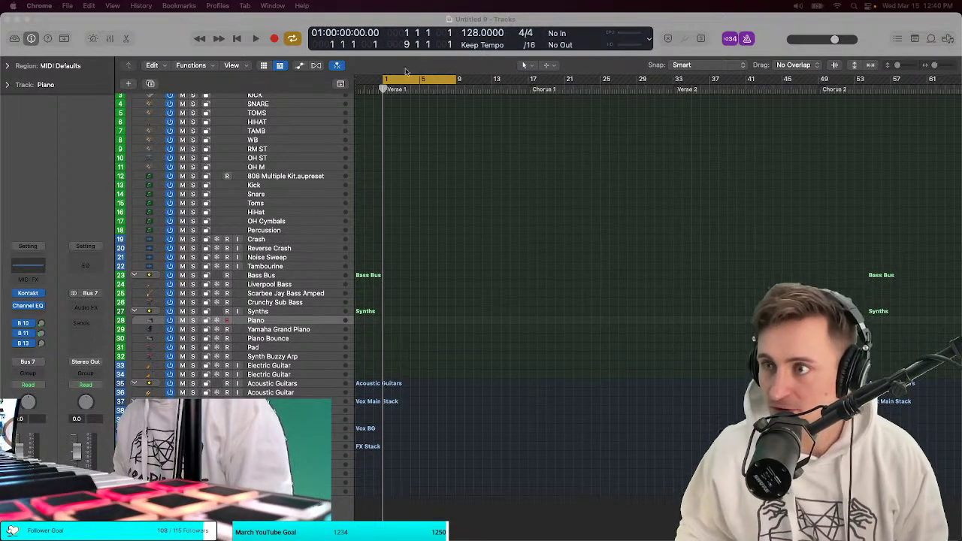
# Step: Place the playhead at the start of Verse 1, at bar 1 of the timeline
pyautogui.click(383, 90)
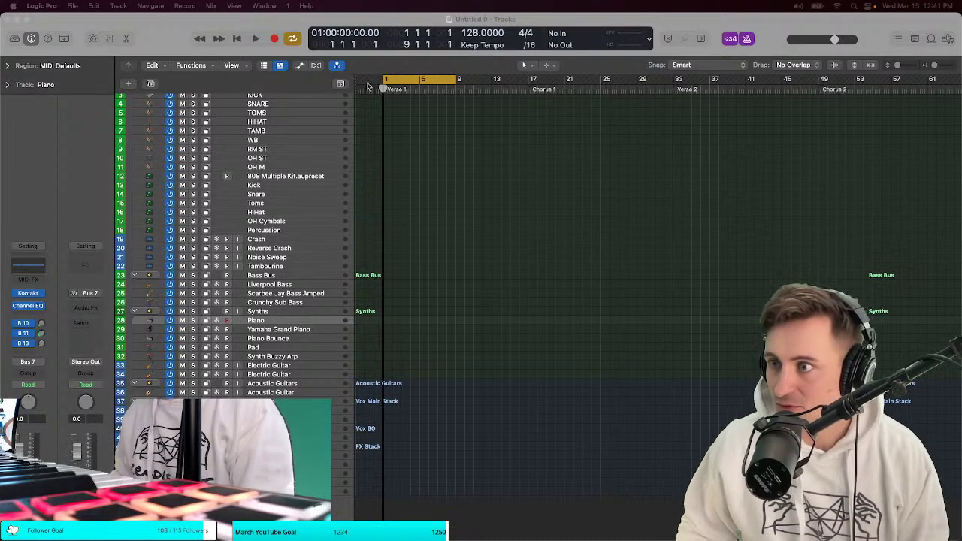
pyautogui.click(385, 90)
pyautogui.press('super+Right')
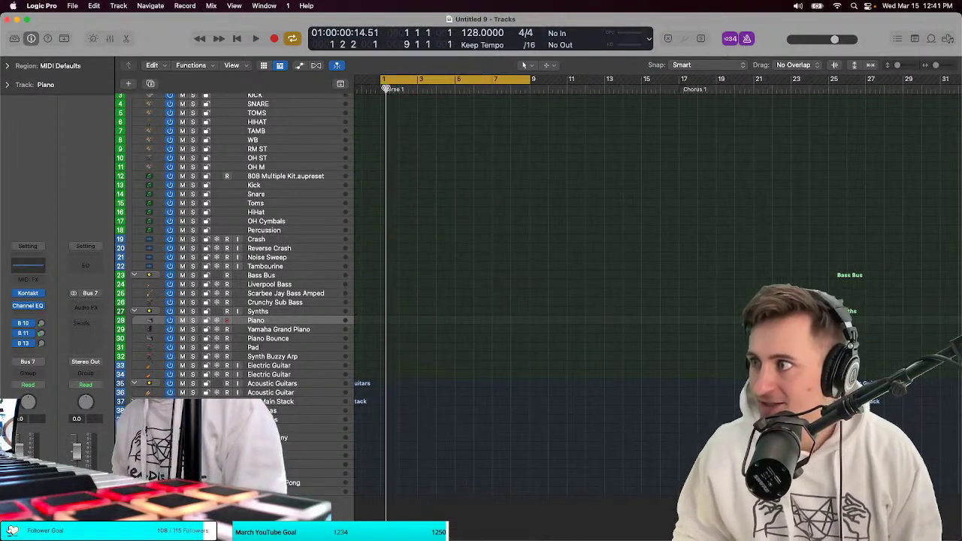
pyautogui.click(381, 89)
pyautogui.rightClick(381, 88)
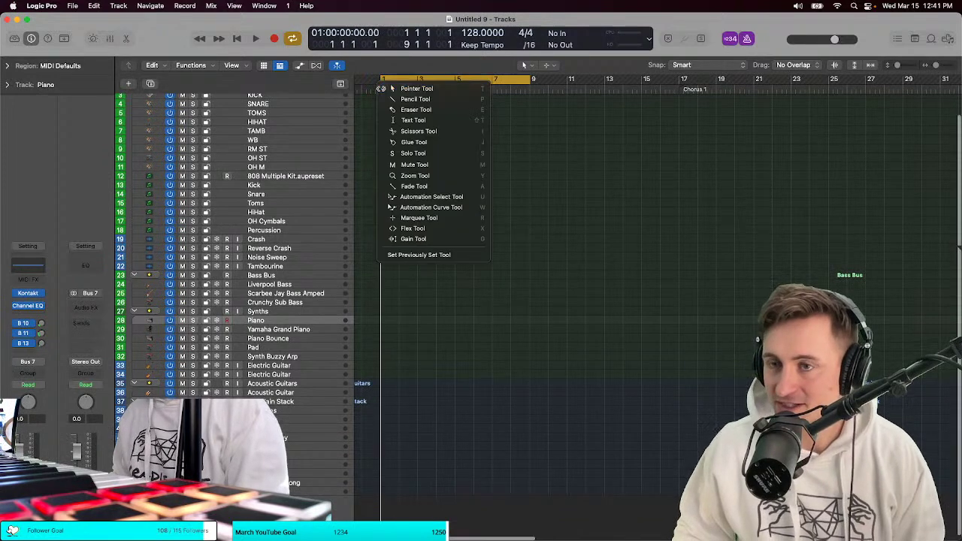
pyautogui.click(375, 98)
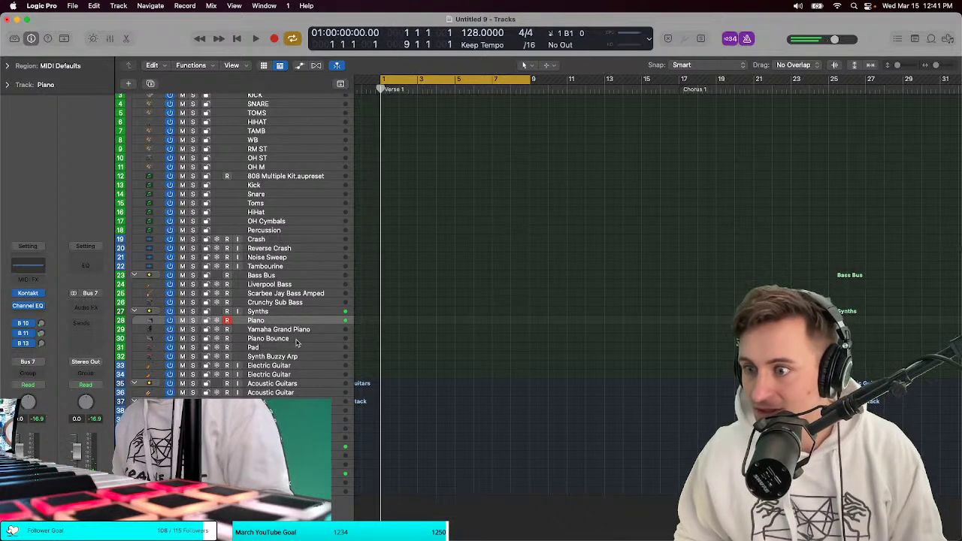
# Step: Run playback with the Piano track armed and set the project tempo to 91 BPM
pyautogui.press('space')
pyautogui.press('space')
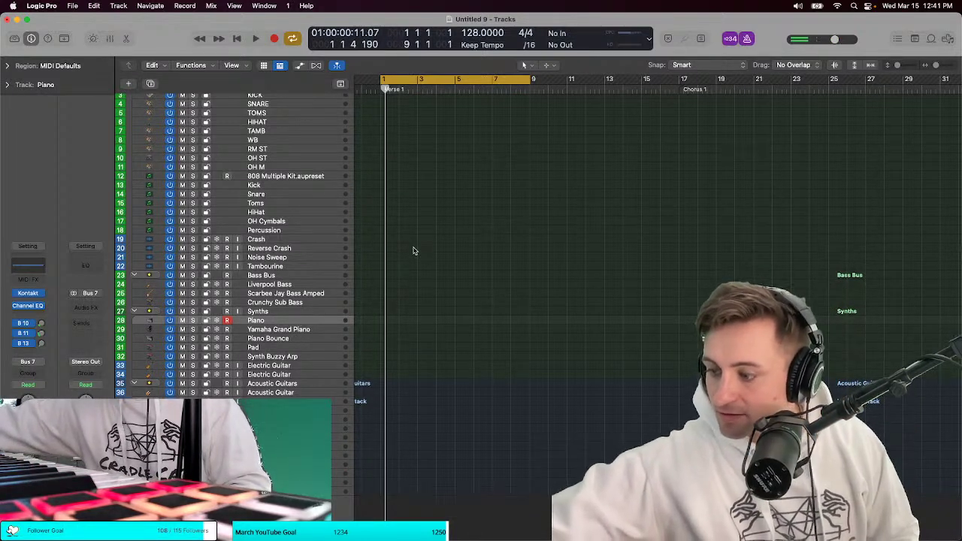
pyautogui.press('space')
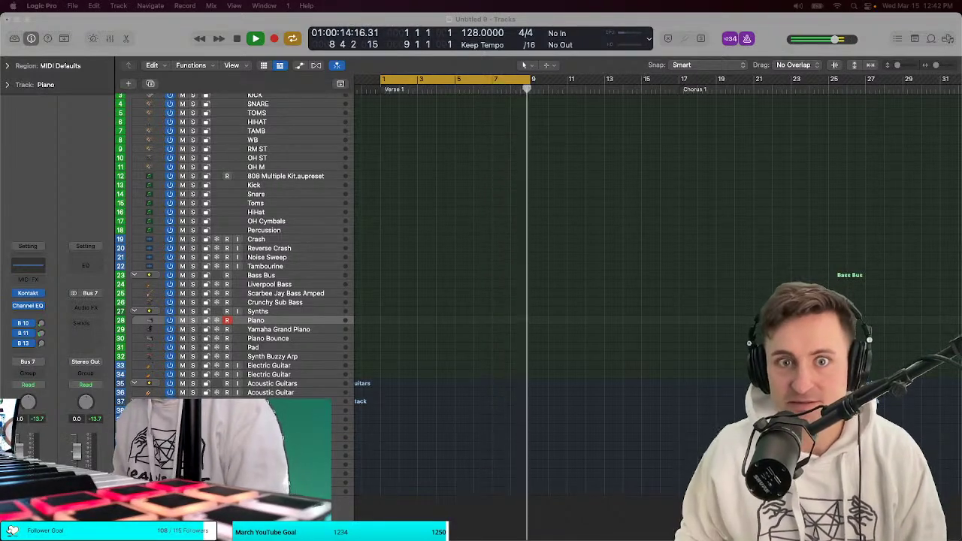
pyautogui.moveTo(463, 34); pyautogui.dragTo(461, 78)
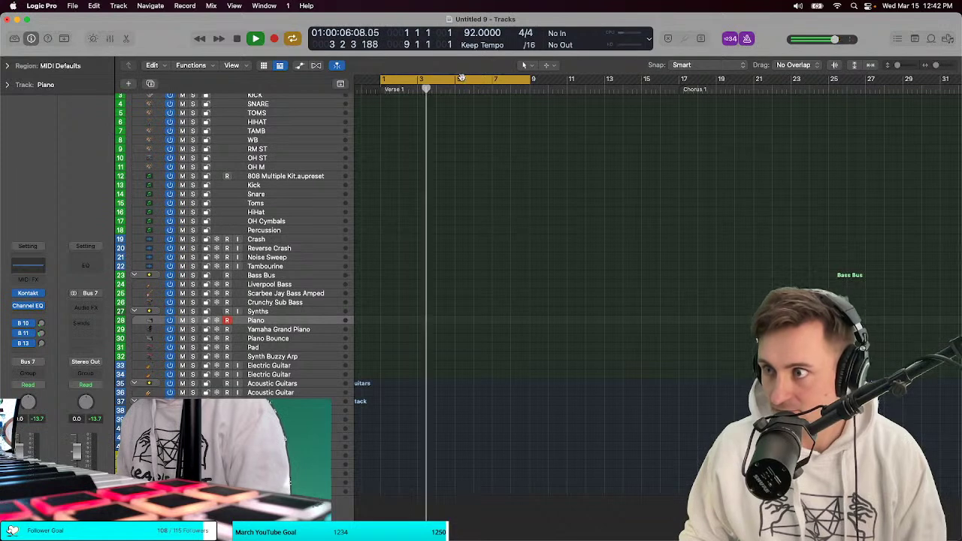
pyautogui.press('space')
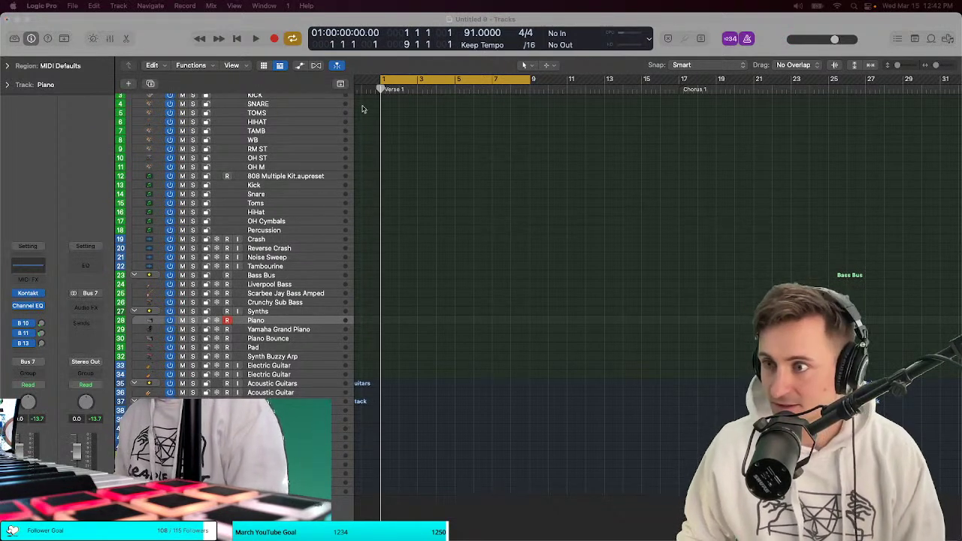
# Step: Select the 808 Multiple Kit drum track and open its Battery 4 instrument
pyautogui.scroll(3, 258, 143)
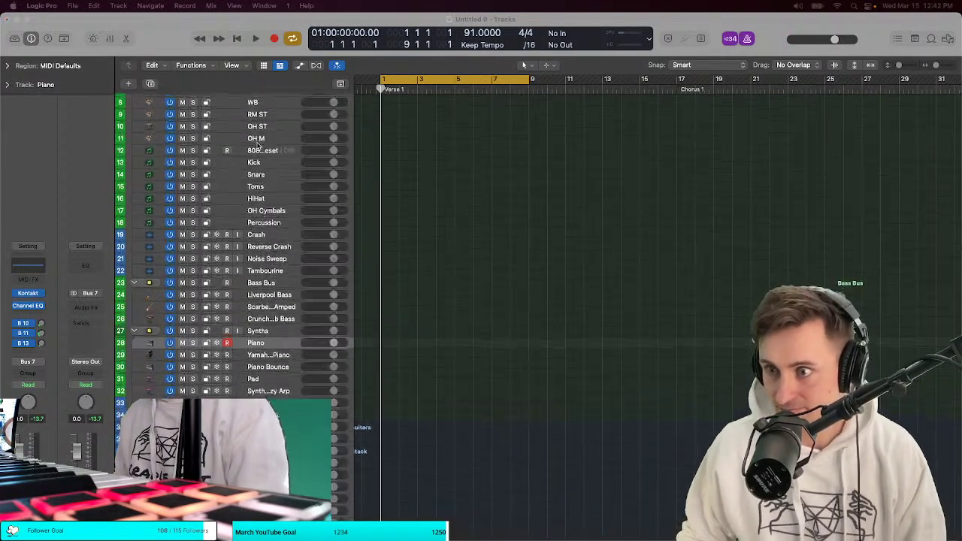
pyautogui.click(257, 147)
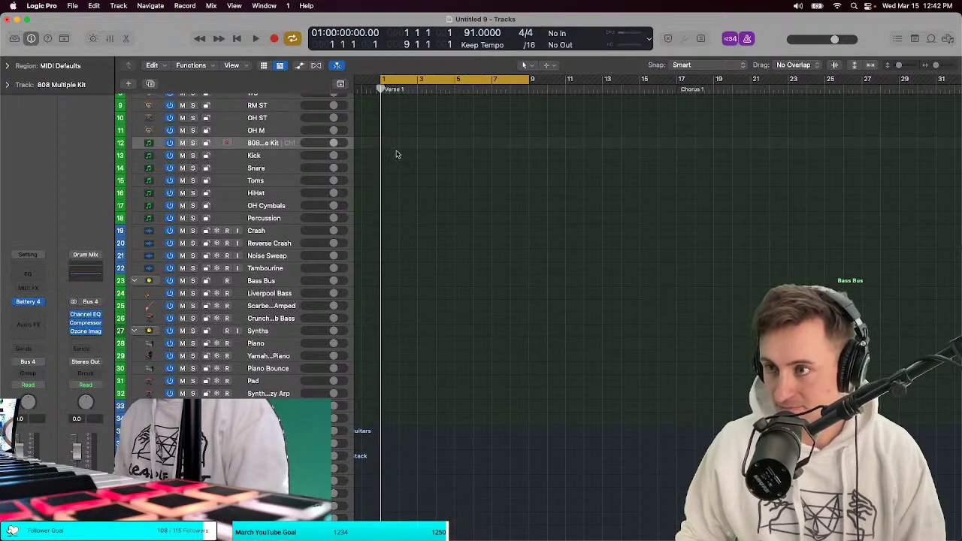
pyautogui.scroll(4, 398, 154)
pyautogui.press('space')
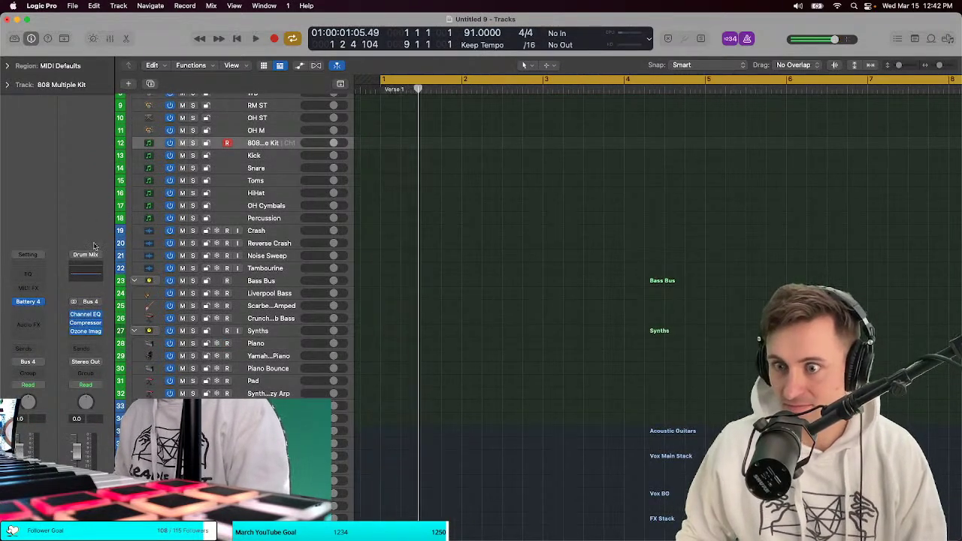
pyautogui.click(30, 306)
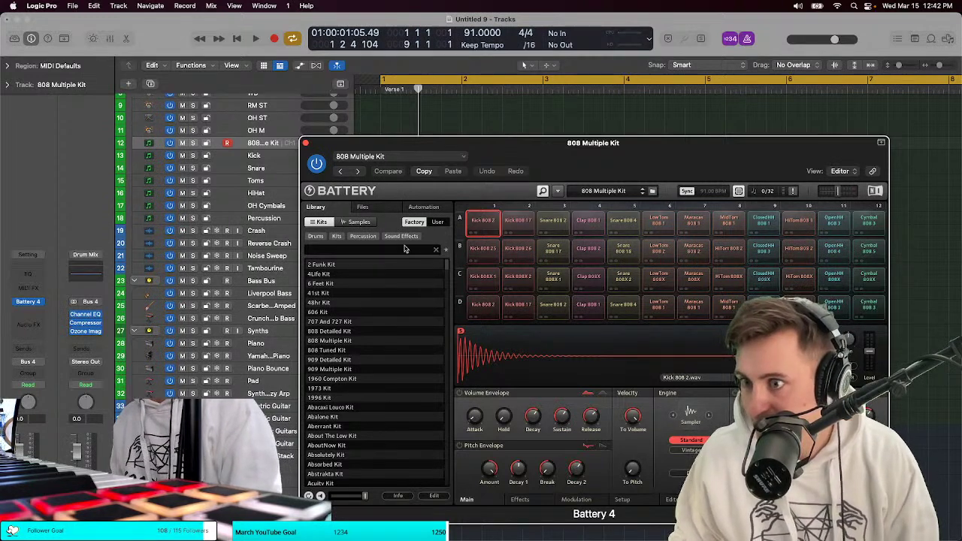
# Step: Duplicate the 808 Multiple Kit track and load the Alte Fabrik Kit in Battery by searching the factory kits for "alt"
pyautogui.press('super+d')
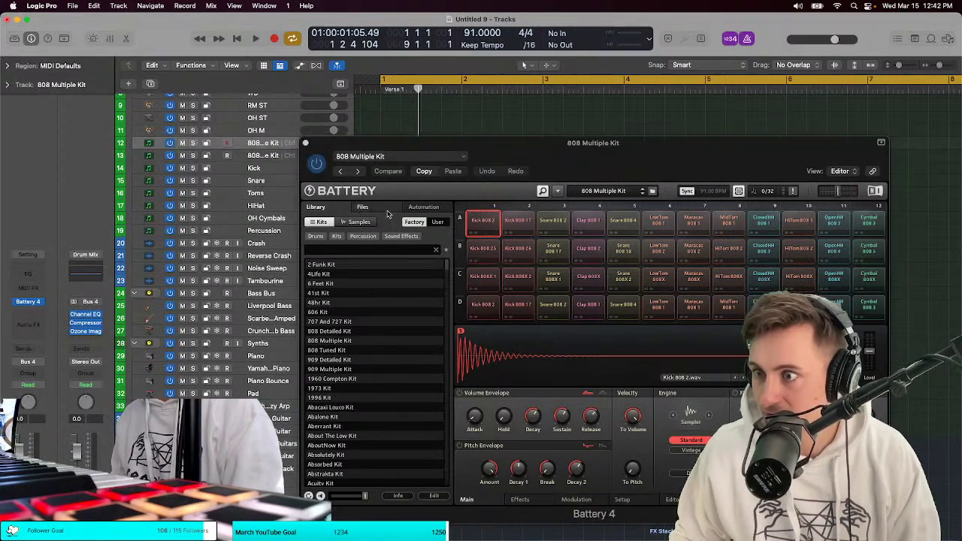
pyautogui.click(434, 253)
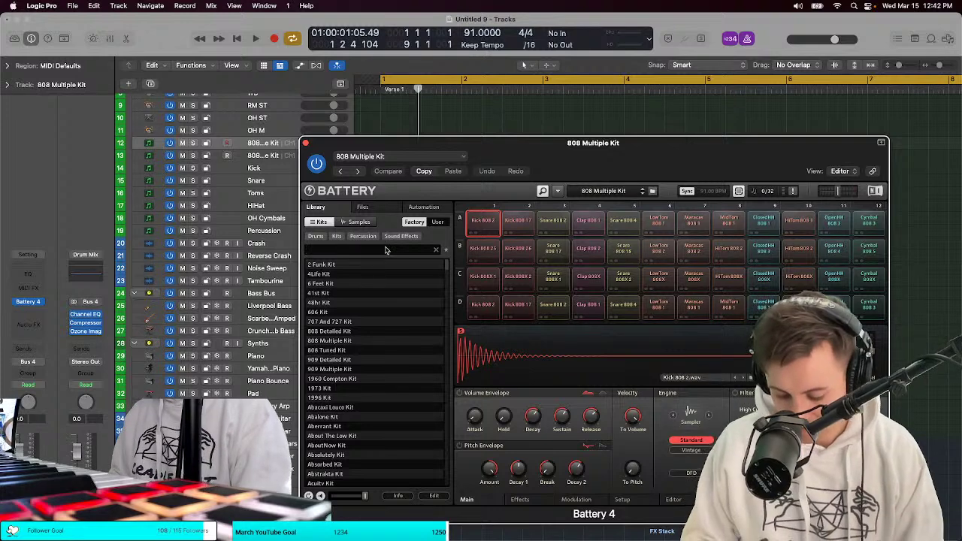
pyautogui.write('al')
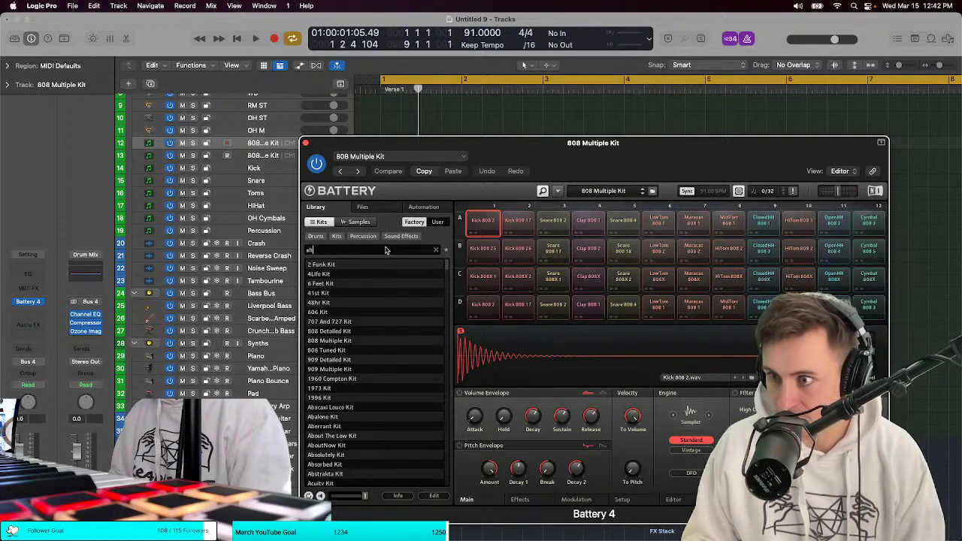
pyautogui.write('t')
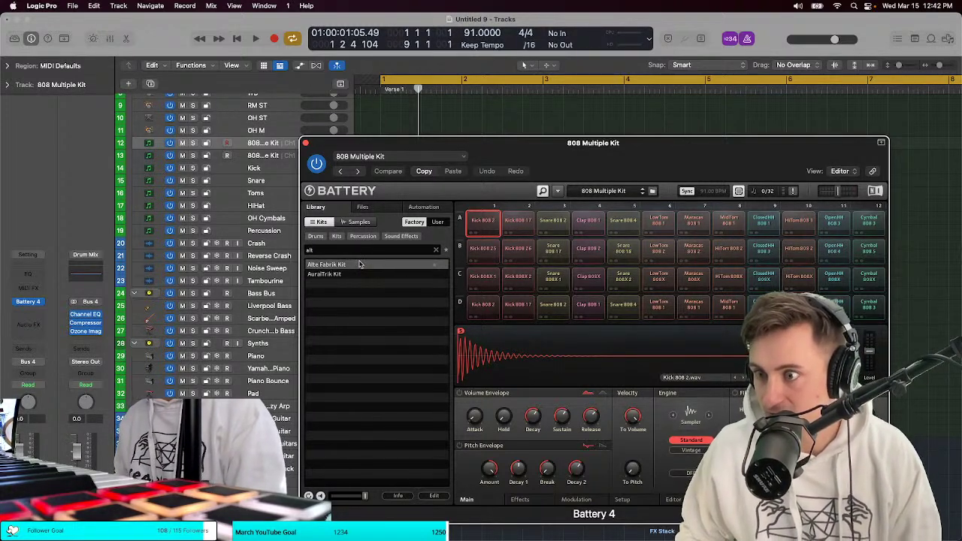
pyautogui.doubleClick(359, 265)
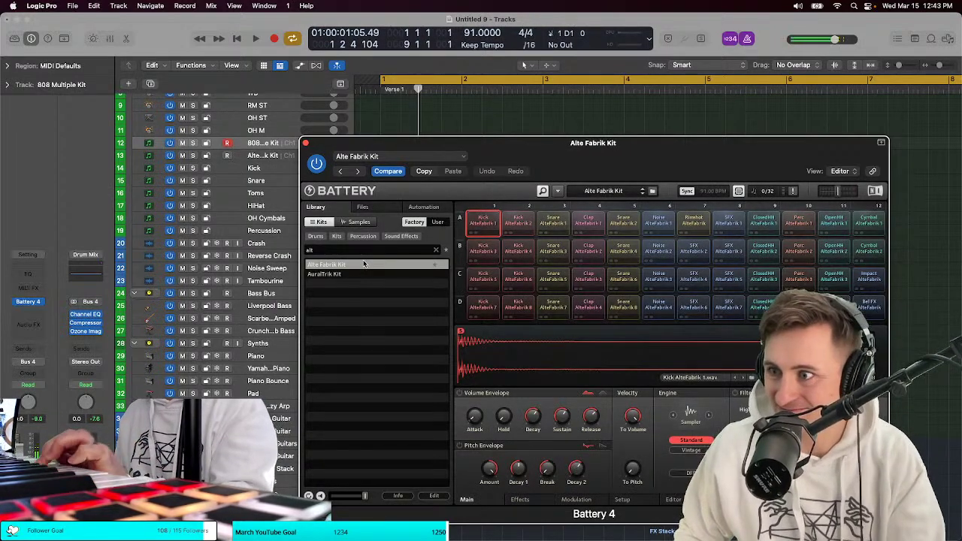
# Step: Move the 808 Multiple Kit track below the Alte Fabrik Kit track and delete it
pyautogui.click(260, 156)
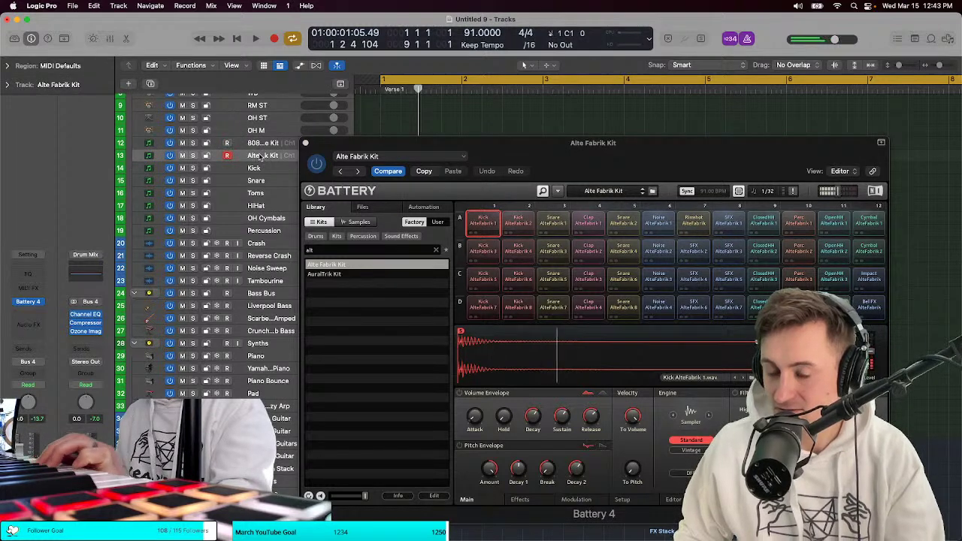
pyautogui.moveTo(260, 143); pyautogui.dragTo(261, 155)
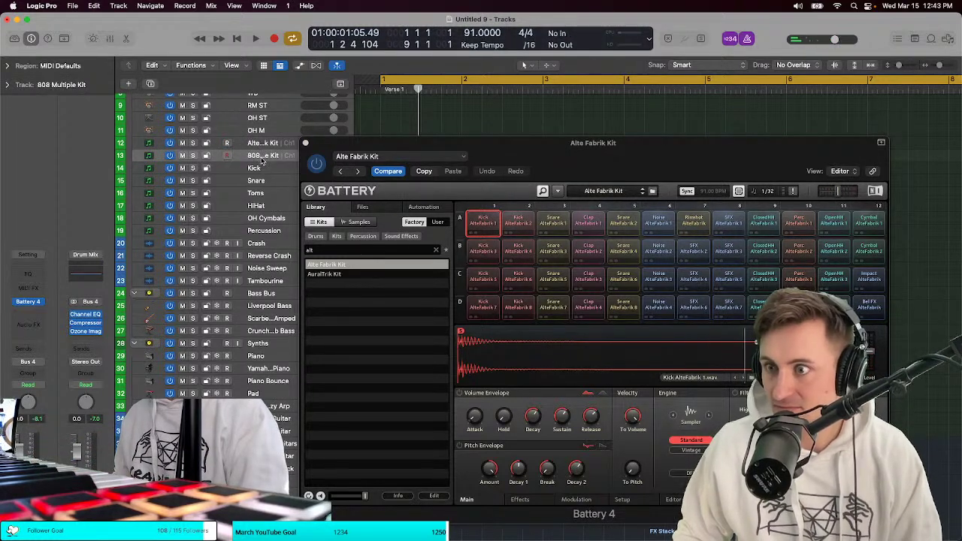
pyautogui.press('super+BackSpace')
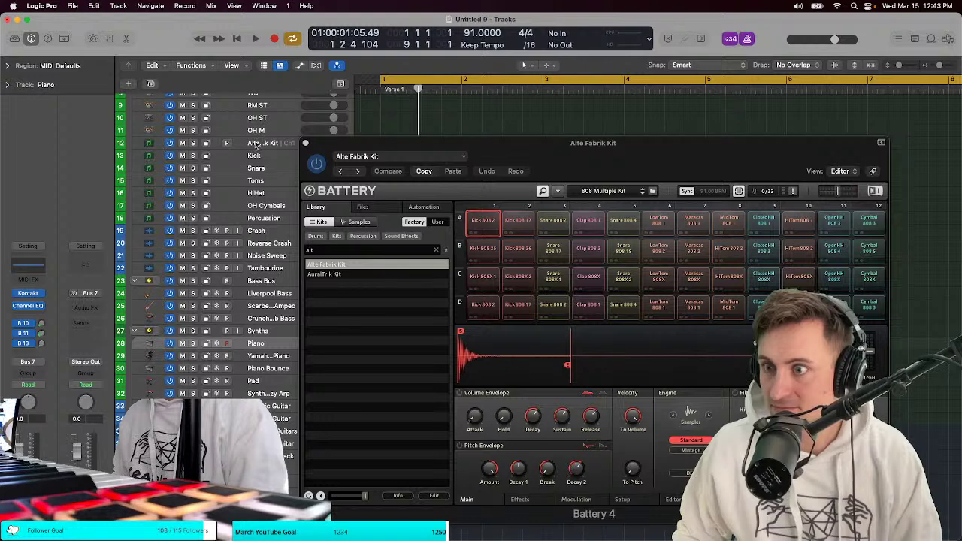
# Step: Select the Alte Fabrik Kit track, test its sound, and reload the Alte Fabrik Kit in its Battery instrument
pyautogui.click(256, 142)
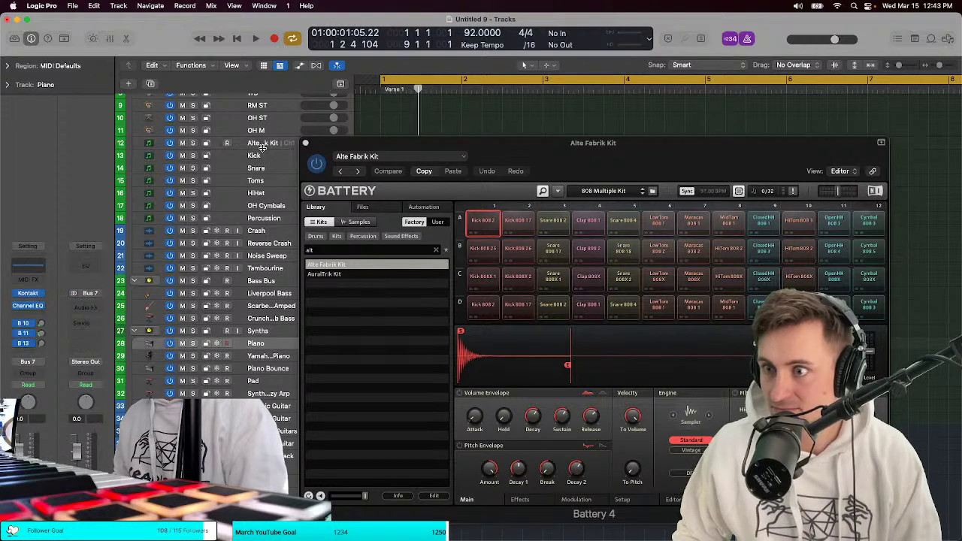
pyautogui.click(257, 145)
pyautogui.press('space')
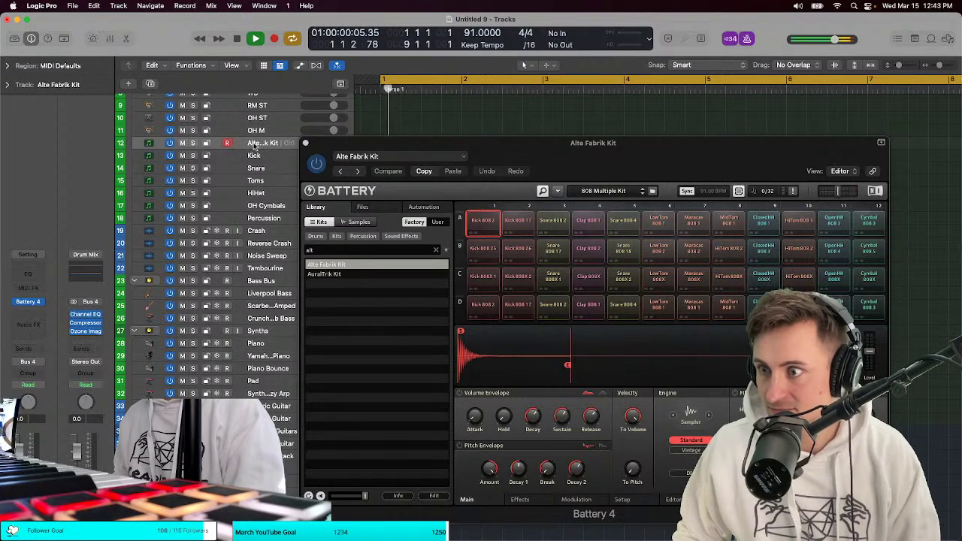
pyautogui.press('space')
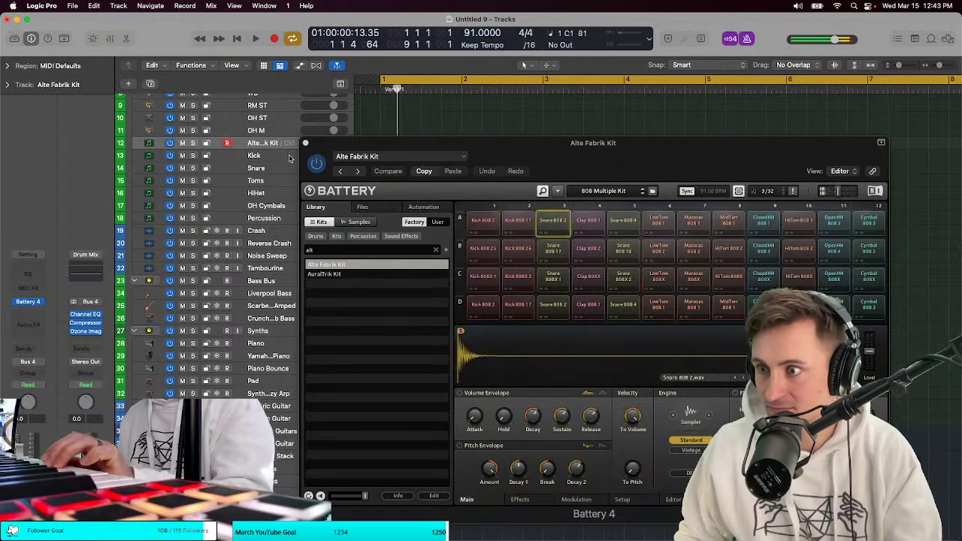
pyautogui.click(350, 267)
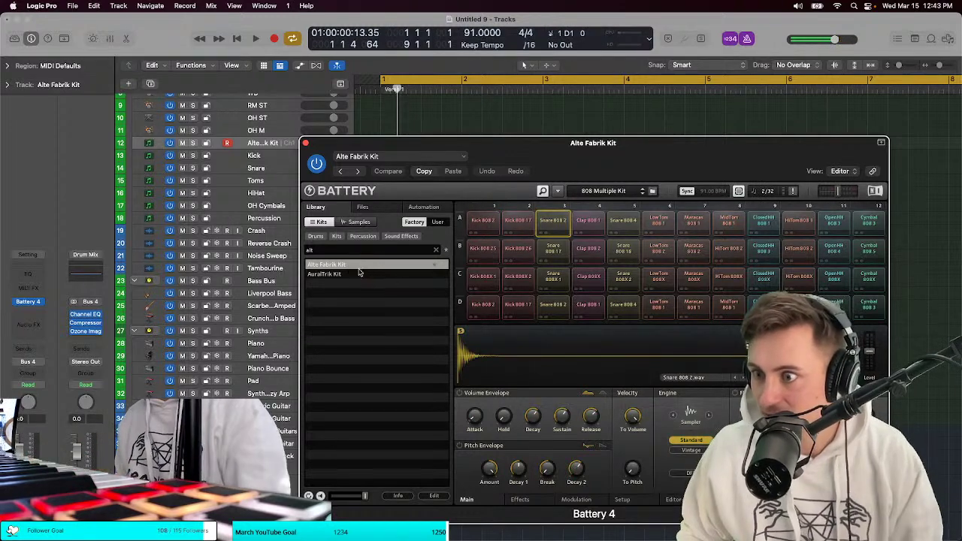
pyautogui.doubleClick(357, 268)
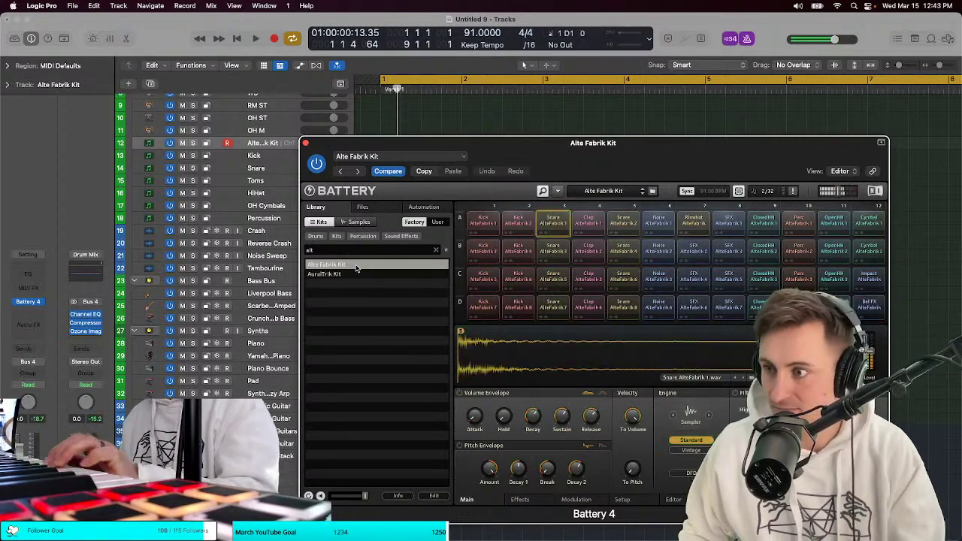
# Step: Load the AuralTrik Kit in Battery and audition its drums over playback
pyautogui.doubleClick(328, 273)
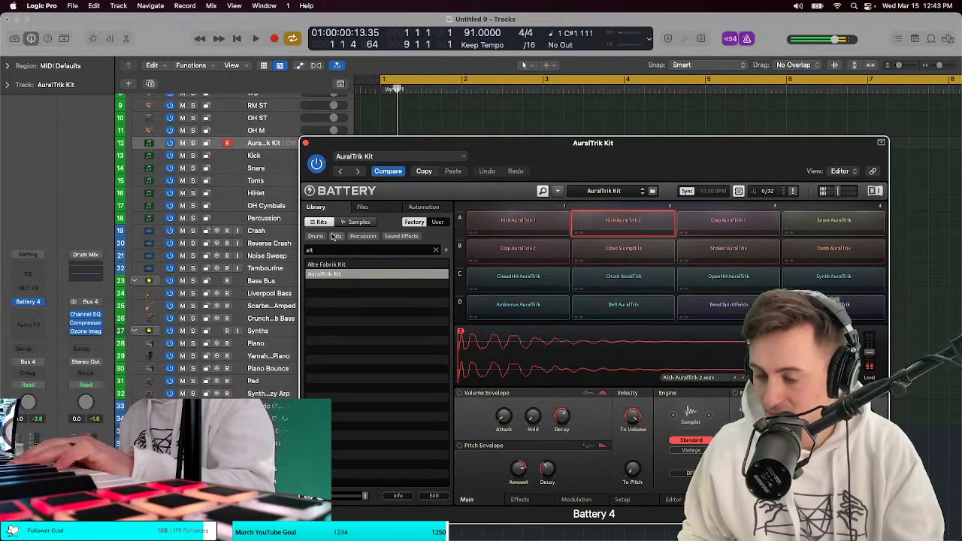
pyautogui.press('space')
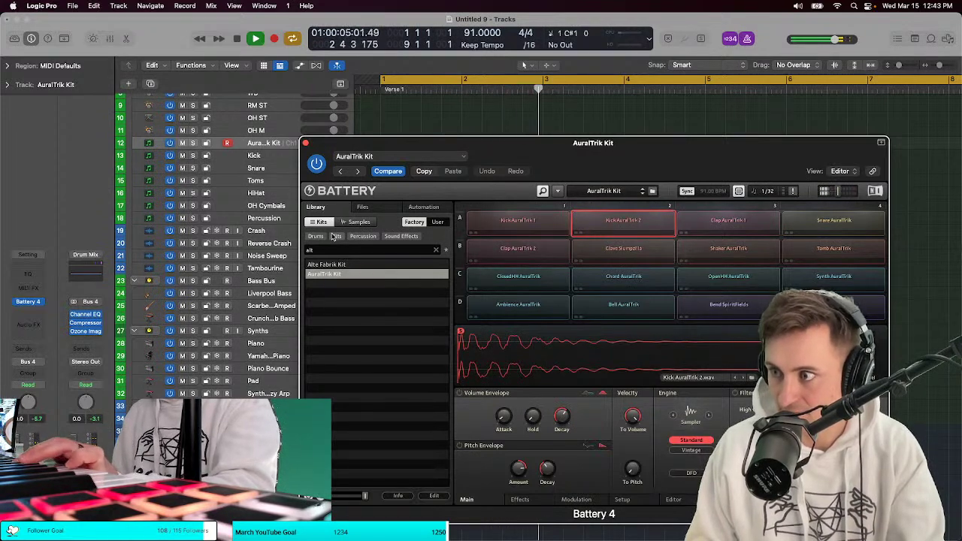
pyautogui.press('space')
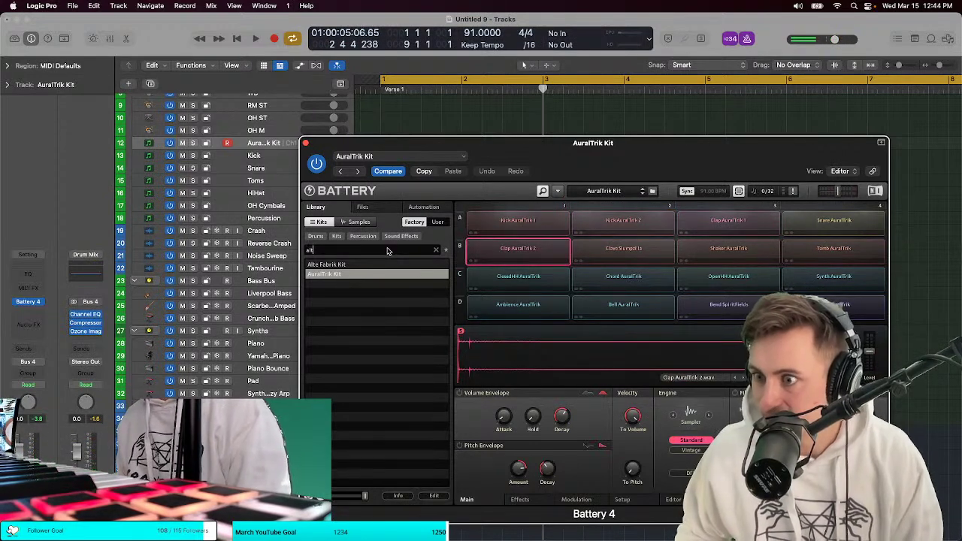
# Step: Clear the kit search and load the Asamta Kit from the factory kit list
pyautogui.press('BackSpace')
pyautogui.scroll(-1, 372, 320)
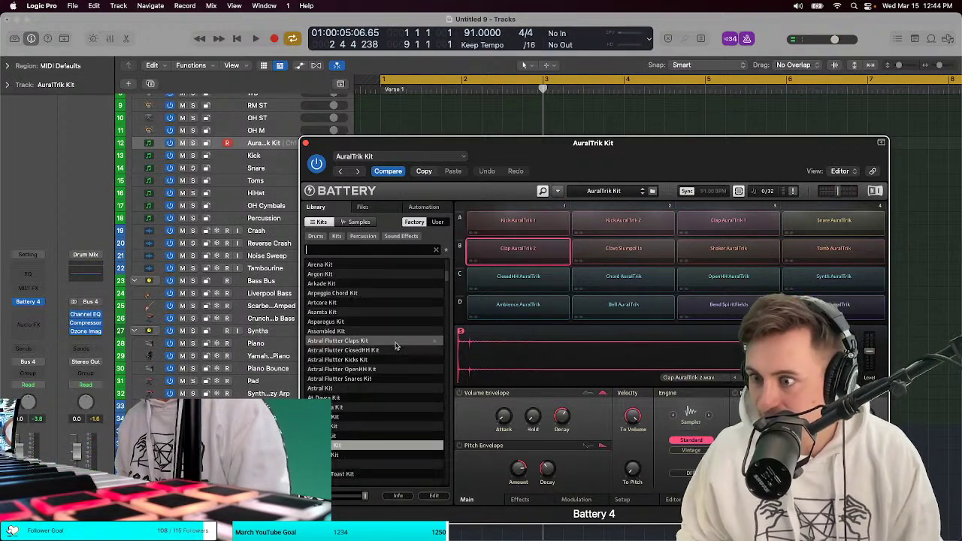
pyautogui.doubleClick(371, 314)
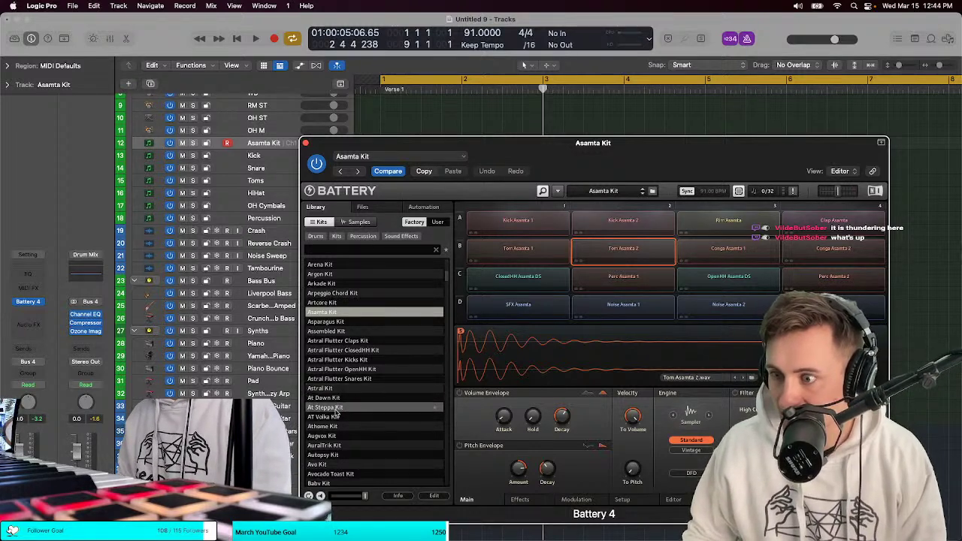
# Step: Load the Bang Kit in Battery and audition its drums over playback from bar 1
pyautogui.scroll(-4, 340, 399)
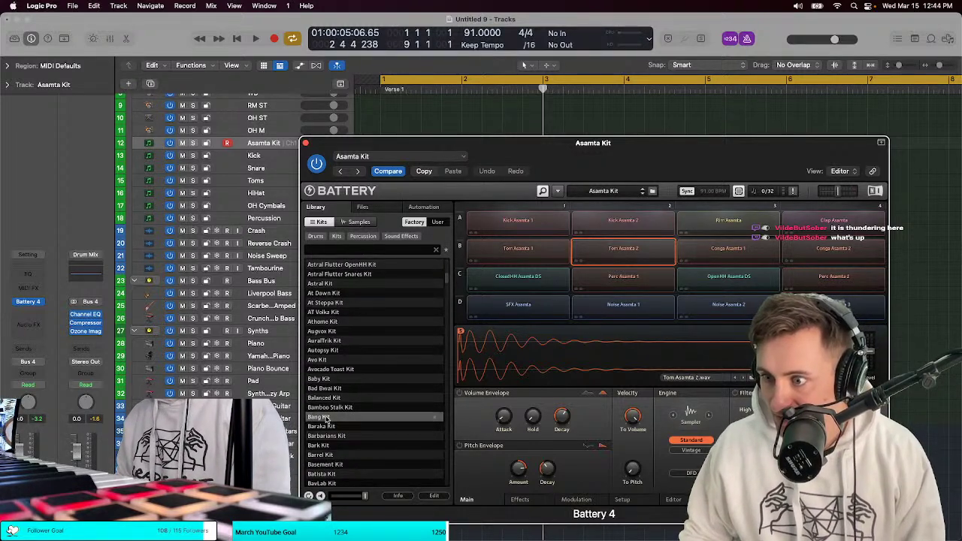
pyautogui.doubleClick(326, 418)
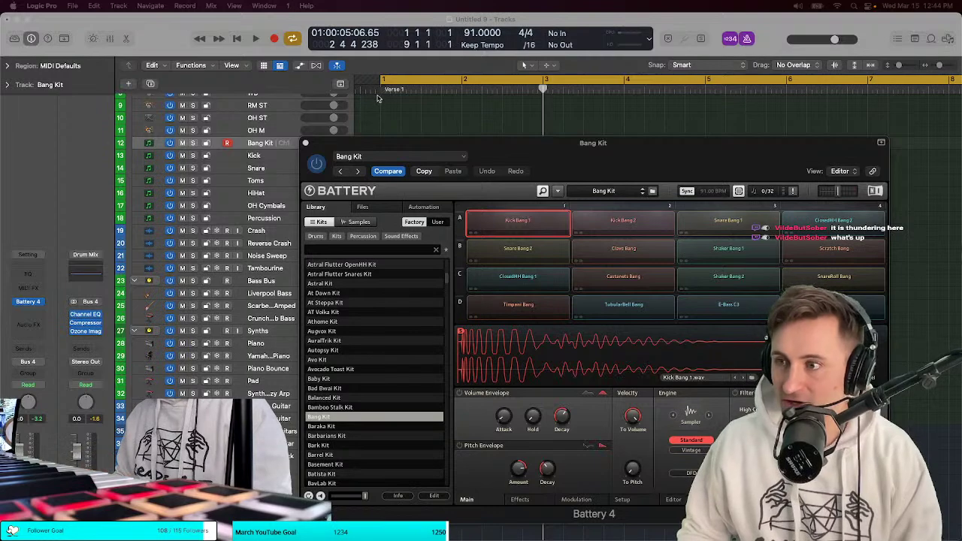
pyautogui.click(380, 88)
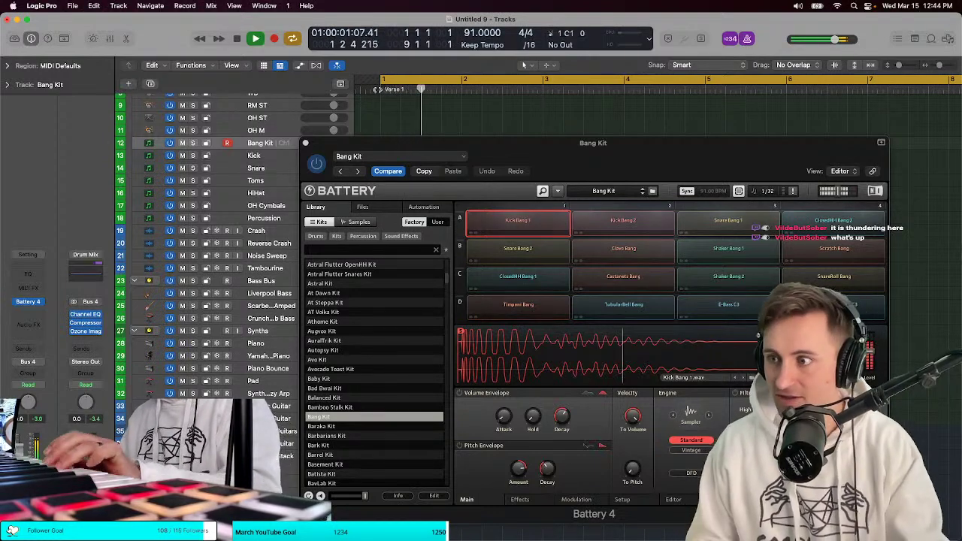
pyautogui.press('space')
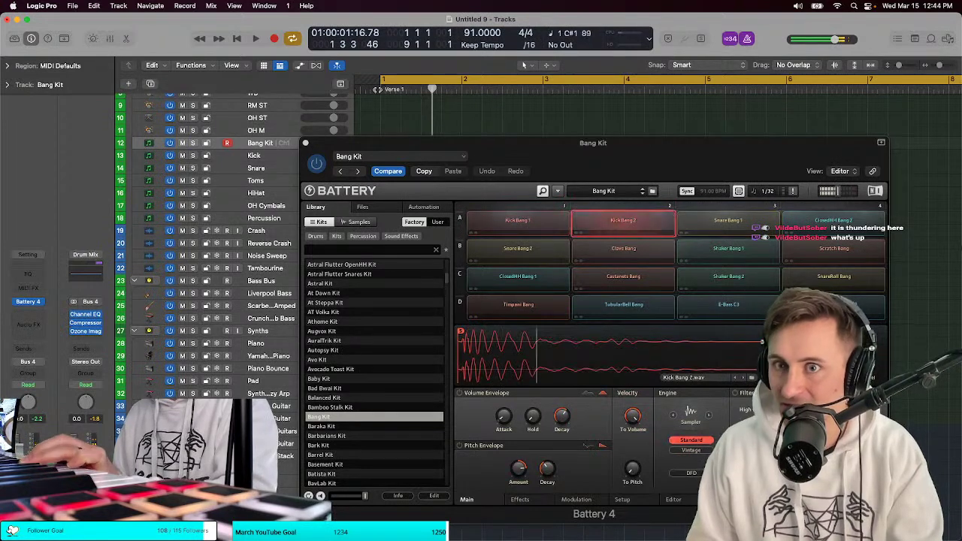
pyautogui.press('space')
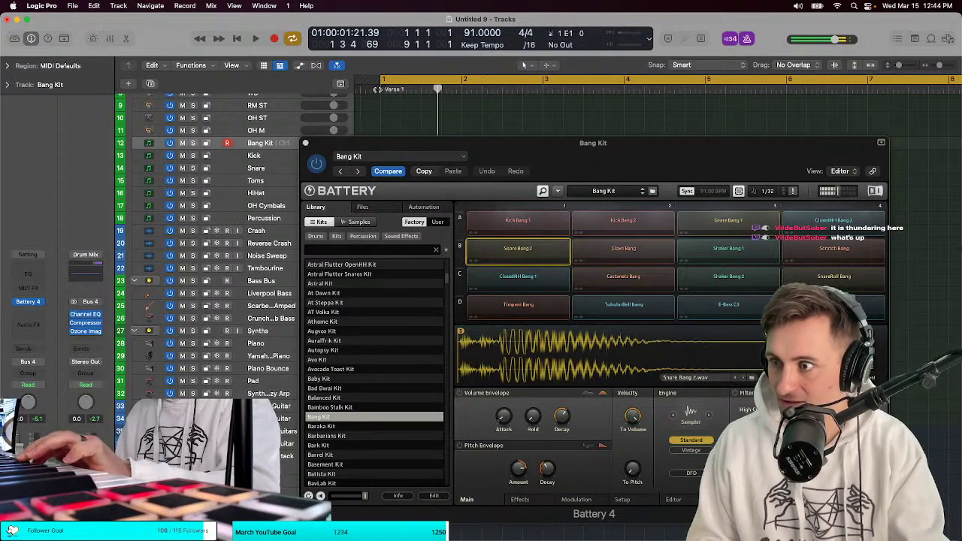
# Step: Record a four-bar kick and snare pattern on the Bang Kit track from bar 1, and move the Battery window clear of the region
pyautogui.press('space')
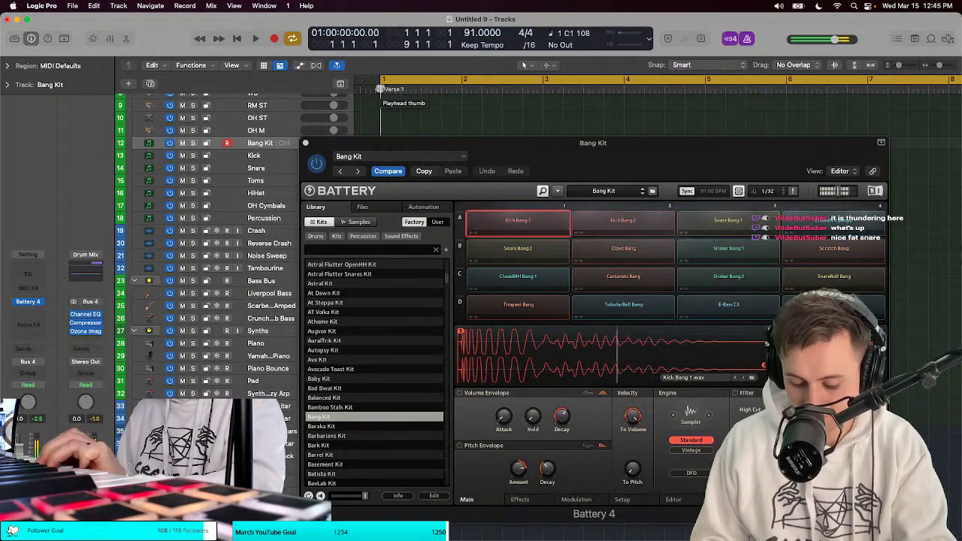
pyautogui.press('r')
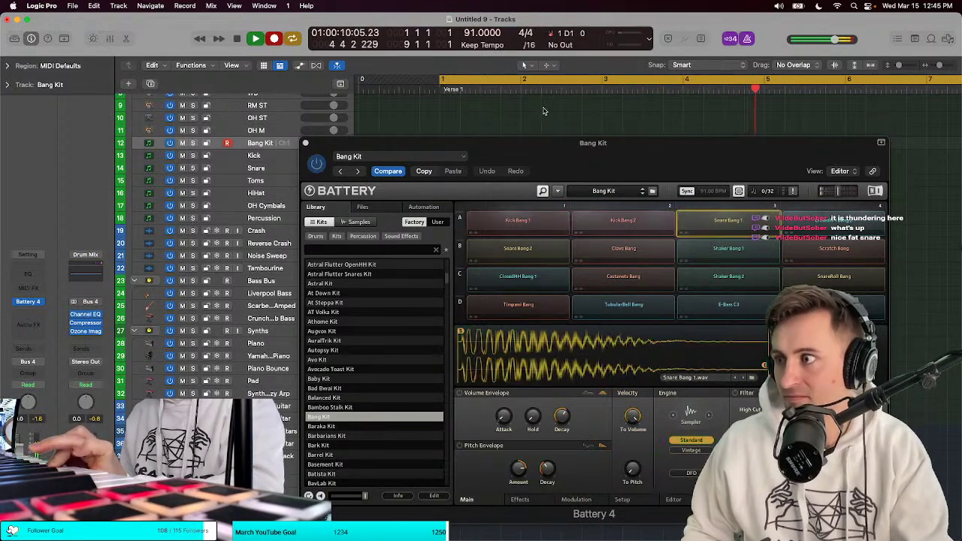
pyautogui.moveTo(686, 143); pyautogui.dragTo(683, 207)
pyautogui.scroll(-3, 677, 145)
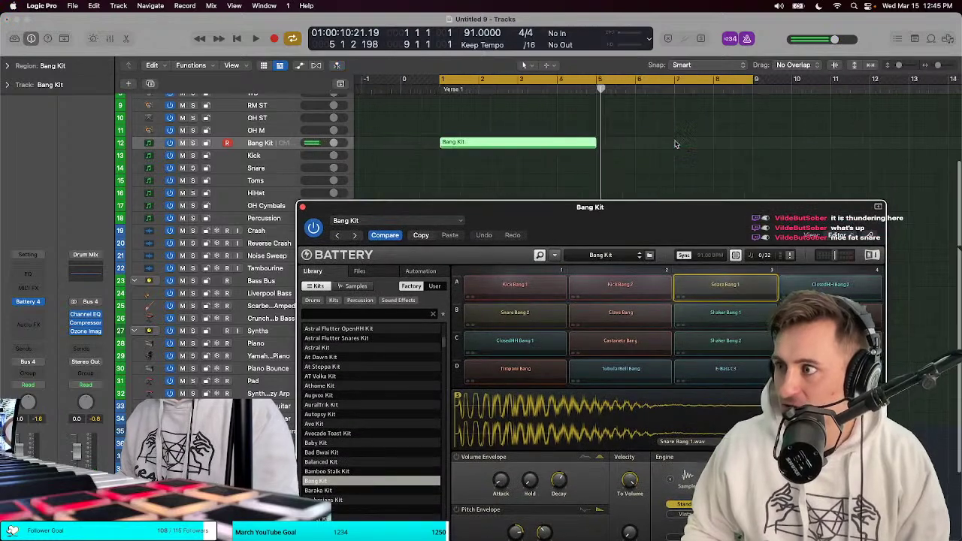
# Step: Shorten the cycle range to bars 1 to 5 to match the recorded Bang Kit region
pyautogui.moveTo(728, 85); pyautogui.dragTo(583, 84)
pyautogui.press('t')
pyautogui.press('Escape')
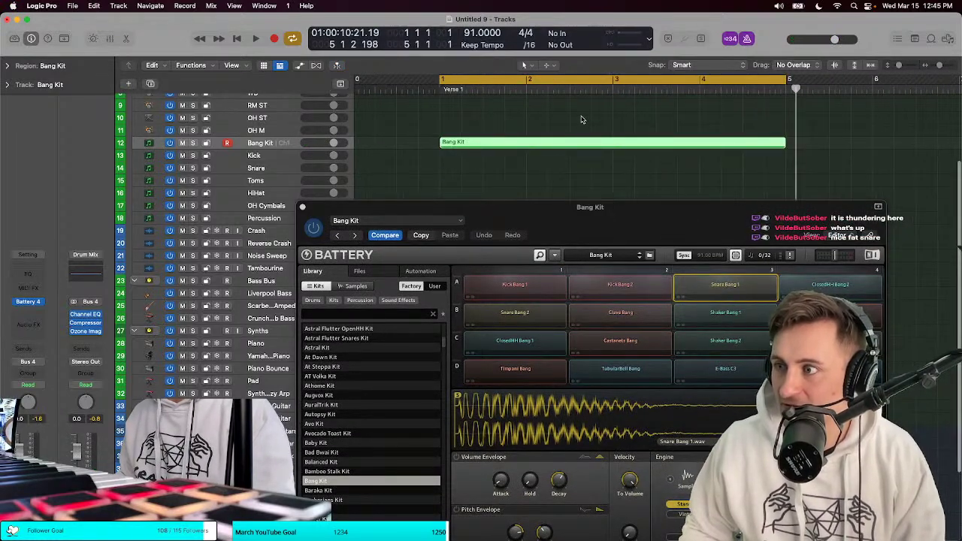
pyautogui.press('z')
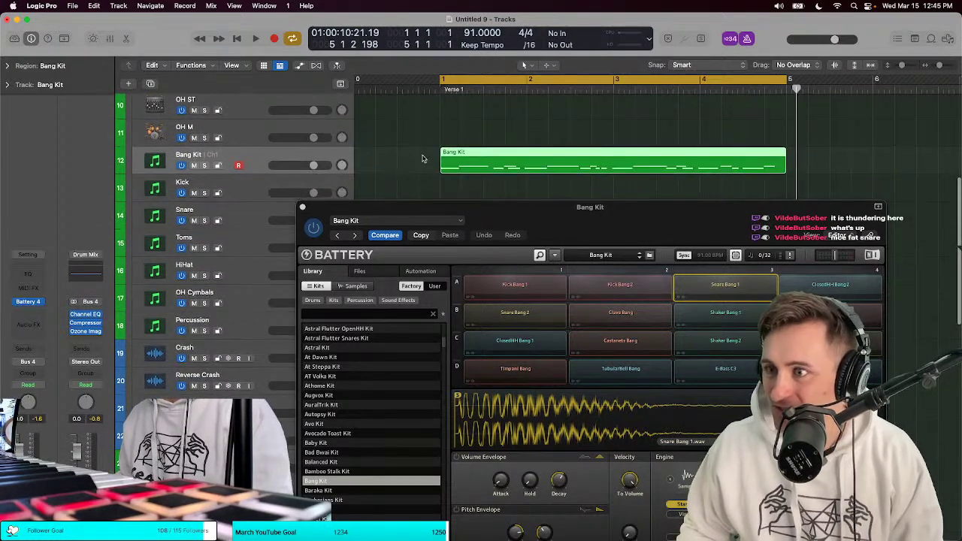
# Step: Close the Battery window and quantize all notes of the Bang Kit region to 1/16 Note in the Piano Roll
pyautogui.click(439, 88)
pyautogui.doubleClick(464, 149)
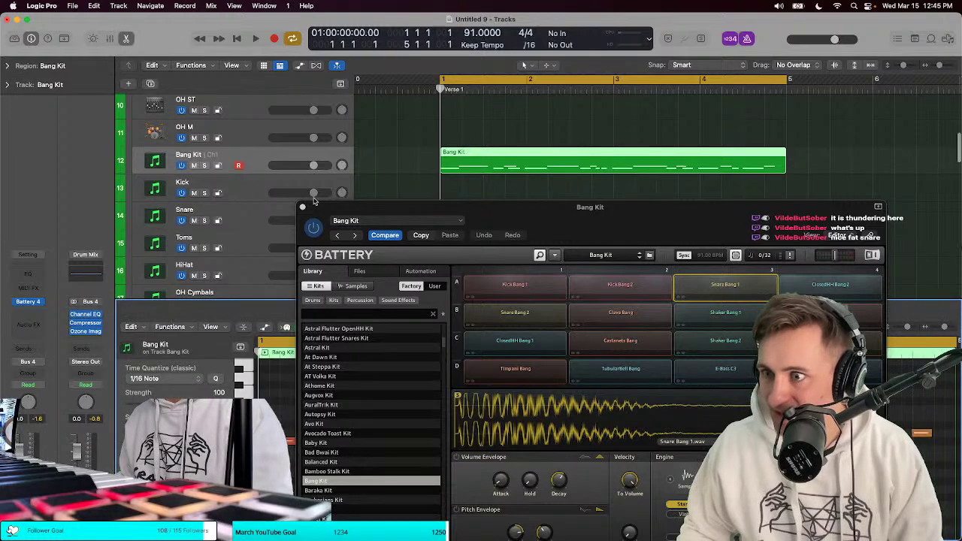
pyautogui.click(303, 207)
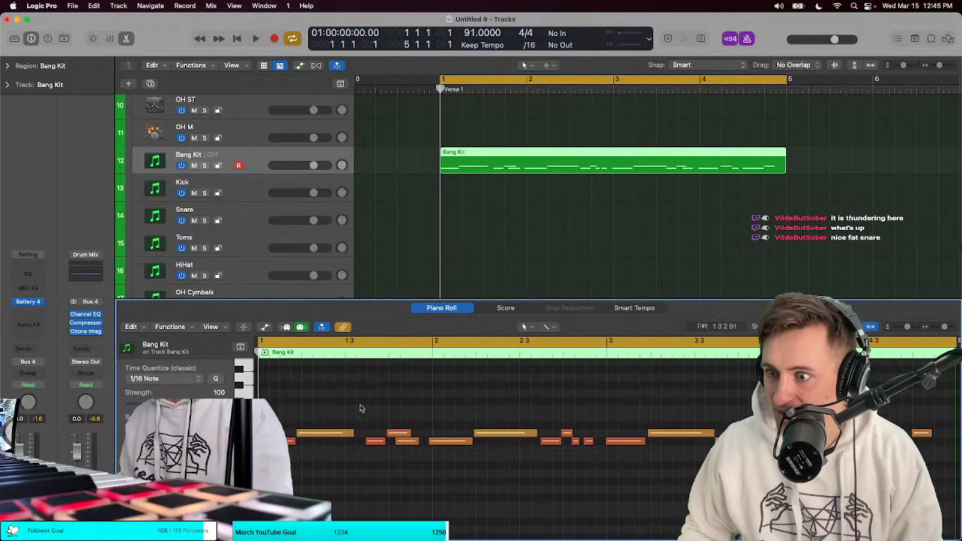
pyautogui.press('super+a')
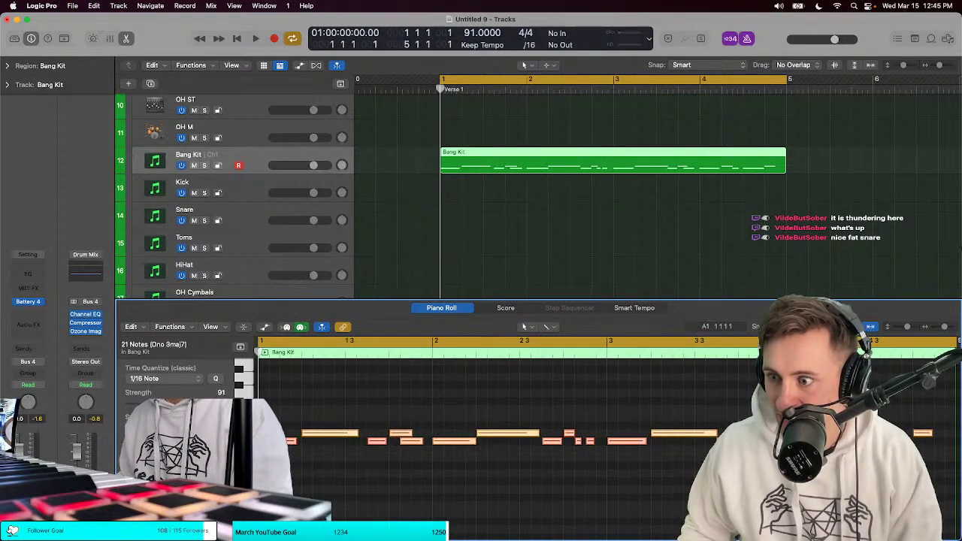
# Step: Play the 1/16-quantized Bang Kit beat and restart it from bar 1 to check its timing
pyautogui.press('space')
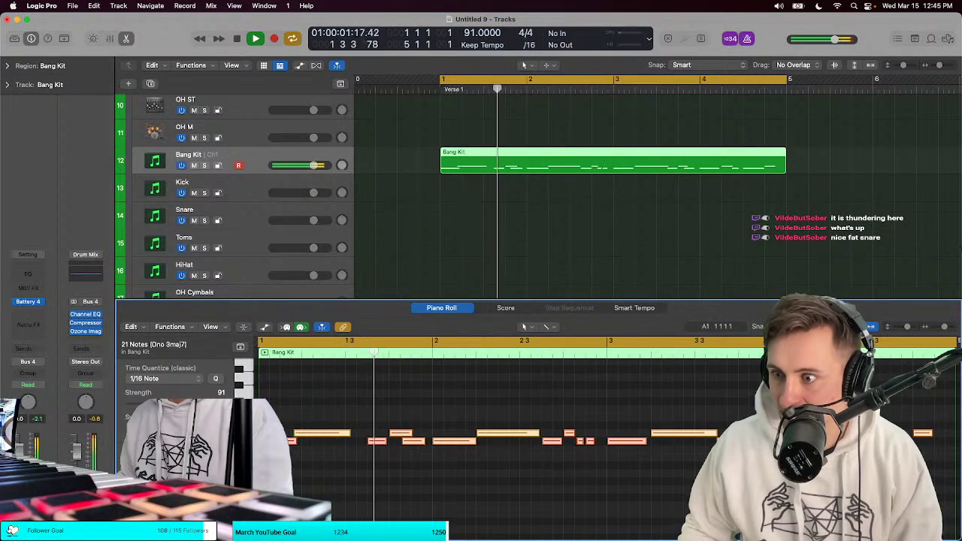
pyautogui.press('space')
pyautogui.press('space')
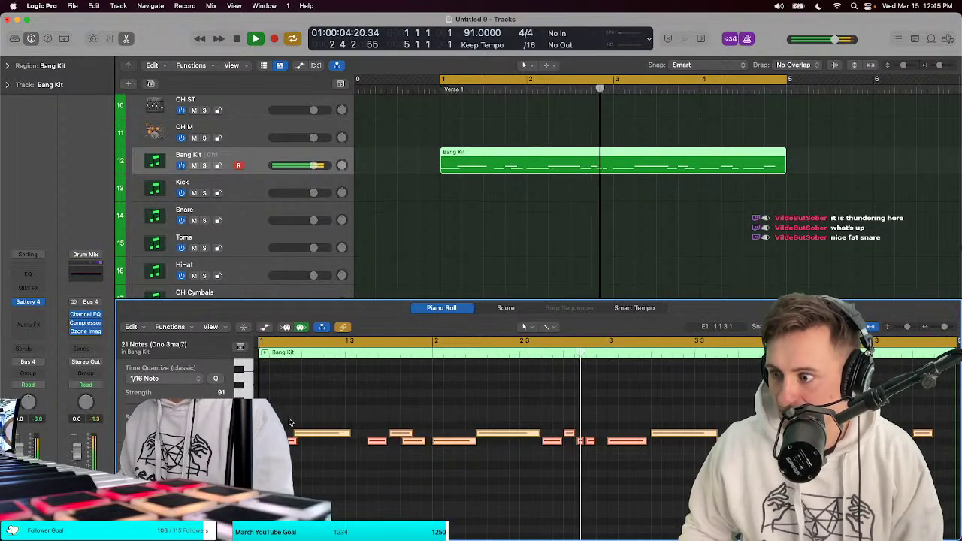
pyautogui.press('Return')
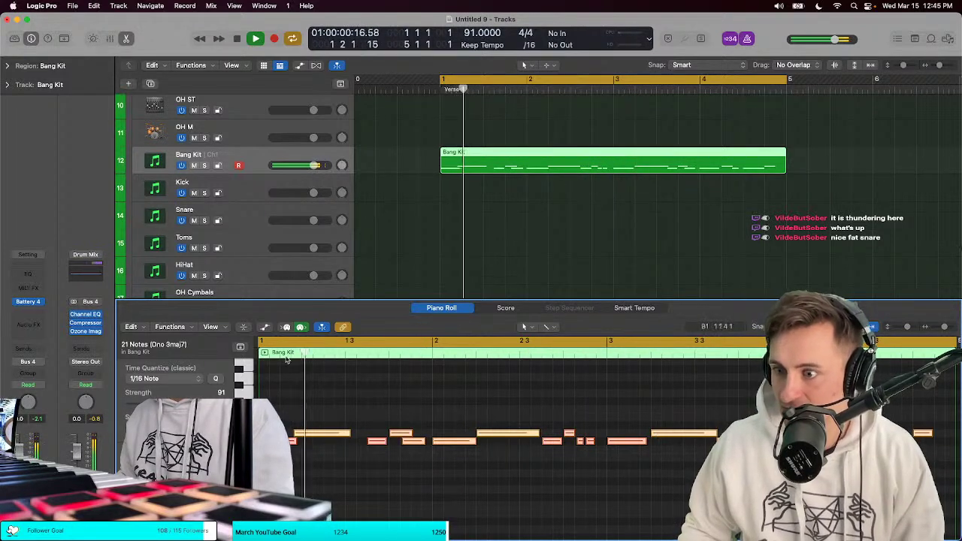
# Step: Try 1/8 Note quantization on all the notes during playback and return them to 1/16 Note
pyautogui.click(161, 378)
pyautogui.click(151, 368)
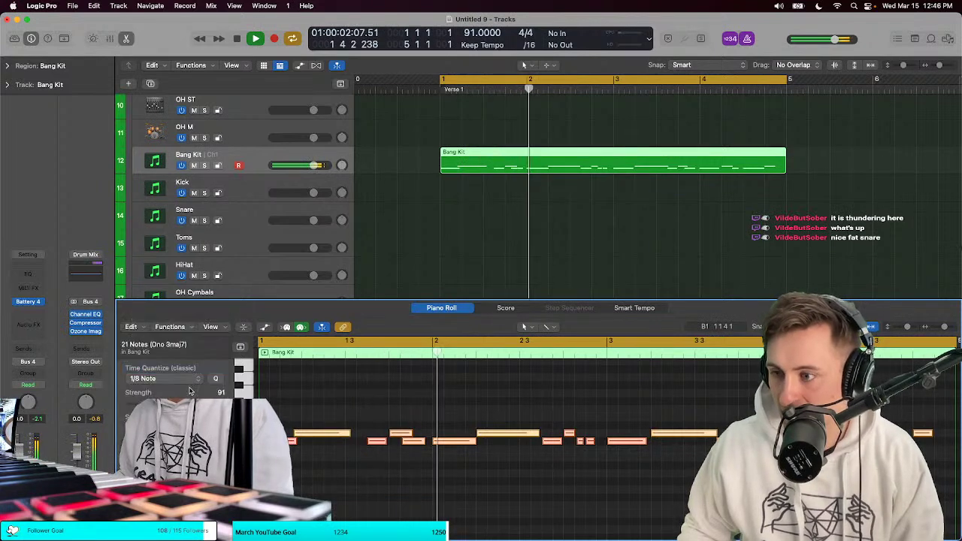
pyautogui.press('space')
pyautogui.press('space')
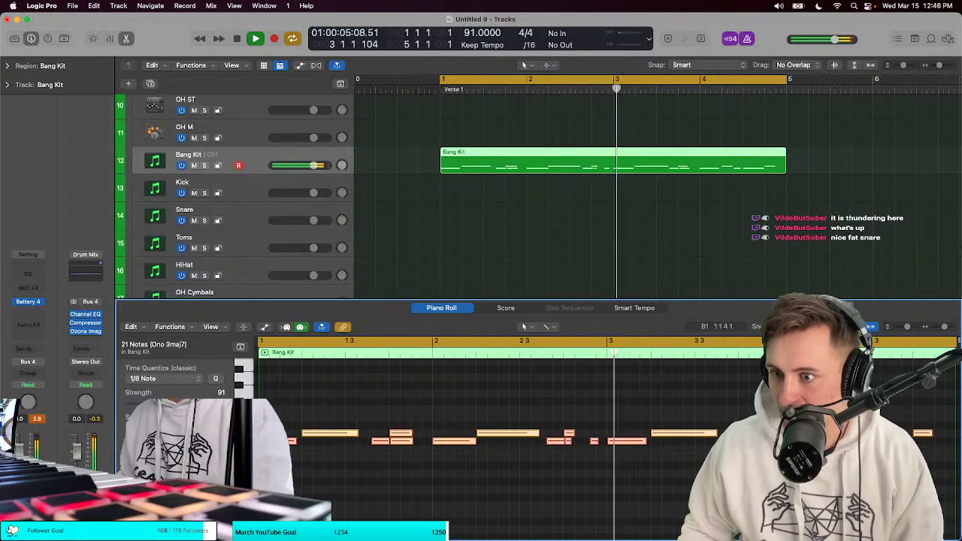
pyautogui.click(165, 378)
pyautogui.click(168, 392)
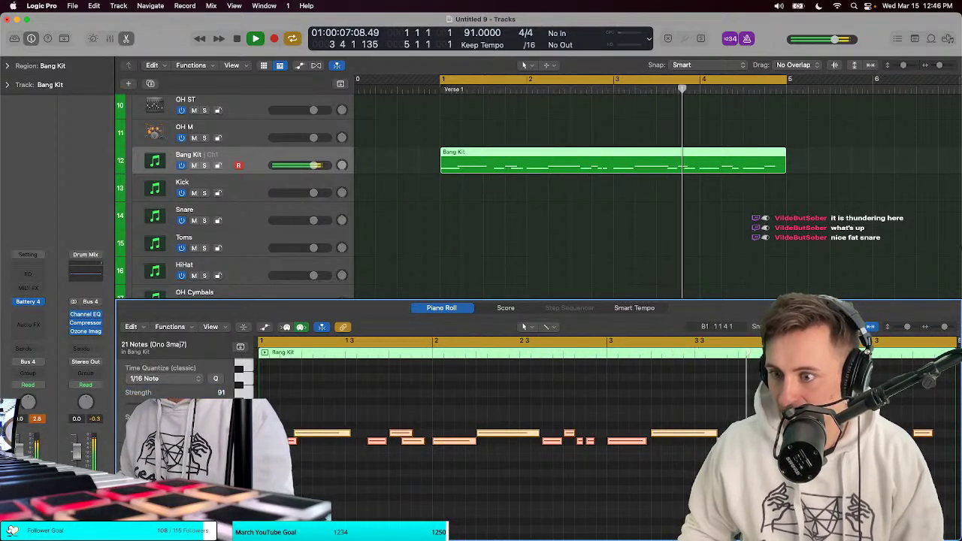
# Step: Quantize all the Bang Kit notes to 1/16 Swing C, raise the strength to 100, and audition the beat
pyautogui.press('space')
pyautogui.moveTo(333, 434); pyautogui.dragTo(343, 435)
pyautogui.press('super+a')
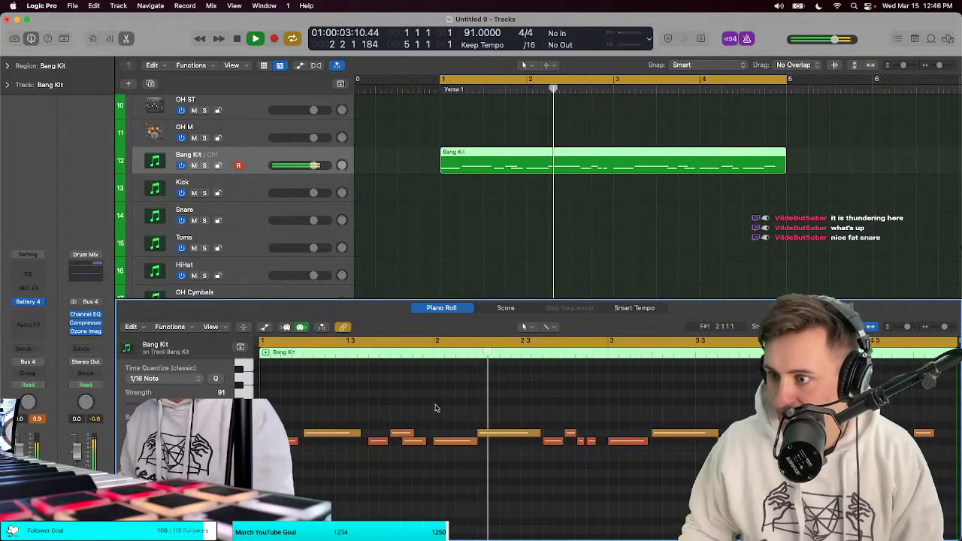
pyautogui.click(174, 379)
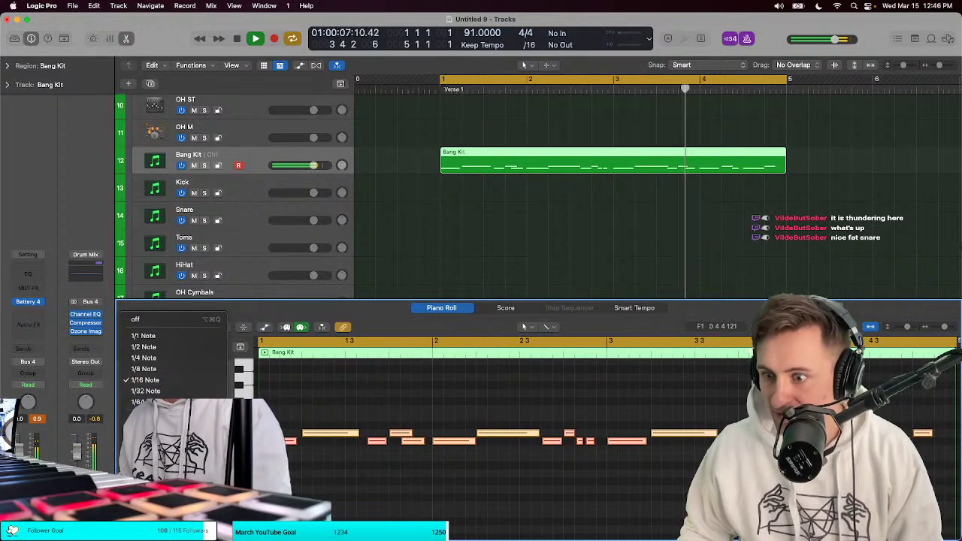
pyautogui.click(162, 466)
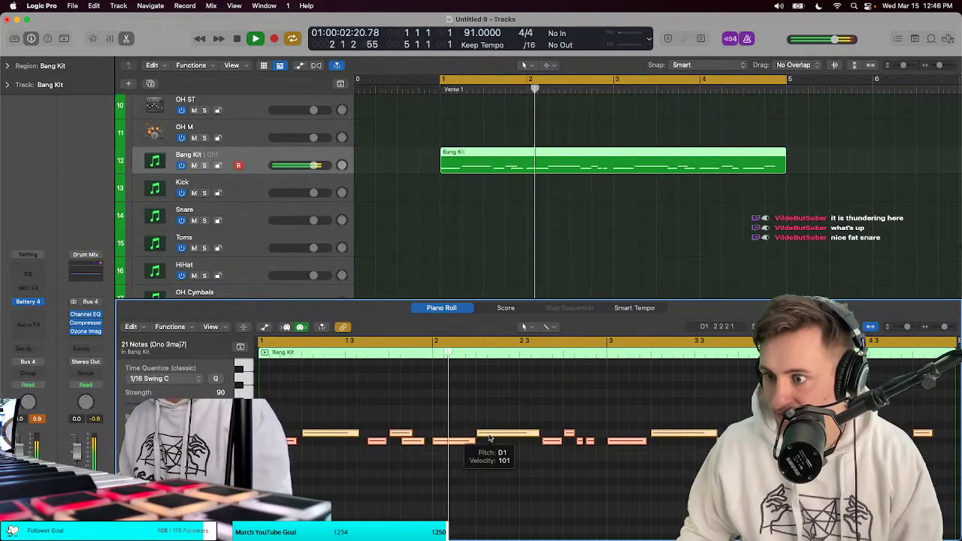
pyautogui.scroll(1, 511, 444)
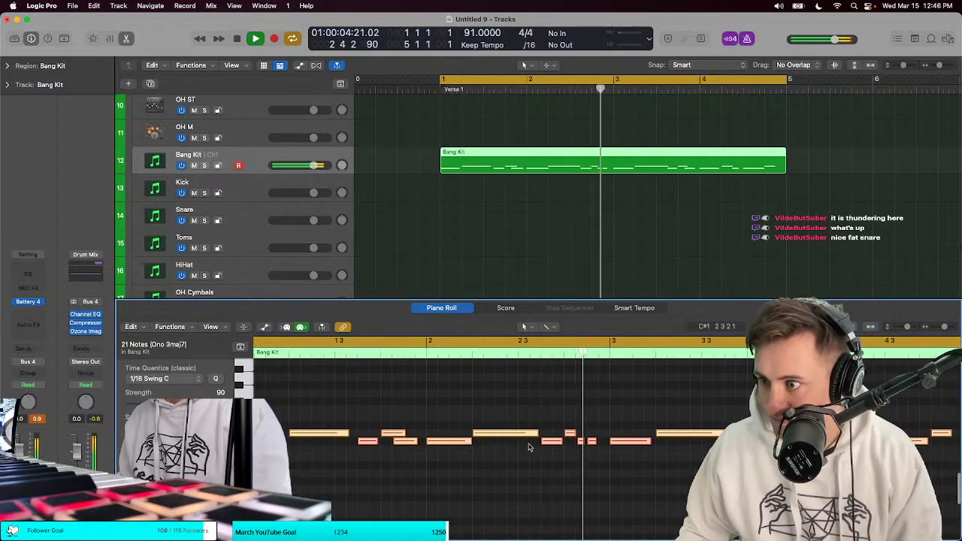
pyautogui.scroll(2, 529, 448)
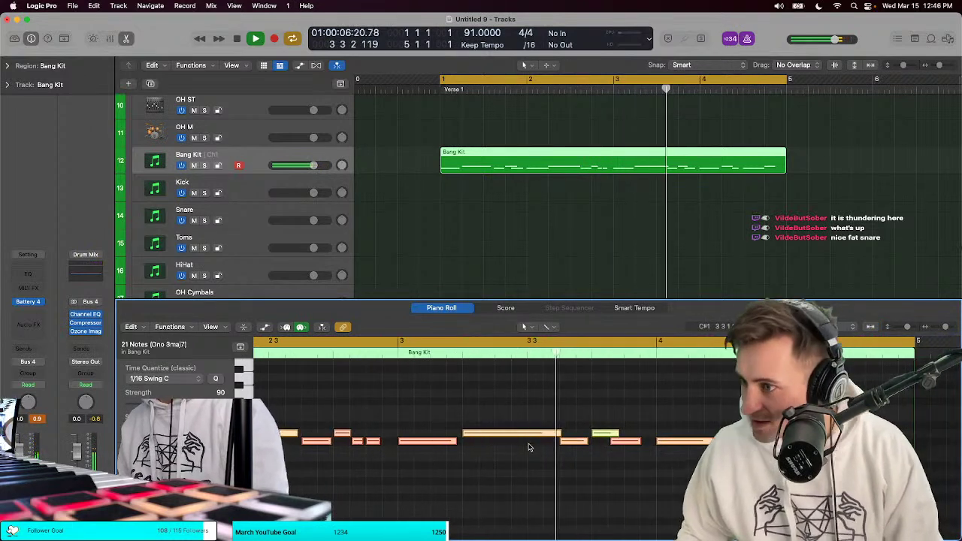
pyautogui.scroll(-2, 528, 448)
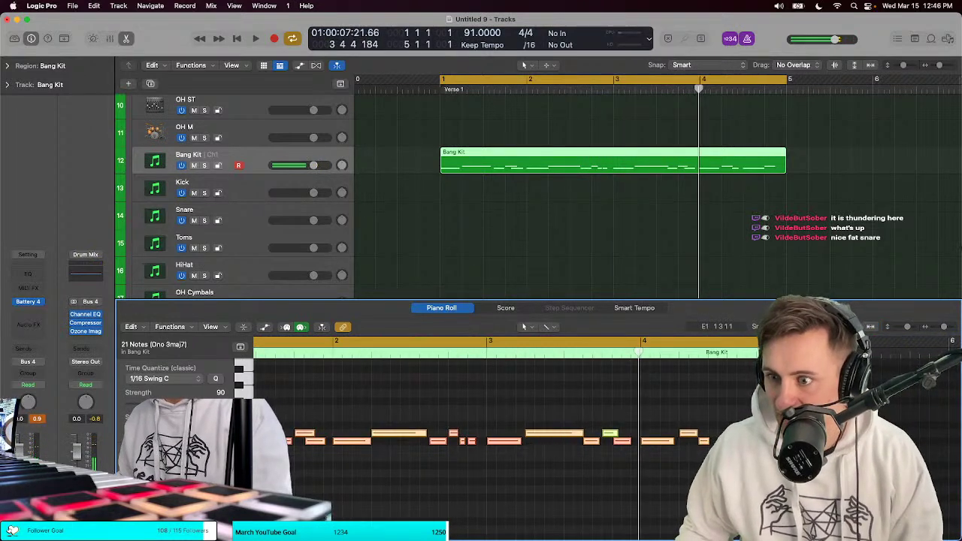
pyautogui.press('Return')
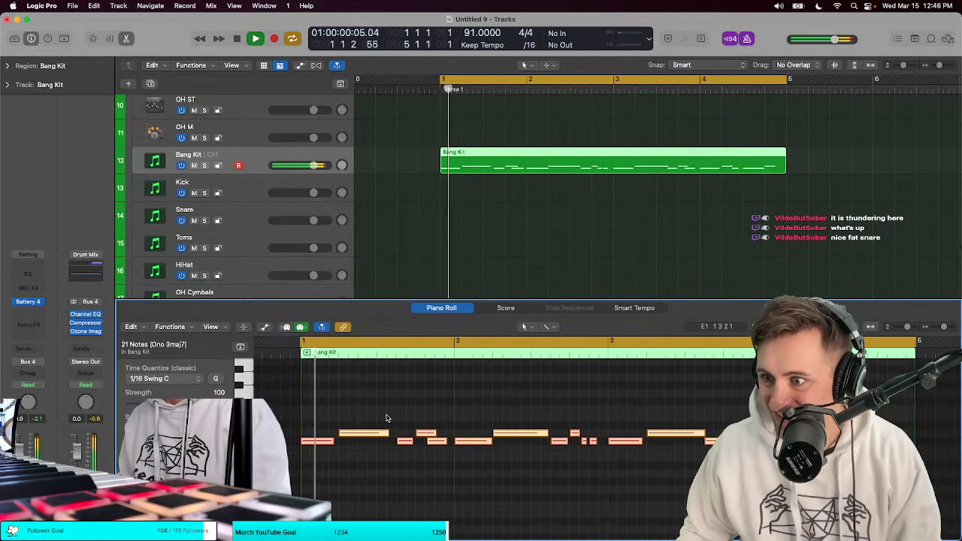
# Step: Quantize all the Bang Kit notes to 1/16 Swing D and check the groove over playback from bar 1
pyautogui.click(161, 379)
pyautogui.click(176, 391)
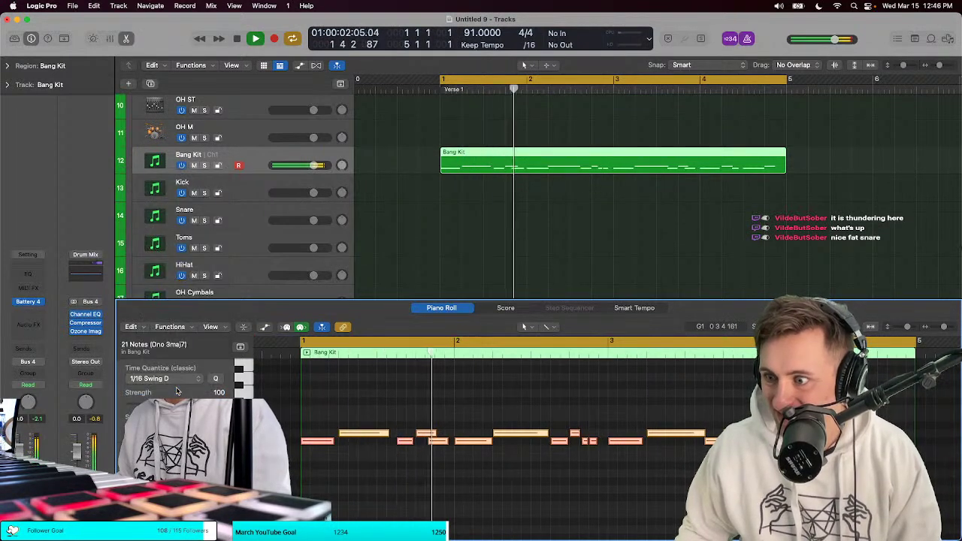
pyautogui.press('Return')
pyautogui.scroll(2, 348, 423)
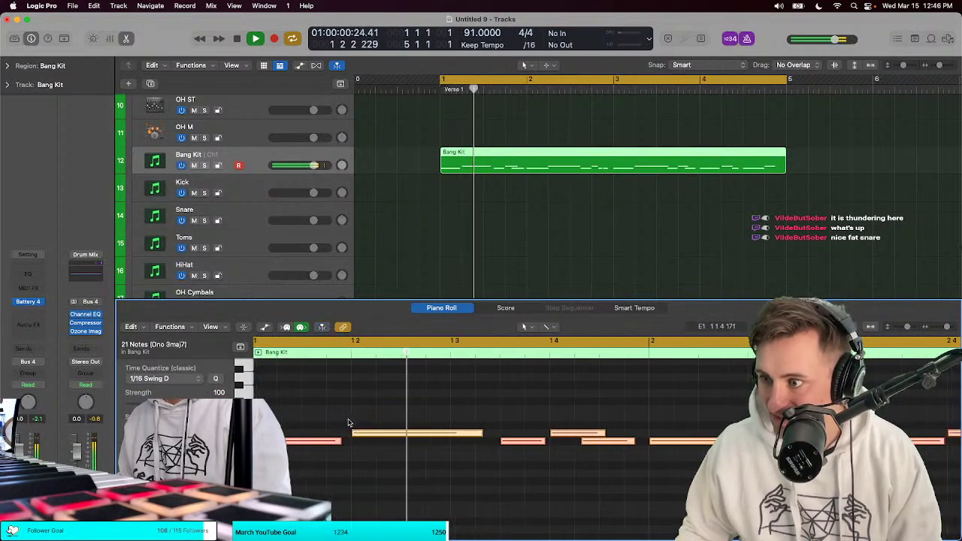
pyautogui.scroll(1, 348, 422)
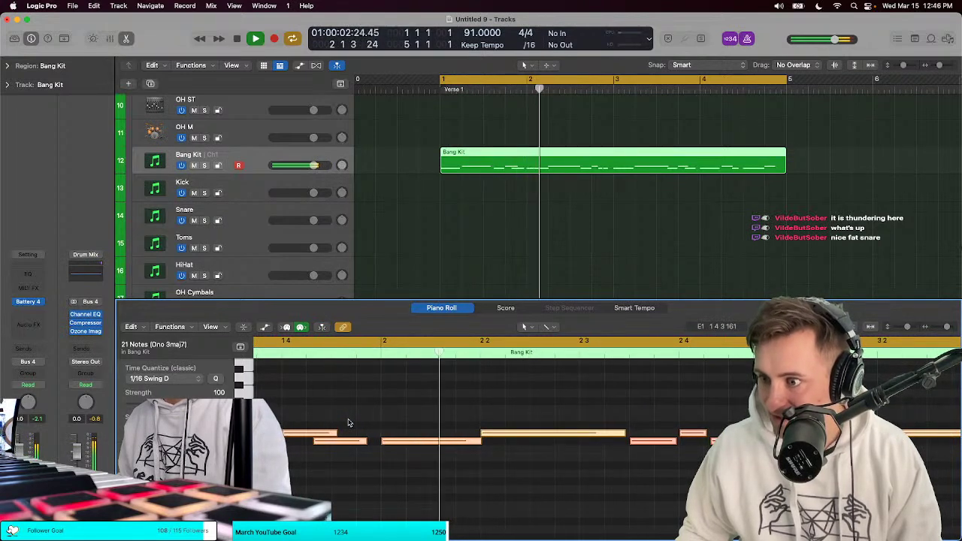
pyautogui.scroll(-3, 349, 423)
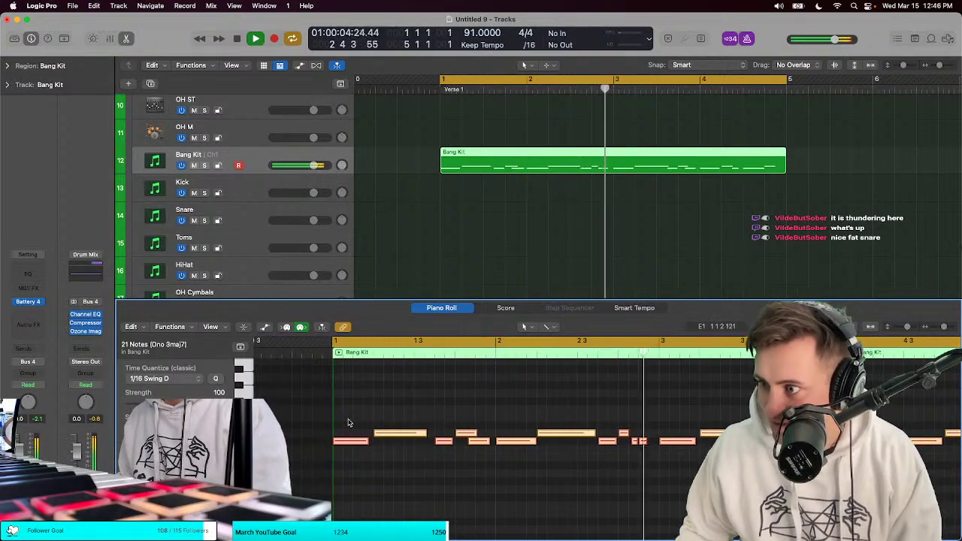
pyautogui.hscroll(3, 348, 423)
pyautogui.press('space')
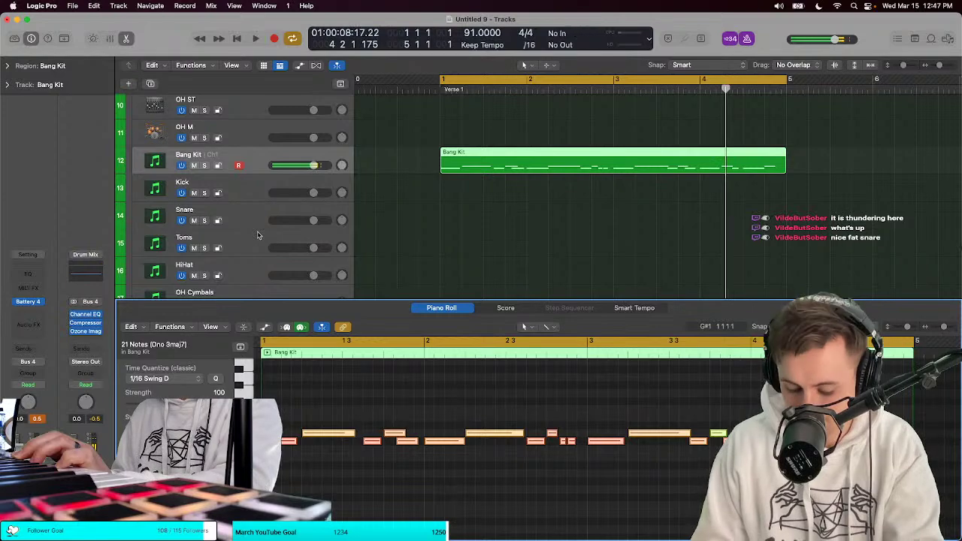
# Step: Try to overdub F#1 hits onto the Bang Kit region and undo the takes
pyautogui.press('r')
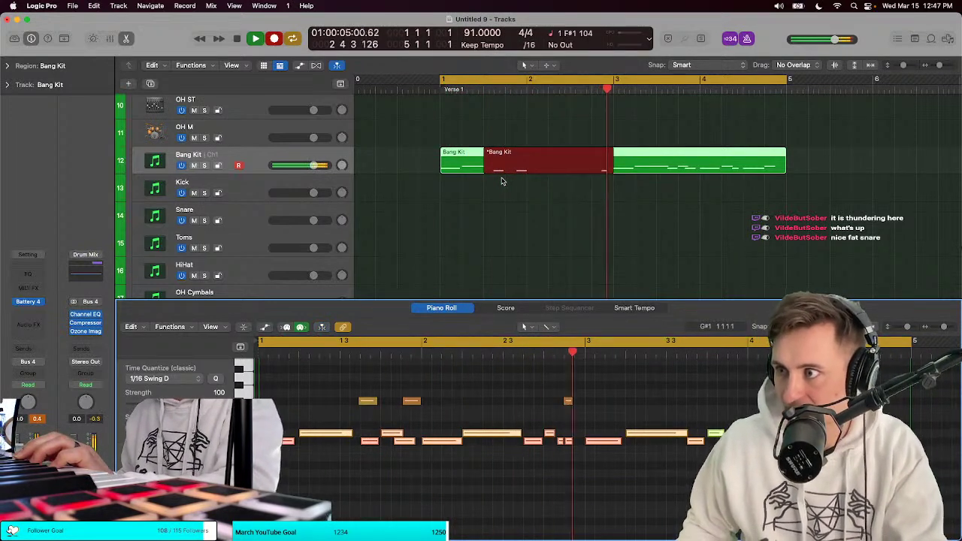
pyautogui.press('space')
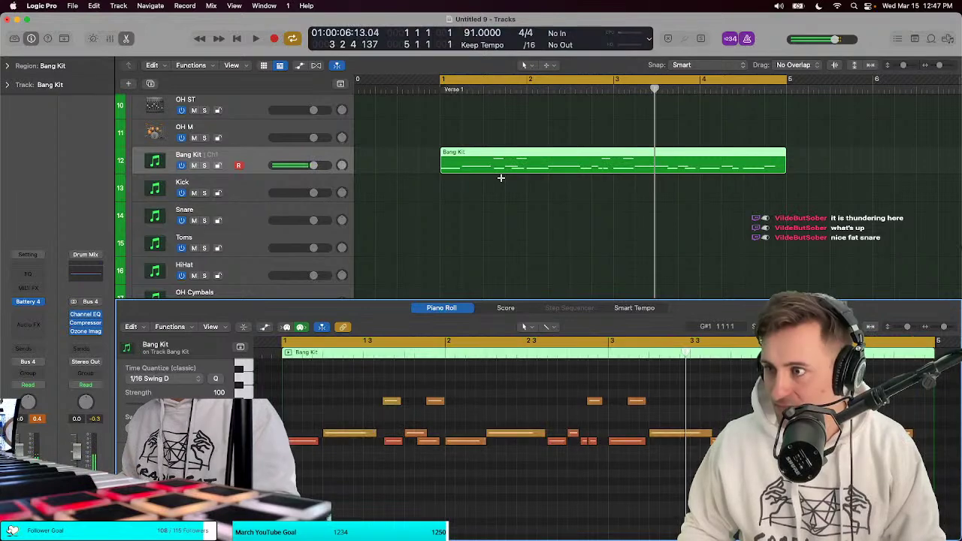
pyautogui.click(492, 155)
pyautogui.press('r')
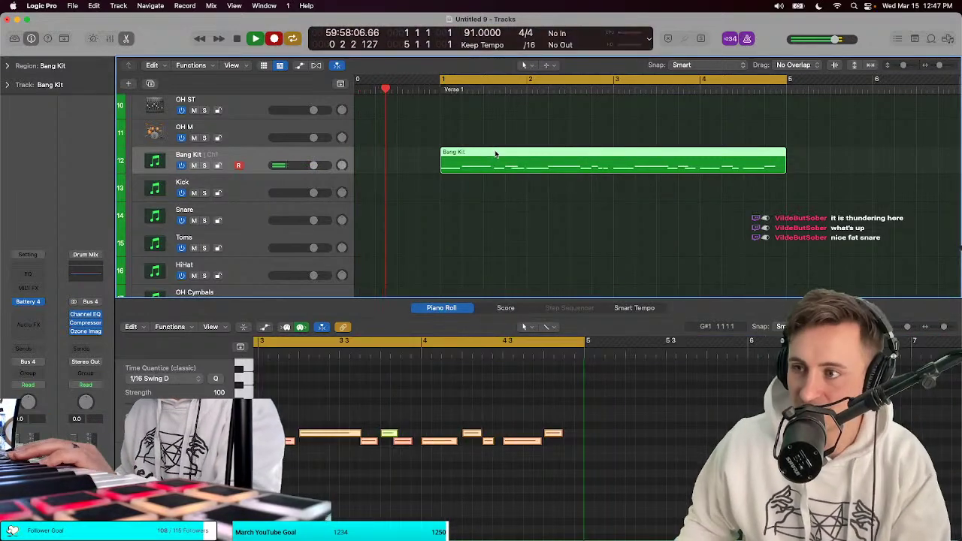
pyautogui.press('space')
pyautogui.press('super+z')
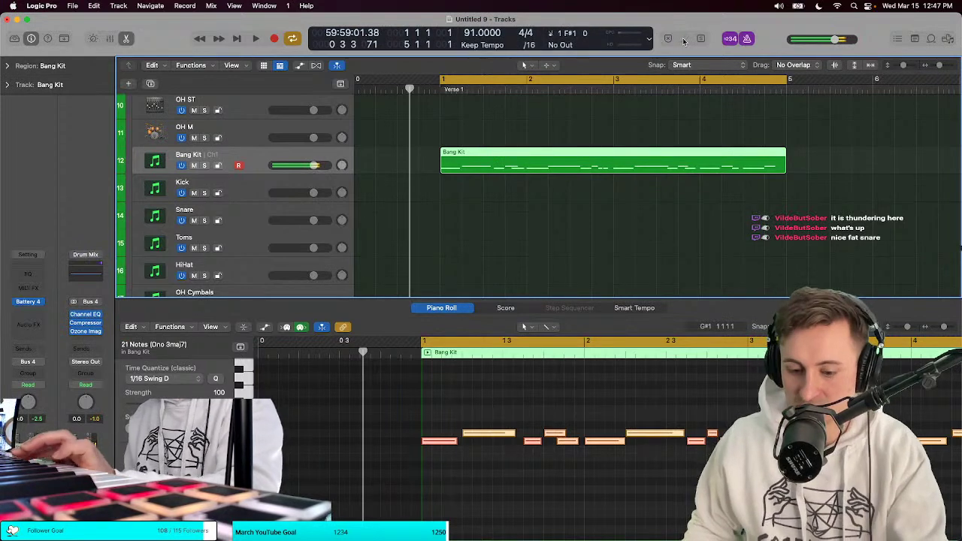
# Step: Turn on Low Latency Monitoring Mode and overdub F#1 hits across the four-bar Bang Kit region
pyautogui.click(183, 6)
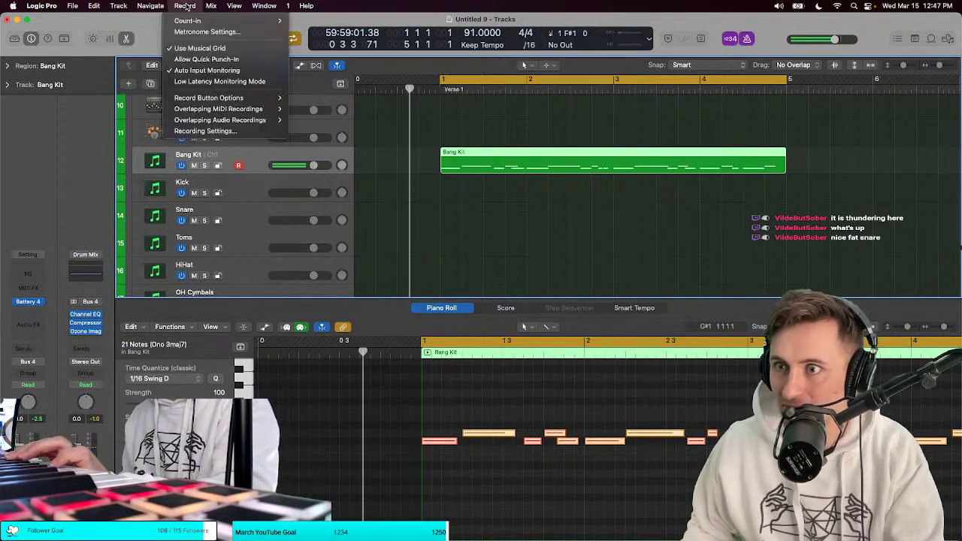
pyautogui.click(202, 81)
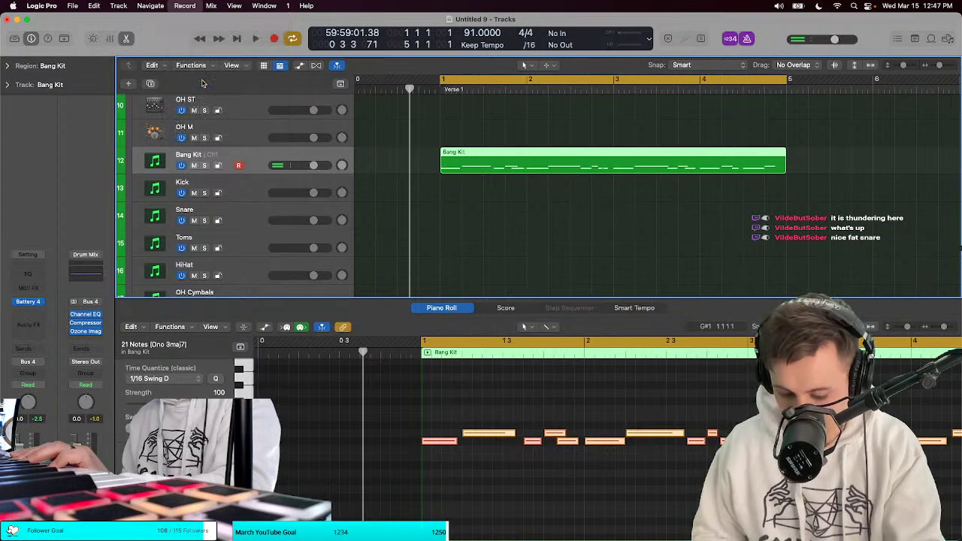
pyautogui.press('r')
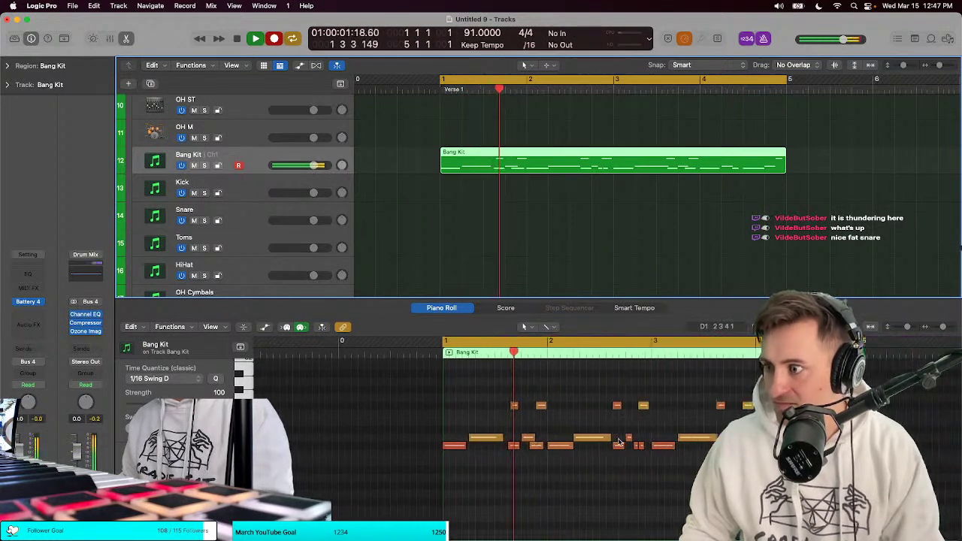
pyautogui.press('space')
# Step: Quantize the overdubbed F#1 notes to 1/16 Swing D and play the beat from bar 1
pyautogui.moveTo(489, 385); pyautogui.dragTo(697, 419)
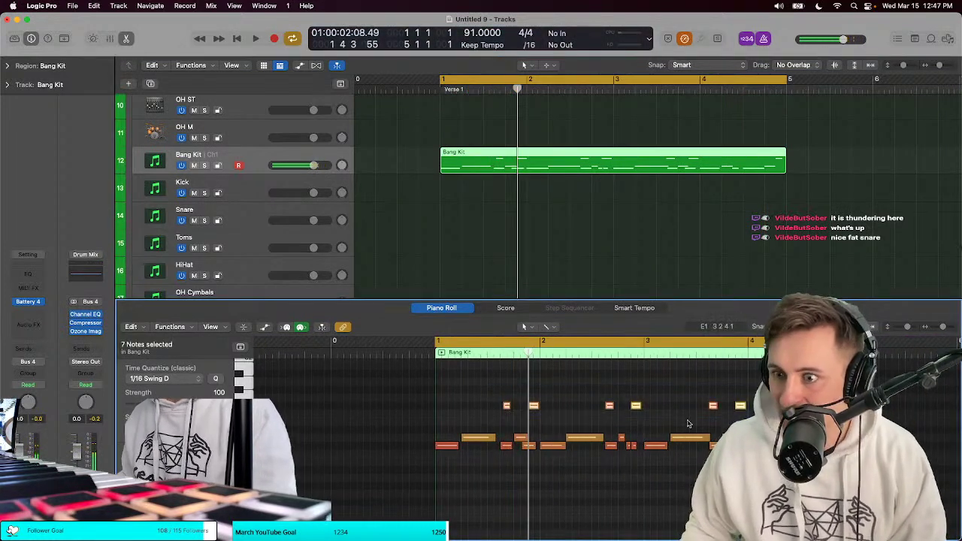
pyautogui.press('space')
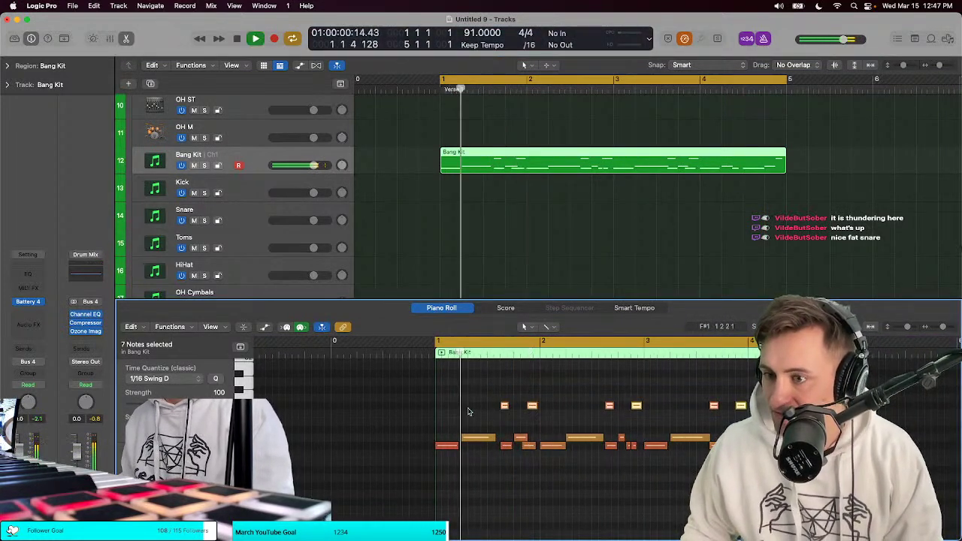
# Step: Shift the timing of the selected F#1 notes slightly by ear while playing the Bang Kit region from bar 1
pyautogui.scroll(3, 468, 412)
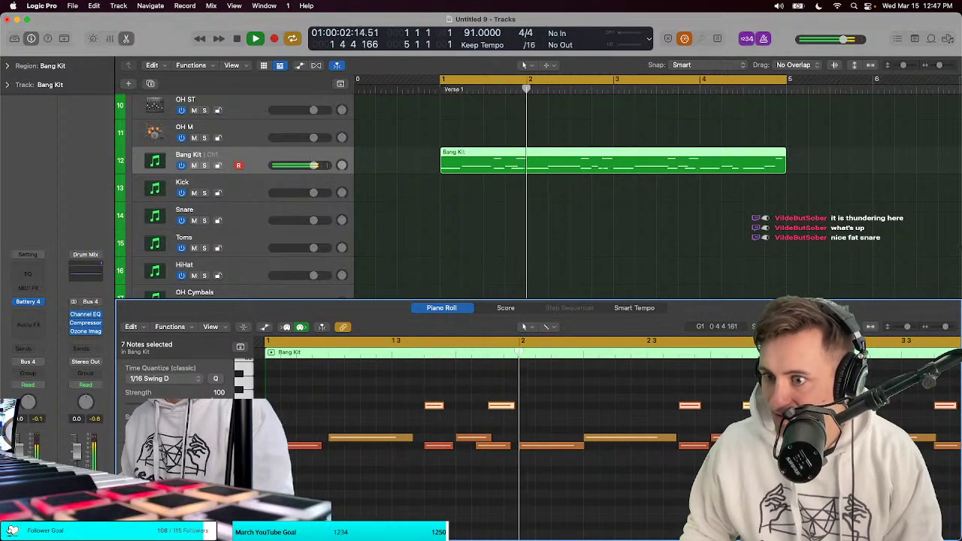
pyautogui.moveTo(219, 392)
pyautogui.mouseDown()
pyautogui.moveTo(219, 441)
pyautogui.moveTo(218, 393)
pyautogui.mouseUp()
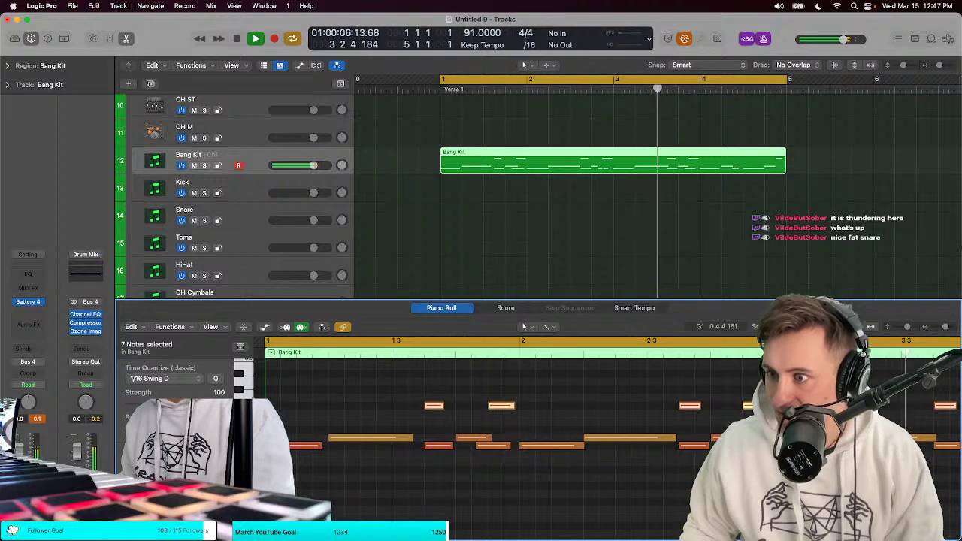
pyautogui.press('space')
pyautogui.scroll(3, 421, 406)
pyautogui.press('Return')
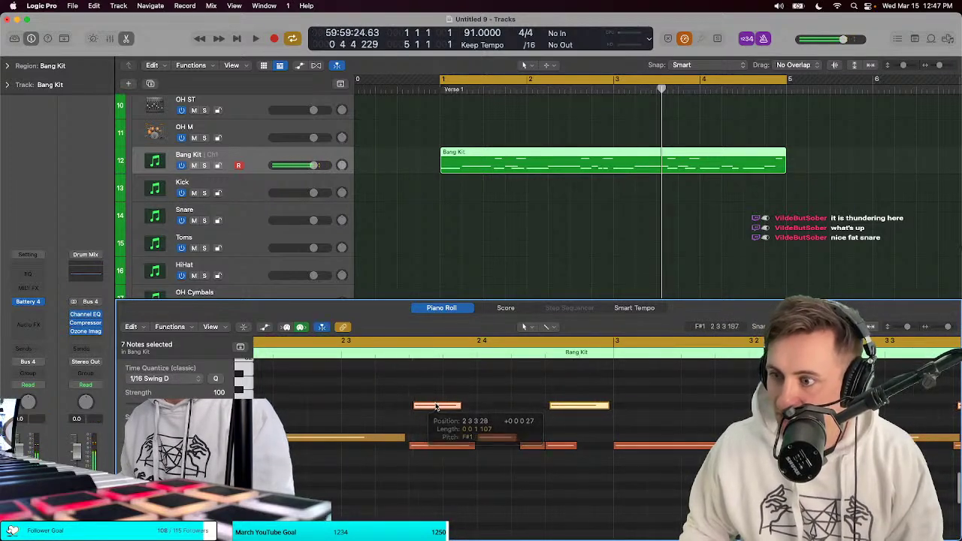
pyautogui.press('space')
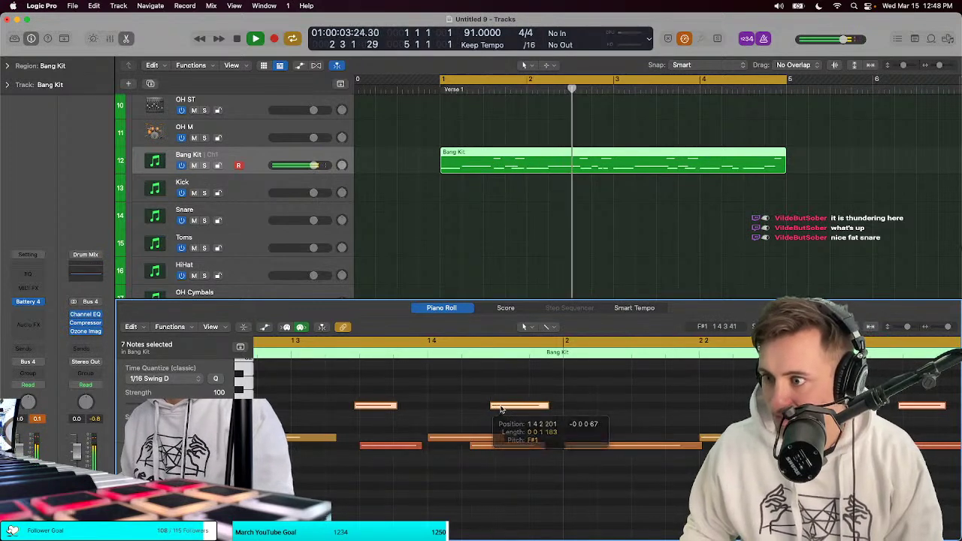
pyautogui.press('Return')
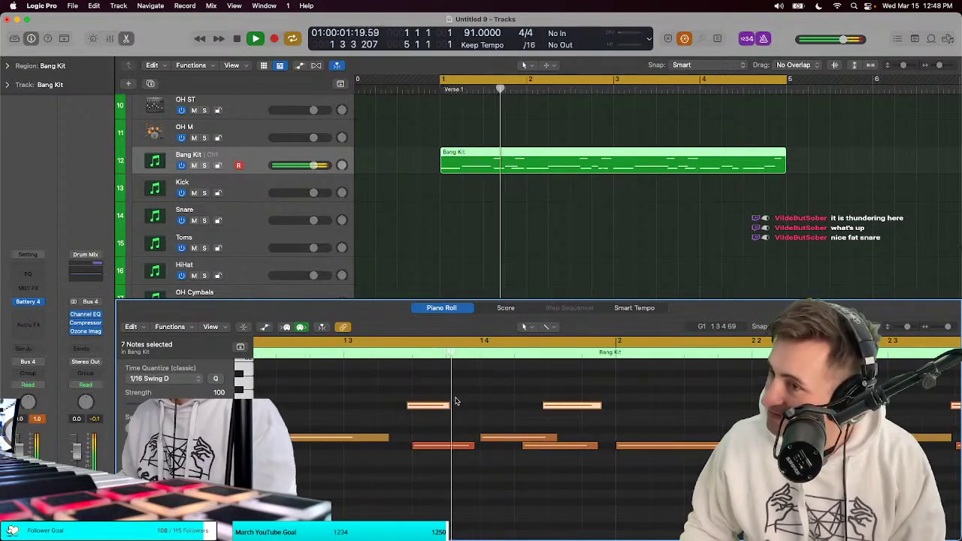
pyautogui.moveTo(427, 407); pyautogui.dragTo(432, 409)
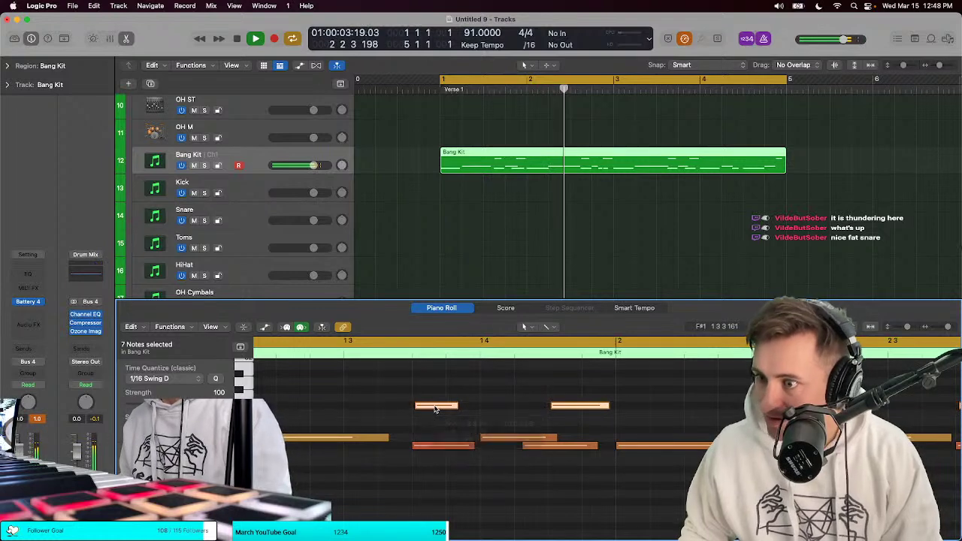
pyautogui.press('Return')
pyautogui.click(434, 409)
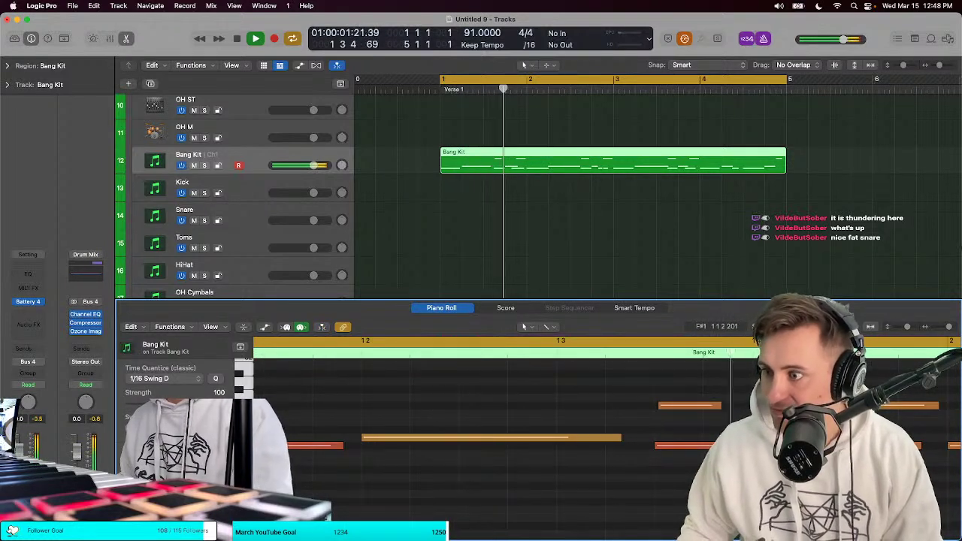
# Step: Hide the piano roll and create a duplicate of the Bang Kit track with the same instrument above the original
pyautogui.press('super+Left')
pyautogui.press('super+Left')
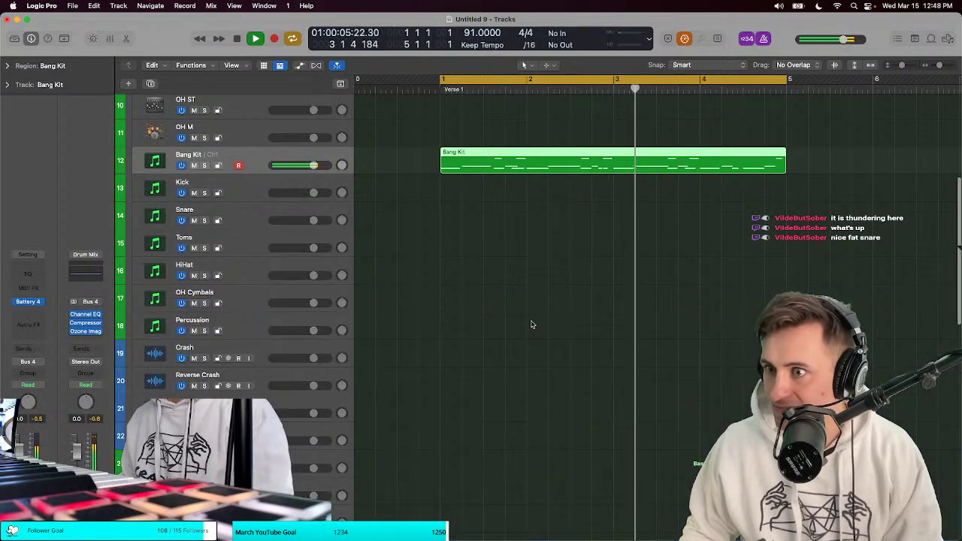
pyautogui.press('e')
pyautogui.press('super+d')
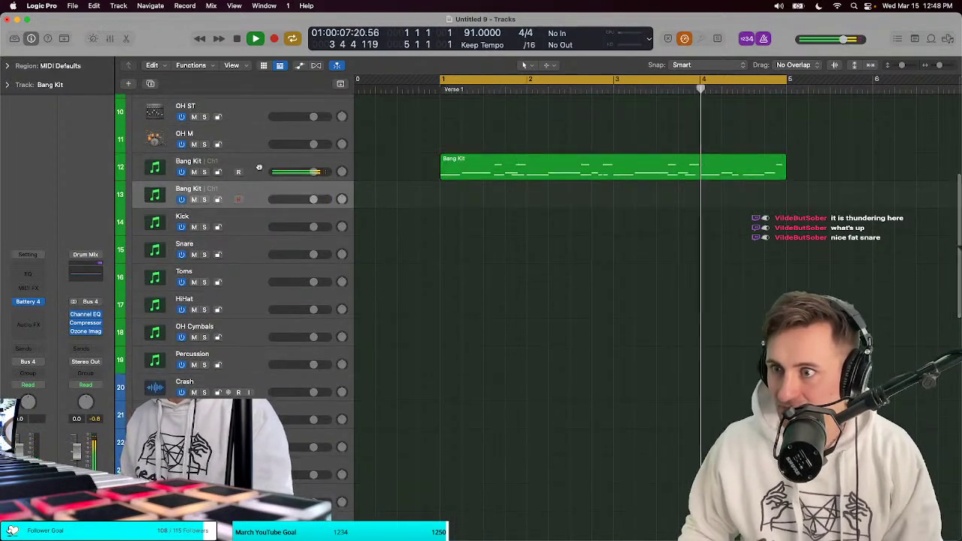
# Step: Search Battery 4 for "707" on the duplicated track and load the 707 And 727 Kit
pyautogui.click(28, 301)
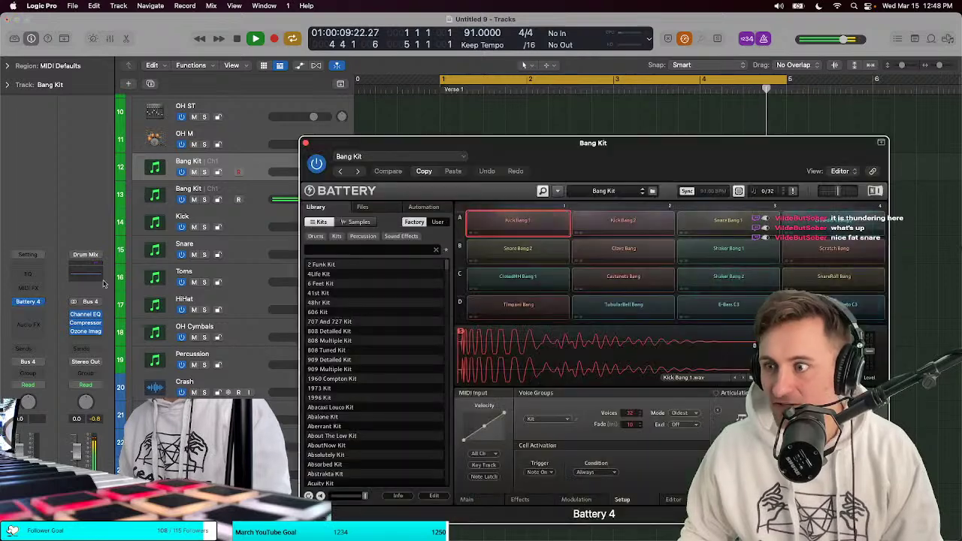
pyautogui.write('707')
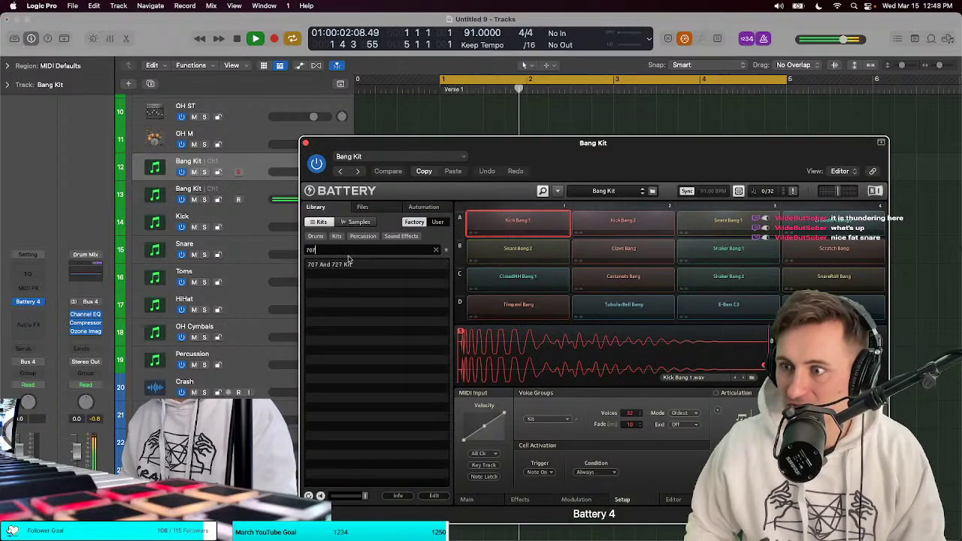
pyautogui.doubleClick(347, 264)
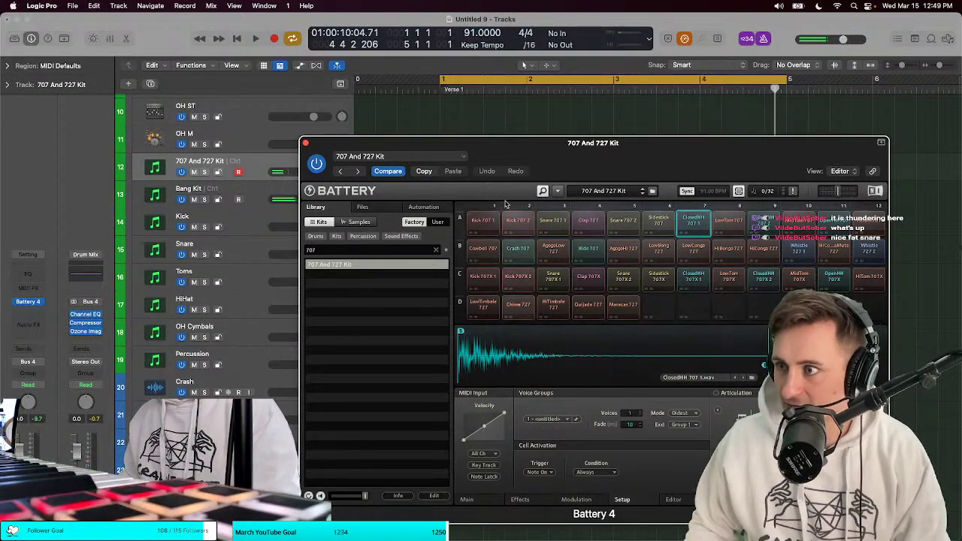
# Step: Record a four-bar pattern with the 707 And 727 Kit, close Battery and open the take in the piano roll during playback
pyautogui.moveTo(535, 163); pyautogui.dragTo(434, 150)
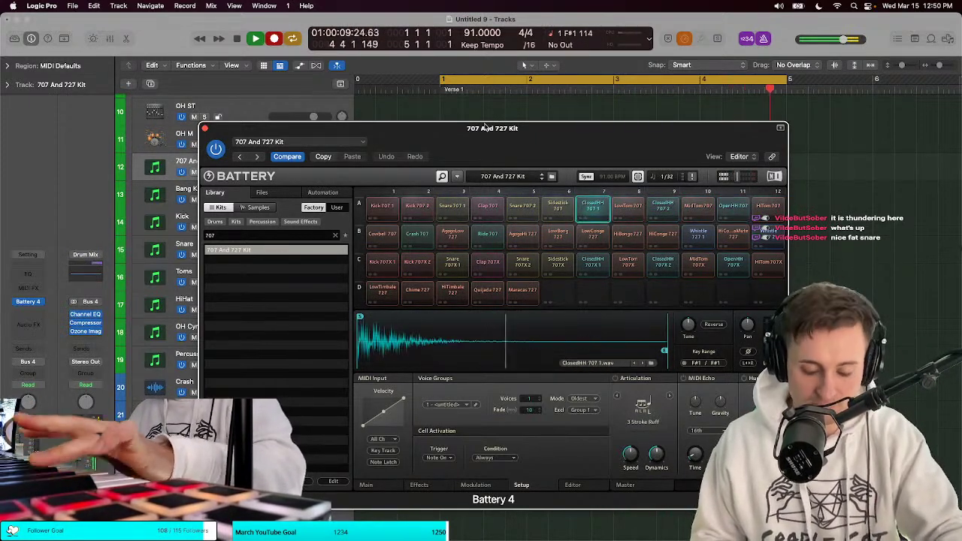
pyautogui.press('space')
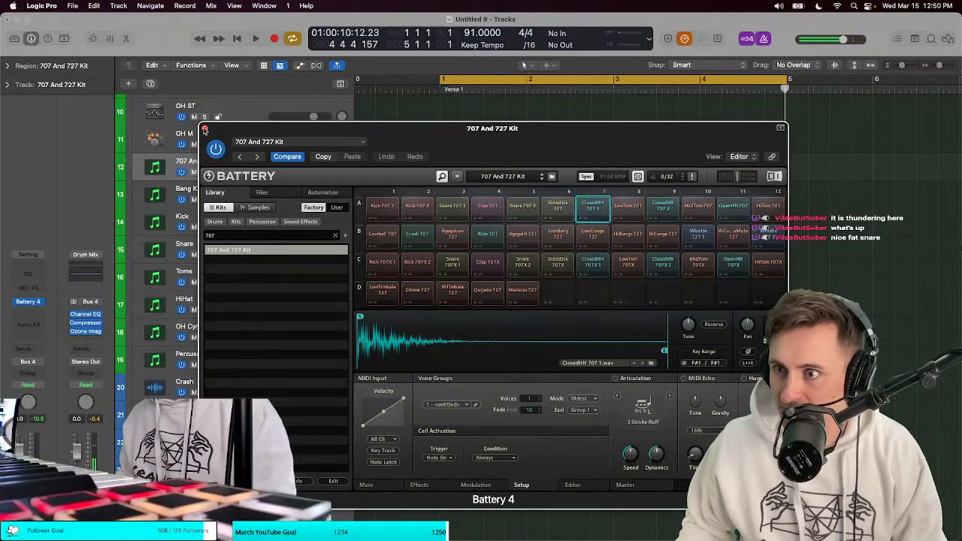
pyautogui.click(204, 130)
pyautogui.press('space')
pyautogui.press('p')
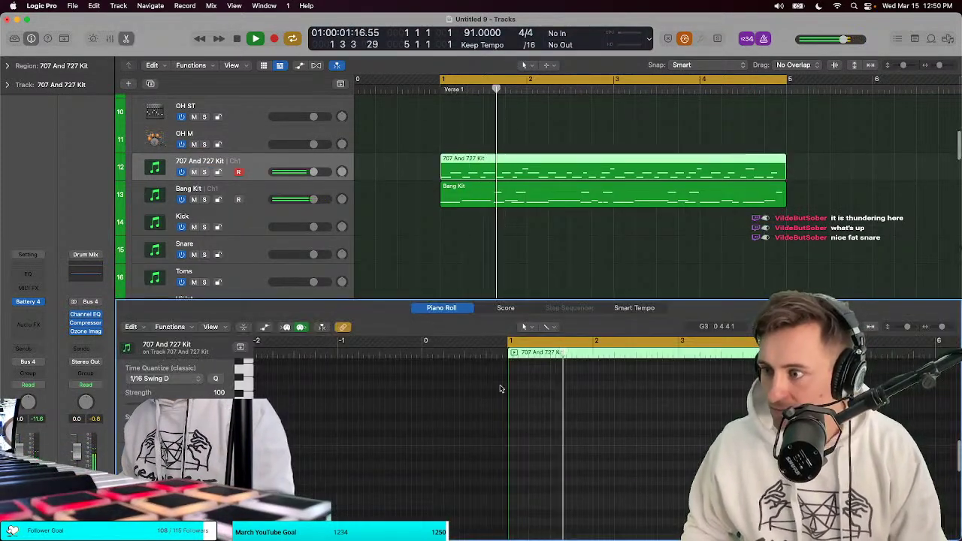
# Step: Quantize all the 707 And 727 Kit notes to 1/16 Swing D at strength 100 and play from bar 1
pyautogui.scroll(-3, 488, 428)
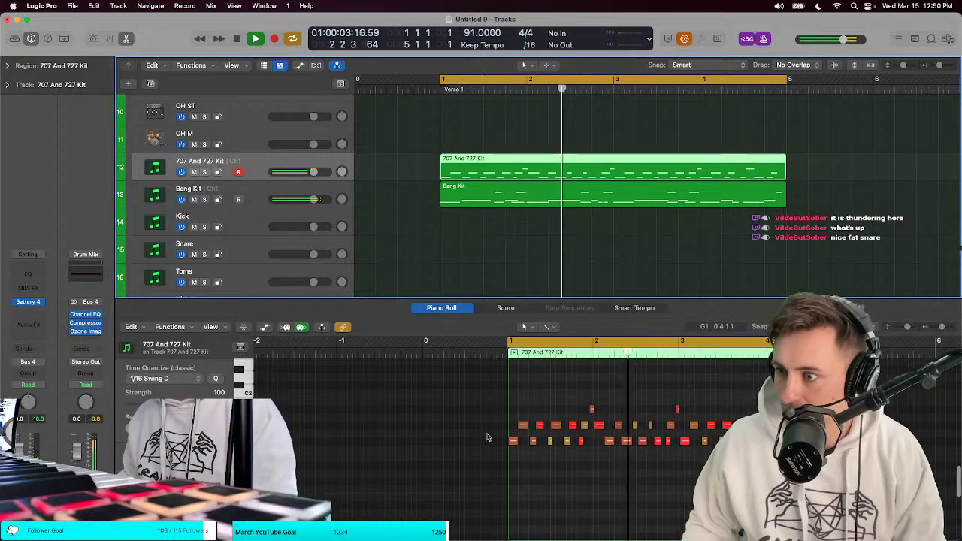
pyautogui.press('super+a')
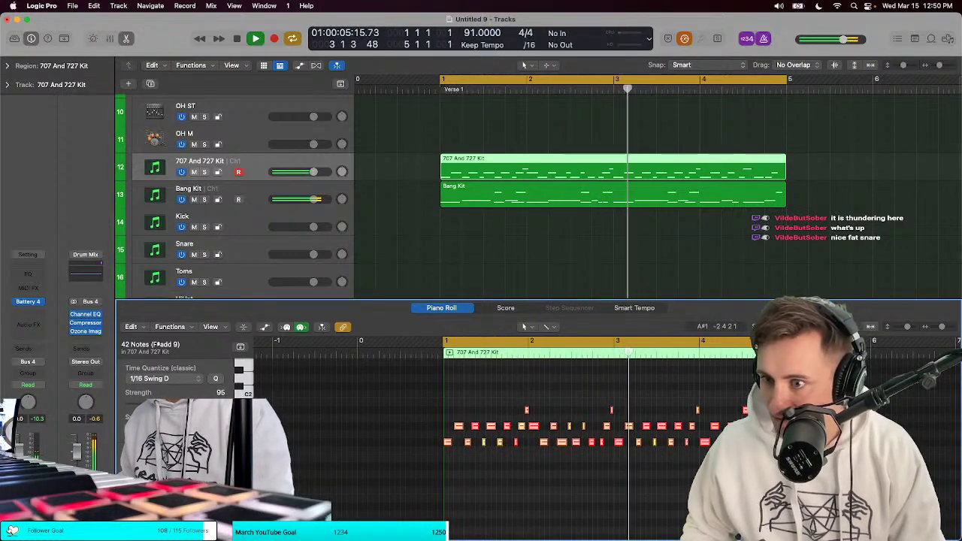
pyautogui.press('space')
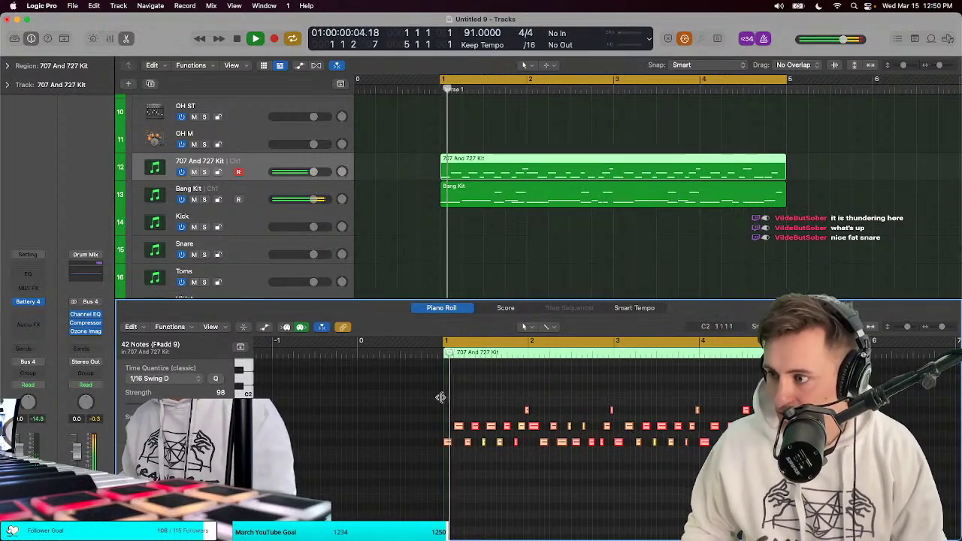
pyautogui.scroll(3, 441, 397)
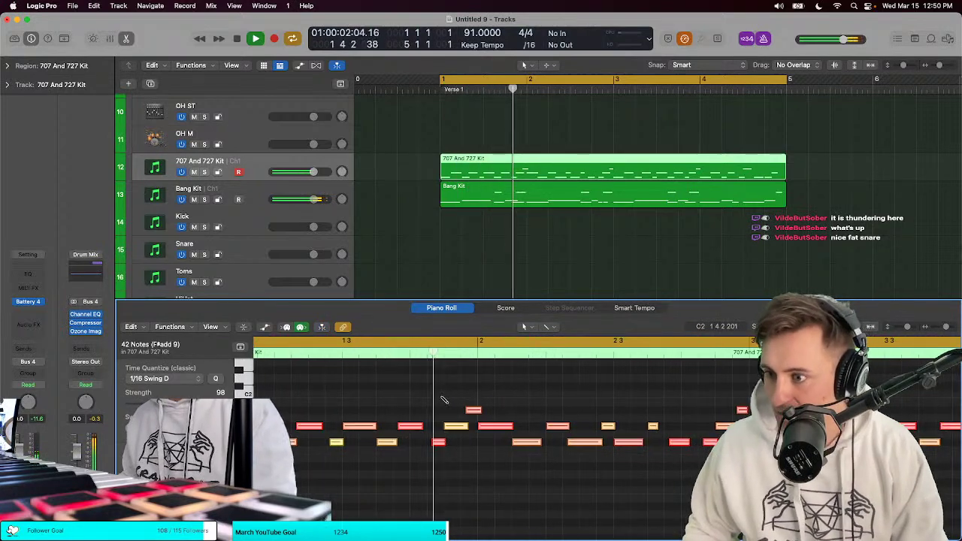
pyautogui.moveTo(181, 393); pyautogui.dragTo(630, 384)
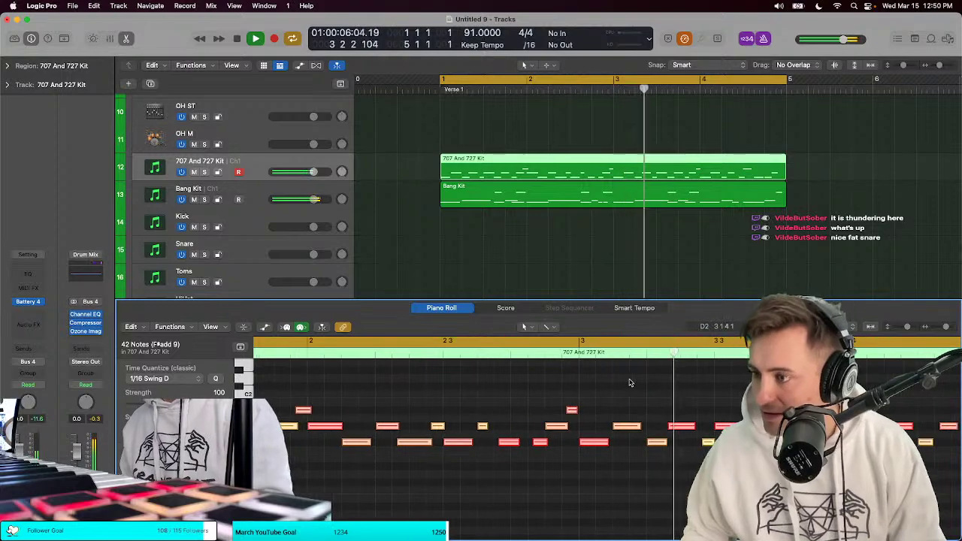
pyautogui.press('Return')
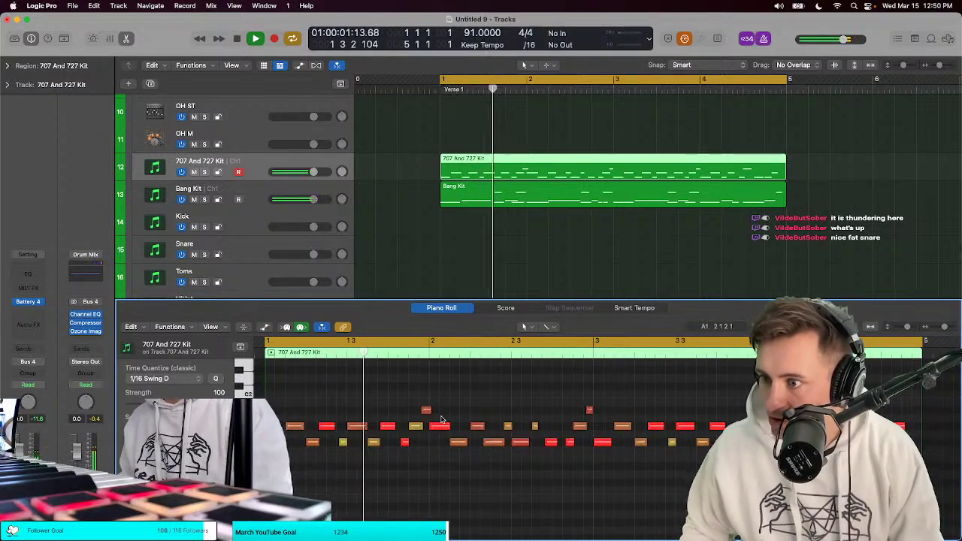
# Step: Replace the two lower rows of notes in bar 2 with a copy of the bar 1 pattern and play from the start
pyautogui.moveTo(440, 416); pyautogui.dragTo(577, 461)
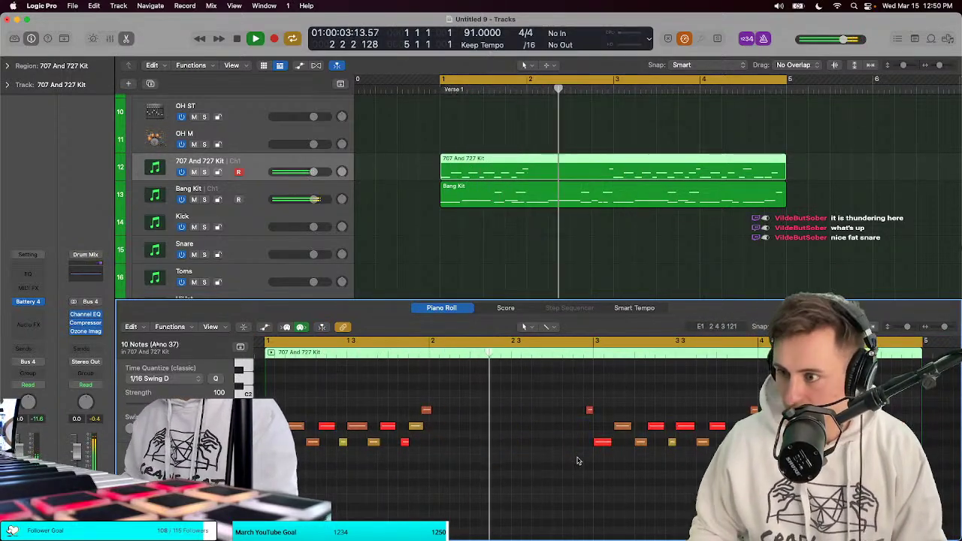
pyautogui.press('Delete')
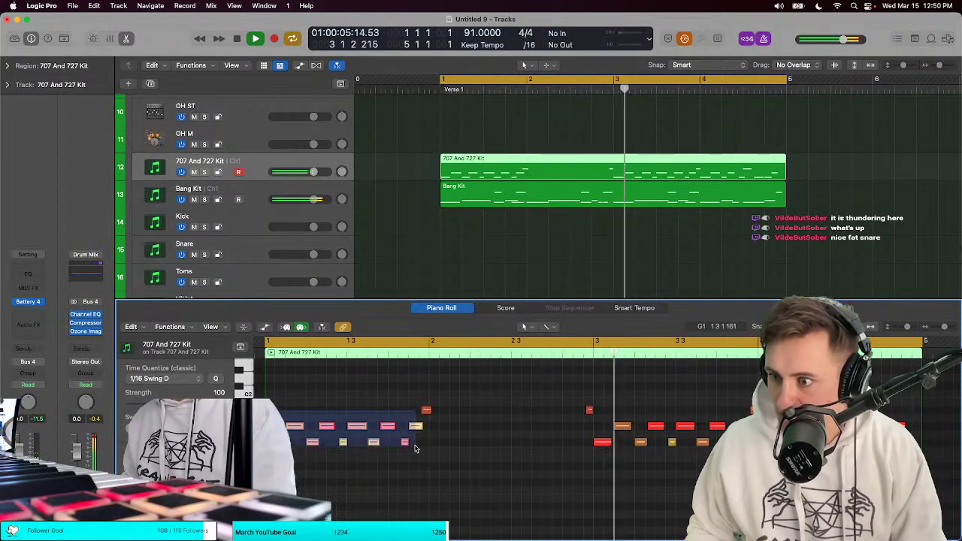
pyautogui.click(414, 456)
pyautogui.moveTo(277, 444); pyautogui.dragTo(441, 445)
pyautogui.press('Return')
pyautogui.press('space')
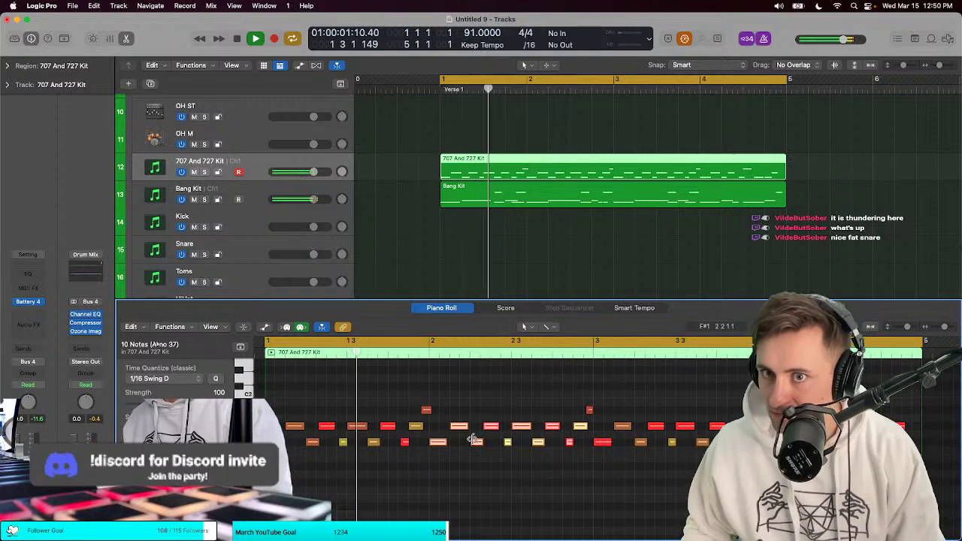
# Step: Listen through the edited 707 And 727 Kit pattern against the Bang Kit beat with cycle playback, checking the notes across all four bars
pyautogui.hscroll(2, 480, 442)
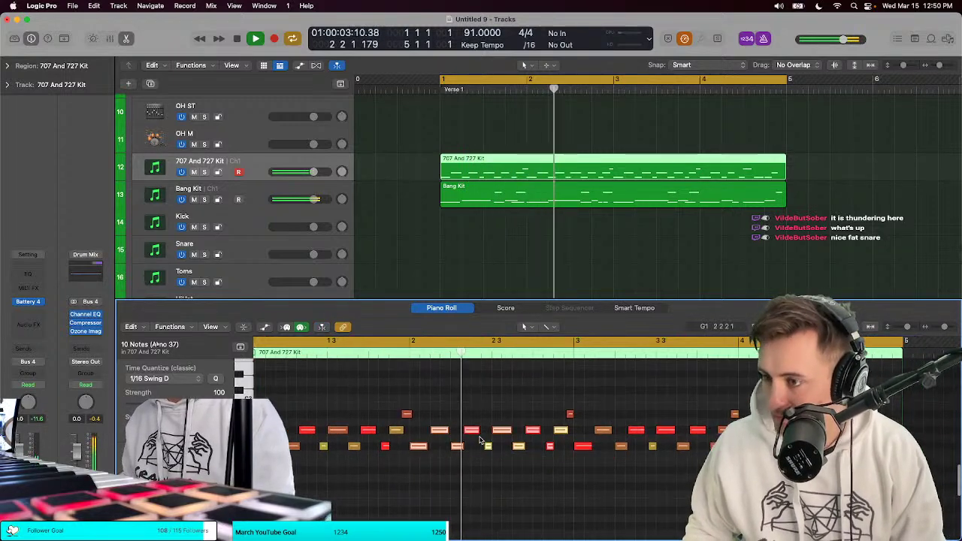
pyautogui.hscroll(5, 480, 440)
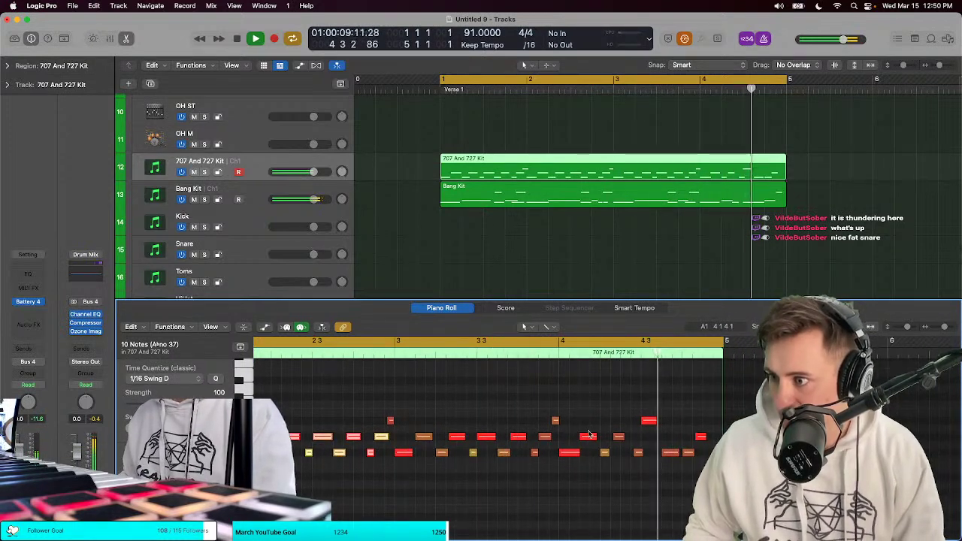
pyautogui.hscroll(-3, 602, 391)
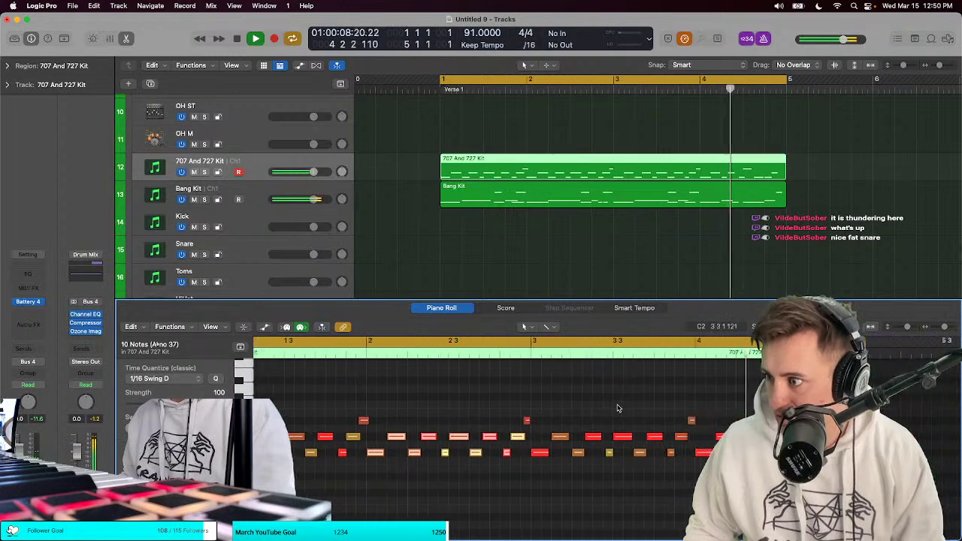
pyautogui.press('space')
pyautogui.press('Escape')
pyautogui.press('Return')
pyautogui.press('space')
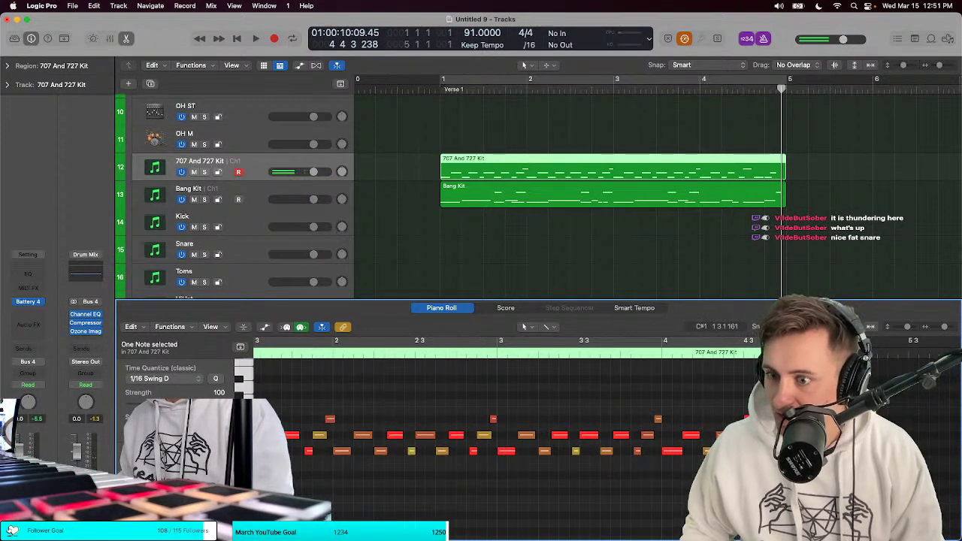
pyautogui.press('c')
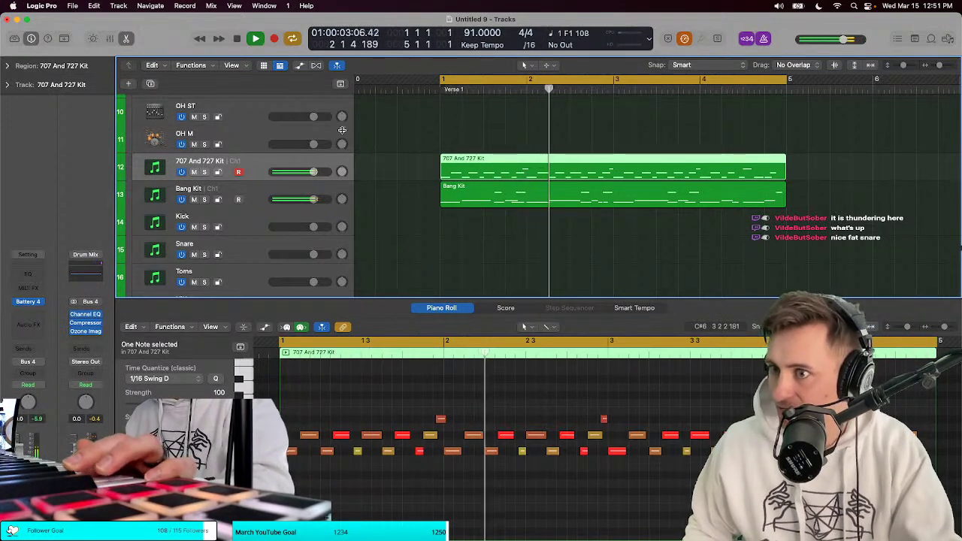
# Step: Mute the 707 And 727 Kit track and move its region to start at bar 5
pyautogui.press('m')
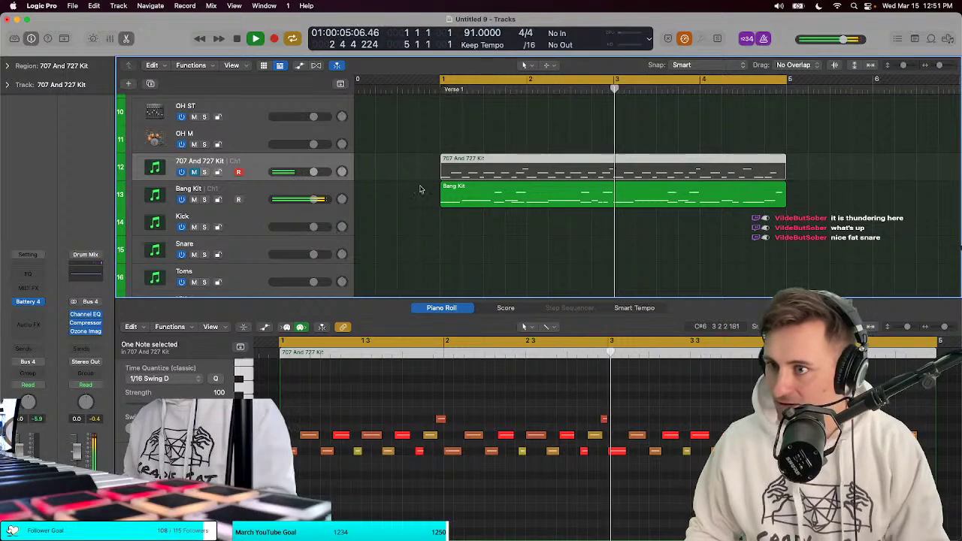
pyautogui.press('t')
pyautogui.press('Escape')
pyautogui.press('t')
pyautogui.press('Escape')
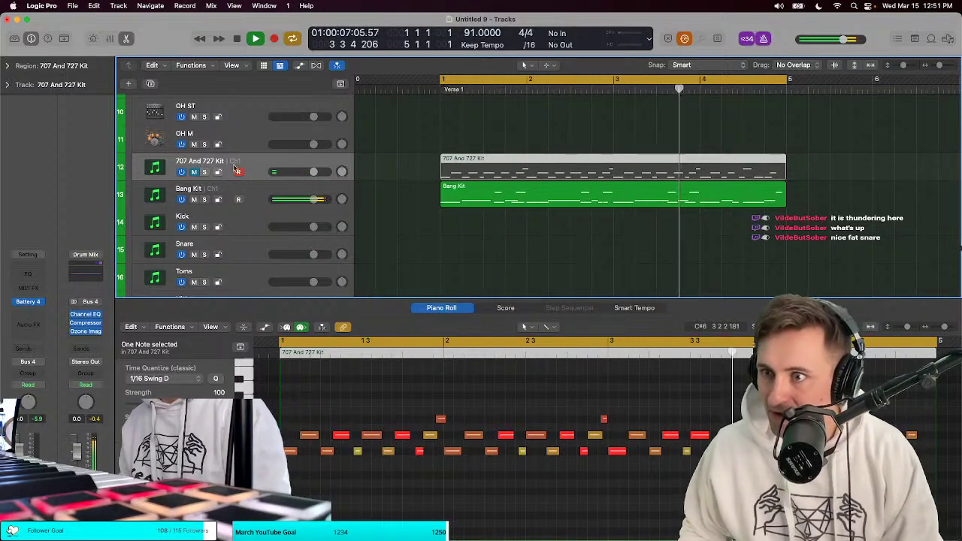
pyautogui.moveTo(543, 167); pyautogui.dragTo(887, 167)
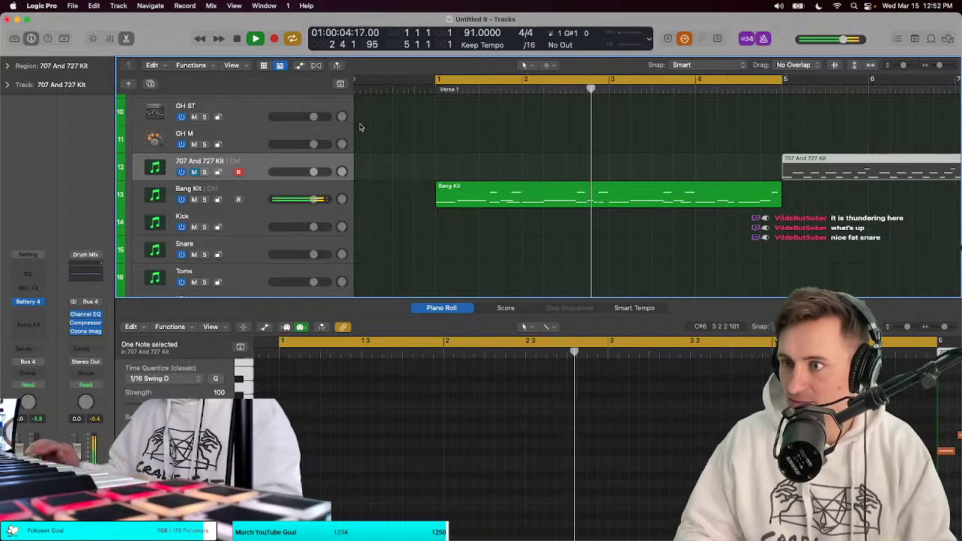
# Step: Unmute the 707 And 727 Kit track and record a new four-bar pattern on it starting at bar 1
pyautogui.click(195, 172)
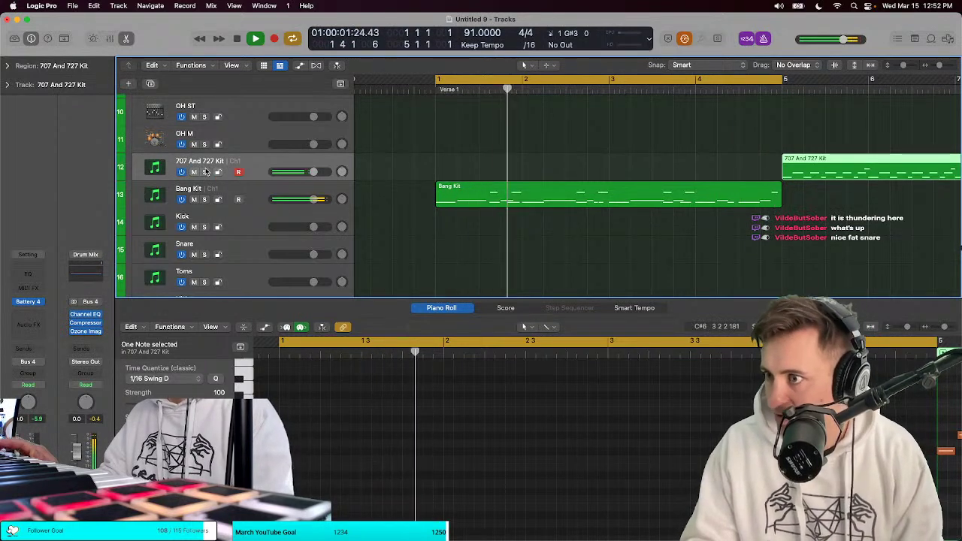
pyautogui.press('d')
pyautogui.press('space')
pyautogui.press('d')
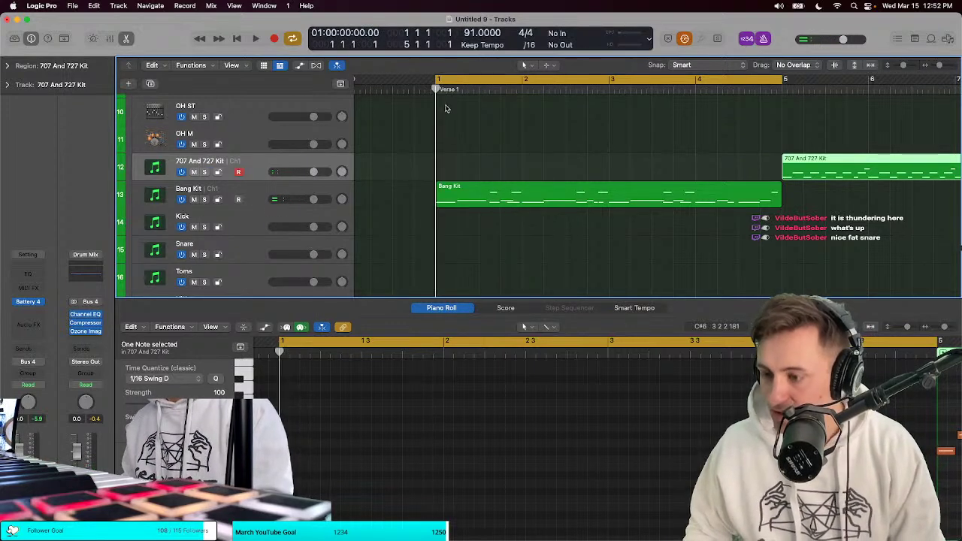
pyautogui.press('space')
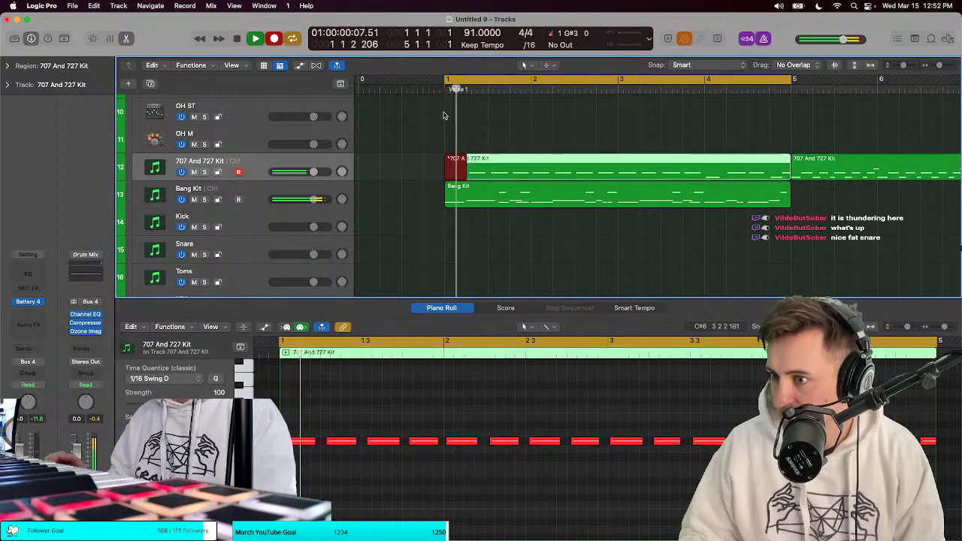
pyautogui.press('space')
# Step: Quantize all the newly recorded 707 And 727 Kit notes to 5-Tuplet/8 at strength 56 and play the pattern
pyautogui.moveTo(677, 409); pyautogui.dragTo(301, 463)
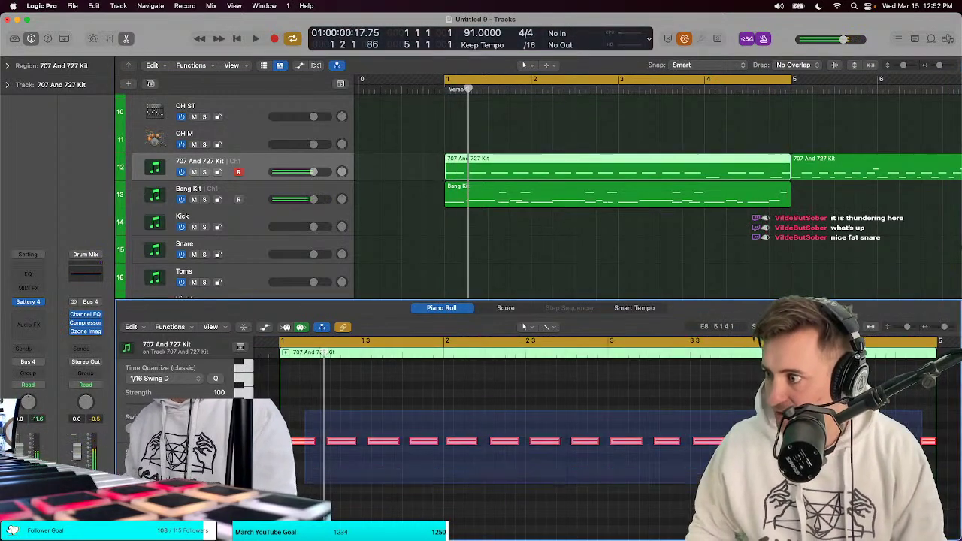
pyautogui.press('t')
pyautogui.click(181, 379)
pyautogui.scroll(-2, 173, 403)
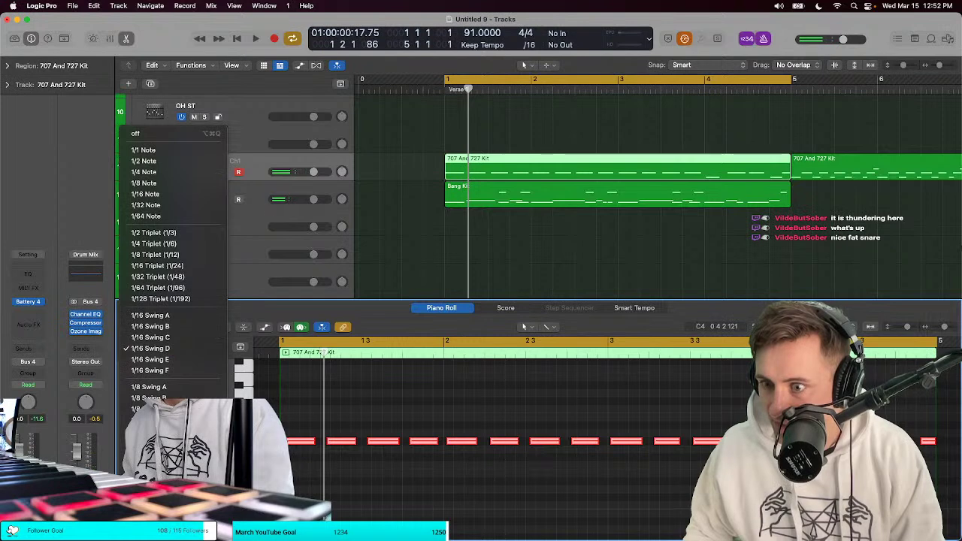
pyautogui.click(173, 421)
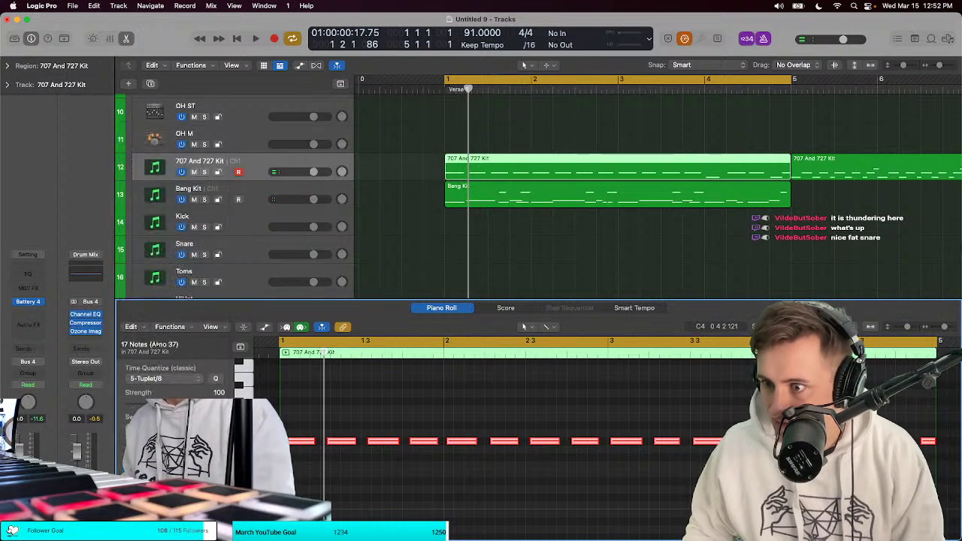
pyautogui.press('space')
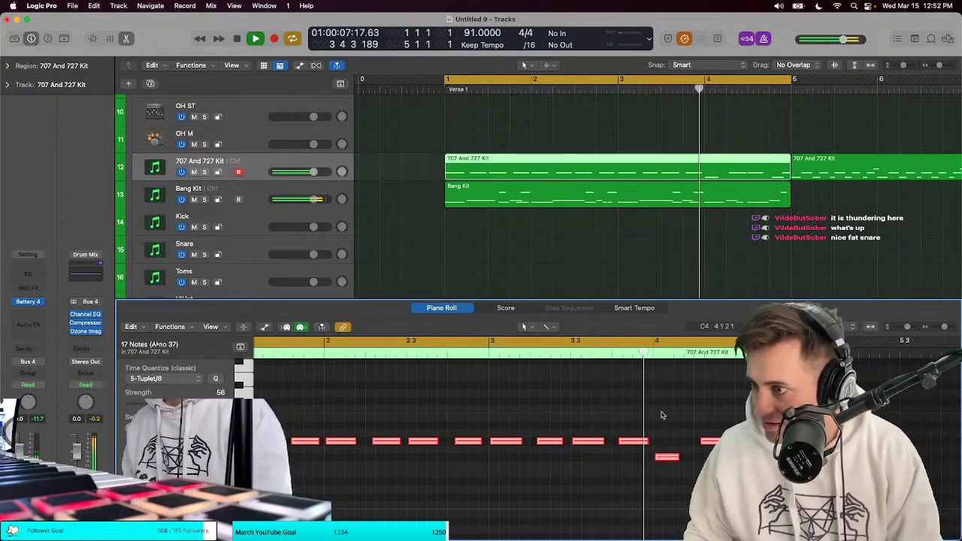
# Step: Delete the notes in bar 4 of the new 707 And 727 Kit pattern and play from the start
pyautogui.press('space')
pyautogui.moveTo(661, 410); pyautogui.dragTo(752, 496)
pyautogui.press('Return')
pyautogui.press('space')
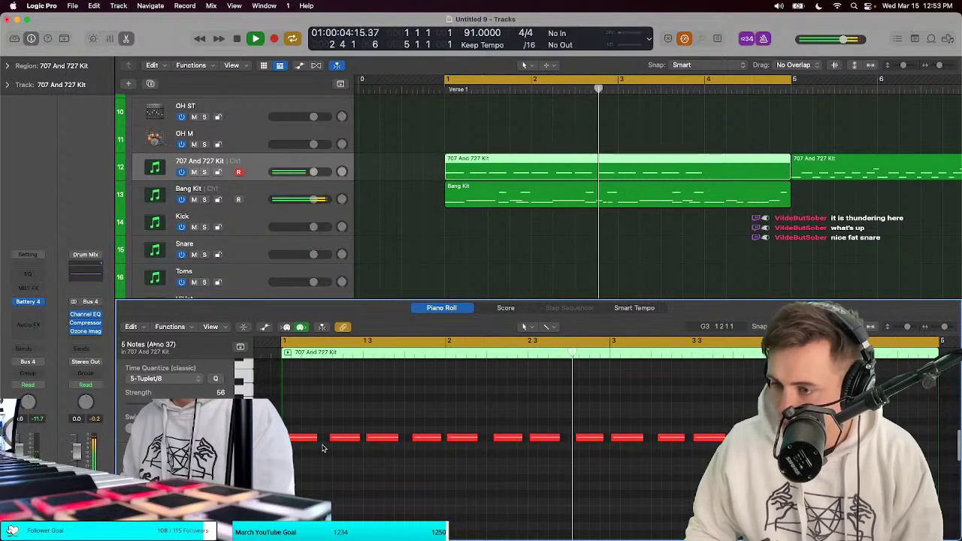
# Step: Select the remaining notes, lower the 707 And 727 Kit track's volume and play from the start
pyautogui.press('super+a')
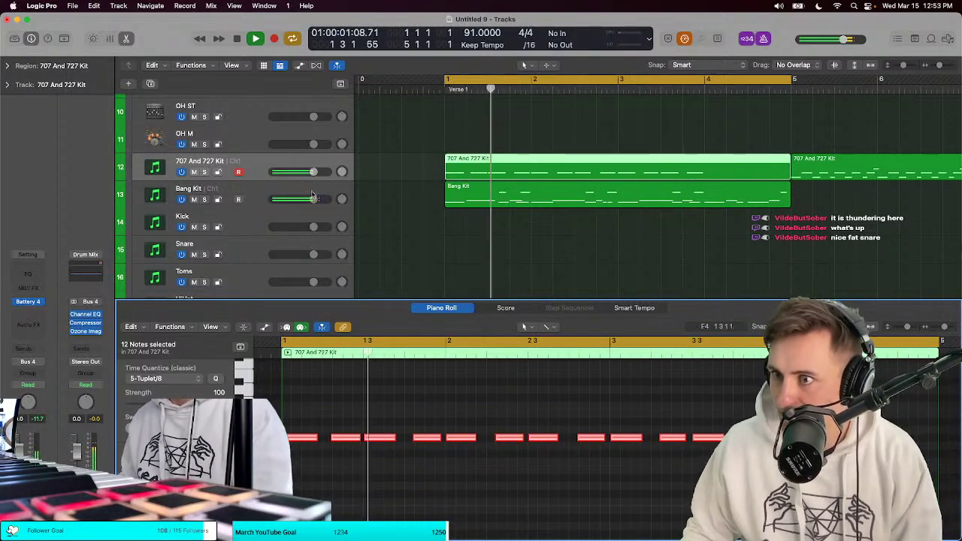
pyautogui.moveTo(314, 171); pyautogui.dragTo(299, 171)
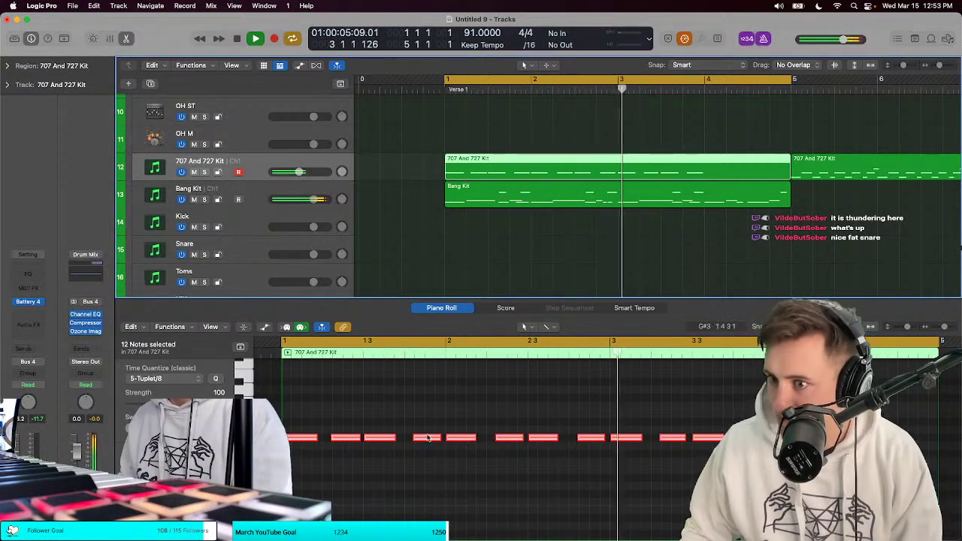
pyautogui.press('Return')
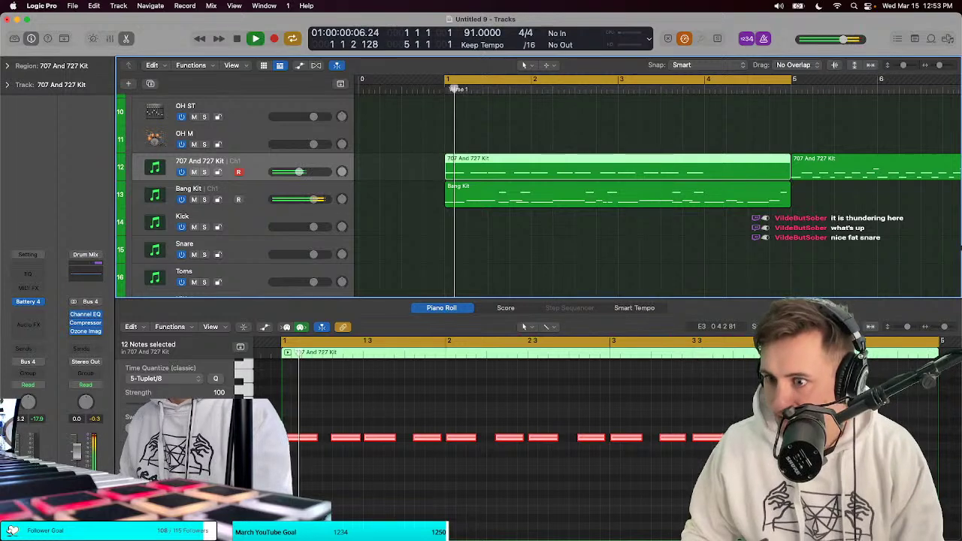
# Step: Quantize the remaining notes to 7-Tuplet at strength 100 and move the second note slightly earlier
pyautogui.click(164, 379)
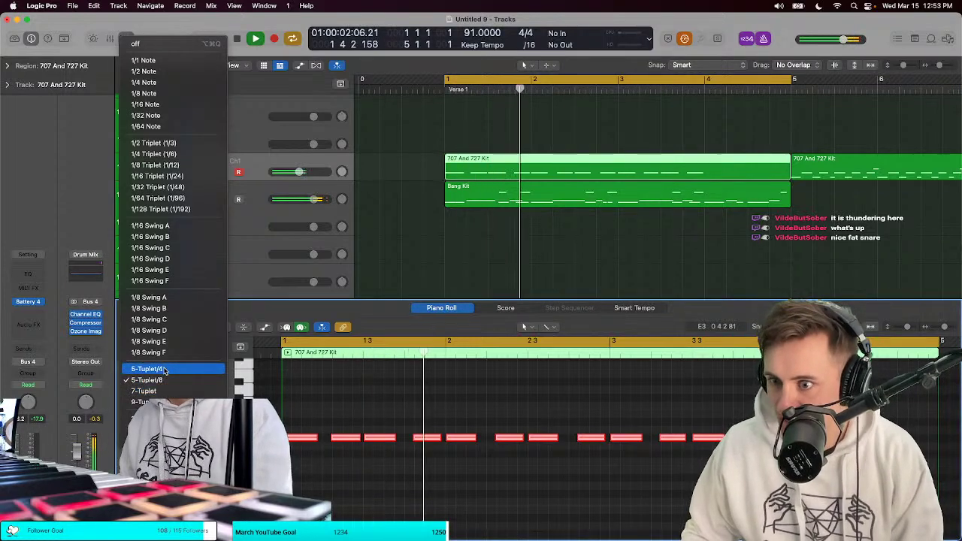
pyautogui.click(162, 390)
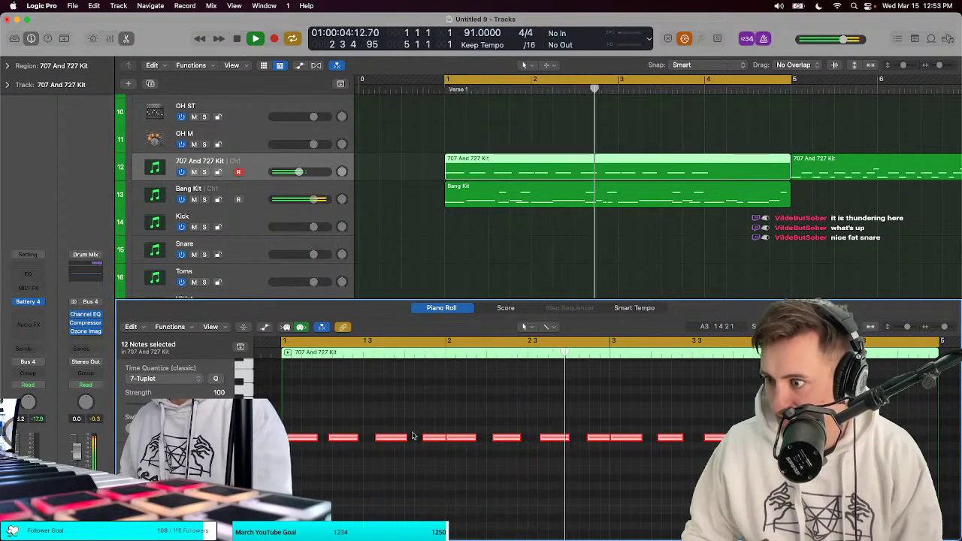
pyautogui.press('space')
pyautogui.click(336, 439)
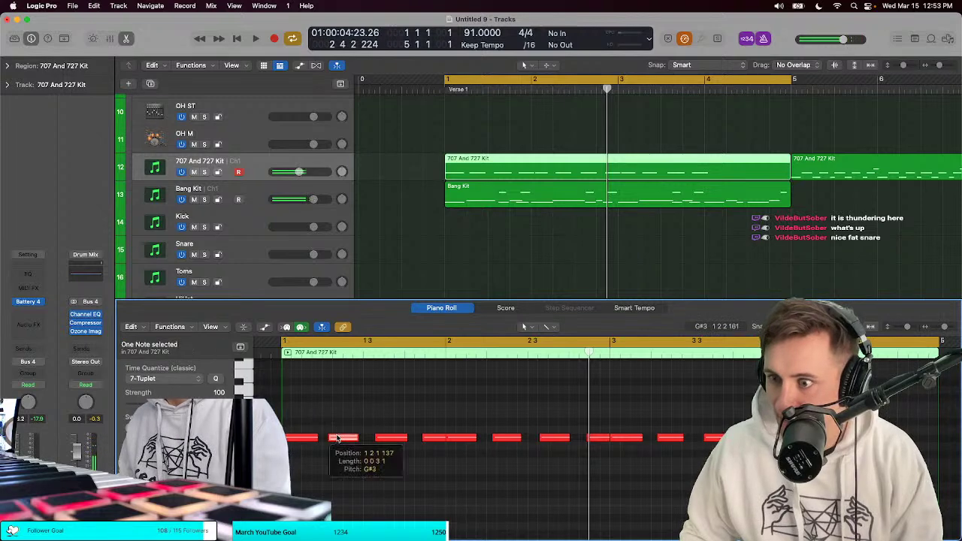
pyautogui.press('space')
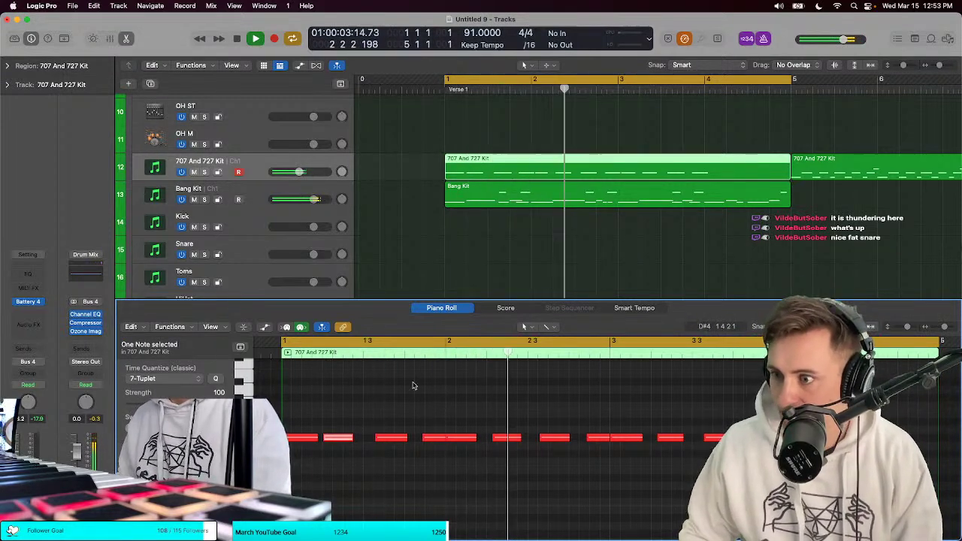
# Step: Delete every note from bar 2 onward, then shorten the last note of bar 1 and shift it slightly later
pyautogui.moveTo(466, 412); pyautogui.dragTo(759, 491)
pyautogui.press('Delete')
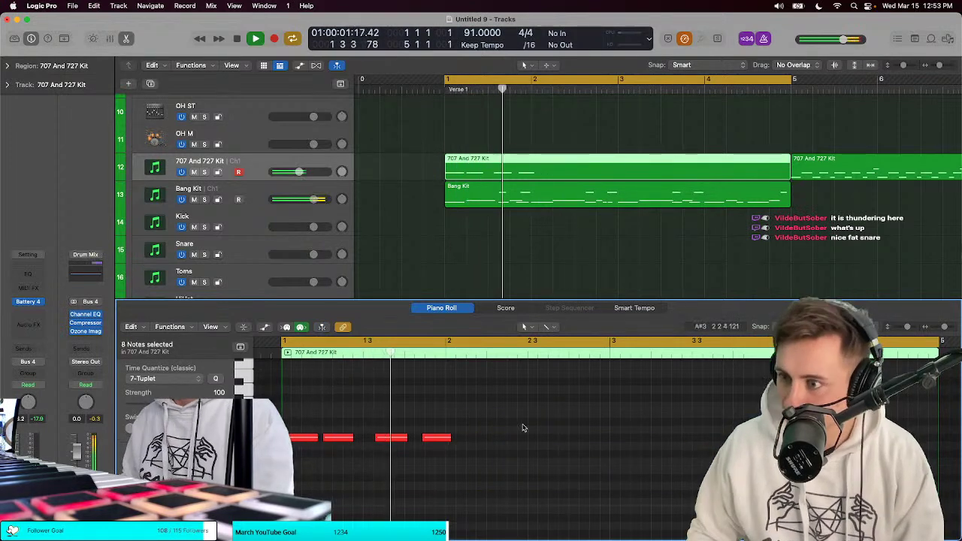
pyautogui.moveTo(451, 438); pyautogui.dragTo(444, 439)
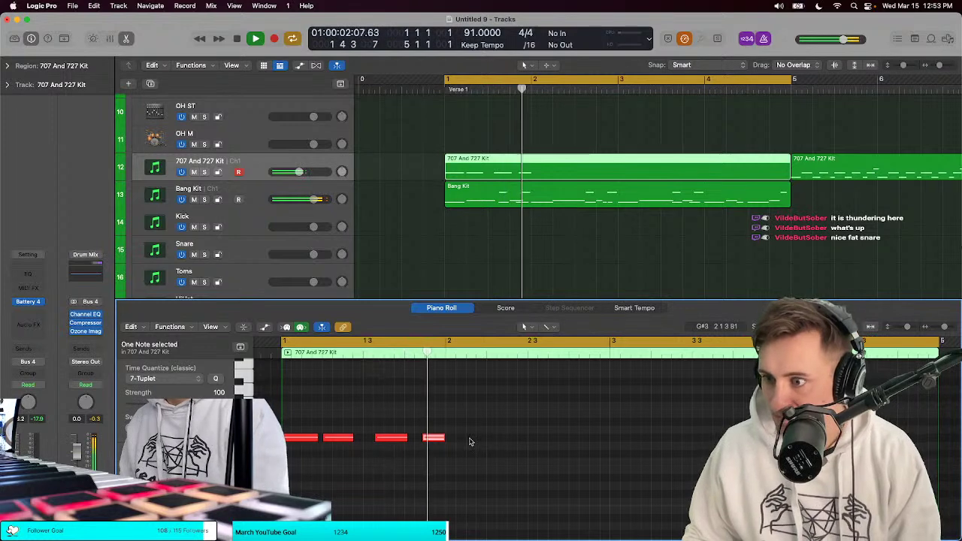
pyautogui.moveTo(470, 445); pyautogui.dragTo(326, 436)
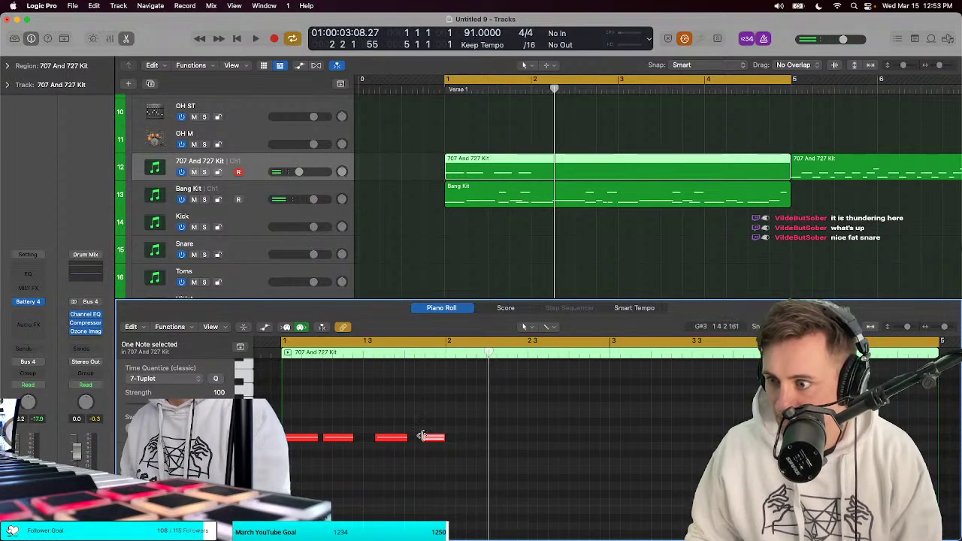
pyautogui.moveTo(434, 440); pyautogui.dragTo(437, 440)
pyautogui.press('space')
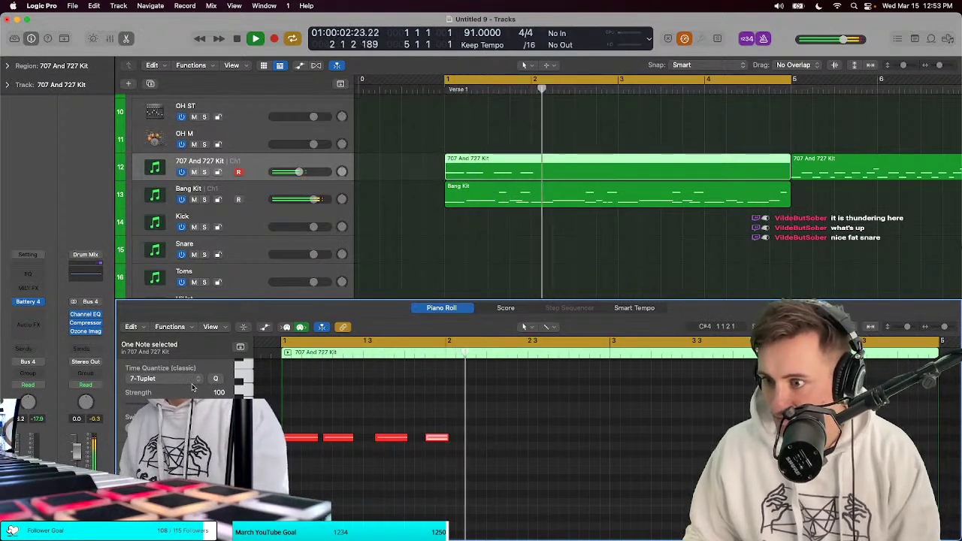
# Step: Replay bar 1 against the Bang Kit beat and trim the end of its fourth note
pyautogui.scroll(3, 300, 389)
pyautogui.press('space')
pyautogui.press('space')
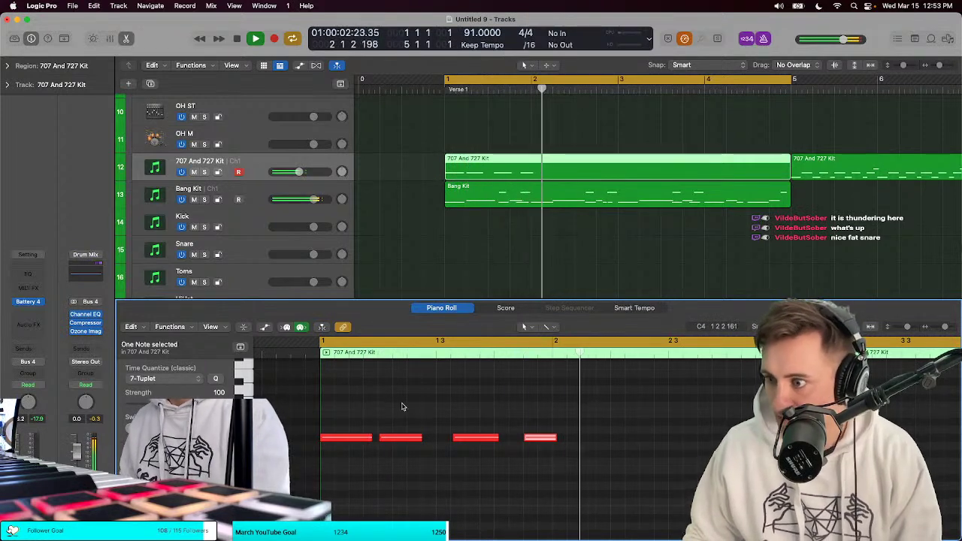
pyautogui.press('space')
pyautogui.press('space')
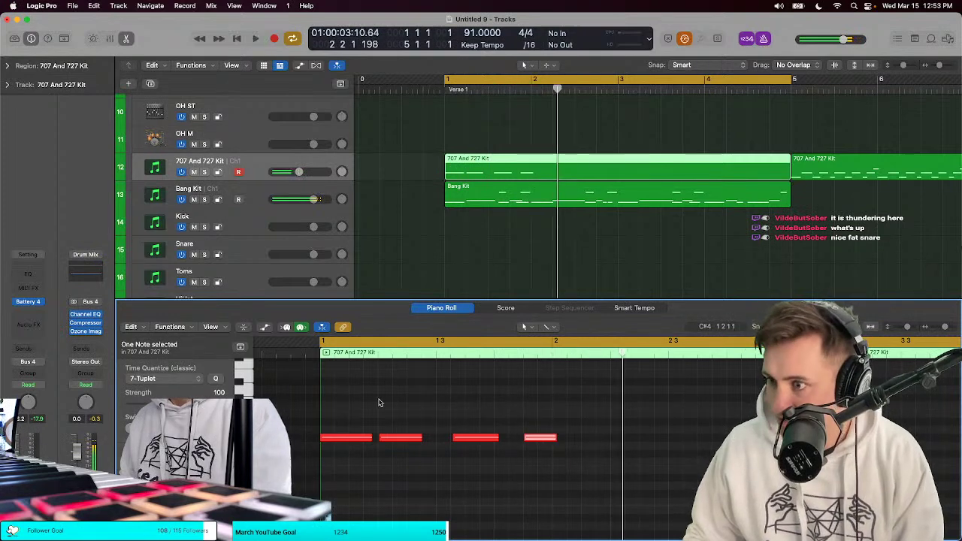
pyautogui.moveTo(553, 434); pyautogui.dragTo(548, 436)
pyautogui.press('space')
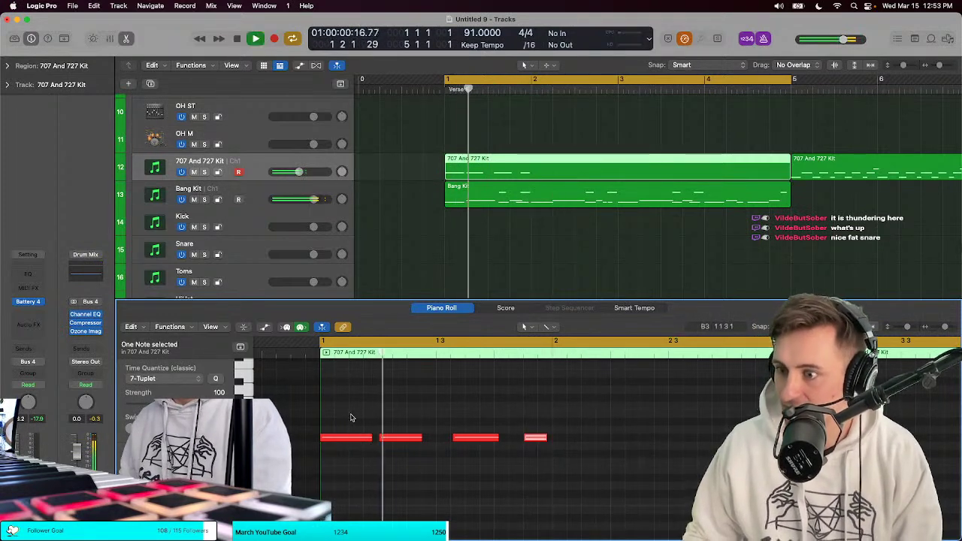
# Step: Try quantizing the four bar 1 notes to 1/16 Swing C during playback and undo it
pyautogui.press('super+a')
pyautogui.click(162, 378)
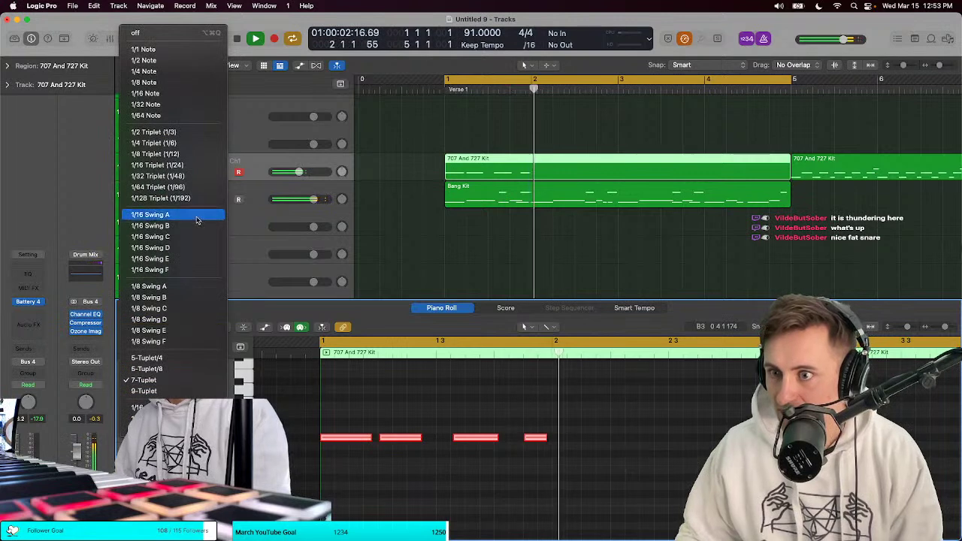
pyautogui.click(180, 237)
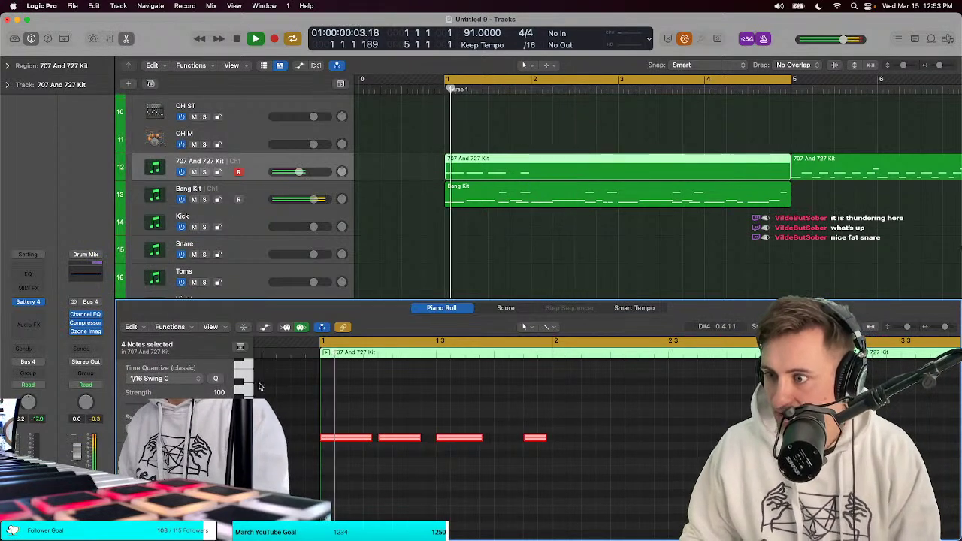
pyautogui.press('space')
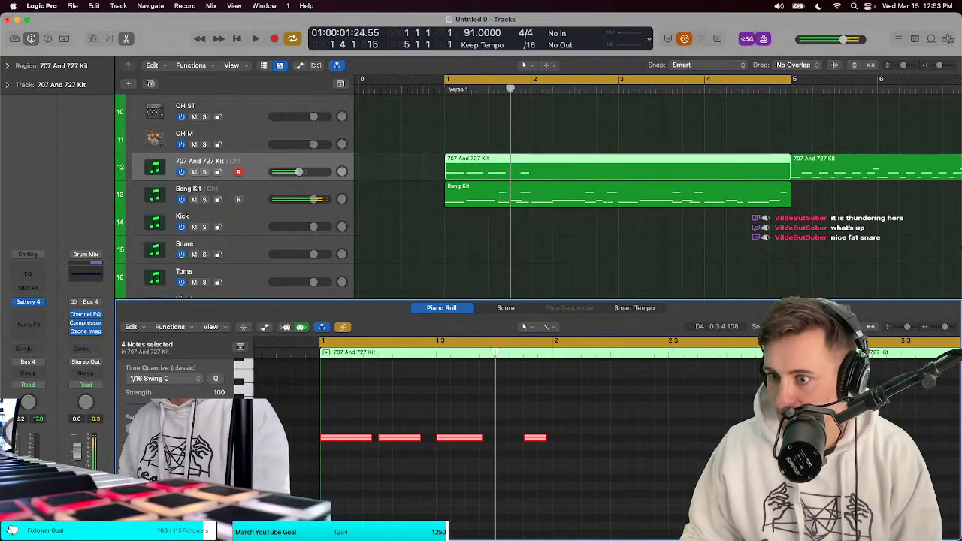
pyautogui.press('space')
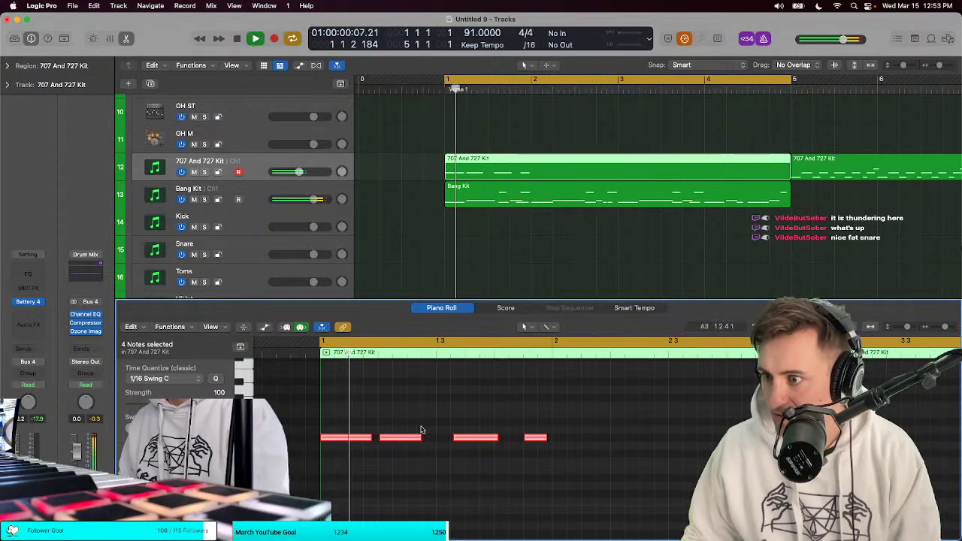
# Step: Copy the four bar 1 notes to the start of bar 2 and play the result
pyautogui.click(441, 423)
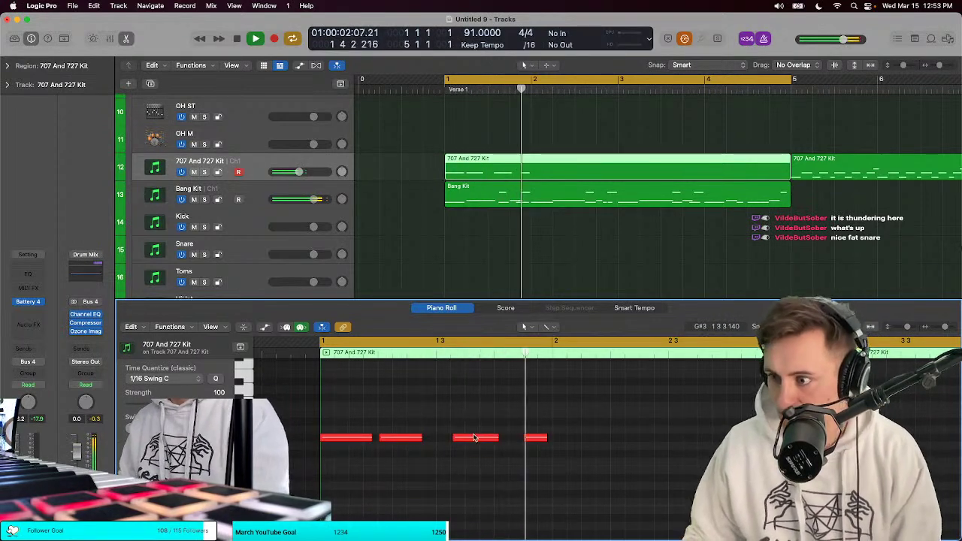
pyautogui.moveTo(358, 411); pyautogui.dragTo(624, 466)
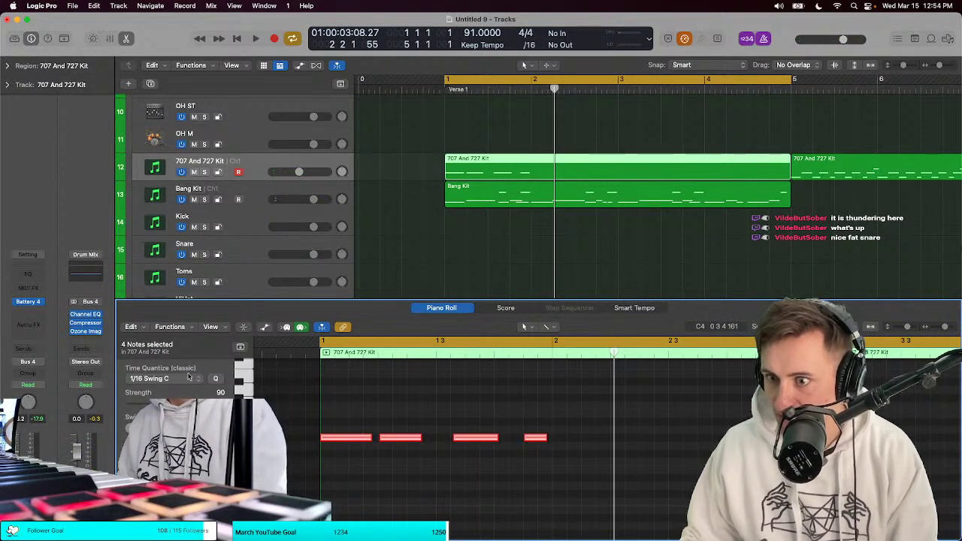
pyautogui.press('super+r')
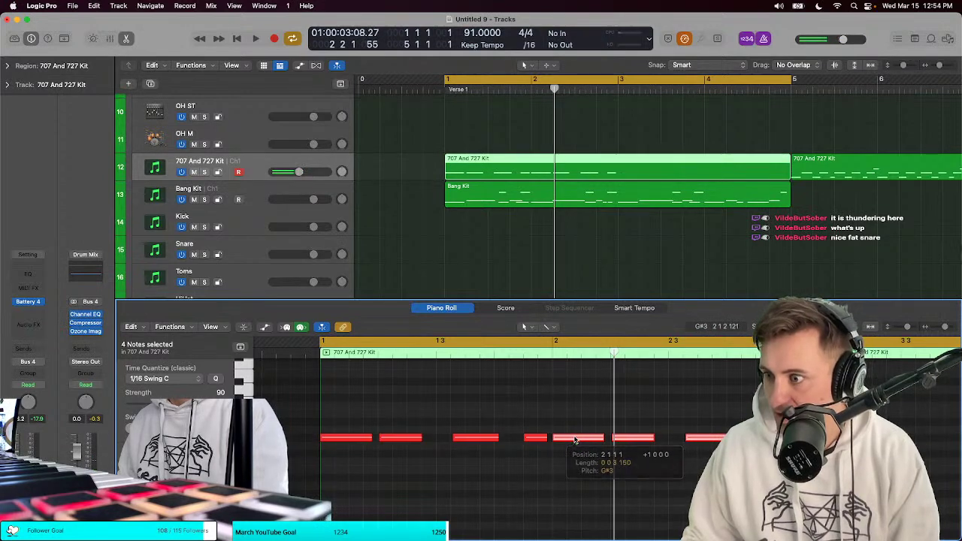
pyautogui.press('space')
pyautogui.press('super+Left')
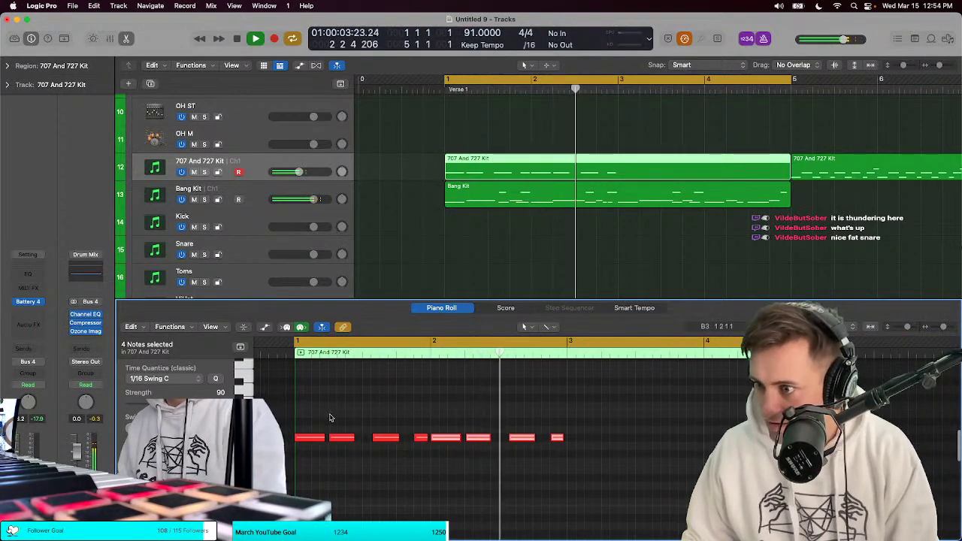
# Step: Copy the two-bar pattern into bars 3 and 4, and raise the 707 And 727 Kit track's volume slightly while playing
pyautogui.moveTo(322, 415); pyautogui.dragTo(565, 443)
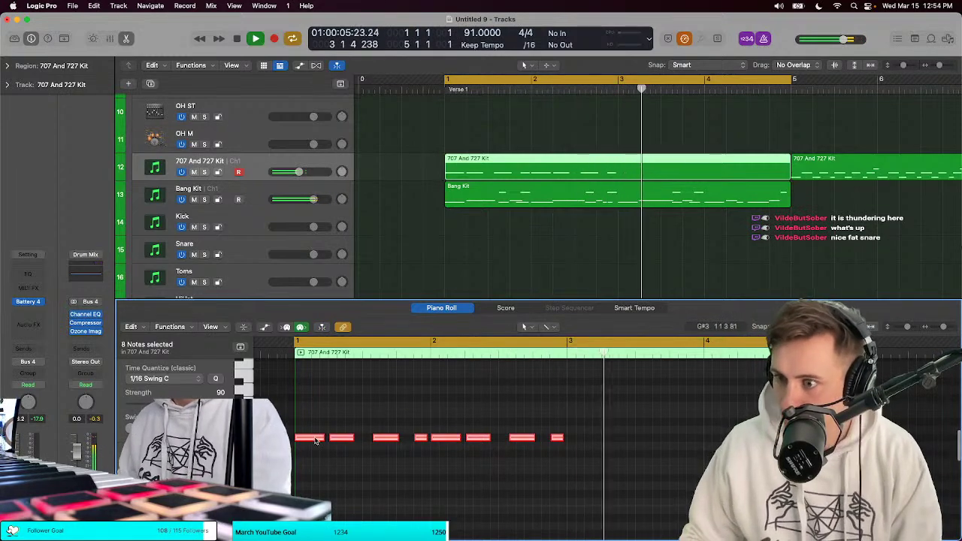
pyautogui.moveTo(321, 438); pyautogui.dragTo(593, 450)
pyautogui.press('Return')
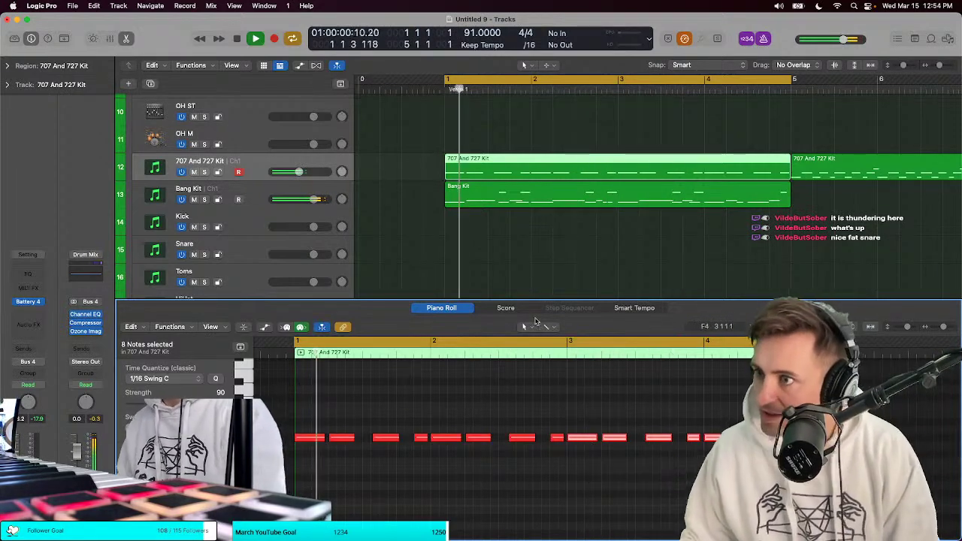
pyautogui.moveTo(298, 172); pyautogui.dragTo(308, 172)
# Step: Select all notes in the 707 And 727 Kit region and look at the Random Velocity transform without applying it
pyautogui.press('super+a')
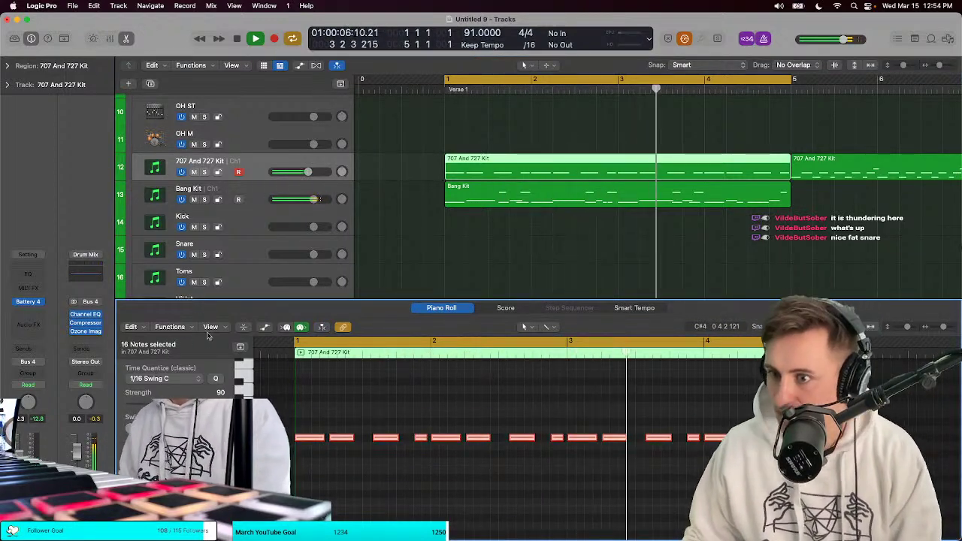
pyautogui.click(170, 327)
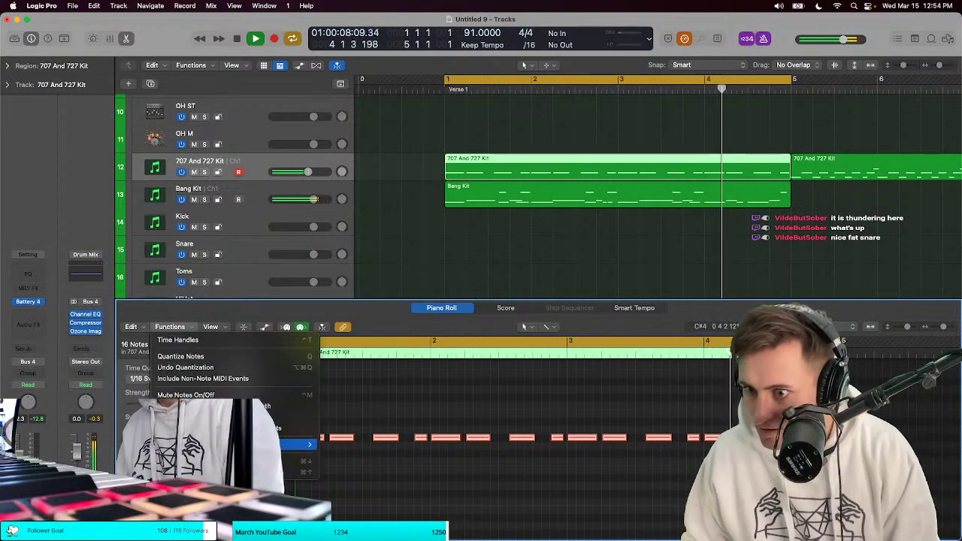
pyautogui.moveTo(285, 444)
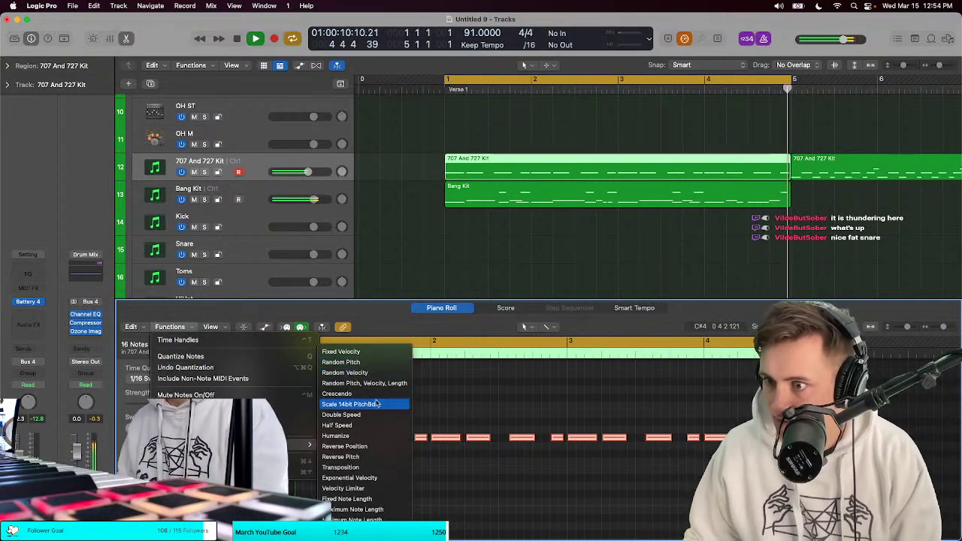
pyautogui.click(364, 374)
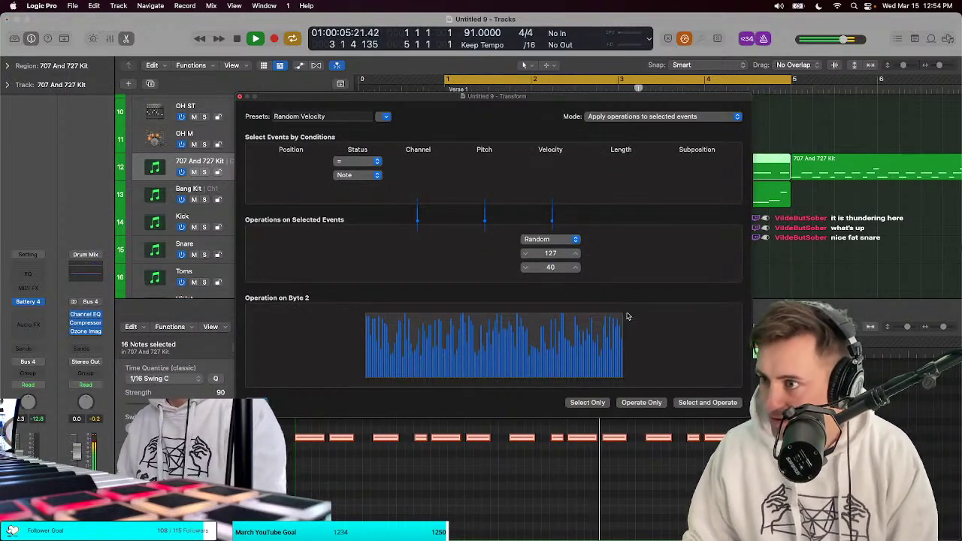
pyautogui.click(240, 97)
# Step: Apply the Humanize transform to the selected notes, randomizing position and velocity by 10 and leaving length at 0
pyautogui.click(170, 327)
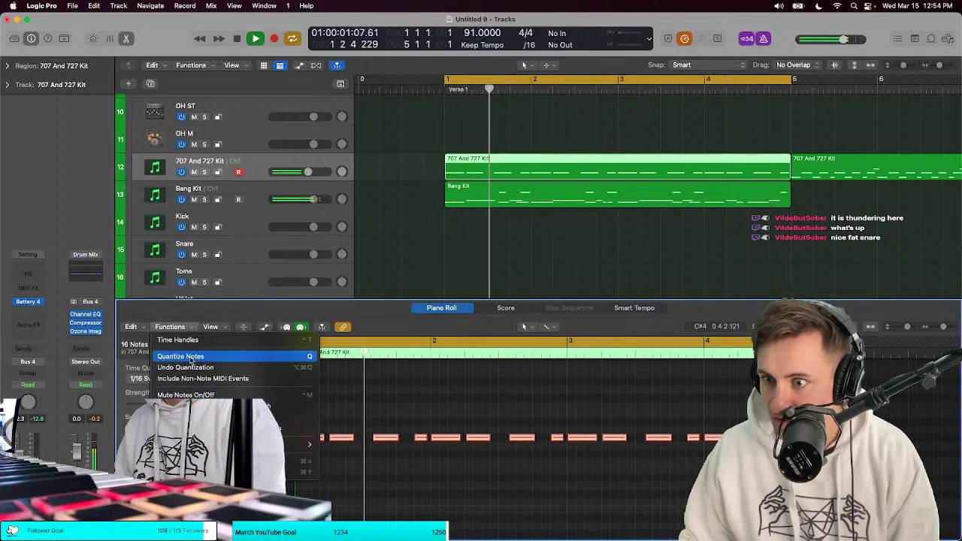
pyautogui.moveTo(248, 444)
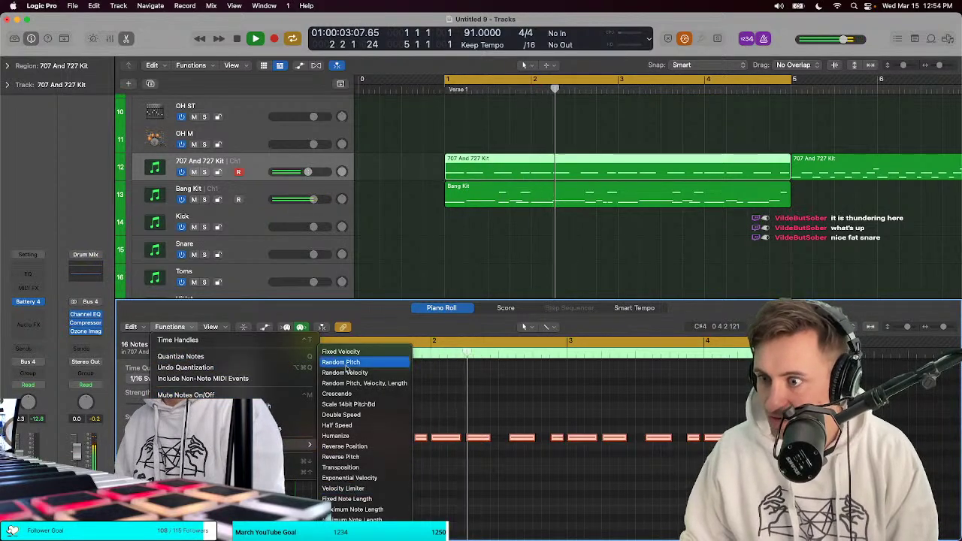
pyautogui.click(348, 437)
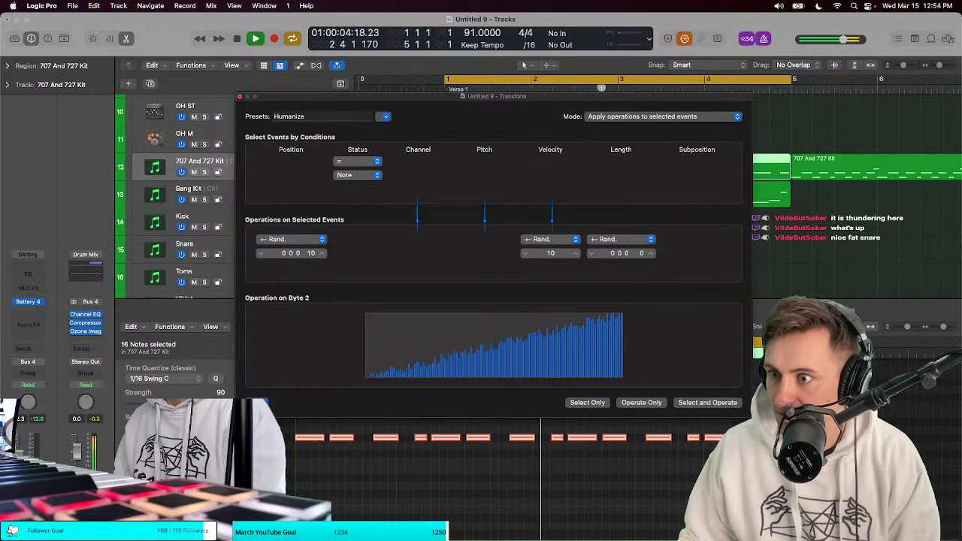
pyautogui.click(372, 437)
pyautogui.click(239, 97)
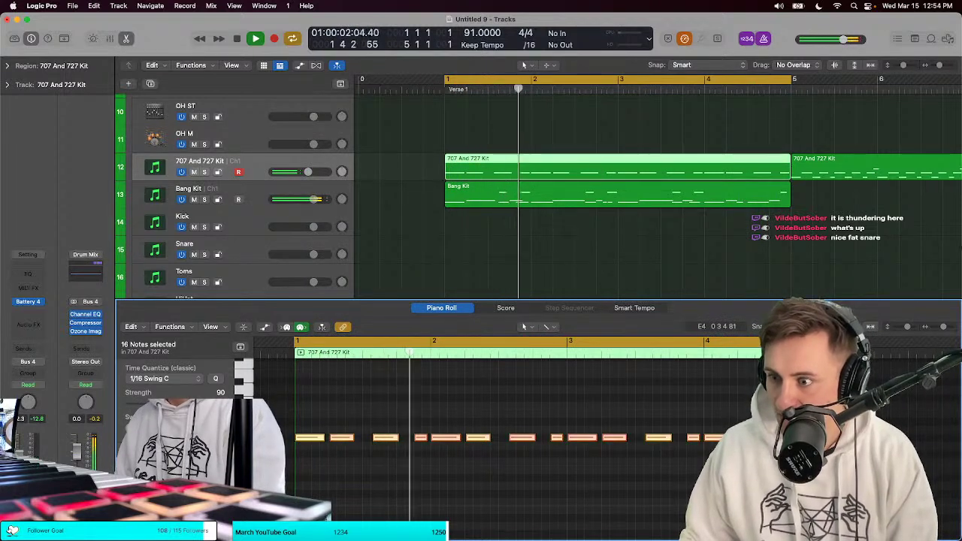
# Step: Look over the humanized notes, close the note editor and select the Piano track in the Synths stack
pyautogui.press('super+Right')
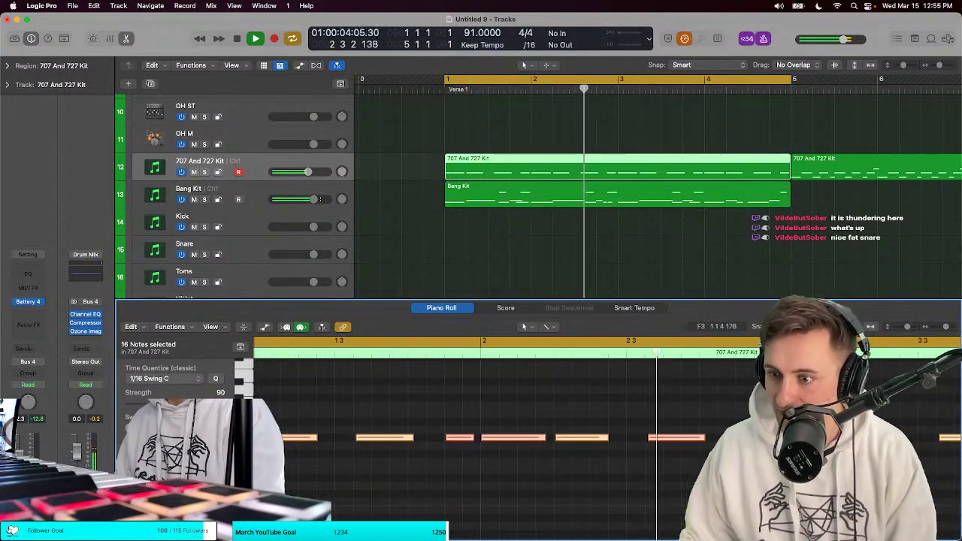
pyautogui.press('Left')
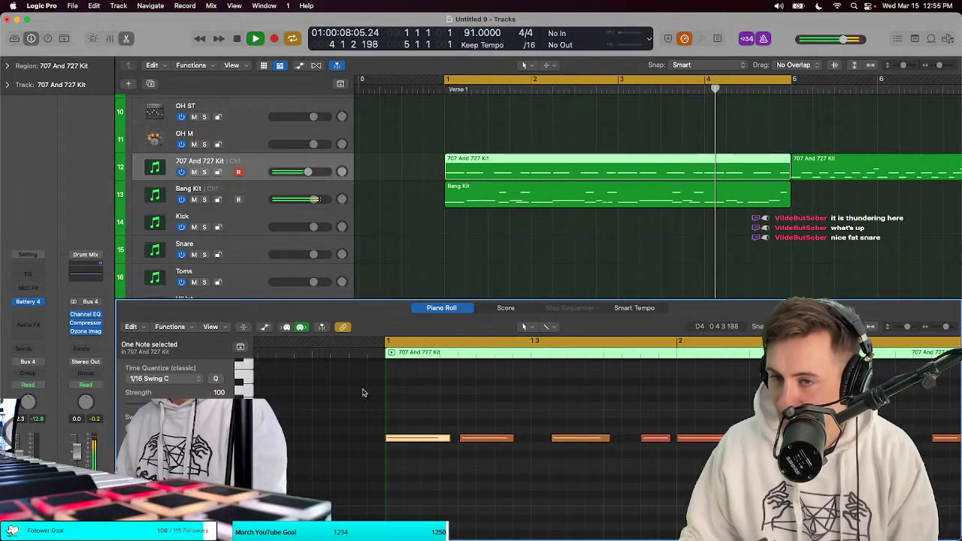
pyautogui.press('super+Left')
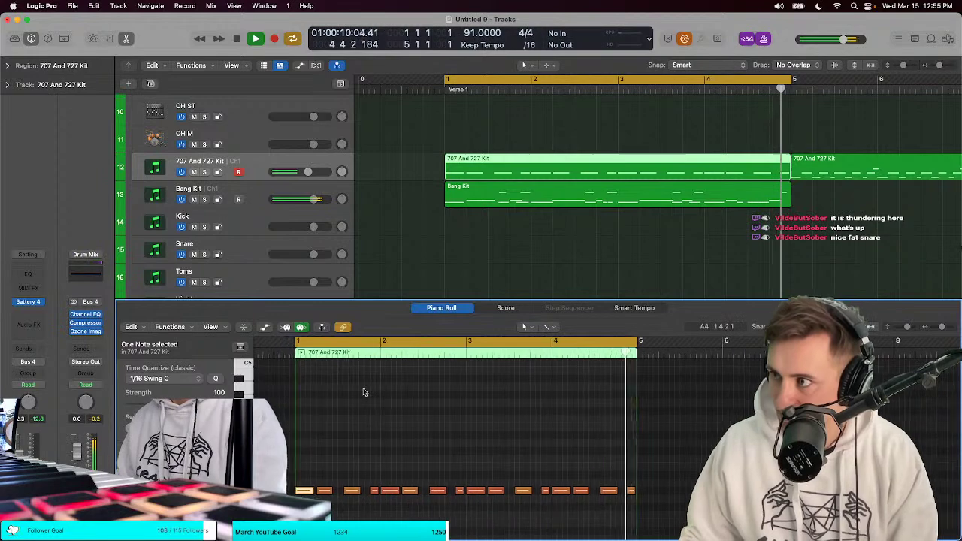
pyautogui.press('e')
pyautogui.scroll(-3, 400, 269)
pyautogui.scroll(-5, 399, 269)
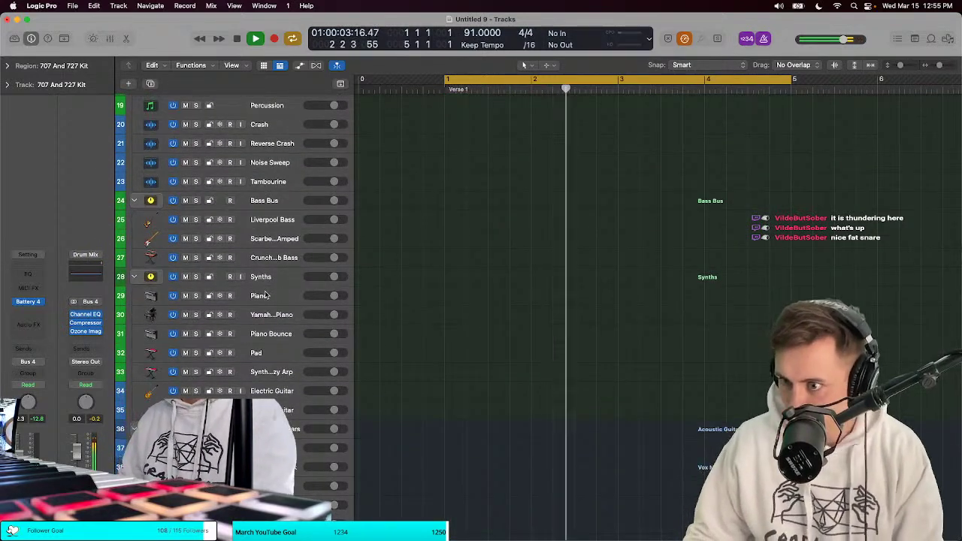
pyautogui.click(266, 296)
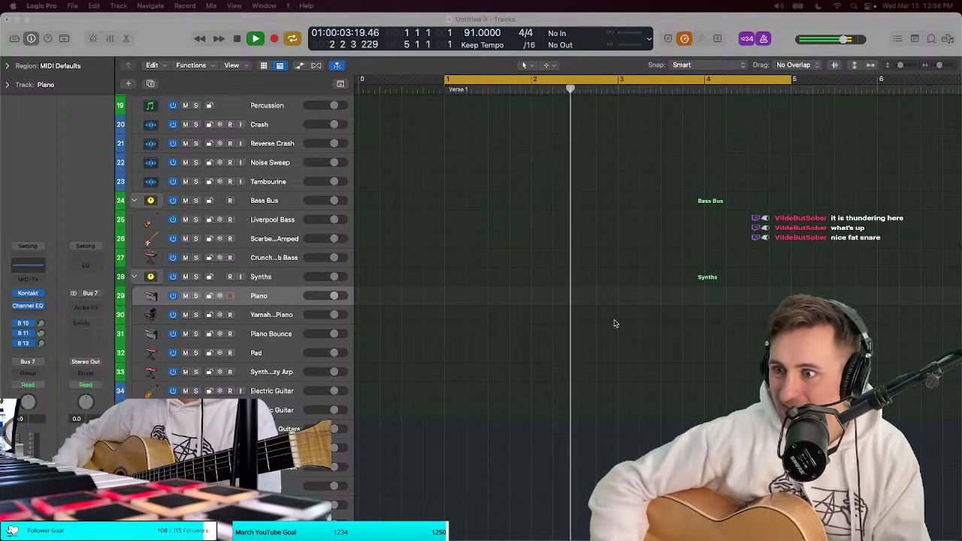
# Step: Stop playback and add a second Acoustic Guitar track by duplicating the existing one
pyautogui.scroll(-5, 342, 305)
pyautogui.scroll(3, 323, 278)
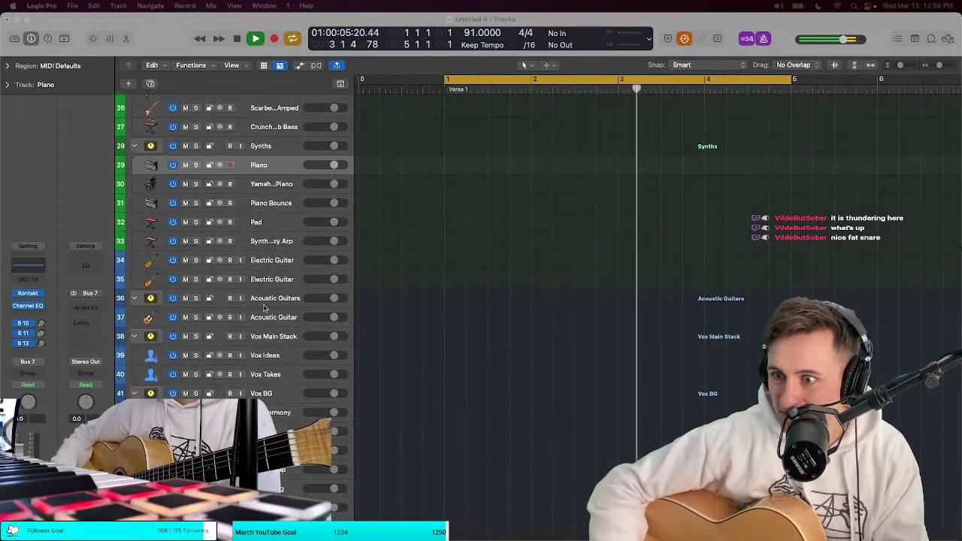
pyautogui.click(263, 319)
pyautogui.press('super+Down')
pyautogui.press('space')
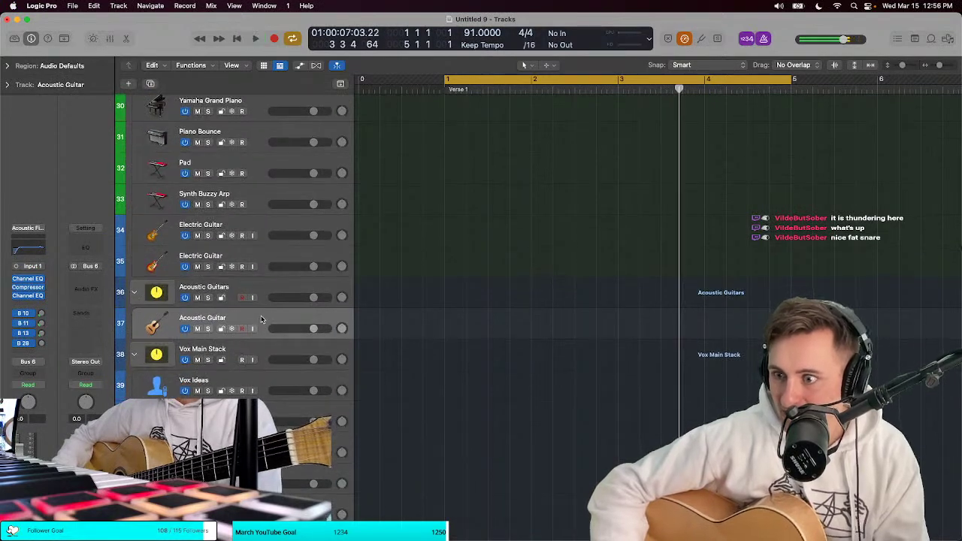
pyautogui.press('super+d')
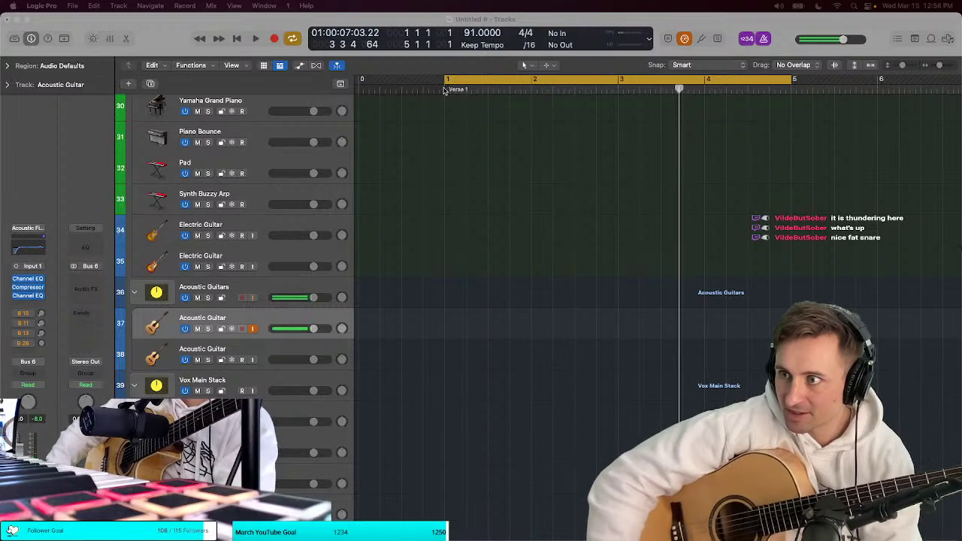
# Step: Play the beat from bar 1 to rehearse the guitar part with the first Acoustic Guitar track monitored
pyautogui.click(443, 90)
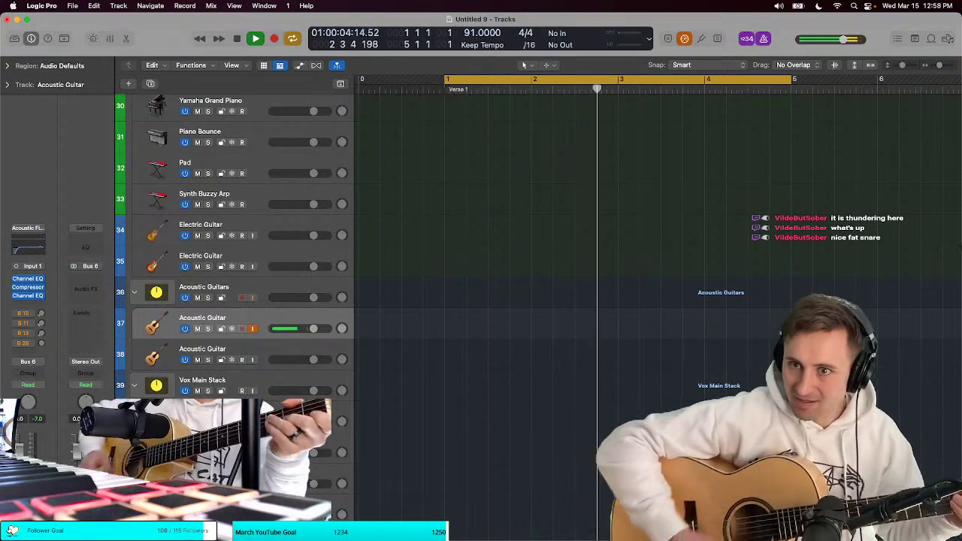
pyautogui.press('space')
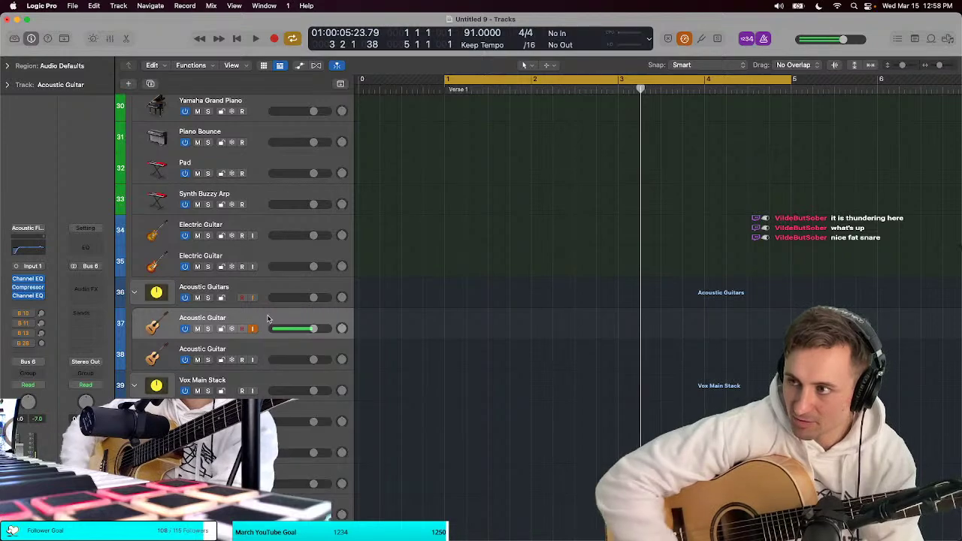
pyautogui.press('t')
pyautogui.press('Escape')
# Step: Record cycled guitar takes over bars 1 to 4 on the first Acoustic Guitar track
pyautogui.press('r')
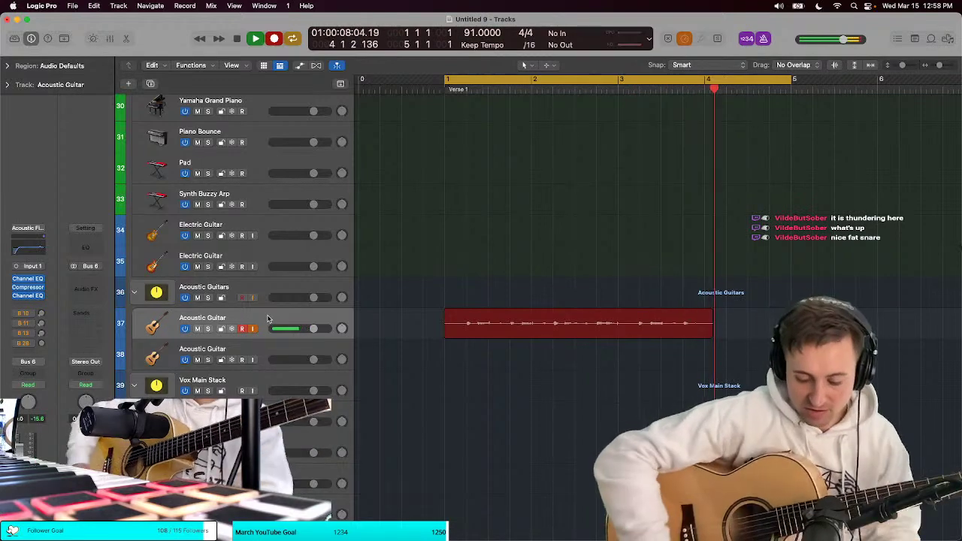
pyautogui.press('space')
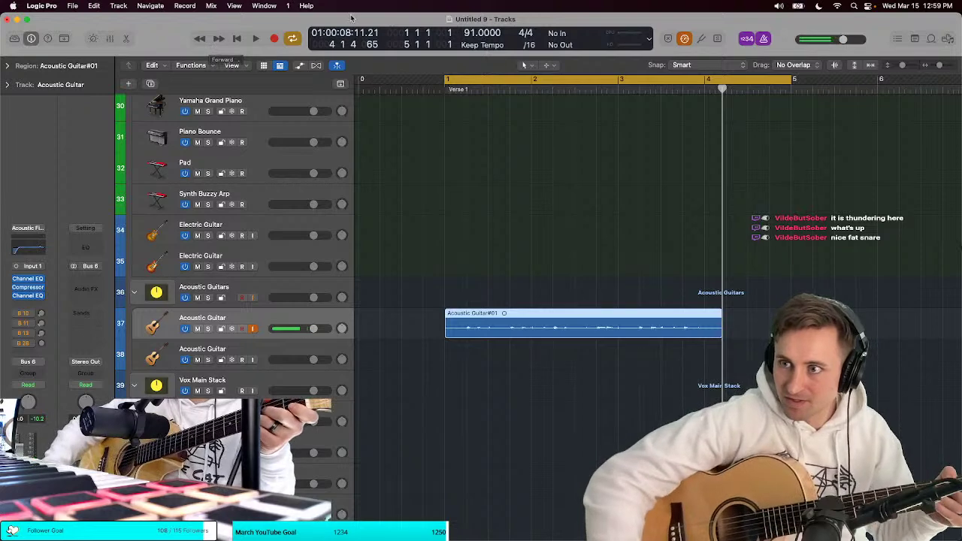
pyautogui.click(272, 38)
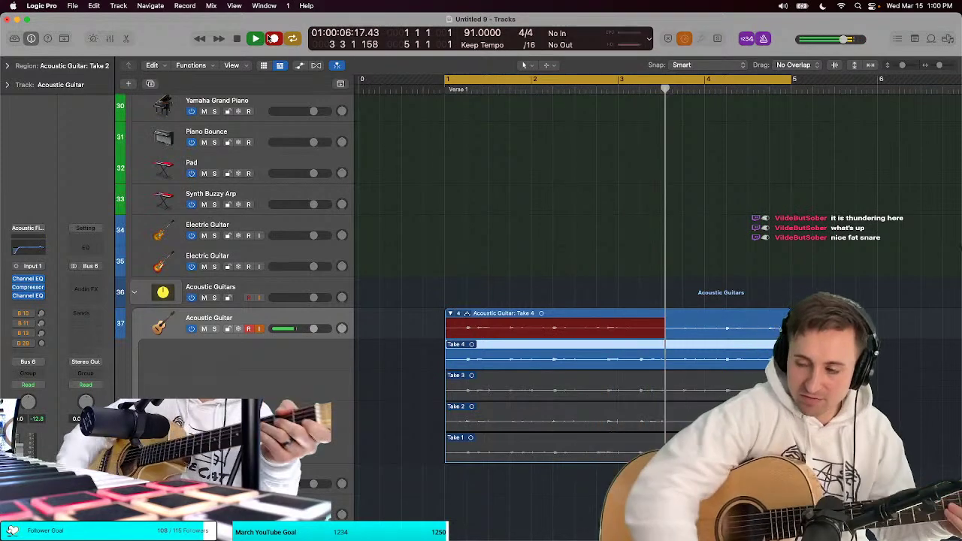
pyautogui.press('space')
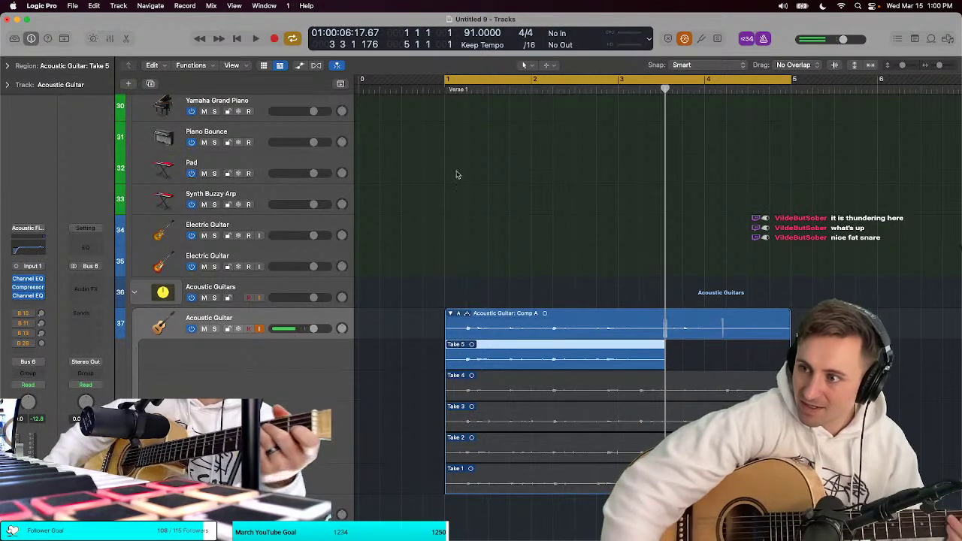
# Step: Stop the restarted recording and delete the Acoustic Guitar take folder along with its recorded audio file
pyautogui.click(510, 341)
pyautogui.press('space')
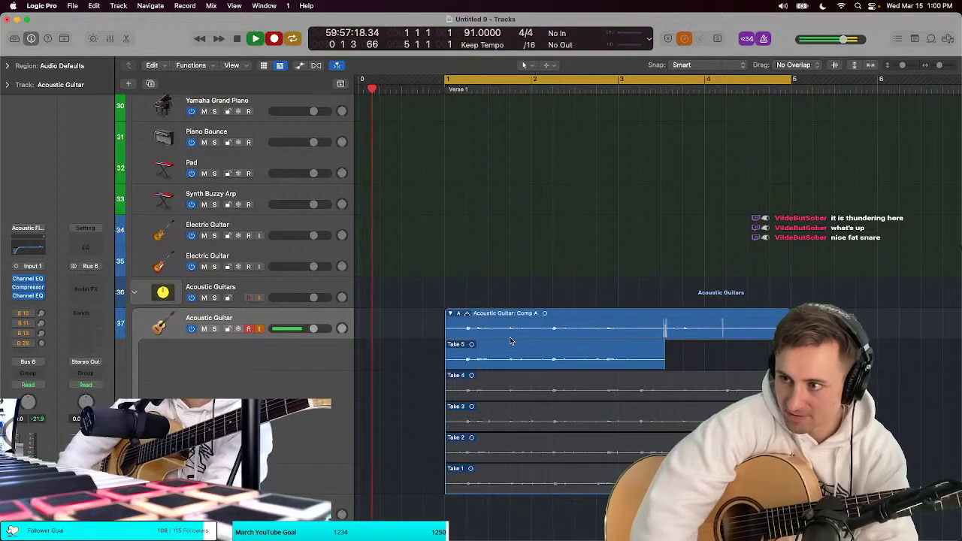
pyautogui.click(508, 316)
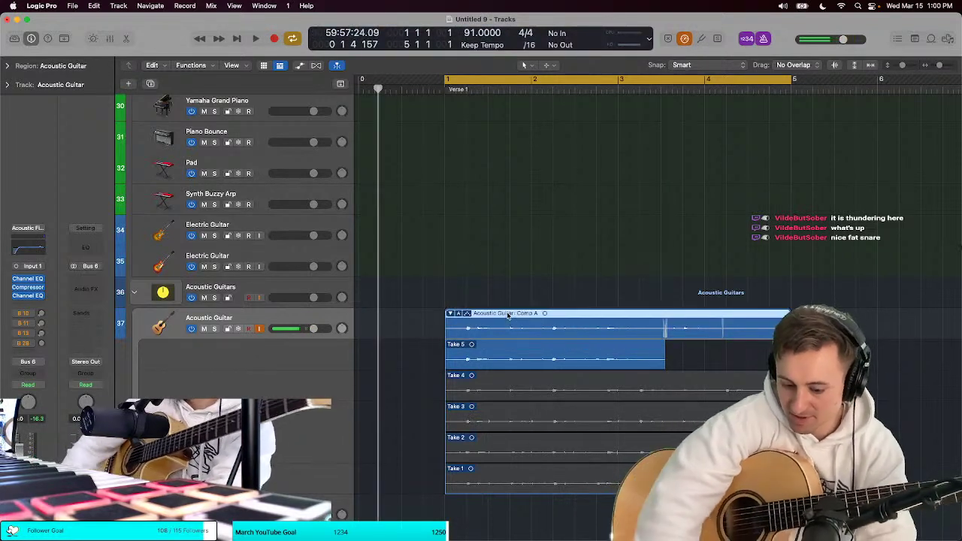
pyautogui.press('Delete')
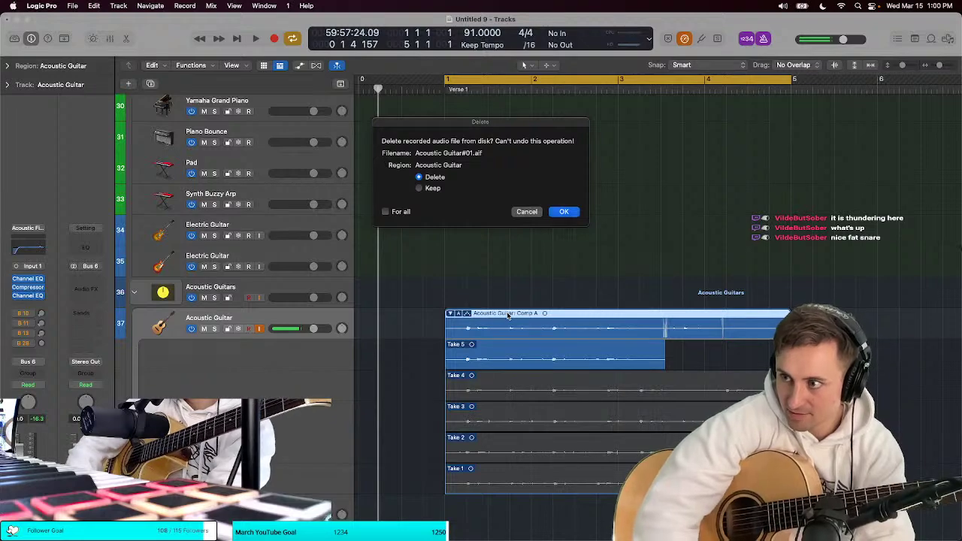
pyautogui.press('Return')
# Step: Record three new cycled guitar takes over bars 1 to 4 and collapse the take folder
pyautogui.press('space')
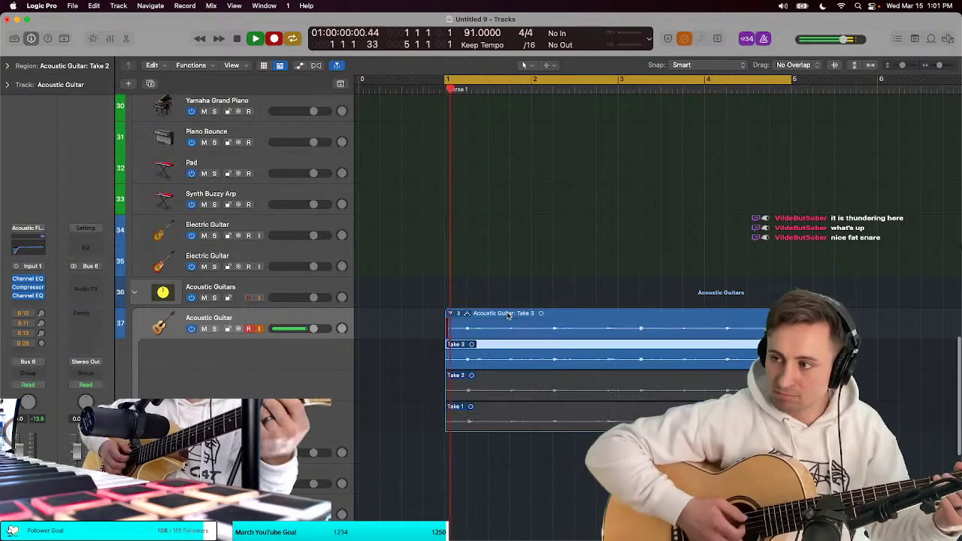
pyautogui.press('space')
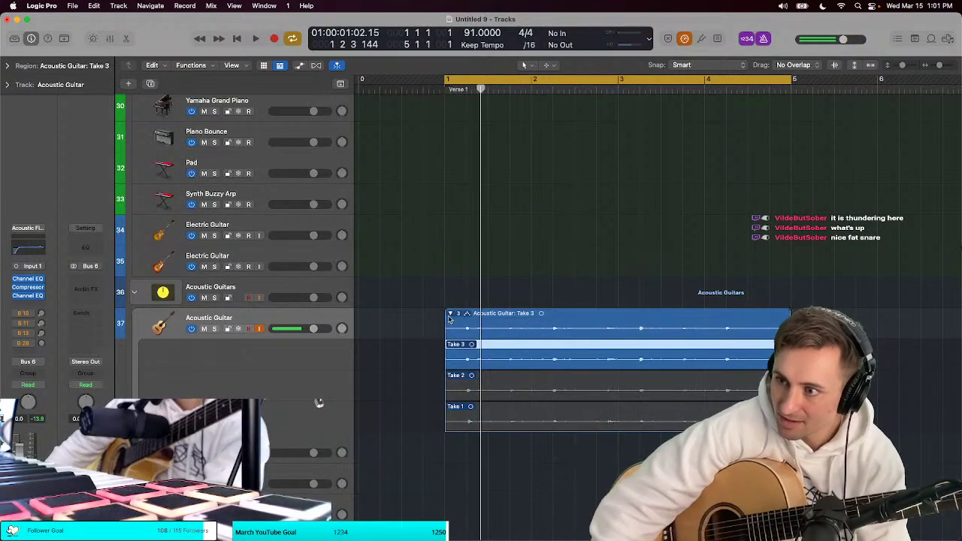
pyautogui.click(450, 315)
# Step: Play the guitar take, bypass its Bus 13 delay send and set its Bus 10 VERB Short send to -25.7 dB
pyautogui.press('space')
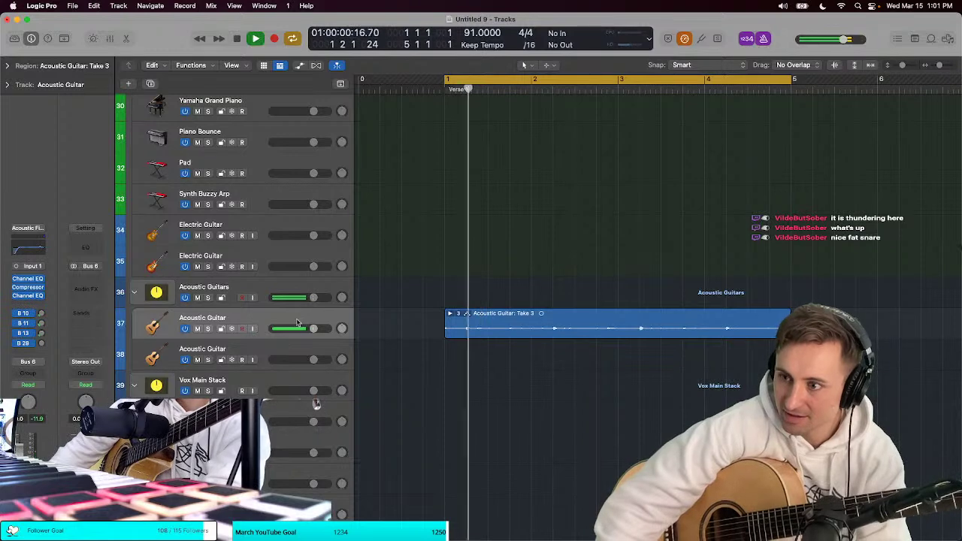
pyautogui.click(23, 333)
pyautogui.click(15, 331)
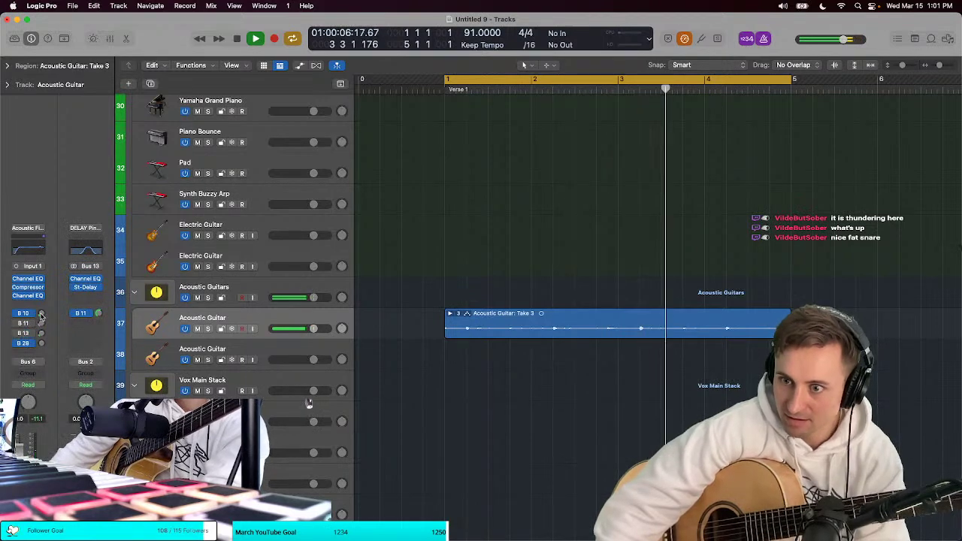
pyautogui.click(41, 313)
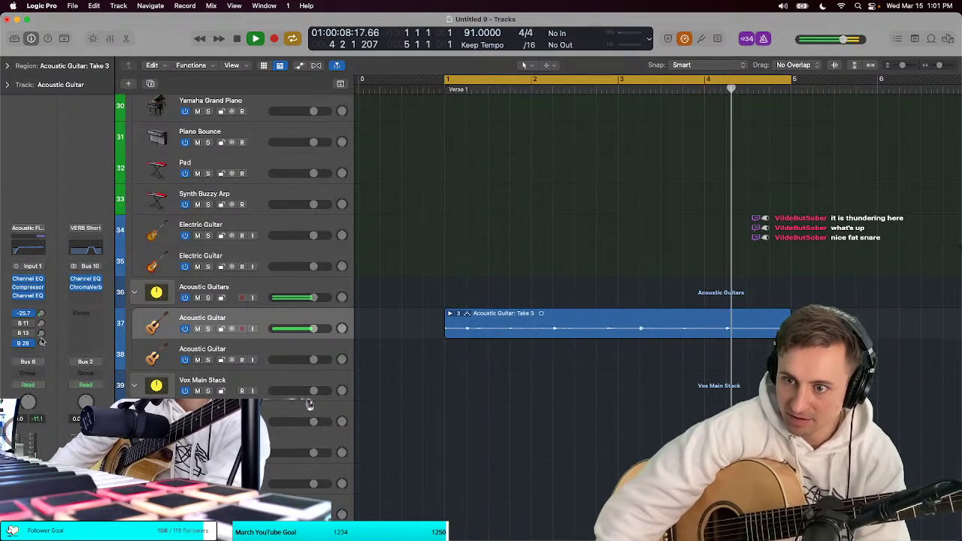
# Step: Reroute the Acoustic Guitar's Bus 11 send to Bus 12 DELAY Slap and set its level to -13.6 dB
pyautogui.click(23, 324)
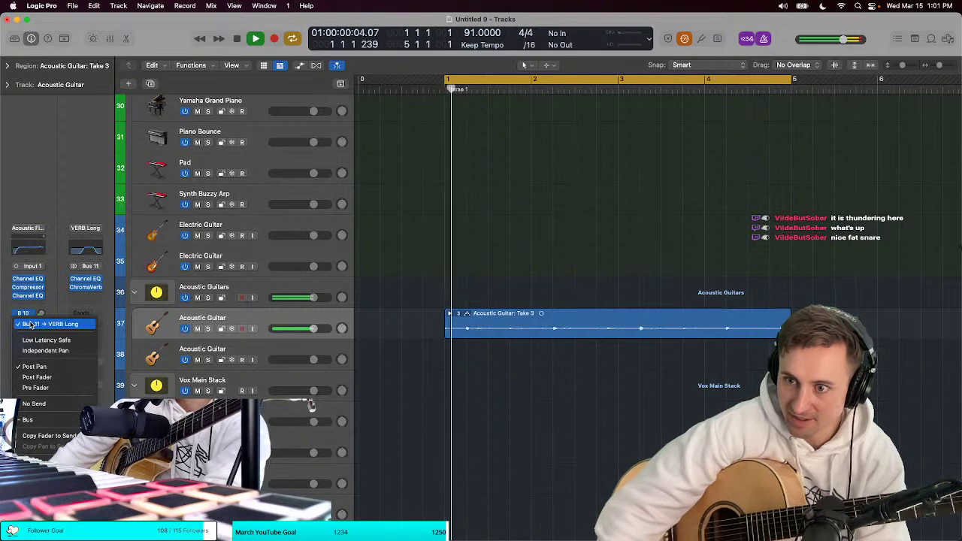
pyautogui.moveTo(30, 420)
pyautogui.moveTo(150, 220)
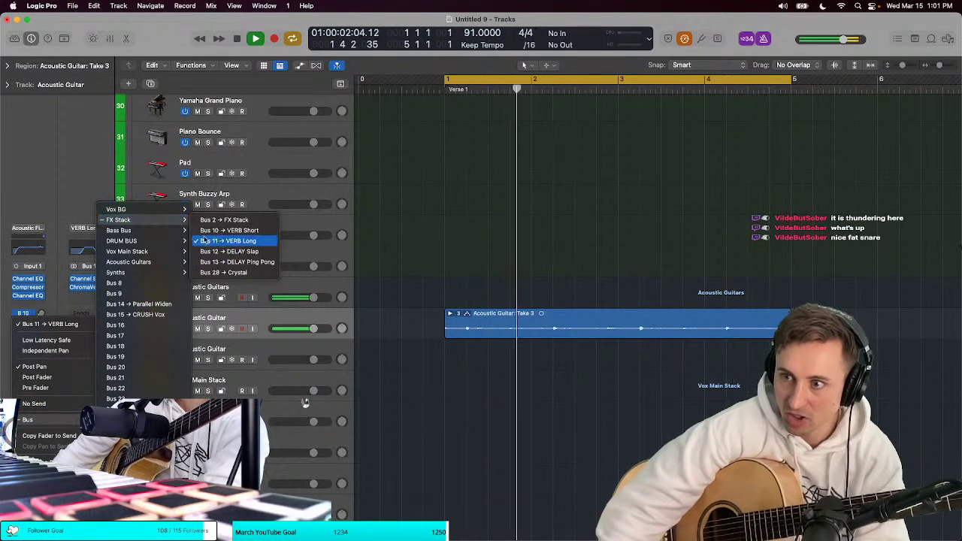
pyautogui.click(228, 251)
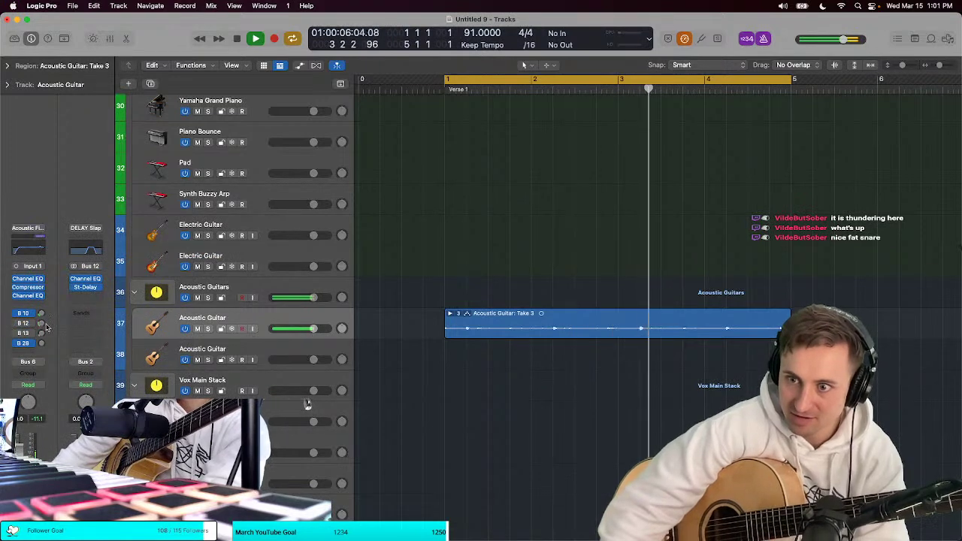
pyautogui.click(21, 324)
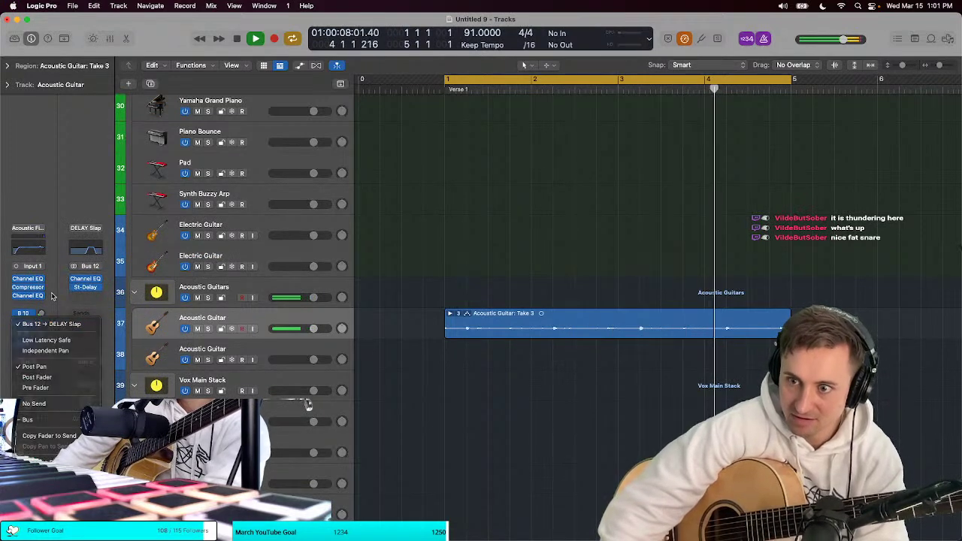
pyautogui.click(41, 324)
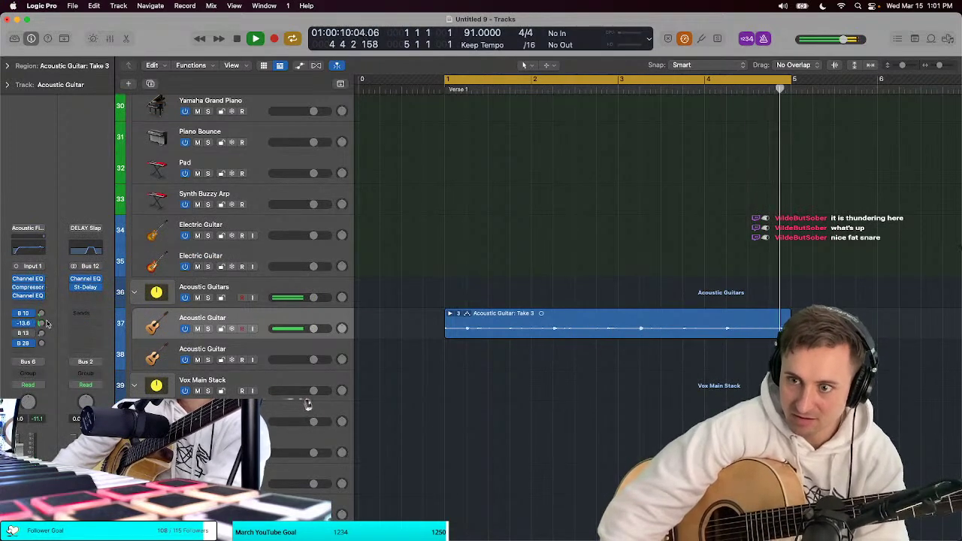
# Step: Turn the Acoustic Guitar's Bus 10 VERB Short send fully down to -∞ and play the guitar take soloed
pyautogui.scroll(1, 47, 327)
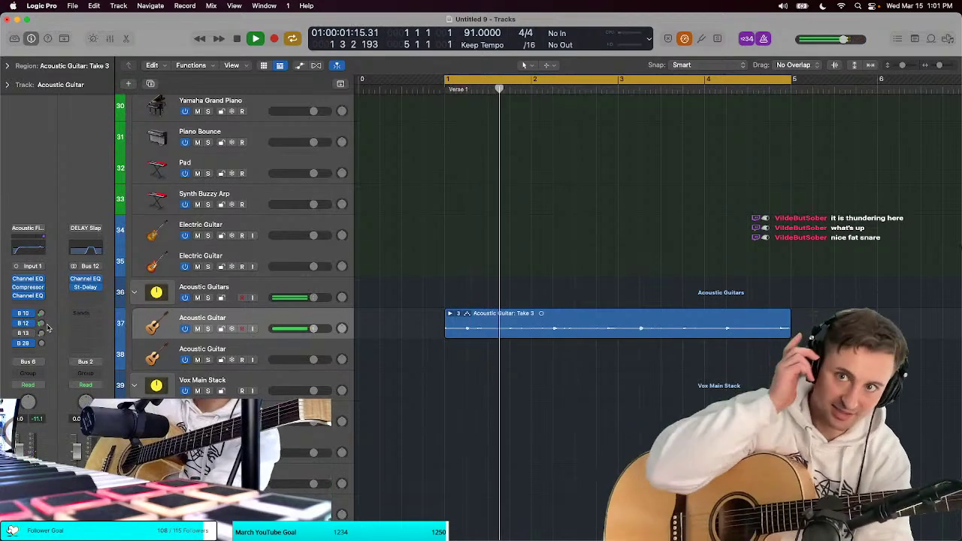
pyautogui.scroll(2, 417, 256)
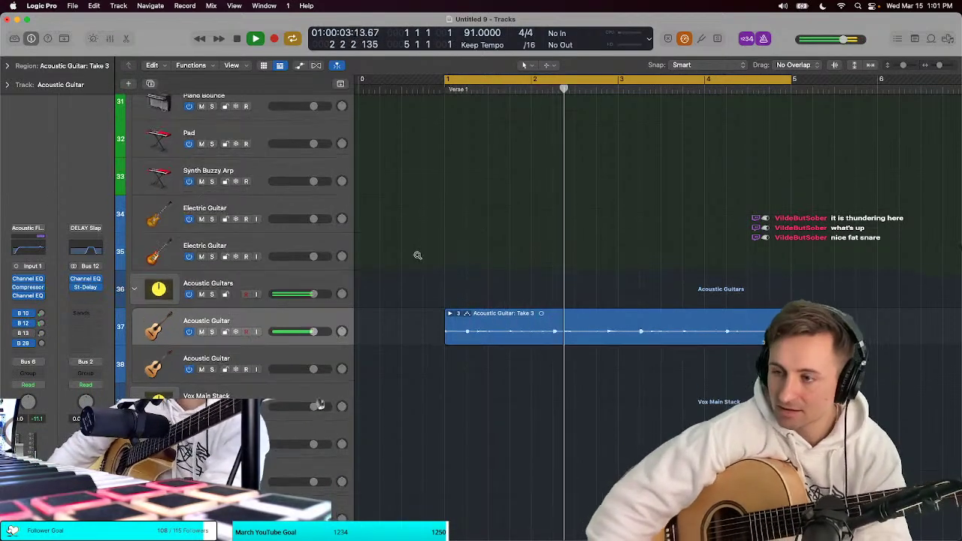
pyautogui.scroll(-3, 418, 255)
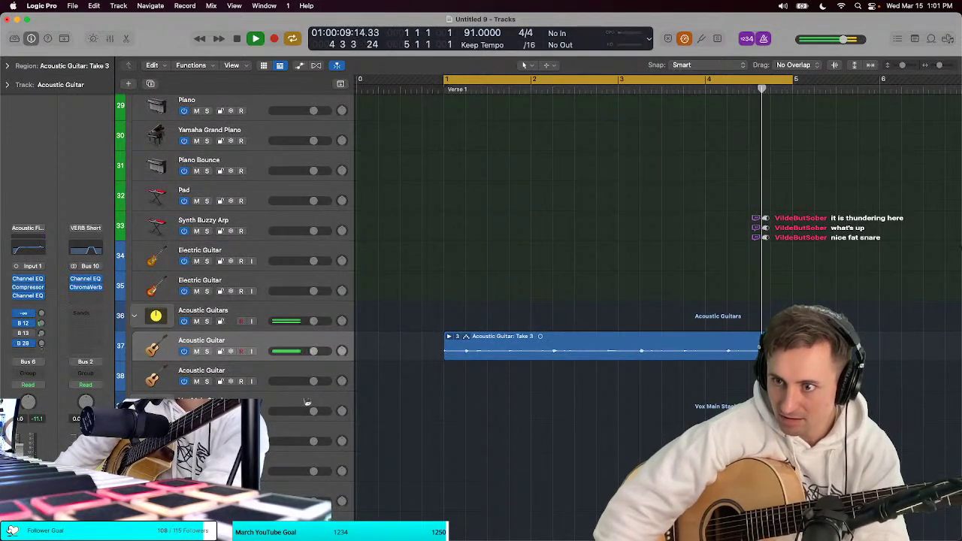
pyautogui.press('Return')
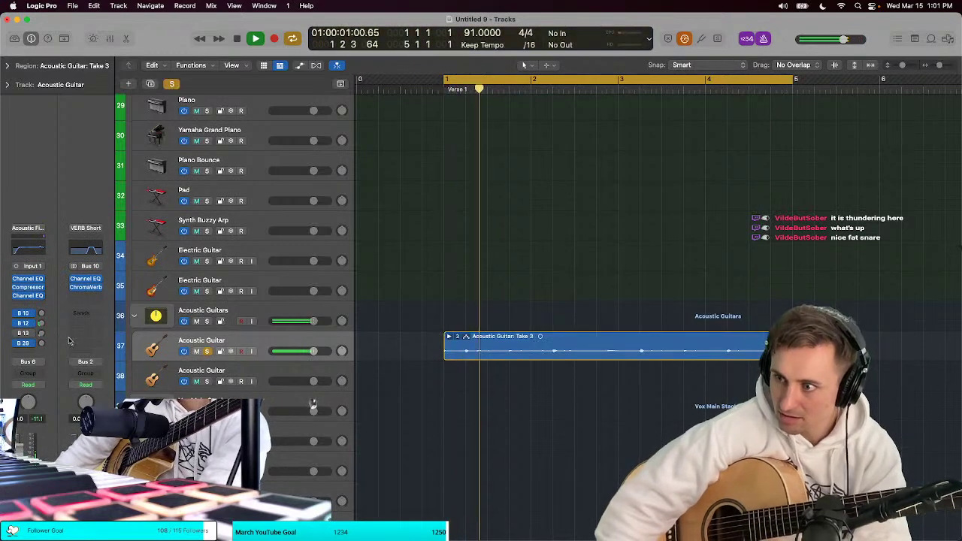
# Step: Add a duplicate Acoustic Guitar track with the same channel settings directly below the recorded take's track
pyautogui.rightClick(194, 319)
pyautogui.press('Escape')
pyautogui.press('Down')
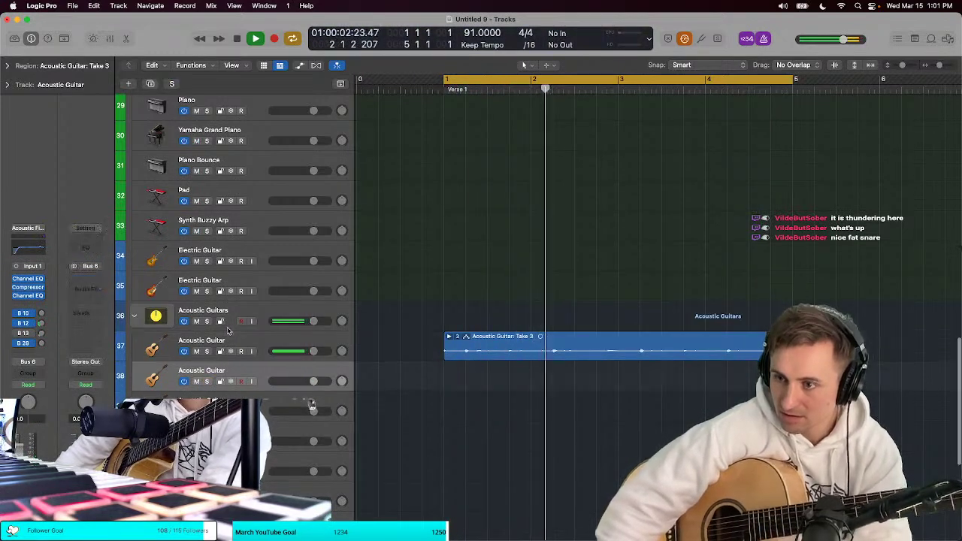
pyautogui.scroll(-2, 227, 331)
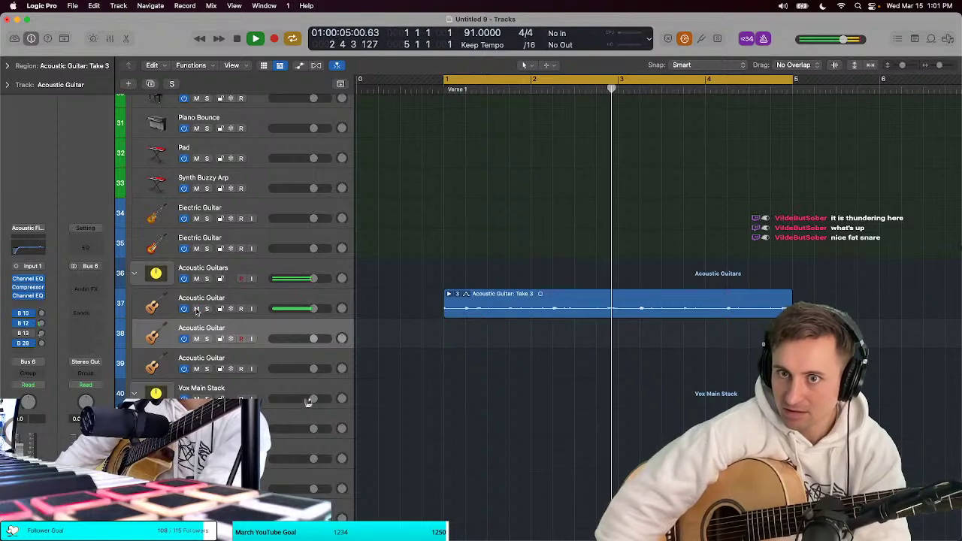
# Step: Rehearse a second guitar part through input monitoring on the duplicate track with the original take muted, and resume normal playback
pyautogui.click(196, 309)
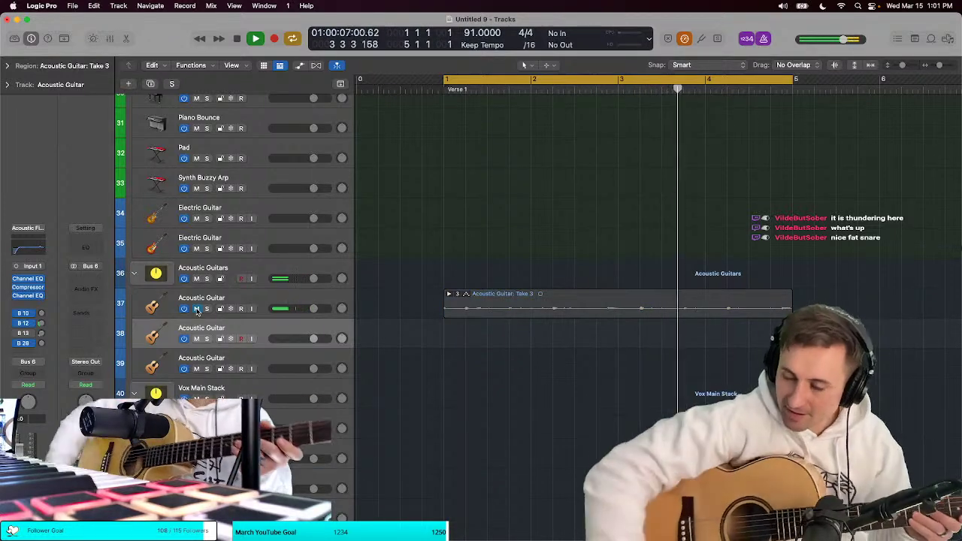
pyautogui.click(252, 339)
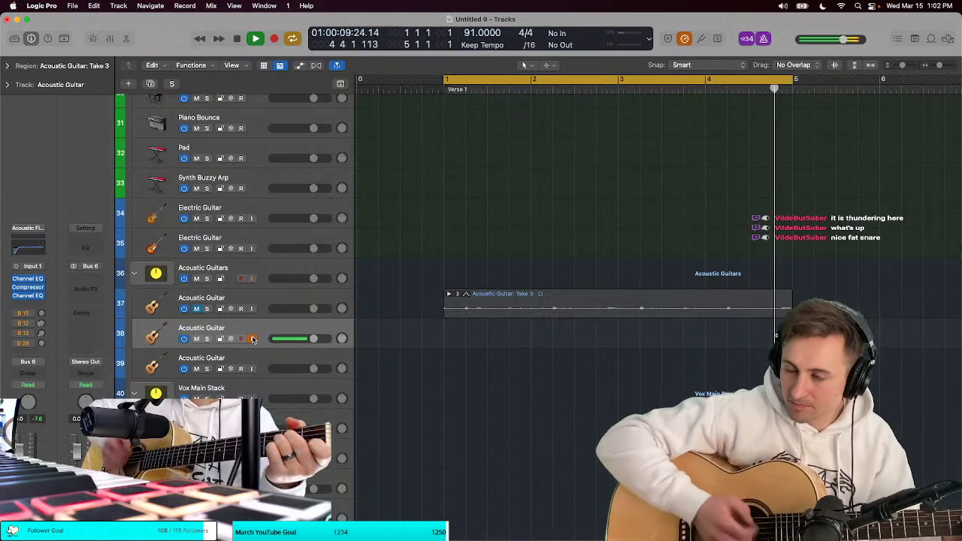
pyautogui.press('space')
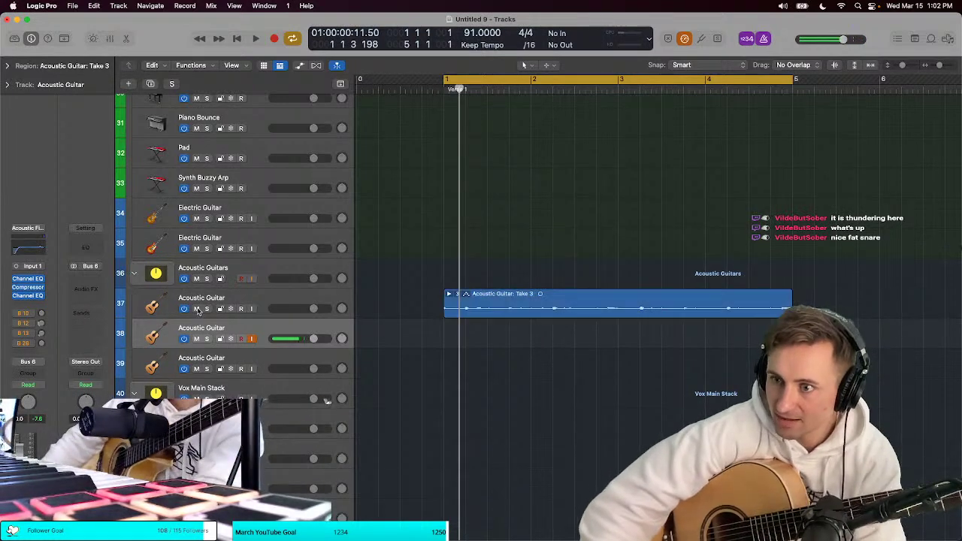
pyautogui.press('space')
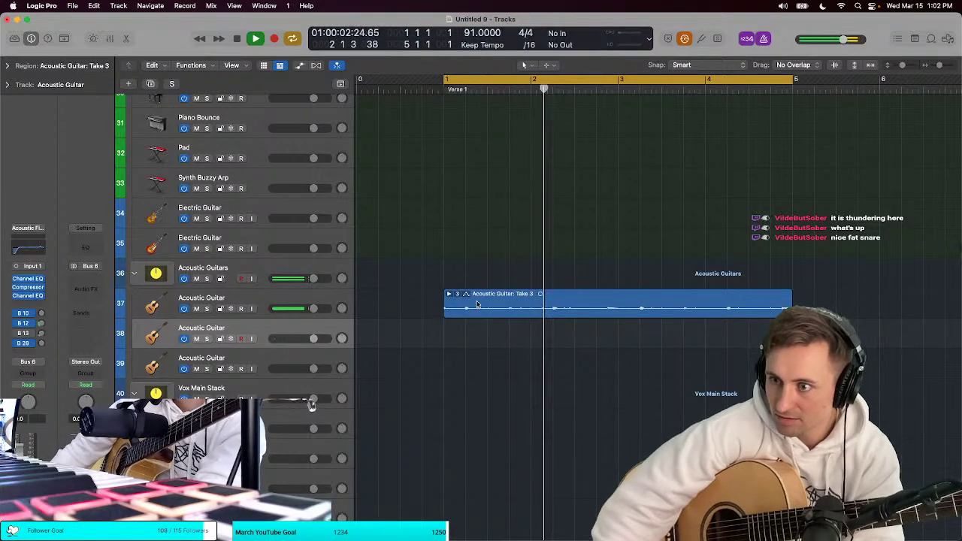
# Step: Pan the recorded Acoustic Guitar track to -22 and the duplicate guitar track below it to +29
pyautogui.moveTo(467, 307)
pyautogui.mouseDown()
pyautogui.moveTo(476, 344)
pyautogui.moveTo(477, 320)
pyautogui.mouseUp()
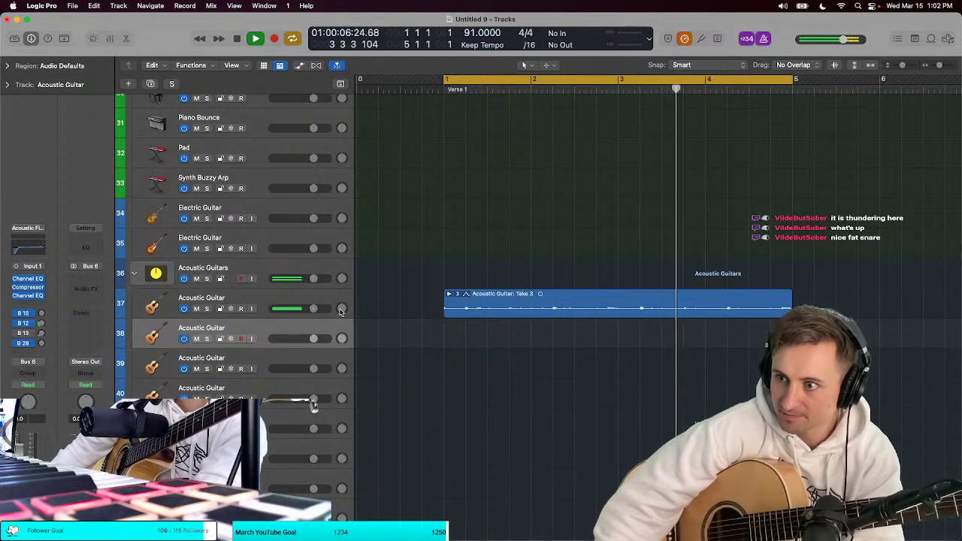
pyautogui.click(324, 303)
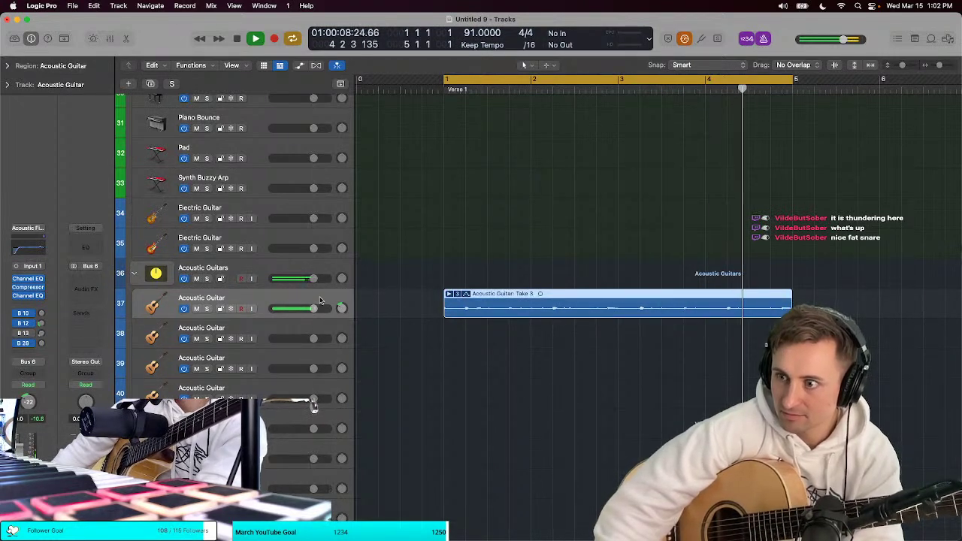
pyautogui.press('Down')
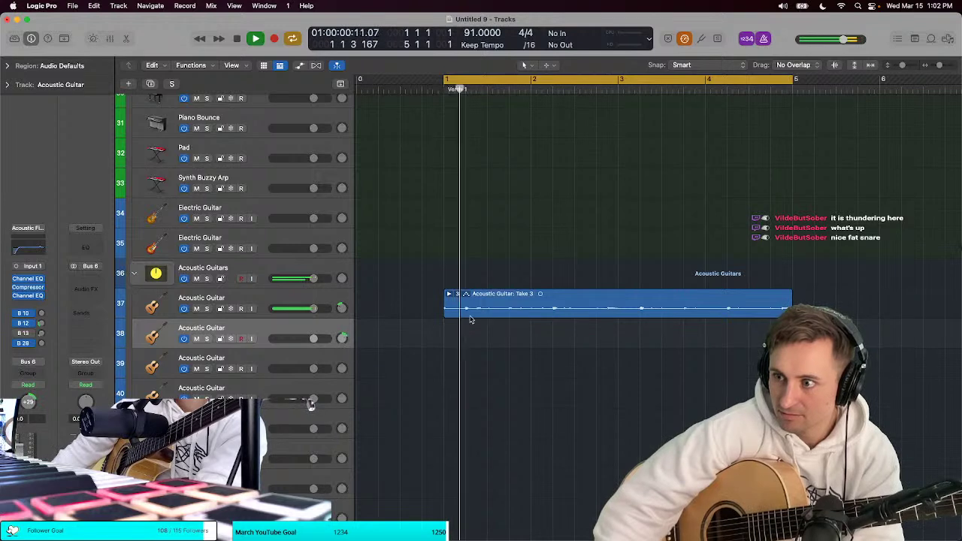
# Step: Copy the guitar take folder onto the duplicate track, choose Take 1 in the copy and play it soloed
pyautogui.moveTo(482, 308); pyautogui.dragTo(481, 339)
pyautogui.click(449, 324)
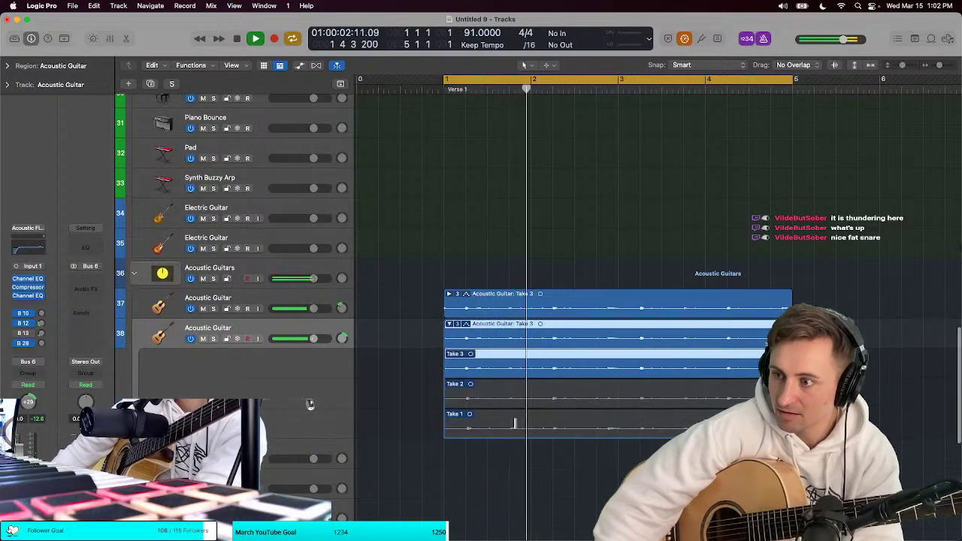
pyautogui.press('Return')
pyautogui.press('s')
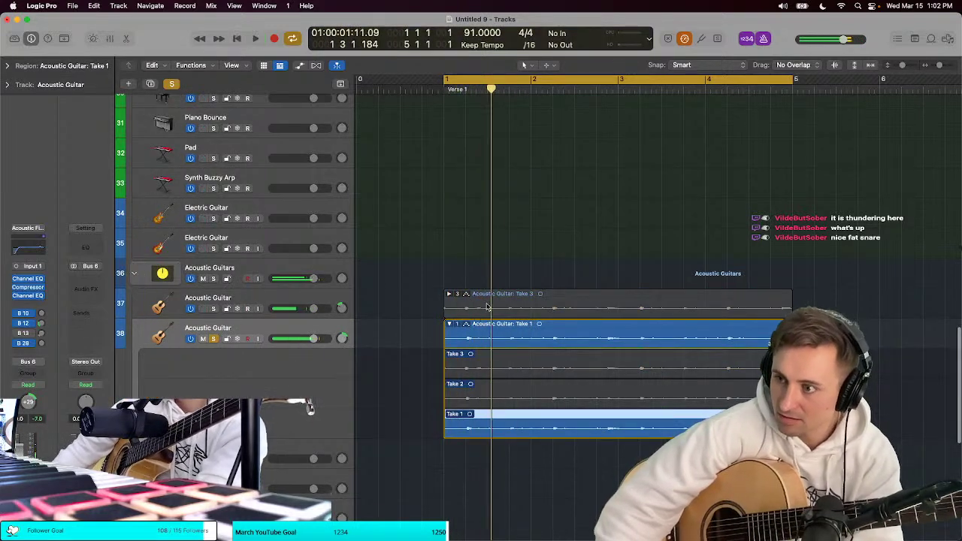
pyautogui.press('Return')
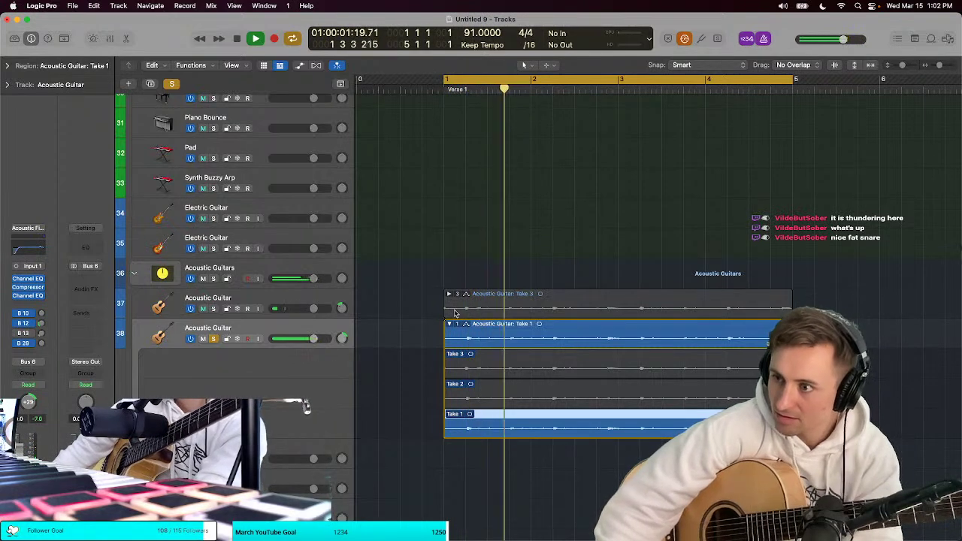
# Step: Comp Take 2 into the copied folder up to about bar 4, audition both guitars and collapse the folder
pyautogui.click(488, 392)
pyautogui.press('Return')
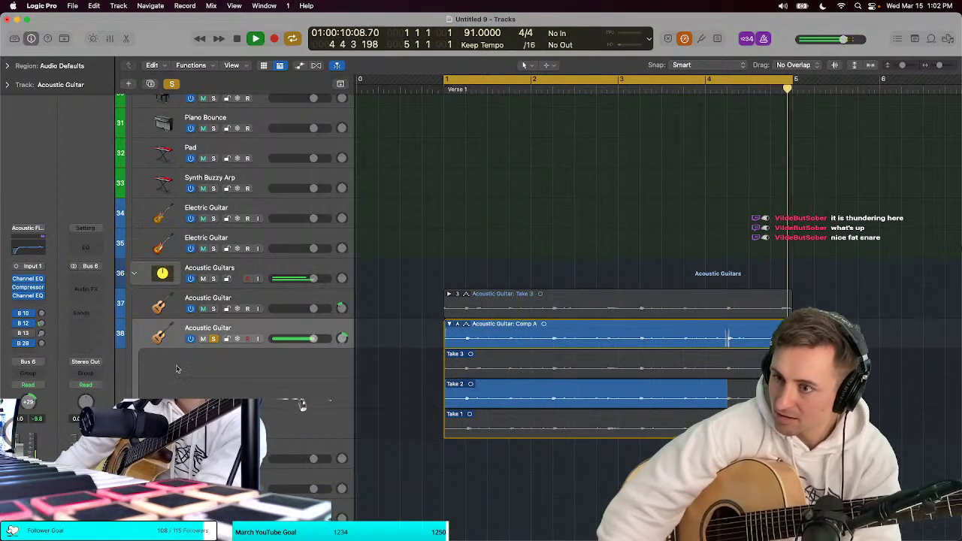
pyautogui.click(213, 308)
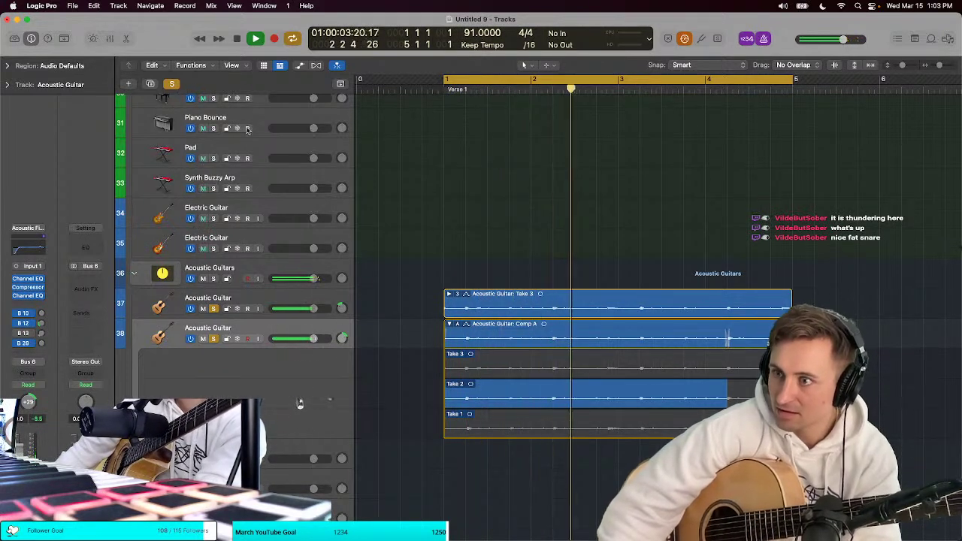
pyautogui.press('s')
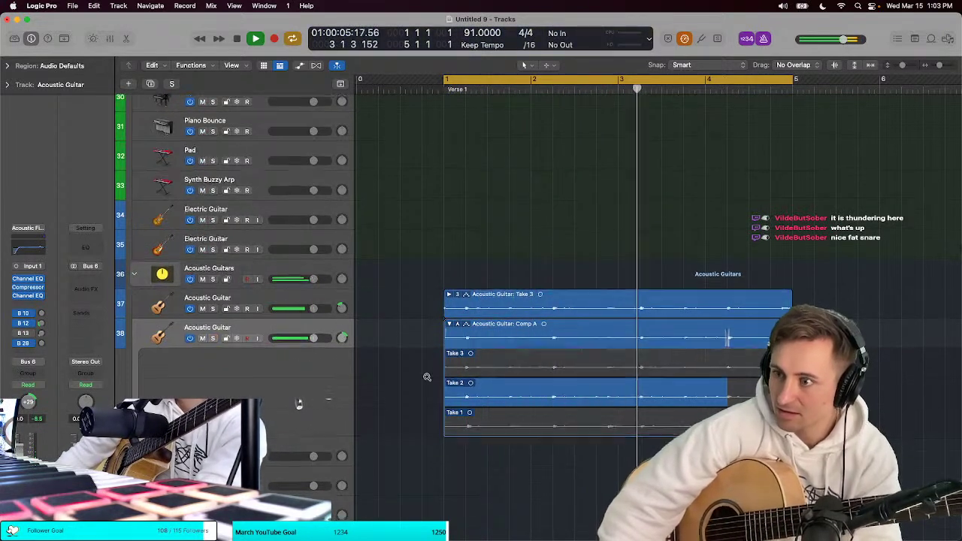
pyautogui.keyDown('ctrl'); pyautogui.keyDown('alt'); pyautogui.click(427, 376); pyautogui.keyUp('alt'); pyautogui.keyUp('ctrl')
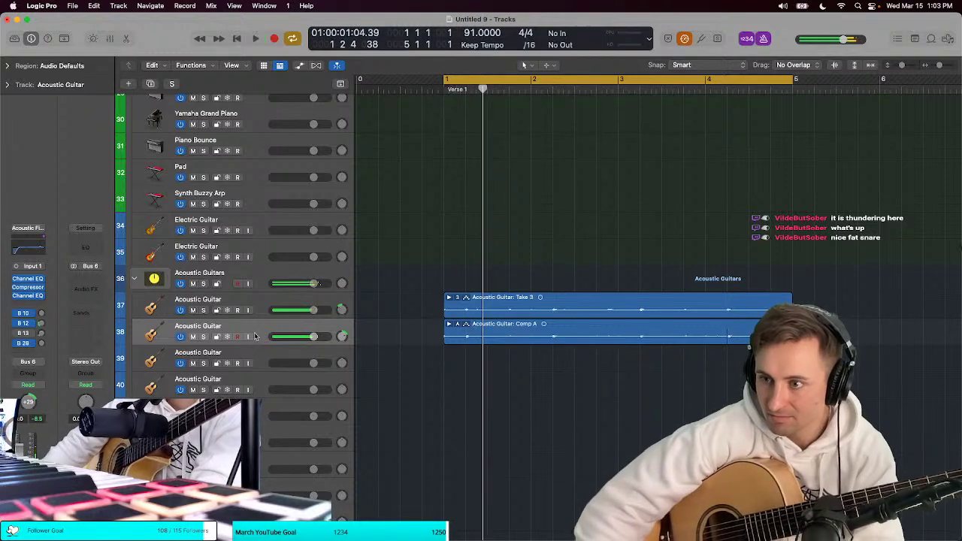
# Step: Enable input monitoring on the second guitar track and record a new part over bars 1 to 4
pyautogui.press('t')
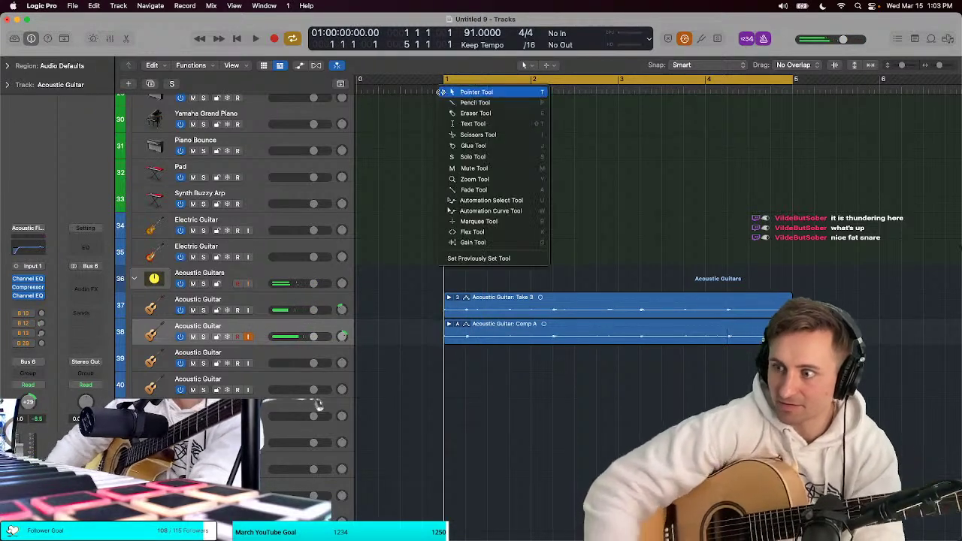
pyautogui.press('Escape')
pyautogui.press('space')
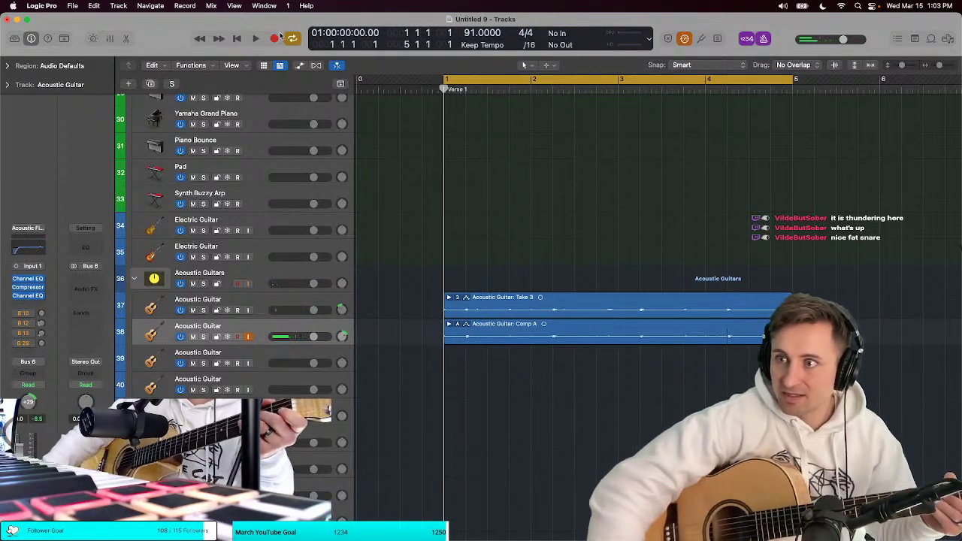
pyautogui.click(273, 39)
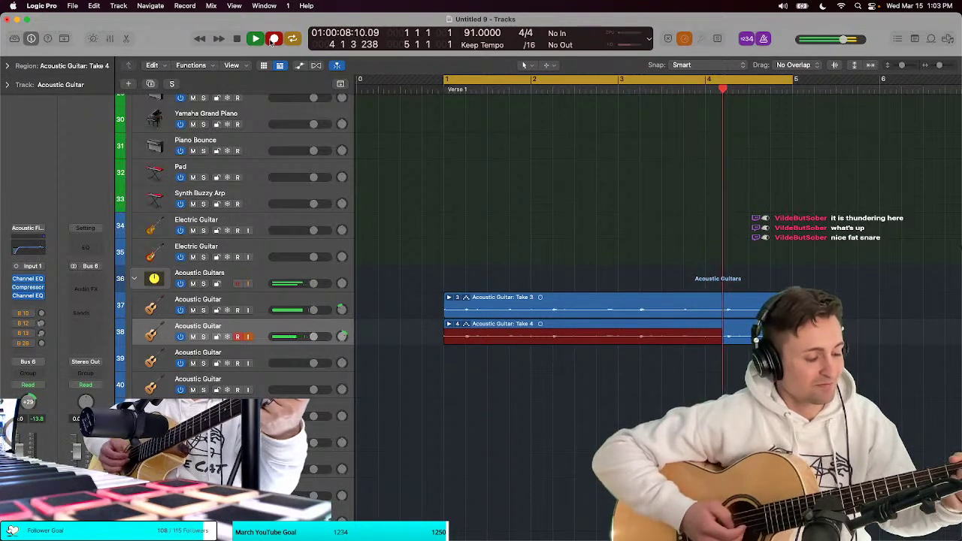
pyautogui.click(260, 42)
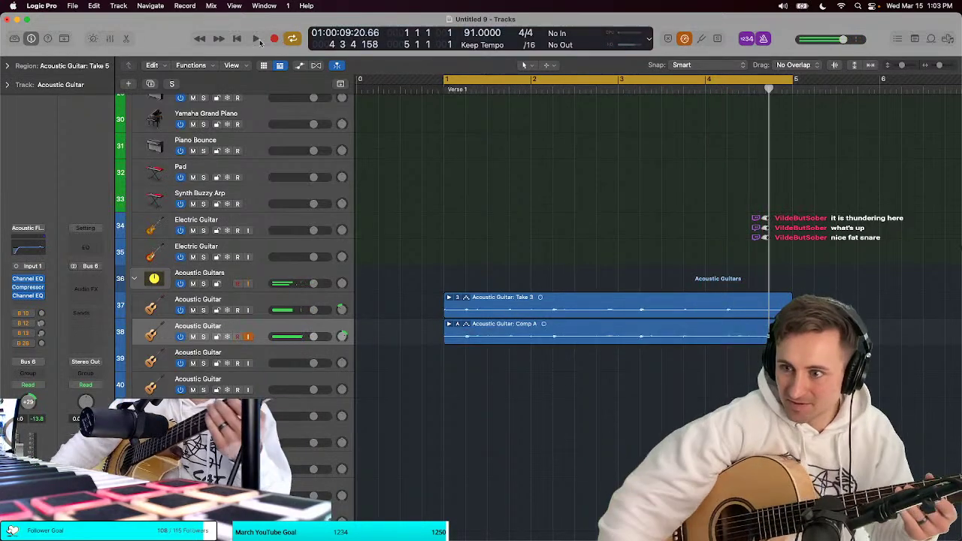
# Step: Record further cycled takes on the second guitar track, choose Take 6 and play it back with input monitoring off
pyautogui.click(274, 39)
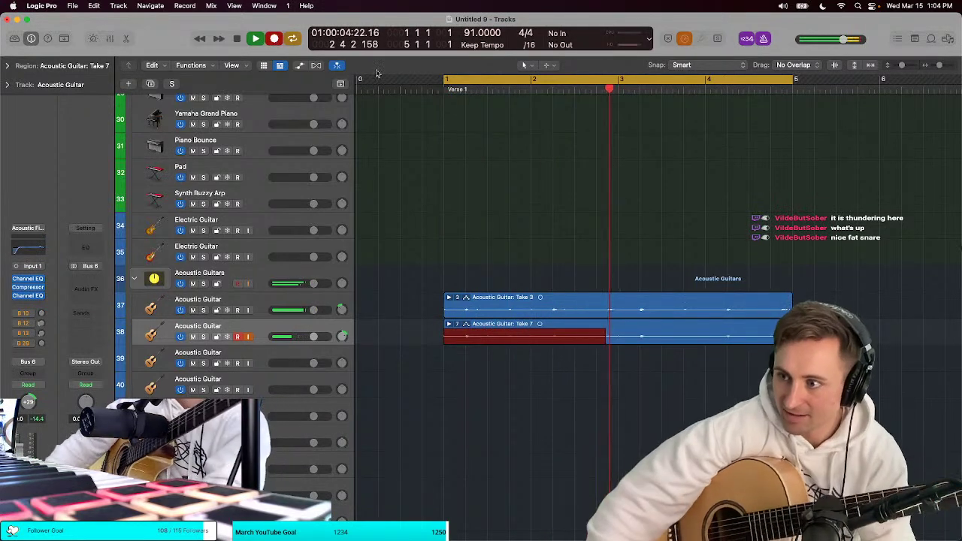
pyautogui.press('space')
pyautogui.click(449, 325)
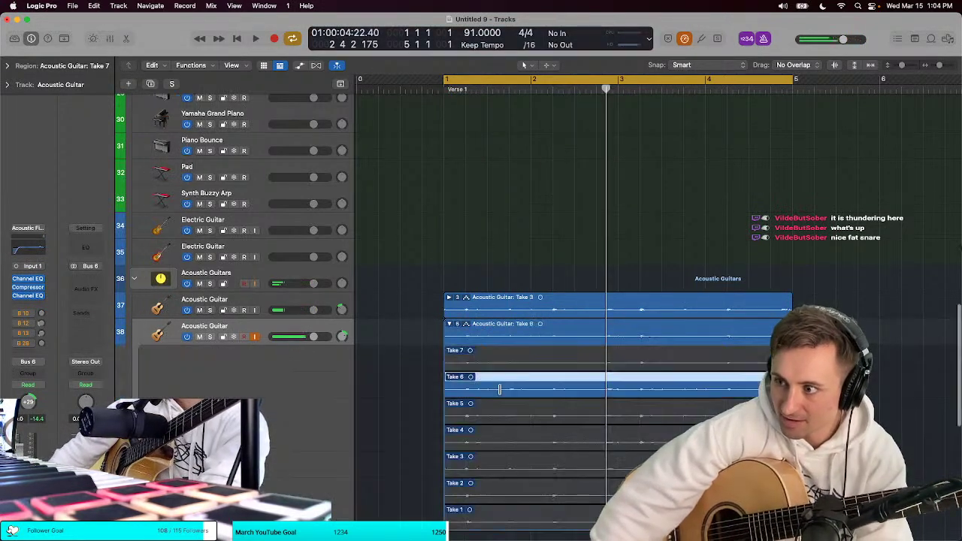
pyautogui.press('space')
pyautogui.click(451, 324)
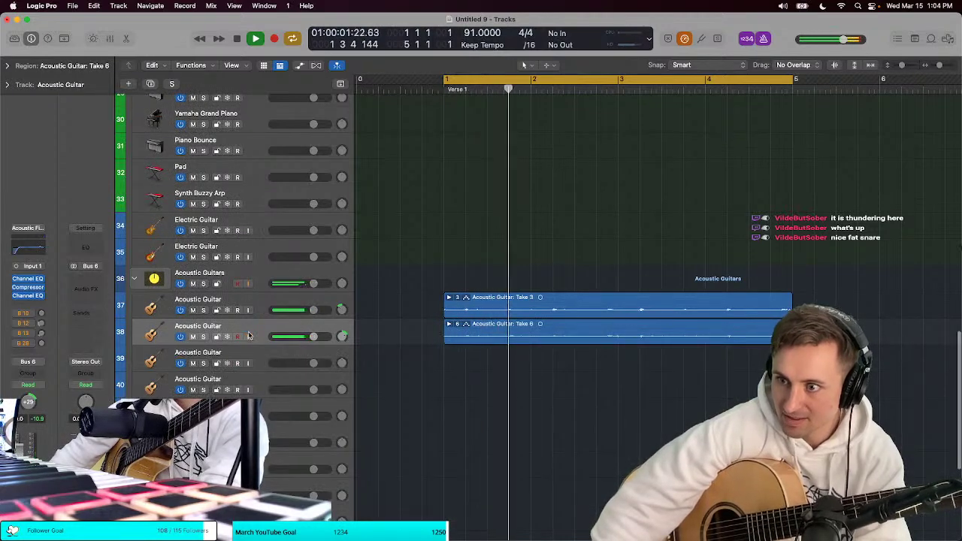
pyautogui.press('Return')
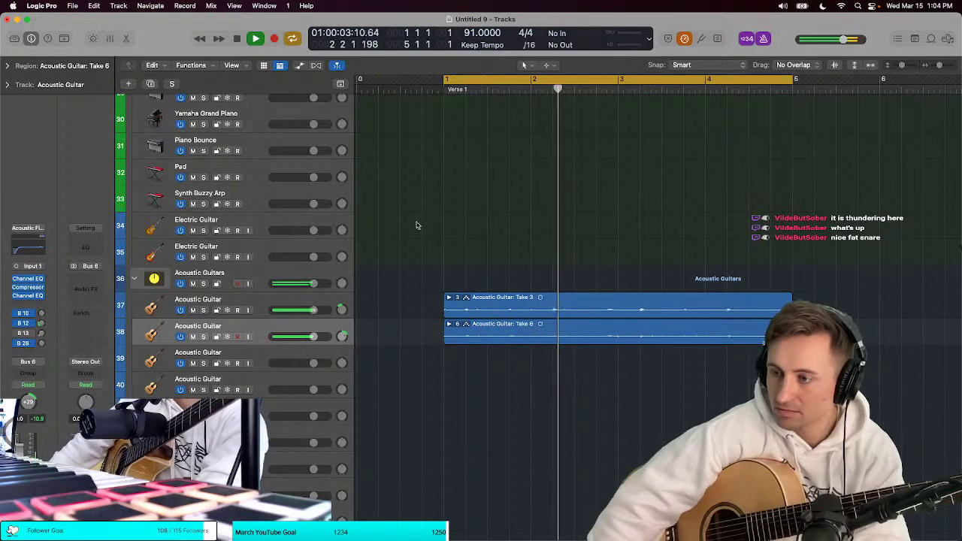
# Step: Comp Take 5 into the second guitar from bar 1 to about beat 2 of bar 2 and solo the track
pyautogui.click(449, 325)
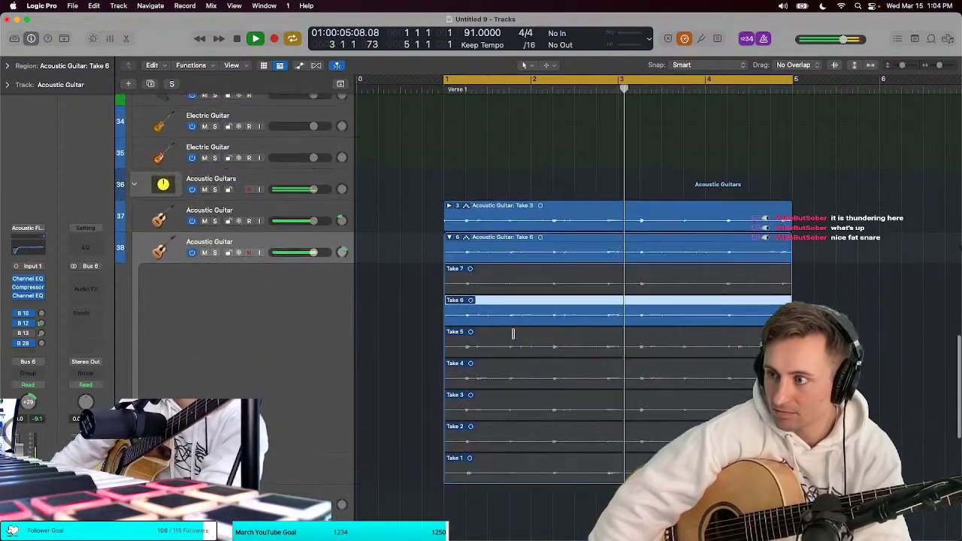
pyautogui.moveTo(552, 365); pyautogui.dragTo(447, 365)
pyautogui.press('Return')
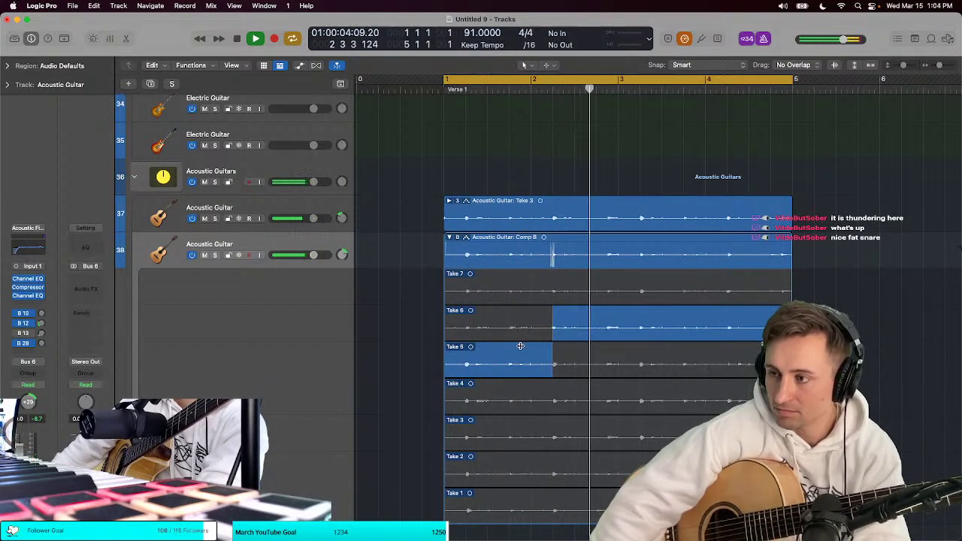
pyautogui.scroll(2, 521, 345)
pyautogui.press('s')
pyautogui.press('Return')
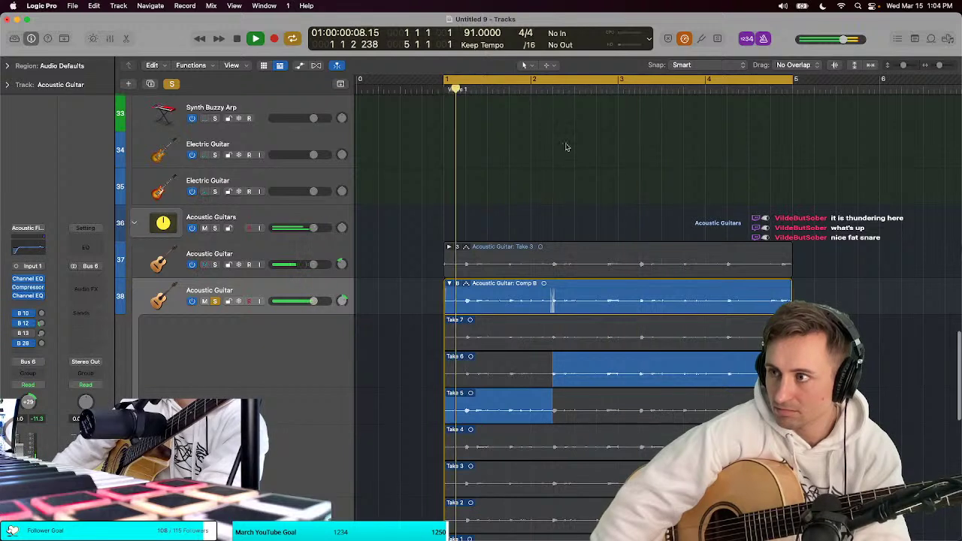
# Step: Extend the comp's Take 5 section to about beat 2 of bar 3 while auditioning the transition into Take 6
pyautogui.click(571, 88)
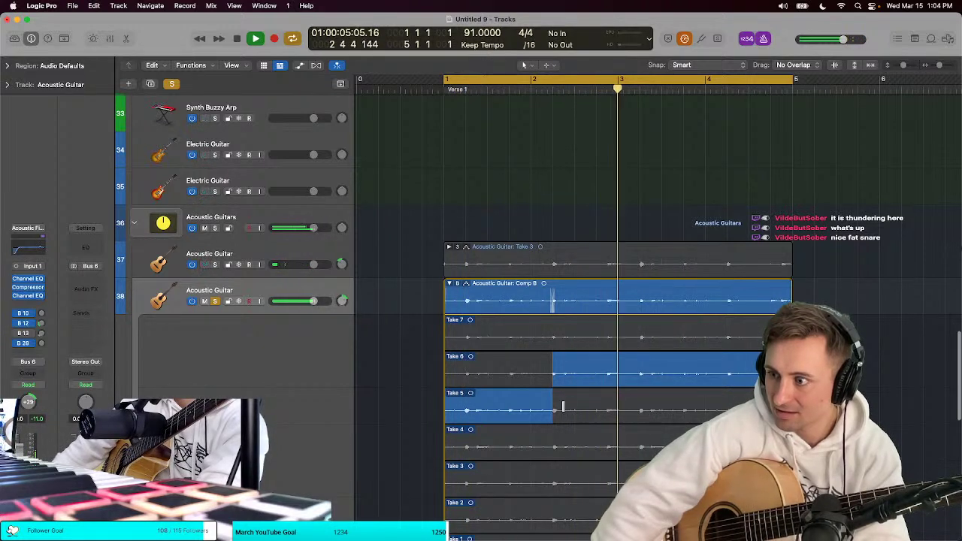
pyautogui.moveTo(561, 407); pyautogui.dragTo(606, 410)
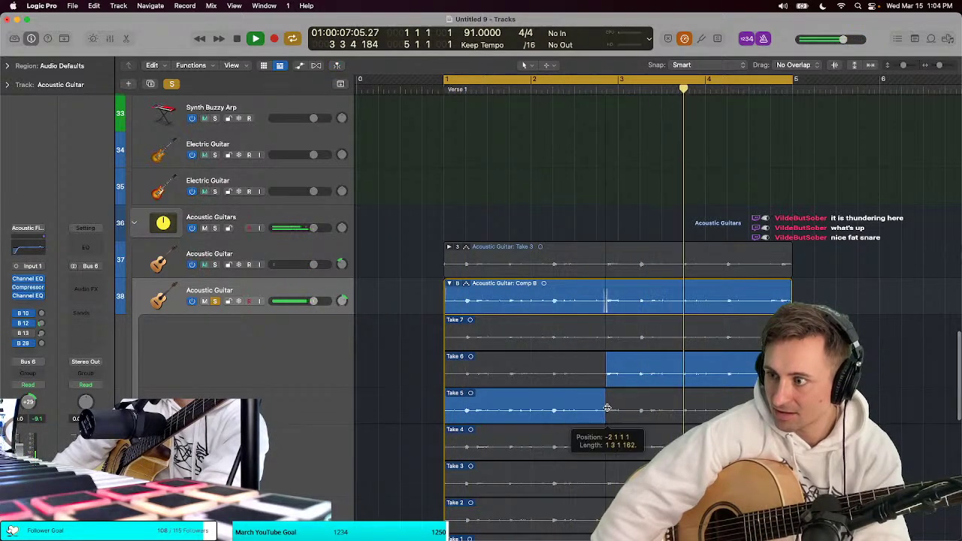
pyautogui.press('Return')
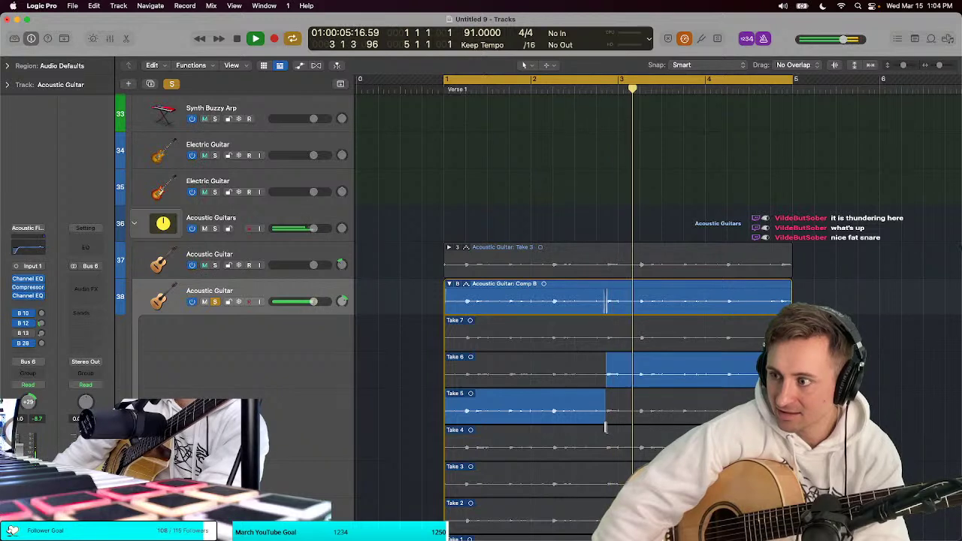
pyautogui.moveTo(606, 420); pyautogui.dragTo(637, 421)
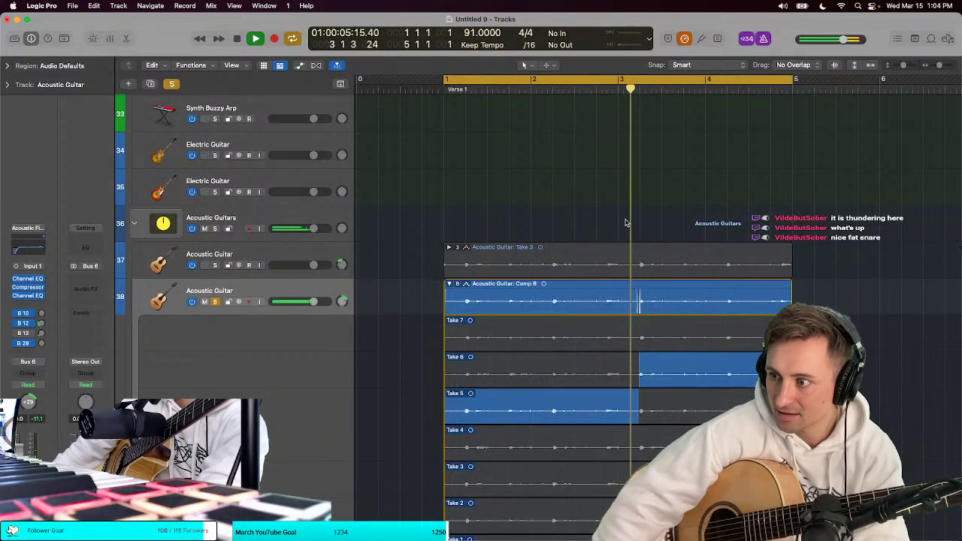
# Step: Turn off the second guitar's solo to hear its comp in the full mix, and collapse its take folder
pyautogui.hotkey('ctrl', 's')
pyautogui.press('super+a')
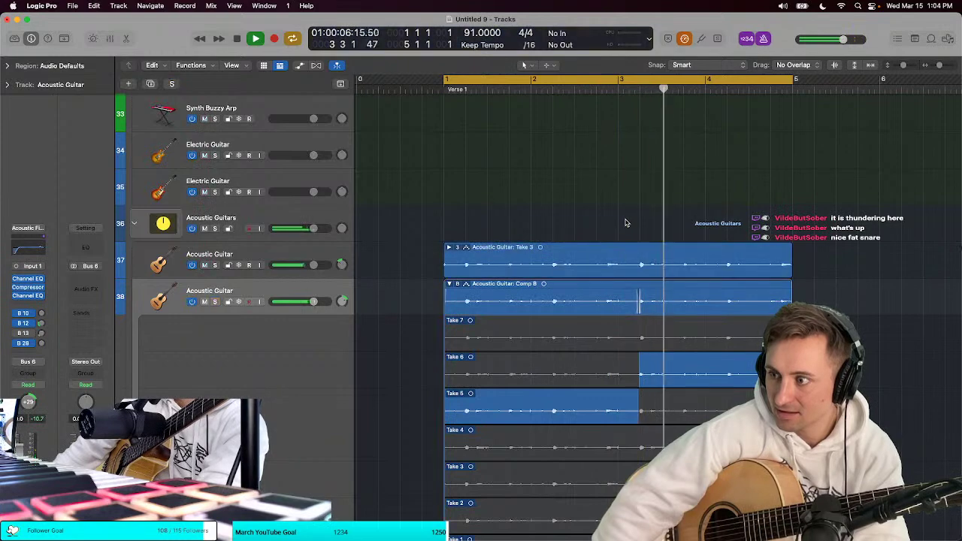
pyautogui.click(449, 284)
pyautogui.press('super+Up')
pyautogui.press('super+Up')
pyautogui.press('super+Up')
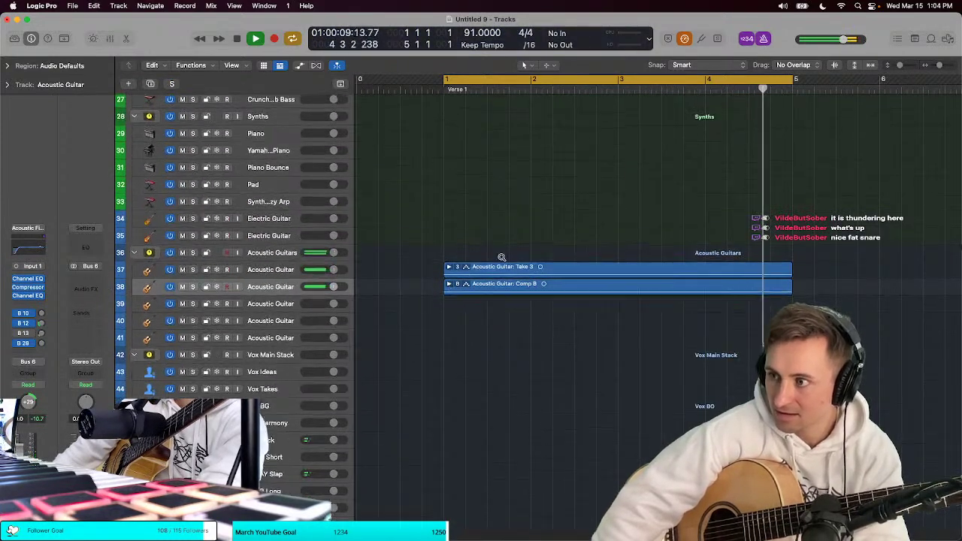
# Step: Solo the second guitar and try Take 7 in its comp from about beat 2 of bar 4 to the end
pyautogui.click(447, 284)
pyautogui.press('super+Down')
pyautogui.press('super+Down')
pyautogui.press('super+Down')
pyautogui.hotkey('ctrl', 's')
pyautogui.press('Return')
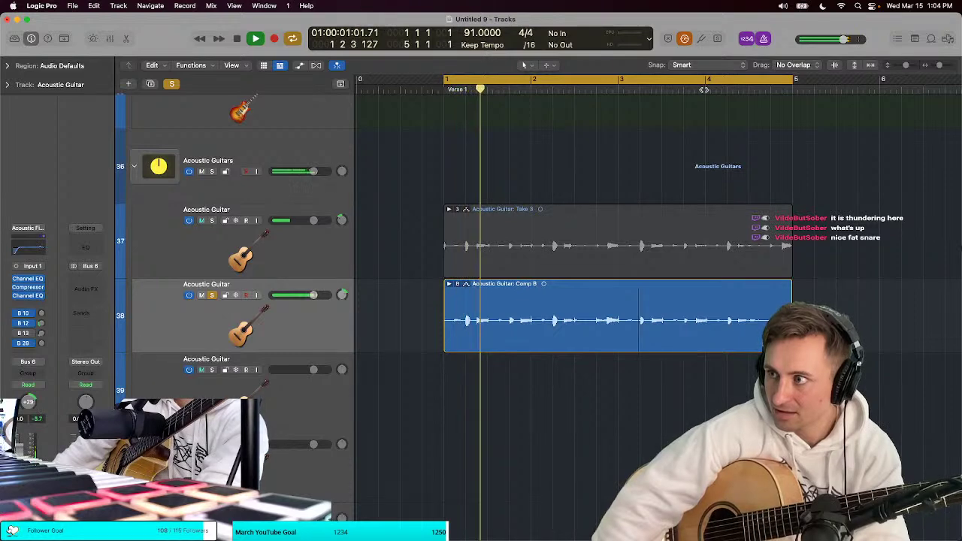
pyautogui.click(449, 284)
pyautogui.moveTo(726, 390); pyautogui.dragTo(791, 391)
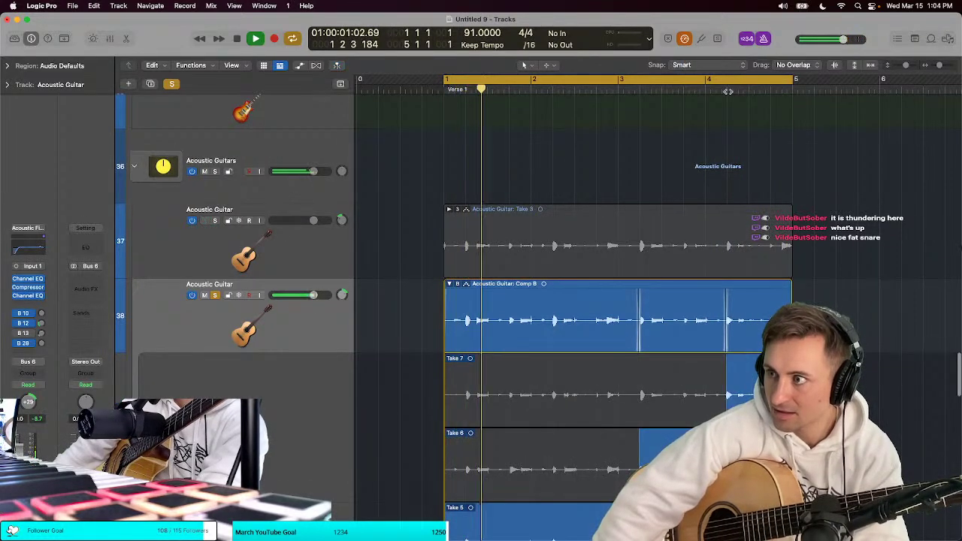
pyautogui.scroll(-3, 724, 181)
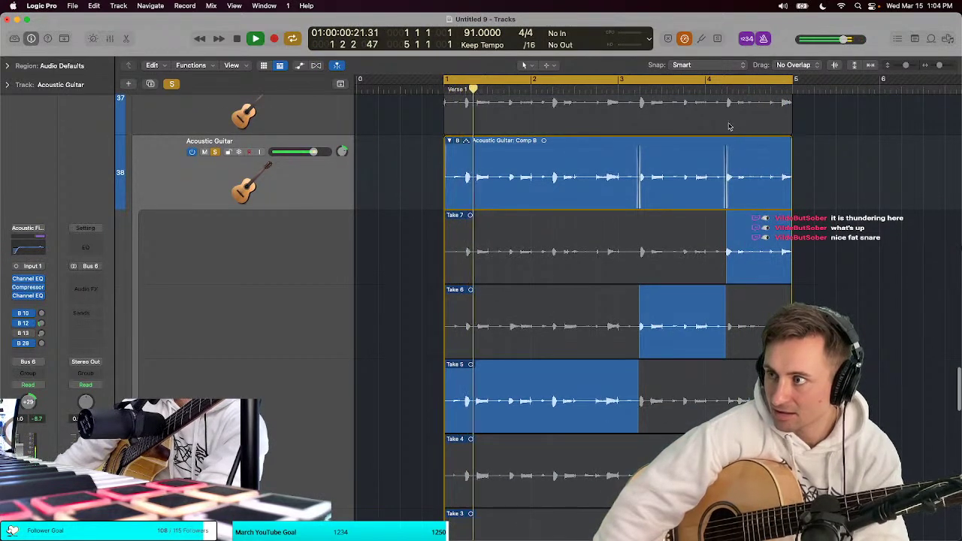
pyautogui.click(720, 89)
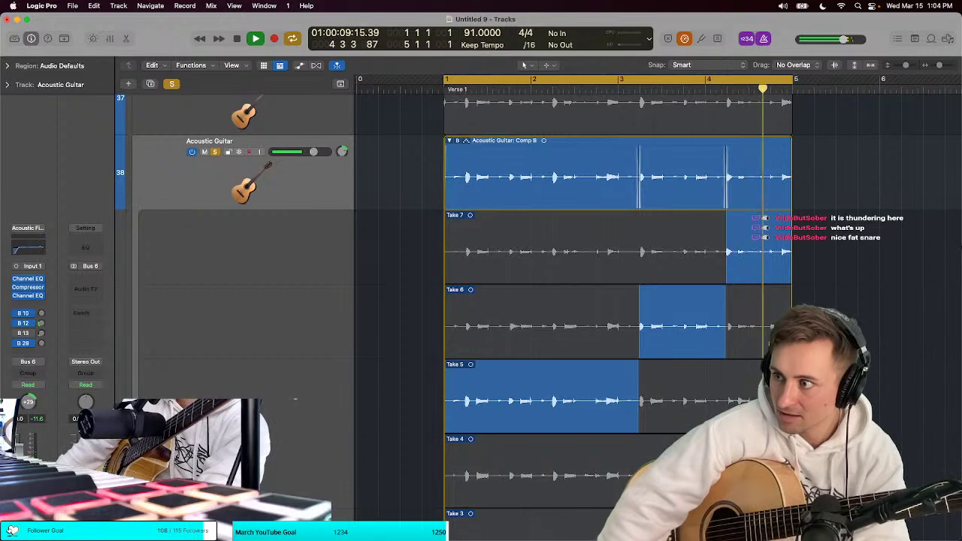
pyautogui.press('space')
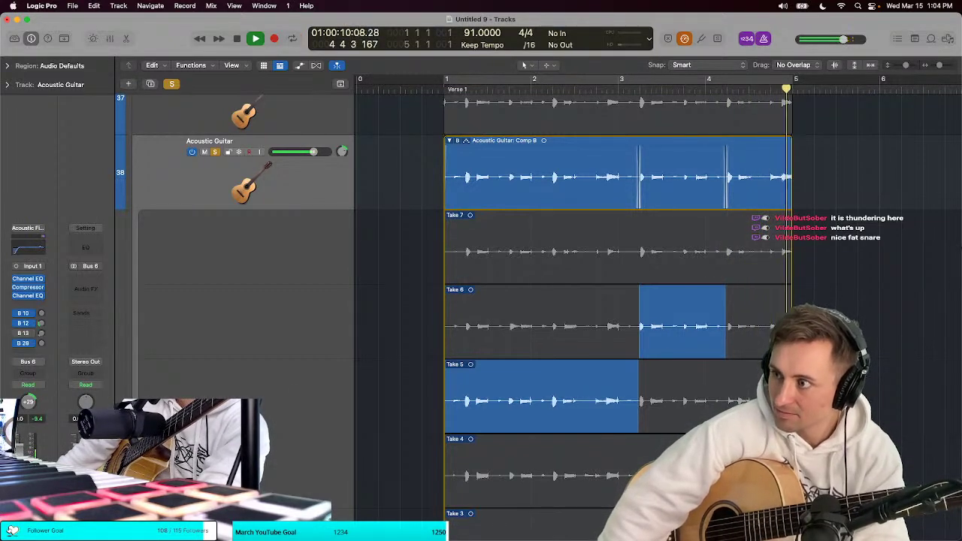
# Step: Adjust the end of the comp's Take 6 section to just after the start of bar 4 while auditioning the transition
pyautogui.click(722, 307)
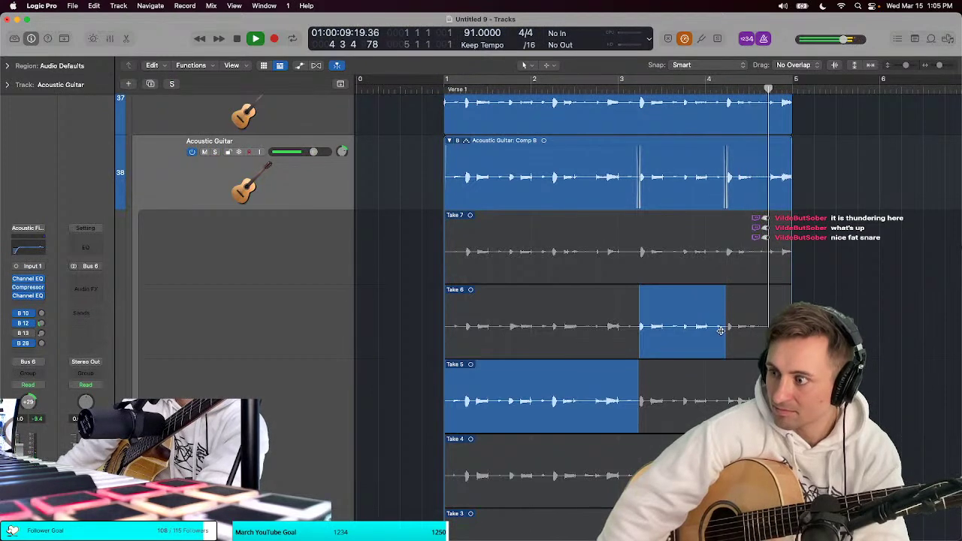
pyautogui.click(735, 271)
pyautogui.press('space')
pyautogui.scroll(3, 477, 260)
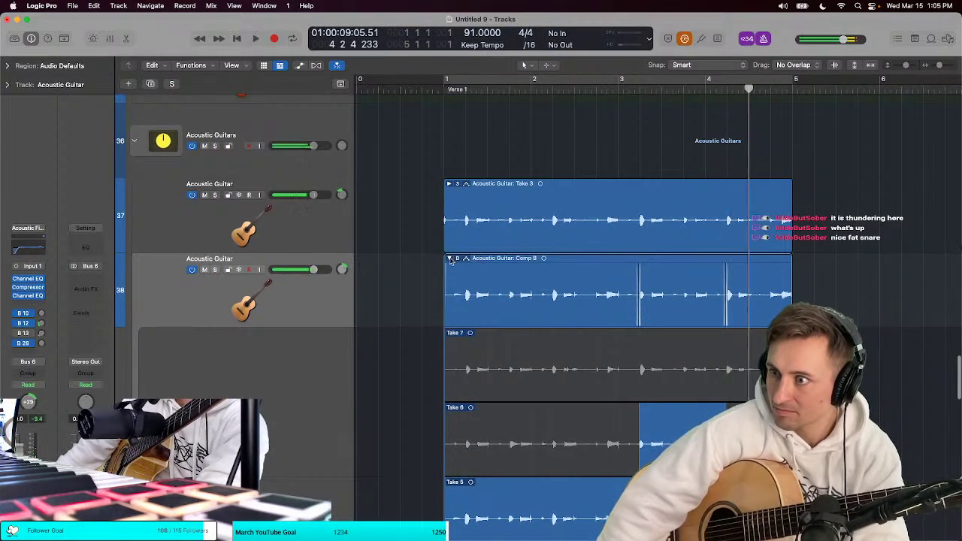
pyautogui.press('s')
pyautogui.press('space')
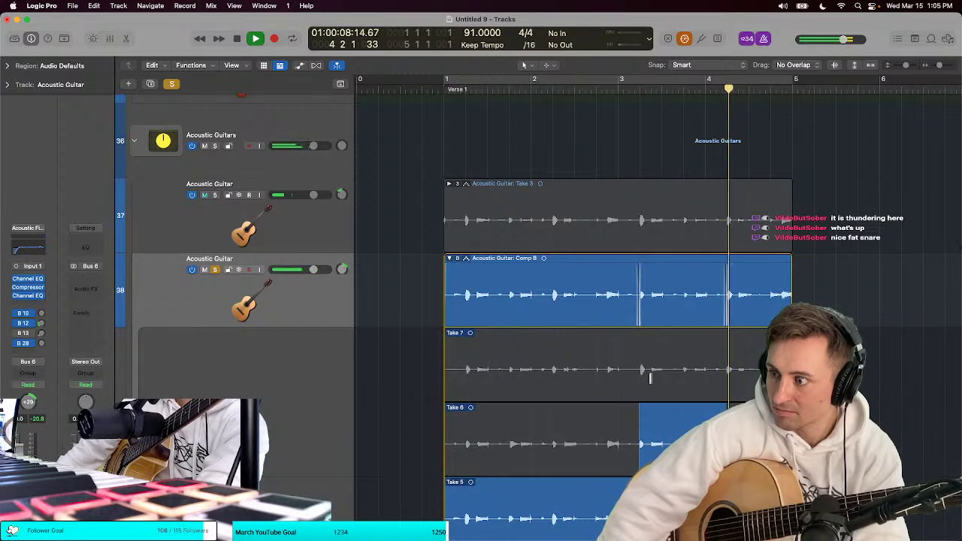
pyautogui.scroll(-5, 652, 383)
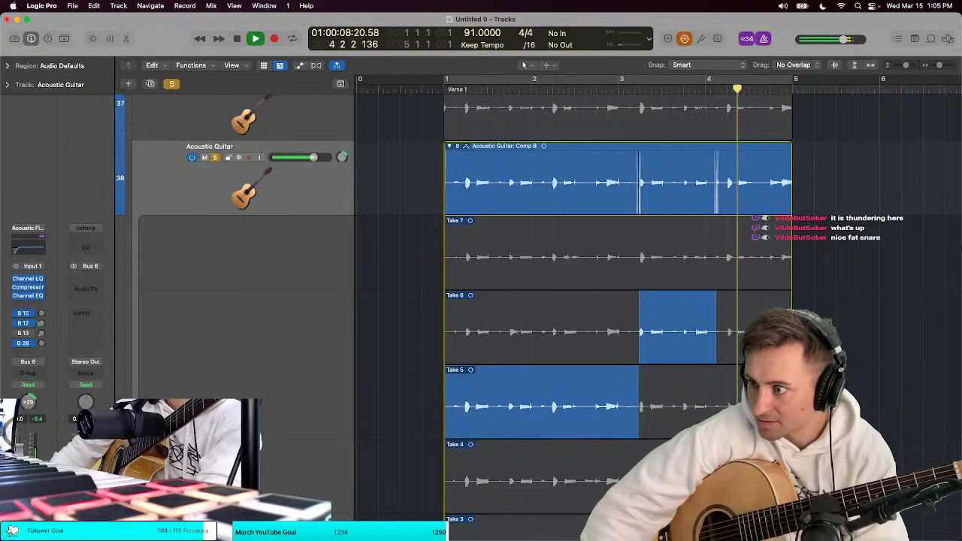
pyautogui.moveTo(715, 331); pyautogui.dragTo(694, 331)
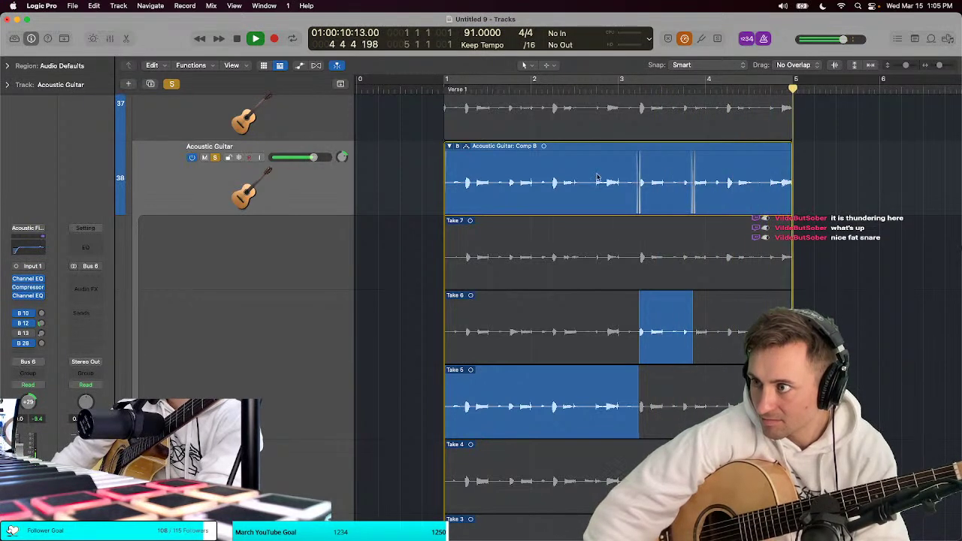
pyautogui.moveTo(692, 330); pyautogui.dragTo(713, 331)
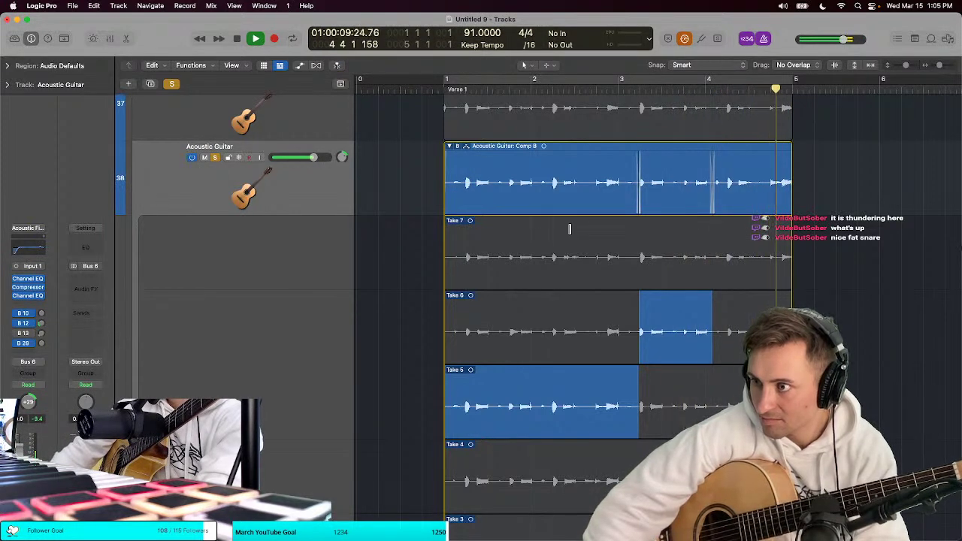
# Step: Audition the first acoustic guitar soloed, add the second guitar to the solo for comparison, and clear the solos
pyautogui.scroll(3, 369, 157)
pyautogui.click(226, 183)
pyautogui.press('space')
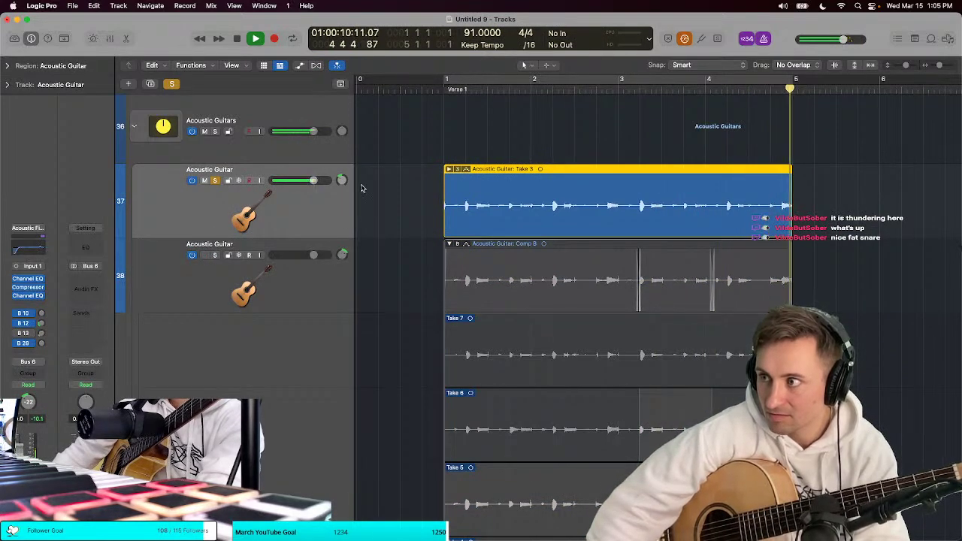
pyautogui.click(897, 38)
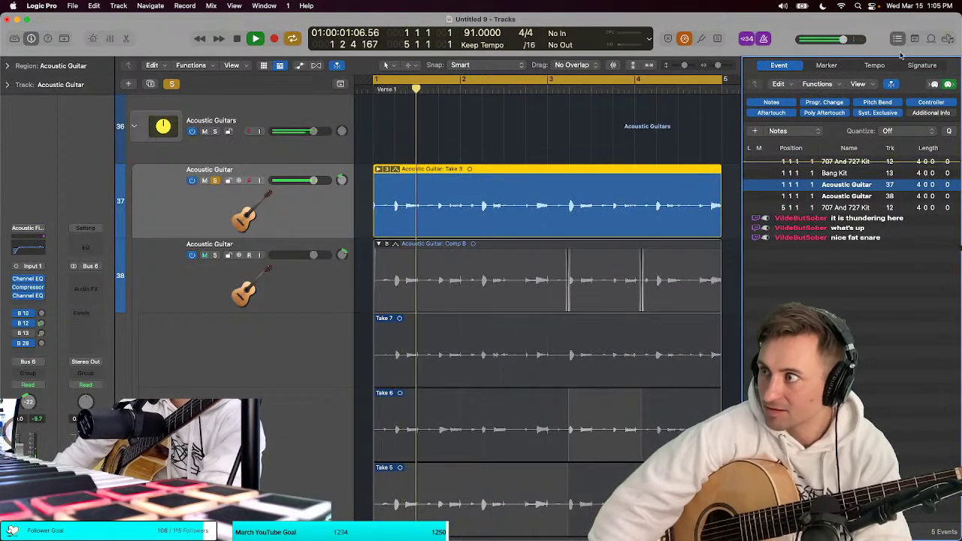
pyautogui.click(897, 39)
pyautogui.click(215, 255)
pyautogui.click(219, 187)
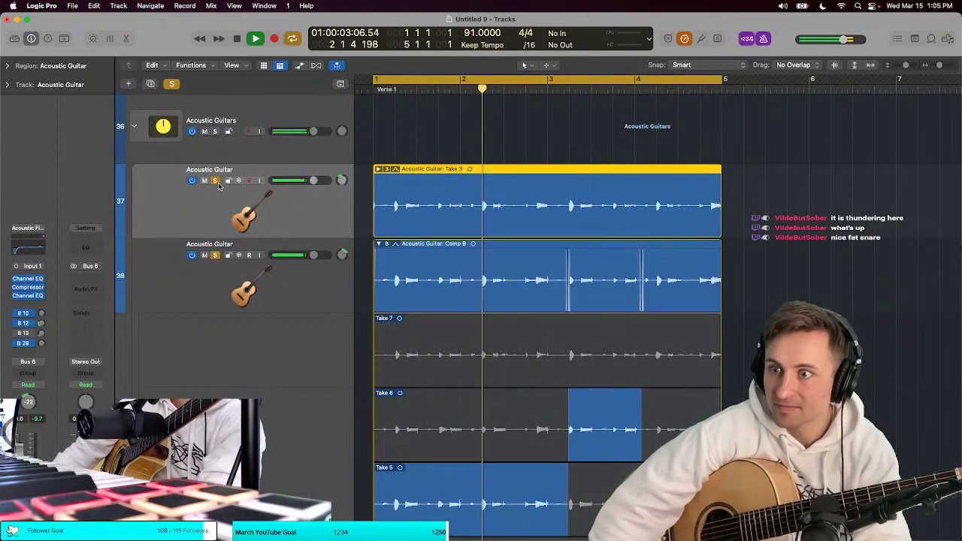
pyautogui.click(215, 180)
# Step: Collapse the second guitar's take folder and play the four-bar loop from the start with all tracks audible
pyautogui.press('super+Up')
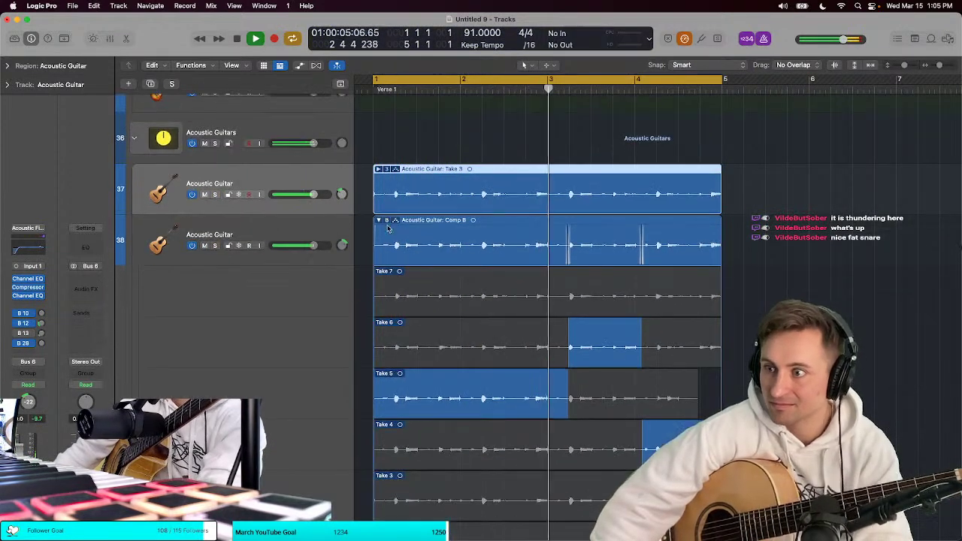
pyautogui.click(379, 220)
pyautogui.press('super+Up')
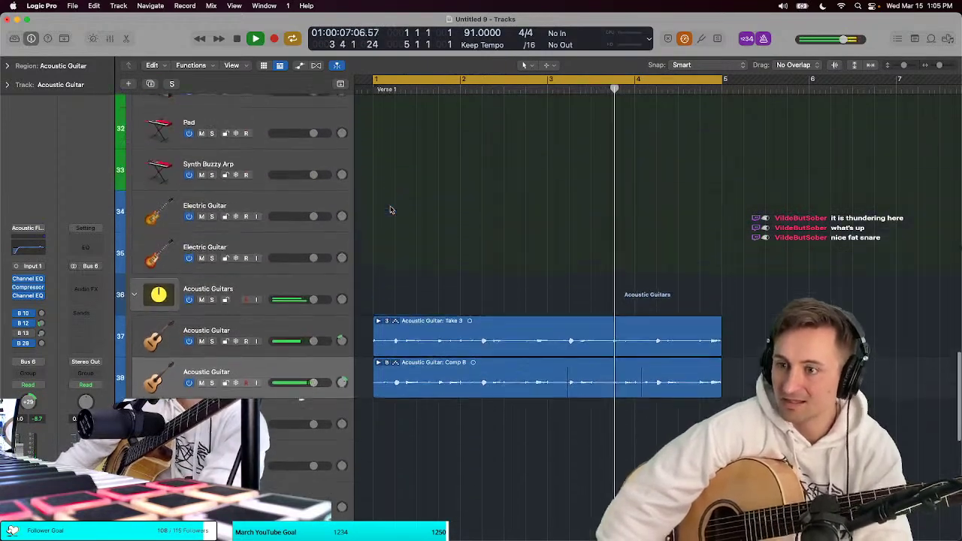
pyautogui.scroll(3, 390, 210)
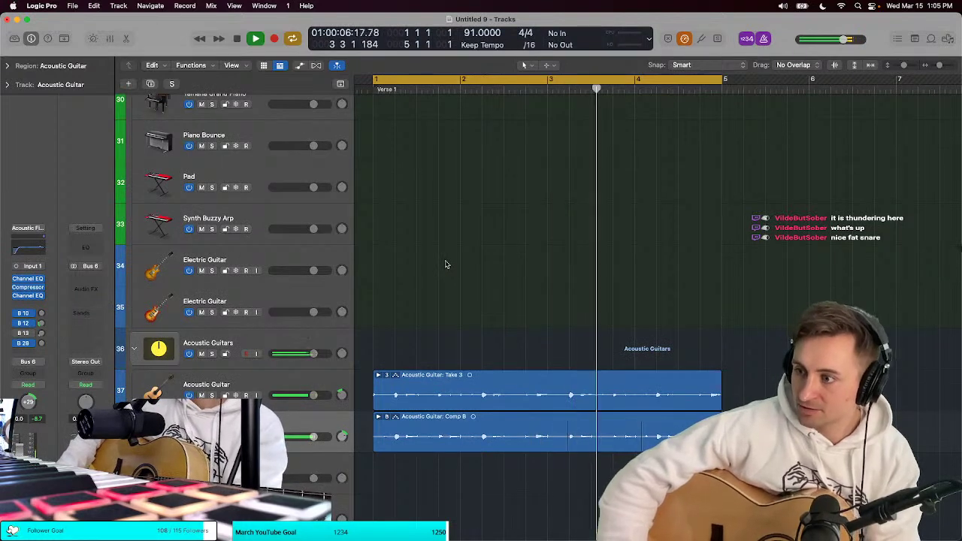
pyautogui.scroll(-1, 445, 265)
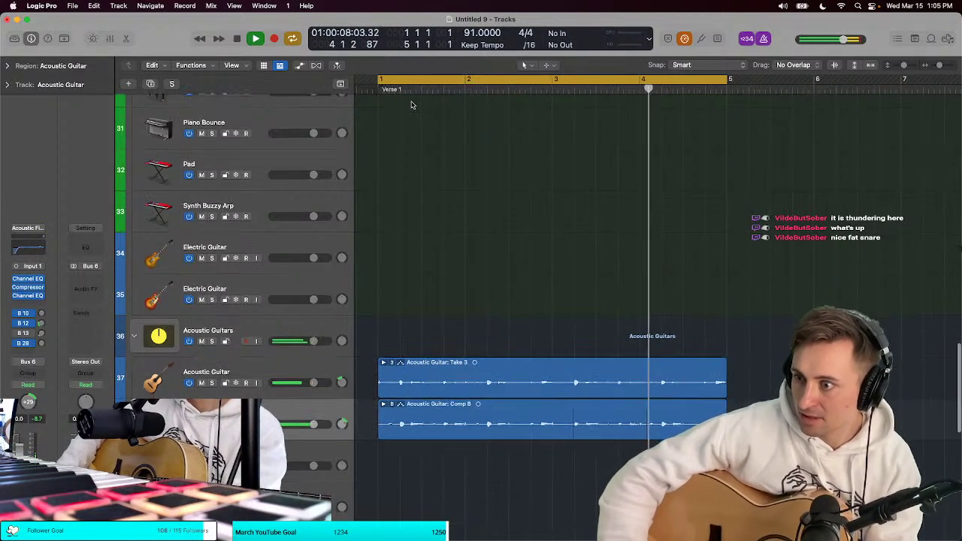
pyautogui.press('Return')
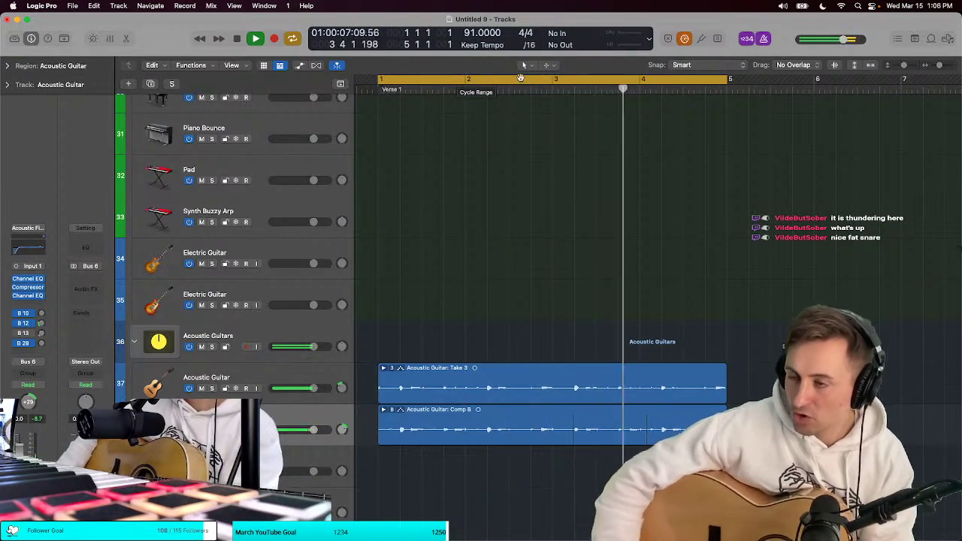
# Step: Look through the track list, from the guitars and vocals to the drums, synths and basses, for the next instrument
pyautogui.scroll(-5, 486, 139)
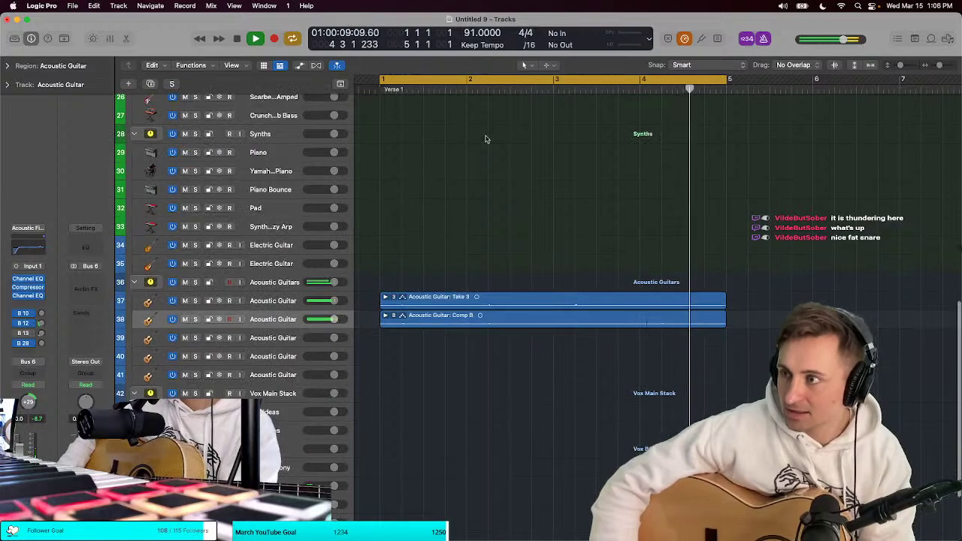
pyautogui.scroll(-4, 485, 139)
pyautogui.scroll(7, 486, 137)
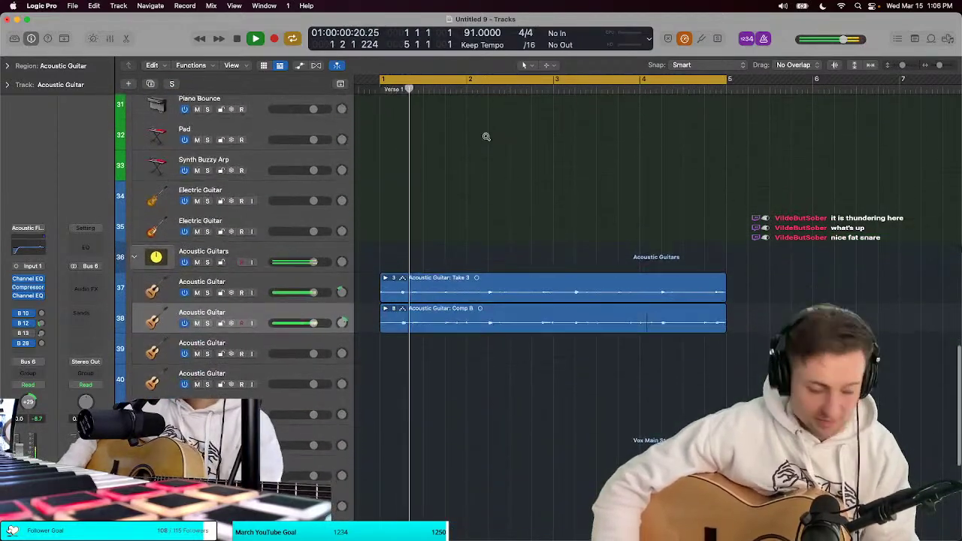
pyautogui.scroll(2, 487, 137)
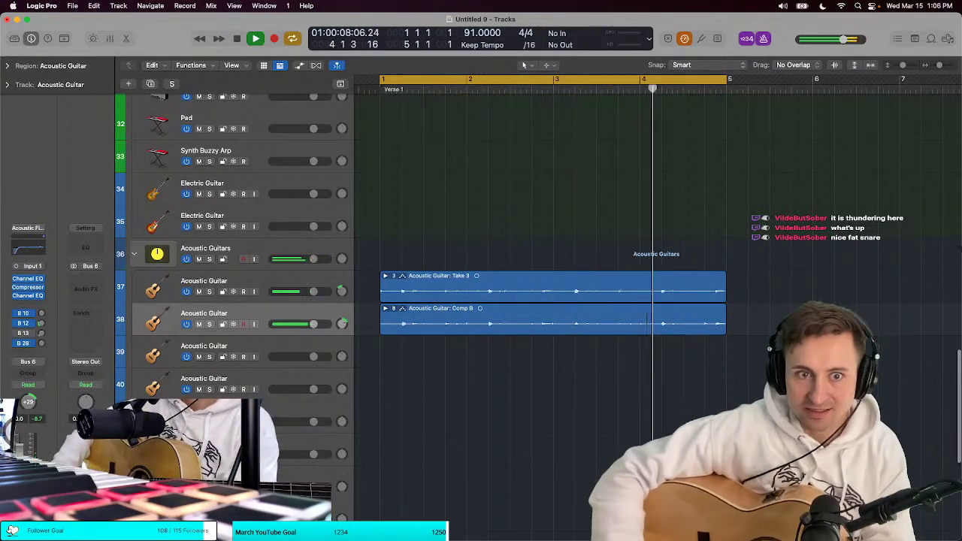
pyautogui.scroll(10, 403, 252)
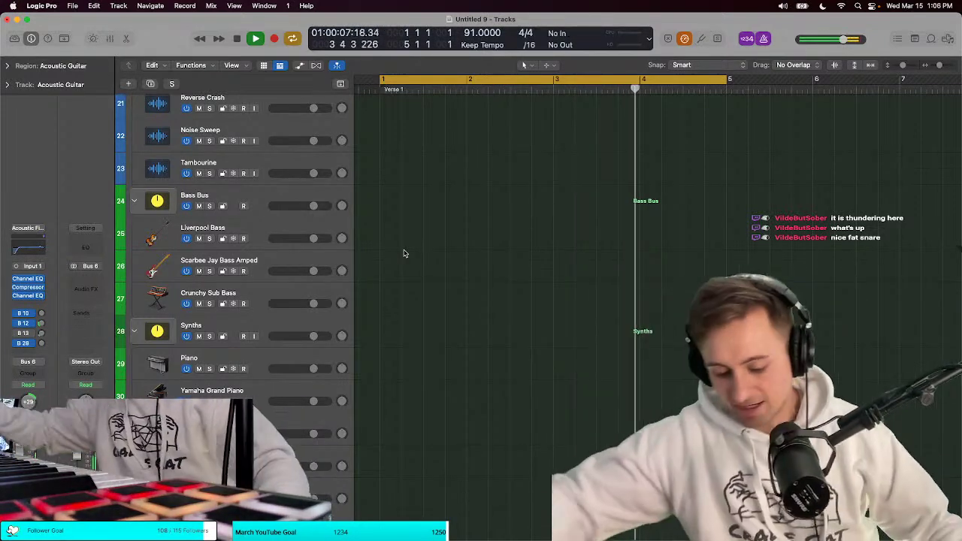
pyautogui.scroll(10, 440, 241)
pyautogui.scroll(-3, 440, 243)
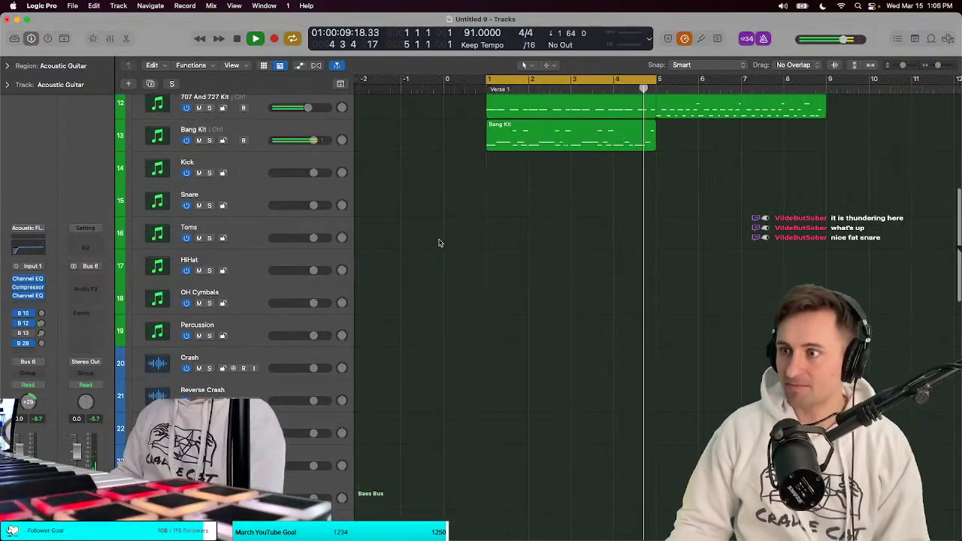
pyautogui.scroll(-4, 436, 241)
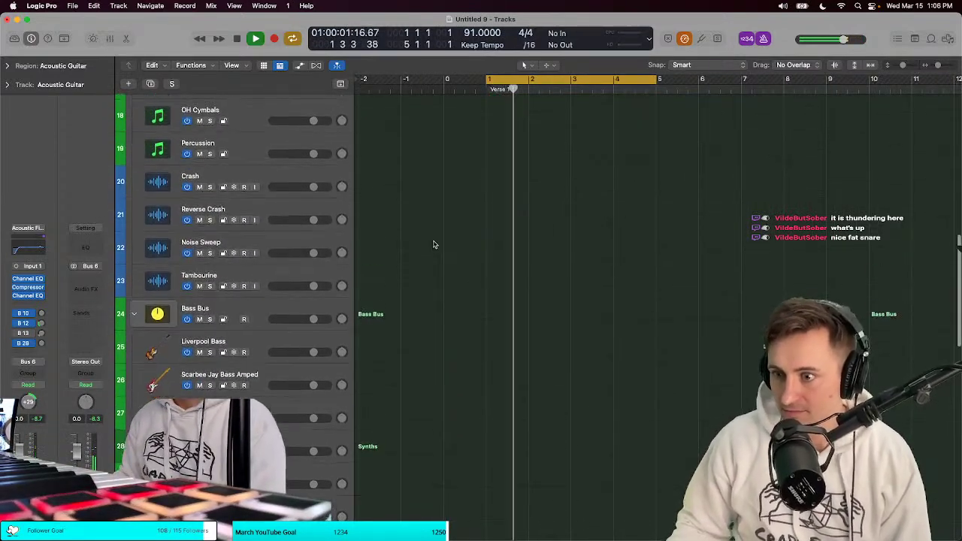
pyautogui.scroll(-6, 436, 240)
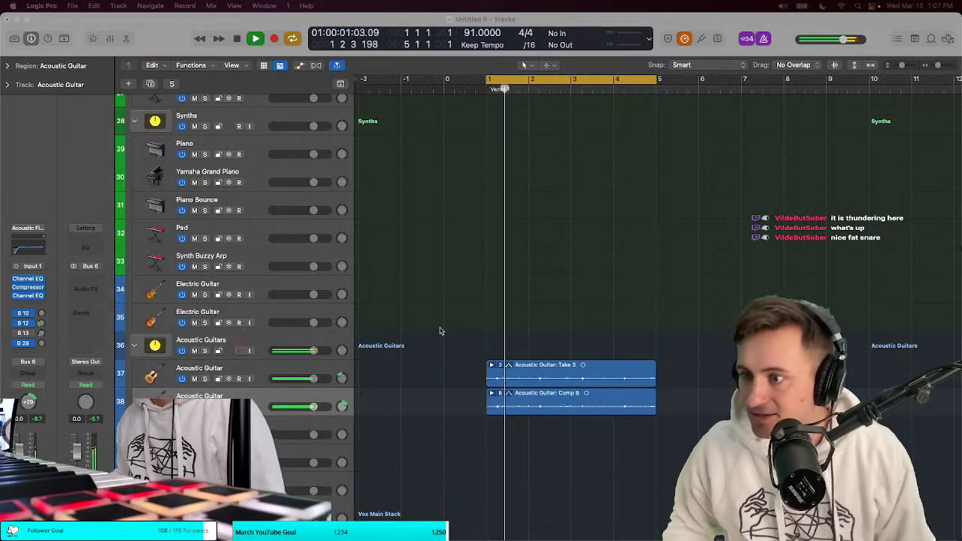
pyautogui.press('super+Up')
pyautogui.press('super+Up')
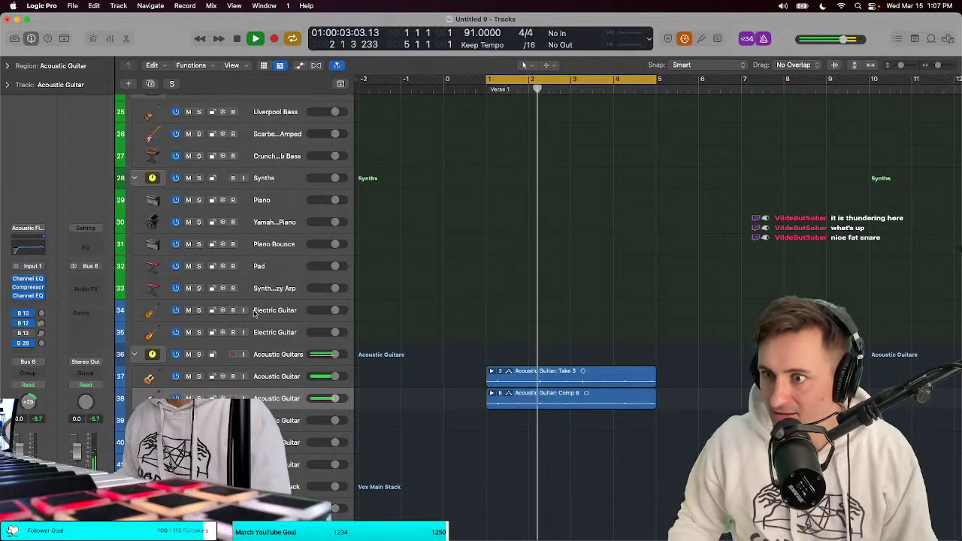
pyautogui.scroll(1, 255, 314)
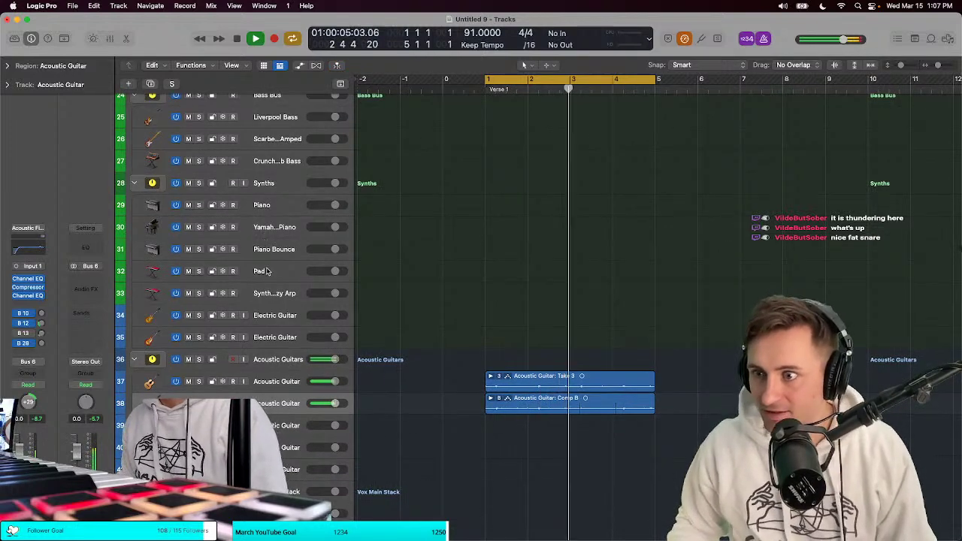
pyautogui.scroll(5, 263, 268)
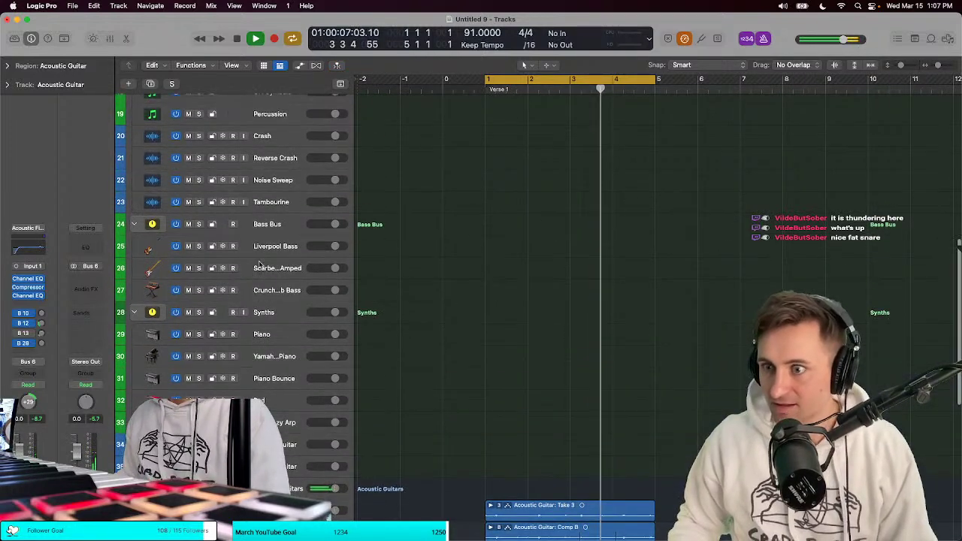
# Step: Duplicate the Crunchy Sub Bass track and look through the channel strip settings of the duplicate
pyautogui.click(262, 286)
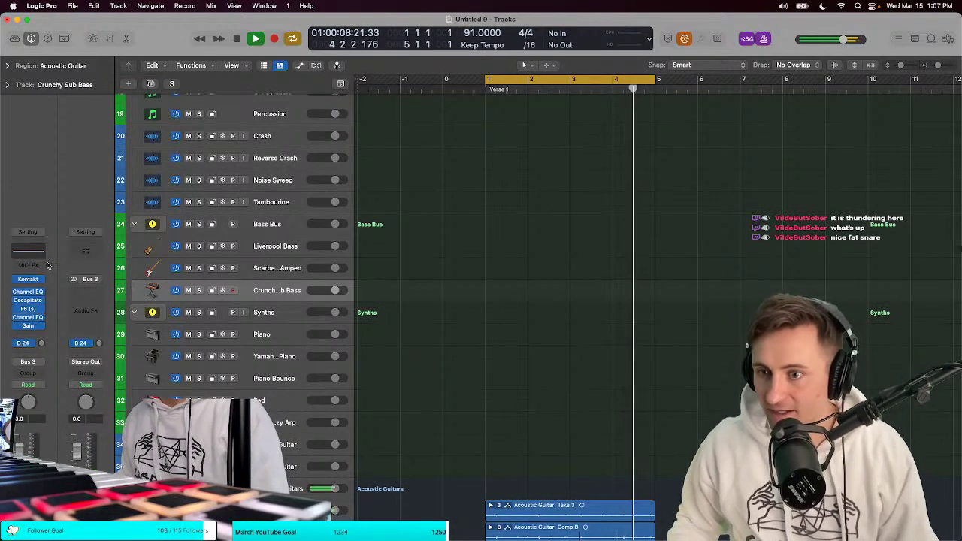
pyautogui.press('super+d')
pyautogui.click(37, 233)
pyautogui.click(37, 234)
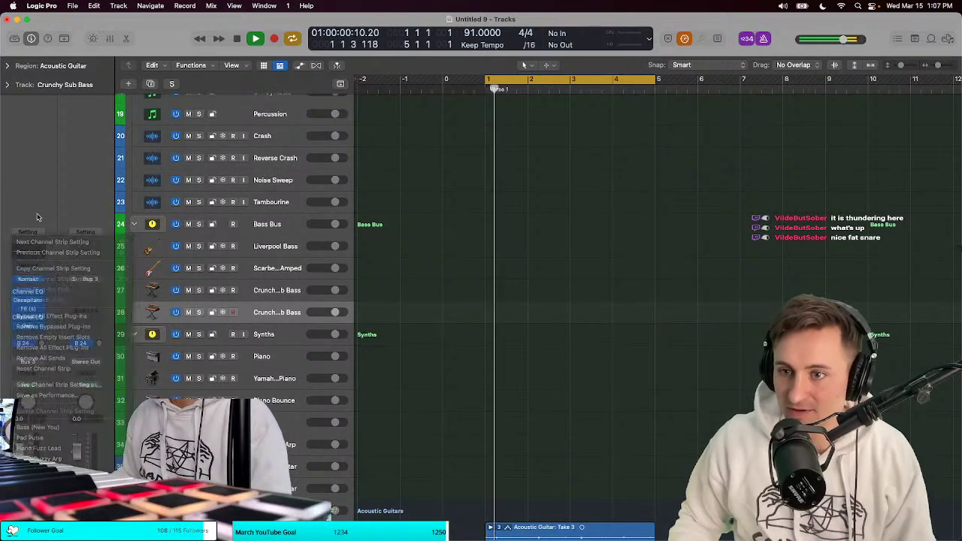
pyautogui.click(36, 234)
pyautogui.click(35, 234)
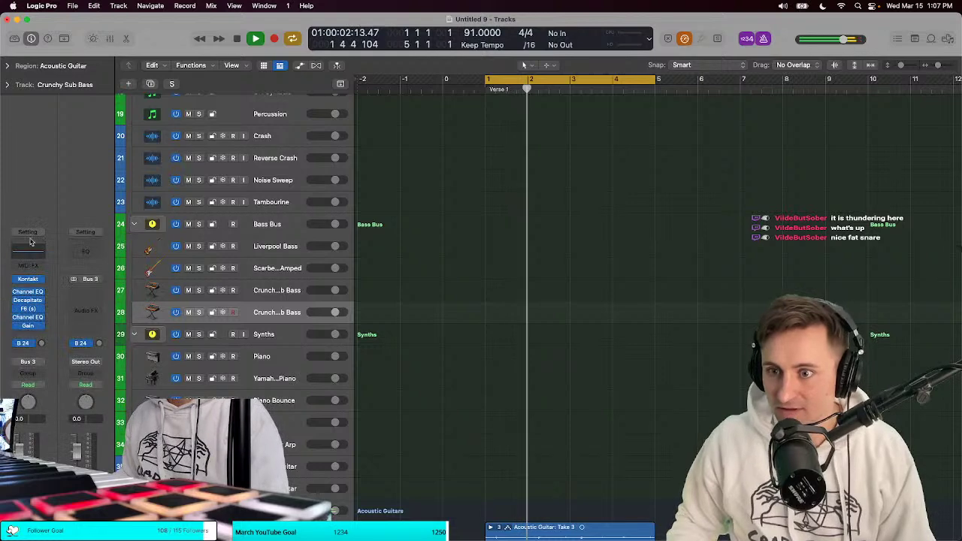
pyautogui.click(17, 310)
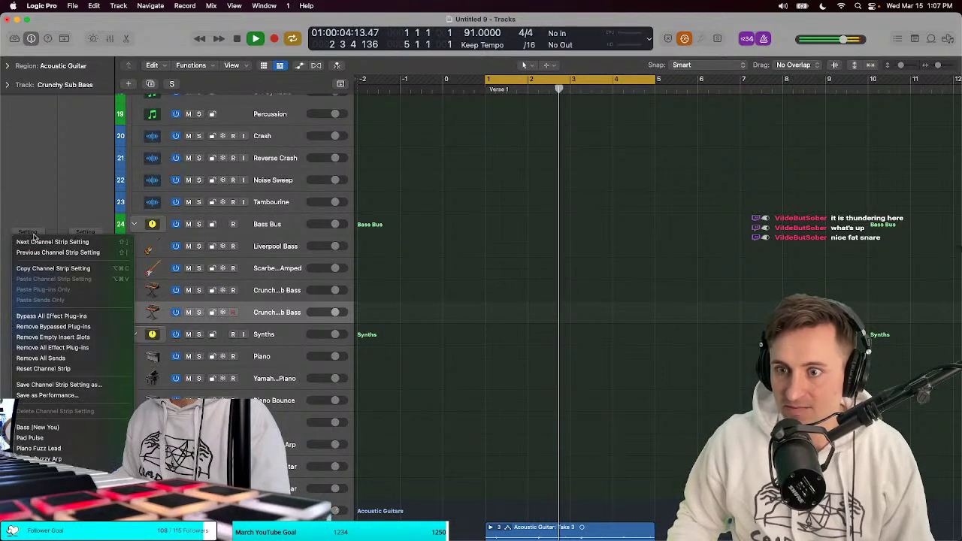
pyautogui.click(23, 339)
# Step: Replace Kontakt on the duplicated bass track with Massive X and place its window over the arrangement
pyautogui.click(42, 281)
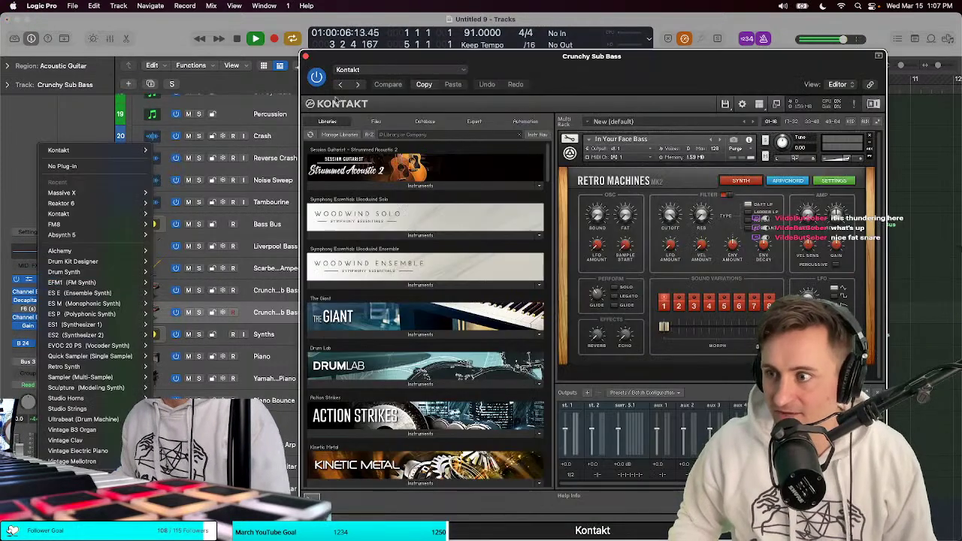
pyautogui.click(305, 56)
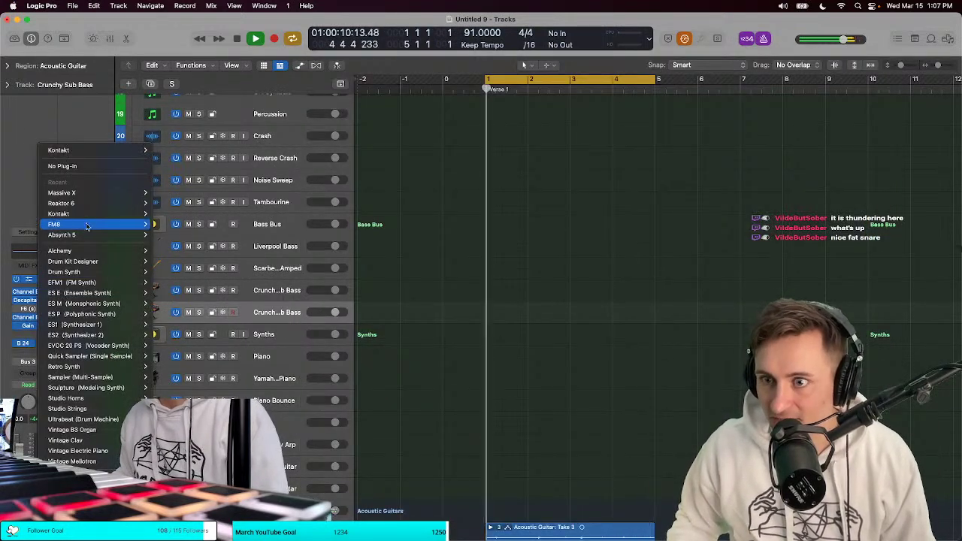
pyautogui.moveTo(88, 203)
pyautogui.press('Escape')
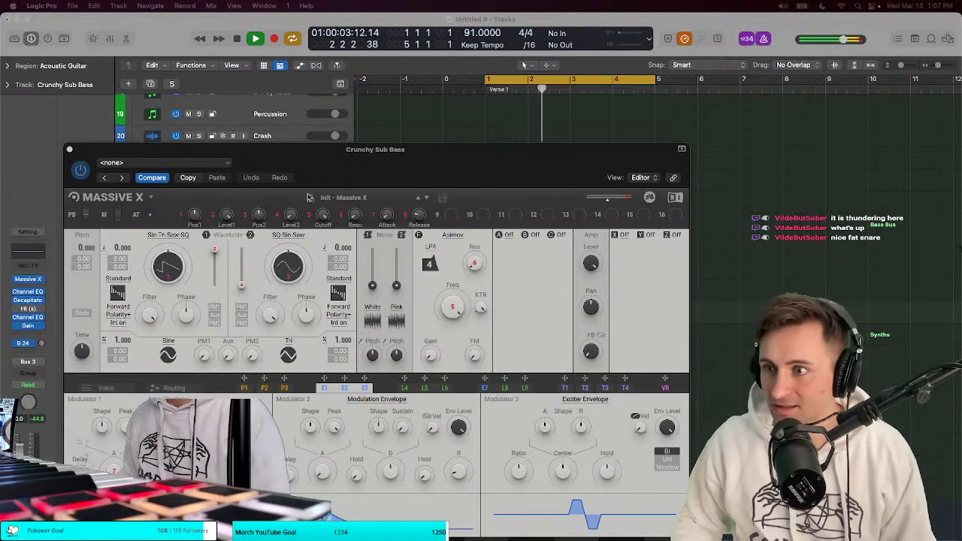
pyautogui.moveTo(331, 150); pyautogui.dragTo(436, 128)
pyautogui.click(485, 88)
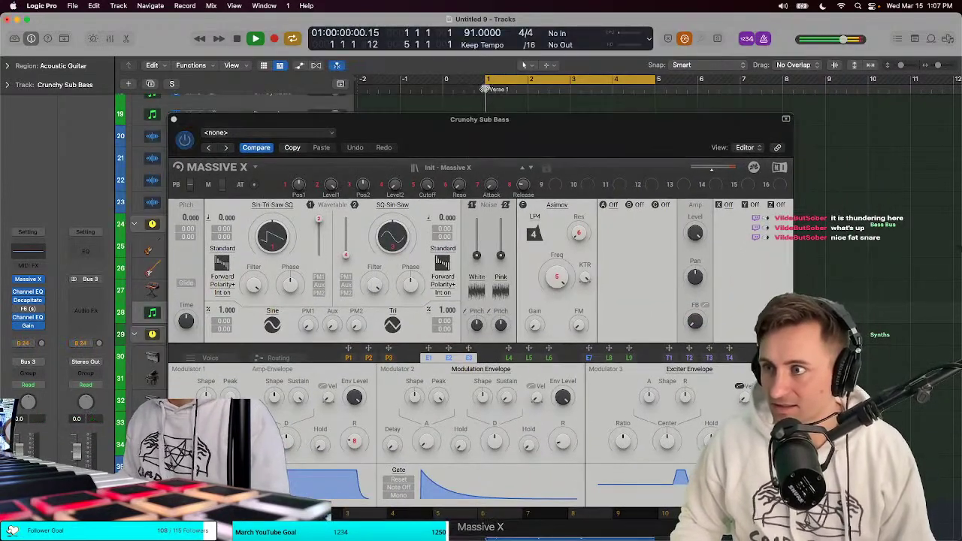
pyautogui.press('t')
pyautogui.press('t')
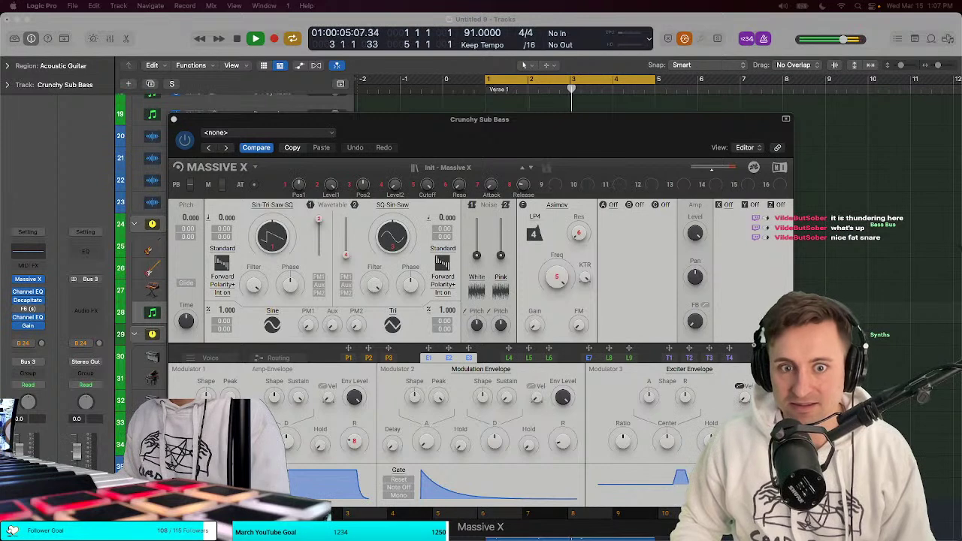
pyautogui.moveTo(410, 132); pyautogui.dragTo(410, 89)
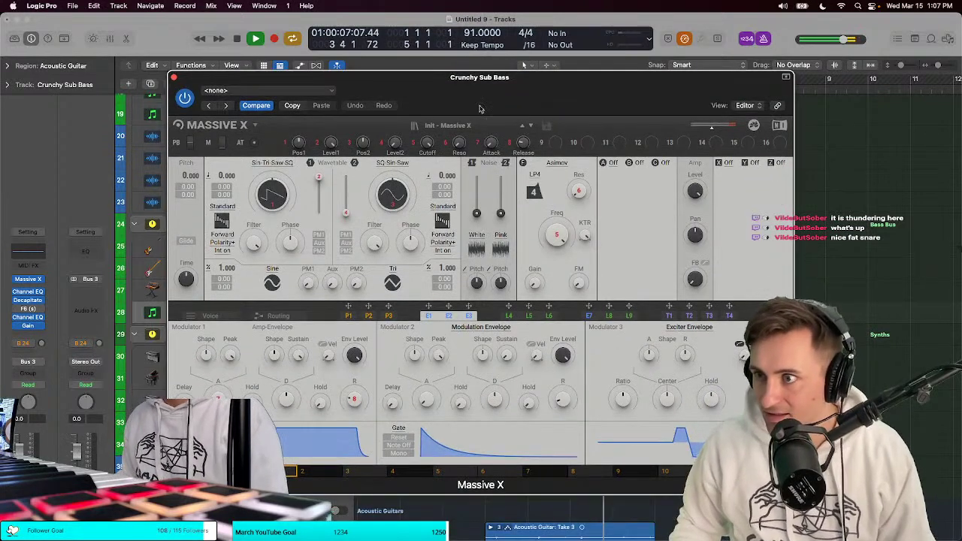
# Step: Browse Massive X's Bass presets and audition Big Cheeks, Corellator, Goon Walk, Lately and Mafia Eight against the loop
pyautogui.click(414, 126)
pyautogui.click(189, 213)
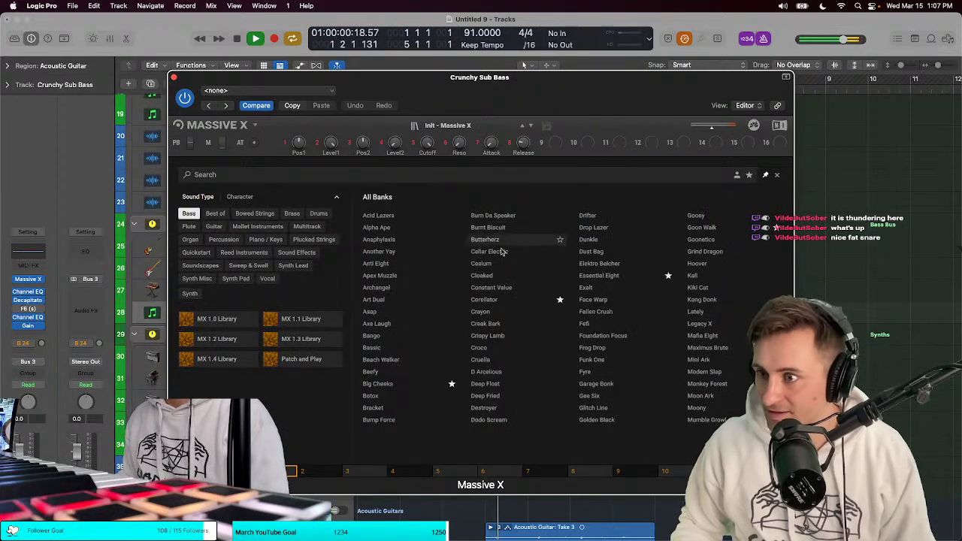
pyautogui.click(392, 385)
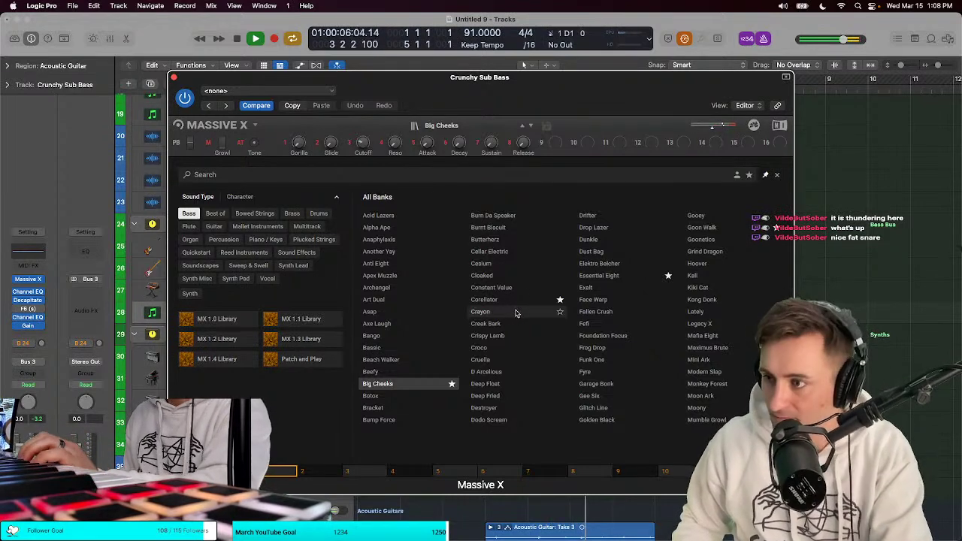
pyautogui.click(494, 301)
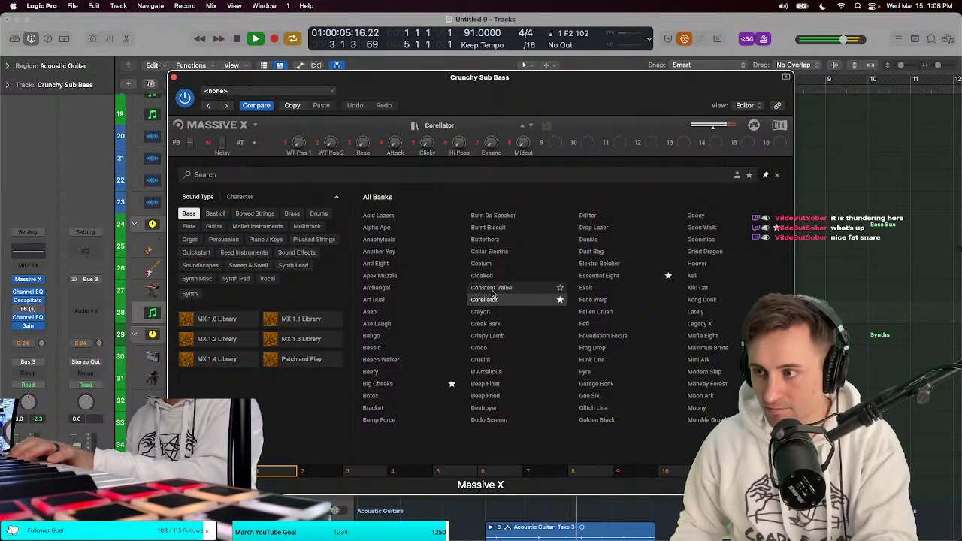
pyautogui.click(592, 277)
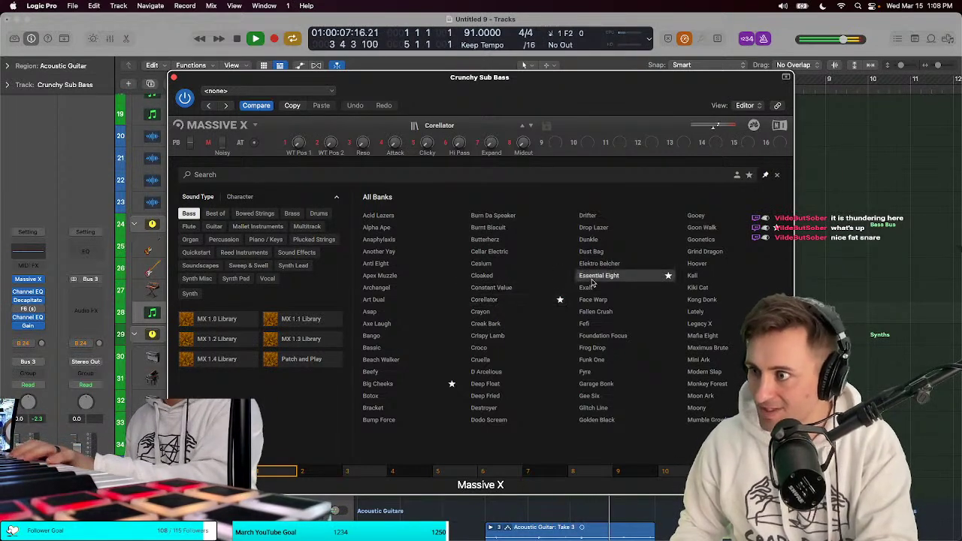
pyautogui.click(694, 229)
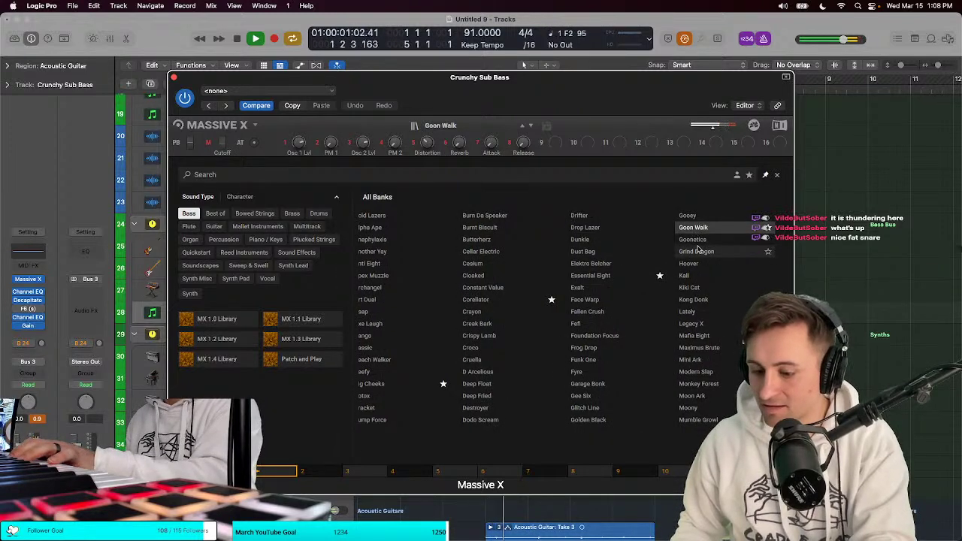
pyautogui.click(687, 311)
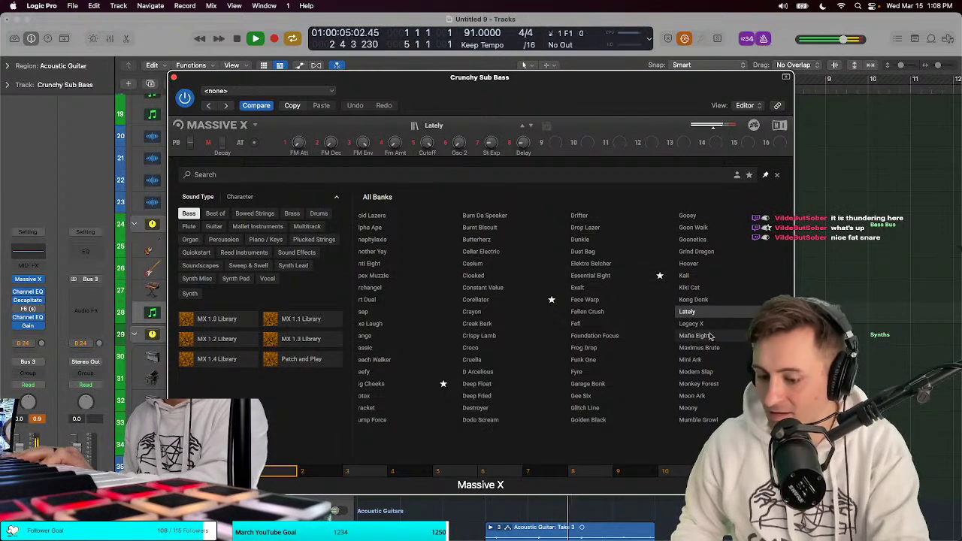
pyautogui.click(709, 336)
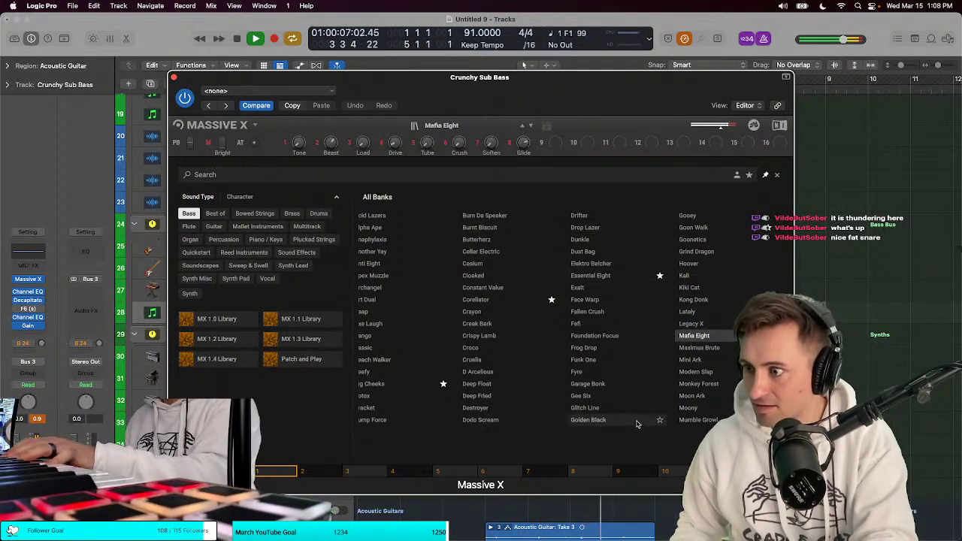
# Step: Audition the Stabbath and Essential Eight bass presets against the loop, and load Corellator as the bass sound
pyautogui.hscroll(2, 648, 303)
pyautogui.hscroll(5, 648, 302)
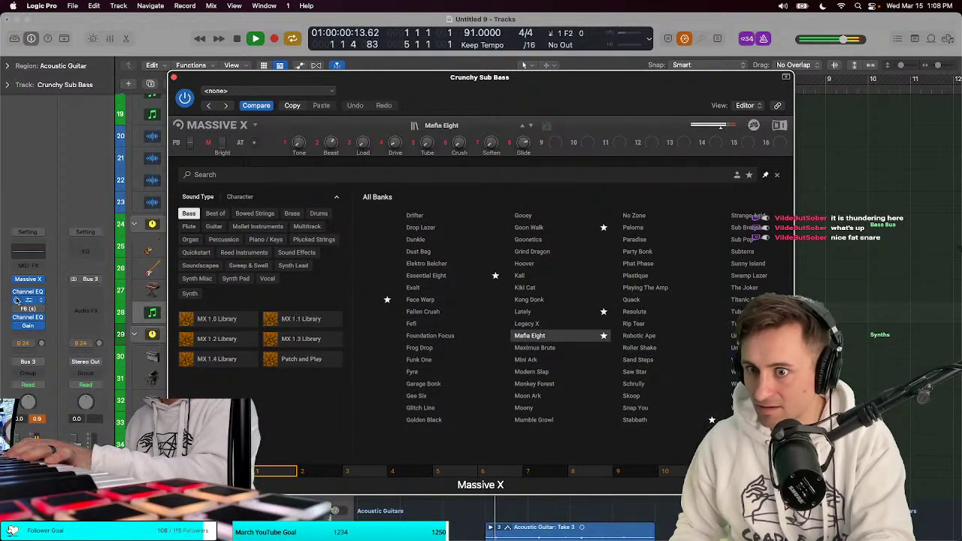
pyautogui.moveTo(43, 327)
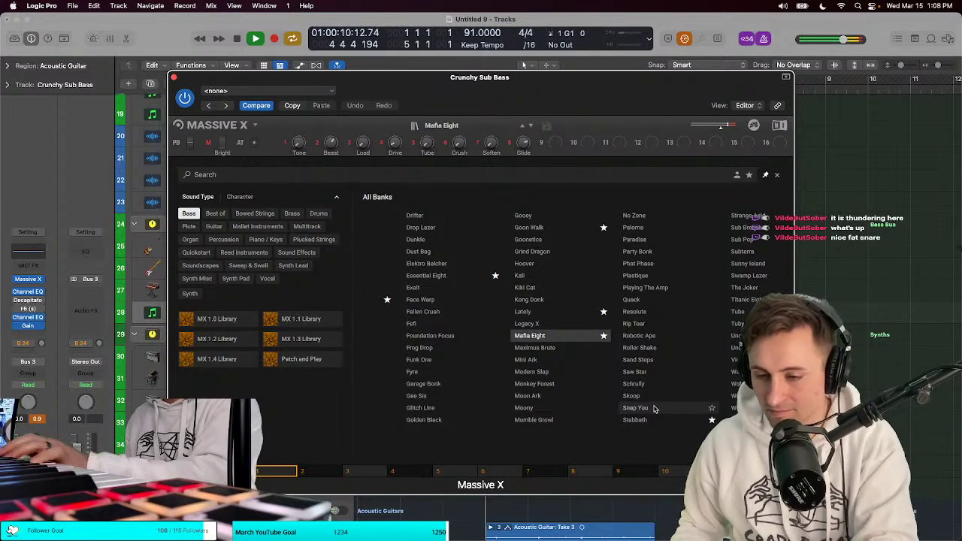
pyautogui.click(635, 419)
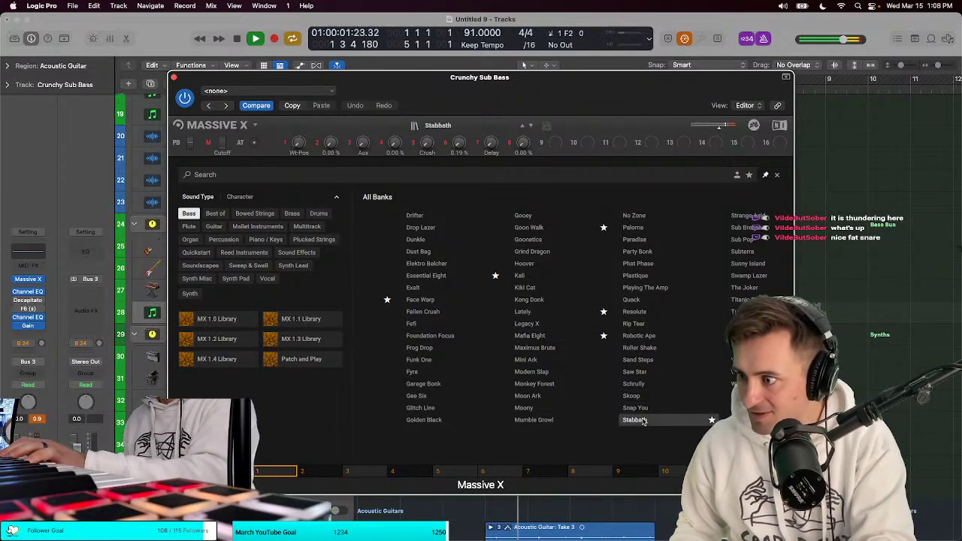
pyautogui.hscroll(2, 613, 344)
pyautogui.click(552, 275)
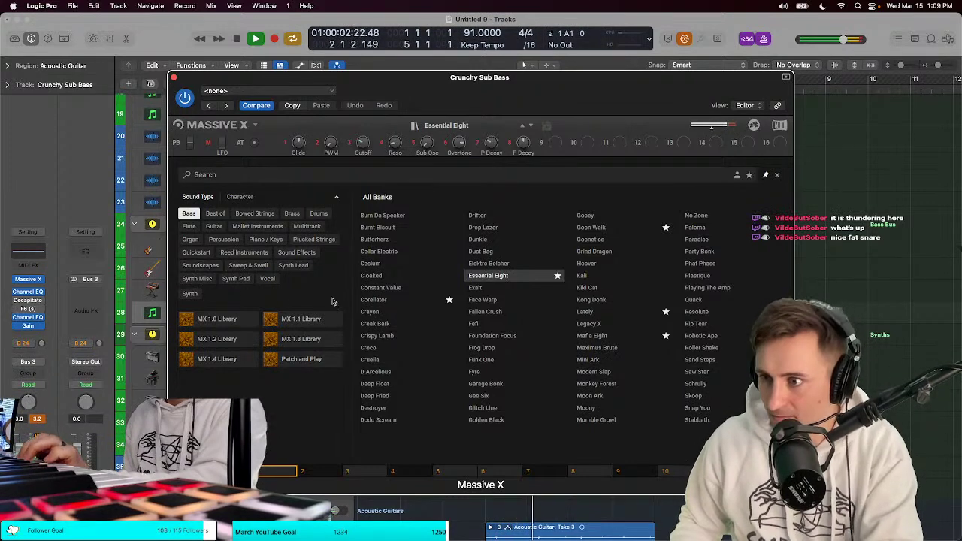
pyautogui.click(412, 300)
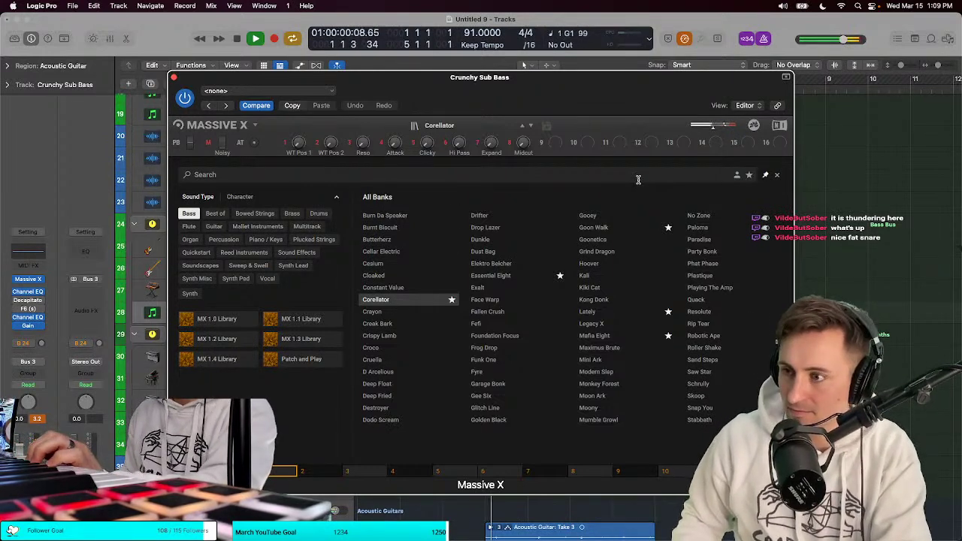
# Step: Stop playback, adjust the Asimov filter frequency of the Corellator patch while testing notes, and close Massive X
pyautogui.moveTo(630, 88); pyautogui.dragTo(618, 143)
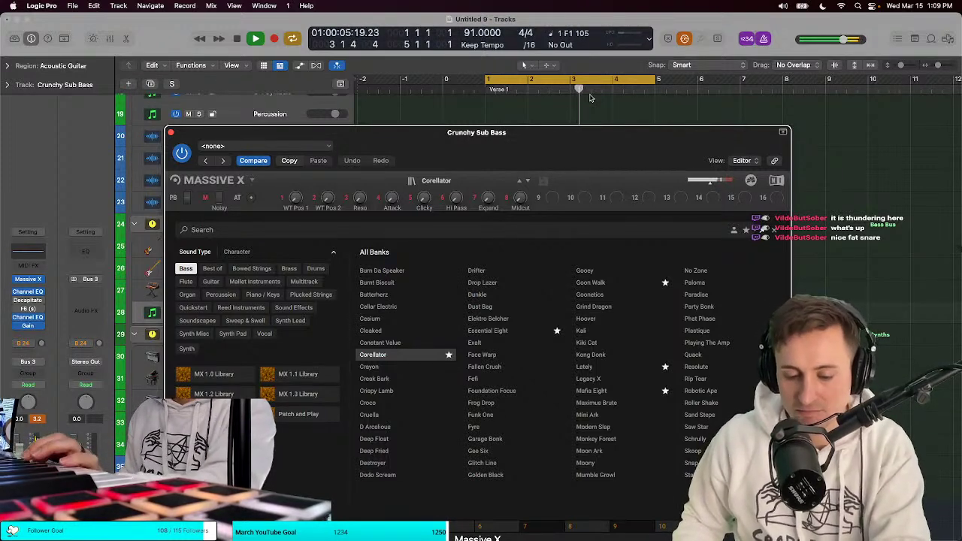
pyautogui.press('space')
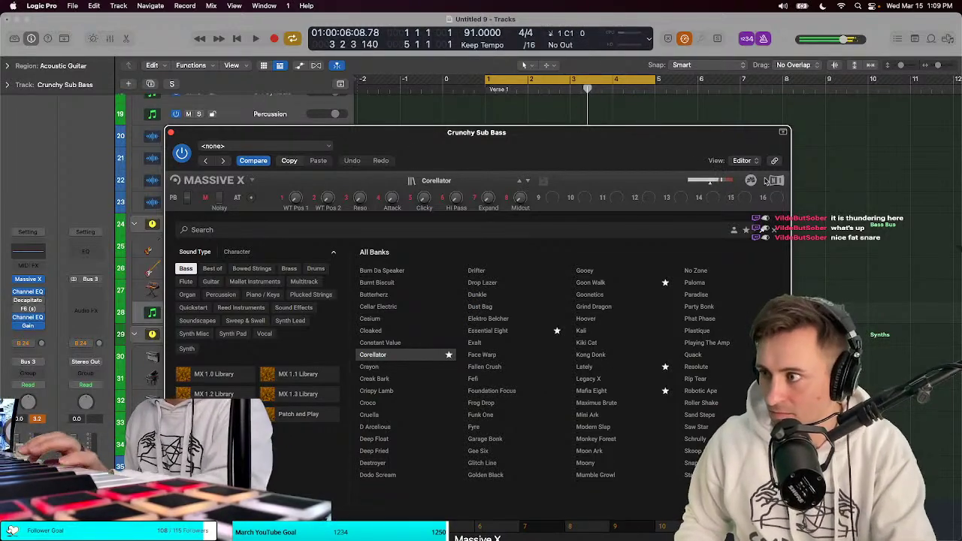
pyautogui.click(778, 231)
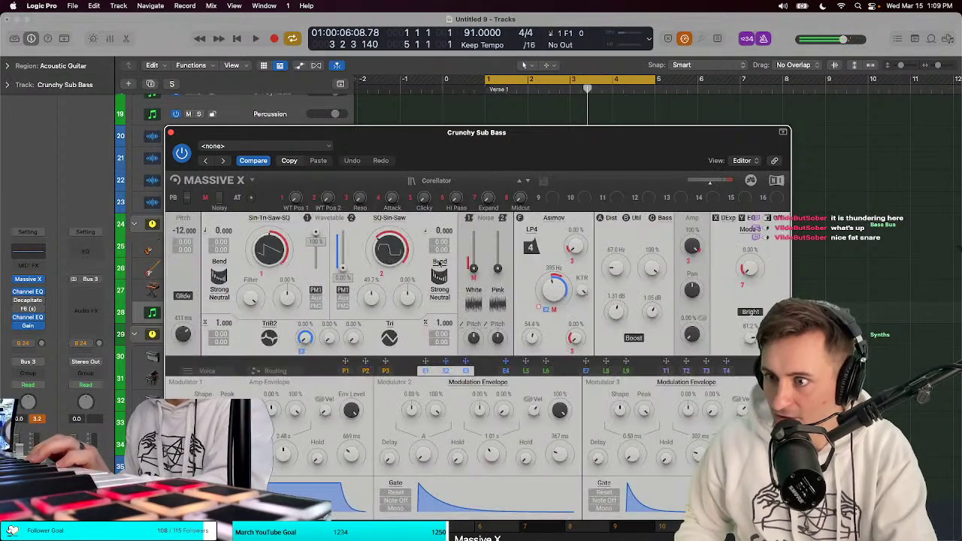
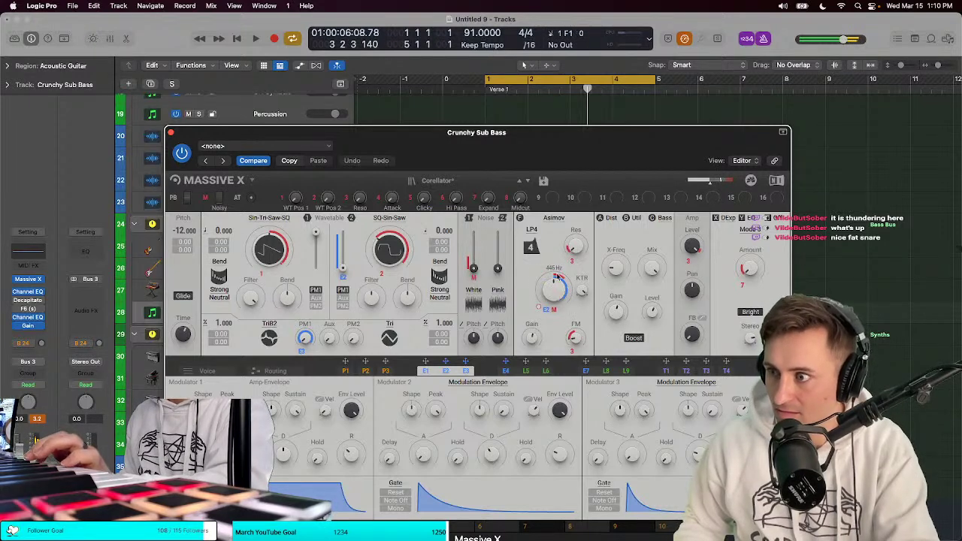
pyautogui.moveTo(555, 279); pyautogui.dragTo(558, 207)
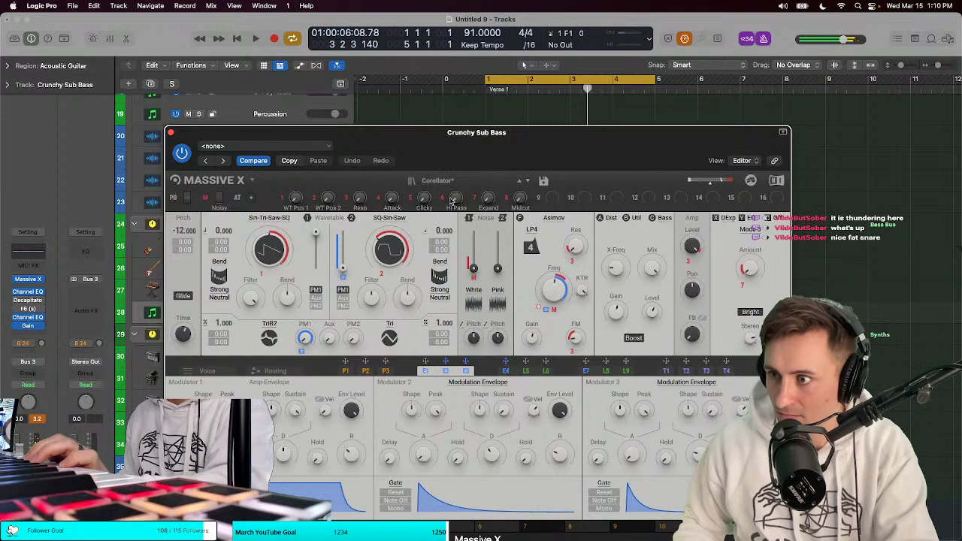
pyautogui.click(171, 133)
# Step: Record a first bass take over the four-bar loop on the duplicated track and delete it
pyautogui.press('r')
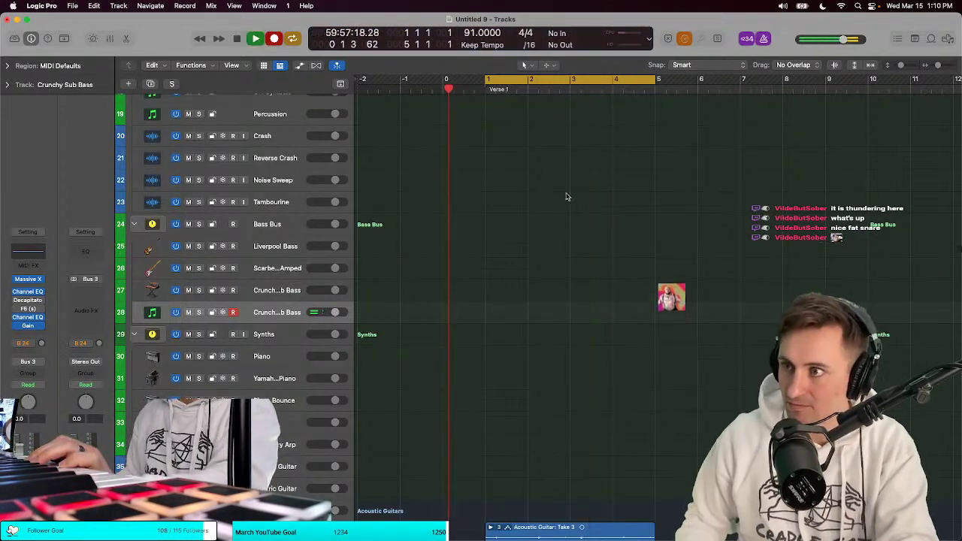
pyautogui.scroll(1, 591, 225)
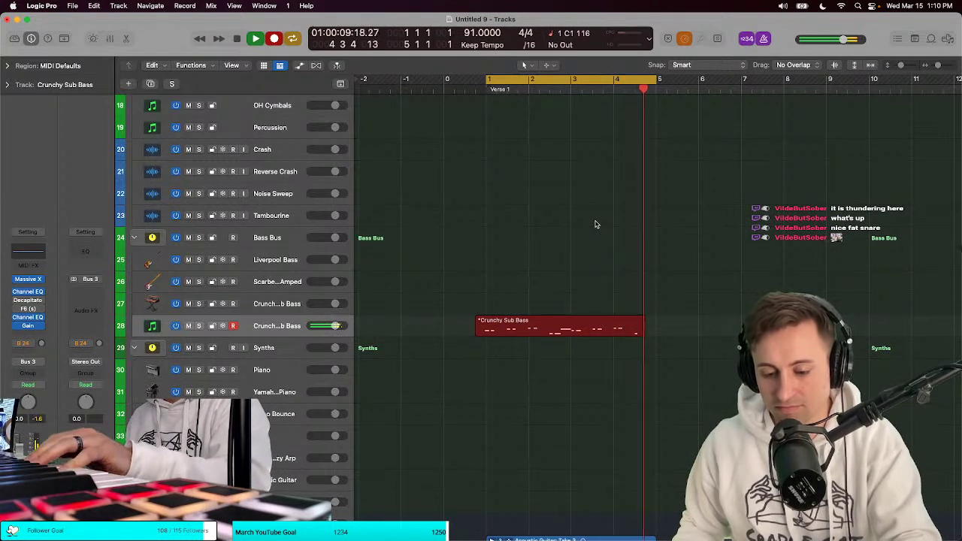
pyautogui.press('space')
pyautogui.press('b')
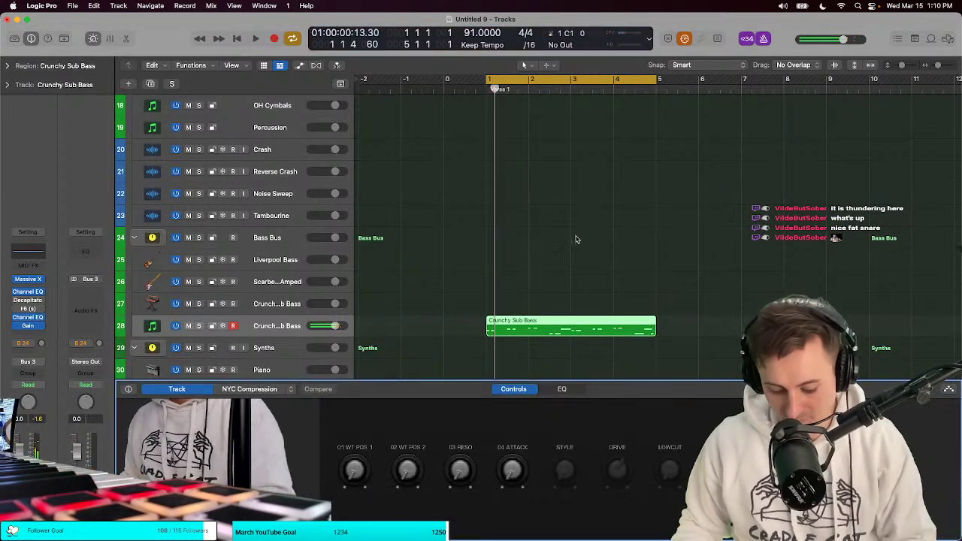
pyautogui.press('Delete')
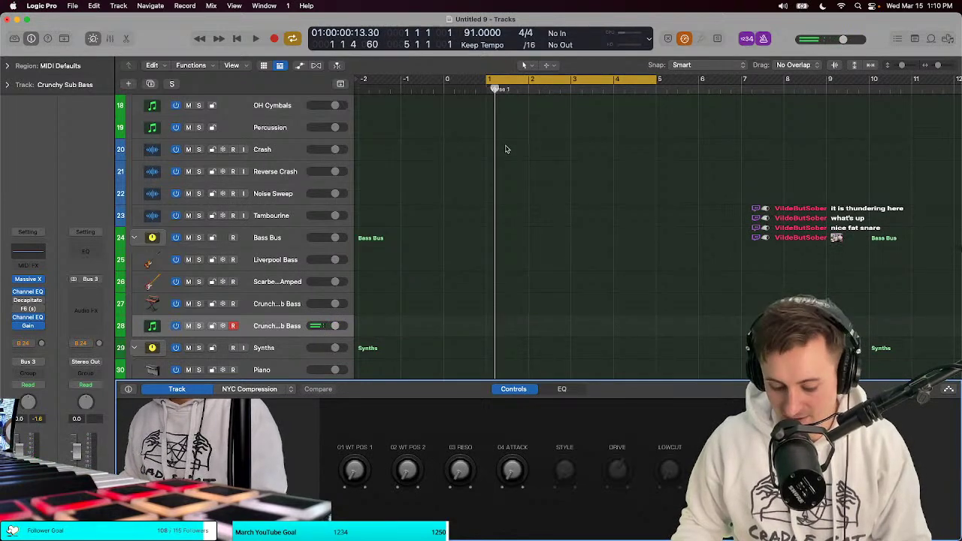
# Step: Record a new four-bar bass part on the duplicated Crunchy Sub Bass track and play it back
pyautogui.press('r')
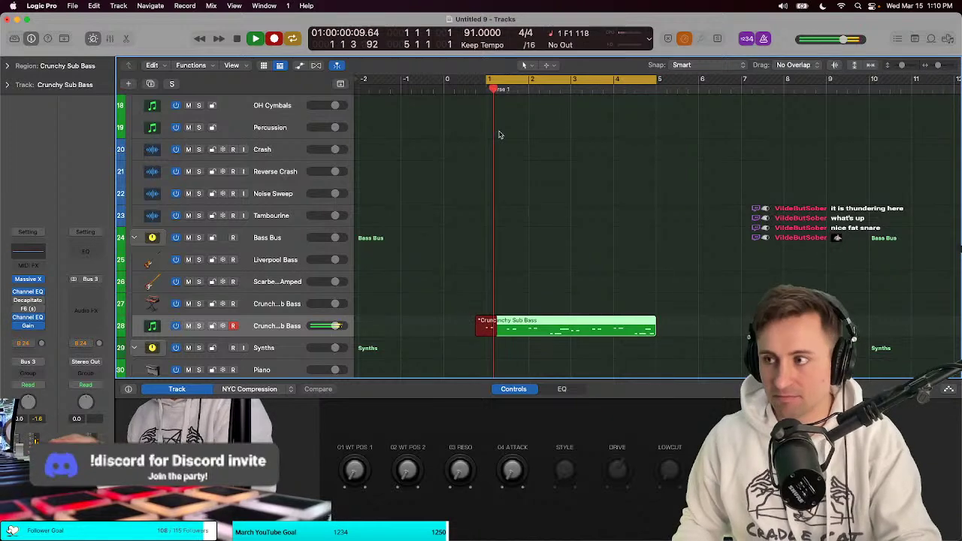
pyautogui.press('space')
pyautogui.press('space')
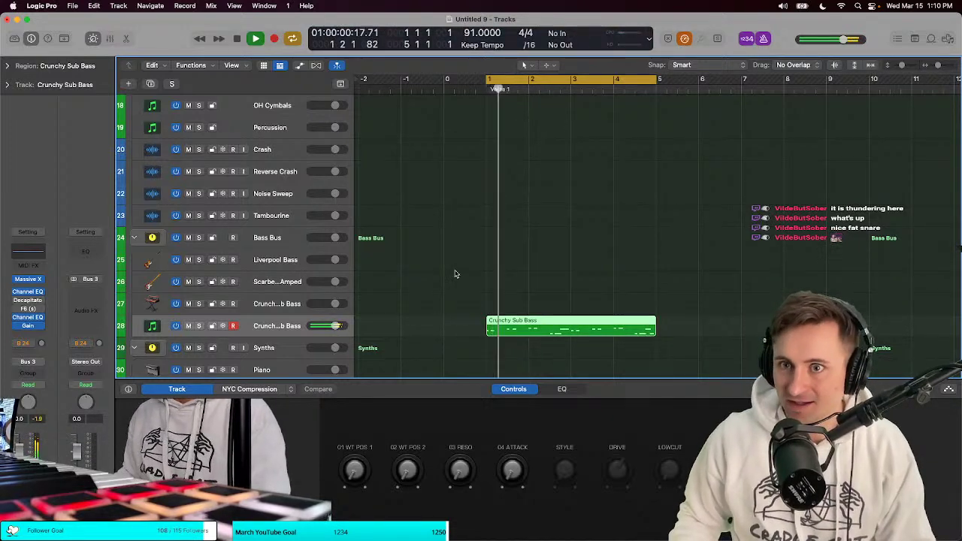
# Step: Audition the Crunchy Sub Bass notes in the Piano Roll and adjust the length of the short note at the start of bar 3
pyautogui.press('p')
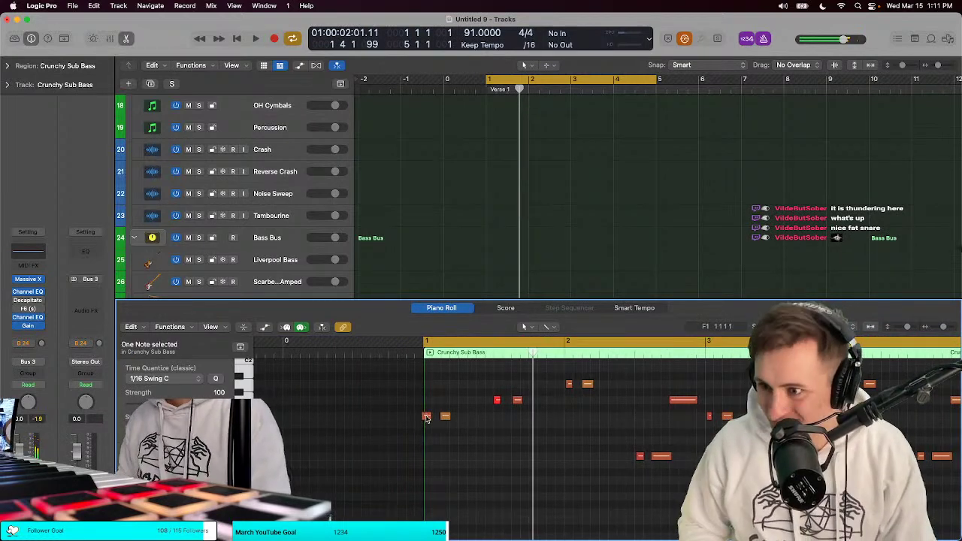
pyautogui.click(442, 416)
pyautogui.press('space')
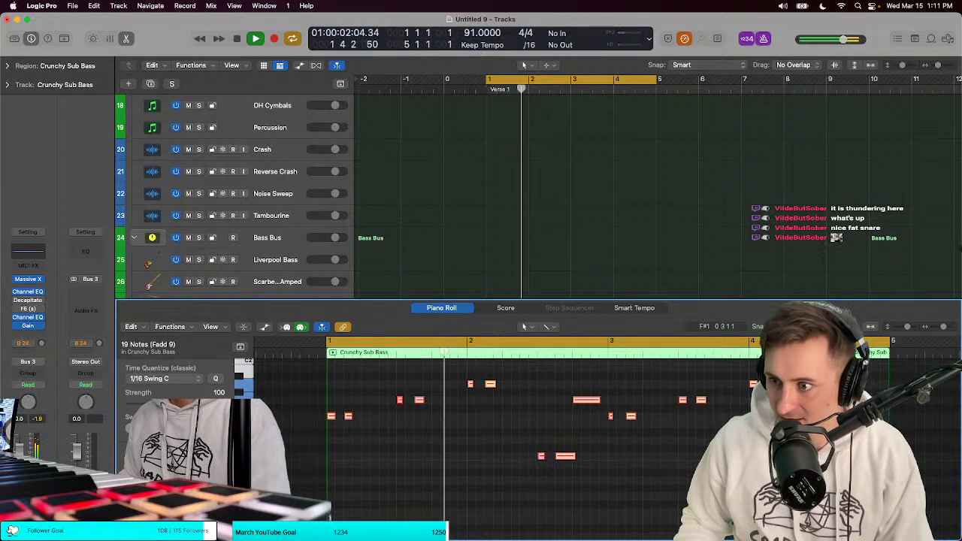
pyautogui.press('super+a')
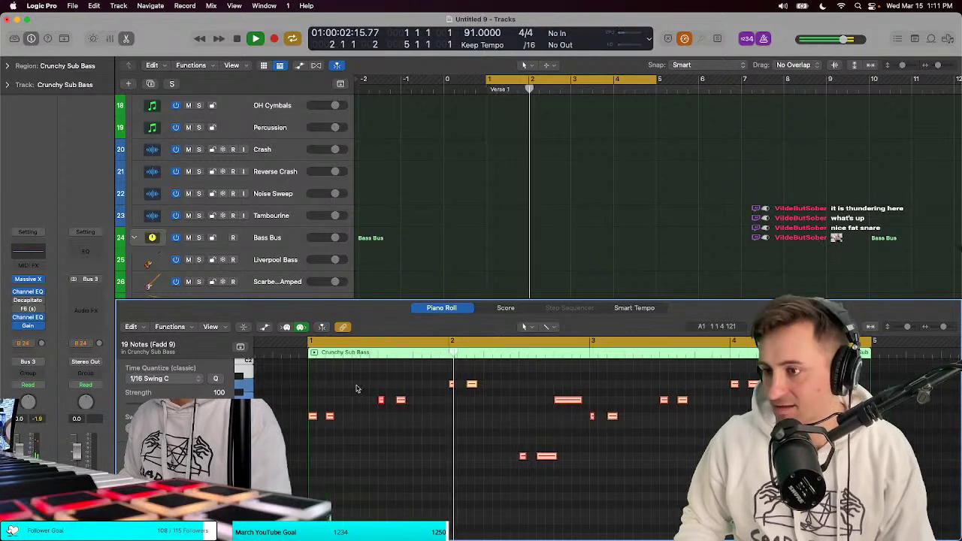
pyautogui.click(374, 437)
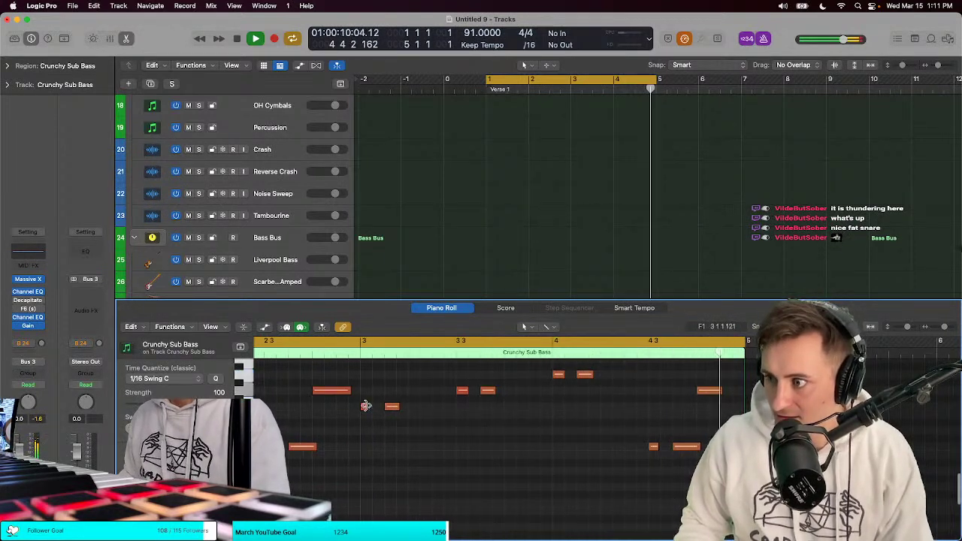
pyautogui.click(366, 406)
pyautogui.moveTo(365, 406); pyautogui.dragTo(366, 406)
pyautogui.press('e')
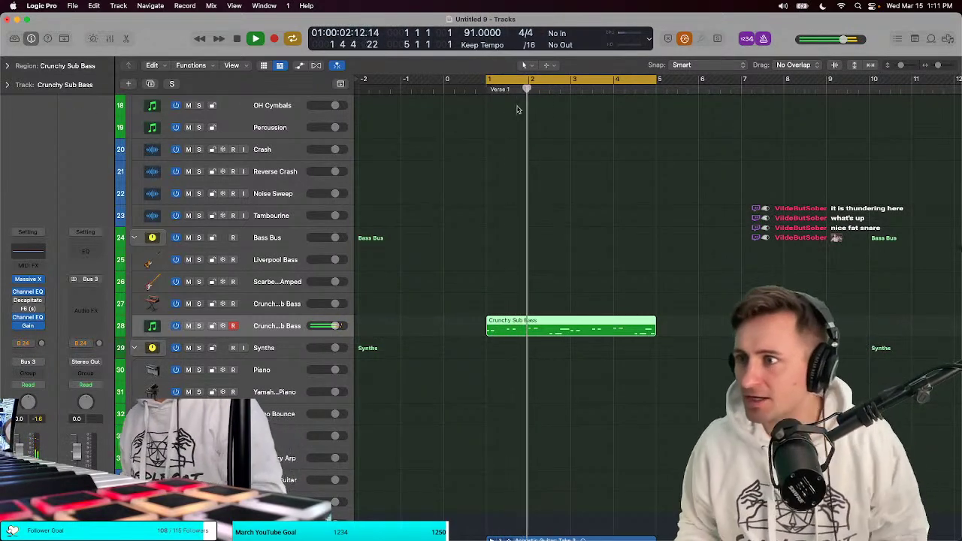
# Step: Move the spare 707 And 727 Kit region from bar 5 to bar 21, beyond the start of Chorus 1
pyautogui.scroll(-5, 407, 162)
pyautogui.press('super+Up')
pyautogui.press('super+Left')
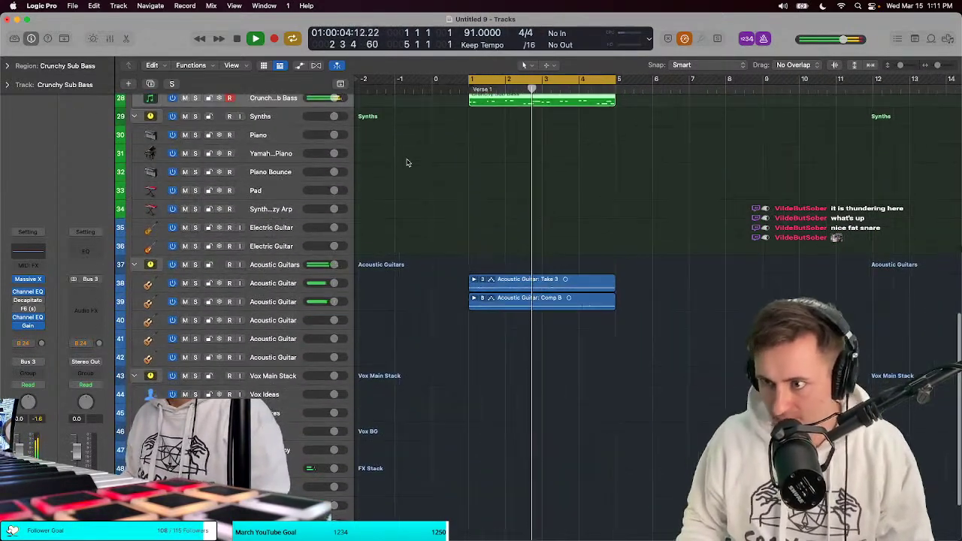
pyautogui.scroll(5, 430, 157)
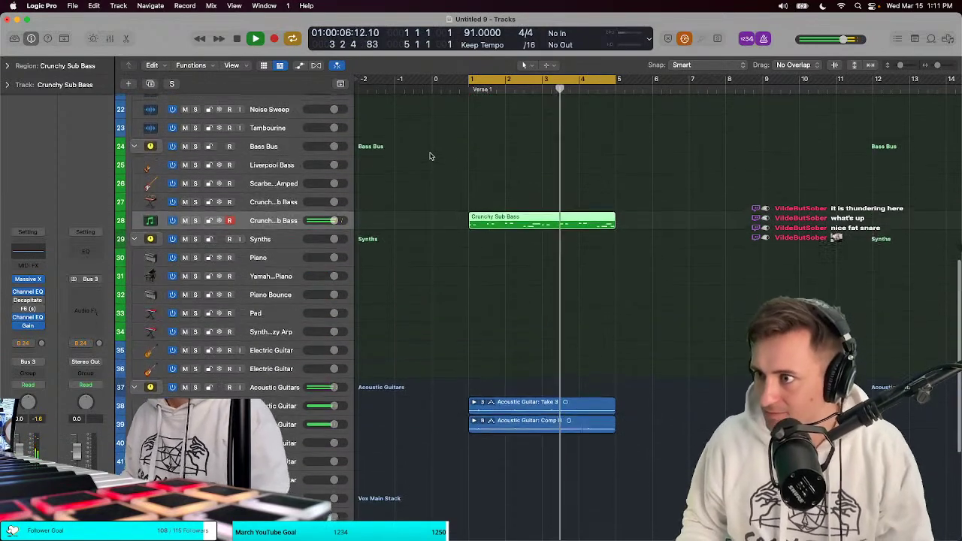
pyautogui.press('super+Up')
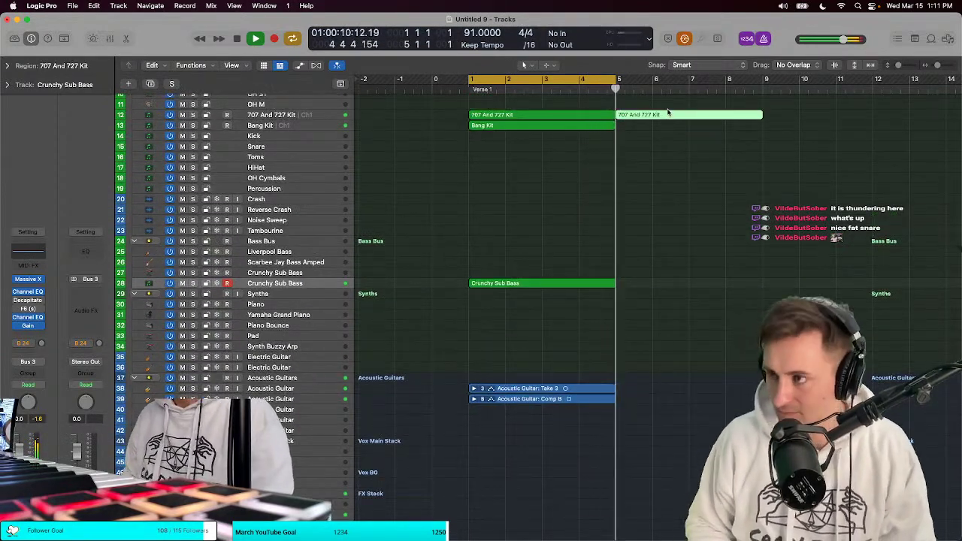
pyautogui.moveTo(667, 114)
pyautogui.mouseDown()
pyautogui.moveTo(850, 114)
pyautogui.moveTo(569, 125)
pyautogui.moveTo(677, 114)
pyautogui.moveTo(665, 117)
pyautogui.mouseUp()
pyautogui.press('super+Left')
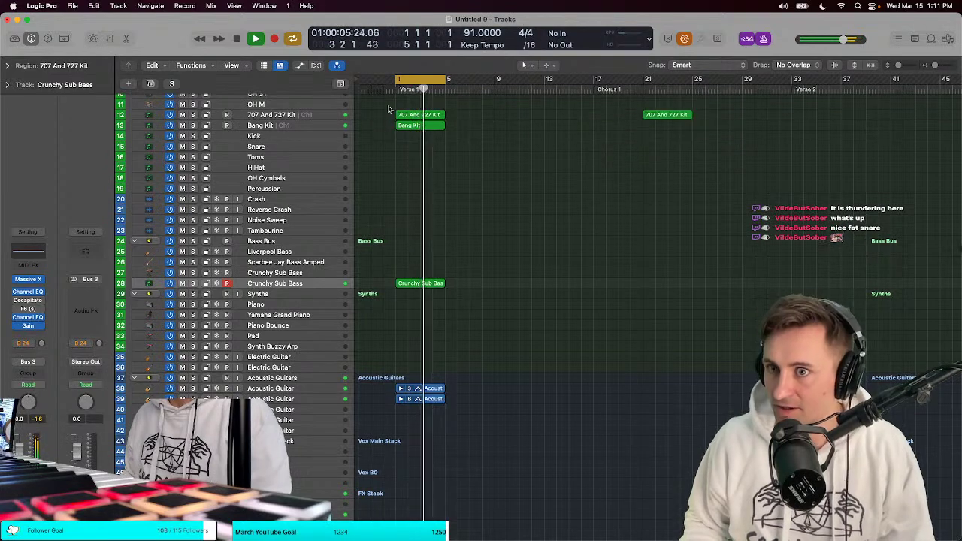
# Step: Repeat the five drum, bass and acoustic guitar regions of bars 1–4 four times, up to bar 21, and play from bar 1 without cycling
pyautogui.moveTo(388, 110); pyautogui.dragTo(511, 418)
pyautogui.press('super+r')
pyautogui.press('super+r')
pyautogui.press('super+r')
pyautogui.press('super+r')
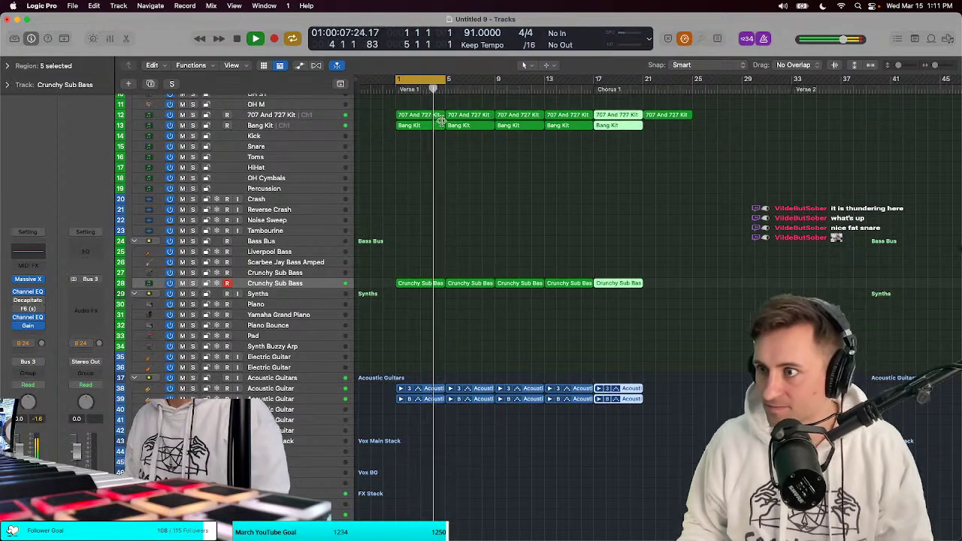
pyautogui.scroll(5, 442, 121)
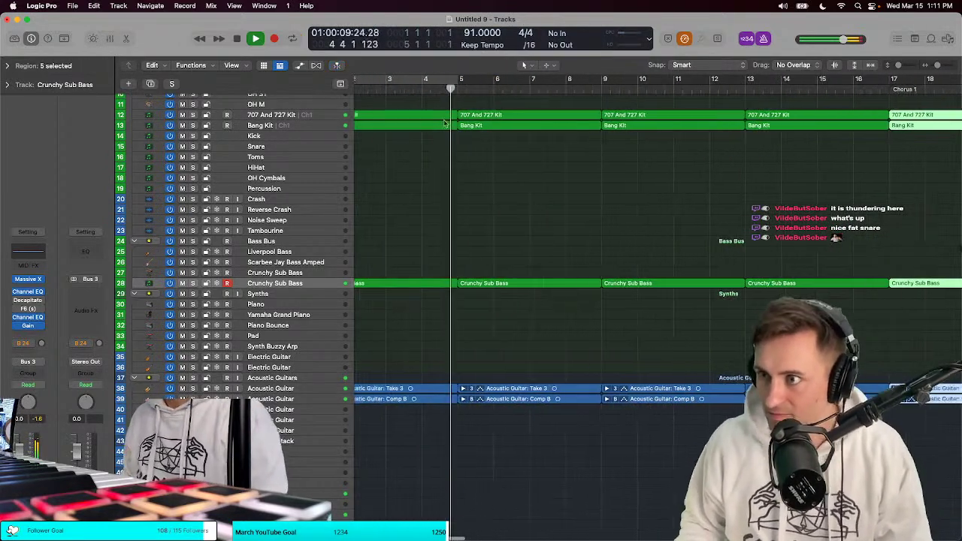
pyautogui.scroll(-5, 454, 173)
pyautogui.press('Return')
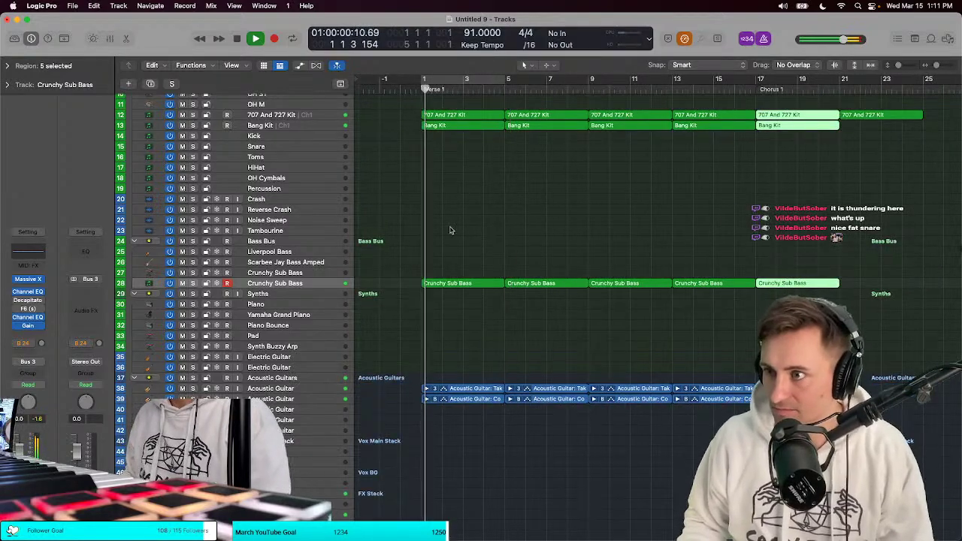
# Step: Delete the first Bang Kit and Crunchy Sub Bass regions from bars 1–4 of Verse 1 while listening from the start
pyautogui.scroll(-1, 451, 225)
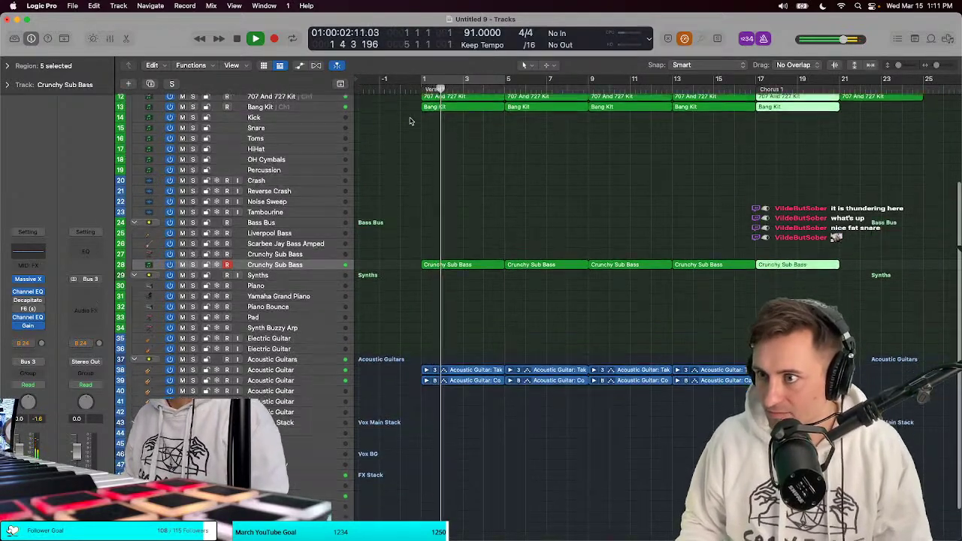
pyautogui.scroll(5, 410, 121)
pyautogui.scroll(-5, 411, 121)
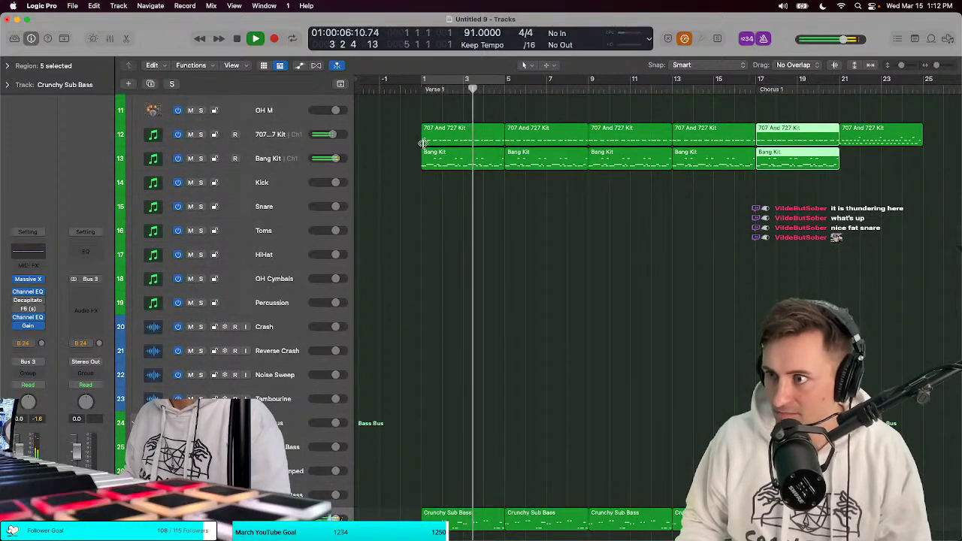
pyautogui.click(431, 163)
pyautogui.press('Delete')
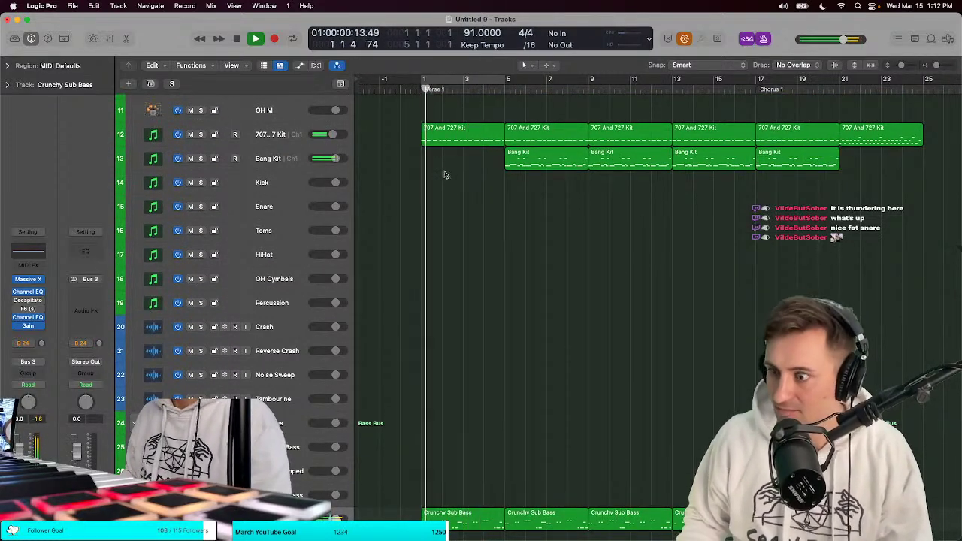
pyautogui.scroll(-3, 447, 195)
pyautogui.scroll(-5, 451, 233)
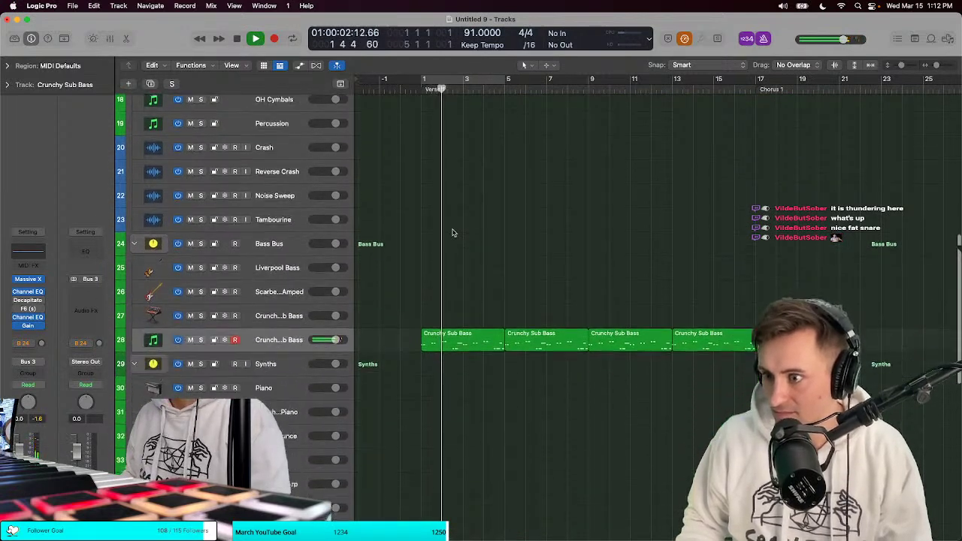
pyautogui.press('Delete')
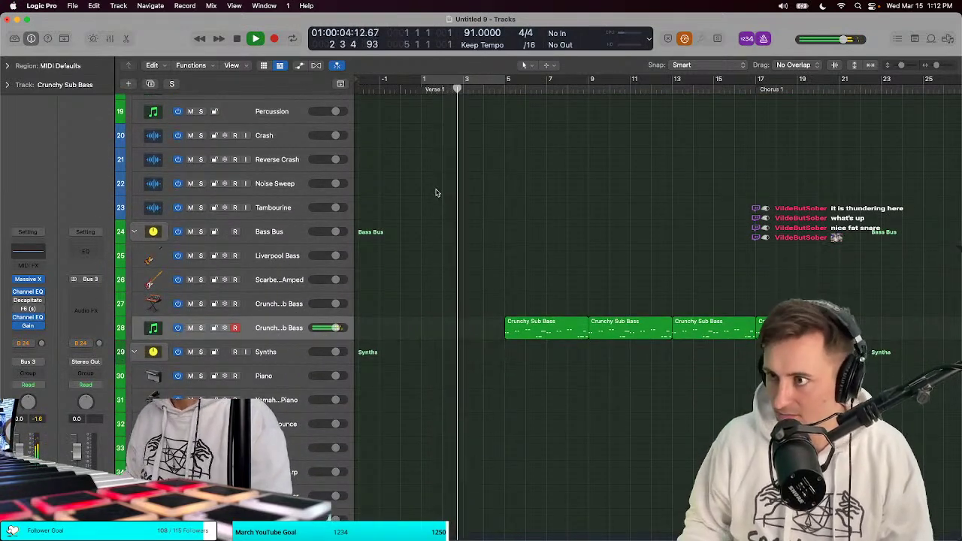
# Step: Audition the first 707 And 727 Kit region in the Piano Roll and adjust the velocity of a note in its first bar
pyautogui.scroll(8, 437, 113)
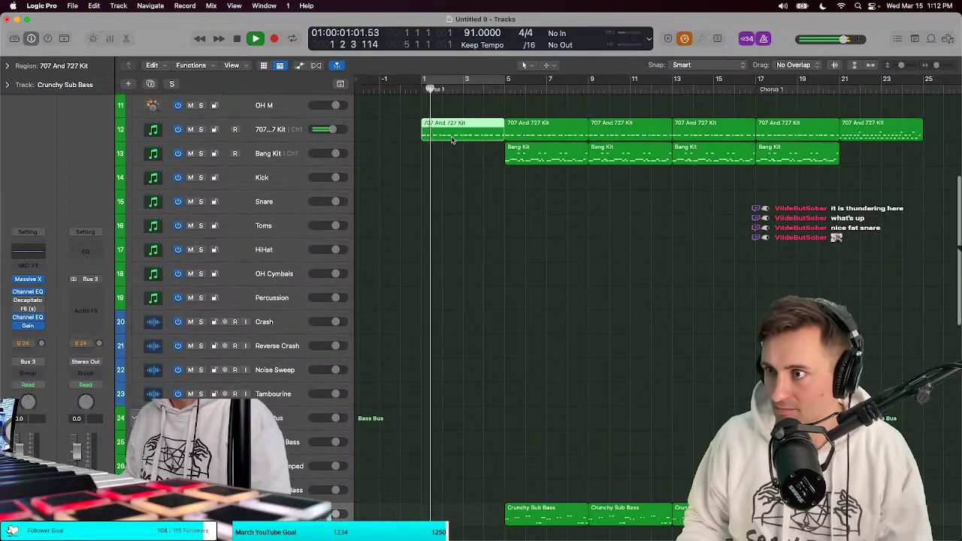
pyautogui.press('p')
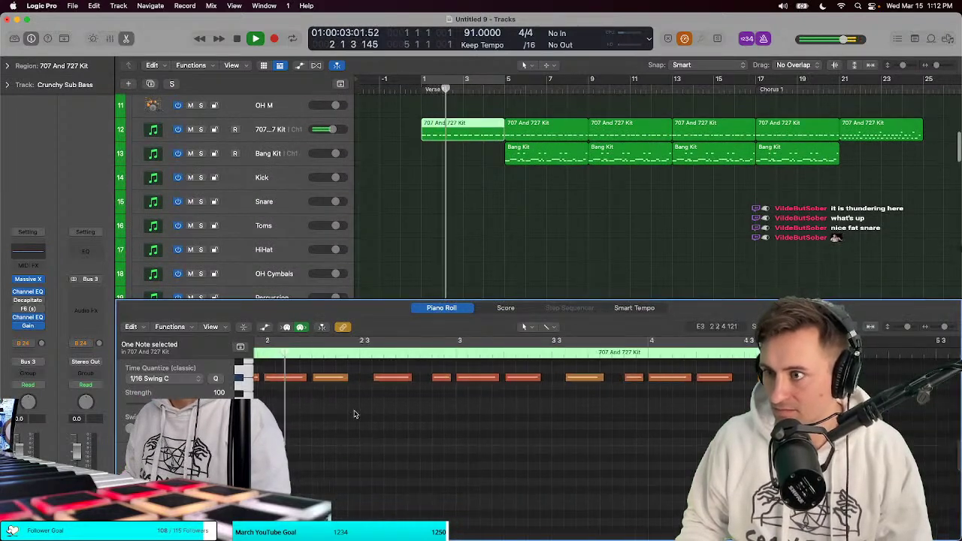
pyautogui.press('Return')
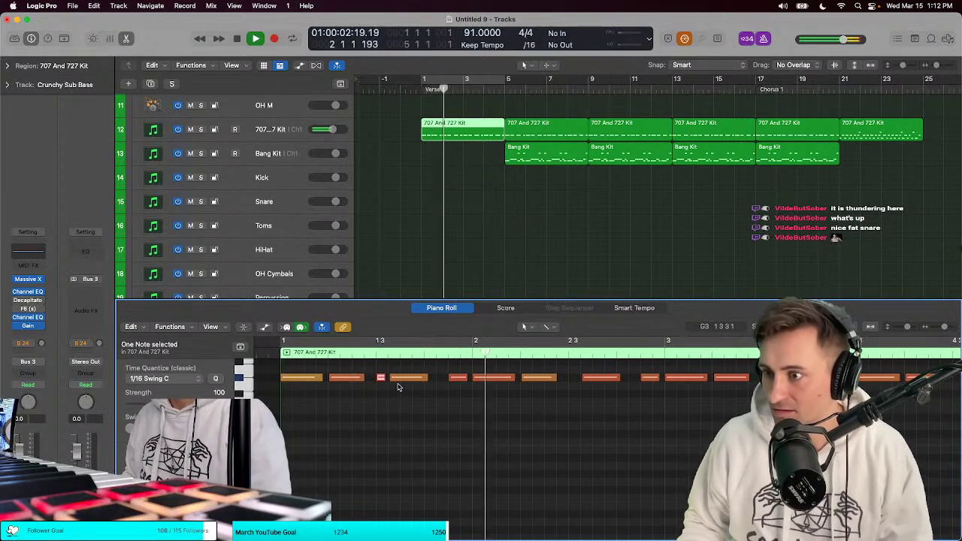
pyautogui.scroll(3, 401, 389)
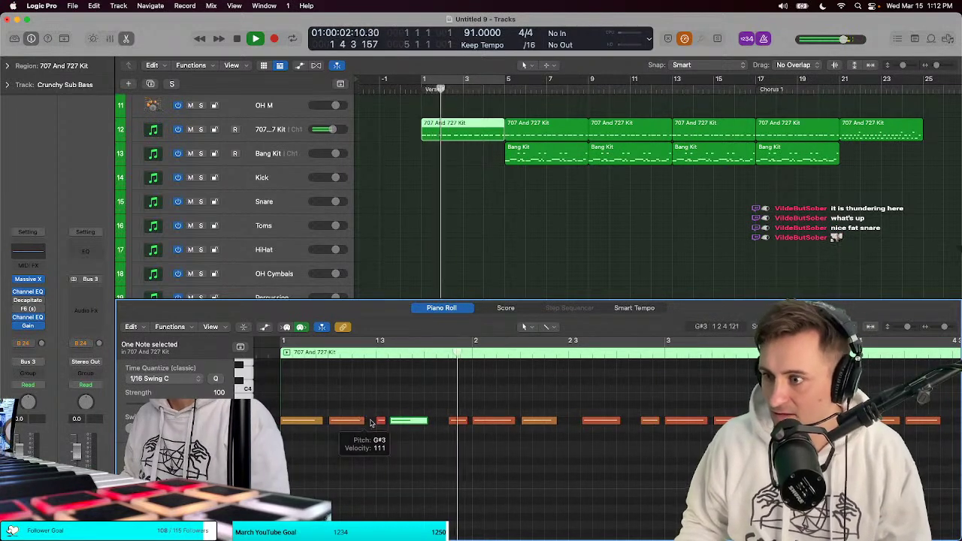
pyautogui.hscroll(2, 398, 412)
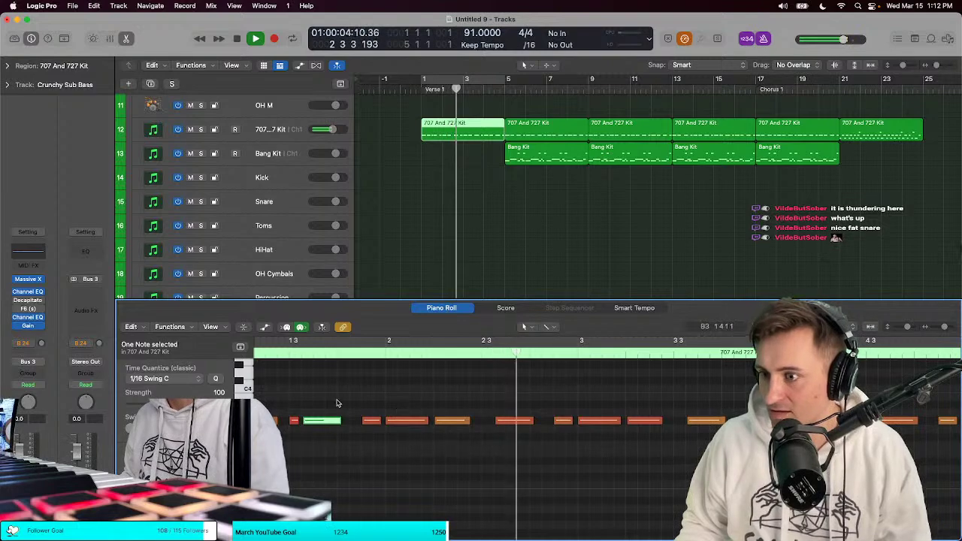
pyautogui.hscroll(-5, 336, 403)
pyautogui.press('Return')
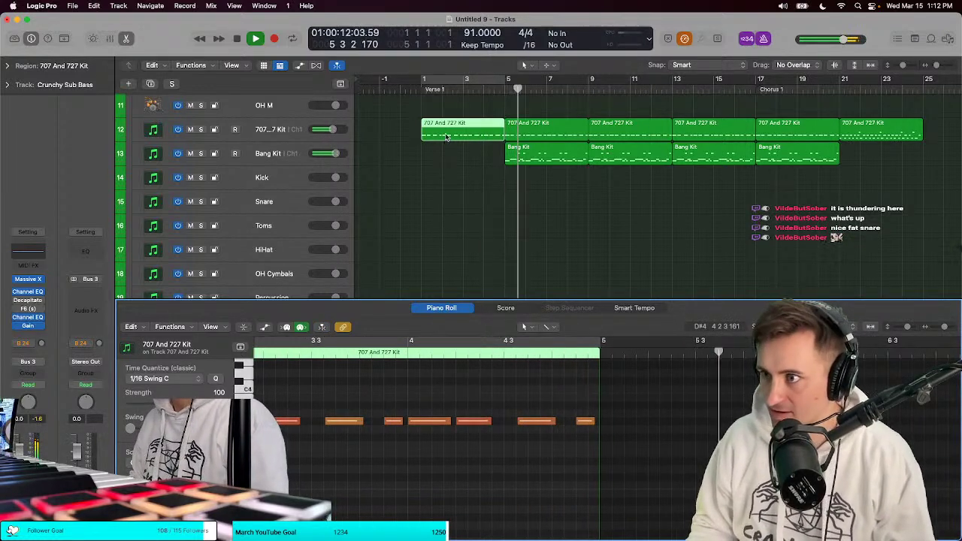
# Step: Delete the first 707 And 727 Kit region and copy the Bang Kit region from bar 5 to bar 1
pyautogui.click(454, 114)
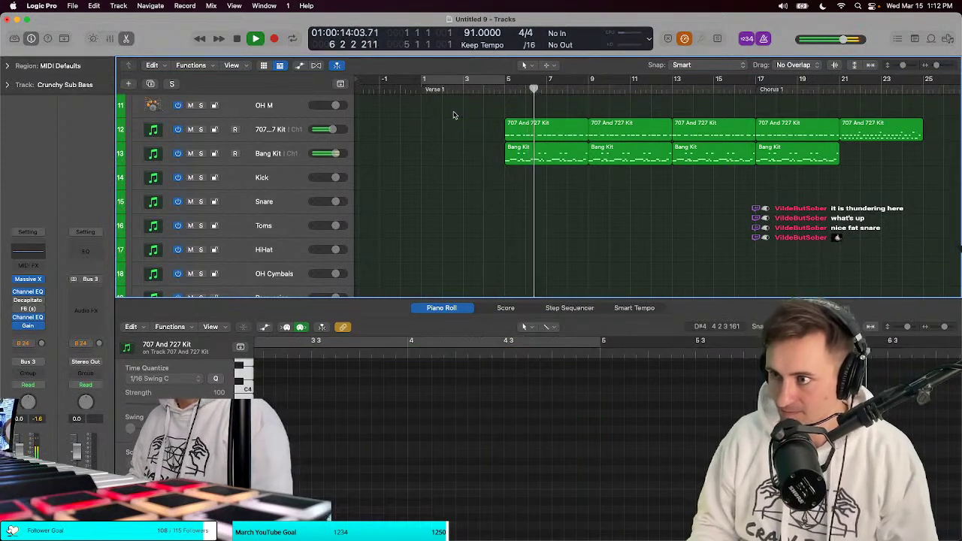
pyautogui.press('Return')
pyautogui.scroll(-8, 466, 124)
pyautogui.press('p')
pyautogui.scroll(10, 470, 125)
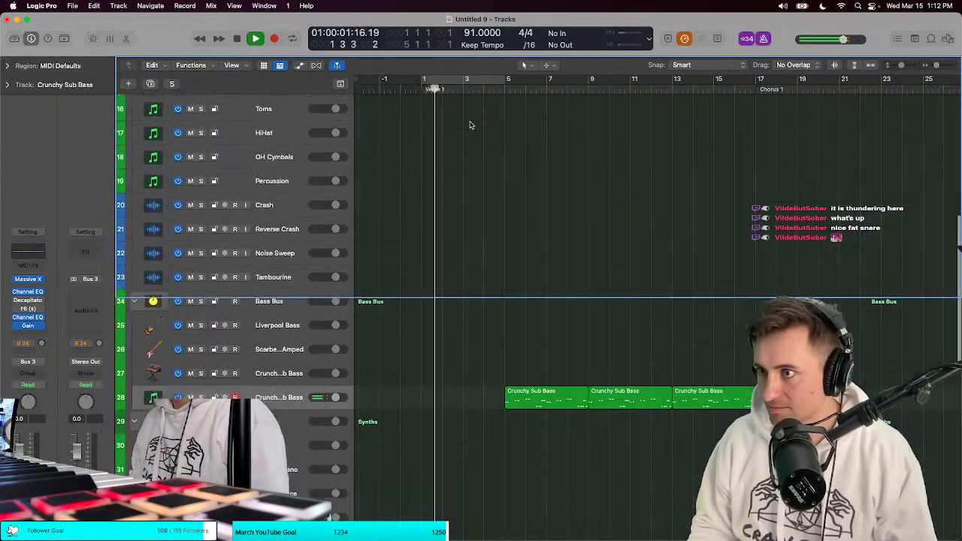
pyautogui.scroll(-3, 474, 128)
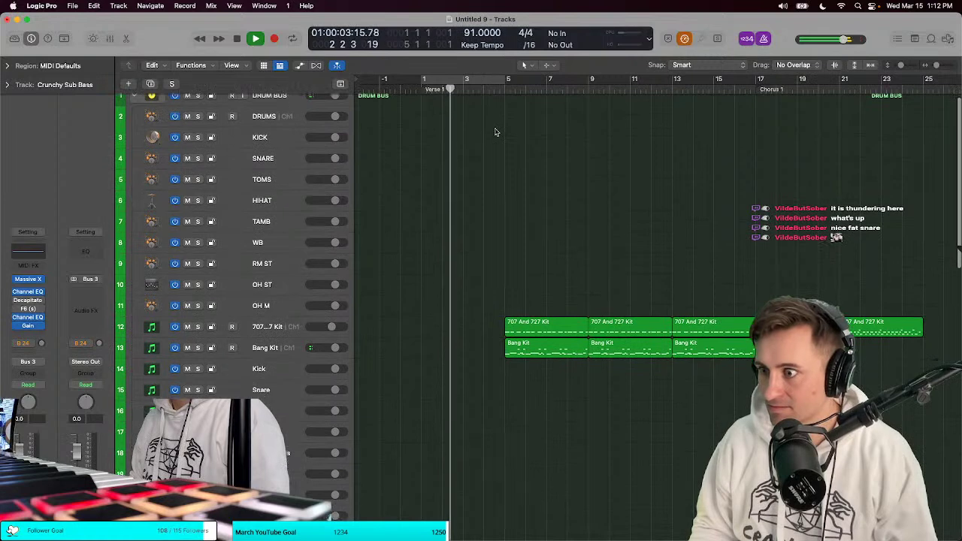
pyautogui.moveTo(539, 252); pyautogui.dragTo(456, 250)
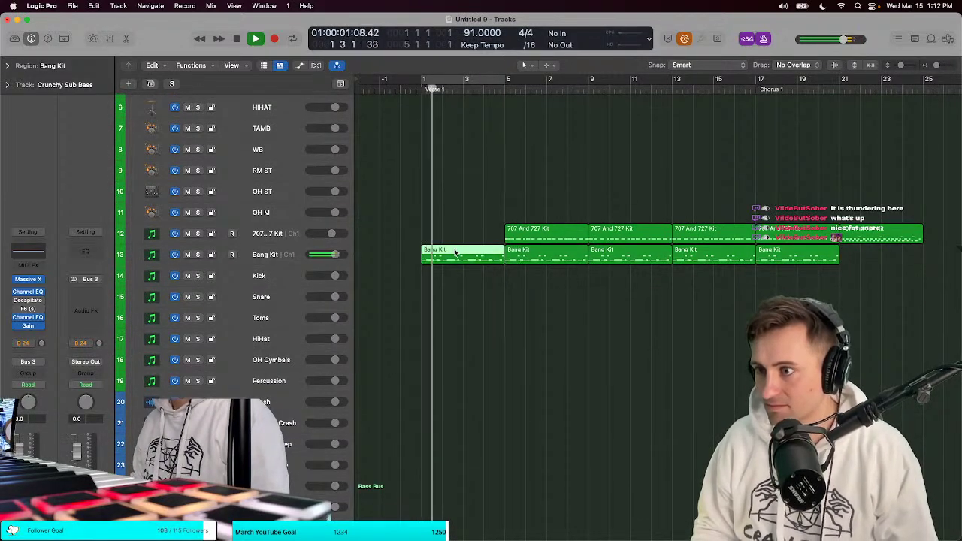
# Step: Delete the seven notes in the upper row of the first Bang Kit region and play from bar 1
pyautogui.press('p')
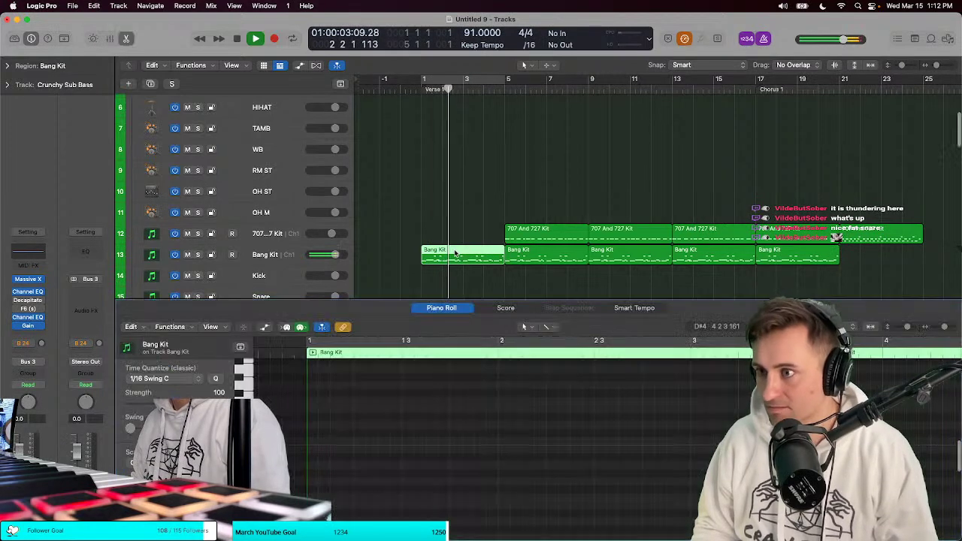
pyautogui.scroll(-3, 422, 429)
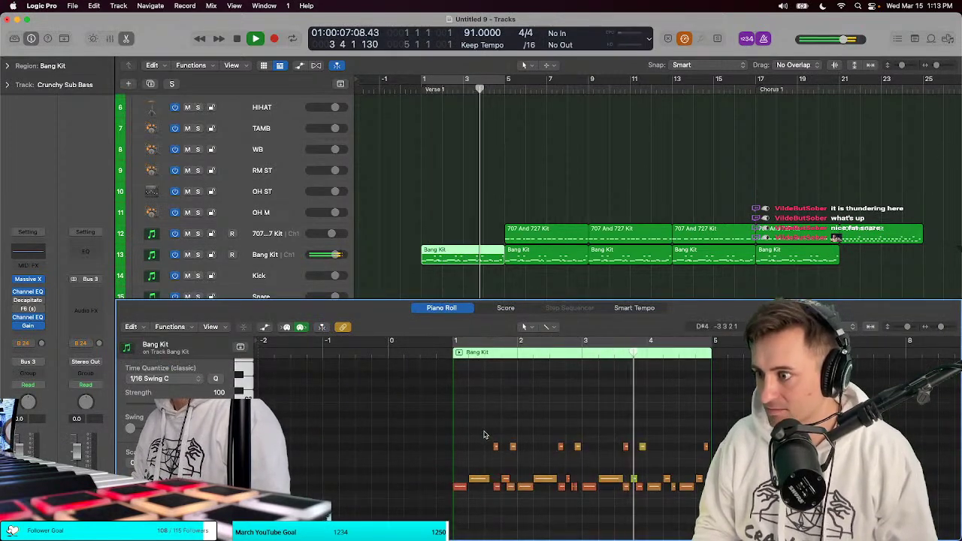
pyautogui.moveTo(485, 434); pyautogui.dragTo(711, 454)
pyautogui.press('Delete')
pyautogui.press('Return')
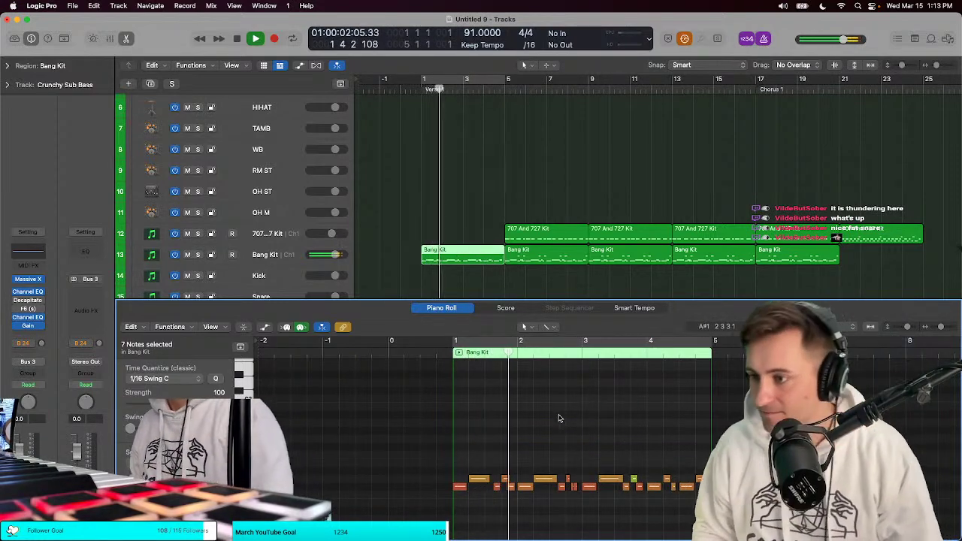
# Step: Add a short C#1 note at beat 3 of bar 1 in the first Bang Kit region, raise its velocity and audition it
pyautogui.press('Return')
pyautogui.press('super+Right')
pyautogui.press('super+Right')
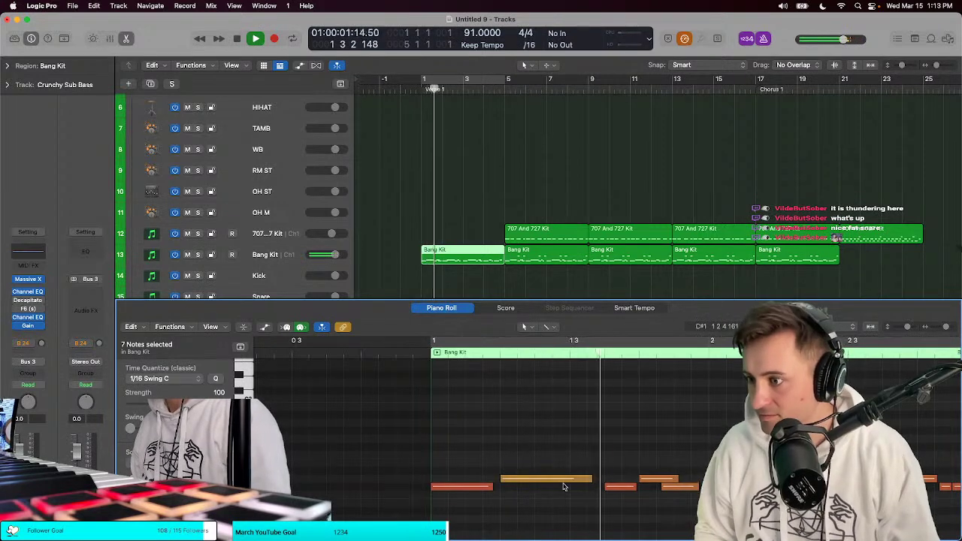
pyautogui.press('super+Left')
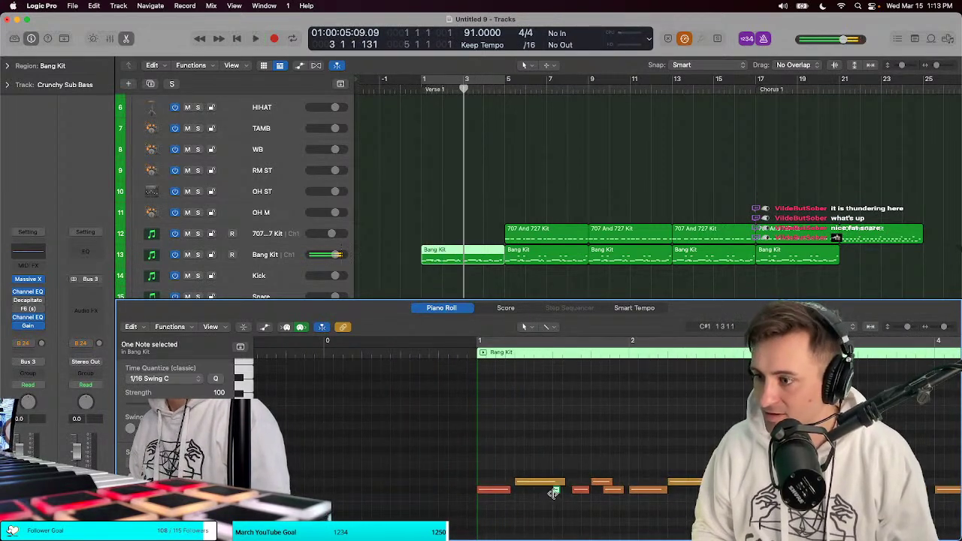
pyautogui.press('space')
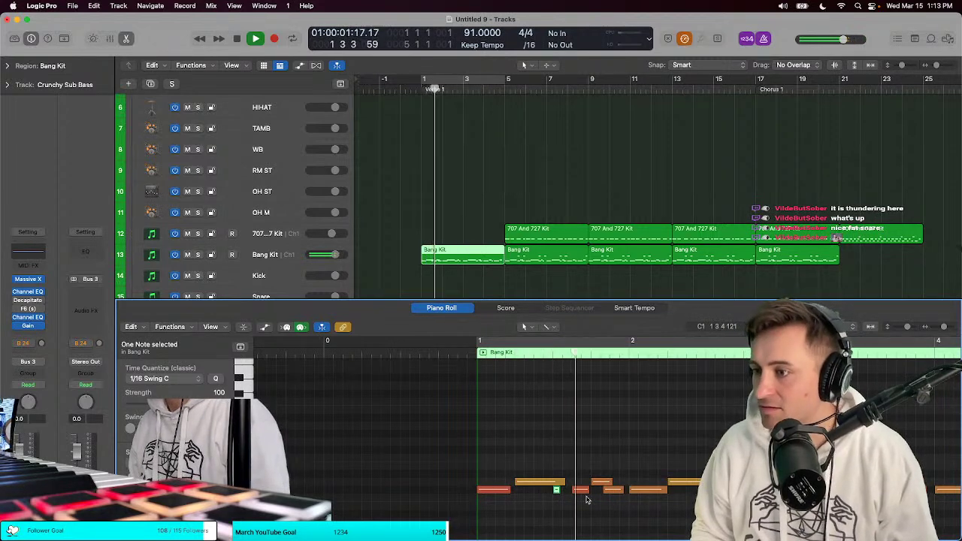
pyautogui.press('Return')
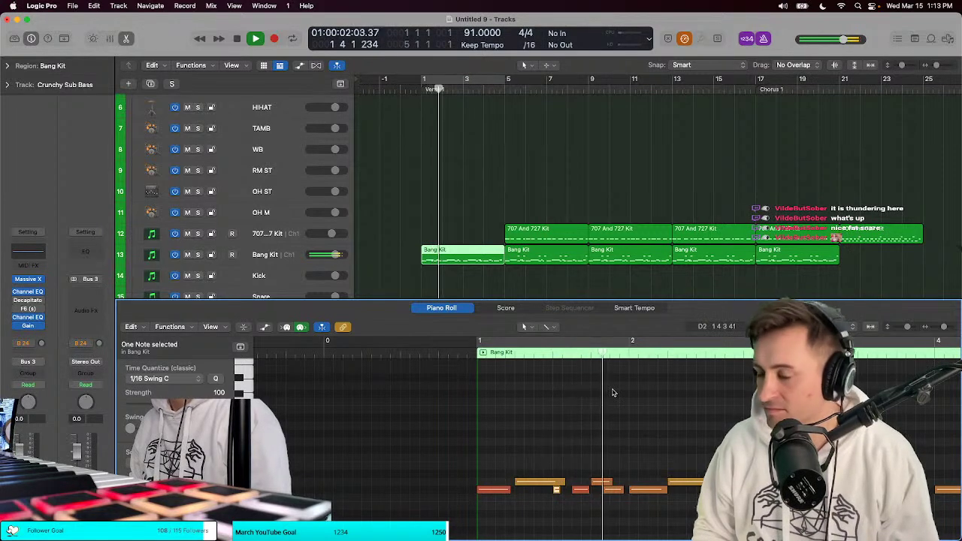
pyautogui.press('space')
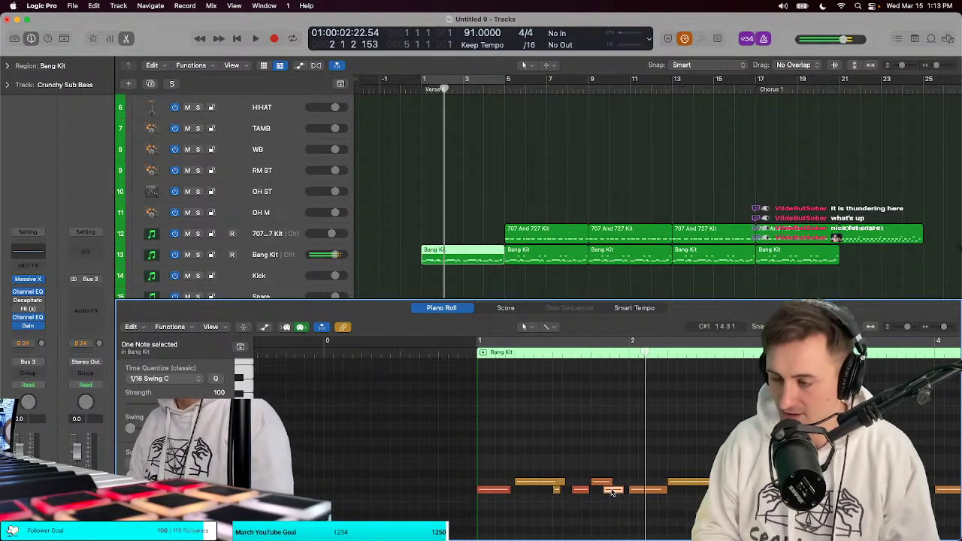
# Step: Delete bar 1's last C#1 note in the first Bang Kit region, add a short one at bar 2 beat 3, and soften one after bar 1's beat 3
pyautogui.press('space')
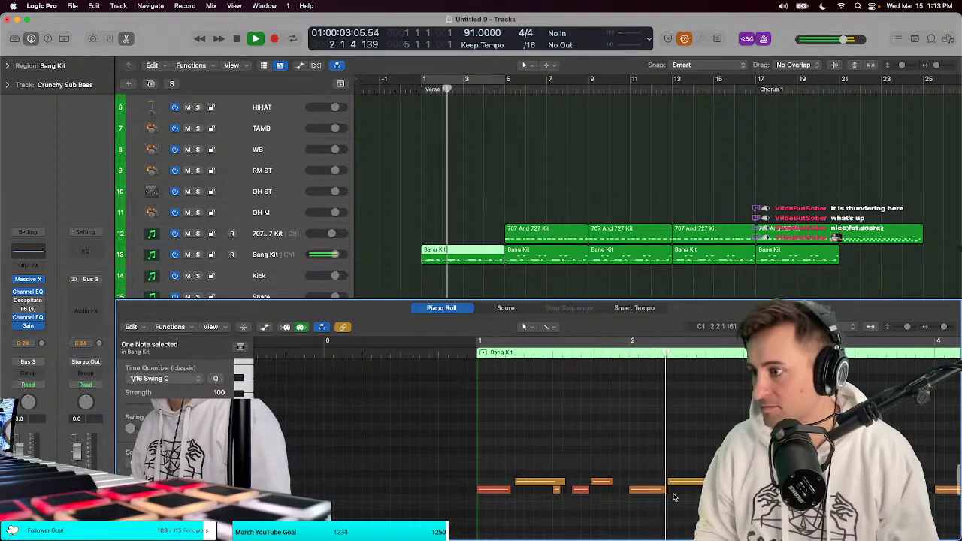
pyautogui.hscroll(2, 674, 497)
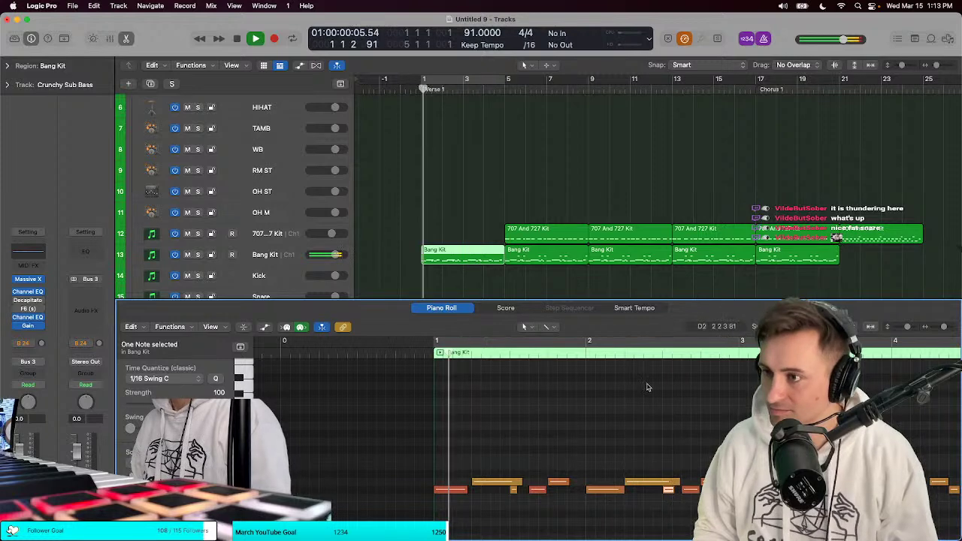
pyautogui.hscroll(3, 624, 505)
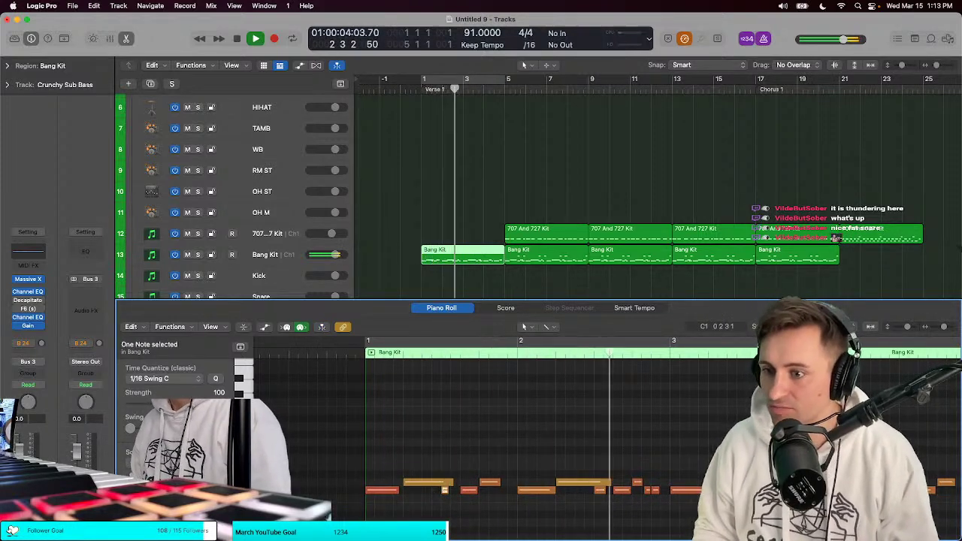
pyautogui.click(473, 497)
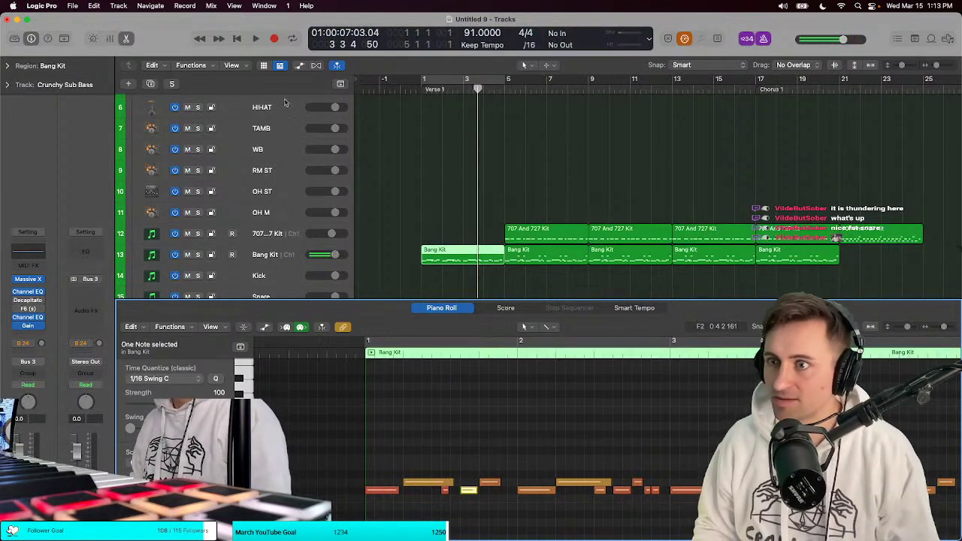
# Step: Copy the Crunchy Sub Bass region from bar 5 to bar 1 and play it with the edited drums
pyautogui.press('space')
pyautogui.scroll(-1, 472, 177)
pyautogui.scroll(-5, 472, 176)
pyautogui.press('p')
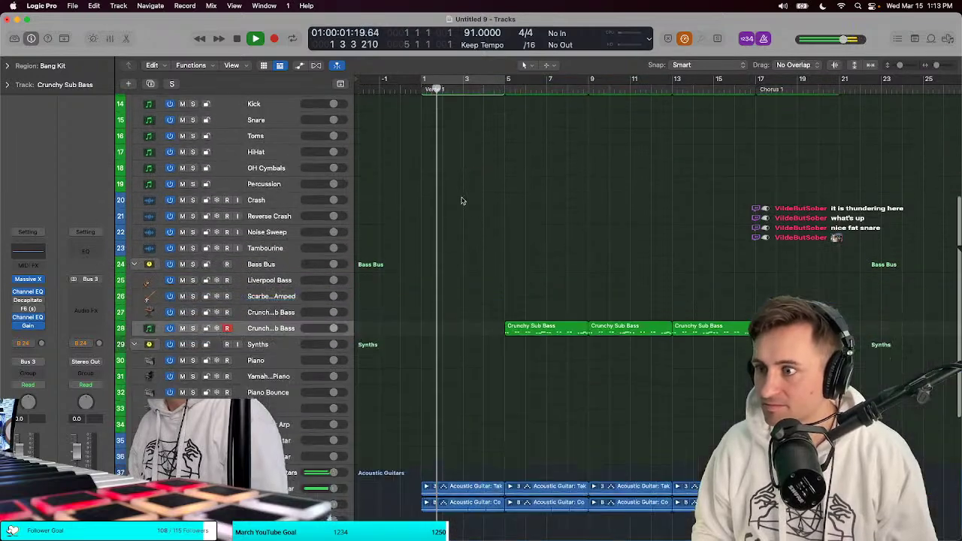
pyautogui.moveTo(540, 244); pyautogui.dragTo(462, 241)
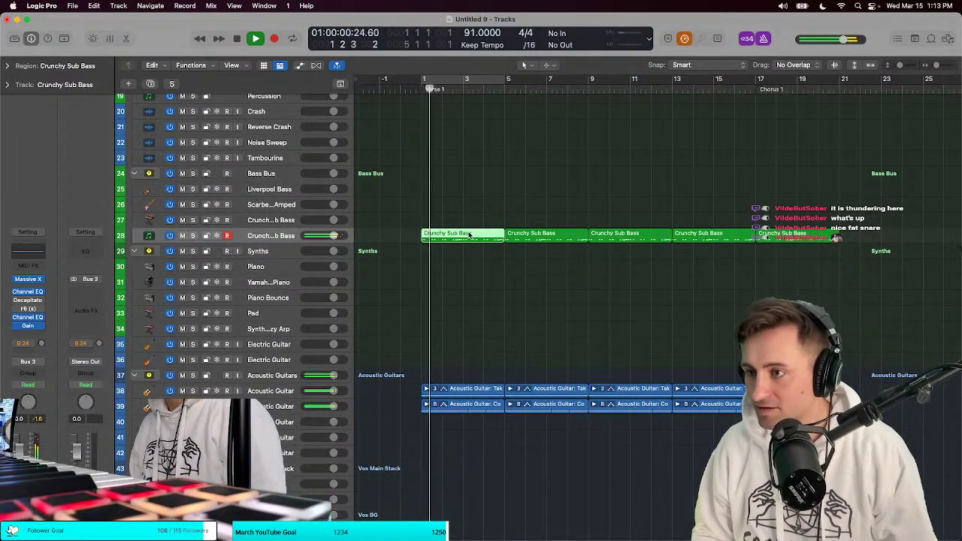
pyautogui.scroll(3, 464, 238)
pyautogui.scroll(5, 469, 235)
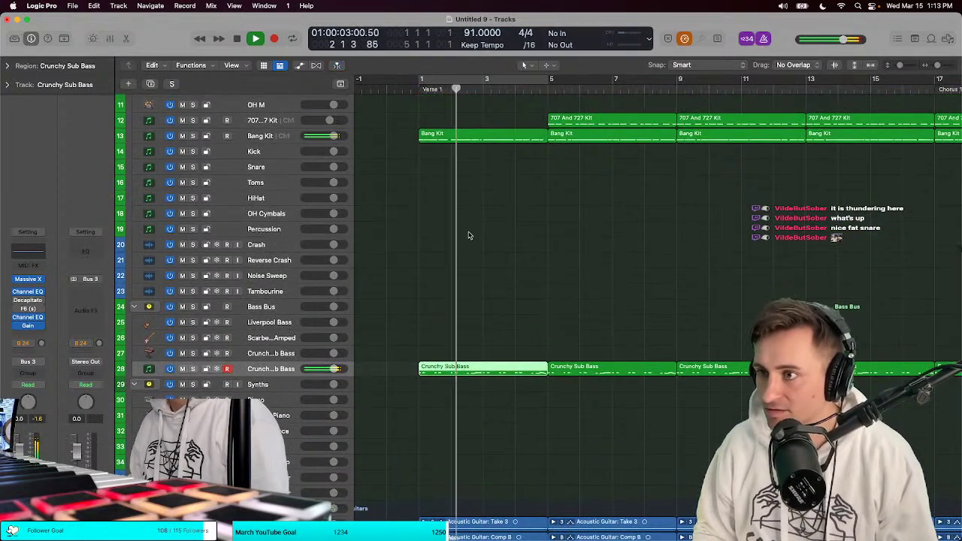
pyautogui.scroll(-1, 468, 235)
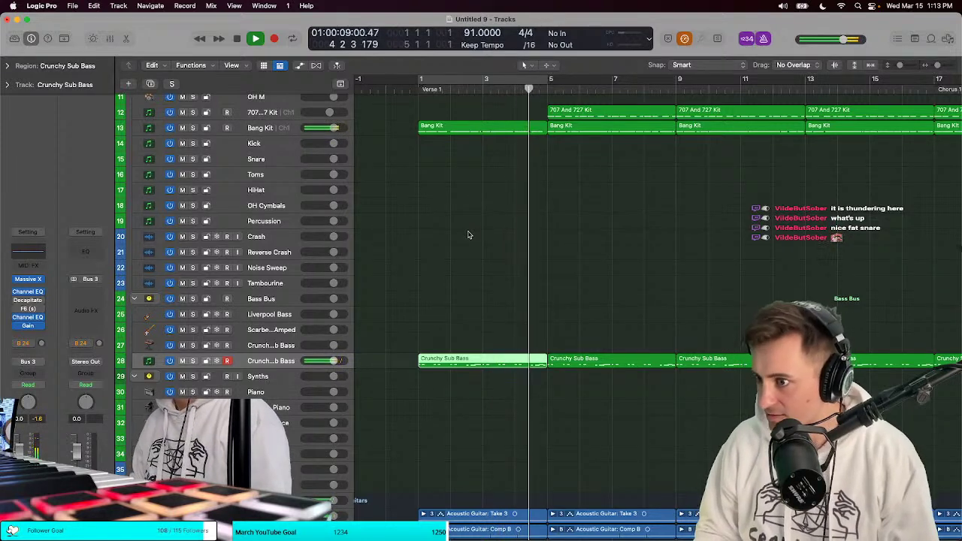
# Step: Loop bars 1 to 5 and compare playback with the Crunchy Sub Bass track muted and unmuted
pyautogui.click(406, 90)
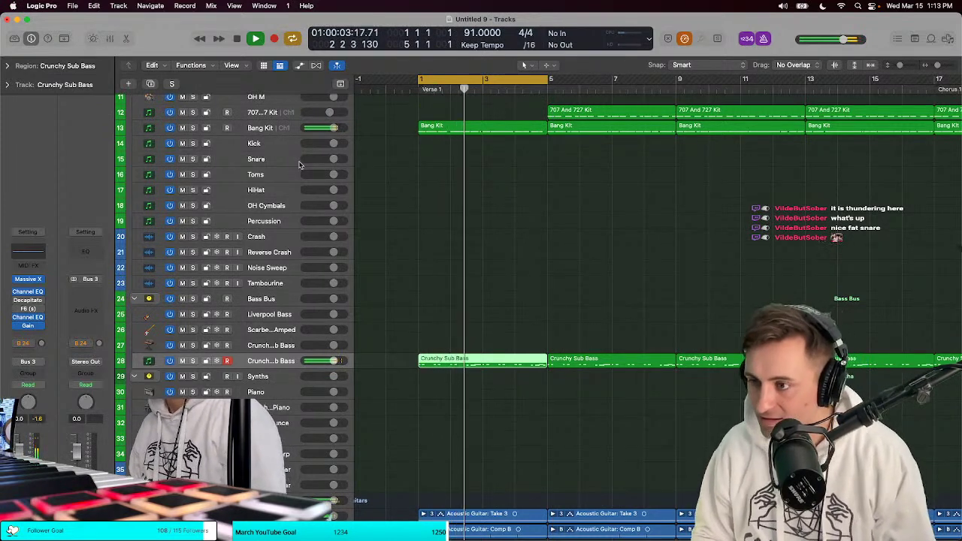
pyautogui.click(183, 361)
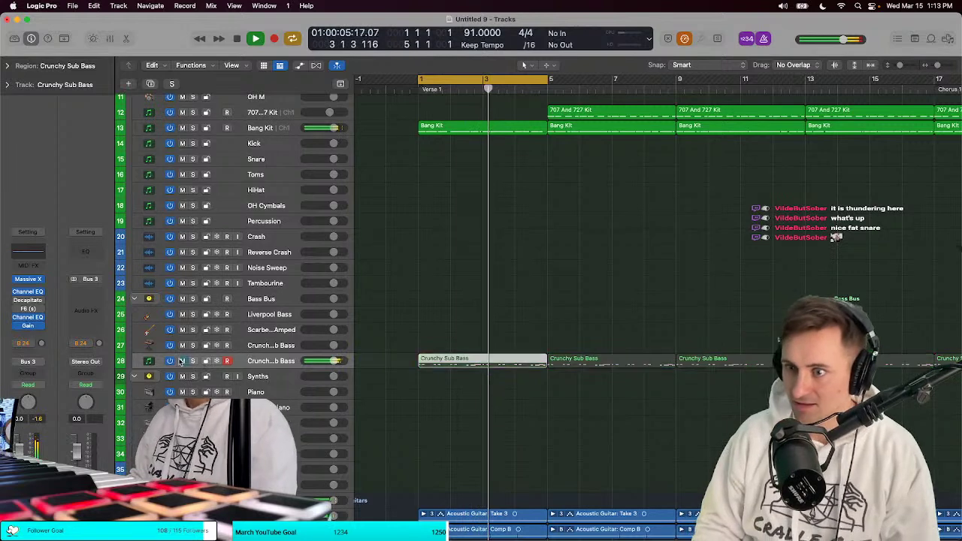
pyautogui.press('Return')
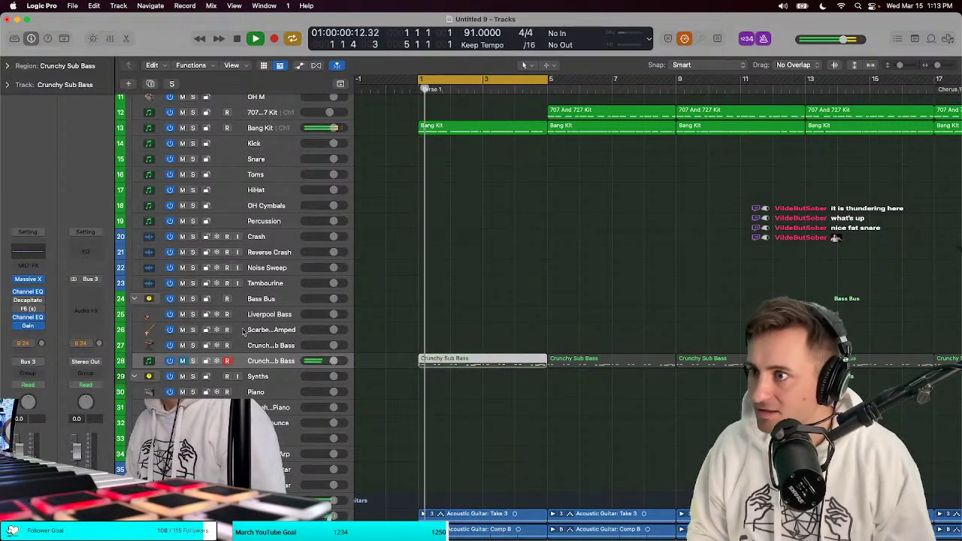
pyautogui.press('Return')
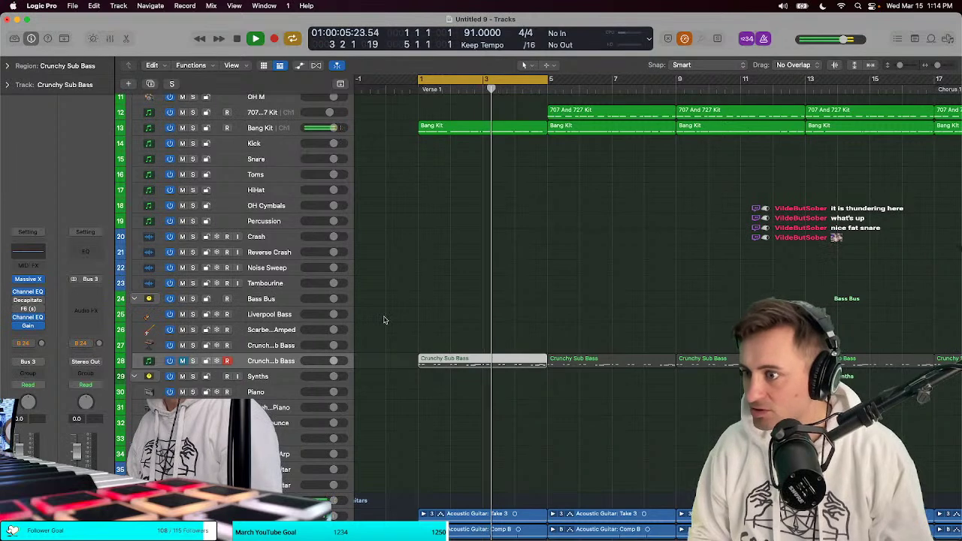
pyautogui.press('Return')
pyautogui.hotkey('ctrl', 'm')
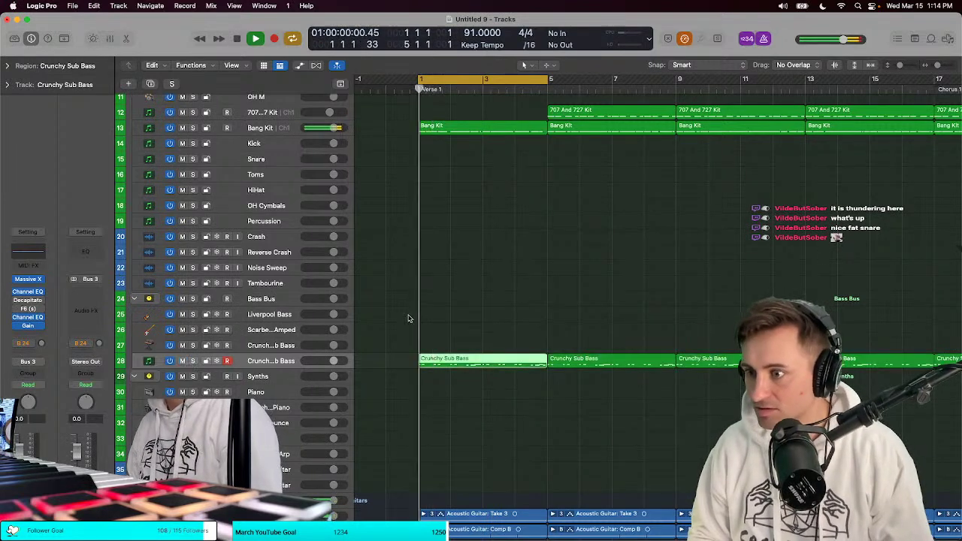
# Step: Open the first Crunchy Sub Bass region in the Piano Roll and try the second note of bar 1 one sixteenth later
pyautogui.press('super+Right')
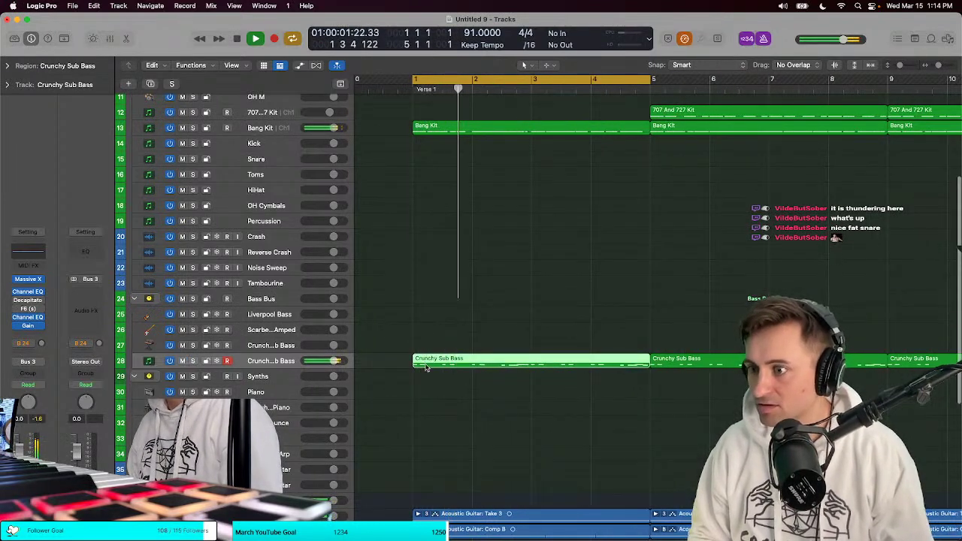
pyautogui.doubleClick(426, 367)
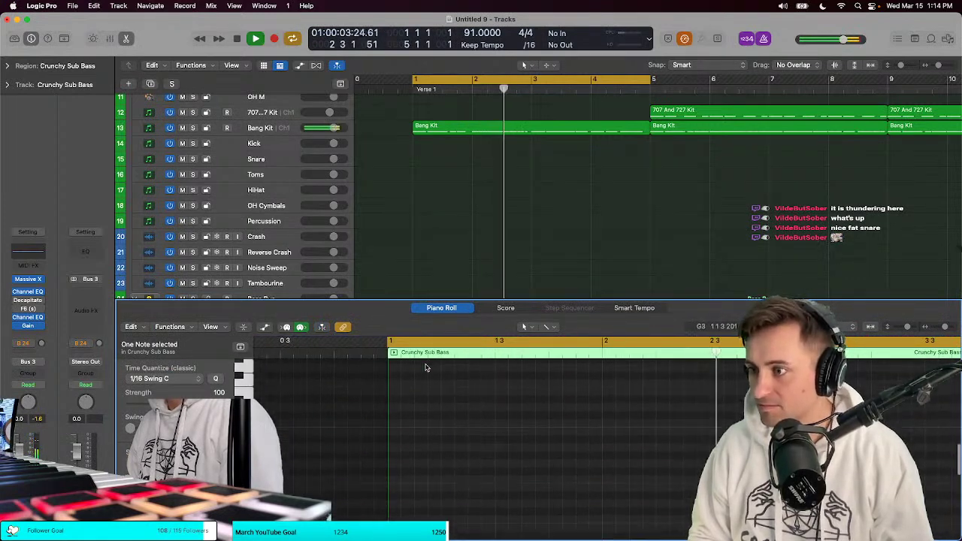
pyautogui.click(431, 406)
pyautogui.moveTo(425, 430)
pyautogui.mouseDown()
pyautogui.moveTo(394, 430)
pyautogui.moveTo(436, 434)
pyautogui.mouseUp()
pyautogui.press('space')
pyautogui.press('space')
pyautogui.press('space')
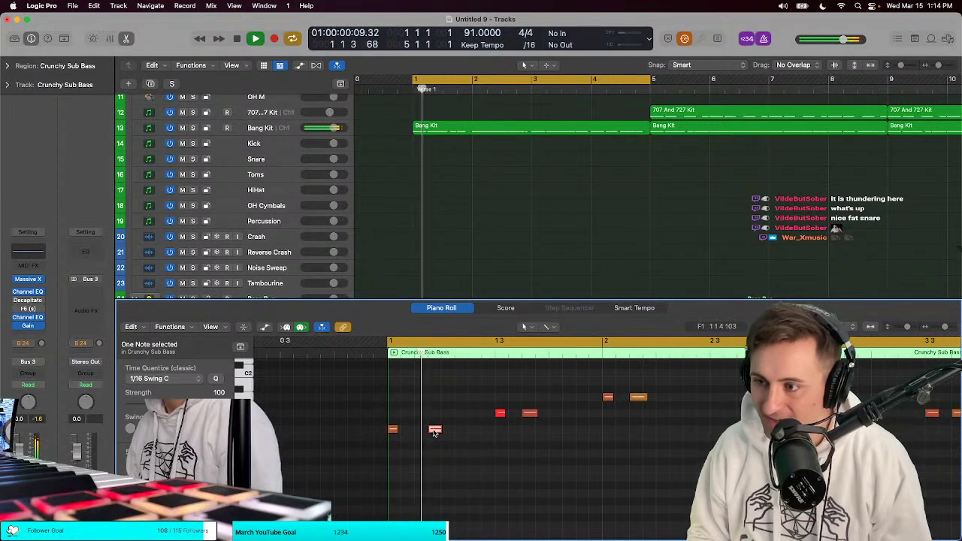
# Step: Try the second beat 3 bass note of bar 1 one sixteenth later, audition it and undo the bass note shifts
pyautogui.press('space')
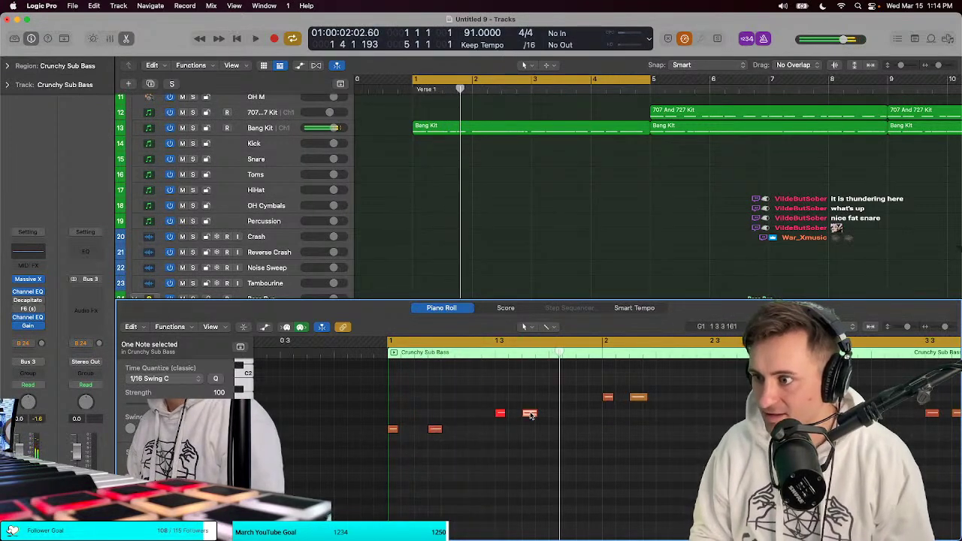
pyautogui.moveTo(530, 415); pyautogui.dragTo(544, 415)
pyautogui.press('space')
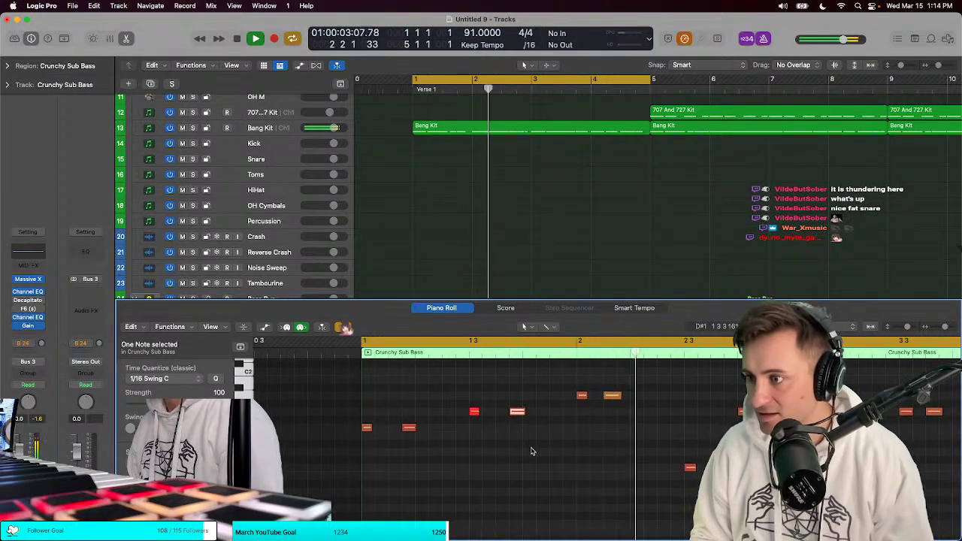
pyautogui.press('space')
pyautogui.press('space')
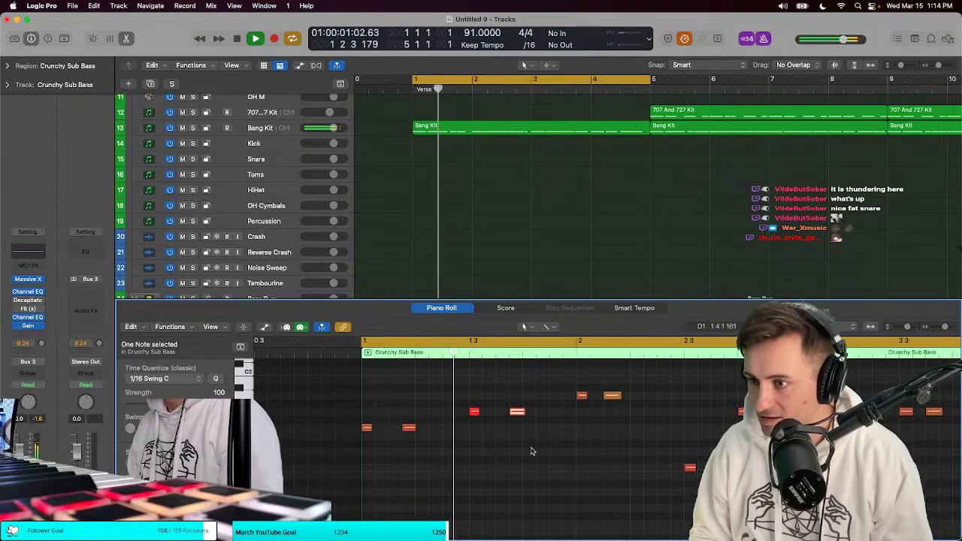
pyautogui.press('space')
pyautogui.press('space')
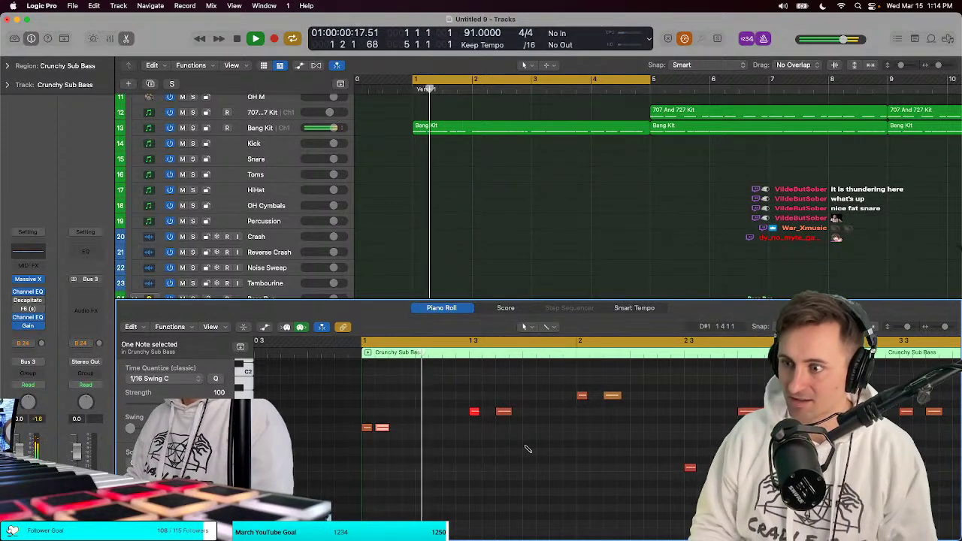
pyautogui.press('space')
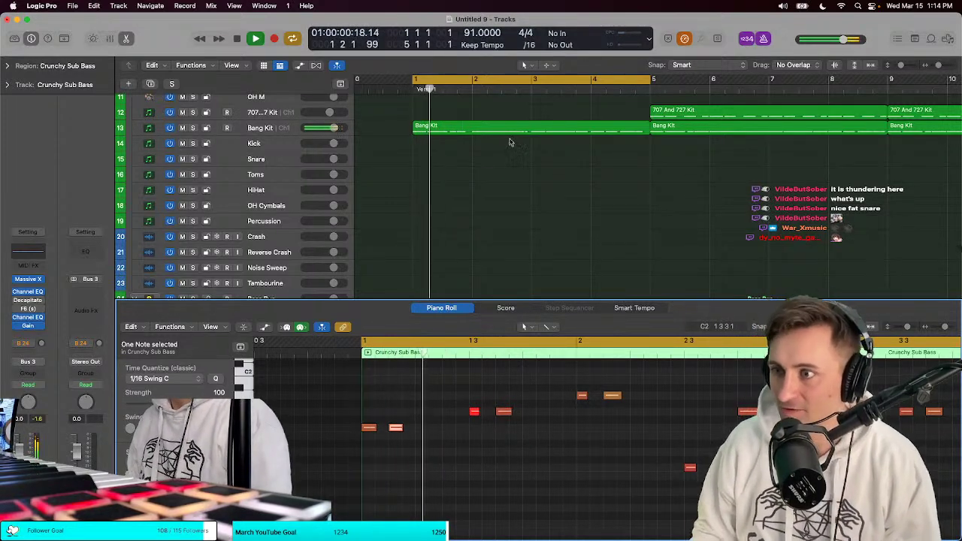
# Step: Reopen the first Bang Kit region in the Piano Roll and shorten the C#1 note at the start of bar 2
pyautogui.press('p')
pyautogui.scroll(4, 501, 164)
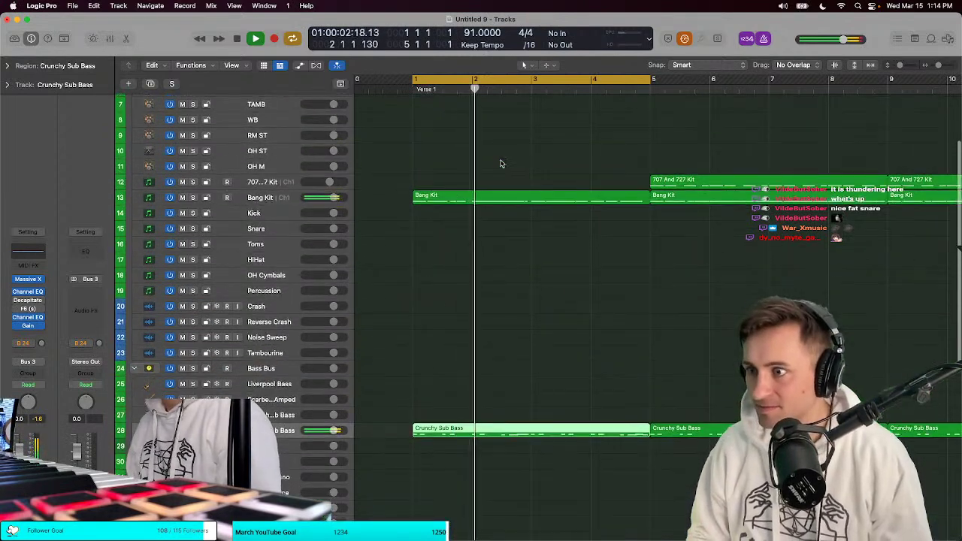
pyautogui.click(475, 187)
pyautogui.click(477, 197)
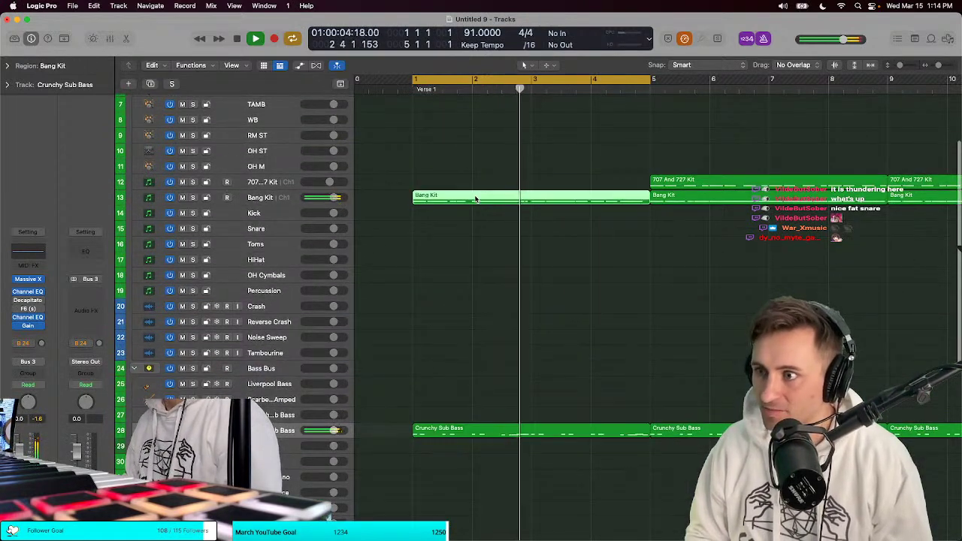
pyautogui.press('p')
pyautogui.click(408, 247)
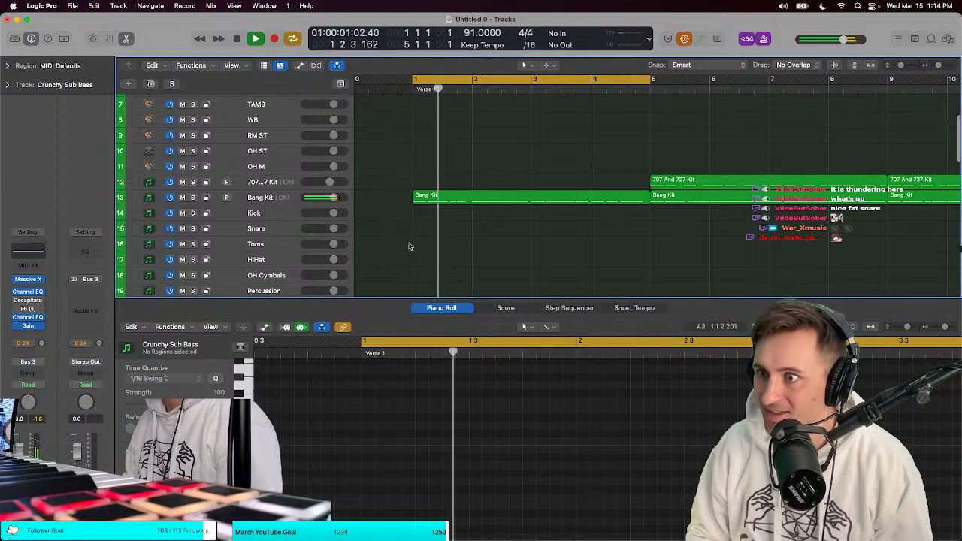
pyautogui.click(444, 197)
pyautogui.hscroll(3, 466, 474)
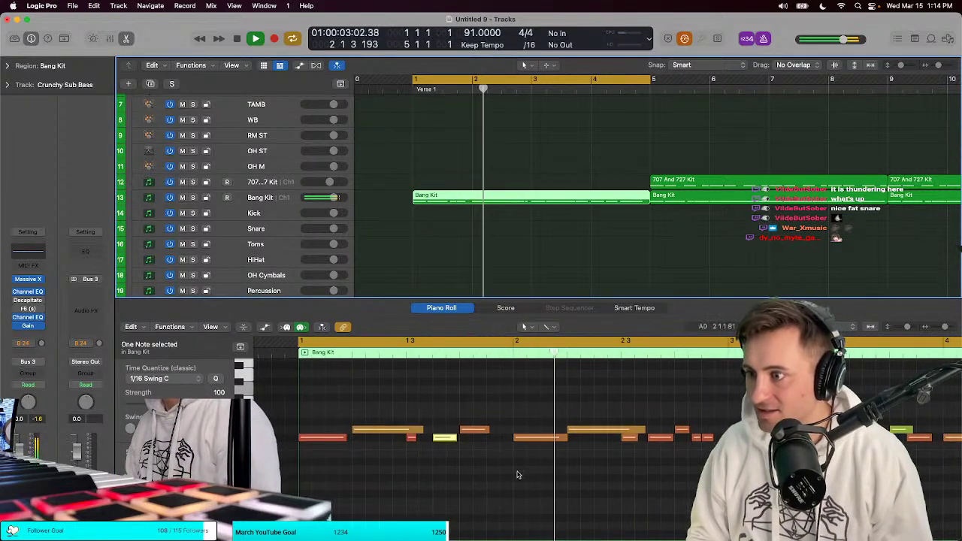
pyautogui.moveTo(566, 439); pyautogui.dragTo(530, 440)
pyautogui.press('Return')
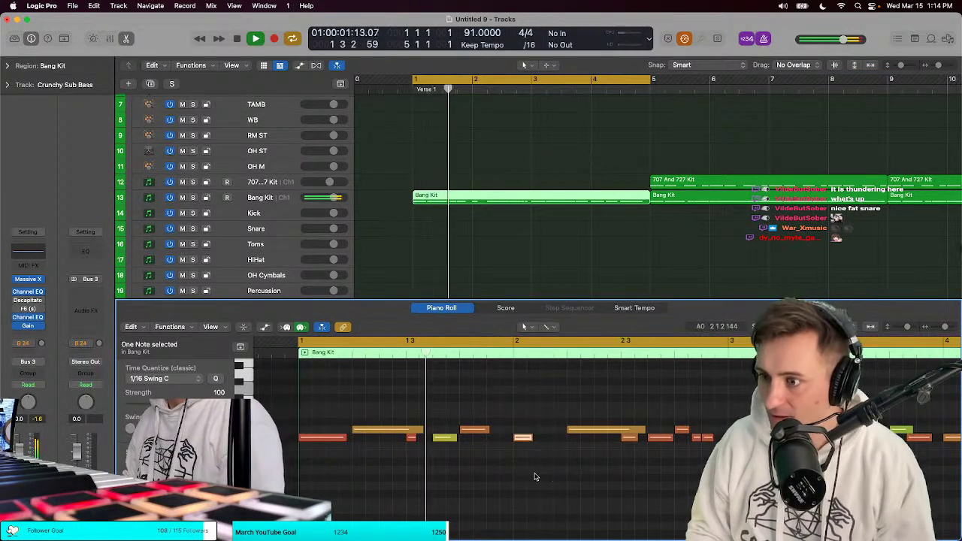
# Step: Replace the C#1 notes in bars 3 and 4 of the Bang Kit region with a copy of the eight from bars 1 and 2
pyautogui.hscroll(5, 537, 478)
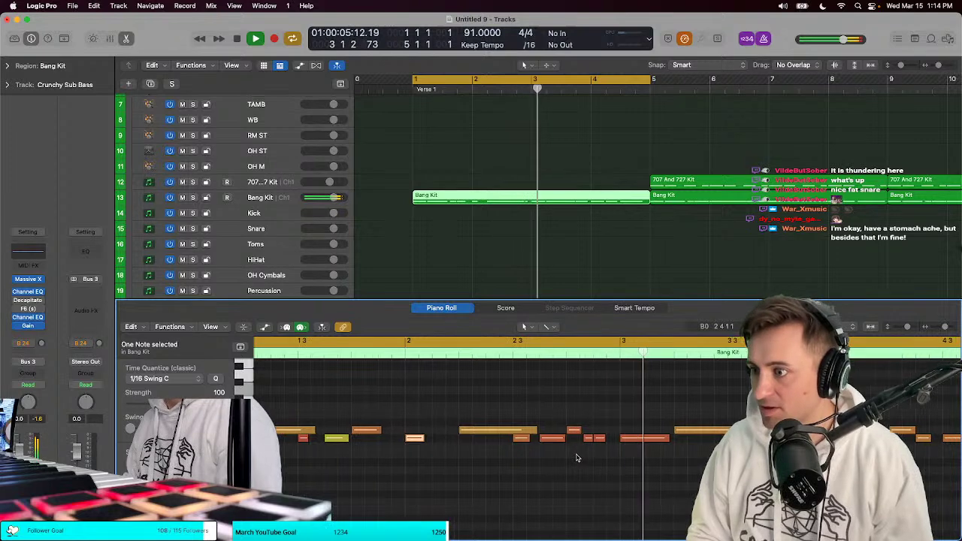
pyautogui.scroll(-3, 575, 457)
pyautogui.moveTo(674, 451); pyautogui.dragTo(616, 440)
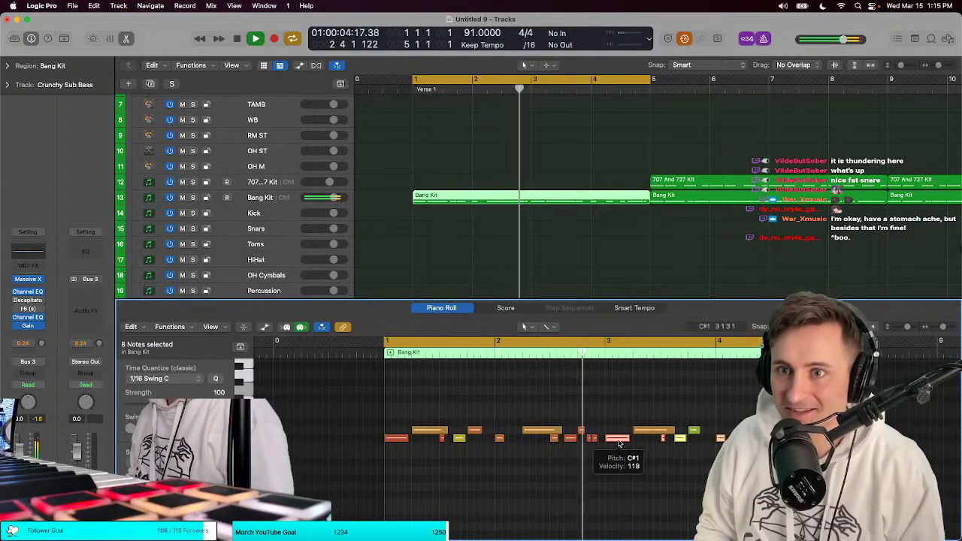
pyautogui.hscroll(1, 656, 412)
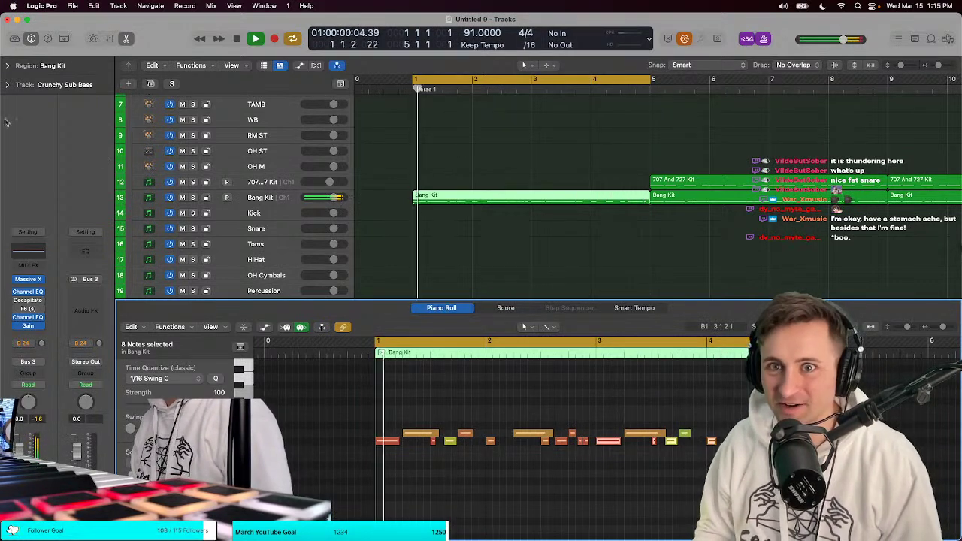
# Step: Play the looped section from bar 1 to audition the revised Bang Kit pattern
pyautogui.press('Return')
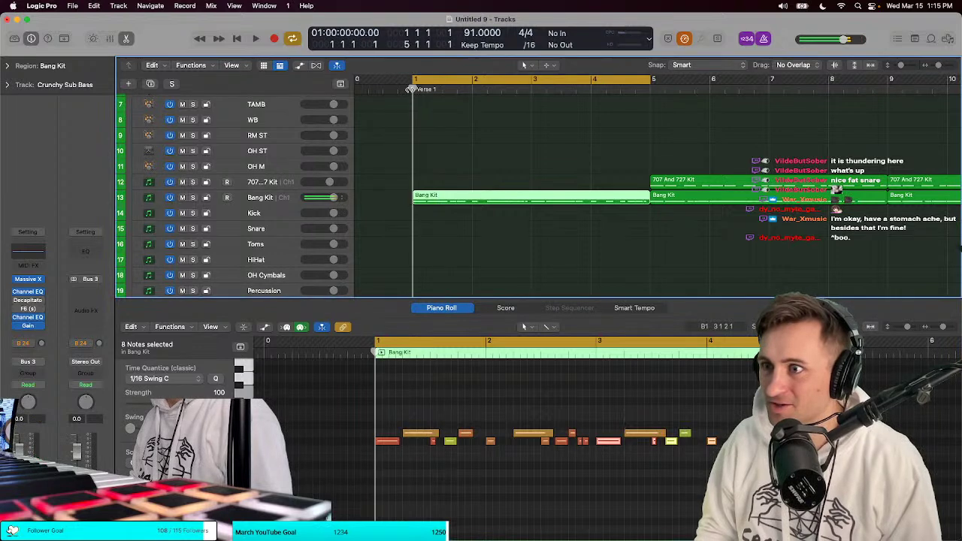
pyautogui.press('space')
pyautogui.press('t')
pyautogui.press('Escape')
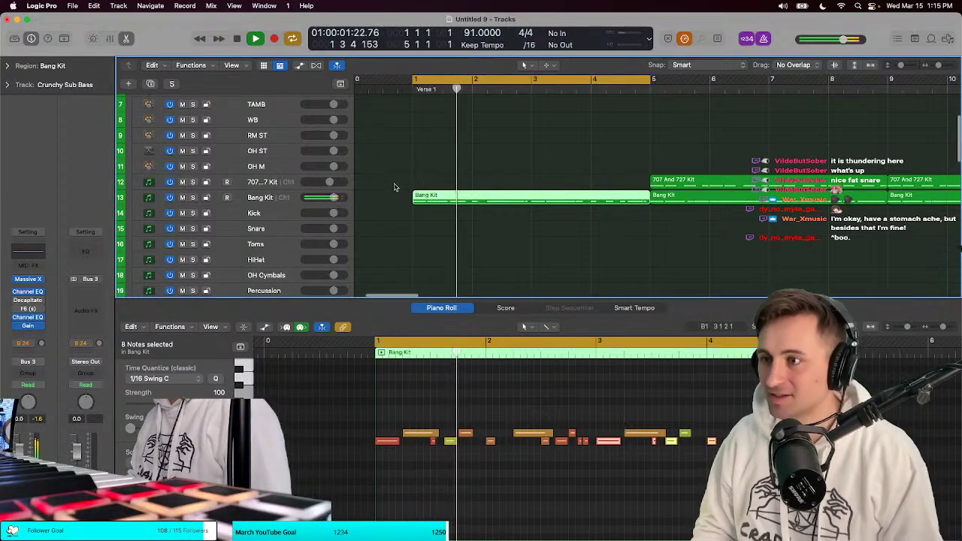
pyautogui.hscroll(1, 394, 188)
pyautogui.hscroll(5, 448, 187)
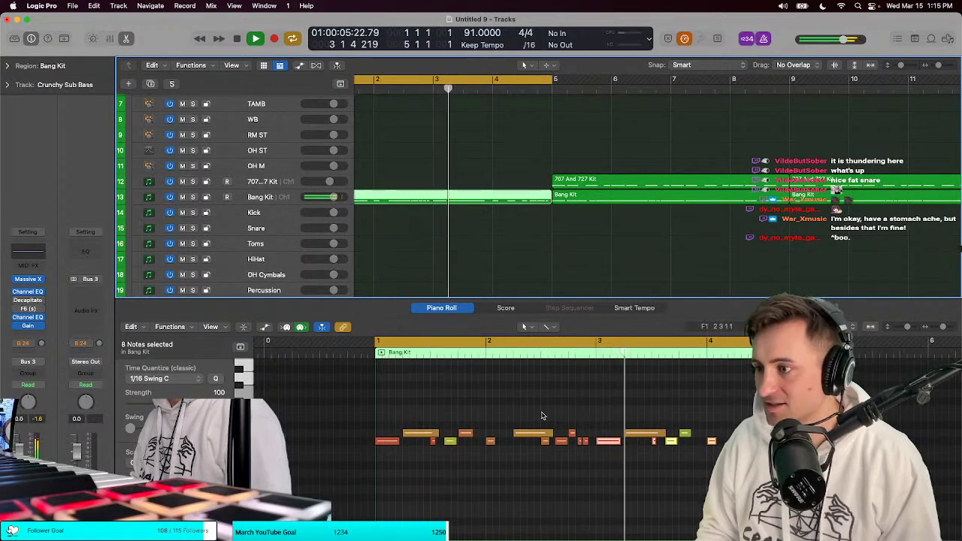
pyautogui.hscroll(-4, 543, 416)
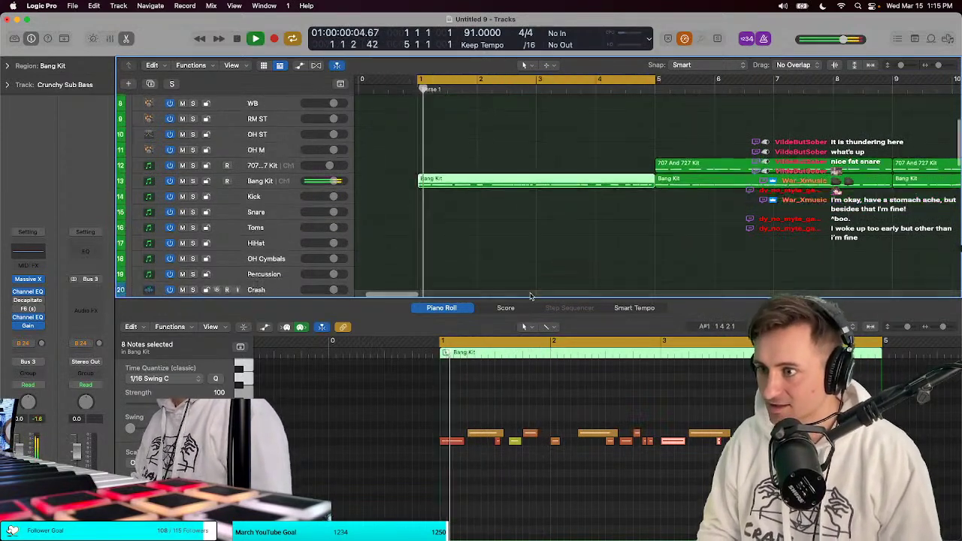
# Step: Delete the second bass note of bar 1 and the second of bar 2 in the first Crunchy Sub Bass region
pyautogui.hscroll(-3, 469, 174)
pyautogui.scroll(-9, 469, 173)
pyautogui.click(467, 140)
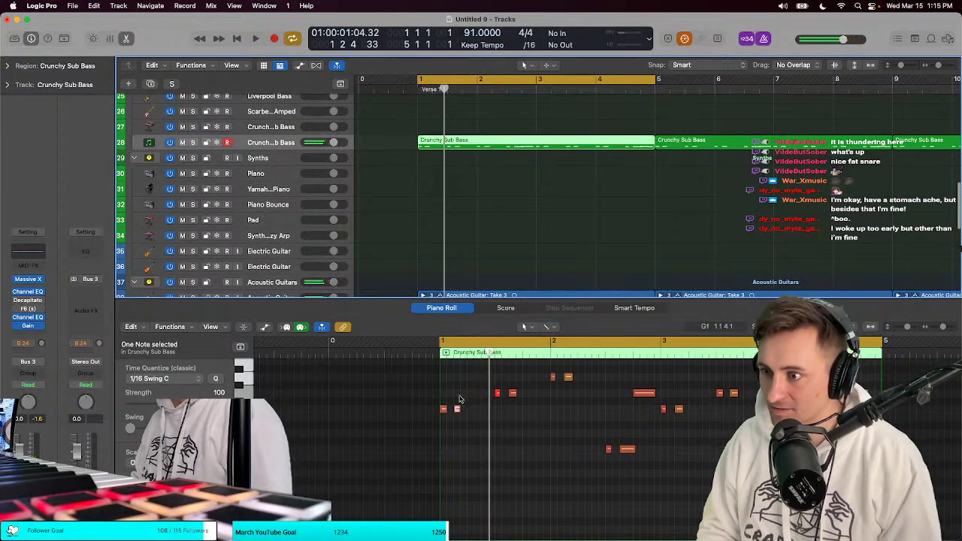
pyautogui.press('space')
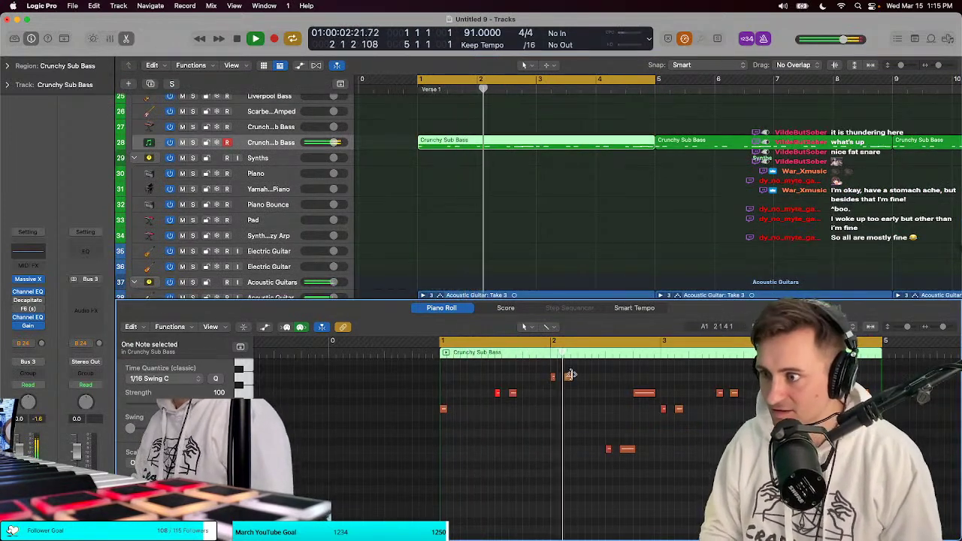
pyautogui.press('Return')
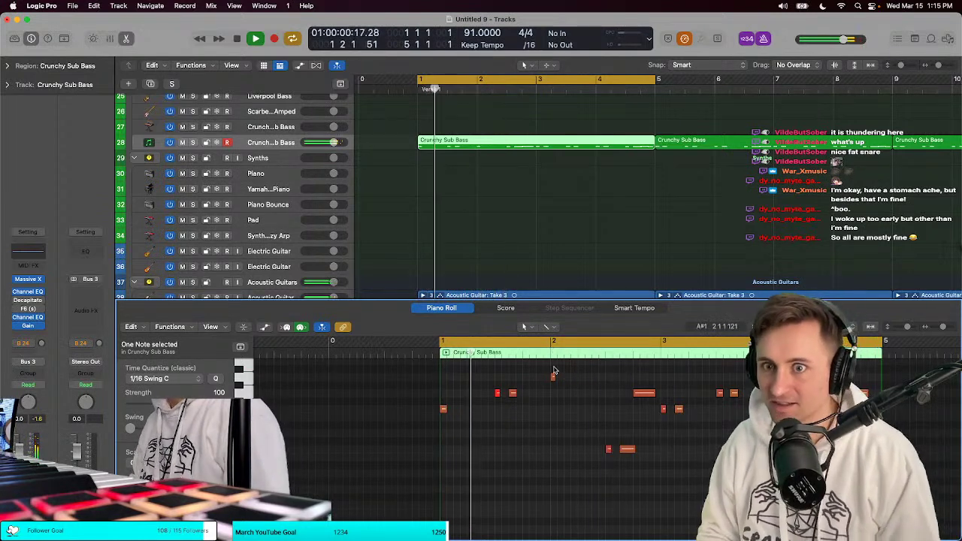
pyautogui.scroll(2, 560, 374)
pyautogui.press('super+Right')
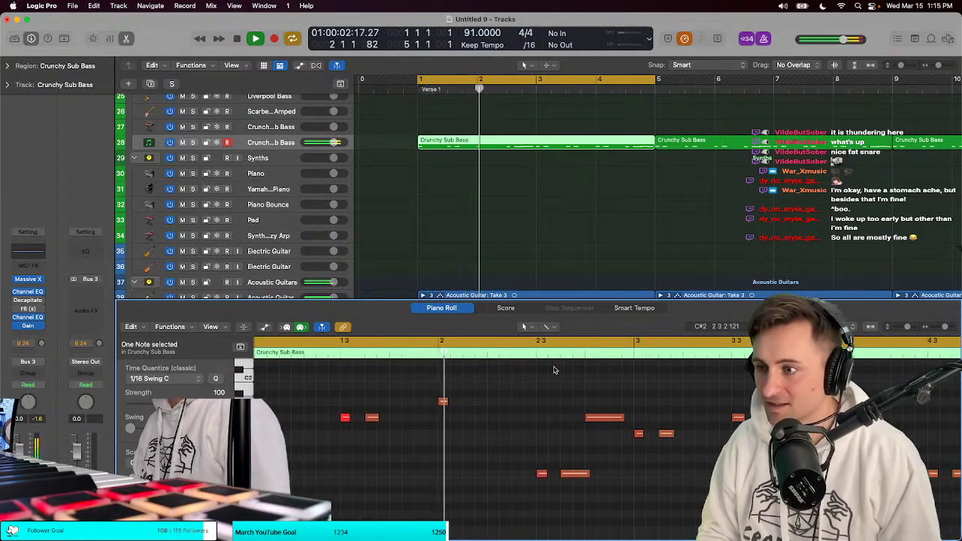
# Step: Lengthen the Crunchy Sub Bass notes on the downbeats of bars 1 and 2
pyautogui.hscroll(-2, 554, 370)
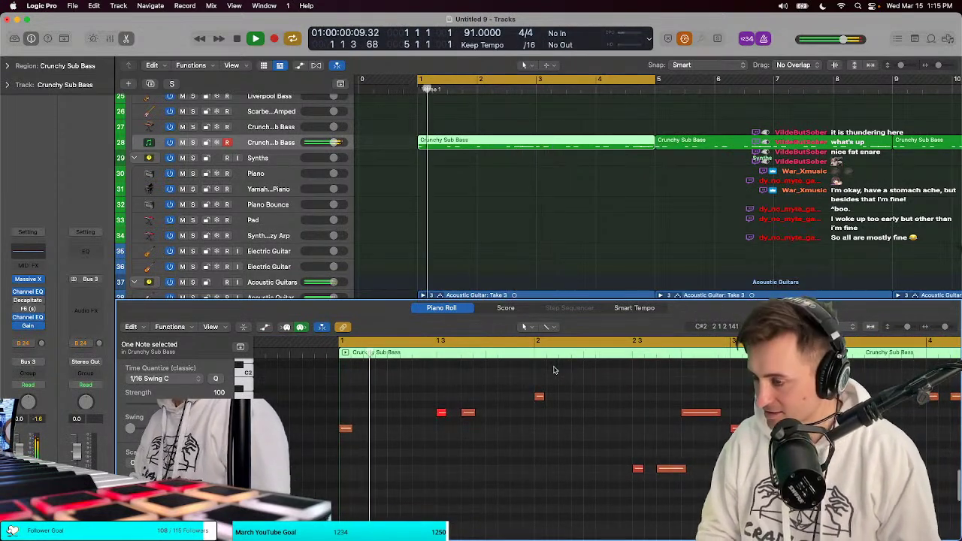
pyautogui.moveTo(351, 428); pyautogui.dragTo(356, 427)
pyautogui.press('space')
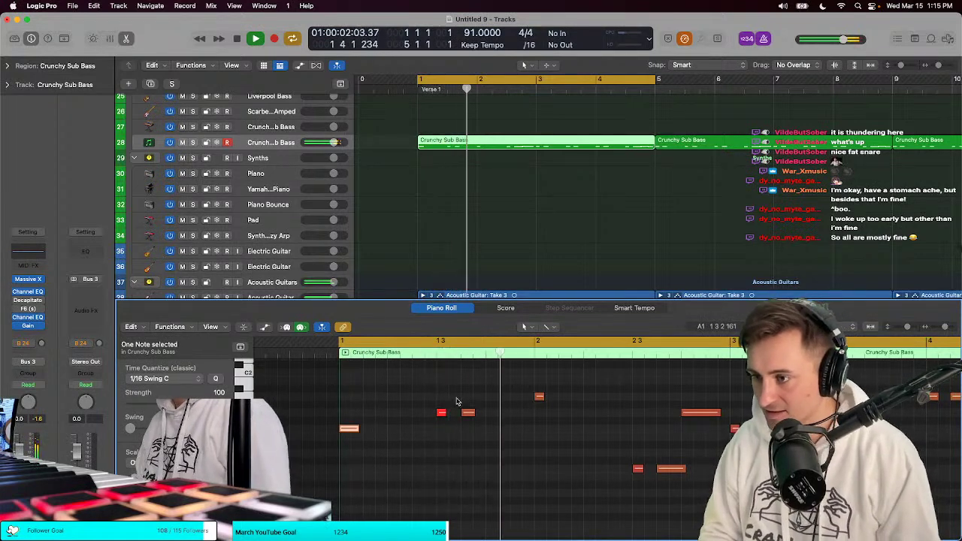
pyautogui.moveTo(529, 400); pyautogui.dragTo(538, 399)
pyautogui.press('space')
pyautogui.press('space')
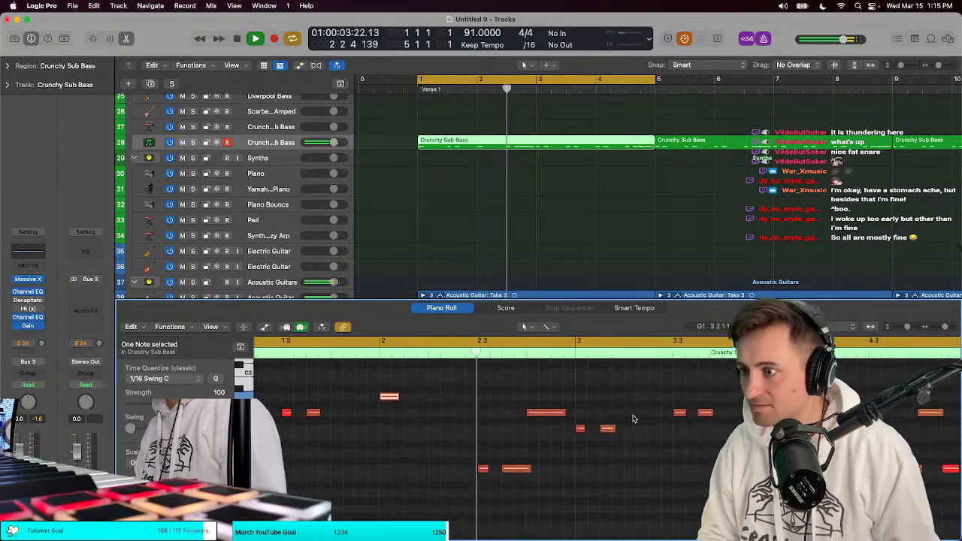
# Step: Delete the second bass note in bar 3 and lengthen the note on the bar 3 downbeat
pyautogui.click(543, 429)
pyautogui.press('Delete')
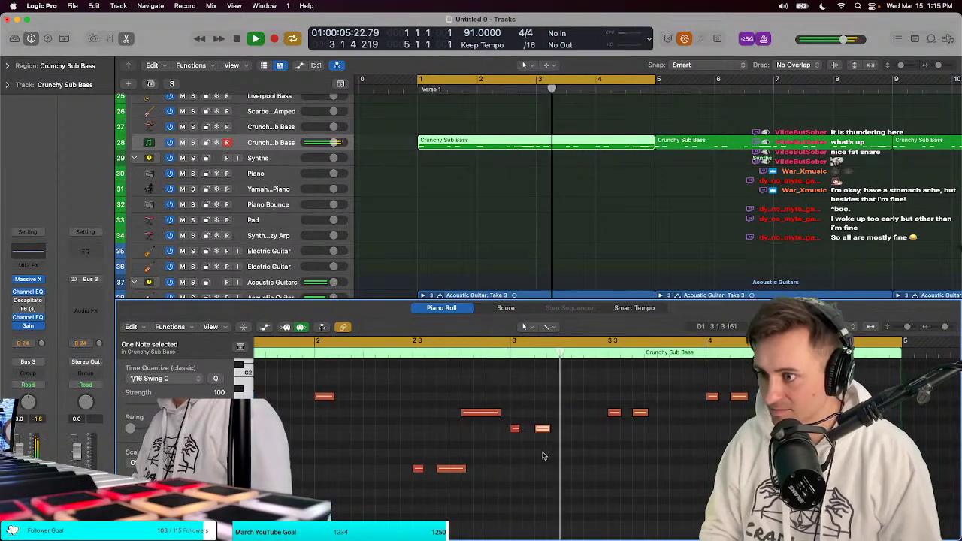
pyautogui.moveTo(519, 429); pyautogui.dragTo(531, 429)
pyautogui.hscroll(-3, 635, 406)
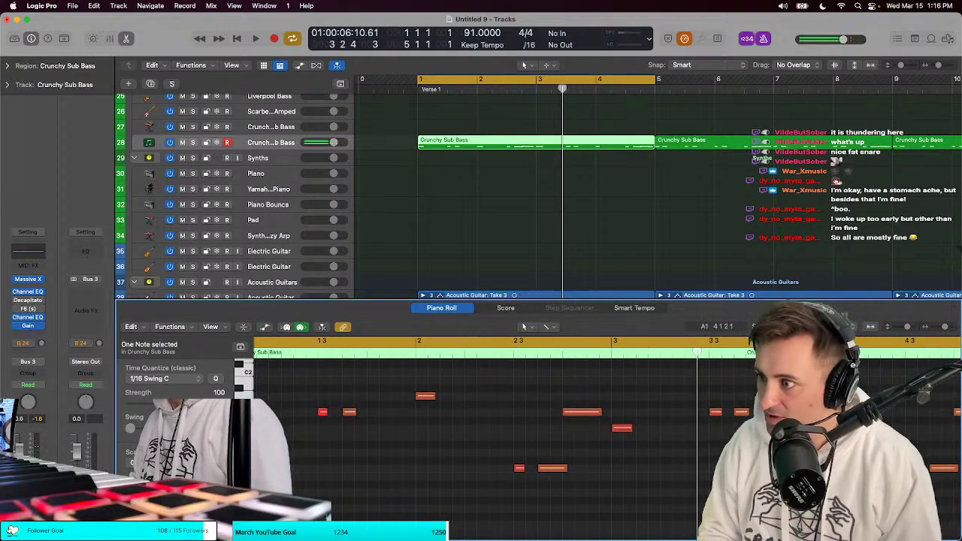
pyautogui.press('space')
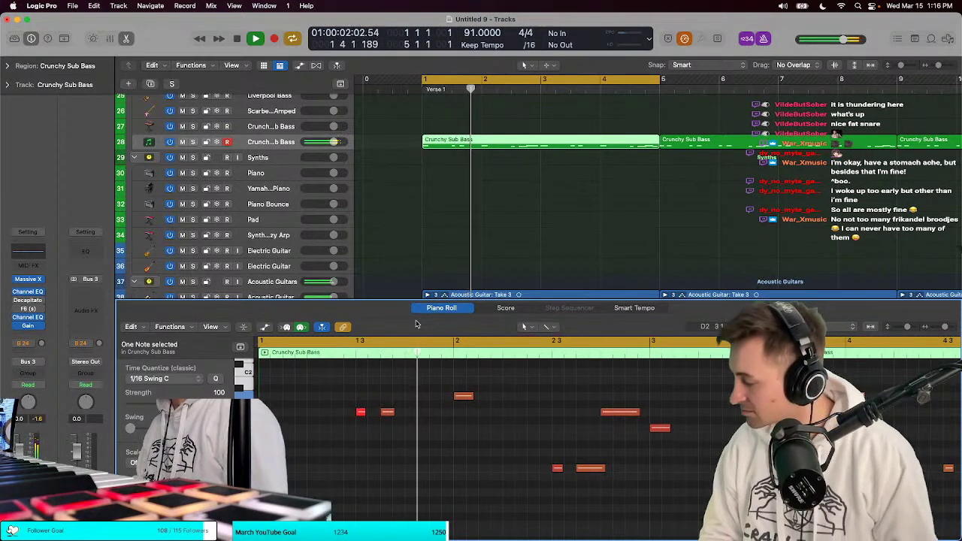
# Step: Lower the bass note at beat 3 of bar 1 to F1 and play the loop
pyautogui.press('space')
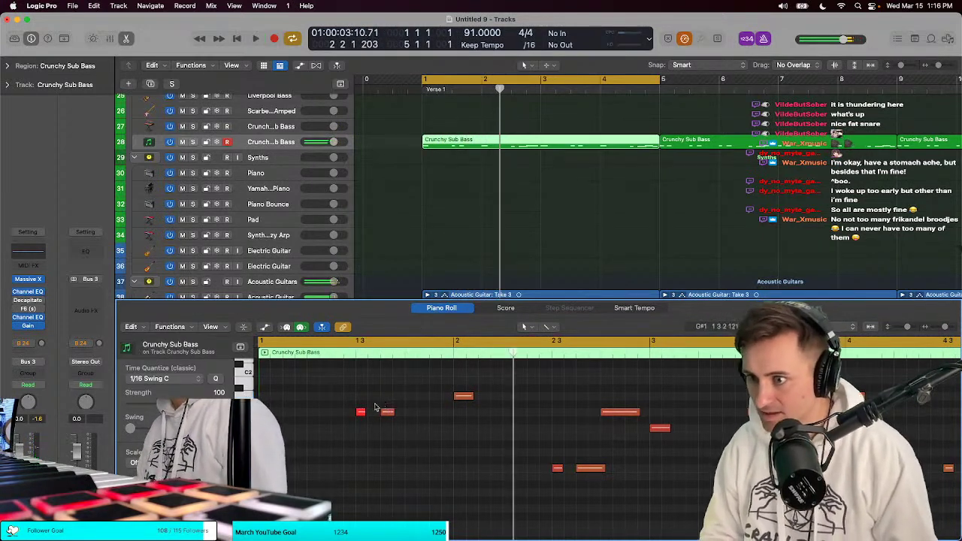
pyautogui.moveTo(360, 413); pyautogui.dragTo(361, 429)
pyautogui.press('space')
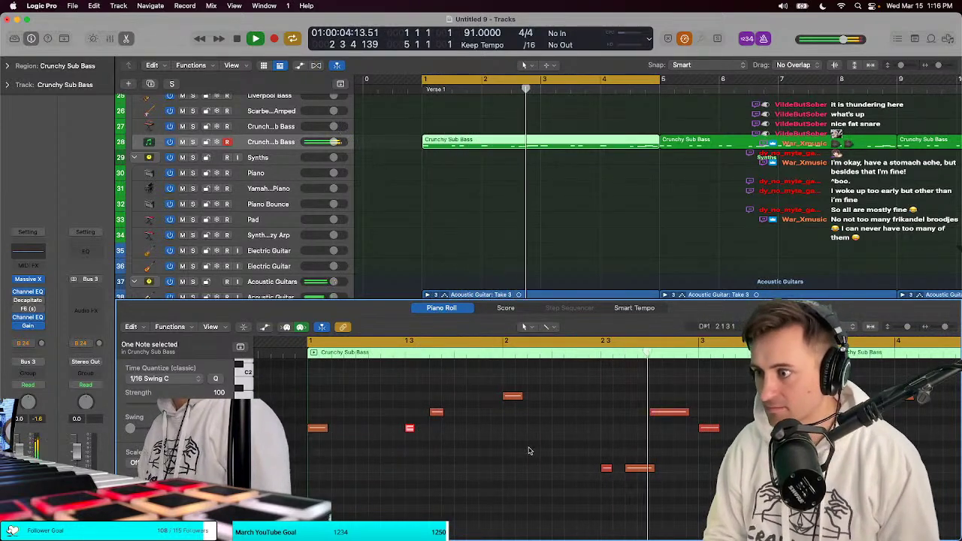
pyautogui.moveTo(603, 465); pyautogui.dragTo(609, 479)
pyautogui.press('space')
pyautogui.moveTo(608, 479)
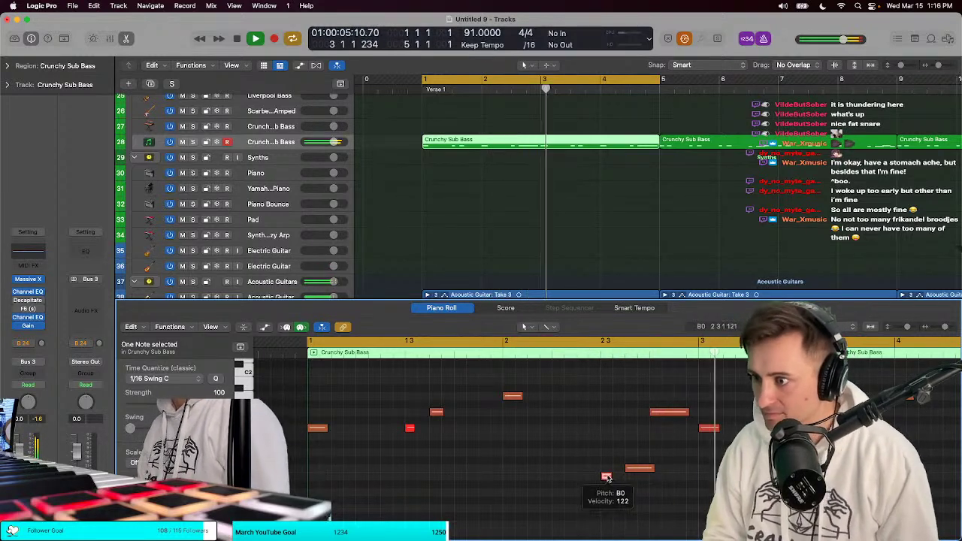
pyautogui.moveTo(607, 478); pyautogui.dragTo(607, 470)
pyautogui.press('space')
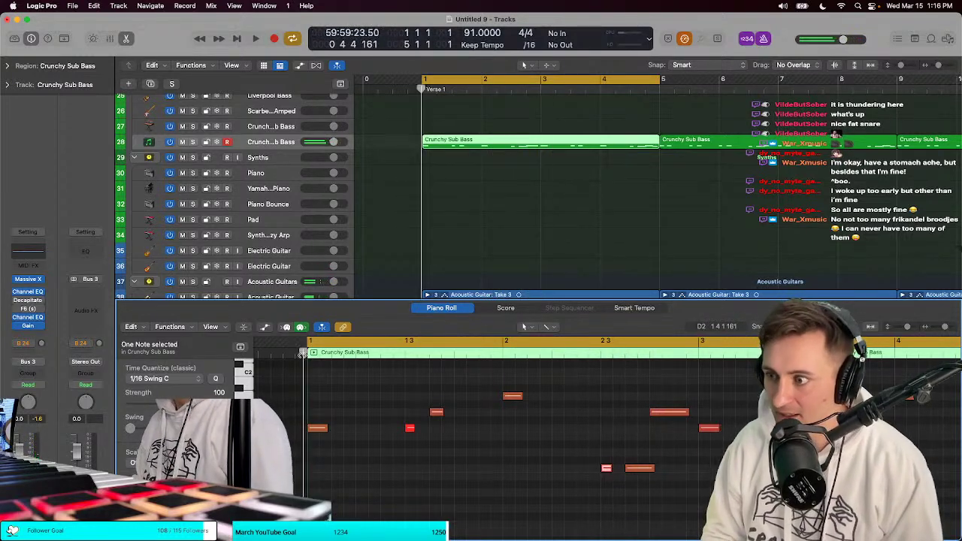
# Step: Raise the bass note at beat 3 of bar 2 to A1 and audition the bassline in the loop
pyautogui.moveTo(607, 468); pyautogui.dragTo(607, 396)
pyautogui.press('space')
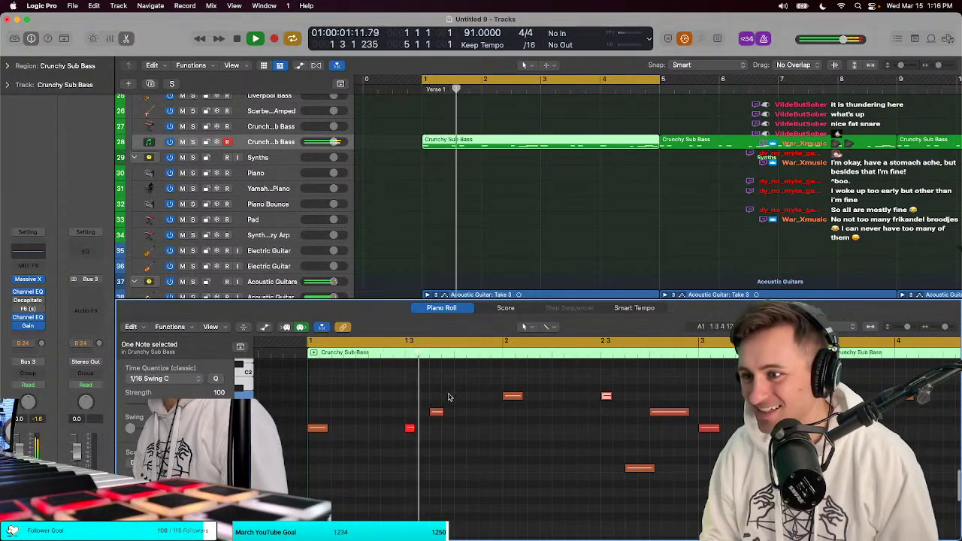
pyautogui.press('space')
pyautogui.press('space')
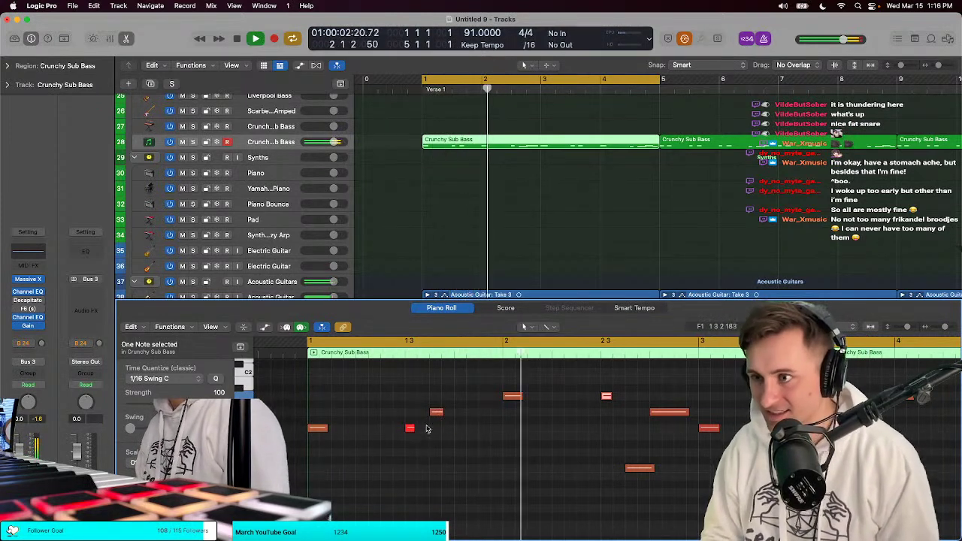
pyautogui.press('space')
pyautogui.press('space')
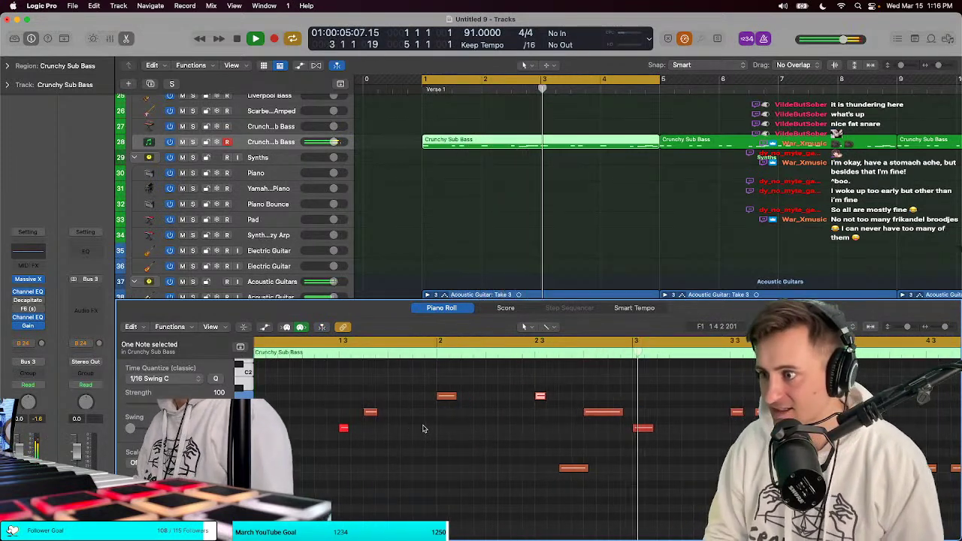
pyautogui.press('space')
pyautogui.press('space')
# Step: Listen to the Crunchy Sub Bass track soloed, then unsolo it and play it with the full mix
pyautogui.hotkey('ctrl', 's')
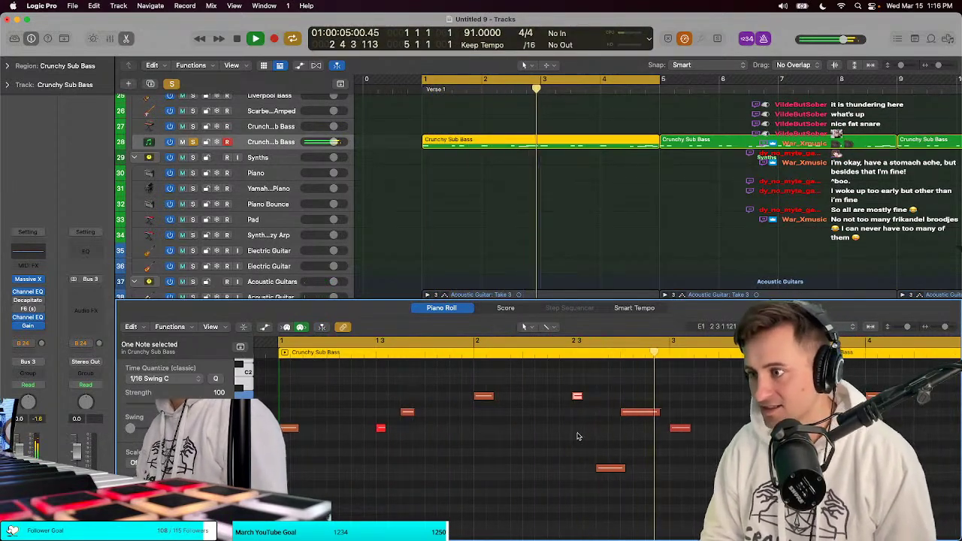
pyautogui.hotkey('ctrl', 's')
pyautogui.press('Return')
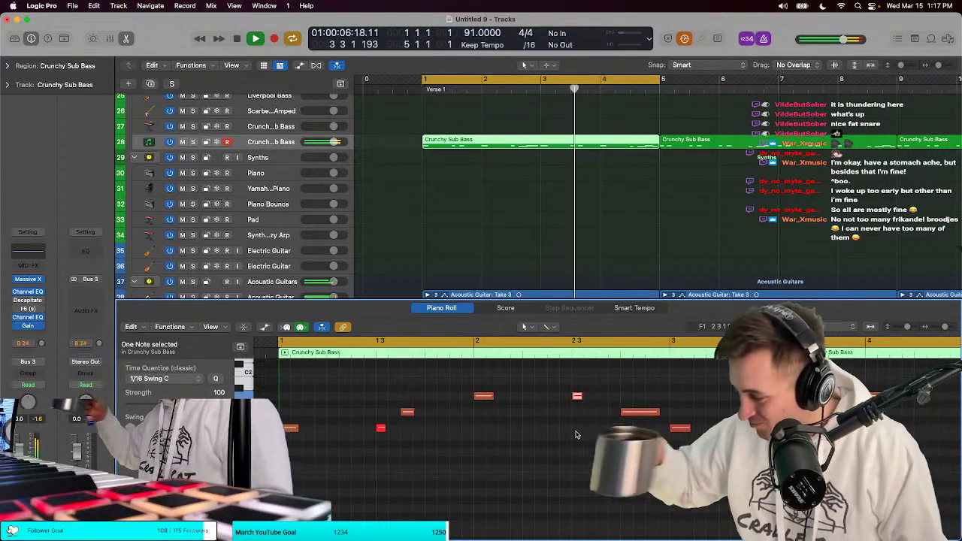
pyautogui.press('space')
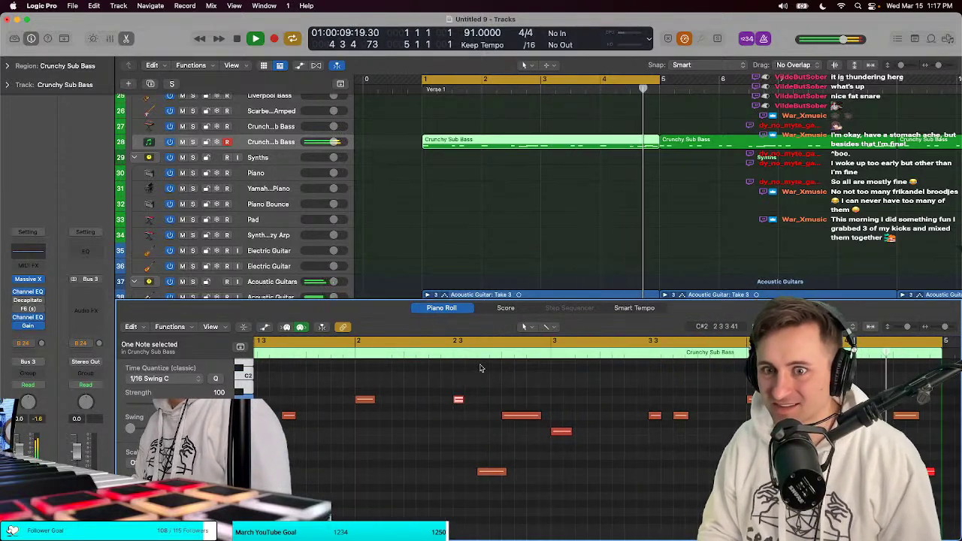
pyautogui.scroll(-3, 549, 186)
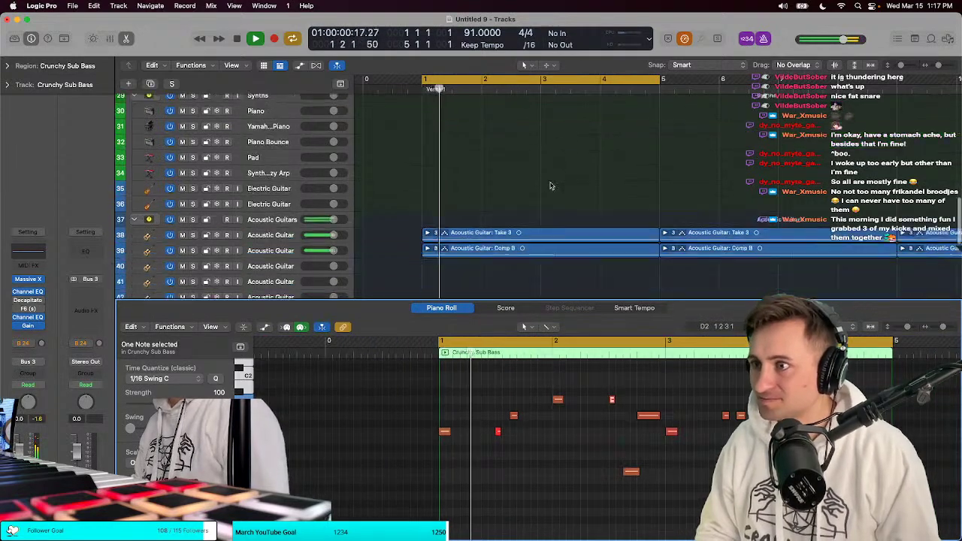
pyautogui.scroll(8, 550, 185)
pyautogui.scroll(-5, 550, 186)
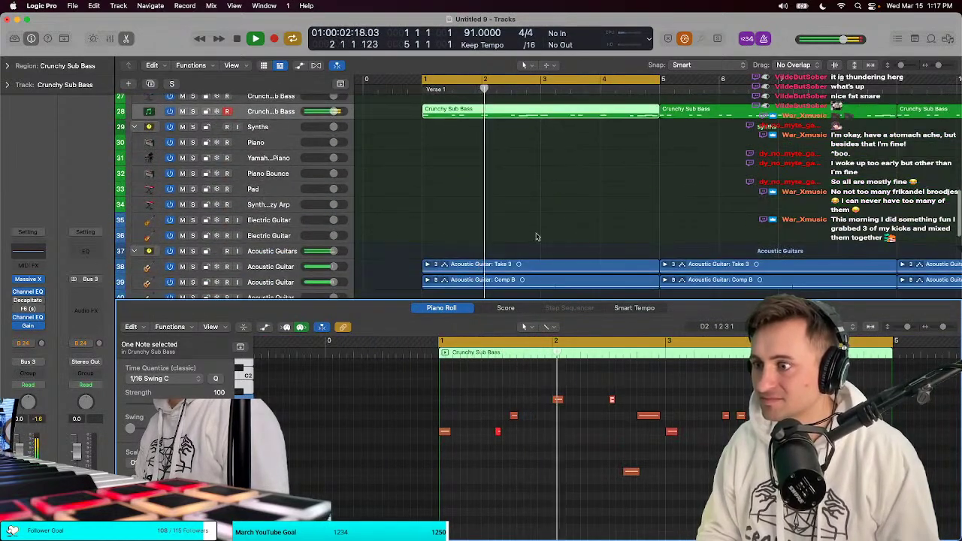
pyautogui.scroll(1, 511, 451)
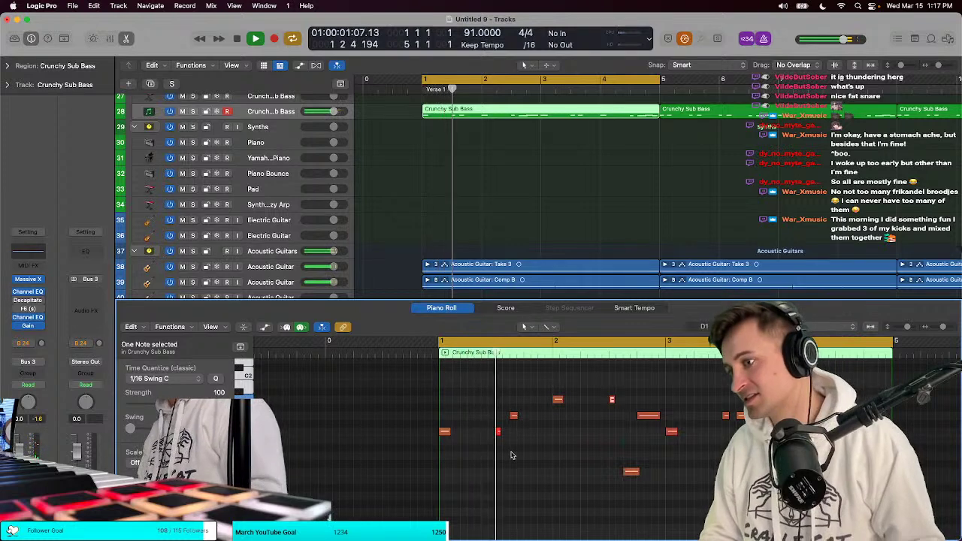
# Step: Delete the four bass notes from the bar 3 downbeat through the bar 4 downbeat
pyautogui.hscroll(5, 511, 454)
pyautogui.scroll(1, 511, 455)
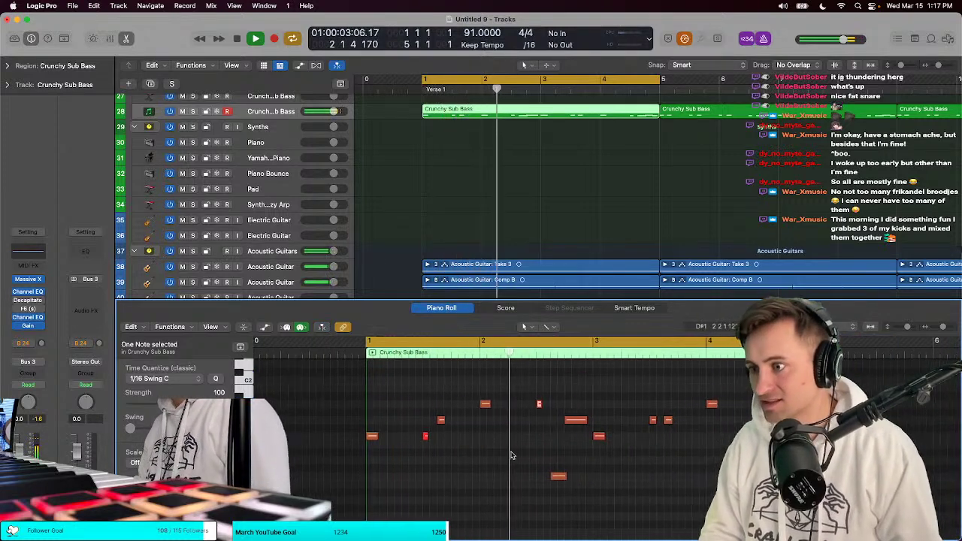
pyautogui.press('space')
pyautogui.press('super+a')
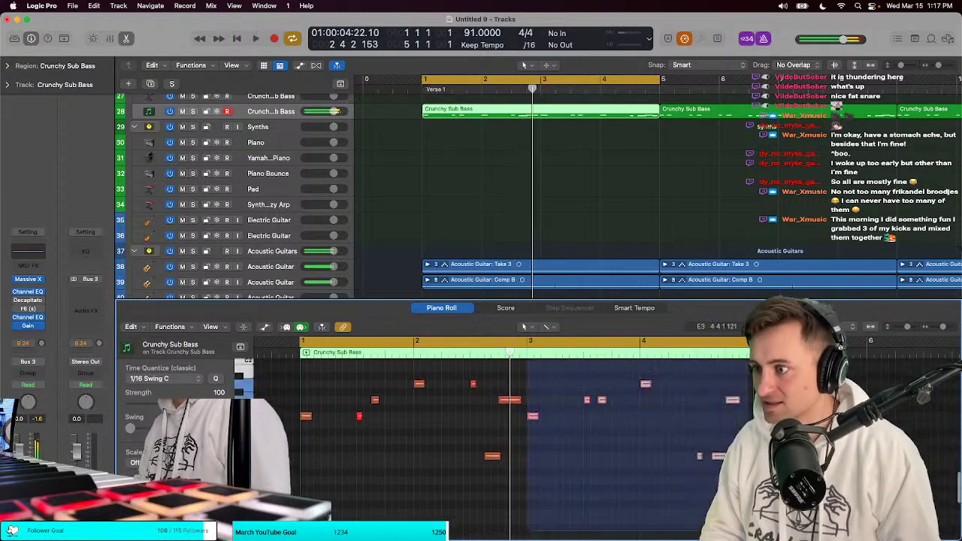
pyautogui.scroll(5, 661, 467)
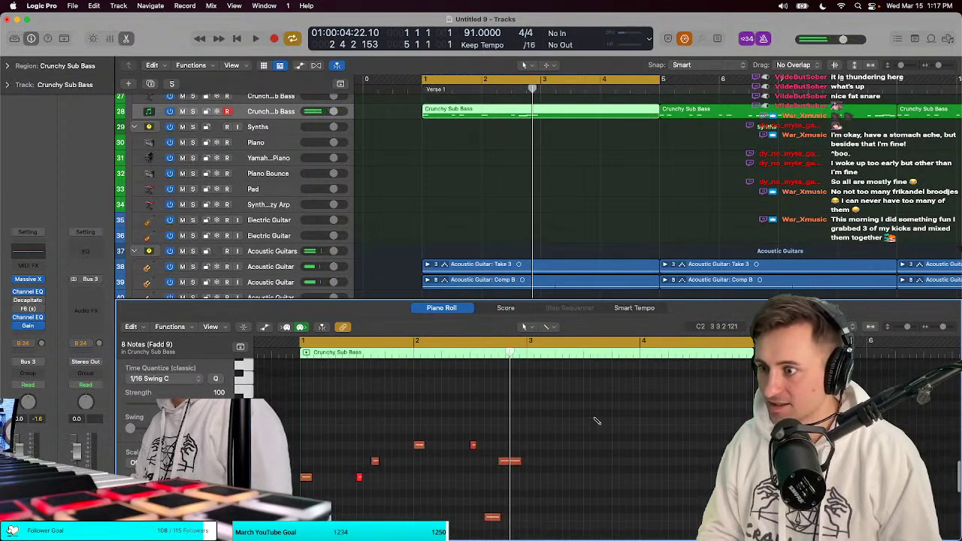
pyautogui.scroll(-1, 594, 422)
pyautogui.moveTo(526, 403); pyautogui.dragTo(663, 490)
pyautogui.scroll(-1, 571, 481)
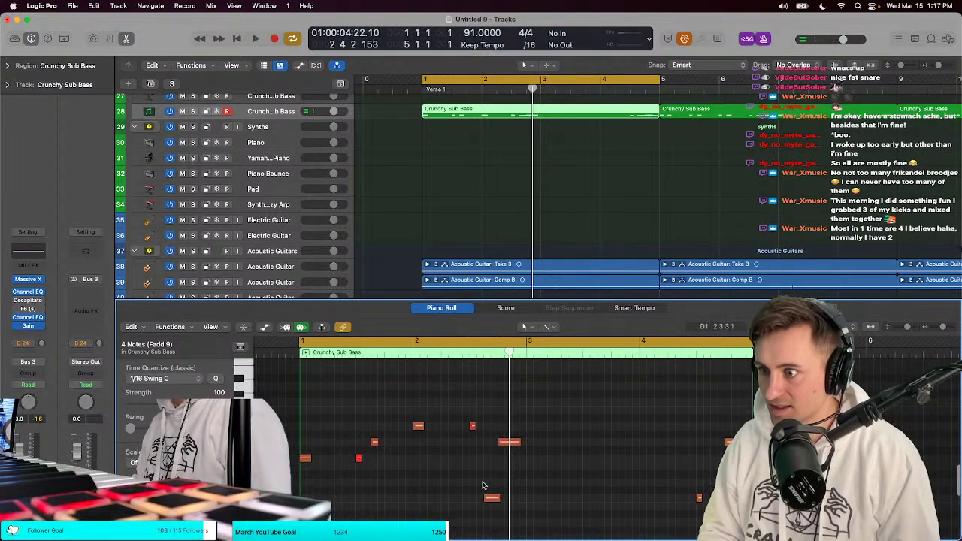
# Step: Copy the four bass notes from the bar 1 downbeat through the bar 2 downbeat so the copies start at bar 3
pyautogui.moveTo(460, 485); pyautogui.dragTo(304, 407)
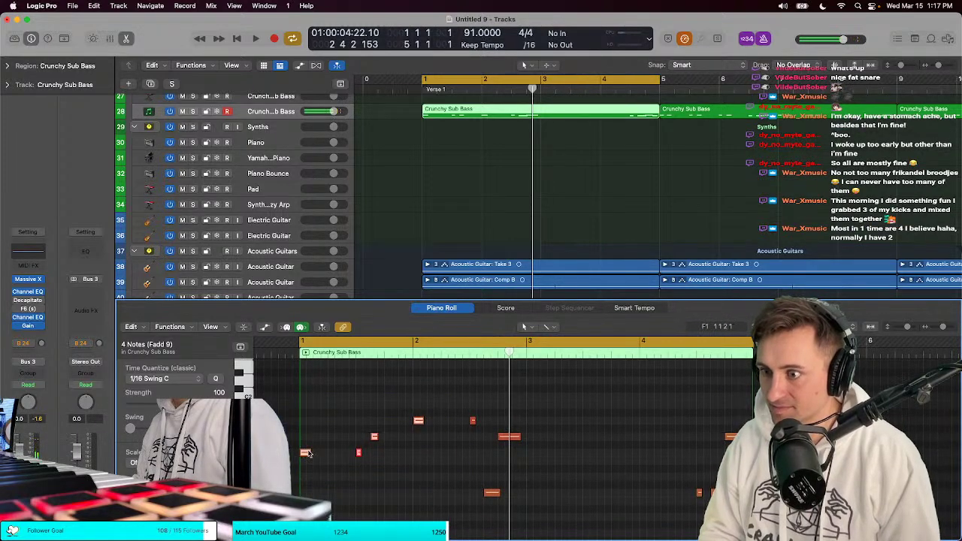
pyautogui.moveTo(307, 453); pyautogui.dragTo(534, 455)
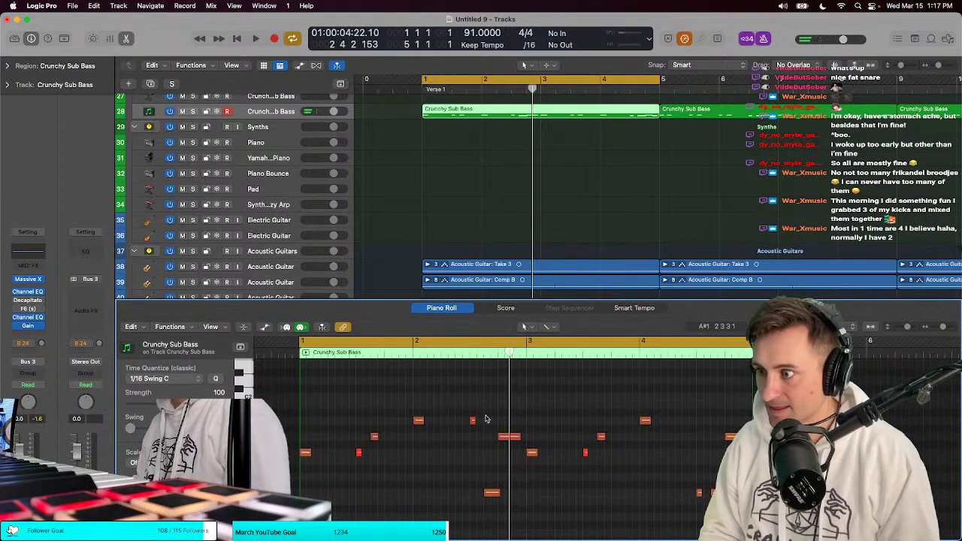
pyautogui.press('space')
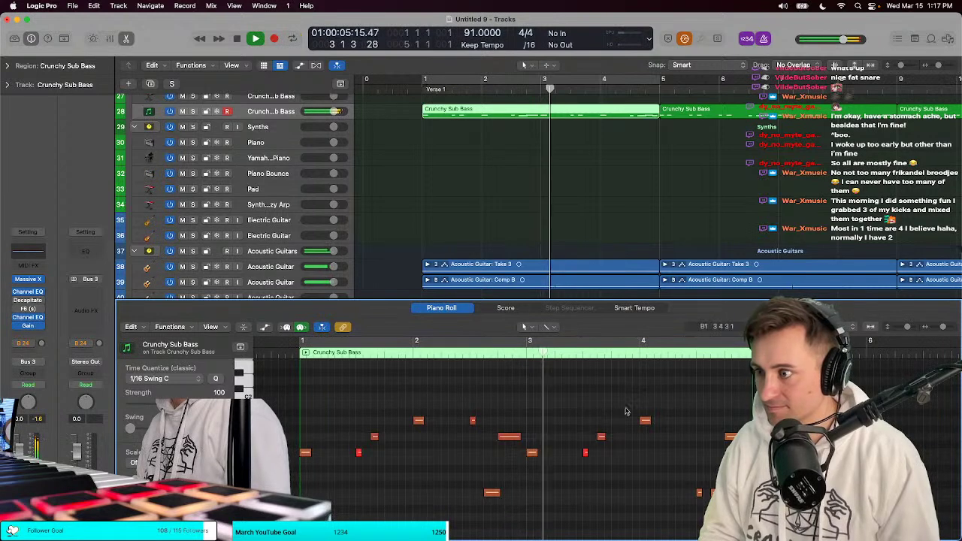
# Step: Raise the bass note at beat 3 of bar 4 to A1 and play back the bassline
pyautogui.moveTo(699, 494); pyautogui.dragTo(699, 421)
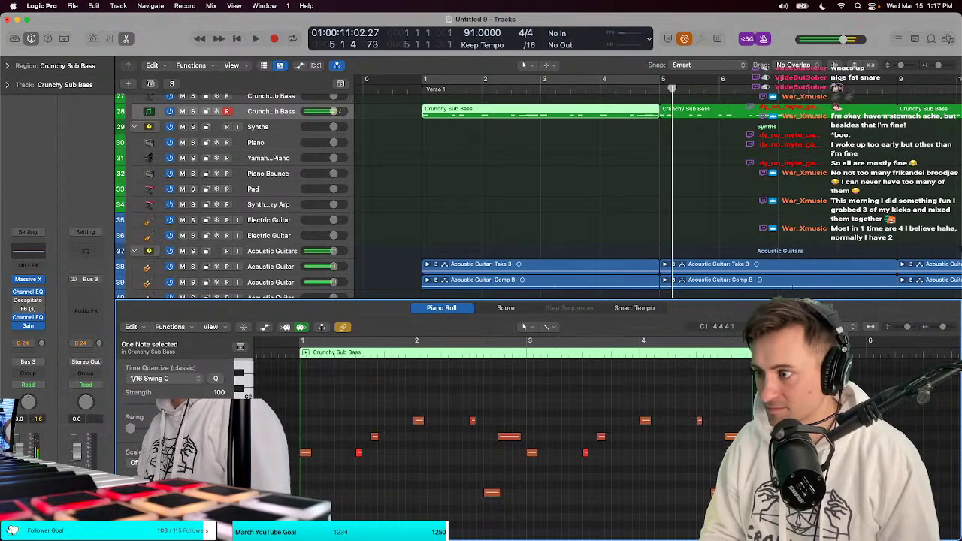
pyautogui.press('space')
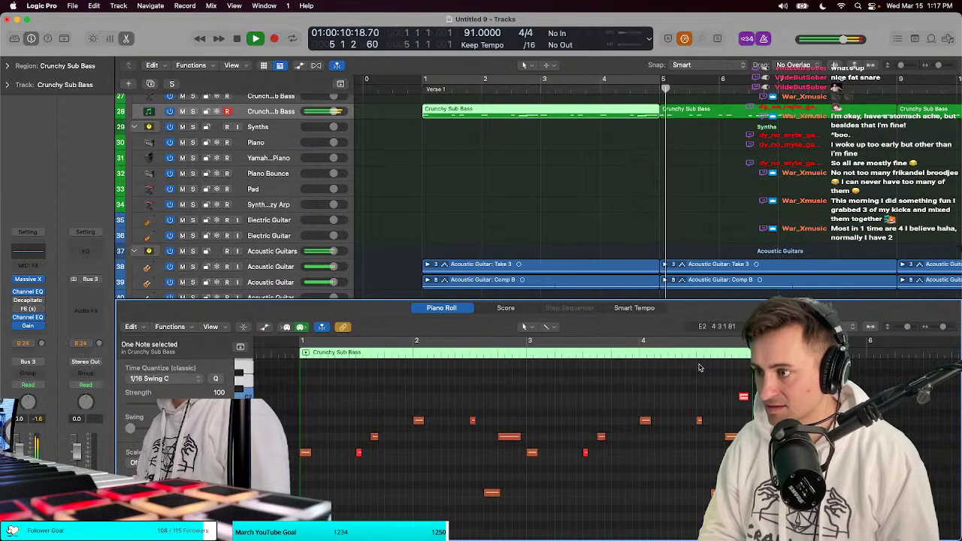
pyautogui.press('space')
pyautogui.press('c')
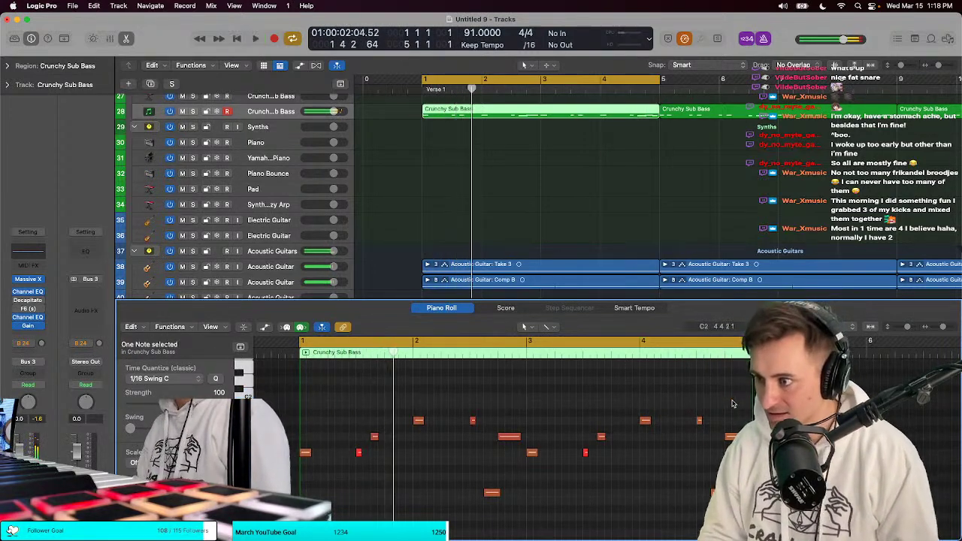
pyautogui.press('Return')
# Step: Review the drum kit and Crunchy Sub Bass regions across Verse 1 during playback, including the 707 And 727 Kit track
pyautogui.scroll(4, 541, 188)
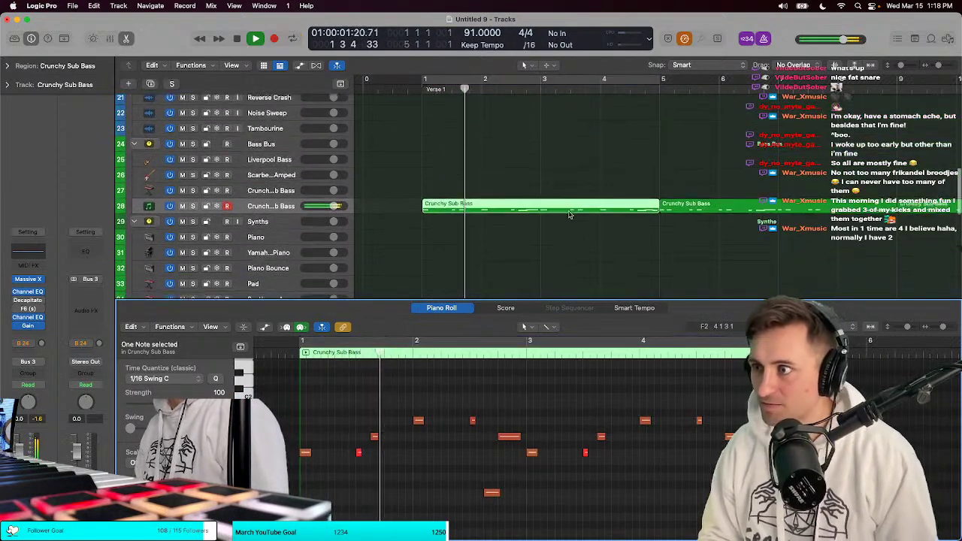
pyautogui.scroll(8, 594, 180)
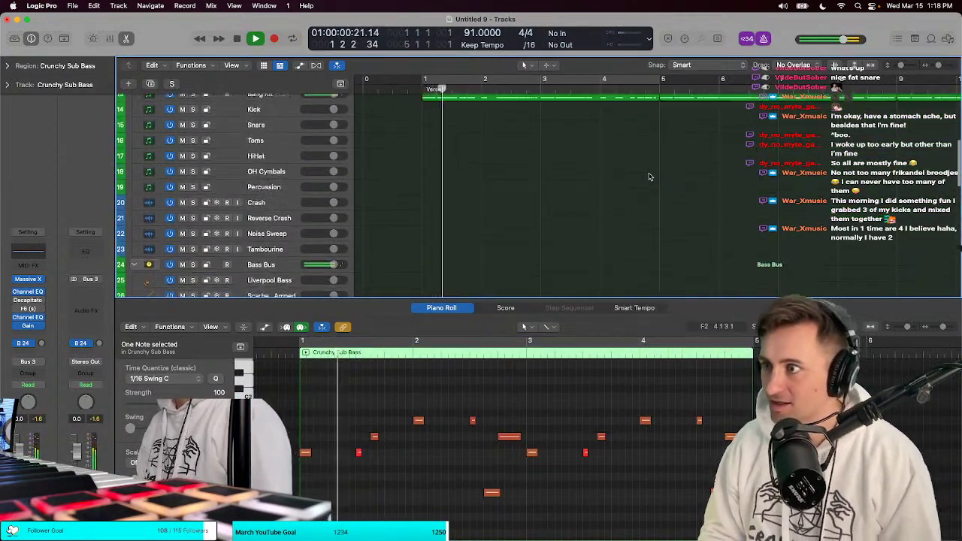
pyautogui.click(672, 163)
pyautogui.click(656, 162)
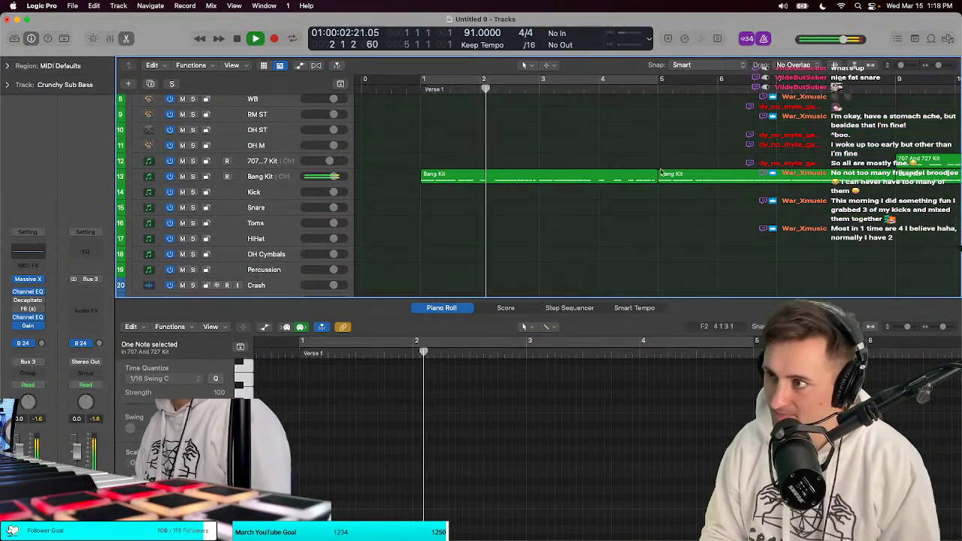
pyautogui.scroll(-3, 660, 168)
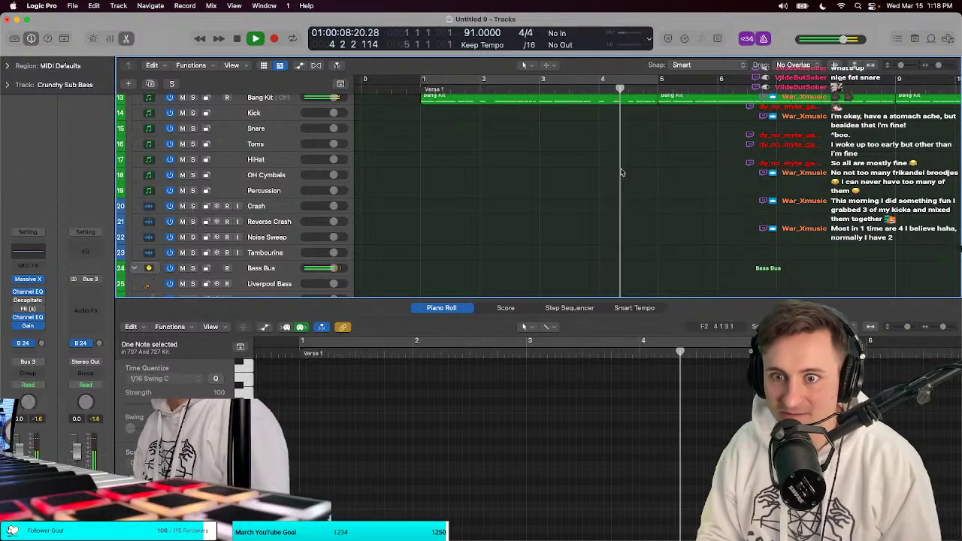
pyautogui.press('super+Left')
pyautogui.press('super+Left')
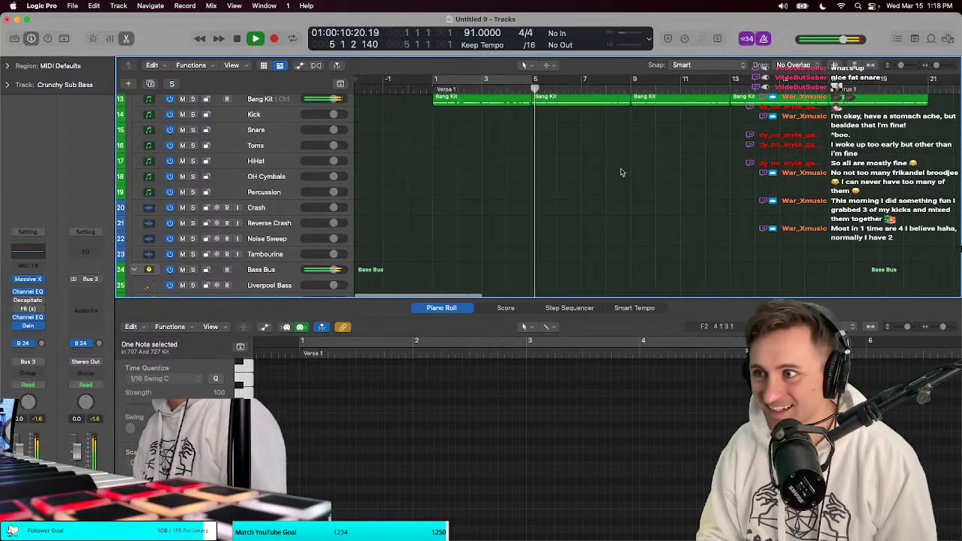
pyautogui.scroll(-5, 614, 170)
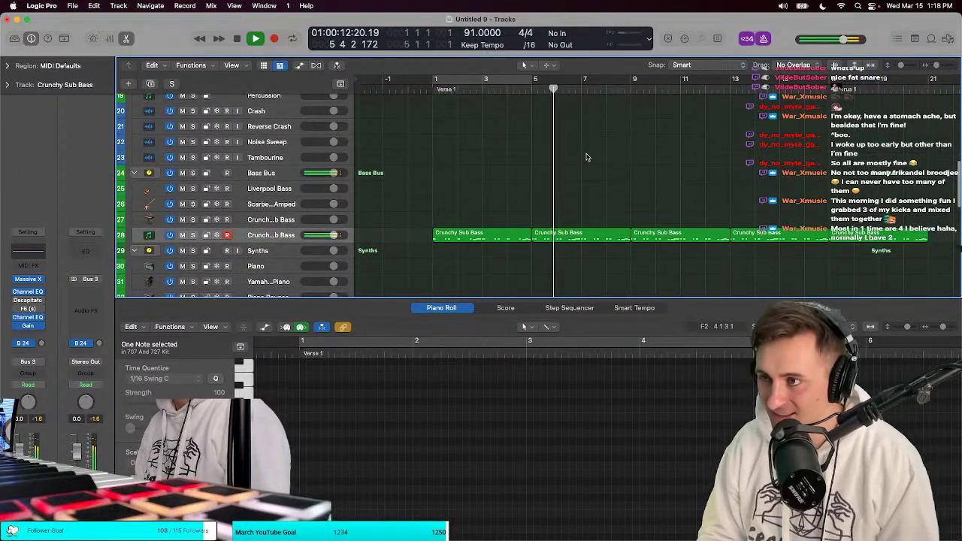
# Step: Delete the upper row of seven notes from the Bang Kit region at bar 5 and stop playback
pyautogui.scroll(8, 586, 158)
pyautogui.click(570, 192)
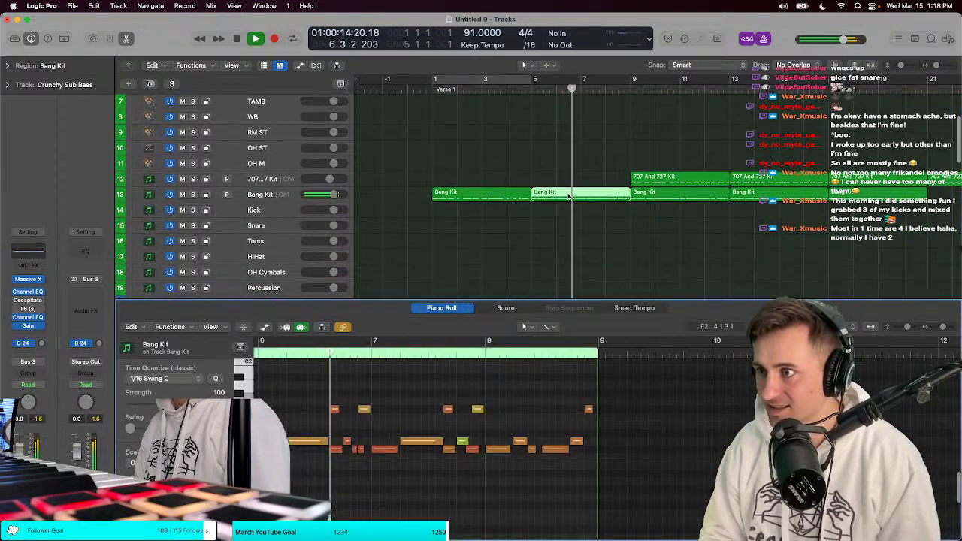
pyautogui.moveTo(292, 394); pyautogui.dragTo(709, 417)
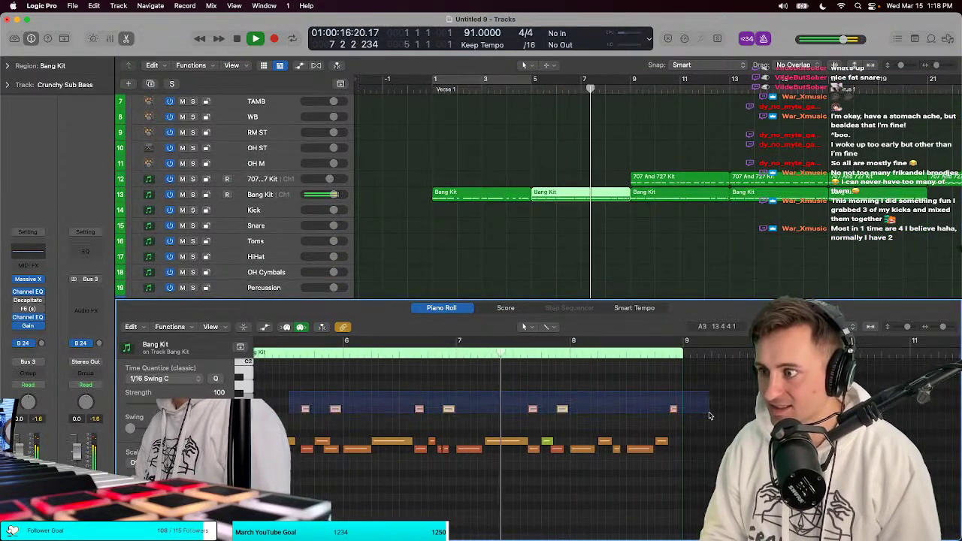
pyautogui.hscroll(-3, 710, 417)
pyautogui.press('space')
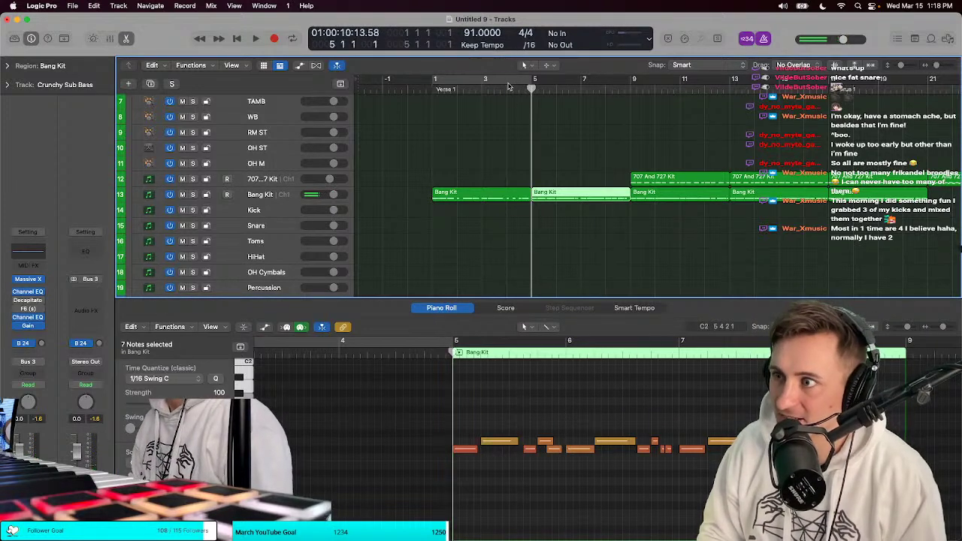
# Step: Cycle bars 1 to 5 and check the Crunchy Sub Bass region at bar 1 during playback
pyautogui.click(508, 86)
pyautogui.click(430, 89)
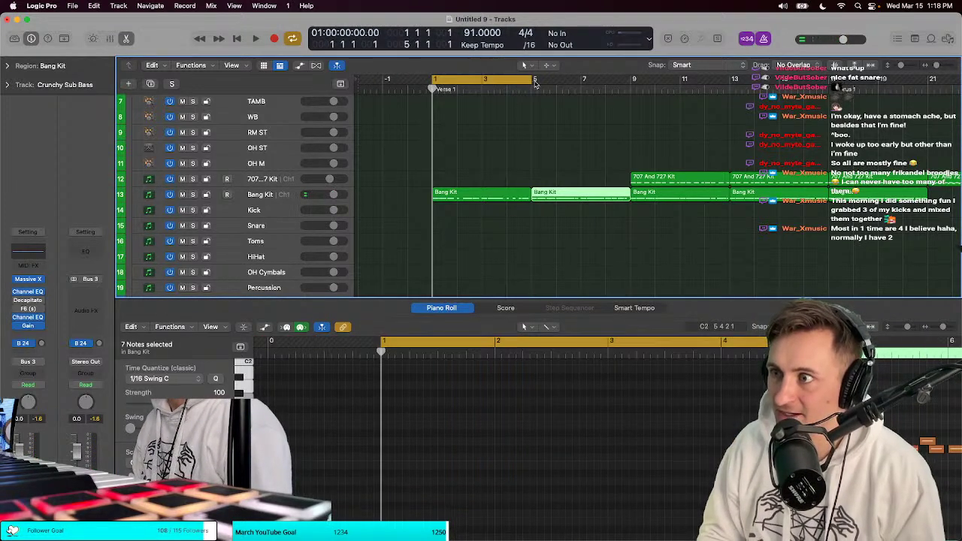
pyautogui.moveTo(536, 83)
pyautogui.mouseDown()
pyautogui.moveTo(631, 79)
pyautogui.moveTo(532, 79)
pyautogui.mouseUp()
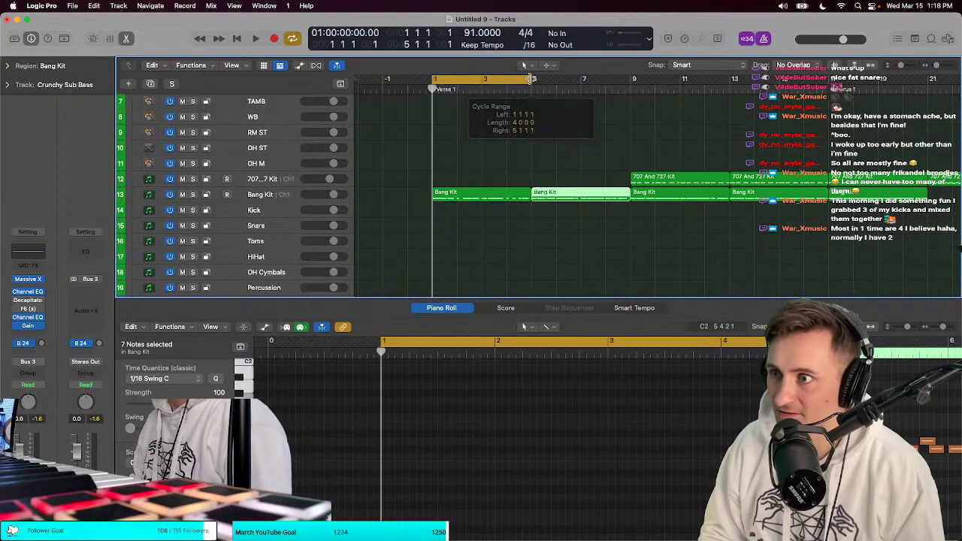
pyautogui.press('space')
pyautogui.scroll(-8, 487, 204)
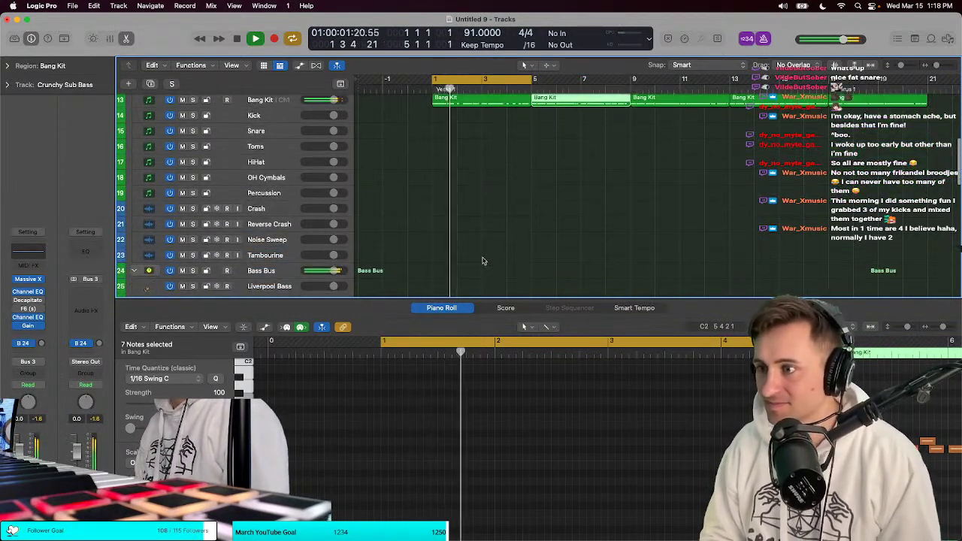
pyautogui.click(461, 161)
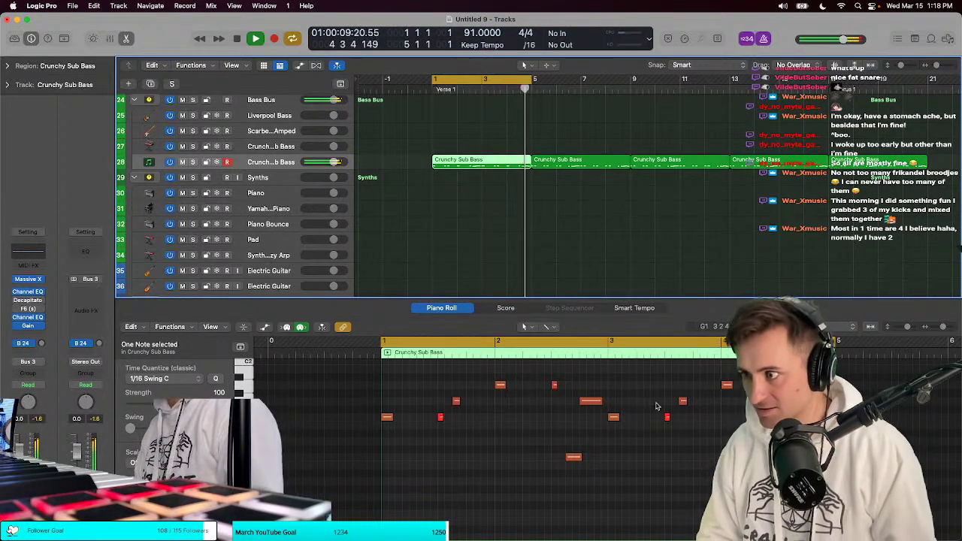
# Step: Cycle bars 5 to 9 and review the notes of the Crunchy Sub Bass region at bar 5 during playback
pyautogui.moveTo(459, 79); pyautogui.dragTo(558, 83)
pyautogui.click(566, 147)
pyautogui.scroll(5, 567, 145)
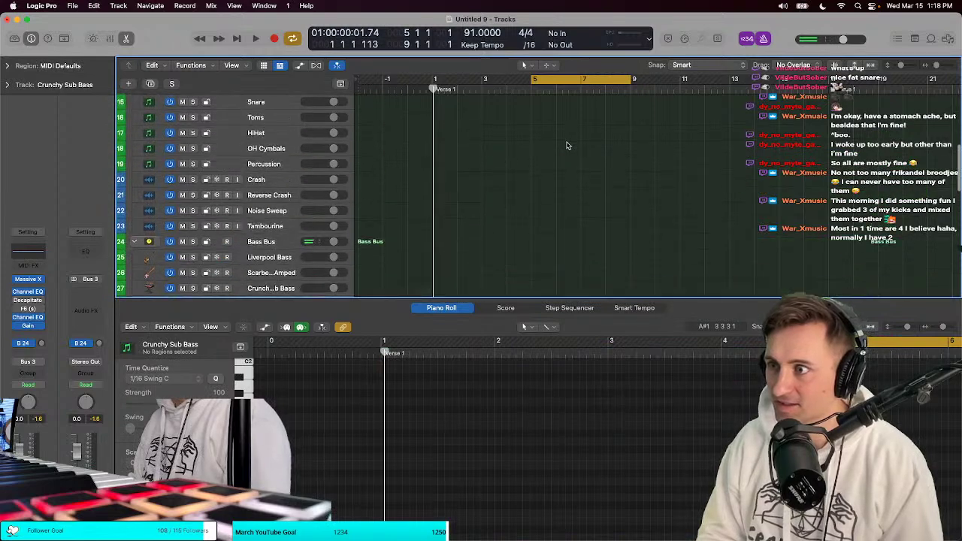
pyautogui.press('space')
pyautogui.scroll(-2, 568, 146)
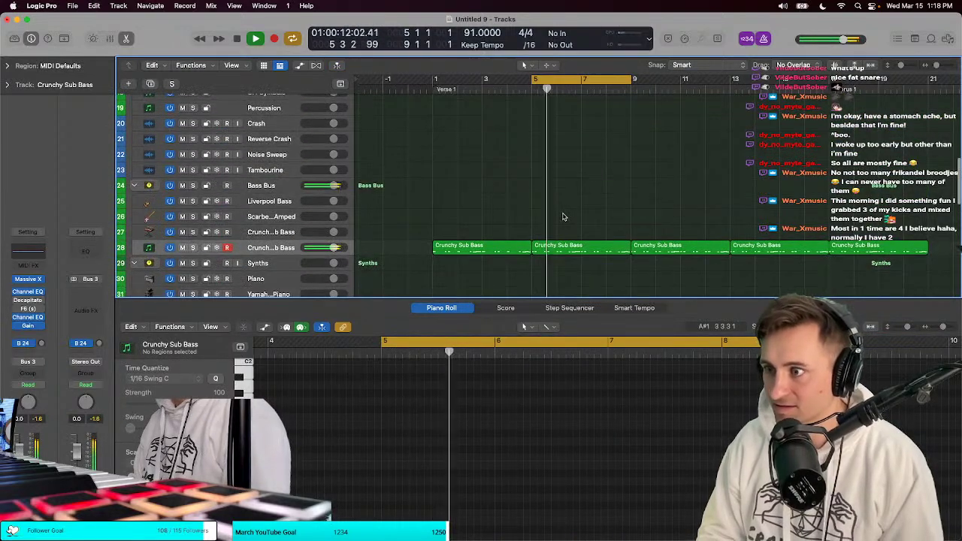
pyautogui.click(560, 248)
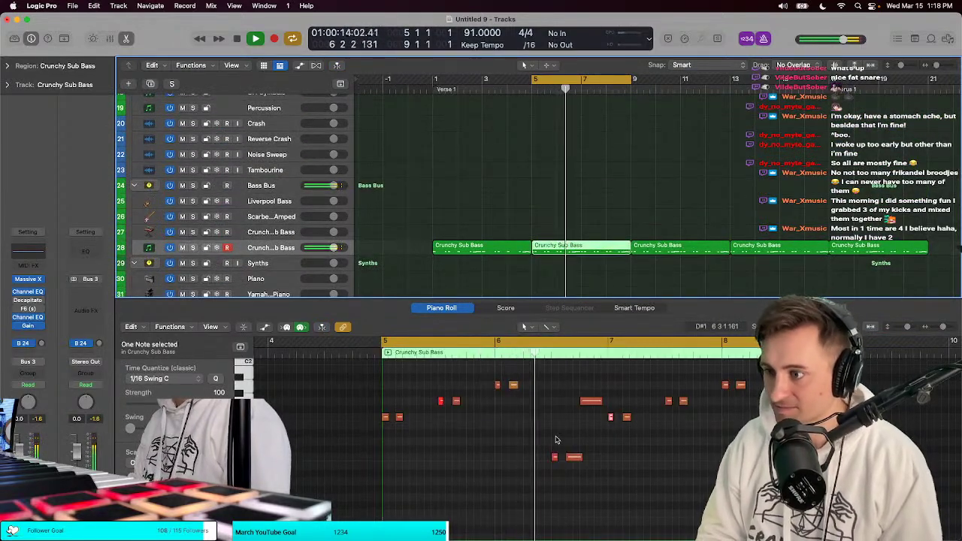
pyautogui.hscroll(2, 556, 421)
pyautogui.scroll(1, 556, 421)
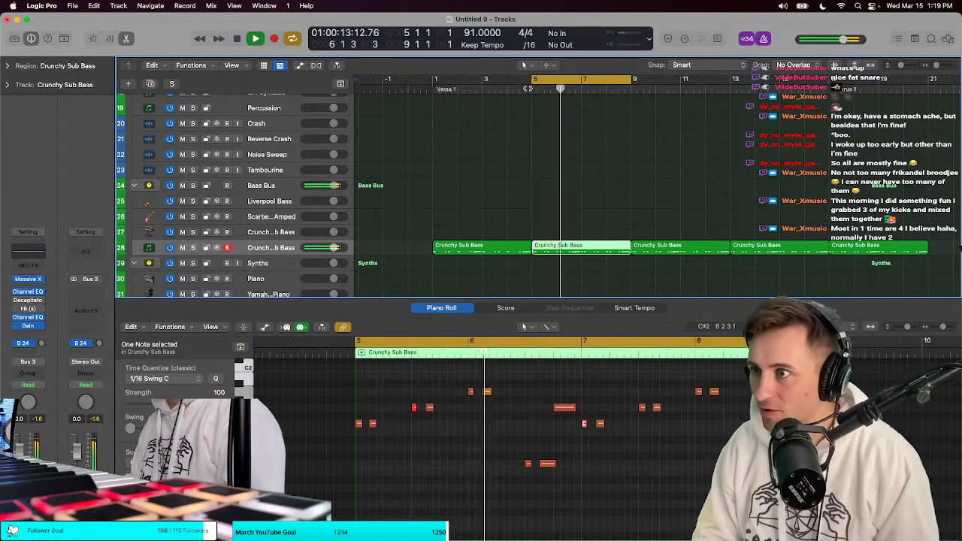
# Step: Move the cycle range back to exactly bars 1 to 5 and play it
pyautogui.click(520, 85)
pyautogui.moveTo(536, 80); pyautogui.dragTo(438, 80)
pyautogui.click(741, 63)
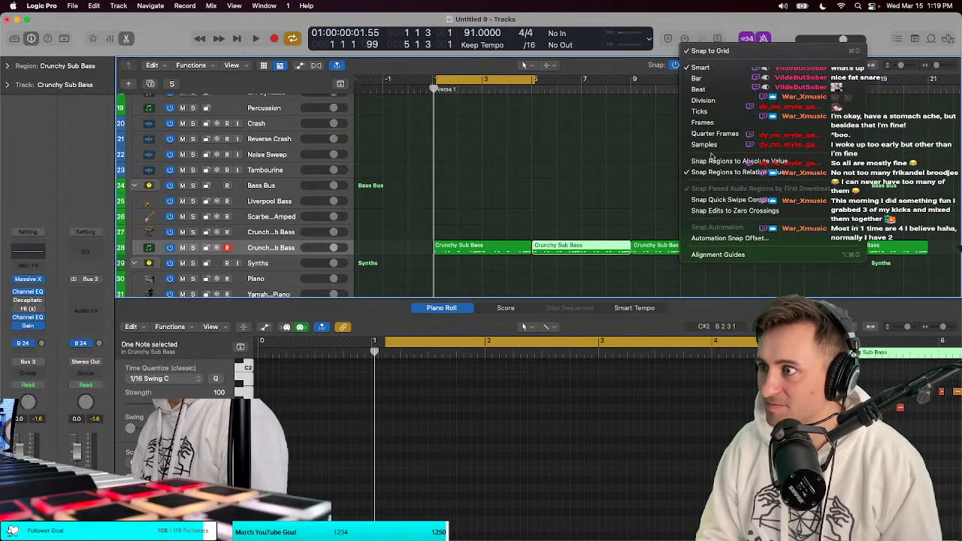
pyautogui.click(714, 158)
pyautogui.press('space')
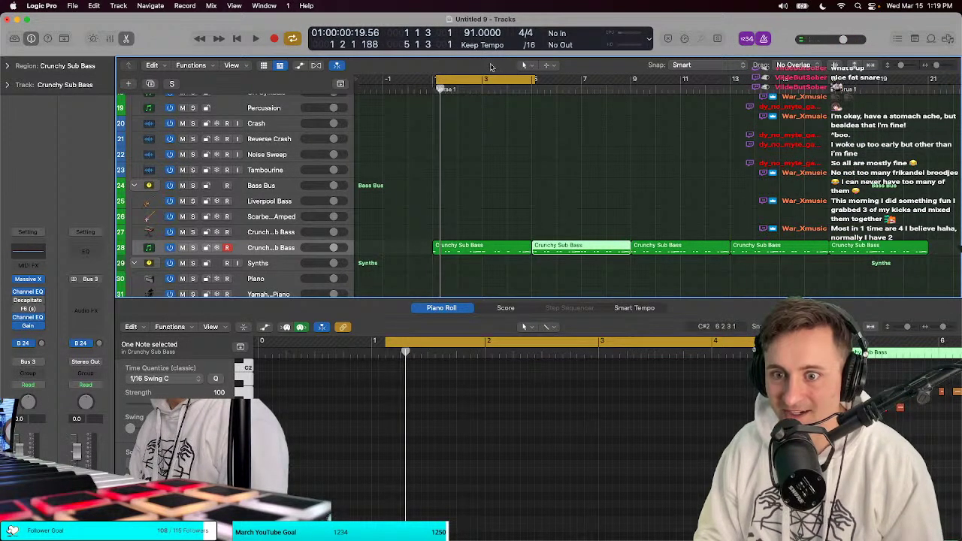
pyautogui.moveTo(475, 80); pyautogui.dragTo(475, 80)
pyautogui.scroll(5, 353, 98)
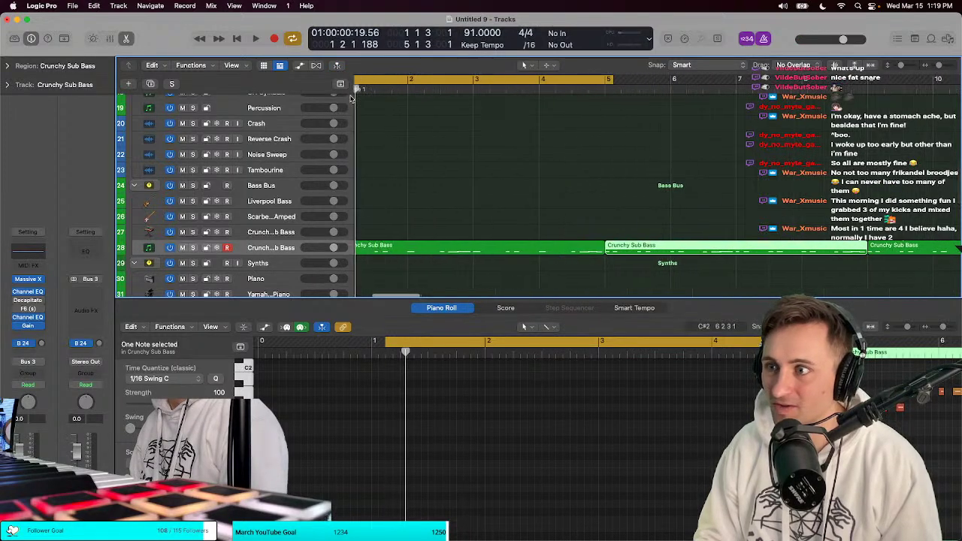
pyautogui.hscroll(-5, 350, 98)
pyautogui.moveTo(467, 79); pyautogui.dragTo(463, 79)
pyautogui.press('space')
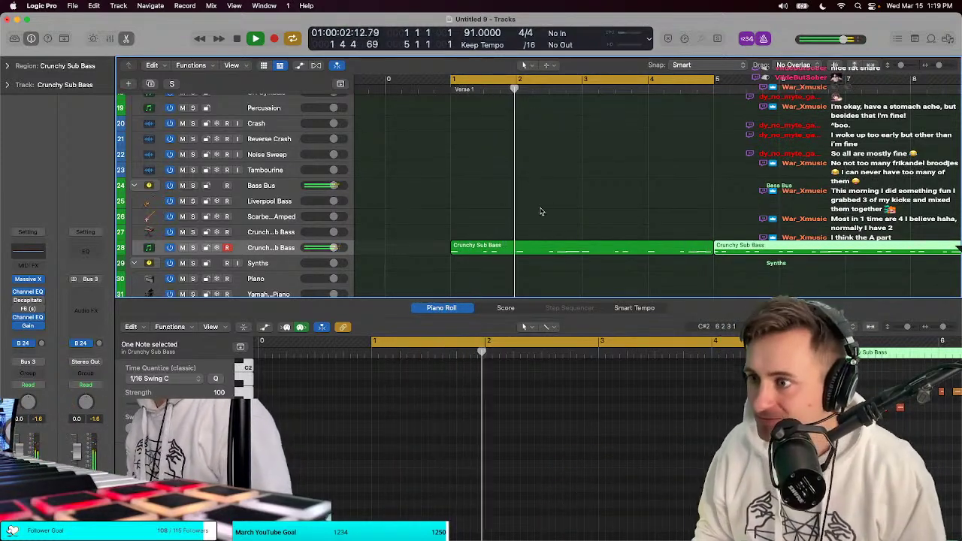
# Step: Close the Piano Roll and turn off record enable on the Crunchy Sub Bass MIDI track
pyautogui.scroll(-2, 540, 211)
pyautogui.scroll(-2, 539, 210)
pyautogui.press('e')
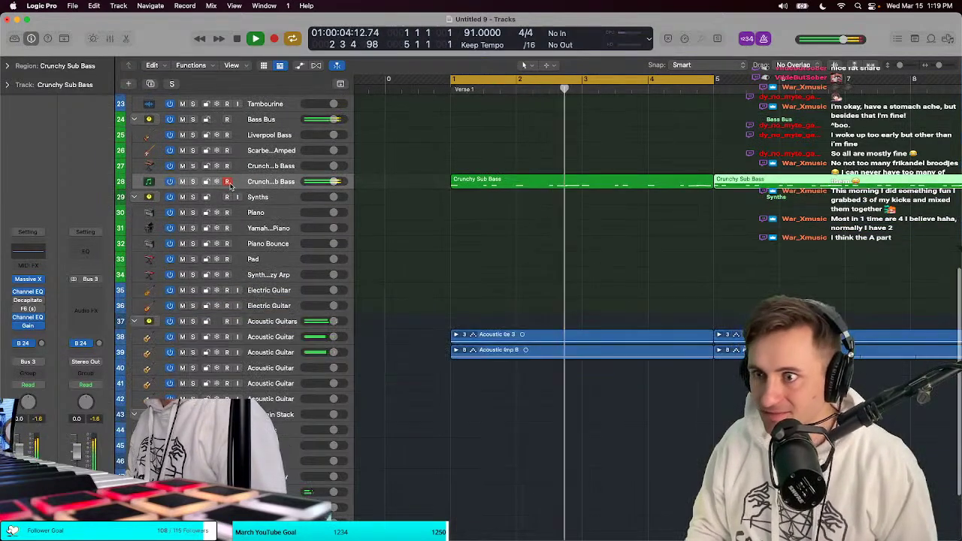
pyautogui.scroll(5, 421, 185)
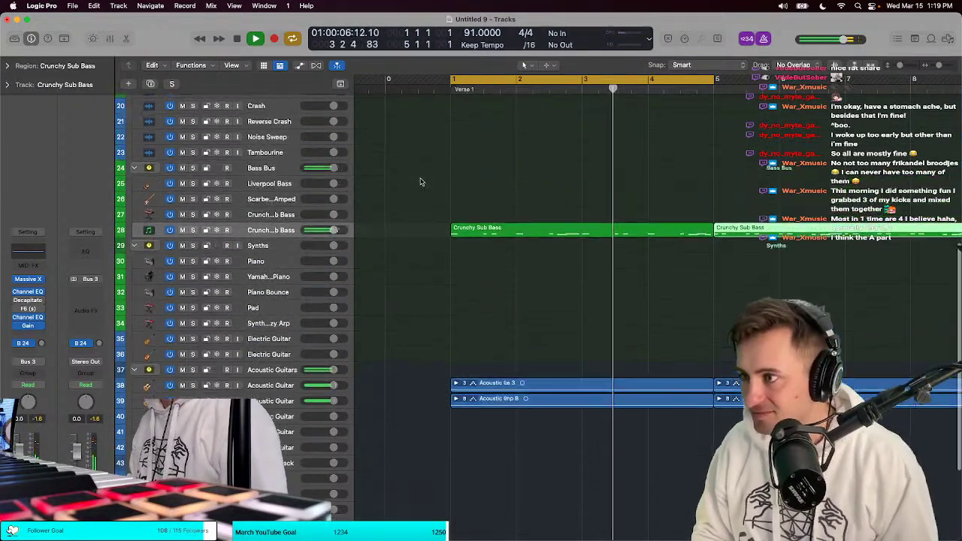
pyautogui.press('super+Left')
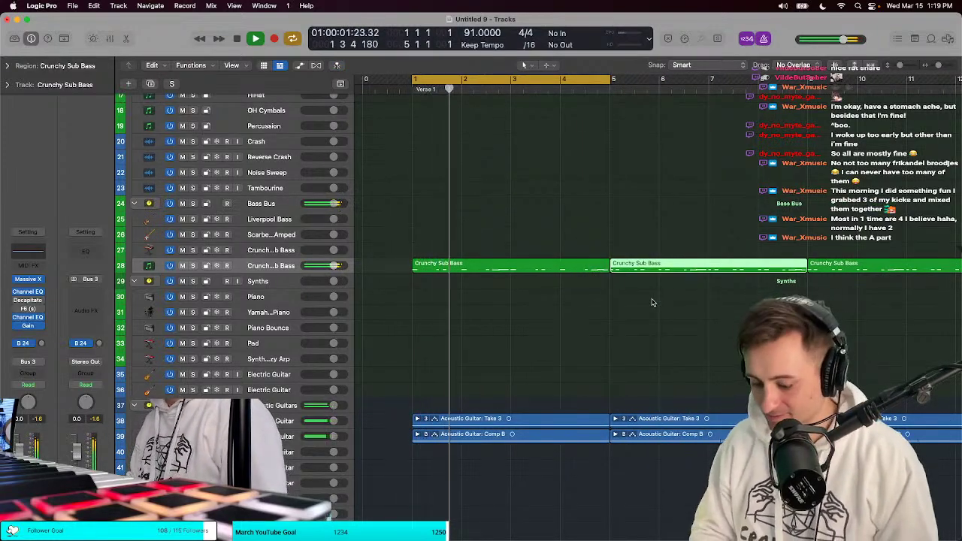
pyautogui.press('Delete')
pyautogui.hscroll(3, 651, 301)
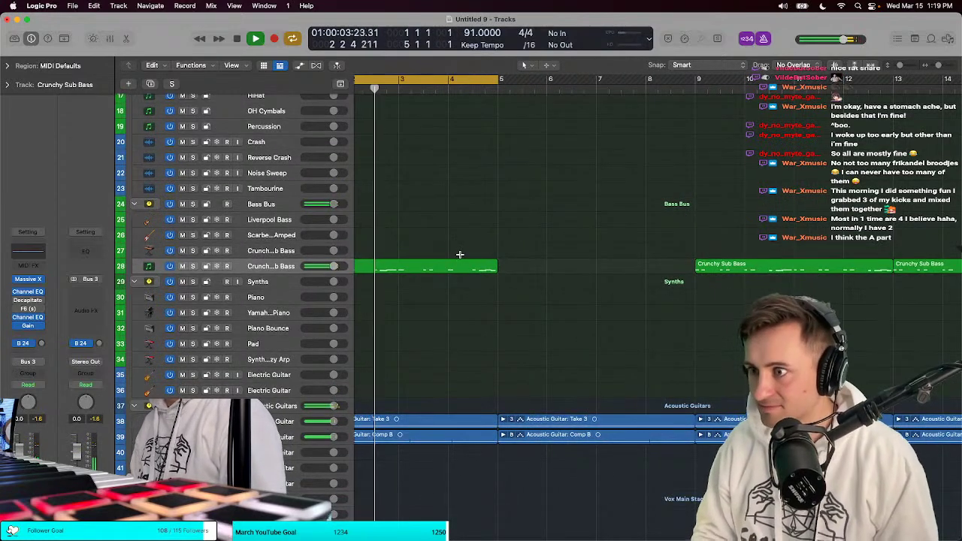
pyautogui.press('super+z')
pyautogui.press('super+z')
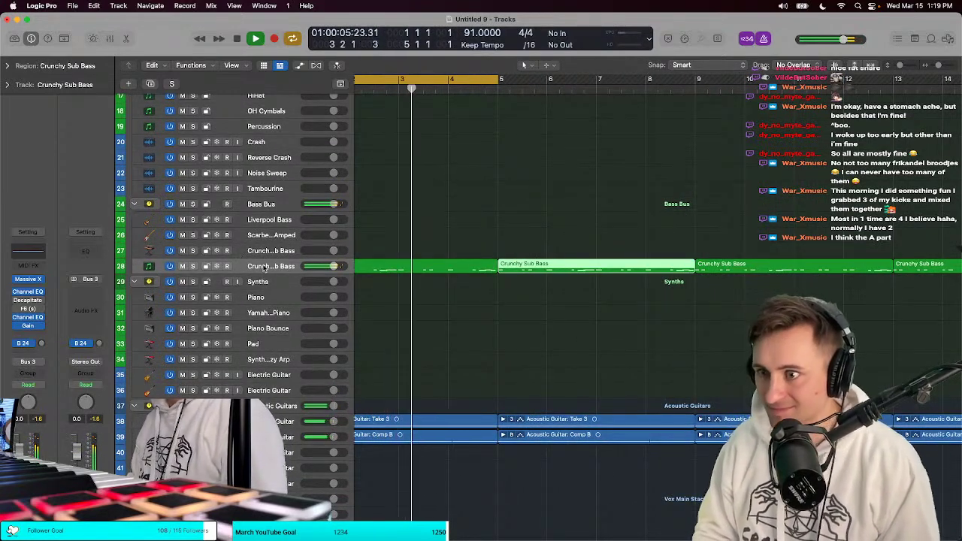
# Step: Show track alternatives in the track headers and duplicate the Crunchy Sub Bass MIDI track's current alternative
pyautogui.press('super+Down')
pyautogui.press('super+Down')
pyautogui.rightClick(237, 273)
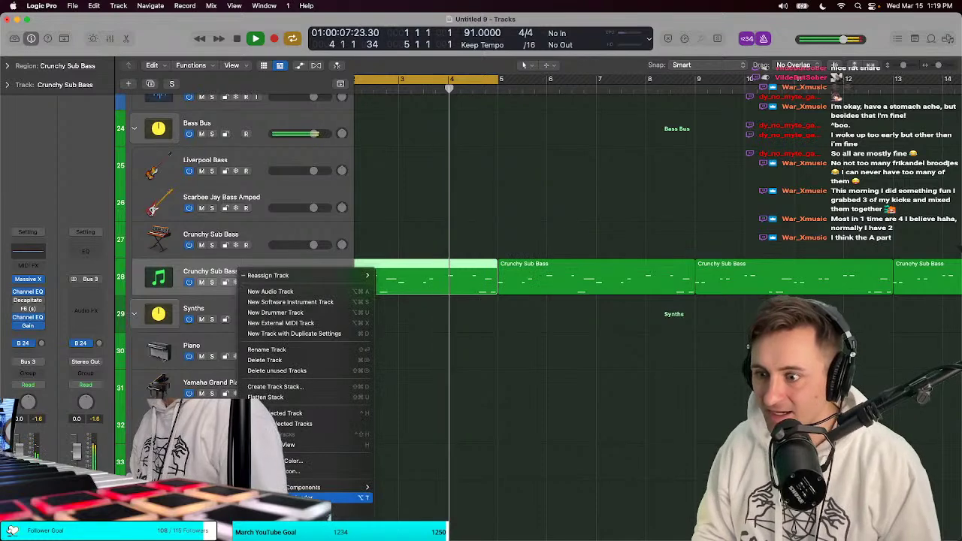
pyautogui.moveTo(331, 487)
pyautogui.click(406, 530)
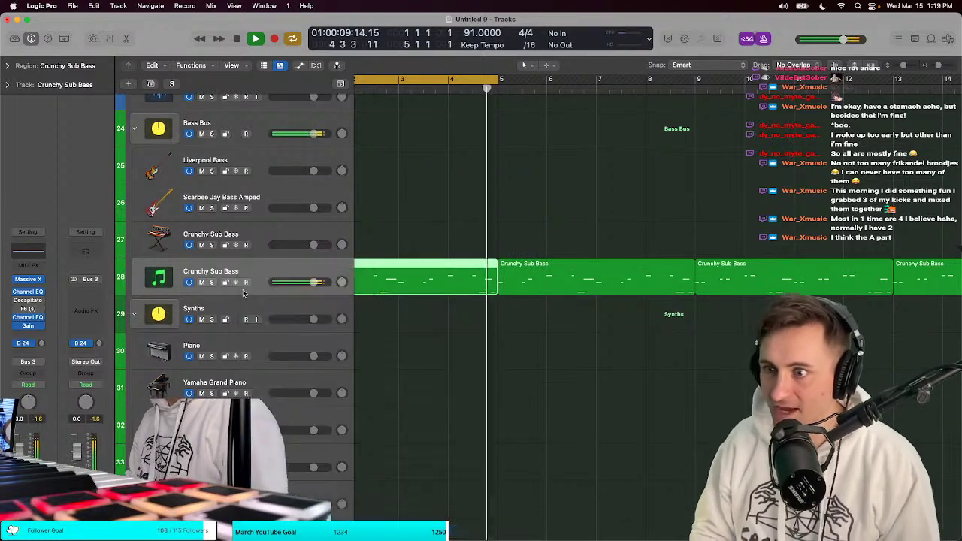
pyautogui.click(243, 272)
pyautogui.click(255, 286)
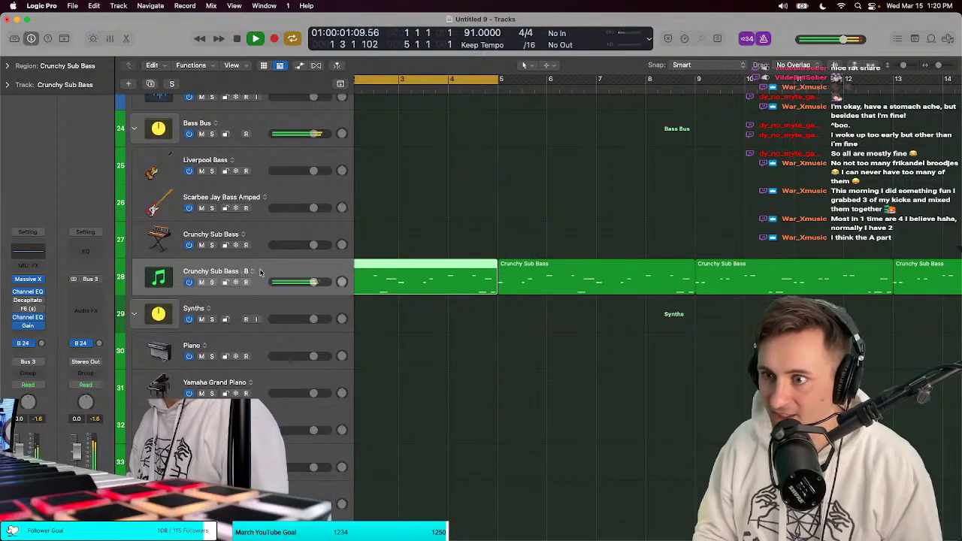
# Step: Delete the four Crunchy Sub Bass regions from bar 5 onward
pyautogui.scroll(-5, 461, 244)
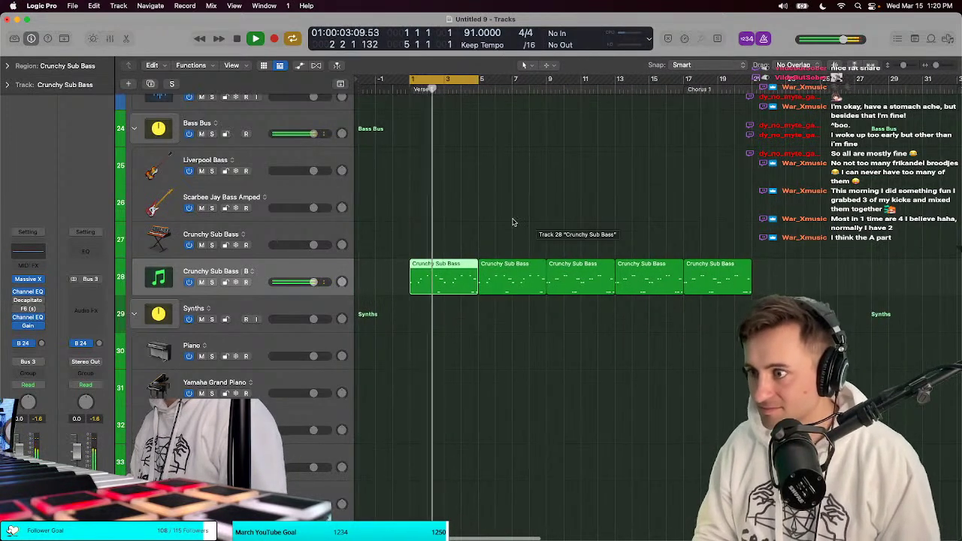
pyautogui.moveTo(512, 219); pyautogui.dragTo(740, 299)
pyautogui.press('Delete')
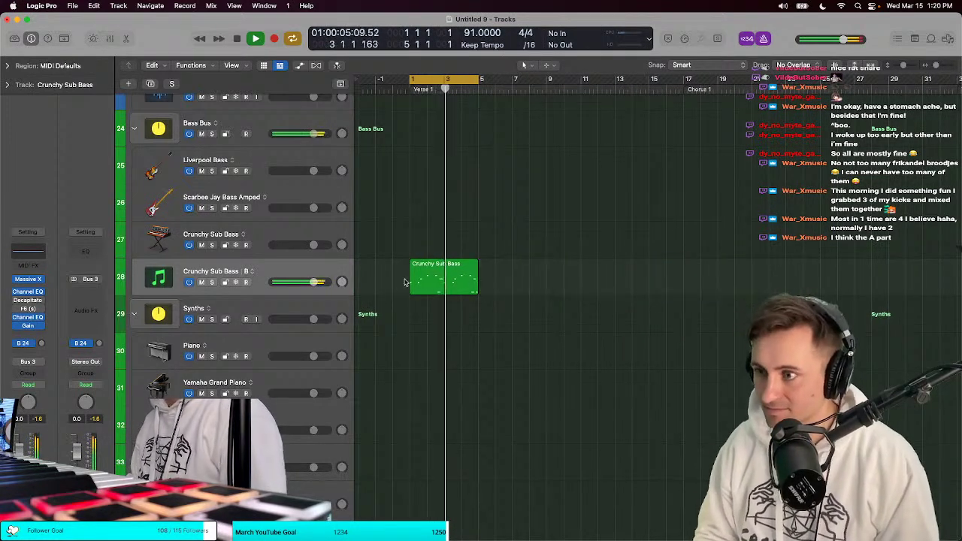
# Step: Repeat the bar 1 Crunchy Sub Bass region three times so the copies run from bar 5 to bar 17
pyautogui.click(415, 281)
pyautogui.press('super+r')
pyautogui.press('super+r')
pyautogui.press('super+r')
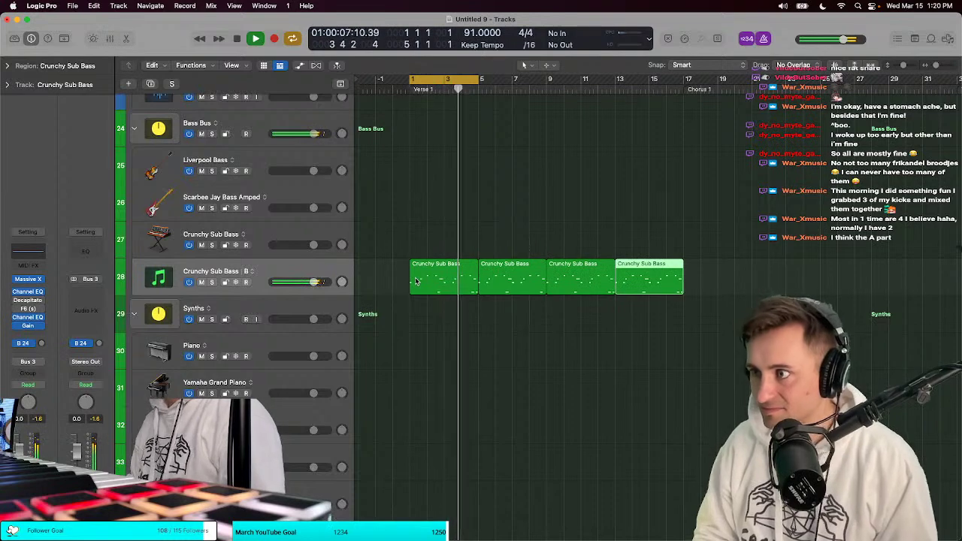
# Step: Examine the notes of the bar 1 Bang Kit region in the Piano Roll during playback
pyautogui.scroll(12, 454, 172)
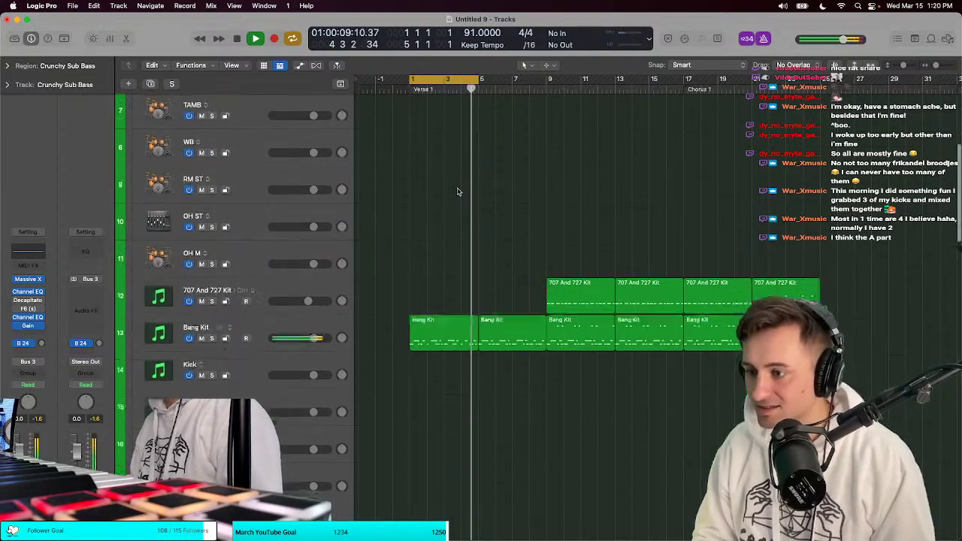
pyautogui.click(451, 308)
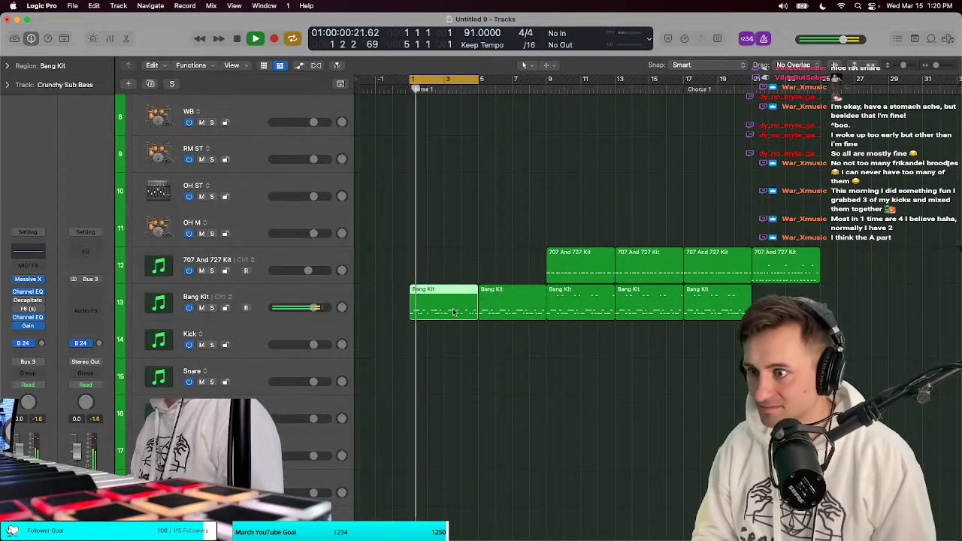
pyautogui.doubleClick(459, 311)
pyautogui.press('super+Left')
pyautogui.press('super+Left')
pyautogui.scroll(-5, 451, 393)
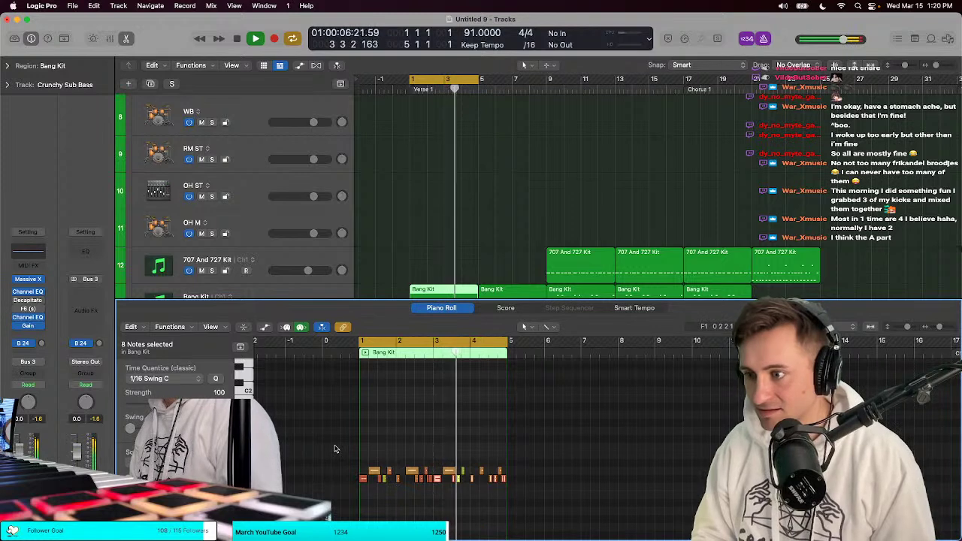
pyautogui.moveTo(336, 449); pyautogui.dragTo(580, 504)
pyautogui.press('e')
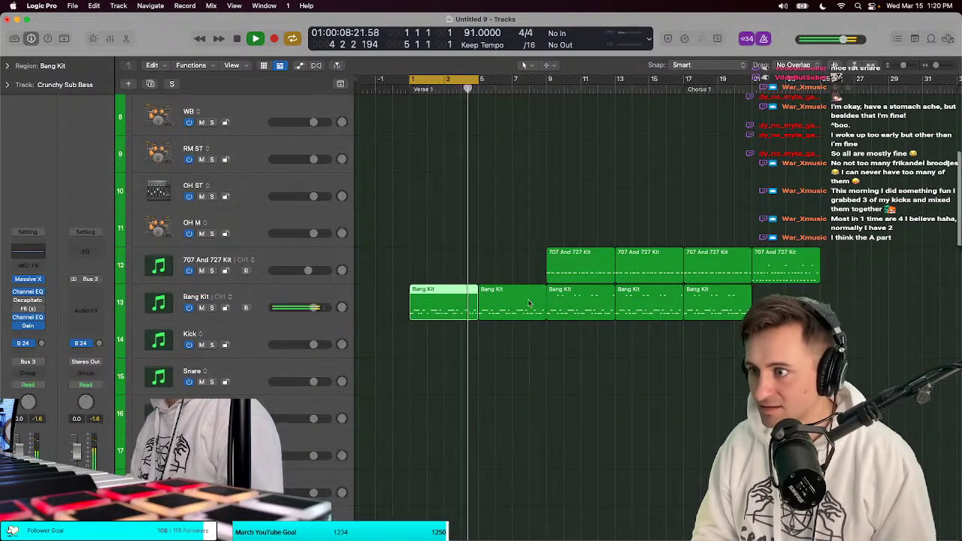
# Step: Replace the bar 5 Bang Kit region with a copy of the bar 1 region, then select the bar 9 region with the playhead there
pyautogui.press('space')
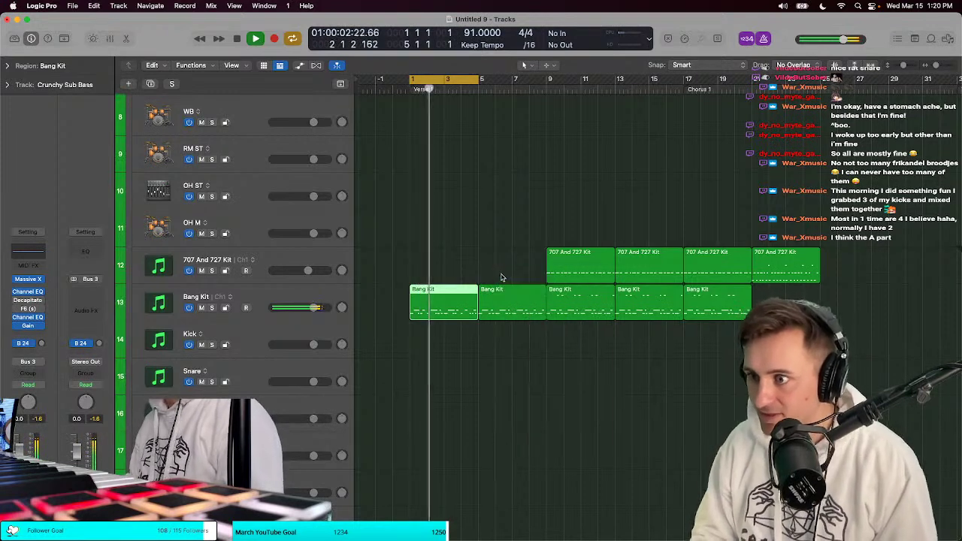
pyautogui.hscroll(3, 495, 317)
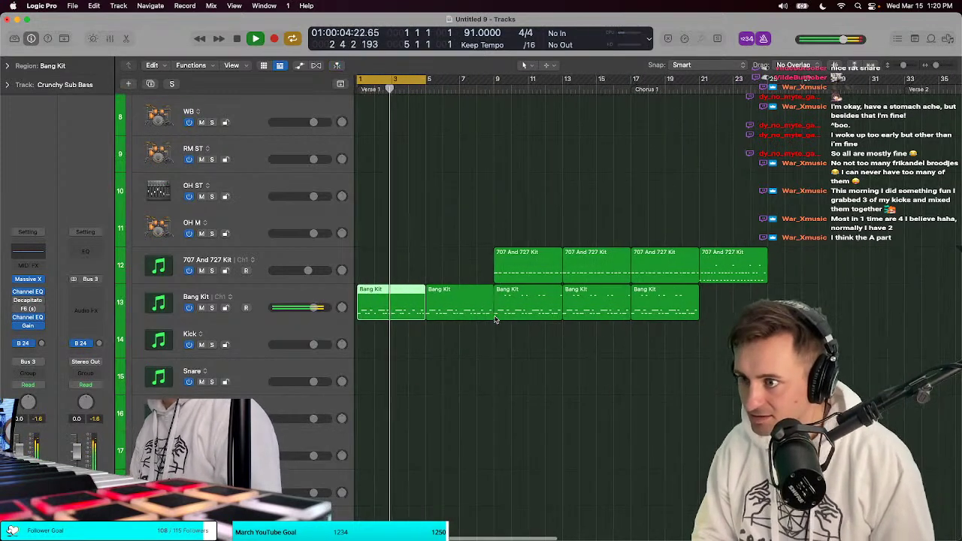
pyautogui.click(461, 320)
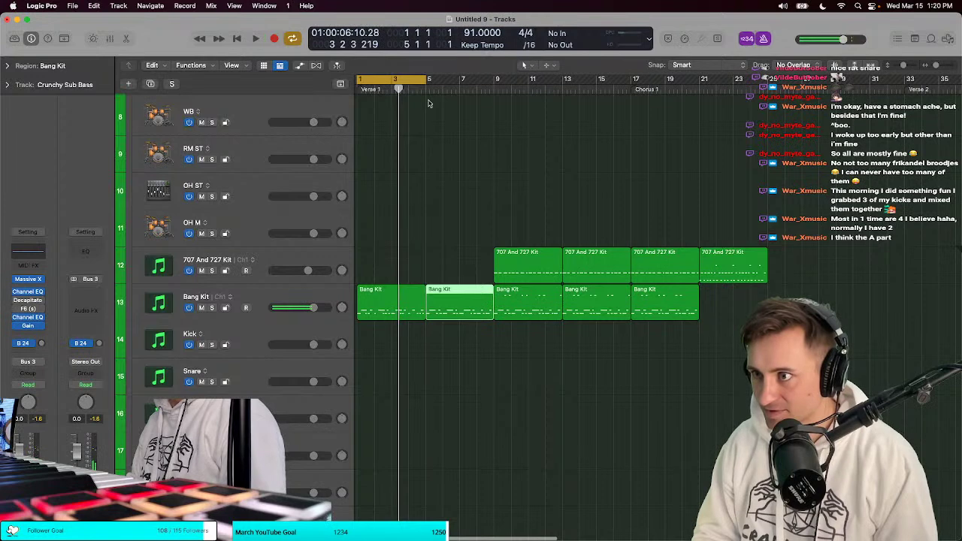
pyautogui.click(428, 103)
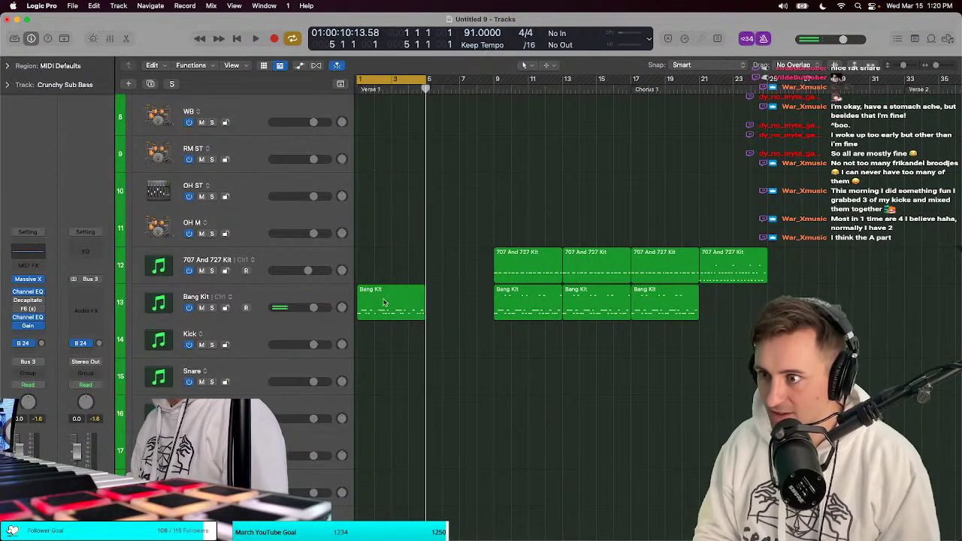
pyautogui.click(519, 307)
pyautogui.click(495, 103)
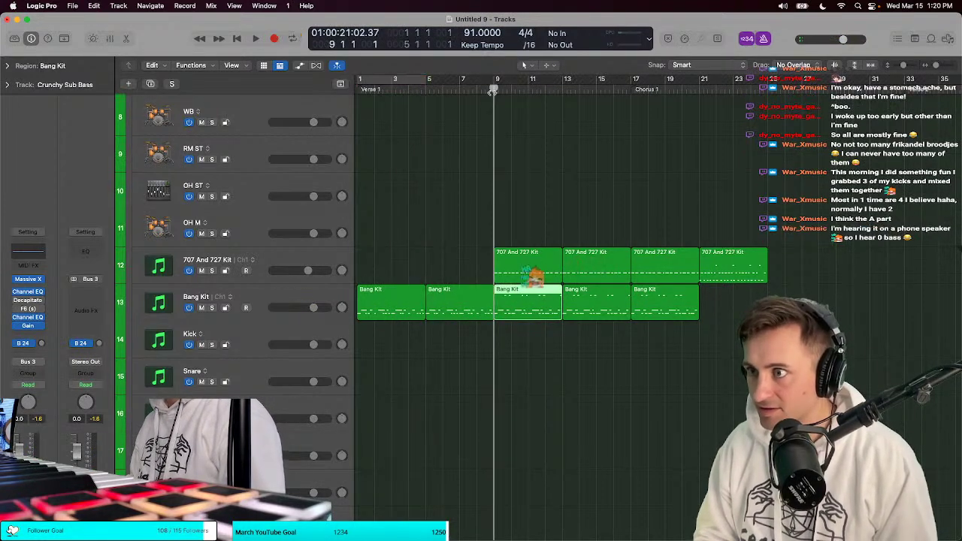
# Step: Inspect the notes of the bar 9 and bar 17 Bang Kit regions in the Piano Roll, and play the verse from bar 1
pyautogui.doubleClick(512, 307)
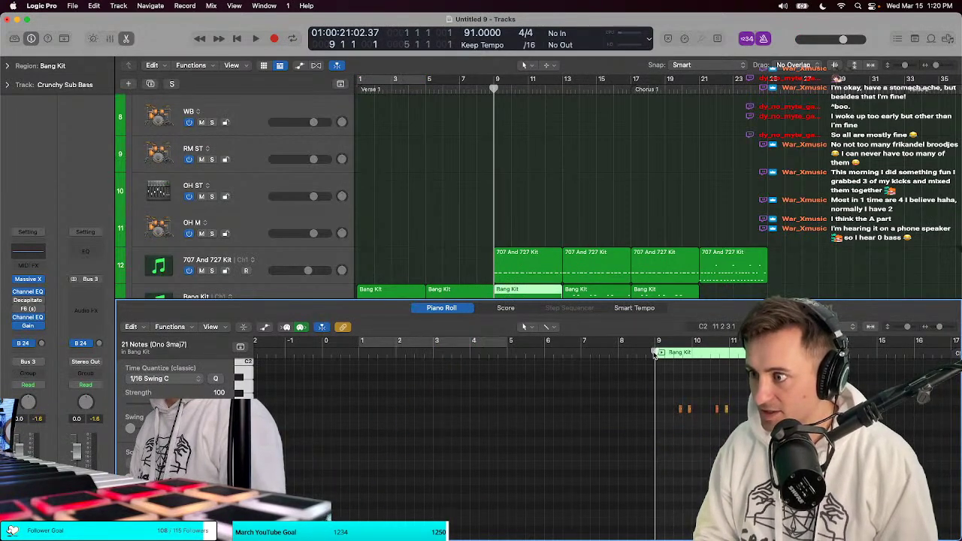
pyautogui.scroll(-3, 677, 270)
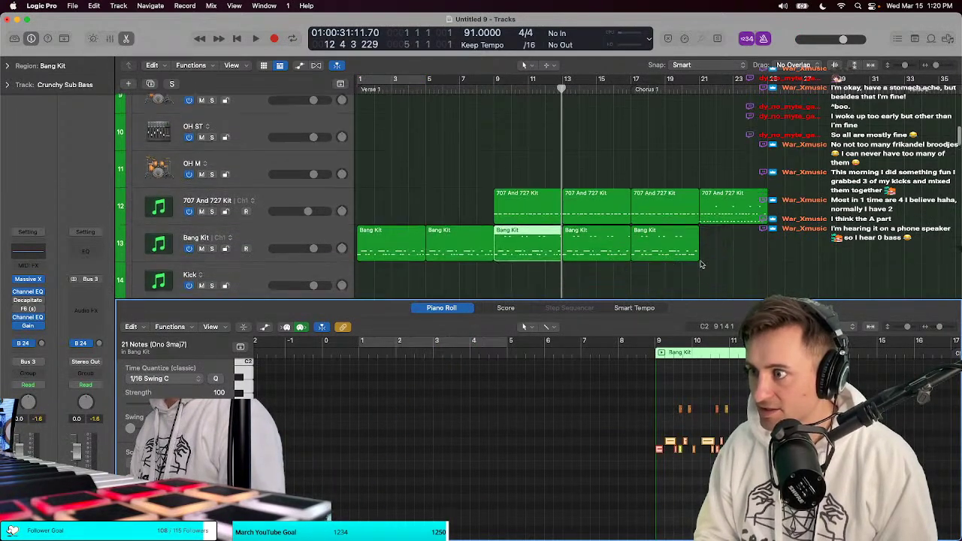
pyautogui.moveTo(731, 259); pyautogui.dragTo(622, 225)
pyautogui.click(556, 231)
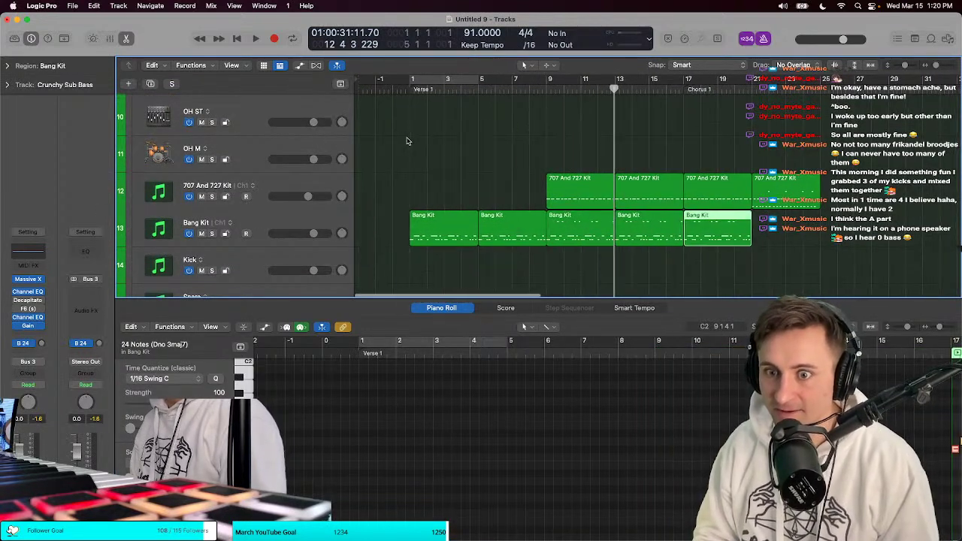
pyautogui.scroll(-1, 407, 128)
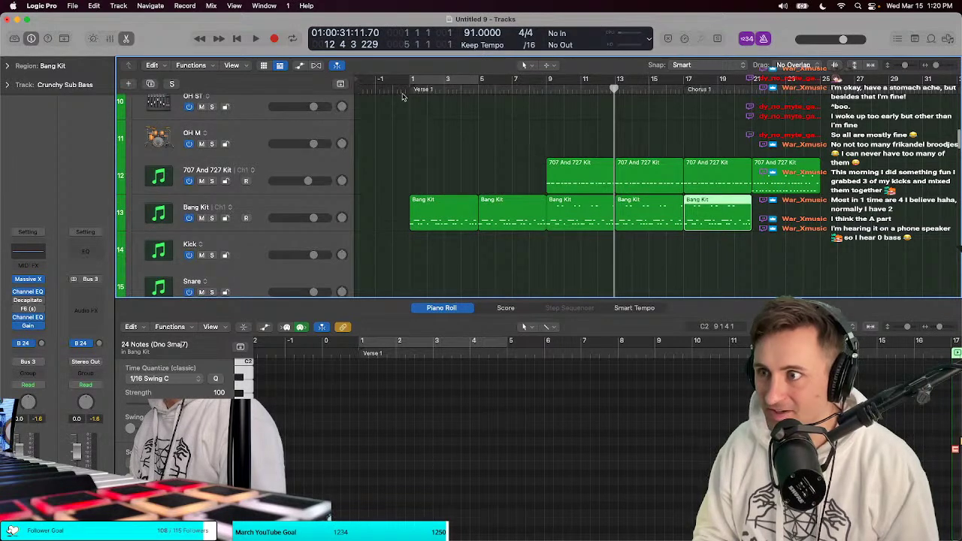
pyautogui.press('space')
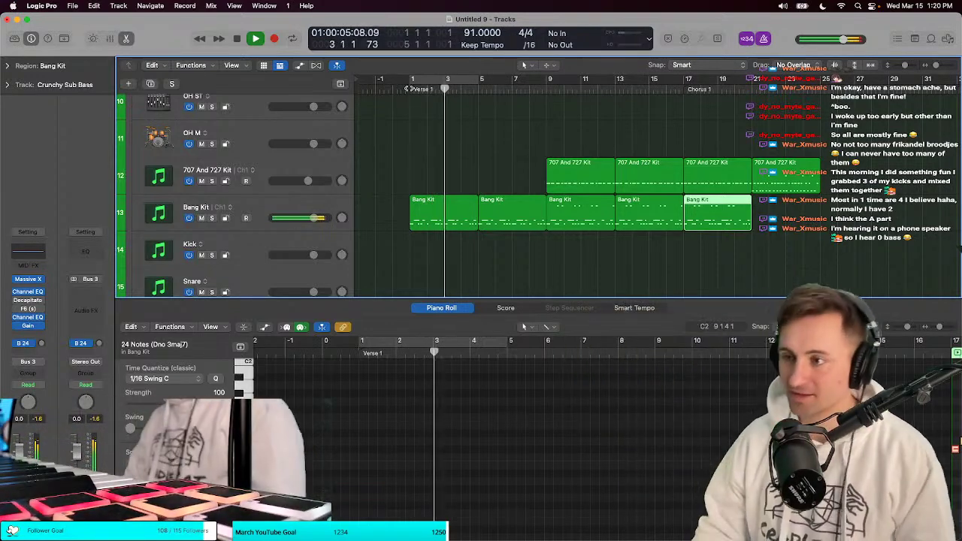
pyautogui.press('space')
pyautogui.scroll(-5, 464, 218)
pyautogui.press('e')
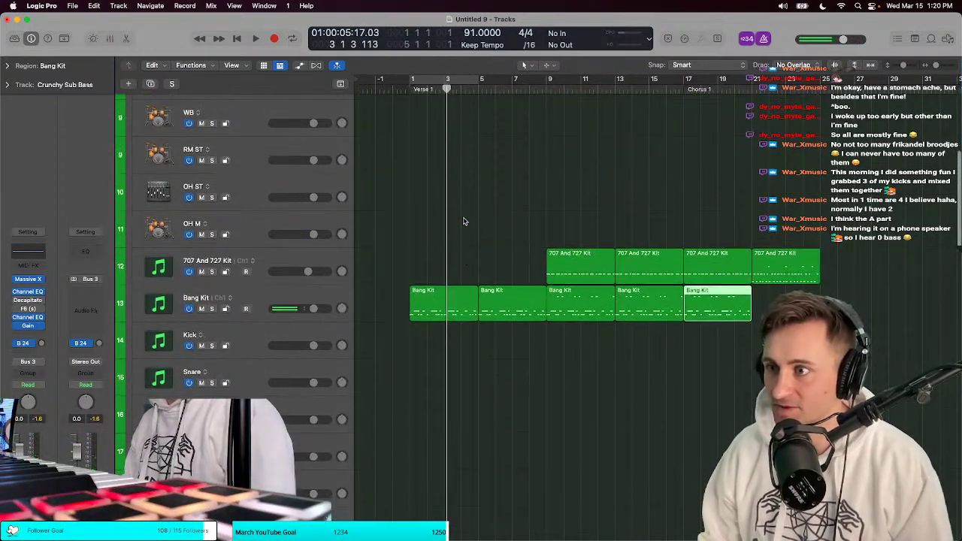
# Step: Duplicate the Crunchy Sub Bass B track and copy its four regions onto the new track 29
pyautogui.click(297, 294)
pyautogui.scroll(-10, 295, 289)
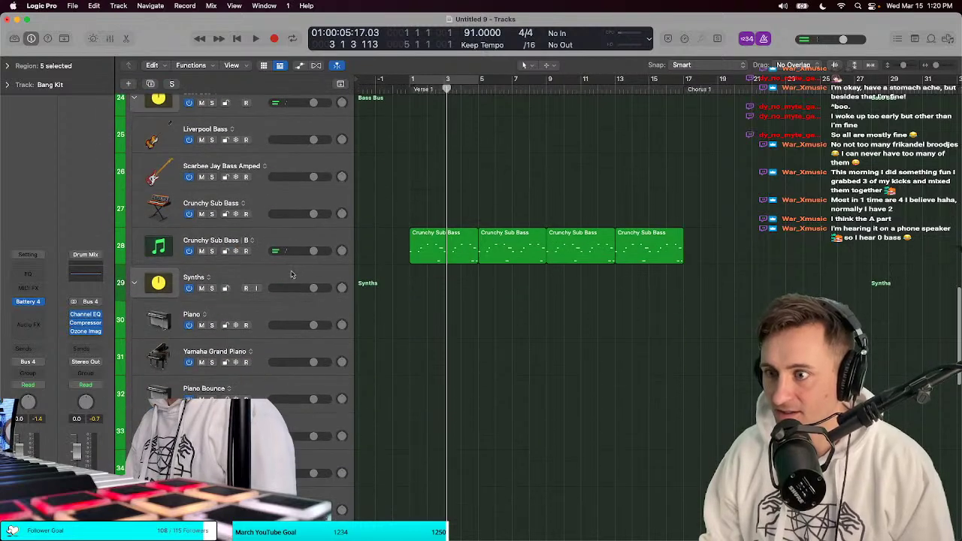
pyautogui.click(290, 242)
pyautogui.press('super+d')
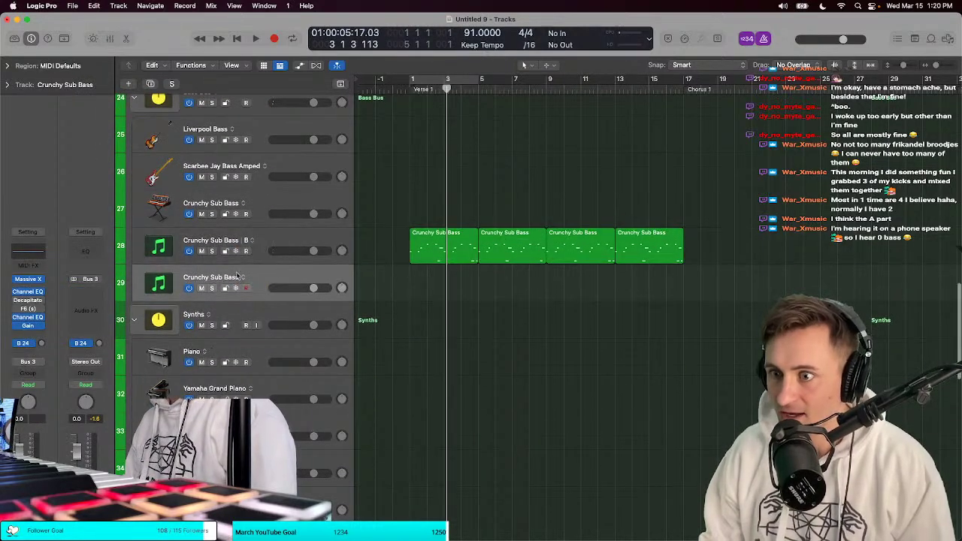
pyautogui.moveTo(372, 268); pyautogui.dragTo(686, 248)
pyautogui.moveTo(479, 254); pyautogui.dragTo(461, 279)
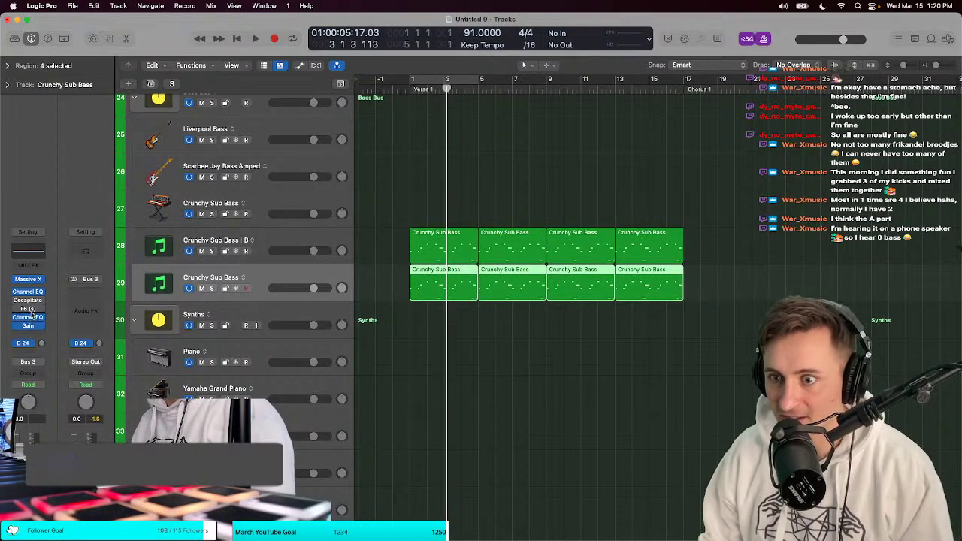
# Step: Play the verse from bar 1 and lower the duplicate Crunchy Sub Bass track's volume to about -16.2 dB
pyautogui.press('p')
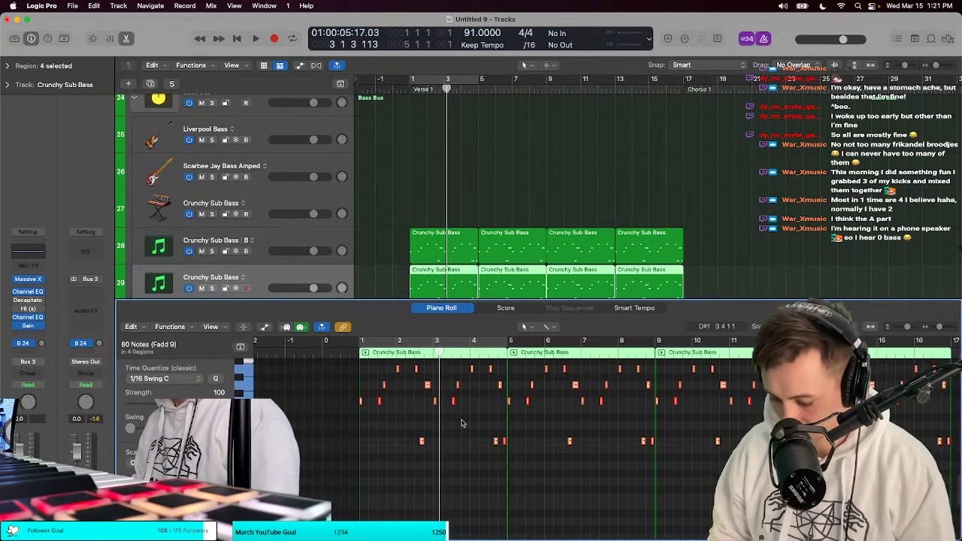
pyautogui.press('space')
pyautogui.press('p')
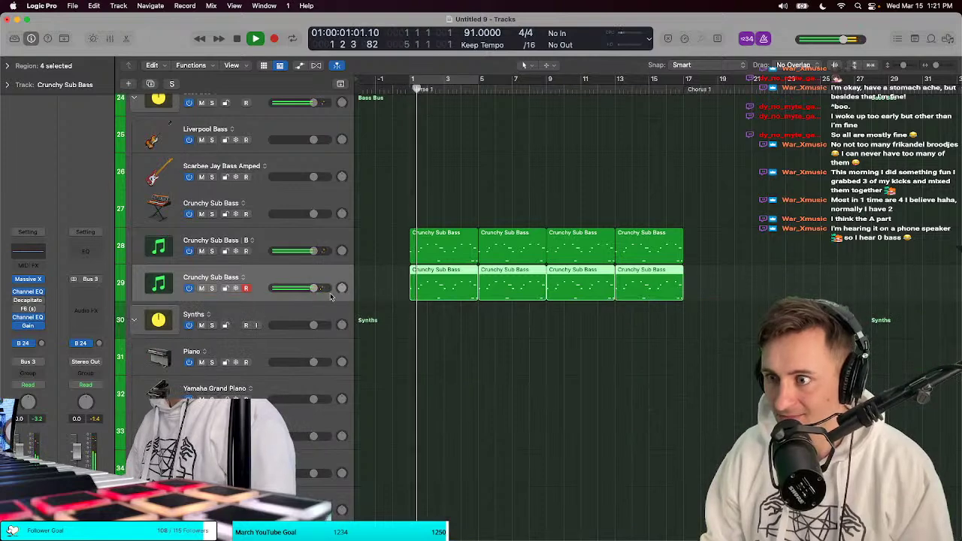
pyautogui.moveTo(314, 288); pyautogui.dragTo(286, 288)
# Step: Add a low cut below the mids and a high cut to the duplicate bass track's second Channel EQ
pyautogui.click(27, 317)
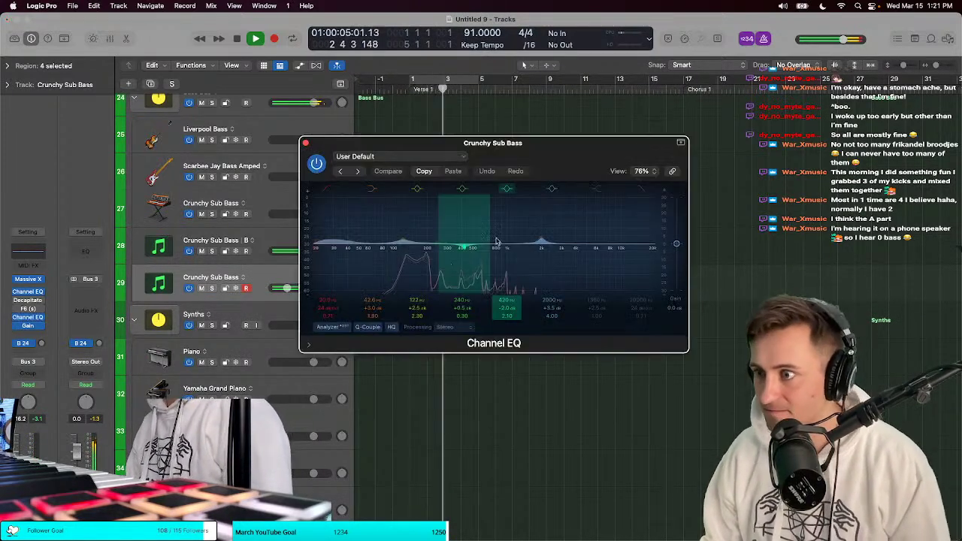
pyautogui.moveTo(325, 229)
pyautogui.mouseDown()
pyautogui.moveTo(321, 200)
pyautogui.moveTo(361, 278)
pyautogui.mouseUp()
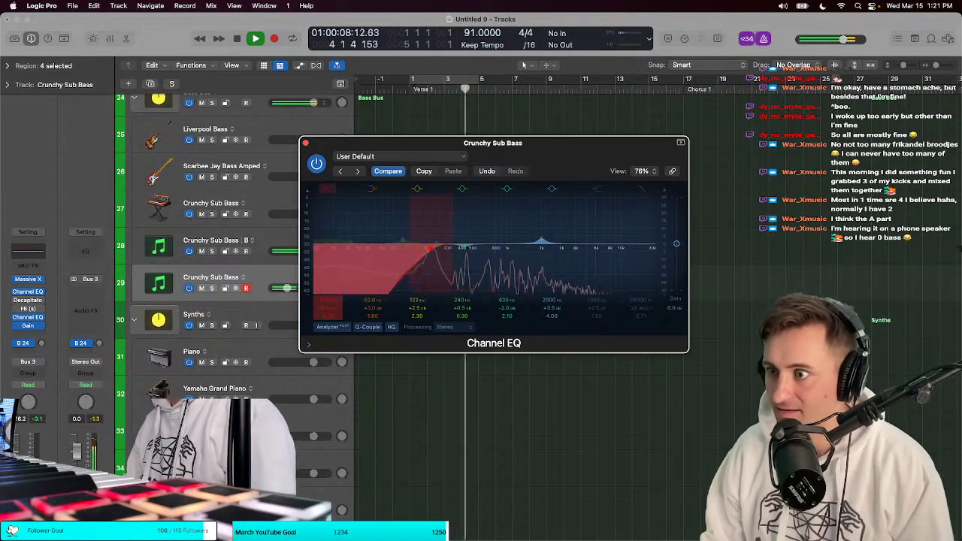
pyautogui.click(640, 189)
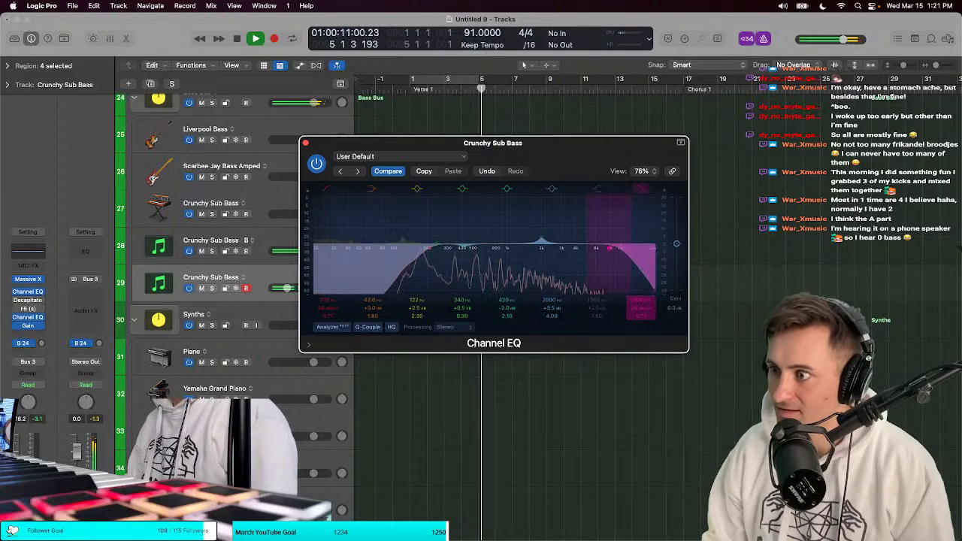
pyautogui.click(305, 142)
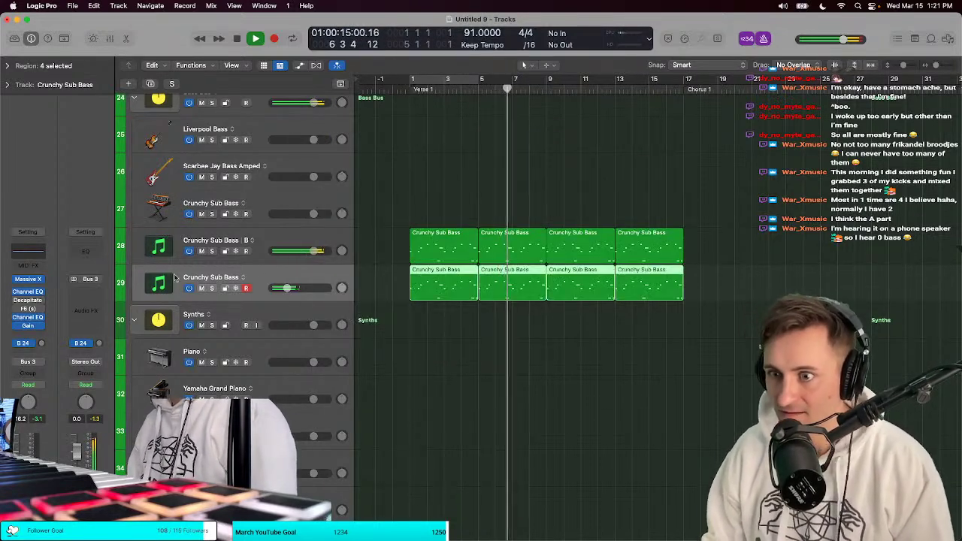
# Step: Enable and adjust Decapitator on the duplicate Crunchy Sub Bass track, and lower that track's volume to about -24.5 dB
pyautogui.click(27, 300)
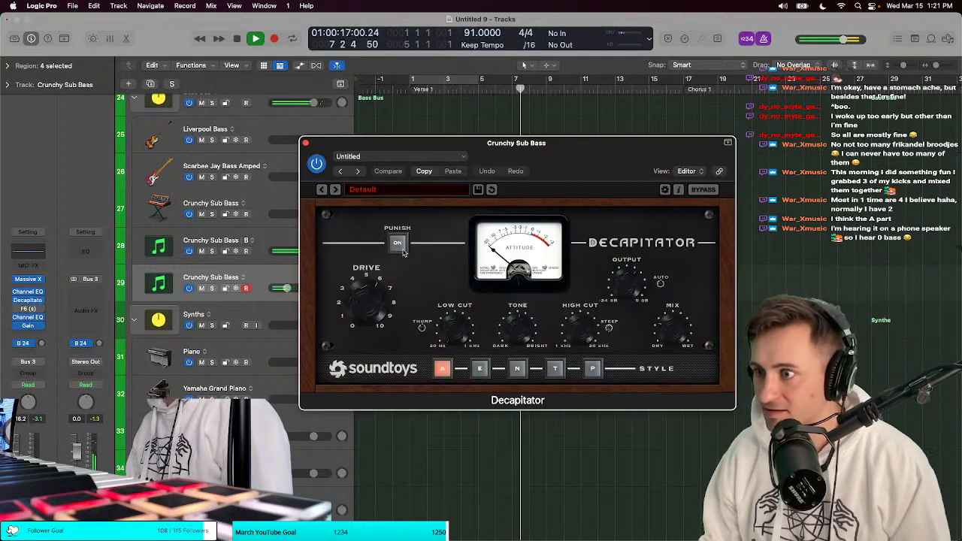
pyautogui.moveTo(540, 333); pyautogui.dragTo(542, 328)
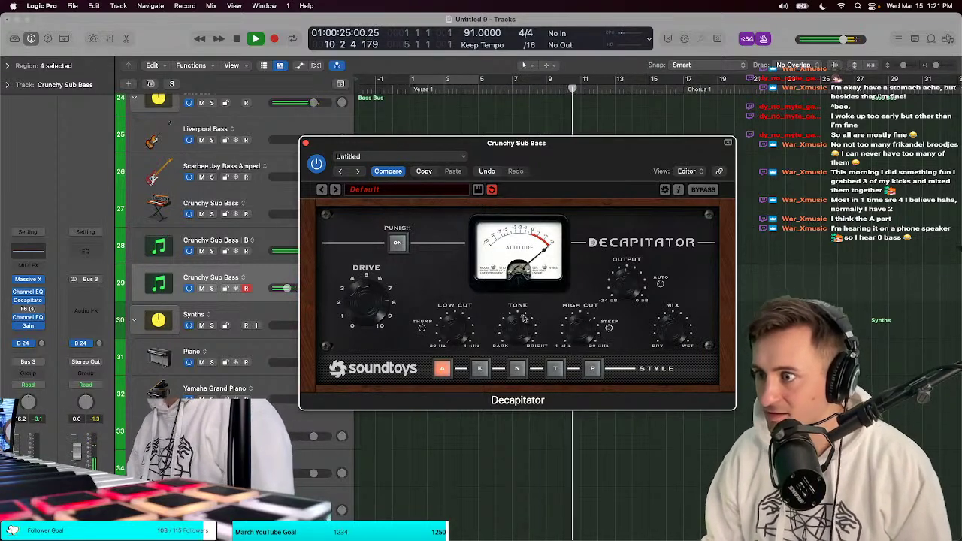
pyautogui.click(306, 143)
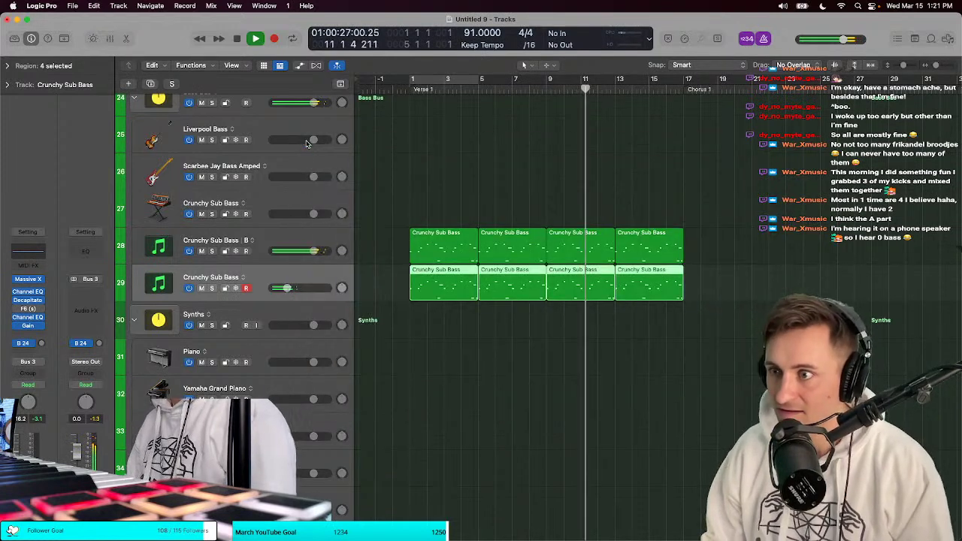
pyautogui.moveTo(286, 288); pyautogui.dragTo(278, 288)
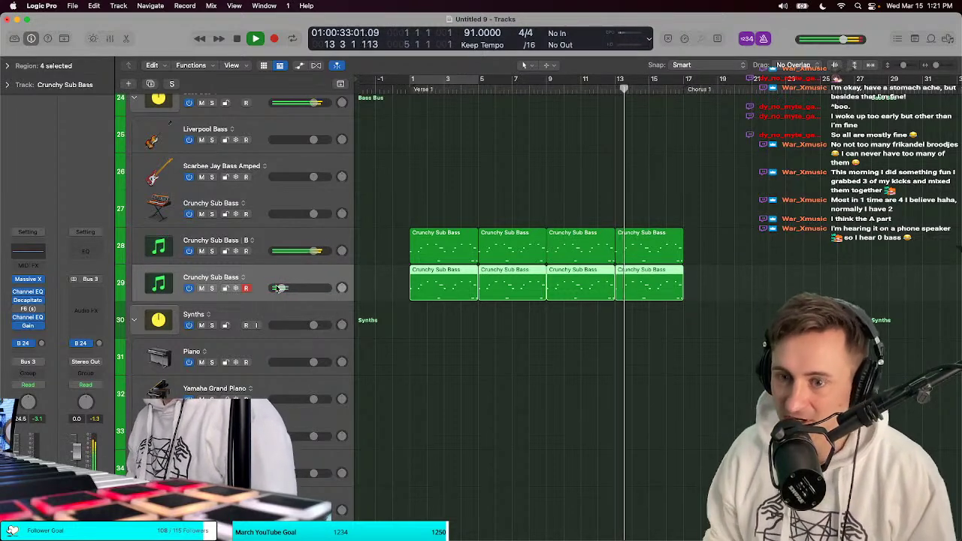
# Step: Enable Decapitator with less drive on the original Crunchy Sub Bass B track, and lower its volume to about -1.4 dB
pyautogui.press('Up')
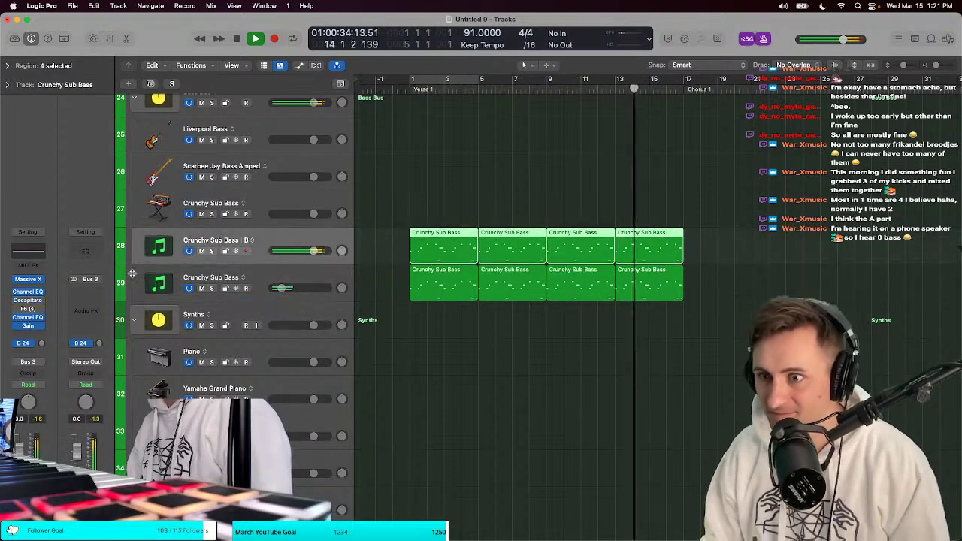
pyautogui.click(28, 300)
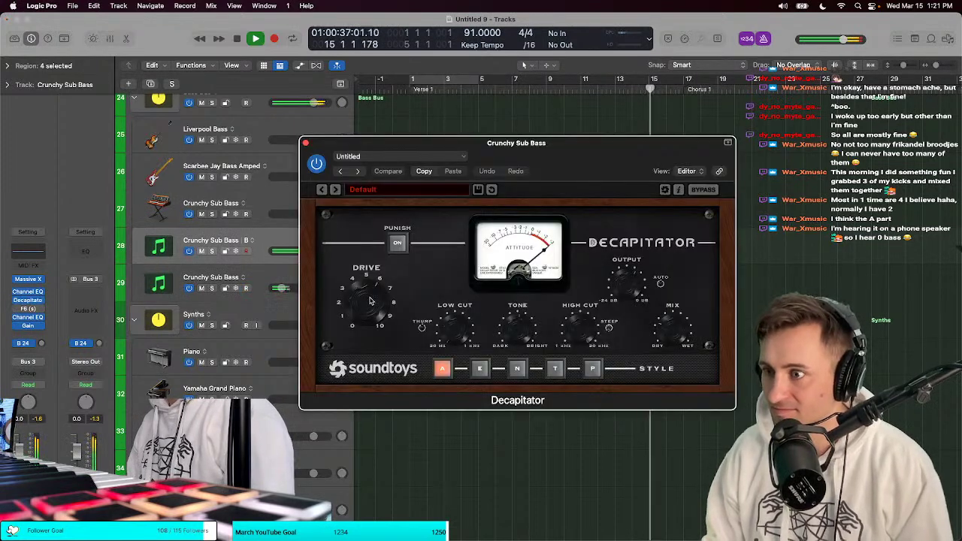
pyautogui.moveTo(369, 301); pyautogui.dragTo(369, 337)
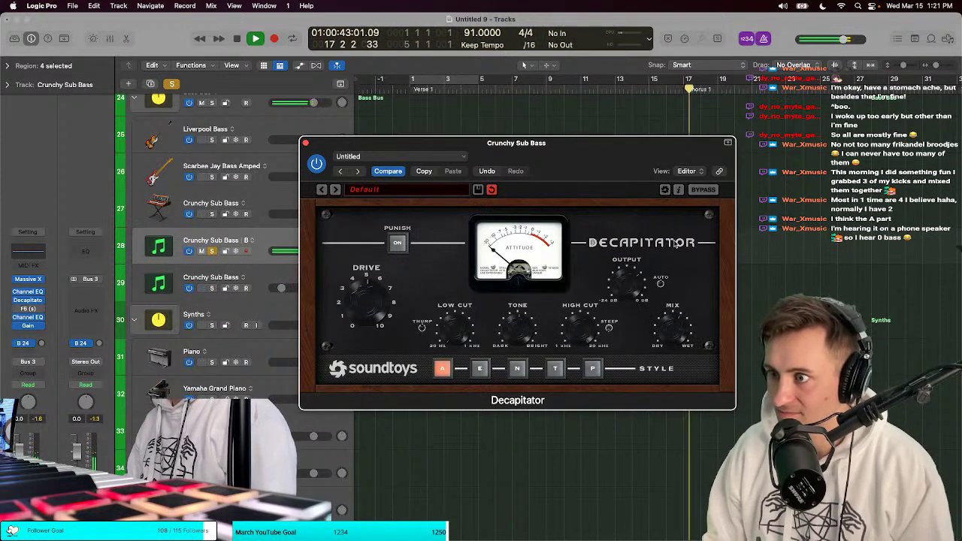
pyautogui.press('space')
pyautogui.click(306, 143)
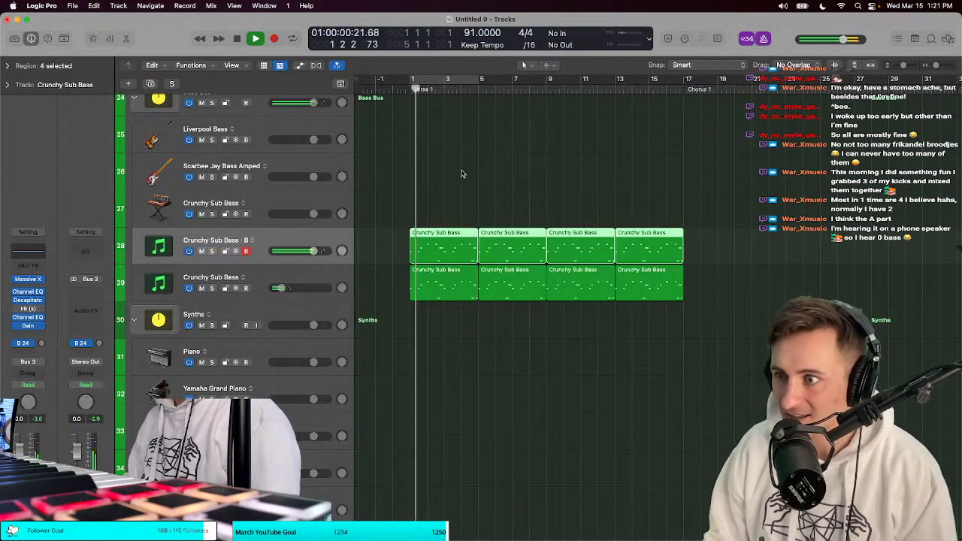
pyautogui.moveTo(314, 254); pyautogui.dragTo(308, 256)
# Step: Look through the bass, synth and acoustic guitar tracks while the verse plays
pyautogui.scroll(-3, 304, 226)
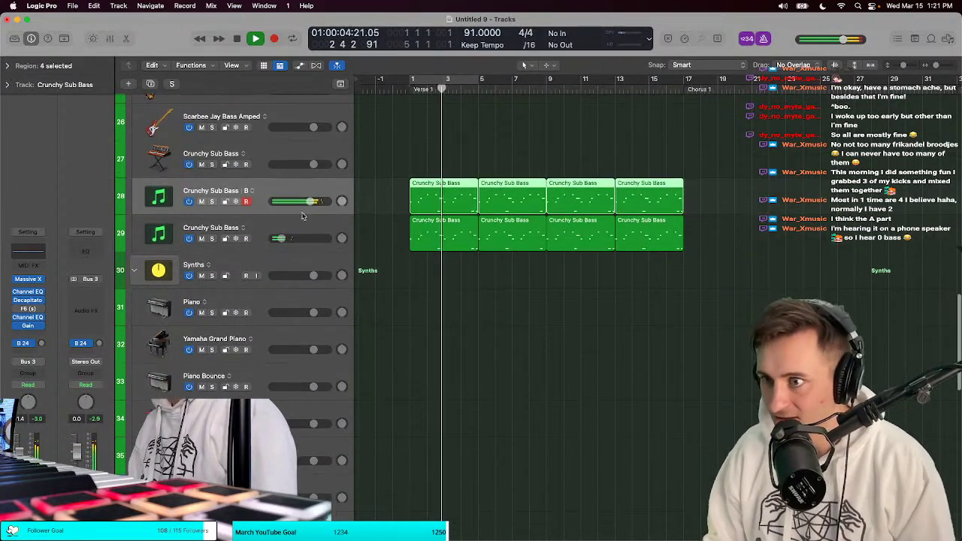
pyautogui.scroll(-2, 304, 212)
pyautogui.scroll(-5, 309, 211)
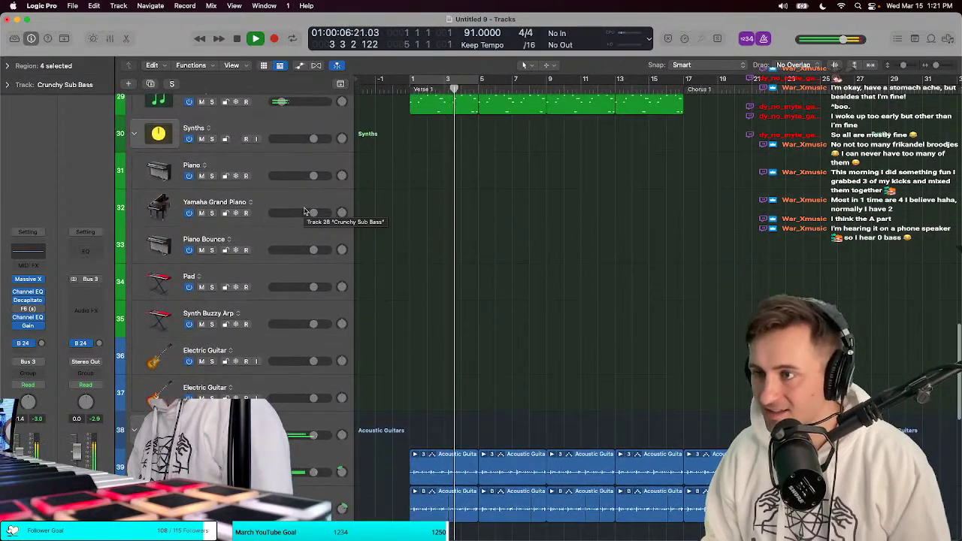
pyautogui.scroll(4, 330, 209)
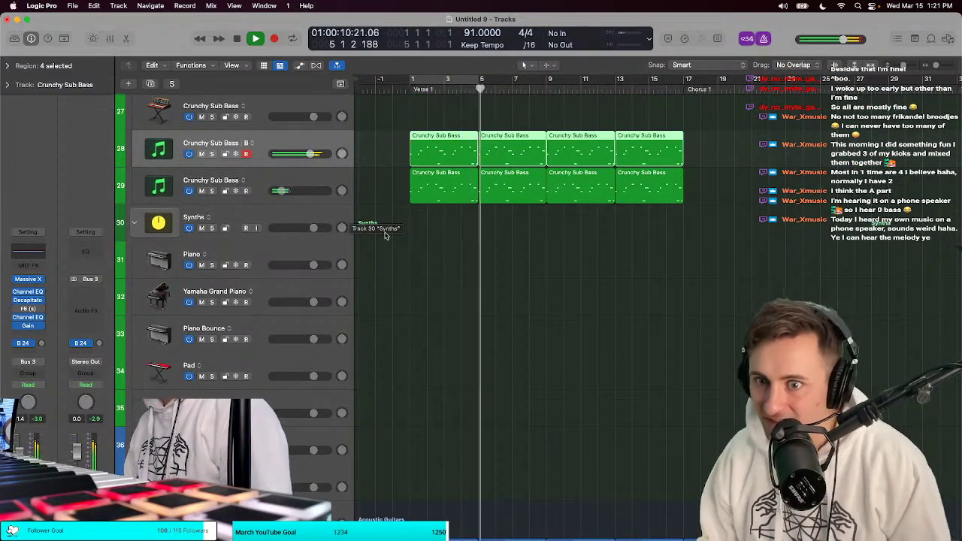
pyautogui.scroll(-2, 386, 201)
pyautogui.scroll(-8, 387, 201)
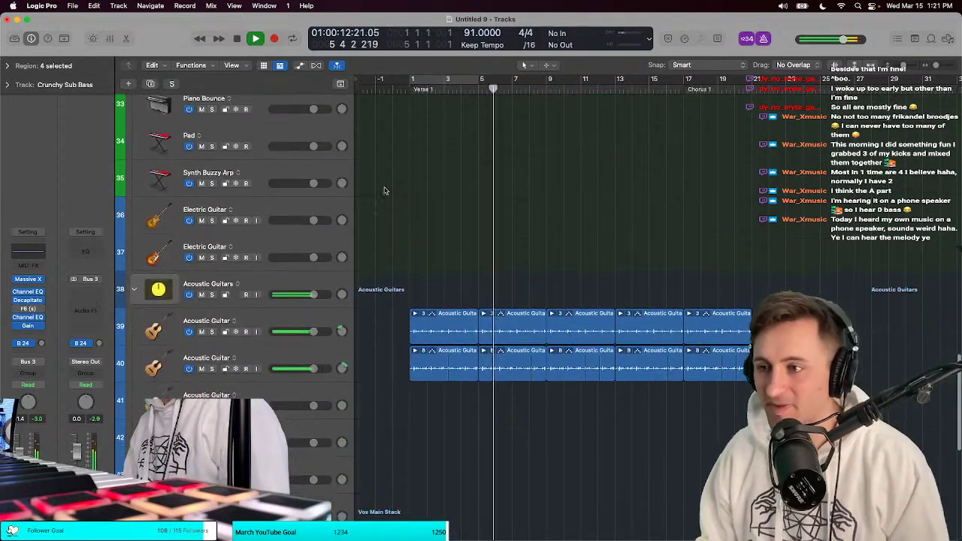
pyautogui.scroll(5, 384, 190)
pyautogui.press('t')
pyautogui.press('Escape')
pyautogui.scroll(-8, 384, 190)
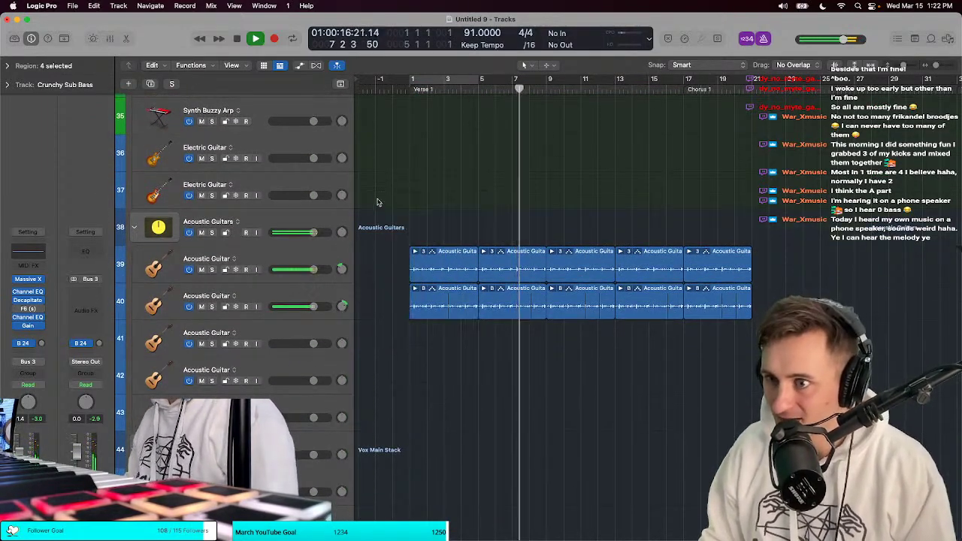
# Step: Insert a stereo Gain plug-in on the Stereo Out channel with Mono switched on
pyautogui.click(226, 227)
pyautogui.press('space')
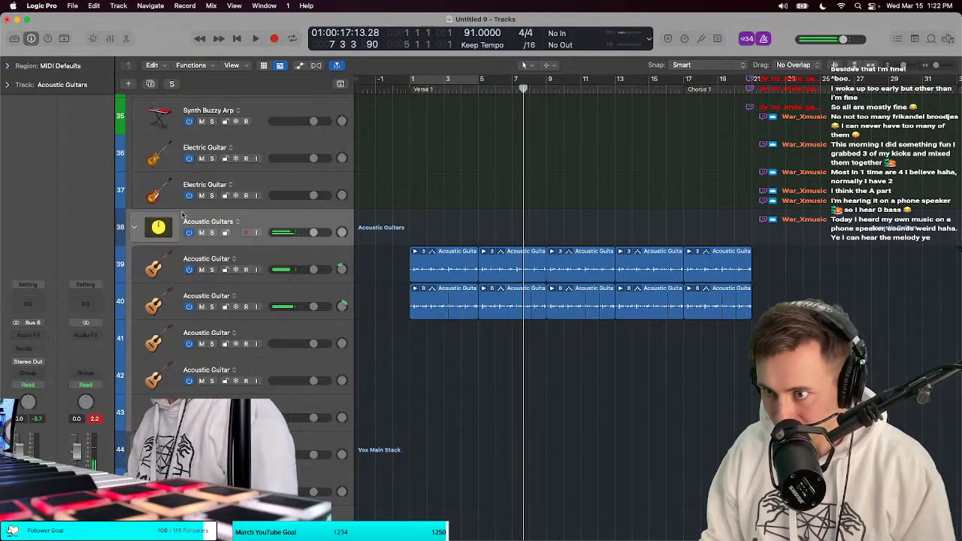
pyautogui.click(86, 336)
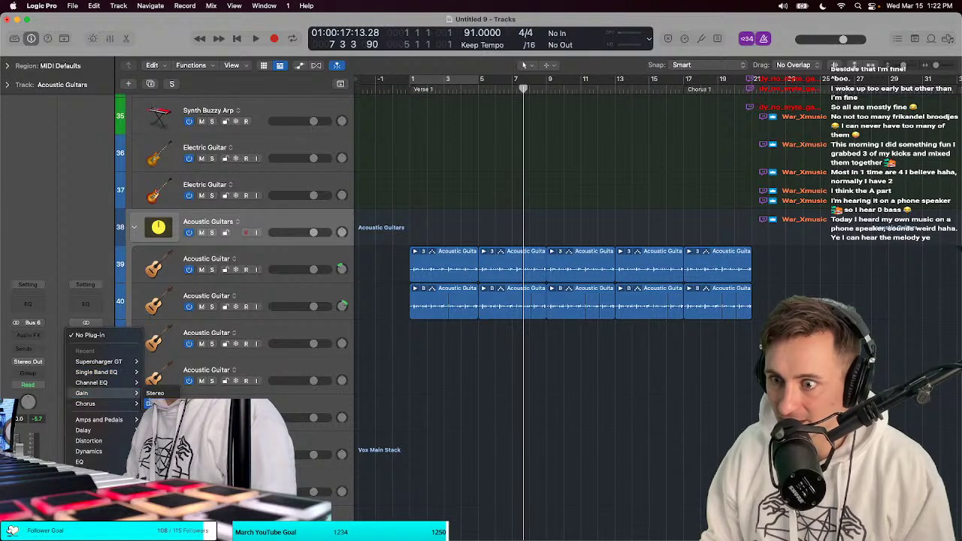
pyautogui.click(155, 394)
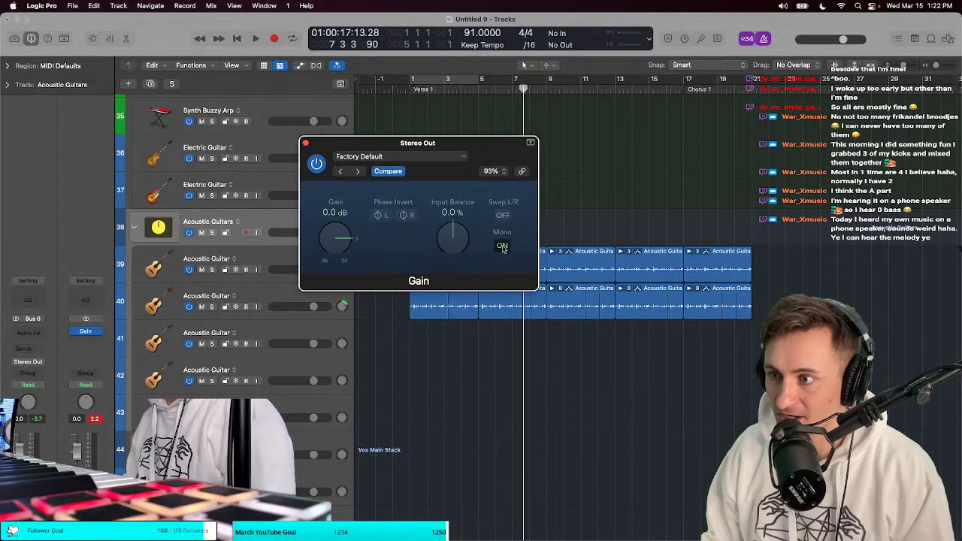
# Step: Audition the mix in mono from bar 1 and reopen the Stereo Out Gain plug-in
pyautogui.press('Return')
pyautogui.press('space')
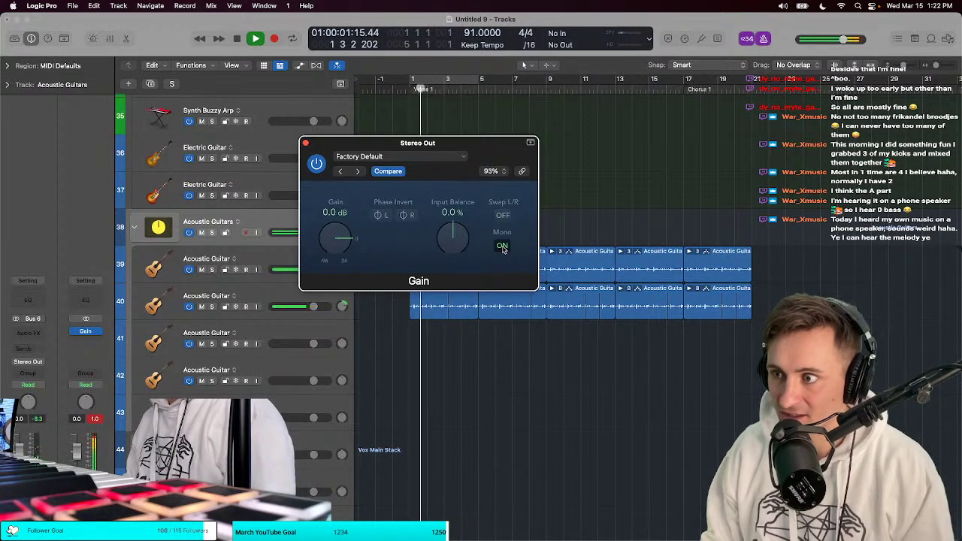
pyautogui.press('space')
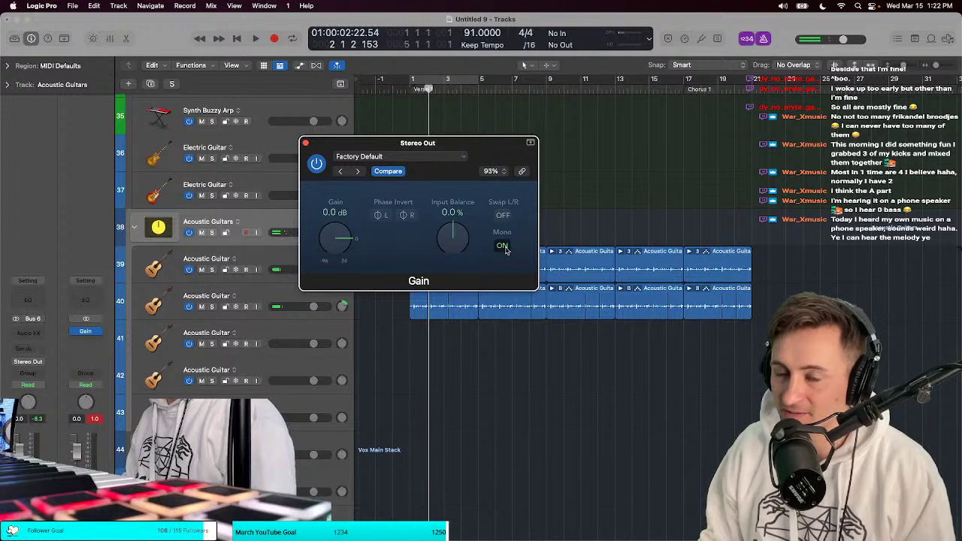
pyautogui.click(305, 143)
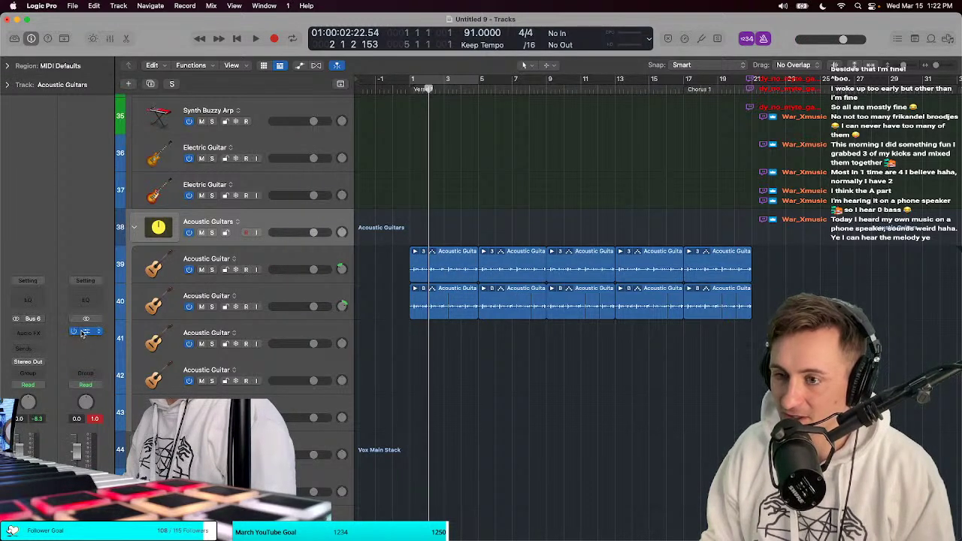
pyautogui.click(87, 331)
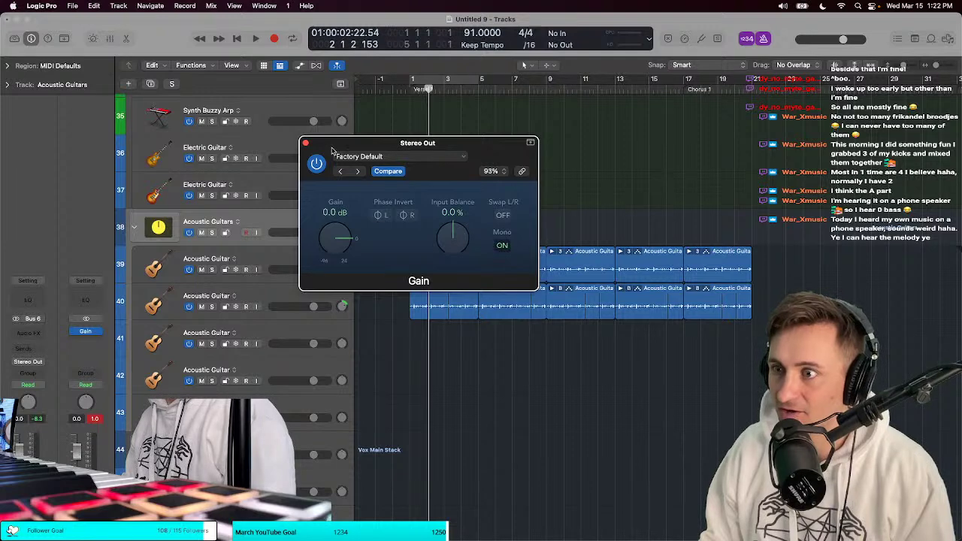
# Step: Close and bypass the mono Gain plug-in on Stereo Out, and play the mix from bar 1
pyautogui.moveTo(332, 149); pyautogui.dragTo(455, 150)
pyautogui.click(428, 142)
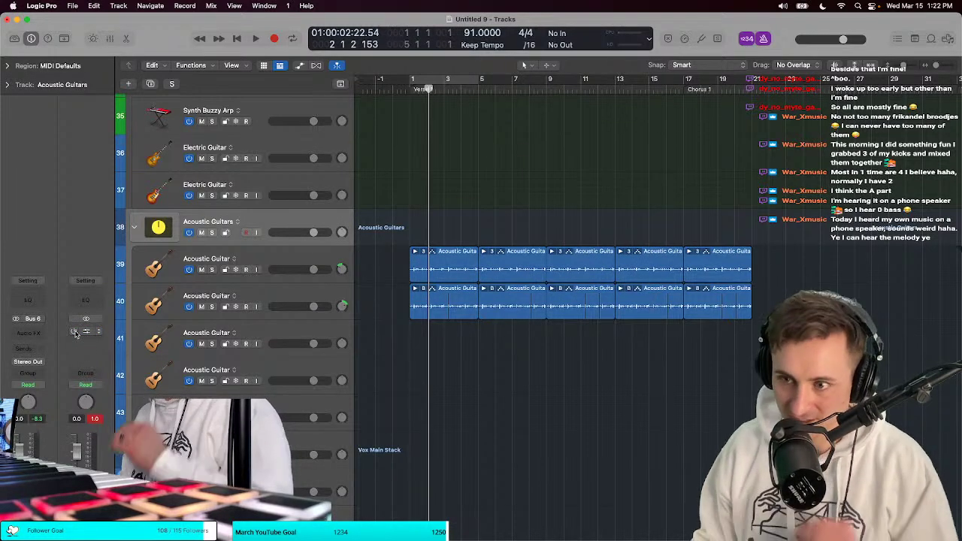
pyautogui.press('Return')
pyautogui.press('space')
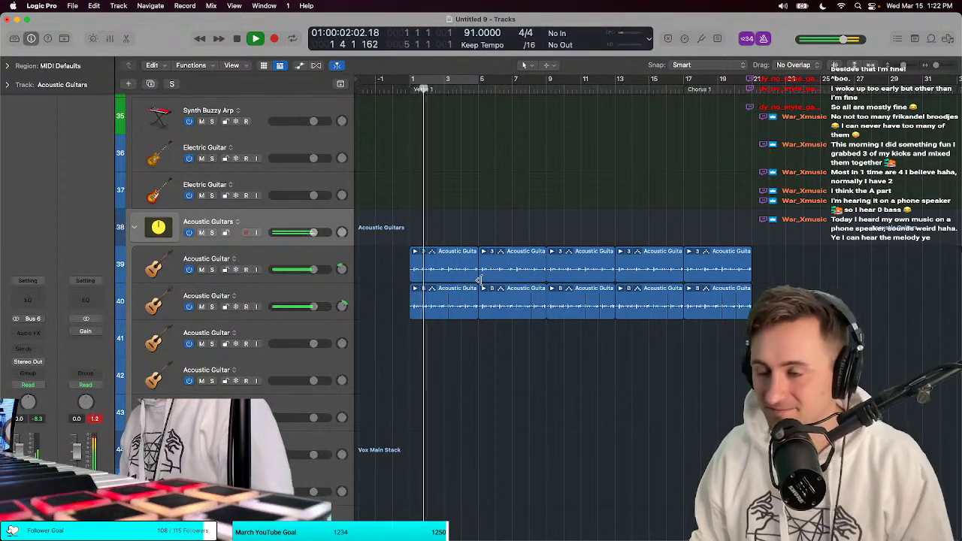
# Step: Look through the guitar, vocal, FX, synth and bass tracks while the verse plays
pyautogui.scroll(-1, 478, 279)
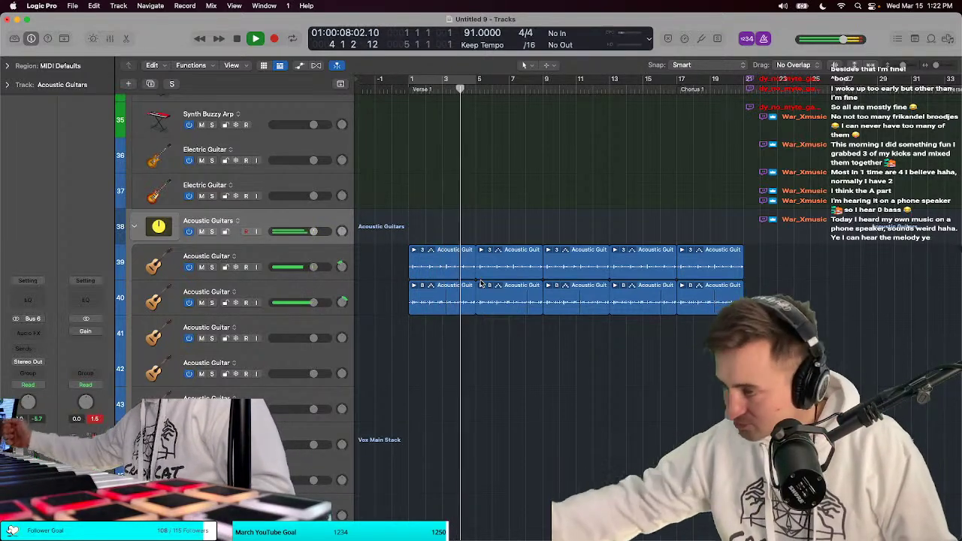
pyautogui.scroll(-5, 527, 283)
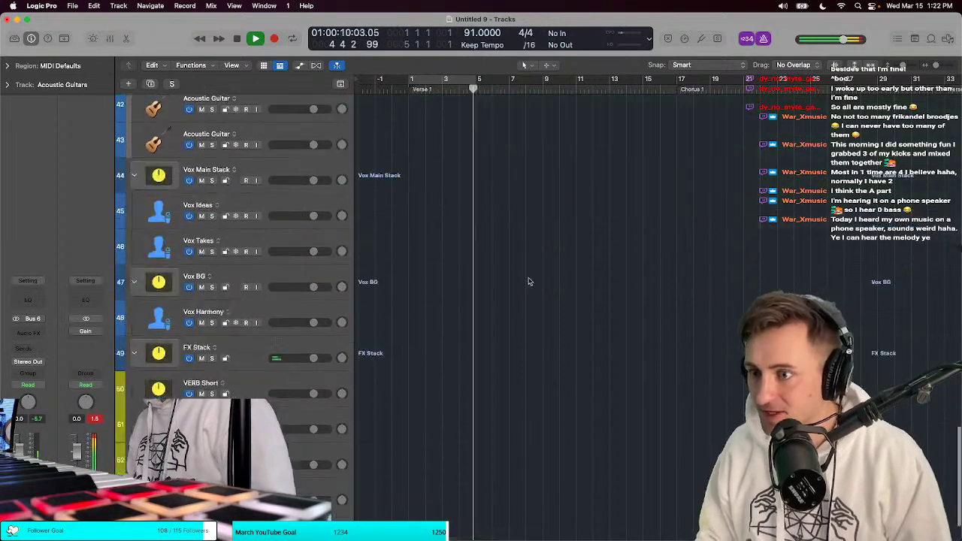
pyautogui.press('t')
pyautogui.click(530, 280)
pyautogui.scroll(2, 466, 316)
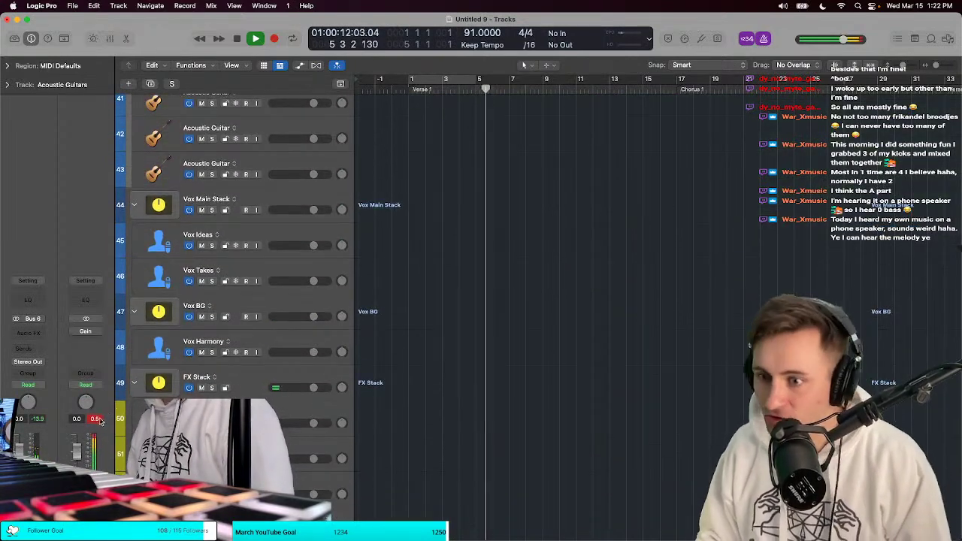
pyautogui.scroll(10, 402, 359)
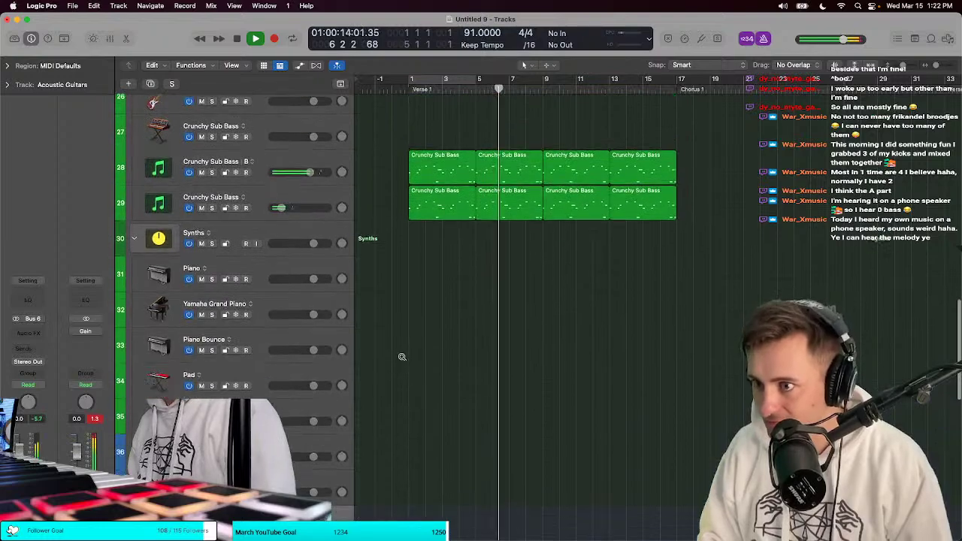
pyautogui.hscroll(5, 402, 357)
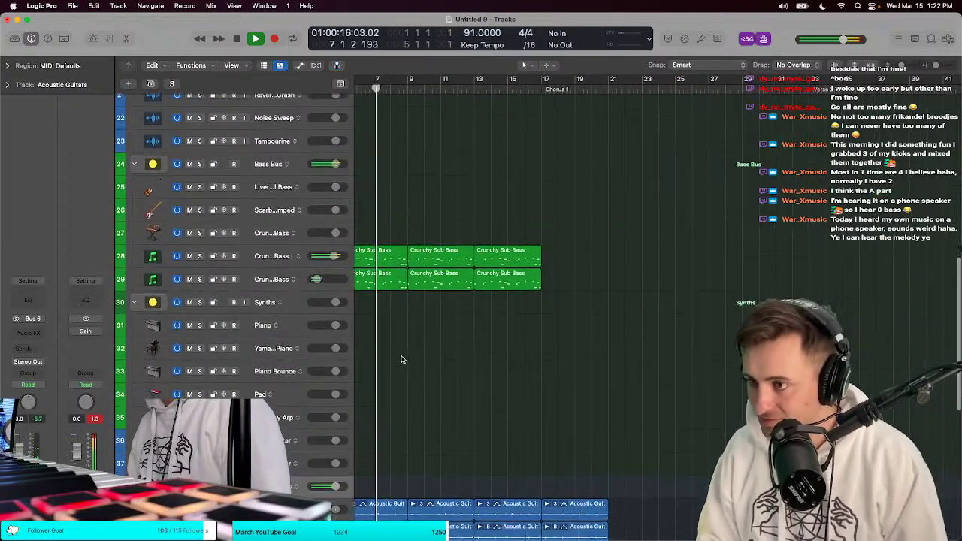
pyautogui.hscroll(-5, 401, 359)
pyautogui.scroll(-3, 402, 359)
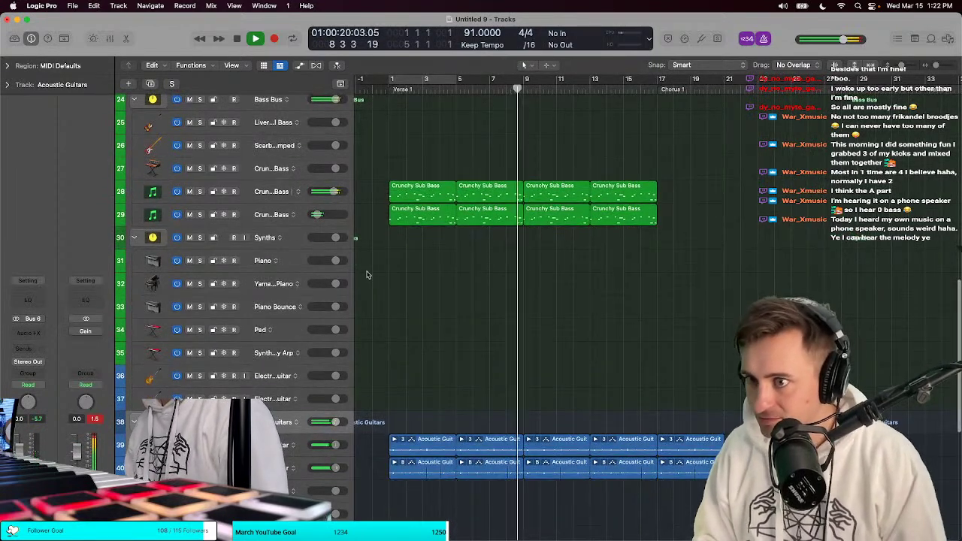
pyautogui.scroll(2, 402, 359)
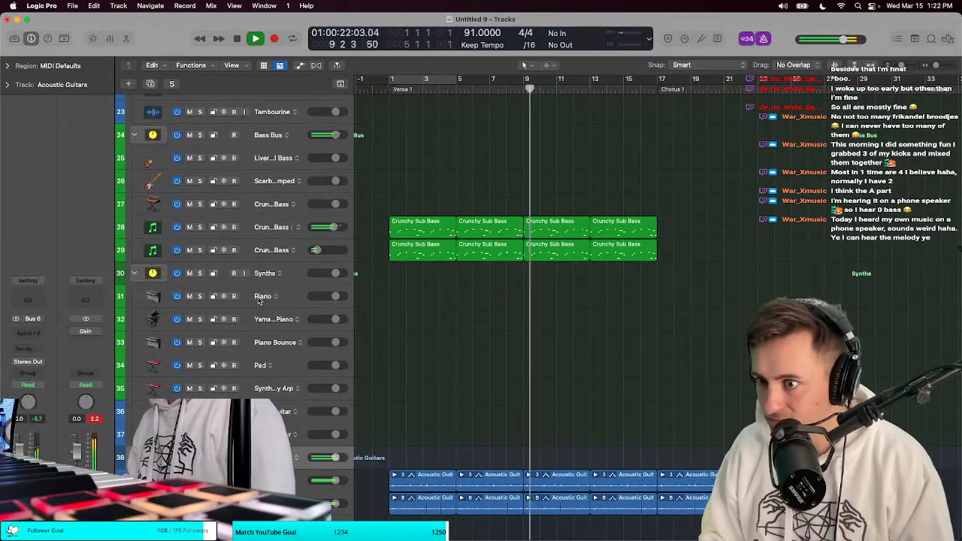
# Step: Select the Piano track, stop playback and place the playhead at bar 9
pyautogui.click(260, 300)
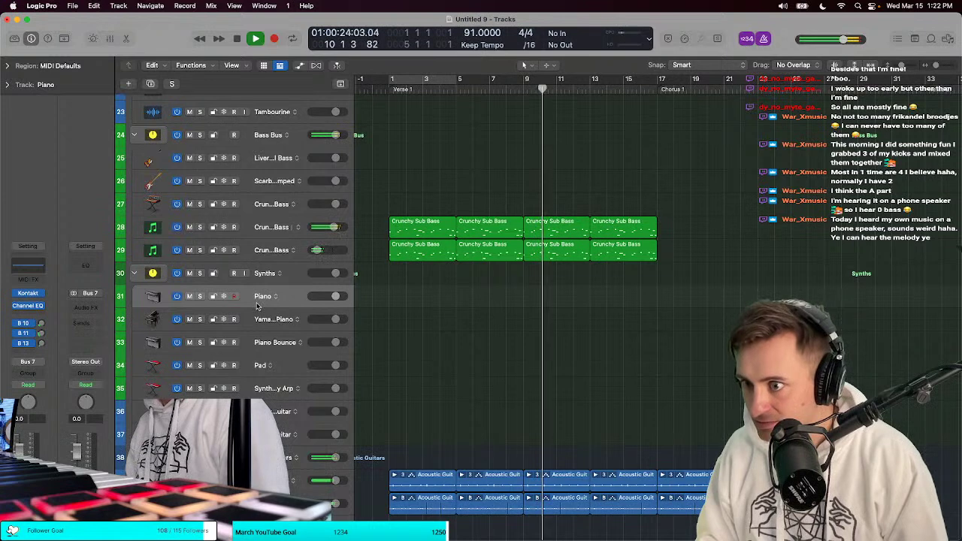
pyautogui.press('space')
pyautogui.click(525, 91)
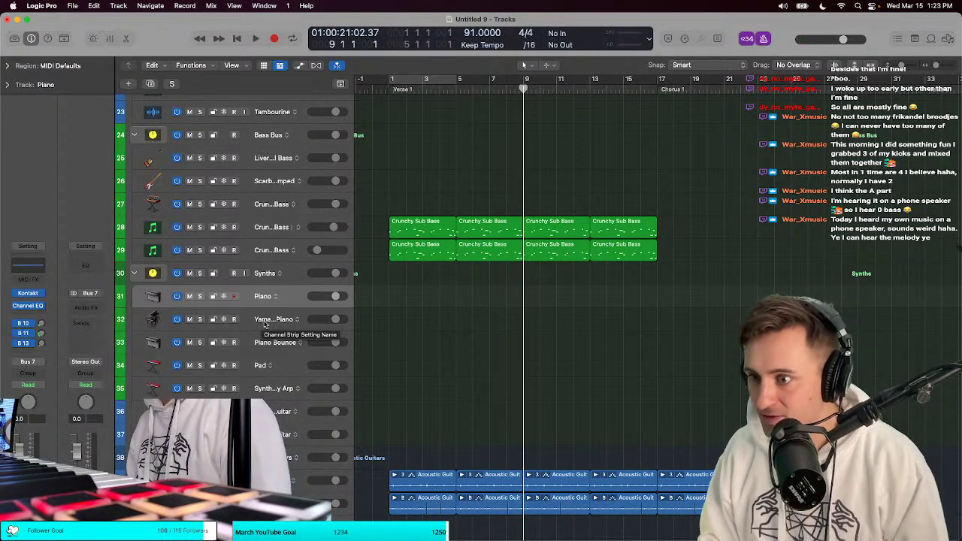
# Step: Duplicate the Piano track with its settings and remove The Gentleman from the copy's Kontakt instrument
pyautogui.click(250, 368)
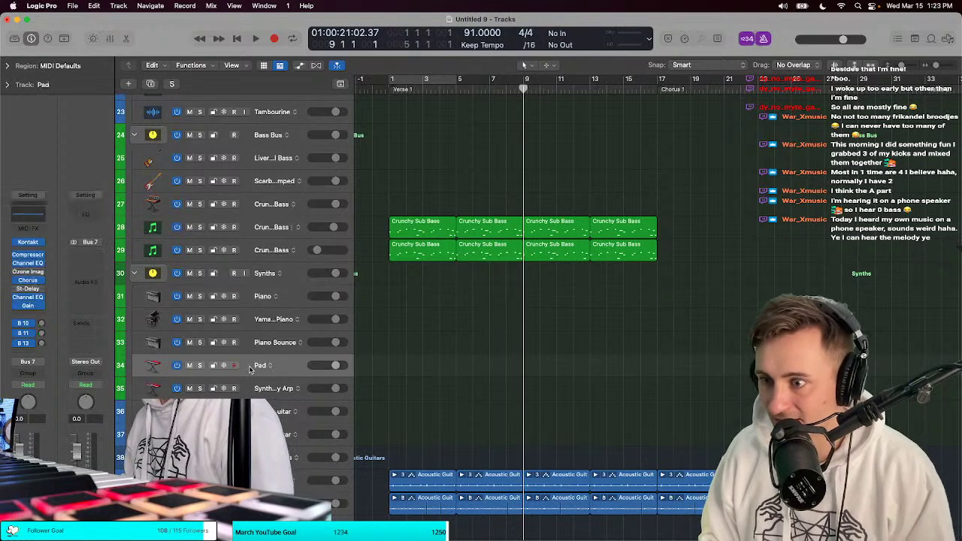
pyautogui.click(252, 295)
pyautogui.press('super+d')
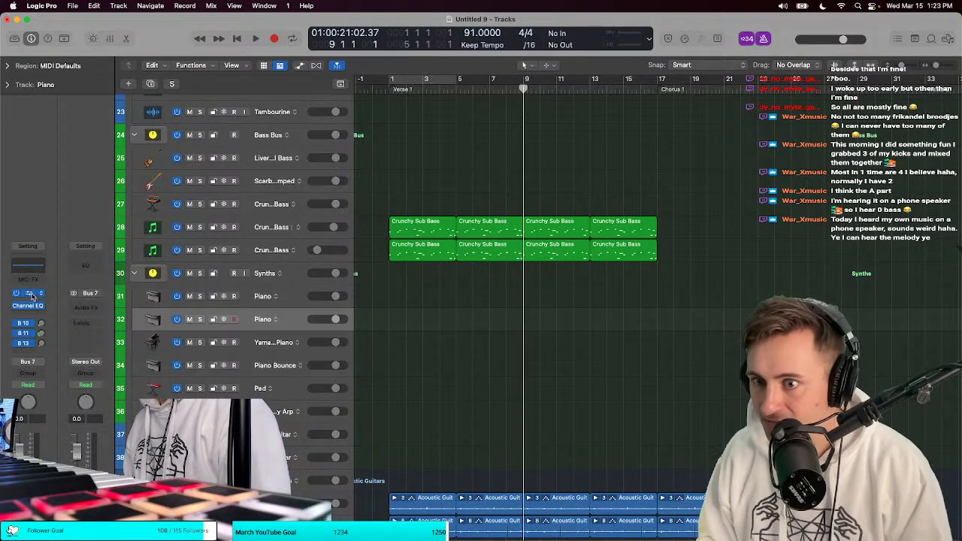
pyautogui.click(30, 295)
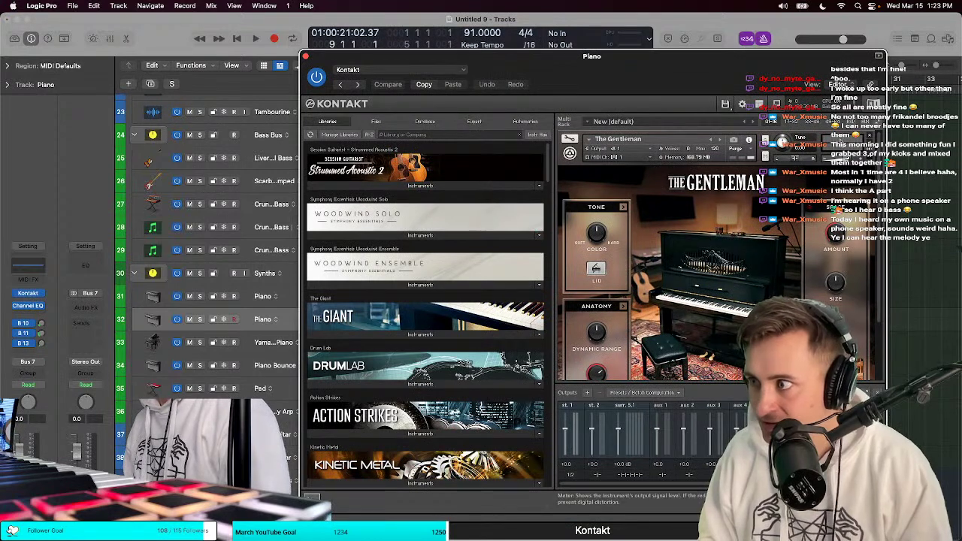
pyautogui.click(870, 139)
# Step: Try out Melody Solo Full from the String Melody II folder of Retro Machines Mk2, and remove it again
pyautogui.scroll(-10, 355, 287)
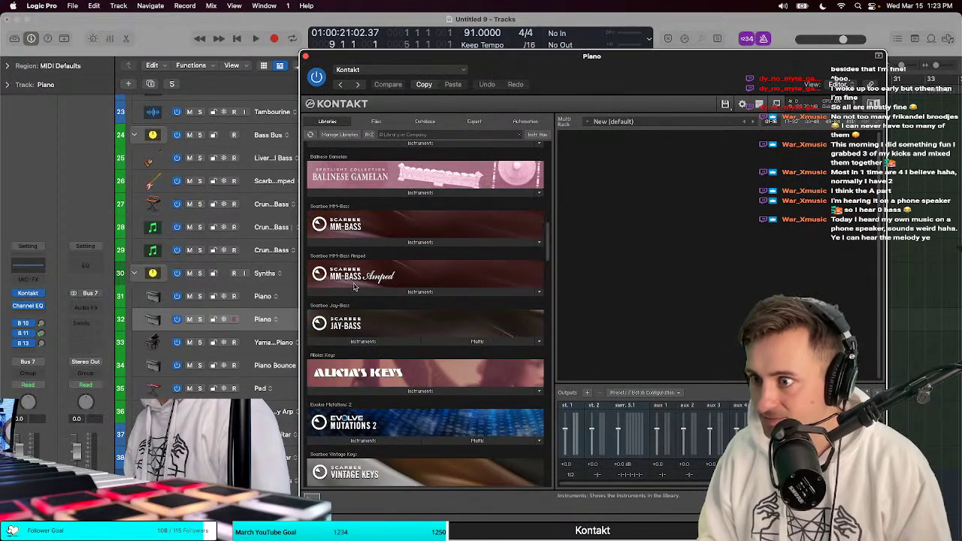
pyautogui.scroll(-2, 354, 287)
pyautogui.click(380, 379)
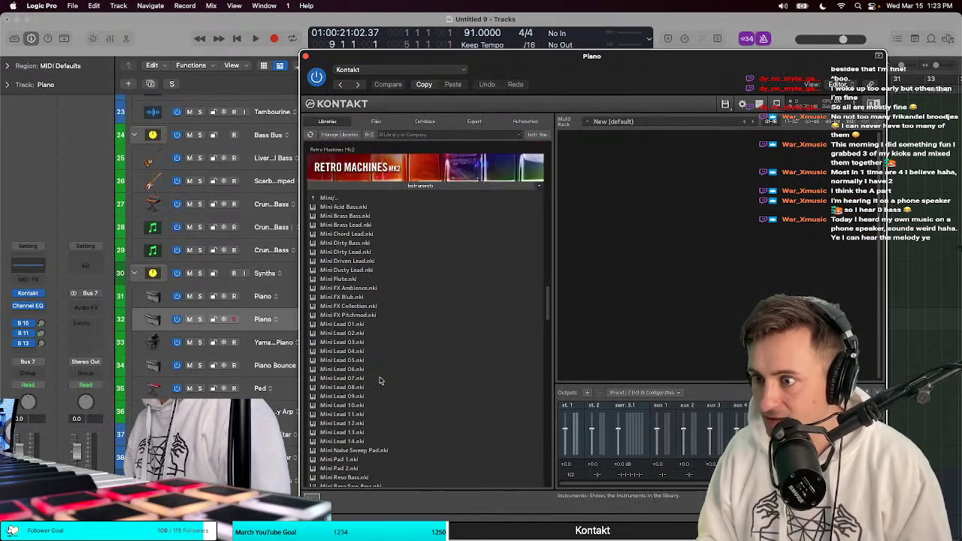
pyautogui.scroll(-5, 337, 226)
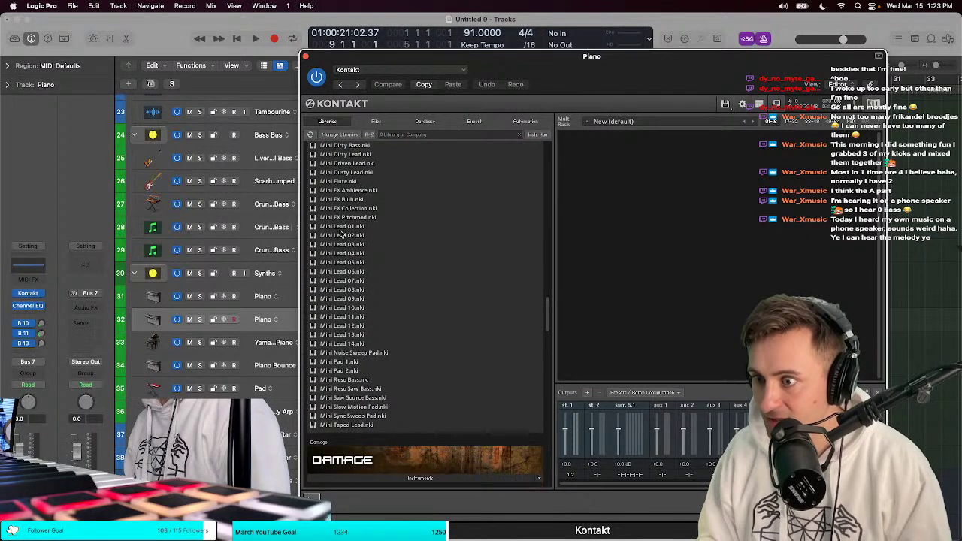
pyautogui.scroll(5, 341, 234)
pyautogui.scroll(-2, 331, 274)
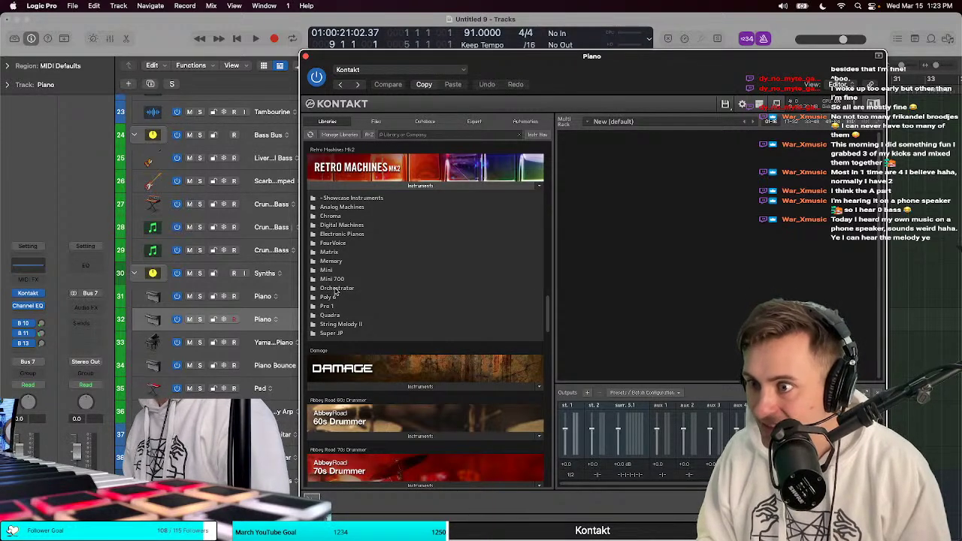
pyautogui.click(340, 327)
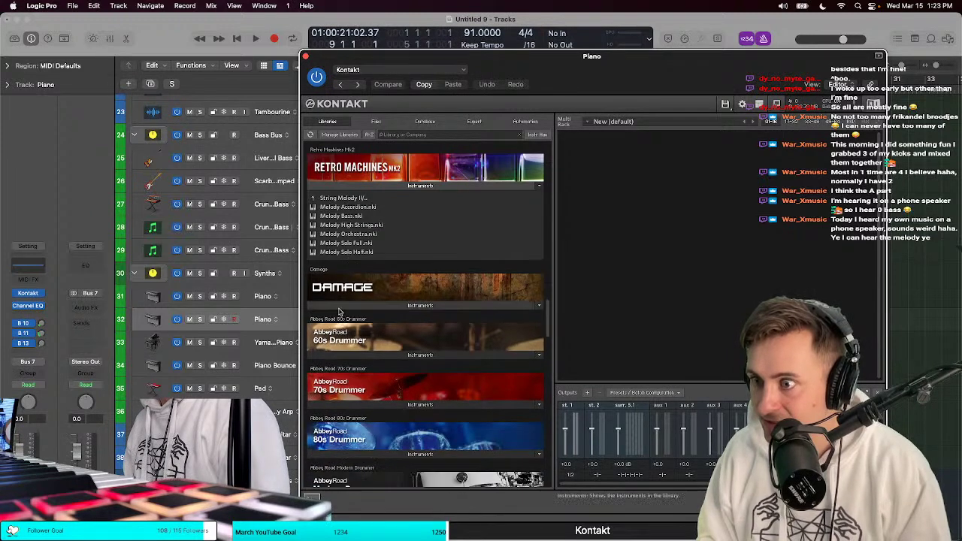
pyautogui.click(339, 244)
pyautogui.moveTo(587, 230); pyautogui.dragTo(586, 230)
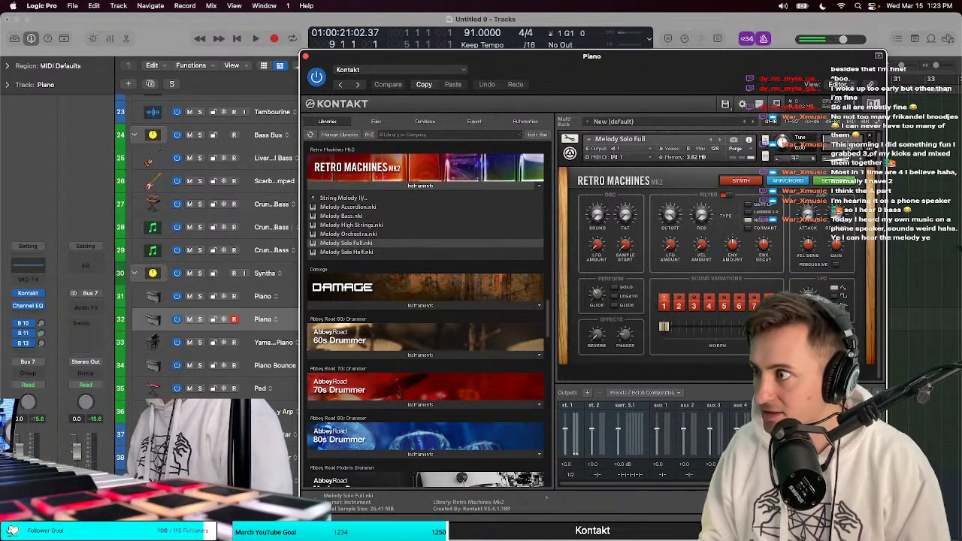
pyautogui.click(870, 137)
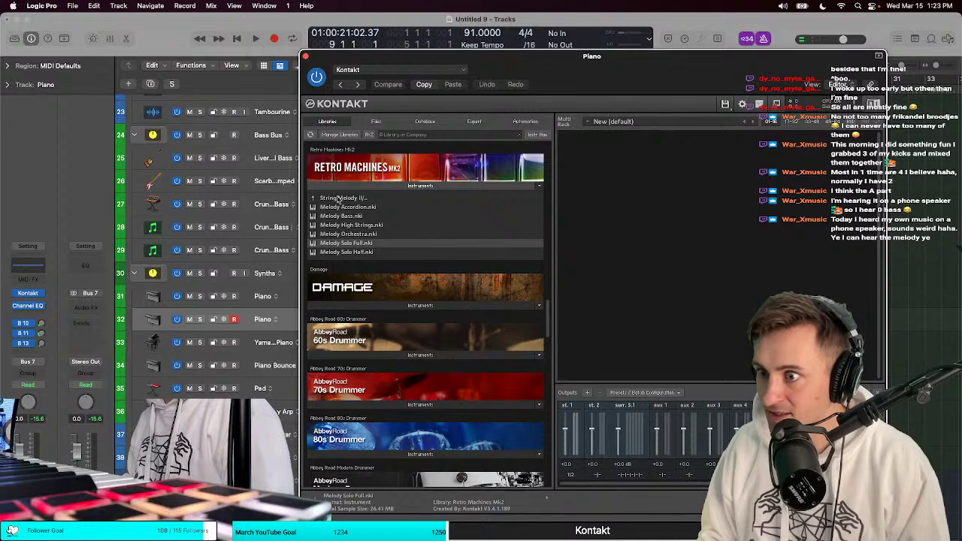
# Step: Load the Metallic Lead instrument from the Analog Machines folder of Retro Machines Mk2 into Kontakt
pyautogui.scroll(2, 376, 195)
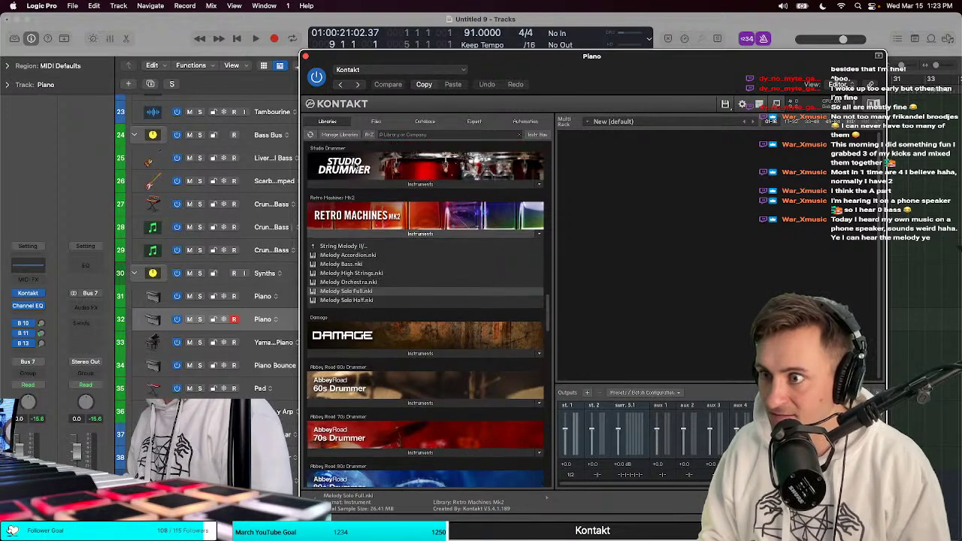
pyautogui.click(347, 257)
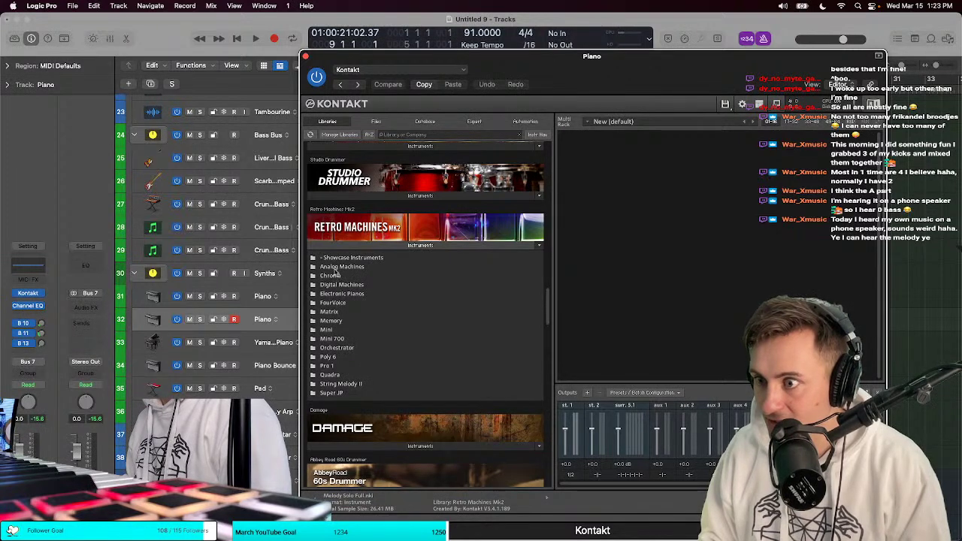
pyautogui.click(336, 267)
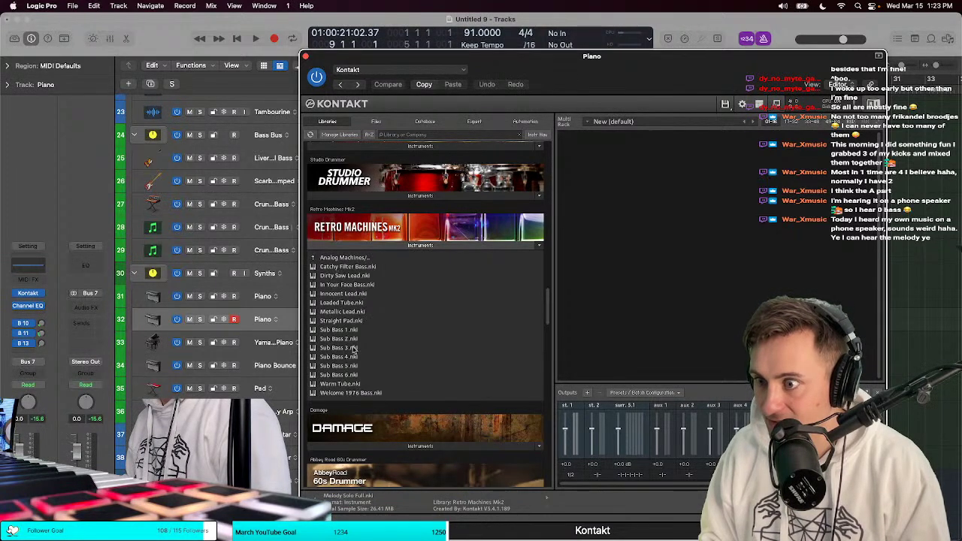
pyautogui.scroll(-3, 354, 361)
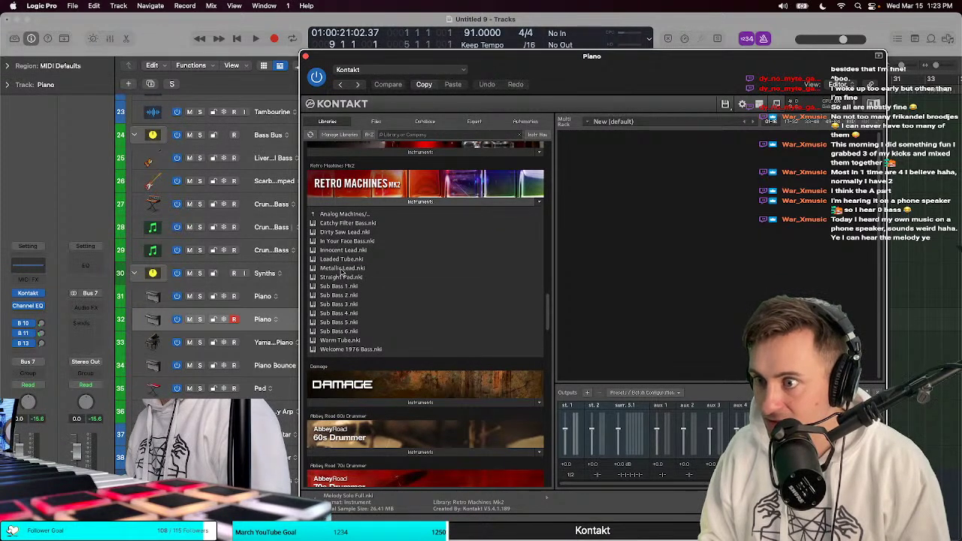
pyautogui.doubleClick(342, 270)
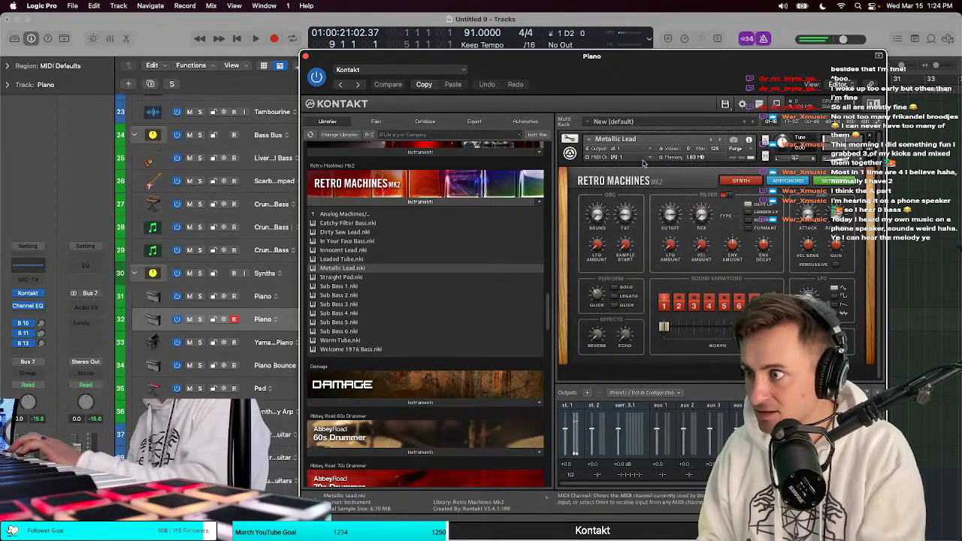
# Step: Record a Metallic Lead part on the duplicated Piano track from bar 9 through bar 13 with Low Latency Mode on
pyautogui.click(836, 244)
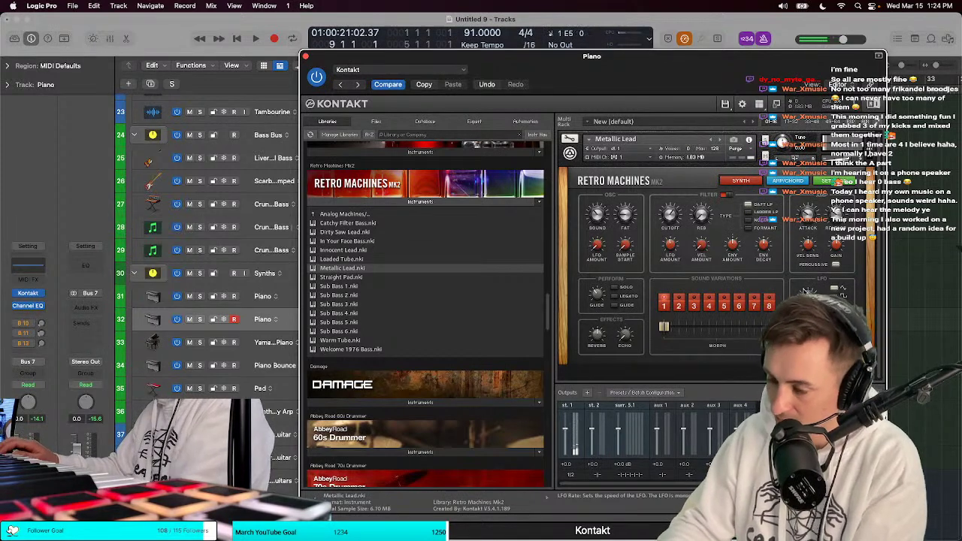
pyautogui.press('space')
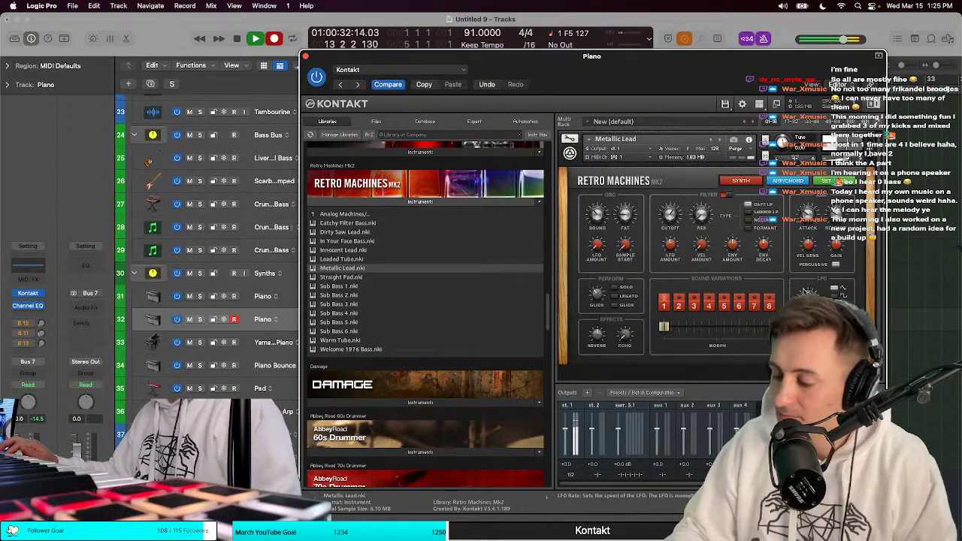
pyautogui.press('space')
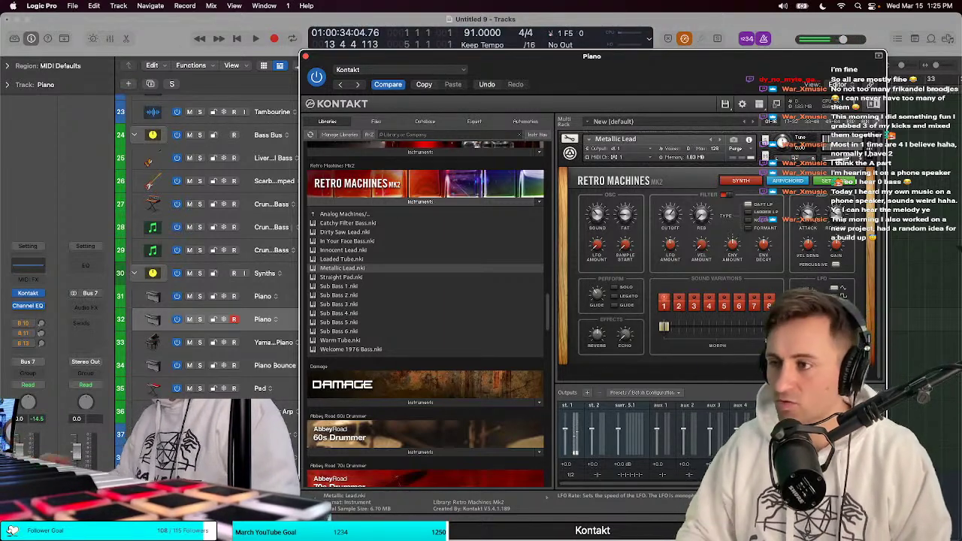
# Step: Insert a stereo Chorus after the Channel EQ, with rate 8.6 Hz, intensity 6% and mix 76%
pyautogui.click(33, 309)
pyautogui.moveTo(60, 381)
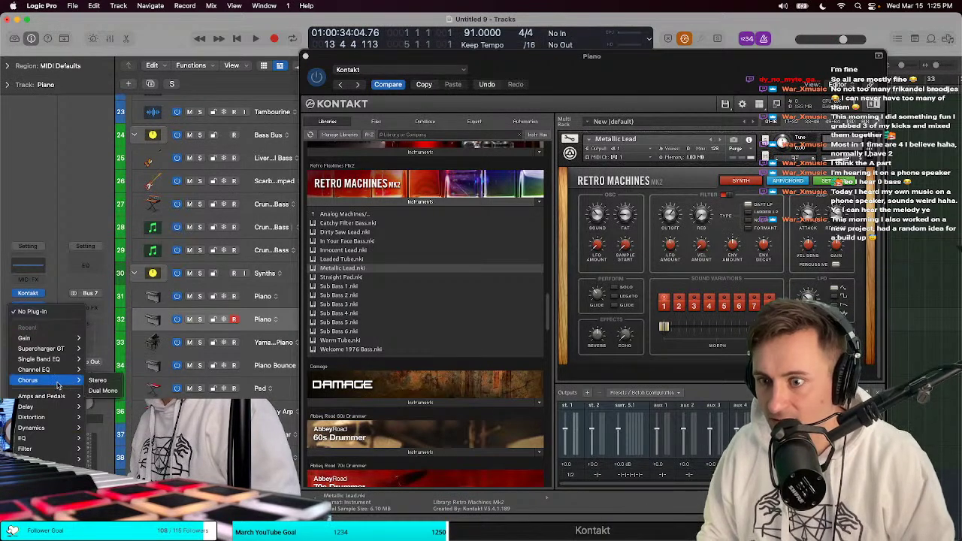
pyautogui.click(103, 383)
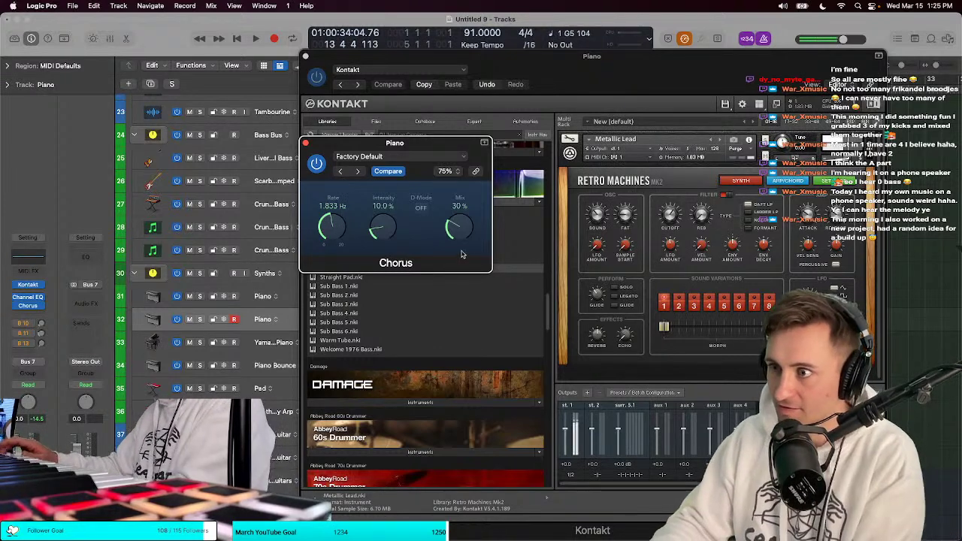
pyautogui.moveTo(449, 223); pyautogui.dragTo(433, 148)
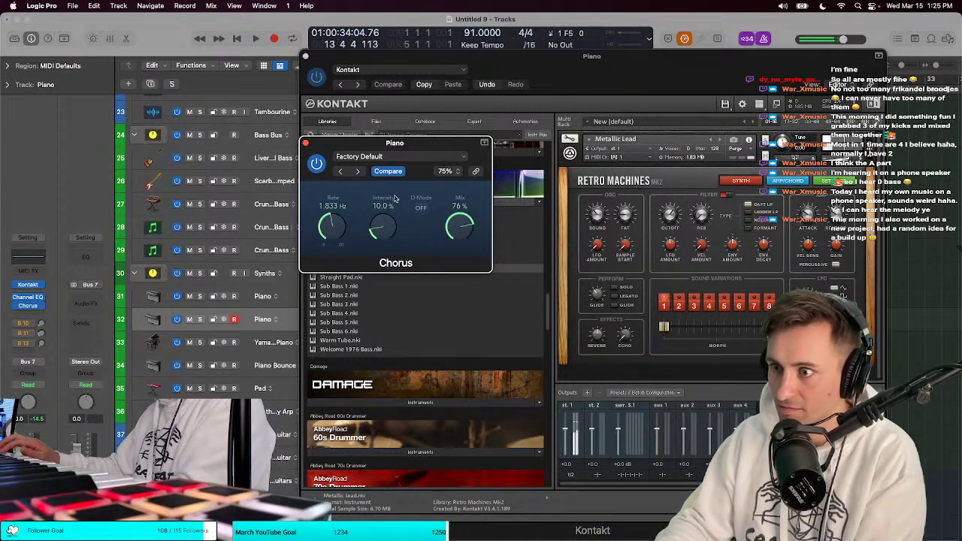
pyautogui.moveTo(339, 231); pyautogui.dragTo(384, 234)
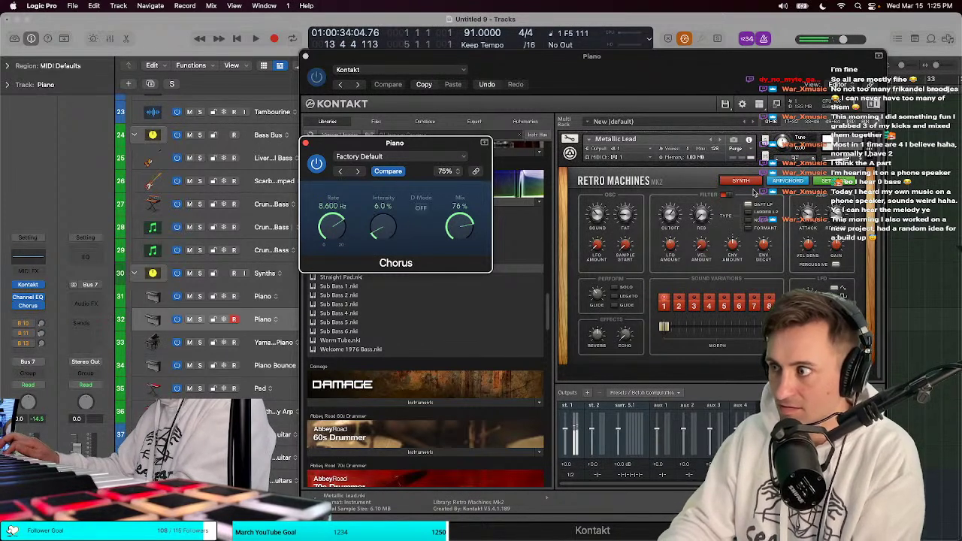
# Step: Close the Chorus plug-in and audition the Metallic Lead against the arrangement from the end of bar 13
pyautogui.click(818, 218)
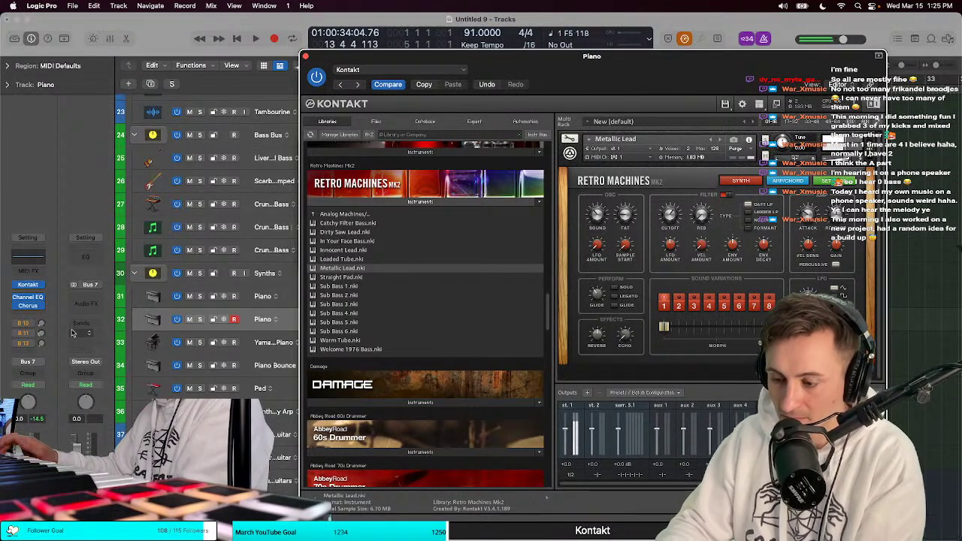
pyautogui.press('space')
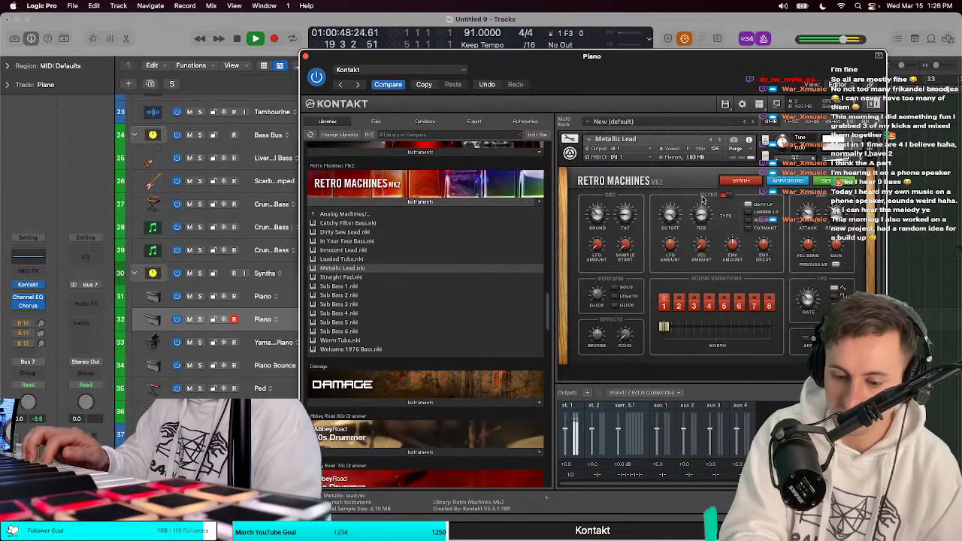
# Step: Close the Kontakt window and insert a Scanner Vibrato after the Chorus on the Metallic Lead track
pyautogui.press('space')
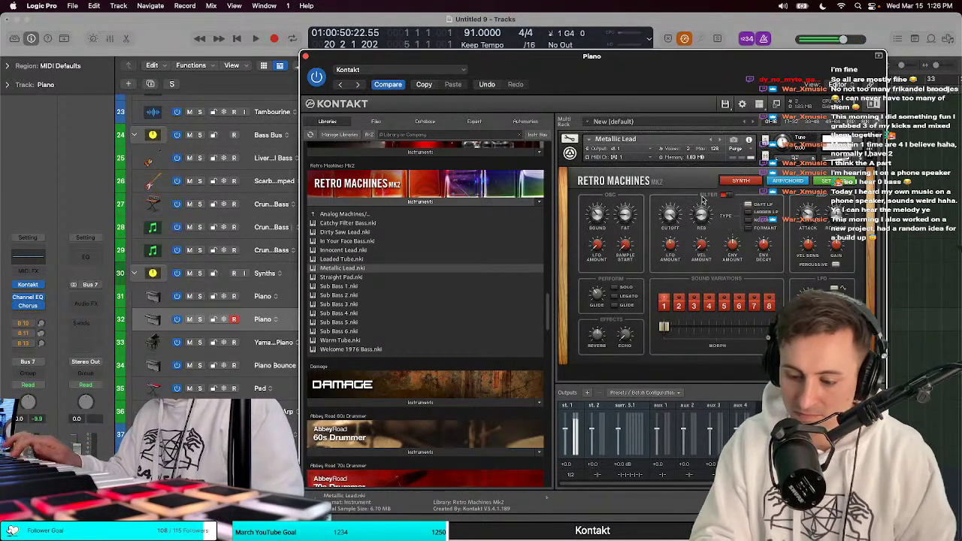
pyautogui.press('space')
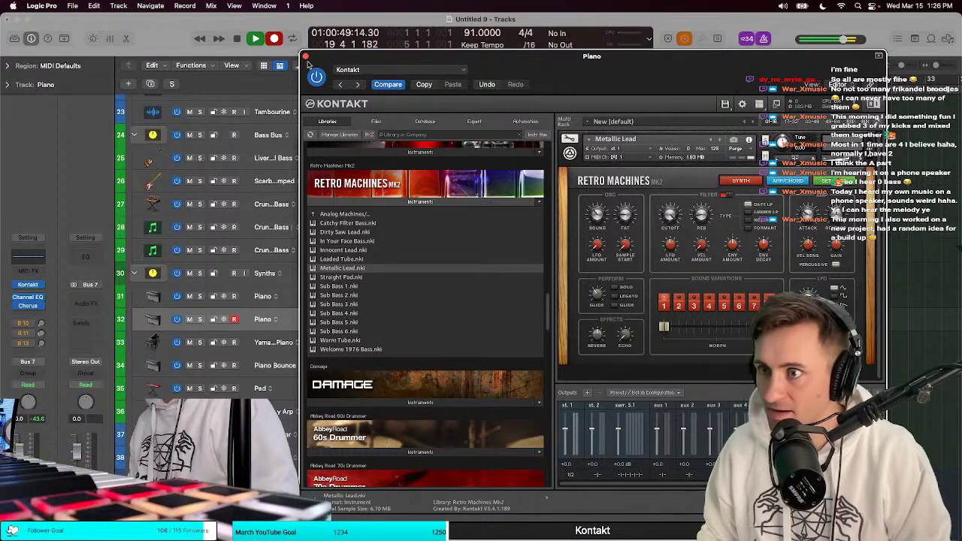
pyautogui.click(305, 57)
pyautogui.click(28, 310)
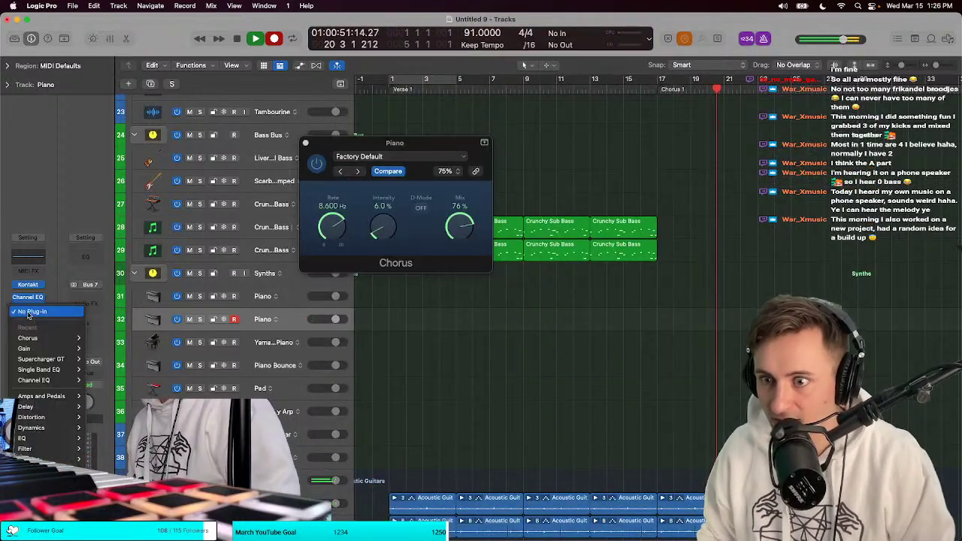
pyautogui.moveTo(34, 480)
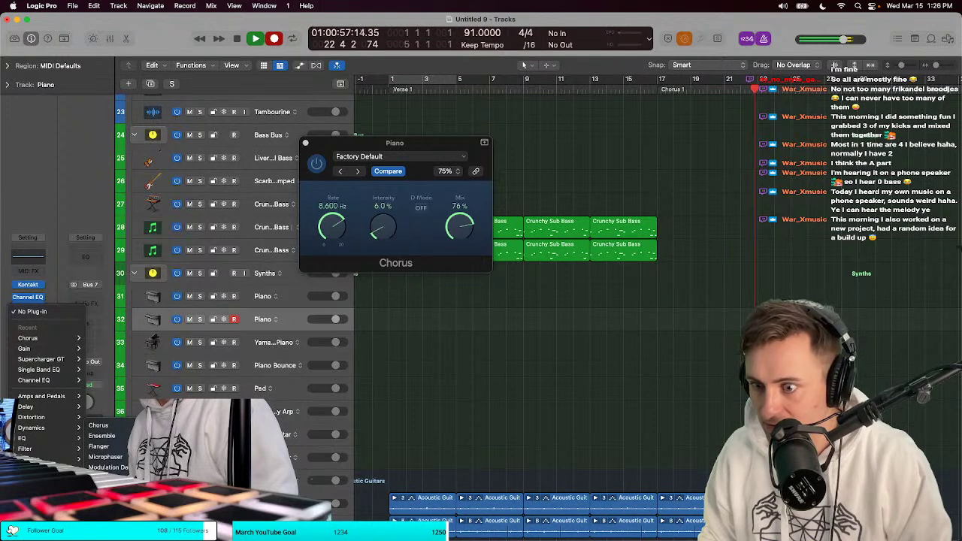
pyautogui.click(98, 425)
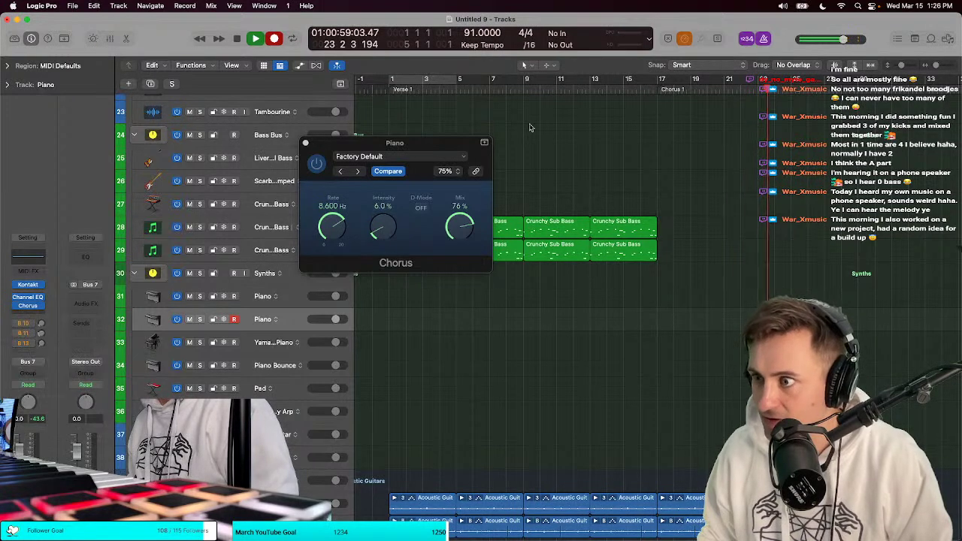
# Step: Try type V3 on the Scanner Vibrato with the playhead at bar 8, undo the change and close the plug-in
pyautogui.click(510, 89)
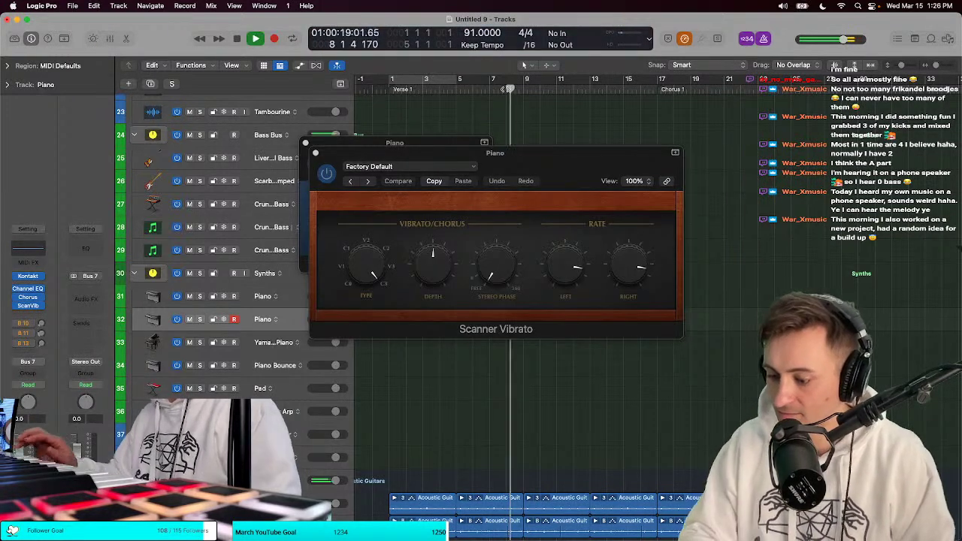
pyautogui.press('space')
pyautogui.moveTo(441, 266)
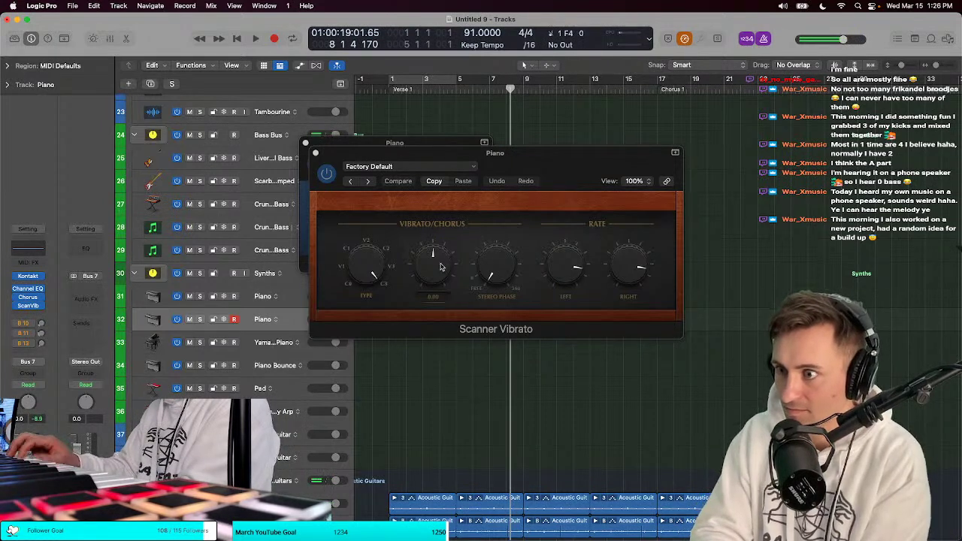
pyautogui.moveTo(365, 266); pyautogui.dragTo(363, 281)
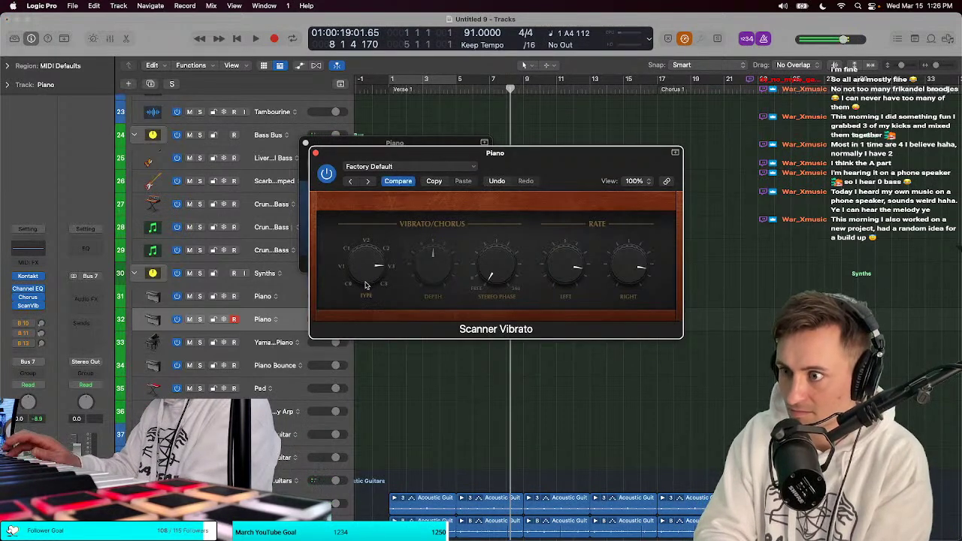
pyautogui.press('super+z')
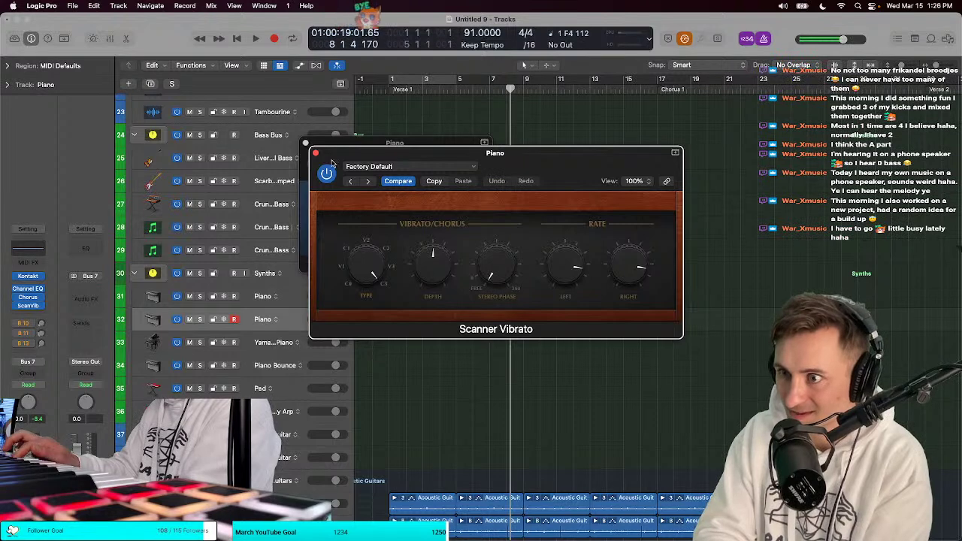
pyautogui.click(326, 175)
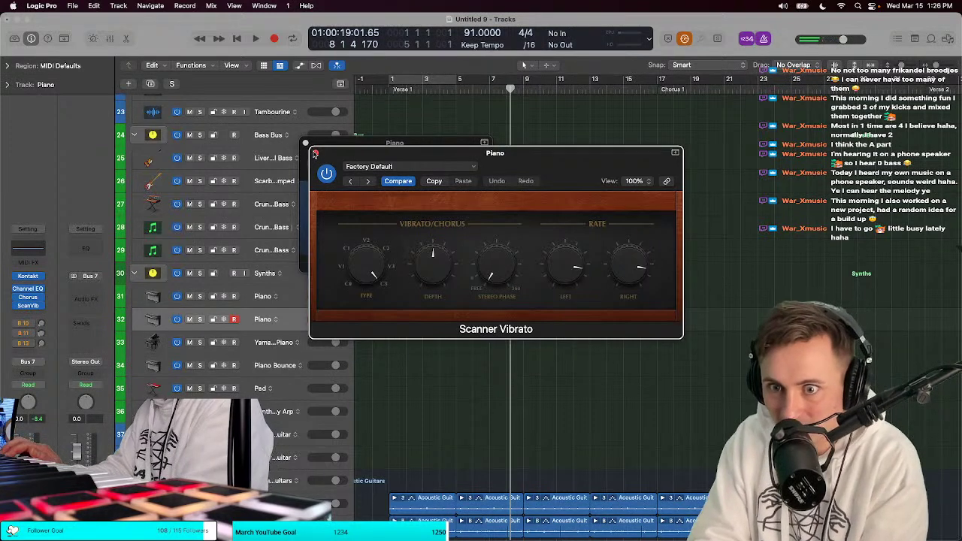
pyautogui.click(315, 154)
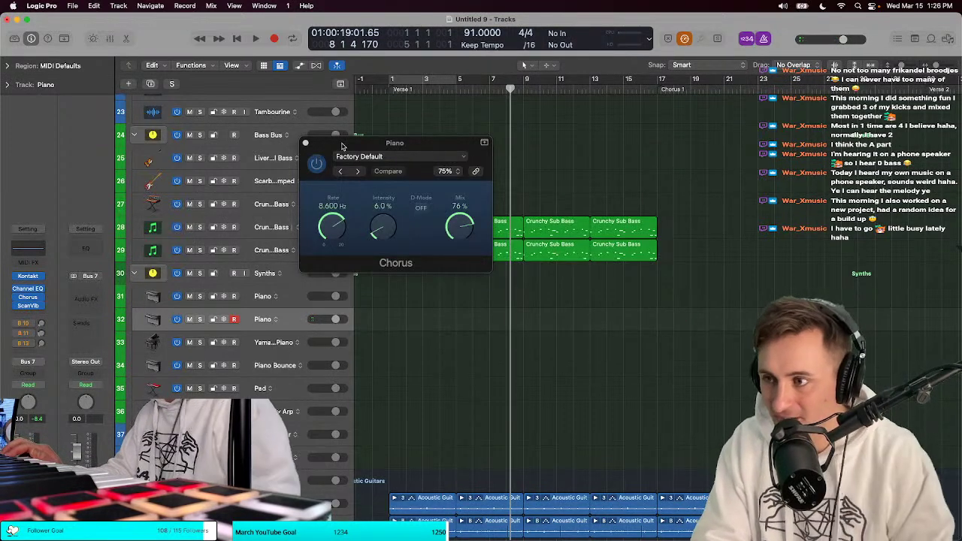
# Step: Play the arrangement from bar 8 and insert a Clip Distortion after the Scanner Vibrato
pyautogui.press('space')
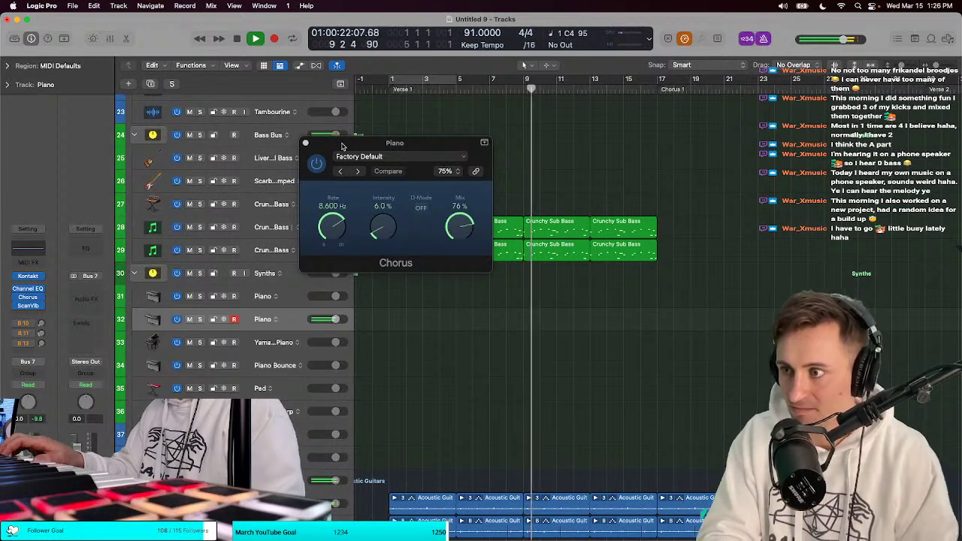
pyautogui.moveTo(13, 307)
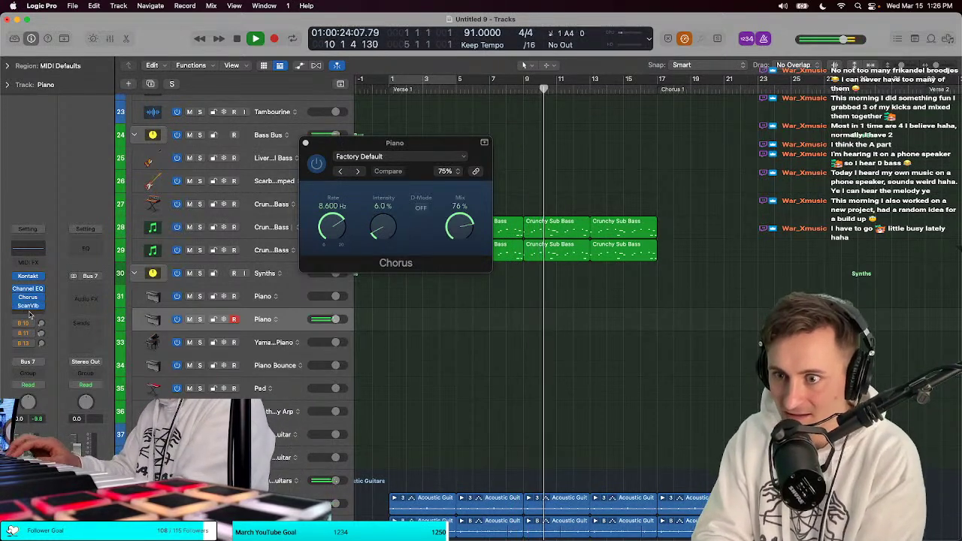
pyautogui.click(15, 306)
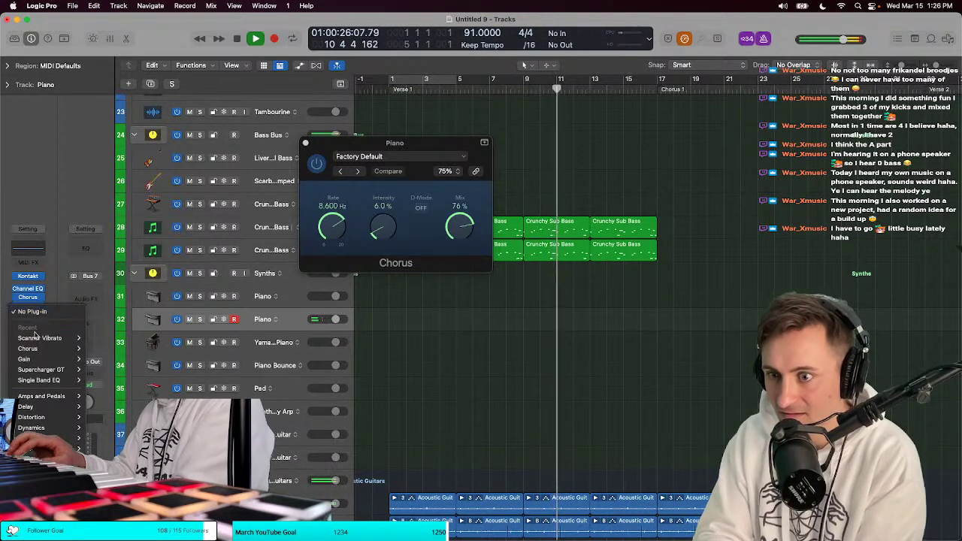
pyautogui.moveTo(61, 418)
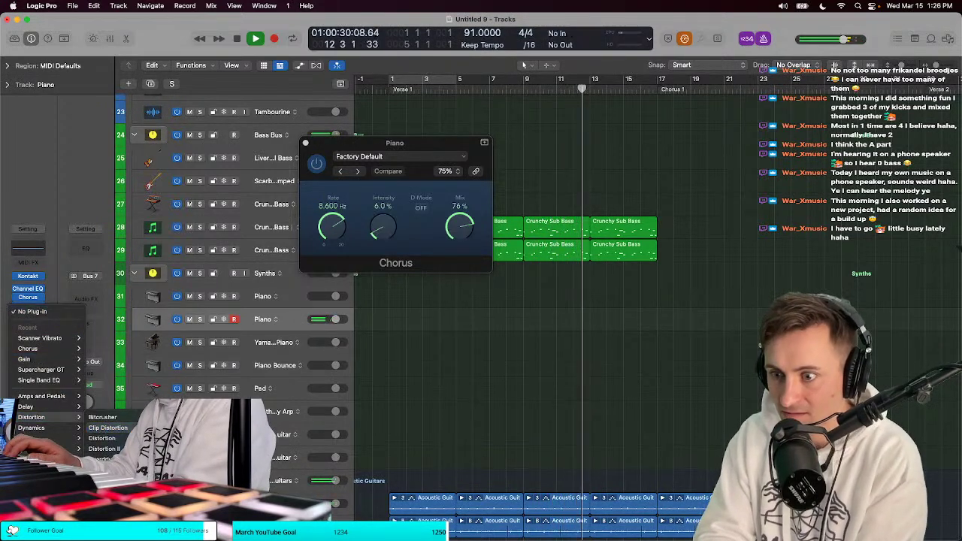
pyautogui.click(105, 428)
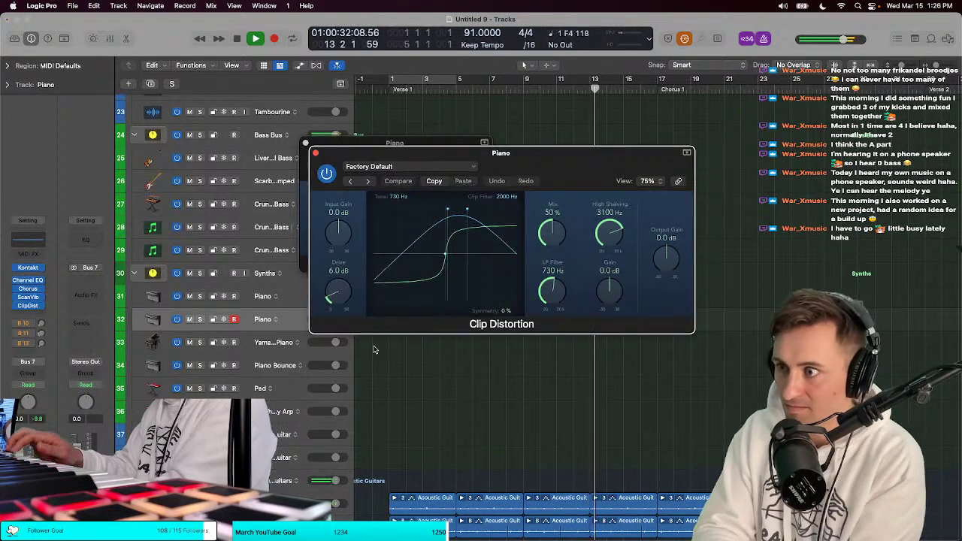
# Step: Set the Clip Distortion's mix to 96%, high shelving to 4700 Hz, drive to 21.5 dB and LP filter to 730 Hz
pyautogui.moveTo(552, 224); pyautogui.dragTo(552, 220)
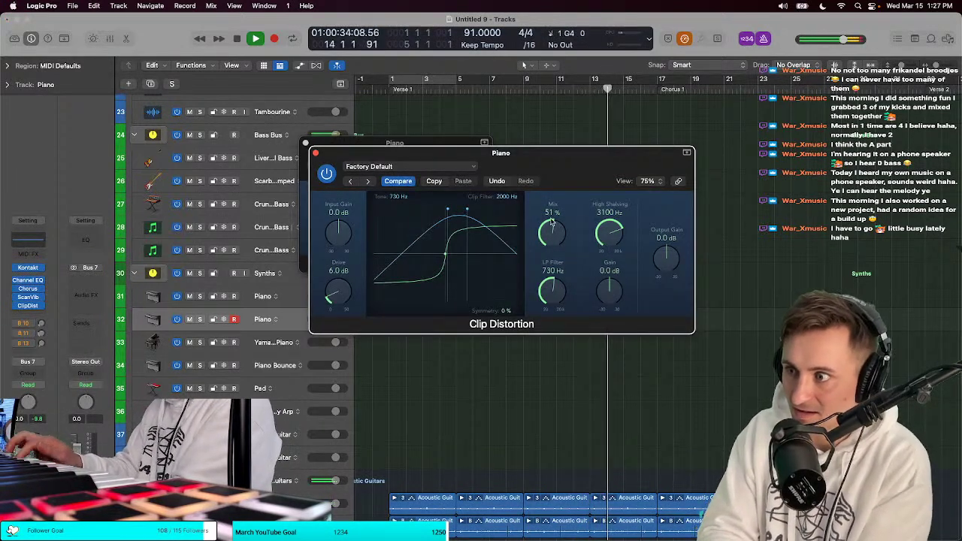
pyautogui.moveTo(552, 291); pyautogui.dragTo(552, 248)
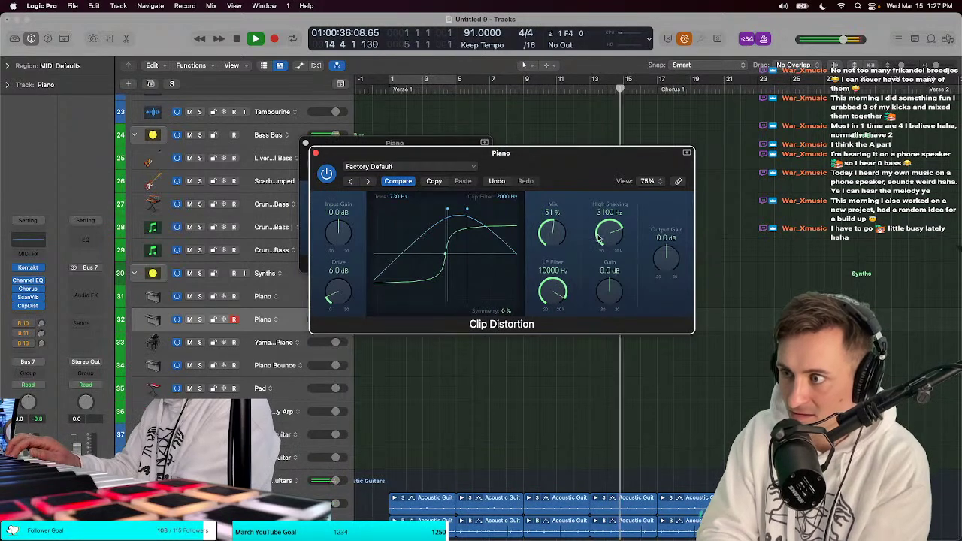
pyautogui.moveTo(561, 229); pyautogui.dragTo(544, 166)
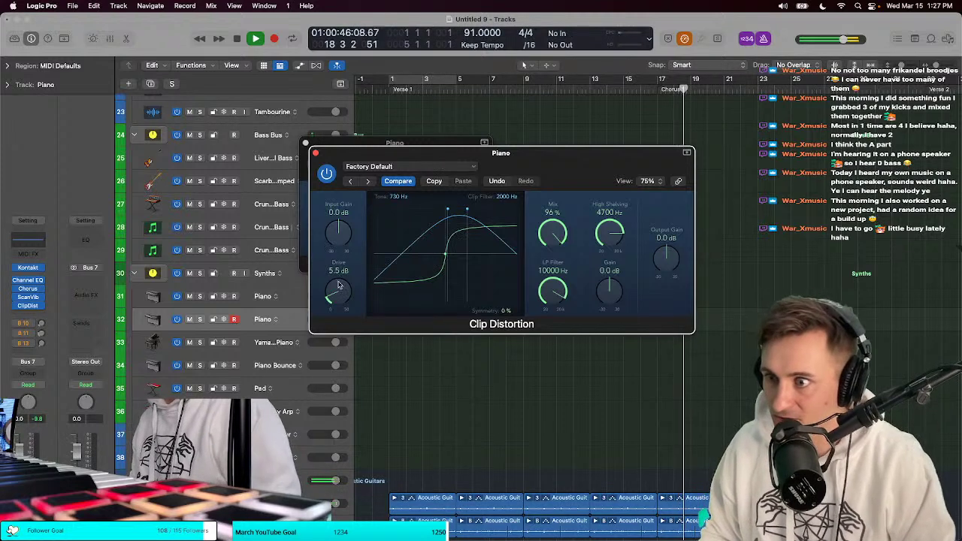
pyautogui.moveTo(337, 294); pyautogui.dragTo(339, 252)
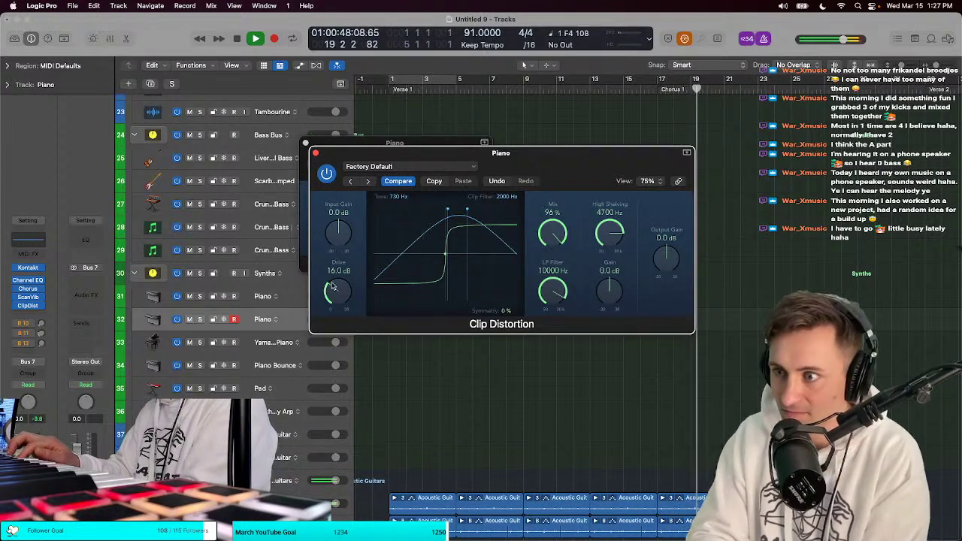
pyautogui.moveTo(336, 287)
pyautogui.mouseDown()
pyautogui.moveTo(336, 256)
pyautogui.moveTo(335, 272)
pyautogui.mouseUp()
pyautogui.moveTo(553, 298); pyautogui.dragTo(560, 322)
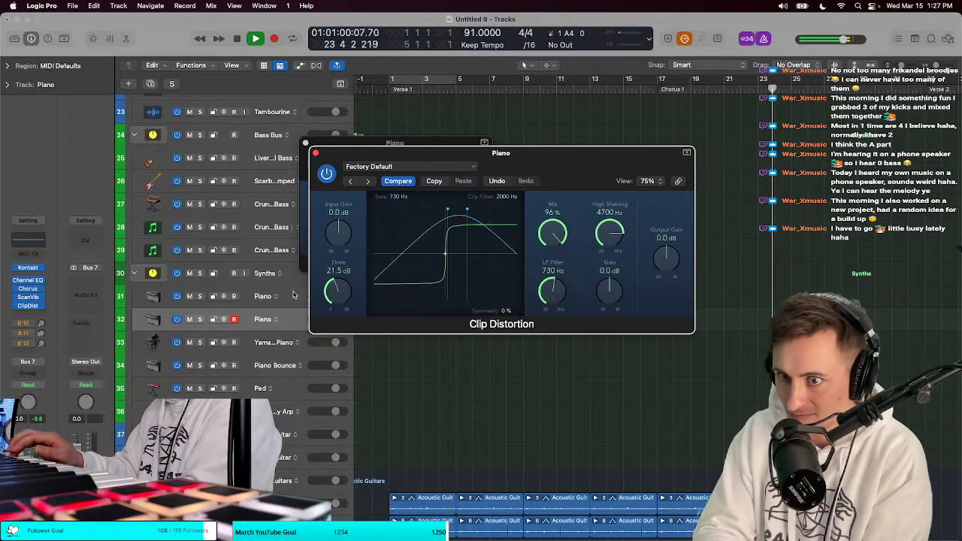
# Step: Insert a Channel EQ after the Clip Distortion, return the playhead to bar 1 and close the Clip Distortion and Chorus windows
pyautogui.click(28, 317)
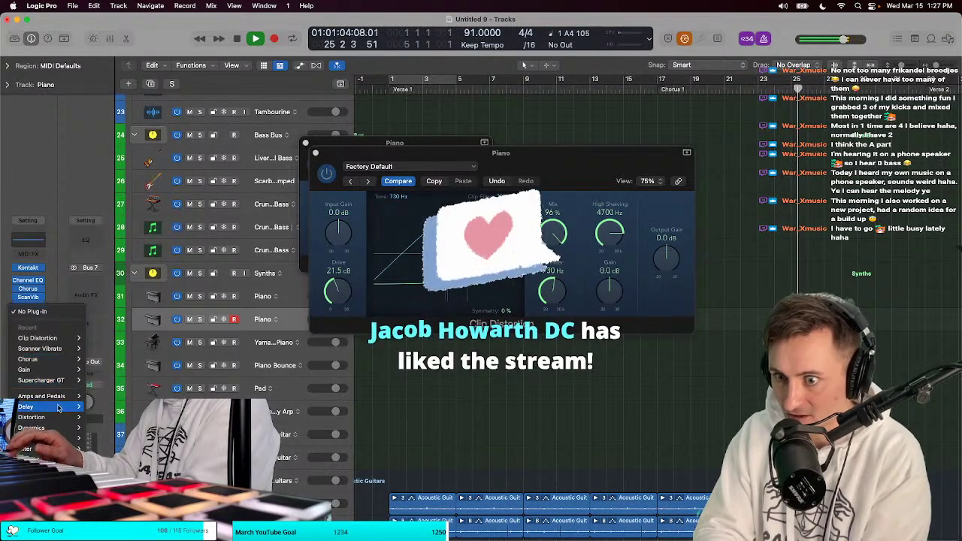
pyautogui.moveTo(75, 439)
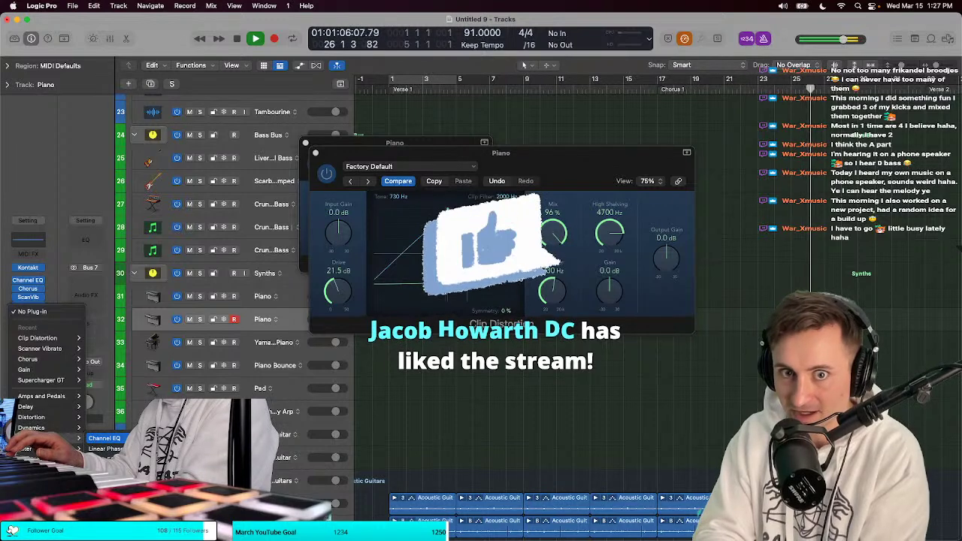
pyautogui.press('Escape')
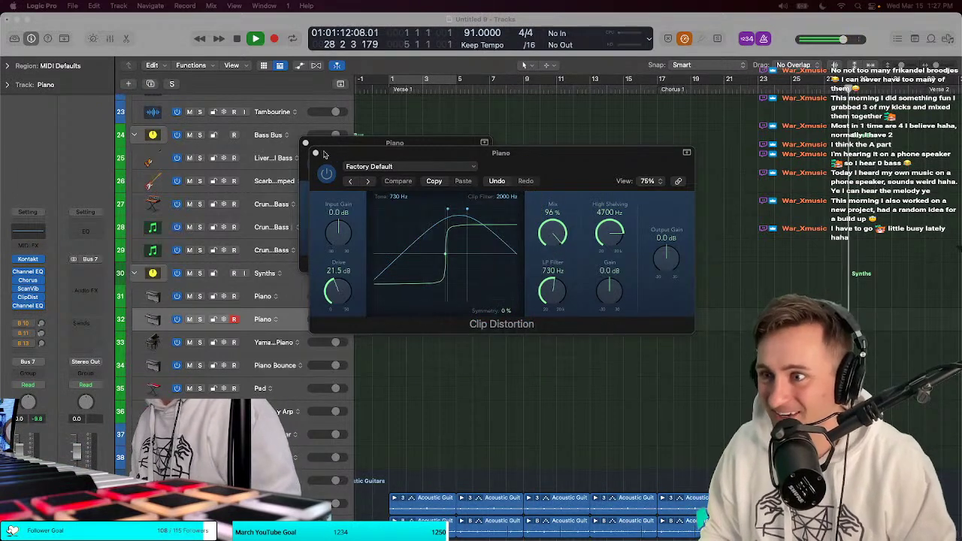
pyautogui.moveTo(324, 154); pyautogui.dragTo(333, 154)
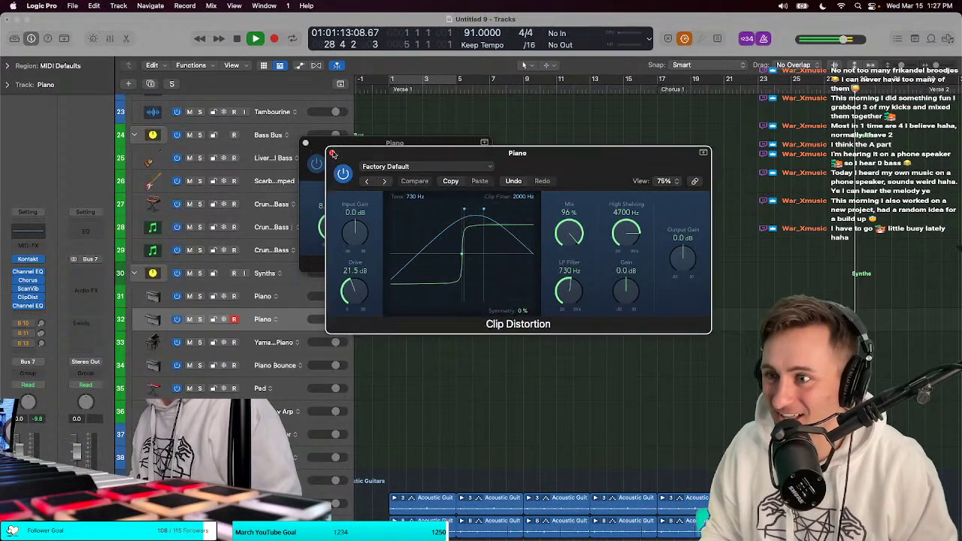
pyautogui.doubleClick(381, 90)
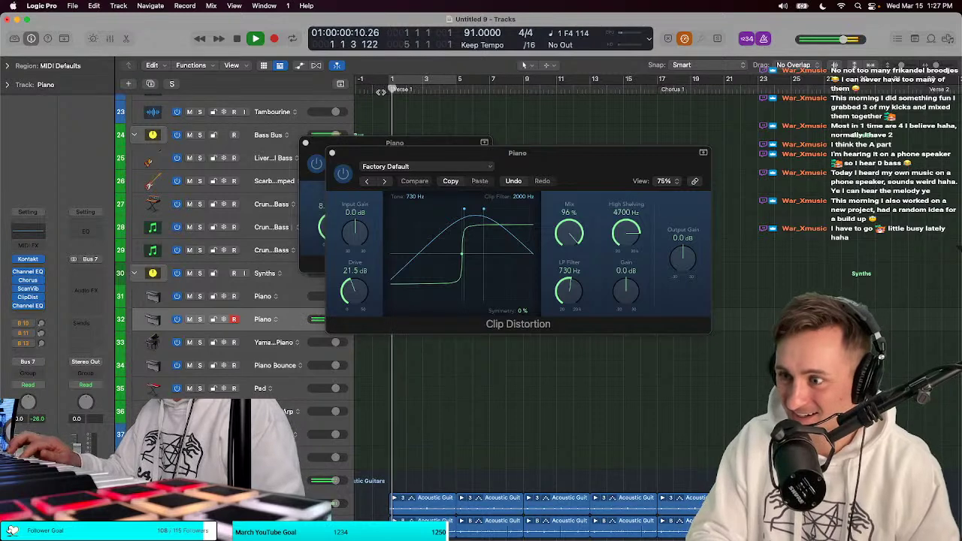
pyautogui.click(333, 154)
pyautogui.click(305, 142)
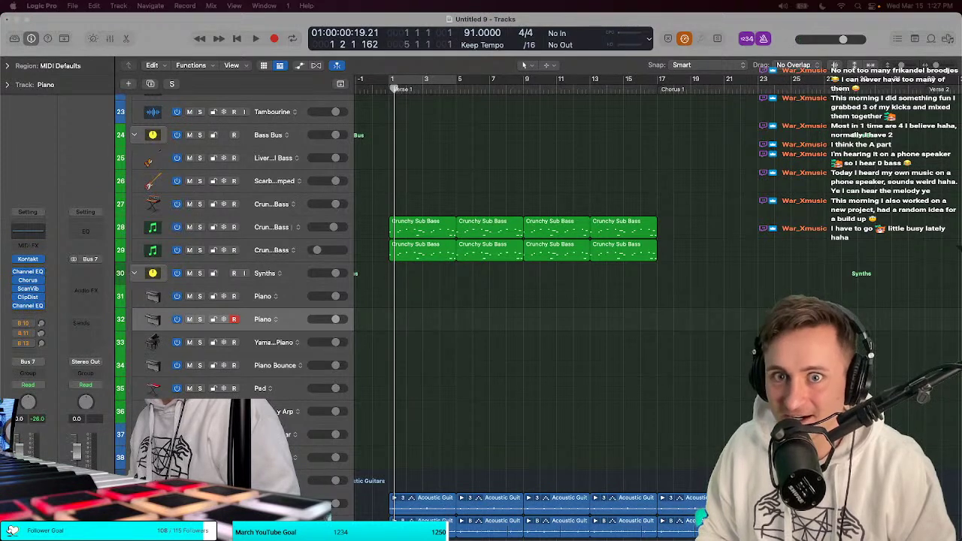
# Step: Raise the new Channel EQ's low cut to about 1 kHz and close the plug-in
pyautogui.press('v')
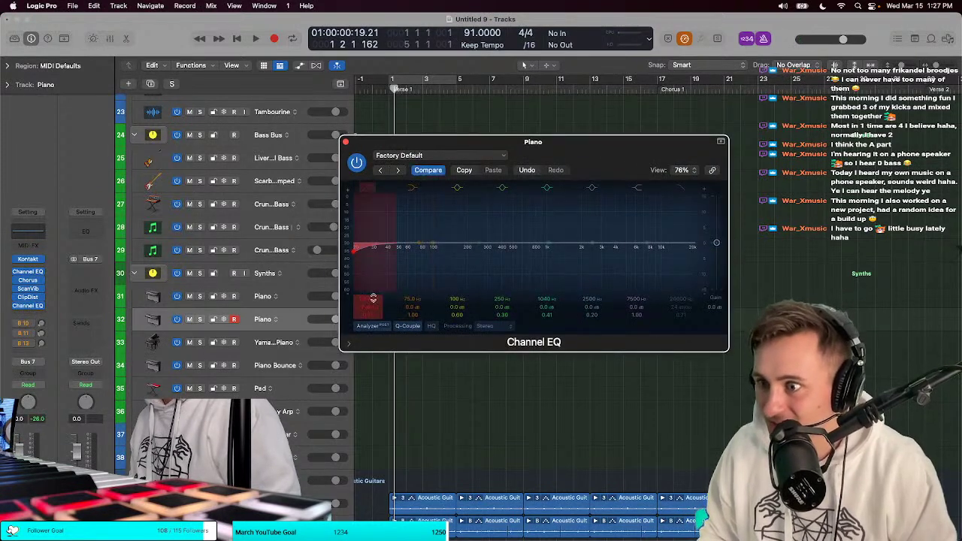
pyautogui.moveTo(385, 249); pyautogui.dragTo(458, 251)
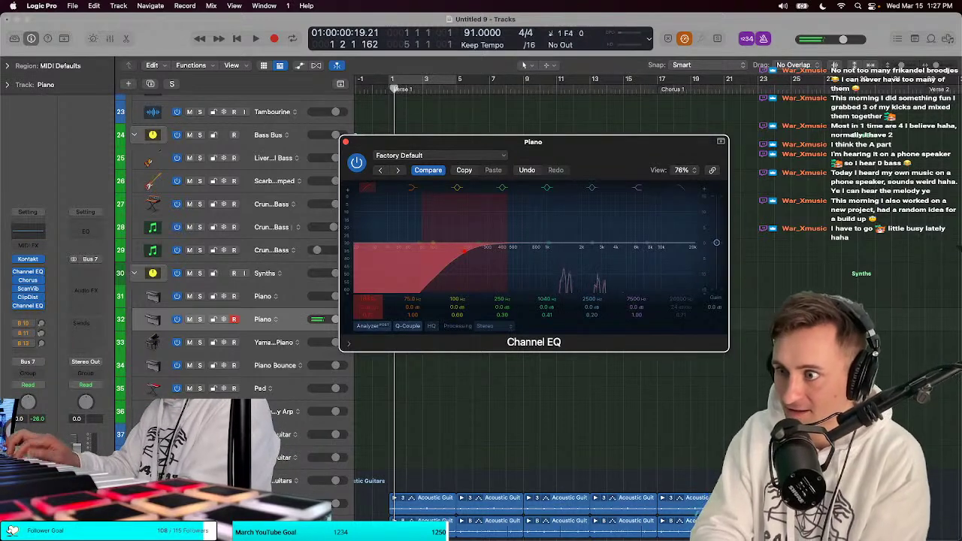
pyautogui.moveTo(464, 250); pyautogui.dragTo(582, 249)
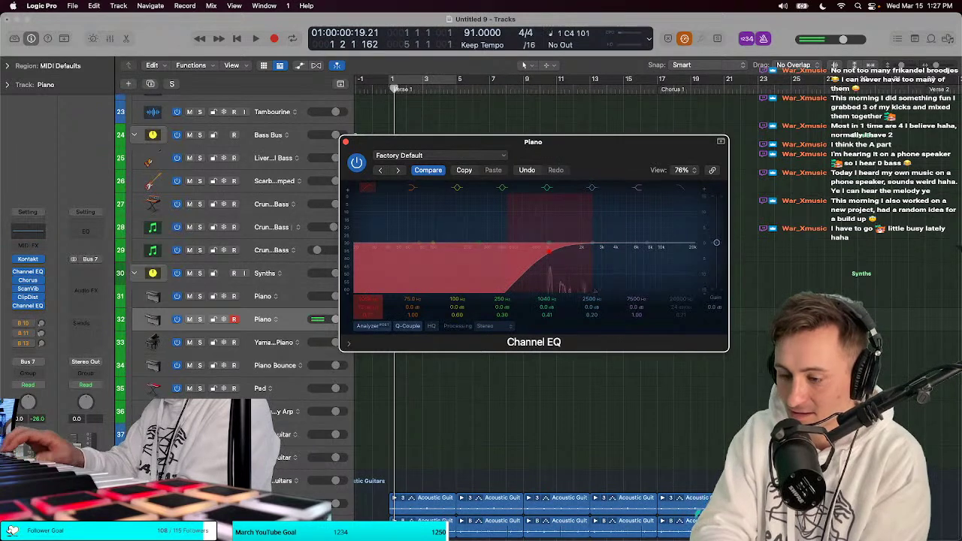
pyautogui.click(346, 142)
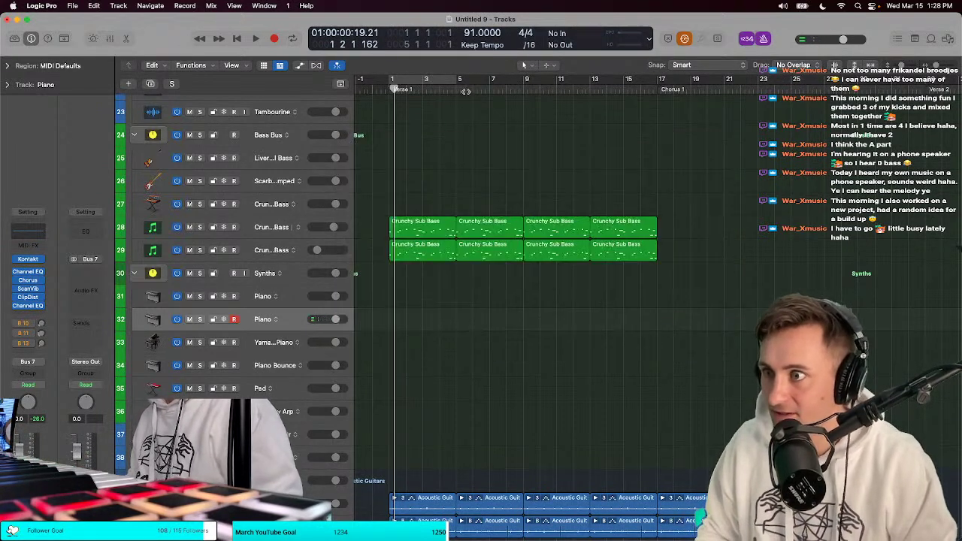
# Step: Record a new Metallic Lead part on the second Piano track from bar 9 to bar 13
pyautogui.click(452, 88)
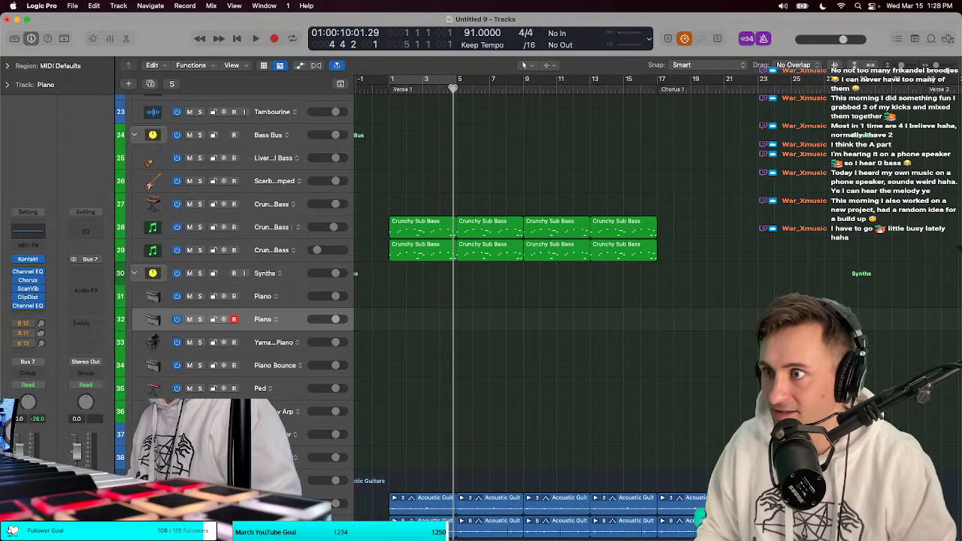
pyautogui.moveTo(452, 89); pyautogui.dragTo(519, 90)
pyautogui.press('space')
pyautogui.press('t')
pyautogui.press('r')
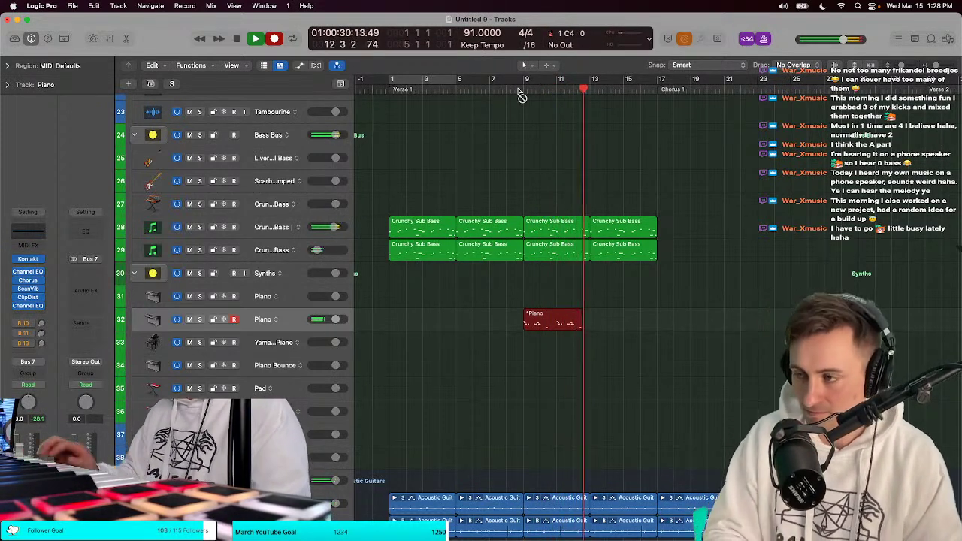
pyautogui.press('space')
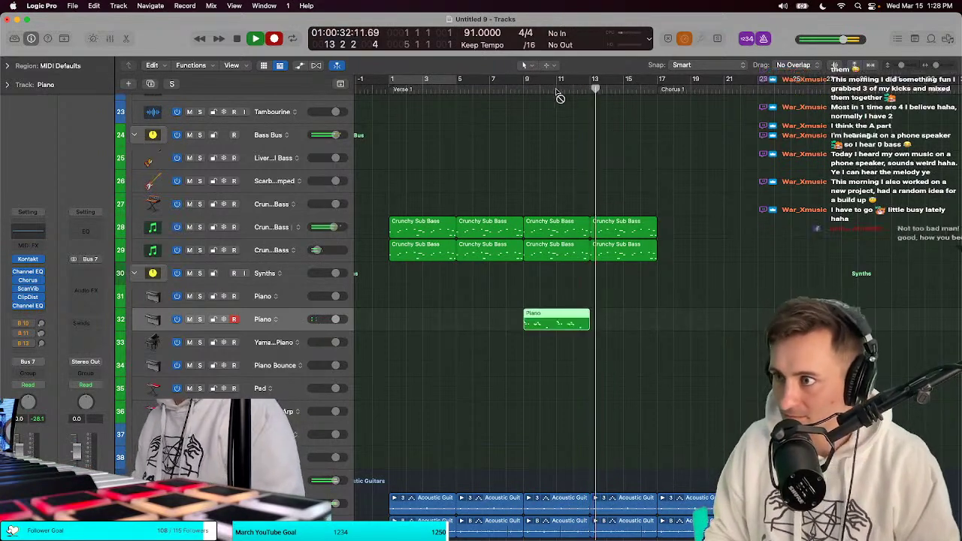
pyautogui.press('t')
pyautogui.press('Escape')
pyautogui.scroll(-1, 566, 235)
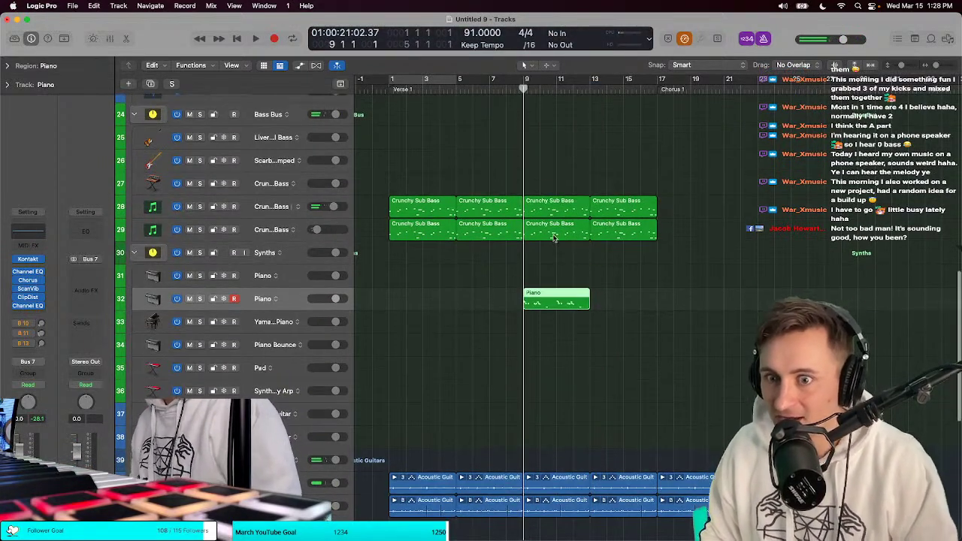
# Step: Open the new Piano region's notes for editing, select them all and lower the 1/16 Swing C quantize strength to 85
pyautogui.press('super+Right')
pyautogui.press('super+Right')
pyautogui.press('p')
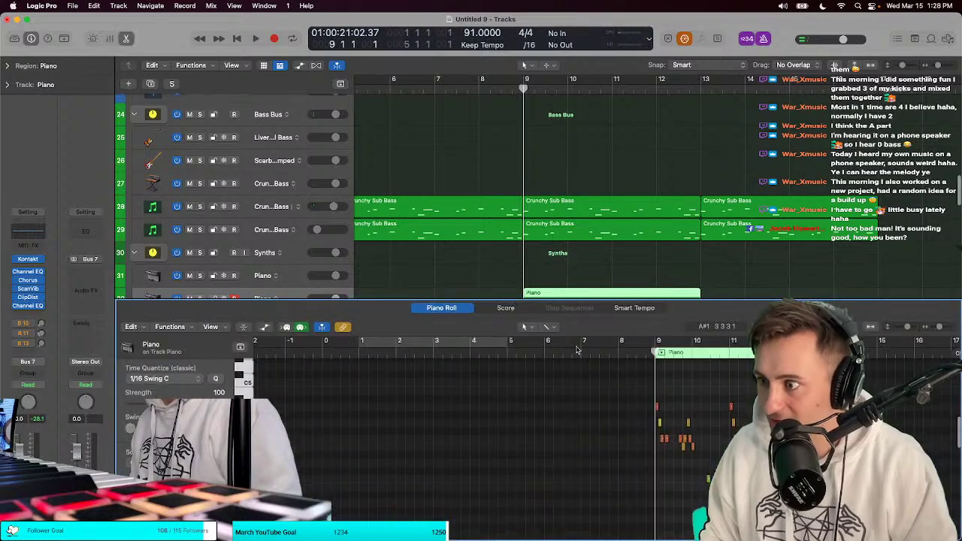
pyautogui.scroll(3, 599, 374)
pyautogui.moveTo(548, 402); pyautogui.dragTo(645, 539)
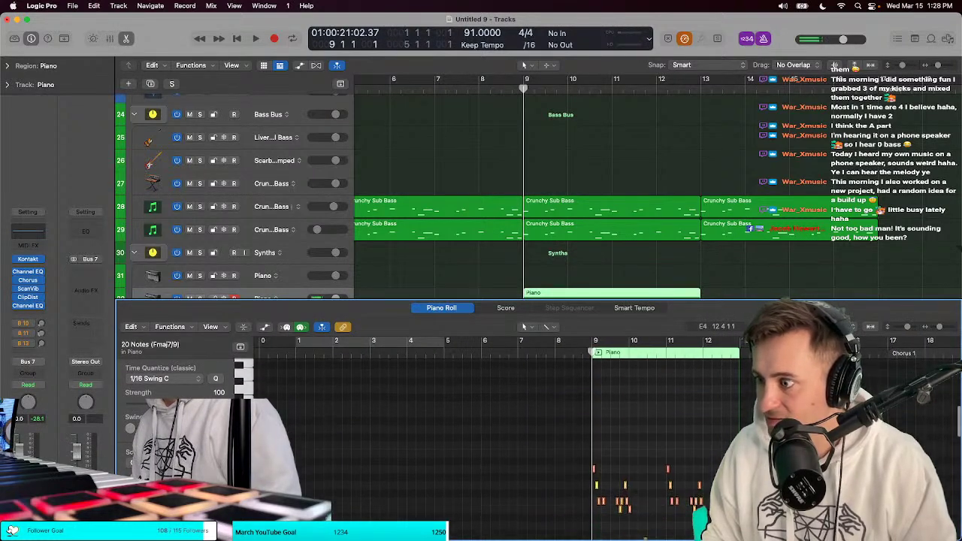
pyautogui.scroll(-2, 587, 445)
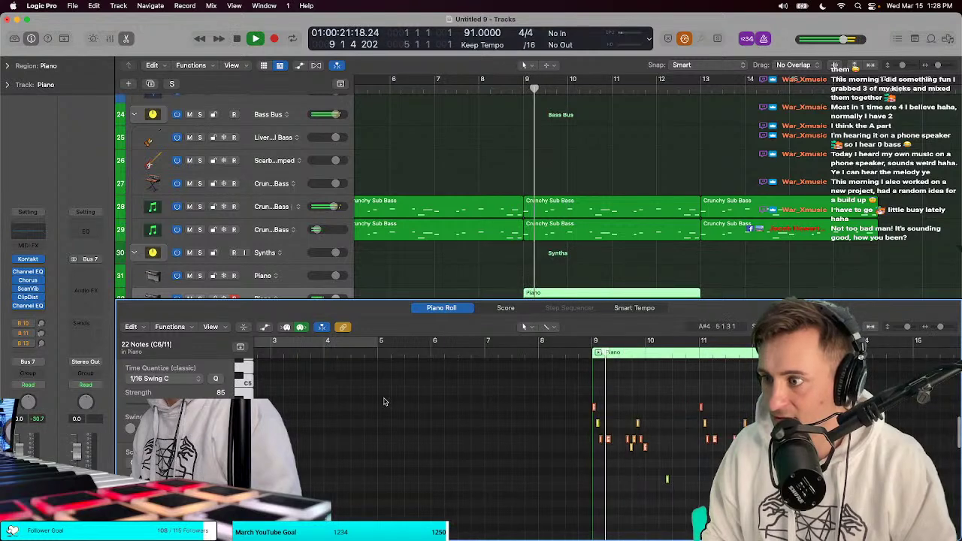
# Step: Try a quantize strength of 0 on all the notes and audition the phrase in bar 9
pyautogui.scroll(3, 382, 403)
pyautogui.scroll(2, 382, 402)
pyautogui.press('space')
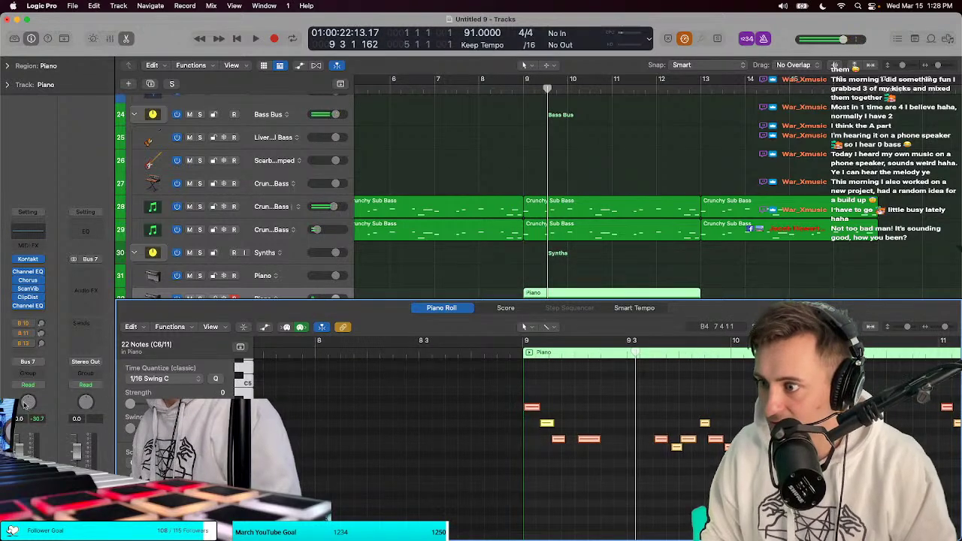
pyautogui.press('space')
pyautogui.hscroll(2, 303, 398)
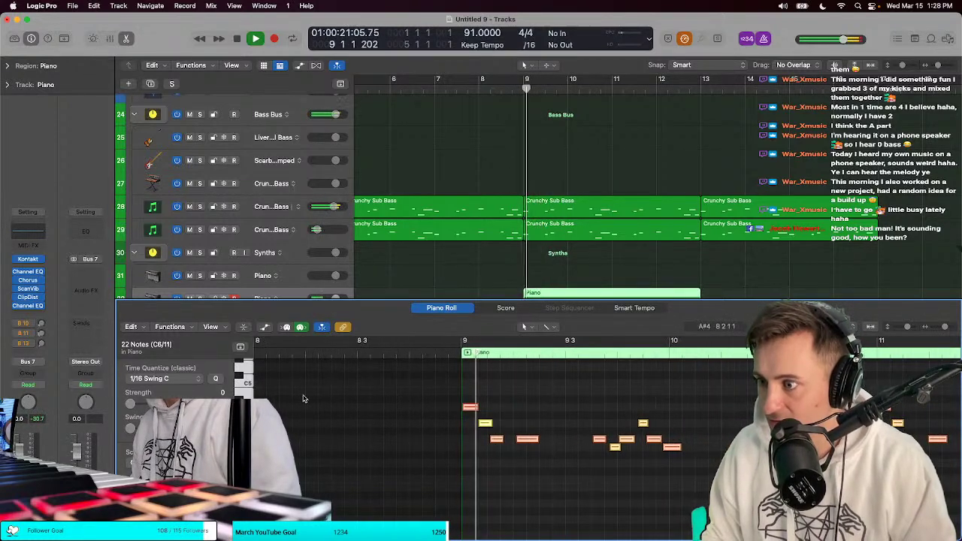
pyautogui.press('space')
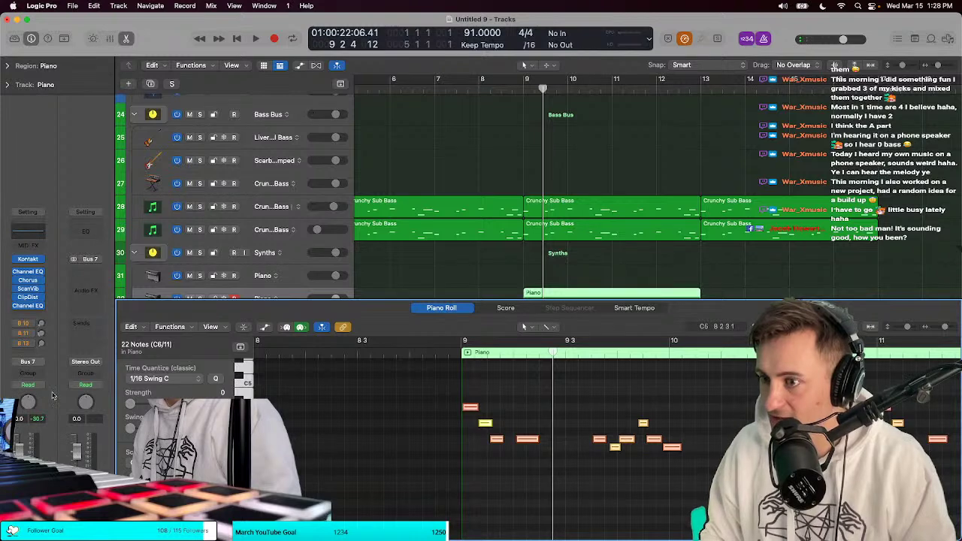
# Step: Set the quantize strength of all the notes to 100 while playing back the part from bar 9
pyautogui.press('space')
pyautogui.hscroll(1, 423, 412)
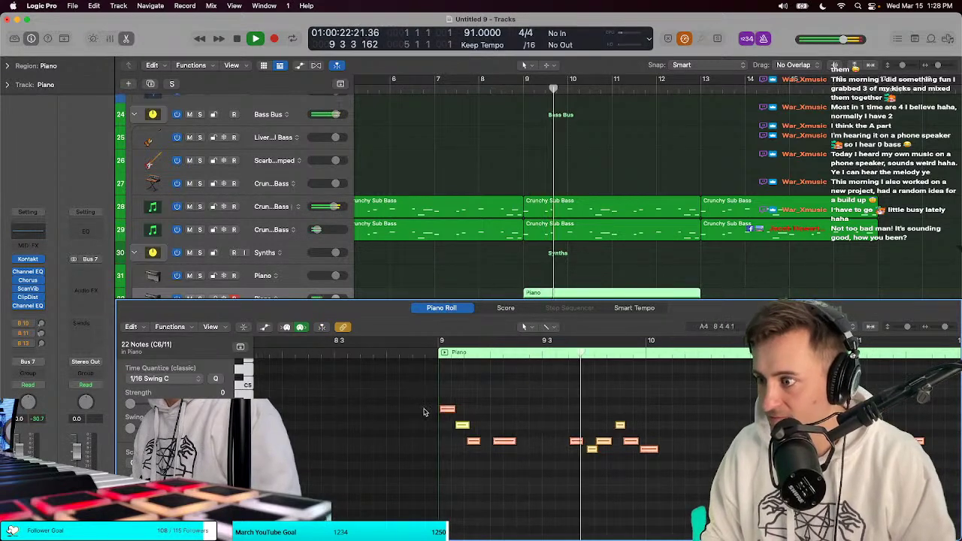
pyautogui.hscroll(2, 423, 412)
pyautogui.press('space')
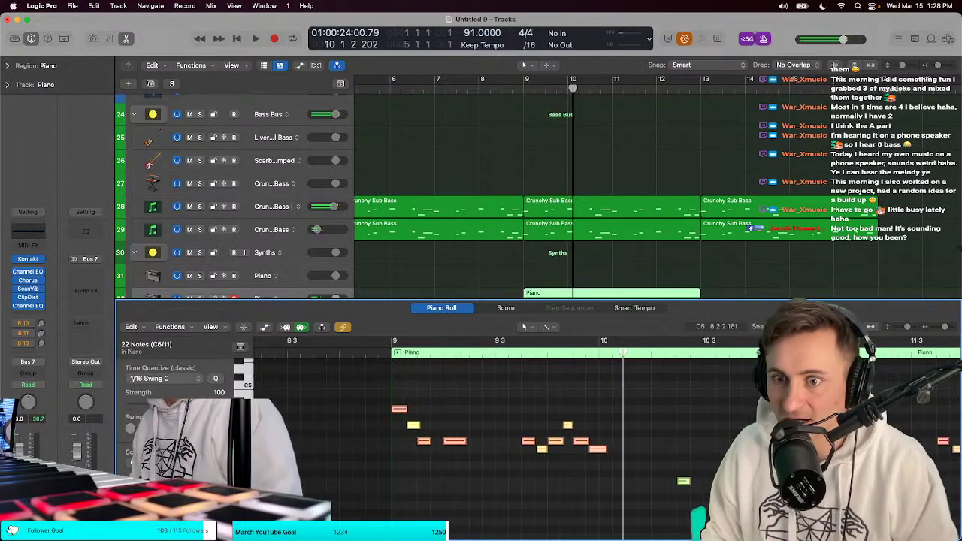
pyautogui.press('space')
# Step: Try shifting all the notes 40 ticks later and replay bar 9 to judge the timing
pyautogui.press('t')
pyautogui.click(435, 380)
pyautogui.press('super+Right')
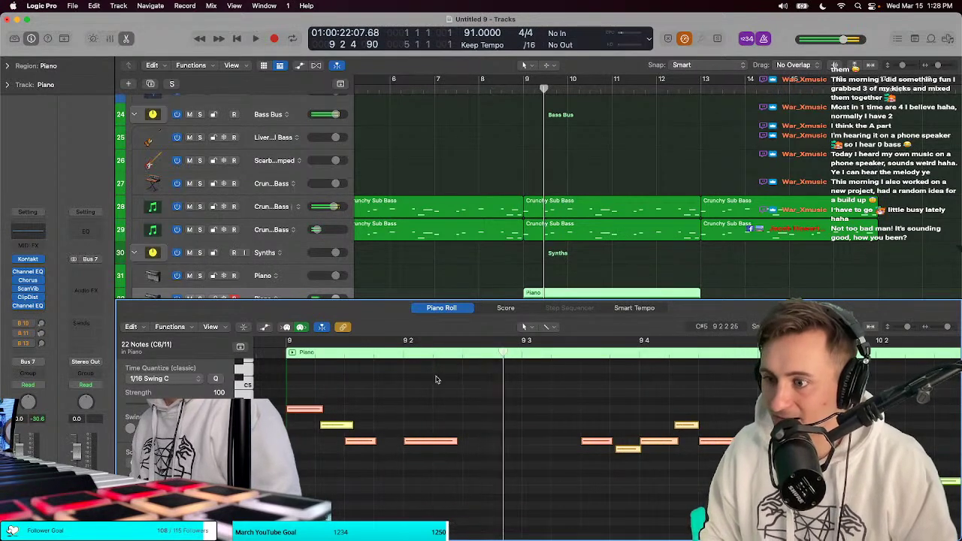
pyautogui.hscroll(3, 435, 379)
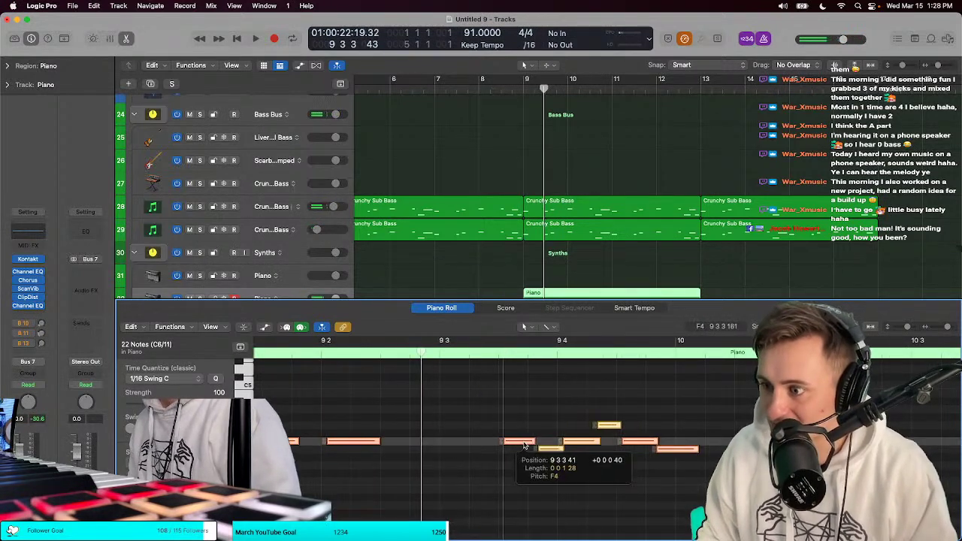
pyautogui.press('super+Left')
pyautogui.press('space')
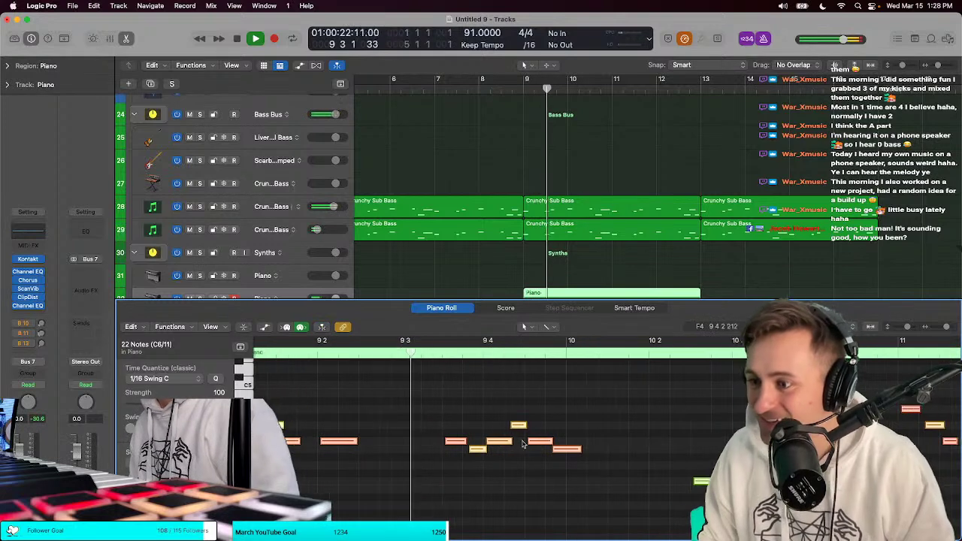
pyautogui.press('space')
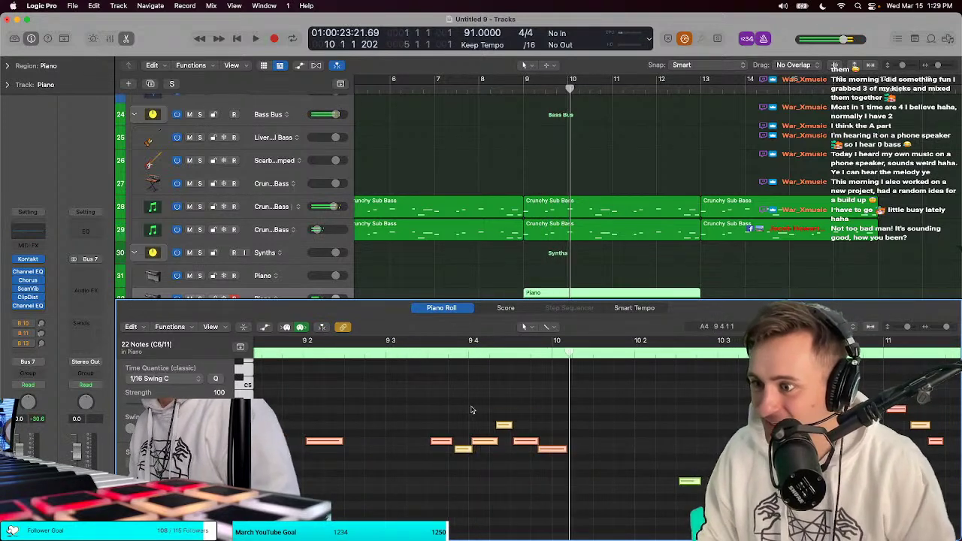
pyautogui.hscroll(-3, 483, 421)
pyautogui.click(315, 351)
pyautogui.press('space')
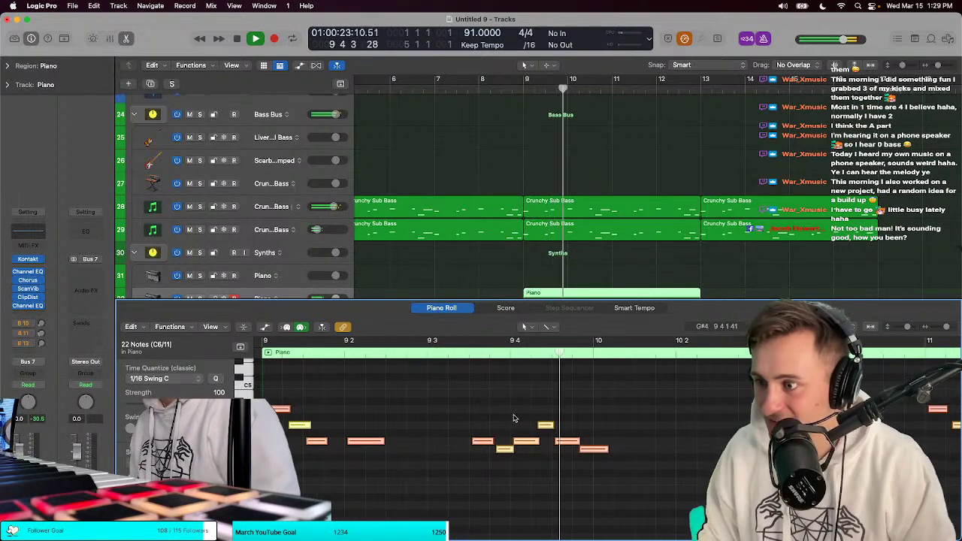
pyautogui.press('space')
# Step: Select the six-note phrase in the second half of bar 9 and audition it with a quantize strength of 0
pyautogui.moveTo(468, 400); pyautogui.dragTo(609, 489)
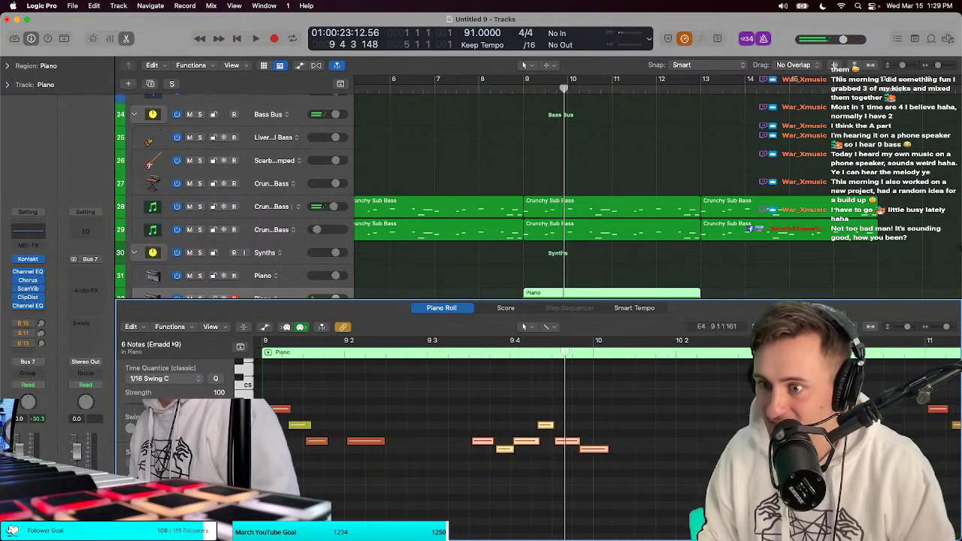
pyautogui.click(455, 355)
pyautogui.press('space')
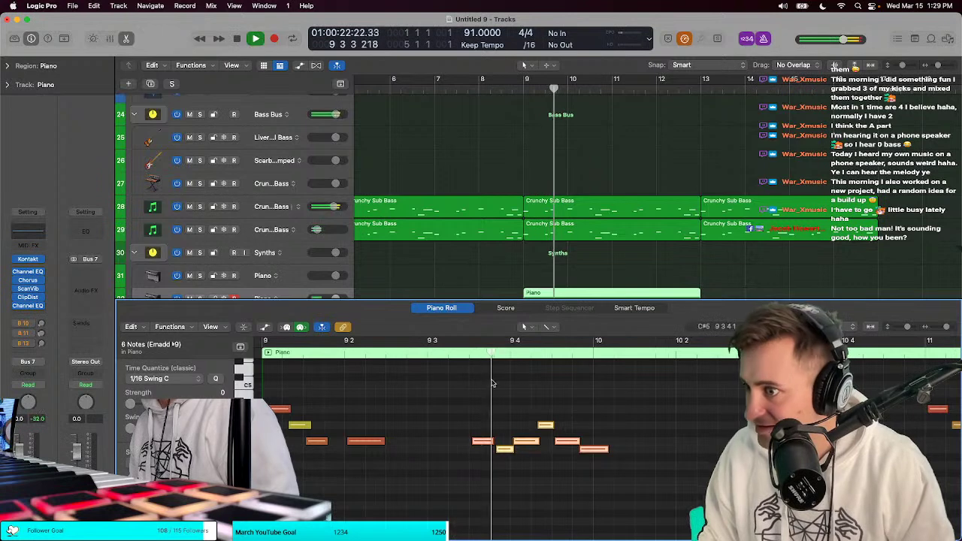
pyautogui.press('space')
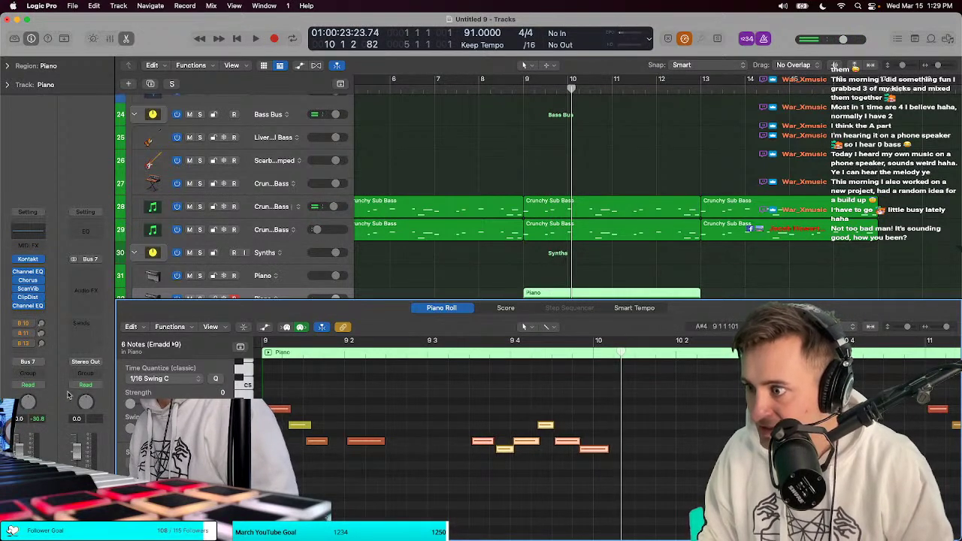
# Step: Set the six-note phrase's quantize strength to 100, reselect all the region's notes and play them back
pyautogui.moveTo(469, 403); pyautogui.dragTo(608, 482)
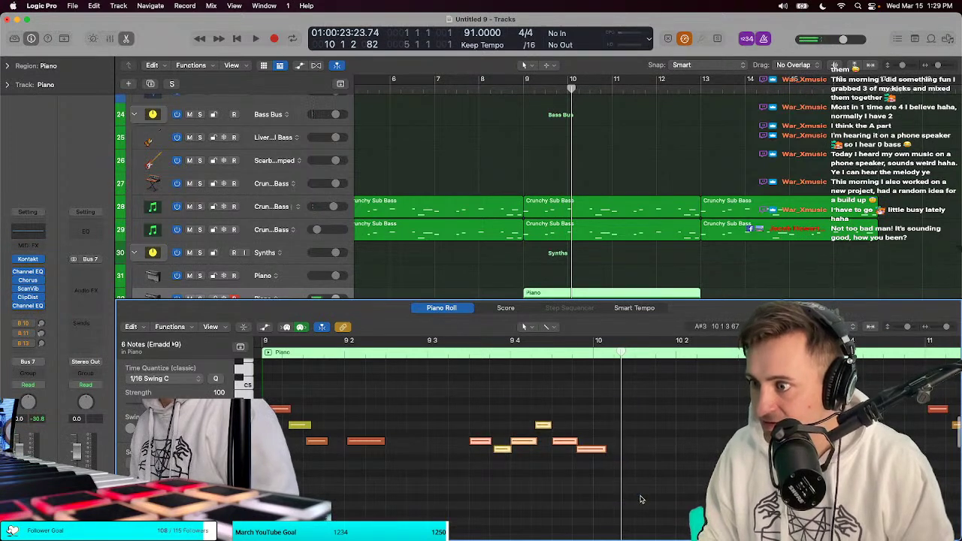
pyautogui.press('super+Left')
pyautogui.hscroll(3, 582, 424)
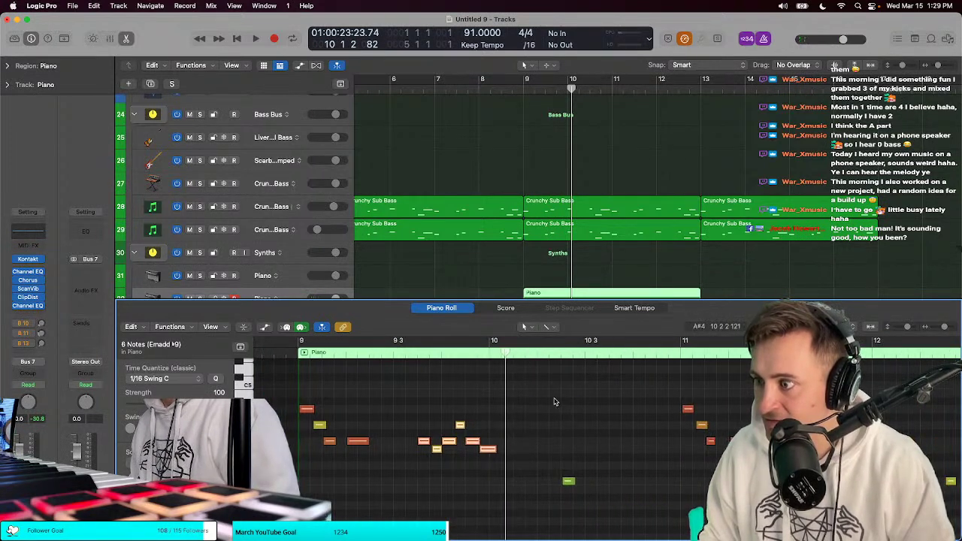
pyautogui.click(555, 403)
pyautogui.press('super+Left')
pyautogui.press('space')
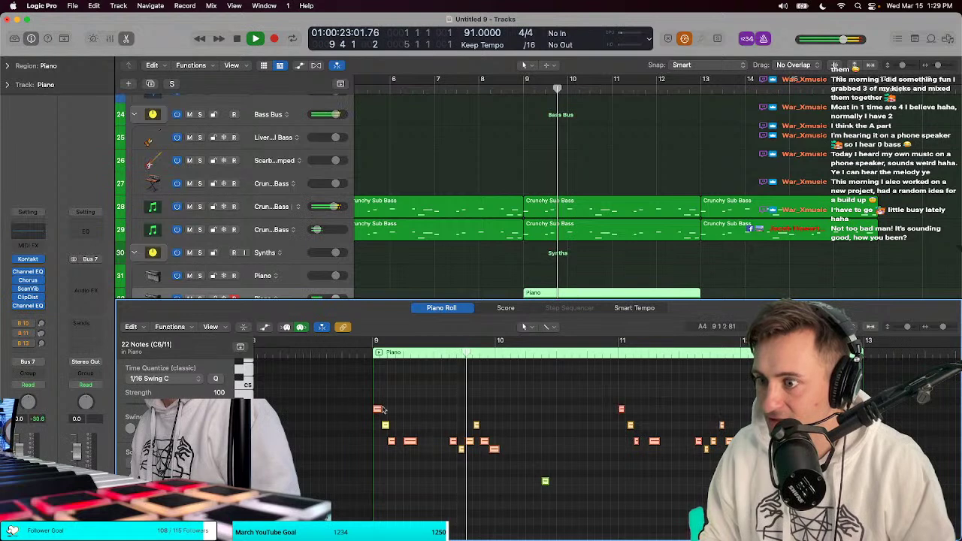
# Step: Try heavier quantize swing amounts on all the notes while repeatedly auditioning the end of bar 9
pyautogui.press('super+Right')
pyautogui.press('space')
pyautogui.press('space')
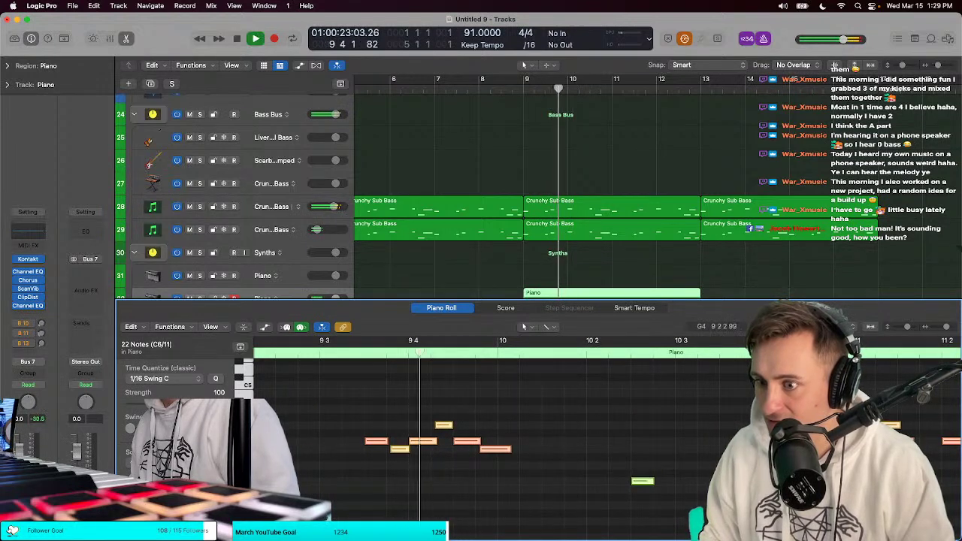
pyautogui.press('space')
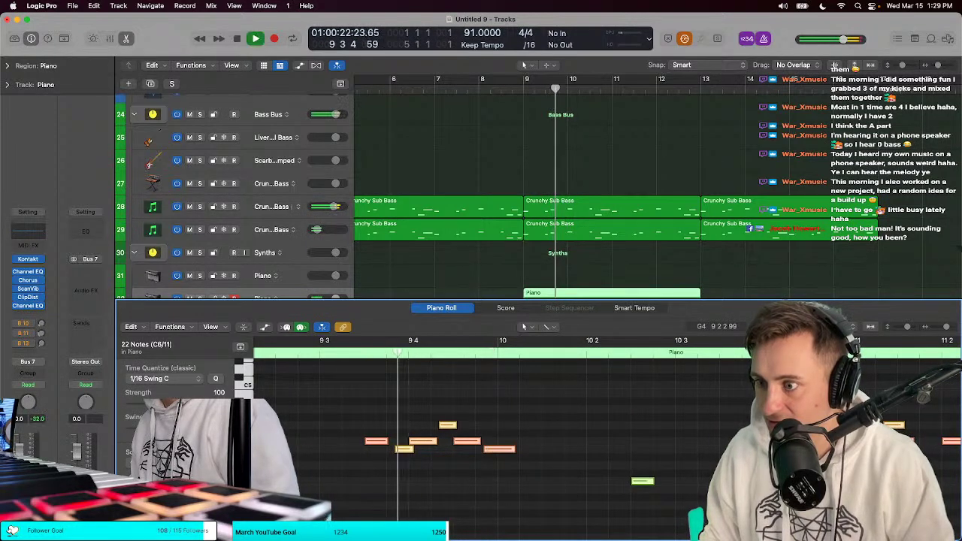
pyautogui.press('space')
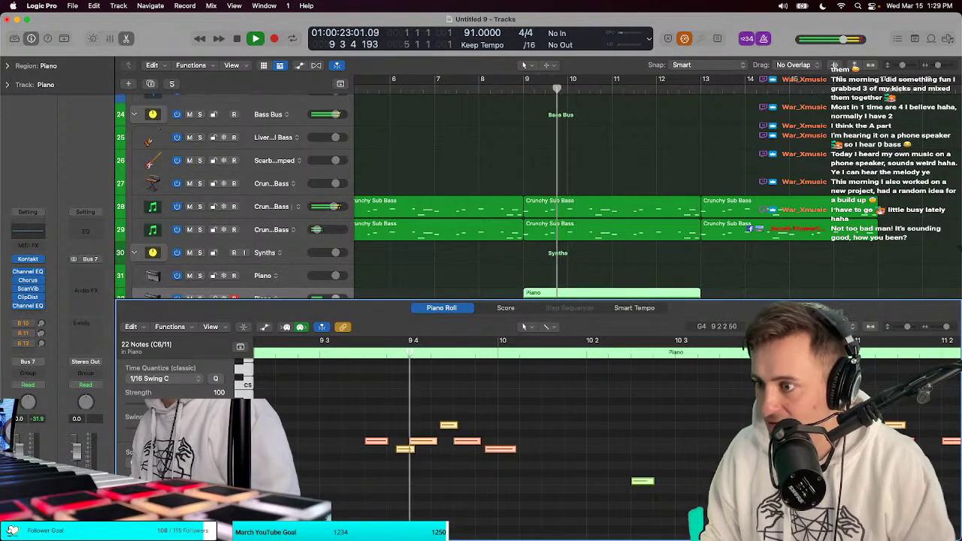
pyautogui.press('space')
pyautogui.press('space')
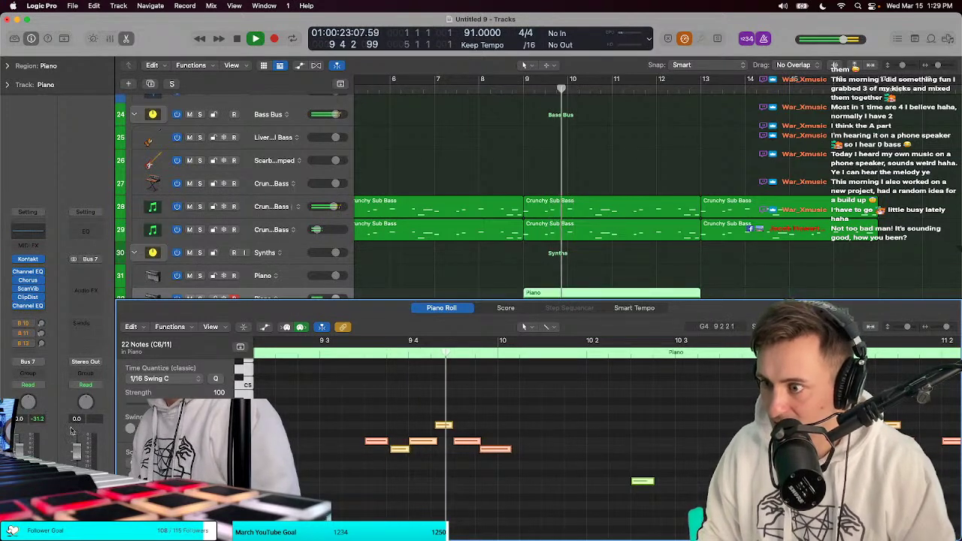
pyautogui.press('space')
# Step: Apply a heavier quantize swing to all the notes and replay the part from just before bar 9
pyautogui.press('space')
pyautogui.scroll(-3, 357, 436)
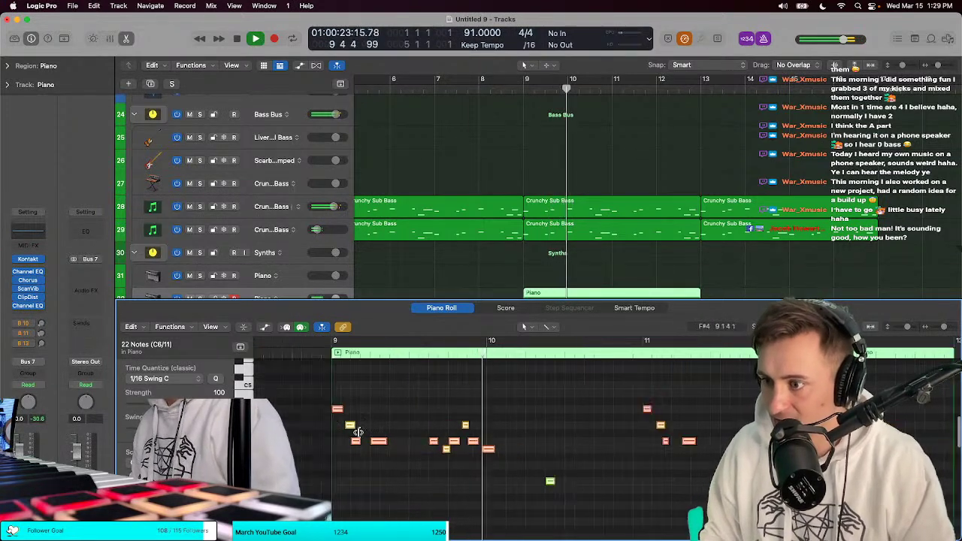
pyautogui.press('space')
pyautogui.press('space')
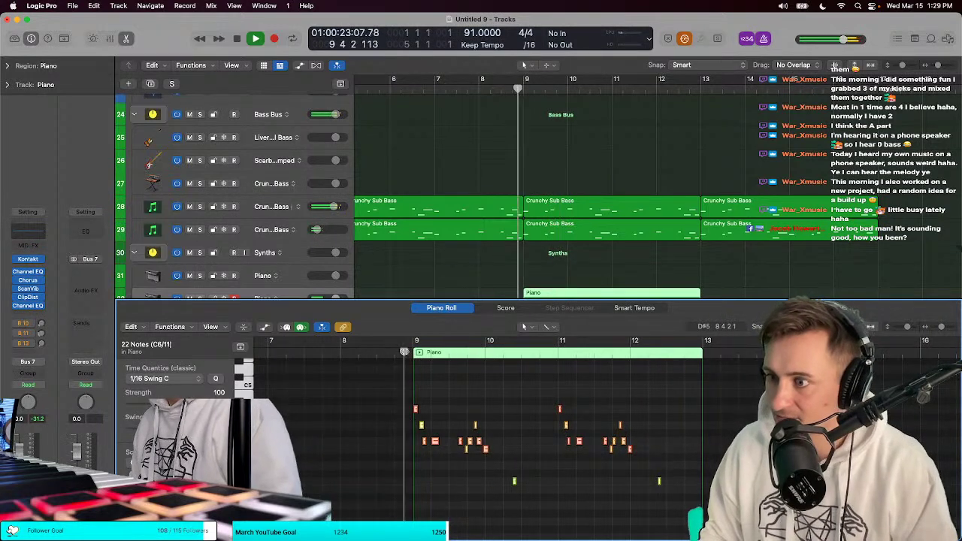
pyautogui.scroll(3, 410, 414)
pyautogui.press('space')
pyautogui.press('space')
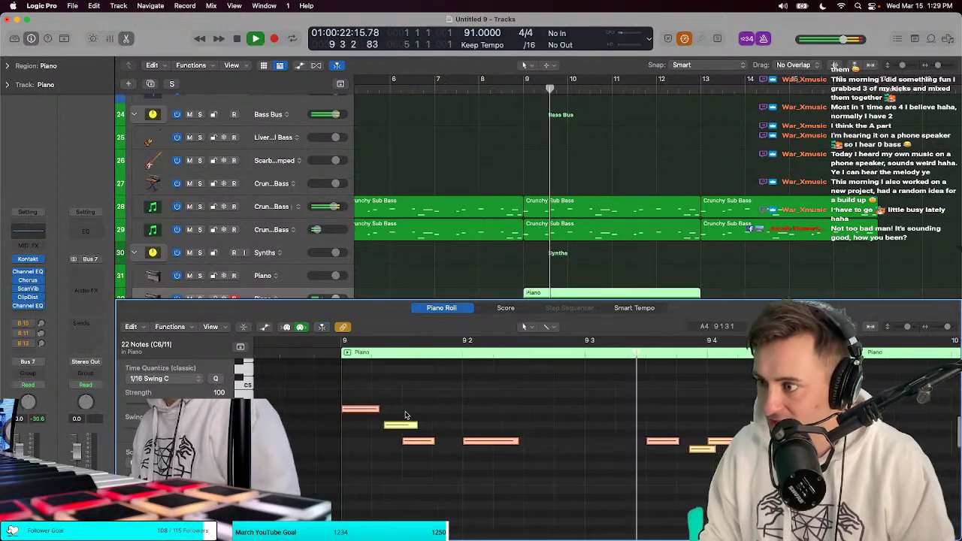
# Step: Move the six-note phrase in the second half of bar 9 slightly later than the grid and audition it
pyautogui.scroll(2, 404, 412)
pyautogui.click(396, 397)
pyautogui.press('space')
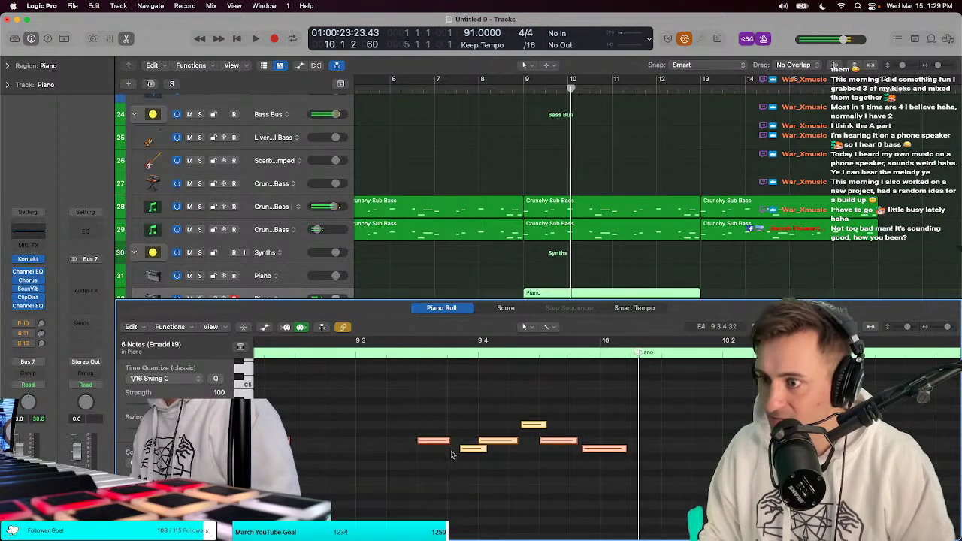
pyautogui.click(436, 443)
pyautogui.press('space')
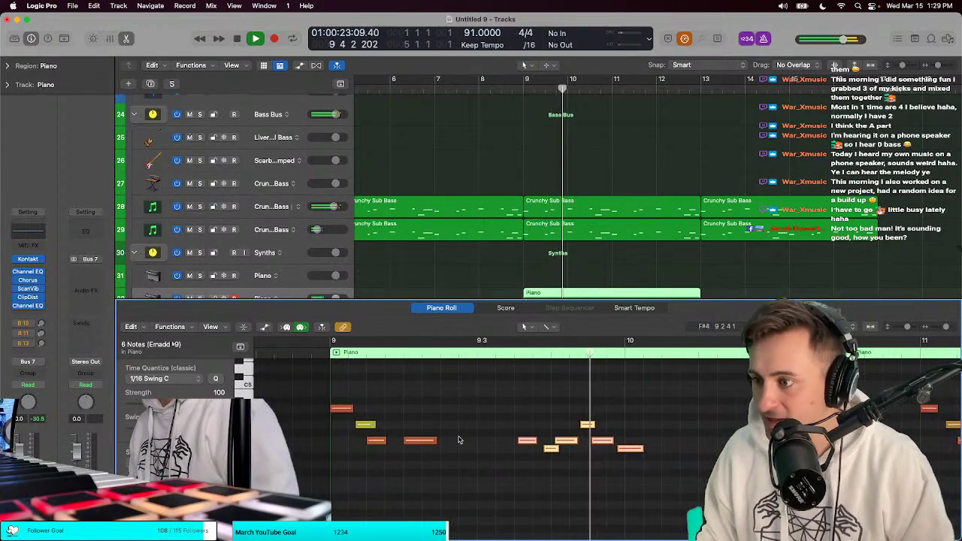
# Step: Select the matching six-note phrase in the second half of bar 11 and move its start to 11 3 3 1
pyautogui.press('t')
pyautogui.press('Escape')
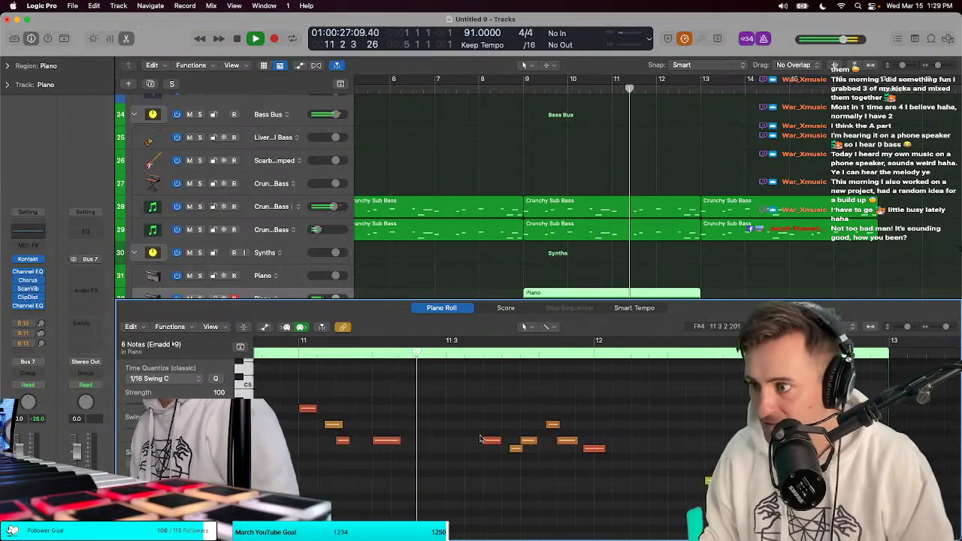
pyautogui.moveTo(451, 405); pyautogui.dragTo(586, 502)
pyautogui.press('space')
pyautogui.moveTo(289, 448); pyautogui.dragTo(295, 449)
pyautogui.press('space')
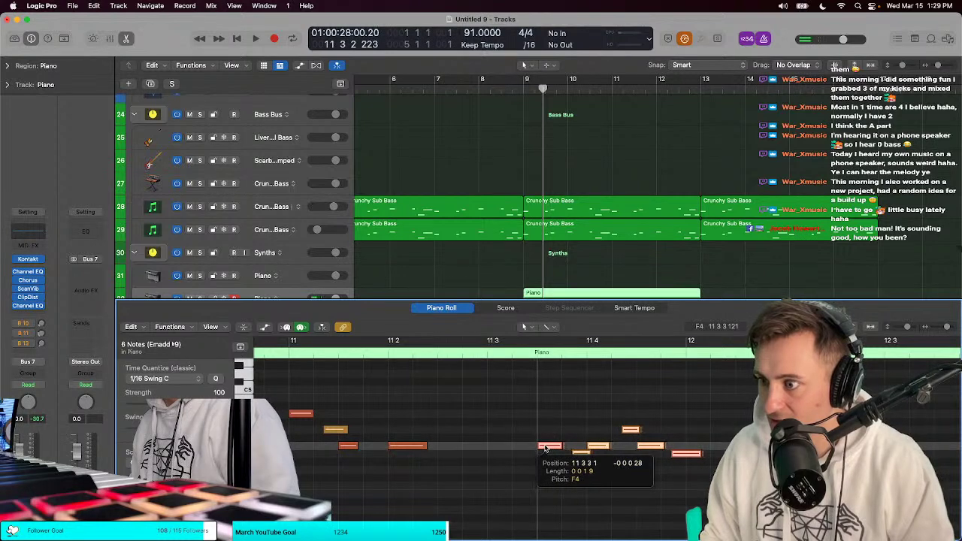
pyautogui.moveTo(546, 449); pyautogui.dragTo(543, 447)
pyautogui.press('space')
# Step: Nudge the bar 11 six-note phrase slightly later than the grid and play it back
pyautogui.scroll(3, 451, 449)
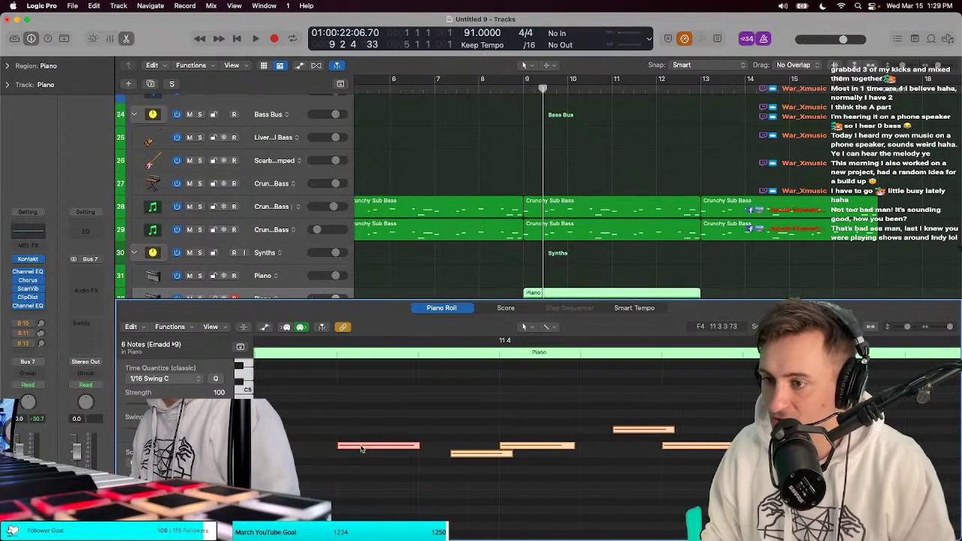
pyautogui.moveTo(362, 449); pyautogui.dragTo(370, 452)
pyautogui.press('space')
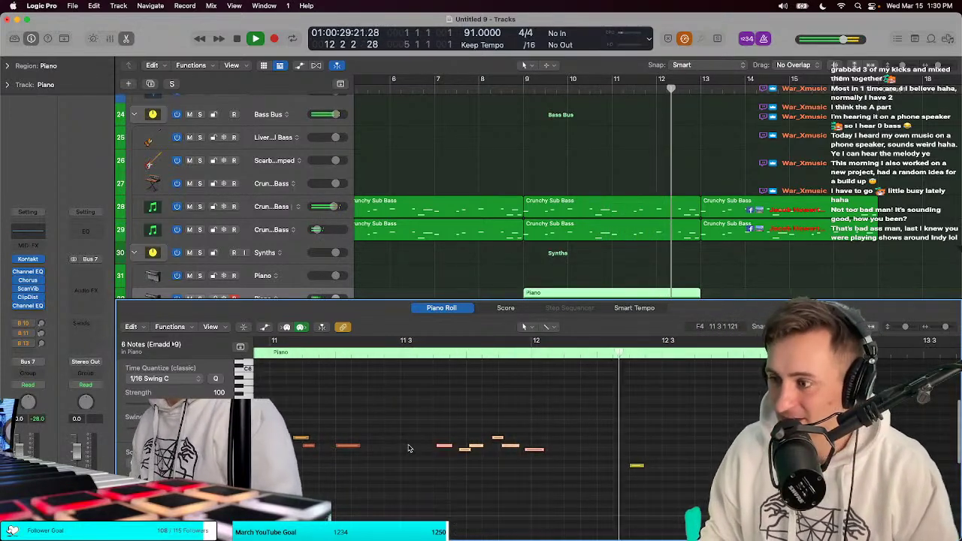
# Step: Play the piano part back from bar 9 and audition the shifted phrases in context
pyautogui.press('space')
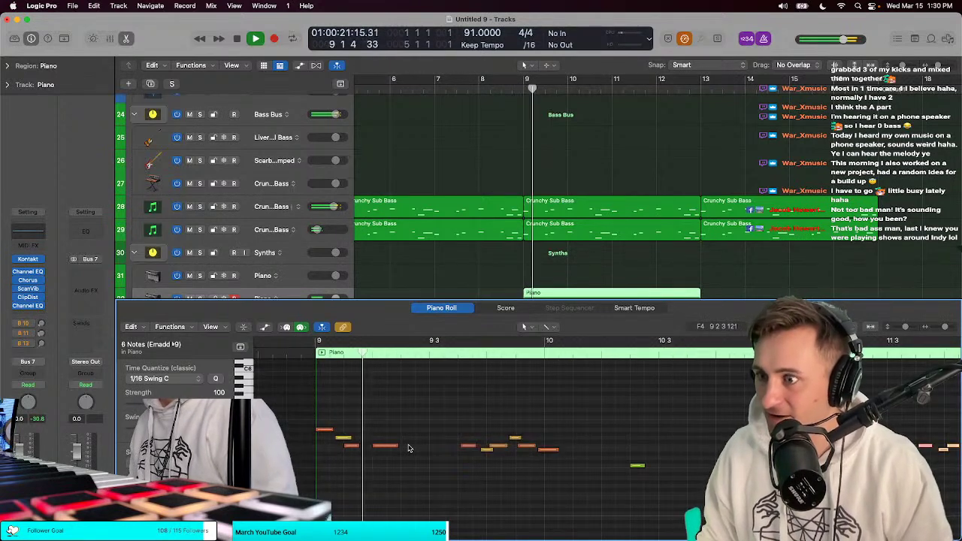
pyautogui.scroll(-4, 455, 262)
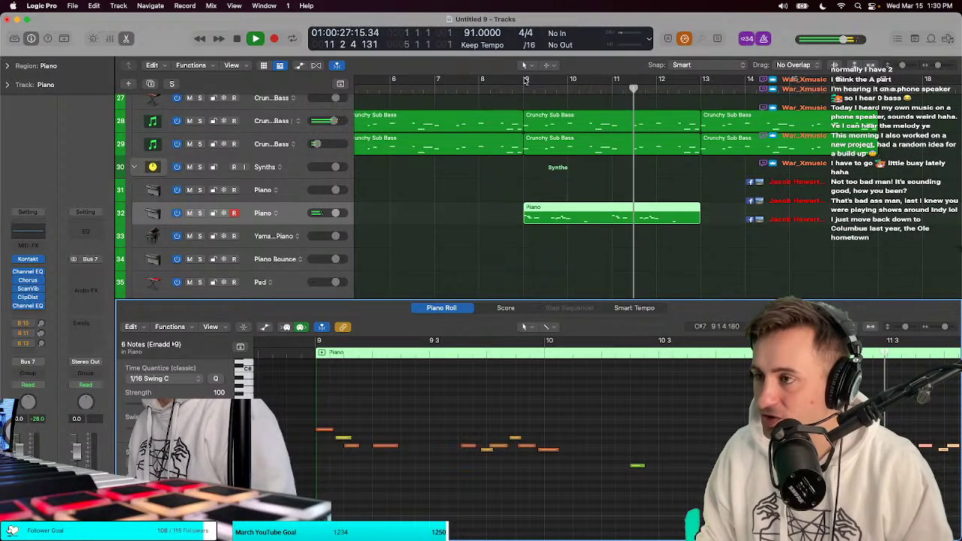
pyautogui.press('t')
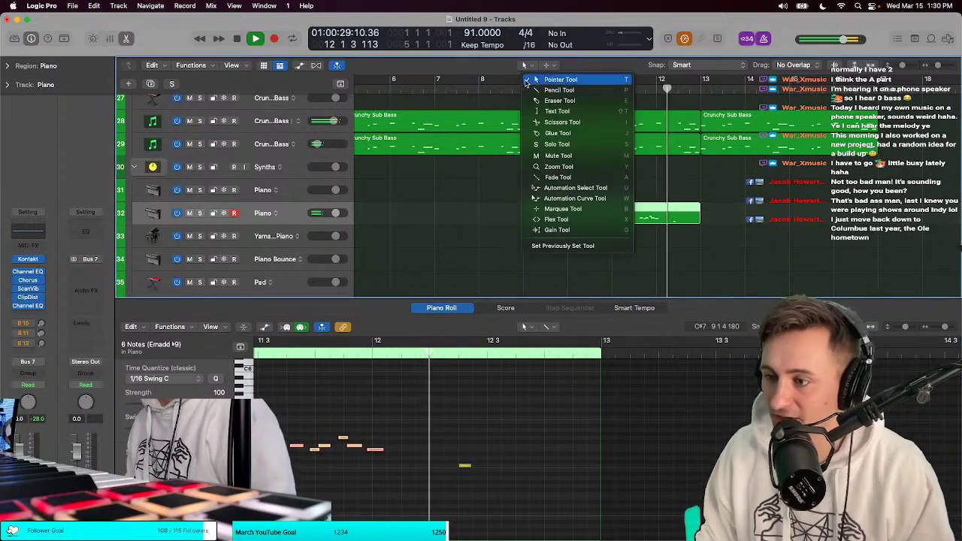
pyautogui.press('Escape')
pyautogui.hscroll(1, 541, 173)
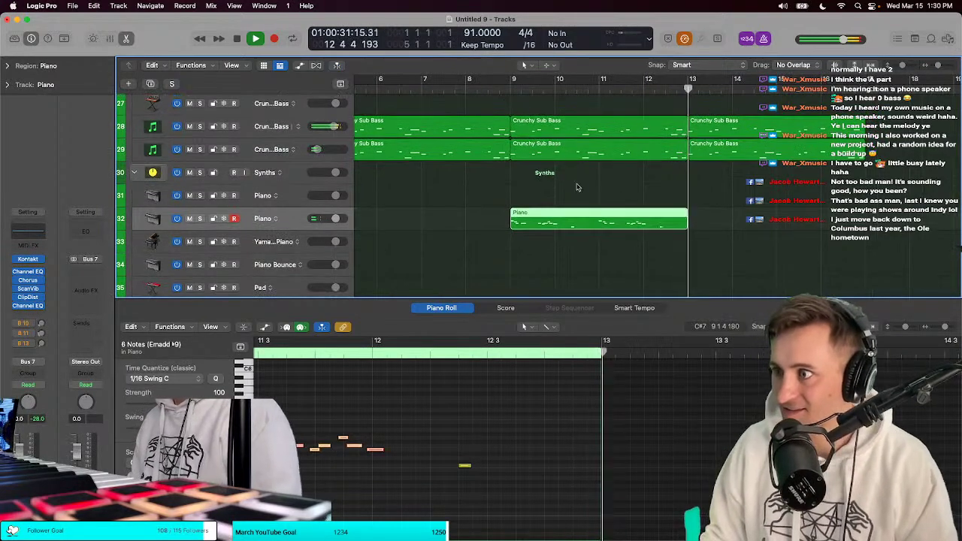
pyautogui.press(',')
pyautogui.press(',')
pyautogui.press(',')
pyautogui.press(',')
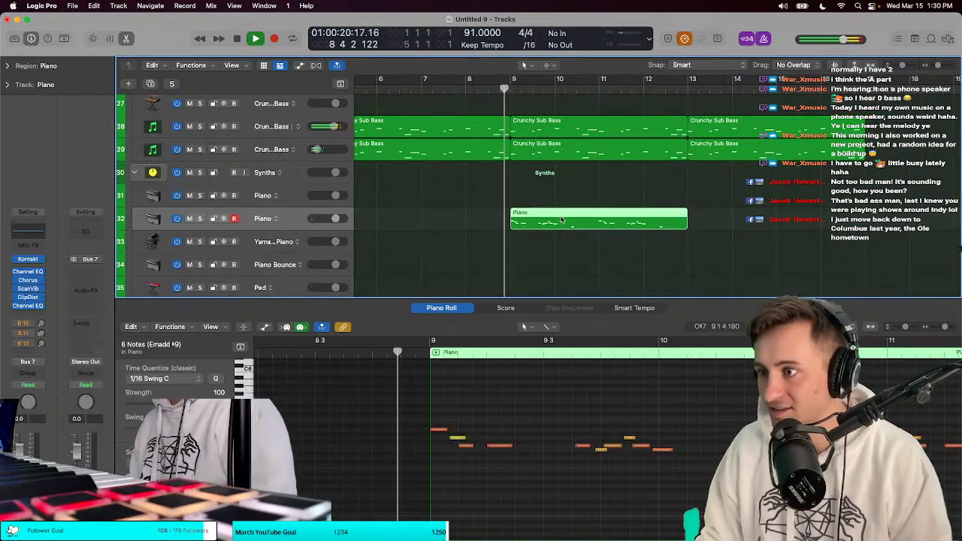
# Step: Delete the lone low notes in bars 10 and 12 of the piano region, and stop playback at bar 13
pyautogui.click(609, 466)
pyautogui.press('Delete')
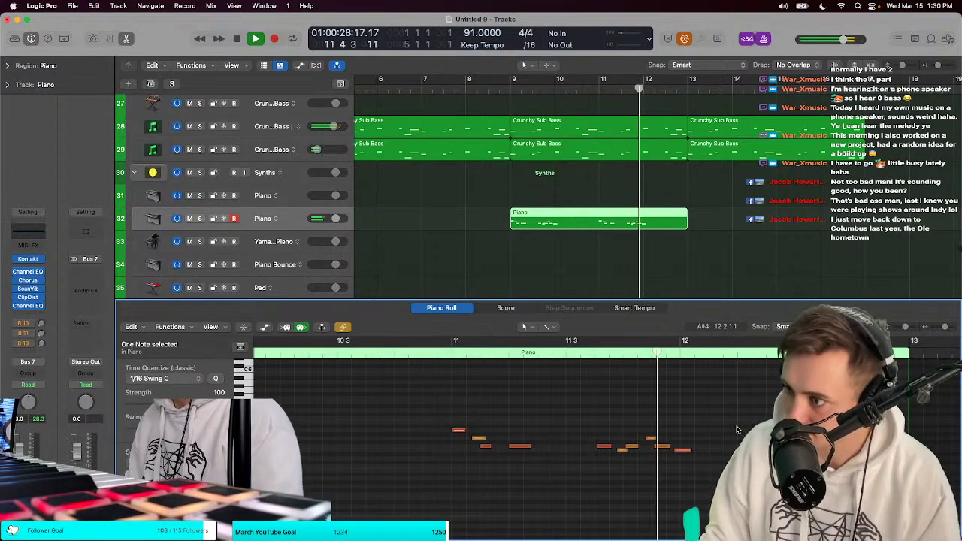
pyautogui.rightClick(702, 229)
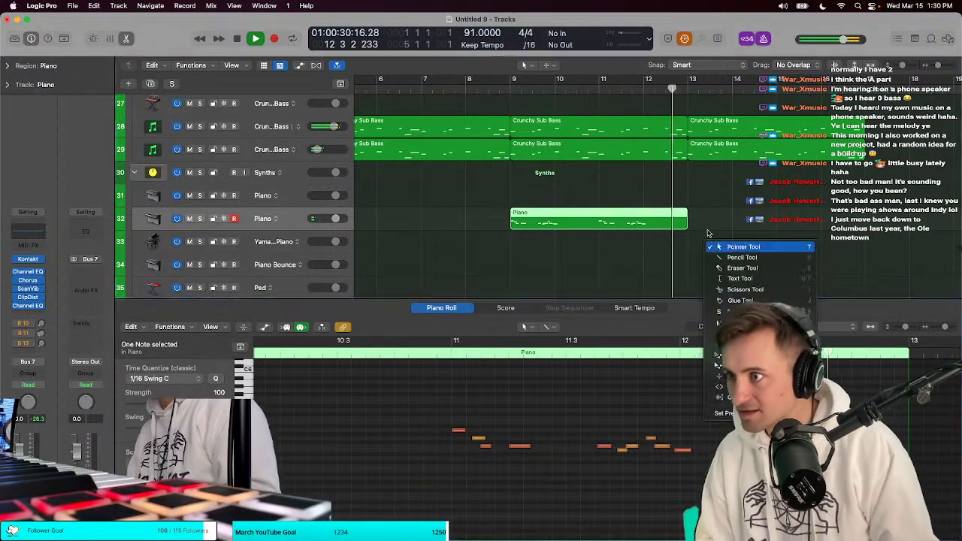
pyautogui.press('Escape')
pyautogui.press('space')
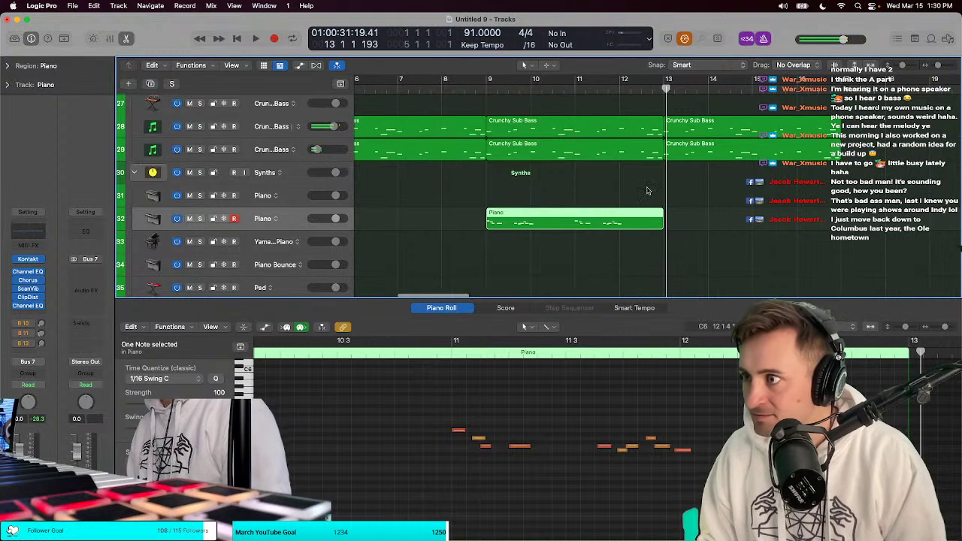
# Step: Deselect the piano region and audition the verse from bar 1
pyautogui.scroll(-3, 646, 191)
pyautogui.press('super+Right')
pyautogui.rightClick(633, 195)
pyautogui.press('Escape')
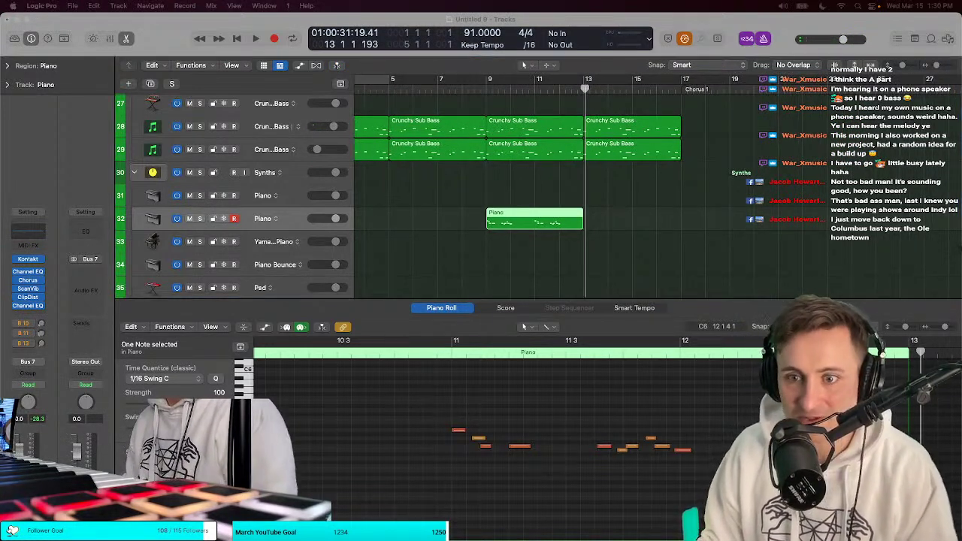
pyautogui.click(436, 231)
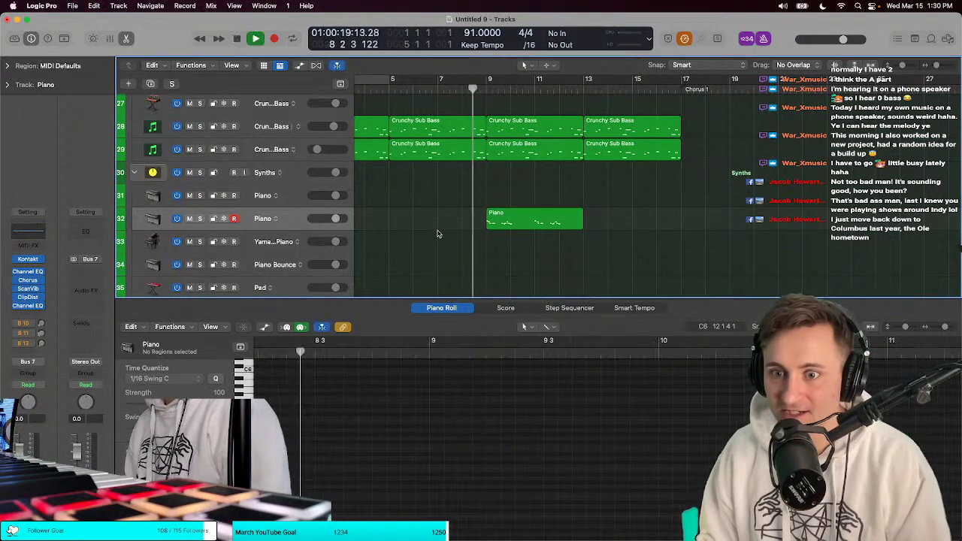
pyautogui.rightClick(453, 217)
pyautogui.press('Escape')
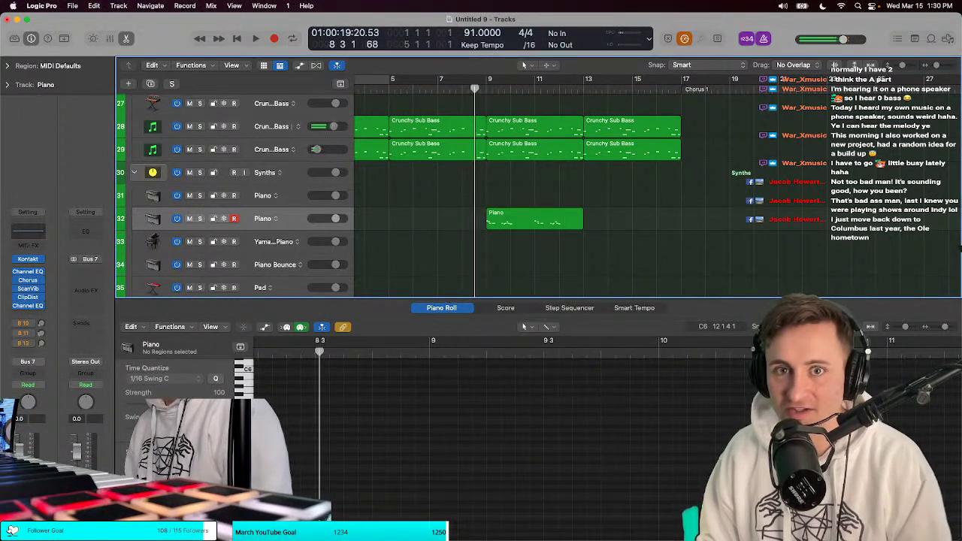
pyautogui.hscroll(-5, 412, 79)
pyautogui.click(375, 88)
pyautogui.press('space')
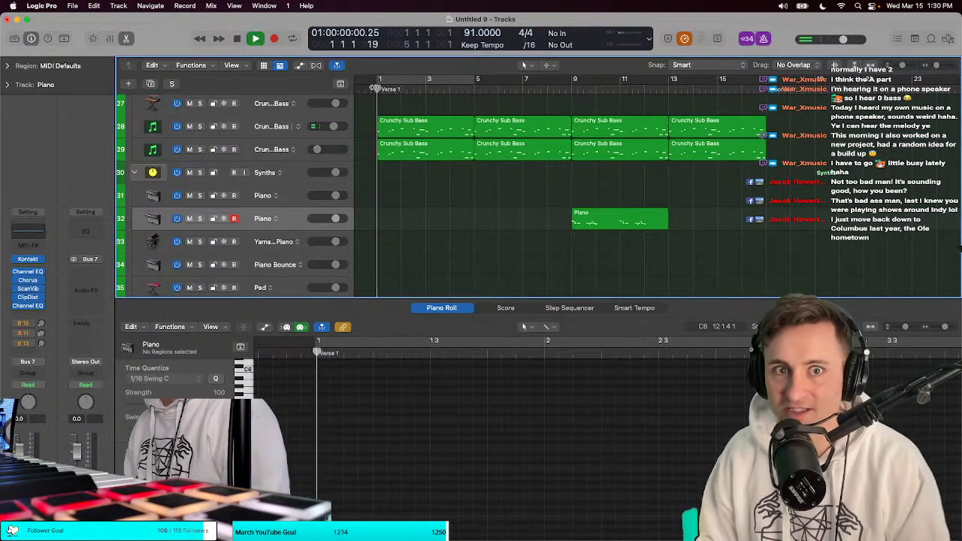
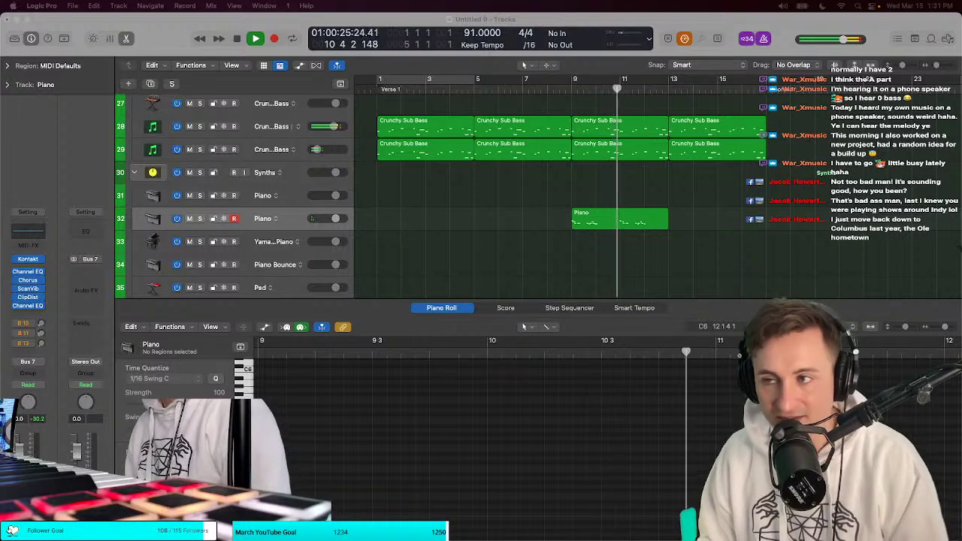
# Step: Close the Piano Roll, stop playback and delete the acoustic guitar regions from bar 13 onward on both guitar tracks
pyautogui.scroll(-3, 511, 205)
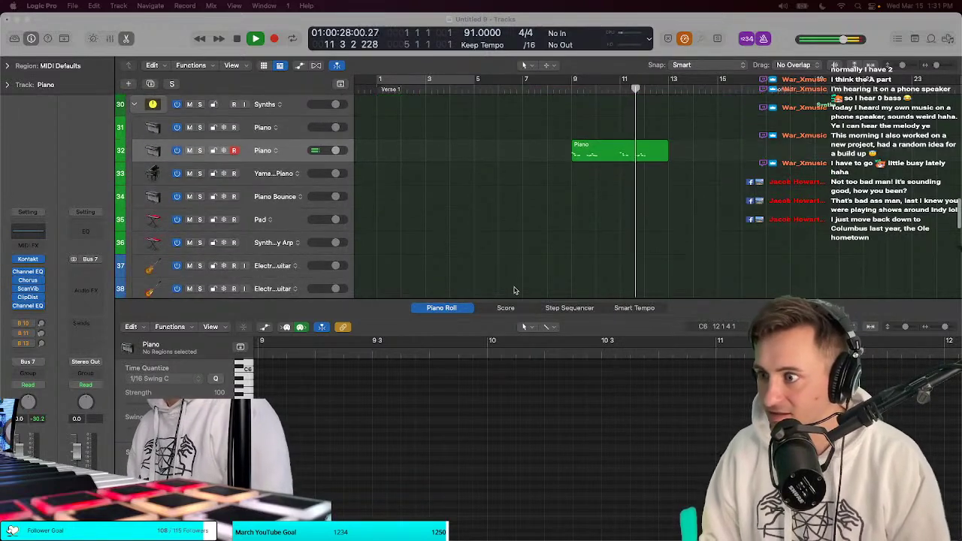
pyautogui.press('e')
pyautogui.hscroll(5, 552, 288)
pyautogui.press('space')
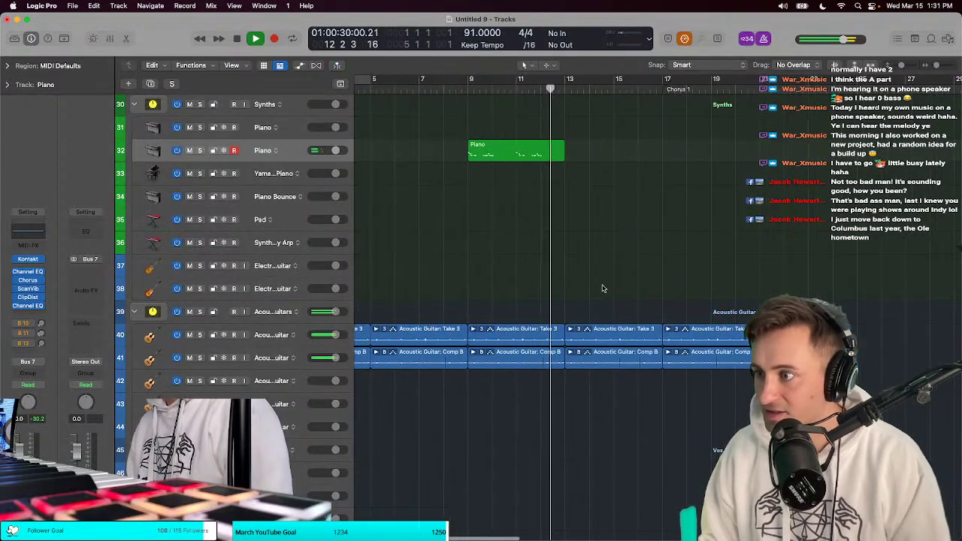
pyautogui.moveTo(606, 285); pyautogui.dragTo(752, 354)
pyautogui.press('Delete')
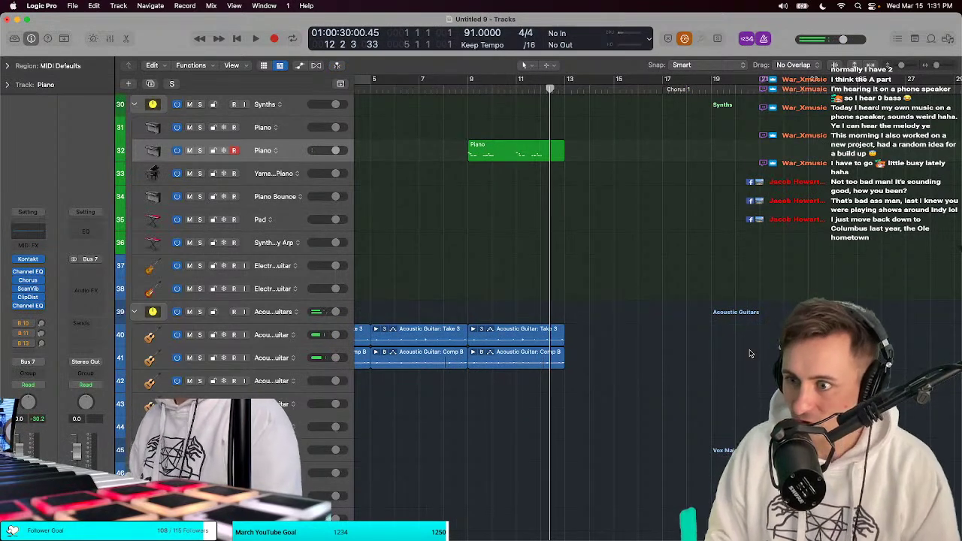
# Step: Select the first Acoustic Guitar track and turn on its input monitoring
pyautogui.click(270, 339)
pyautogui.press('super+Down')
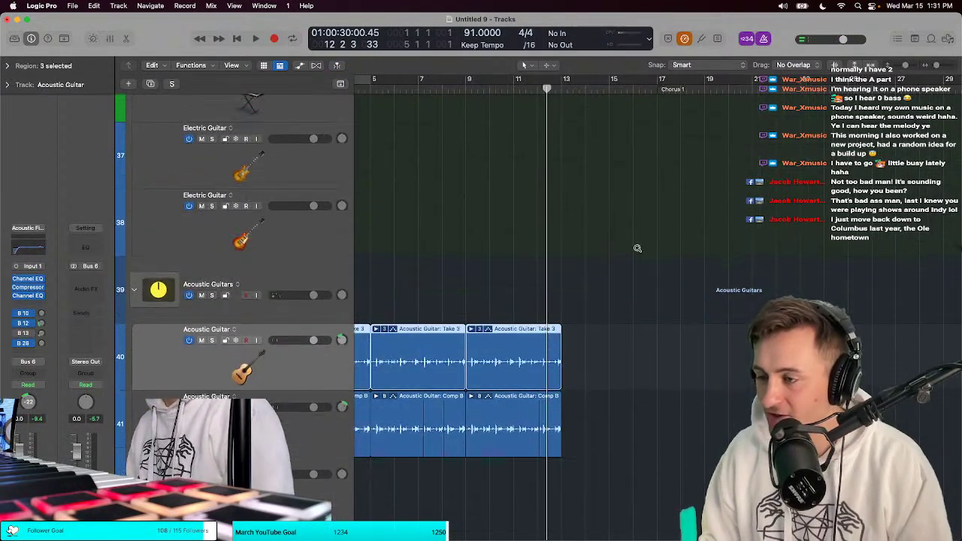
pyautogui.click(257, 341)
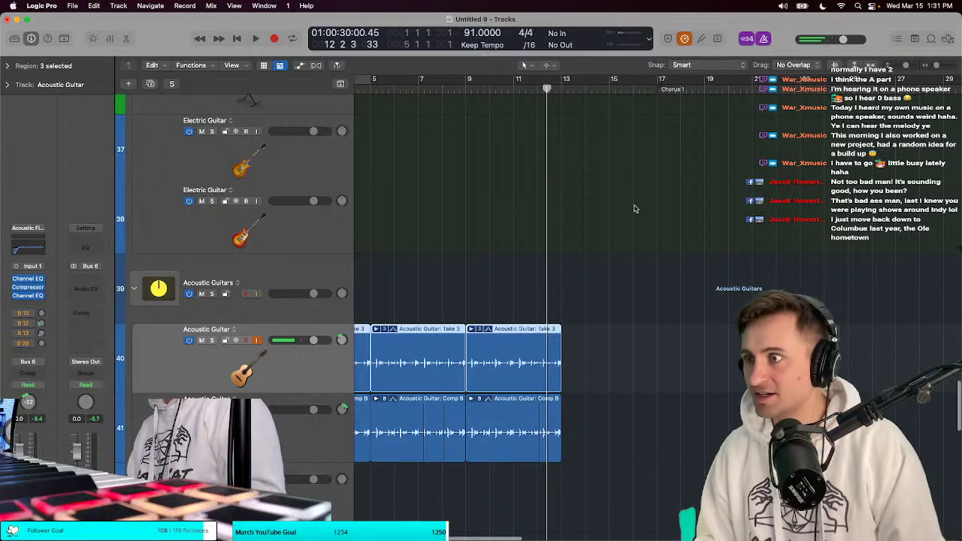
# Step: Set the cycle range from bar 13 to bar 21
pyautogui.press('t')
pyautogui.click(561, 79)
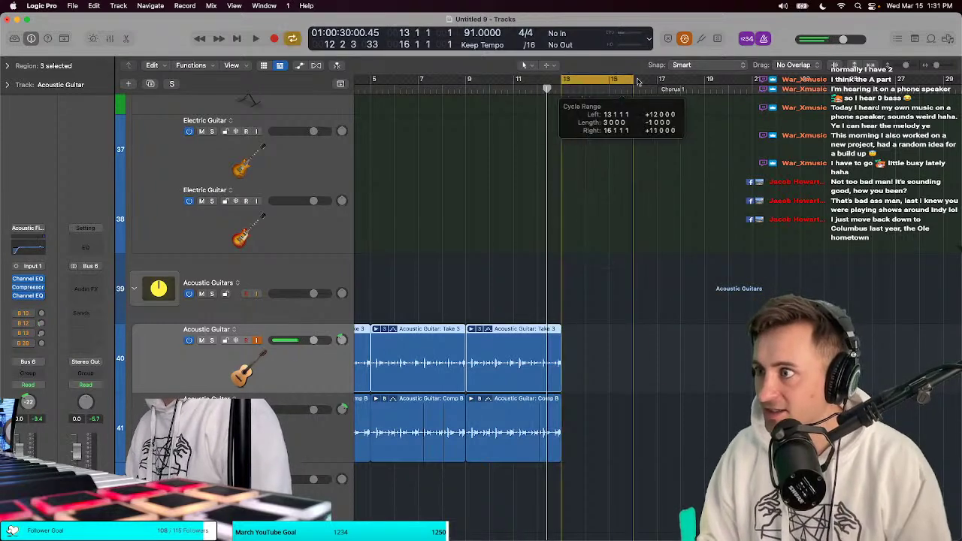
pyautogui.moveTo(562, 79); pyautogui.dragTo(641, 96)
pyautogui.hscroll(-5, 641, 96)
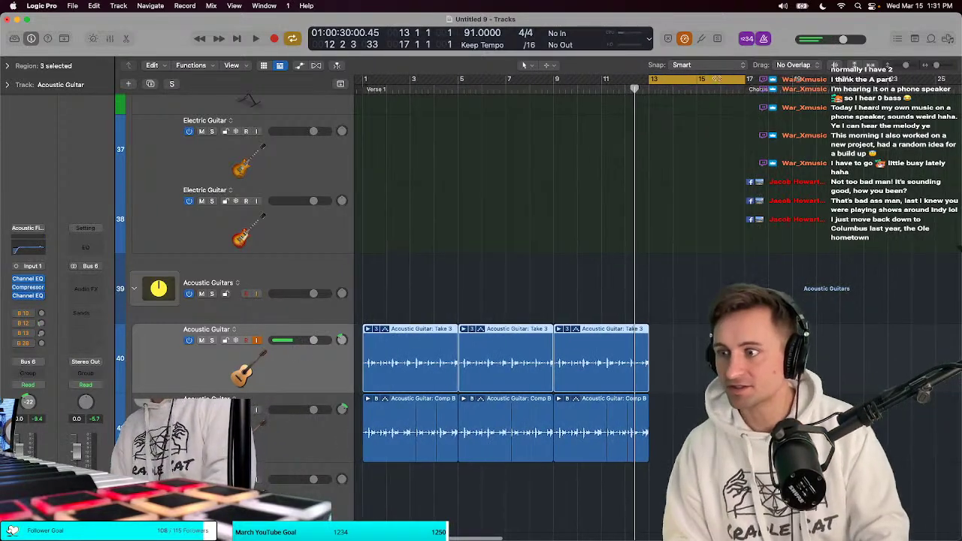
pyautogui.moveTo(750, 79); pyautogui.dragTo(845, 76)
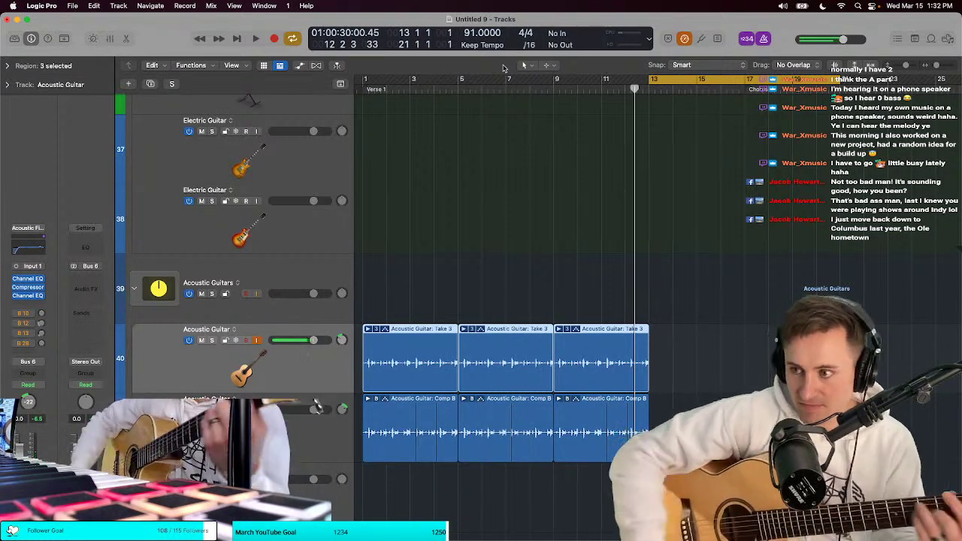
# Step: Play into the cycle range from shortly before bar 13 to rehearse the next guitar part, and deselect the guitar regions
pyautogui.doubleClick(617, 88)
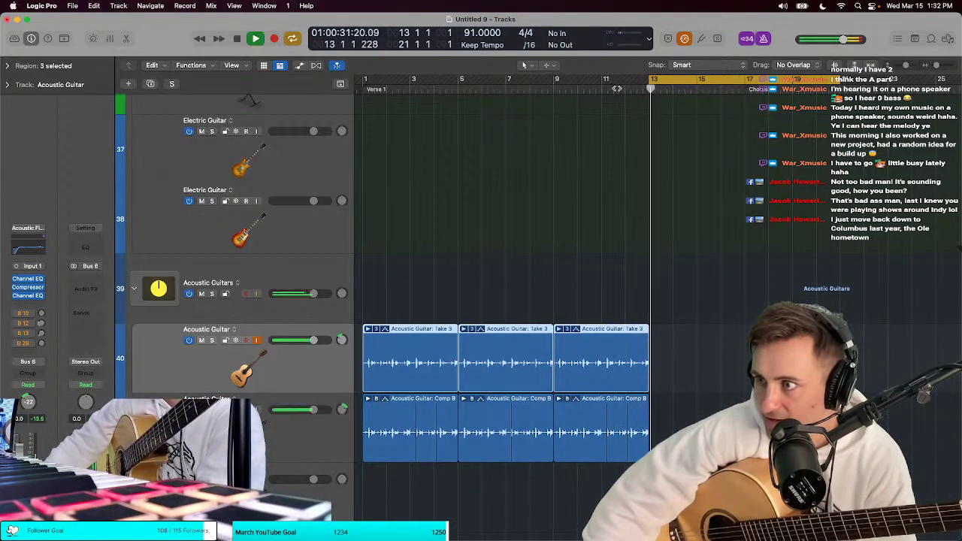
pyautogui.press('space')
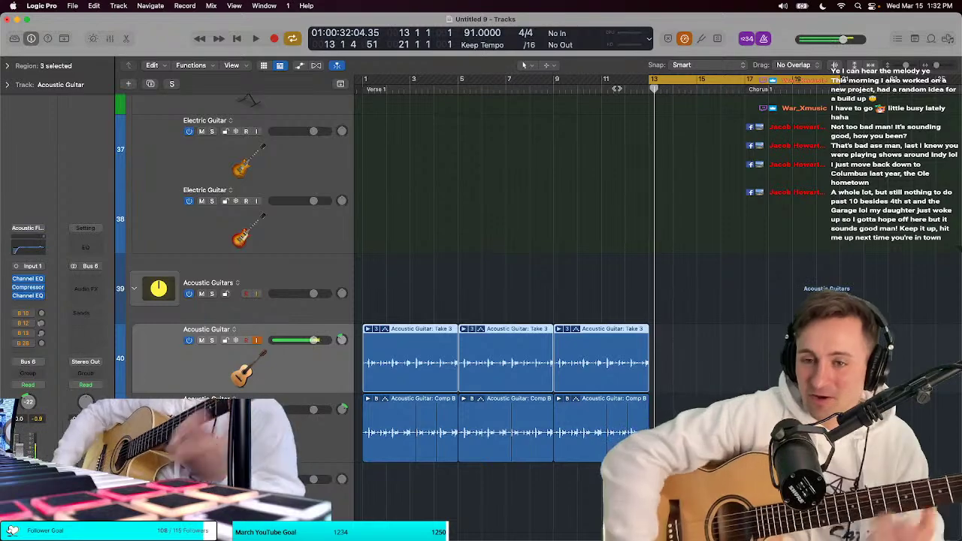
pyautogui.click(497, 180)
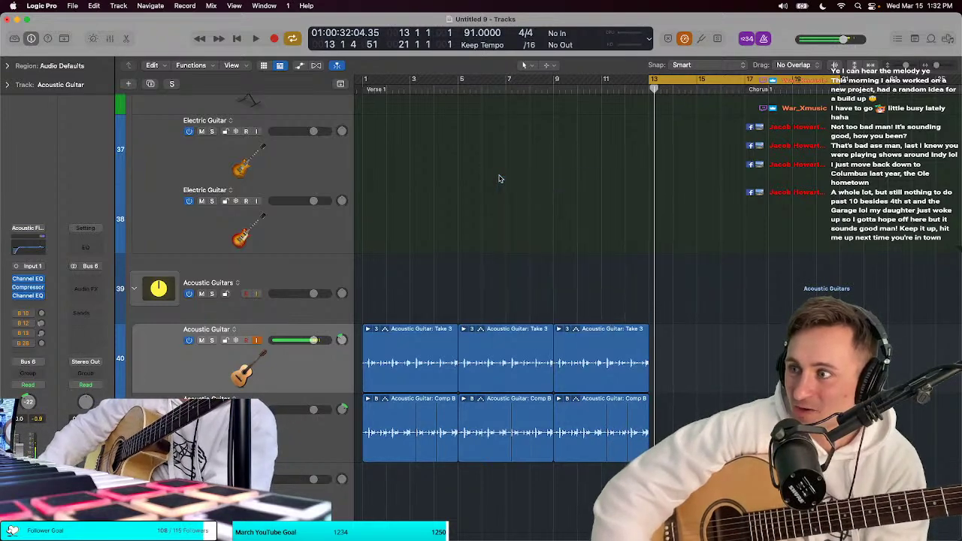
pyautogui.press('space')
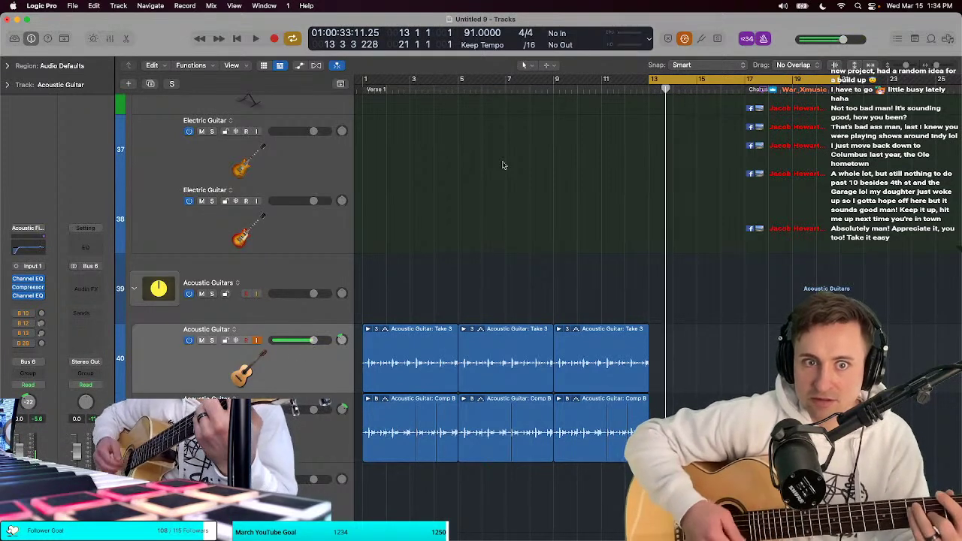
pyautogui.press('space')
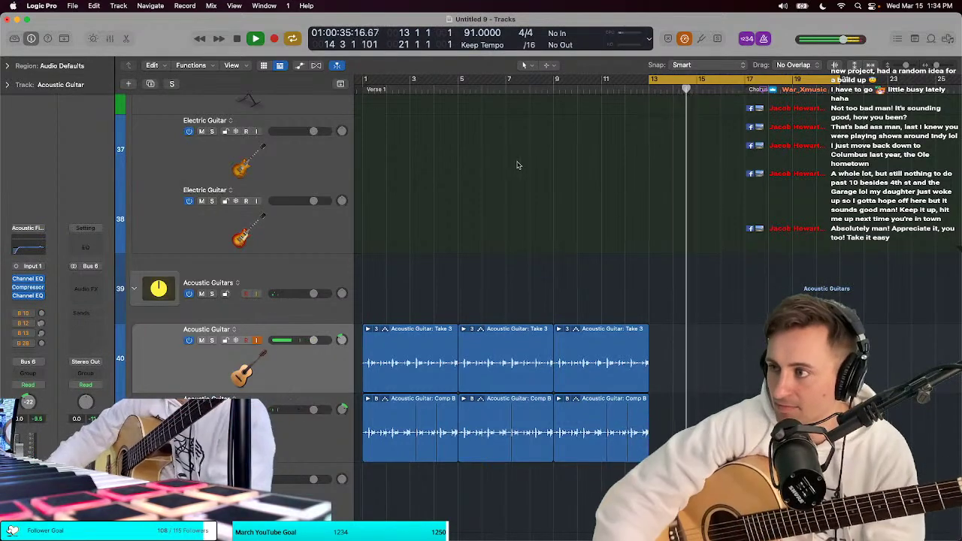
# Step: Delete the Crunchy Sub Bass regions starting at bar 13 on both sub bass tracks
pyautogui.scroll(10, 639, 229)
pyautogui.scroll(2, 639, 228)
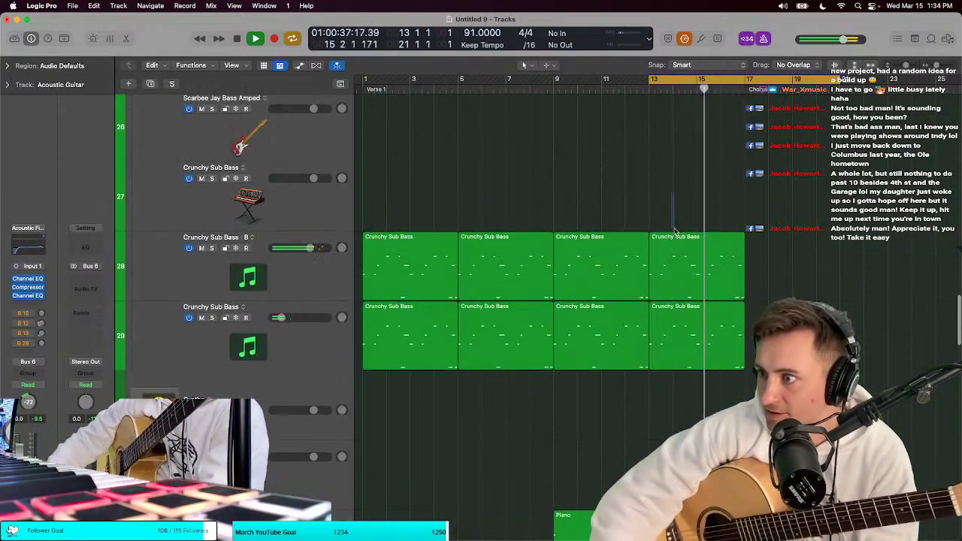
pyautogui.moveTo(661, 218); pyautogui.dragTo(684, 402)
pyautogui.press('Delete')
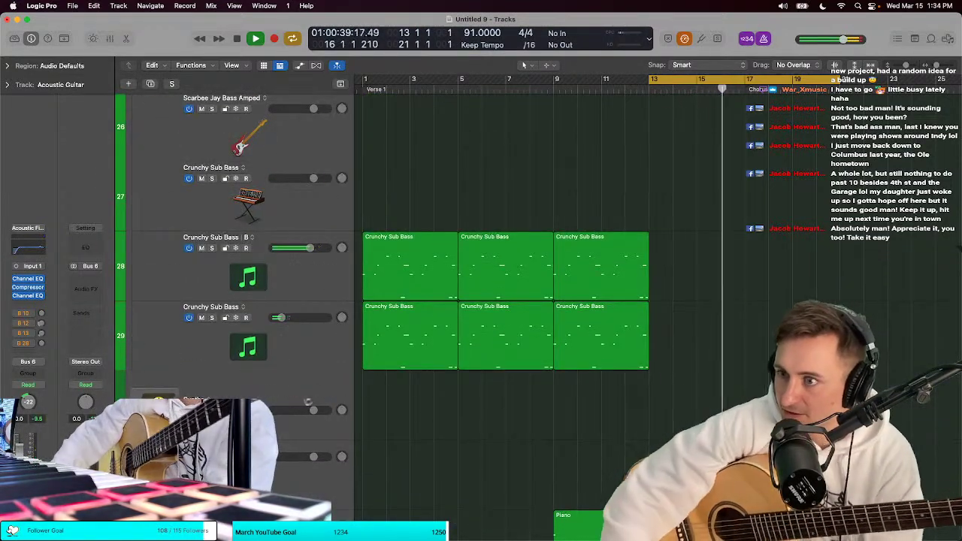
# Step: Check the remaining tracks and play from bar 9 through the cycle range
pyautogui.scroll(-10, 667, 360)
pyautogui.scroll(-3, 666, 359)
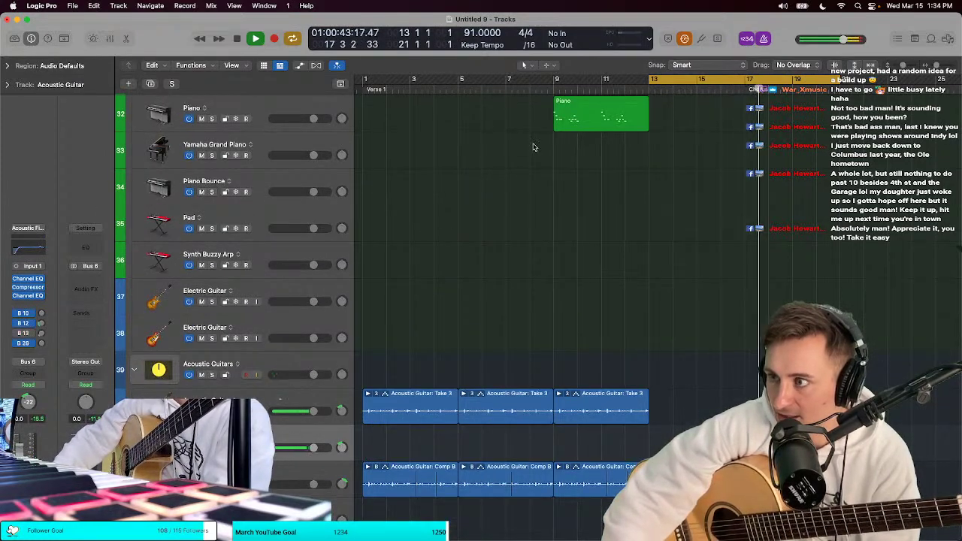
pyautogui.scroll(7, 512, 301)
pyautogui.scroll(12, 511, 301)
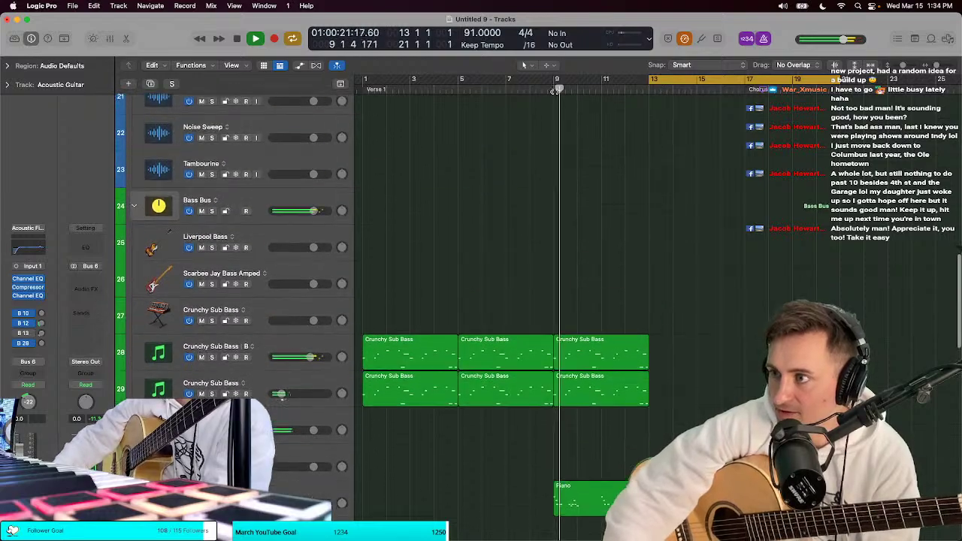
pyautogui.scroll(-6, 583, 231)
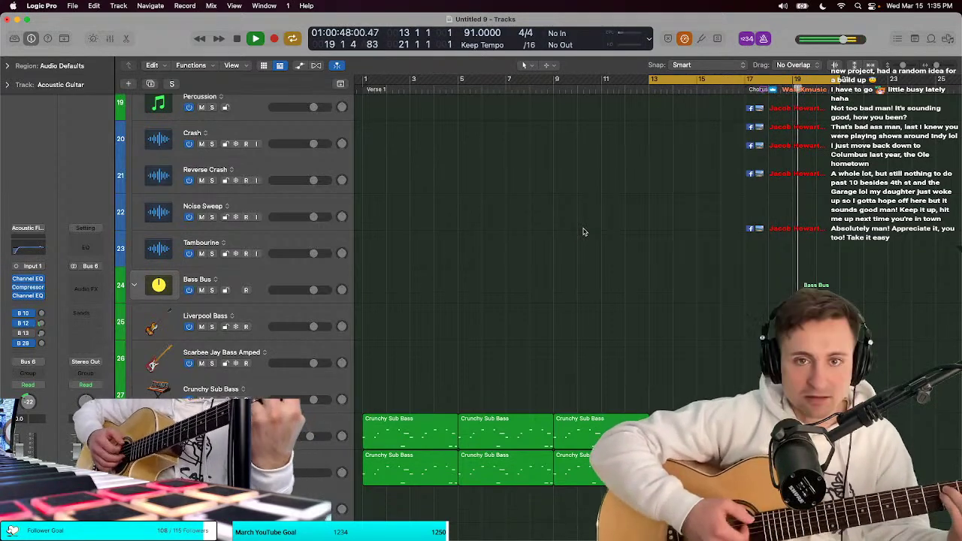
# Step: Stop playback and place the playhead at about 11 3 3 as a lead-in to the cycle range
pyautogui.press('space')
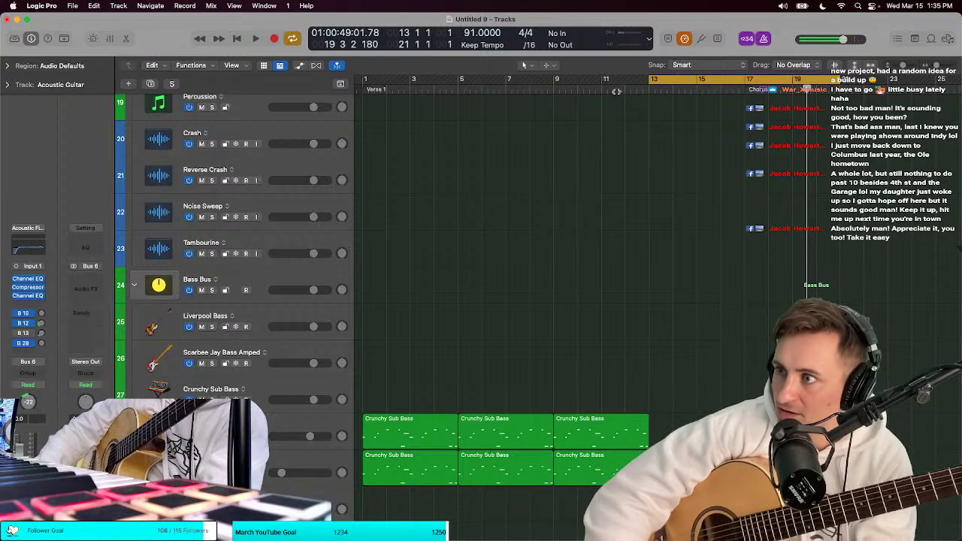
pyautogui.press('t')
pyautogui.click(617, 89)
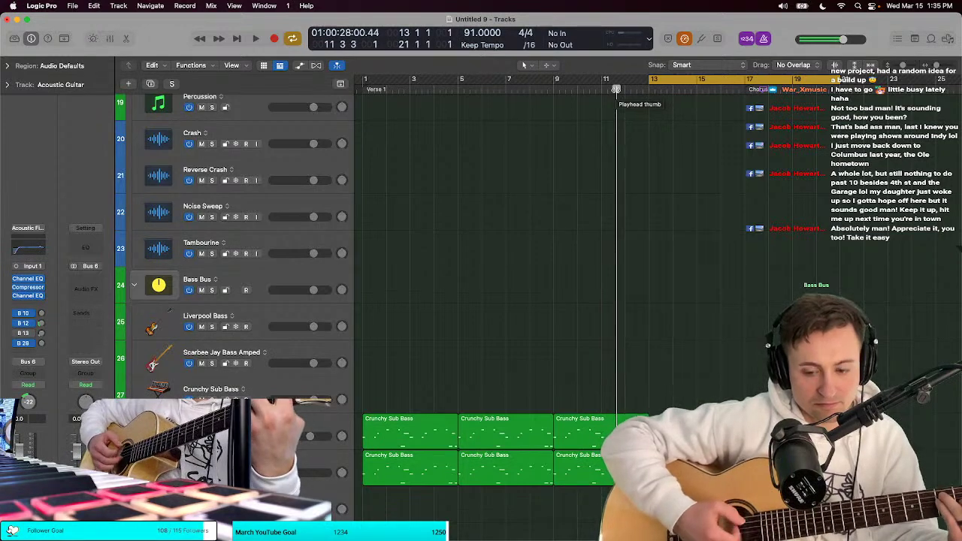
# Step: Add another Acoustic Guitar track with the same channel settings directly below the monitored guitar track
pyautogui.press('t')
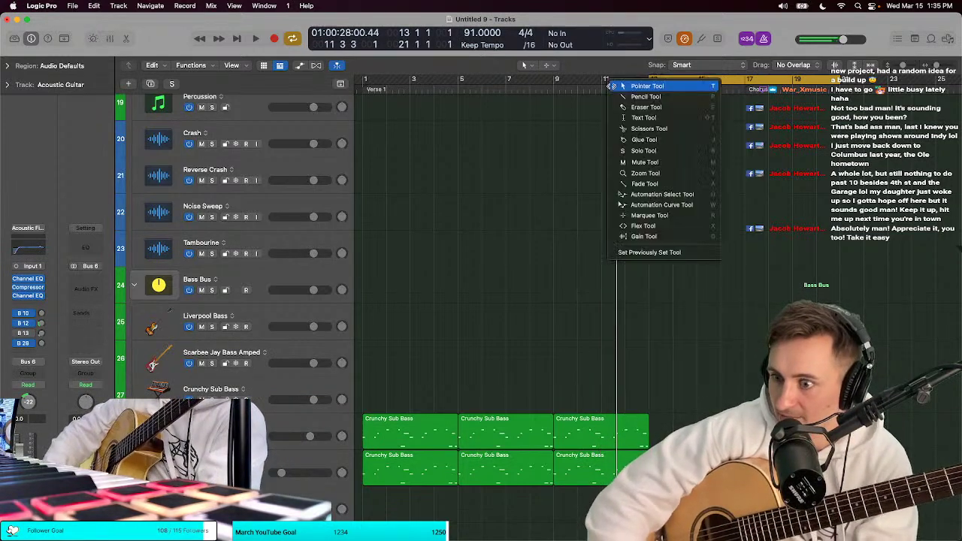
pyautogui.scroll(-10, 620, 188)
pyautogui.press('t')
pyautogui.press('Escape')
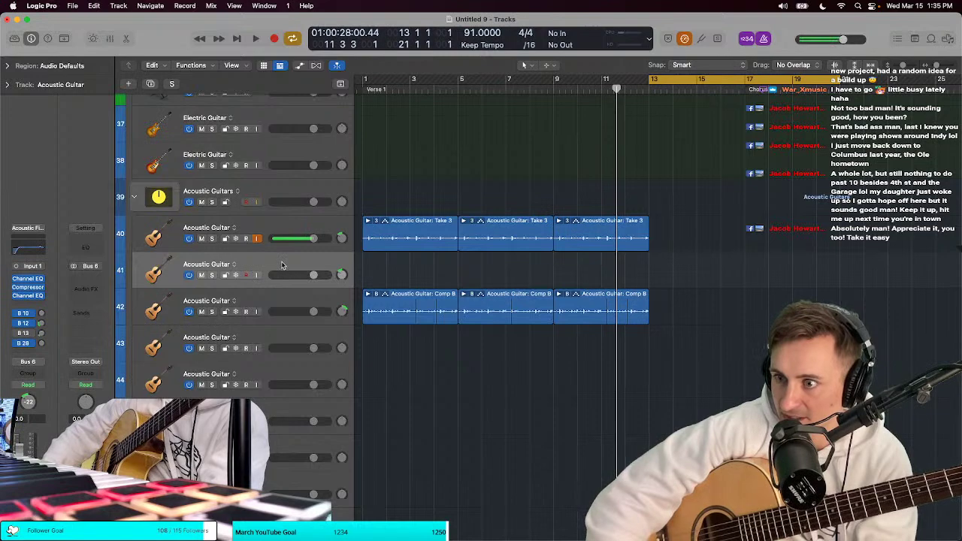
# Step: Turn off input monitoring on the first acoustic guitar track, leaving the duplicate below monitored, and play through the cycle range from the lead-in
pyautogui.click(257, 238)
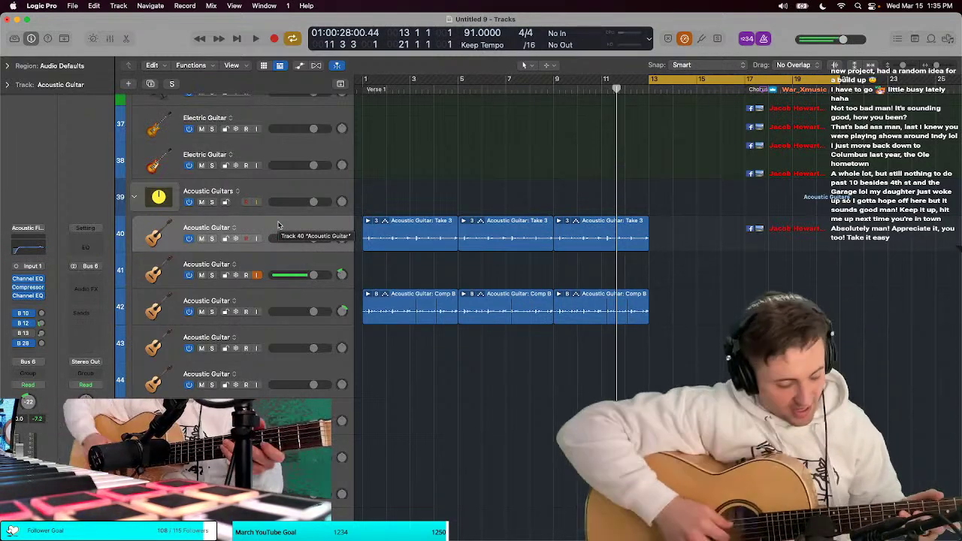
pyautogui.press('space')
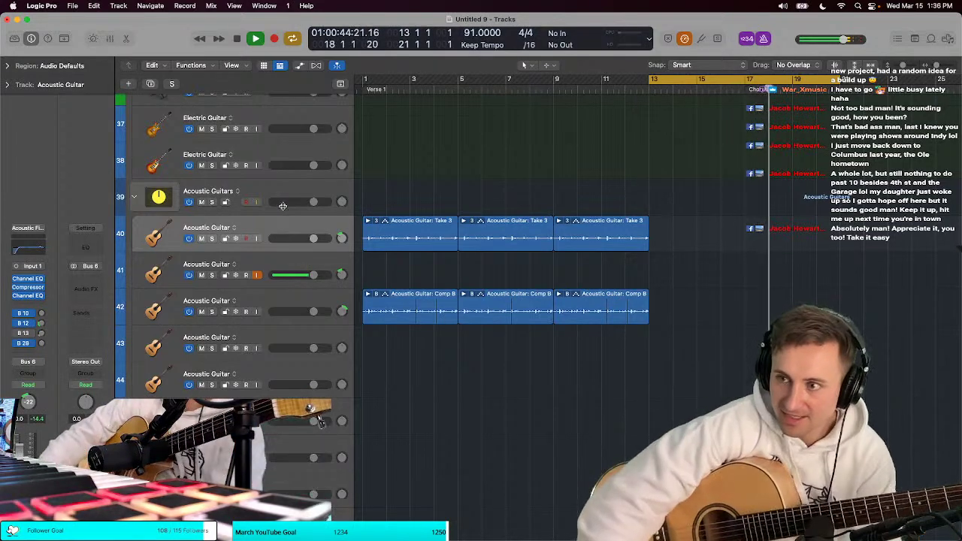
pyautogui.press('space')
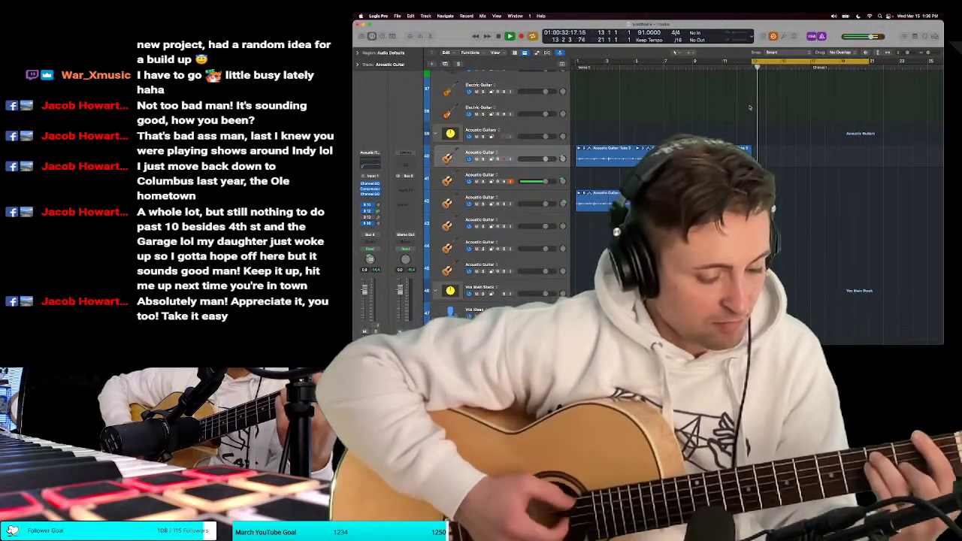
# Step: Play the arrangement from about bar 9 into the cycle range and select the monitored Acoustic Guitar track
pyautogui.press('space')
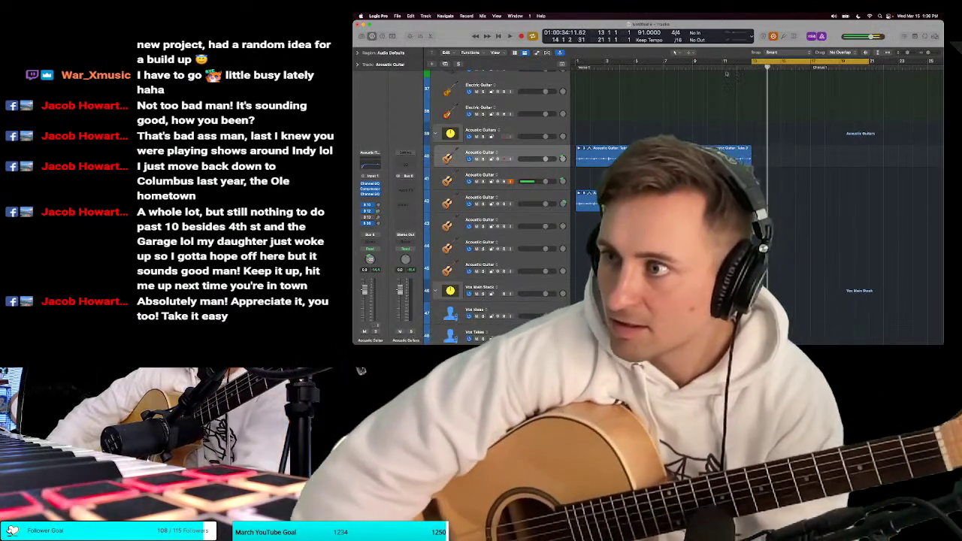
pyautogui.click(692, 65)
pyautogui.press('space')
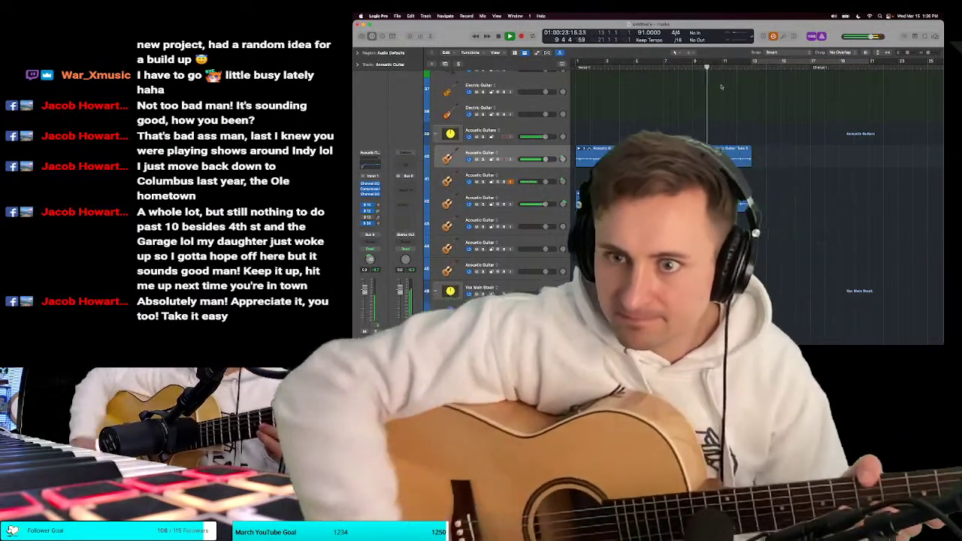
pyautogui.click(541, 177)
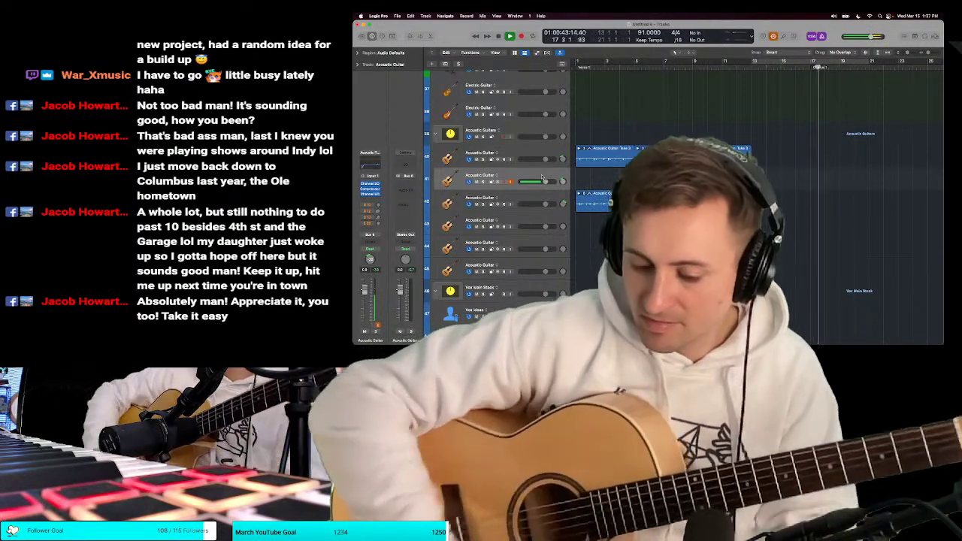
pyautogui.press('space')
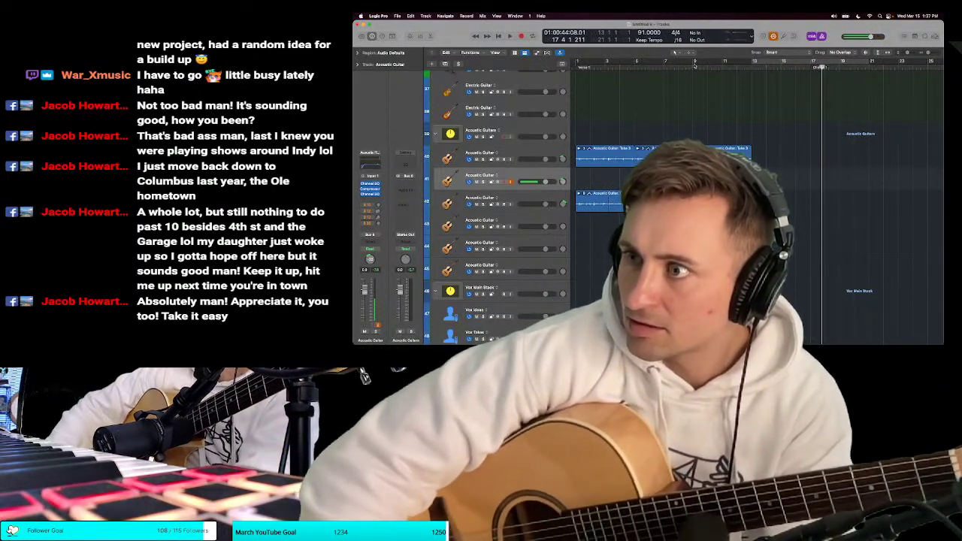
# Step: Play from about bar 9 while checking the bass, synth and drum tracks for what sounds in the cycle range
pyautogui.click(692, 68)
pyautogui.press('t')
pyautogui.scroll(-5, 496, 203)
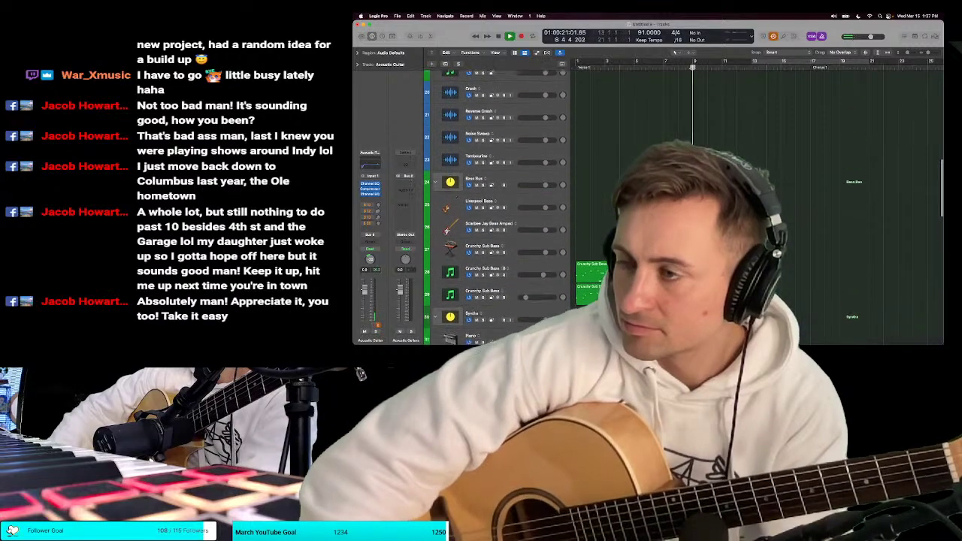
pyautogui.press('space')
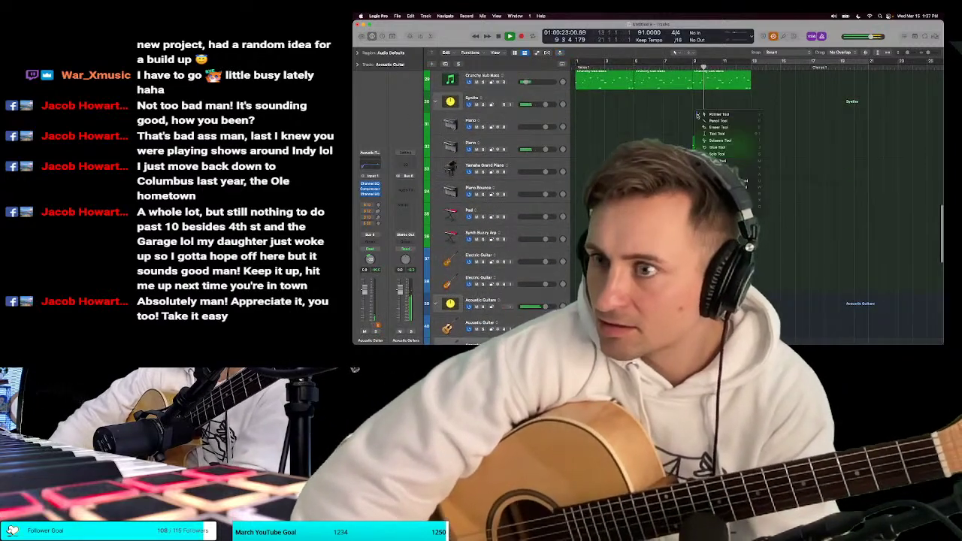
pyautogui.press('z')
pyautogui.click(684, 124)
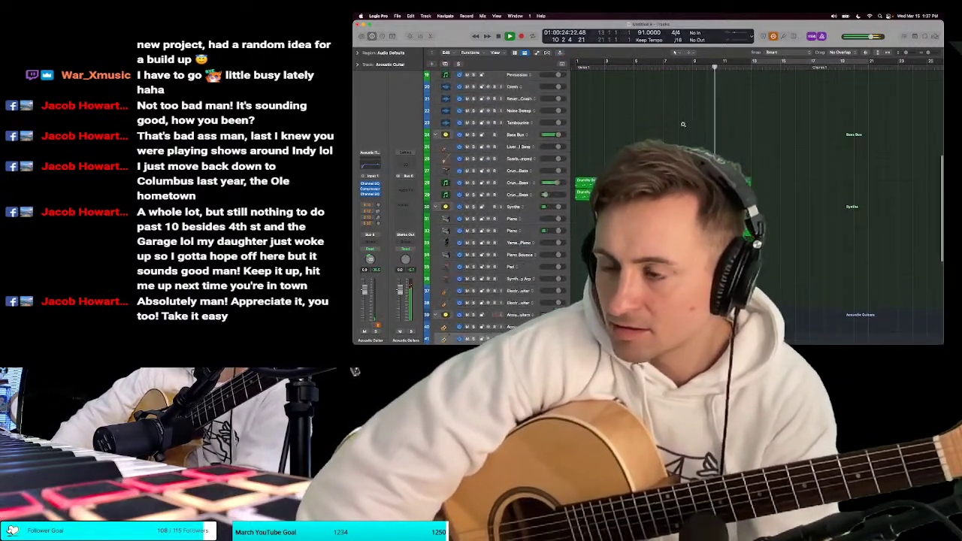
pyautogui.press('z')
pyautogui.scroll(5, 530, 97)
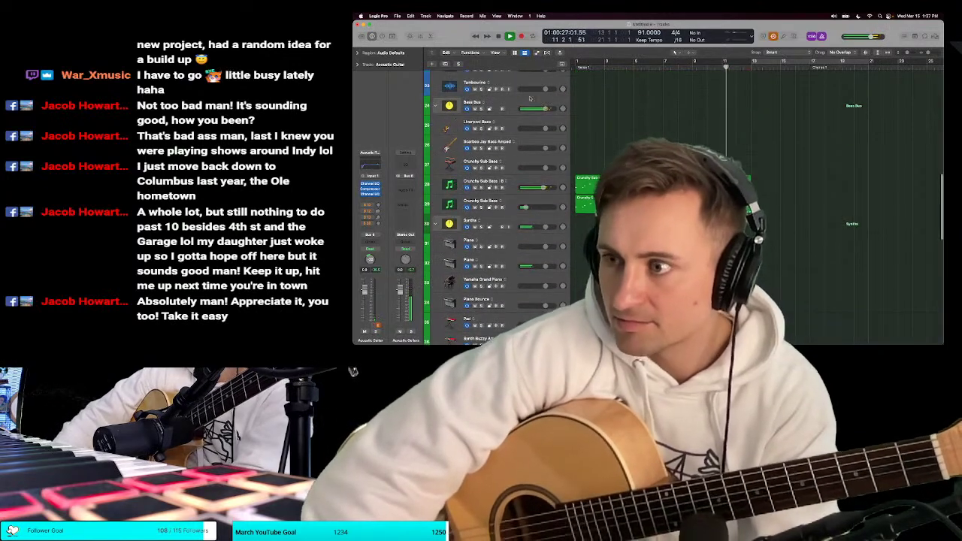
pyautogui.scroll(15, 500, 173)
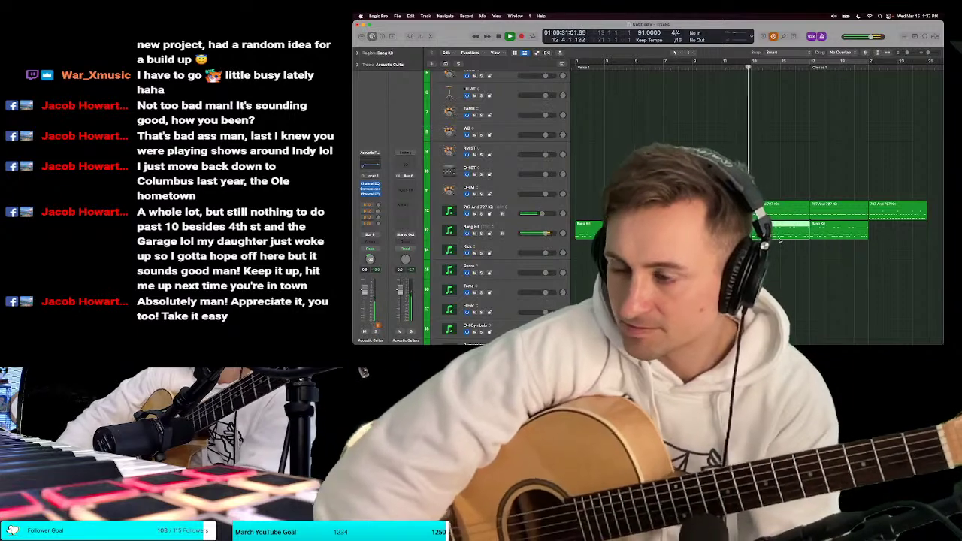
# Step: Open the Bang Kit track's regions in the Piano Roll, stop playback and clear the region selection
pyautogui.doubleClick(580, 239)
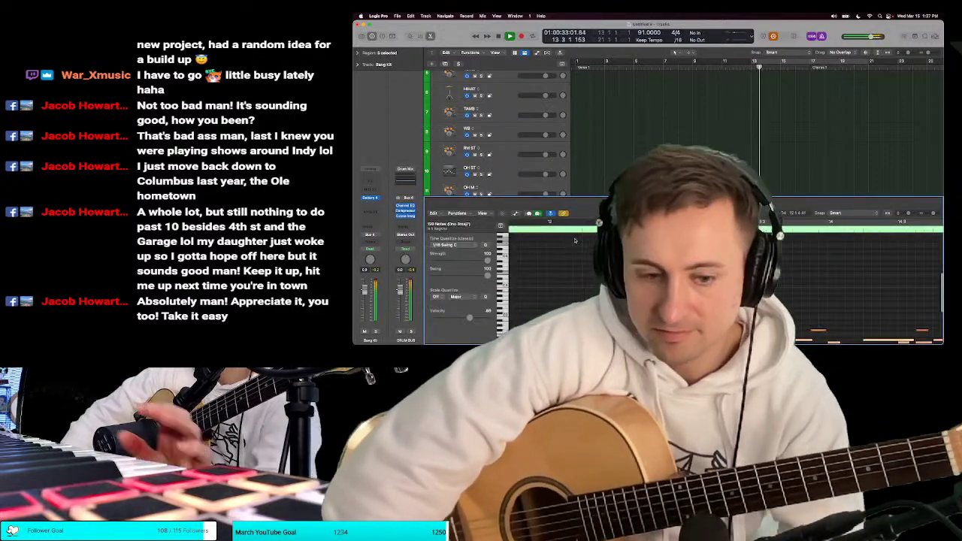
pyautogui.scroll(-5, 540, 109)
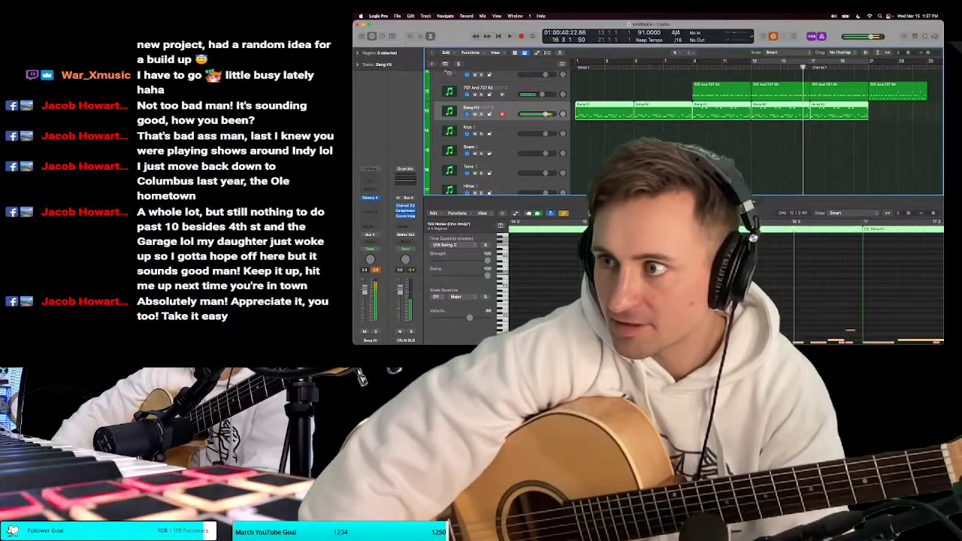
pyautogui.click(658, 140)
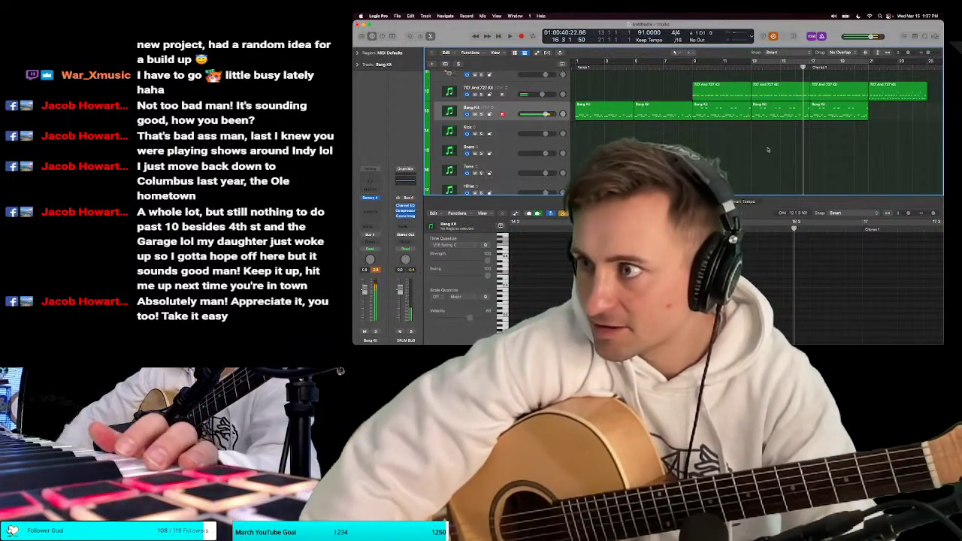
# Step: Delete the two Bang Kit regions from bar 13 onward and place the playhead at bar 13
pyautogui.scroll(2, 770, 116)
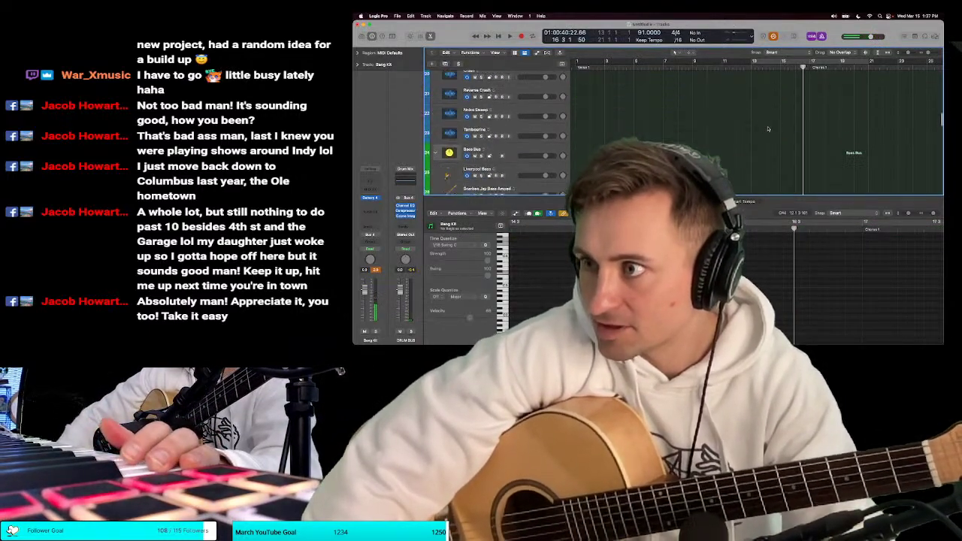
pyautogui.scroll(3, 769, 130)
pyautogui.click(830, 175)
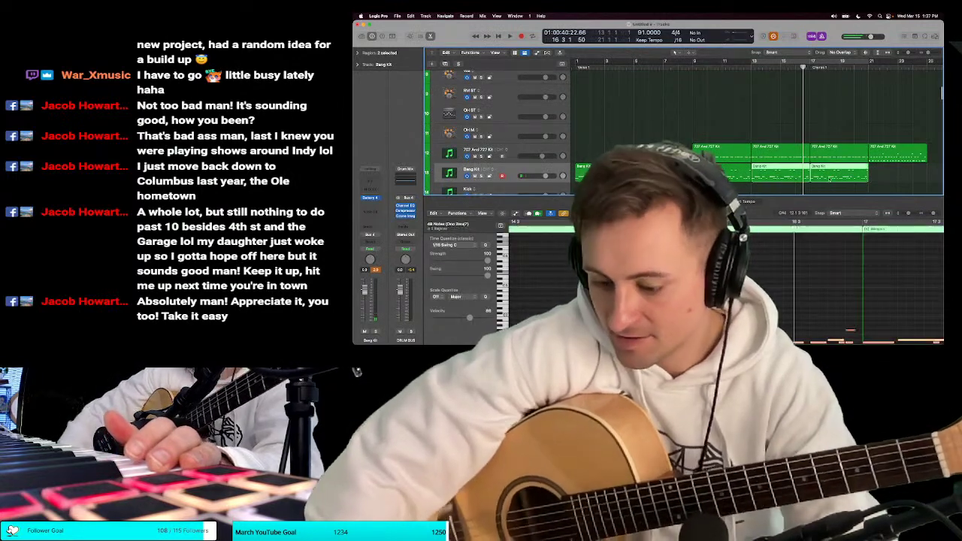
pyautogui.press('Delete')
pyautogui.press('Return')
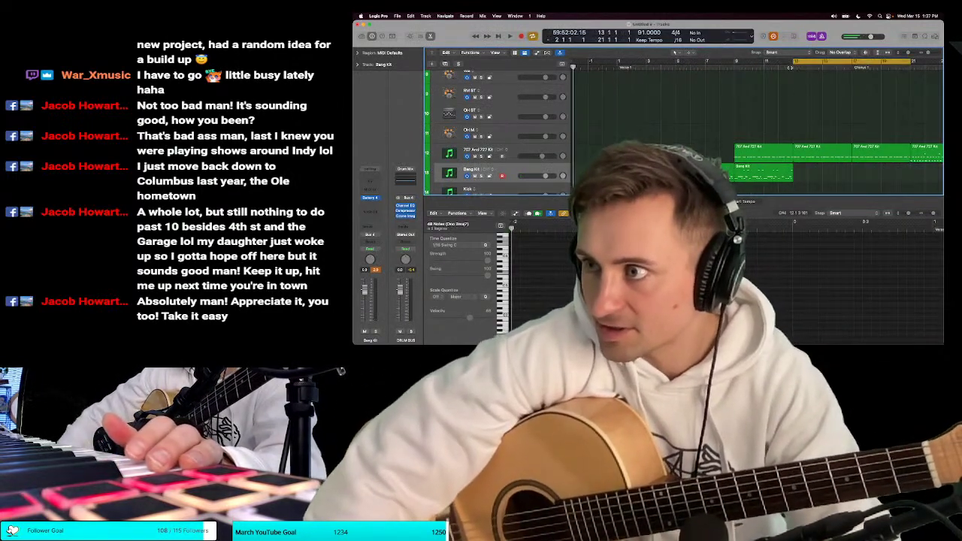
pyautogui.press('super+z')
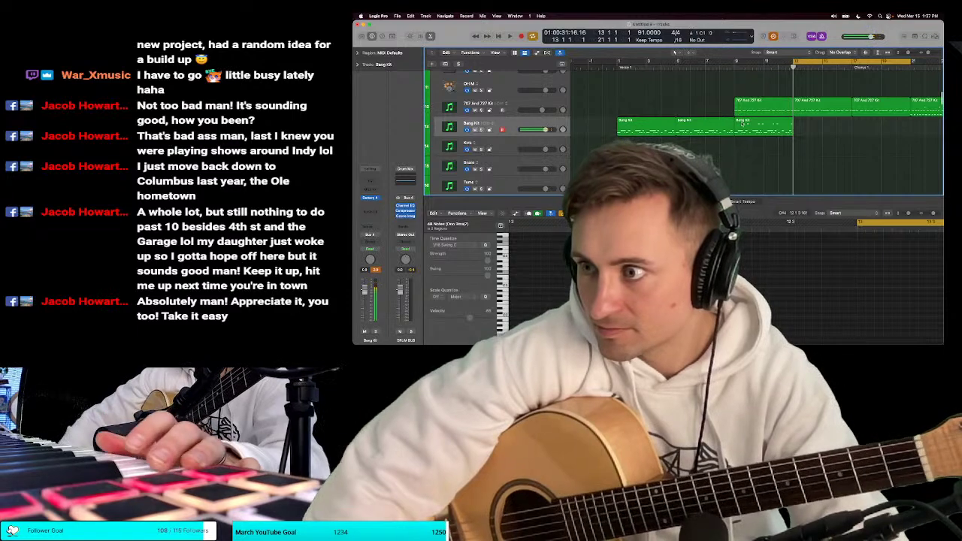
# Step: Examine the notes of the Bang Kit region at bar 9 in the Piano Roll and play from bar 13
pyautogui.click(745, 126)
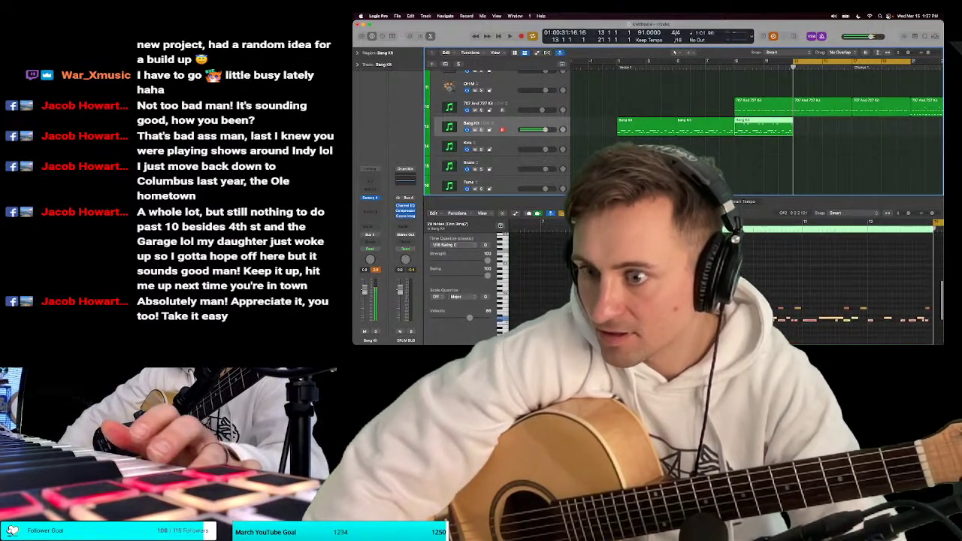
pyautogui.scroll(-2, 835, 285)
pyautogui.hscroll(-1, 835, 285)
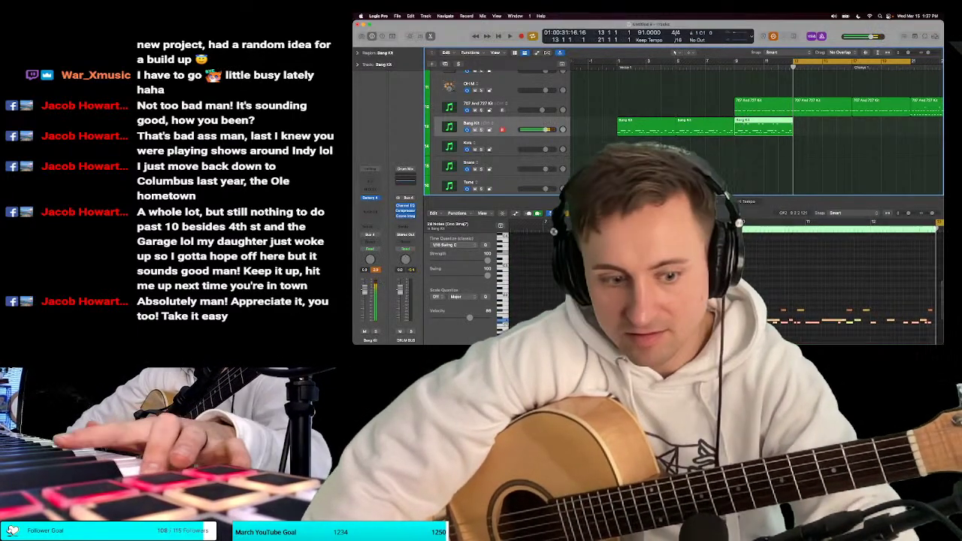
pyautogui.press('space')
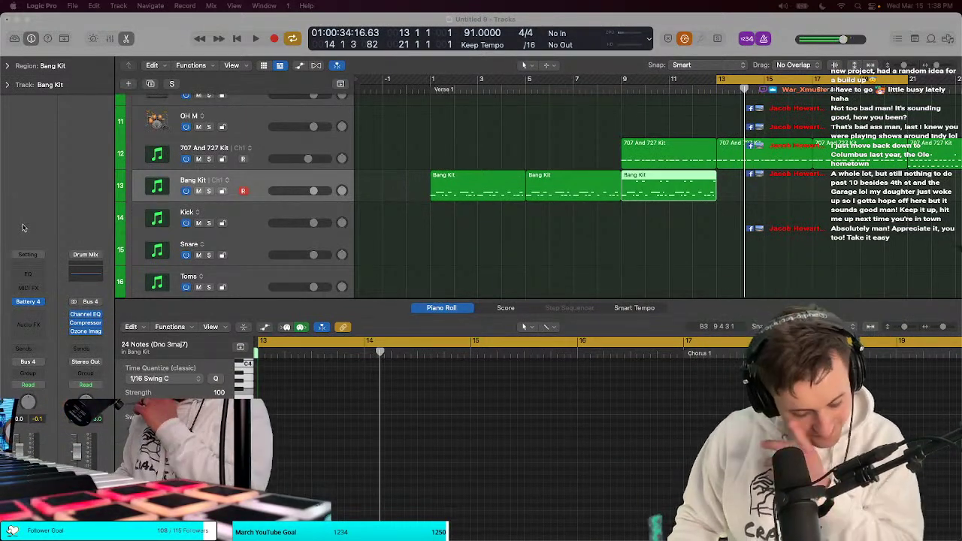
# Step: Play from the Bang Kit region at bar 9 into the cycle range to rehearse a new drum pattern
pyautogui.click(710, 88)
pyautogui.press('space')
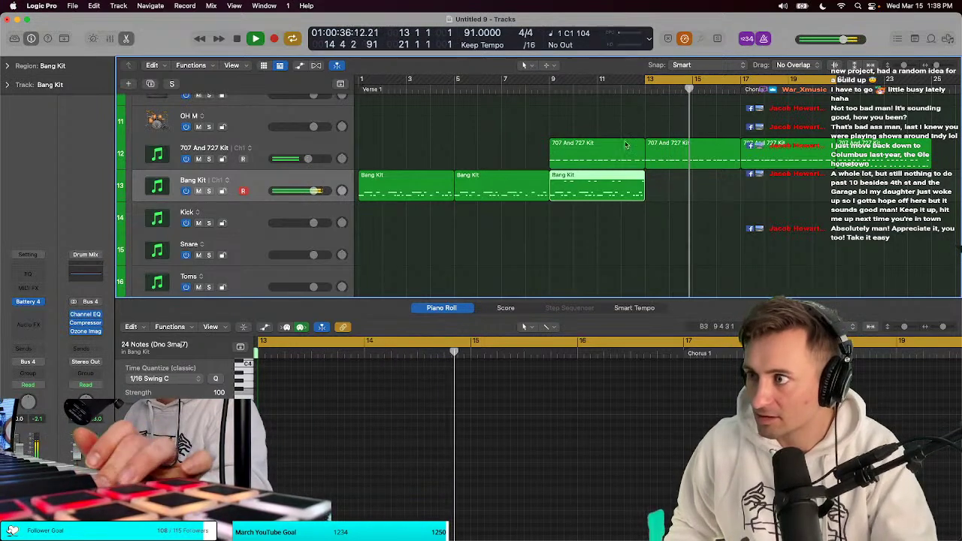
pyautogui.hotkey('shift', 'space')
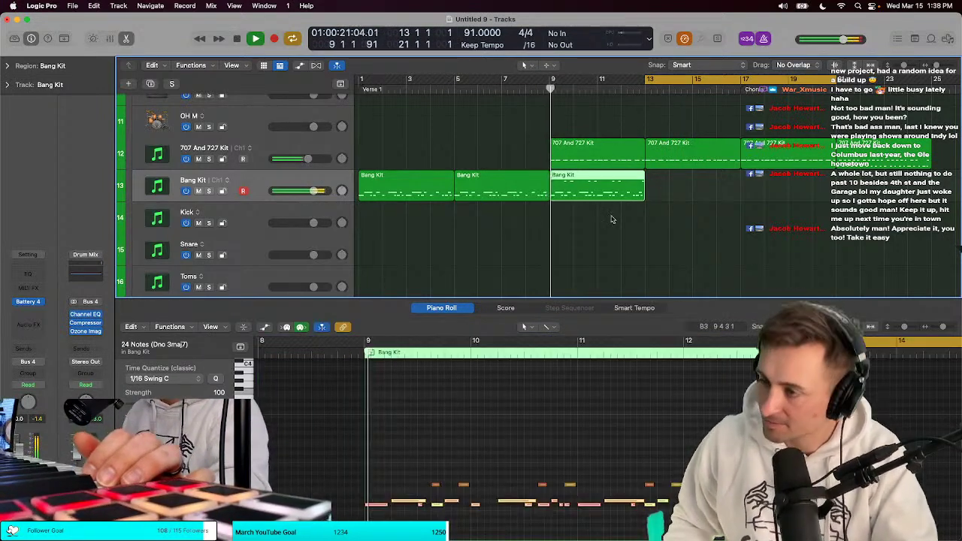
pyautogui.scroll(-1, 611, 218)
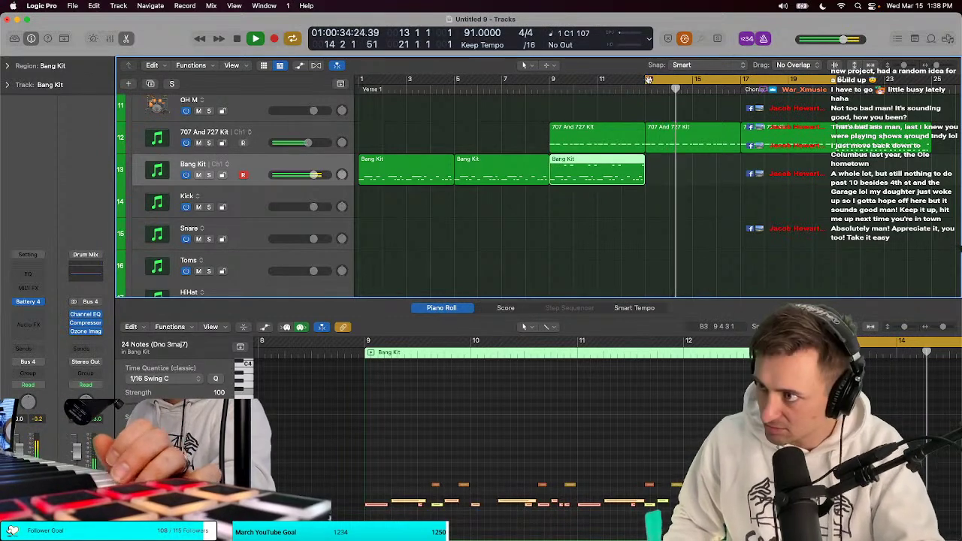
# Step: Record a new Bang Kit drum pattern from bar 13 and trim its region to 2 bars long
pyautogui.click(629, 88)
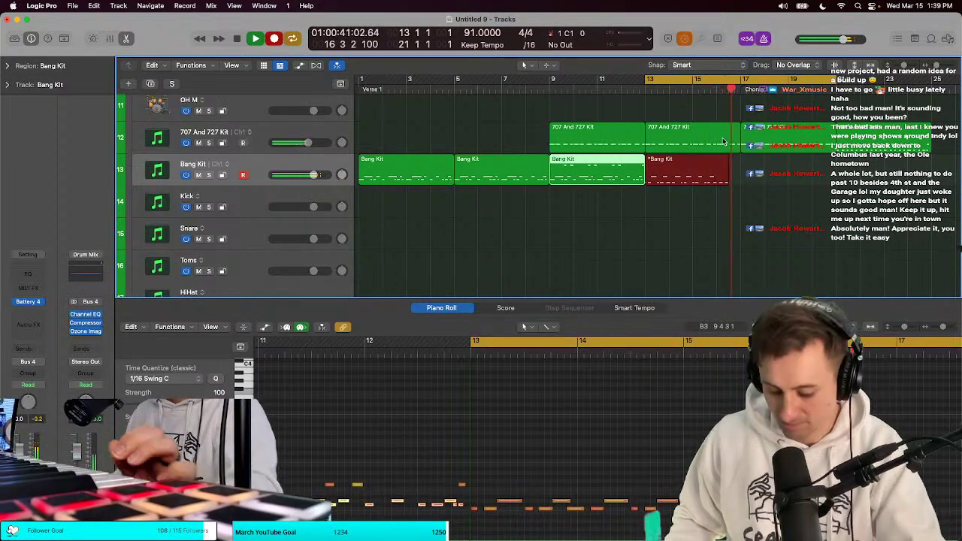
pyautogui.press('space')
pyautogui.moveTo(736, 175); pyautogui.dragTo(692, 176)
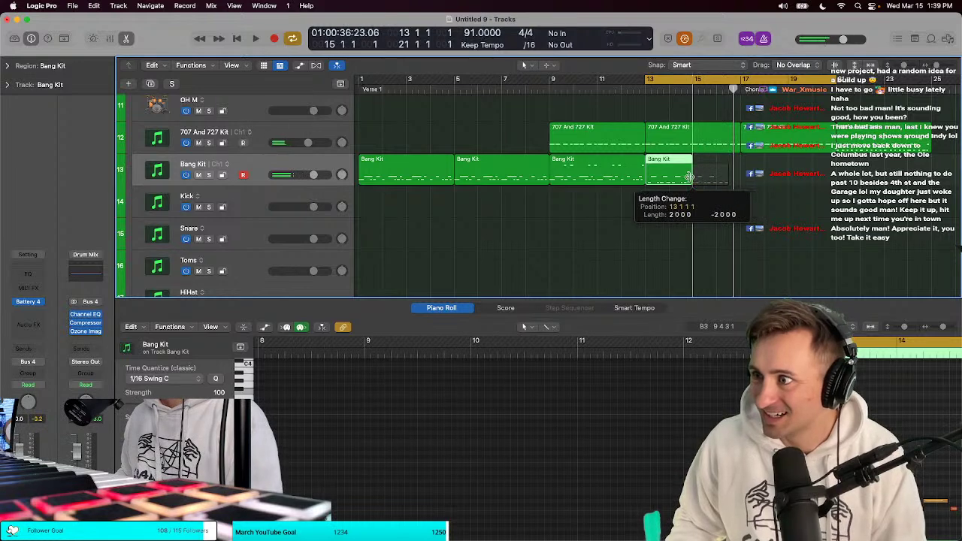
pyautogui.press('Escape')
pyautogui.press('Escape')
# Step: Add a short C1 note at 13 2 3 in the new Bang Kit region and play the region back
pyautogui.press('p')
pyautogui.press('p')
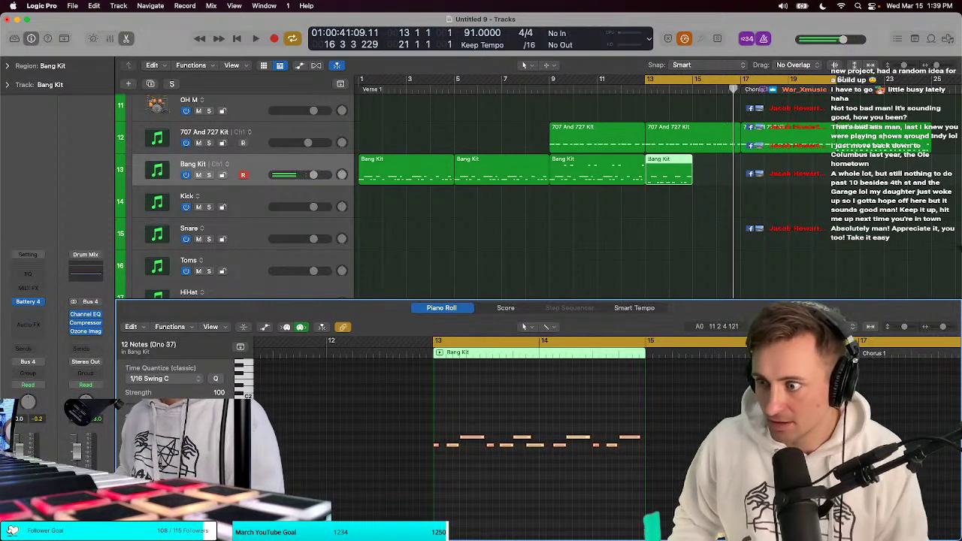
pyautogui.hotkey('shift', 'space')
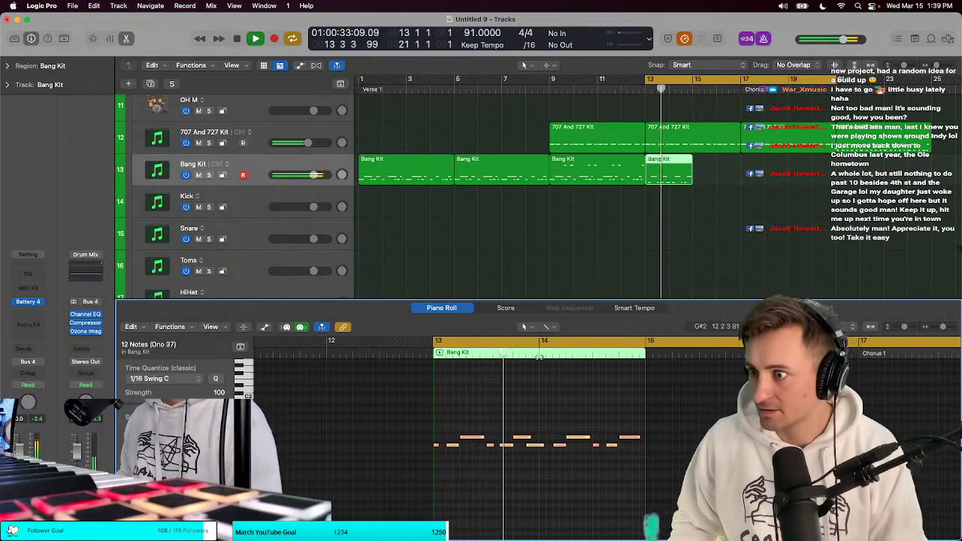
pyautogui.press('z')
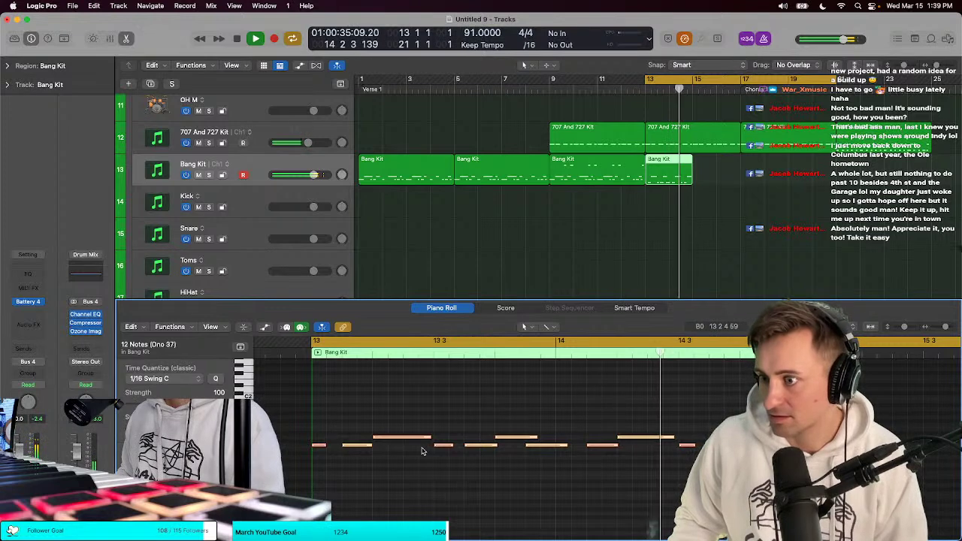
pyautogui.click(422, 451)
pyautogui.press('z')
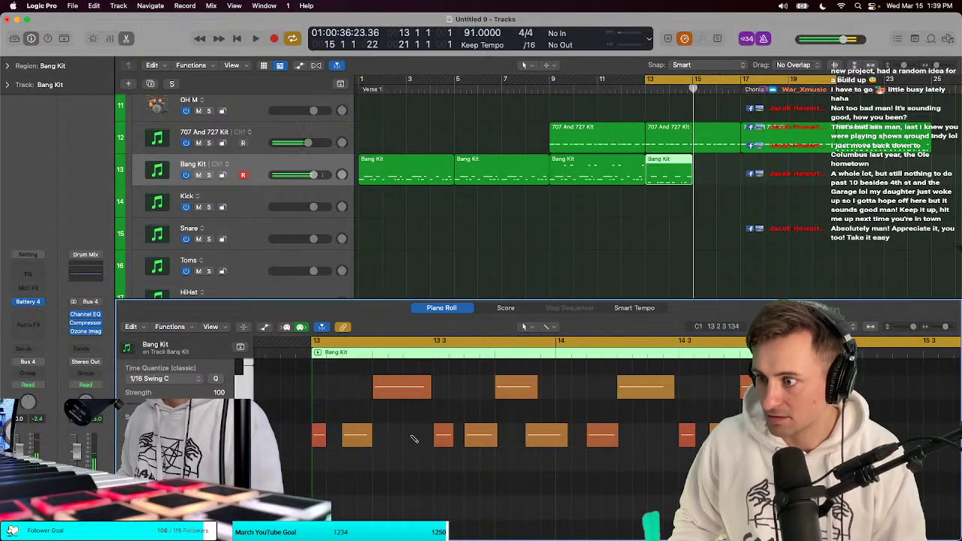
pyautogui.click(405, 437)
pyautogui.hotkey('shift', 'space')
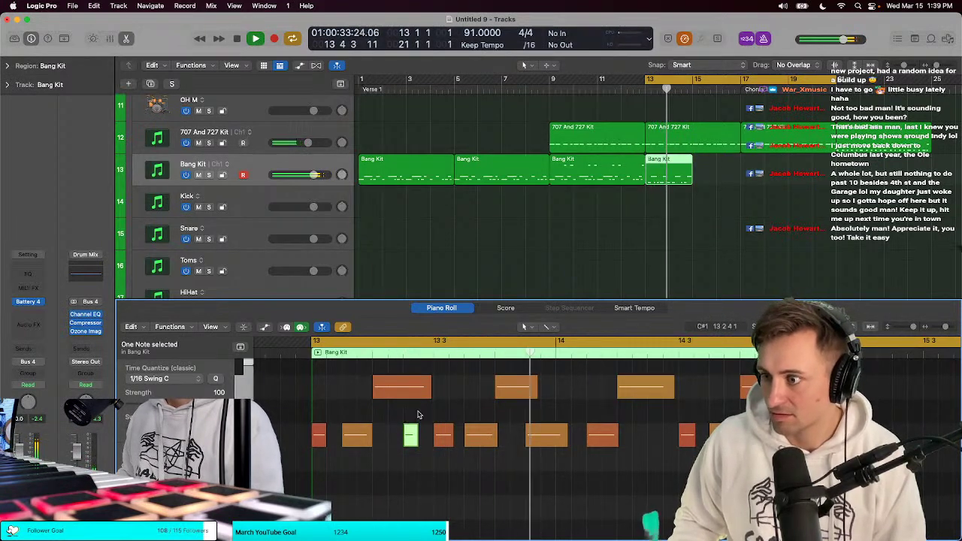
# Step: Delete the C1 note on beat 3 of bar 13 in the new Bang Kit region while it plays
pyautogui.click(434, 454)
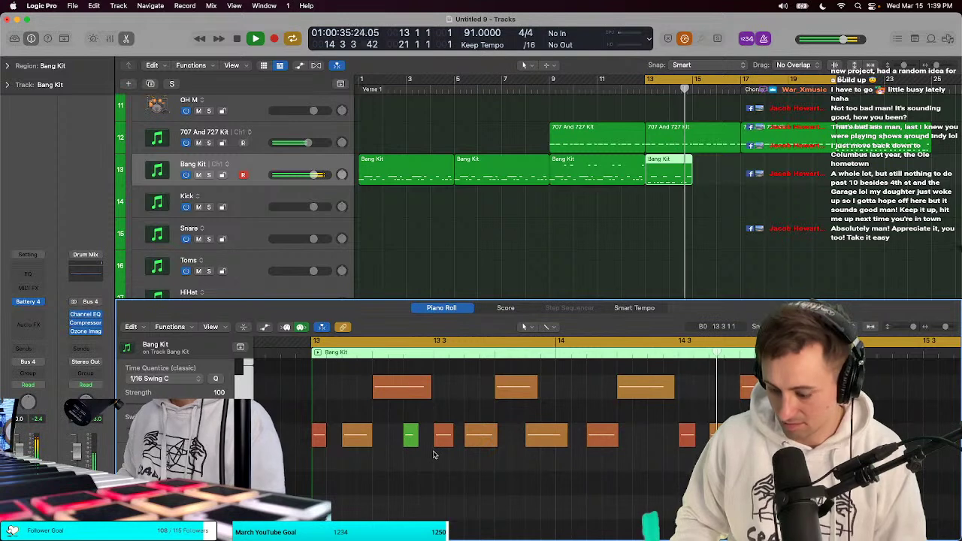
pyautogui.click(444, 435)
pyautogui.press('Delete')
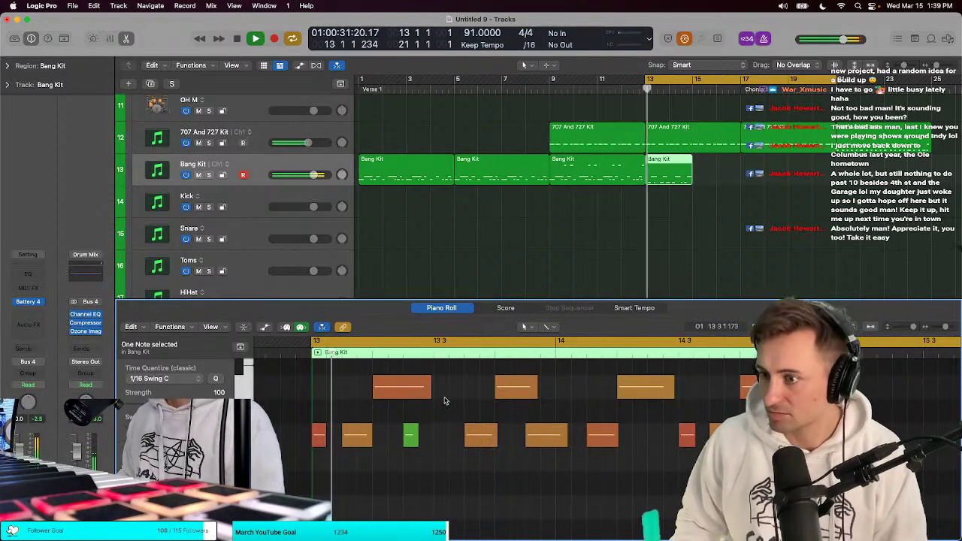
pyautogui.scroll(3, 451, 407)
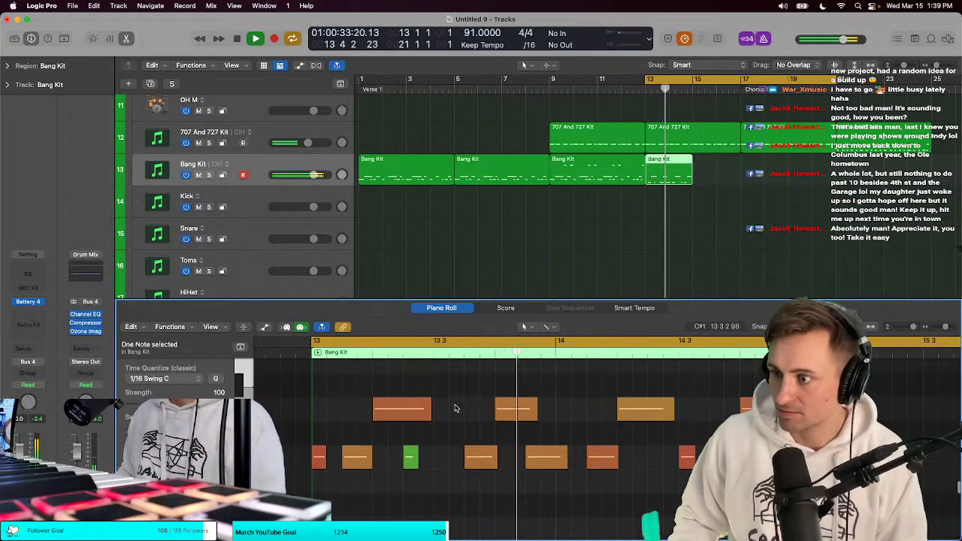
# Step: Close the Bang Kit note editor and delete the 707 And 727 Kit region at bar 13
pyautogui.scroll(-5, 455, 408)
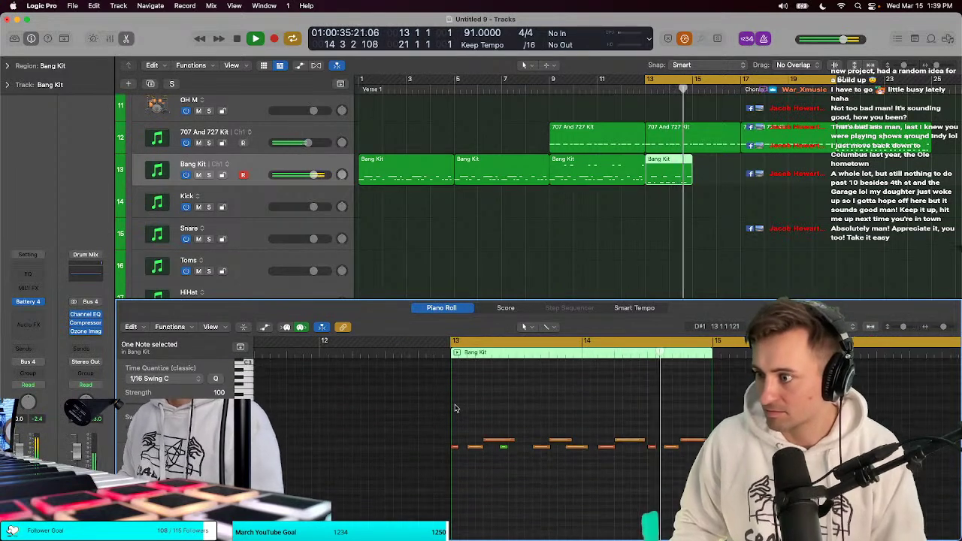
pyautogui.scroll(3, 455, 406)
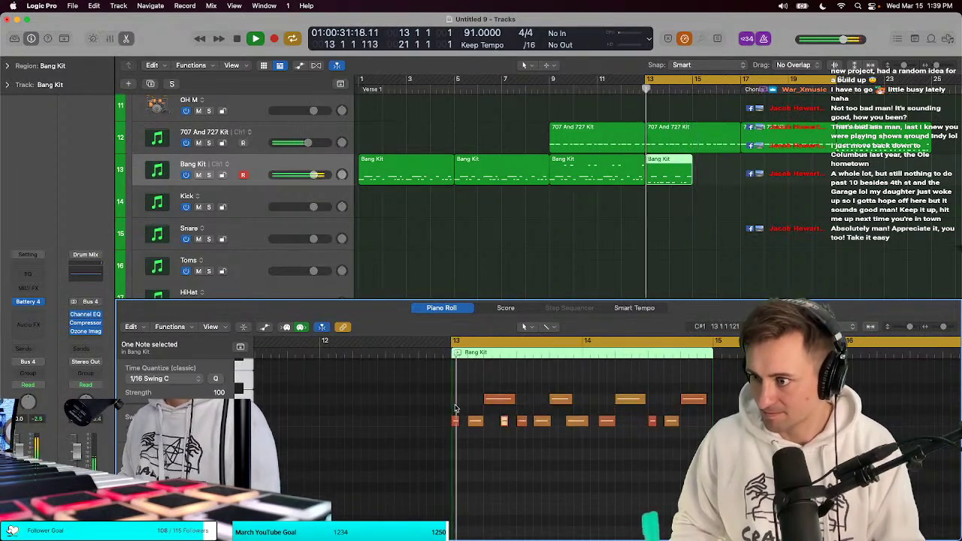
pyautogui.press('e')
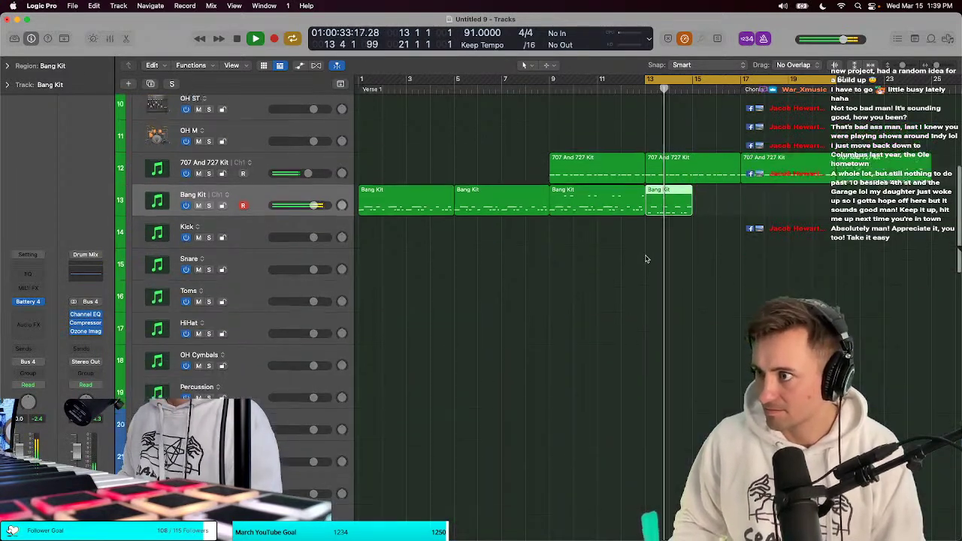
pyautogui.click(679, 221)
pyautogui.press('Delete')
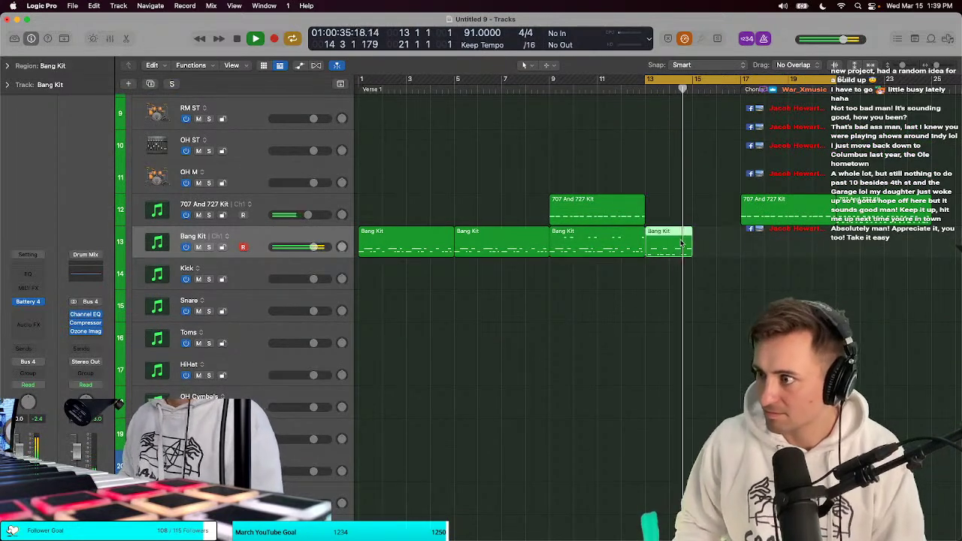
# Step: Repeat the new Bang Kit region at bar 15 and loop bars 13 to 17 with the 707 And 727 Kit track armed
pyautogui.moveTo(836, 80); pyautogui.dragTo(746, 80)
pyautogui.click(273, 209)
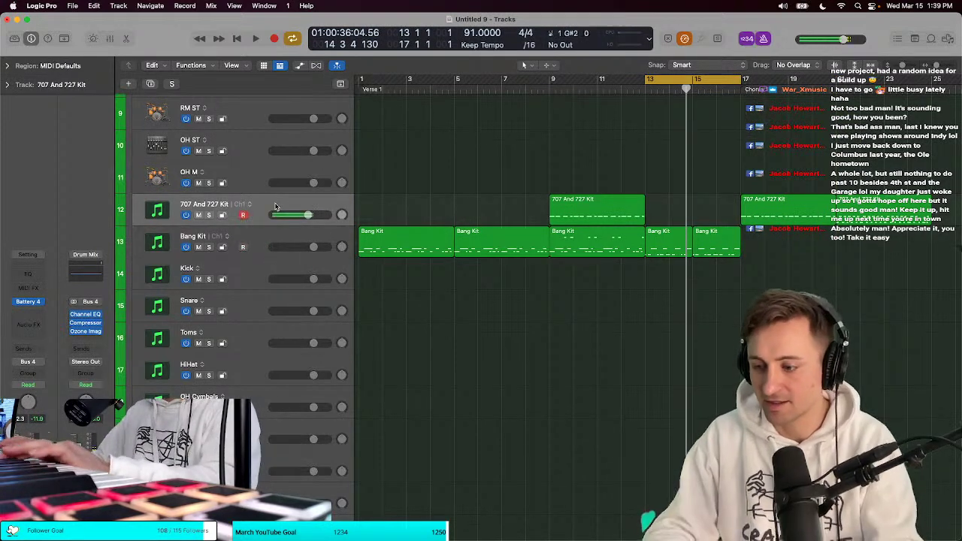
pyautogui.press('space')
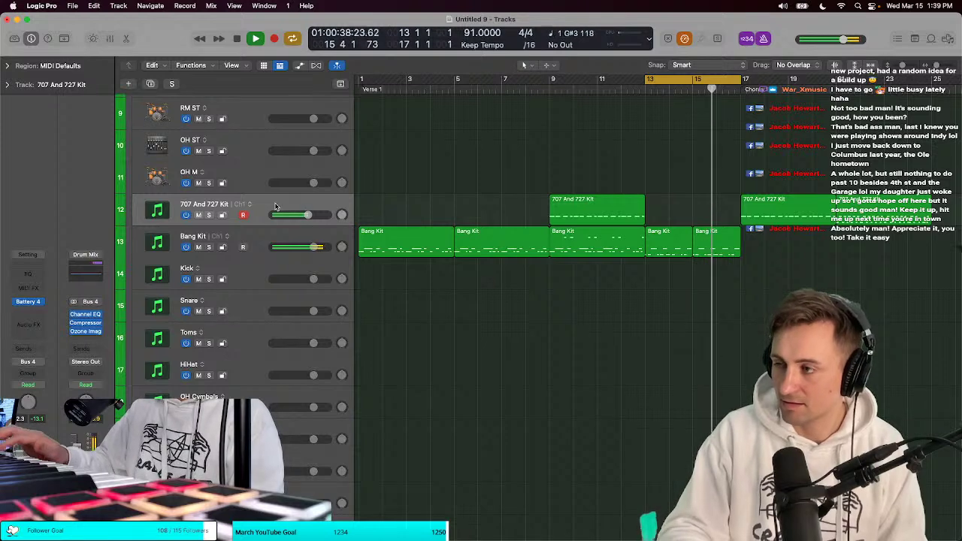
pyautogui.press('Return')
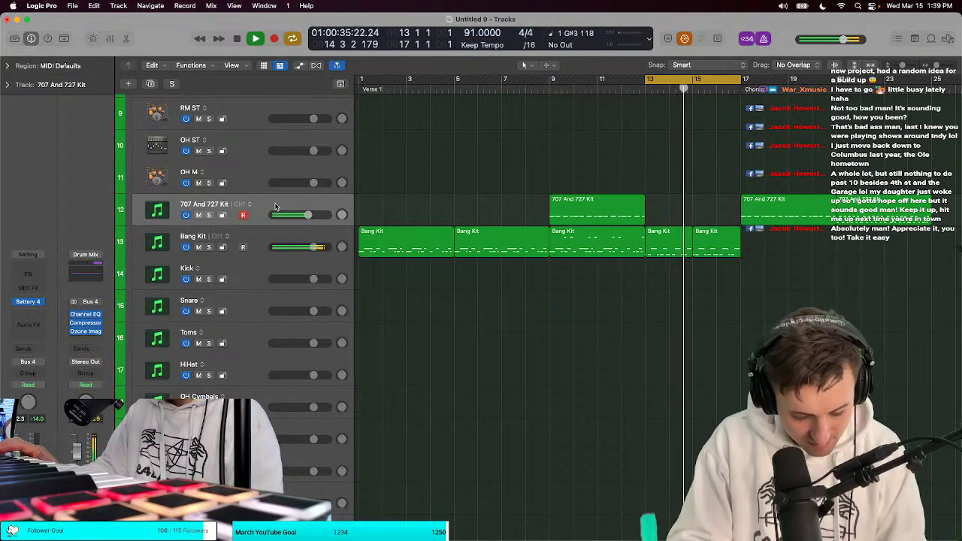
# Step: Record a new 707 And 727 Kit pattern from bar 13 to bar 17 over the Bang Kit drums
pyautogui.press(',')
pyautogui.press(',')
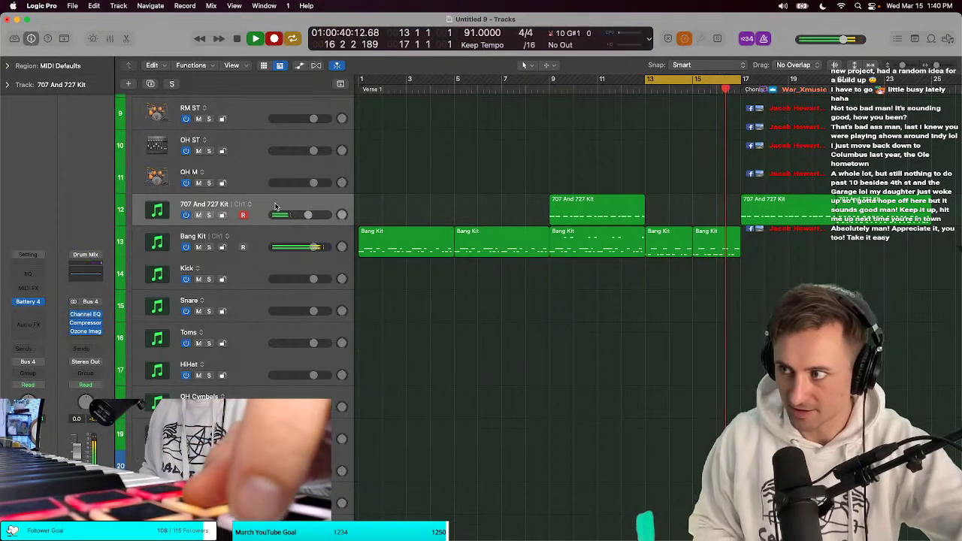
pyautogui.press('space')
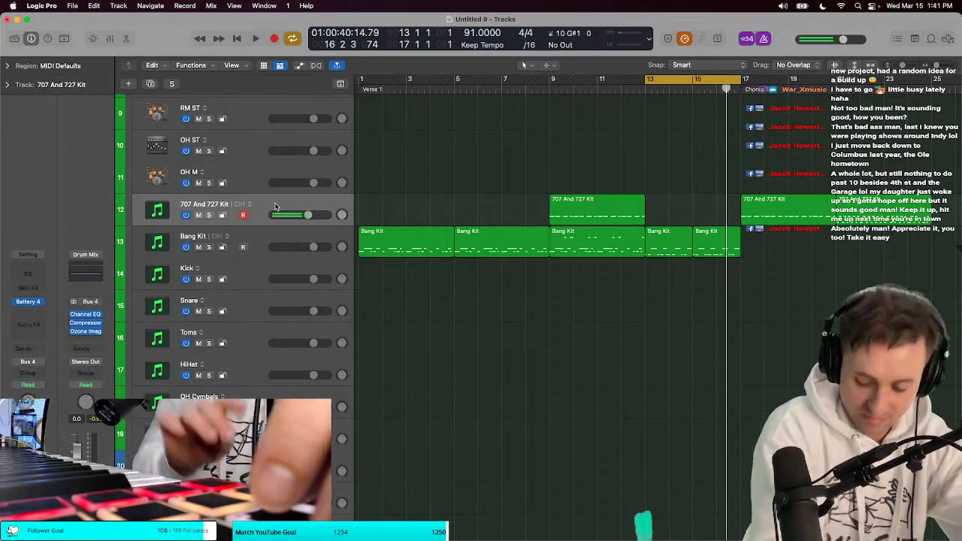
pyautogui.press('space')
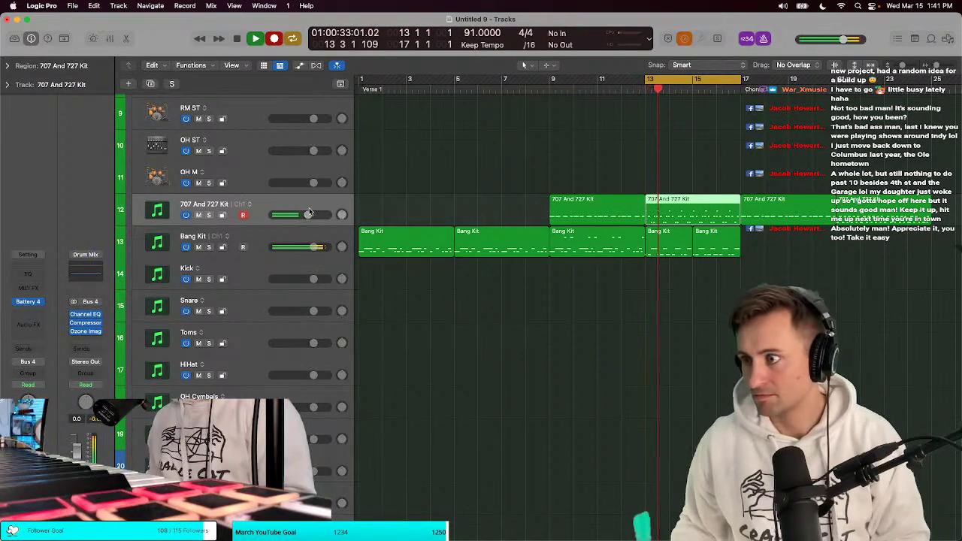
pyautogui.press('space')
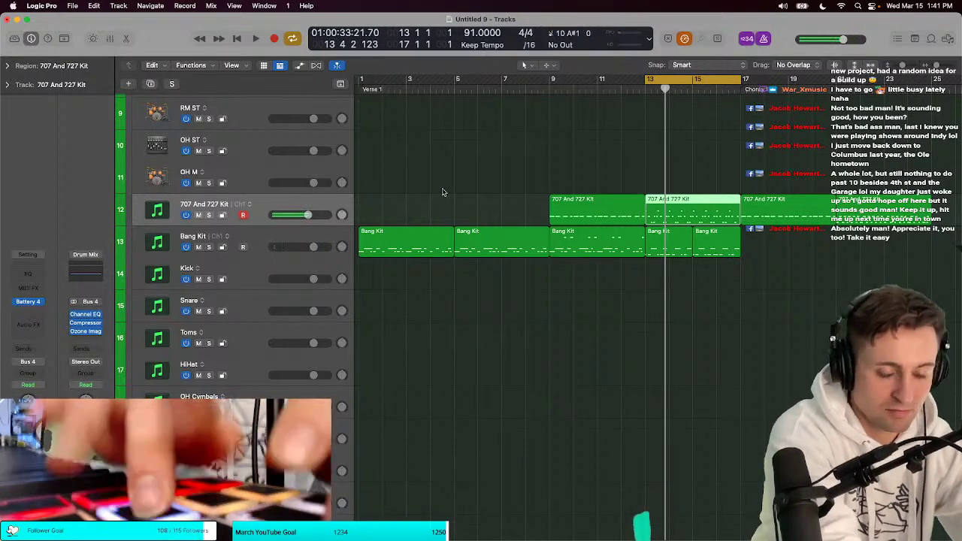
# Step: Play the new 707 And 727 Kit region at bar 13 and examine its notes in the Piano Roll
pyautogui.press('space')
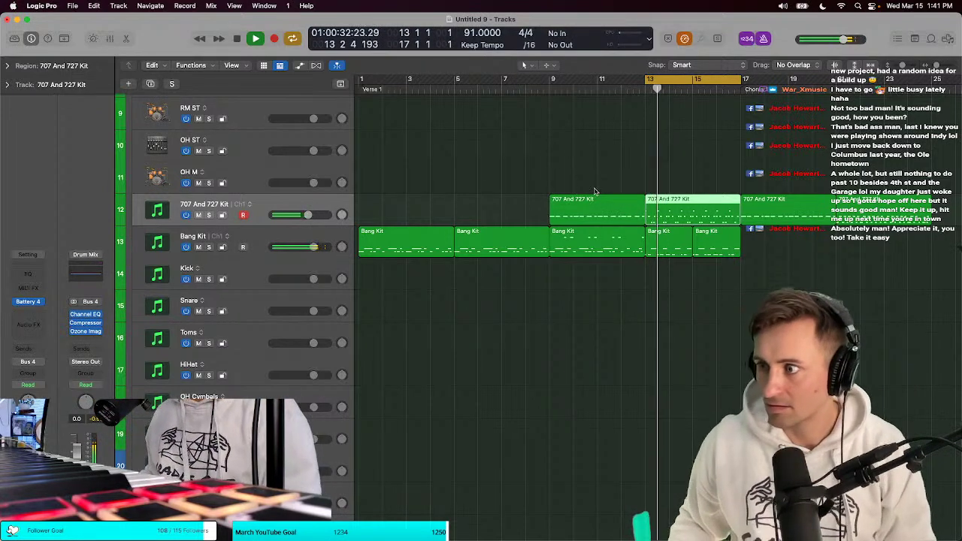
pyautogui.doubleClick(651, 206)
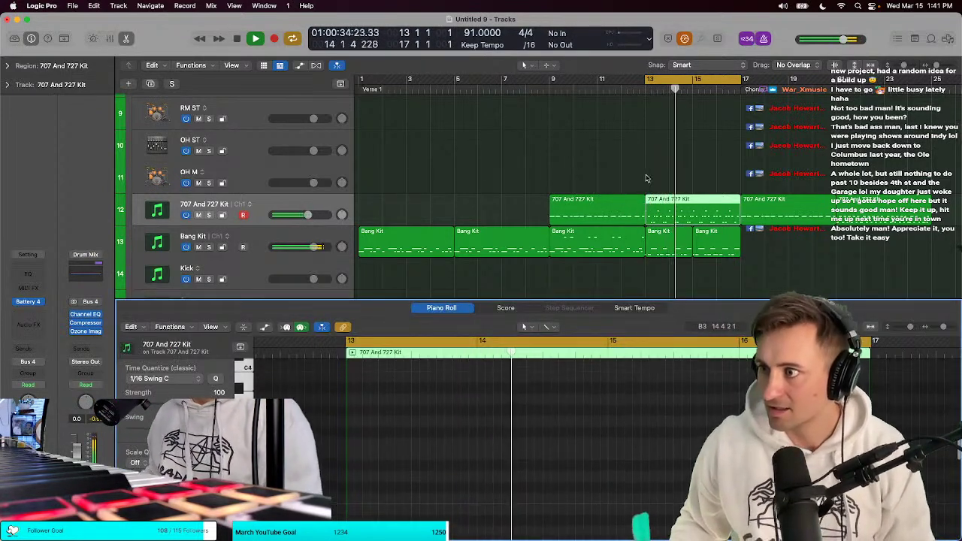
pyautogui.scroll(-3, 594, 412)
pyautogui.scroll(-2, 605, 413)
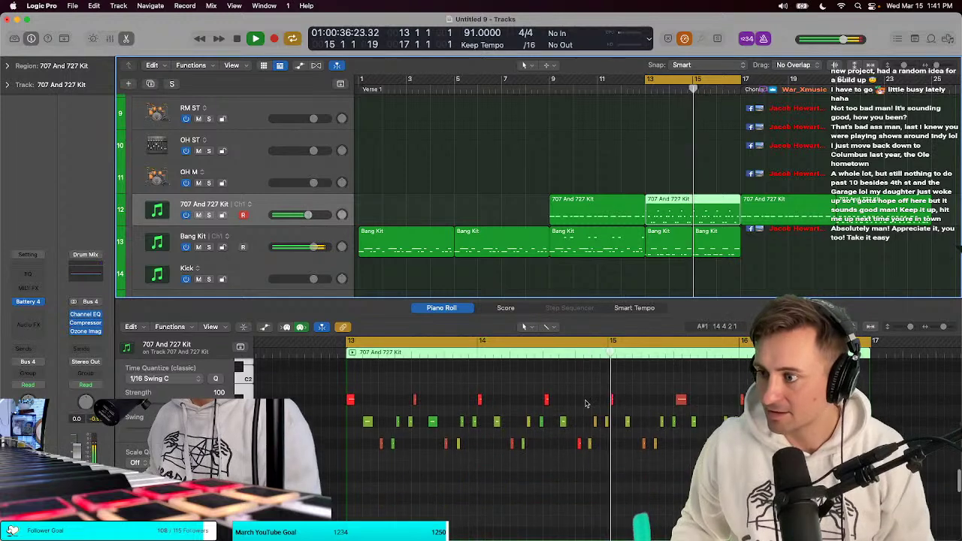
pyautogui.press('super+a')
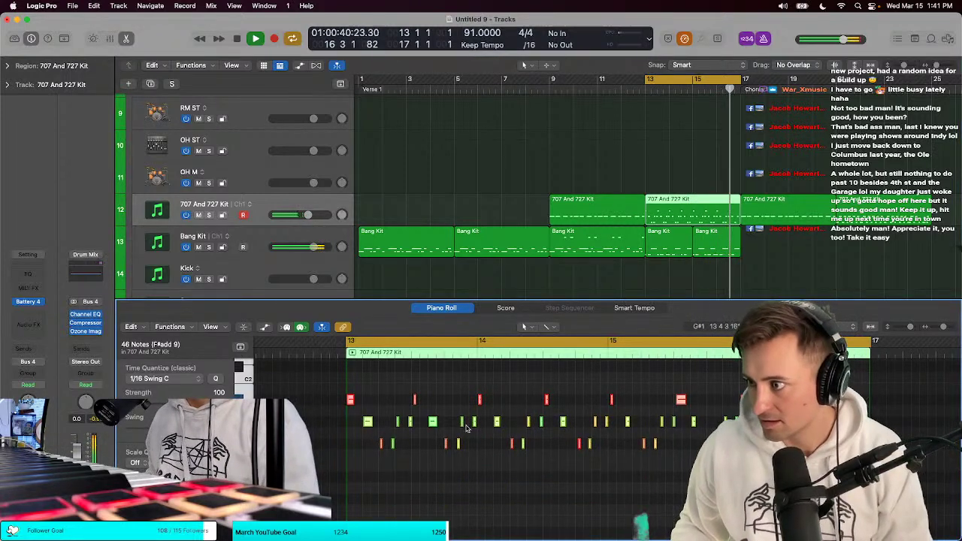
pyautogui.press('shift+super+a')
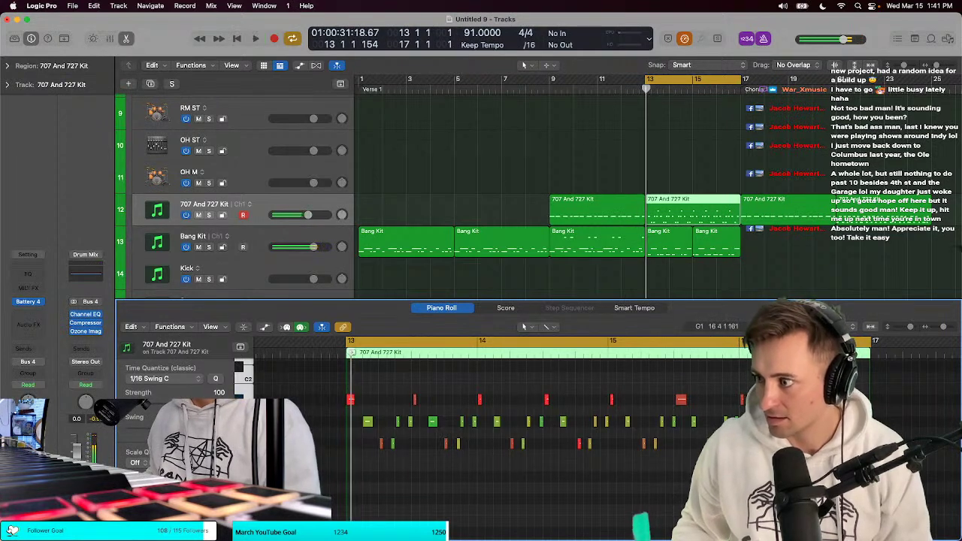
pyautogui.press('space')
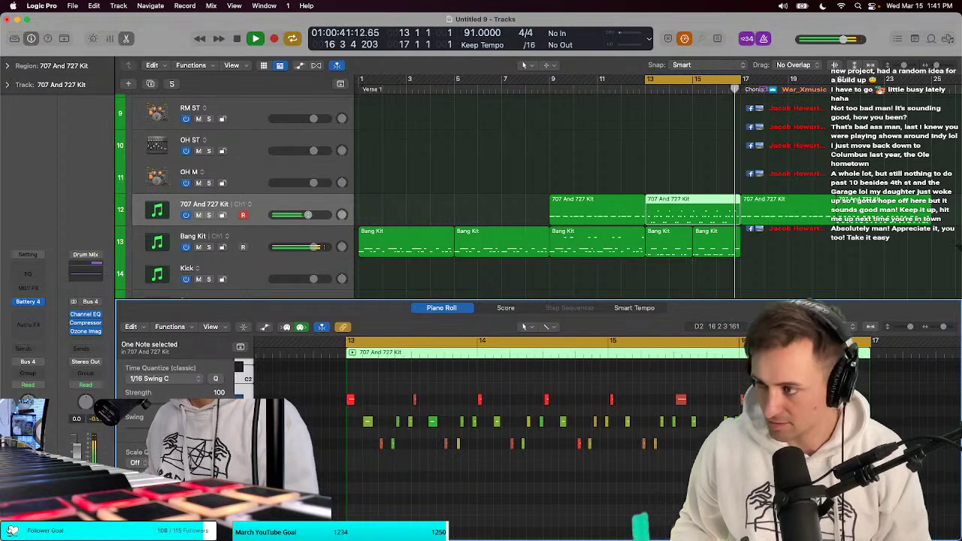
# Step: Quantize all notes in the new 707 And 727 Kit region to 1/16 Swing C and lower the velocity of its A#1 notes
pyautogui.press('super+a')
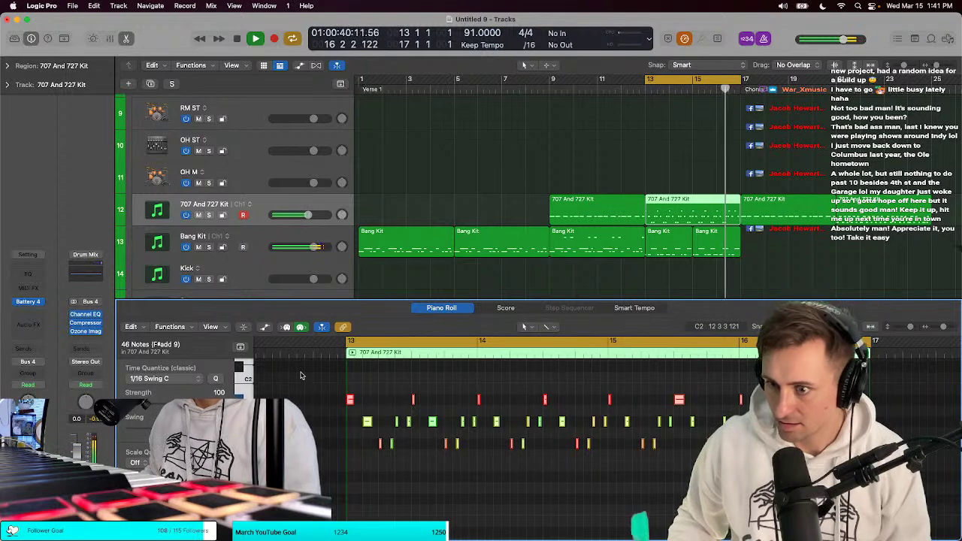
pyautogui.press('t')
pyautogui.press('t')
pyautogui.click(396, 382)
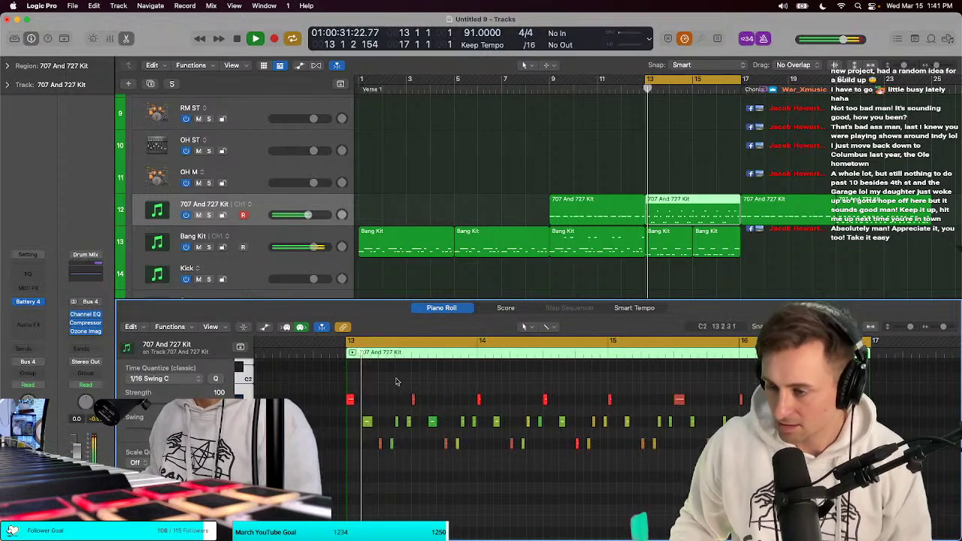
pyautogui.press('e')
pyautogui.press('e')
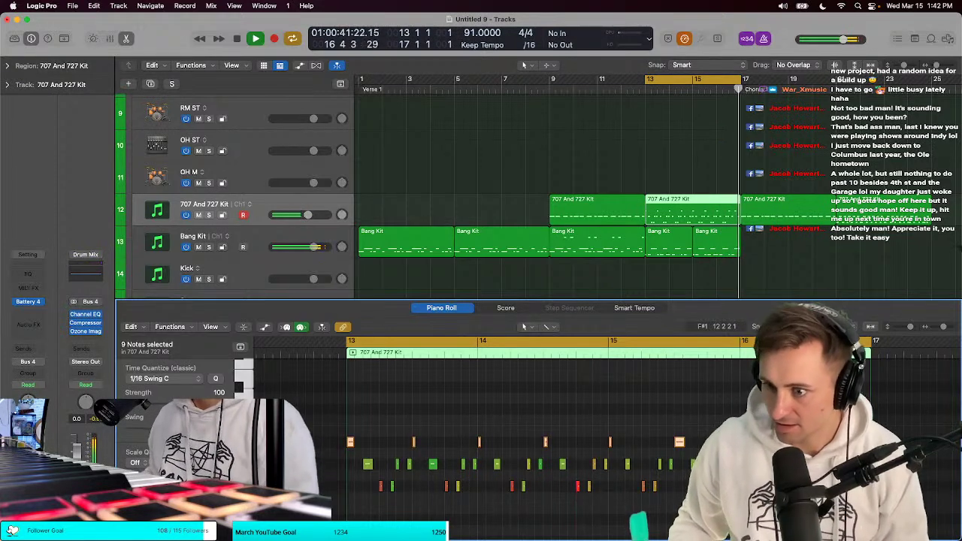
# Step: Select the F#1 notes across the new 707 And 727 Kit region, and close the note editor
pyautogui.click(432, 485)
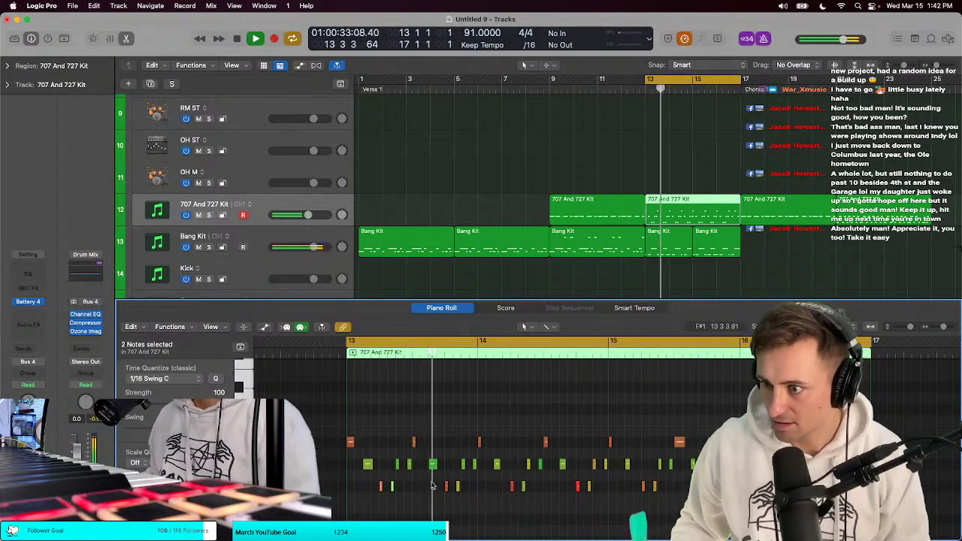
pyautogui.click(445, 488)
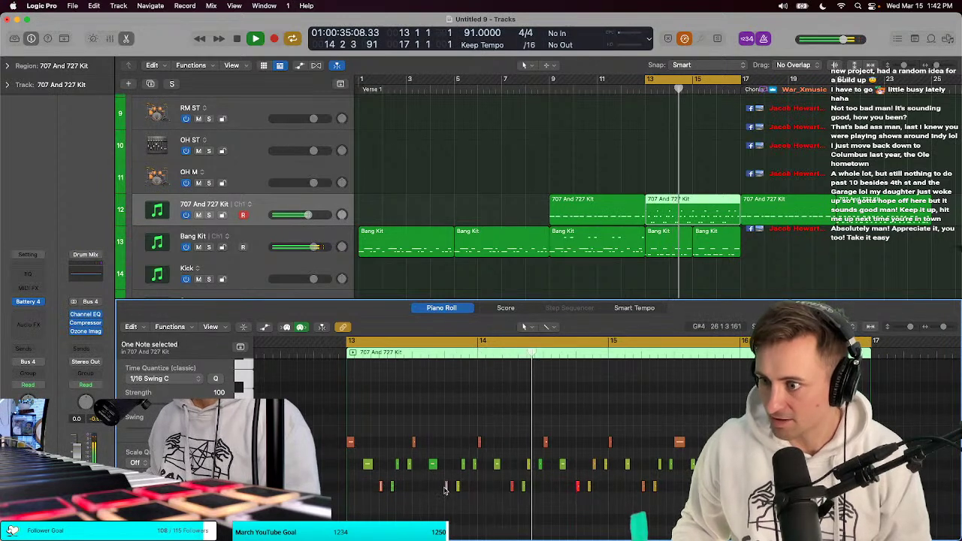
pyautogui.moveTo(445, 490); pyautogui.dragTo(647, 493)
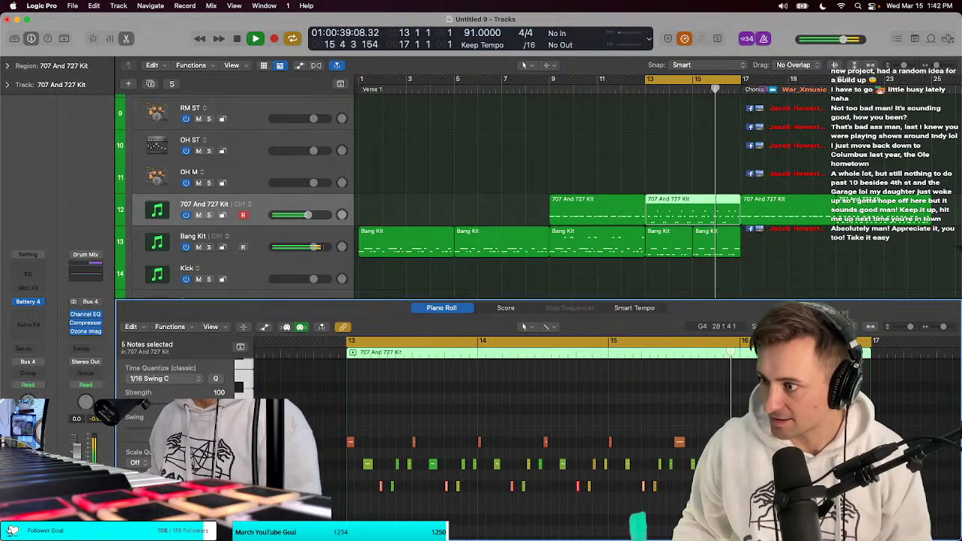
pyautogui.keyDown('shift'); pyautogui.click(529, 484); pyautogui.keyUp('shift')
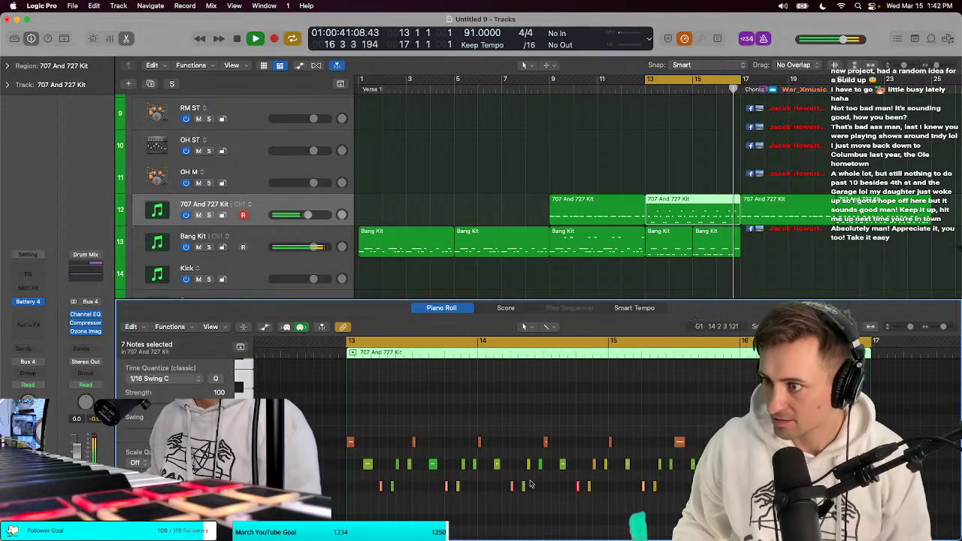
pyautogui.moveTo(662, 489); pyautogui.dragTo(867, 485)
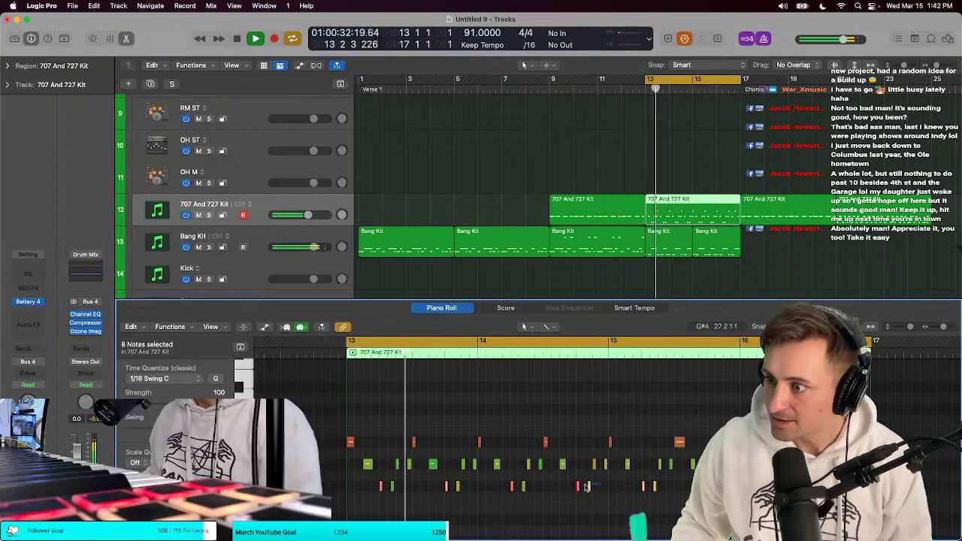
pyautogui.keyDown('shift'); pyautogui.click(779, 489); pyautogui.keyUp('shift')
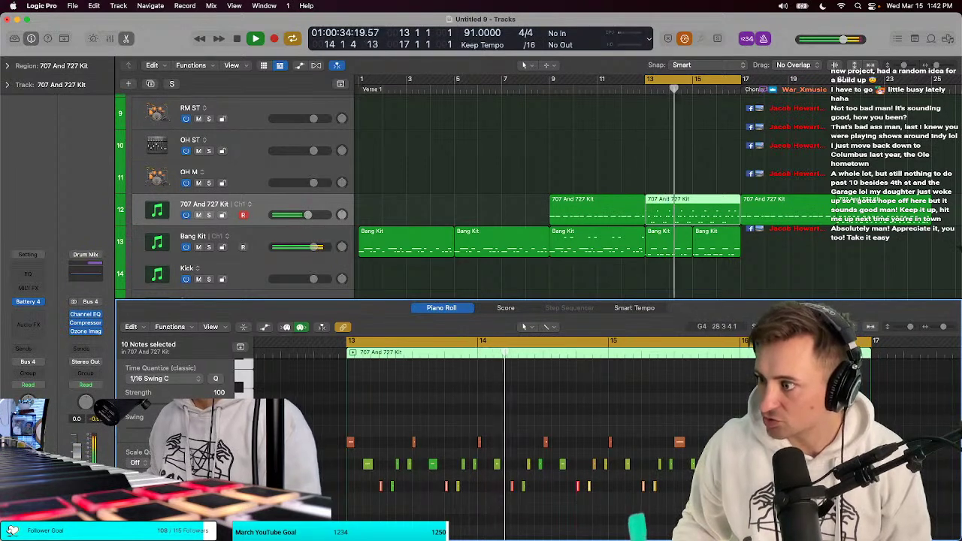
pyautogui.keyDown('shift'); pyautogui.click(266, 511); pyautogui.keyUp('shift')
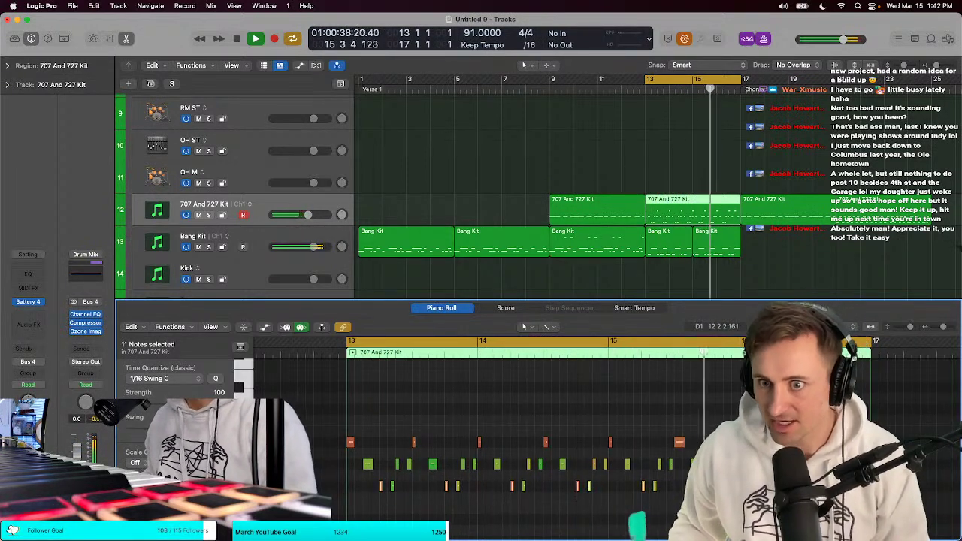
pyautogui.press('e')
pyautogui.click(531, 195)
# Step: Play from bar 11 without the cycle to hear the transition into the new drum section at bar 13
pyautogui.scroll(-1, 532, 193)
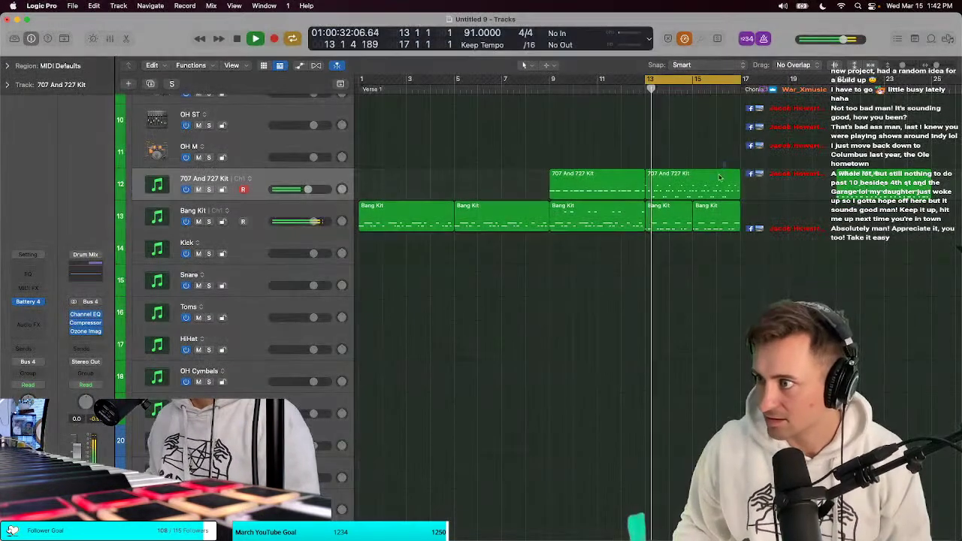
pyautogui.scroll(-10, 635, 193)
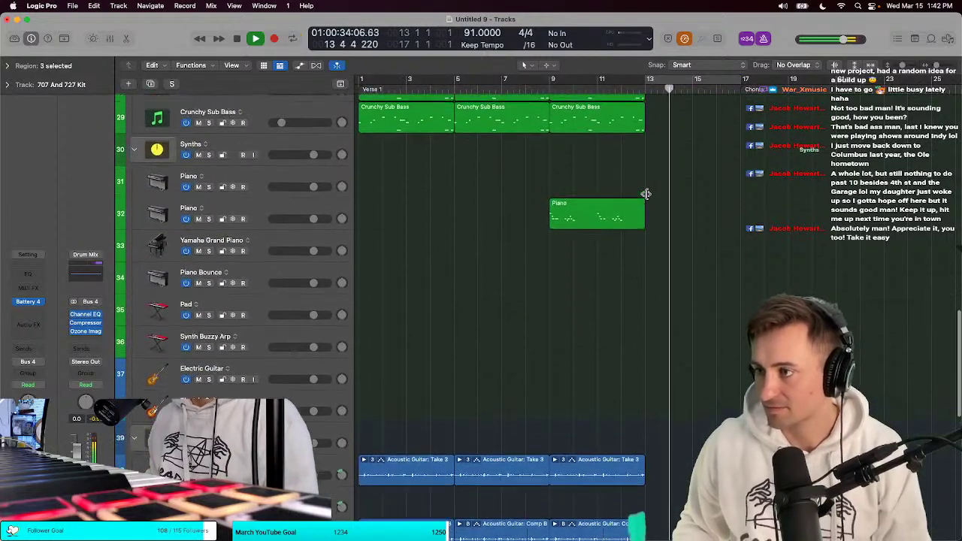
pyautogui.press('super+Up')
pyautogui.click(600, 82)
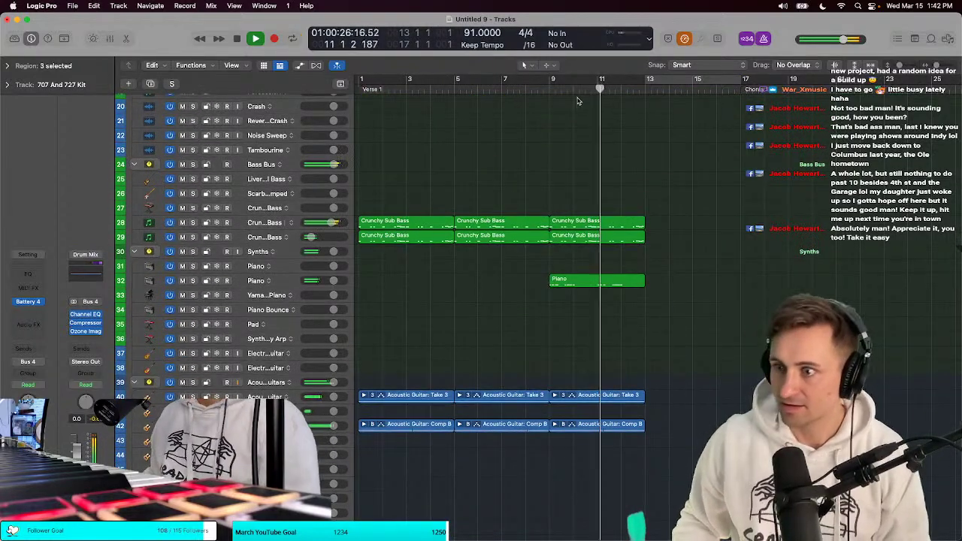
pyautogui.keyDown('ctrl'); pyautogui.keyDown('alt'); pyautogui.click(527, 153); pyautogui.keyUp('alt'); pyautogui.keyUp('ctrl')
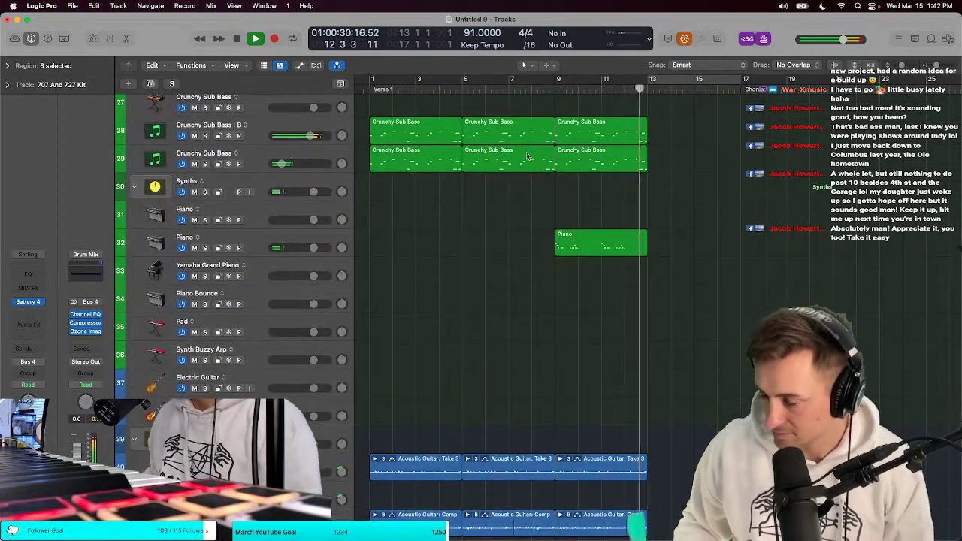
# Step: Bring up the acoustic guitar tracks and loop bars 13 to 17 to rehearse a guitar part on the monitored track
pyautogui.scroll(4, 526, 179)
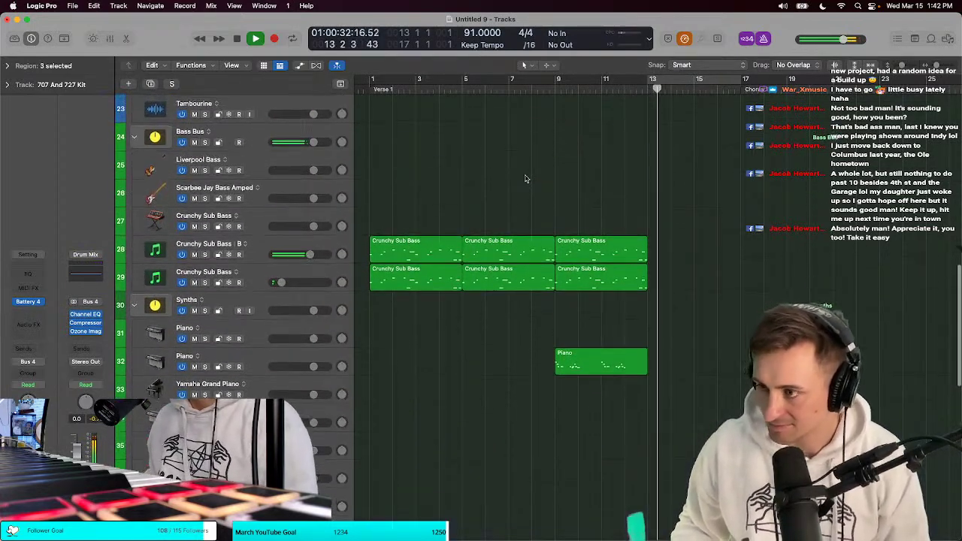
pyautogui.scroll(-15, 527, 179)
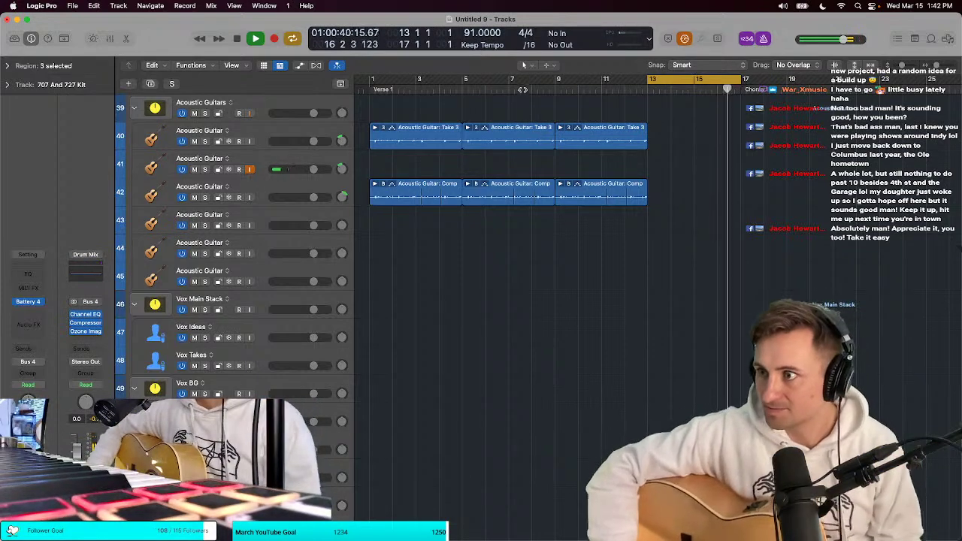
pyautogui.click(552, 85)
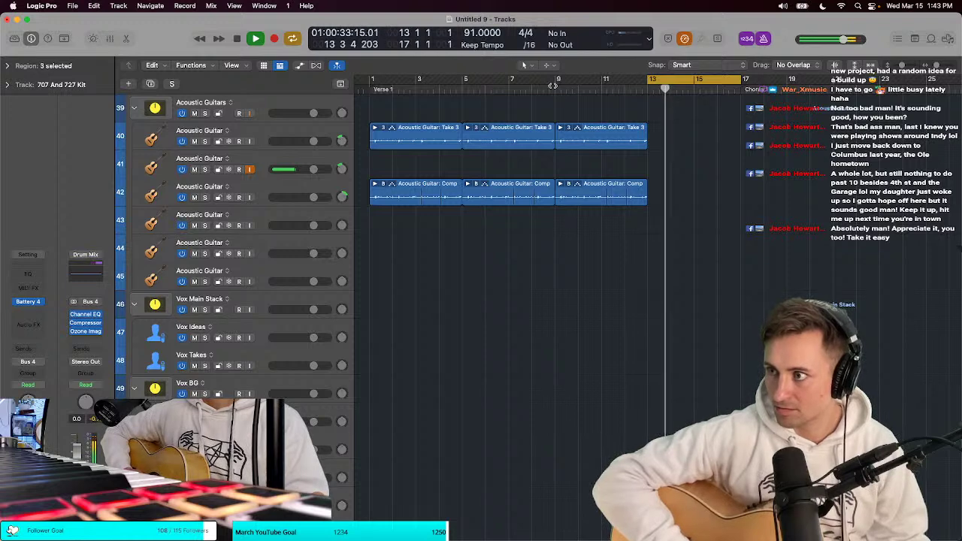
pyautogui.press('space')
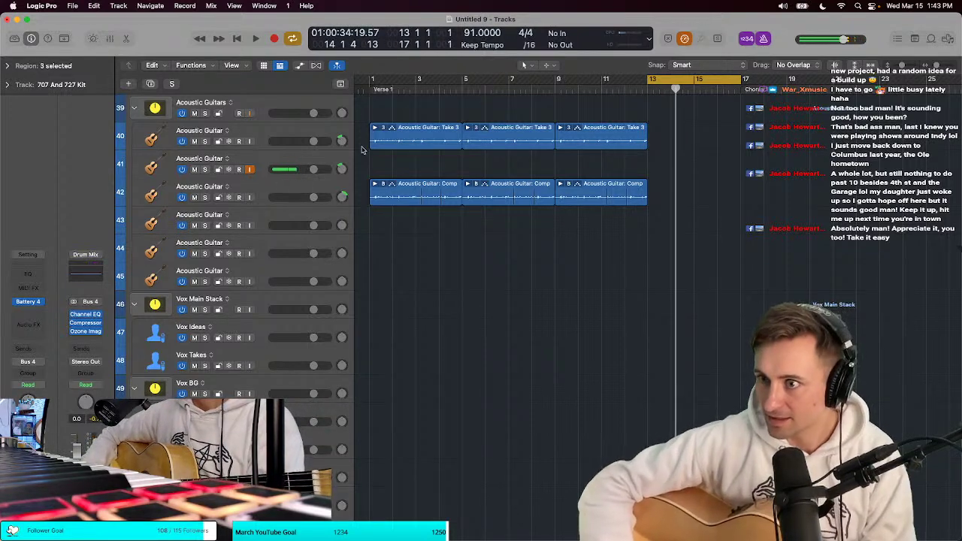
# Step: Select the monitored acoustic guitar track 41 and play the song around bars 8 to 17 to rehearse the guitar part
pyautogui.click(300, 167)
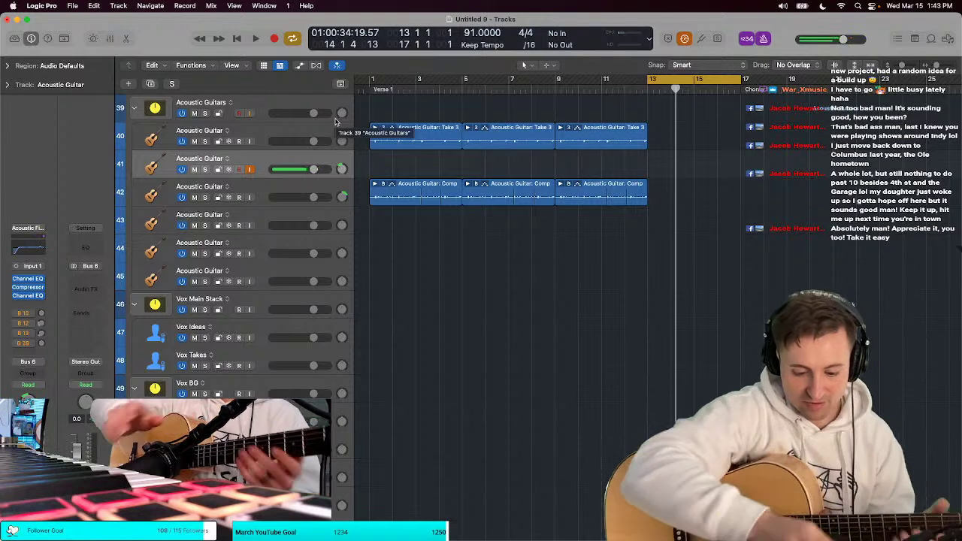
pyautogui.press('space')
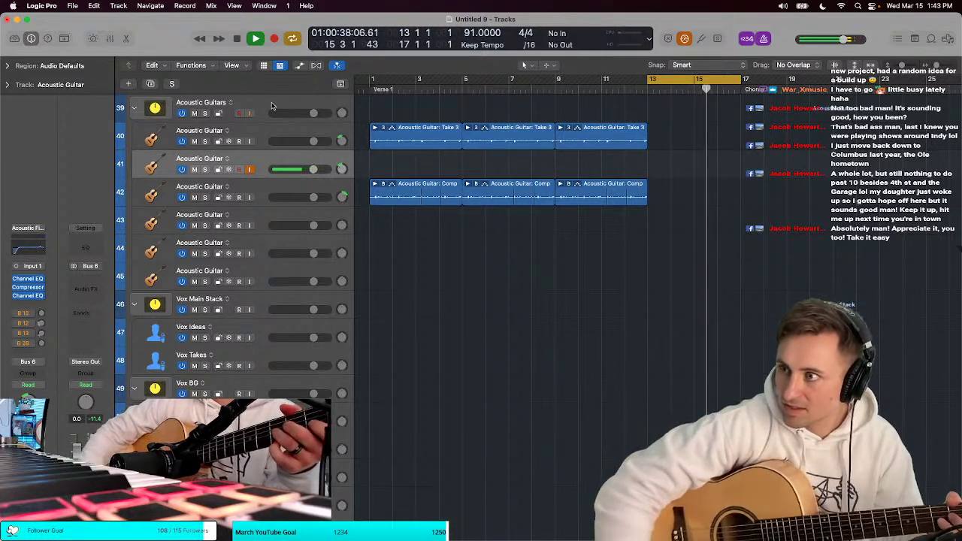
pyautogui.click(544, 84)
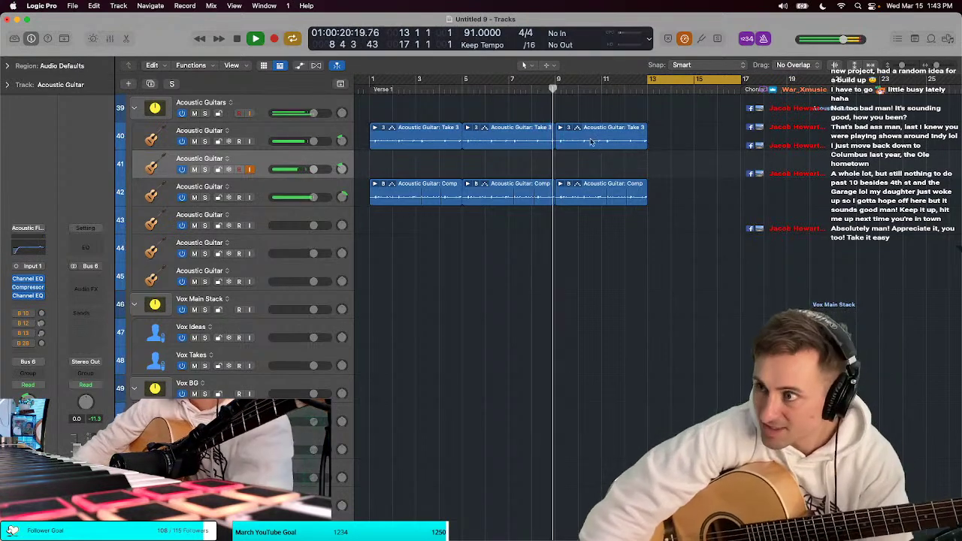
pyautogui.scroll(3, 609, 122)
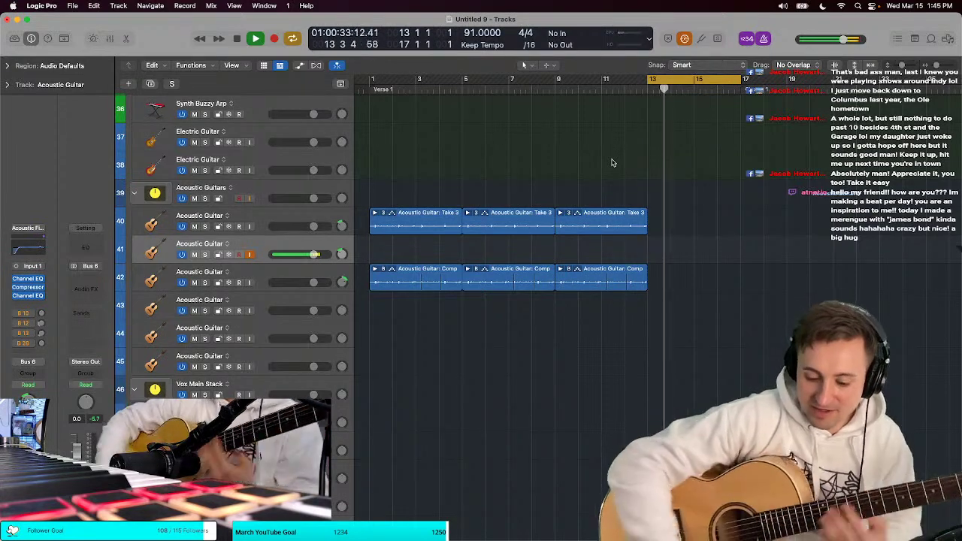
# Step: Stop playback and place the playhead at bar 13
pyautogui.press('space')
pyautogui.rightClick(670, 90)
pyautogui.press('Escape')
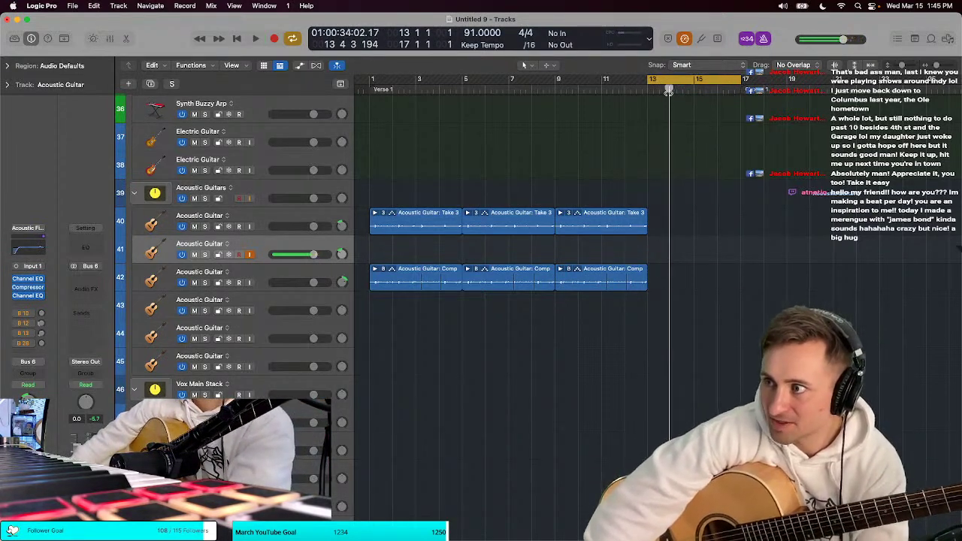
pyautogui.click(643, 89)
pyautogui.press('t')
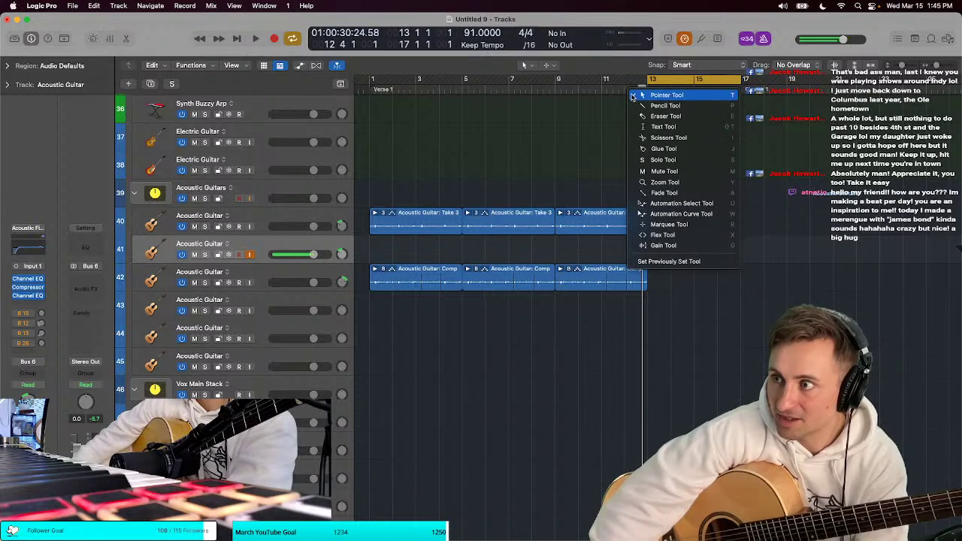
pyautogui.press('Escape')
pyautogui.click(645, 90)
pyautogui.press('t')
pyautogui.press('Escape')
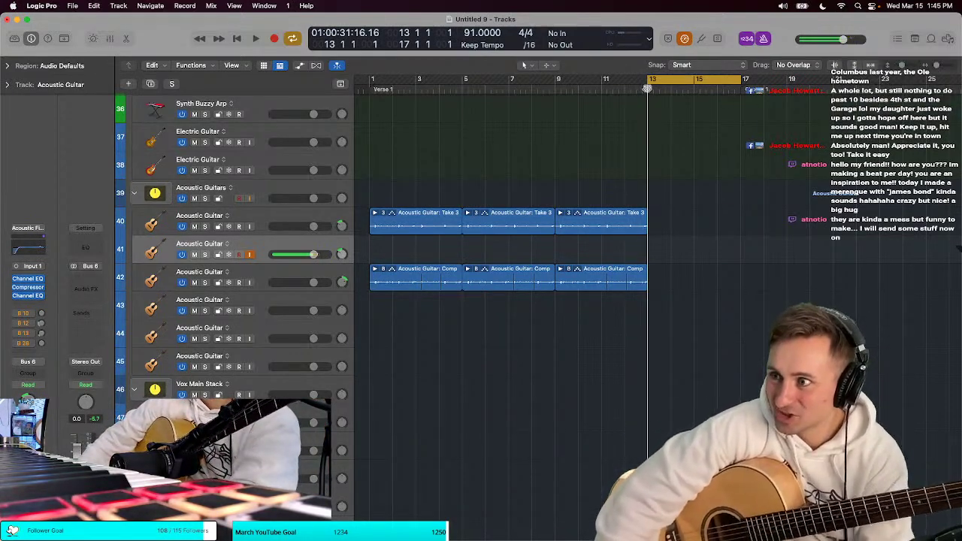
# Step: Record three acoustic guitar takes on track 41 over the bar 13 to 17 cycle
pyautogui.press('t')
pyautogui.press('Escape')
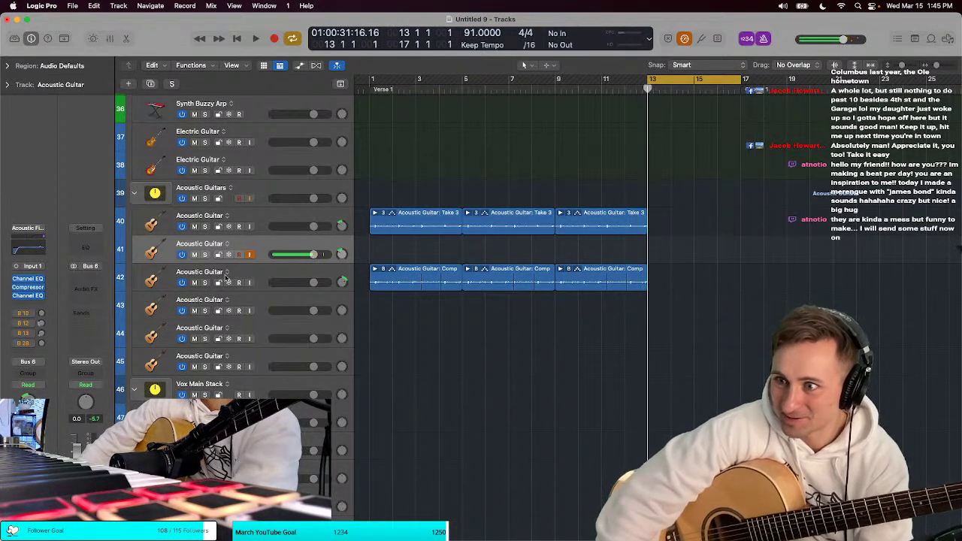
pyautogui.press('t')
pyautogui.press('Escape')
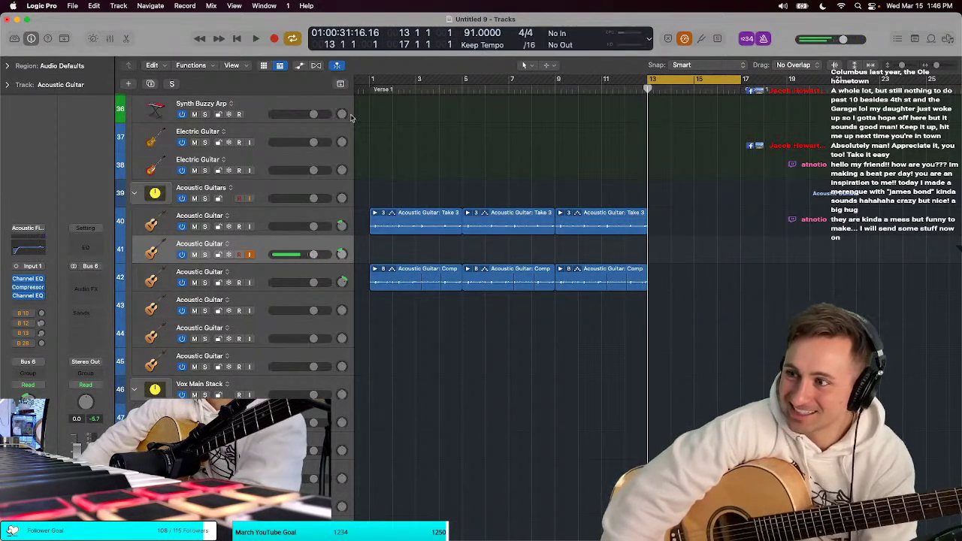
pyautogui.press('t')
pyautogui.press('Escape')
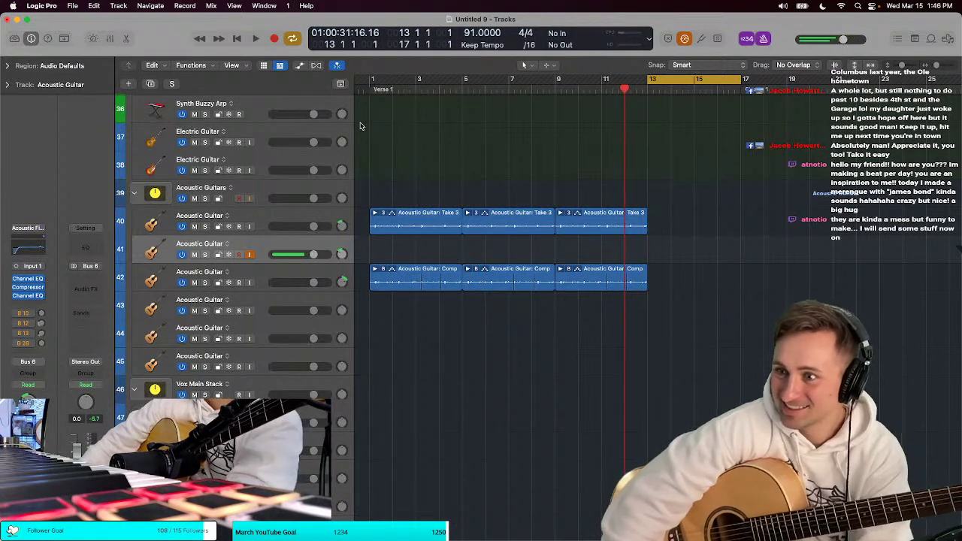
pyautogui.press('space')
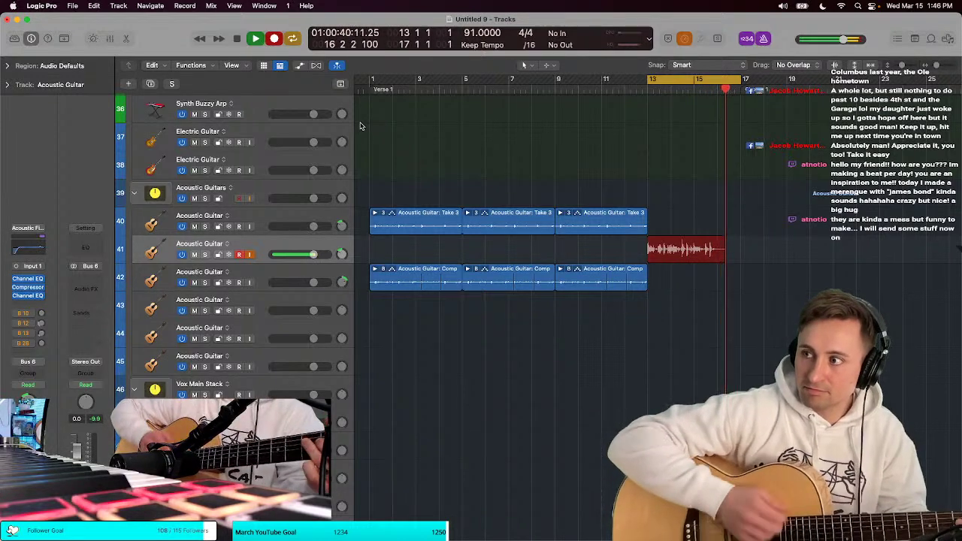
pyautogui.press('space')
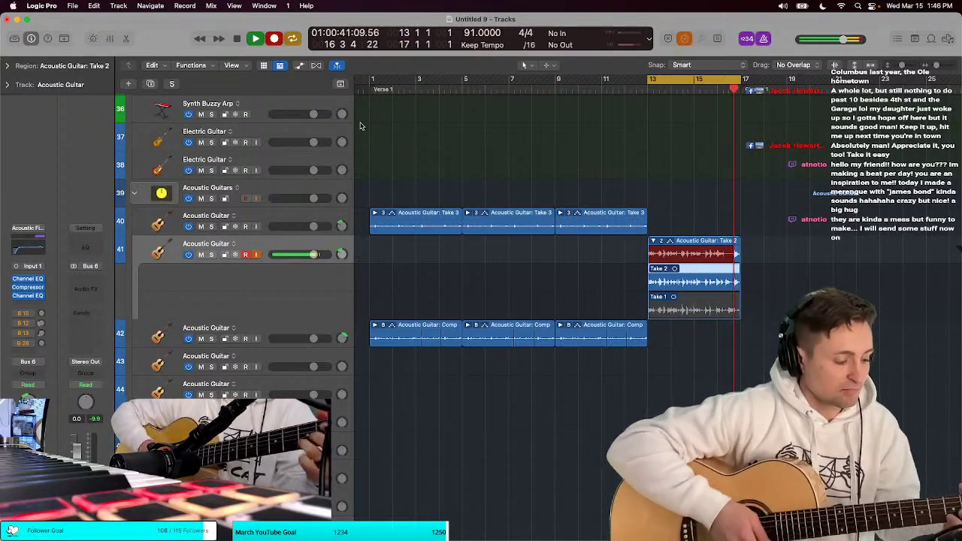
pyautogui.press('space')
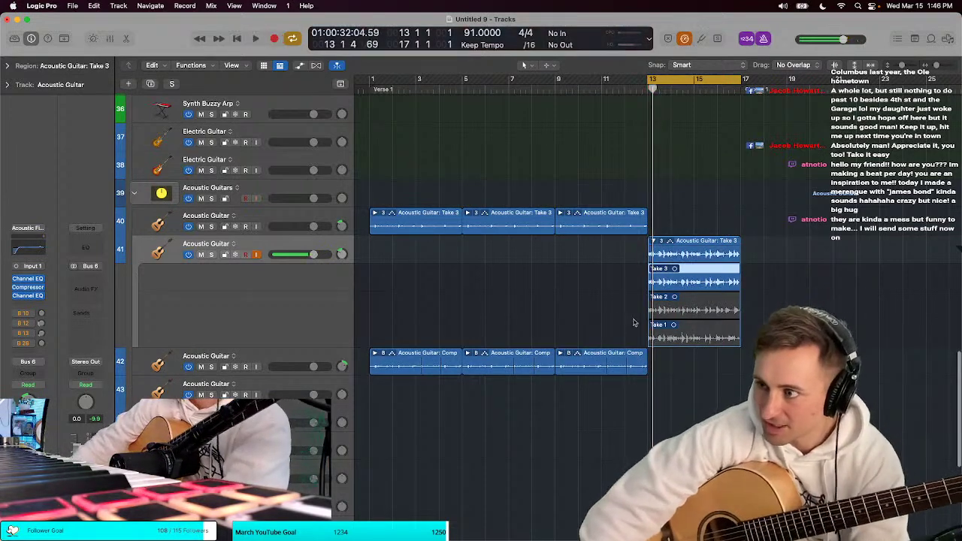
# Step: Make Take 2 the active take in the new take folder, play it back, and turn off the cycle
pyautogui.click(685, 305)
pyautogui.press('space')
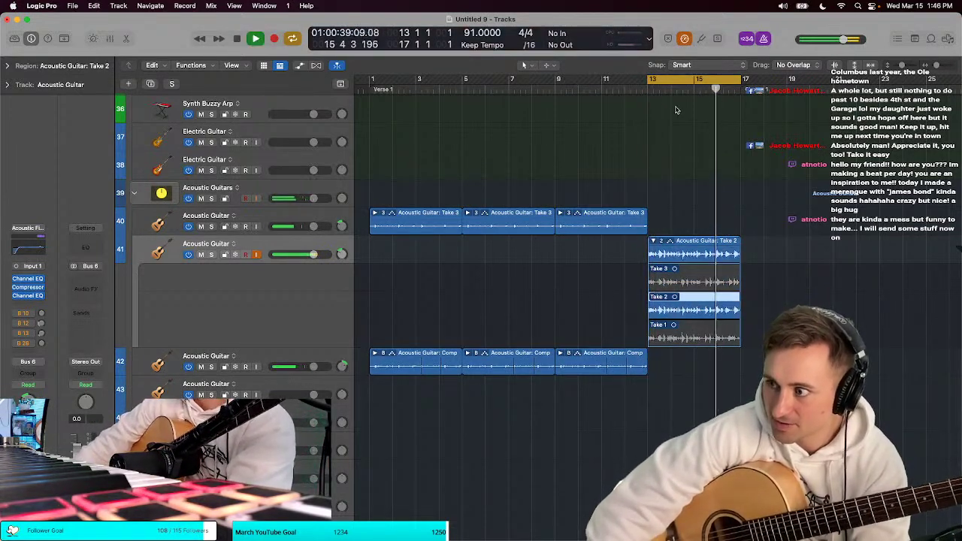
pyautogui.press('super+Right')
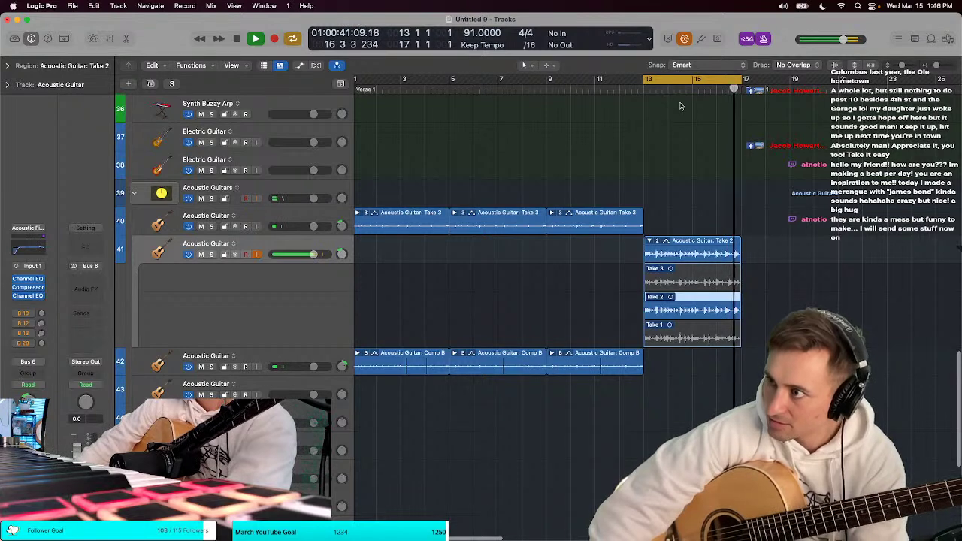
pyautogui.click(699, 92)
pyautogui.press('super+Right')
pyautogui.press('super+Right')
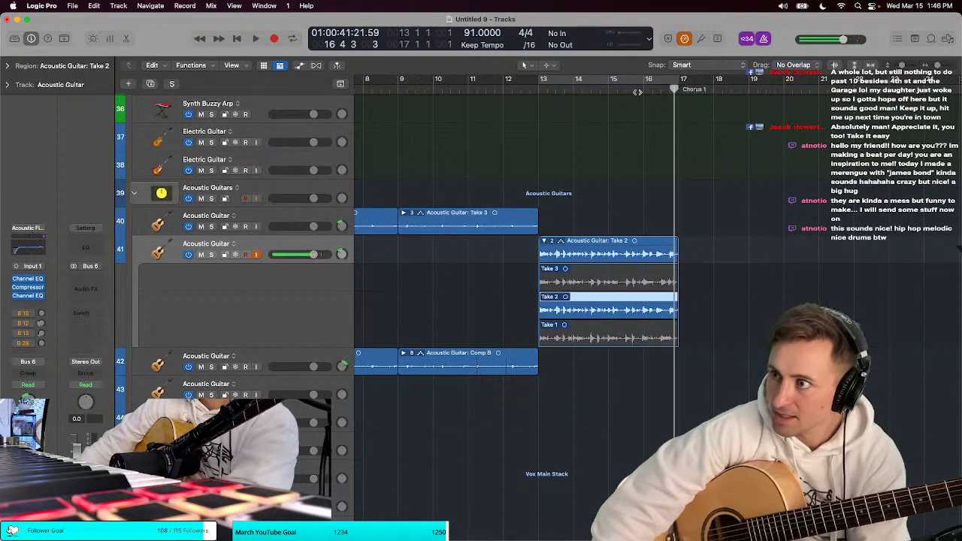
# Step: Play the end of Take 2 from shortly before bar 16 without the cycle, and collapse the take folder
pyautogui.click(636, 90)
pyautogui.press('super+Right')
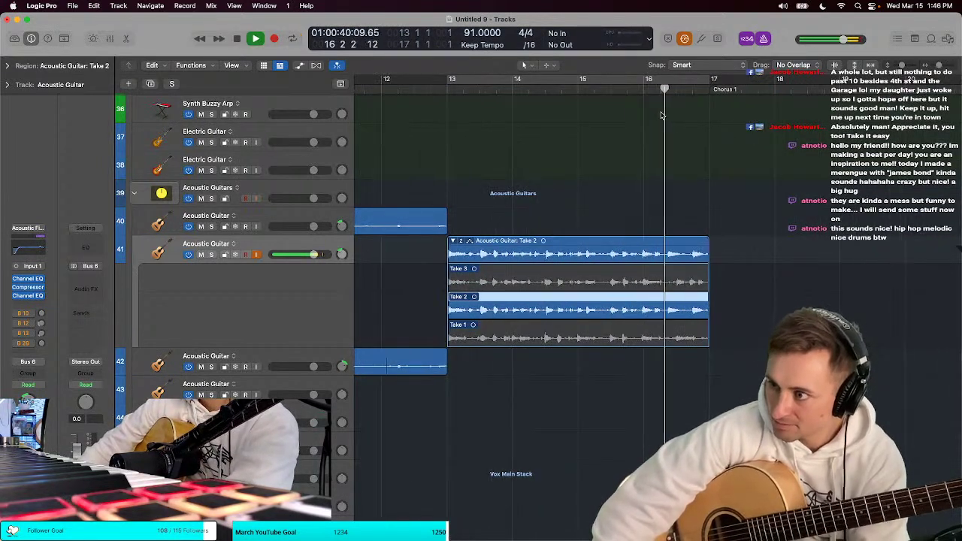
pyautogui.press('space')
pyautogui.click(452, 241)
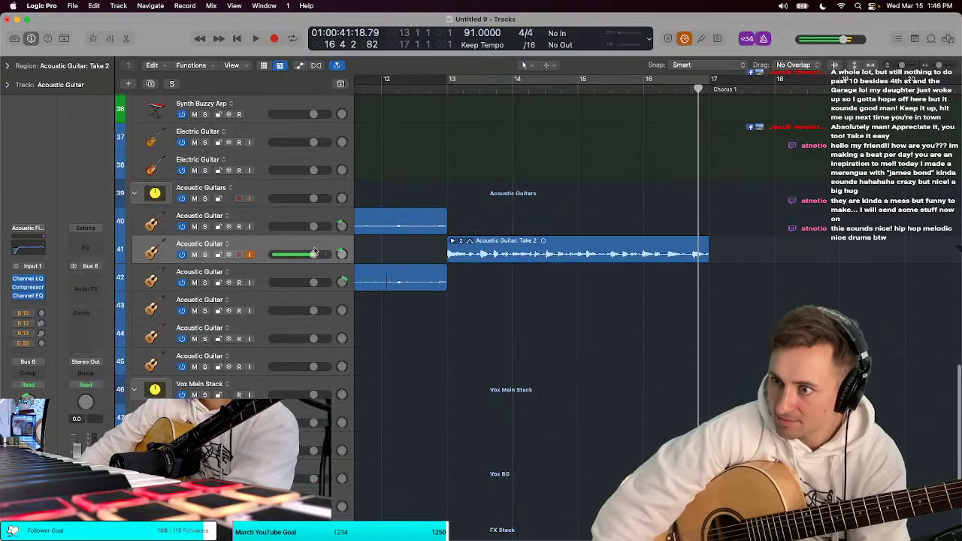
# Step: Create another acoustic guitar track with the same settings directly below track 41, with input monitoring on
pyautogui.press('super+d')
pyautogui.press('t')
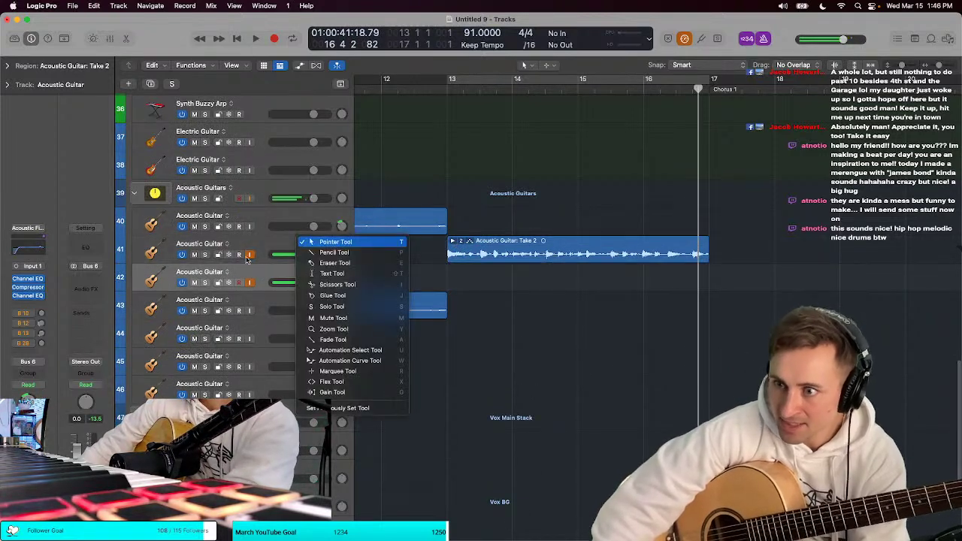
pyautogui.press('Escape')
pyautogui.press('t')
pyautogui.press('Escape')
pyautogui.press('r')
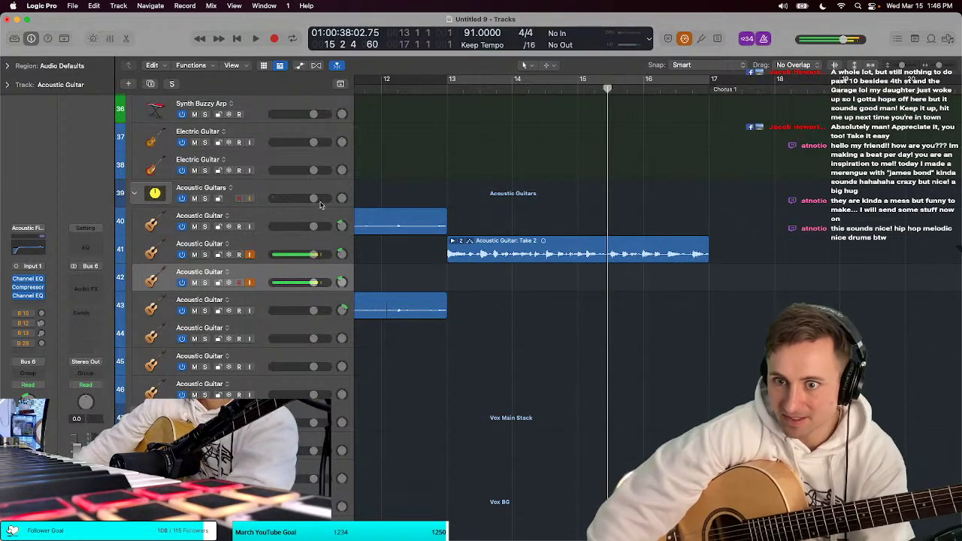
# Step: Turn the cycle back on over bars 13 to 17 for recording on the new acoustic guitar track
pyautogui.press('t')
pyautogui.press('Escape')
pyautogui.press('super+u')
pyautogui.press('t')
pyautogui.press('Escape')
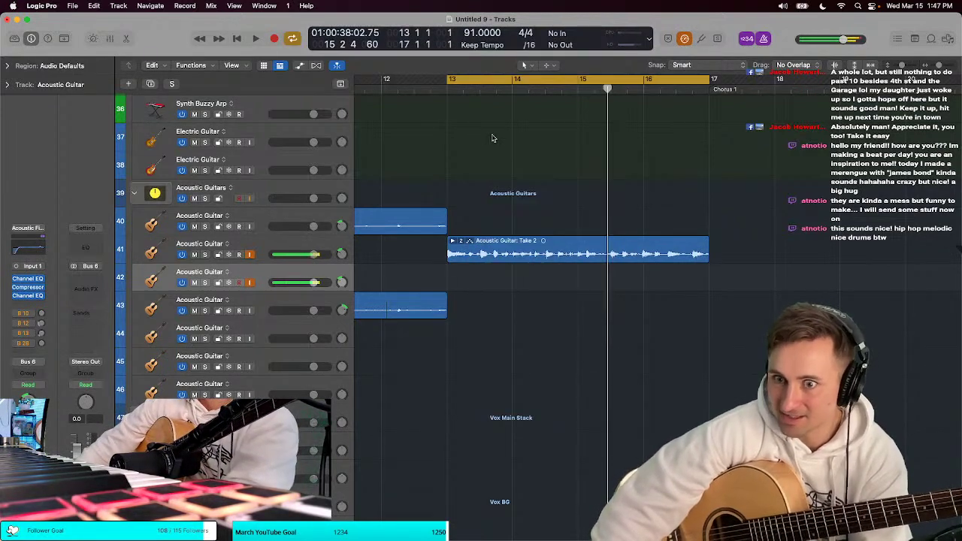
pyautogui.press('t')
pyautogui.press('Escape')
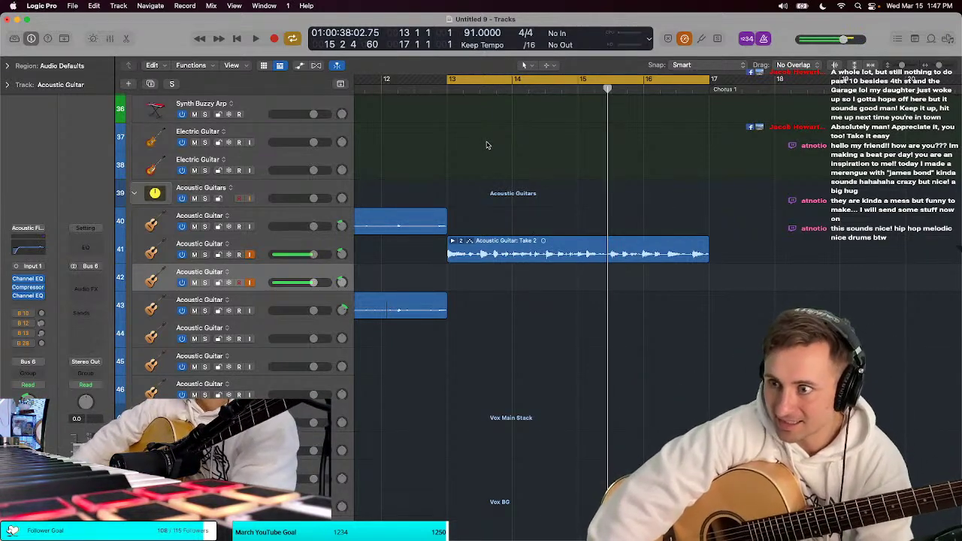
pyautogui.press('r')
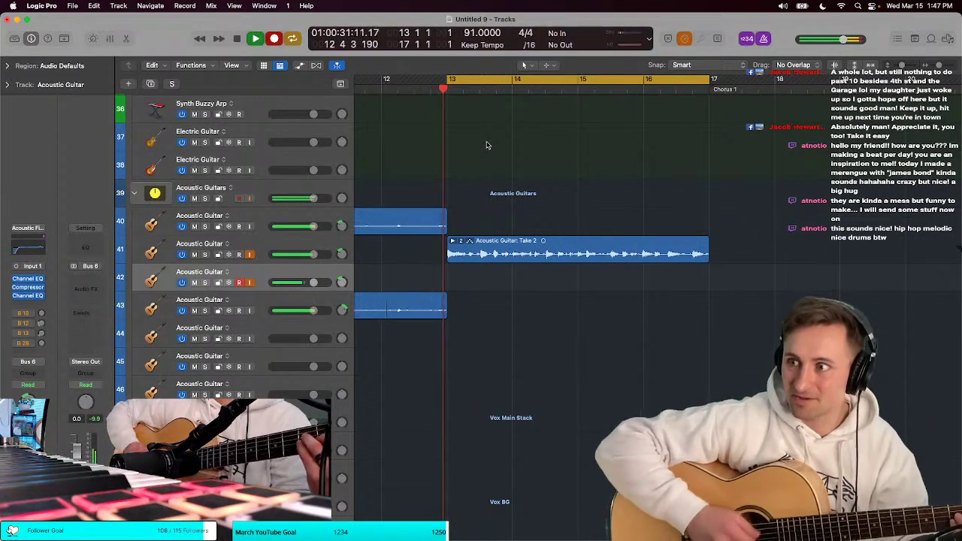
pyautogui.press('space')
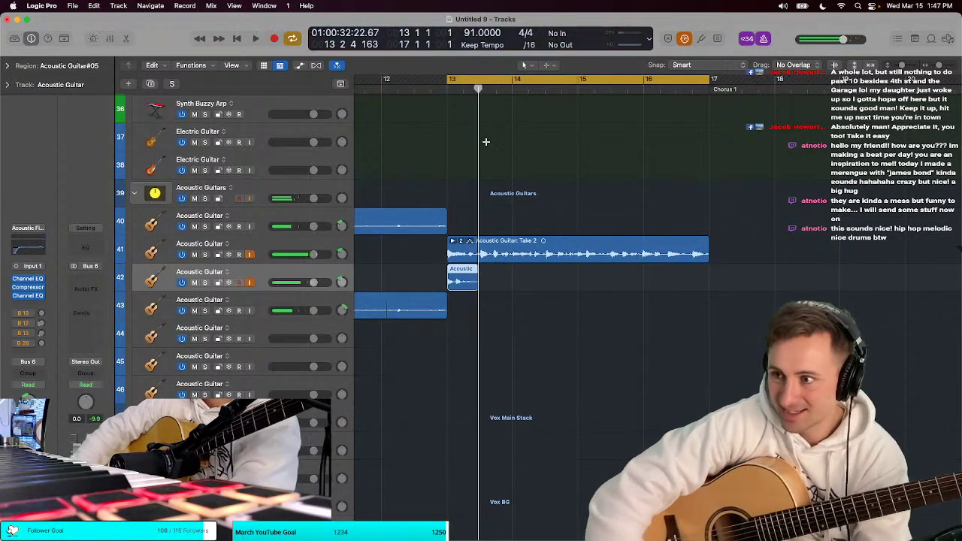
pyautogui.press('t')
pyautogui.click(487, 144)
pyautogui.press('space')
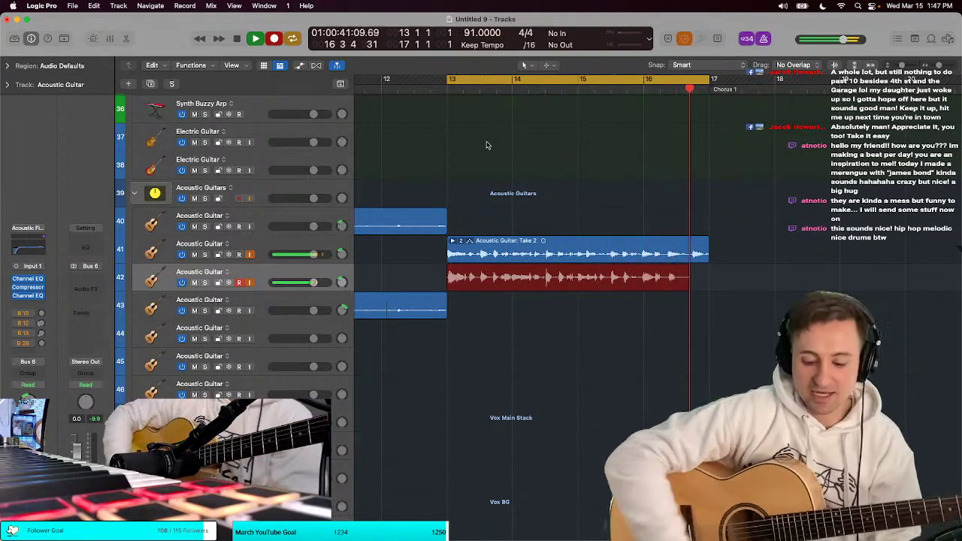
pyautogui.press('space')
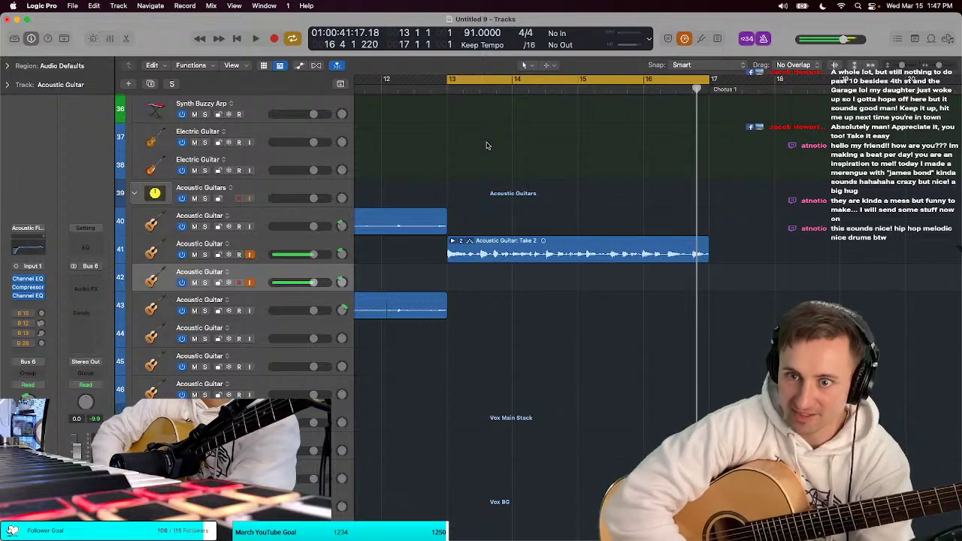
# Step: Record three takes over bars 13 to 17 on the new acoustic guitar track and turn off input monitoring on tracks 41 and 42
pyautogui.press('r')
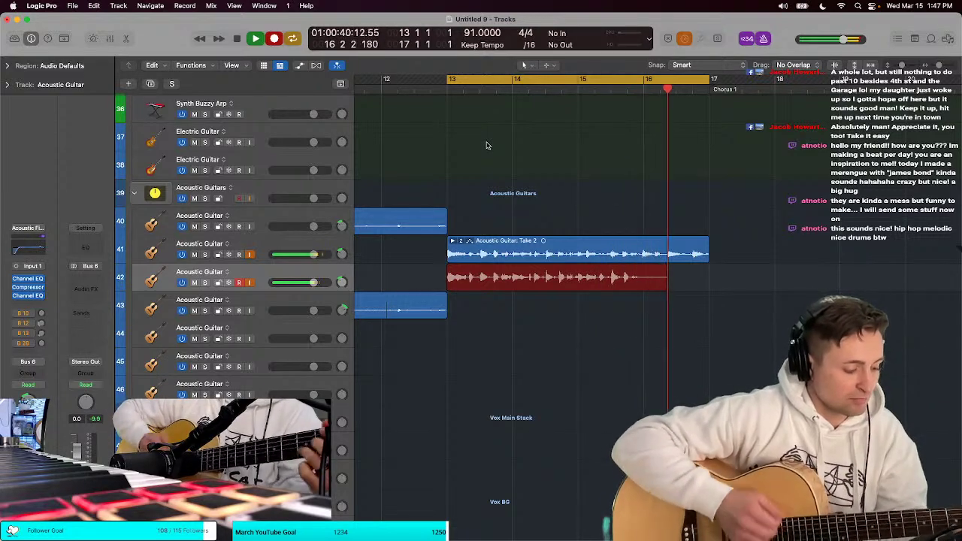
pyautogui.press('space')
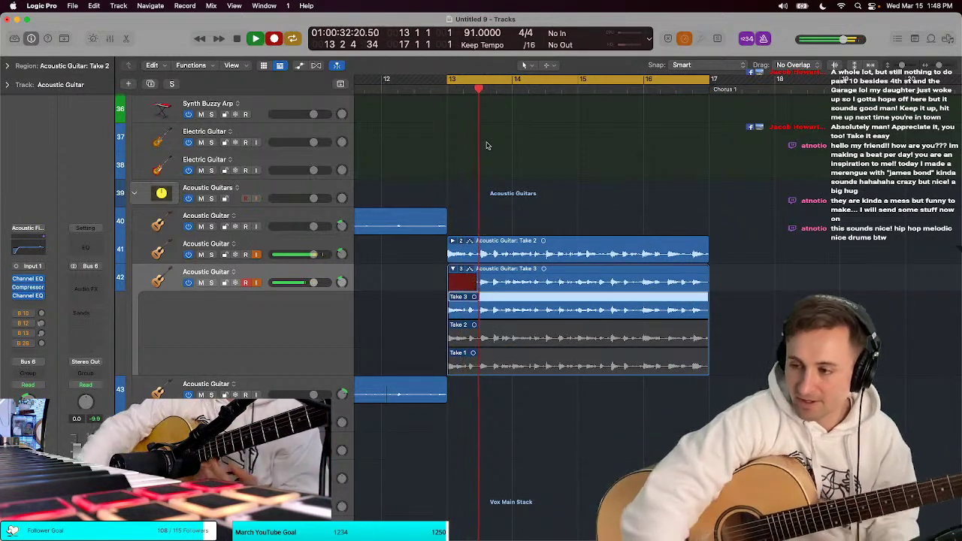
pyautogui.press('space')
pyautogui.press('n')
pyautogui.press('n')
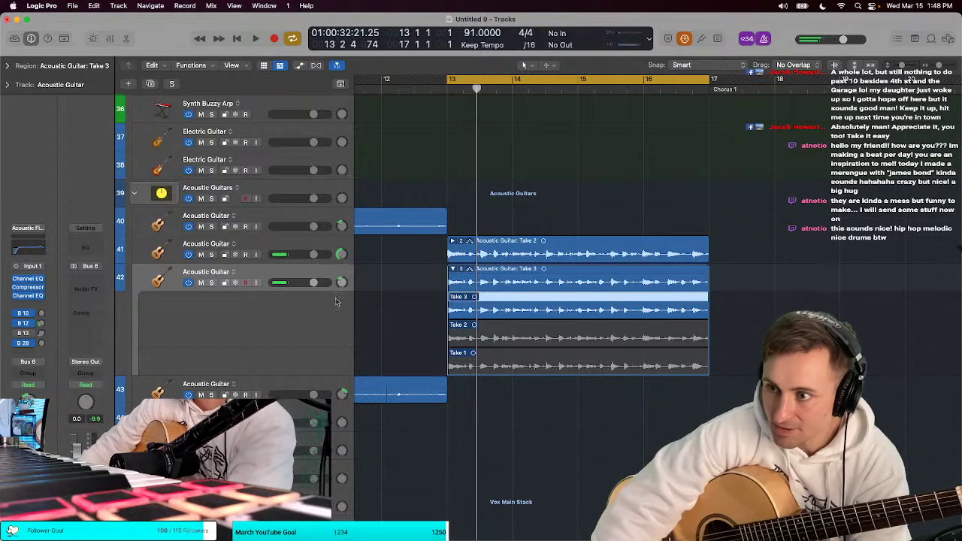
# Step: Collapse the Take 3 folder on track 42 and move acoustic guitar track 43 directly beneath track 40
pyautogui.click(306, 251)
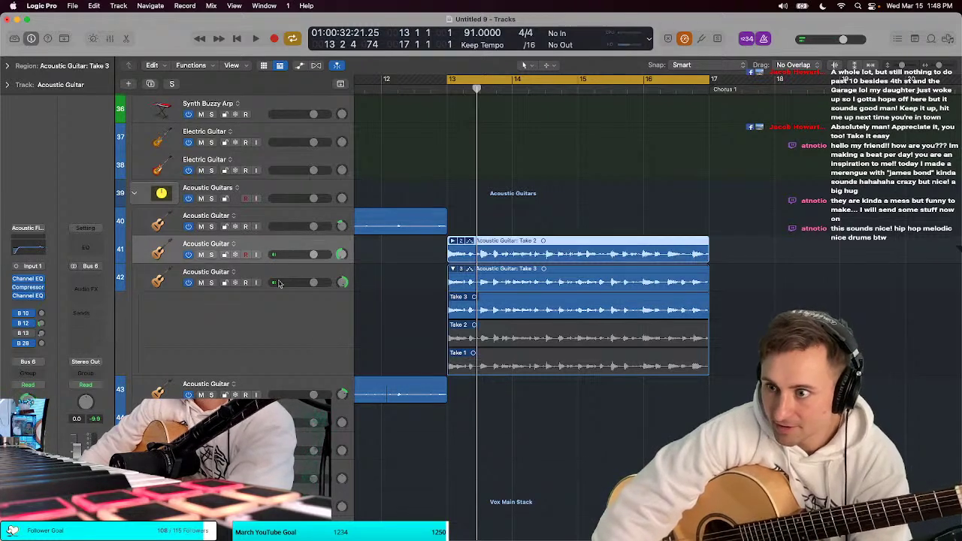
pyautogui.click(452, 269)
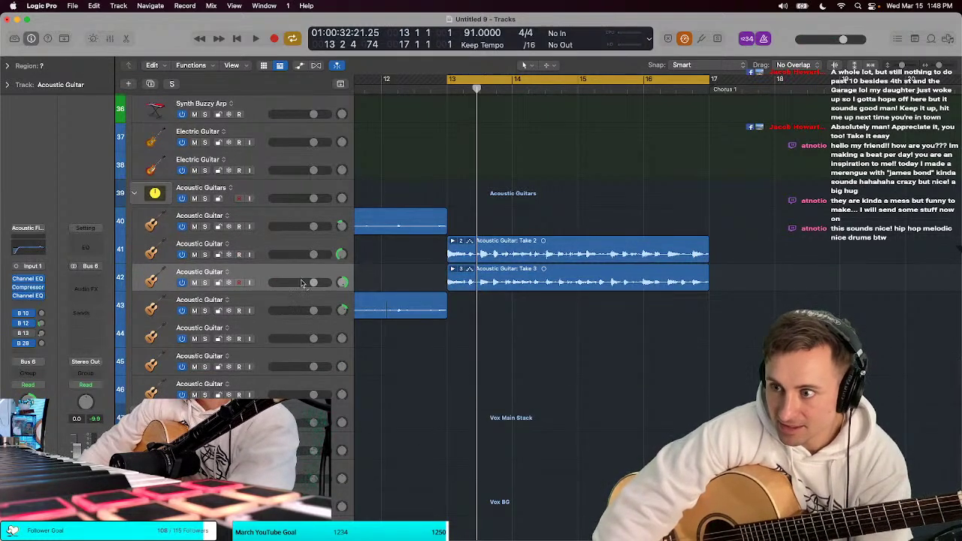
pyautogui.moveTo(270, 314); pyautogui.dragTo(351, 259)
# Step: During playback, select guitar tracks 42 and 43 and lower their volumes together
pyautogui.press('space')
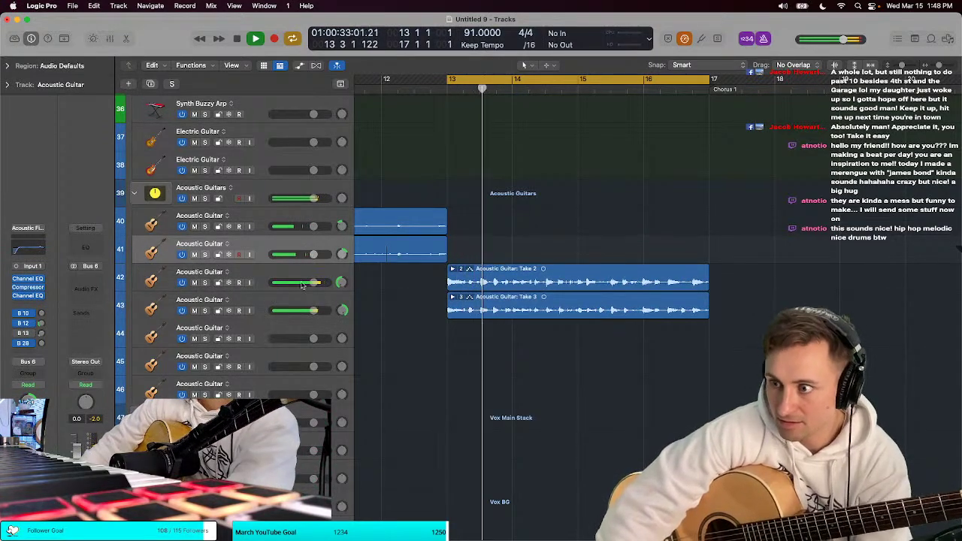
pyautogui.press('super+Right')
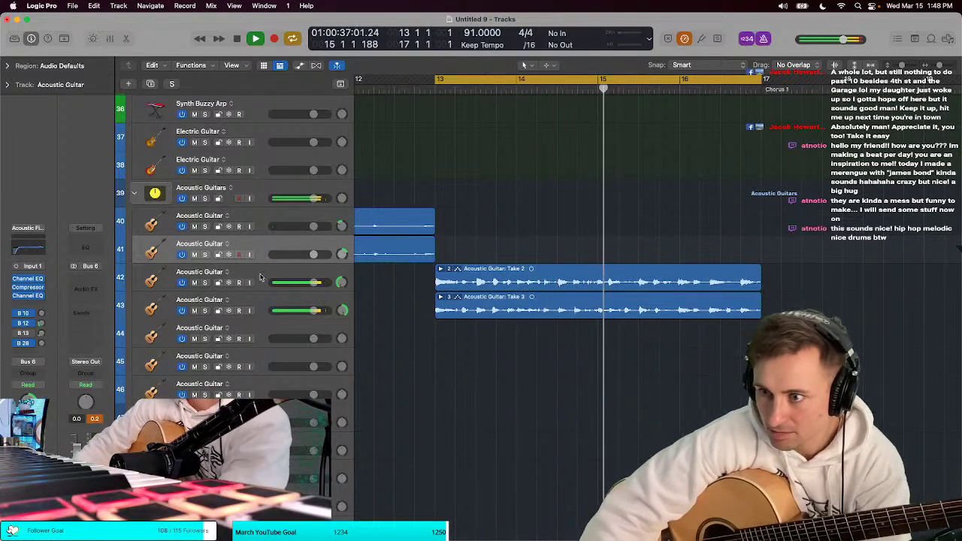
pyautogui.click(260, 288)
pyautogui.keyDown('shift'); pyautogui.click(268, 302); pyautogui.keyUp('shift')
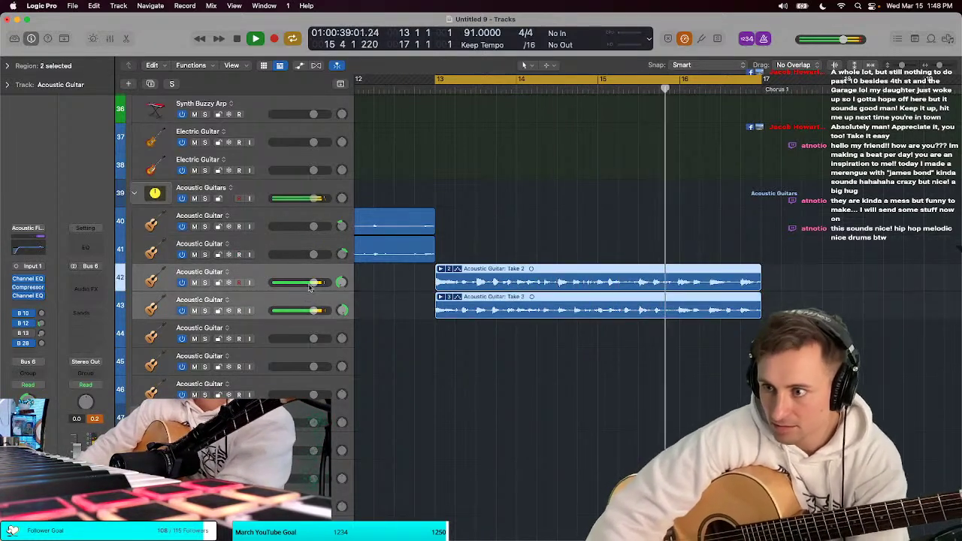
pyautogui.moveTo(314, 310); pyautogui.dragTo(299, 310)
# Step: Listen to the layered acoustic guitars from different points in bars 13 to 16, then stop playback
pyautogui.hotkey('shift', 'Return')
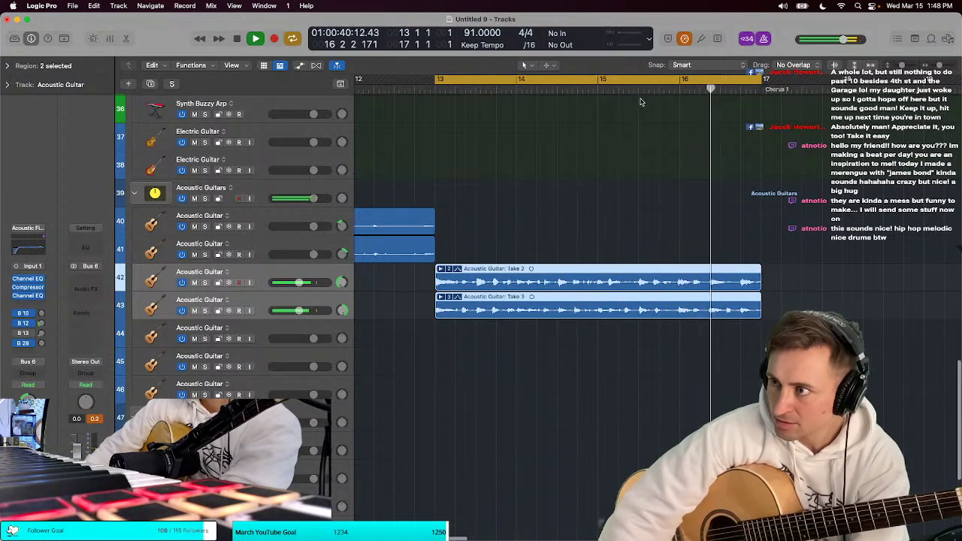
pyautogui.click(616, 88)
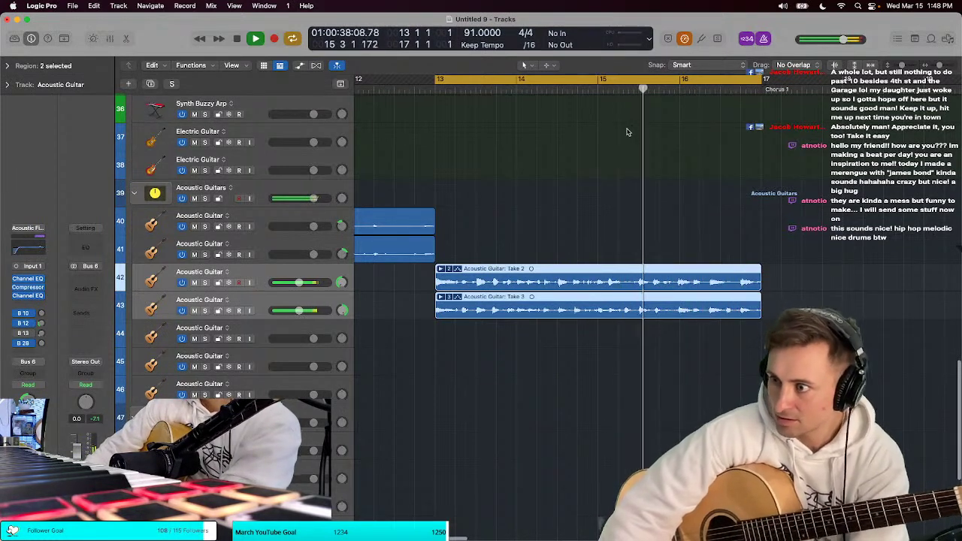
pyautogui.press('Return')
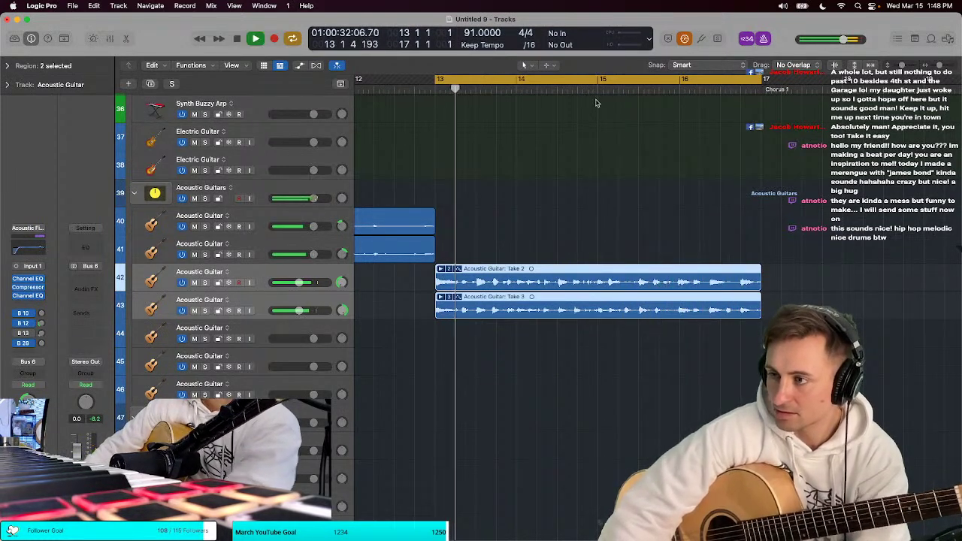
pyautogui.press('Return')
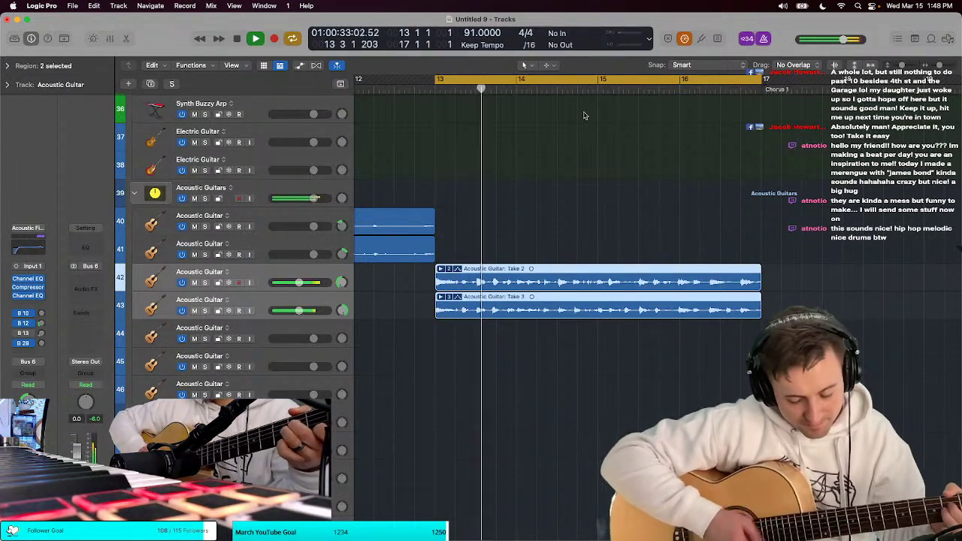
pyautogui.press('space')
# Step: Show the Smart Controls and mute acoustic guitar tracks 42 and 43
pyautogui.press('b')
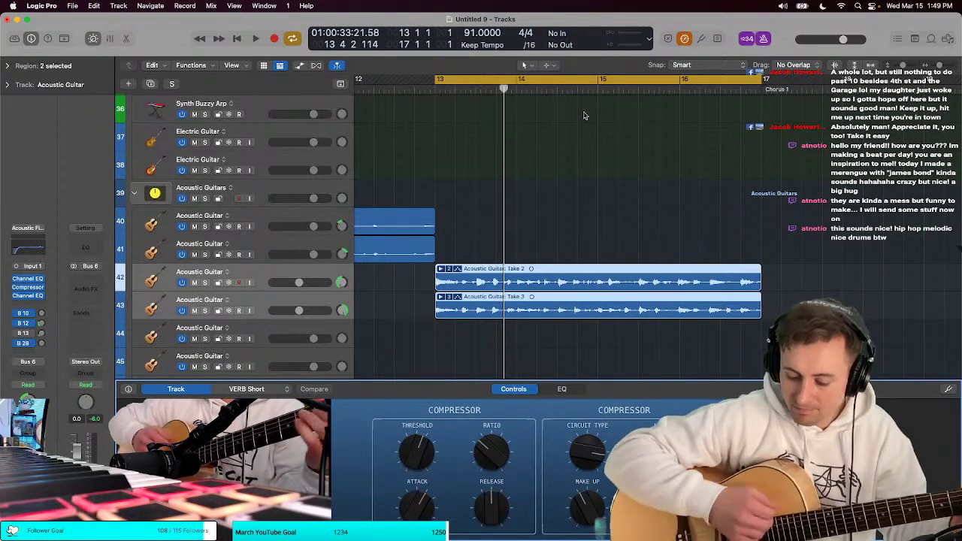
pyautogui.click(194, 282)
pyautogui.click(194, 310)
pyautogui.press('space')
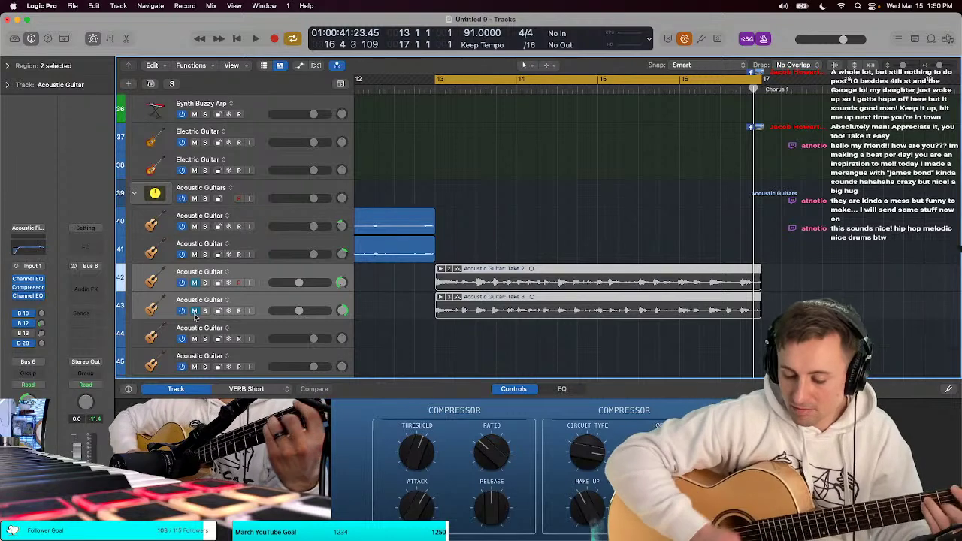
# Step: Select acoustic guitar track 44 and turn on its input monitoring
pyautogui.click(293, 314)
pyautogui.rightClick(251, 339)
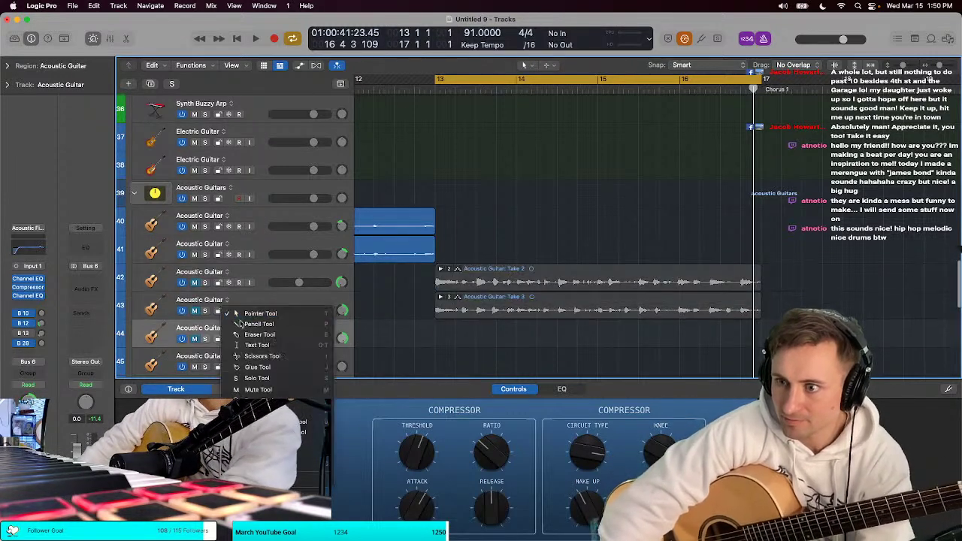
pyautogui.click(250, 340)
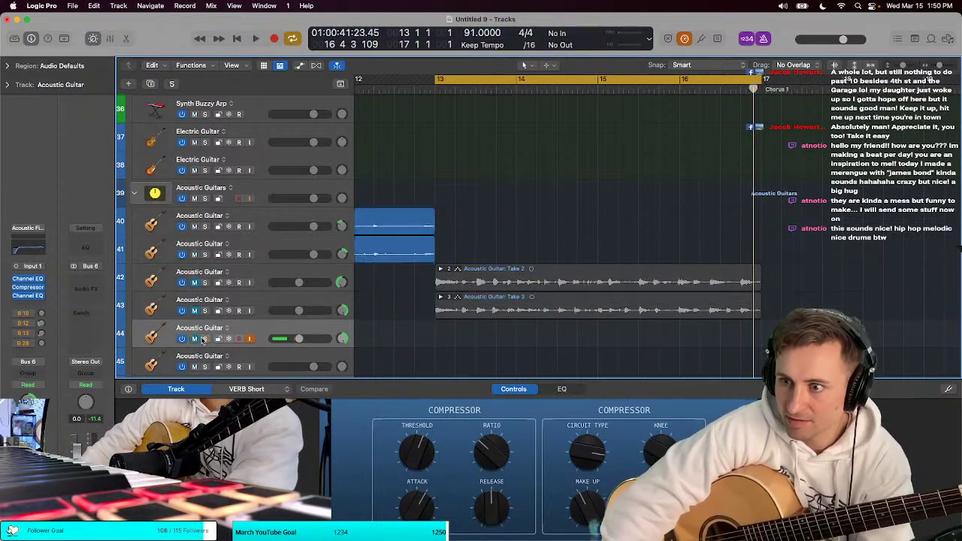
pyautogui.press('r')
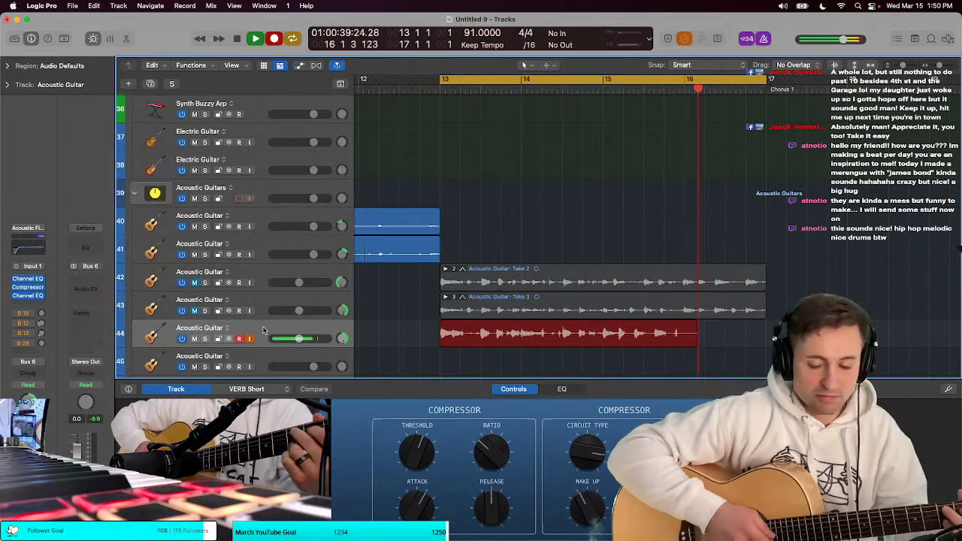
pyautogui.press('space')
pyautogui.press('Delete')
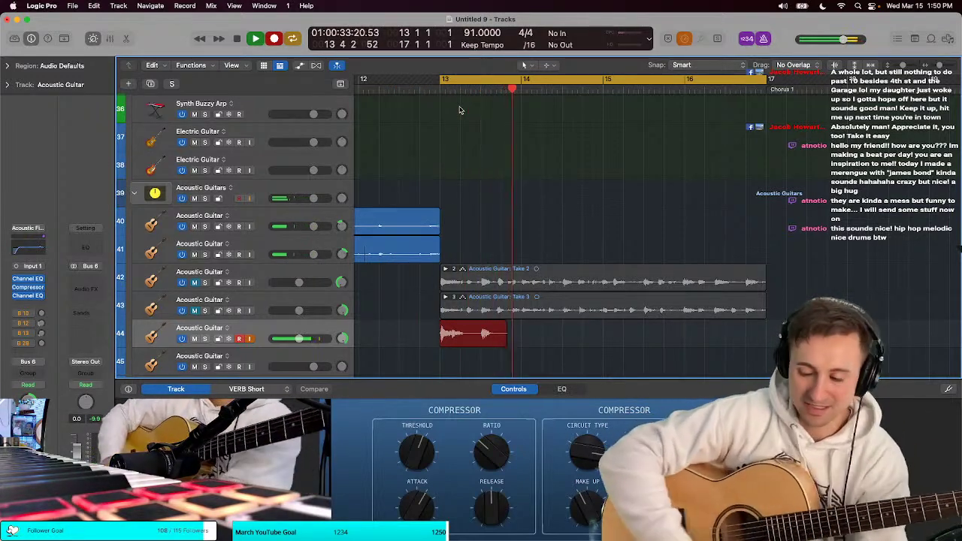
pyautogui.press('space')
pyautogui.press('Delete')
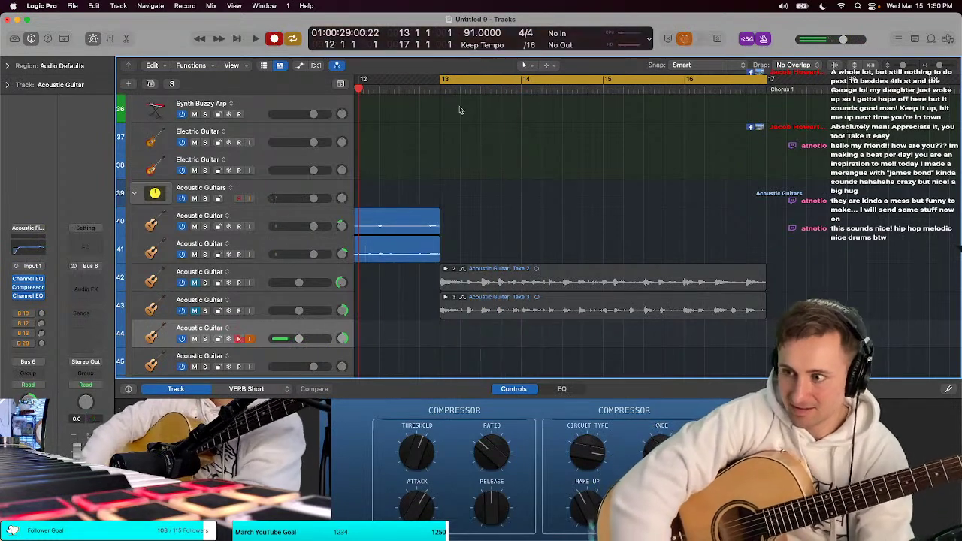
# Step: Record cycled acoustic guitar takes over bars 13 to 16 on track 44 and collapse the take folder
pyautogui.press('r')
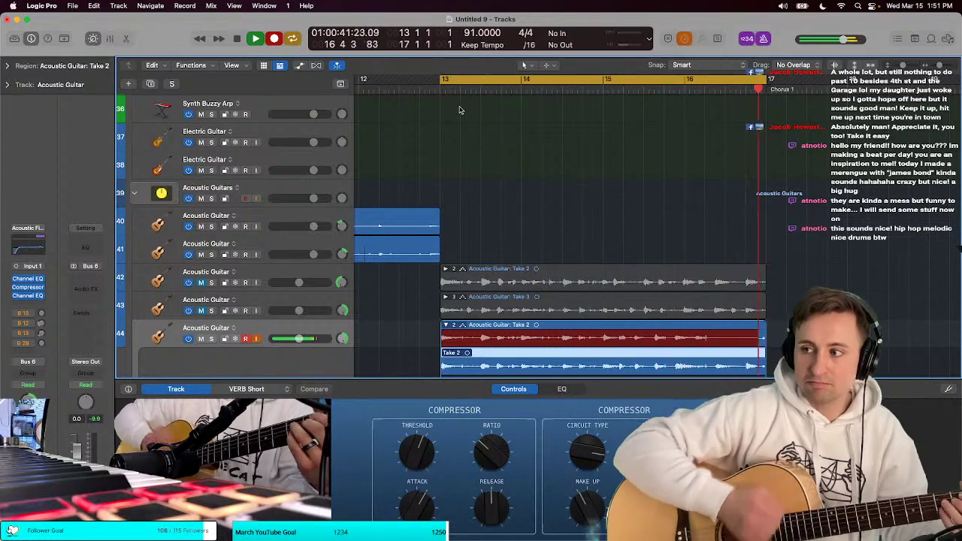
pyautogui.press('space')
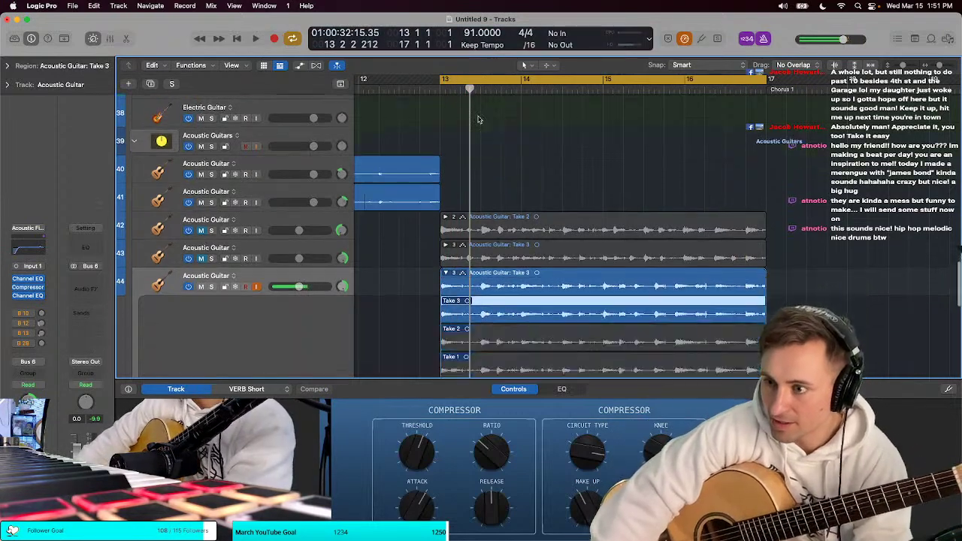
pyautogui.scroll(-5, 478, 119)
pyautogui.click(446, 111)
# Step: Duplicate guitar track 44, copy its take folder onto the new track 45, and switch the copy to Take 2
pyautogui.press('super+d')
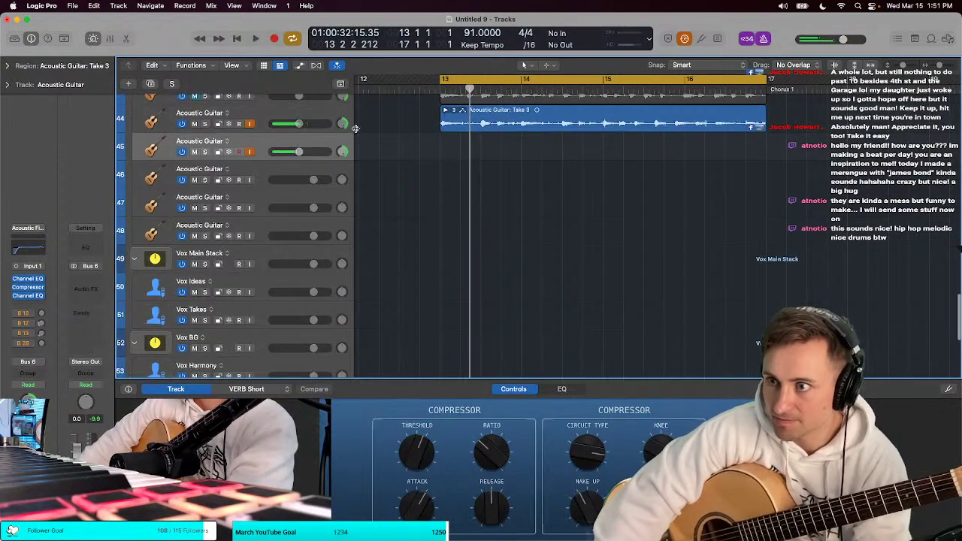
pyautogui.scroll(2, 361, 178)
pyautogui.moveTo(457, 177); pyautogui.dragTo(457, 205)
pyautogui.click(445, 192)
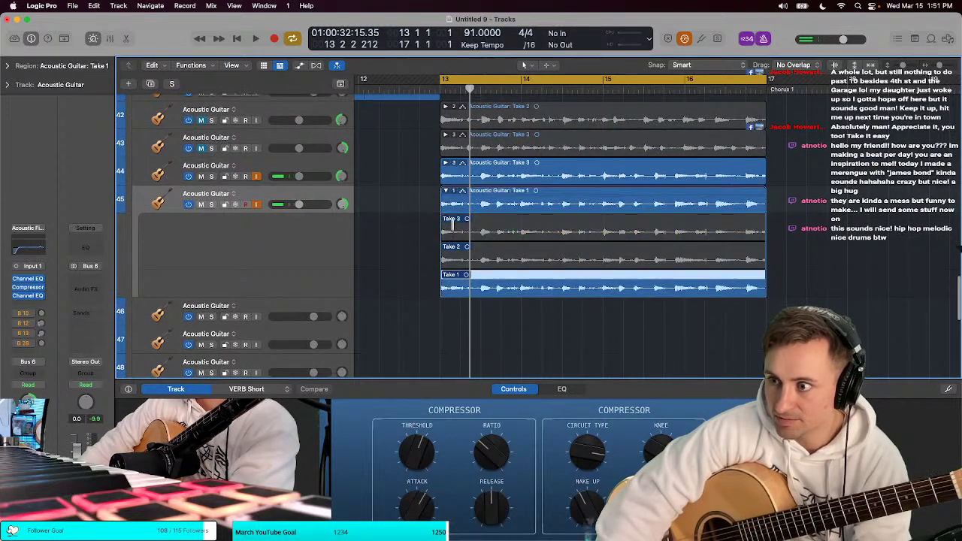
pyautogui.click(451, 259)
pyautogui.click(445, 192)
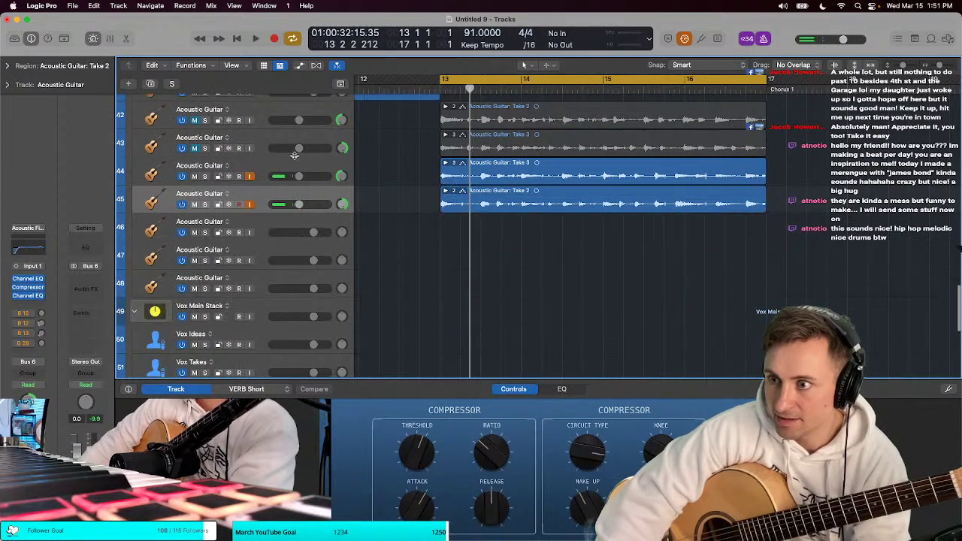
# Step: Turn off input monitoring on tracks 44 and 45, unmute tracks 42 and 43, and play all four guitar layers
pyautogui.scroll(3, 249, 208)
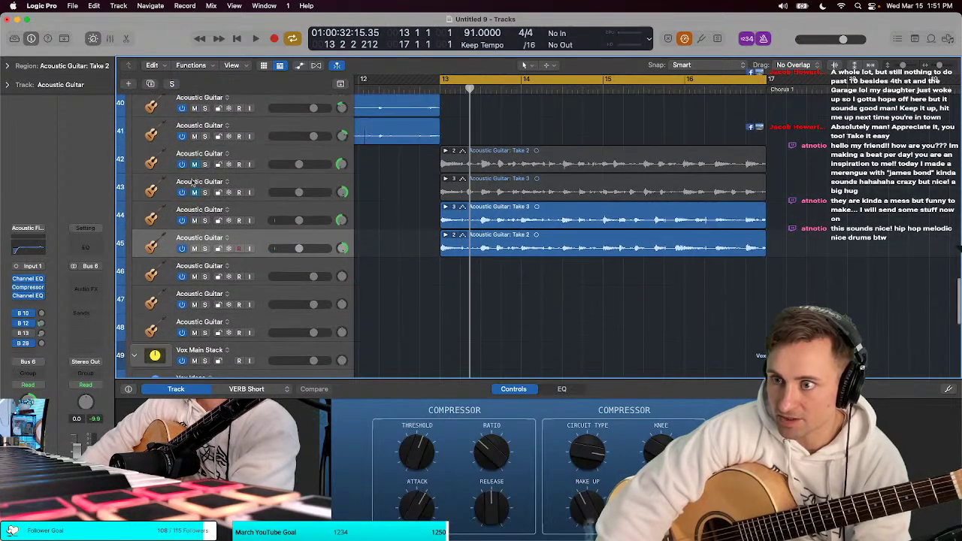
pyautogui.keyDown('shift'); pyautogui.click(243, 151); pyautogui.keyUp('shift')
pyautogui.press('space')
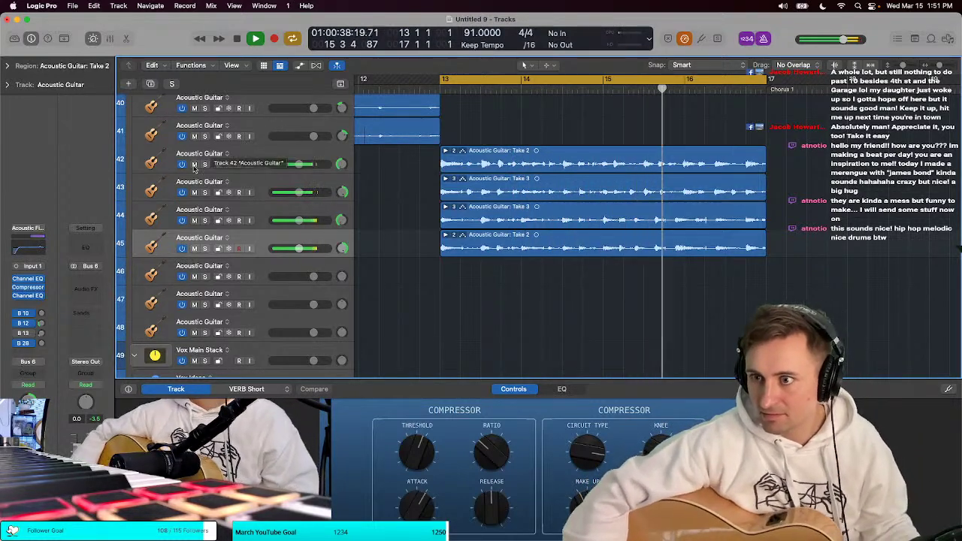
# Step: Compare guitar pairs 42–43 and 44–45 by toggling their mutes during playback, leaving tracks 42 and 43 muted
pyautogui.moveTo(194, 164); pyautogui.dragTo(193, 185)
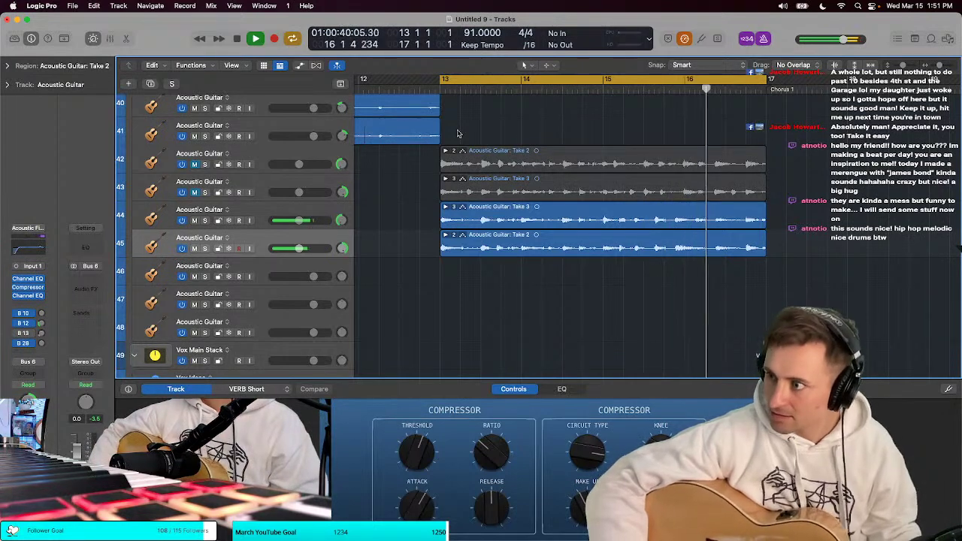
pyautogui.click(194, 164)
pyautogui.click(194, 192)
pyautogui.click(194, 220)
pyautogui.click(194, 248)
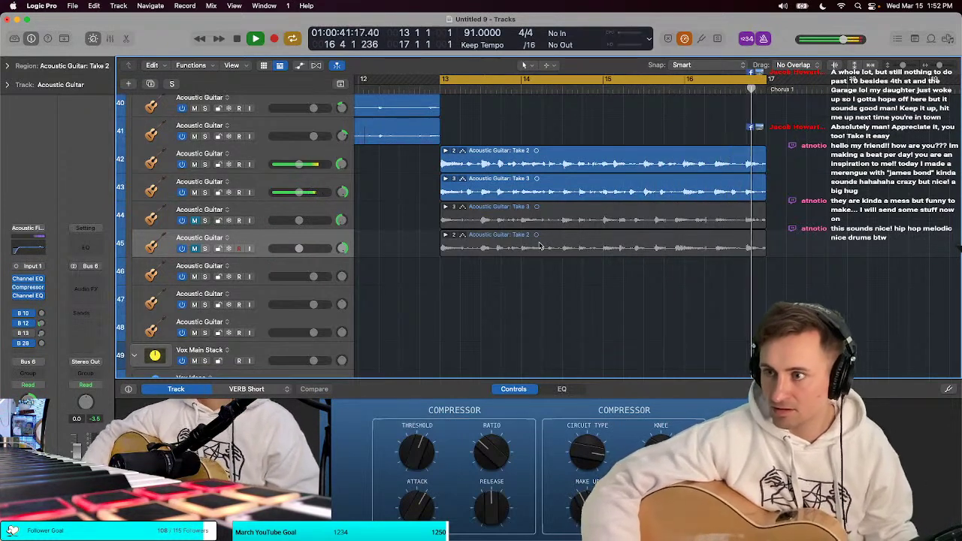
pyautogui.click(195, 220)
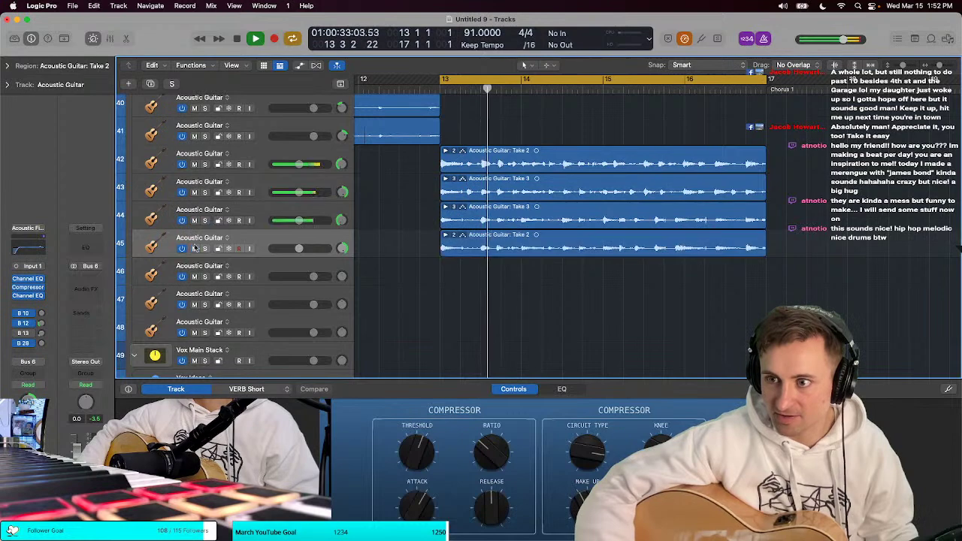
pyautogui.click(195, 163)
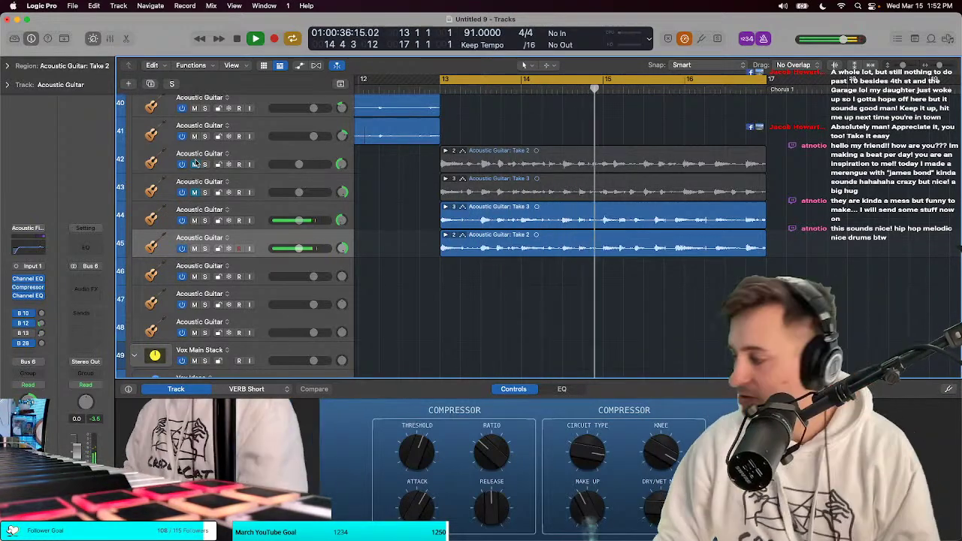
# Step: Hide the pane below the tracks area to make room for the track list
pyautogui.scroll(3, 460, 131)
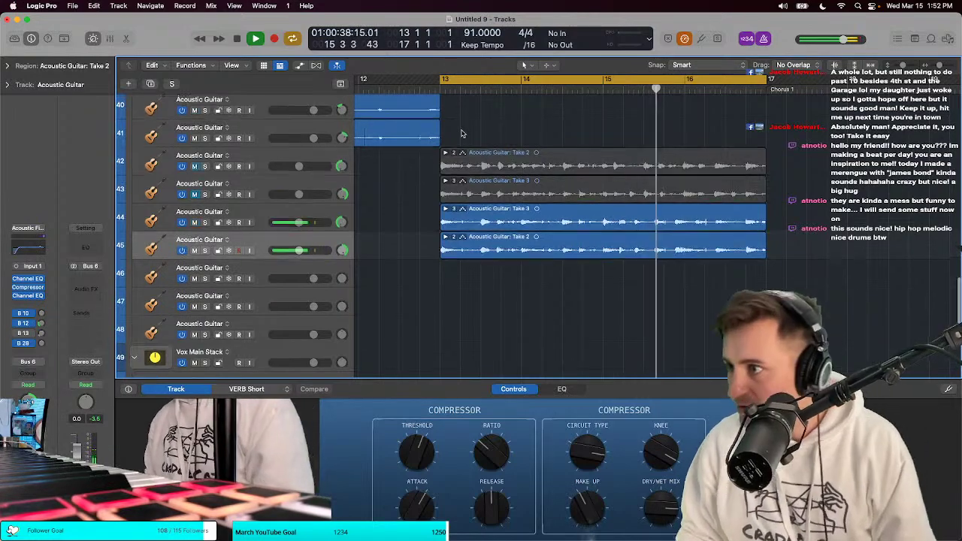
pyautogui.scroll(3, 462, 133)
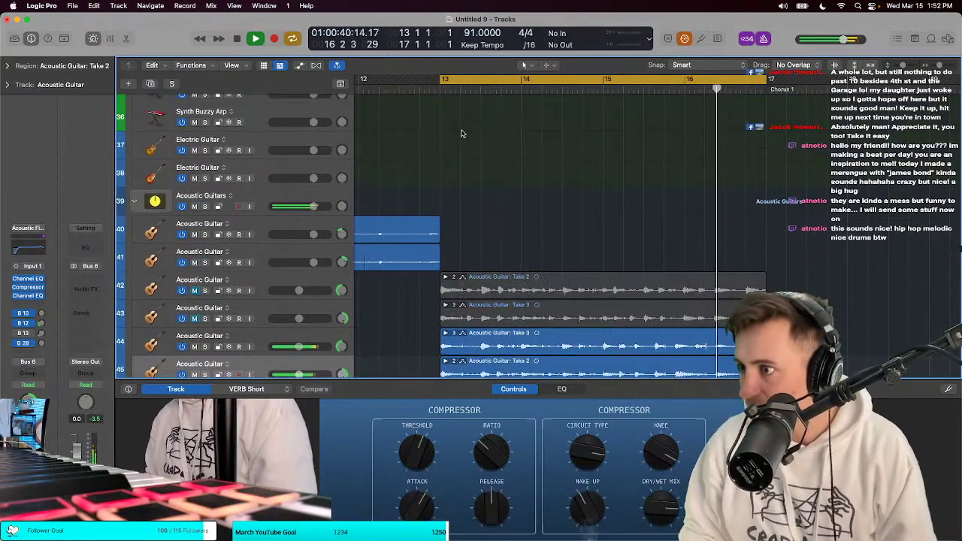
pyautogui.press('e')
pyautogui.press('e')
pyautogui.scroll(-4, 451, 154)
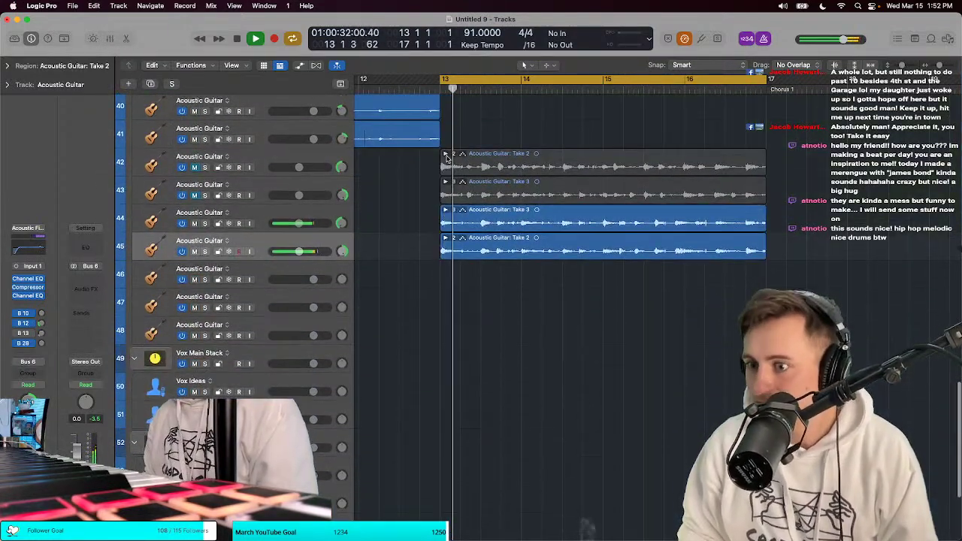
# Step: Select the Vox Ideas track and turn on its input monitoring with low latency mode
pyautogui.click(259, 397)
pyautogui.press('t')
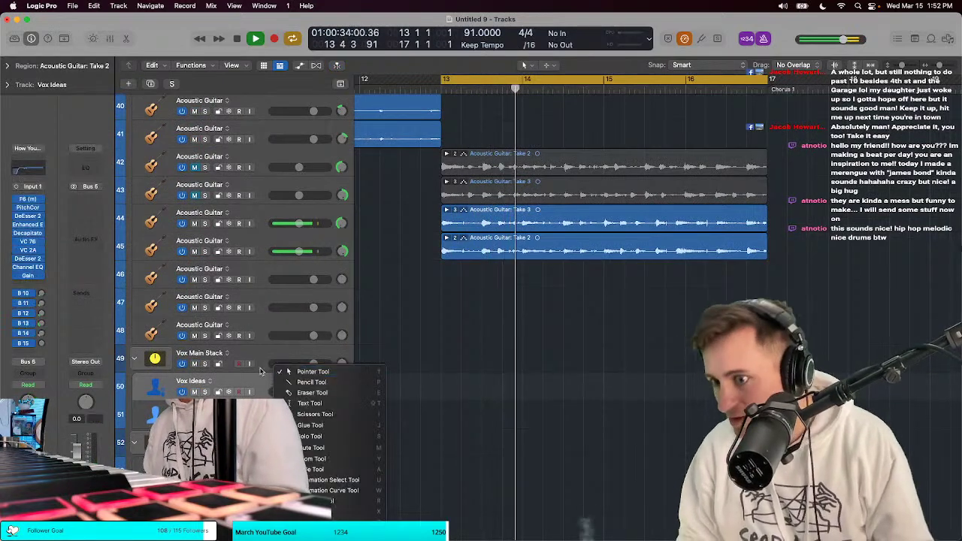
pyautogui.press('Escape')
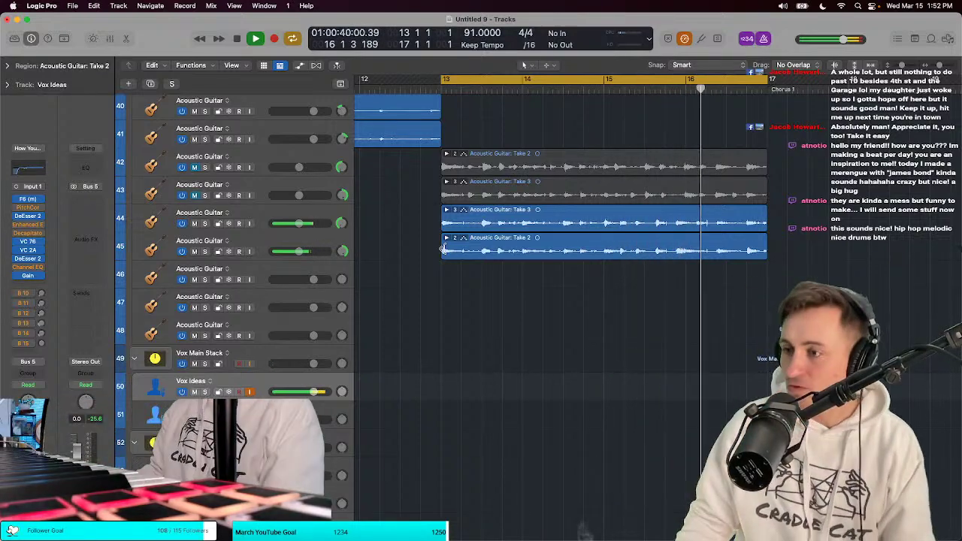
pyautogui.press('t')
pyautogui.press('Escape')
pyautogui.press('r')
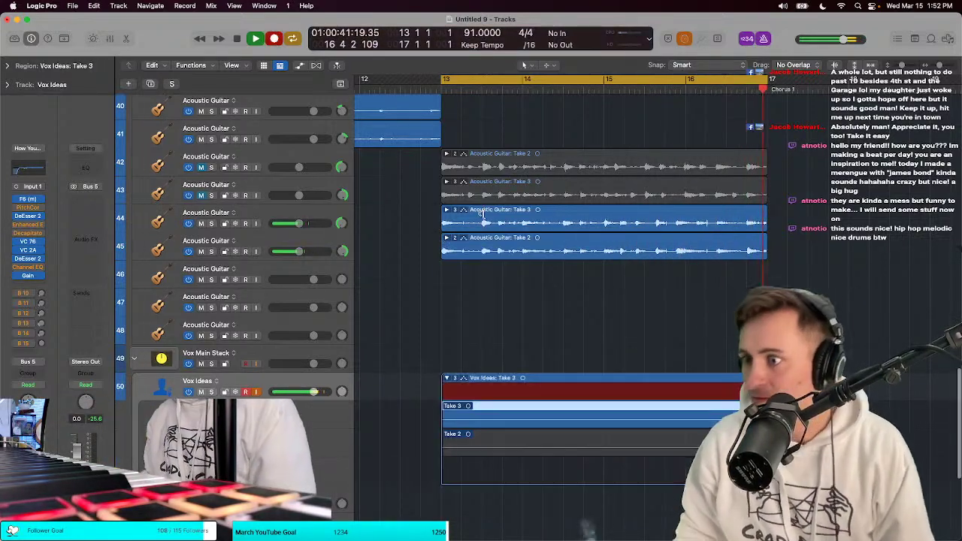
pyautogui.press('space')
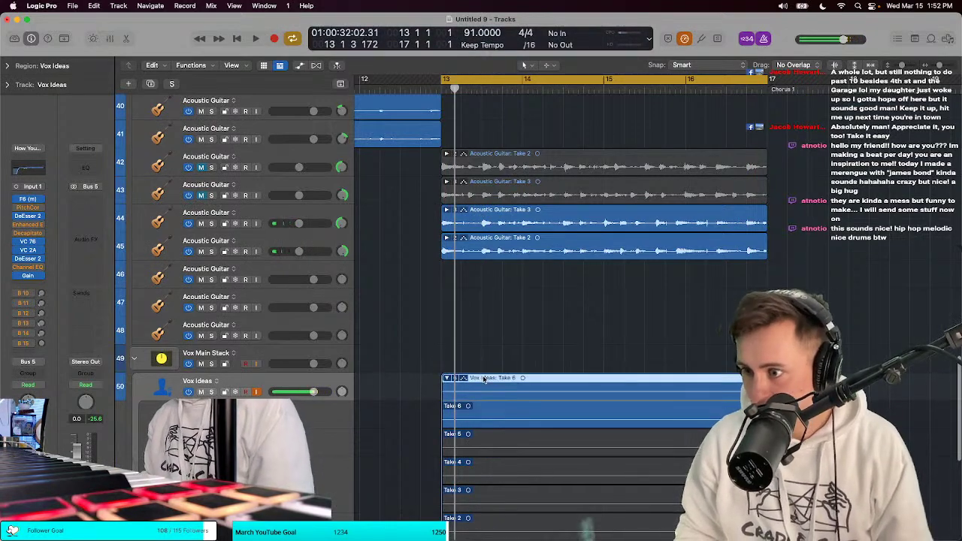
pyautogui.press('Delete')
pyautogui.press('Return')
# Step: Replace the Vox Ideas take folder with a fresh vocal recording running over bars 13 to 16
pyautogui.press('t')
pyautogui.press('Escape')
pyautogui.press('space')
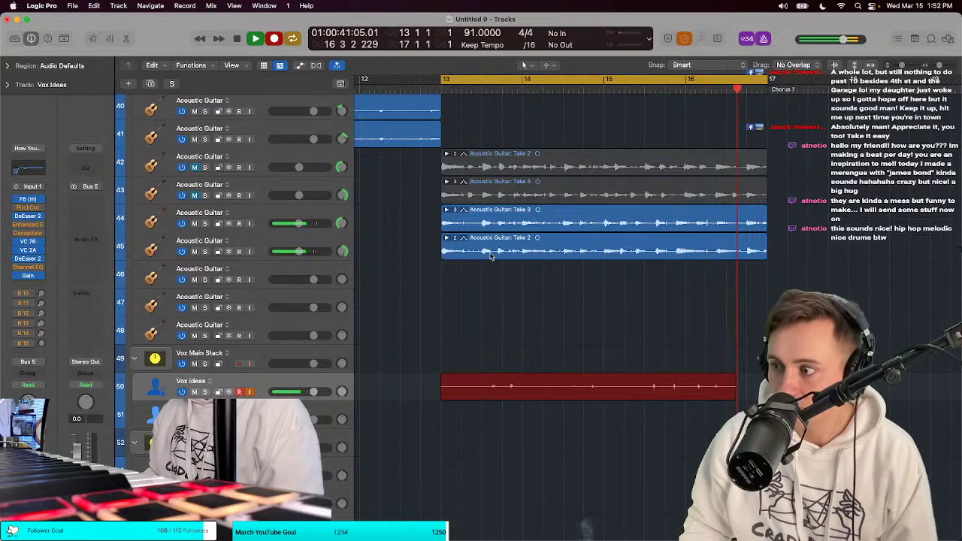
pyautogui.press('space')
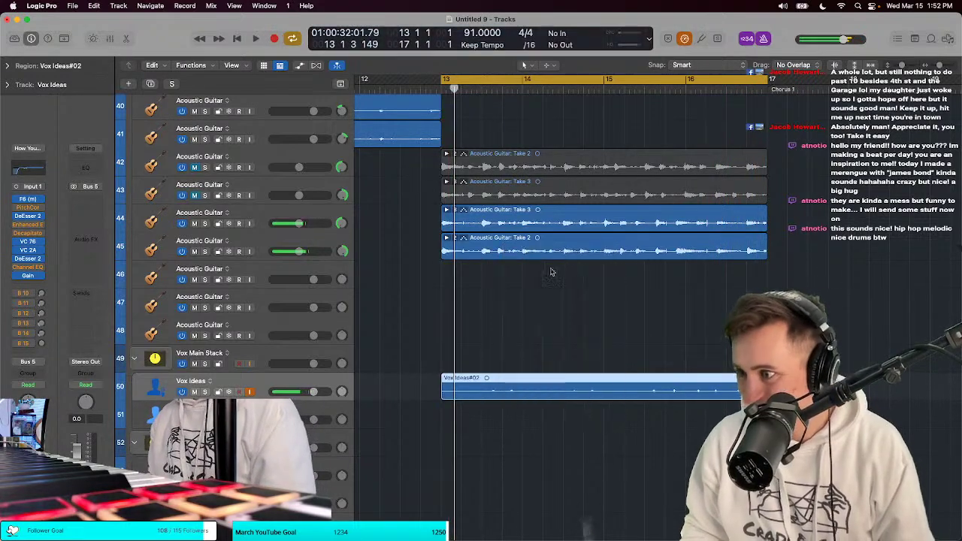
# Step: Turn off input monitoring on the Vox Ideas track and play back the start of the new recording from bar 13
pyautogui.scroll(-3, 551, 272)
pyautogui.press('super+Down')
pyautogui.press('super+Down')
pyautogui.press('t')
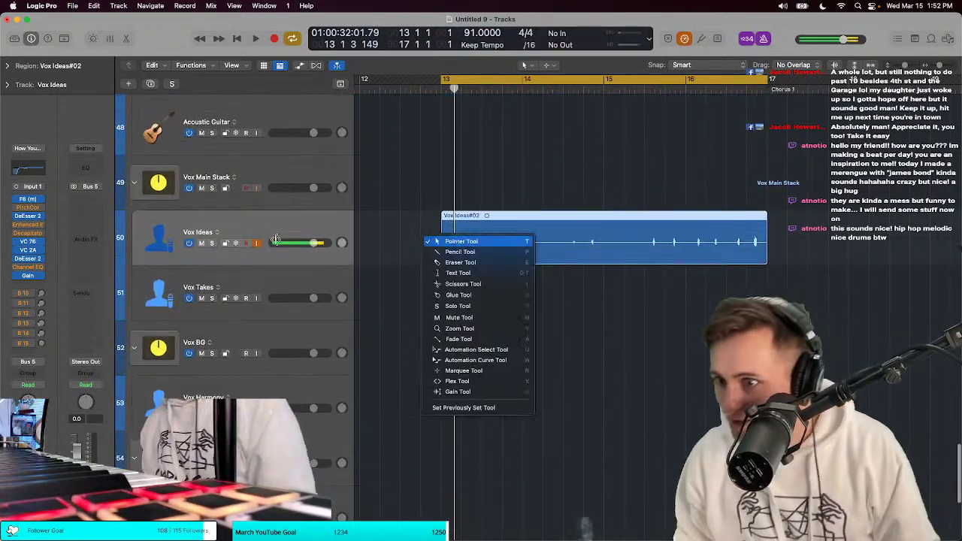
pyautogui.press('Escape')
pyautogui.press('space')
pyautogui.press('super+Right')
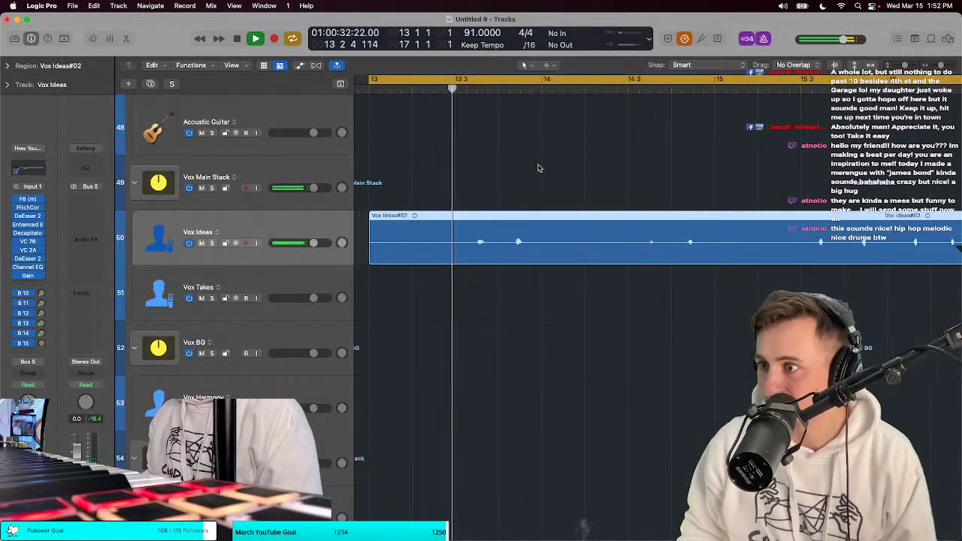
pyautogui.press('space')
# Step: Listen to the recorded vocal on the Vox Ideas track through to the end of bar 16
pyautogui.press('super+Left')
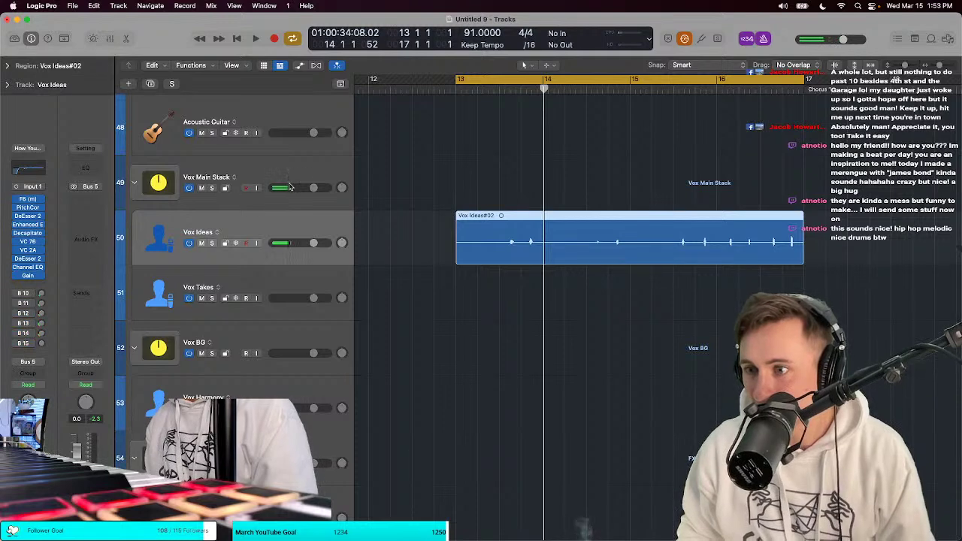
pyautogui.press('super+Up')
pyautogui.press('super+Left')
pyautogui.press('space')
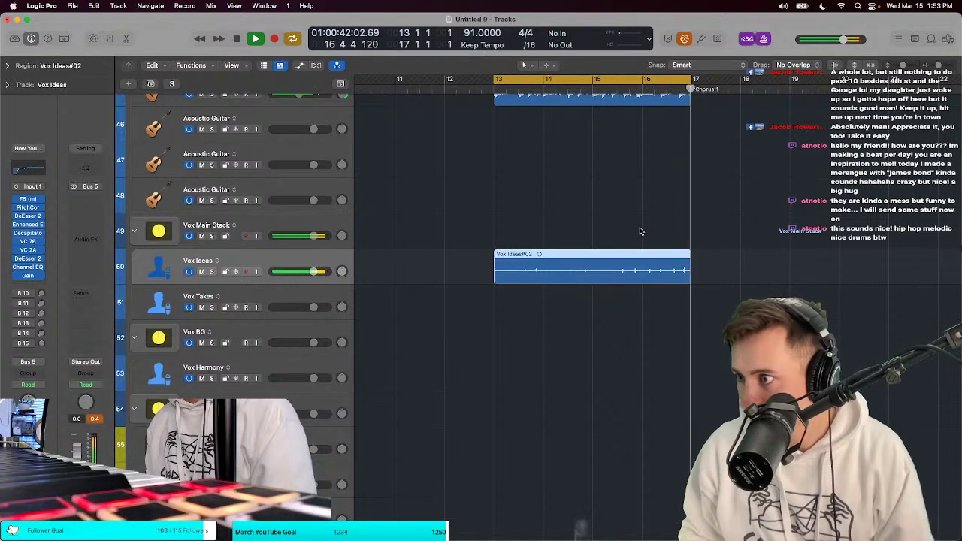
pyautogui.press('space')
# Step: Split the Vox Ideas region at 16 3 2 1 and again between the last two vocal hits of bar 16
pyautogui.press('t')
pyautogui.press('i')
pyautogui.click(671, 266)
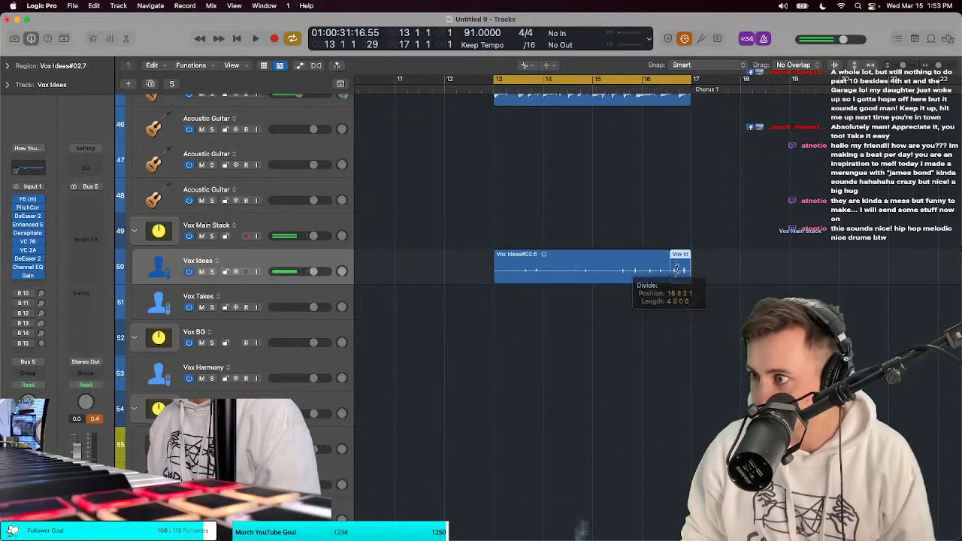
# Step: Play the vocal from bar 13 and split its long region in beat 4 of bar 13
pyautogui.press('space')
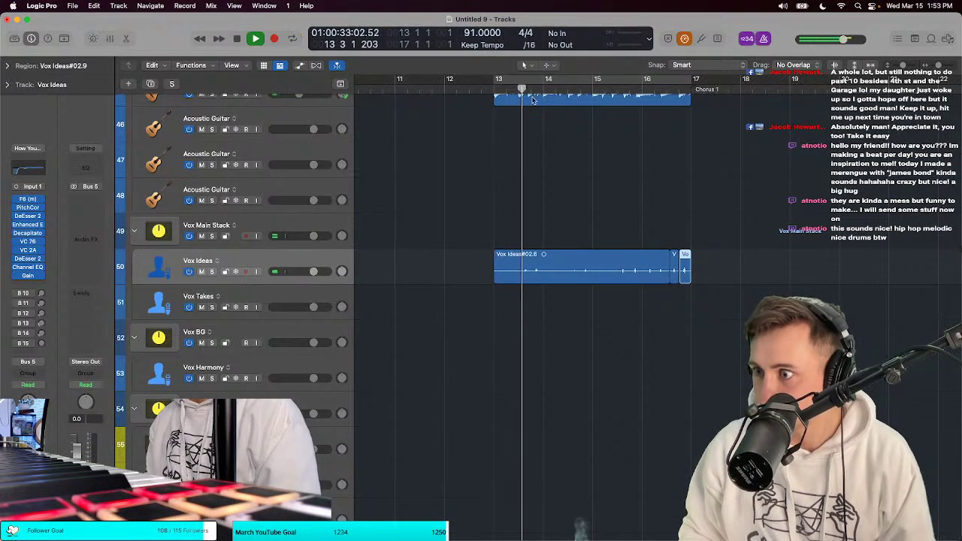
pyautogui.press('space')
pyautogui.press('t')
pyautogui.press('i')
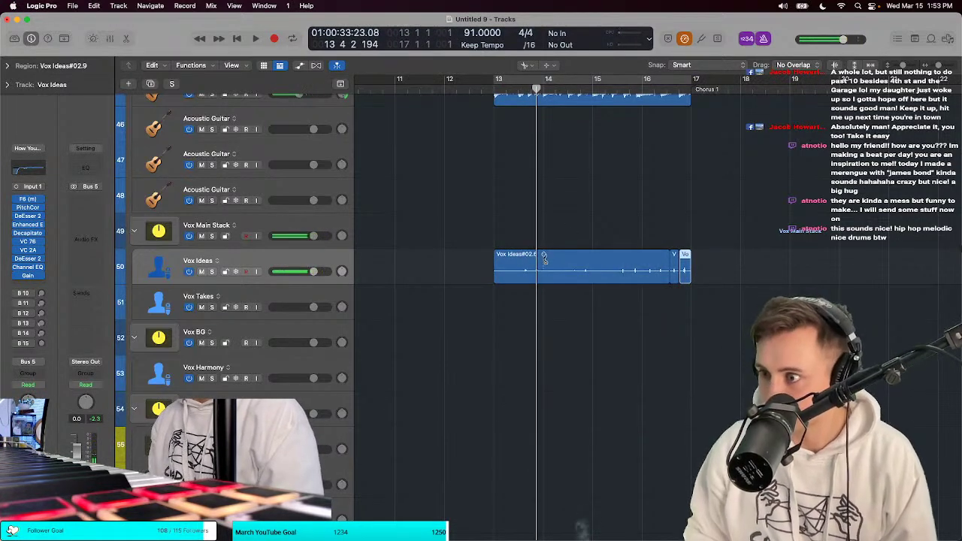
pyautogui.click(536, 267)
# Step: Trim the first vocal region to start at 13 3 2 161 with length 0 0 2 200, and trim the following region's start
pyautogui.press('space')
pyautogui.press('super+Right')
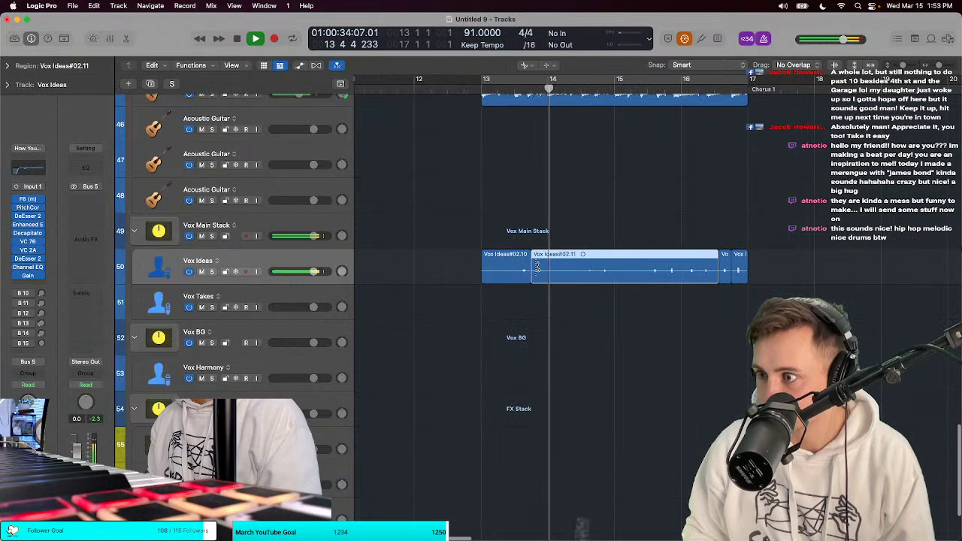
pyautogui.press('super+Right')
pyautogui.press('space')
pyautogui.moveTo(496, 272)
pyautogui.mouseDown()
pyautogui.moveTo(531, 271)
pyautogui.moveTo(499, 272)
pyautogui.mouseUp()
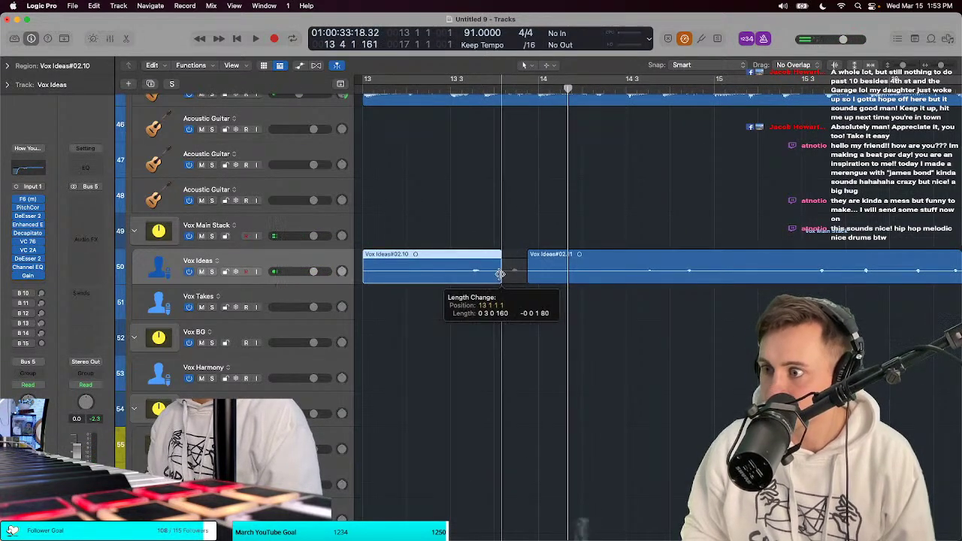
pyautogui.moveTo(364, 273); pyautogui.dragTo(469, 275)
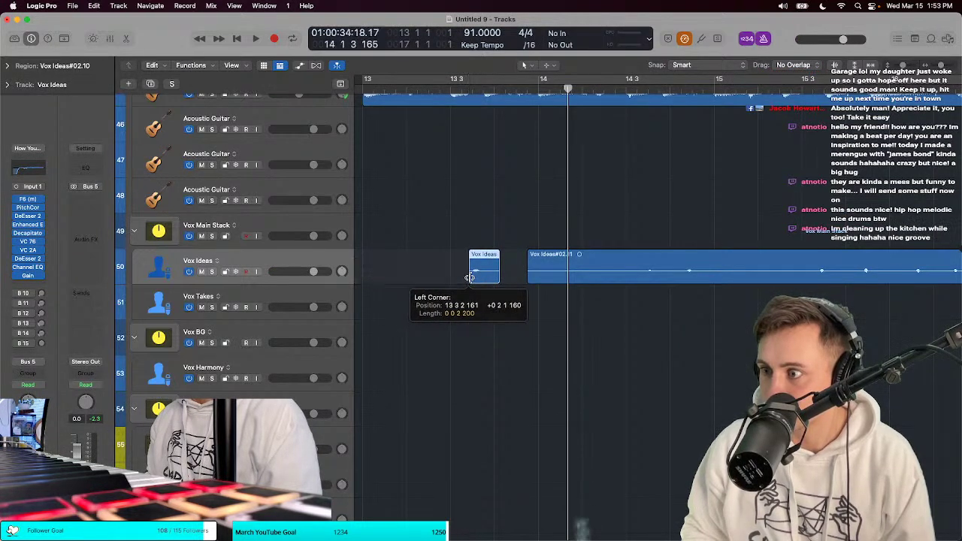
# Step: Listen repeatedly to the vocal hits on the Vox Ideas track from mid bar 15 to the end of bar 16
pyautogui.hscroll(5, 468, 275)
pyautogui.click(630, 275)
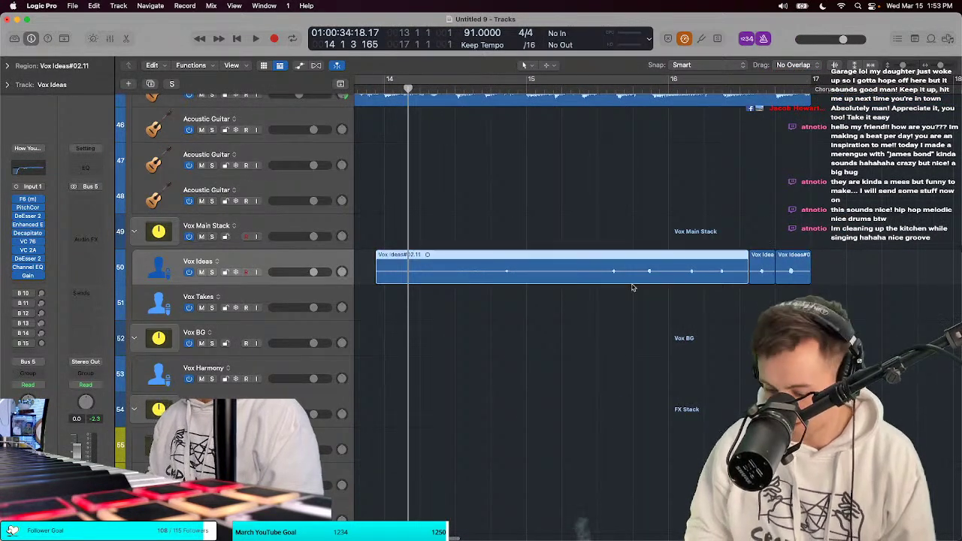
pyautogui.click(599, 91)
pyautogui.press('space')
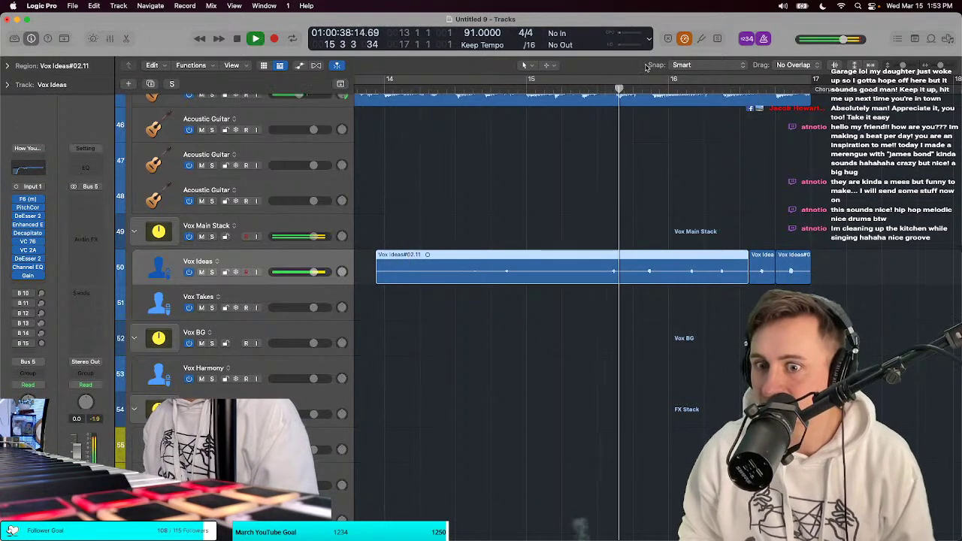
pyautogui.press('space')
pyautogui.press('space')
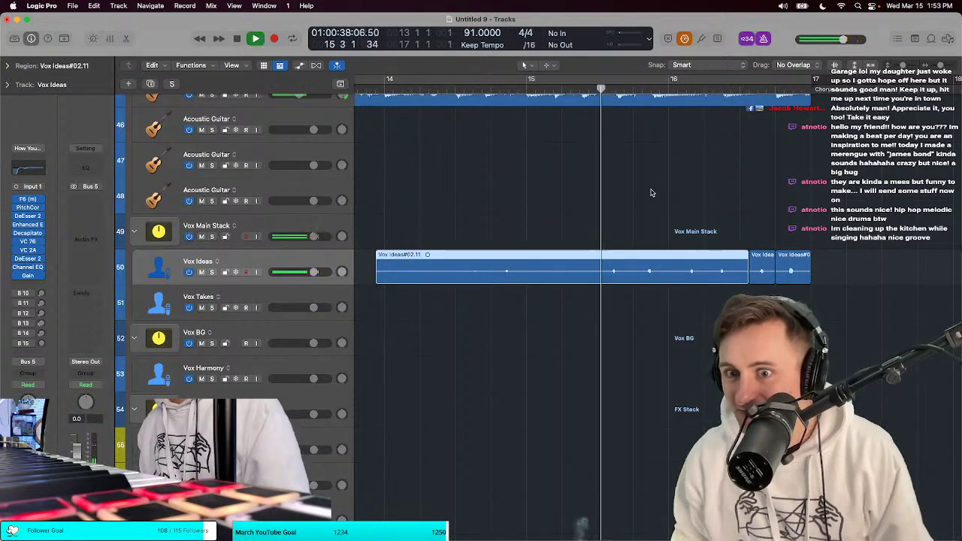
pyautogui.press('space')
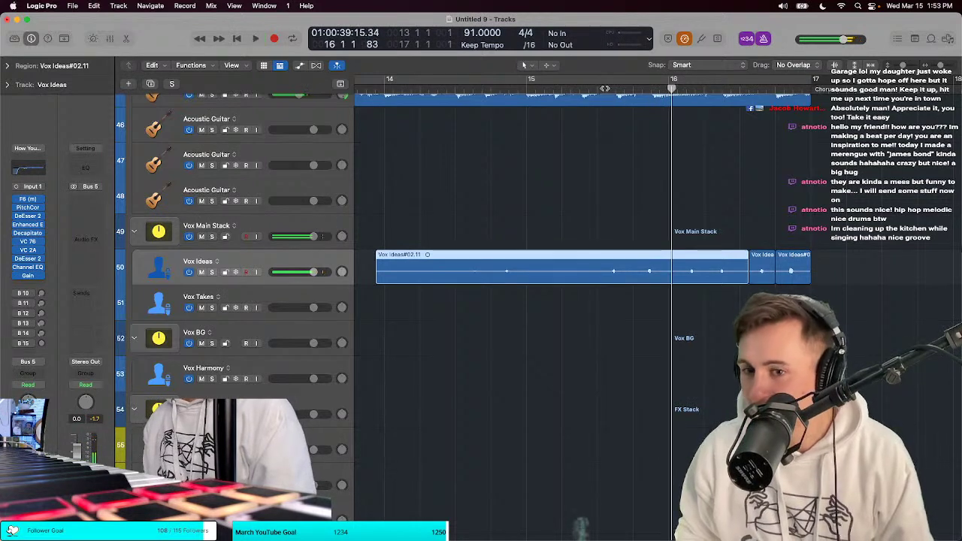
pyautogui.click(605, 89)
pyautogui.press('space')
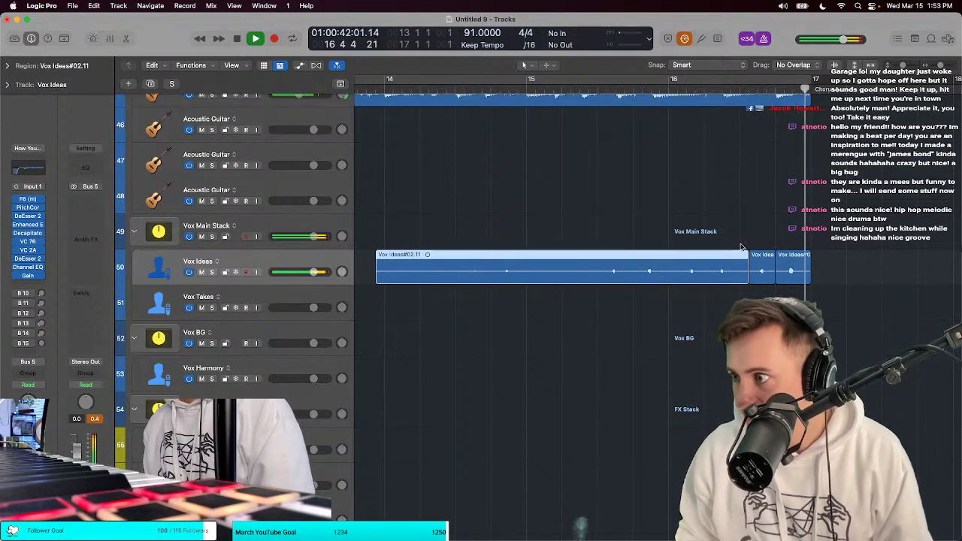
pyautogui.press('space')
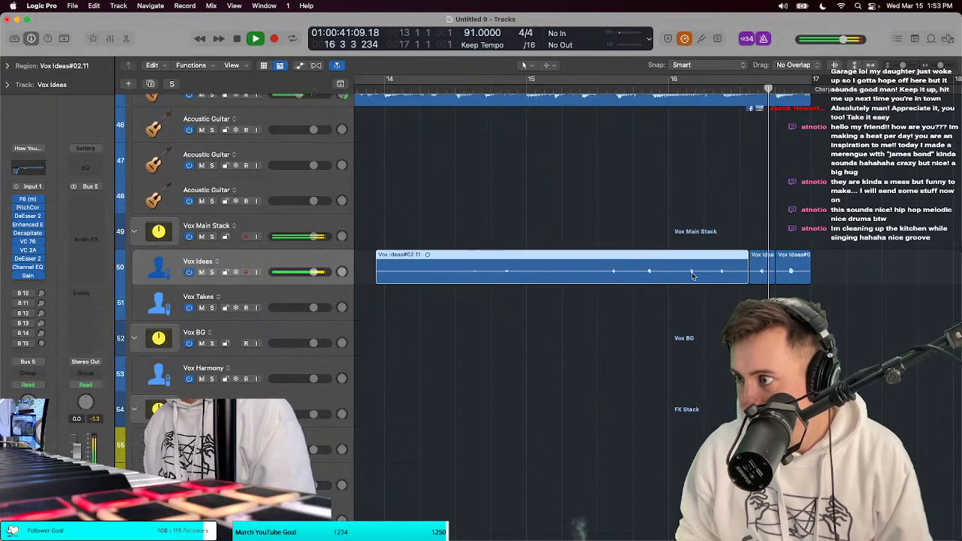
pyautogui.press('space')
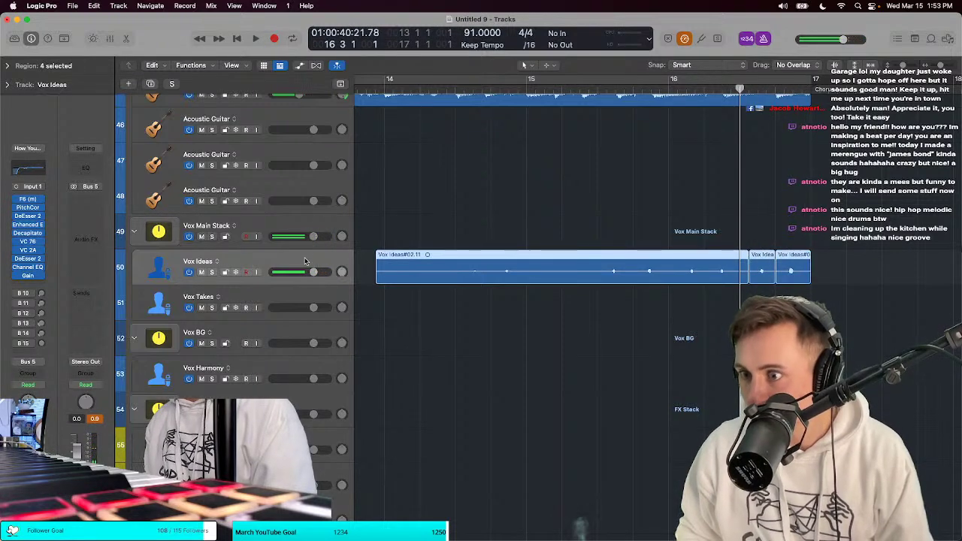
# Step: Duplicate the Vox Ideas track and play the section back from the middle of bar 13
pyautogui.press('super+d')
pyautogui.click(453, 135)
pyautogui.press('space')
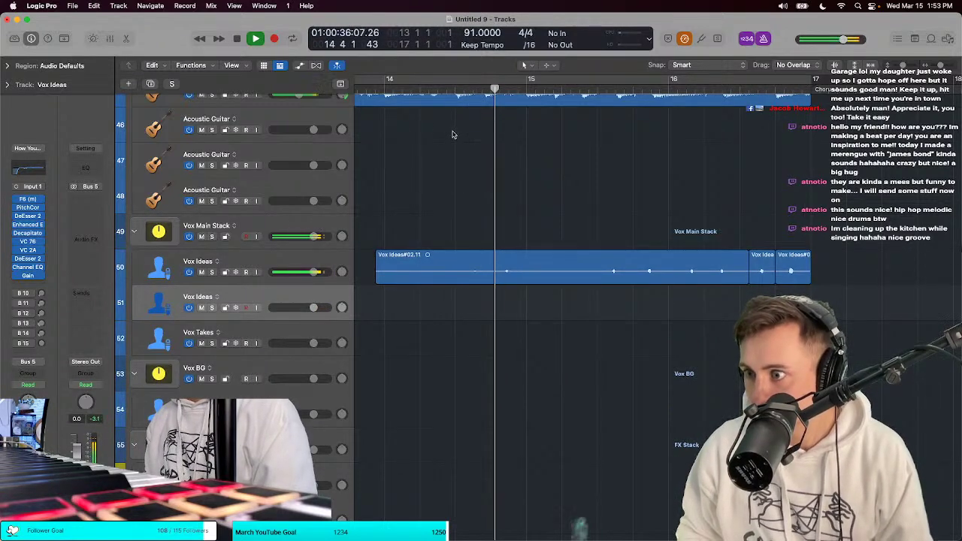
pyautogui.hscroll(-5, 462, 138)
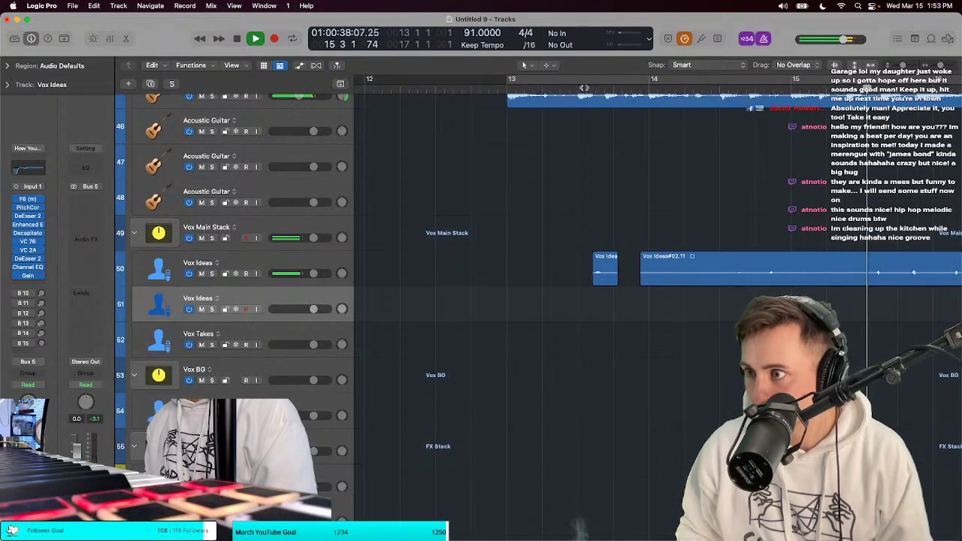
pyautogui.click(584, 88)
# Step: Turn off the count-in and record a vocal on the duplicated Vox Ideas track from early bar 16 to just past bar 17
pyautogui.click(705, 88)
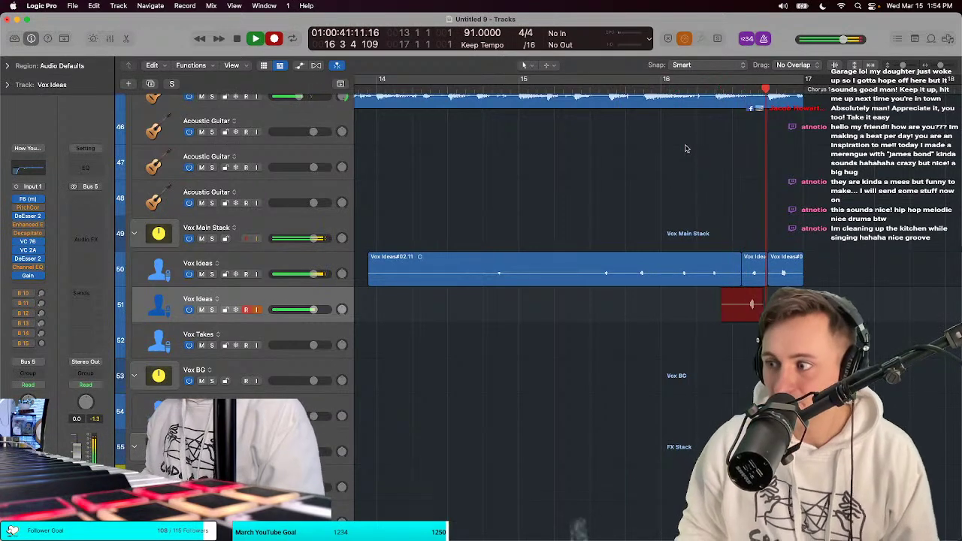
pyautogui.press('space')
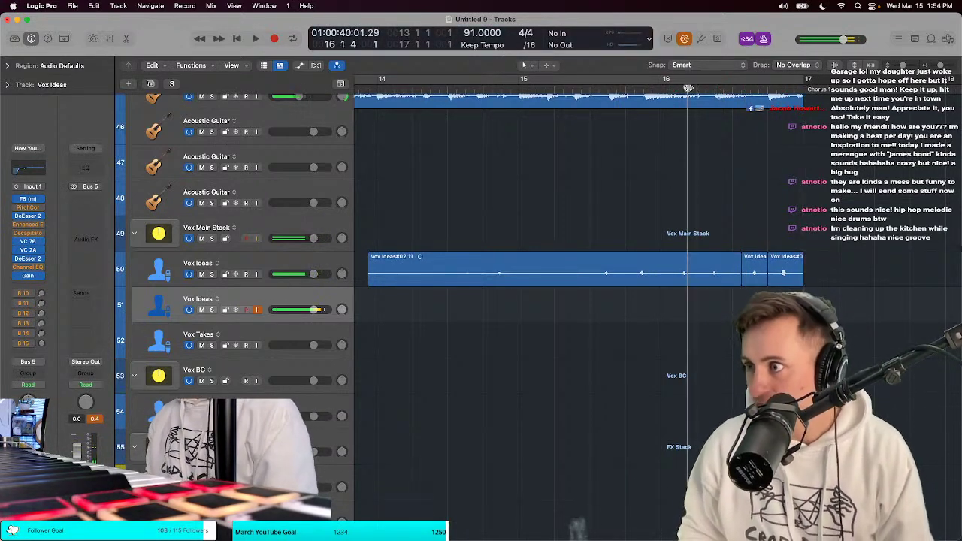
pyautogui.press('r')
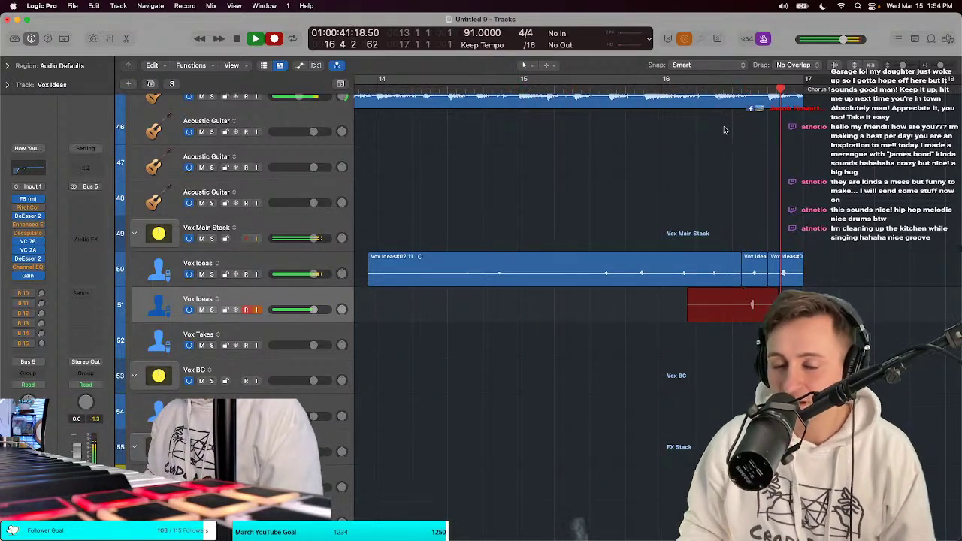
pyautogui.press('space')
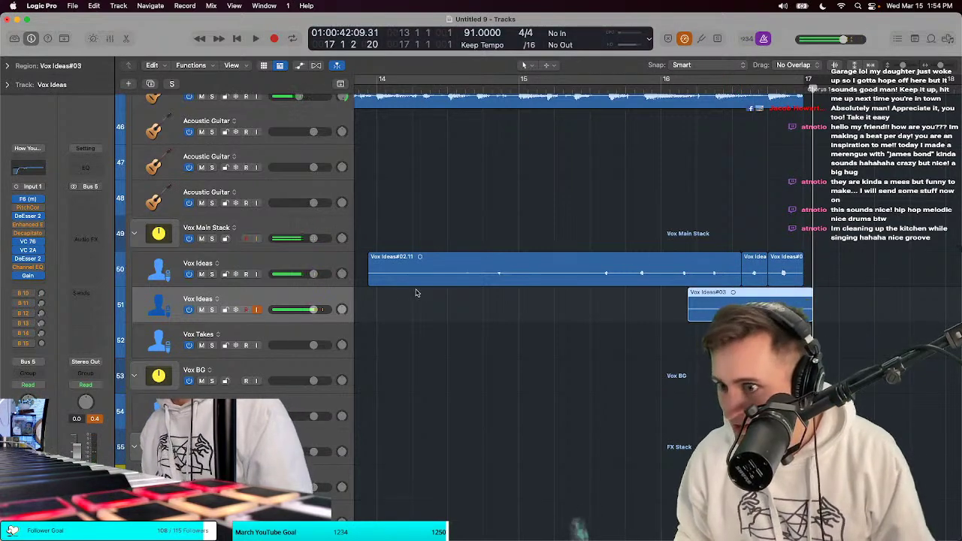
# Step: Play the first Vox Ideas track from mid bar 13, and duplicate it to add an empty track directly below
pyautogui.press('super+Up')
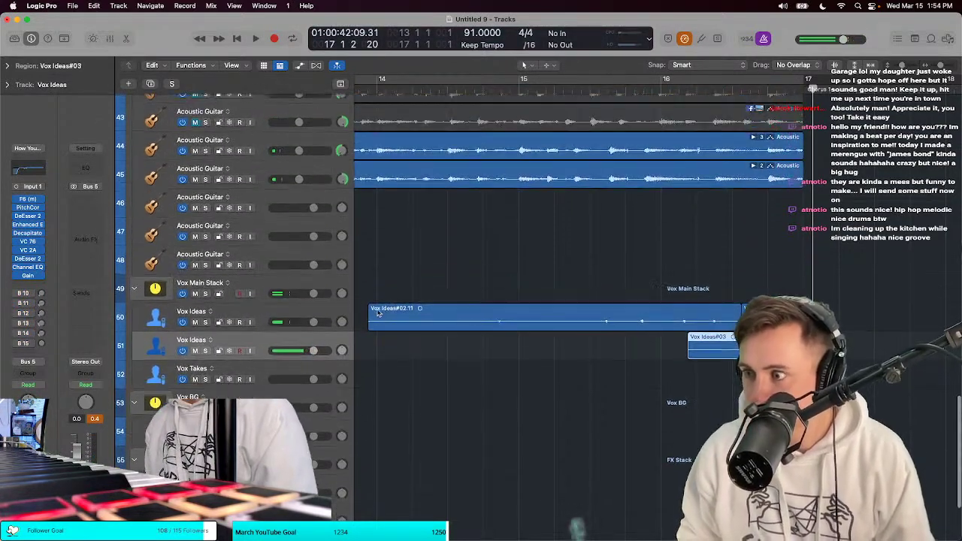
pyautogui.press('super+Left')
pyautogui.click(325, 316)
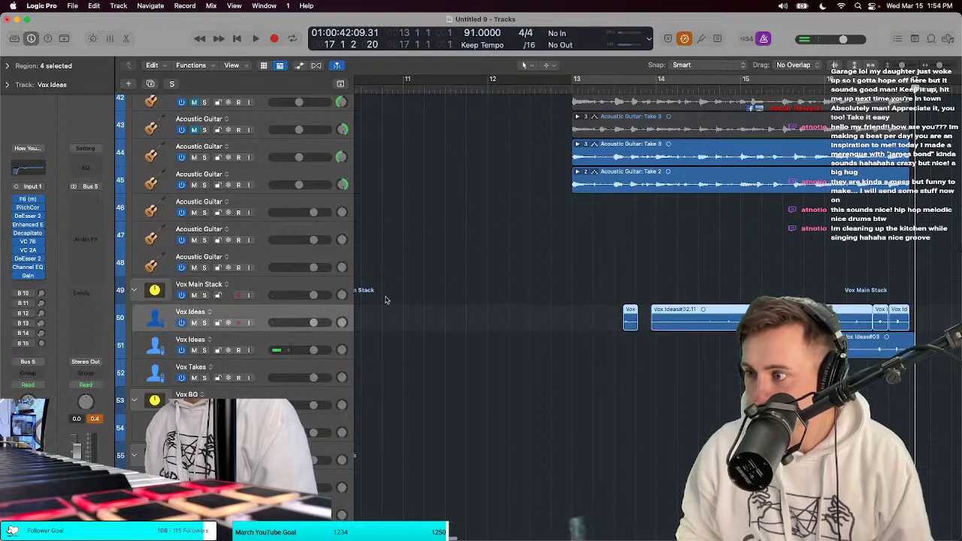
pyautogui.click(616, 84)
pyautogui.press('space')
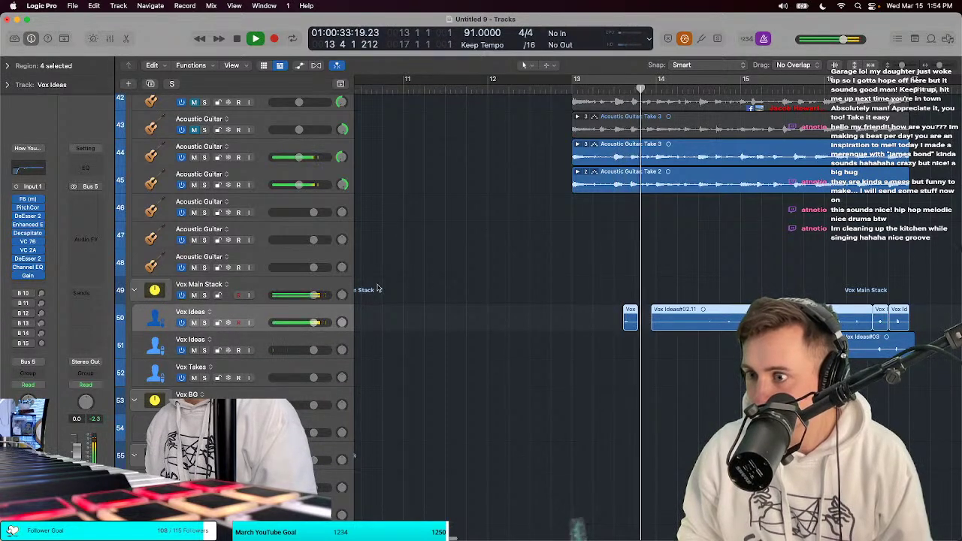
pyautogui.press('super+d')
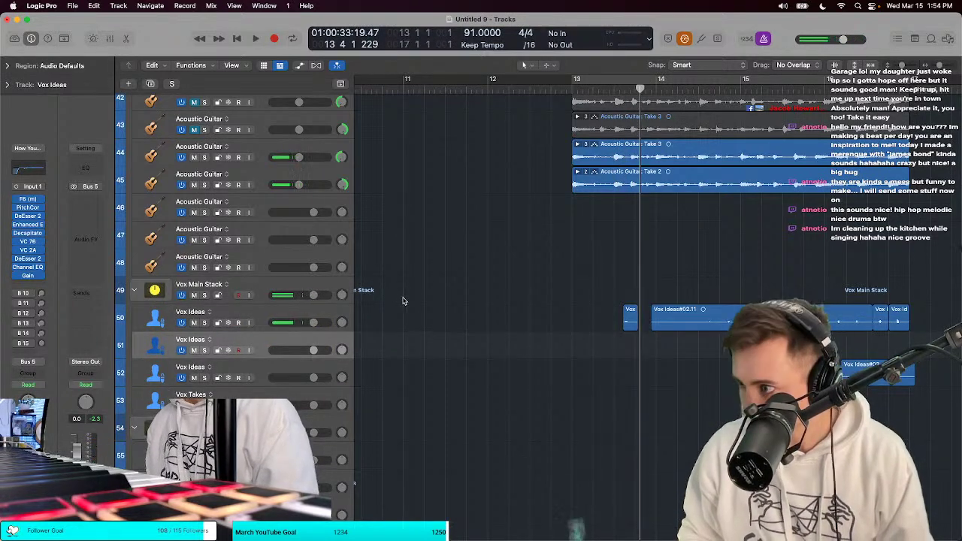
# Step: Move the last two short vocal regions in bar 16 from track 50 down to track 51
pyautogui.keyDown('shift'); pyautogui.click(261, 321); pyautogui.keyUp('shift')
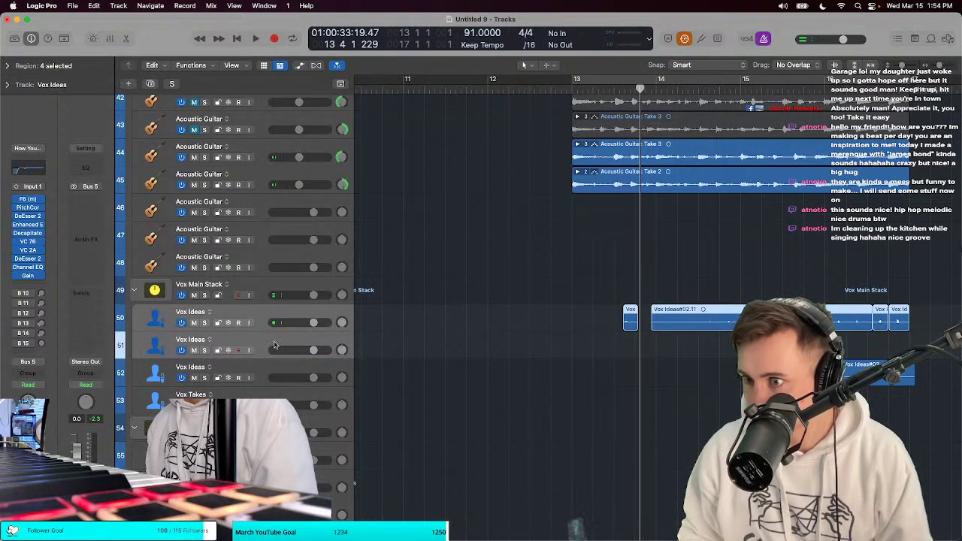
pyautogui.click(526, 327)
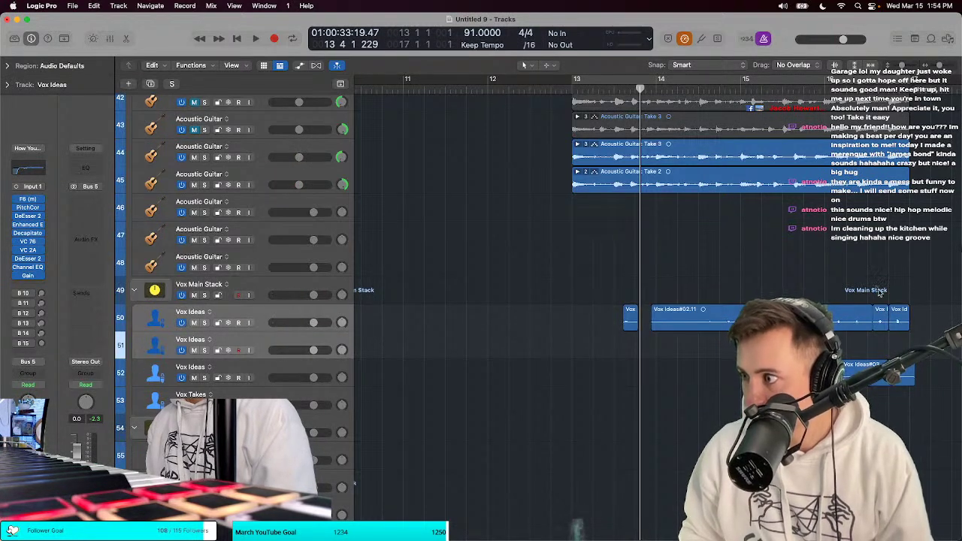
pyautogui.moveTo(885, 342); pyautogui.dragTo(887, 344)
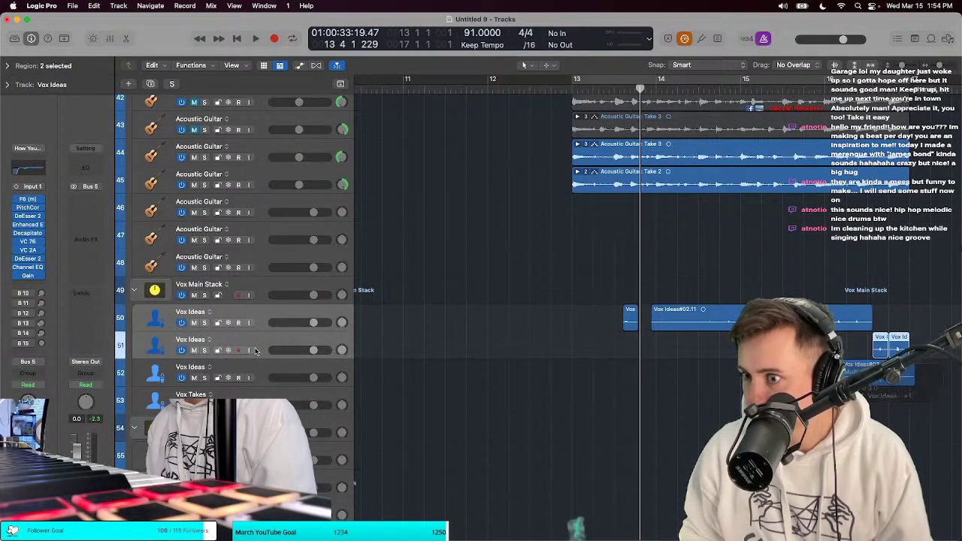
# Step: Rename track 51 as "Vox Whoop Left" and track 52 as "Vox Whoop Right"
pyautogui.doubleClick(216, 342)
pyautogui.write('Vox')
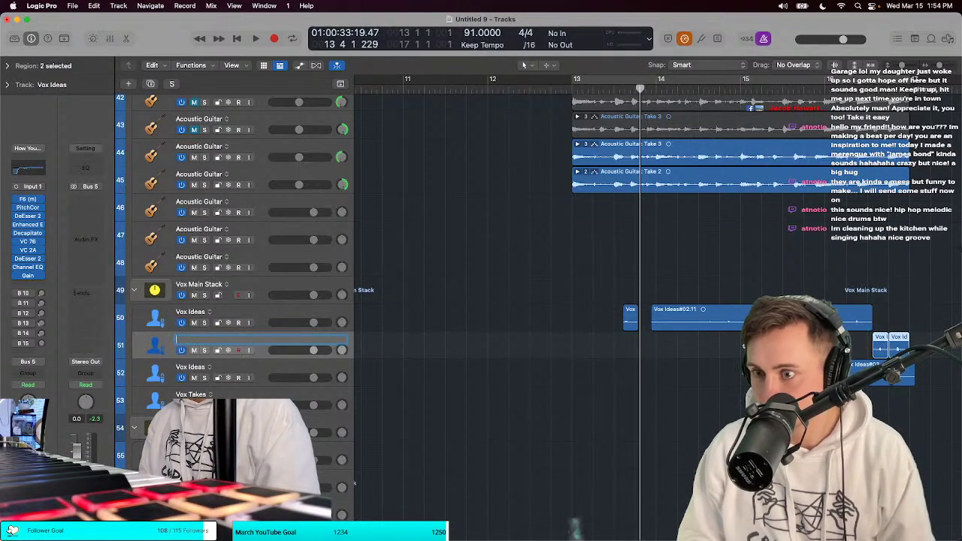
pyautogui.write('Vox Whoop Left')
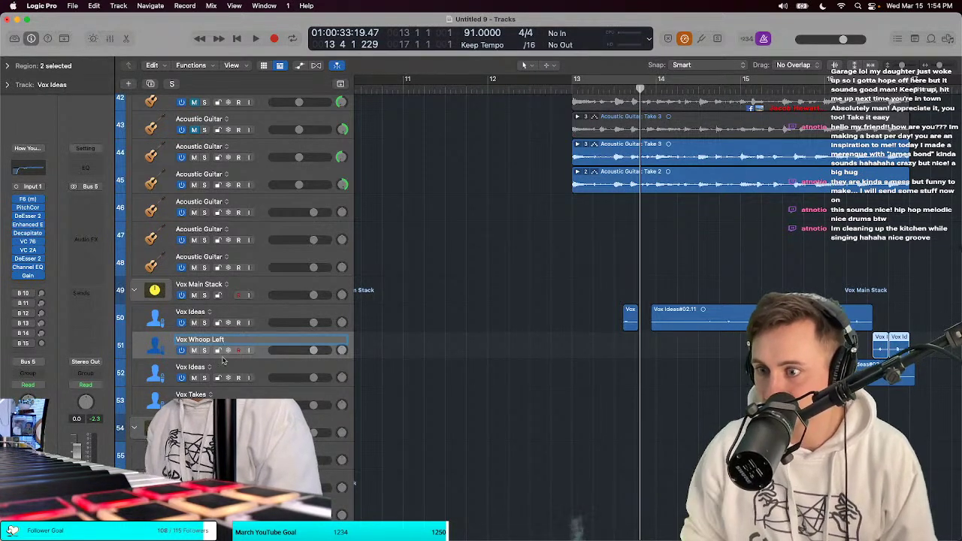
pyautogui.press('Tab')
pyautogui.write('Vo')
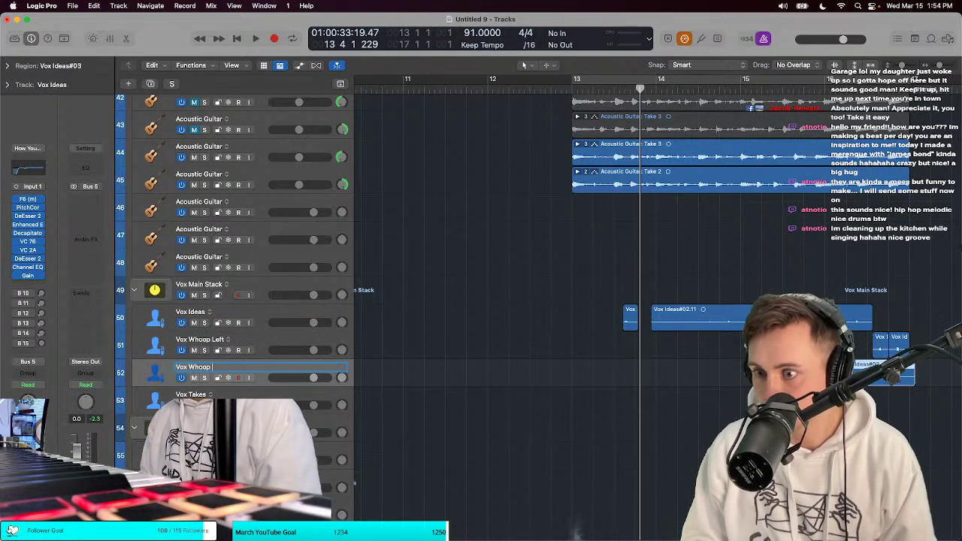
pyautogui.write('x Whoop Right')
pyautogui.press('Return')
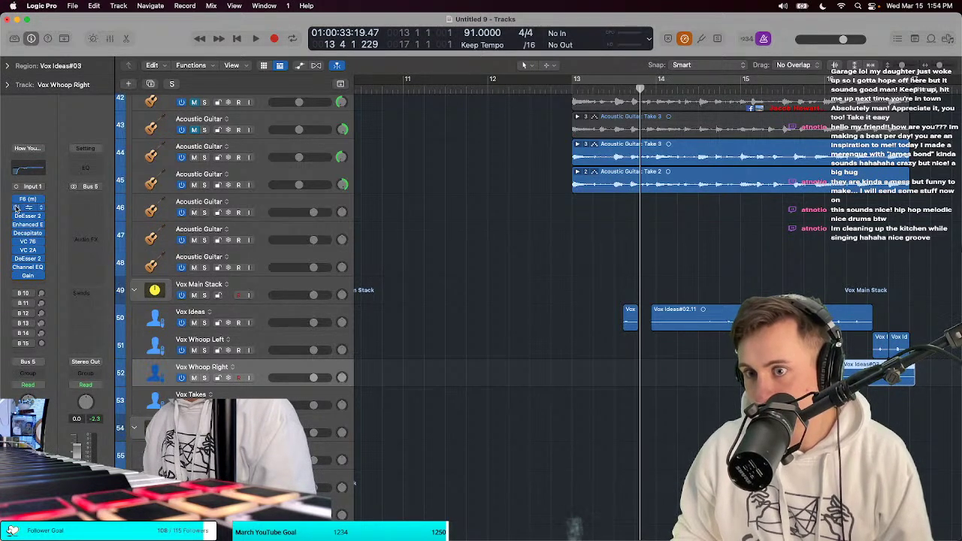
# Step: Bypass pitch correction on both Vox Whoop tracks and Vox Ideas, and delete the long region on the Vox Ideas track
pyautogui.click(172, 340)
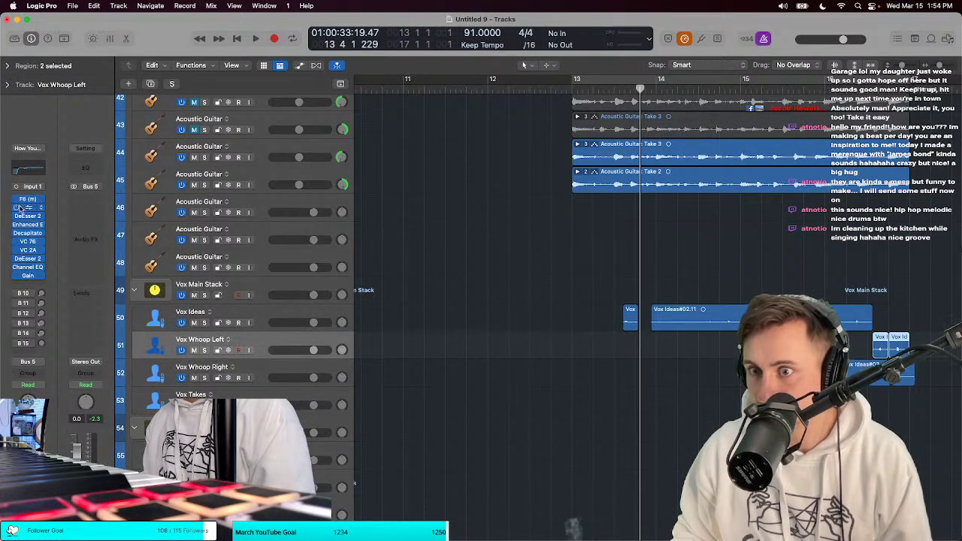
pyautogui.click(221, 311)
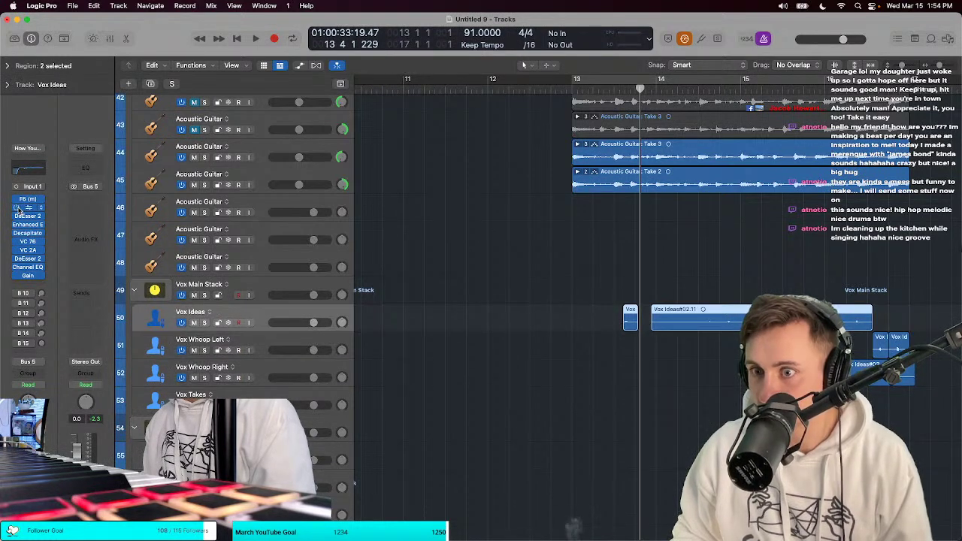
pyautogui.press('Delete')
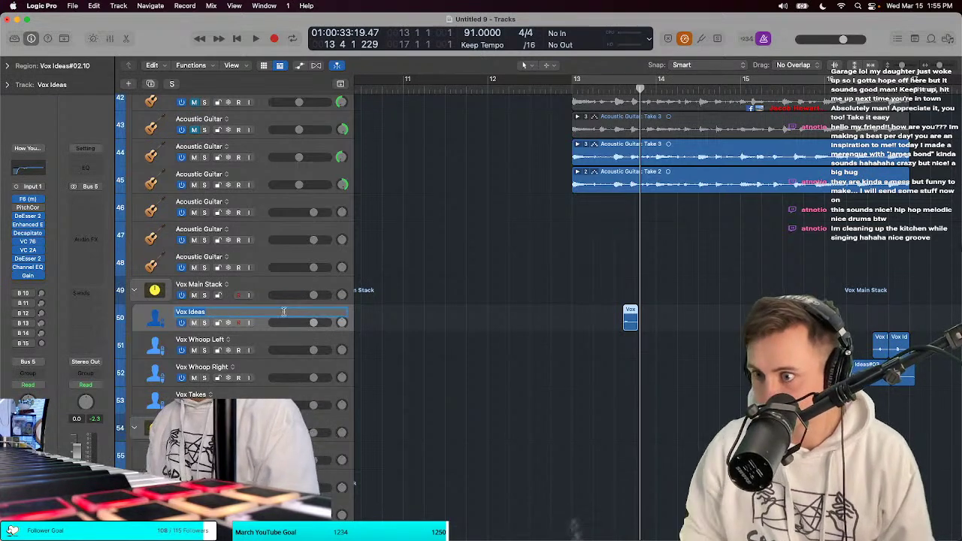
# Step: Duplicate the Vox Ideas track, move its short bar 13 region down to the duplicate, and rename that track "Vox hooo"
pyautogui.press('super+d')
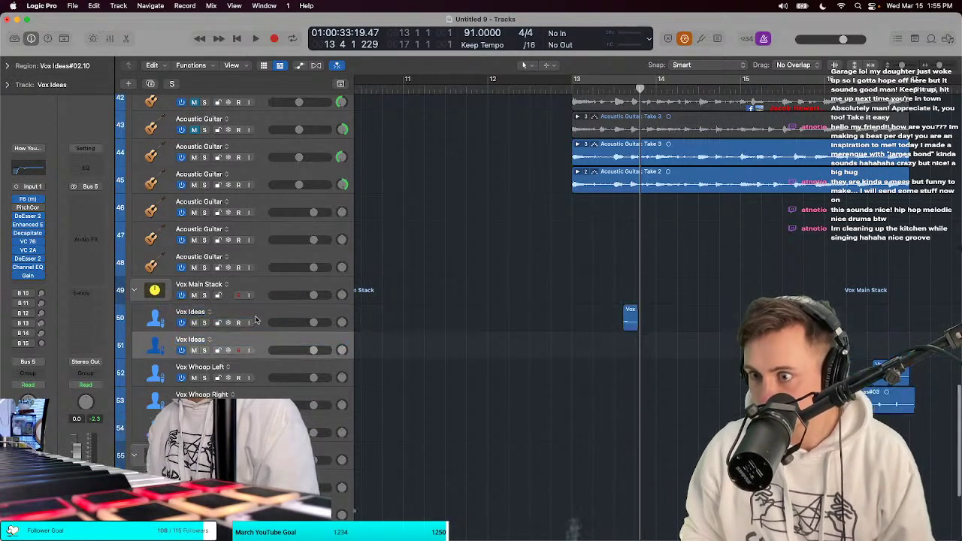
pyautogui.moveTo(631, 317); pyautogui.dragTo(631, 345)
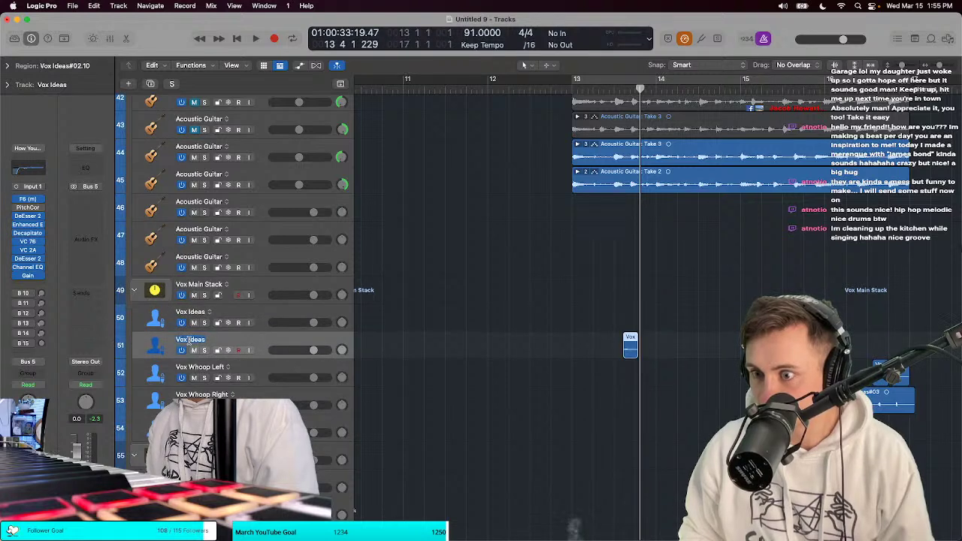
pyautogui.doubleClick(190, 339)
pyautogui.write('Vox w')
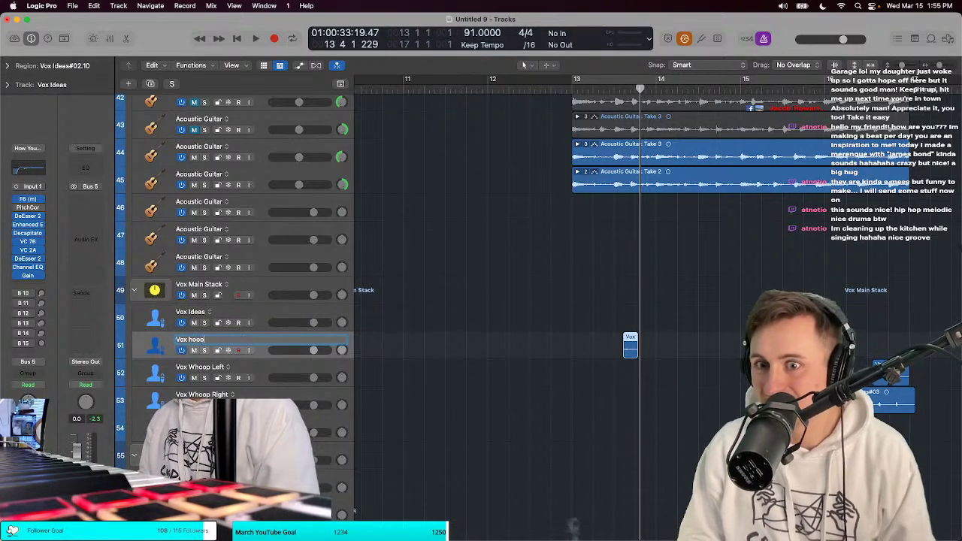
pyautogui.write('ooo')
pyautogui.press('Return')
# Step: Move the Vox hooo, Vox Whoop Left and Vox Whoop Right tracks into the DRUM BUS stack, directly below Percussion
pyautogui.rightClick(213, 323)
pyautogui.click(237, 382)
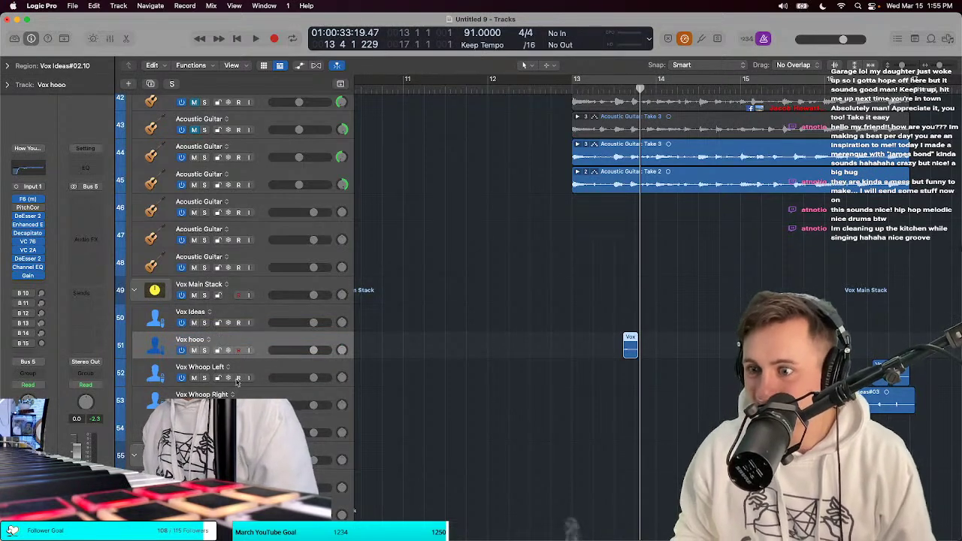
pyautogui.press('z')
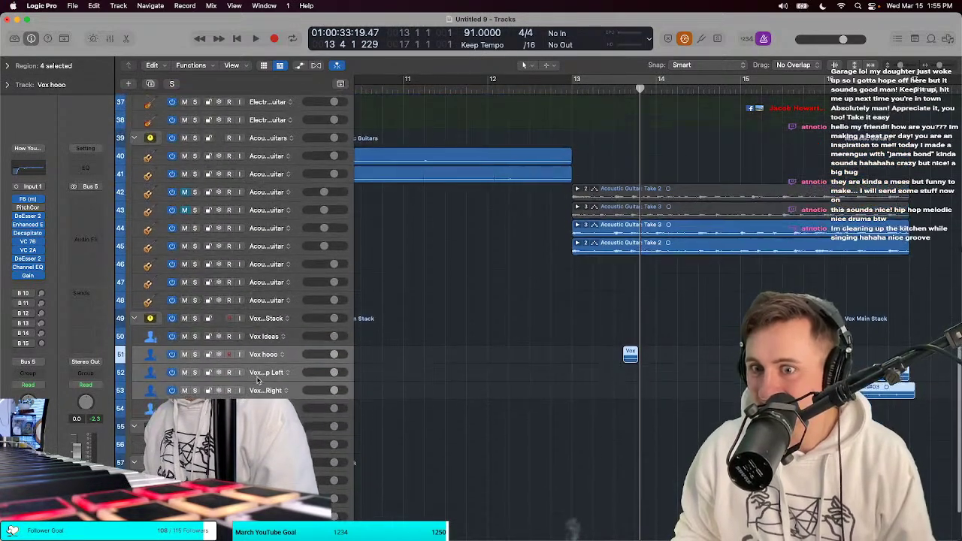
pyautogui.press('t')
pyautogui.click(257, 378)
pyautogui.scroll(10, 267, 358)
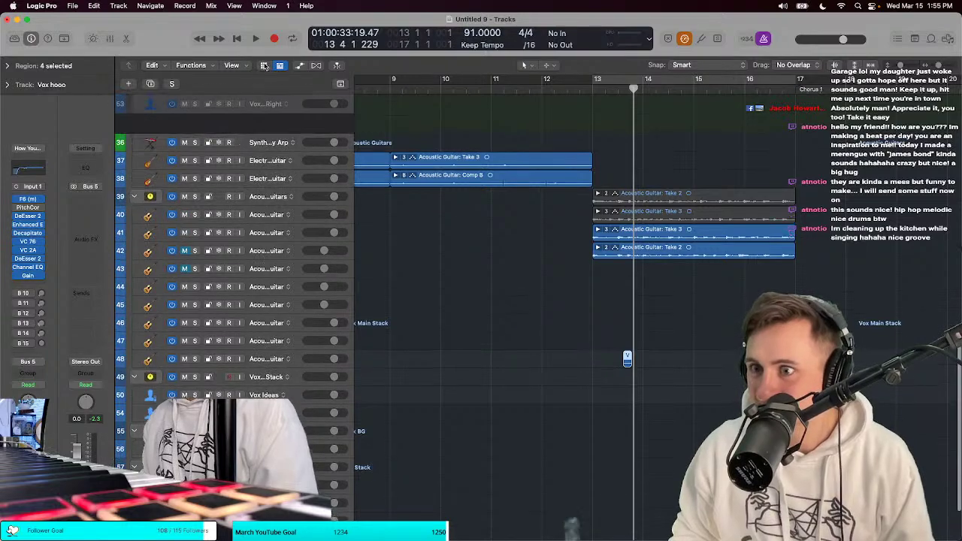
pyautogui.scroll(6, 265, 258)
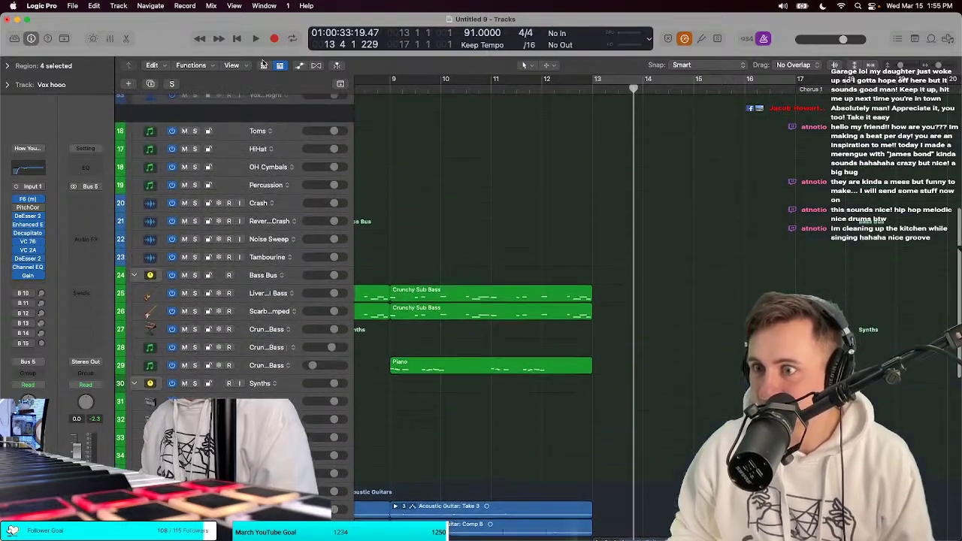
pyautogui.scroll(8, 264, 258)
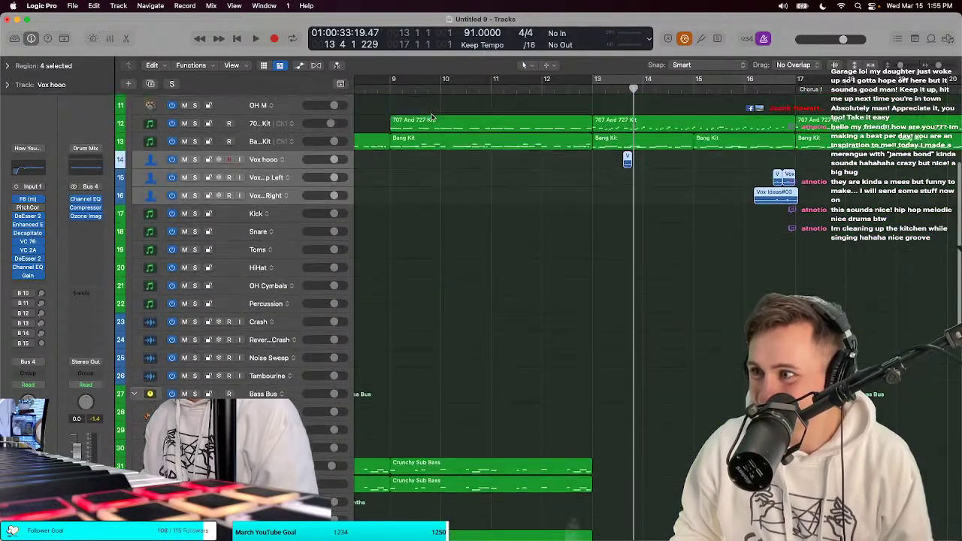
pyautogui.scroll(-3, 547, 123)
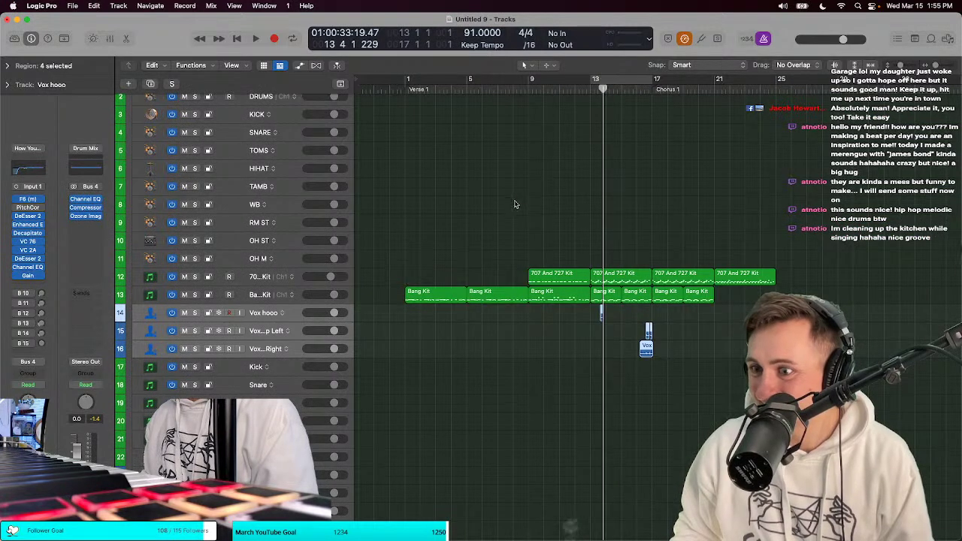
pyautogui.moveTo(257, 318); pyautogui.dragTo(258, 423)
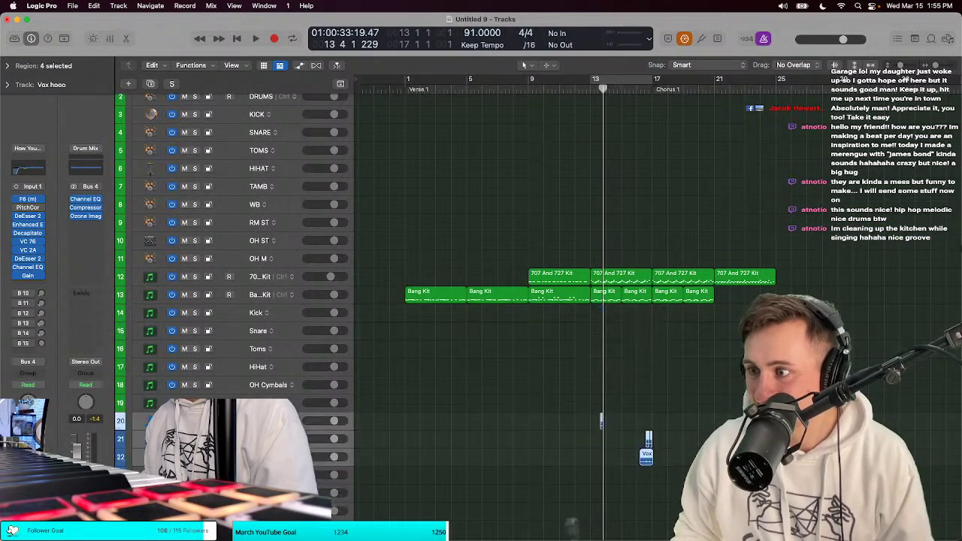
# Step: Pan the Vox Whoop Left track to the left and the Vox Whoop Right track to the right
pyautogui.scroll(4, 550, 302)
pyautogui.scroll(-3, 550, 302)
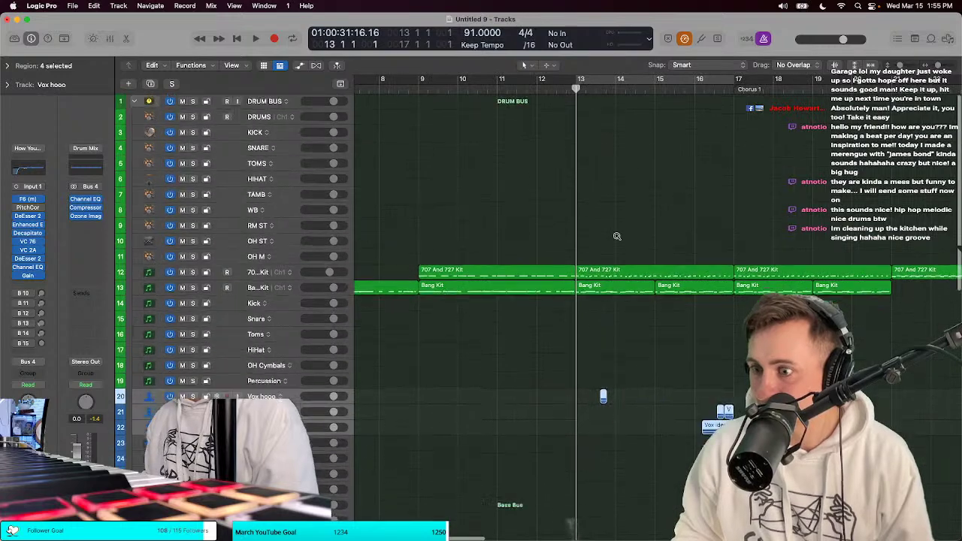
pyautogui.scroll(6, 550, 302)
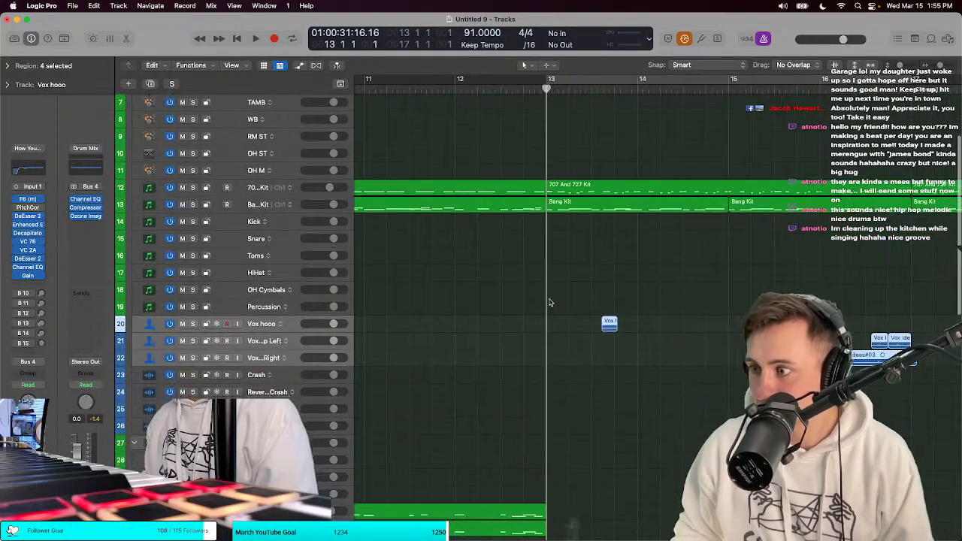
pyautogui.scroll(3, 549, 300)
pyautogui.click(342, 340)
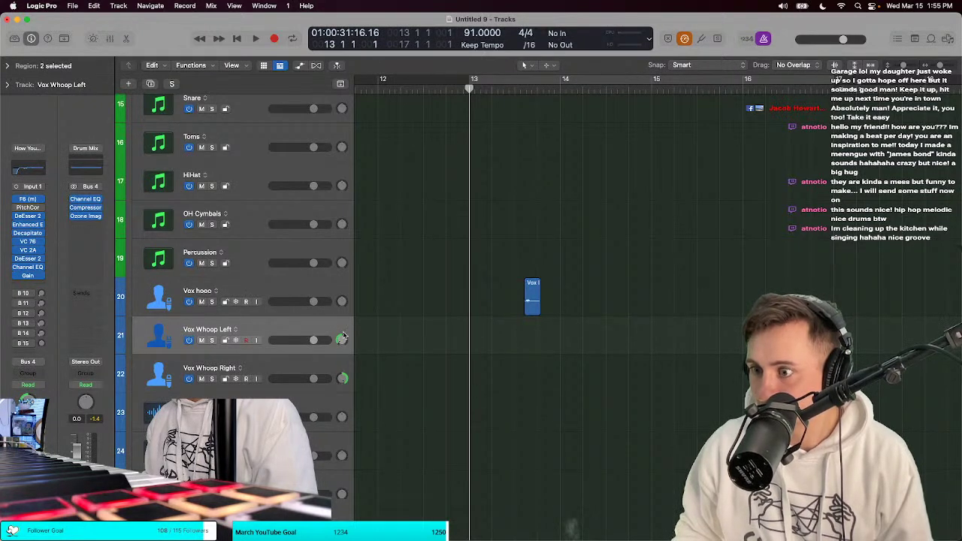
# Step: Insert a ChromaVerb reverb after the Channel EQ on the Vox hooo track
pyautogui.click(327, 285)
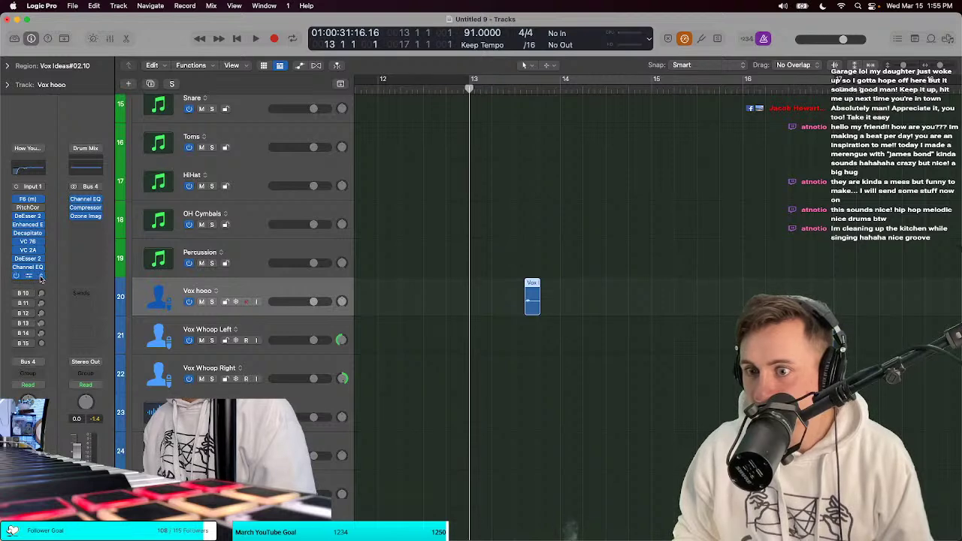
pyautogui.click(41, 278)
pyautogui.click(41, 279)
pyautogui.click(40, 278)
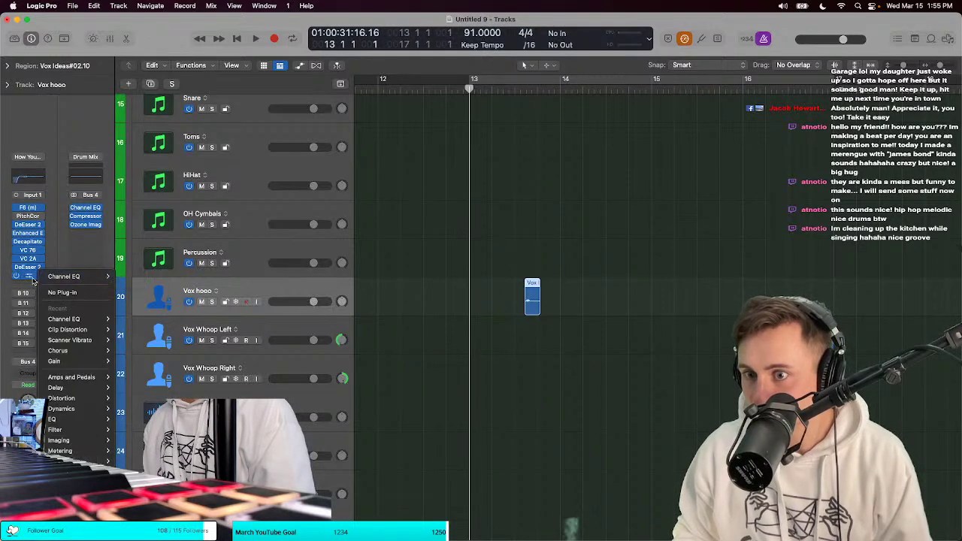
pyautogui.click(33, 281)
pyautogui.click(31, 280)
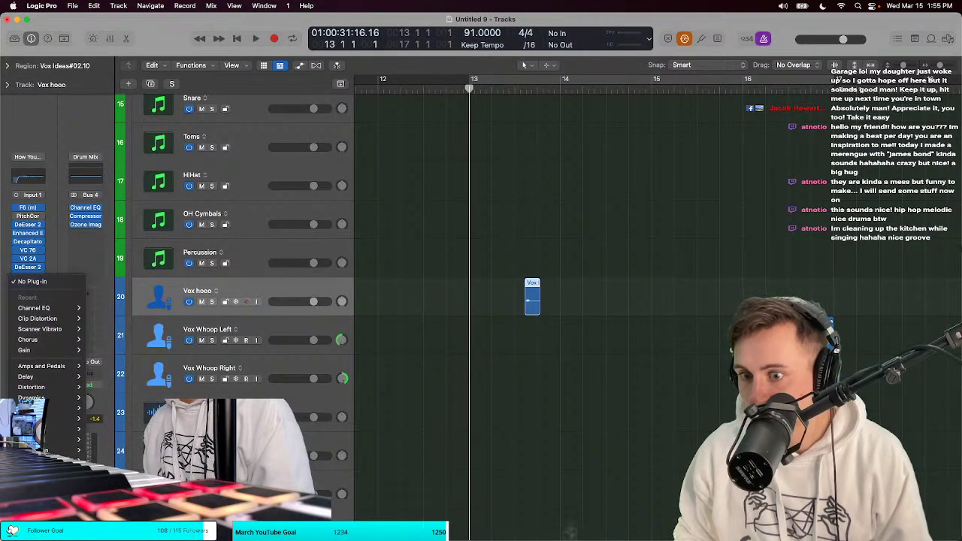
pyautogui.click(113, 482)
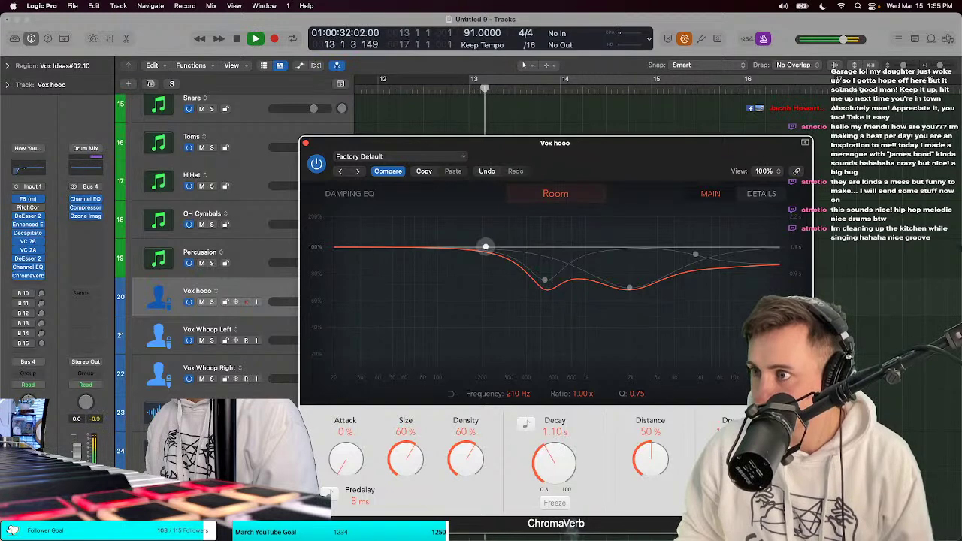
# Step: Set the ChromaVerb decay on Vox hooo to 1.60 s during playback and close the plug-in window
pyautogui.moveTo(532, 148); pyautogui.dragTo(521, 194)
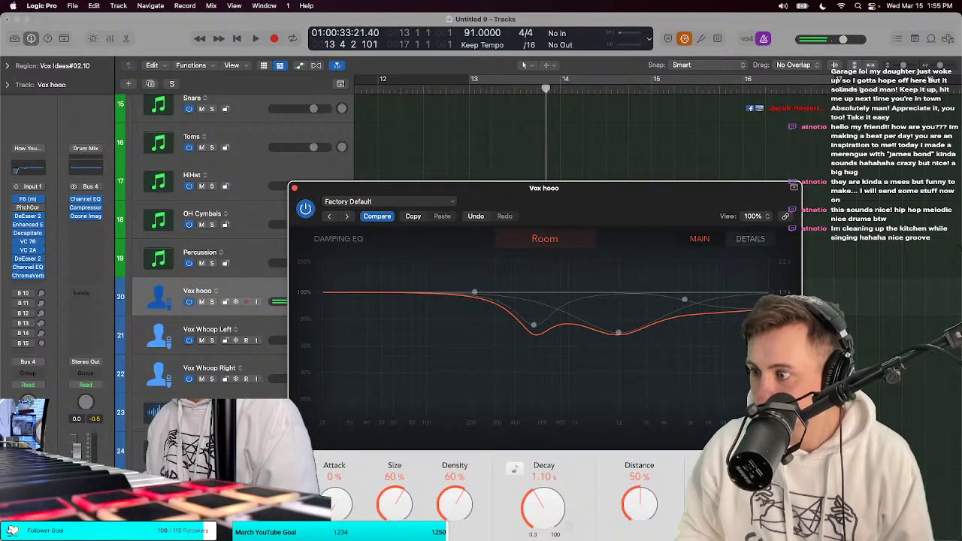
pyautogui.press('space')
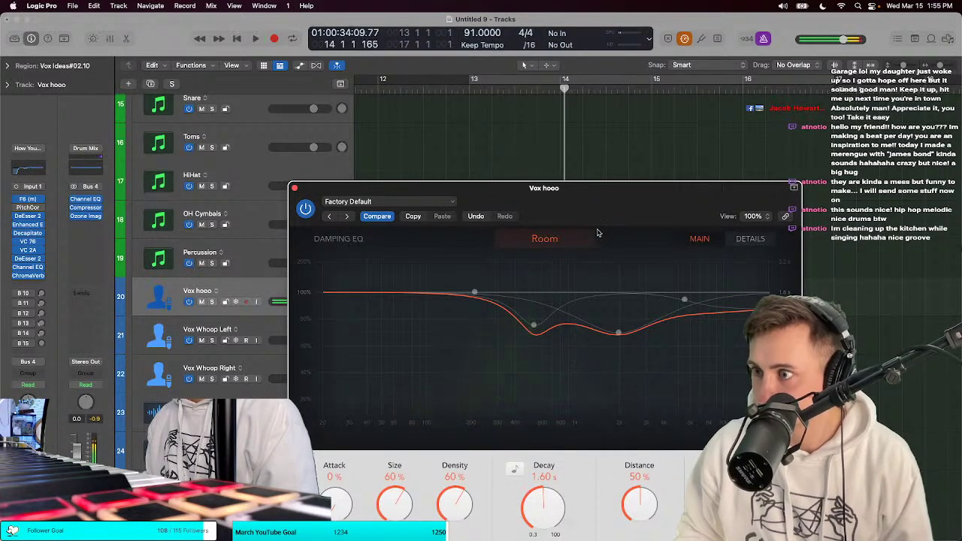
pyautogui.moveTo(598, 188); pyautogui.dragTo(596, 139)
pyautogui.click(295, 140)
# Step: Play from bar 13 to check how the short Vox hooo region sounds with its reverb
pyautogui.scroll(-3, 443, 161)
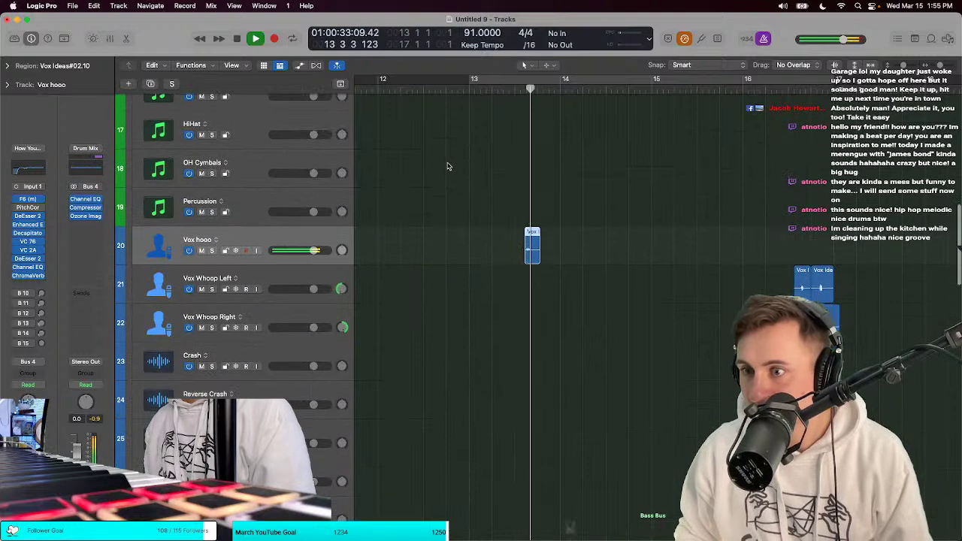
pyautogui.press('space')
pyautogui.press('cmd+Right')
pyautogui.press('space')
pyautogui.press('cmd+Left')
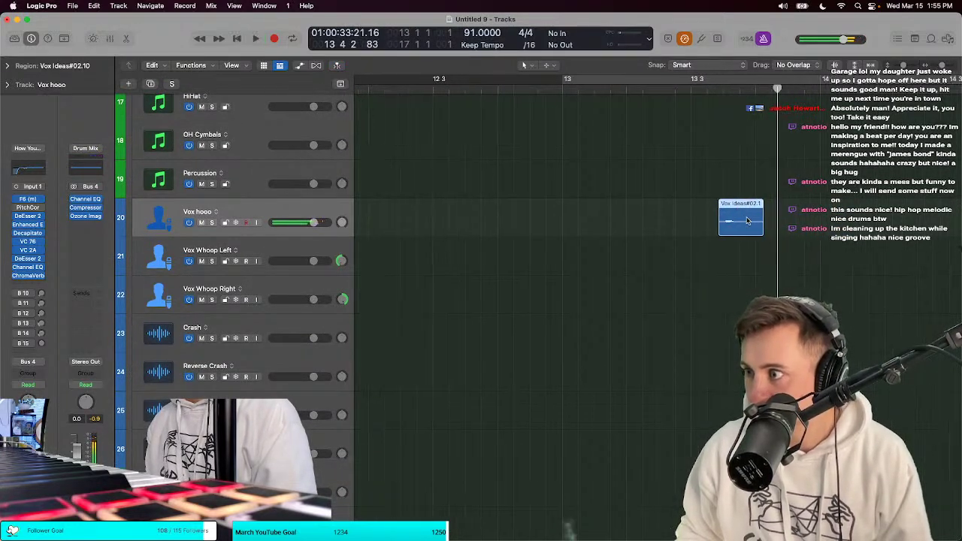
pyautogui.press('t')
pyautogui.press('p')
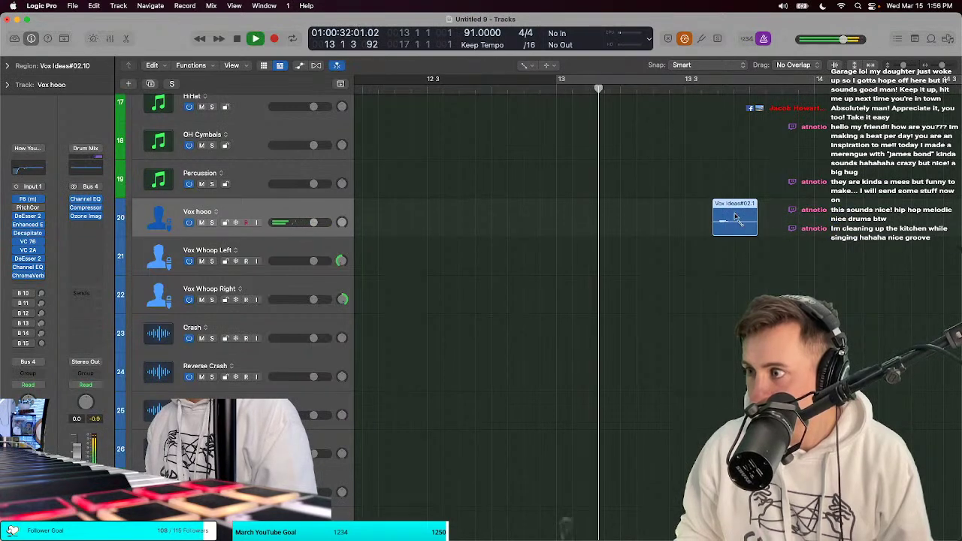
pyautogui.press('space')
# Step: Try extending the Vox hooo region's right edge to a length of 0 2 2 200 and play it back
pyautogui.press('t')
pyautogui.press('a')
pyautogui.moveTo(759, 229); pyautogui.dragTo(887, 226)
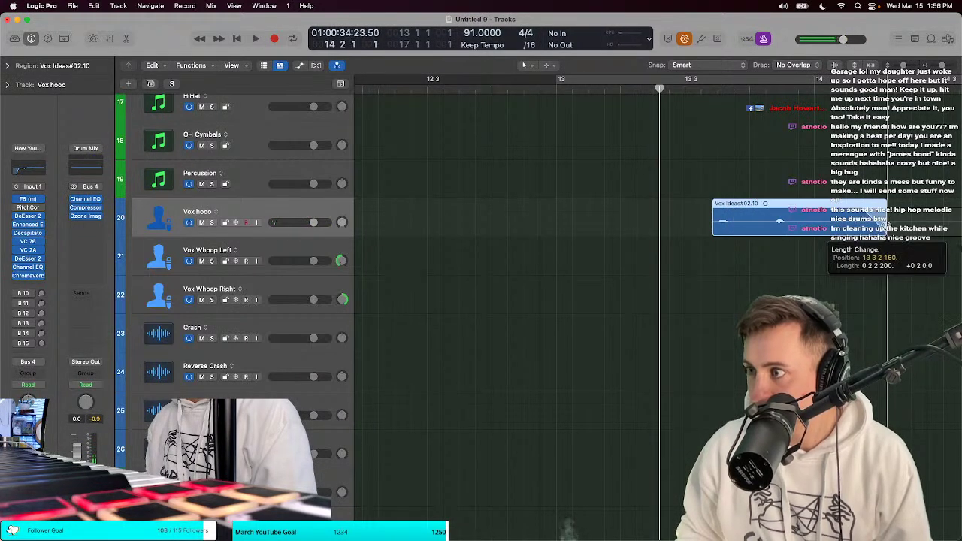
pyautogui.press('space')
pyautogui.click(777, 88)
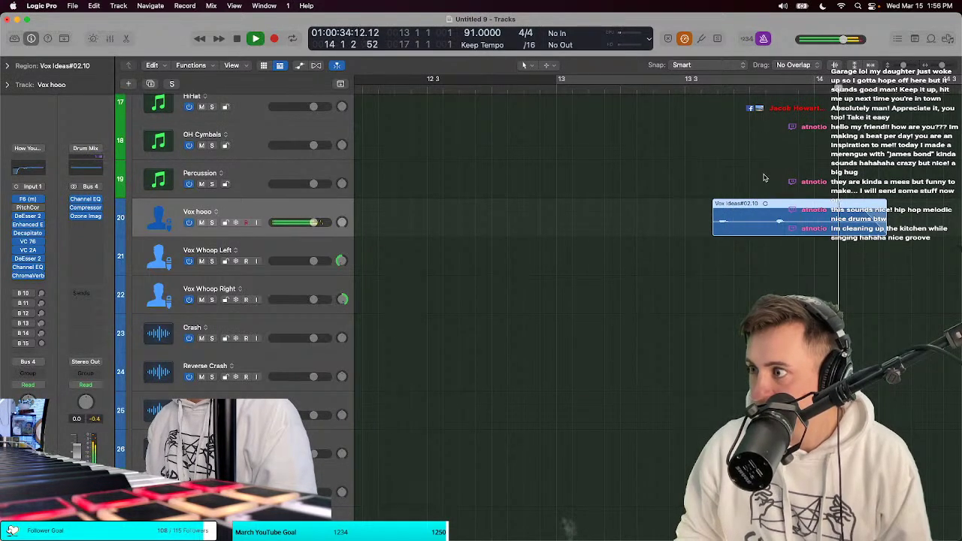
pyautogui.press('space')
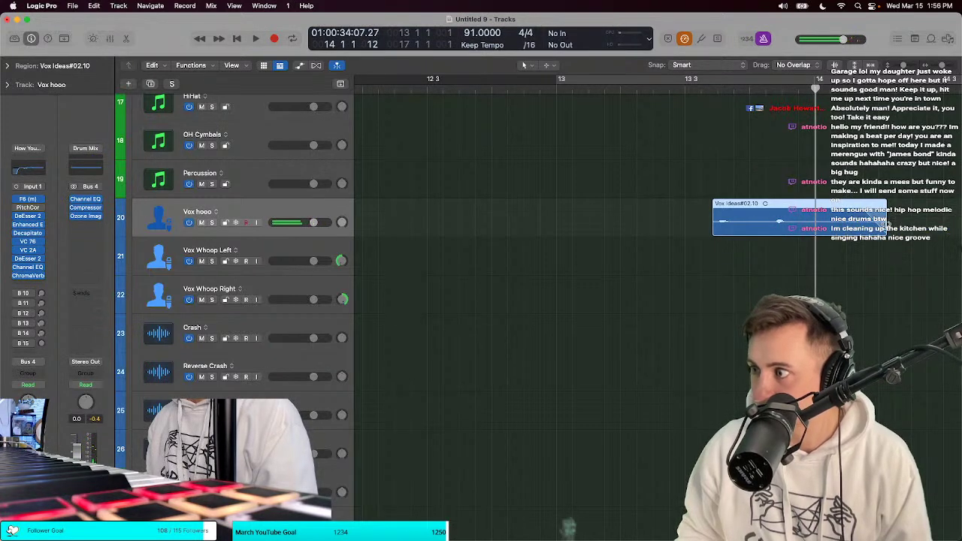
# Step: Shorten the Vox hooo region to end before bar 14, give it a fade-out, and play it back
pyautogui.moveTo(885, 225); pyautogui.dragTo(768, 218)
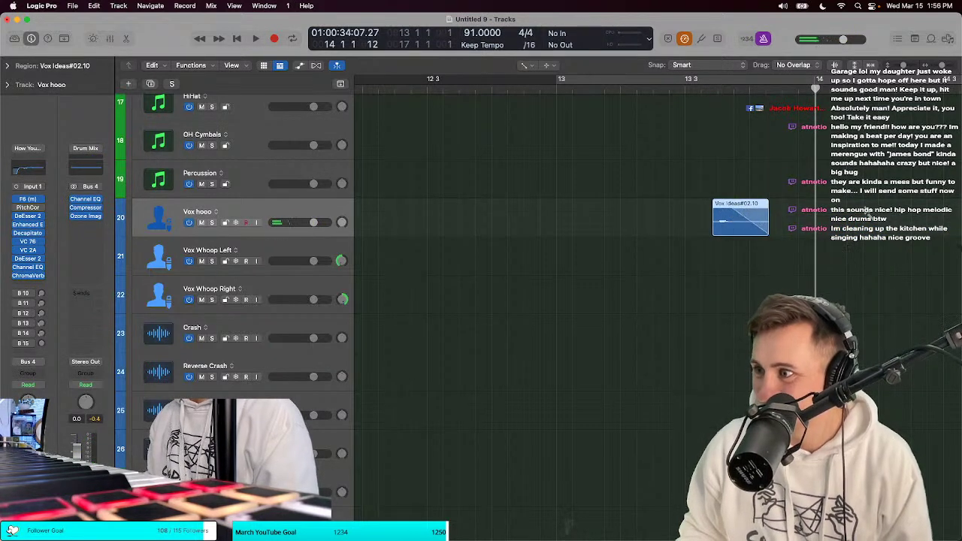
pyautogui.press('space')
pyautogui.rightClick(723, 215)
pyautogui.press('Escape')
pyautogui.hscroll(2, 674, 158)
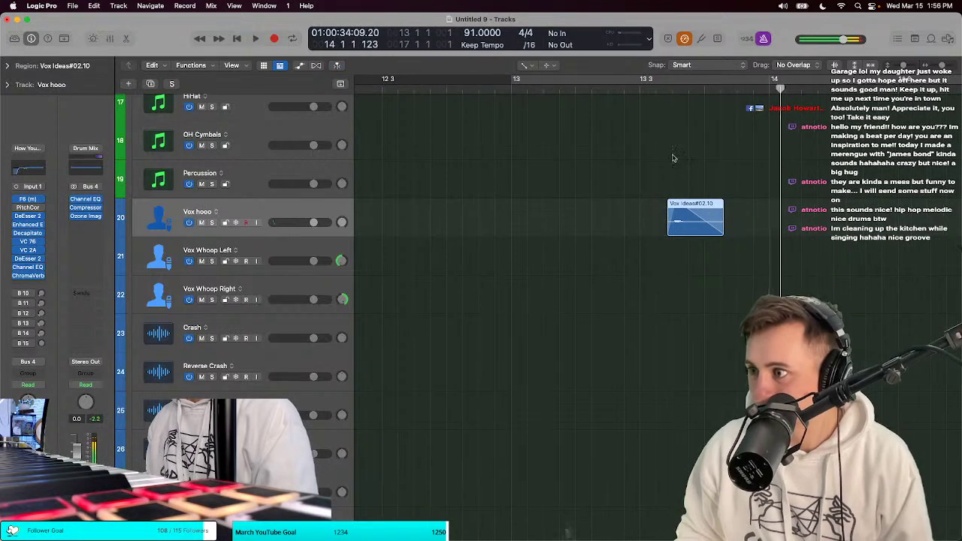
pyautogui.press('space')
pyautogui.press('space')
pyautogui.hscroll(1, 345, 233)
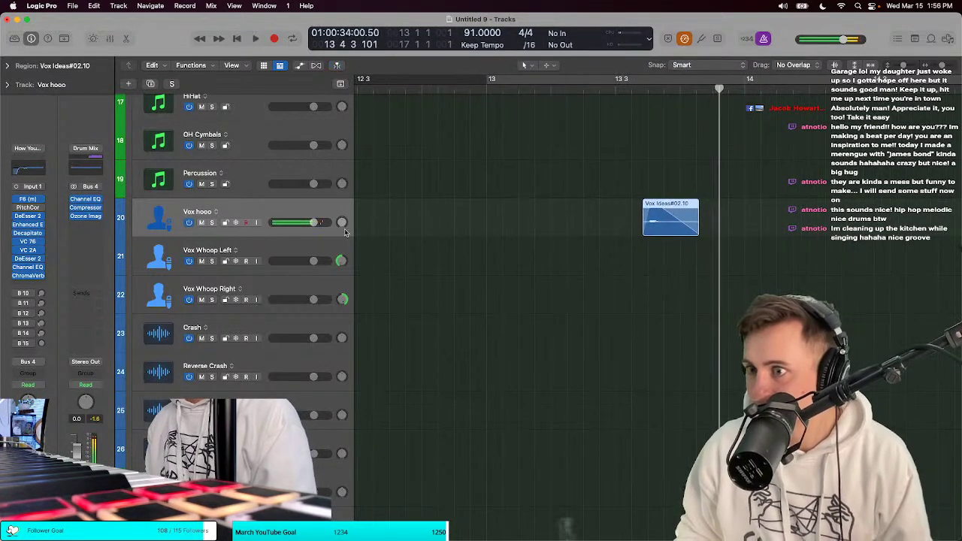
# Step: Lower the Vox hooo track volume during playback and move its Channel EQ after ChromaVerb in the insert chain
pyautogui.press('space')
pyautogui.moveTo(313, 222); pyautogui.dragTo(294, 224)
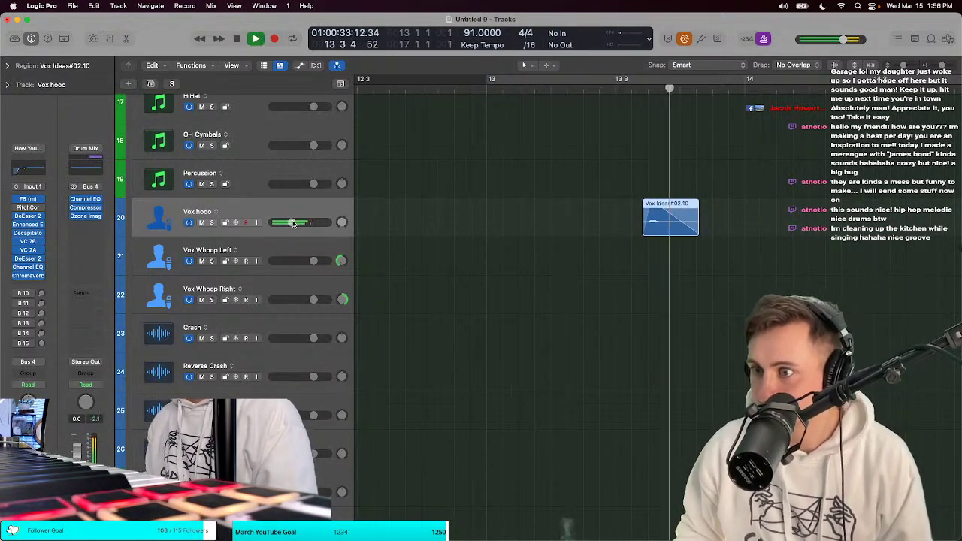
pyautogui.click(28, 267)
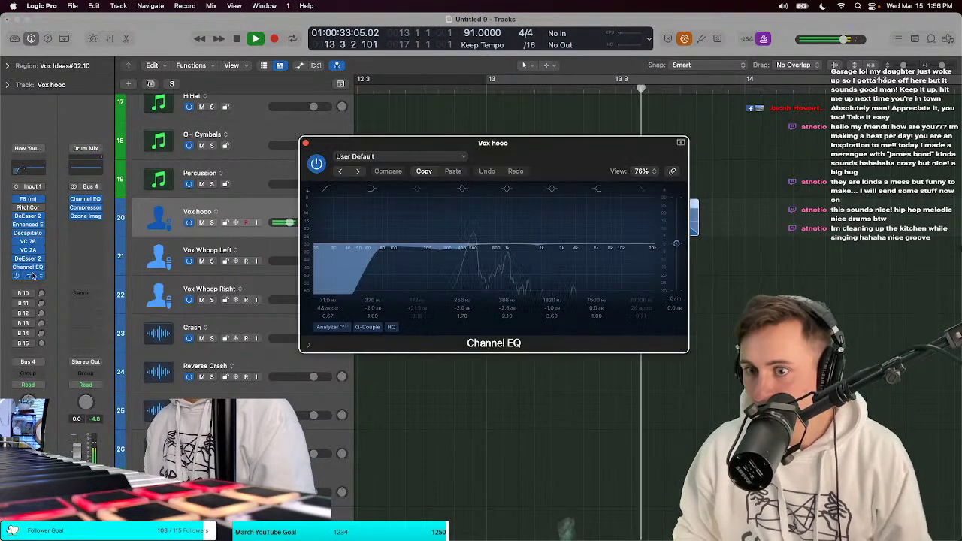
pyautogui.click(305, 142)
pyautogui.press('space')
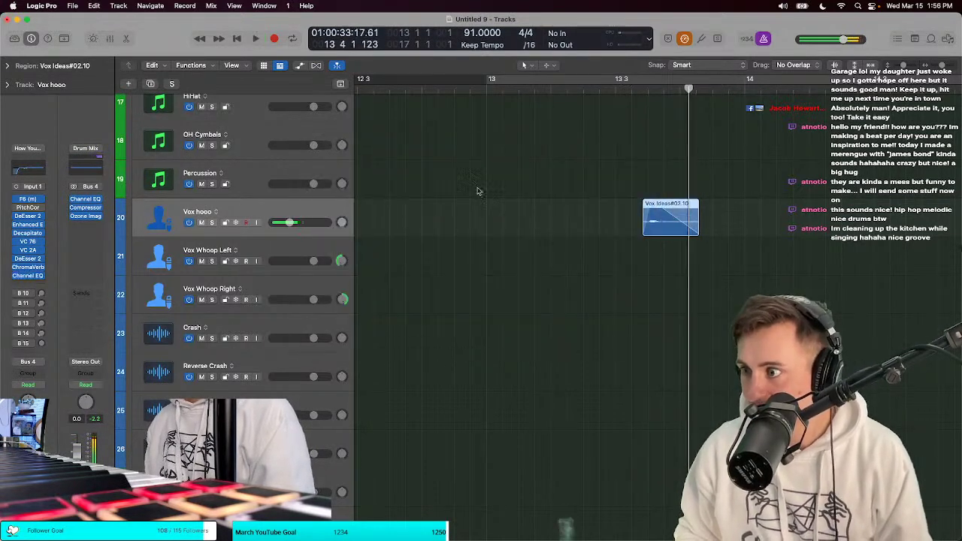
# Step: Switch the Channel EQ on Vox hooo from mono to its stereo version
pyautogui.press('space')
pyautogui.click(28, 276)
pyautogui.moveTo(75, 276)
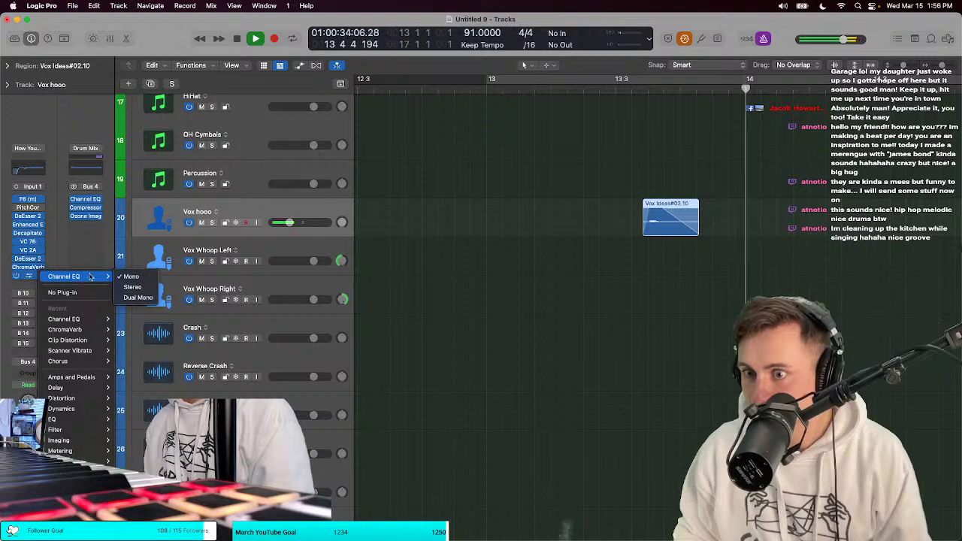
pyautogui.click(131, 288)
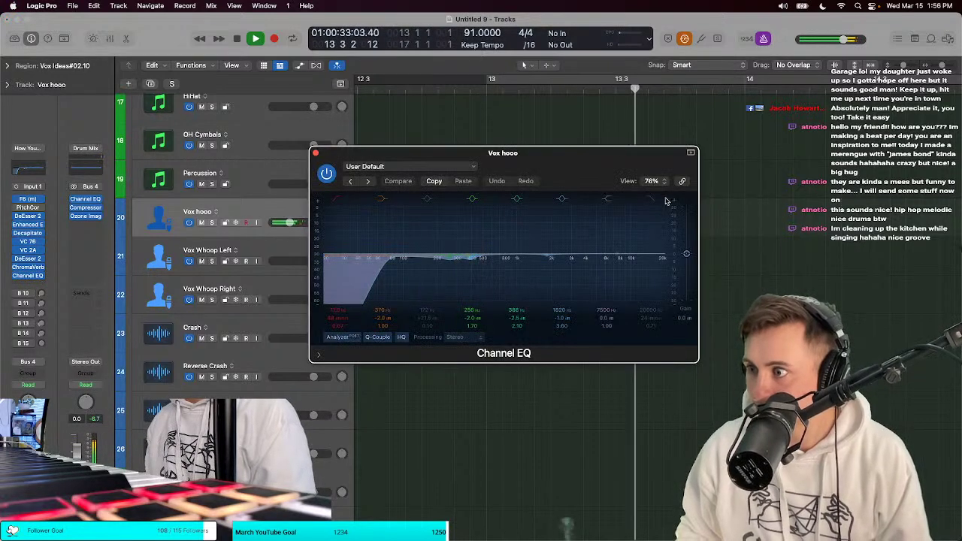
# Step: Enable a lowered high-cut and raise the low-cut frequency in the Vox hooo Channel EQ, leaving only a midrange band
pyautogui.click(650, 310)
pyautogui.moveTo(651, 310); pyautogui.dragTo(650, 368)
pyautogui.moveTo(404, 258); pyautogui.dragTo(436, 259)
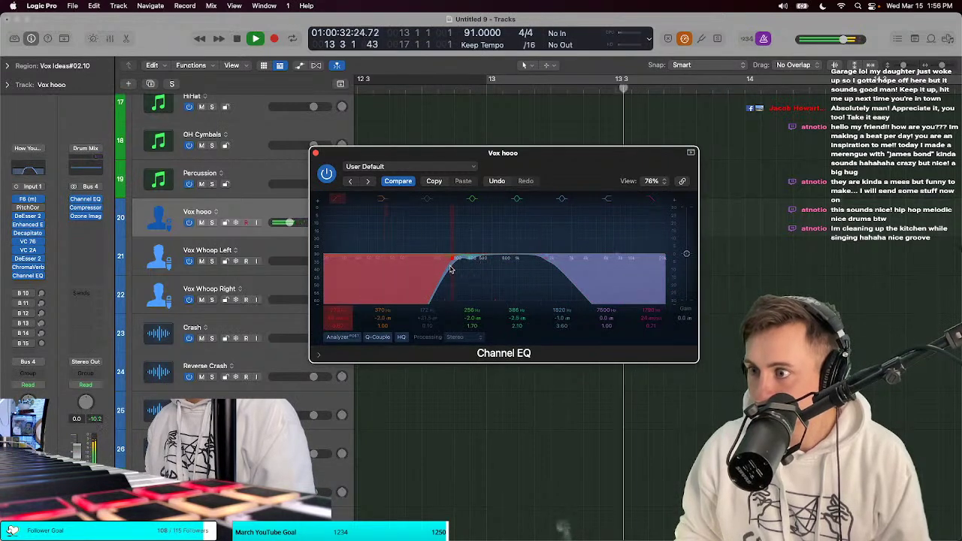
pyautogui.click(315, 153)
pyautogui.press('space')
# Step: Insert Delay Designer between DeEsser 2 and ChromaVerb on the Vox hooo track
pyautogui.click(35, 266)
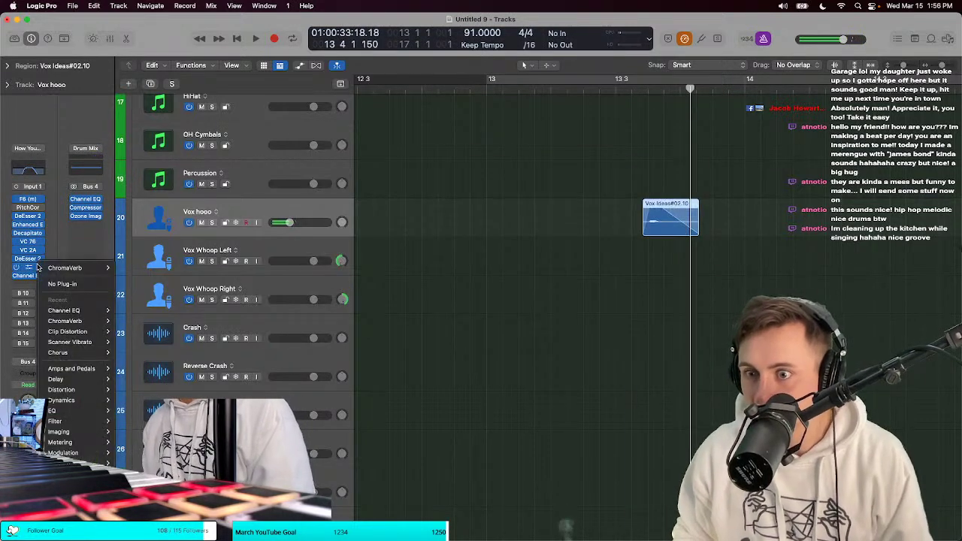
pyautogui.click(34, 266)
pyautogui.click(35, 266)
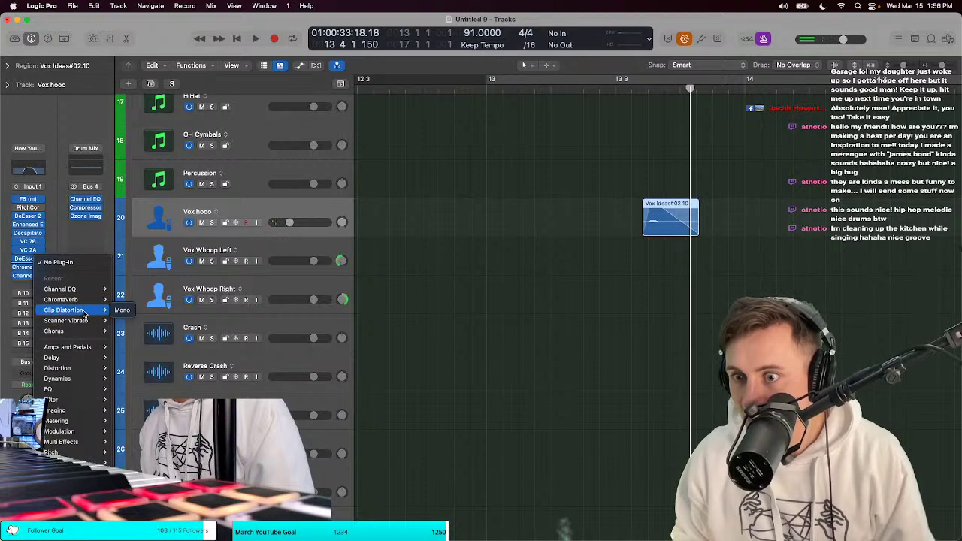
pyautogui.moveTo(75, 358)
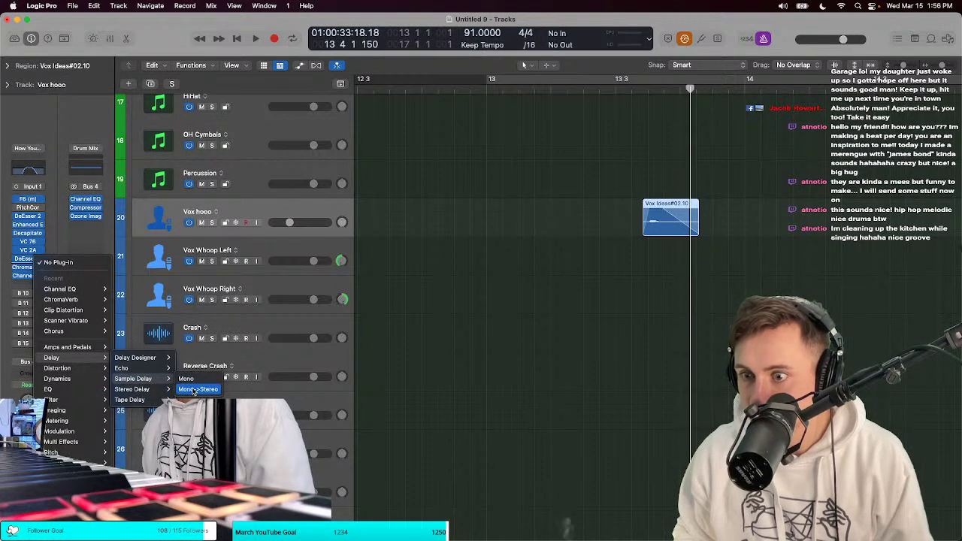
pyautogui.click(192, 369)
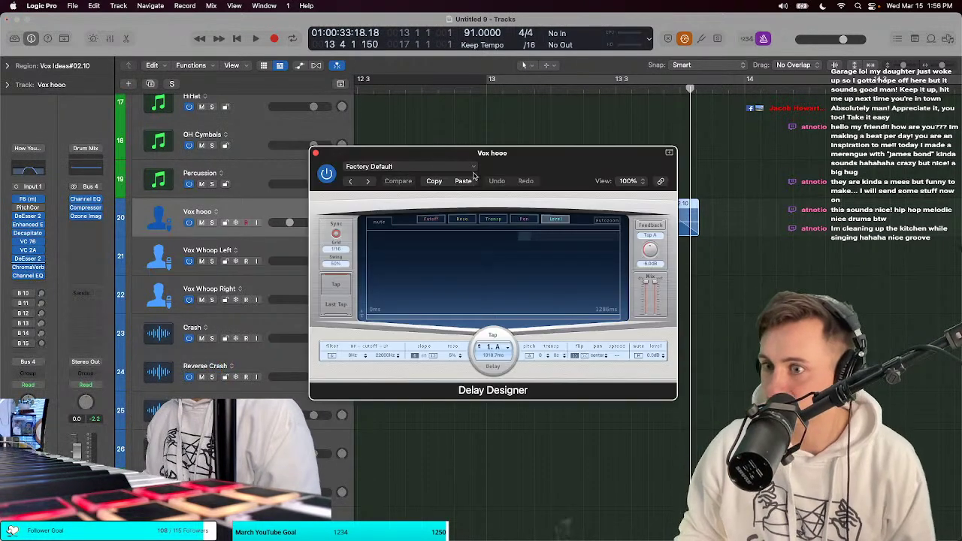
# Step: Solo Vox hooo and listen to the phrase with the Factory Default Delay Designer setting
pyautogui.press('space')
pyautogui.press('s')
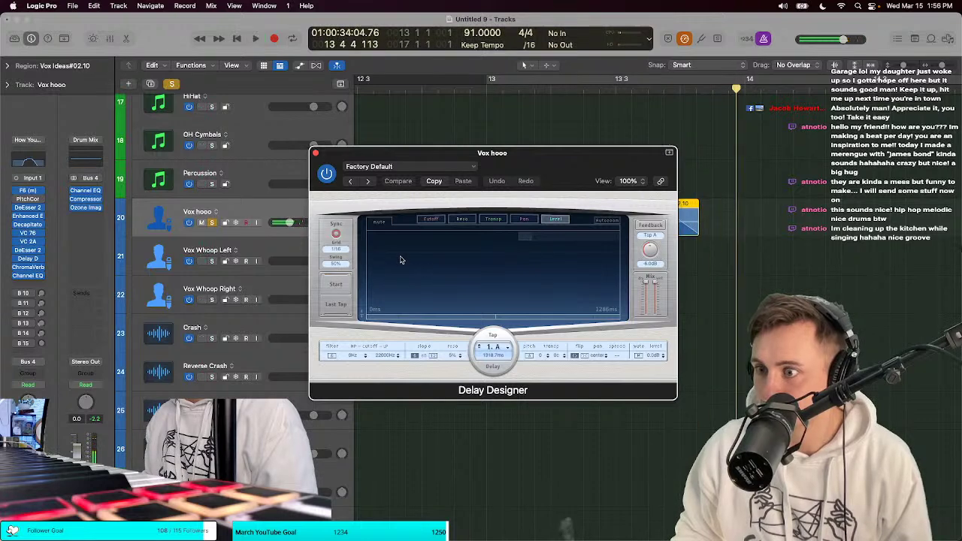
pyautogui.click(336, 250)
pyautogui.press('Escape')
pyautogui.press('space')
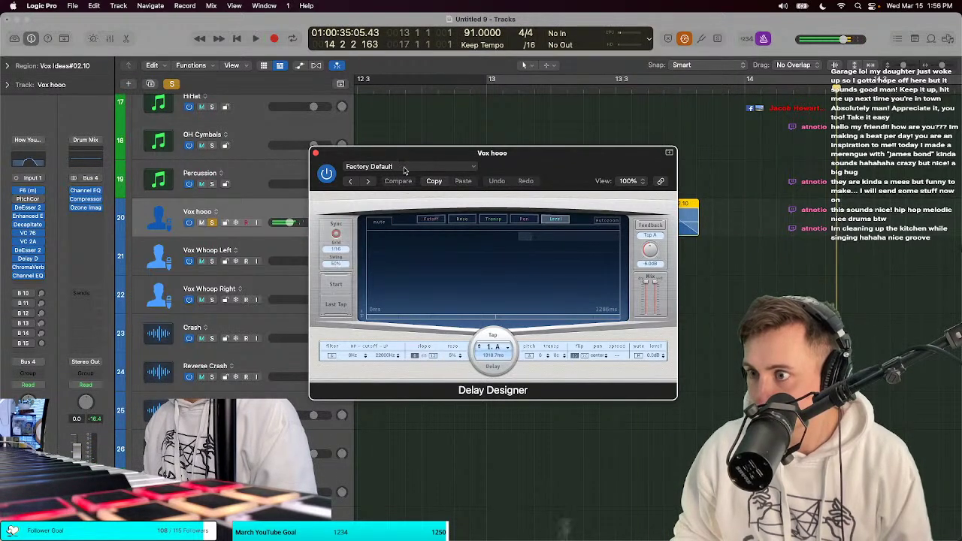
# Step: Try the Complex presets Gallop and Sync Flow in Delay Designer, playing back Vox hooo with each
pyautogui.click(405, 167)
pyautogui.moveTo(458, 395)
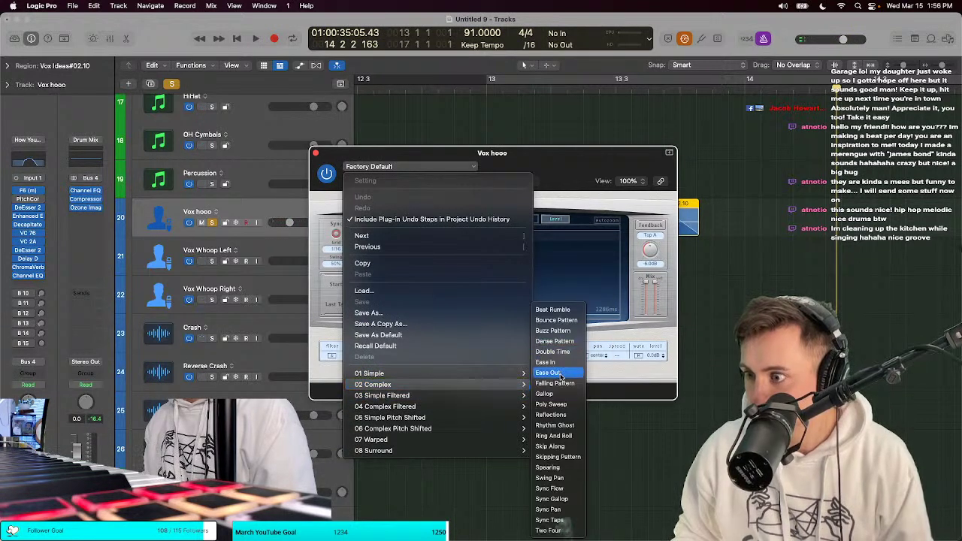
pyautogui.click(560, 394)
pyautogui.press('space')
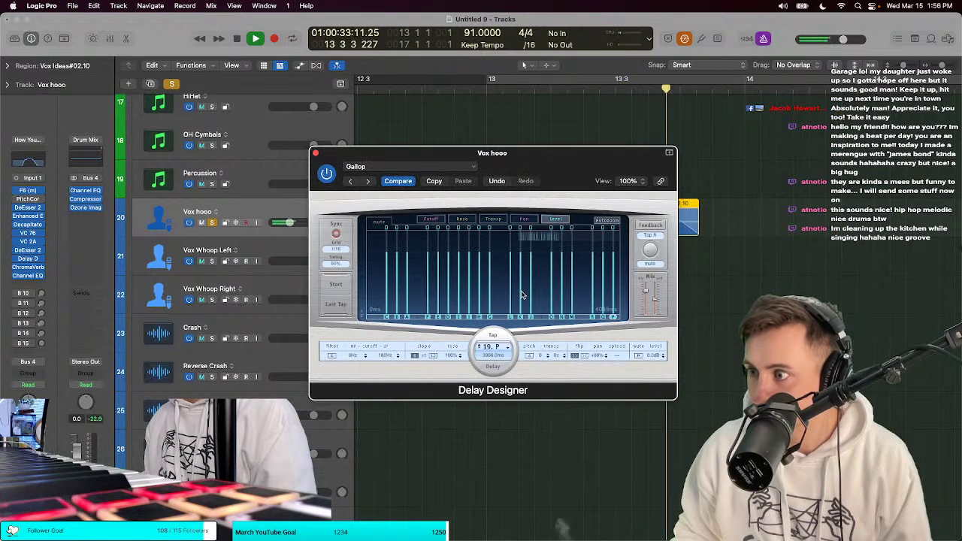
pyautogui.click(370, 169)
pyautogui.moveTo(400, 371)
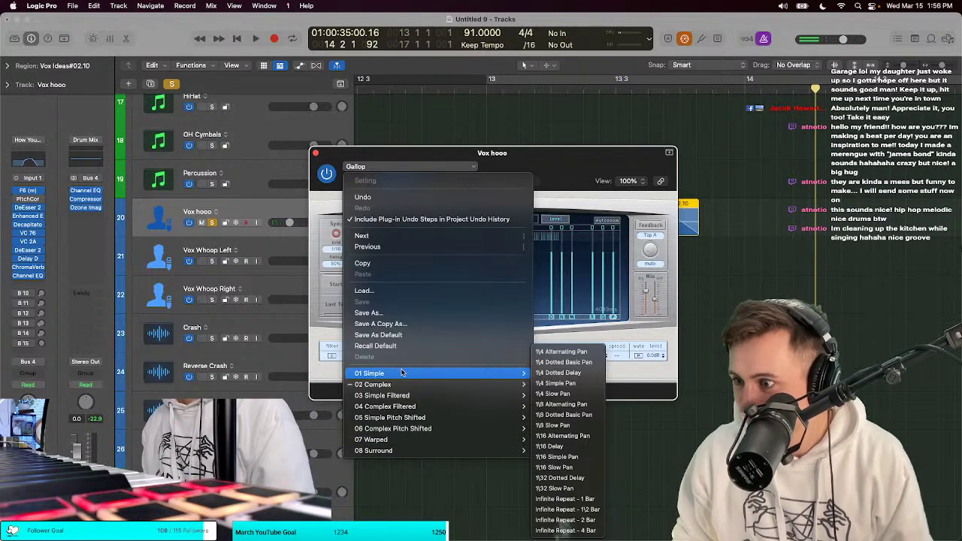
pyautogui.moveTo(443, 386)
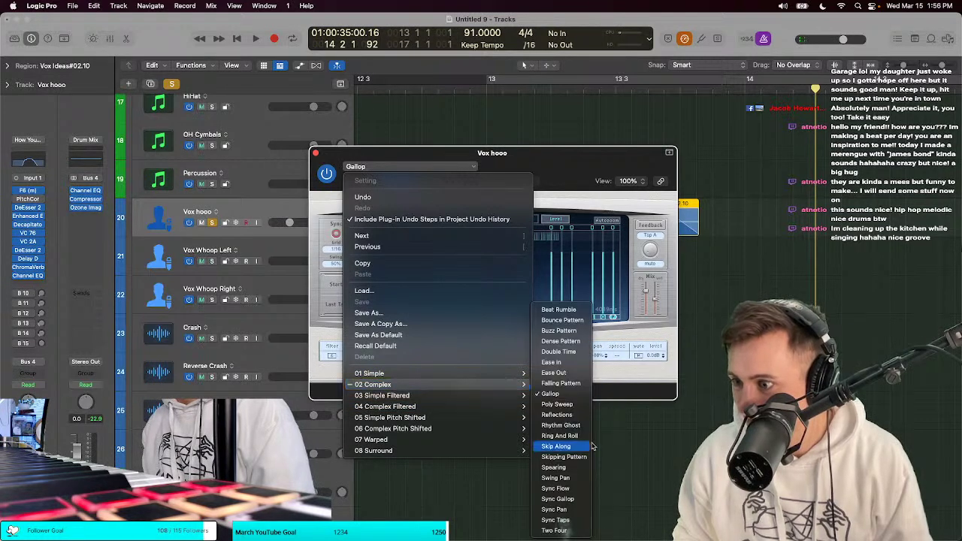
pyautogui.click(558, 489)
pyautogui.press('space')
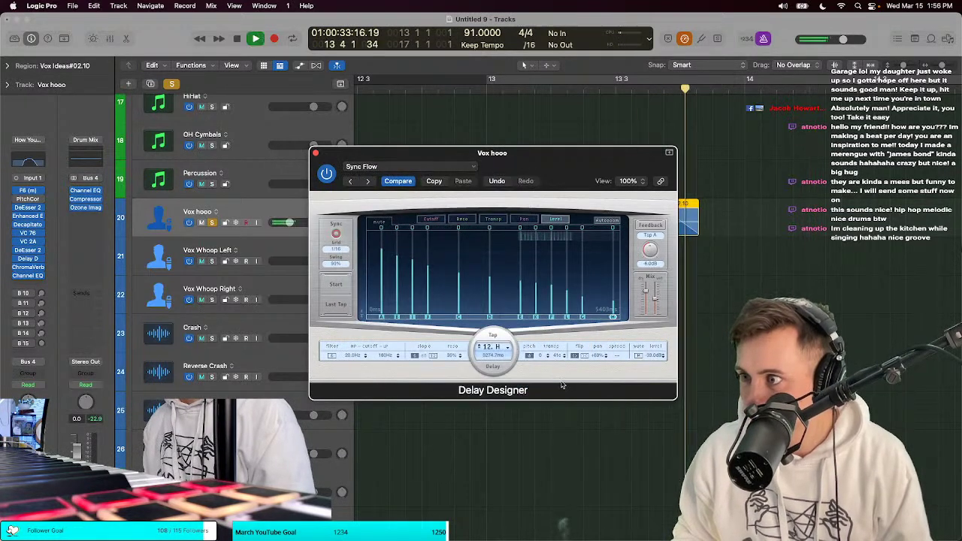
# Step: Load the Simple Filtered preset Back Door Filter in Delay Designer and play the soloed Vox hooo phrase
pyautogui.click(402, 169)
pyautogui.moveTo(419, 396)
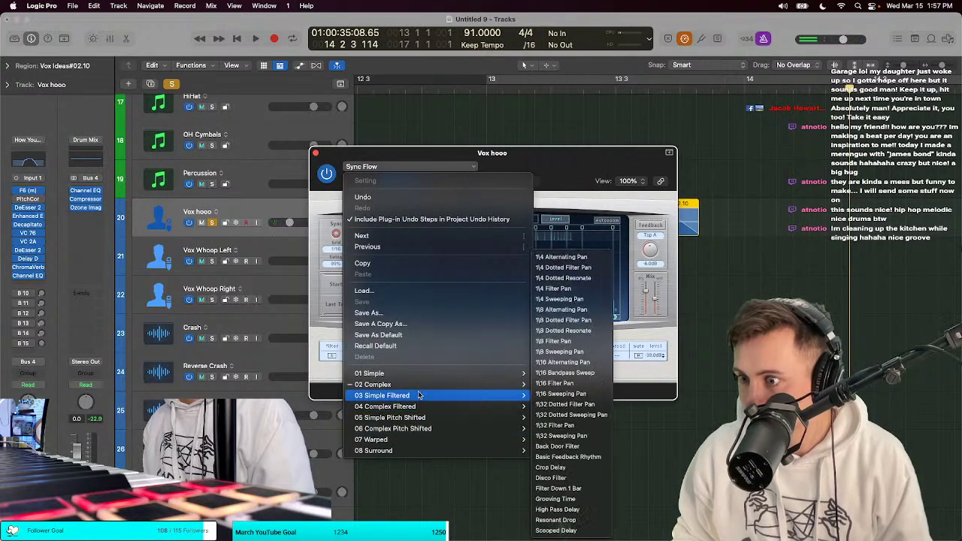
pyautogui.click(579, 446)
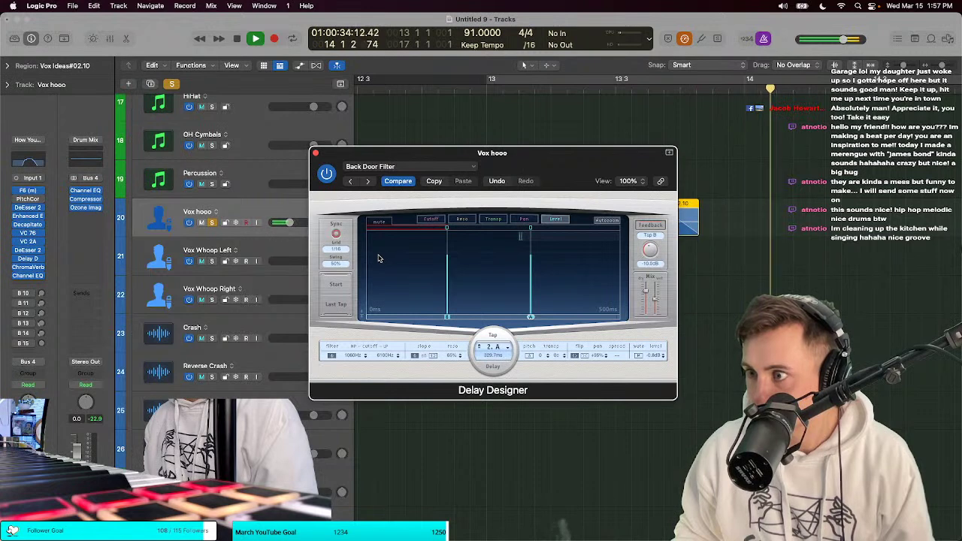
pyautogui.press('space')
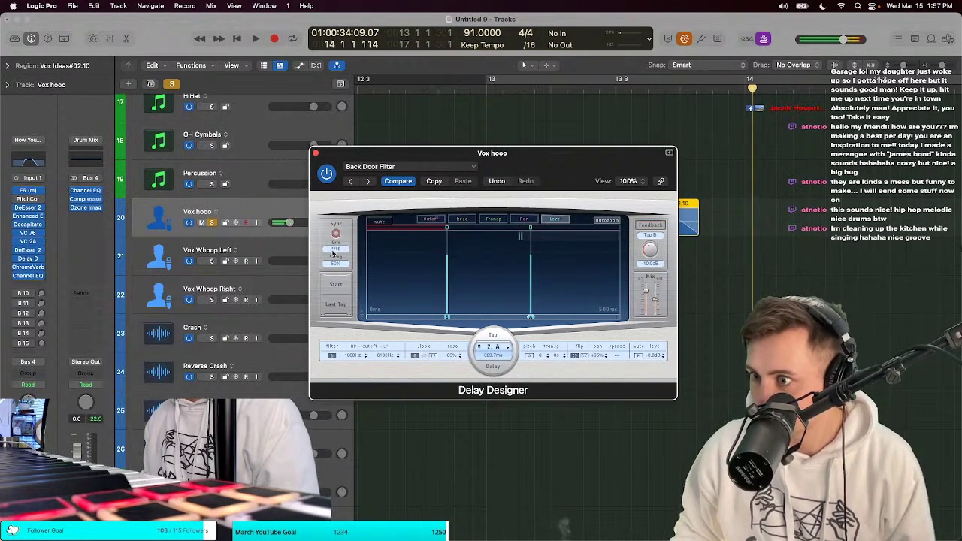
# Step: Set the Delay Designer grid to 1/24, move the first tap earlier, and play Vox hooo in the mix
pyautogui.click(335, 250)
pyautogui.click(336, 262)
pyautogui.moveTo(447, 248); pyautogui.dragTo(420, 249)
pyautogui.press('space')
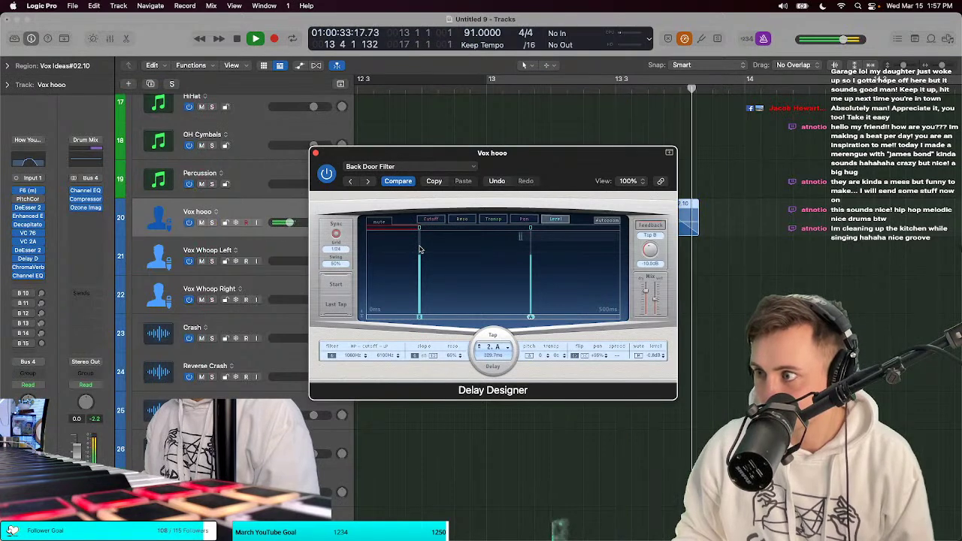
# Step: Choose a finer Delay Designer grid value and raise the second tap's level with Vox hooo soloed
pyautogui.click(344, 251)
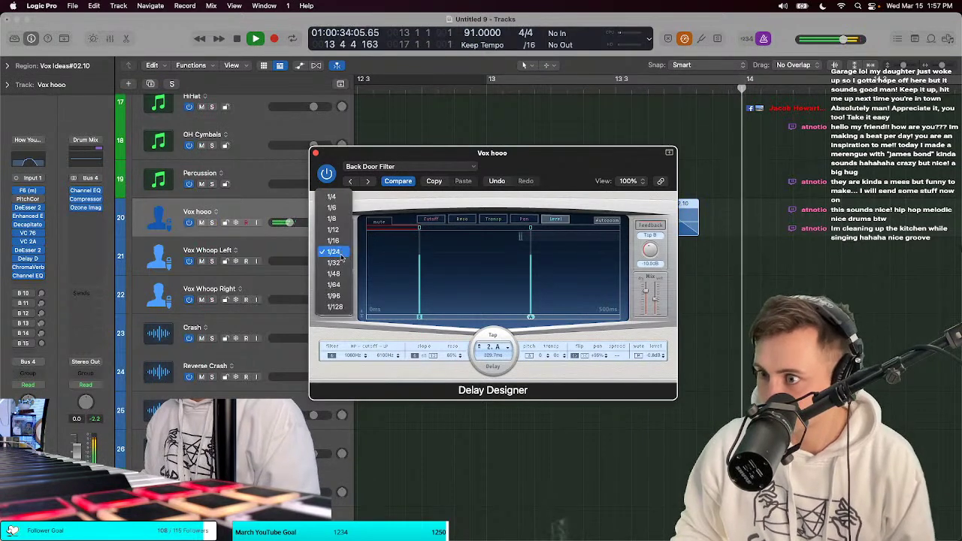
pyautogui.click(474, 210)
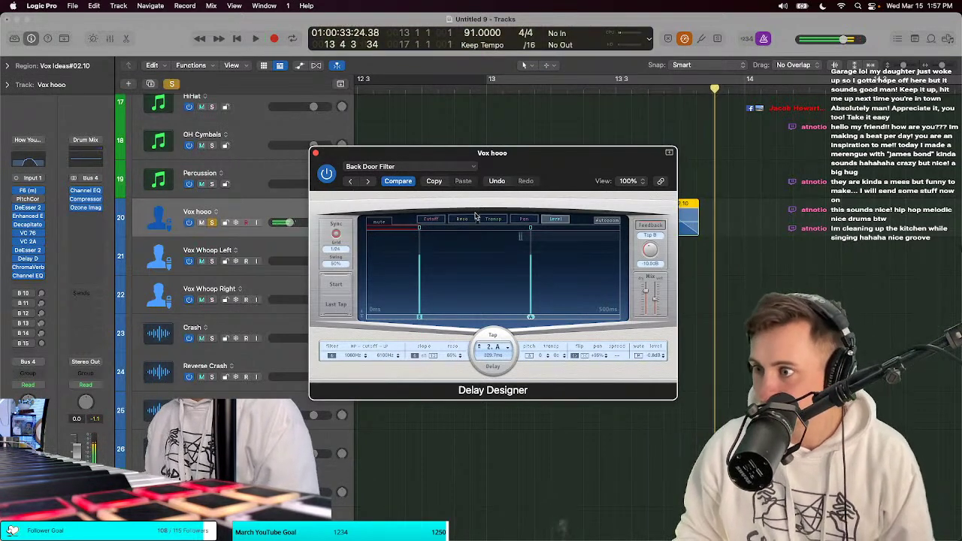
pyautogui.click(531, 258)
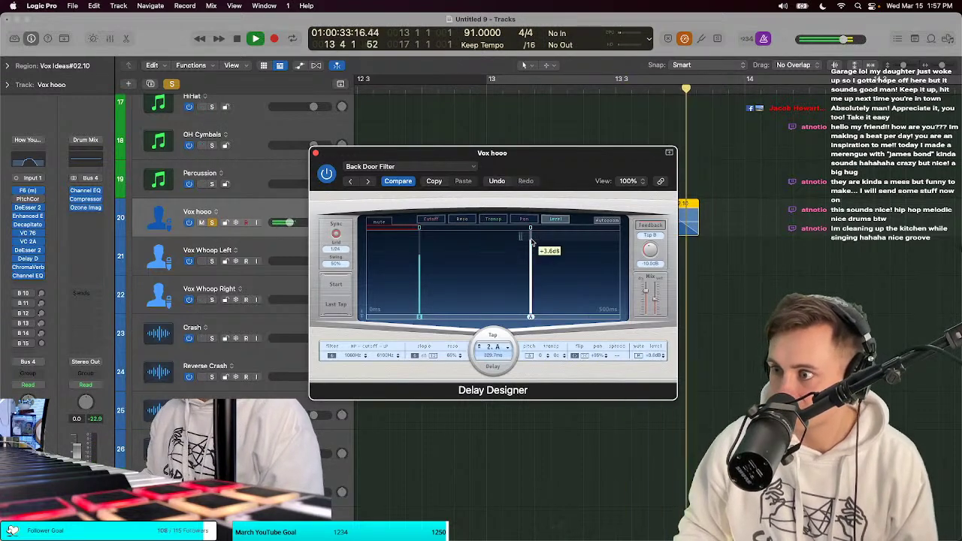
# Step: Inspect the delay taps' cutoff settings, audition the soloed vocal, and close the Delay Designer window
pyautogui.click(431, 219)
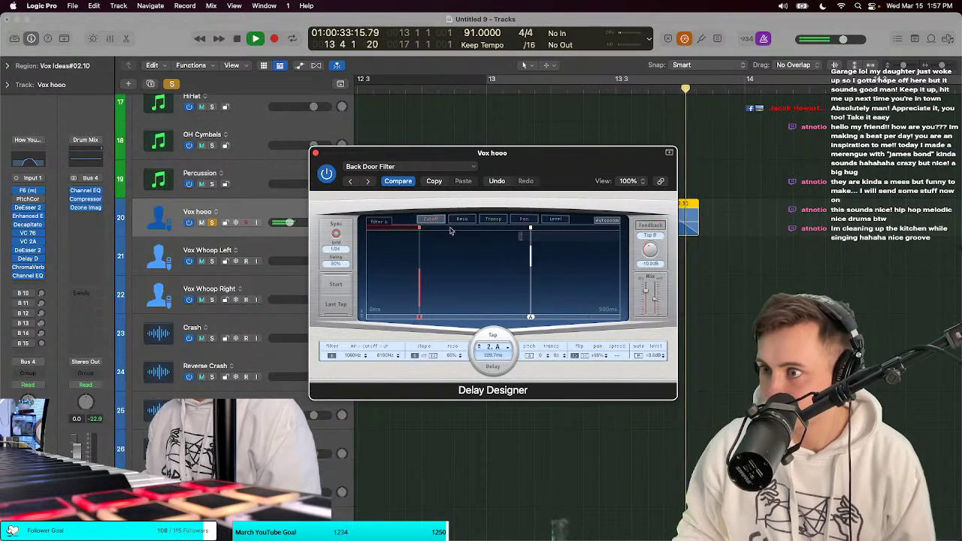
pyautogui.press('space')
pyautogui.press('space')
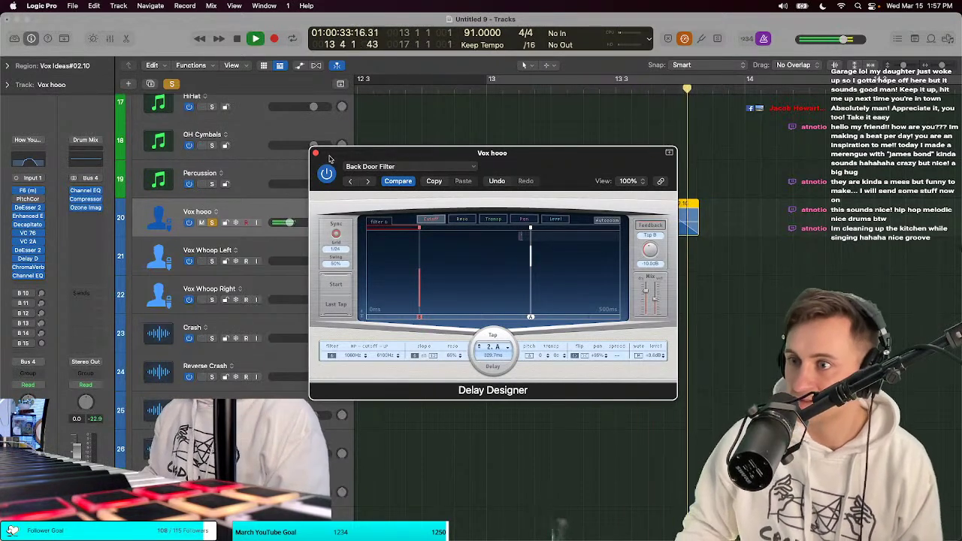
pyautogui.press('super+w')
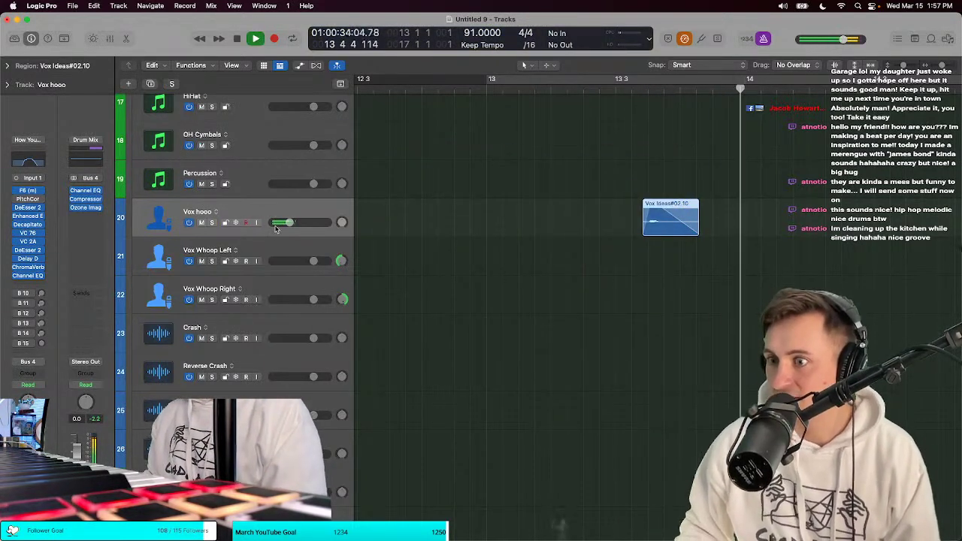
# Step: Compare Vox hooo with ChromaVerb bypassed and active, listening both soloed and in the full mix
pyautogui.moveTo(41, 269)
pyautogui.press('space')
pyautogui.click(212, 222)
pyautogui.press('space')
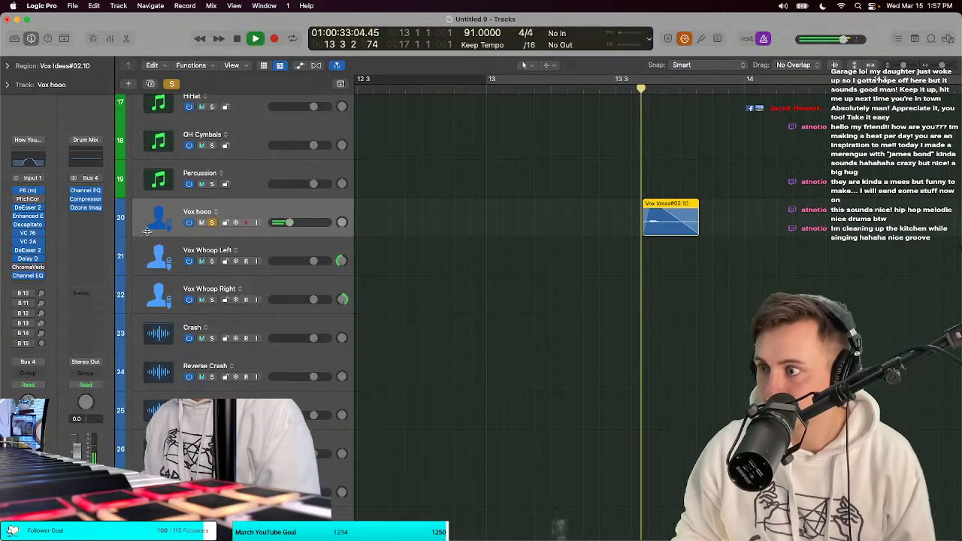
pyautogui.press('space')
pyautogui.press('s')
pyautogui.press('space')
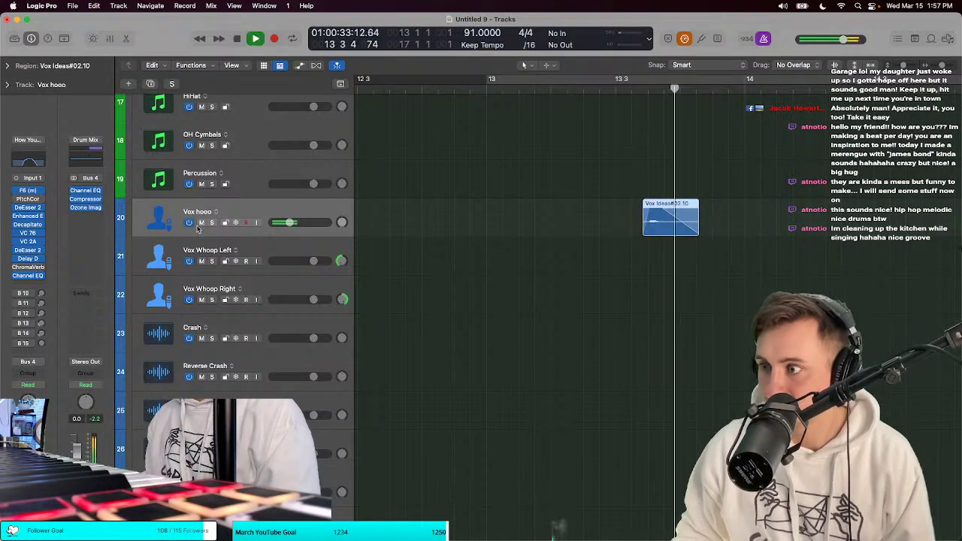
pyautogui.press('space')
pyautogui.press('space')
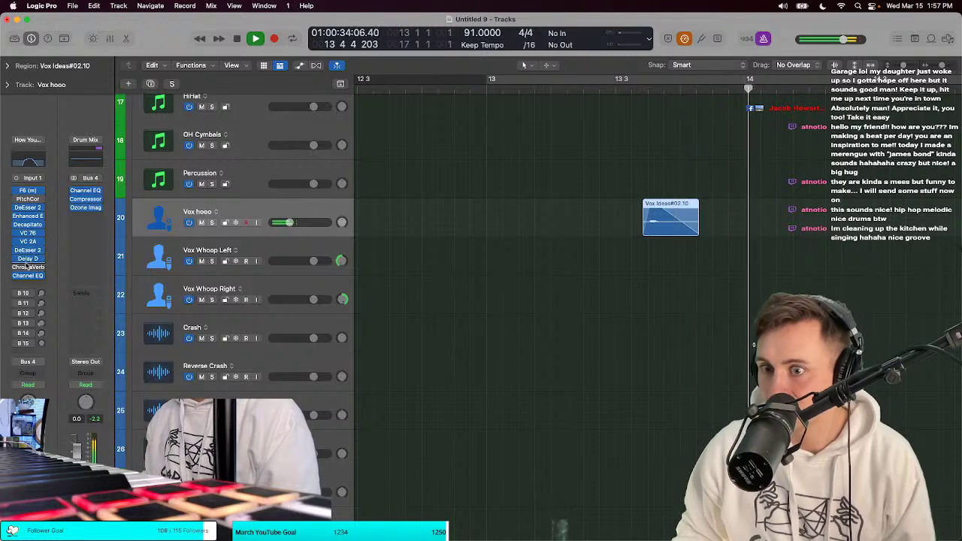
pyautogui.press('space')
pyautogui.press('space')
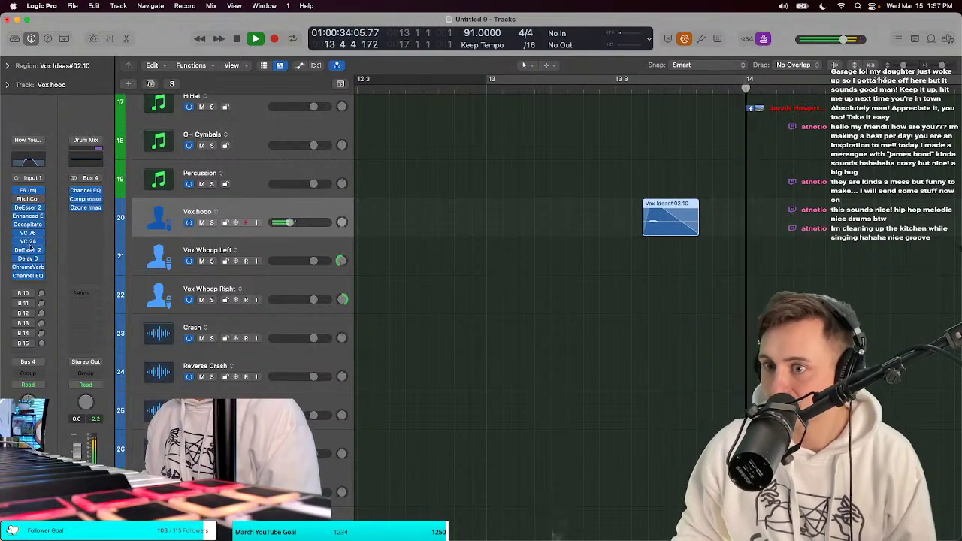
# Step: Set the Vox hooo track volume to -10.0 dB while playing the phrase in the mix
pyautogui.press('space')
pyautogui.press('v')
pyautogui.press('space')
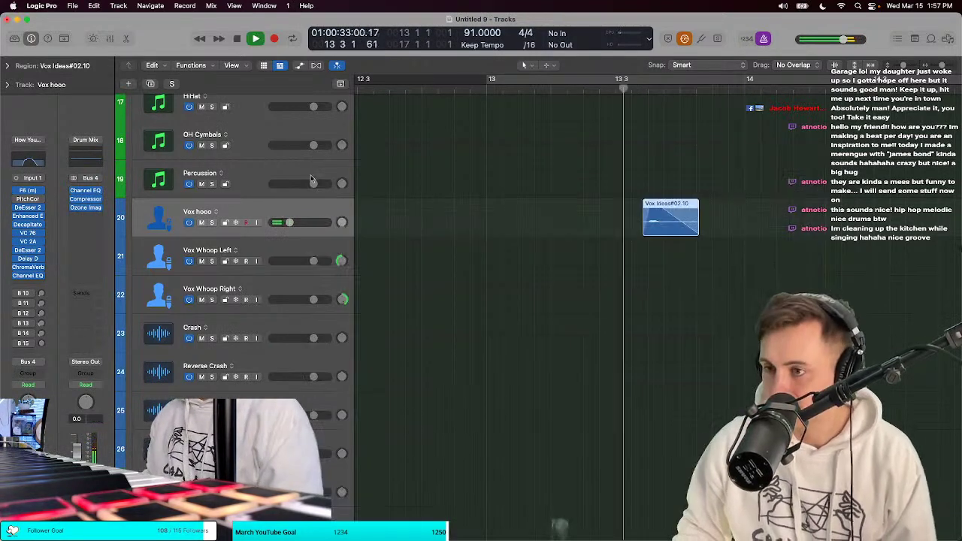
pyautogui.press('v')
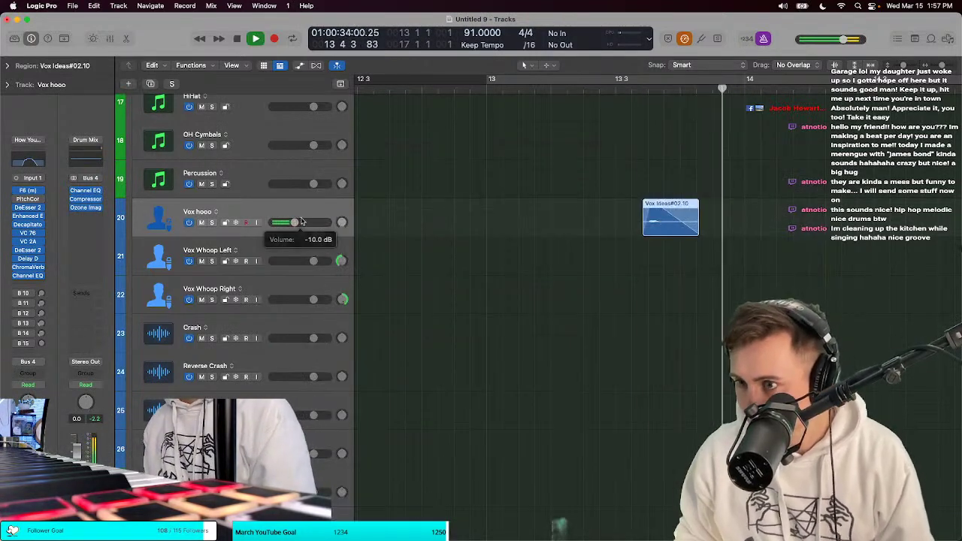
pyautogui.press('space')
# Step: Inspect the Decapitator PunkVox settings on Vox hooo while auditioning the track soloed, and close the plug-in window
pyautogui.click(28, 225)
pyautogui.click(385, 298)
pyautogui.press('space')
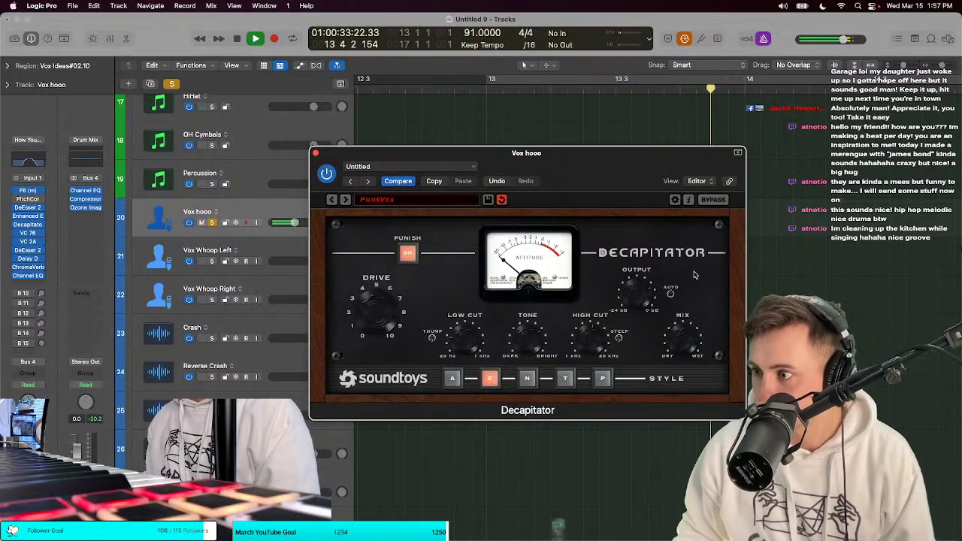
pyautogui.press('space')
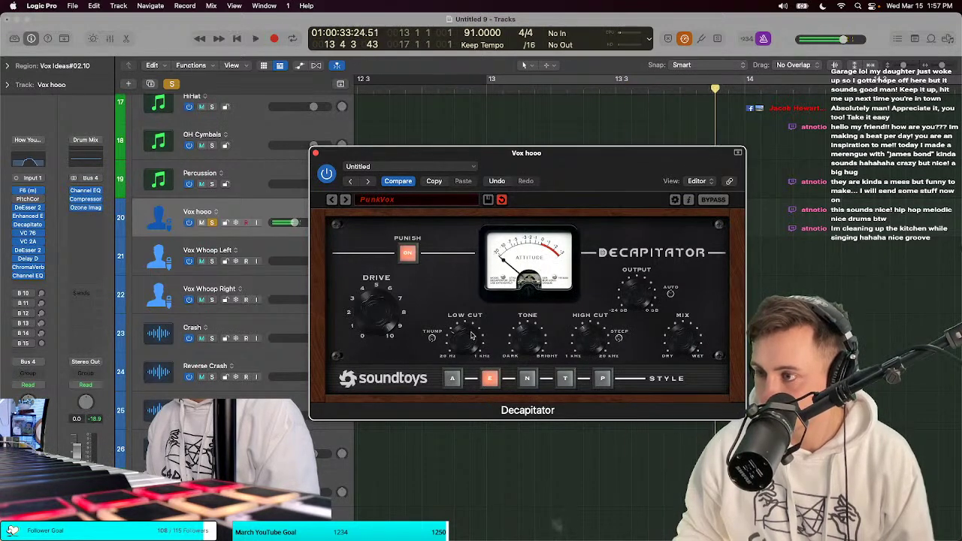
pyautogui.press('space')
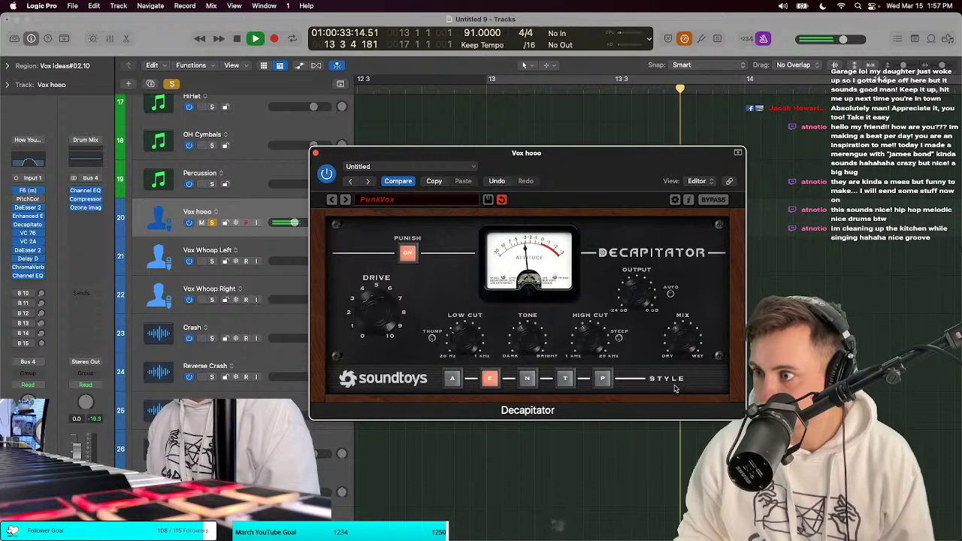
pyautogui.press('space')
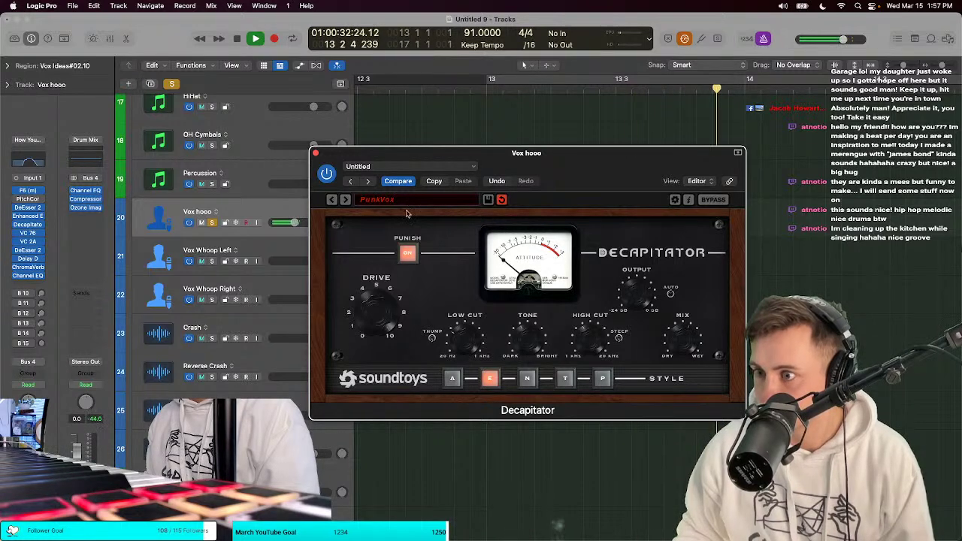
pyautogui.click(315, 153)
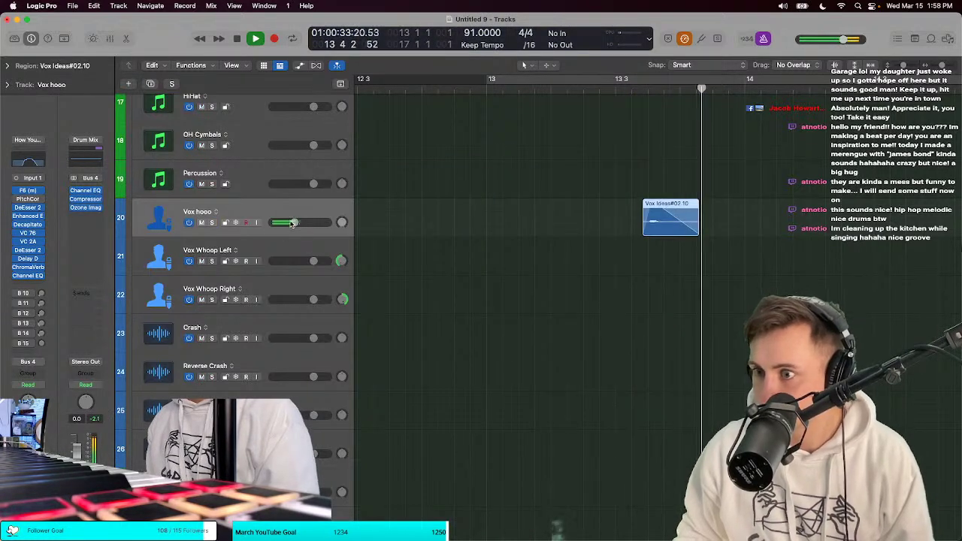
# Step: Set the Vox hooo track volume to -8.0 dB while playing the phrase in the full mix
pyautogui.press('space')
pyautogui.moveTo(294, 222); pyautogui.dragTo(286, 225)
pyautogui.press('space')
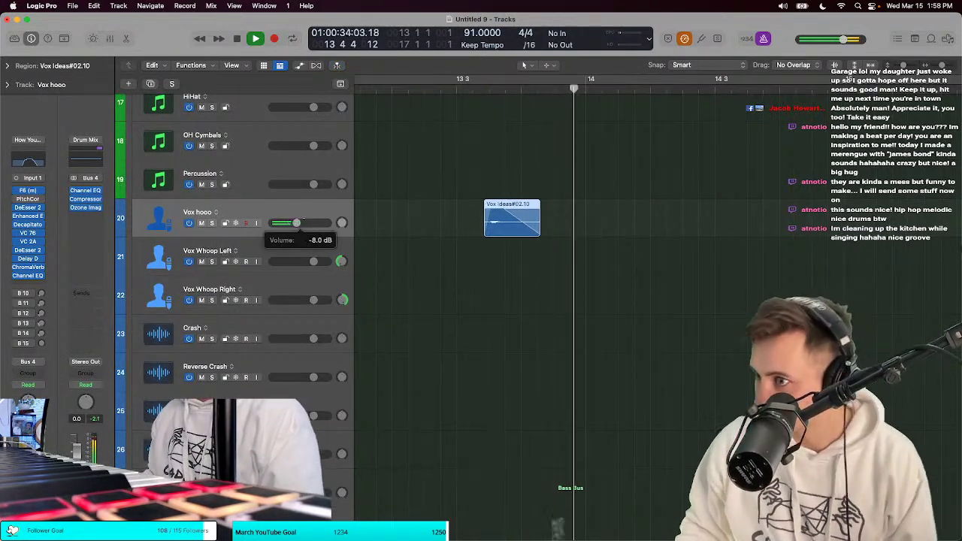
# Step: Trim the start of the Vox hooo region closer to its sound and play the phrase in the mix
pyautogui.press('space')
pyautogui.press('cmd+Right')
pyautogui.click(470, 195)
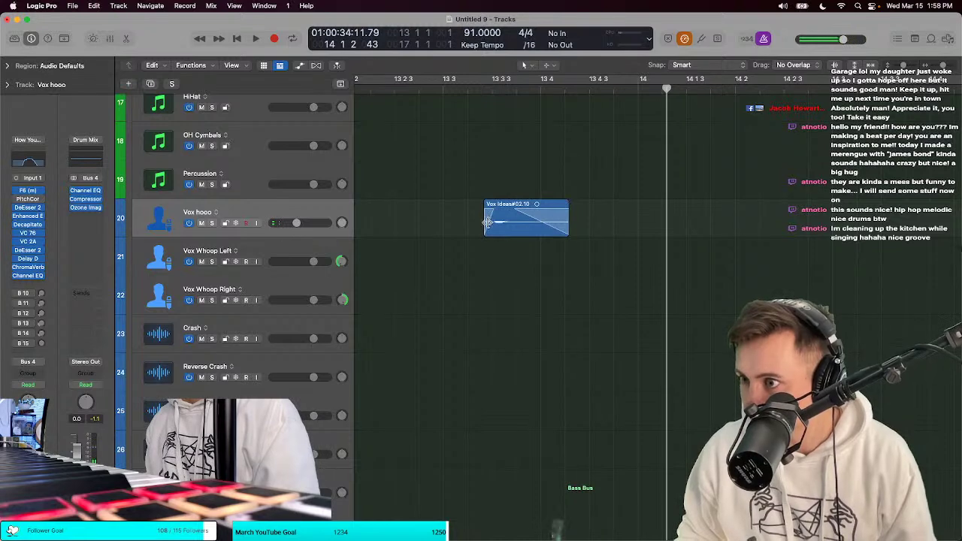
pyautogui.moveTo(487, 222); pyautogui.dragTo(493, 223)
pyautogui.press('t')
pyautogui.press('r')
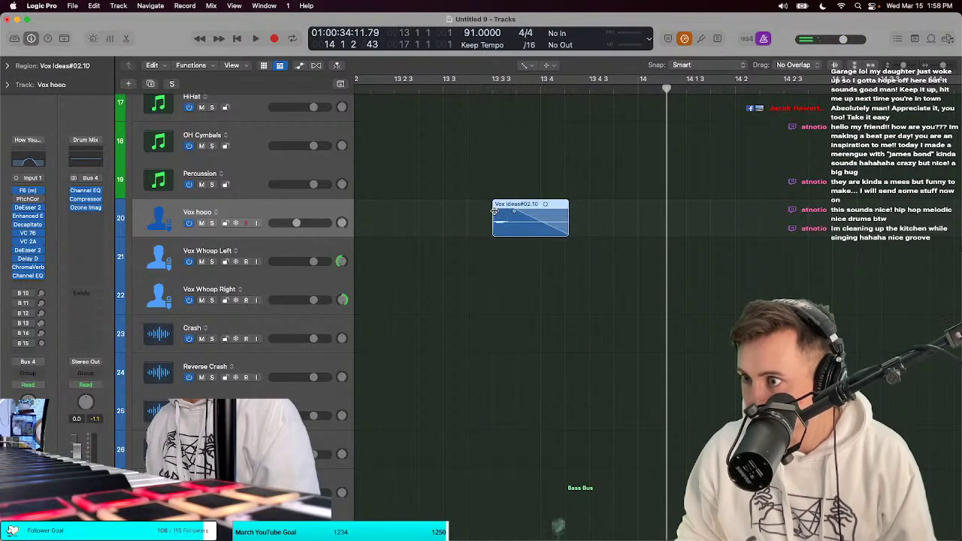
pyautogui.press('space')
# Step: Trim the start of the long Vox Whoop Right region to line up with the Vox Whoop Left region before Chorus 1
pyautogui.scroll(-4, 503, 215)
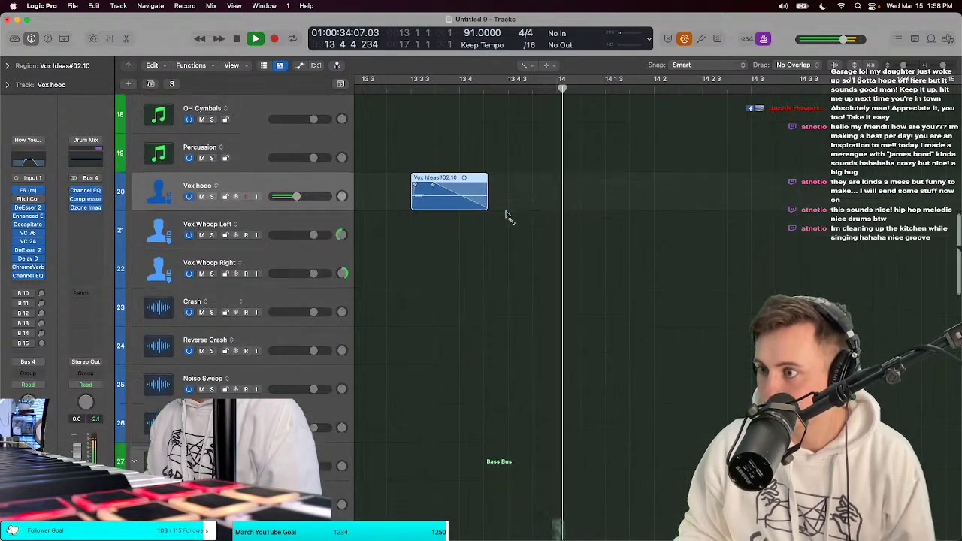
pyautogui.scroll(6, 527, 188)
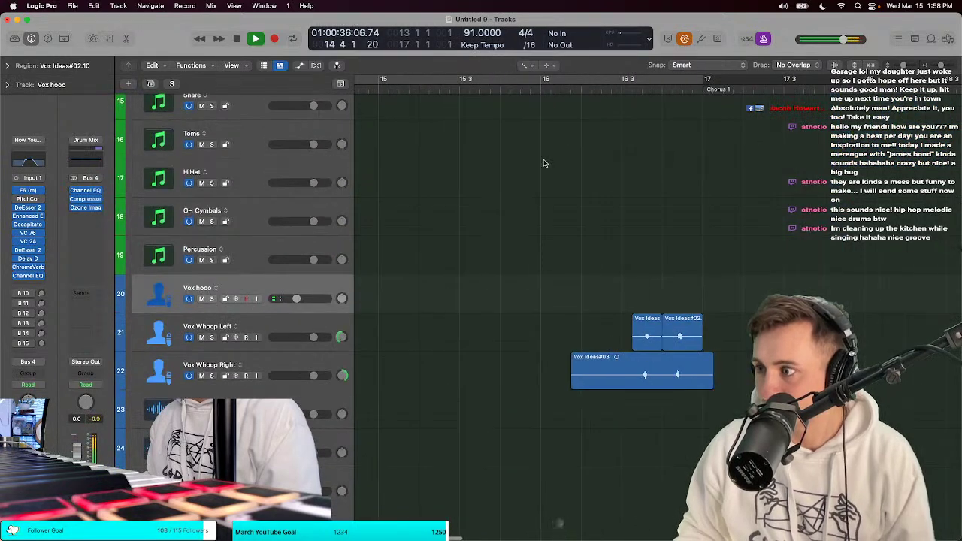
pyautogui.click(578, 376)
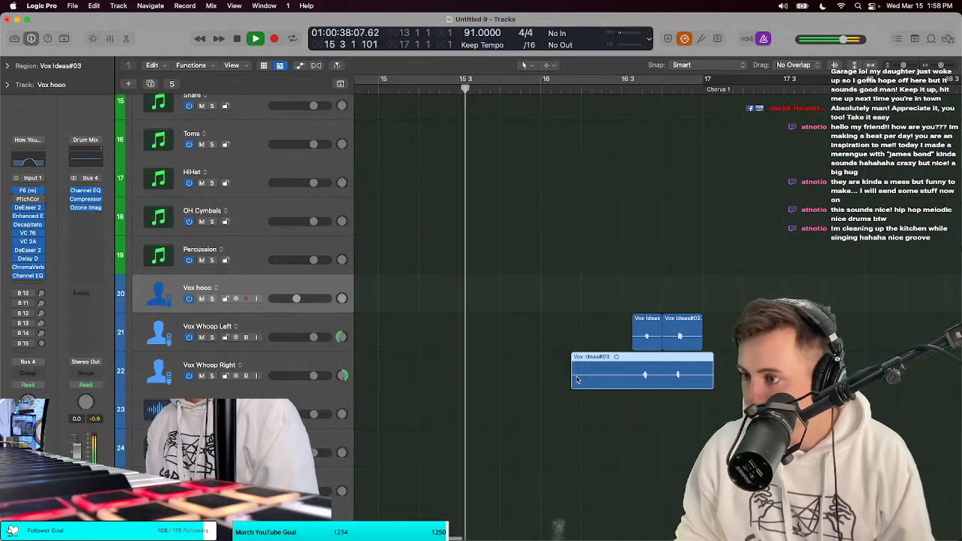
pyautogui.moveTo(579, 376); pyautogui.dragTo(615, 379)
pyautogui.press('space')
# Step: Split the Vox Whoop Right region between its two whoops, in line with the split on Vox Whoop Left
pyautogui.press('t')
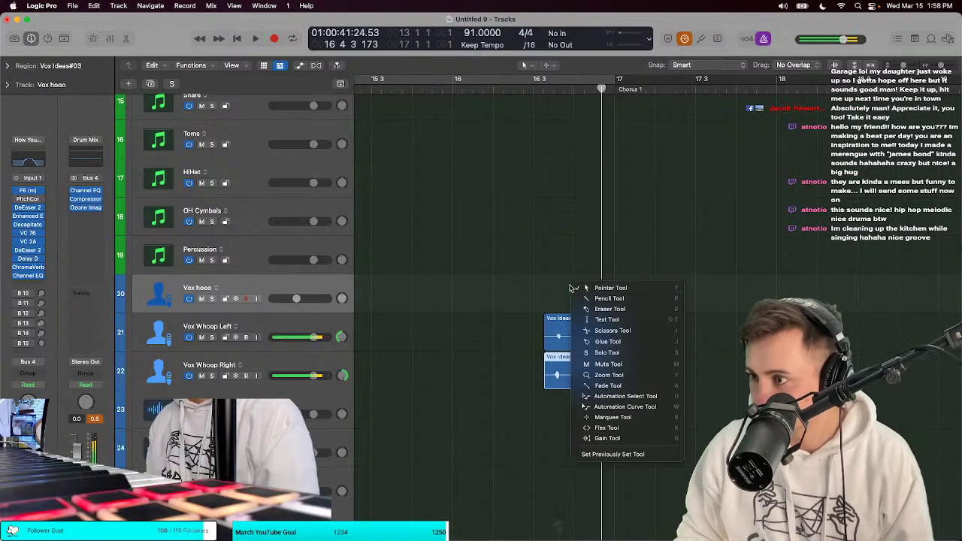
pyautogui.moveTo(576, 281); pyautogui.dragTo(581, 385)
pyautogui.click(581, 378)
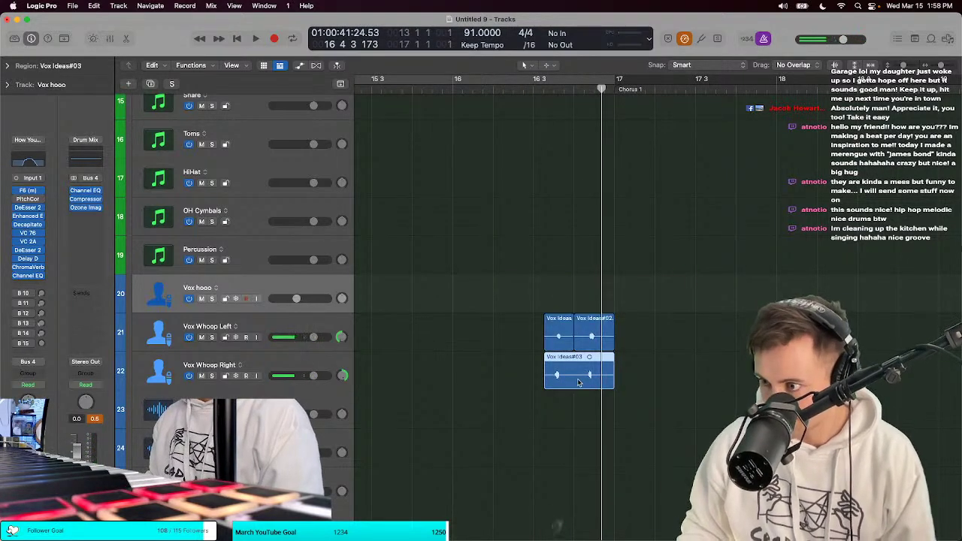
pyautogui.press('t')
pyautogui.press('i')
pyautogui.press('t')
pyautogui.press('t')
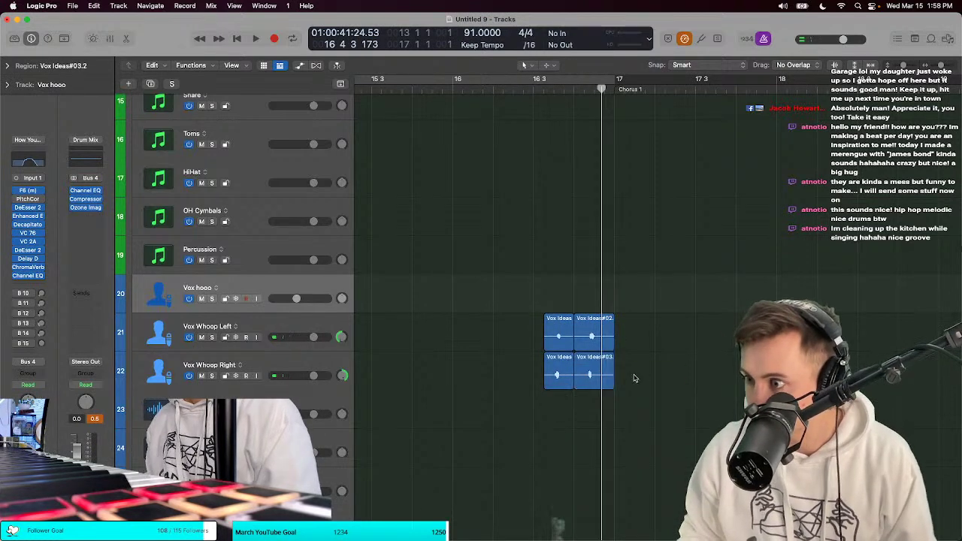
# Step: Trim the start and end of the second whoop regions on both whoop tracks close to the sound
pyautogui.keyDown('shift'); pyautogui.click(602, 335); pyautogui.keyUp('shift')
pyautogui.press('t')
pyautogui.press('t')
pyautogui.moveTo(612, 337)
pyautogui.mouseDown()
pyautogui.moveTo(595, 337)
pyautogui.moveTo(611, 338)
pyautogui.mouseUp()
pyautogui.press('super+Right')
pyautogui.press('super+Right')
pyautogui.press('super+Right')
pyautogui.click(606, 367)
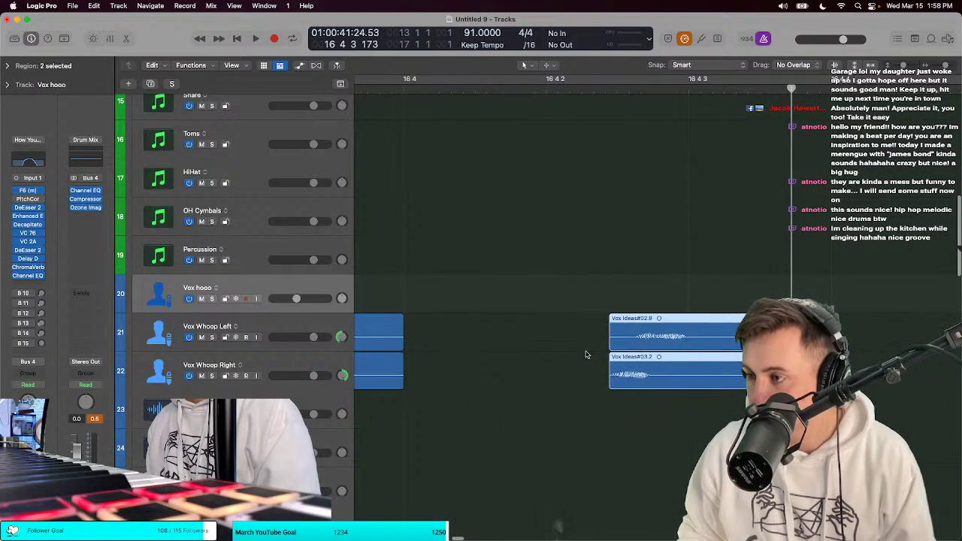
pyautogui.press('t')
pyautogui.press('super+z')
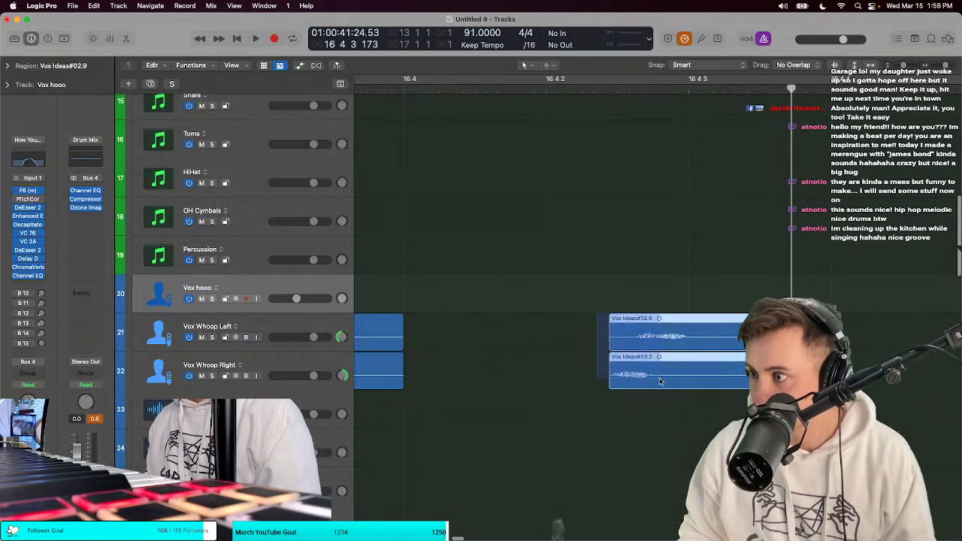
pyautogui.moveTo(756, 338); pyautogui.dragTo(736, 340)
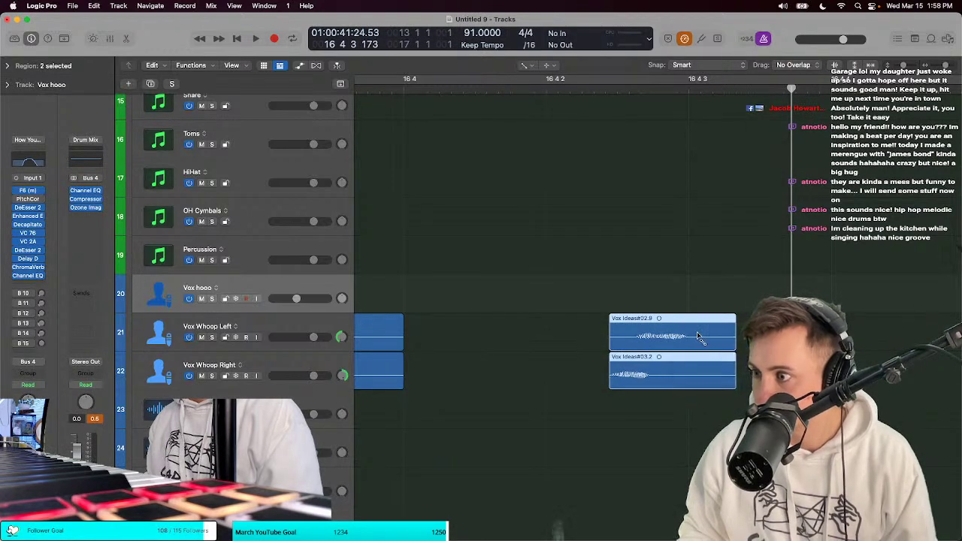
# Step: Add fades to the whoop regions on both tracks and trim the start of the first pair
pyautogui.moveTo(618, 340); pyautogui.dragTo(356, 340)
pyautogui.moveTo(652, 340)
pyautogui.mouseDown()
pyautogui.moveTo(576, 341)
pyautogui.moveTo(795, 342)
pyautogui.moveTo(634, 338)
pyautogui.mouseUp()
pyautogui.hscroll(-5, 672, 340)
pyautogui.press('t')
pyautogui.moveTo(723, 333); pyautogui.dragTo(755, 333)
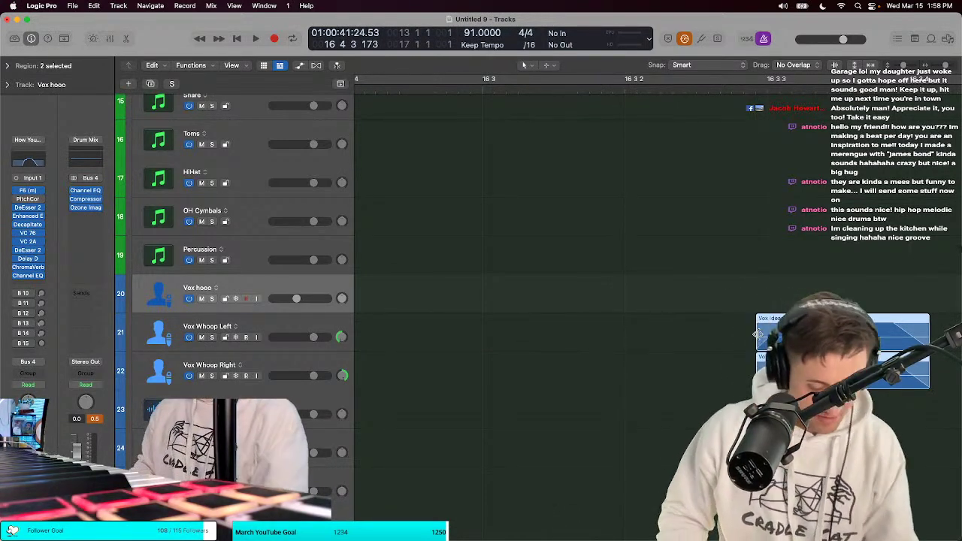
# Step: Select the Vox Whoop Left and Right tracks together and lower both volumes to -8.0 dB during playback
pyautogui.press('space')
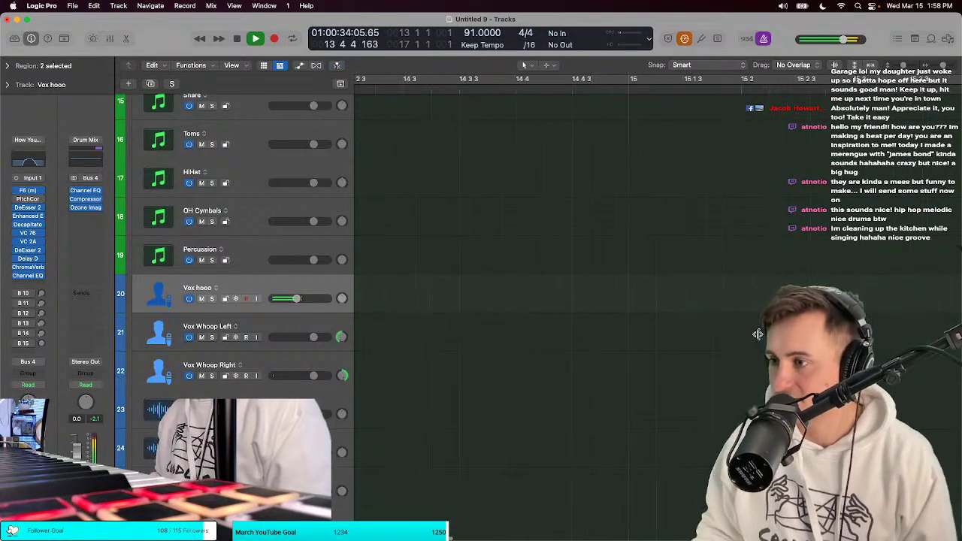
pyautogui.click(311, 332)
pyautogui.press('Down')
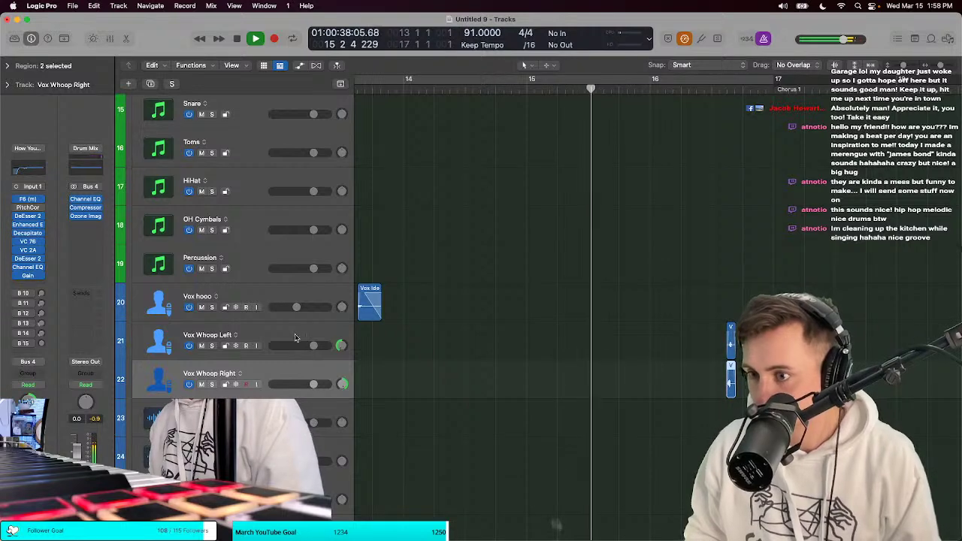
pyautogui.press('super+Up')
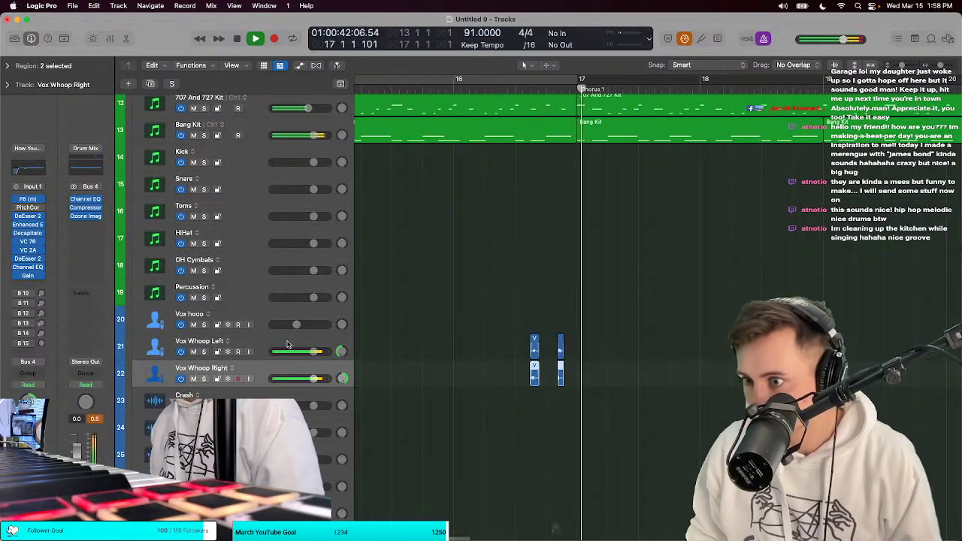
pyautogui.keyDown('shift'); pyautogui.click(314, 356); pyautogui.keyUp('shift')
pyautogui.press('space')
pyautogui.click(275, 358)
pyautogui.press('space')
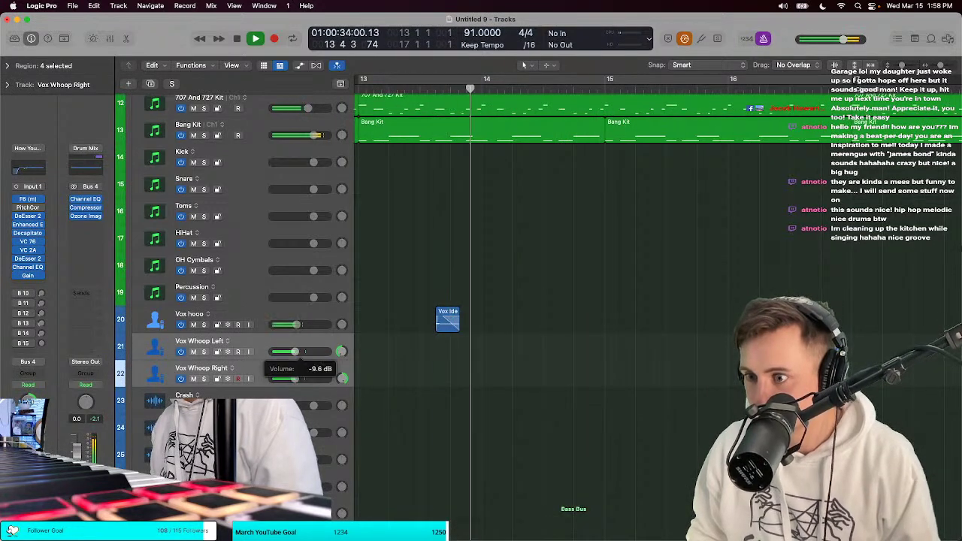
# Step: Copy the Decapitator settings on Vox Whoop Left and check the Decapitator on Vox Whoop Right
pyautogui.press('space')
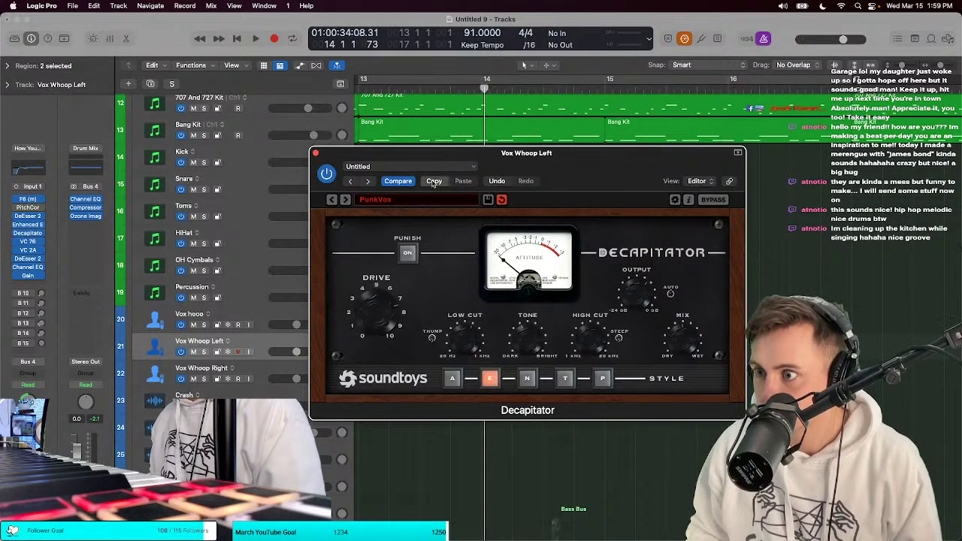
pyautogui.click(316, 153)
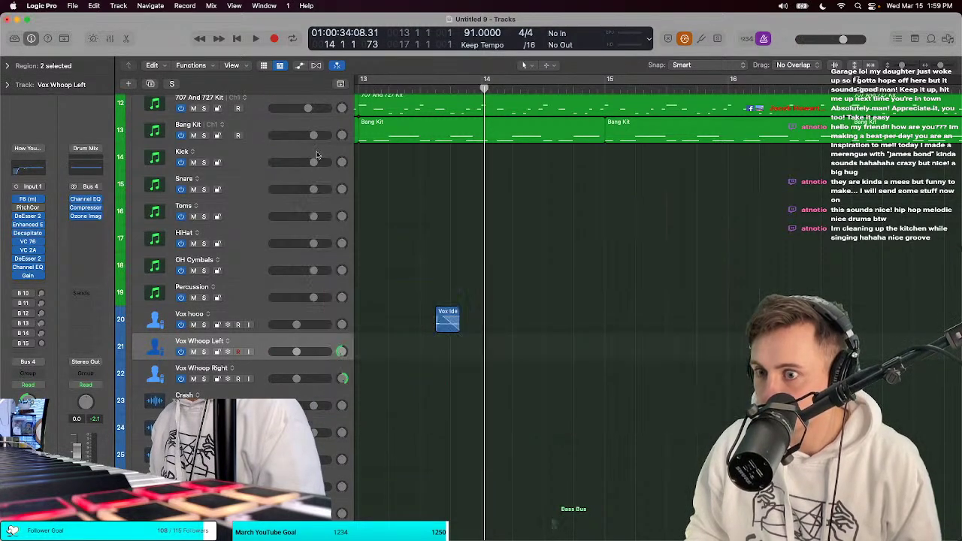
pyautogui.click(225, 368)
pyautogui.click(30, 233)
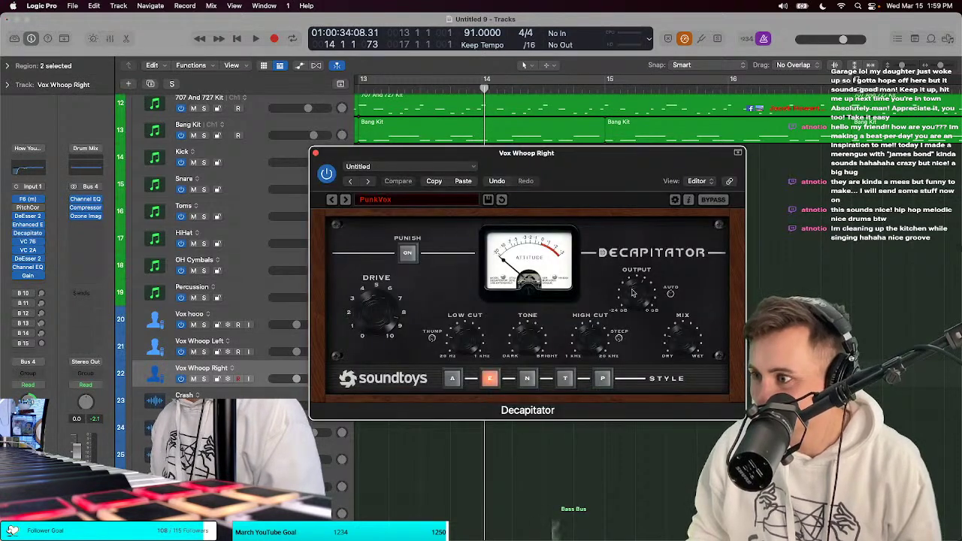
pyautogui.click(315, 153)
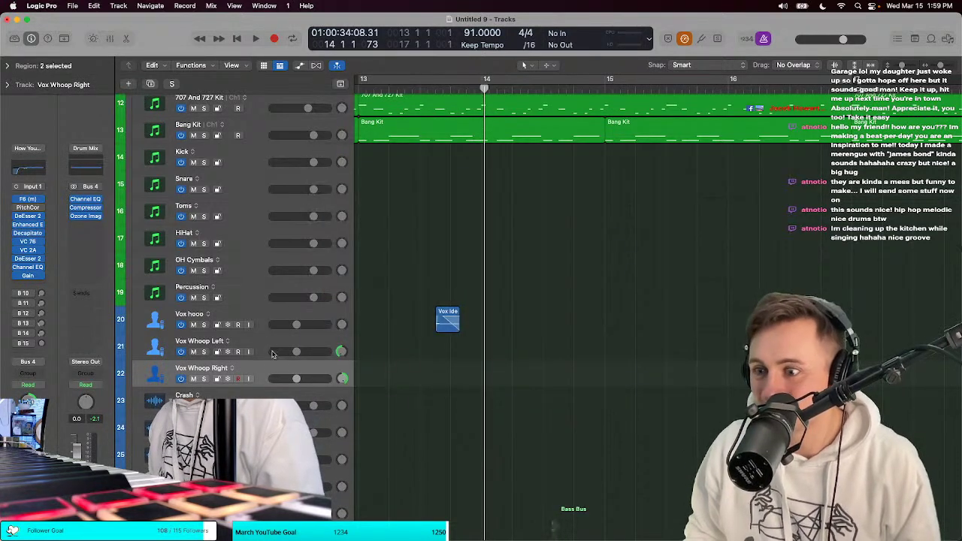
# Step: Compare the plug-in chains of Vox hooo and the two whoop tracks in the mixer
pyautogui.scroll(-2, 275, 358)
pyautogui.click(277, 352)
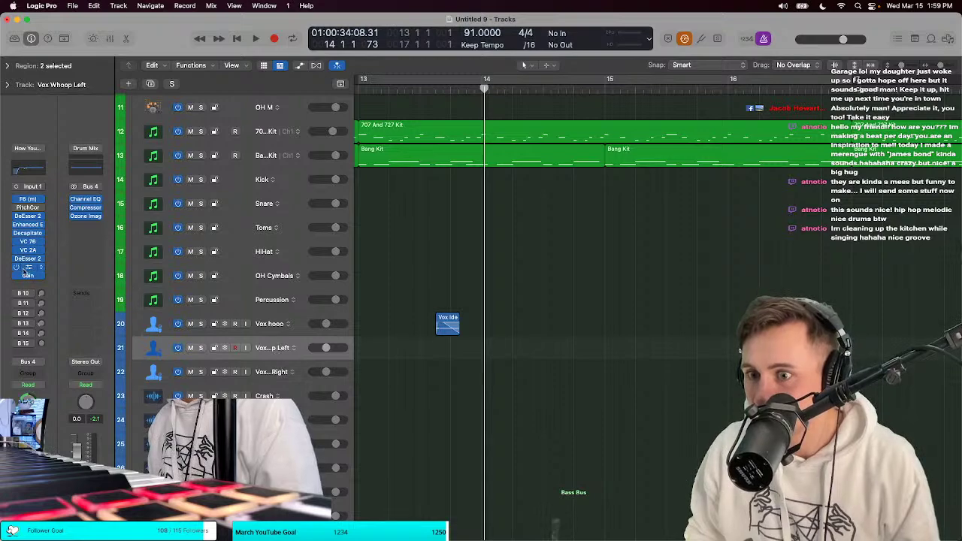
pyautogui.press('x')
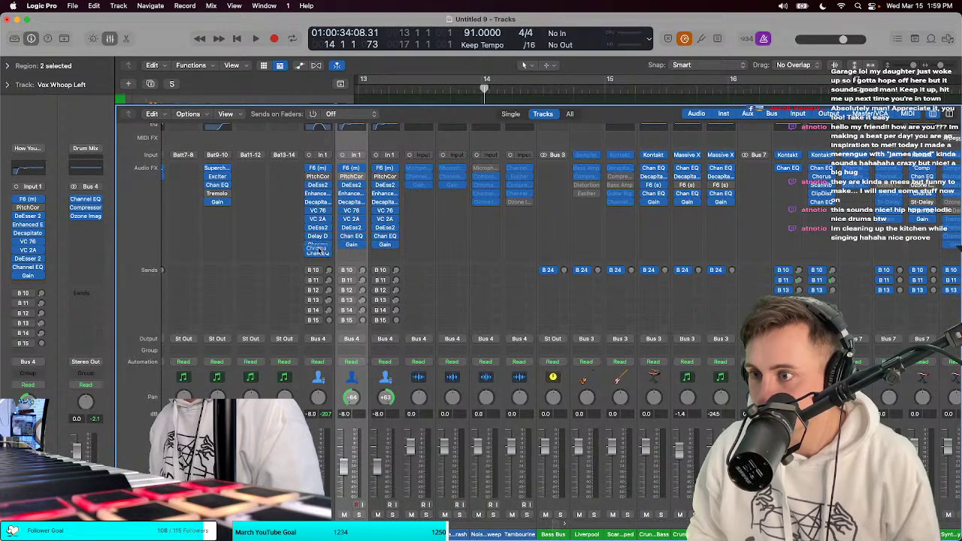
pyautogui.press('x')
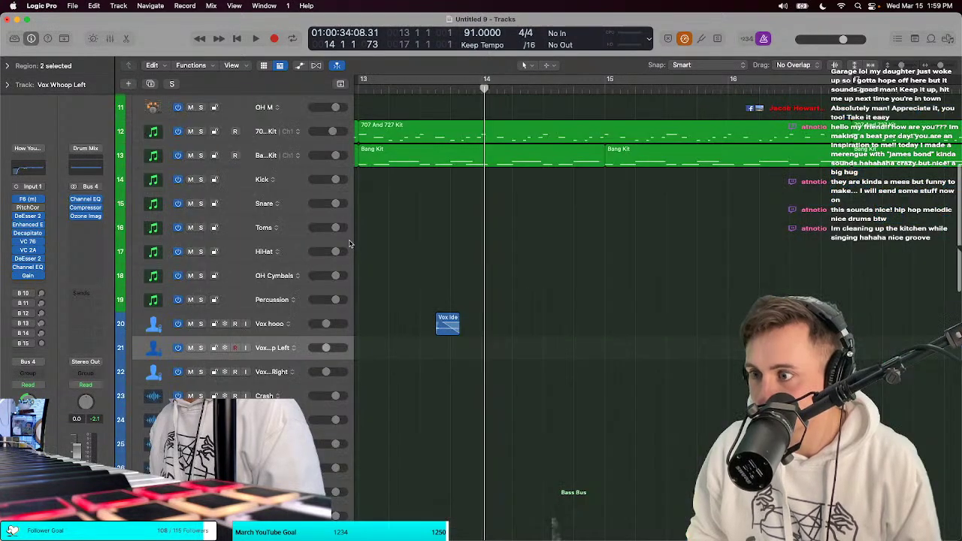
# Step: Insert the Ringshifter modulation effect after Gain on Vox Whoop Left and solo the track
pyautogui.click(30, 275)
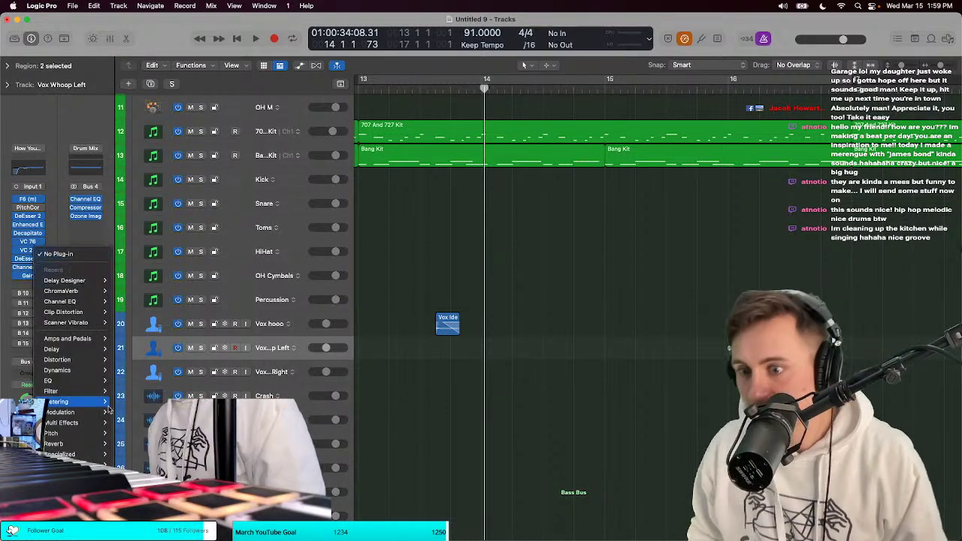
pyautogui.moveTo(75, 412)
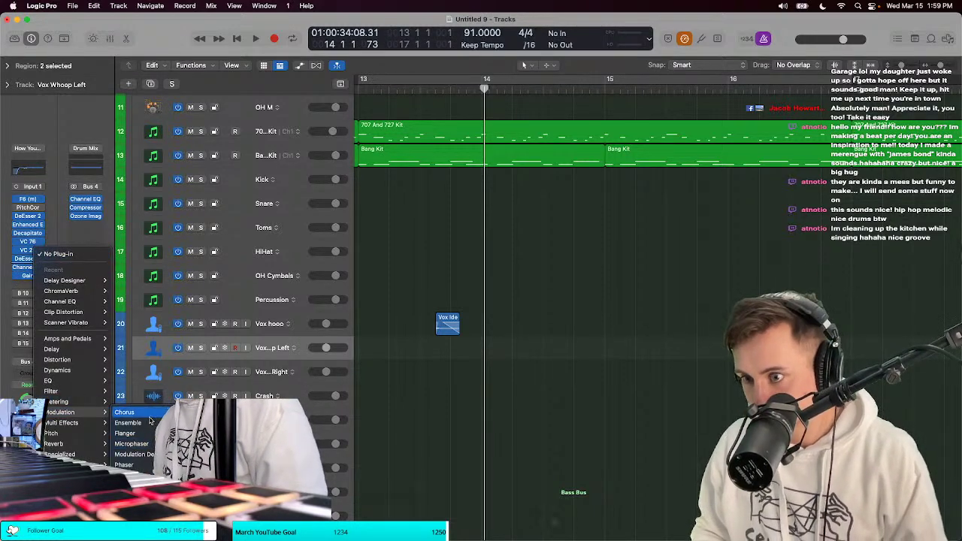
pyautogui.click(48, 263)
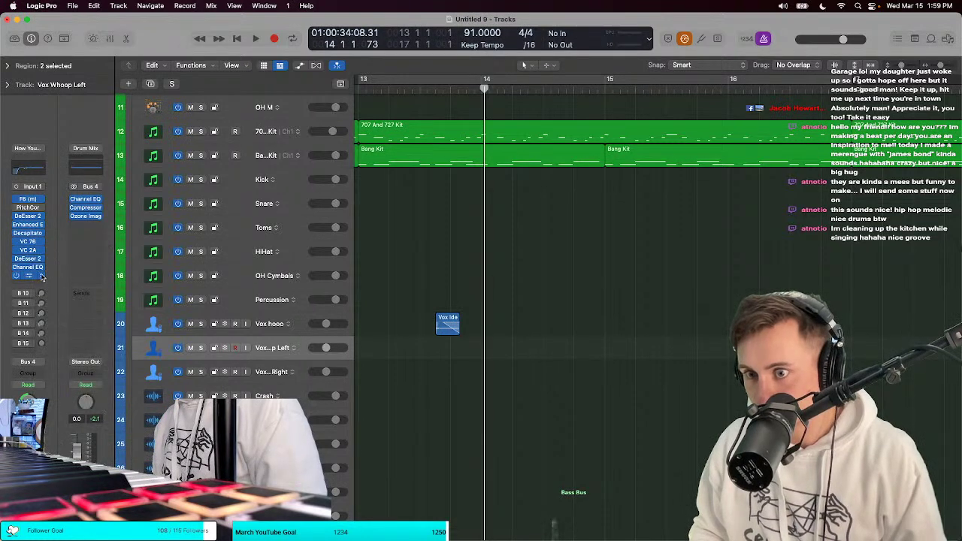
pyautogui.click(30, 275)
pyautogui.moveTo(69, 451)
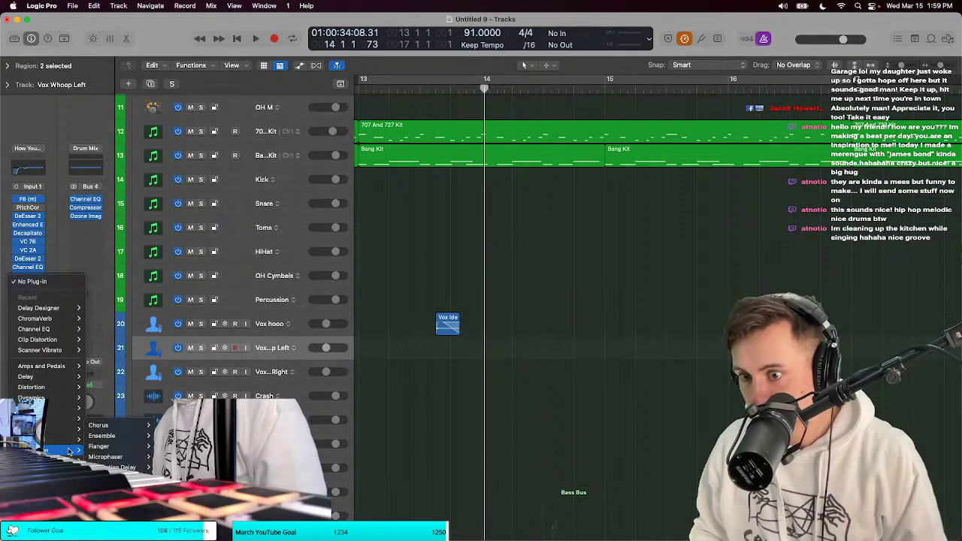
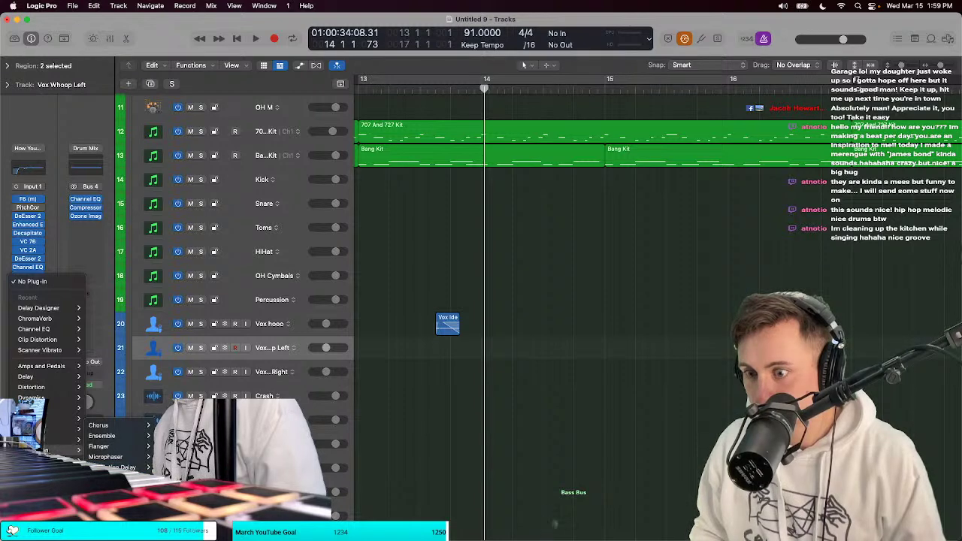
pyautogui.click(106, 488)
pyautogui.press('s')
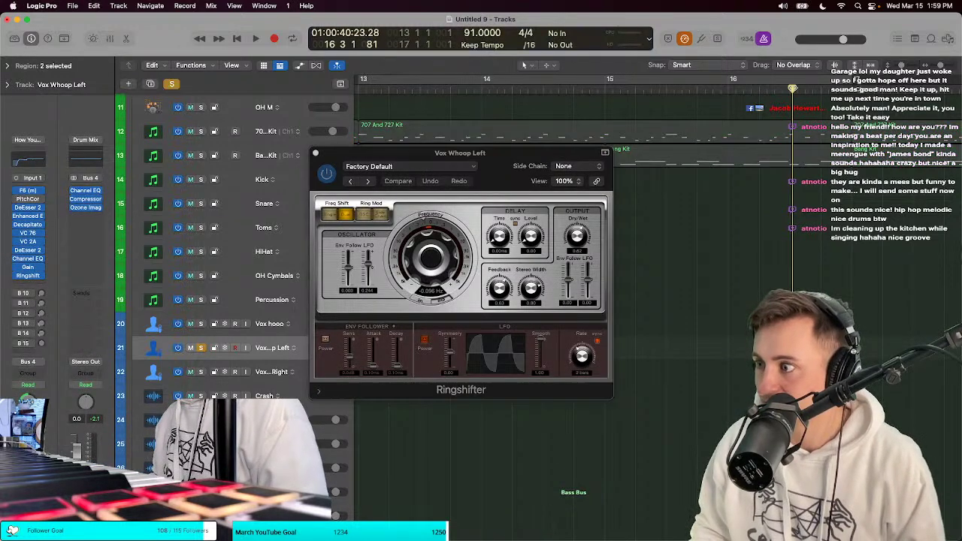
# Step: Audition Vox Whoop Left in solo while lowering the Ringshifter's output LFO amount
pyautogui.press('space')
pyautogui.press('space')
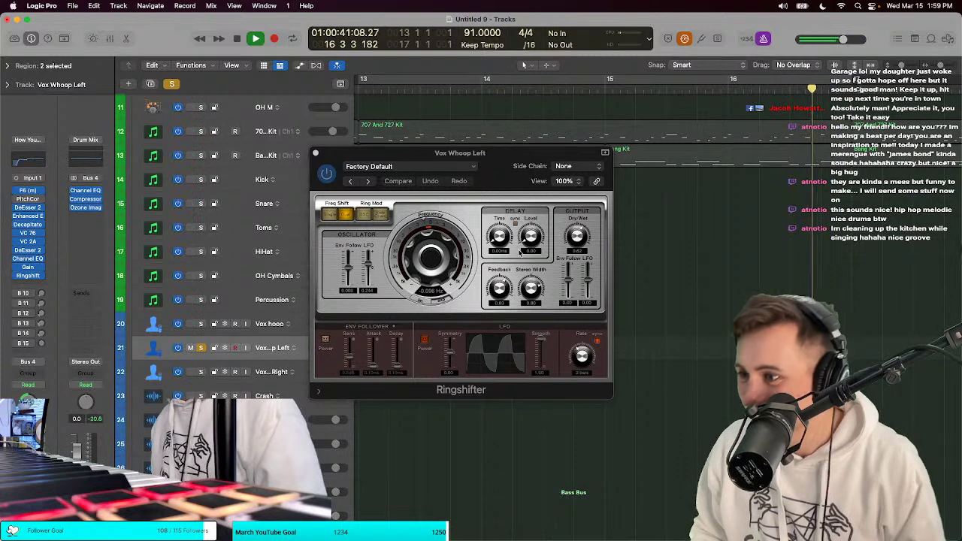
pyautogui.moveTo(581, 276); pyautogui.dragTo(589, 299)
pyautogui.press('space')
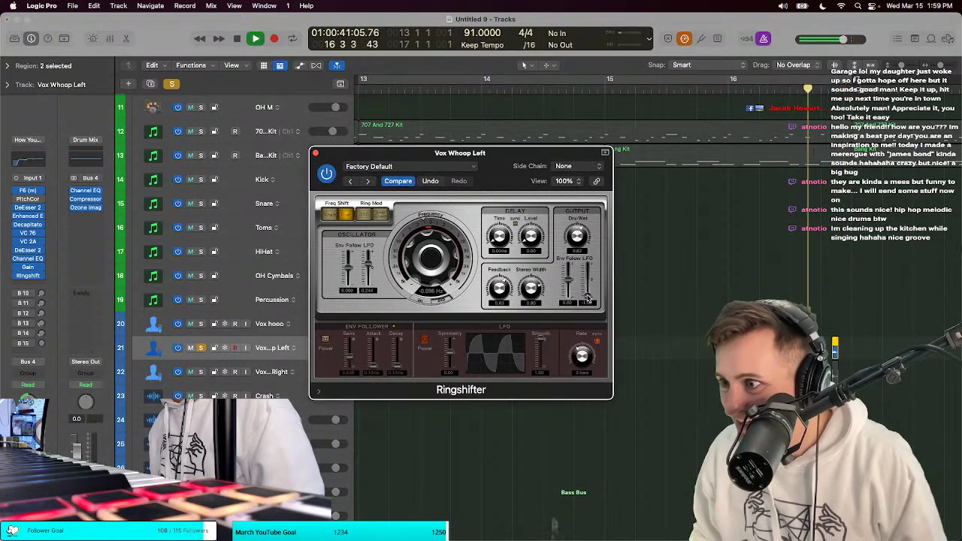
# Step: Load the Double Mod preset from the Warped category into Vox Whoop Left's Ringshifter and audition it
pyautogui.click(402, 168)
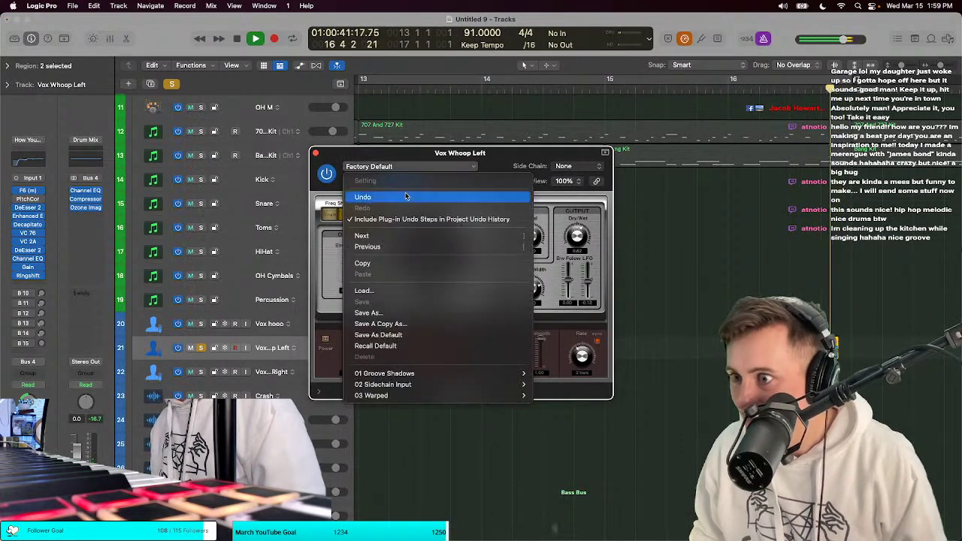
pyautogui.moveTo(518, 385)
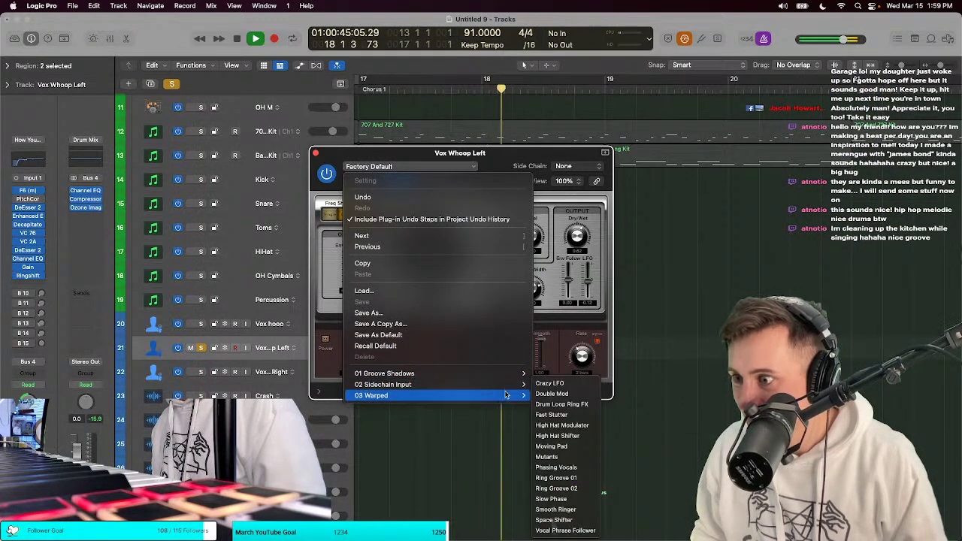
pyautogui.click(552, 394)
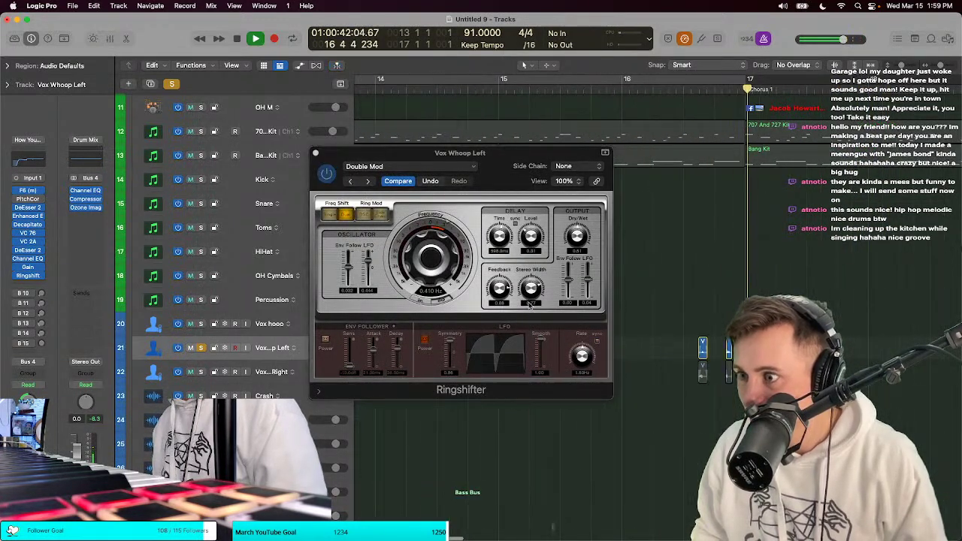
pyautogui.click(406, 166)
pyautogui.moveTo(481, 396)
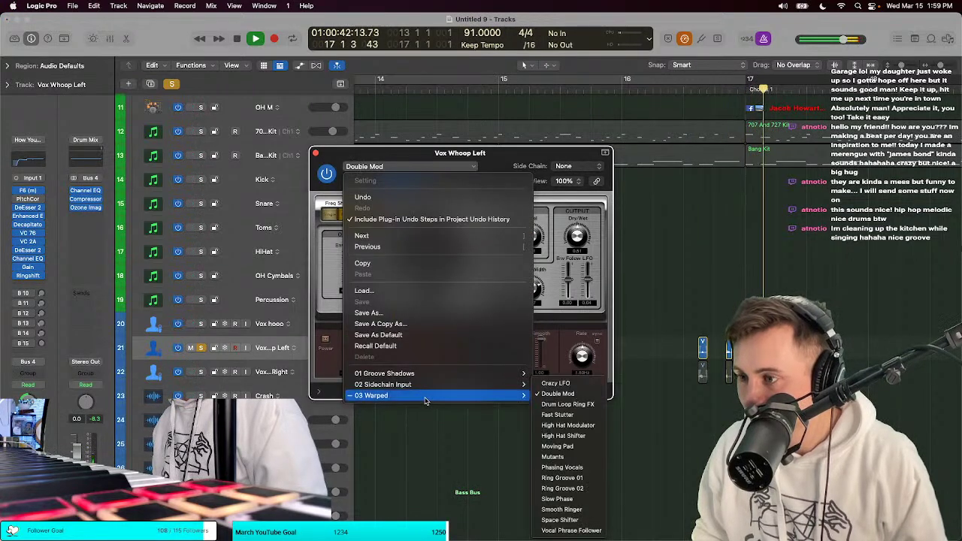
pyautogui.click(566, 393)
pyautogui.press('space')
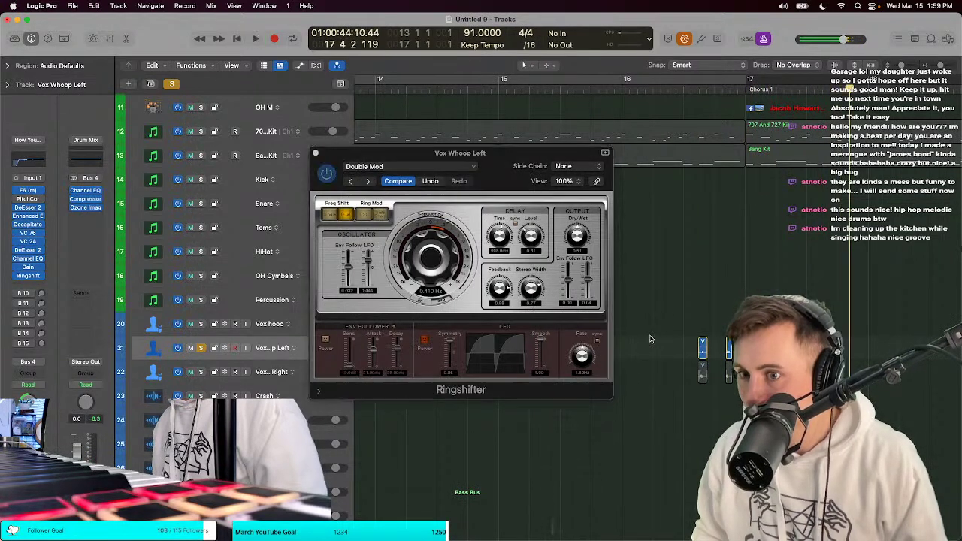
pyautogui.press('space')
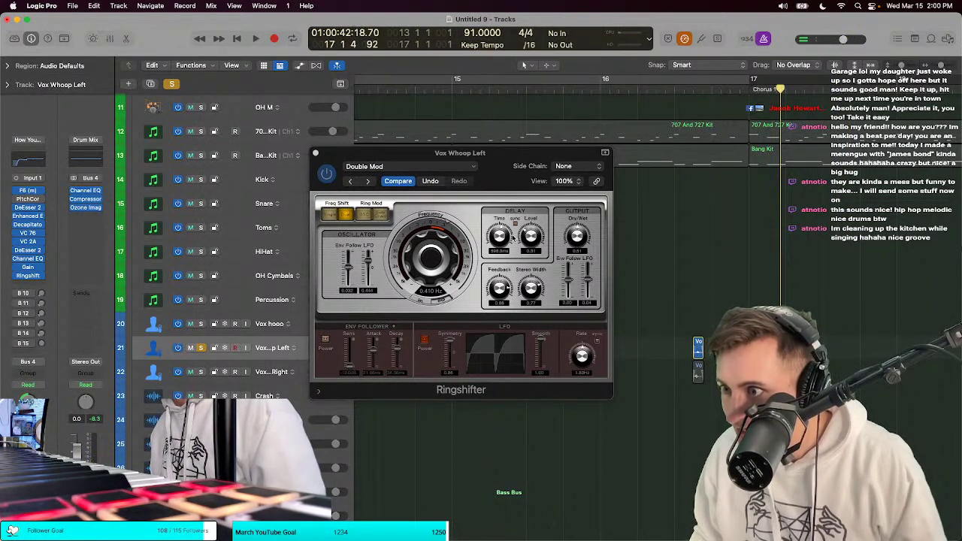
# Step: Sweep the Ringshifter's delay time from 0 ms to its maximum during playback, then bring it back to about 313 ms
pyautogui.click(502, 237)
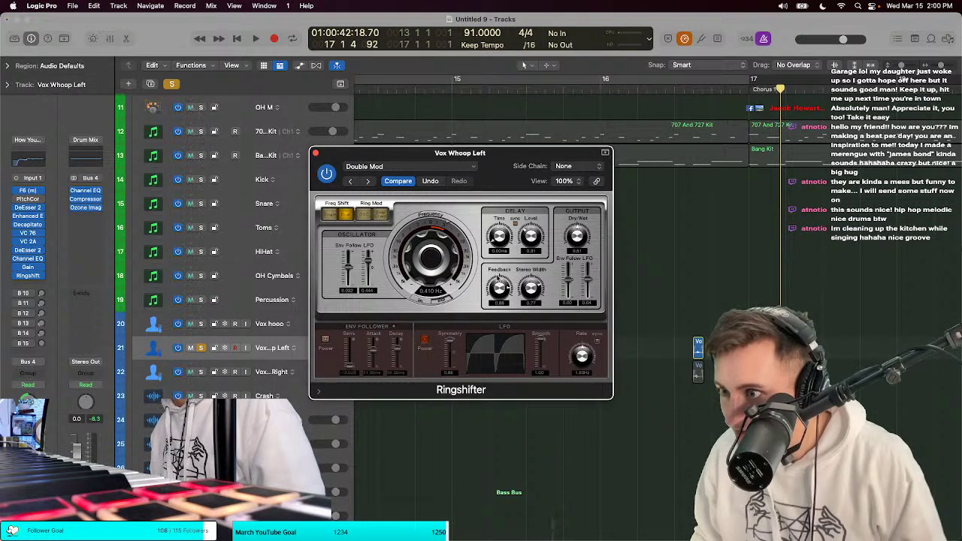
pyautogui.press('space')
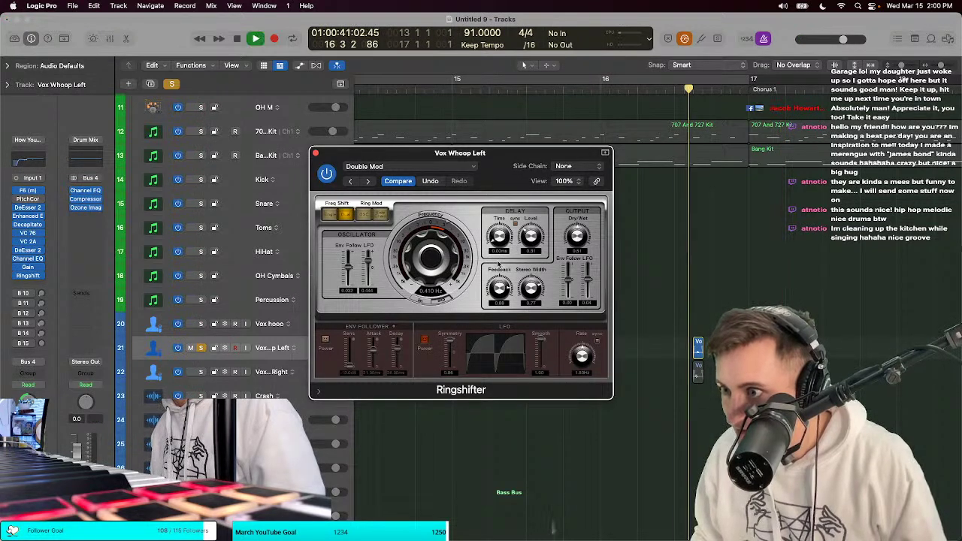
pyautogui.click(498, 239)
pyautogui.press('space')
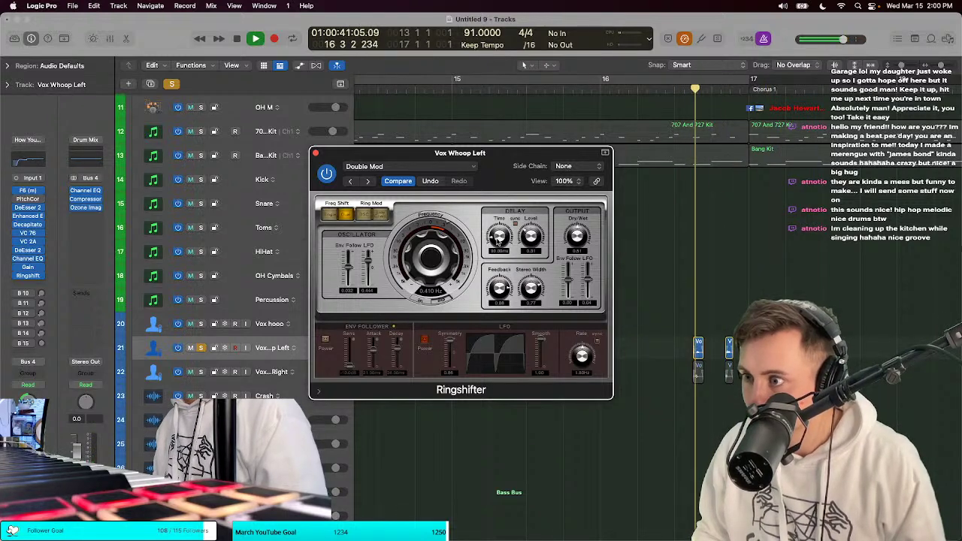
pyautogui.moveTo(498, 239); pyautogui.dragTo(499, 221)
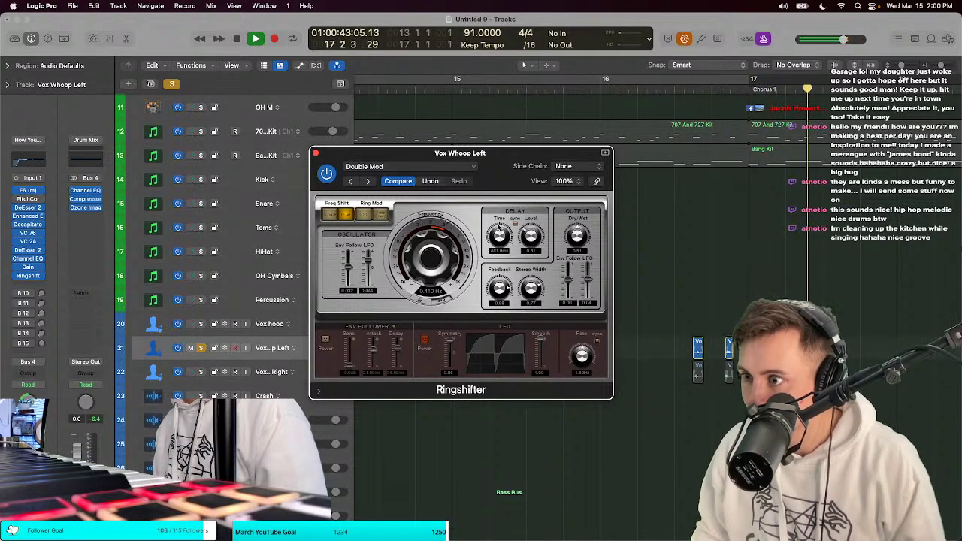
pyautogui.press('space')
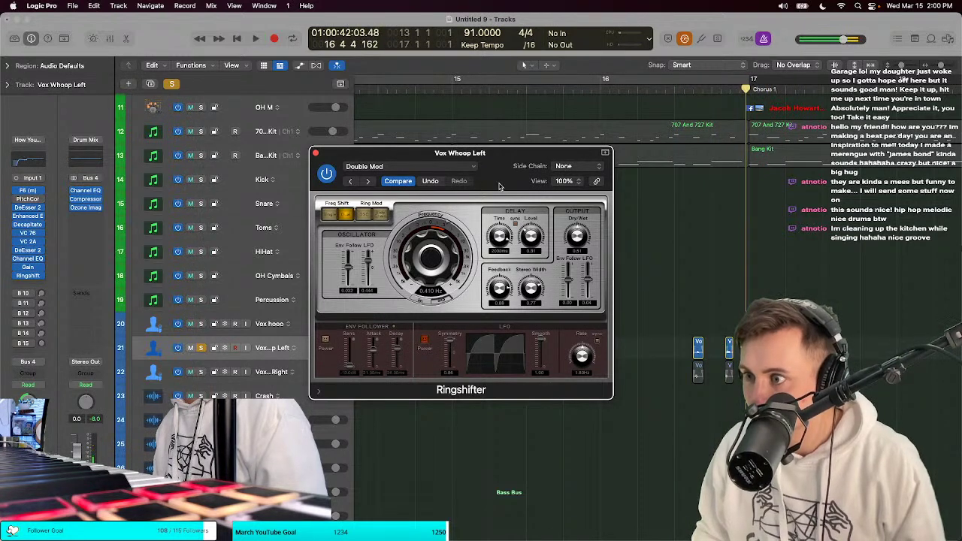
pyautogui.press('space')
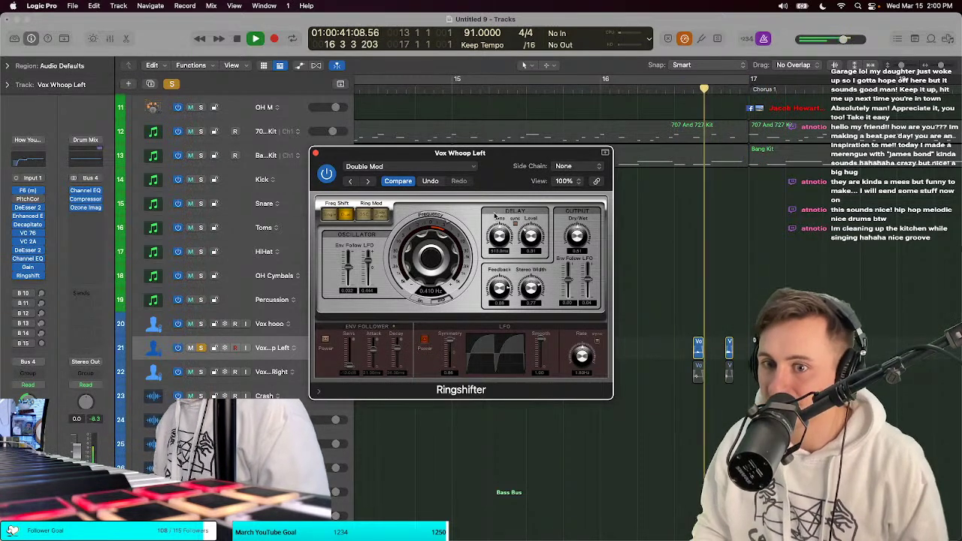
# Step: Lower the Ringshifter's feedback to about 0.13 and its delay time to about 34 ms, comparing the whoop soloed and in the mix
pyautogui.press('s')
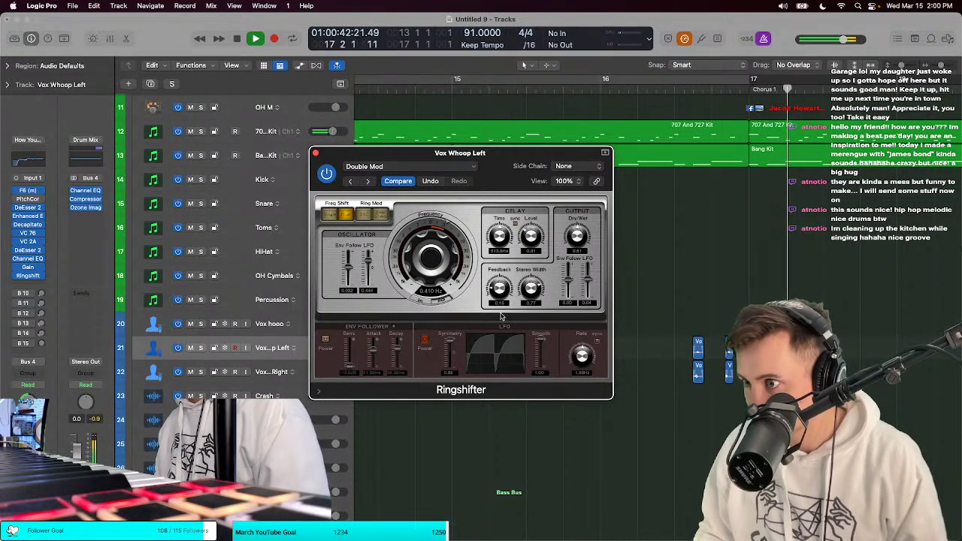
pyautogui.press('s')
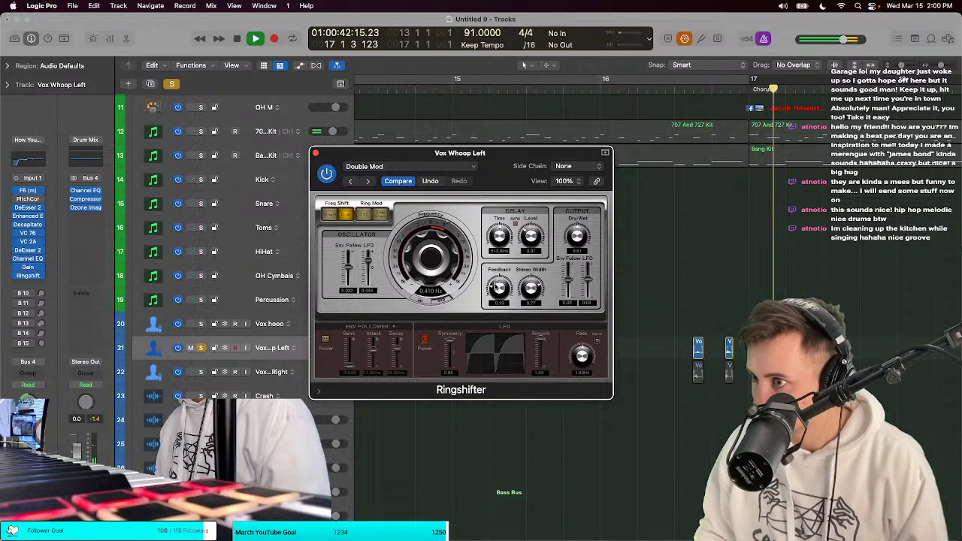
pyautogui.press('s')
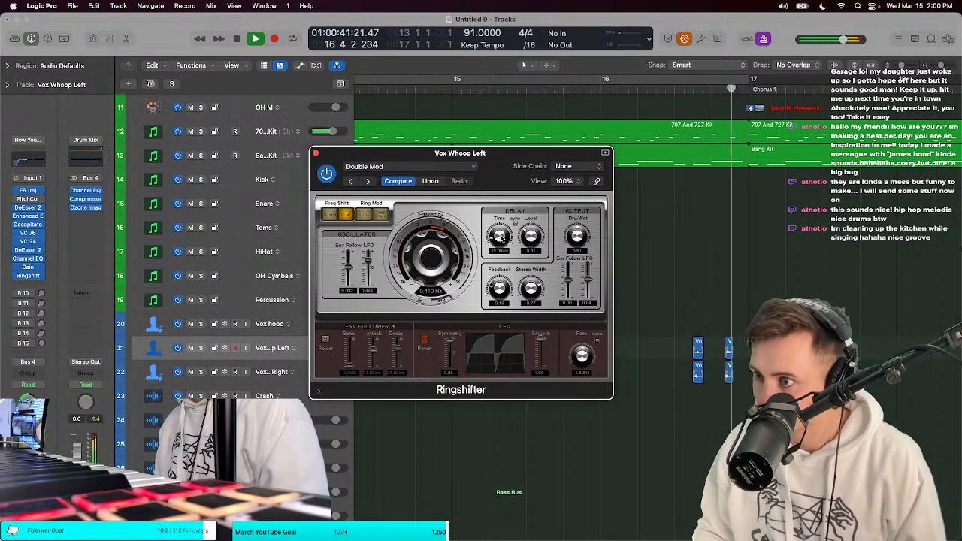
pyautogui.scroll(3, 501, 239)
pyautogui.press('s')
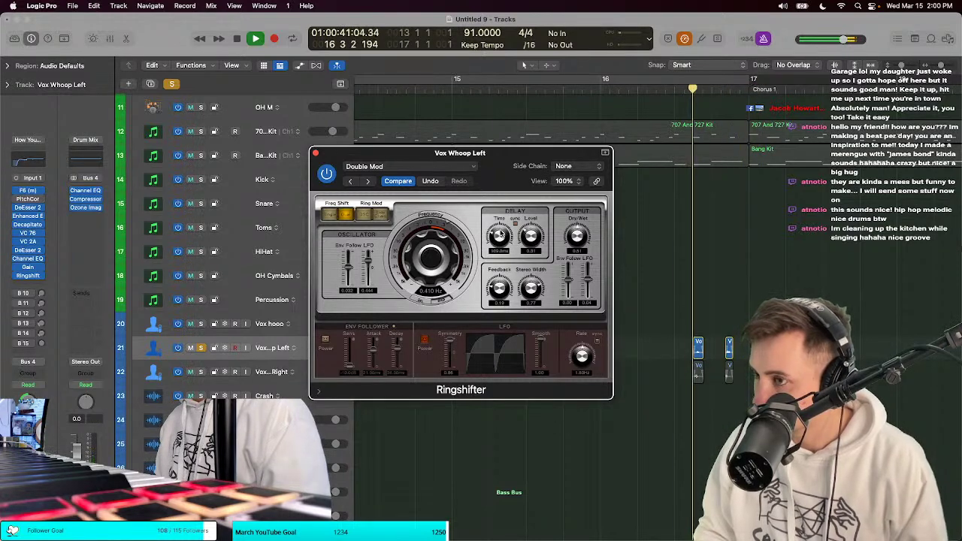
pyautogui.press('s')
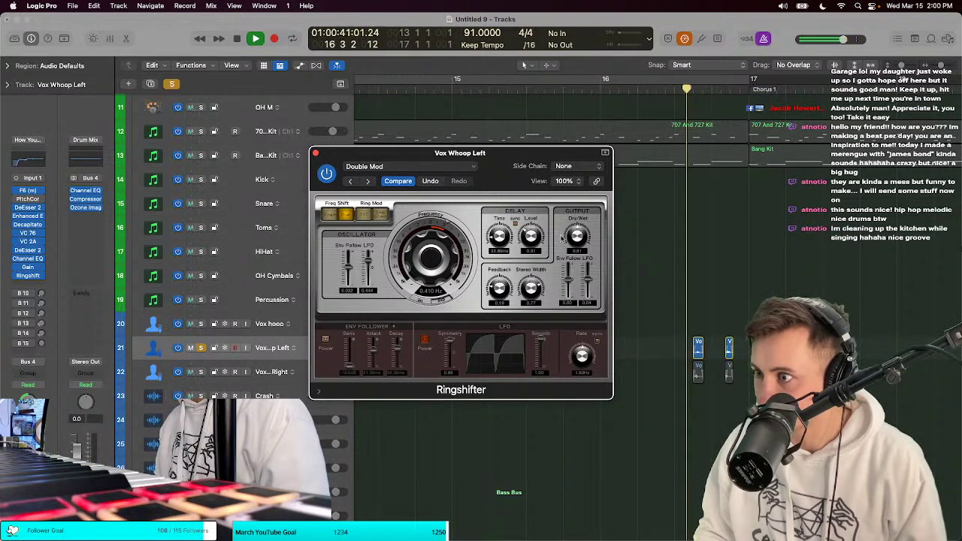
# Step: Place Ringshifter before Channel EQ on both whoop tracks in the mixer and switch both Channel EQs to stereo
pyautogui.click(315, 153)
pyautogui.press('x')
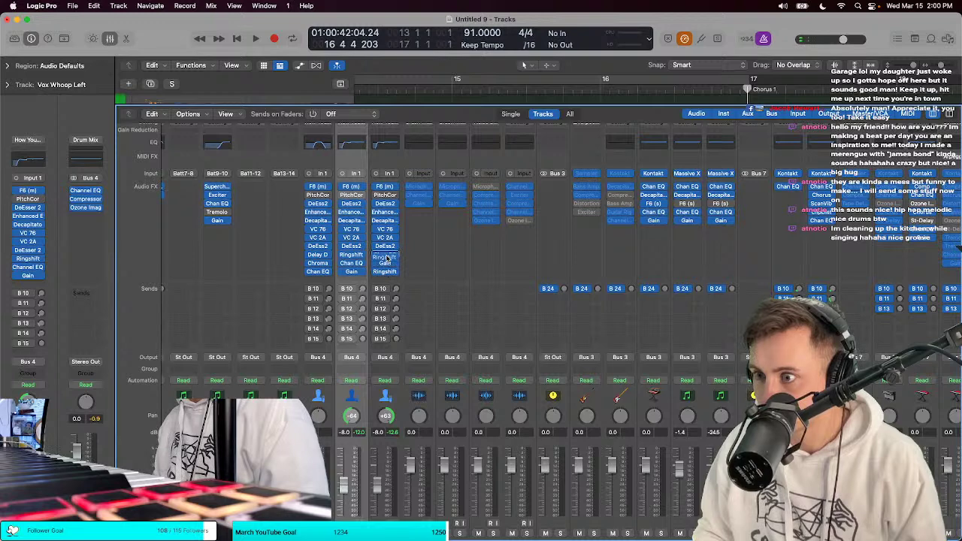
pyautogui.click(359, 263)
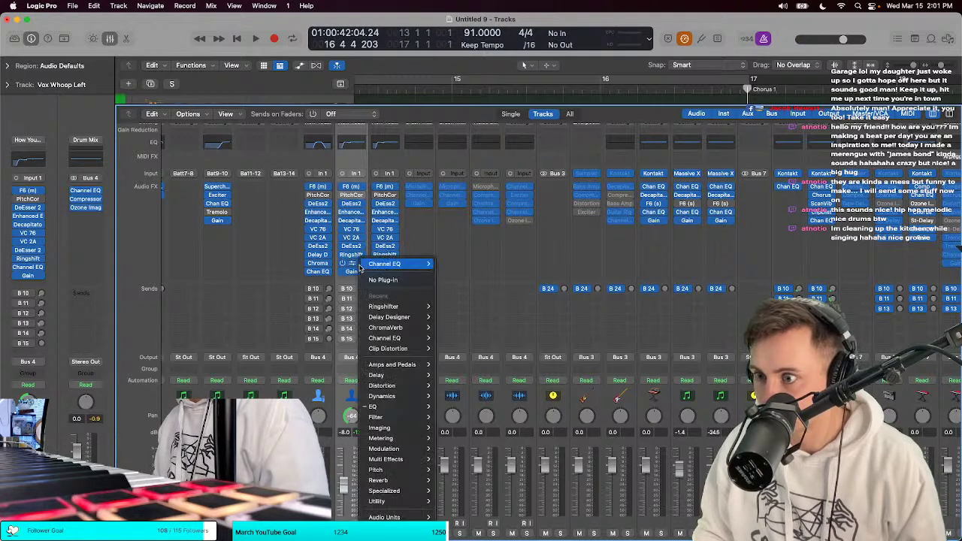
pyautogui.moveTo(404, 271)
pyautogui.click(451, 274)
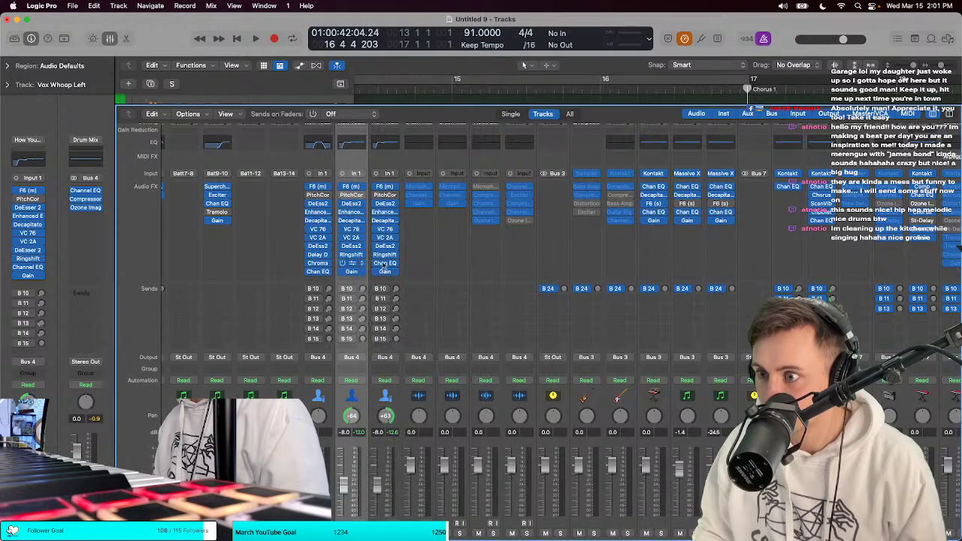
pyautogui.click(399, 265)
pyautogui.moveTo(437, 271)
pyautogui.click(486, 274)
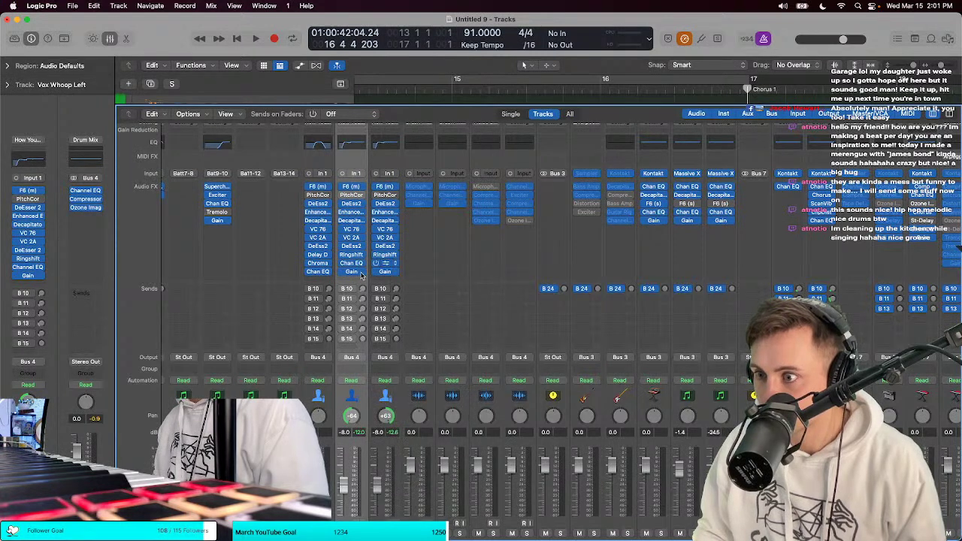
# Step: Switch the Gain plug-ins on Vox Whoop Left and Right to stereo
pyautogui.click(385, 272)
pyautogui.moveTo(406, 273)
pyautogui.click(453, 283)
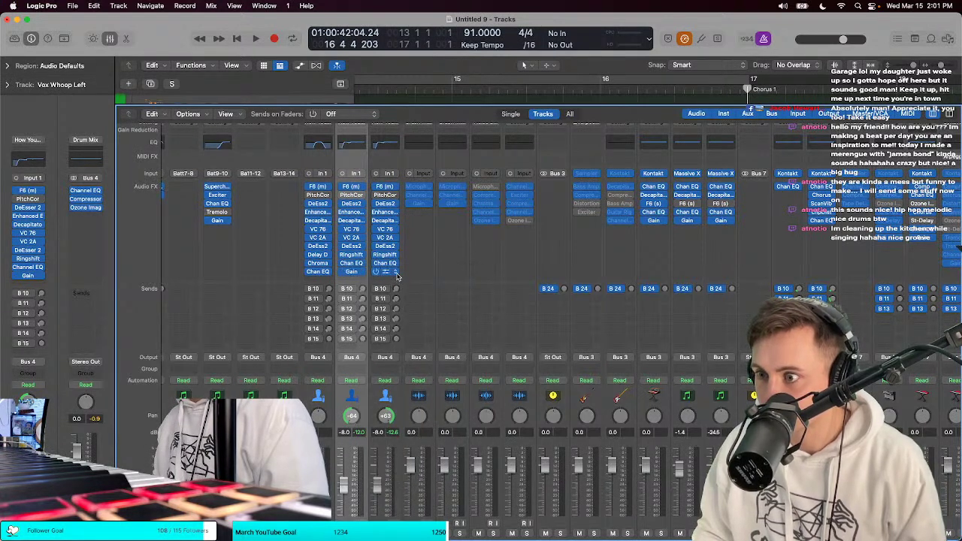
pyautogui.click(385, 272)
pyautogui.click(485, 285)
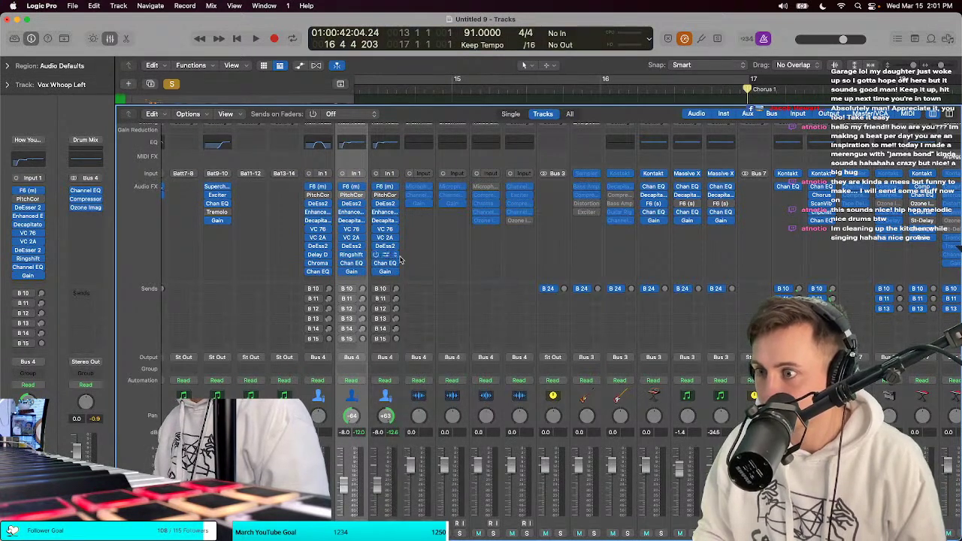
# Step: Remove the Gain plug-in from Vox Whoop Left and Right and play the result in the full mix
pyautogui.press('x')
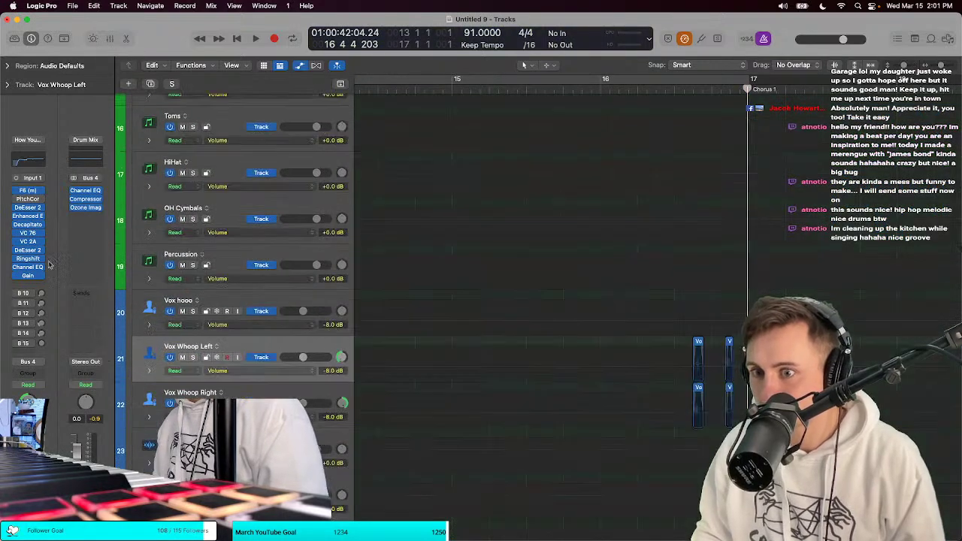
pyautogui.press('x')
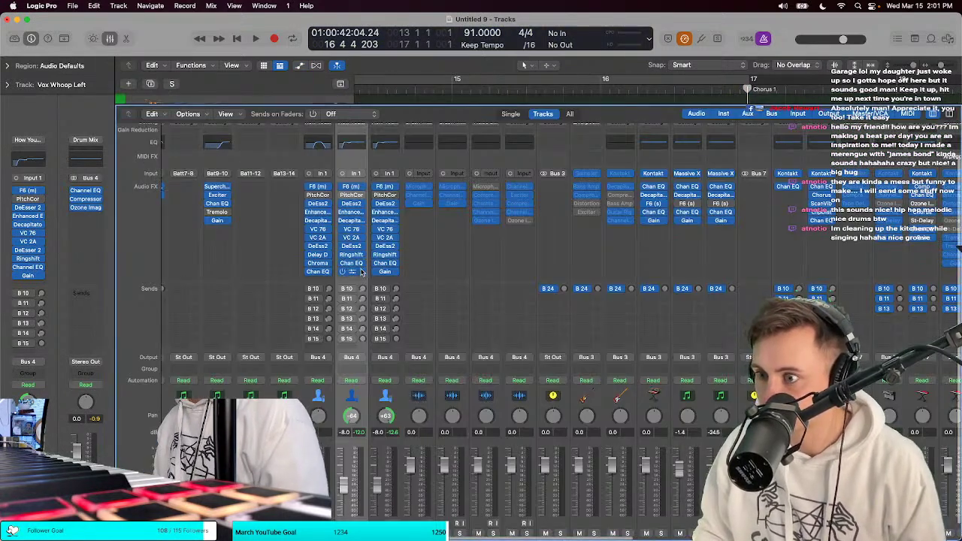
pyautogui.click(362, 272)
pyautogui.click(380, 289)
pyautogui.click(391, 272)
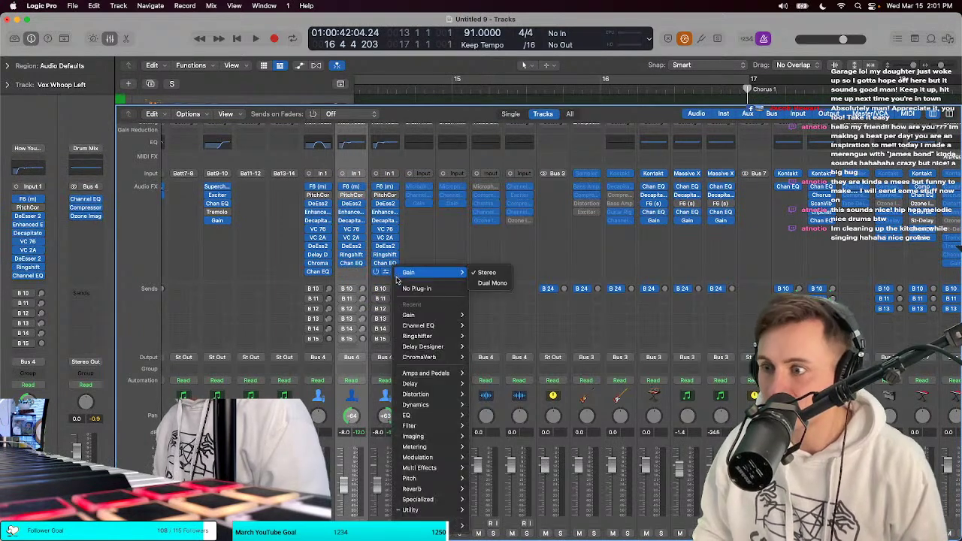
pyautogui.click(415, 289)
pyautogui.press('x')
pyautogui.press('space')
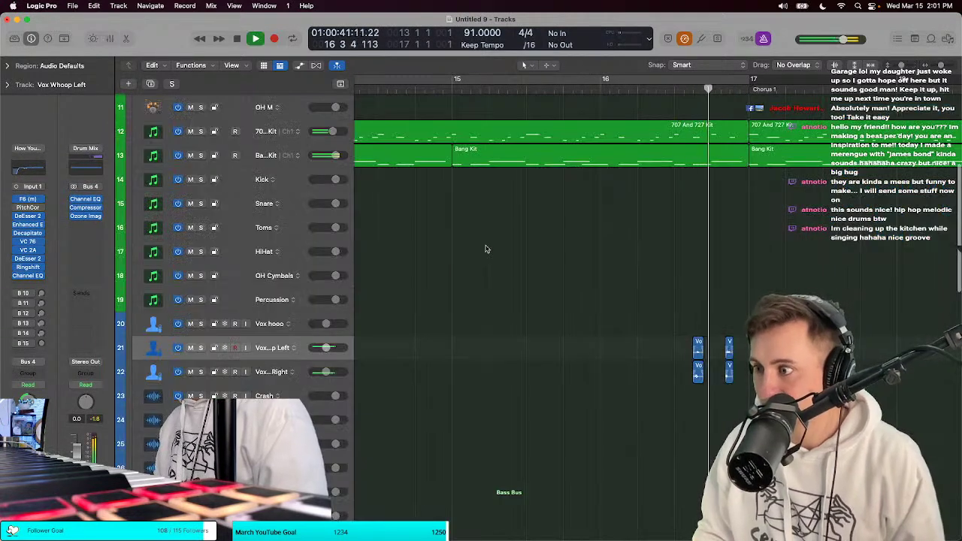
# Step: On Vox Whoop Left's Channel EQ, enable a high cut around 3.3 kHz and raise the low cut to about 163 Hz
pyautogui.keyDown('shift'); pyautogui.click(277, 372); pyautogui.keyUp('shift')
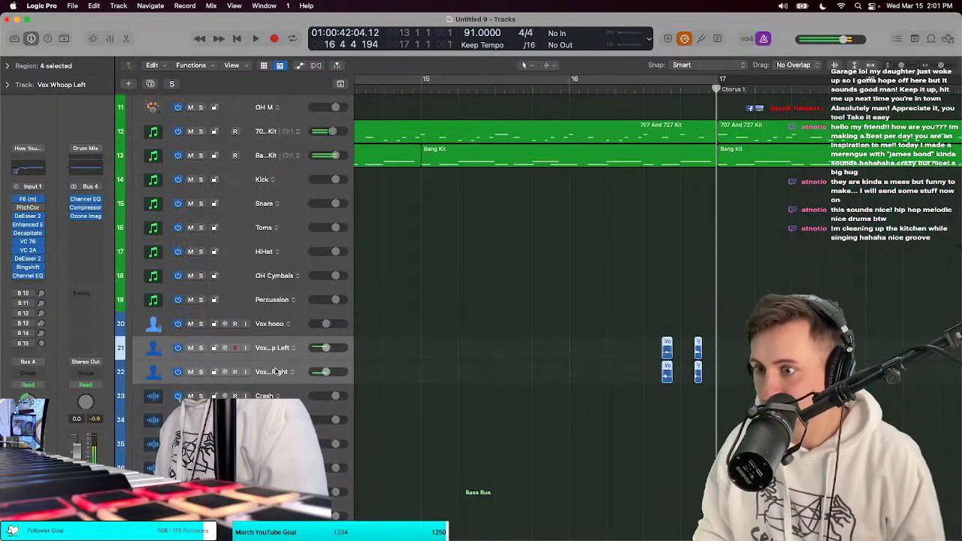
pyautogui.click(29, 277)
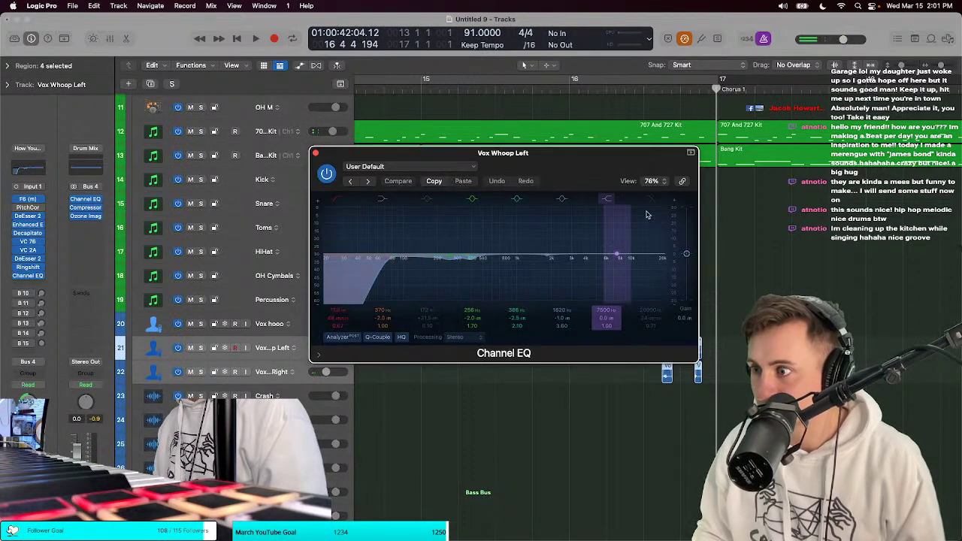
pyautogui.moveTo(645, 312); pyautogui.dragTo(644, 342)
pyautogui.press('space')
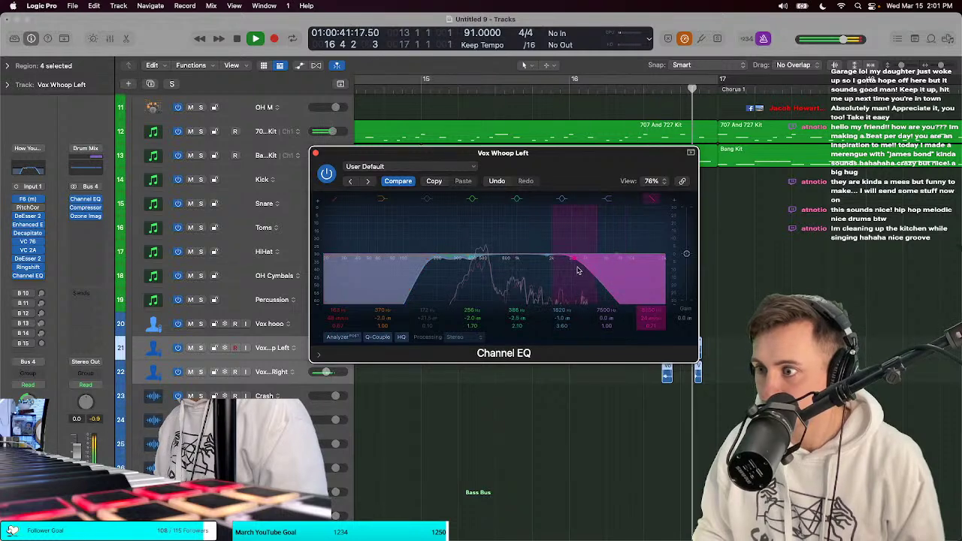
# Step: Enable another bell band on Vox Whoop Left's Channel EQ and make a broad -7.0 dB cut near 480 Hz
pyautogui.click(426, 199)
pyautogui.moveTo(428, 219); pyautogui.dragTo(482, 264)
pyautogui.press('space')
pyautogui.moveTo(427, 325); pyautogui.dragTo(428, 331)
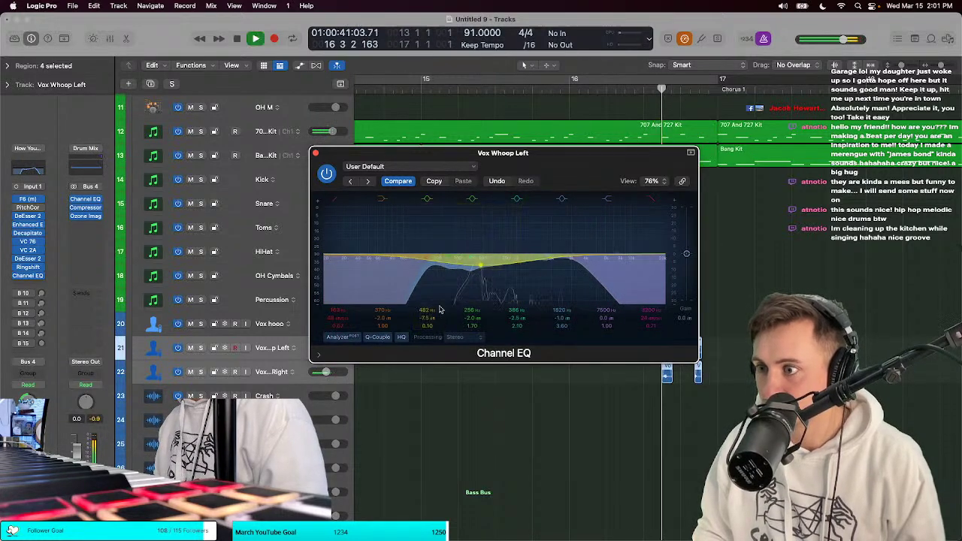
# Step: Copy Vox Whoop Left's Channel EQ settings to the Channel EQ on Vox Whoop Right and audition both
pyautogui.click(316, 152)
pyautogui.press('space')
pyautogui.press('Down')
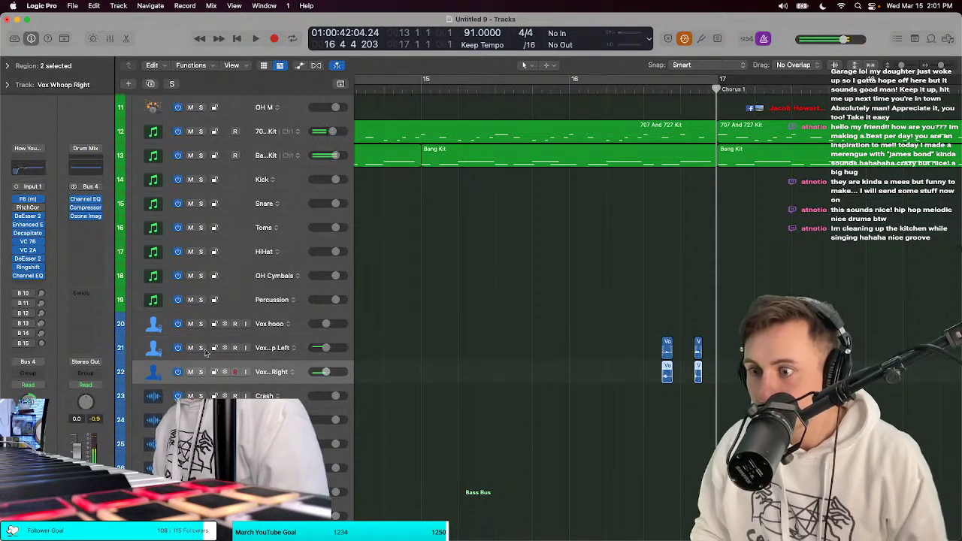
pyautogui.click(28, 276)
pyautogui.click(463, 184)
pyautogui.press('space')
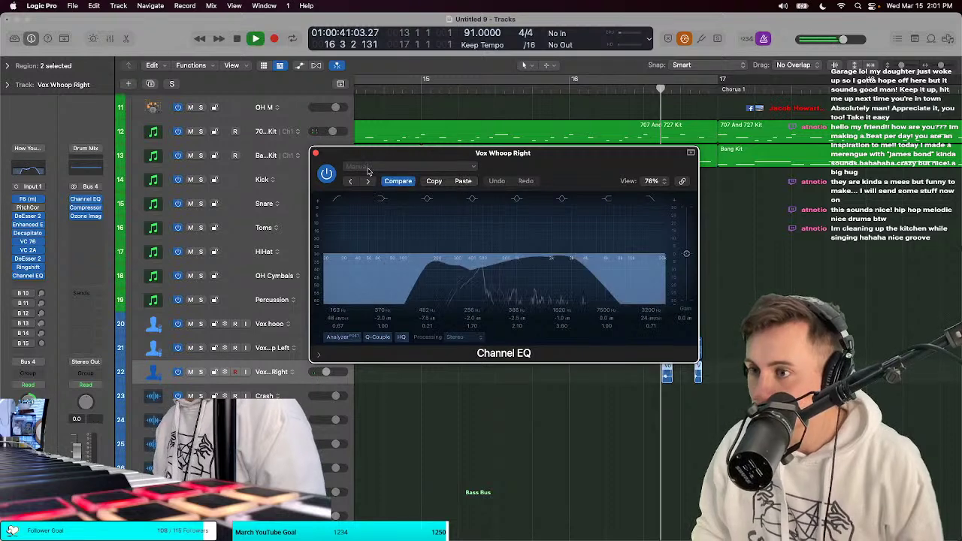
# Step: Solo Vox Whoop Left and Vox Whoop Right and play the whoops leading into Chorus 1
pyautogui.click(316, 153)
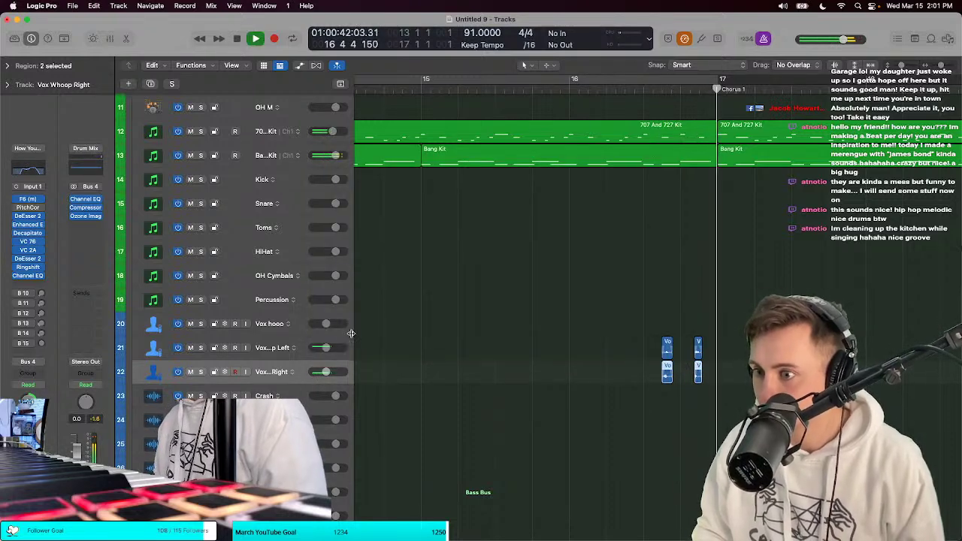
pyautogui.press('space')
pyautogui.click(278, 352)
pyautogui.press('space')
pyautogui.press('s')
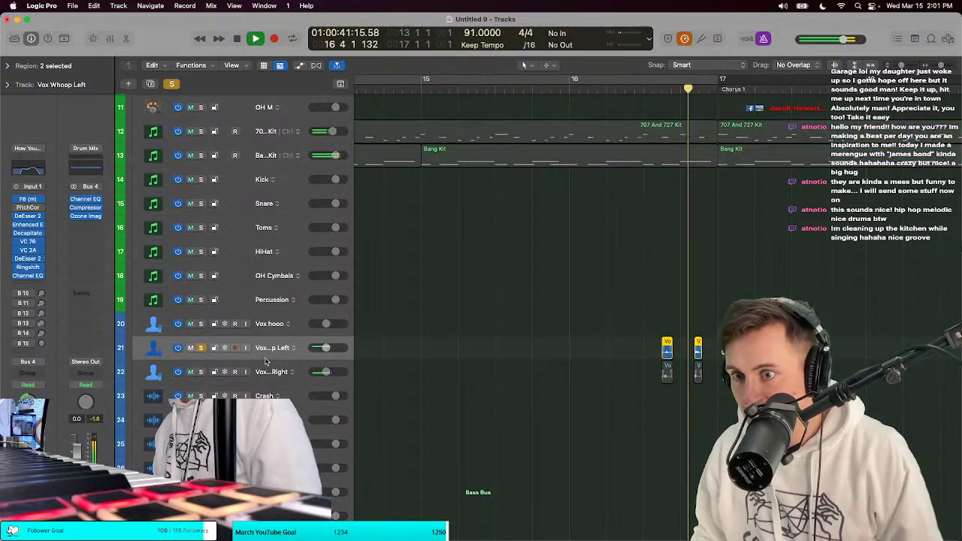
pyautogui.click(269, 368)
pyautogui.press('s')
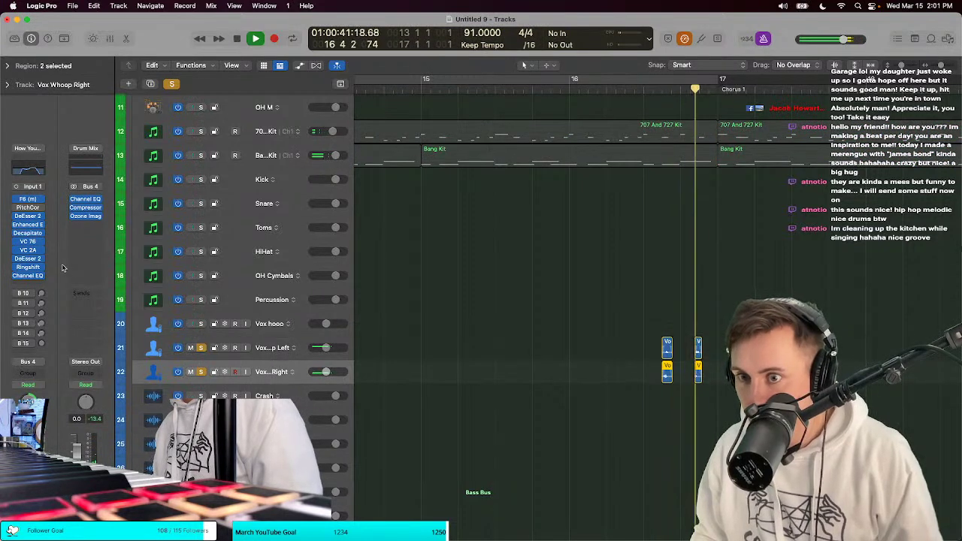
# Step: Examine the Decapitator on Vox Whoop Right while the two whoop tracks play soloed
pyautogui.click(29, 233)
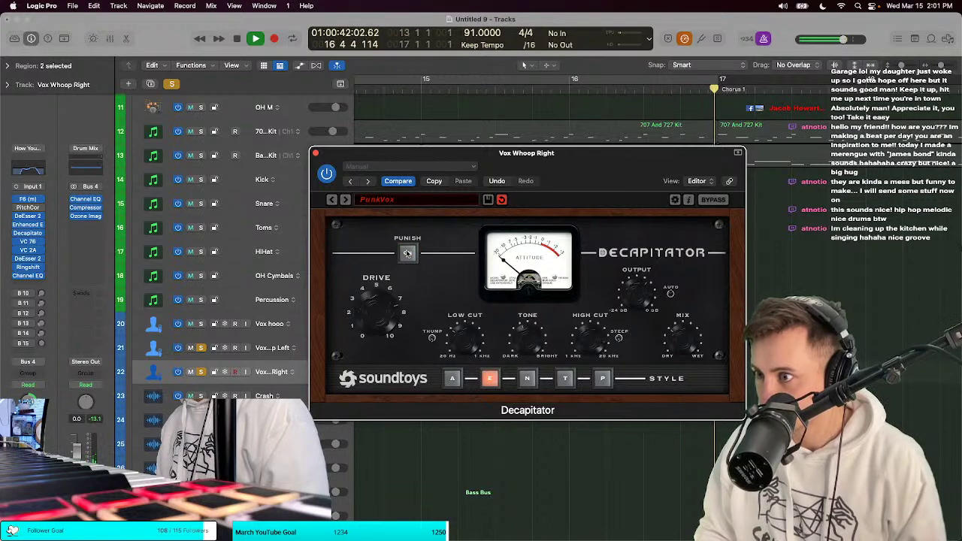
pyautogui.click(316, 153)
pyautogui.press('space')
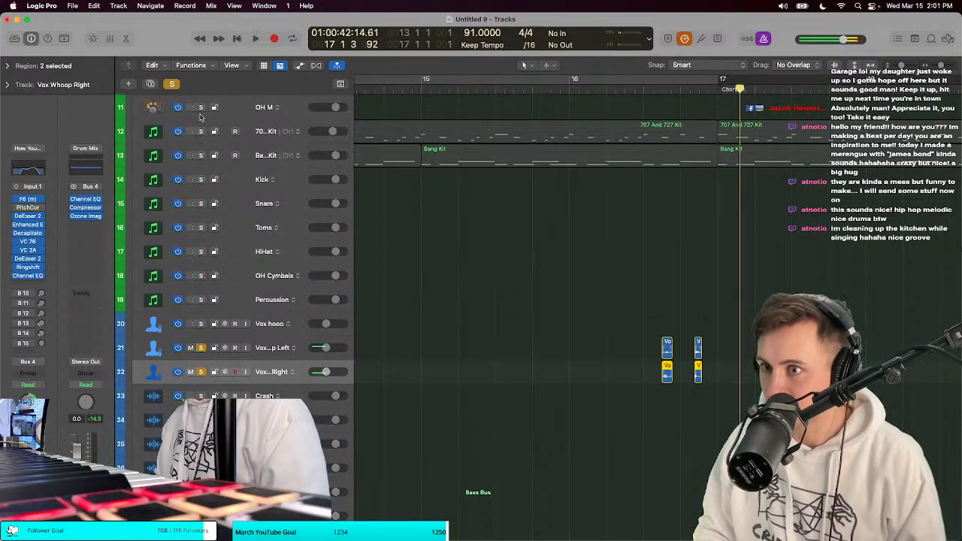
# Step: Clear all solos and play the full mix around Chorus 1
pyautogui.click(171, 83)
pyautogui.press('space')
pyautogui.press('super+Up')
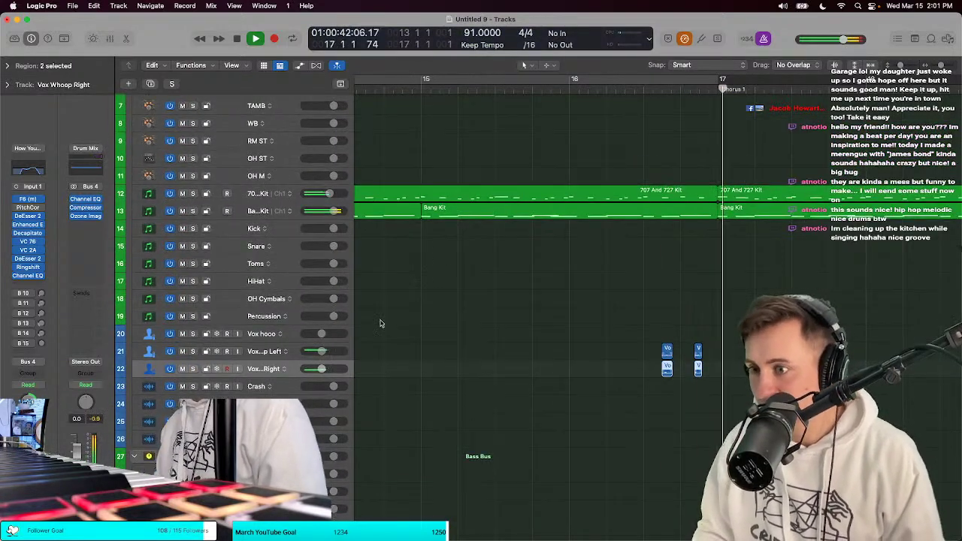
pyautogui.press('super+Up')
pyautogui.press('super+Left')
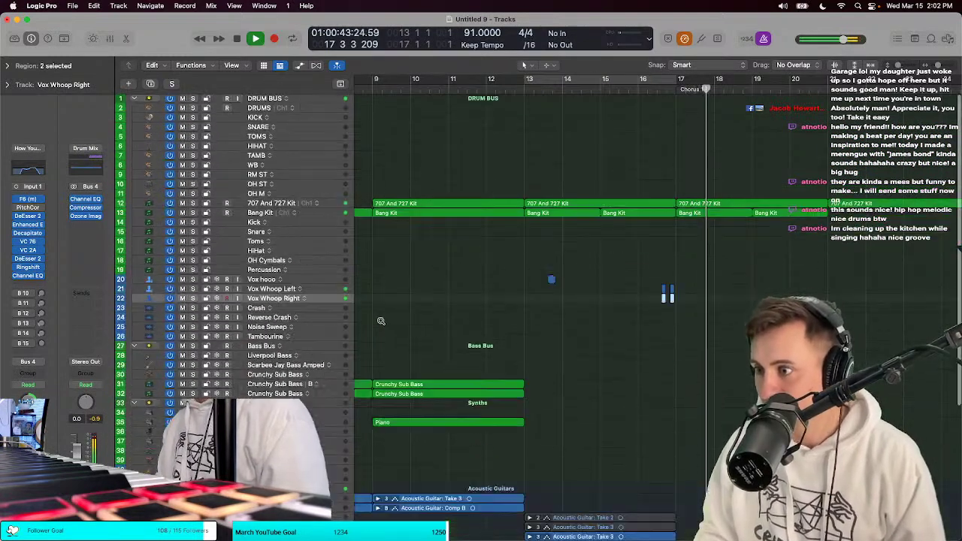
pyautogui.press('space')
# Step: Play the arrangement from the start of Verse 1 at bar 1
pyautogui.moveTo(547, 282); pyautogui.dragTo(711, 252)
pyautogui.hscroll(-5, 737, 283)
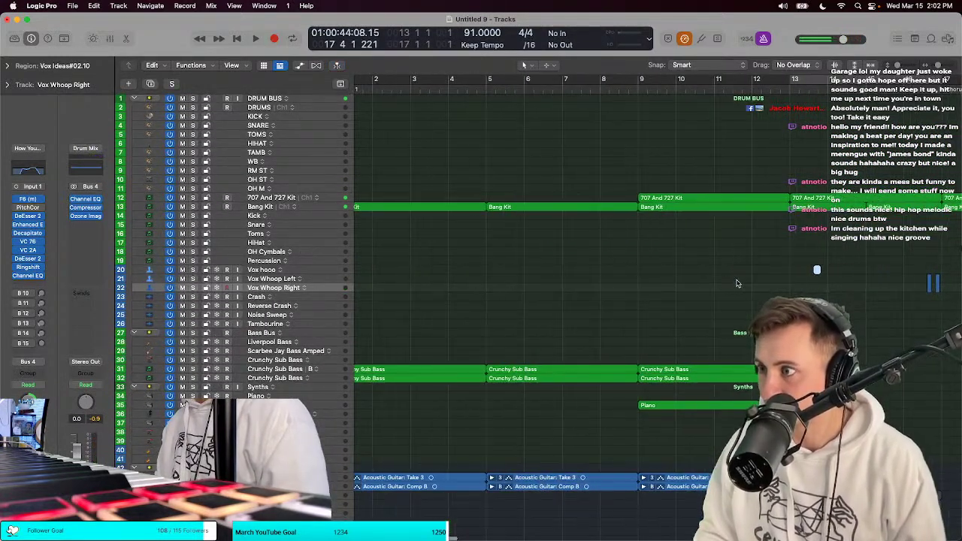
pyautogui.hscroll(3, 651, 148)
pyautogui.press('t')
pyautogui.press('Escape')
pyautogui.press('space')
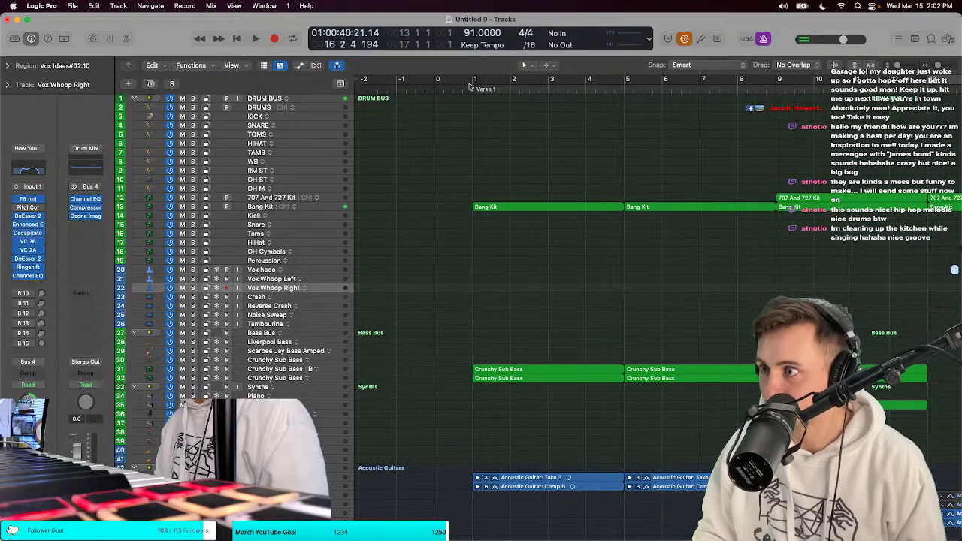
pyautogui.hscroll(-10, 474, 90)
pyautogui.press('space')
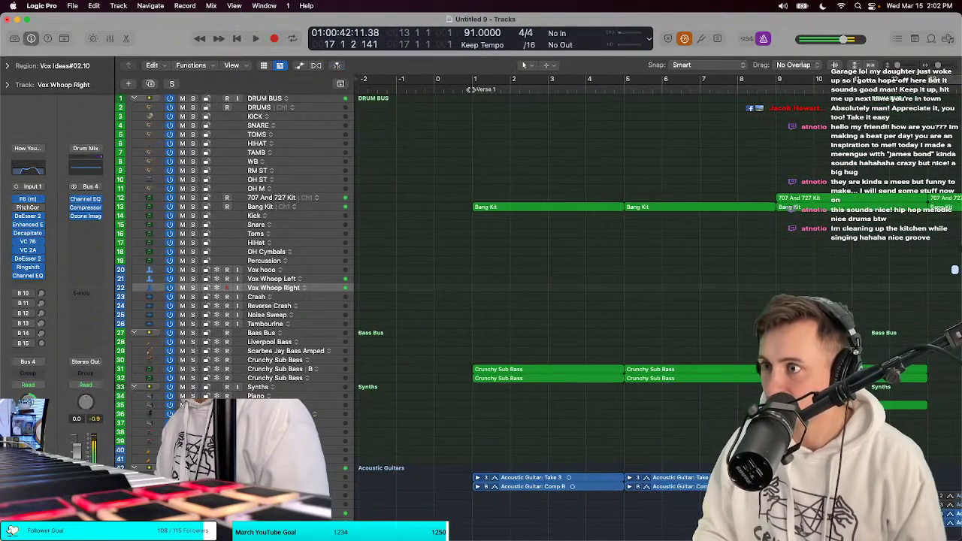
pyautogui.press('space')
pyautogui.scroll(5, 620, 201)
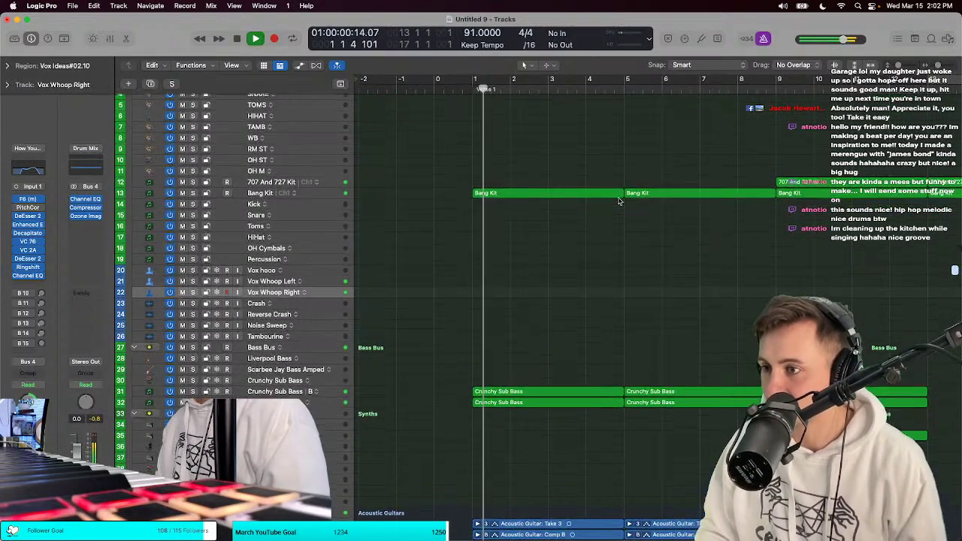
# Step: Select the four Vox Whoop regions before Chorus 1 and set the snap mode to Snap Regions to Relative Value
pyautogui.hscroll(4, 744, 241)
pyautogui.click(872, 286)
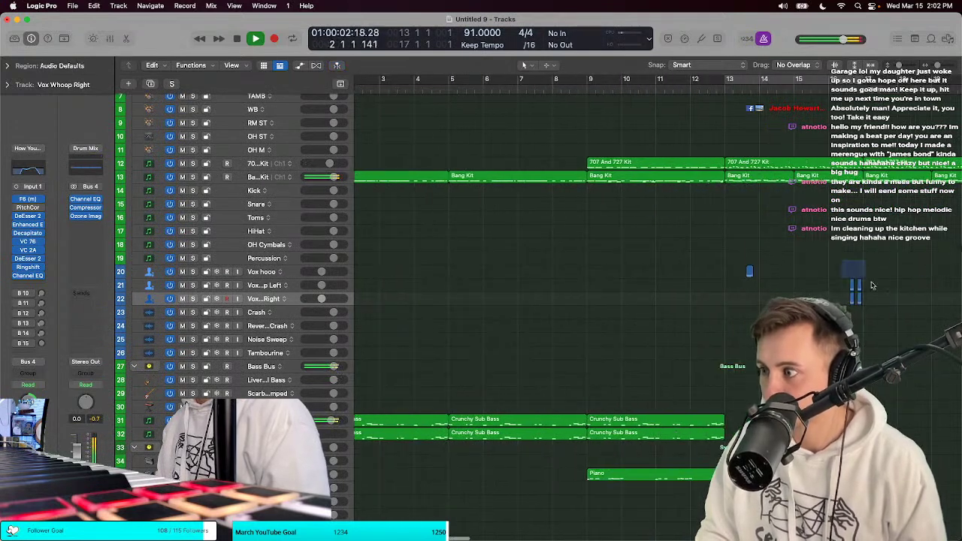
pyautogui.hscroll(-2, 855, 289)
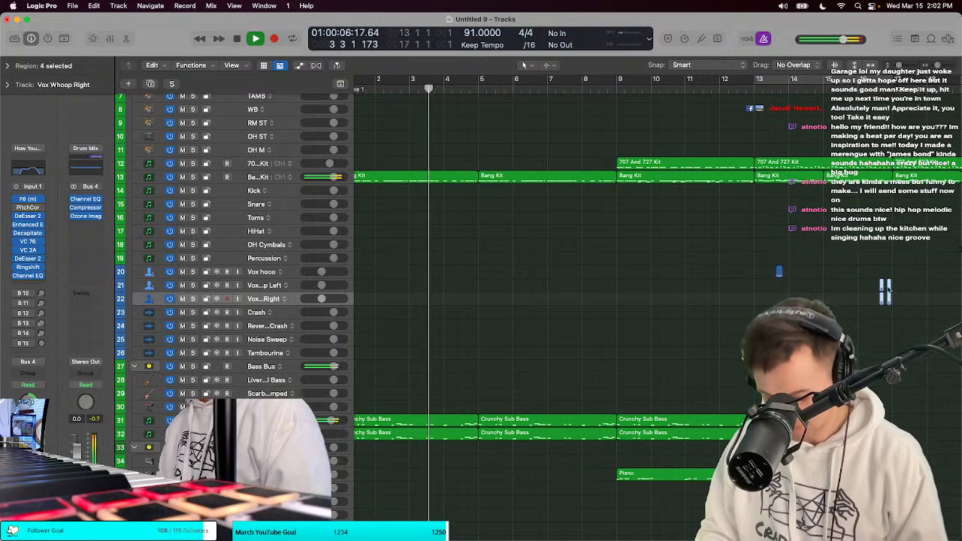
pyautogui.moveTo(887, 289); pyautogui.dragTo(423, 249)
pyautogui.click(699, 65)
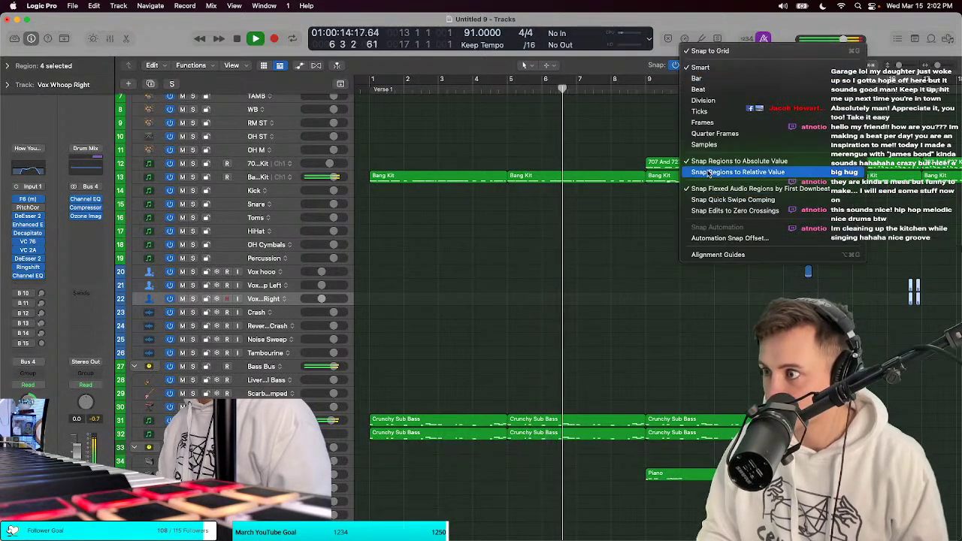
pyautogui.click(709, 172)
# Step: Copy the four whoop regions to the second half of bar 4, placing them on Vox Whoop Left and Vox Whoop Right
pyautogui.moveTo(914, 290); pyautogui.dragTo(501, 272)
pyautogui.click(478, 90)
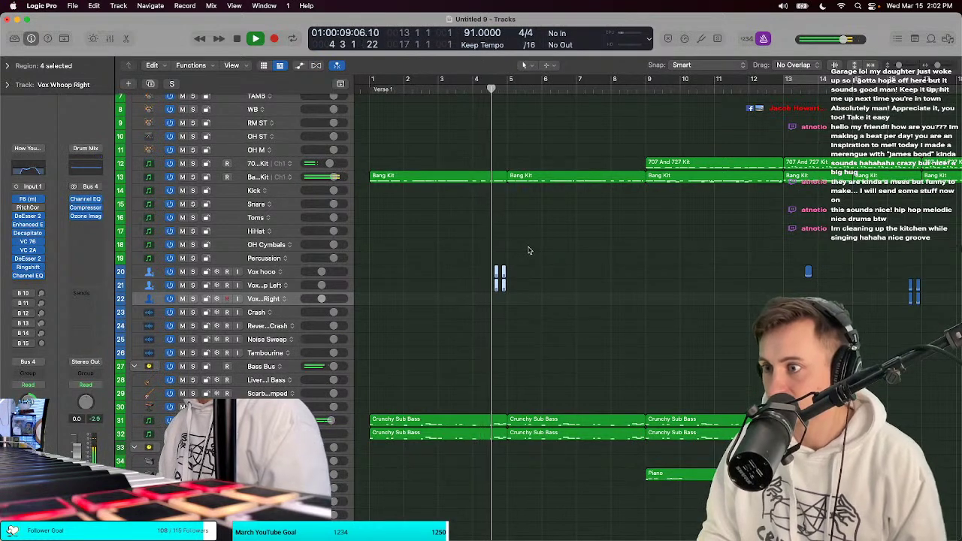
pyautogui.click(498, 275)
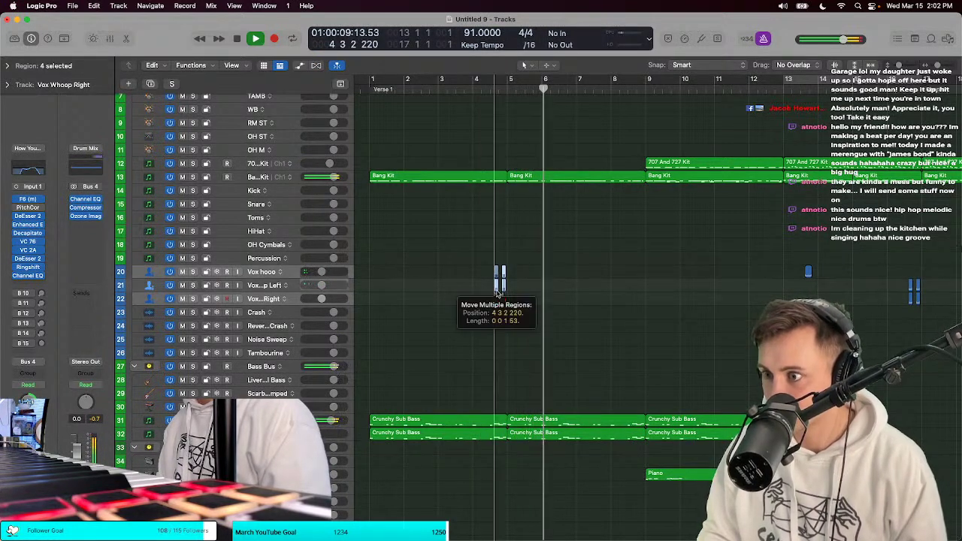
pyautogui.scroll(3, 500, 269)
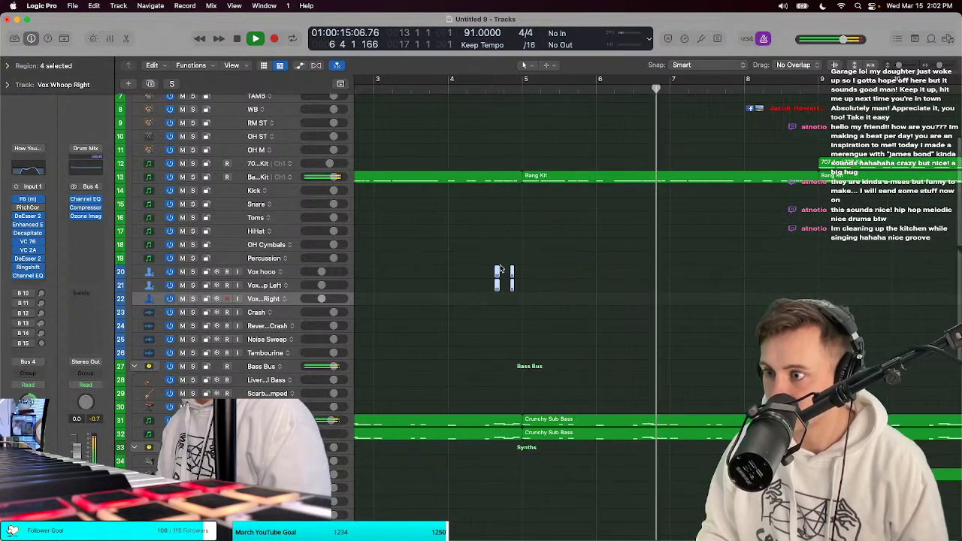
pyautogui.moveTo(499, 276)
pyautogui.mouseDown()
pyautogui.moveTo(496, 305)
pyautogui.moveTo(497, 294)
pyautogui.mouseUp()
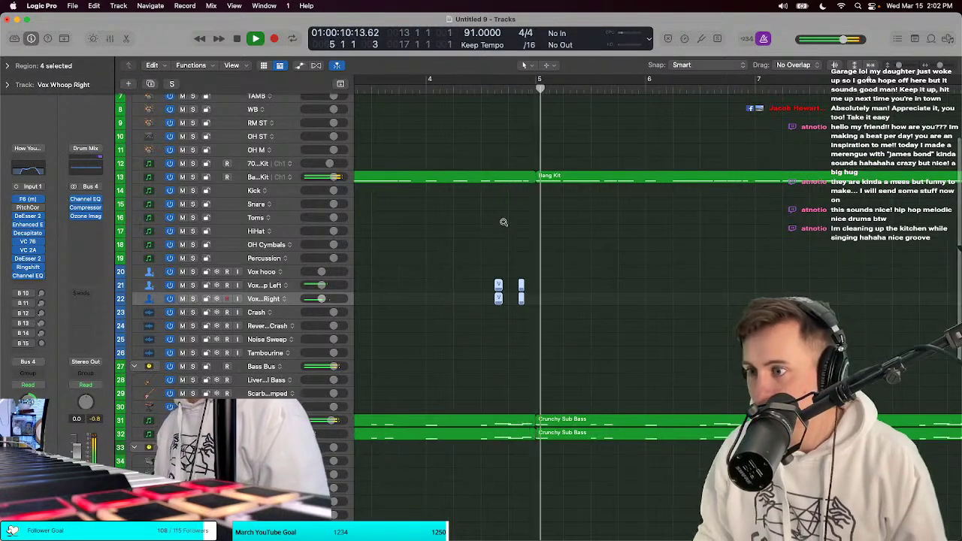
# Step: Try moving the copied whoops to just before Verse 1 and play the transition into bar 1
pyautogui.scroll(-2, 503, 223)
pyautogui.hscroll(-5, 444, 224)
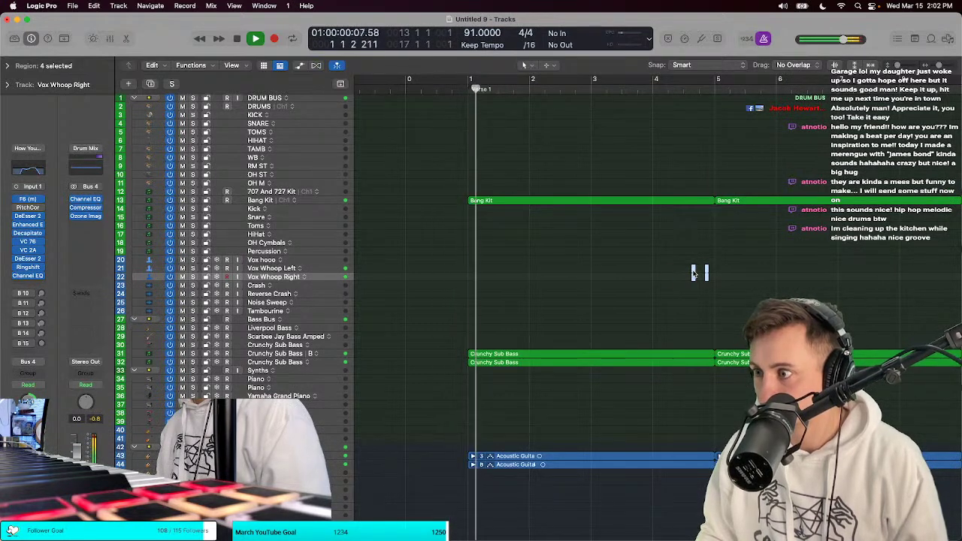
pyautogui.moveTo(694, 272); pyautogui.dragTo(448, 272)
pyautogui.doubleClick(437, 87)
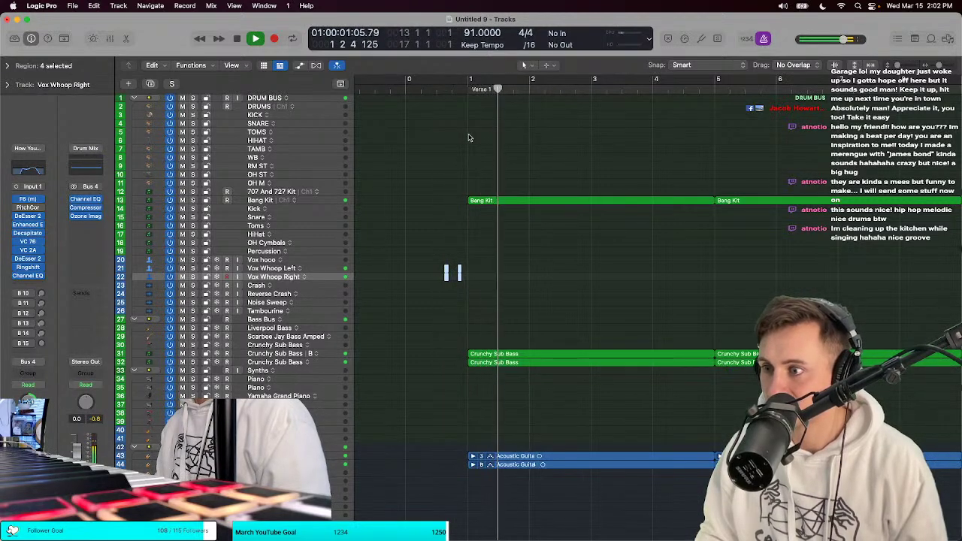
pyautogui.click(456, 88)
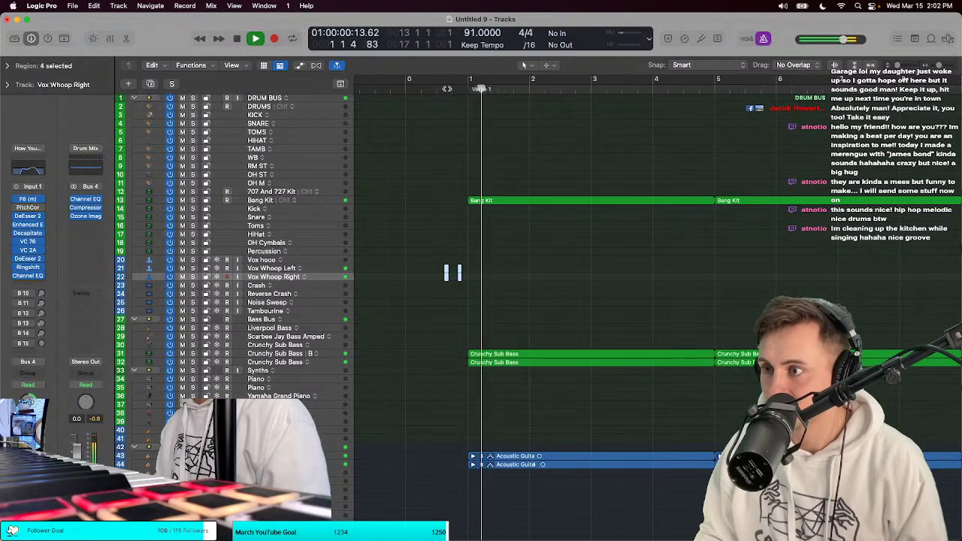
pyautogui.click(445, 88)
pyautogui.click(442, 89)
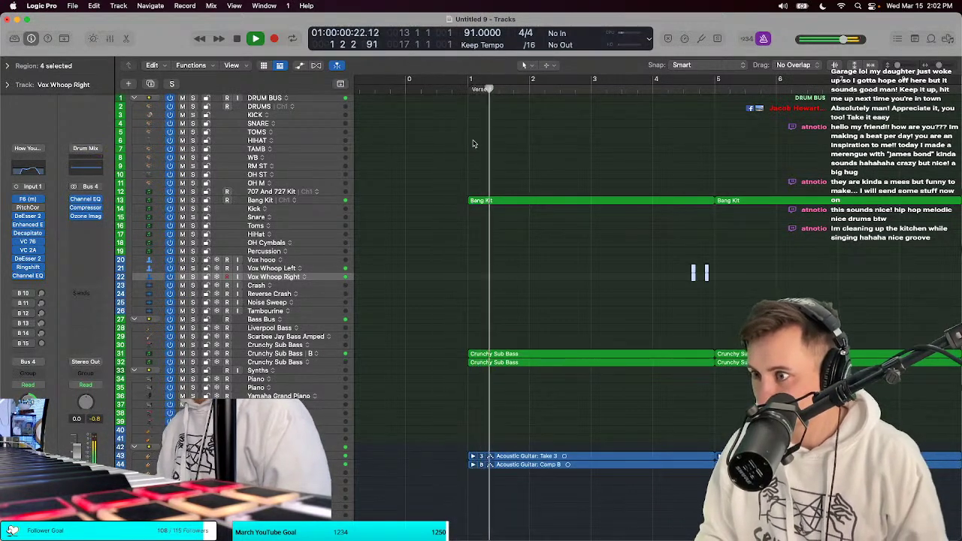
# Step: Copy the bar 4 whoops to the end of bar 8 and play Verse 1
pyautogui.press('super+Left')
pyautogui.press('space')
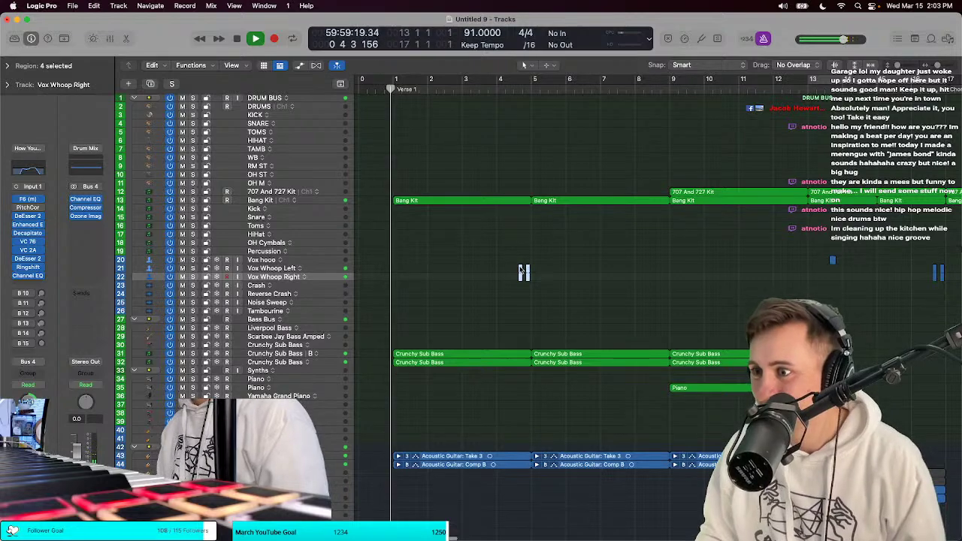
pyautogui.moveTo(526, 267); pyautogui.dragTo(660, 272)
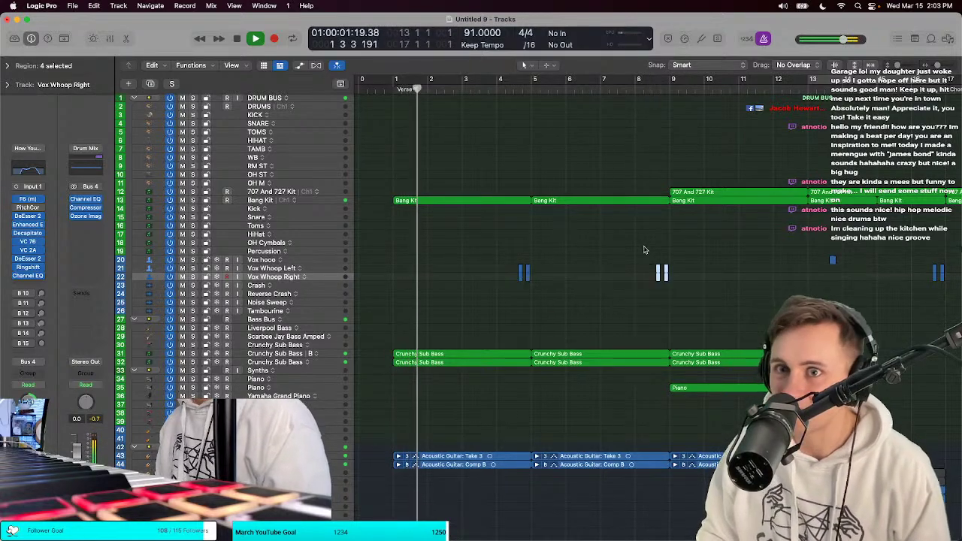
pyautogui.rightClick(639, 242)
pyautogui.press('Escape')
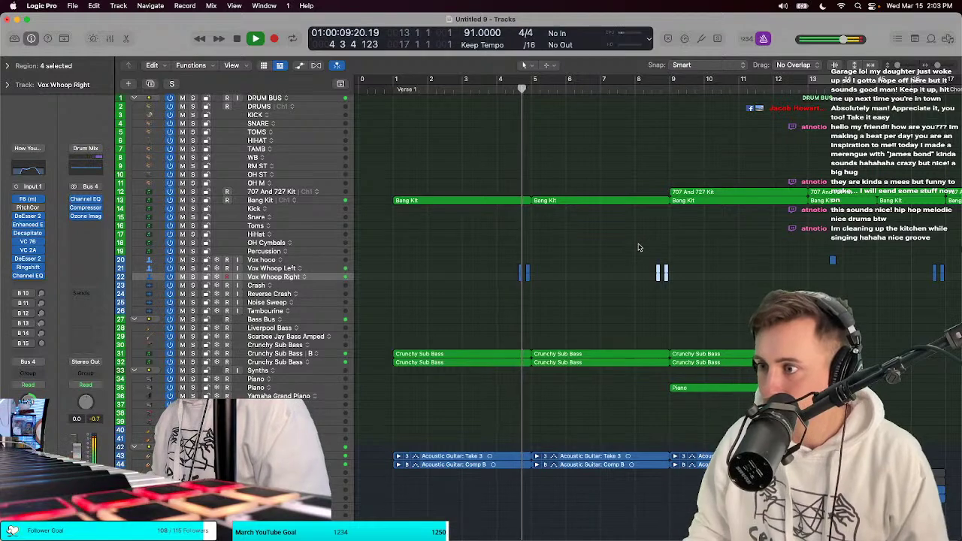
# Step: Remove the whoop copies placed before bars 5 and 9
pyautogui.press('super+Right')
pyautogui.press('super+Right')
pyautogui.press('super+Right')
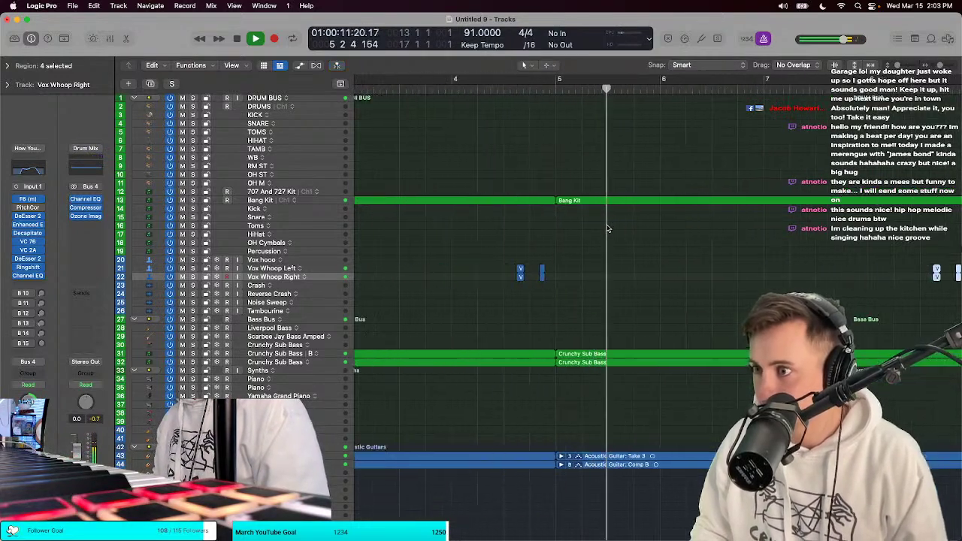
pyautogui.press('super+Left')
pyautogui.moveTo(645, 244); pyautogui.dragTo(881, 289)
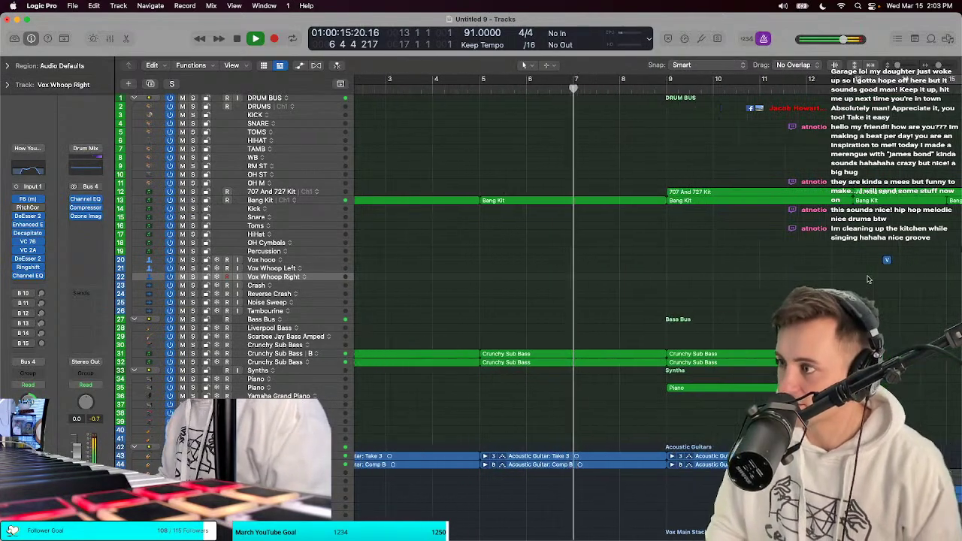
# Step: Copy the two Acoustic Guitar take folders on tracks 47 and 48 from bar 13 to bar 17 at Chorus 1
pyautogui.press('super+Up')
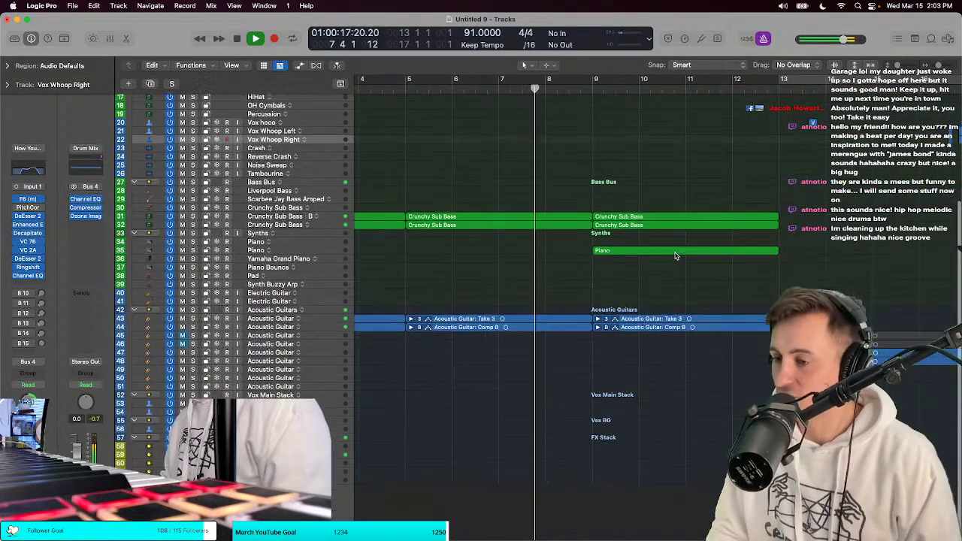
pyautogui.press('t')
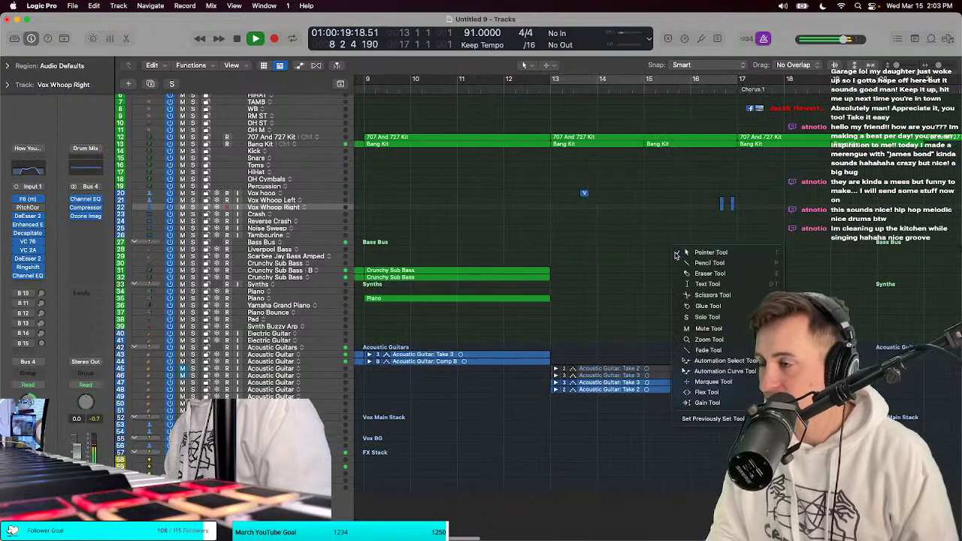
pyautogui.press('z')
pyautogui.press('super+Down')
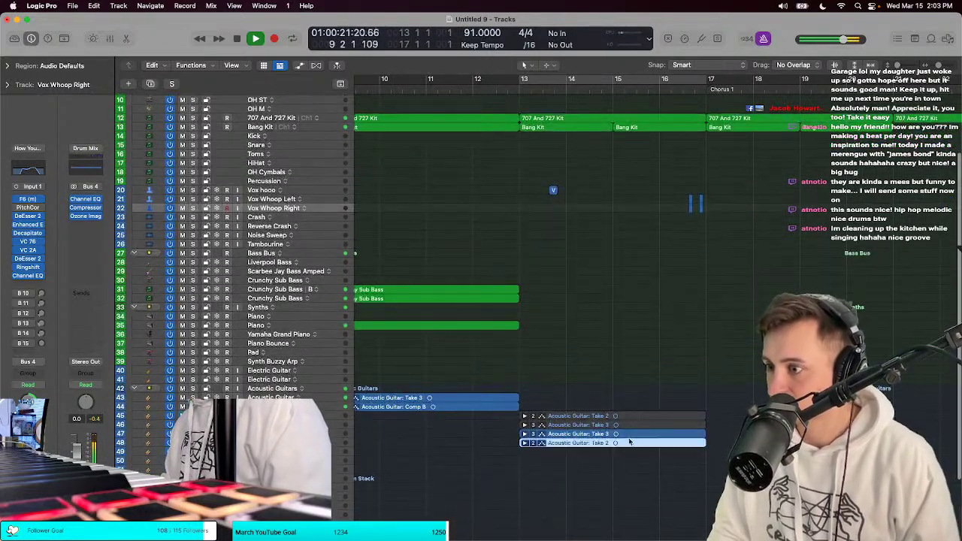
pyautogui.press('t')
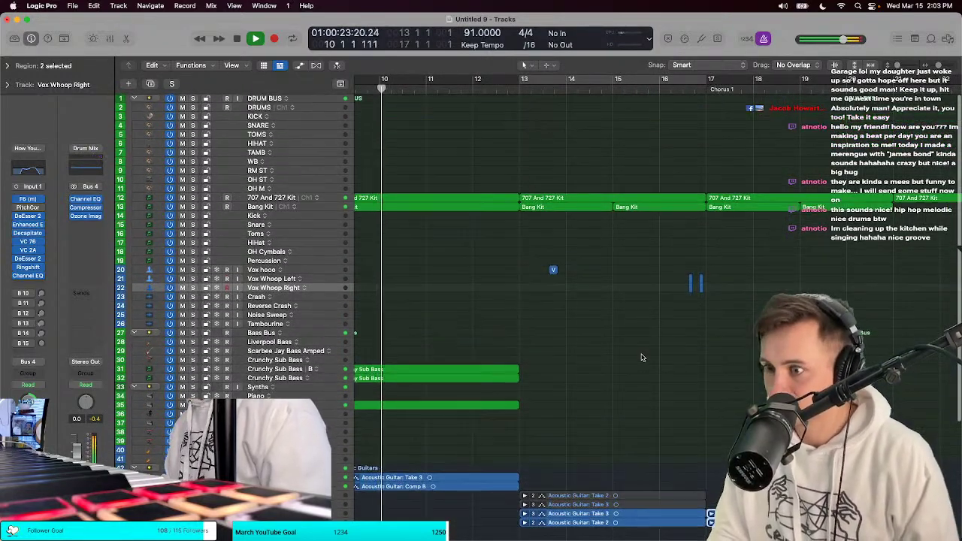
pyautogui.press('t')
pyautogui.scroll(-3, 375, 342)
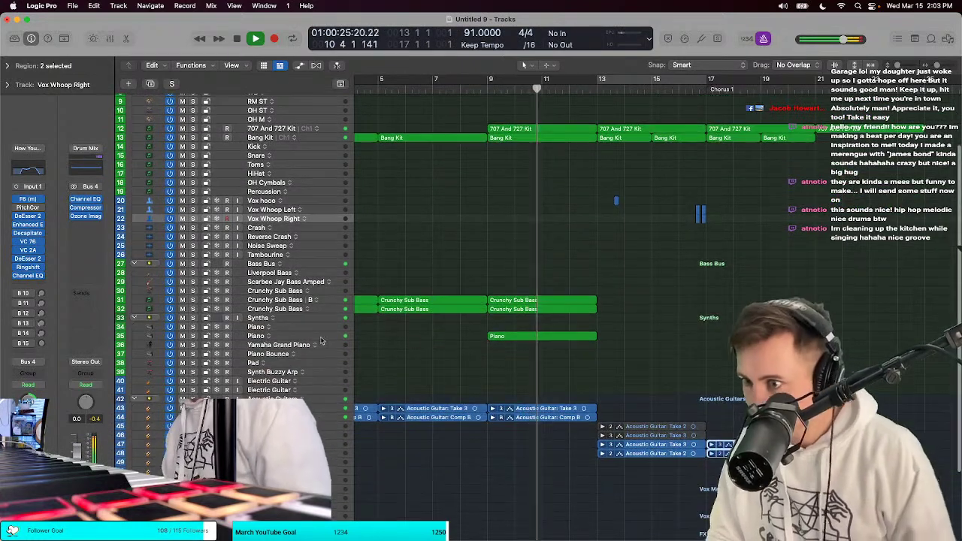
# Step: Rename the second Piano track, track 35 in the Synths group, as Synth Shimmer
pyautogui.click(258, 337)
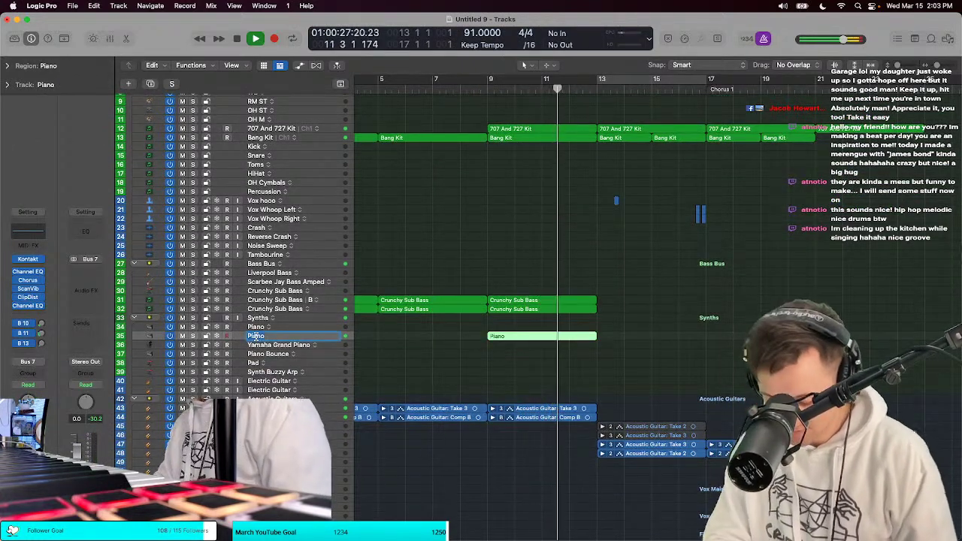
pyautogui.write('Sy')
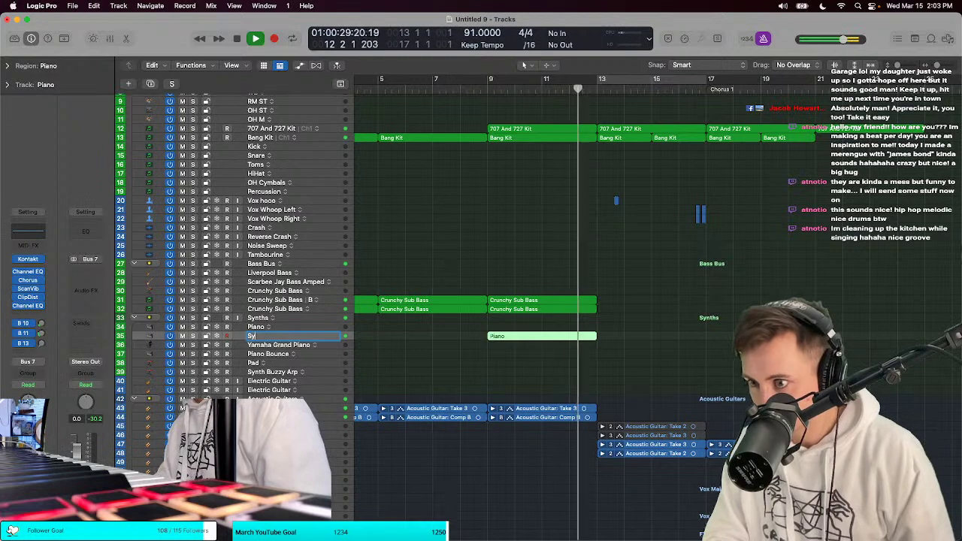
pyautogui.write('nth')
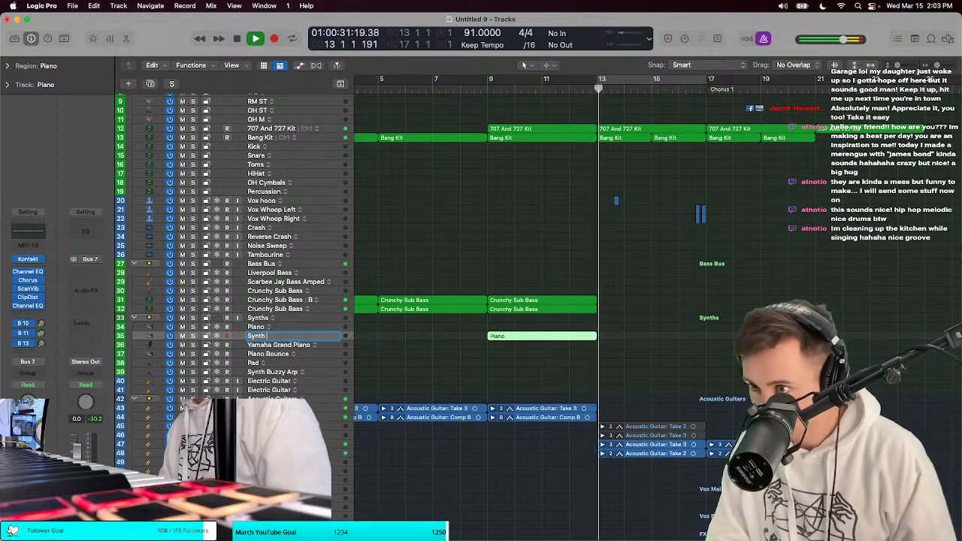
pyautogui.write(' Shimmer')
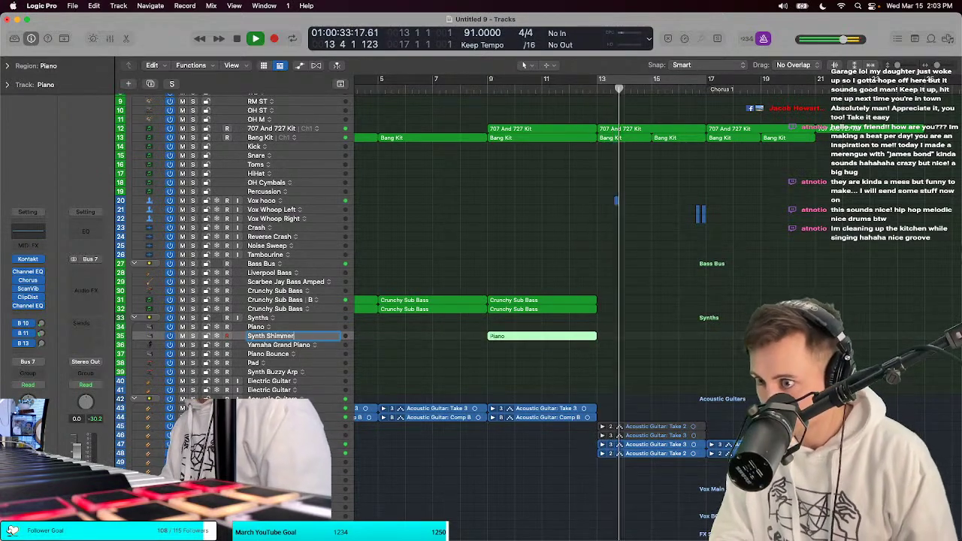
pyautogui.press('Return')
# Step: Try a copy of the Vox hooo region earlier in bar 13 while replaying the section
pyautogui.scroll(2, 386, 253)
pyautogui.scroll(3, 534, 240)
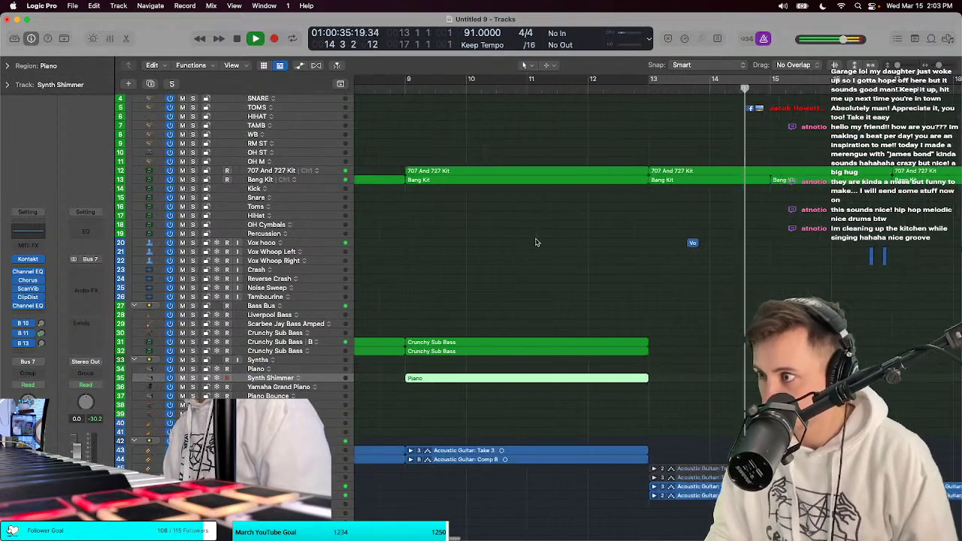
pyautogui.press(',')
pyautogui.press(',')
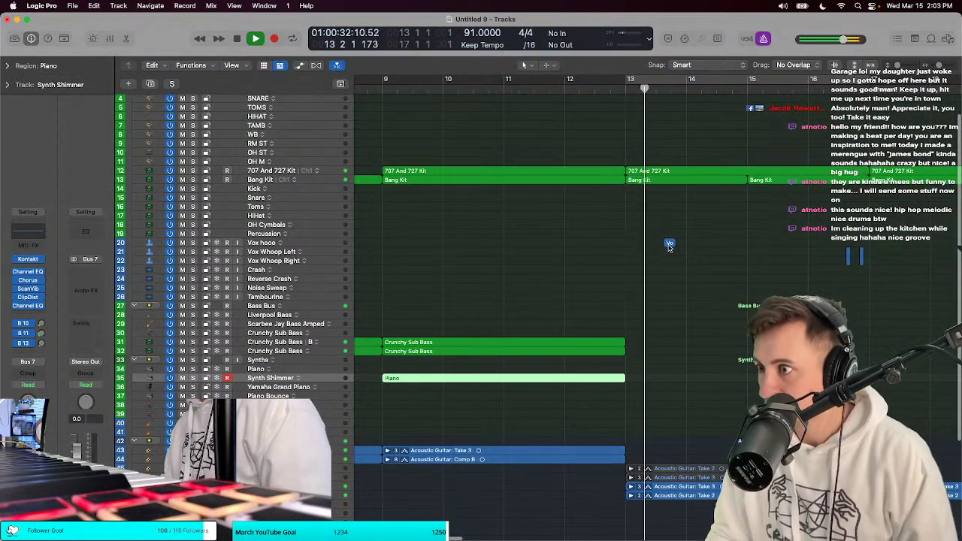
pyautogui.moveTo(670, 245); pyautogui.dragTo(647, 244)
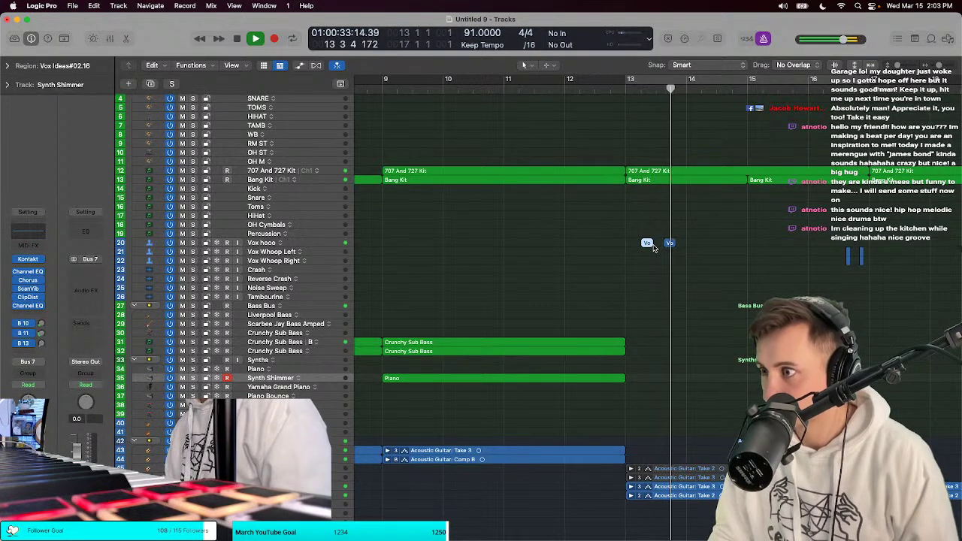
pyautogui.moveTo(647, 245); pyautogui.dragTo(639, 245)
pyautogui.click(638, 230)
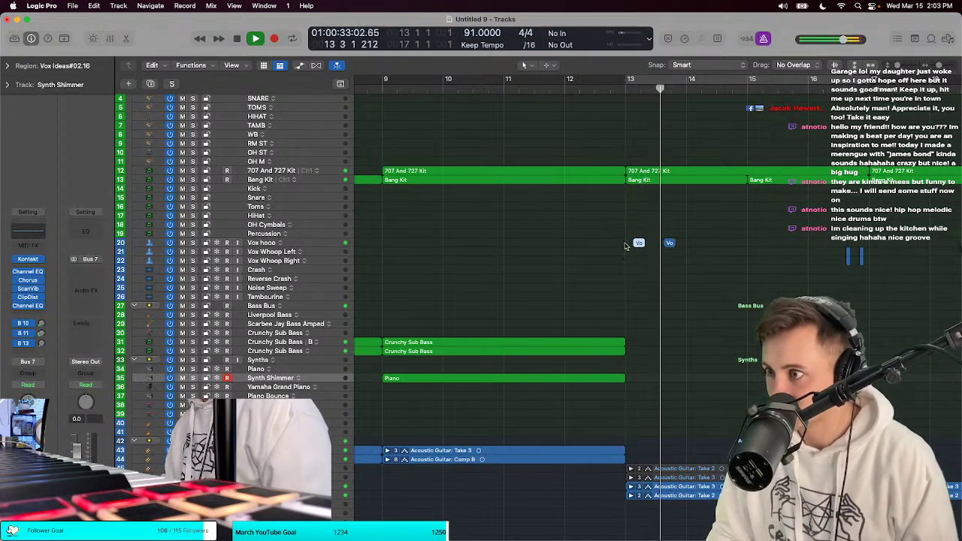
# Step: Copy the Vox hooo region to late in bar 14 and delete the extra copy near the start of bar 13
pyautogui.moveTo(634, 234); pyautogui.dragTo(728, 244)
pyautogui.moveTo(733, 244); pyautogui.dragTo(731, 243)
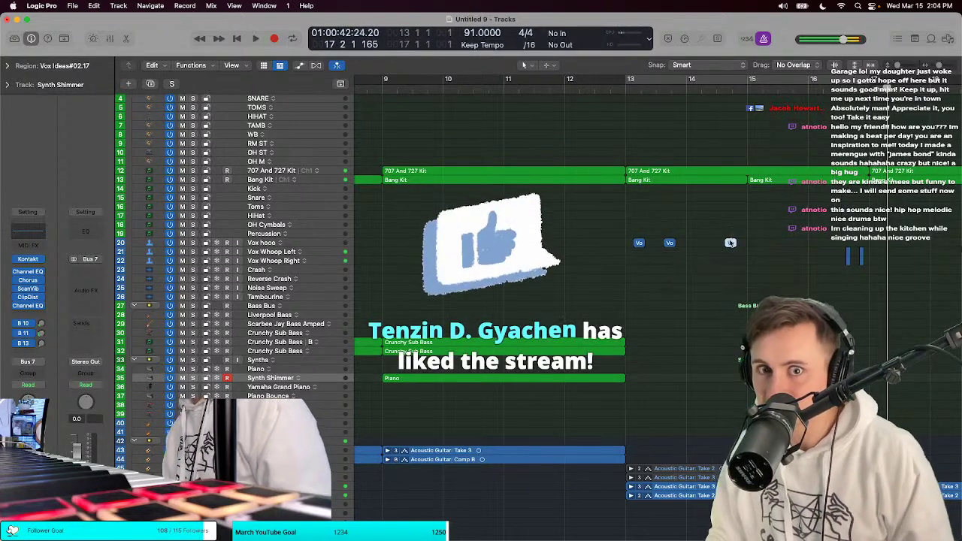
pyautogui.press('space')
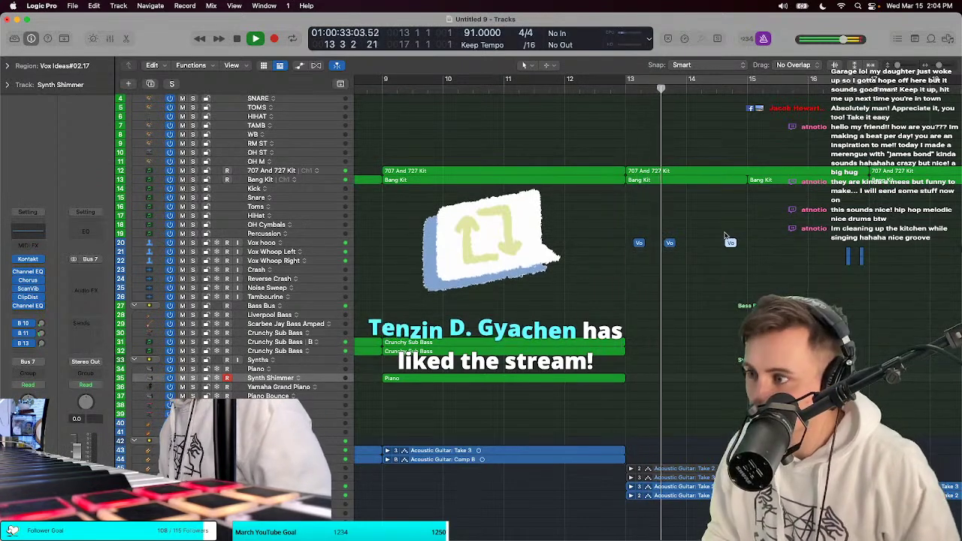
pyautogui.click(639, 243)
pyautogui.press('Delete')
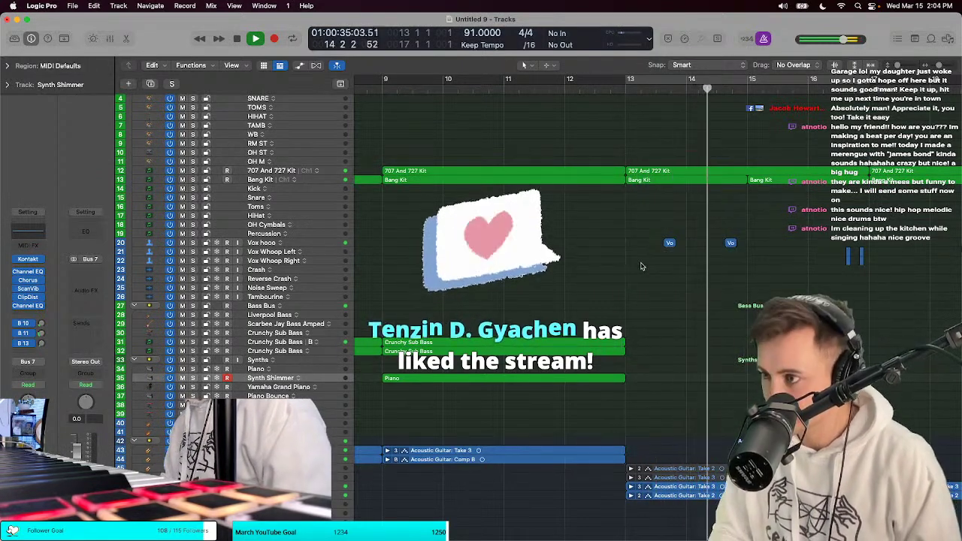
# Step: Copy the two Vox hooo regions from bars 13 and 14 to bars 15 and 16, and play from bar 13
pyautogui.moveTo(634, 231); pyautogui.dragTo(733, 252)
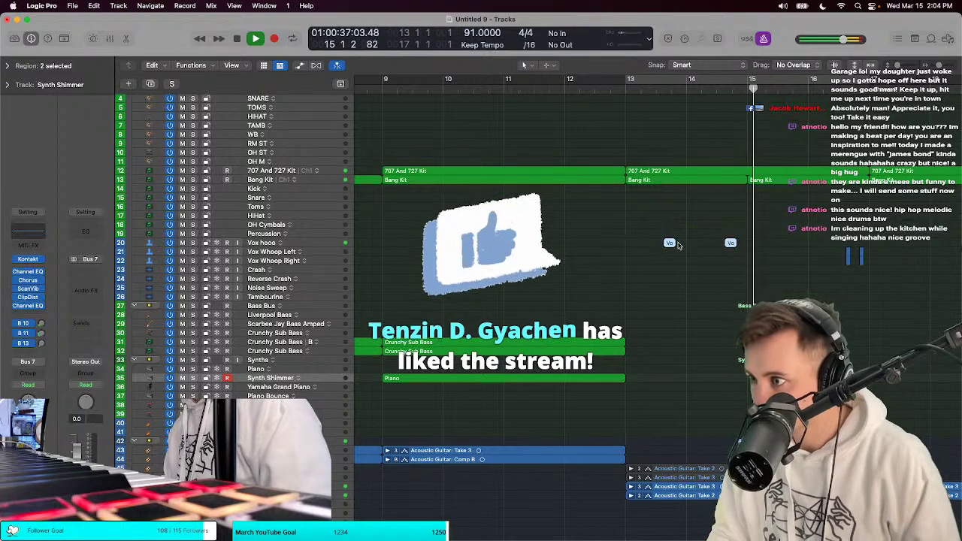
pyautogui.moveTo(670, 242); pyautogui.dragTo(793, 244)
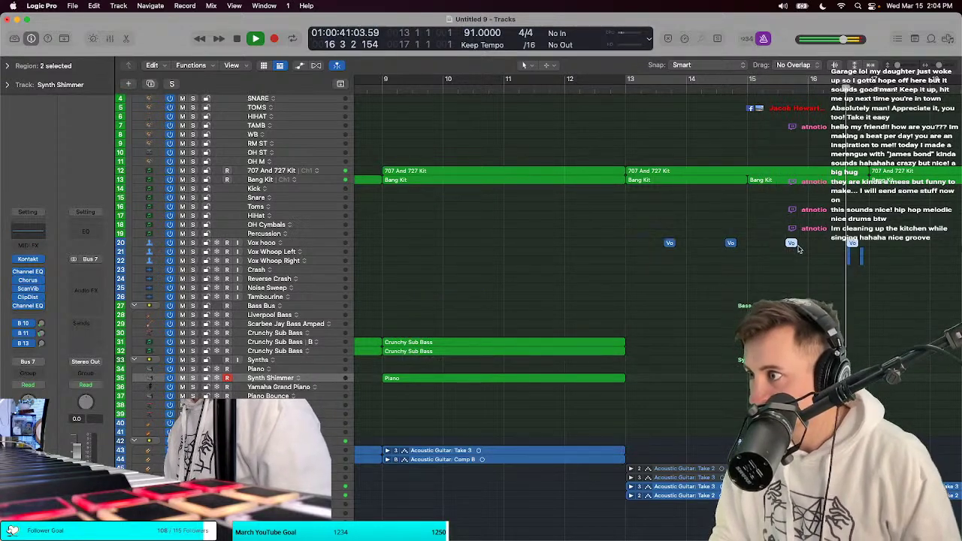
pyautogui.click(698, 230)
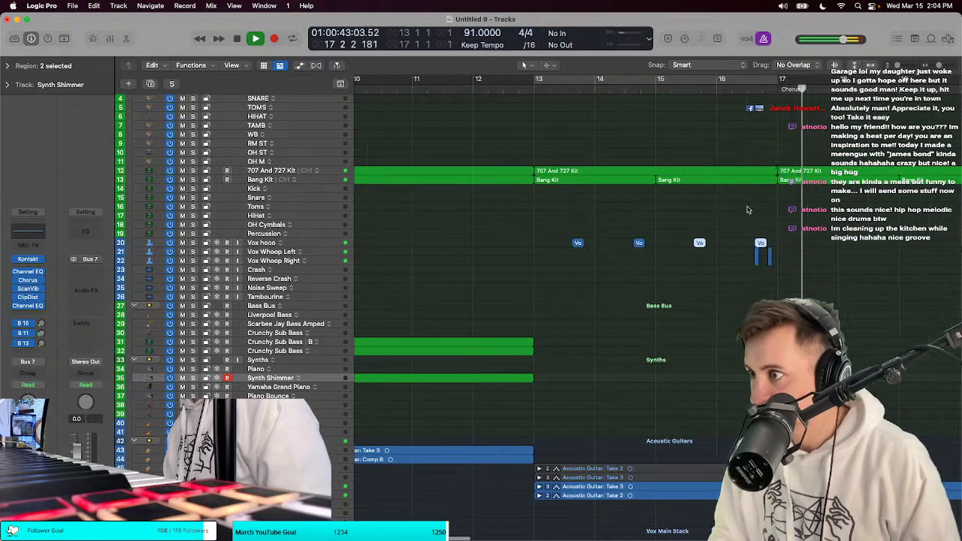
pyautogui.click(745, 242)
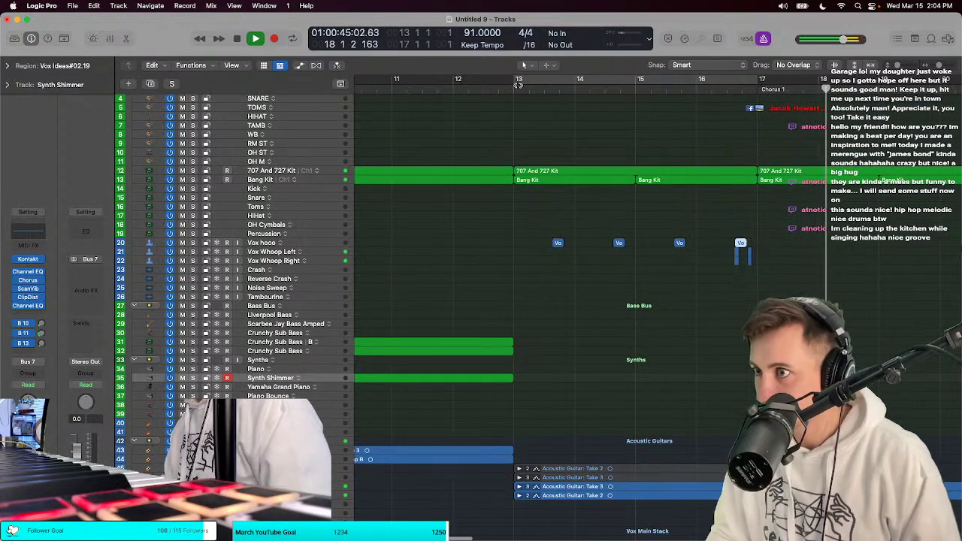
pyautogui.click(518, 85)
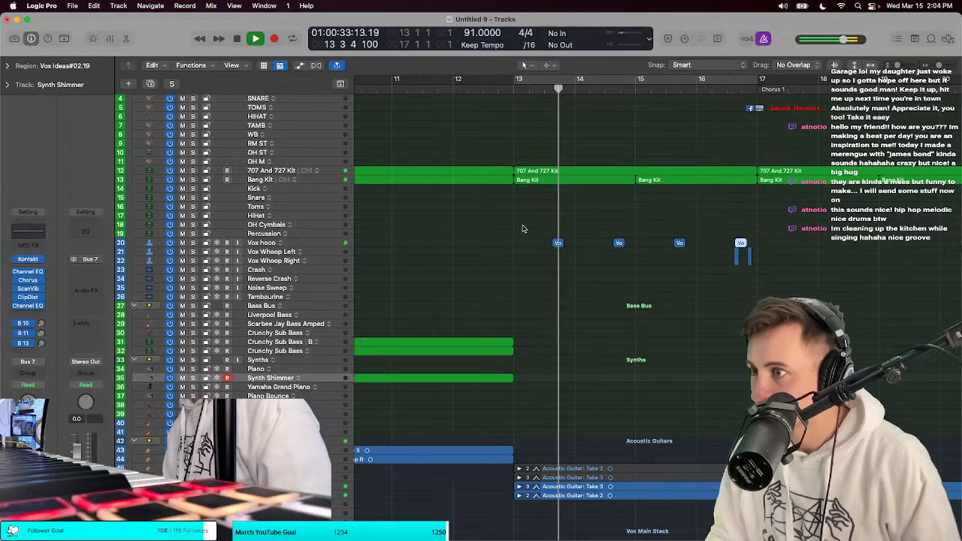
# Step: Delete the Vox hooo regions in bars 13 and 15
pyautogui.click(680, 243)
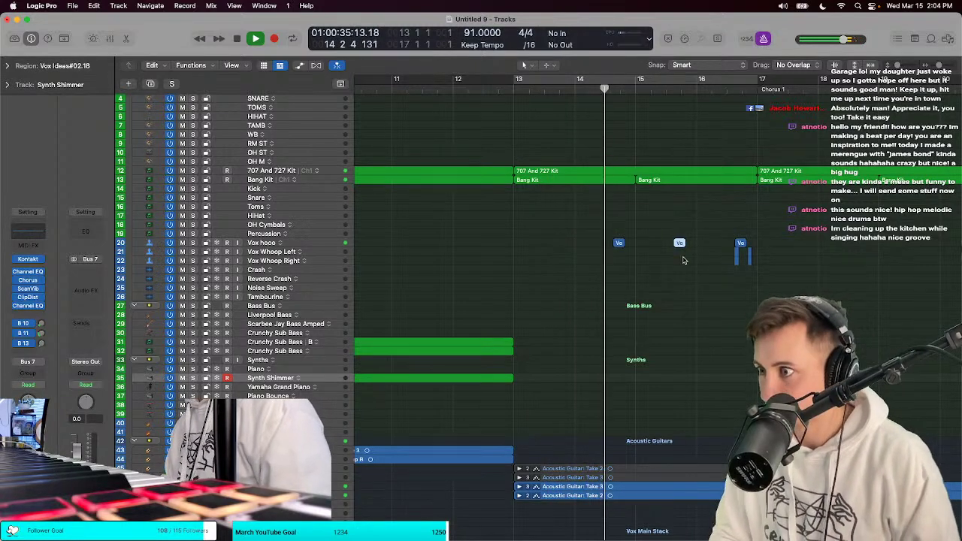
pyautogui.rightClick(660, 235)
pyautogui.click(662, 240)
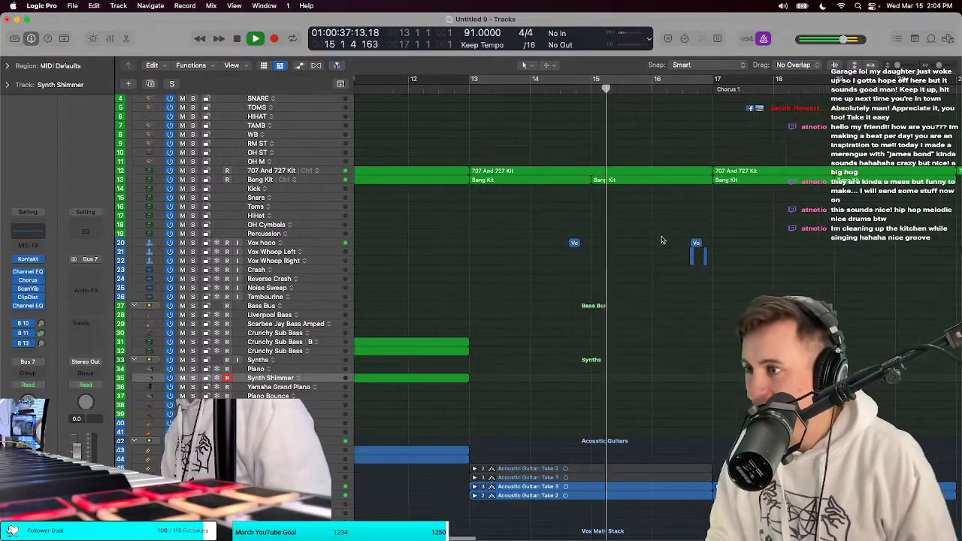
# Step: Copy the Vox hooo and Vox Whoop regions of bars 14 and 16 four bars on, to bars 18 and 20
pyautogui.click(551, 243)
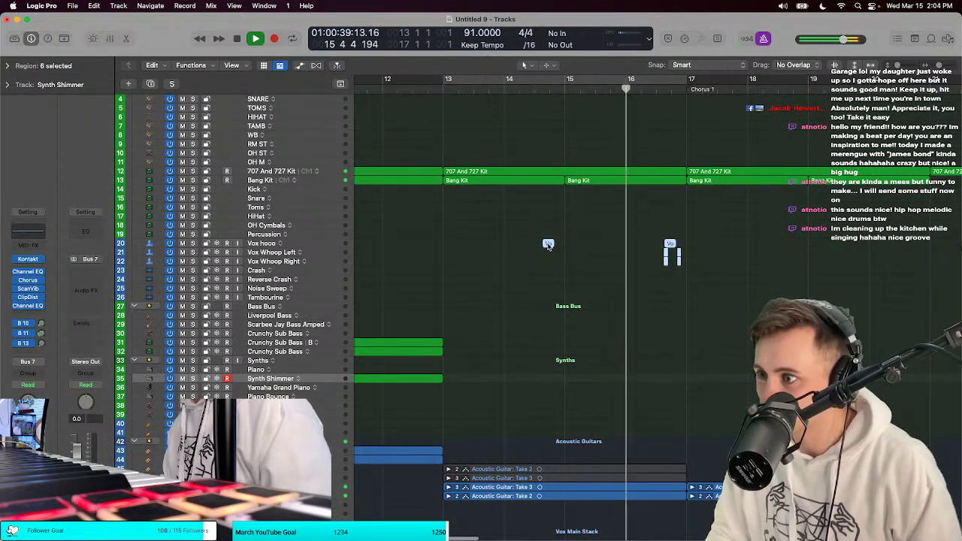
pyautogui.moveTo(548, 245); pyautogui.dragTo(790, 246)
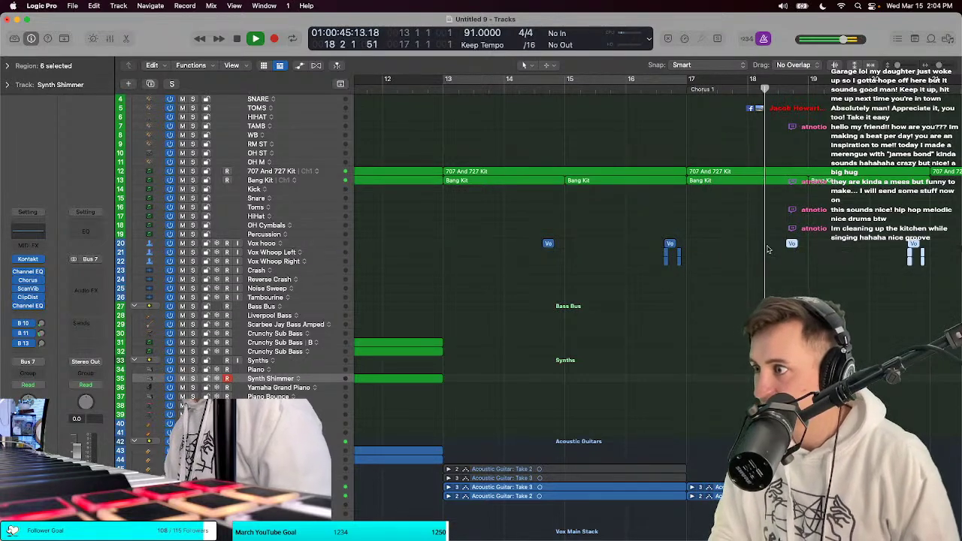
pyautogui.scroll(-5, 767, 248)
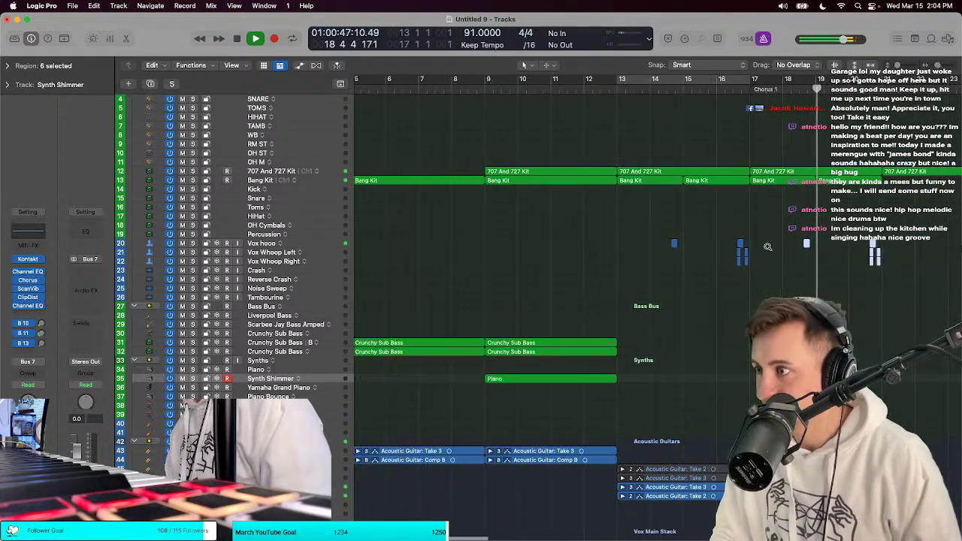
pyautogui.scroll(-3, 767, 247)
pyautogui.rightClick(767, 249)
pyautogui.press('Escape')
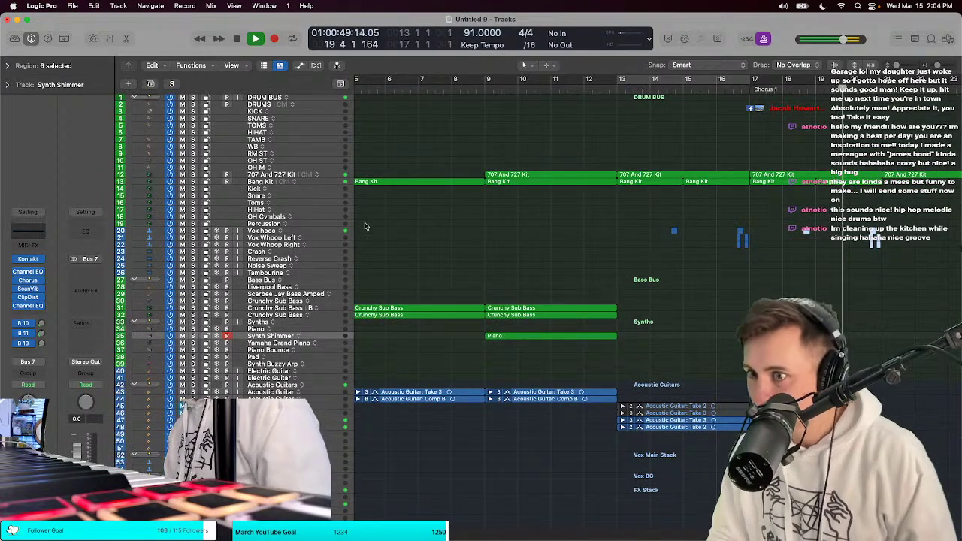
# Step: Select the Crunchy Sub Bass track 31 for playing and turn on cycling over bars 13 to 17
pyautogui.scroll(4, 351, 311)
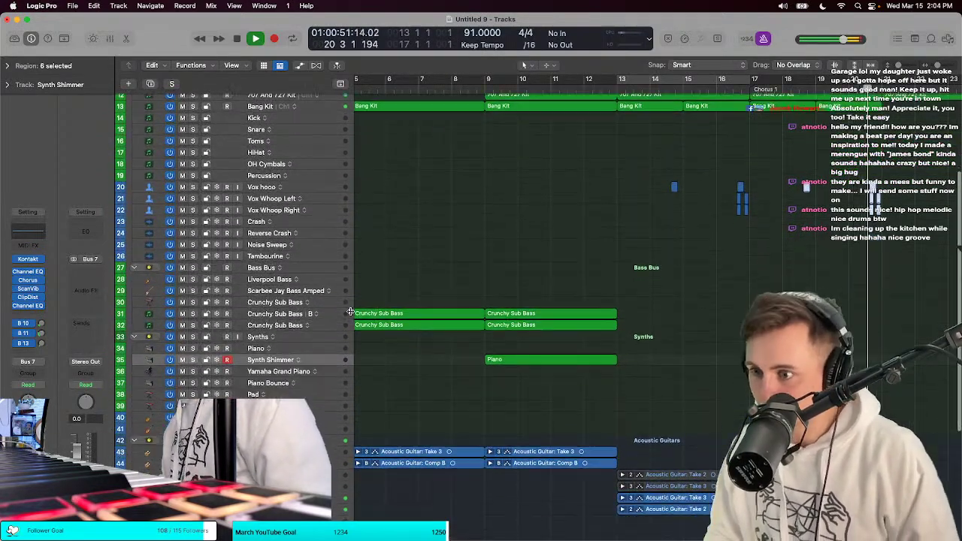
pyautogui.click(261, 314)
pyautogui.press('c')
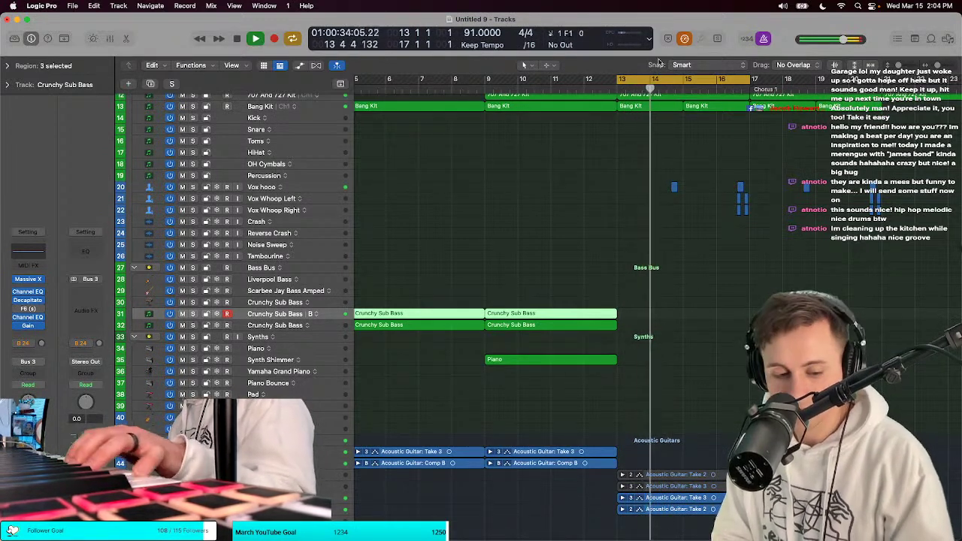
# Step: Rehearse the Crunchy Sub Bass line on track 31 against the cycled bars 13 to 17, stopping and restarting playback between attempts
pyautogui.press('space')
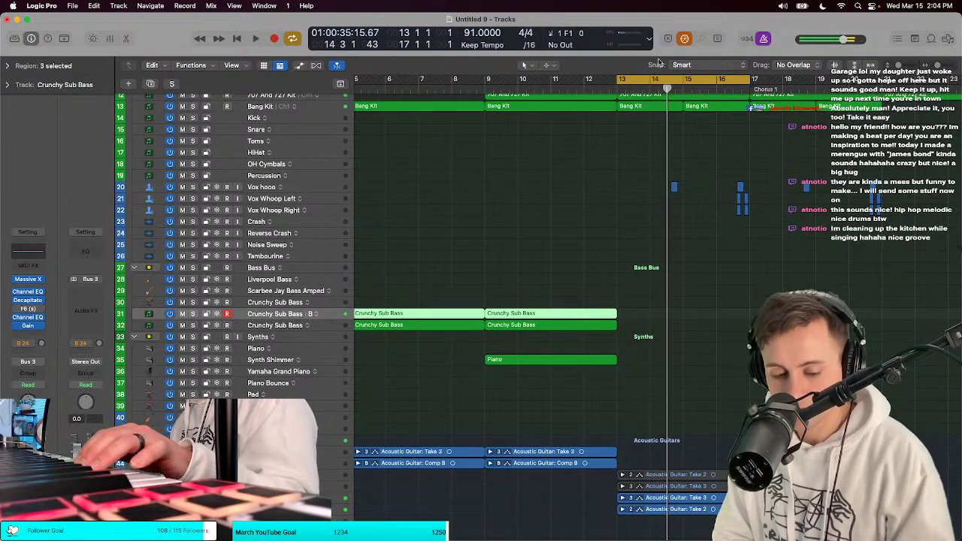
pyautogui.press('space')
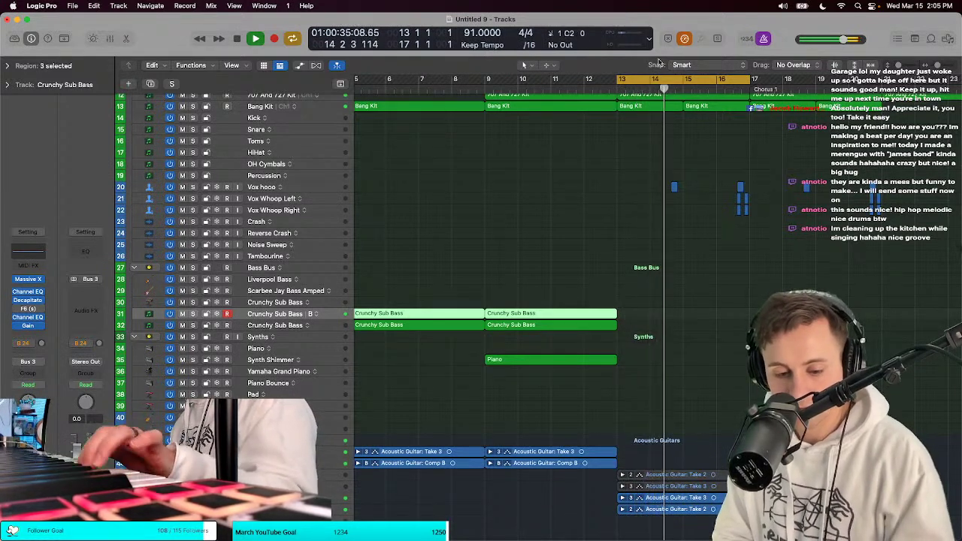
pyautogui.press('space')
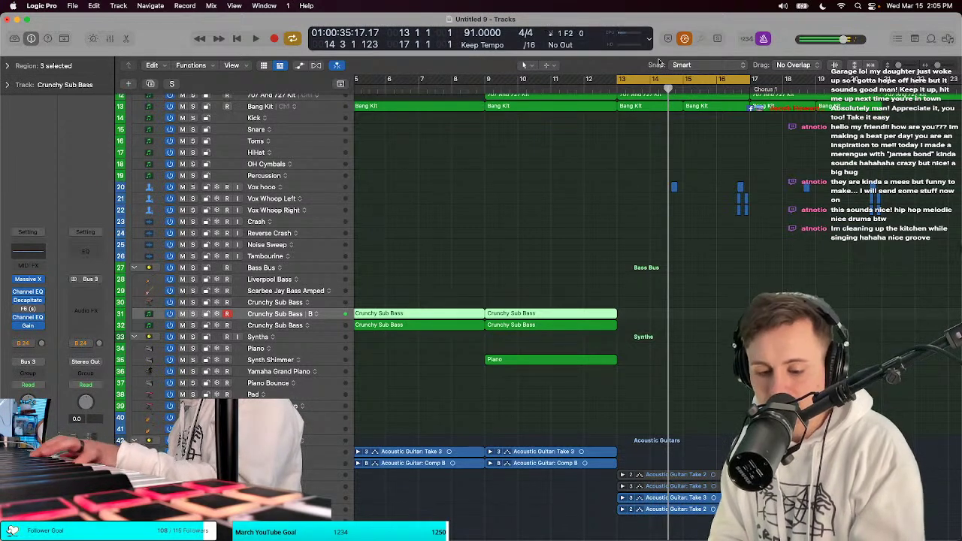
pyautogui.press('space')
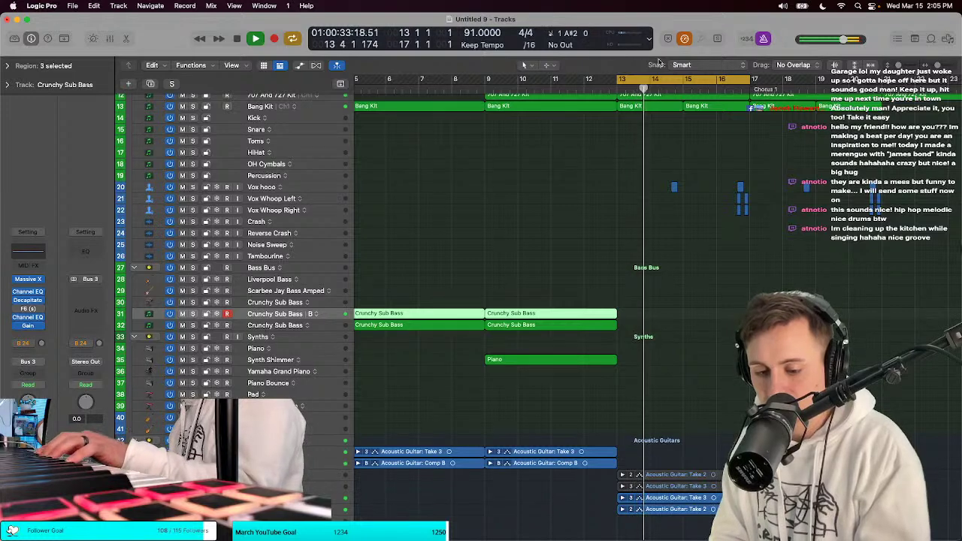
pyautogui.press('space')
pyautogui.press('space')
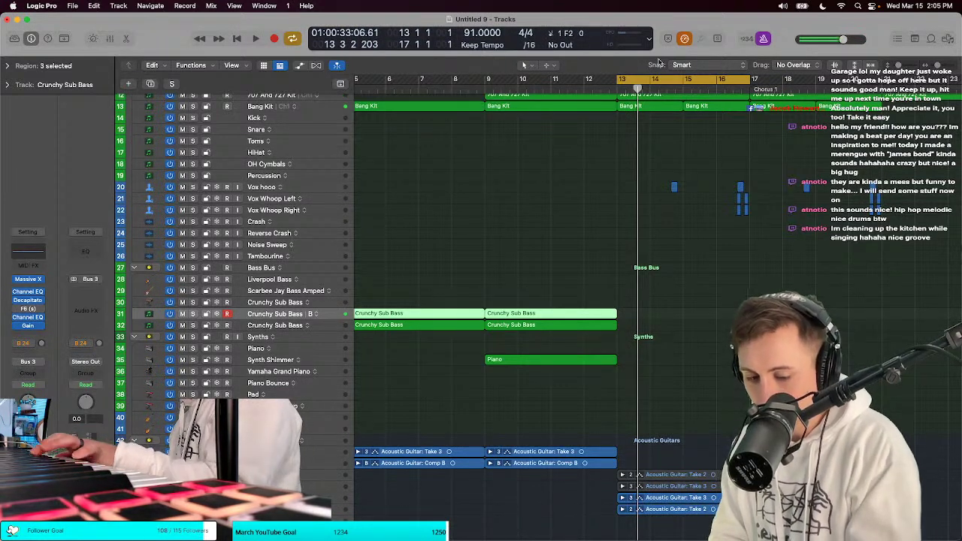
pyautogui.press('space')
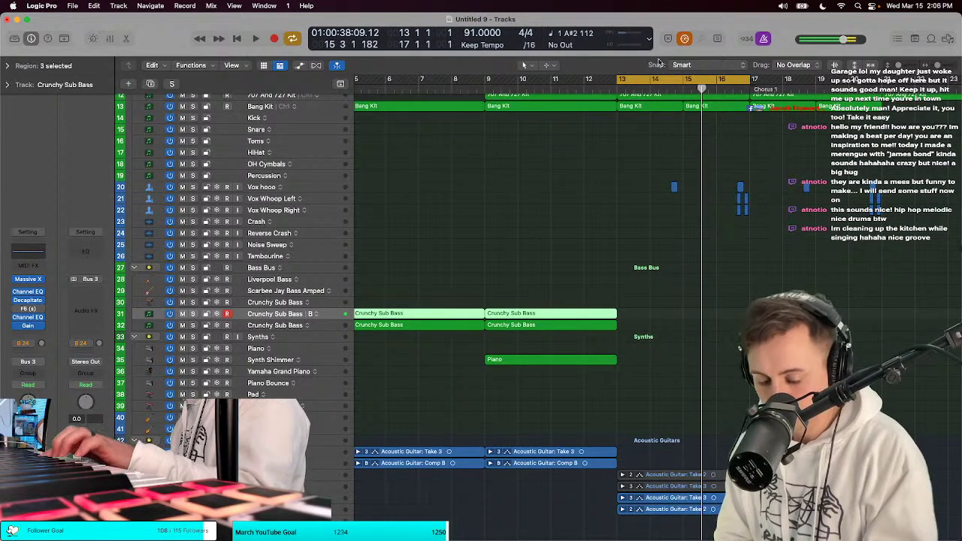
pyautogui.press('space')
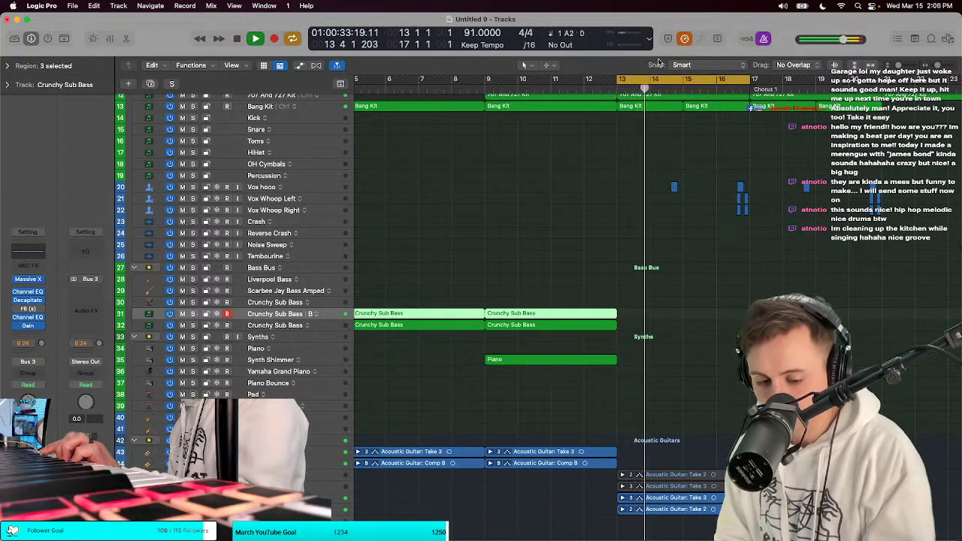
pyautogui.press('space')
pyautogui.press('space')
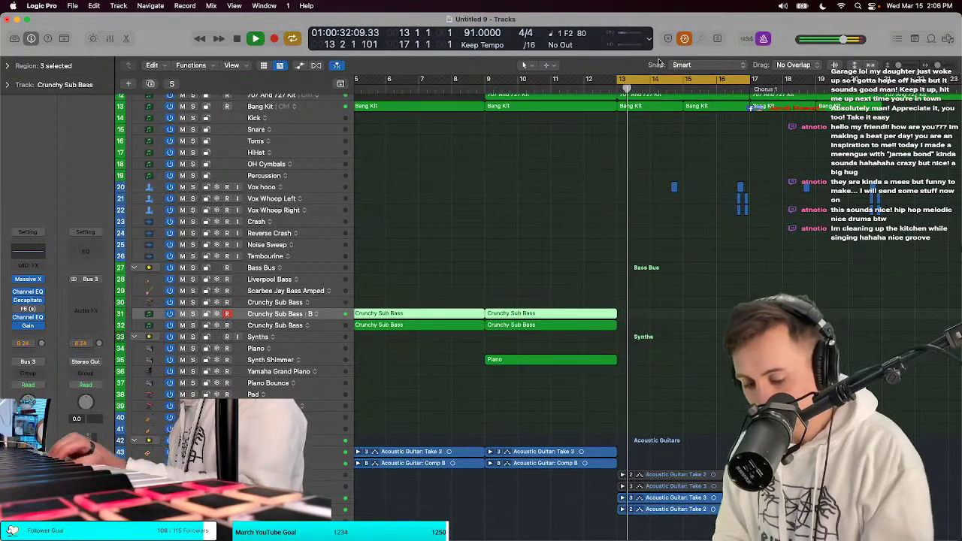
pyautogui.press('space')
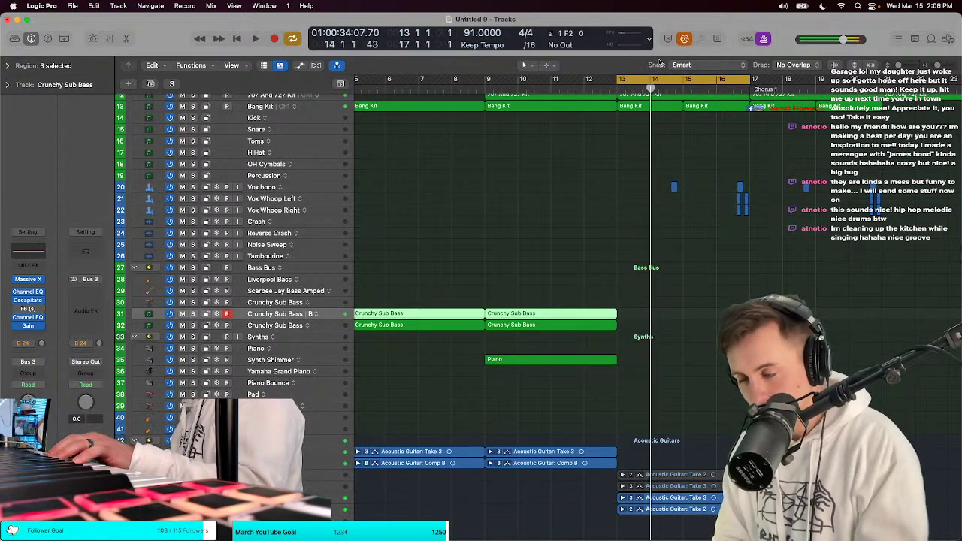
pyautogui.press('space')
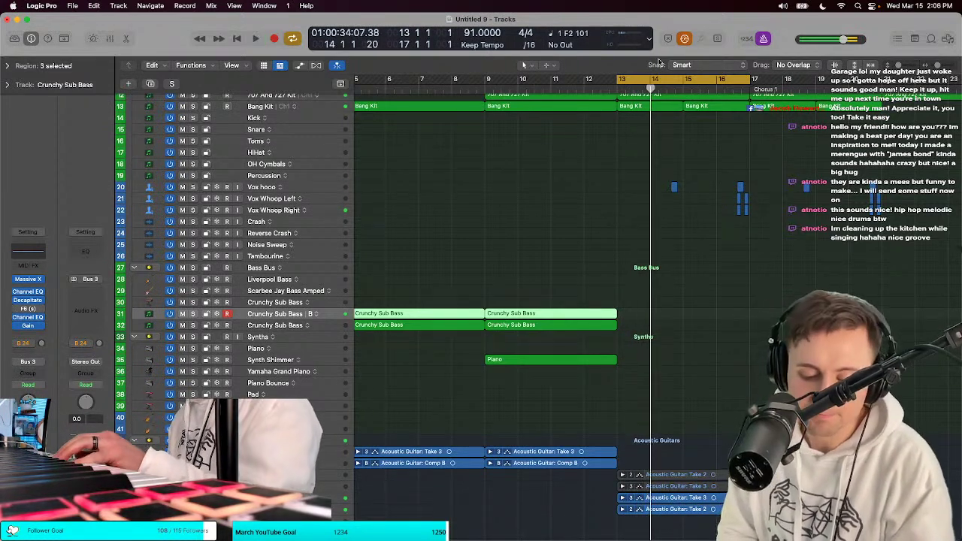
pyautogui.press('space')
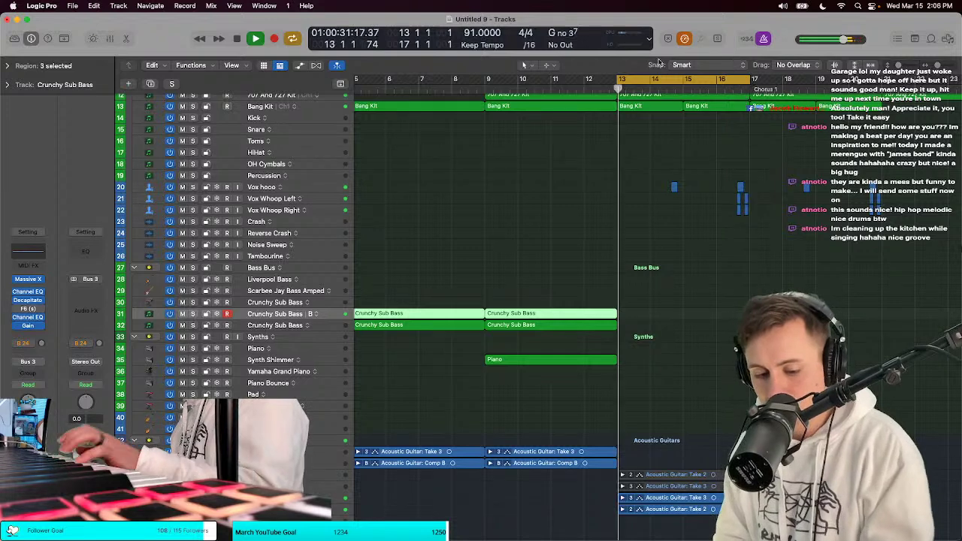
pyautogui.press('space')
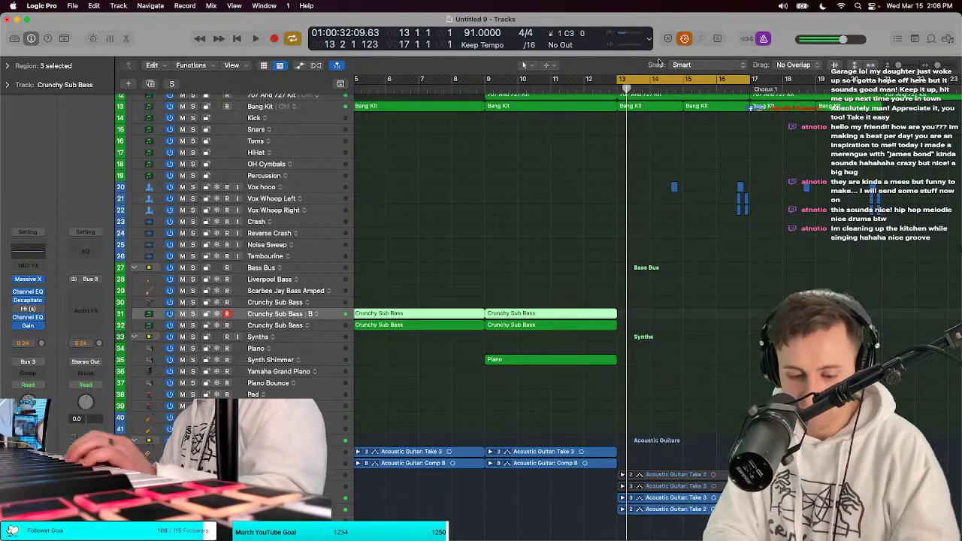
pyautogui.press('space')
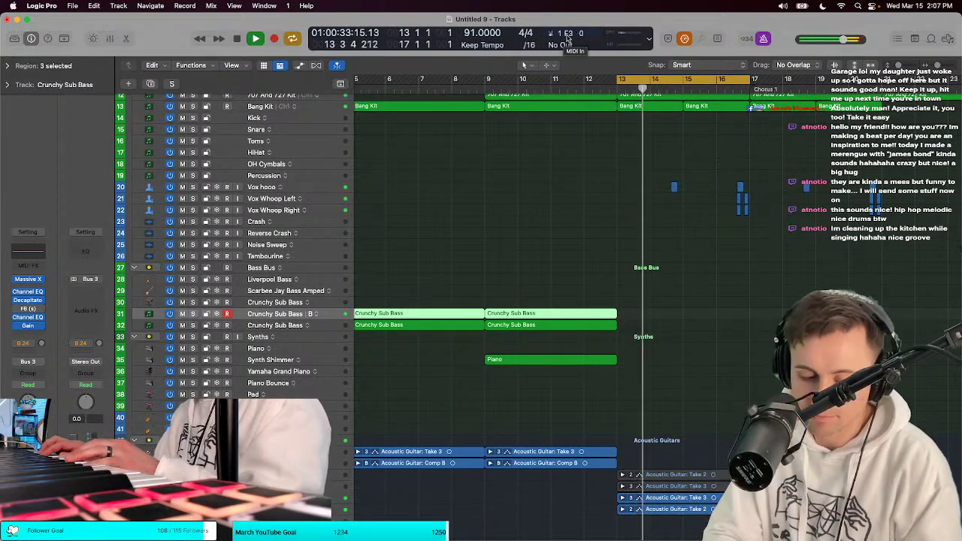
pyautogui.press('space')
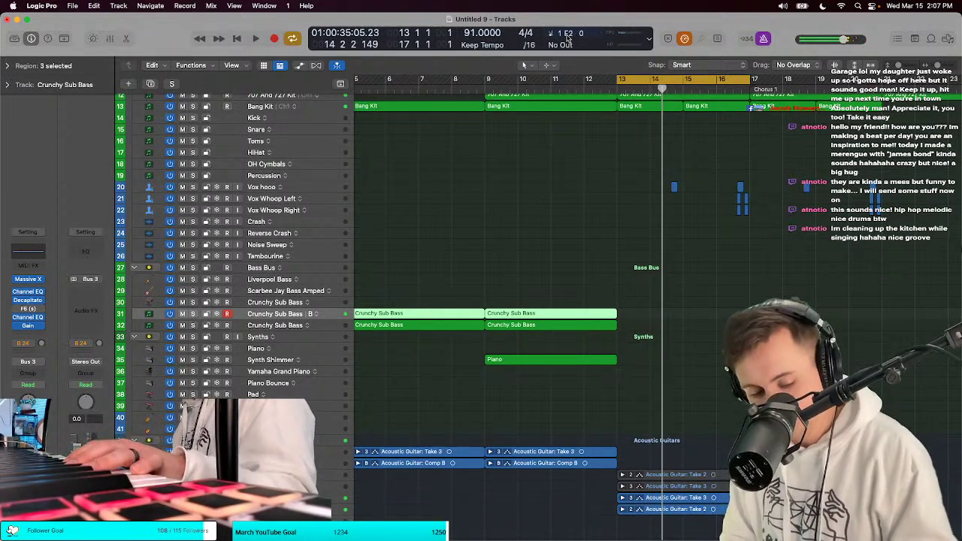
pyautogui.press('space')
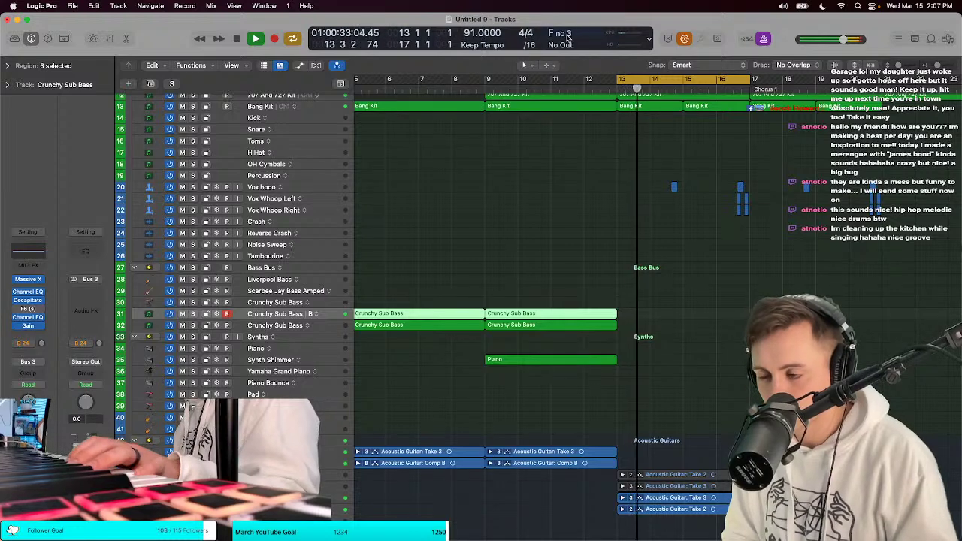
pyautogui.press('space')
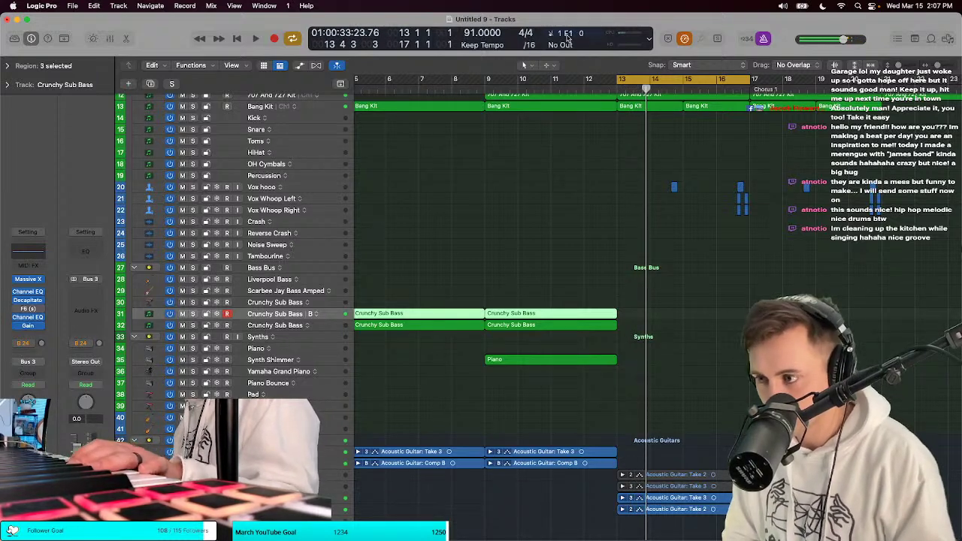
pyautogui.press('space')
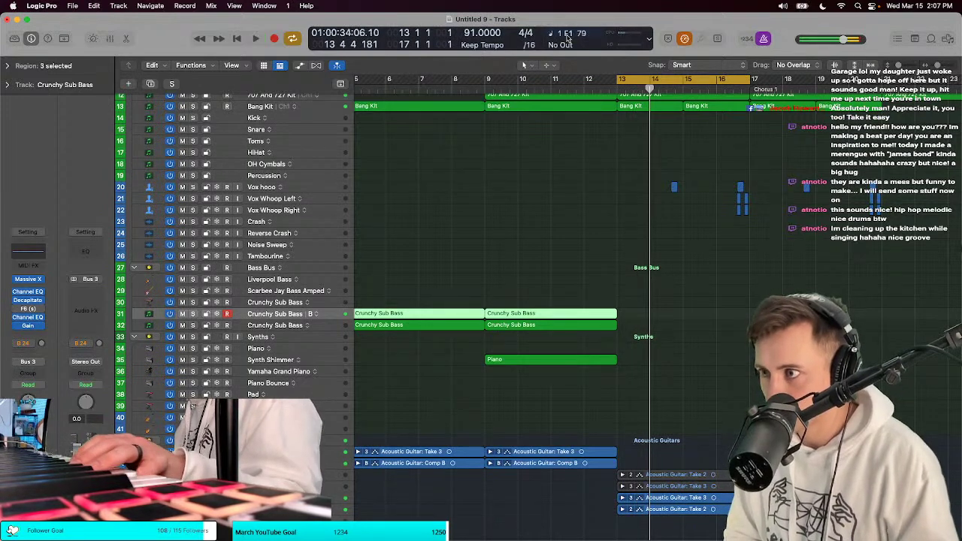
pyautogui.press('space')
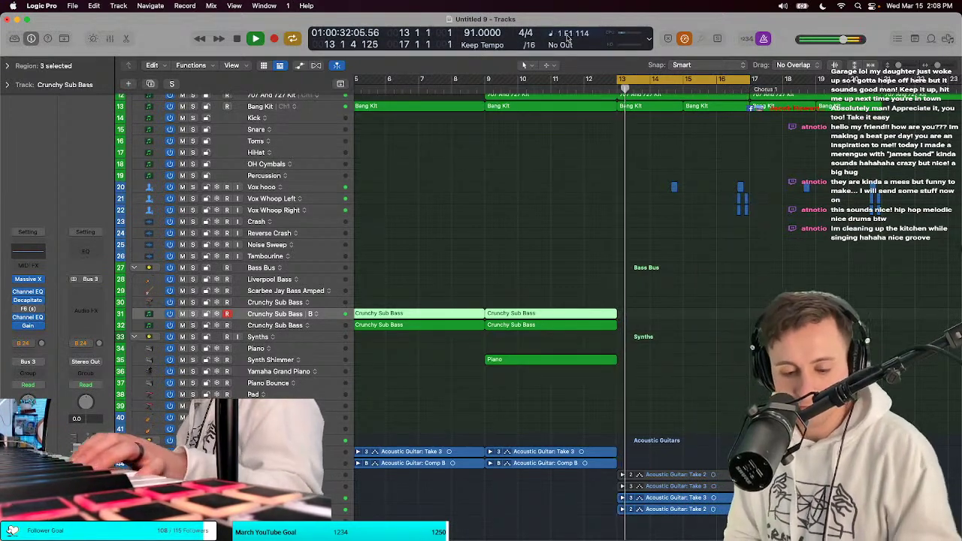
pyautogui.press('space')
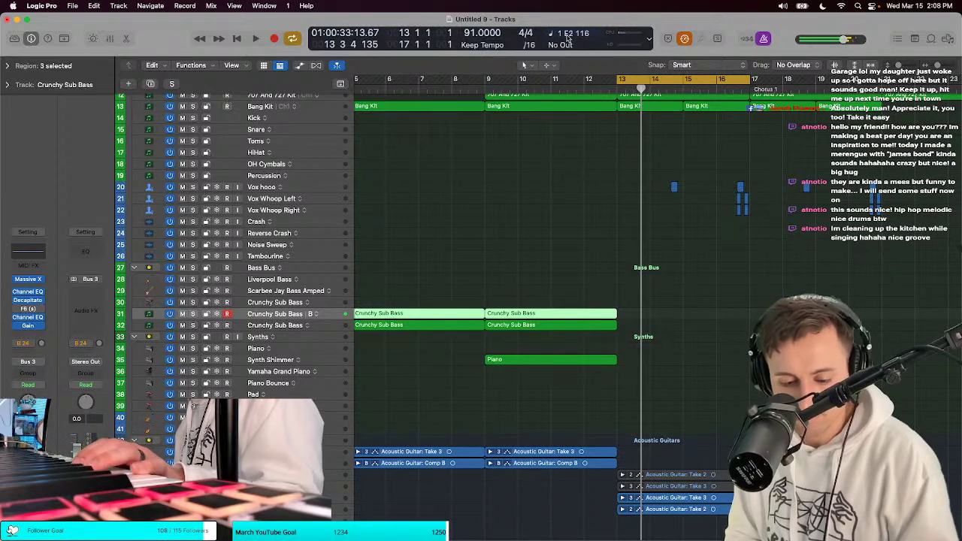
pyautogui.press('space')
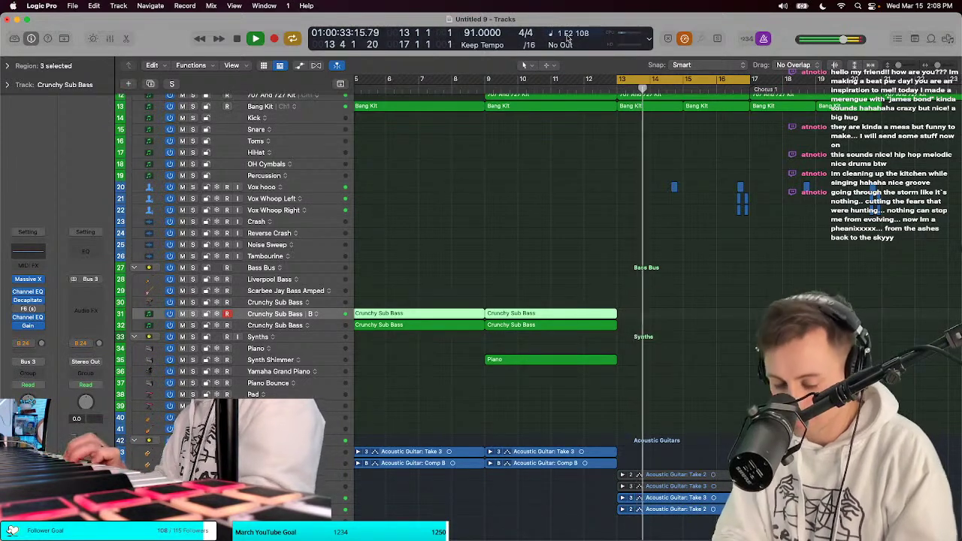
pyautogui.press('space')
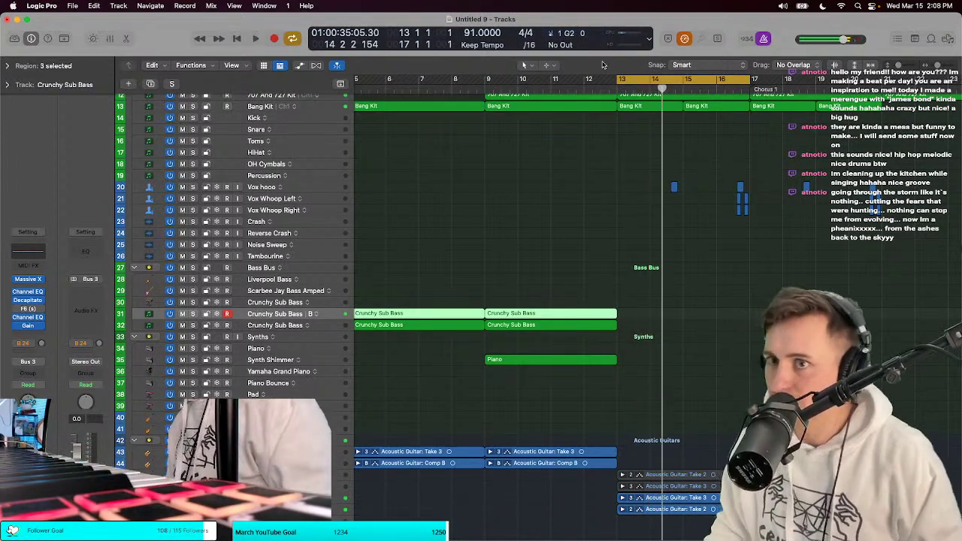
# Step: Try to record a Crunchy Sub Bass take on track 31 over the cycled bars 13 to 17
pyautogui.press('space')
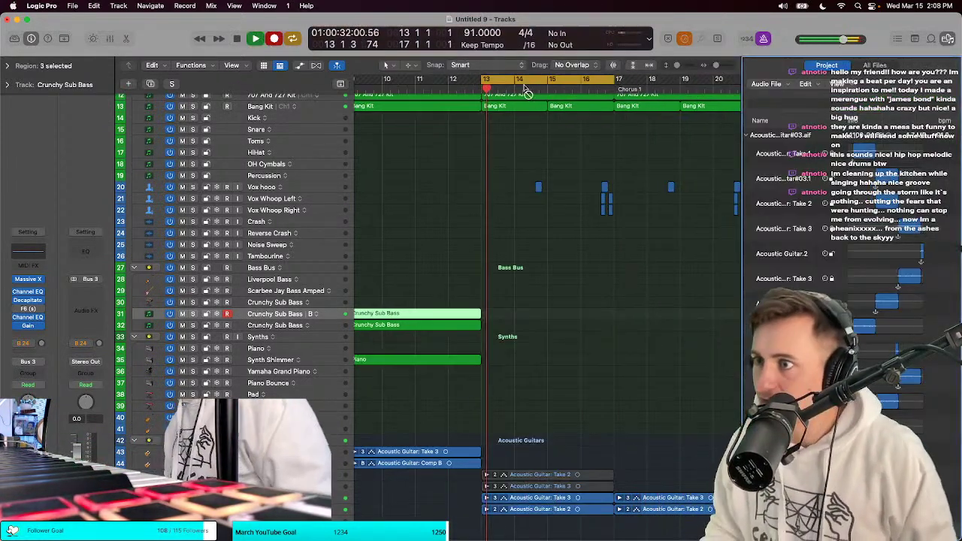
pyautogui.press('space')
pyautogui.hscroll(-10, 511, 96)
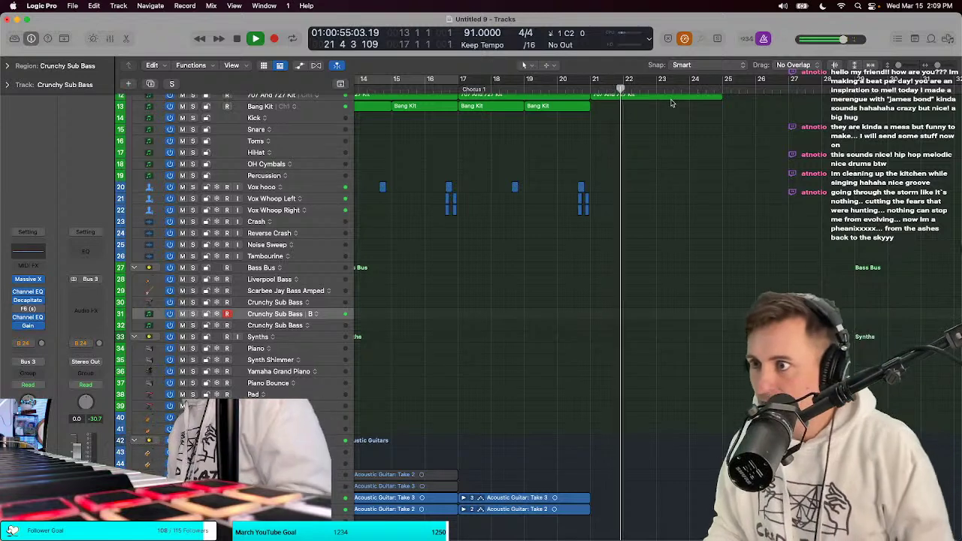
# Step: Rehearse the Crunchy Sub Bass line over Chorus 1, playing from just before bar 17
pyautogui.press('space')
pyautogui.click(455, 88)
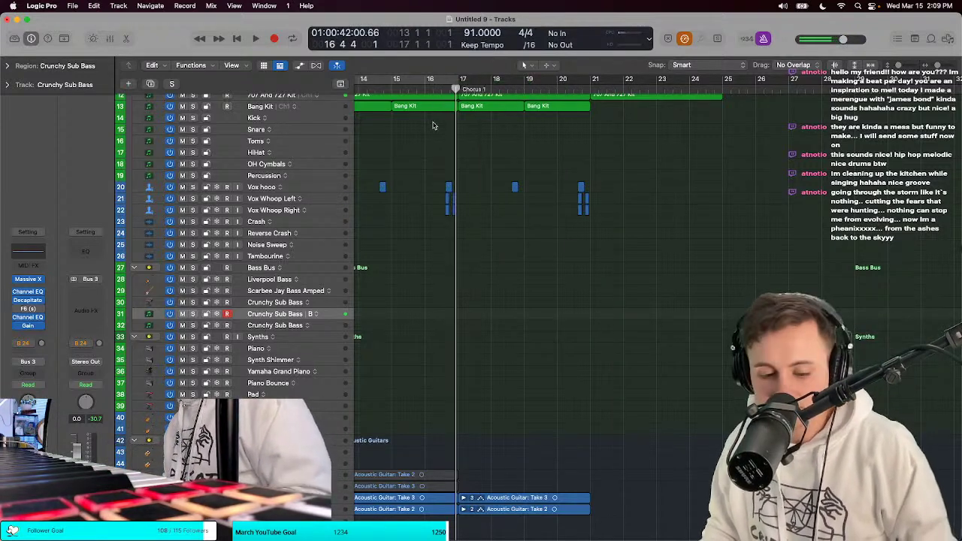
pyautogui.press('space')
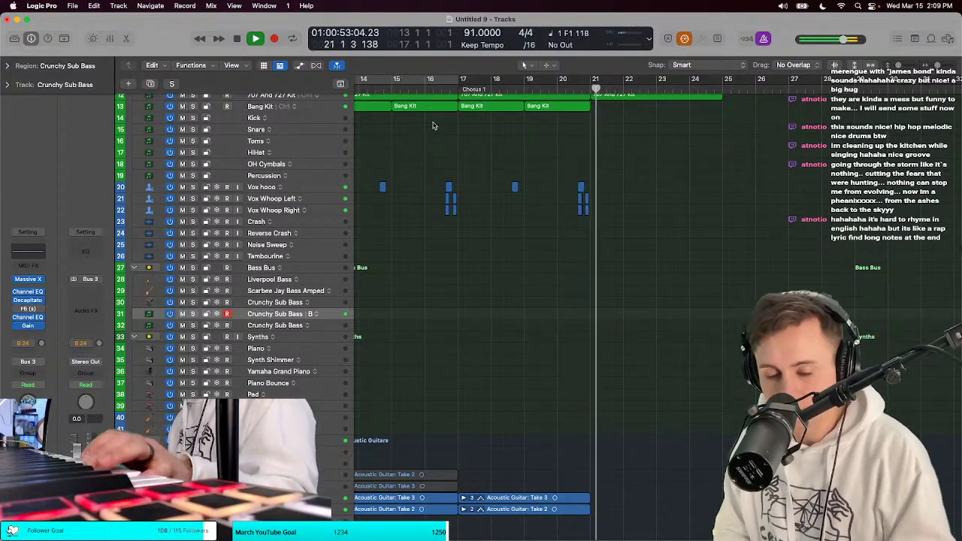
pyautogui.press('space')
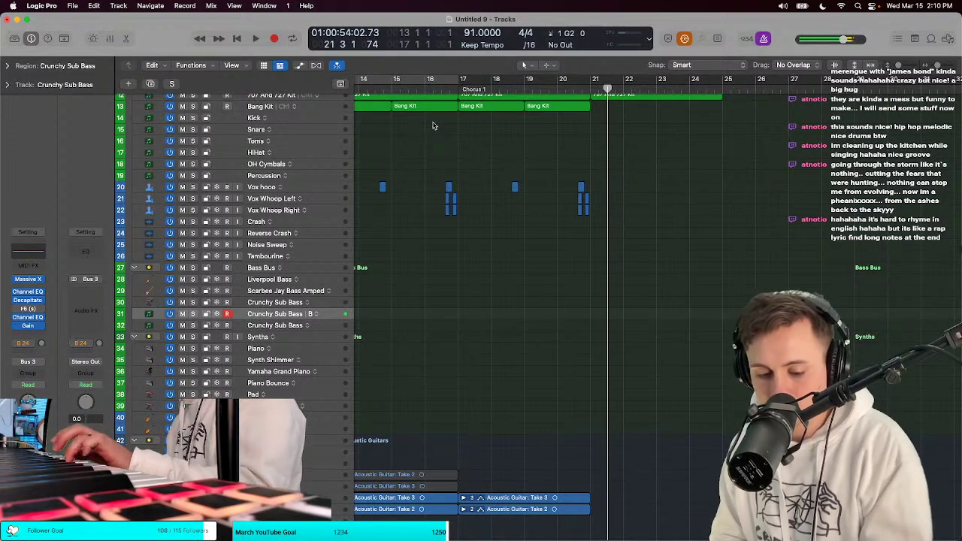
pyautogui.press('space')
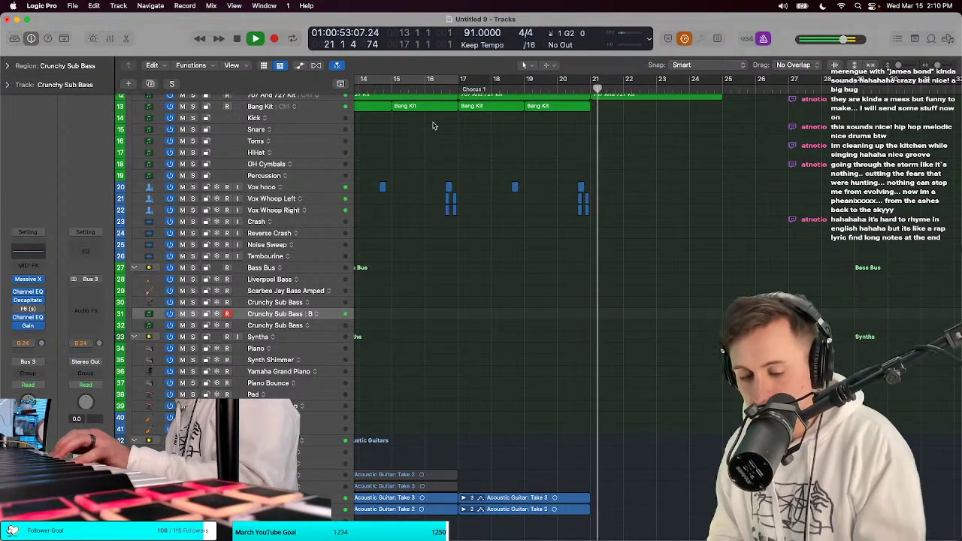
pyautogui.press('space')
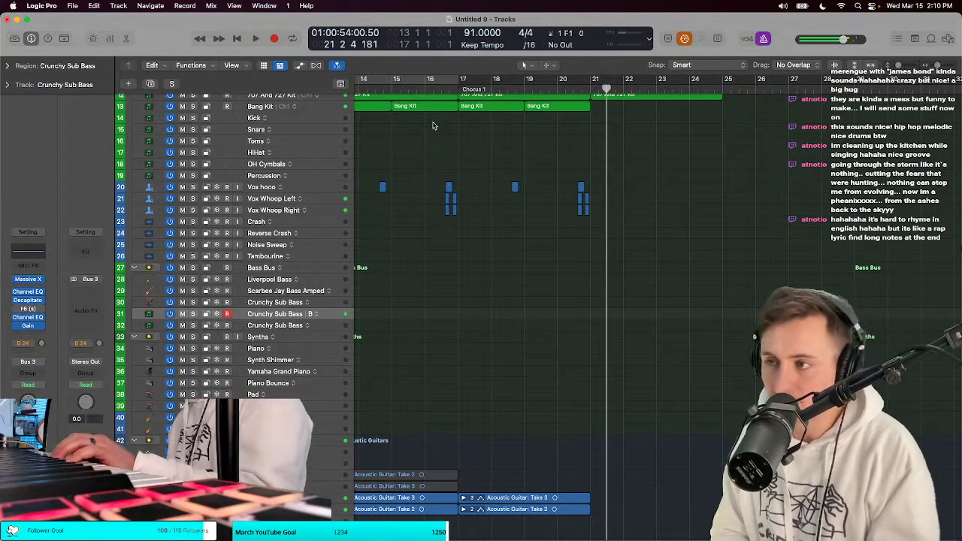
pyautogui.press('space')
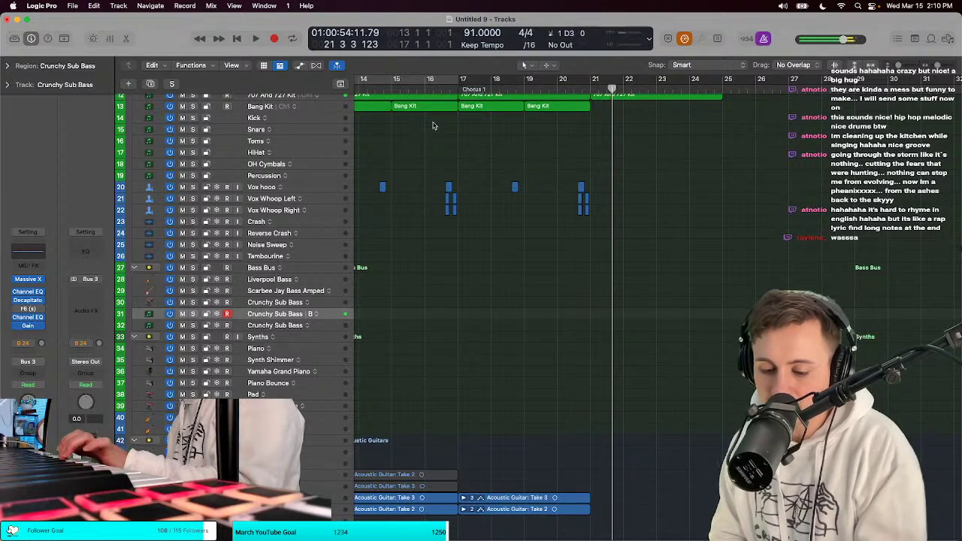
pyautogui.press('space')
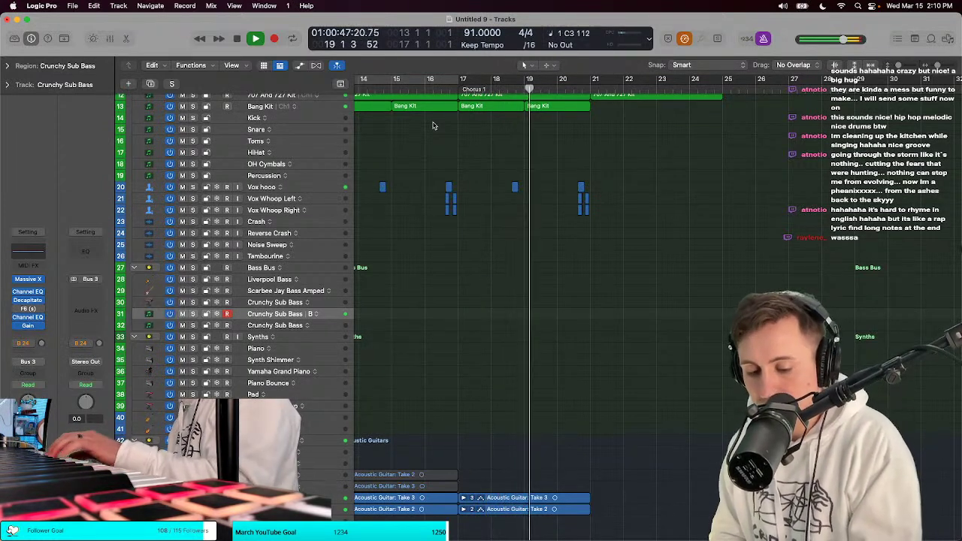
pyautogui.press('space')
# Step: Try to record a Crunchy Sub Bass take on track 31 in the second half of Chorus 1, starting from bar 19
pyautogui.press('space')
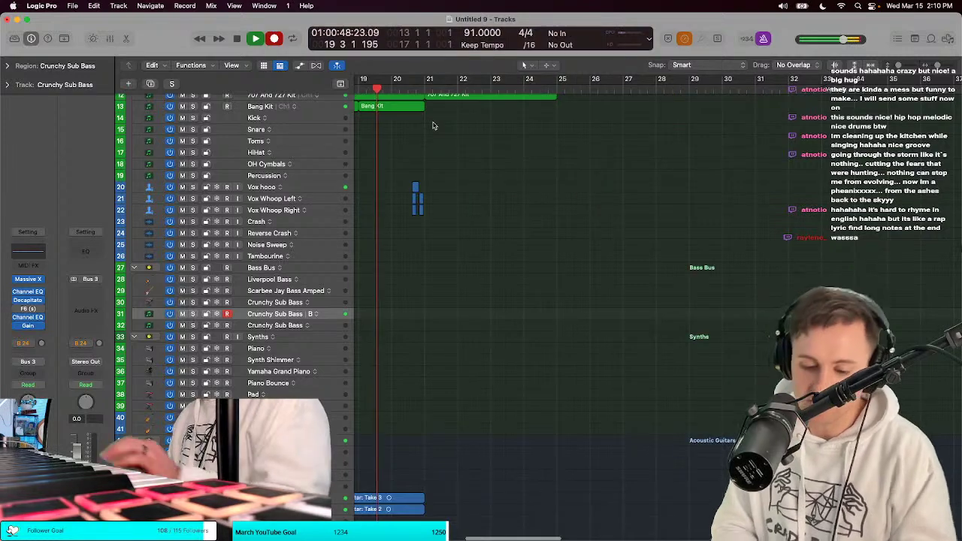
pyautogui.scroll(3, 443, 132)
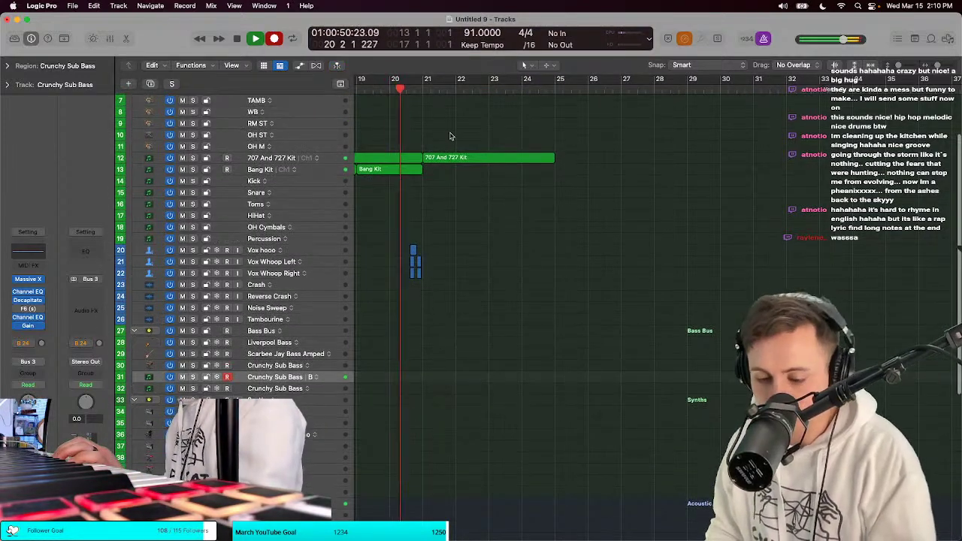
pyautogui.press('r')
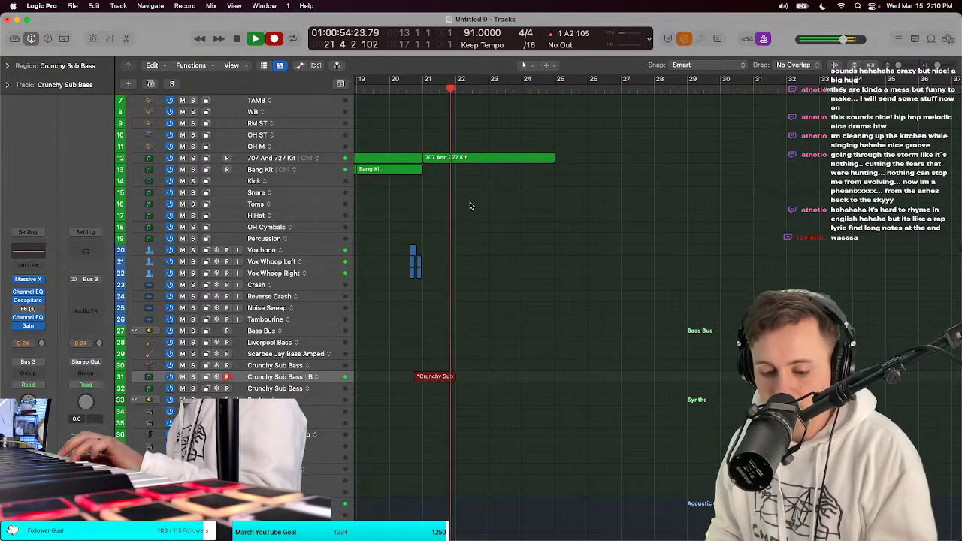
pyautogui.press('space')
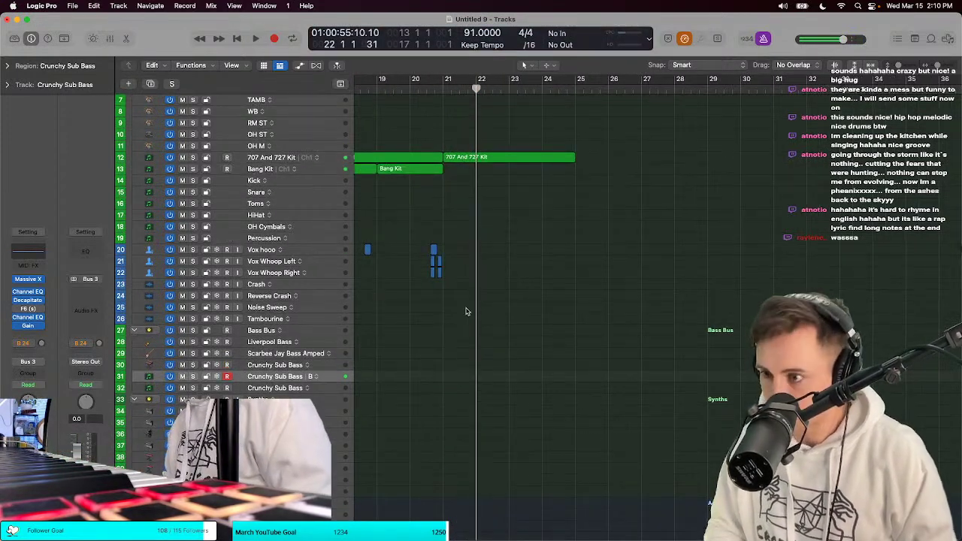
# Step: Try to record a Crunchy Sub Bass take on track 31, starting from bar 12 with a short lead-in to bar 13
pyautogui.click(467, 311)
pyautogui.hscroll(-5, 466, 305)
pyautogui.hscroll(-3, 444, 115)
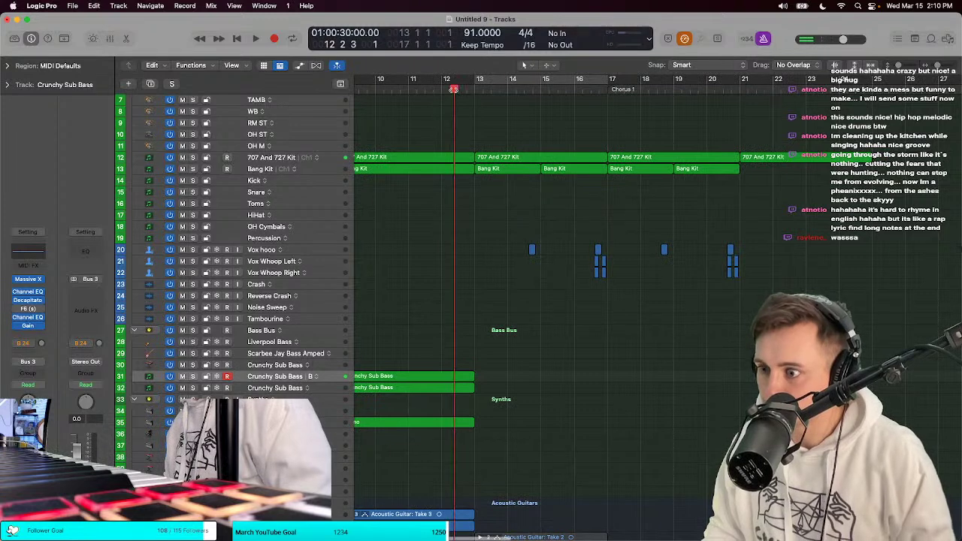
pyautogui.press('space')
pyautogui.press('r')
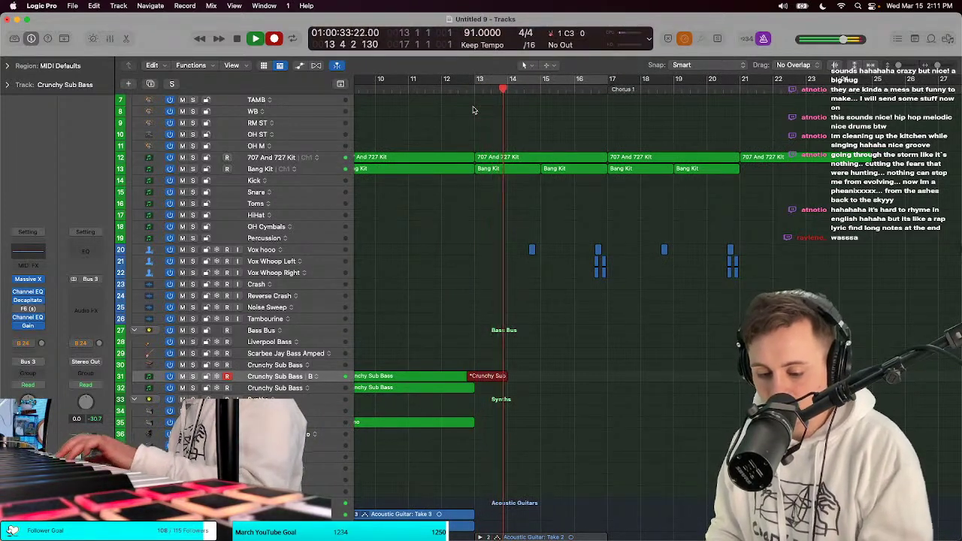
pyautogui.press('space')
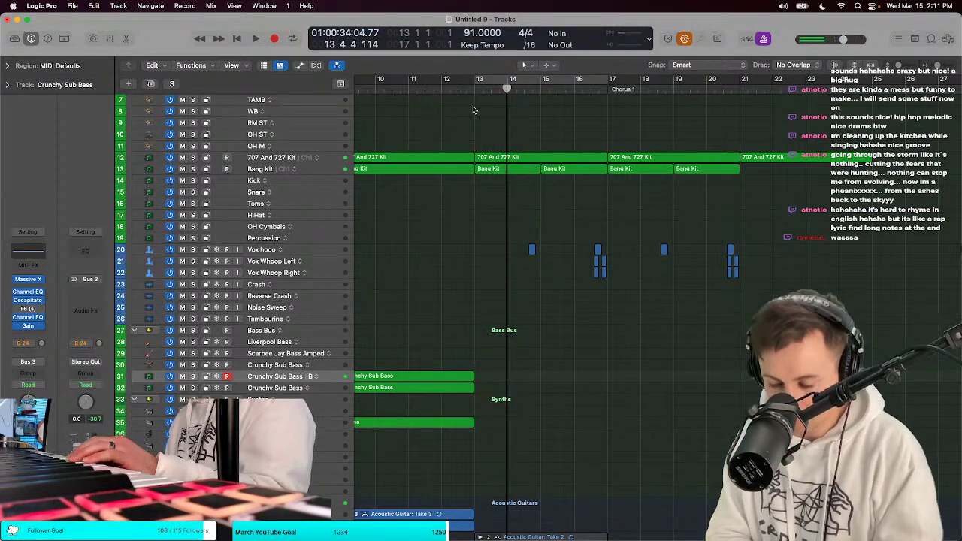
# Step: Record a Crunchy Sub Bass take on track 31 with bars 13 to 17 cycled
pyautogui.press('c')
pyautogui.press('space')
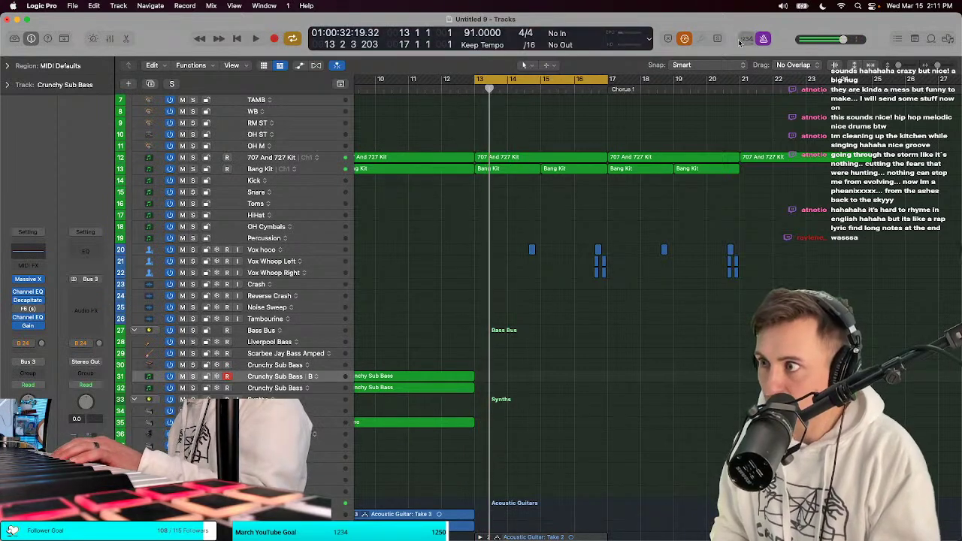
pyautogui.press('r')
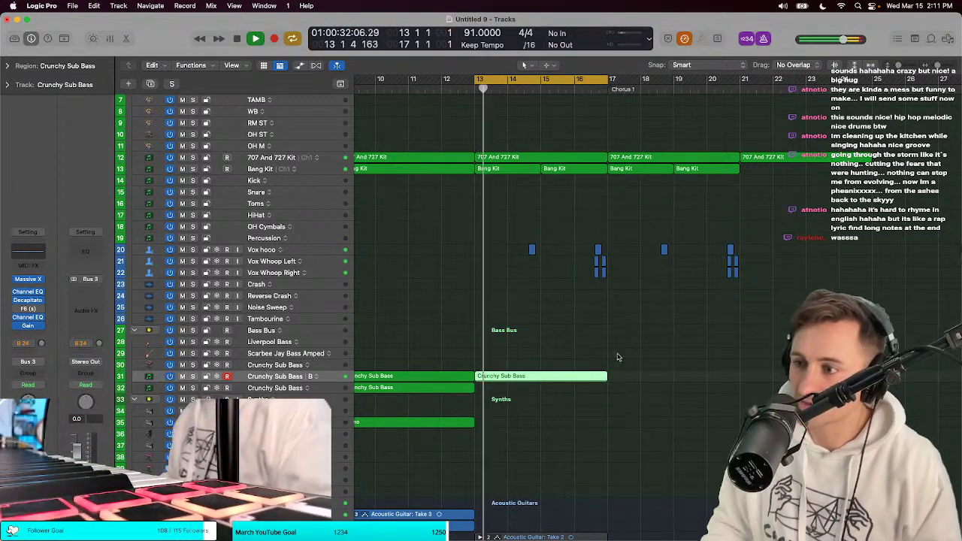
# Step: Open the recorded Crunchy Sub Bass region in the Piano Roll and shorten the lowest note at the start of bar 13
pyautogui.press('e')
pyautogui.press('p')
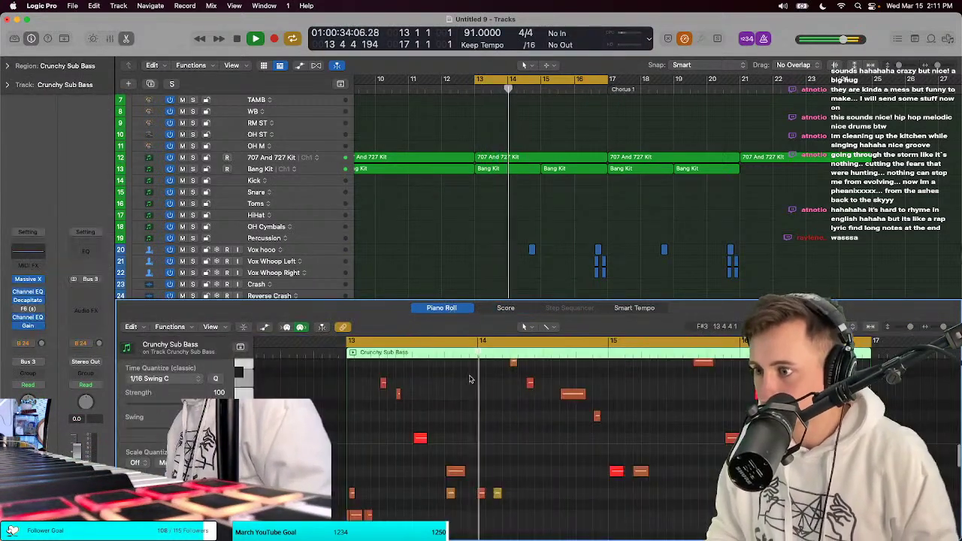
pyautogui.click(356, 516)
pyautogui.keyDown('shift'); pyautogui.click(368, 517); pyautogui.keyUp('shift')
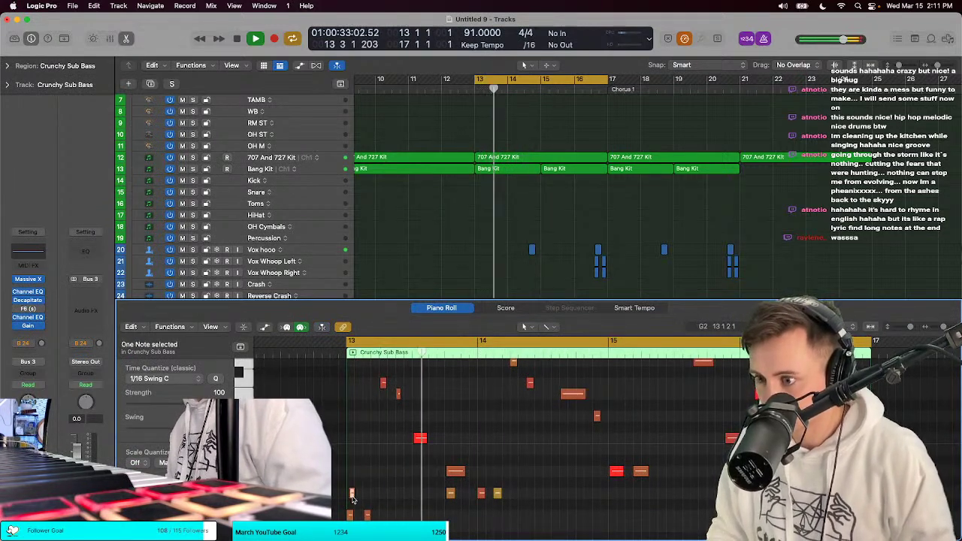
pyautogui.scroll(2, 345, 512)
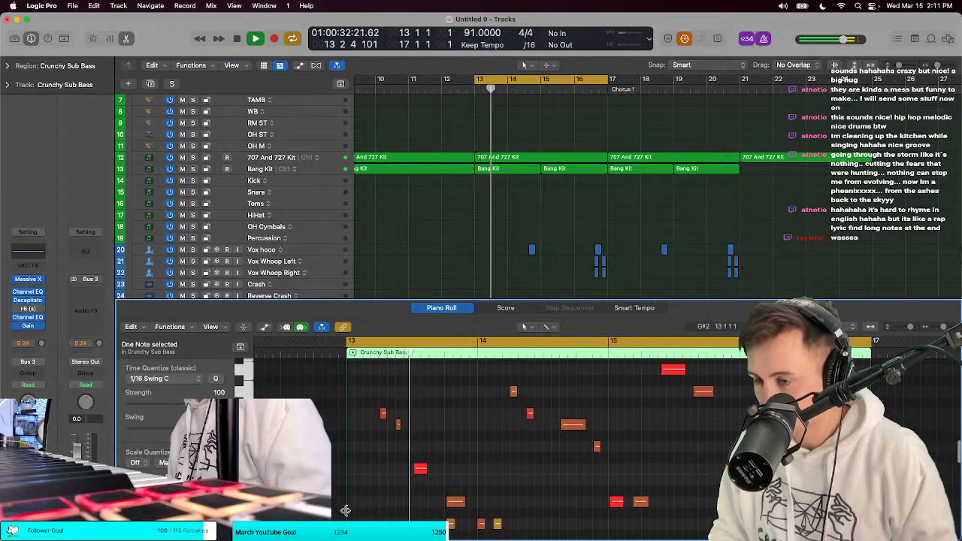
# Step: Add a short note right after the descending pair in bar 14 and audition it
pyautogui.hscroll(3, 472, 436)
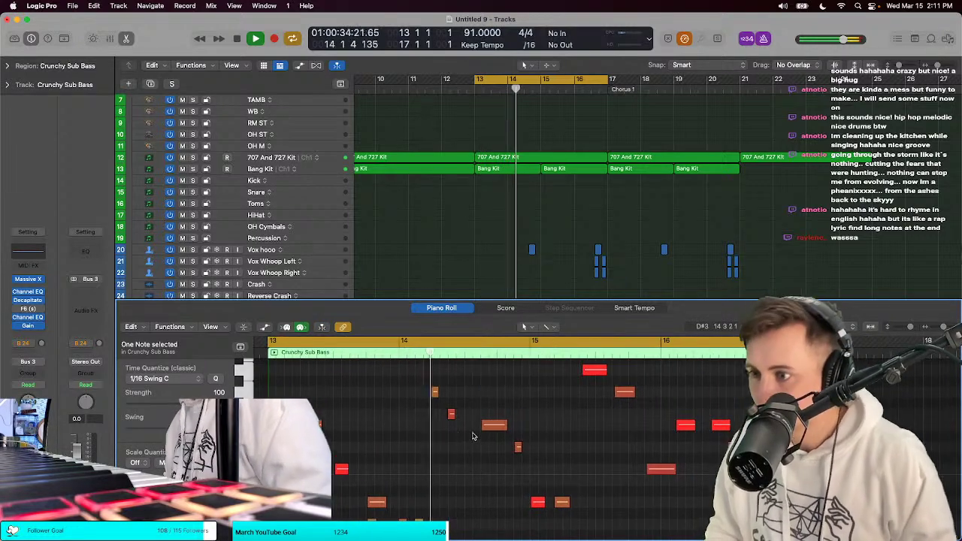
pyautogui.scroll(-1, 470, 432)
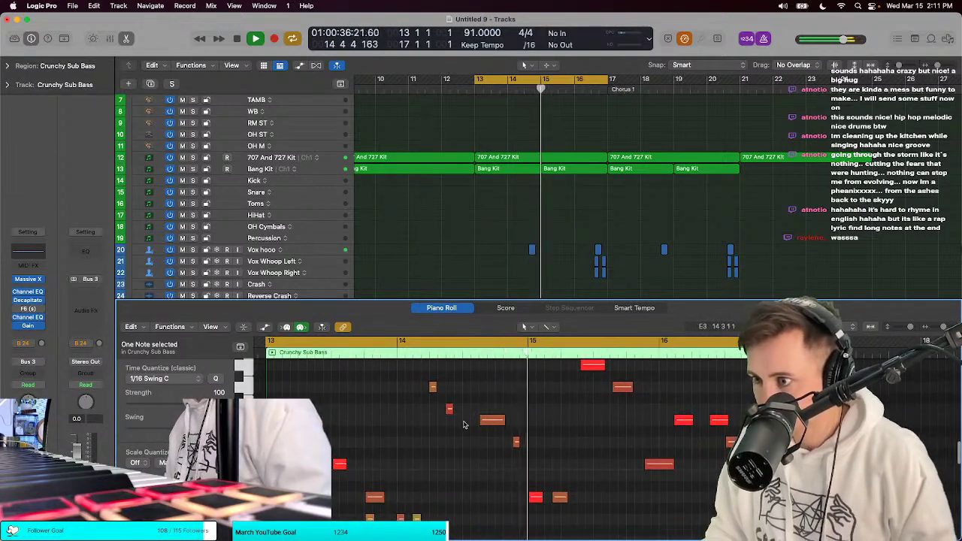
pyautogui.press('space')
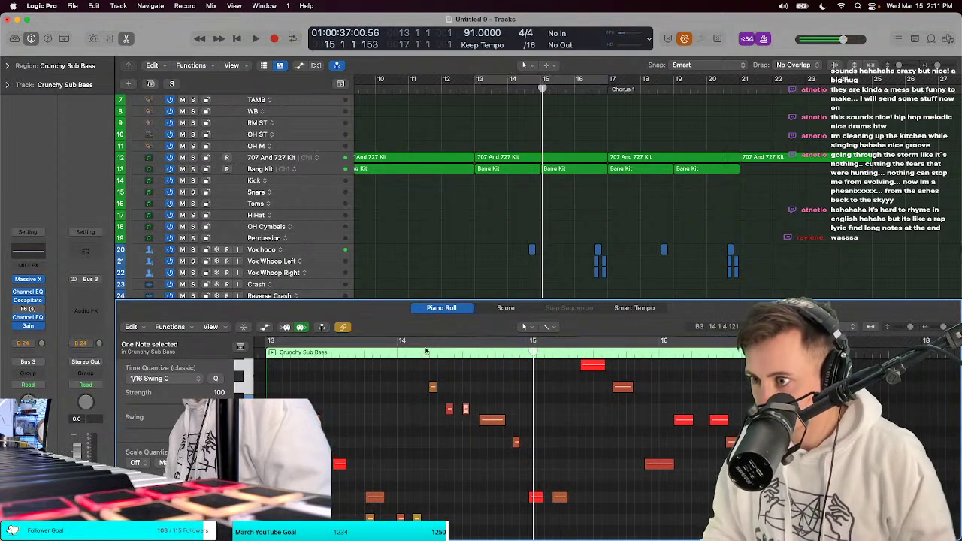
pyautogui.press('space')
pyautogui.press('space')
# Step: Lower the added bar 14 note a semitone, remove the long note after it, and adjust the closing note while replaying the phrase
pyautogui.moveTo(467, 412); pyautogui.dragTo(521, 443)
pyautogui.press('space')
pyautogui.press('space')
pyautogui.press('space')
pyautogui.press('space')
pyautogui.press('space')
pyautogui.click(516, 444)
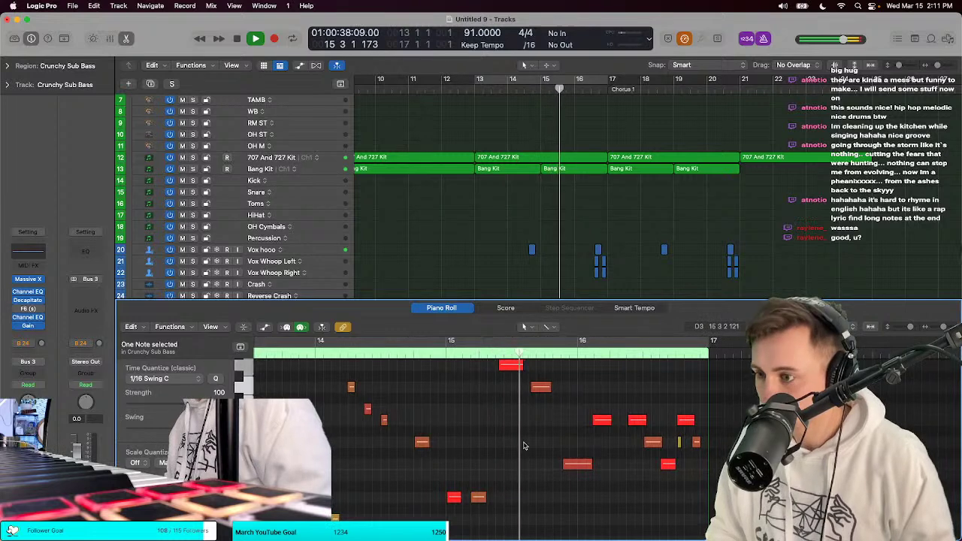
# Step: Trim the end of the long note crossing into bar 16 and remove the tiny stray note near the end of that bar
pyautogui.scroll(3, 461, 365)
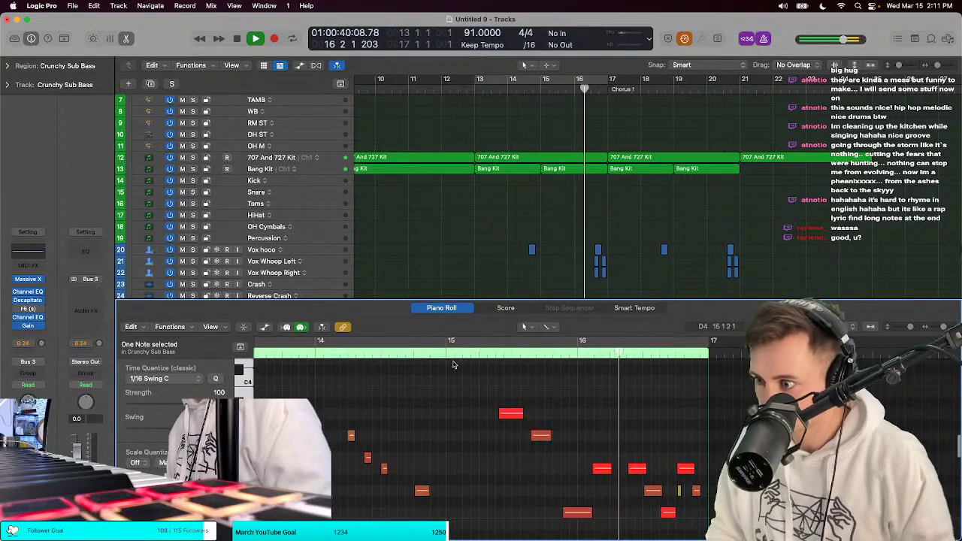
pyautogui.moveTo(591, 514); pyautogui.dragTo(588, 514)
pyautogui.press('space')
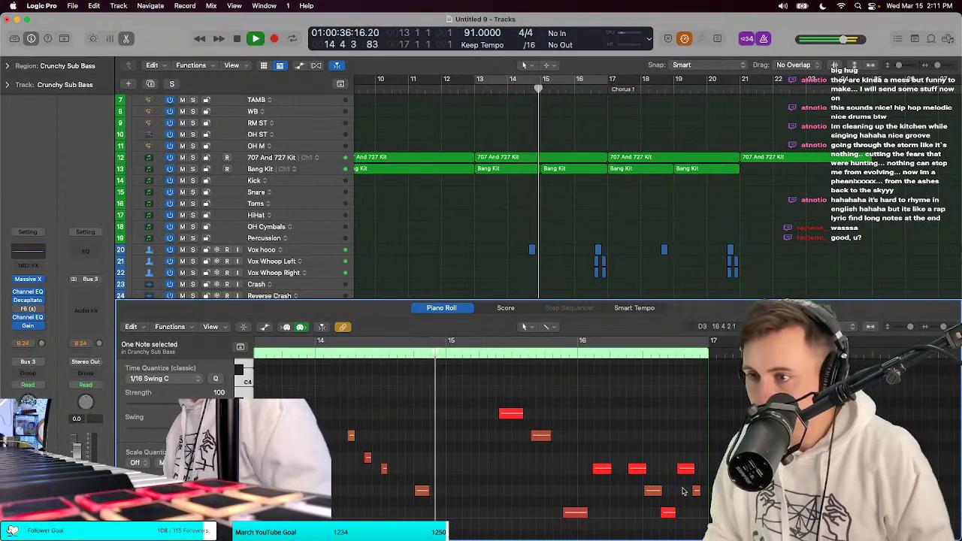
# Step: Quantize all notes of the take to 1/16 Swing C and replay it with bars 13 to 17 cycled
pyautogui.press('super+a')
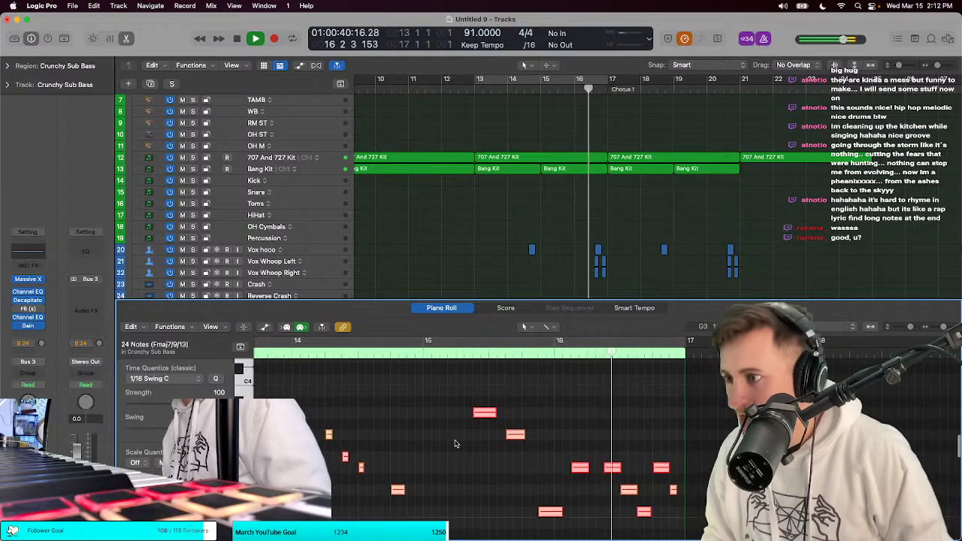
pyautogui.press('c')
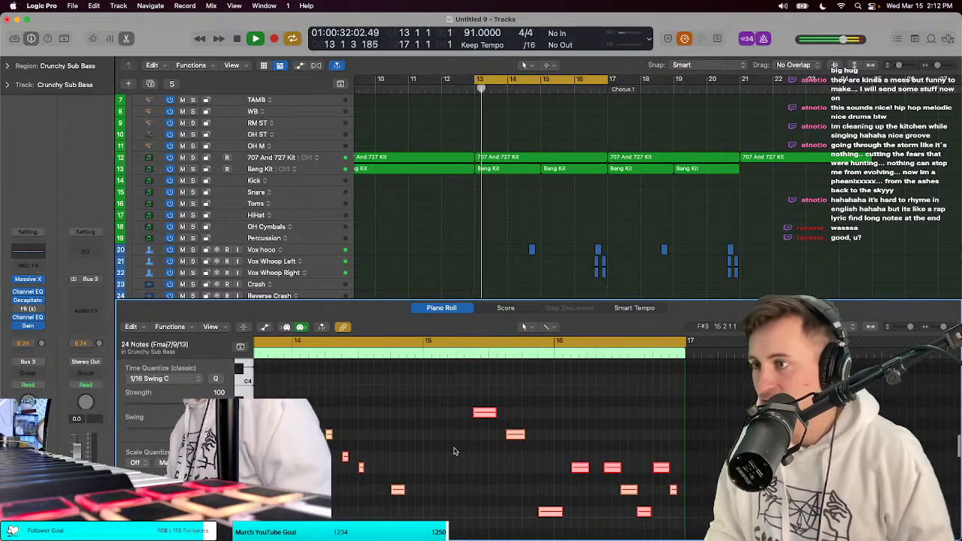
pyautogui.press('e')
pyautogui.scroll(-5, 473, 383)
pyautogui.press('e')
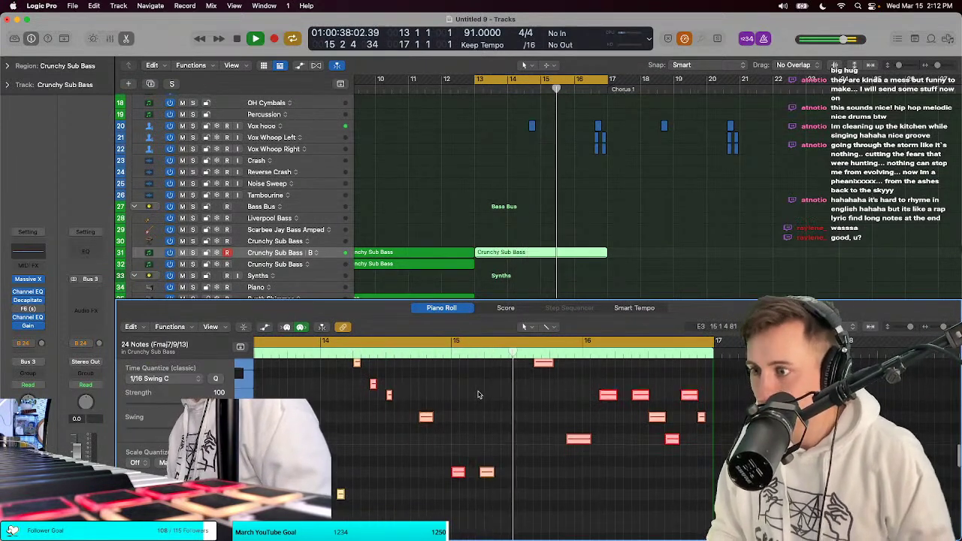
# Step: Try shifting the second low note of bar 15 slightly earlier, auditioning the phrase around it with the cycle off
pyautogui.click(485, 472)
pyautogui.scroll(1, 485, 489)
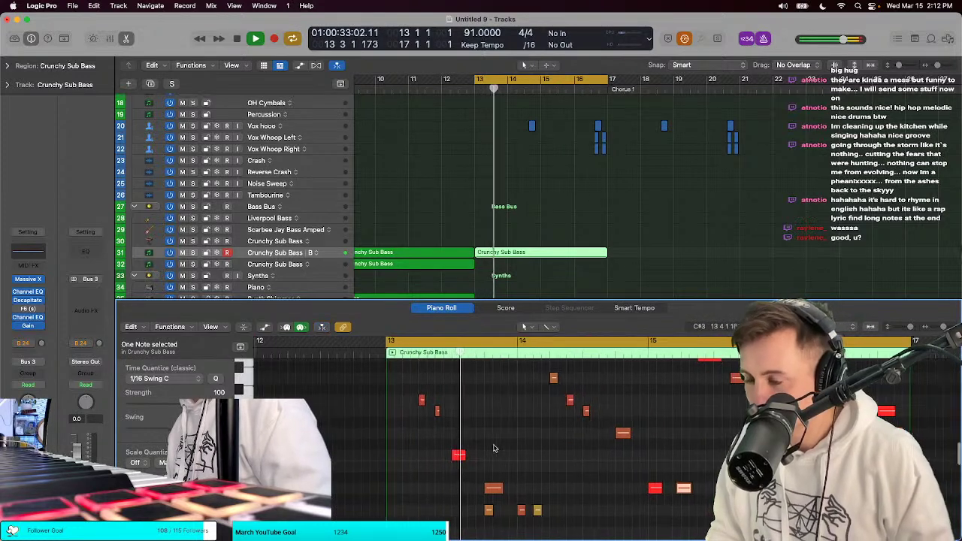
pyautogui.press('super+Right')
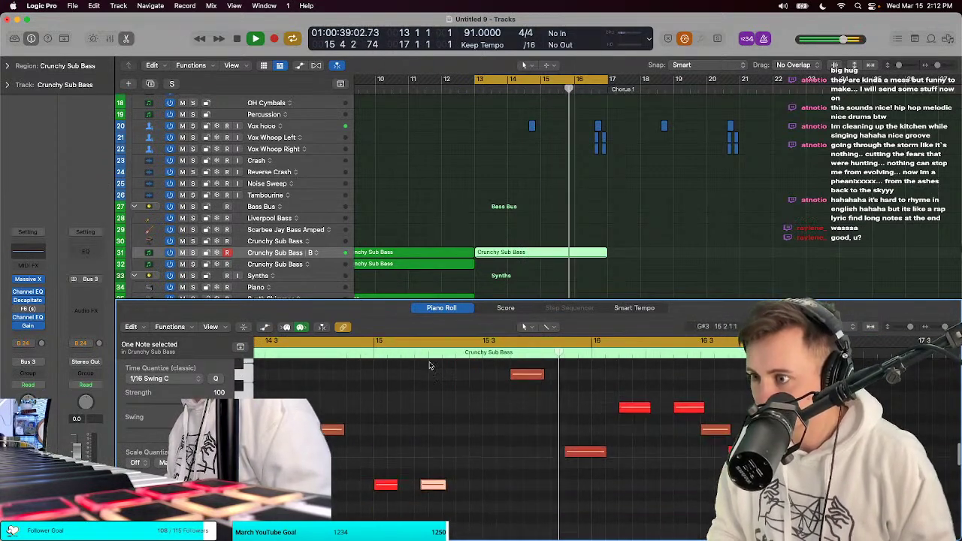
pyautogui.press('space')
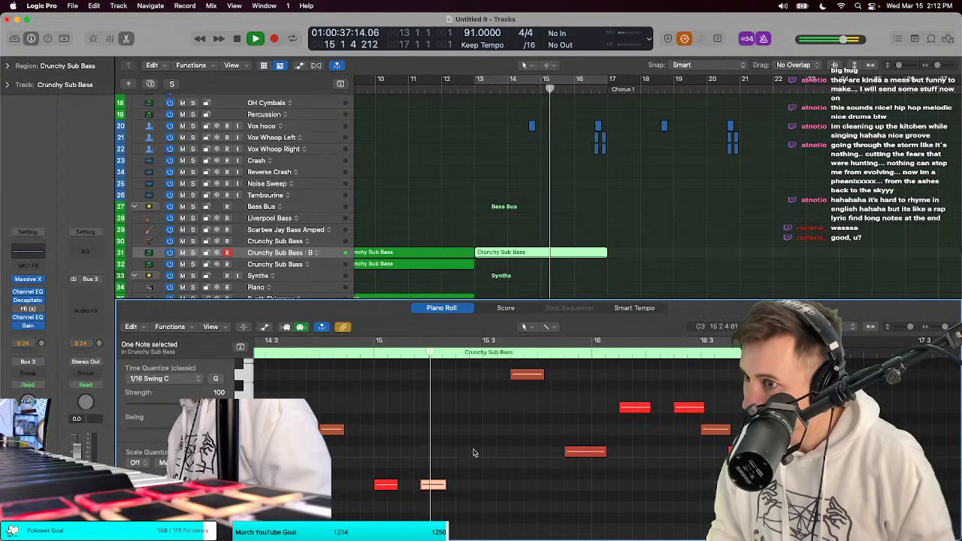
pyautogui.press('space')
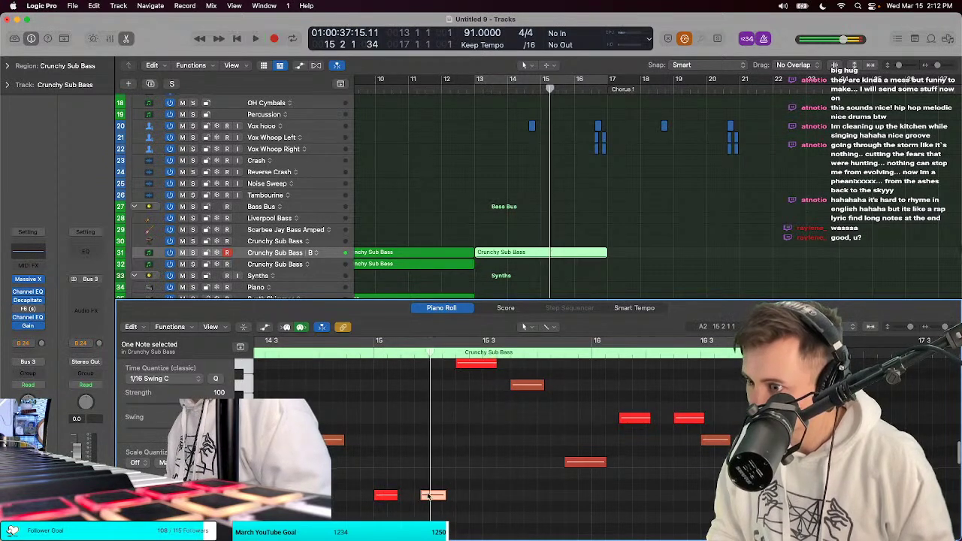
pyautogui.moveTo(428, 496); pyautogui.dragTo(423, 498)
pyautogui.press('space')
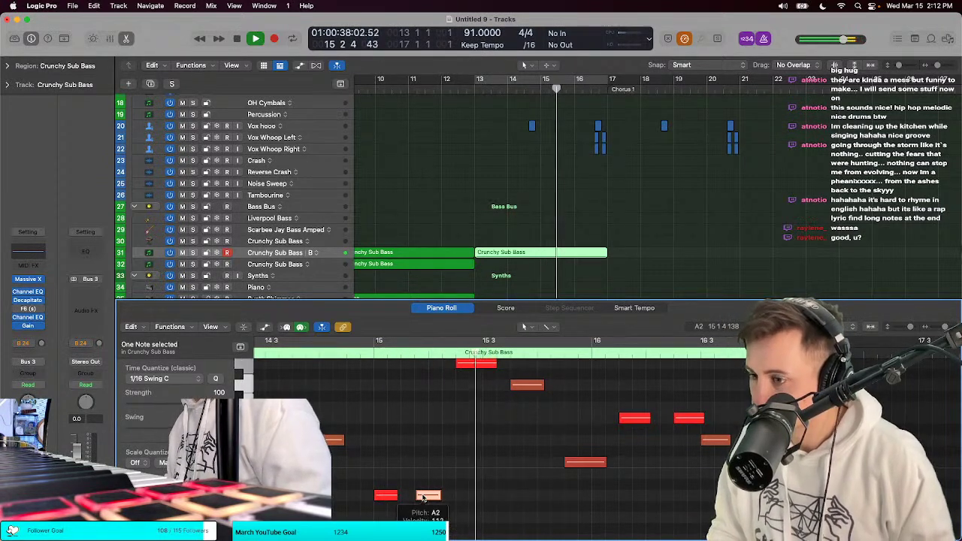
pyautogui.press('space')
pyautogui.press('space')
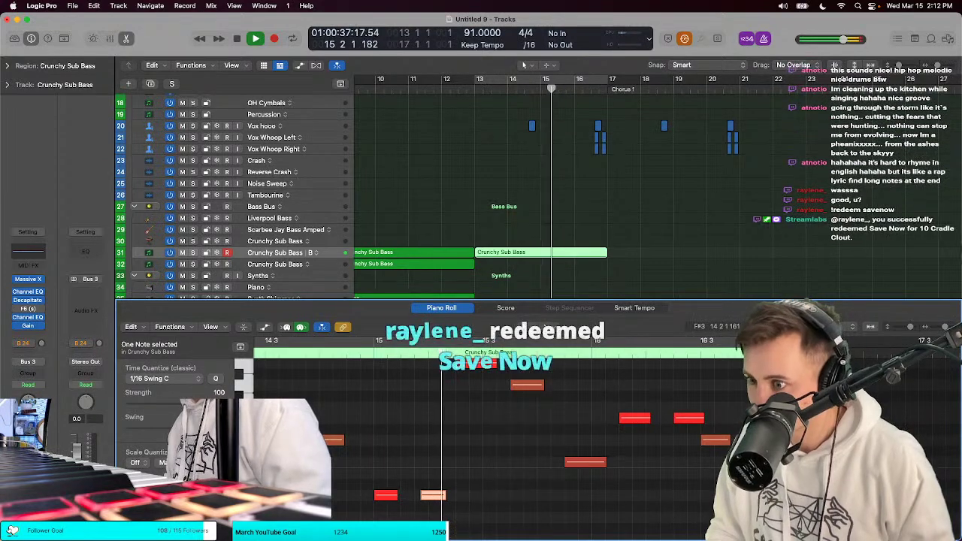
pyautogui.press('space')
# Step: Save the project as "03_15_23 91bpm F" in the Song from Scratch Sundays folder
pyautogui.press('t')
pyautogui.press('Escape')
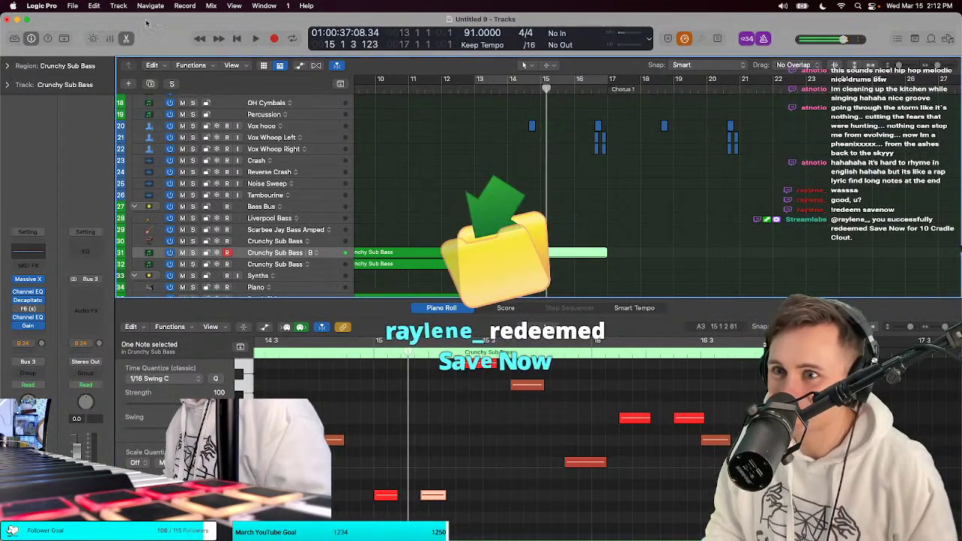
pyautogui.click(72, 5)
pyautogui.click(94, 104)
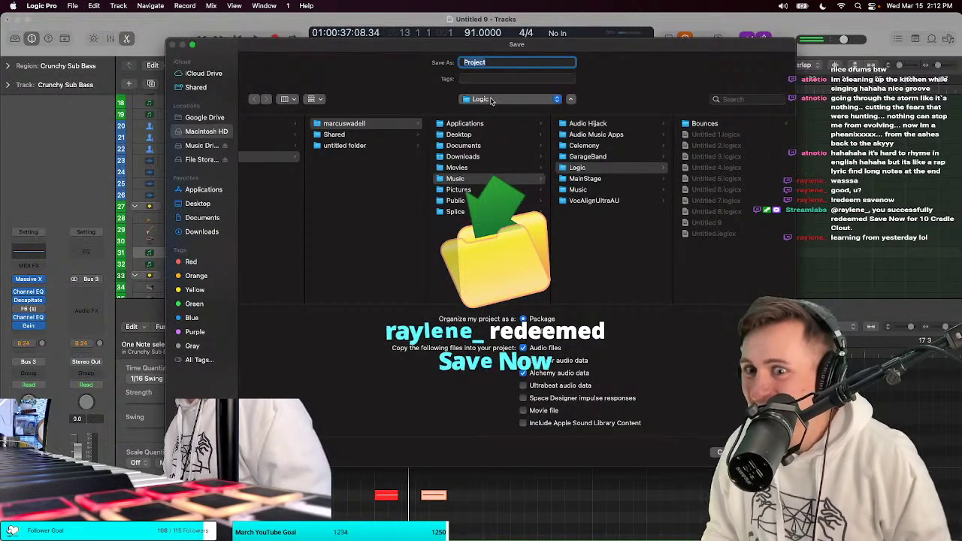
pyautogui.click(492, 99)
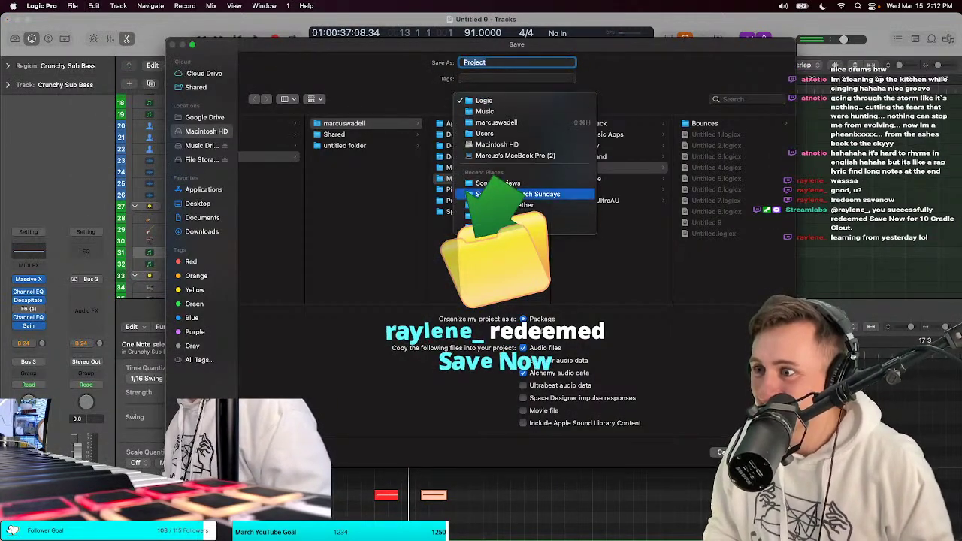
pyautogui.click(527, 194)
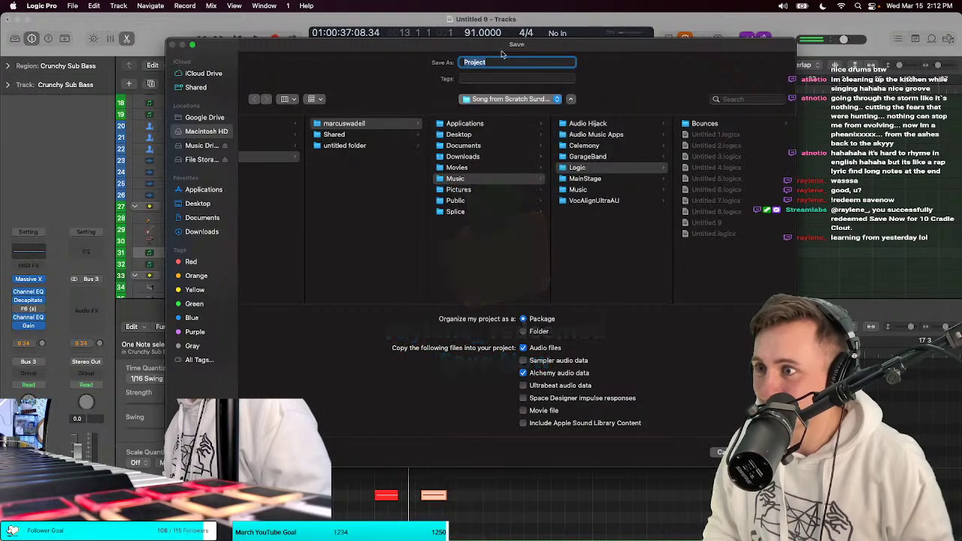
pyautogui.click(497, 62)
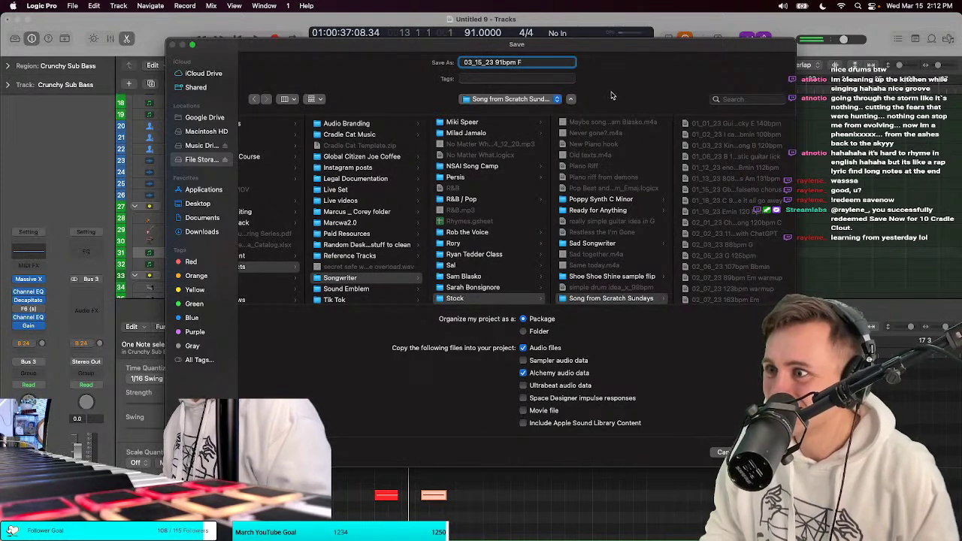
pyautogui.press('Return')
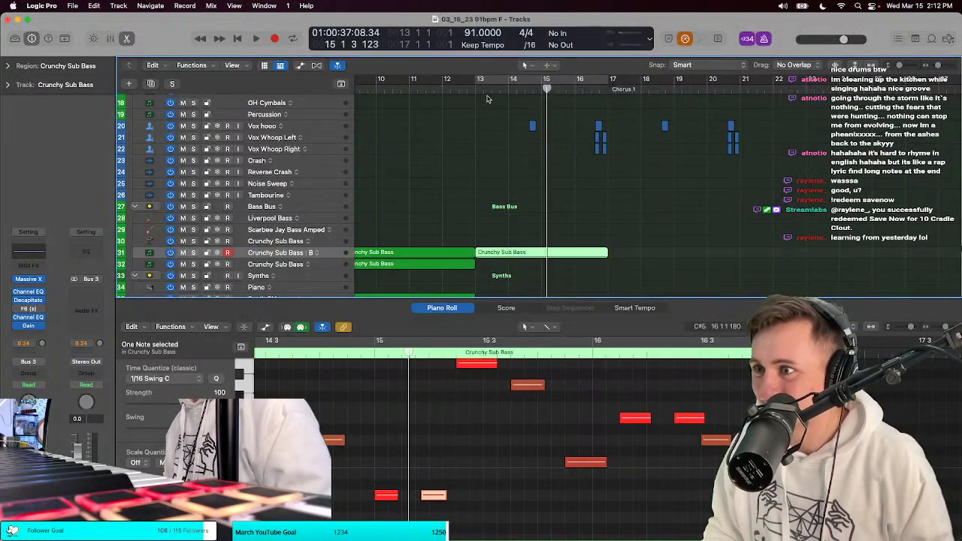
# Step: Transpose all notes of the Crunchy Sub Bass take down one octave and play it from bar 13
pyautogui.click(481, 85)
pyautogui.press('t')
pyautogui.click(540, 227)
pyautogui.press('space')
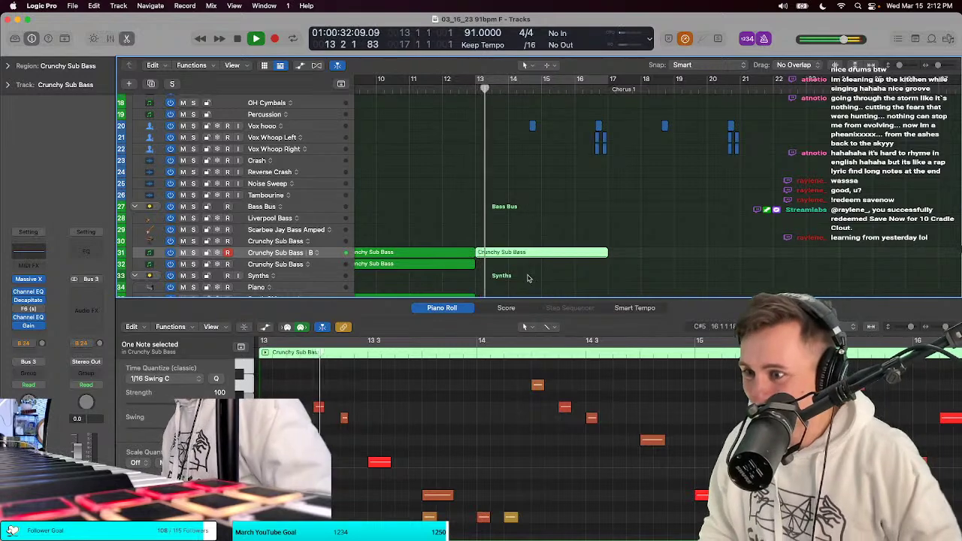
pyautogui.press('super+a')
pyautogui.hotkey('alt', 'shift', 'Down')
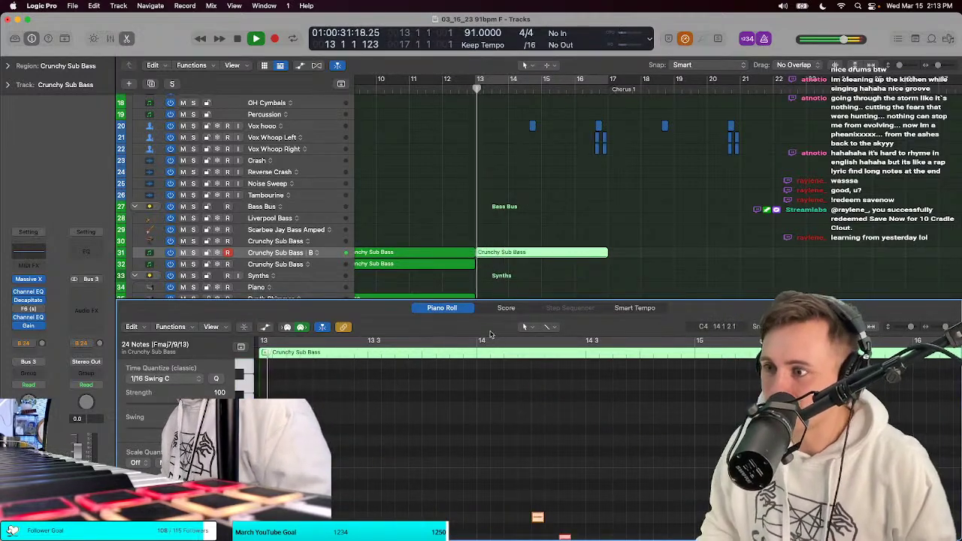
pyautogui.scroll(-5, 511, 451)
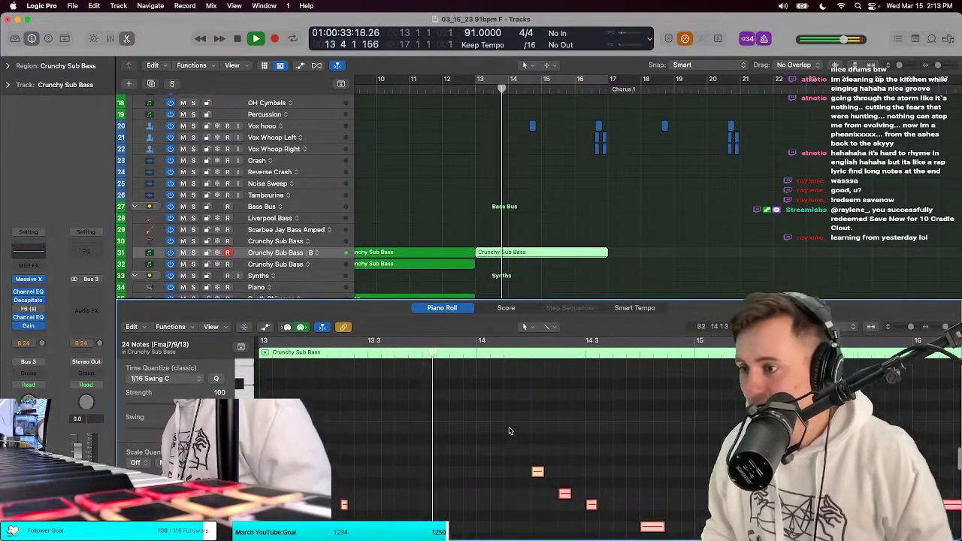
pyautogui.scroll(-1, 518, 494)
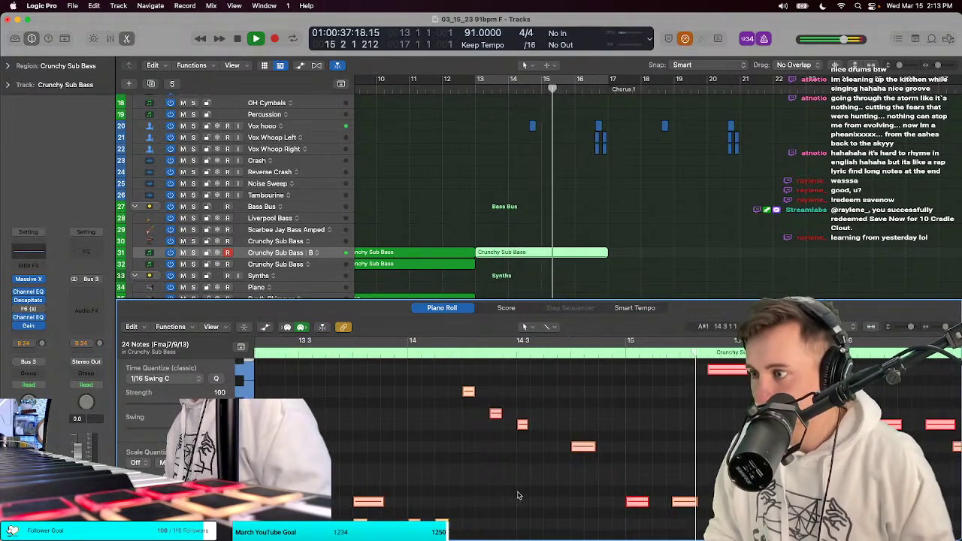
# Step: Remove the short low note beneath the longer one near the end of bar 13 and solo track 31 to audition the line
pyautogui.moveTo(531, 472); pyautogui.dragTo(589, 512)
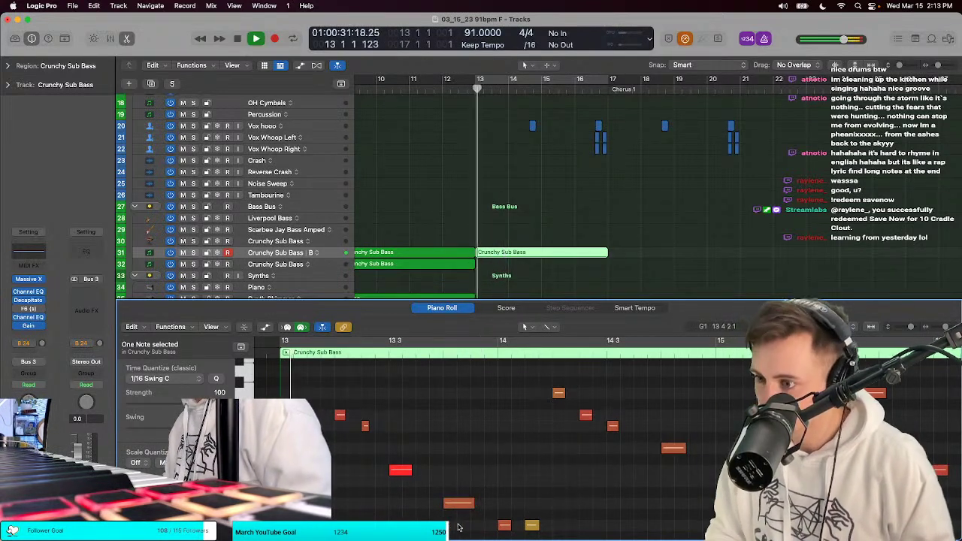
pyautogui.hotkey('ctrl', 's')
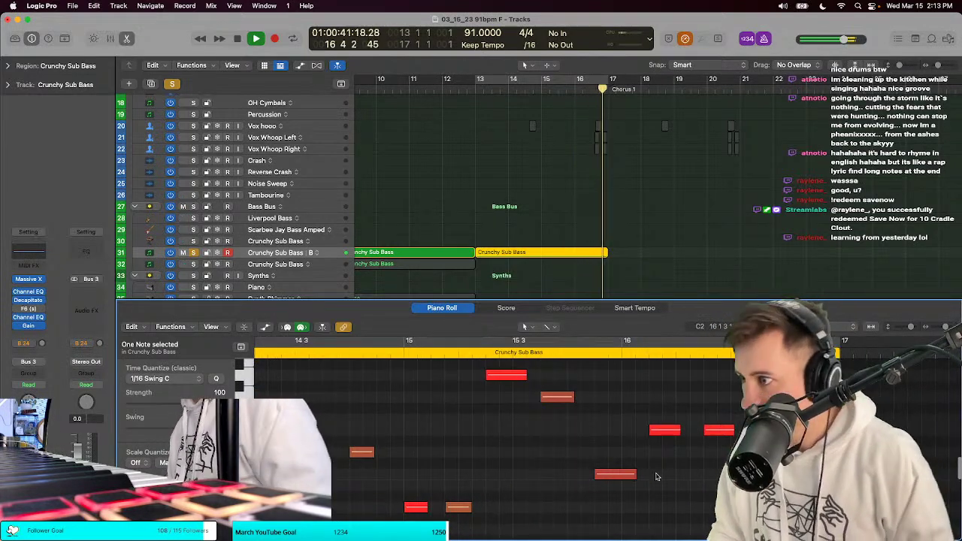
# Step: Set the cycle range to the Crunchy Sub Bass region from bar 13 to 17 and turn off the solo on track 31
pyautogui.doubleClick(674, 354)
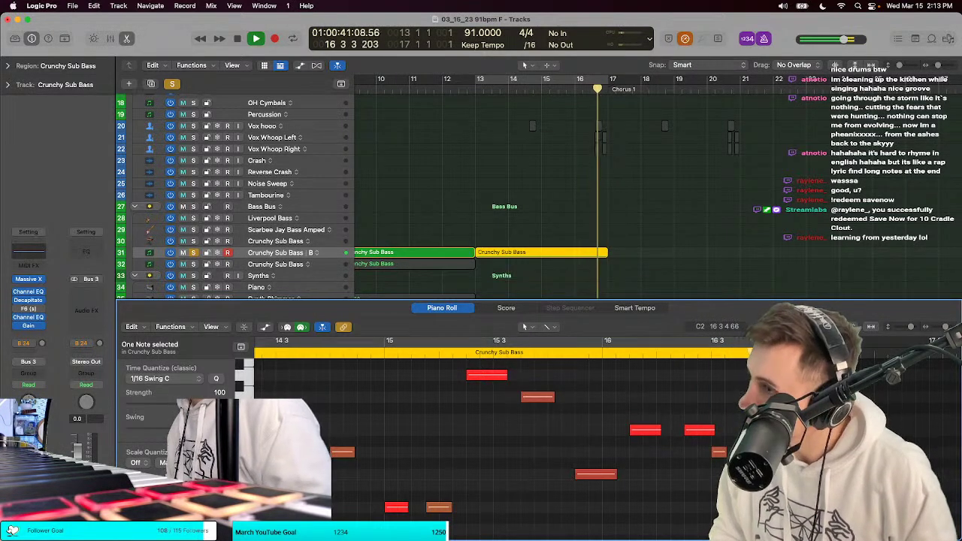
pyautogui.press('cmd+u')
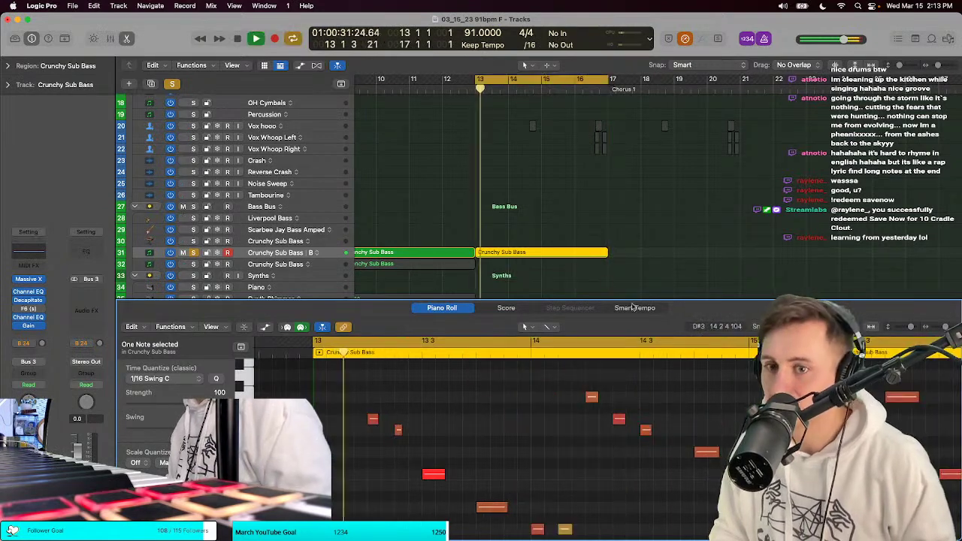
pyautogui.hotkey('ctrl', 's')
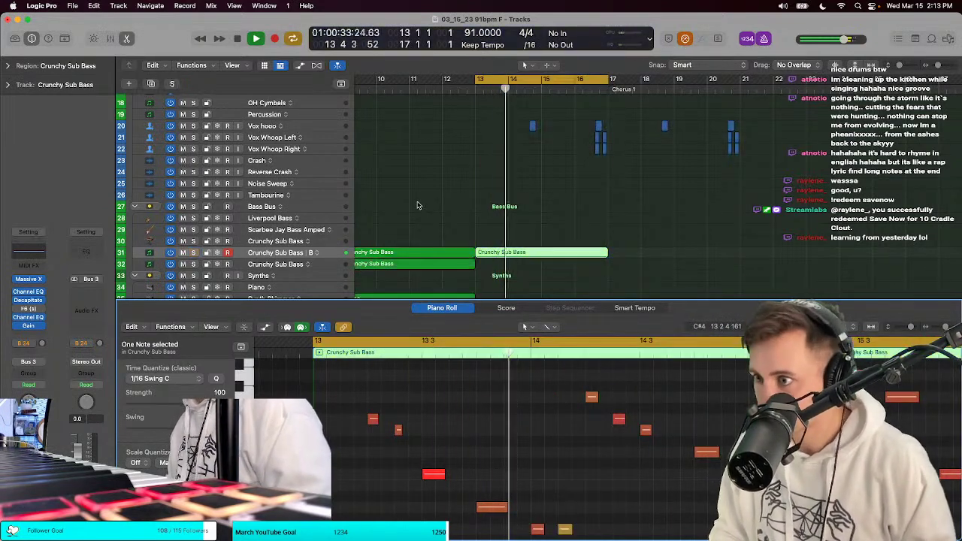
# Step: Copy the bar 13 Crunchy Sub Bass region to track 32 at the same position and transpose all notes of the copy to another octave
pyautogui.moveTo(480, 253); pyautogui.dragTo(493, 264)
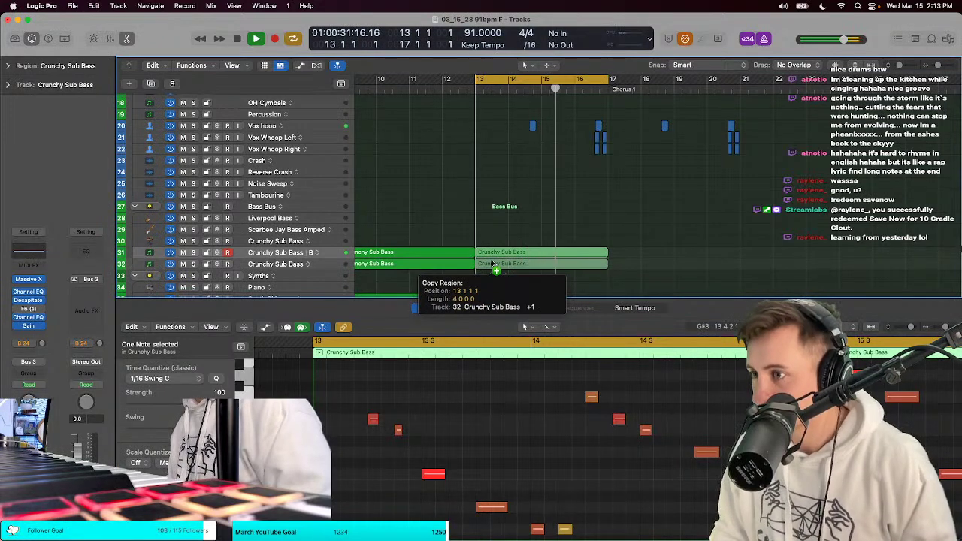
pyautogui.moveTo(493, 265); pyautogui.dragTo(494, 265)
pyautogui.press('e')
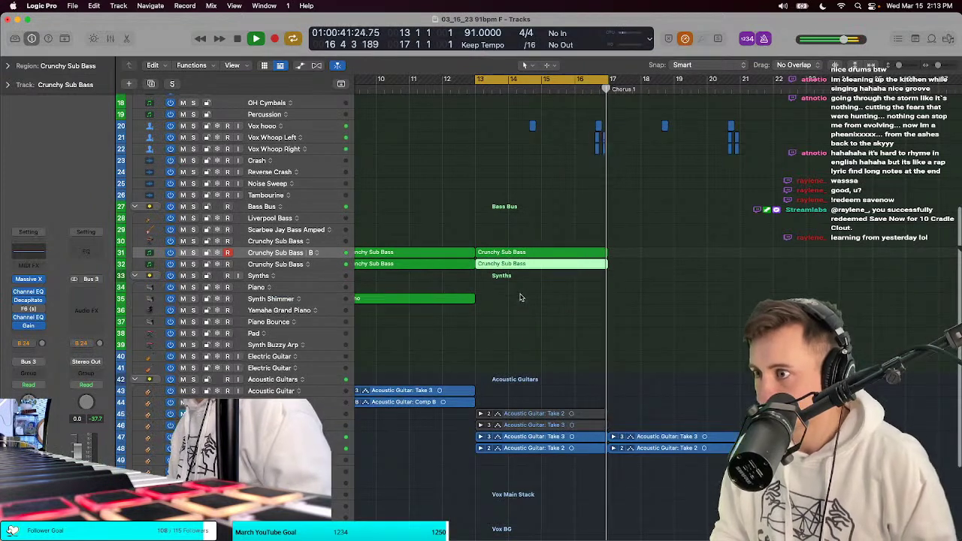
pyautogui.press('e')
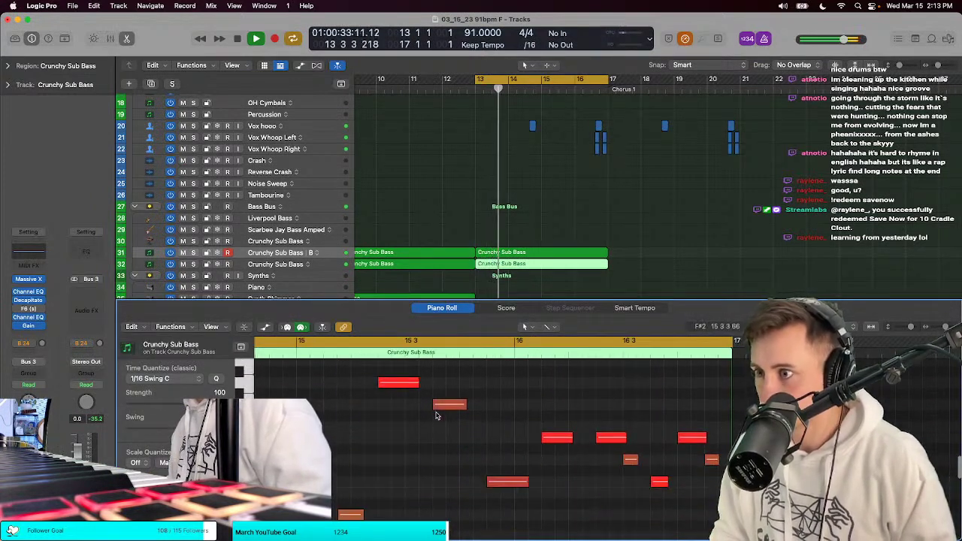
pyautogui.press('super+a')
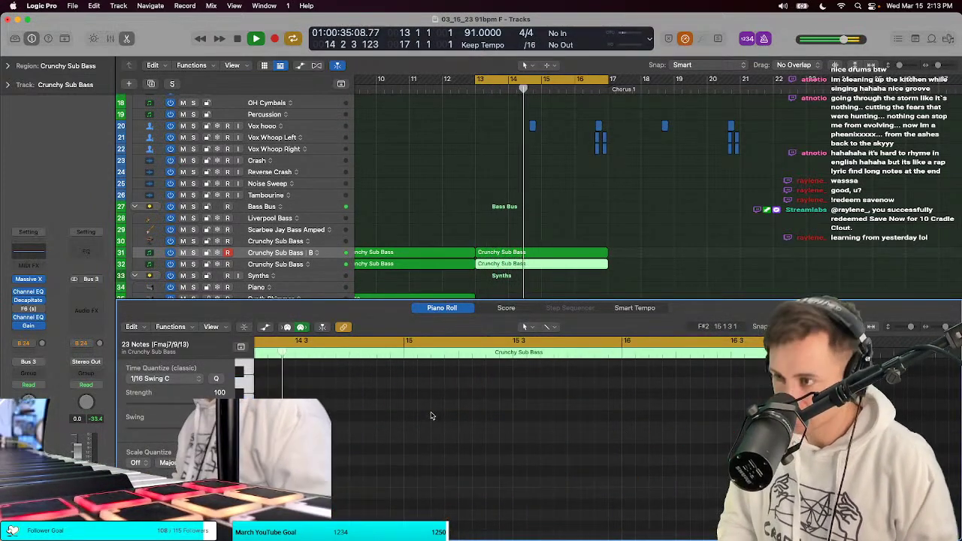
pyautogui.press('e')
# Step: Solo Crunchy Sub Bass tracks 31 and 32 to audition the layered line from bar 13, and return to the full mix
pyautogui.click(340, 272)
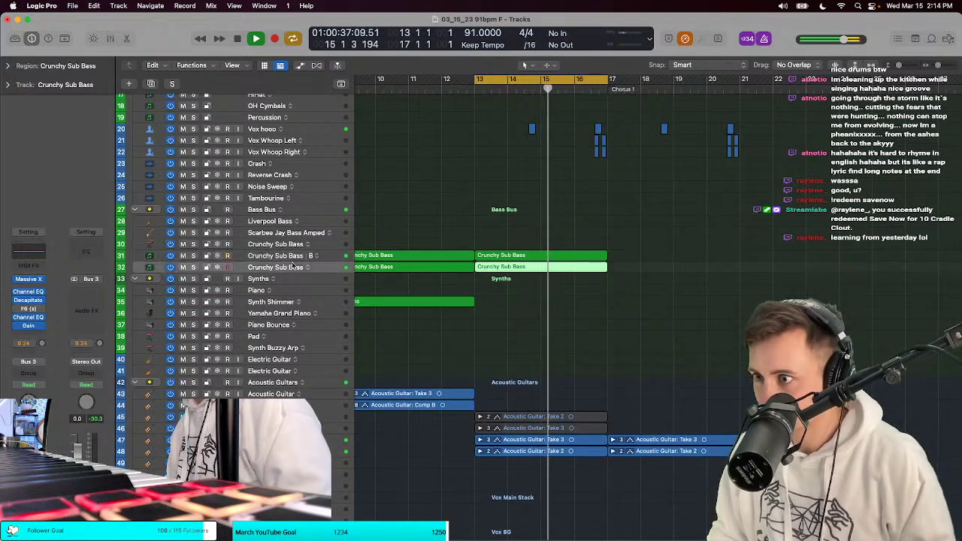
pyautogui.hotkey('ctrl', 's')
pyautogui.click(291, 256)
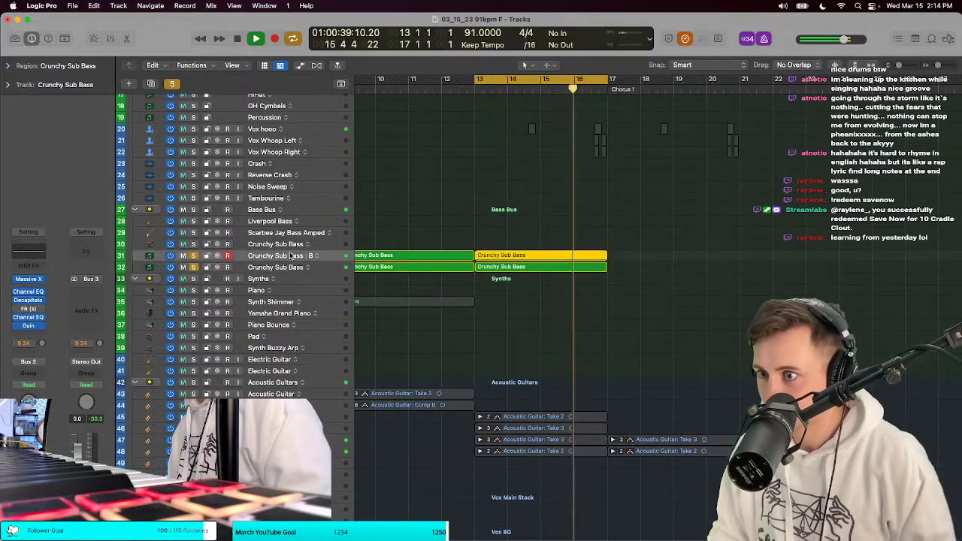
pyautogui.press('super+Left')
pyautogui.press('super+Left')
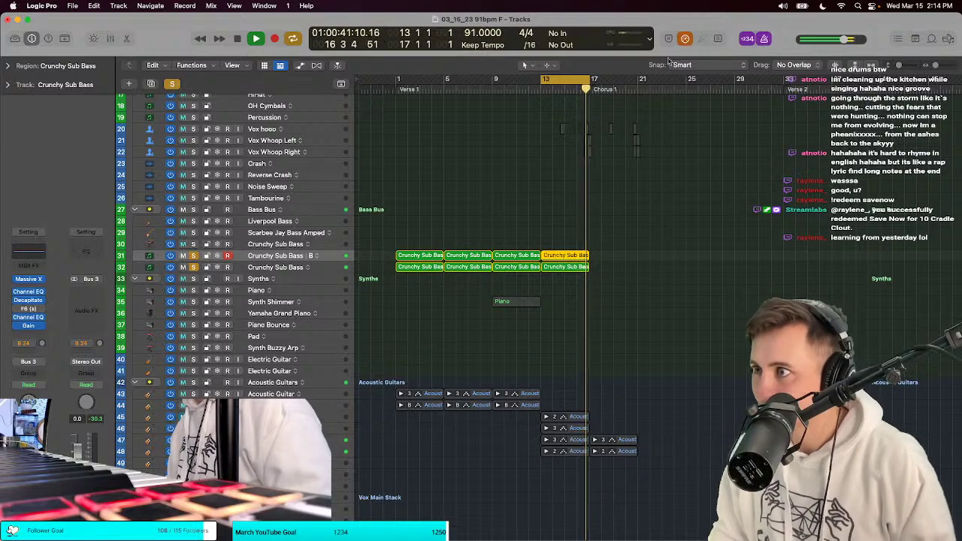
pyautogui.press('super+Up')
pyautogui.press('super+Up')
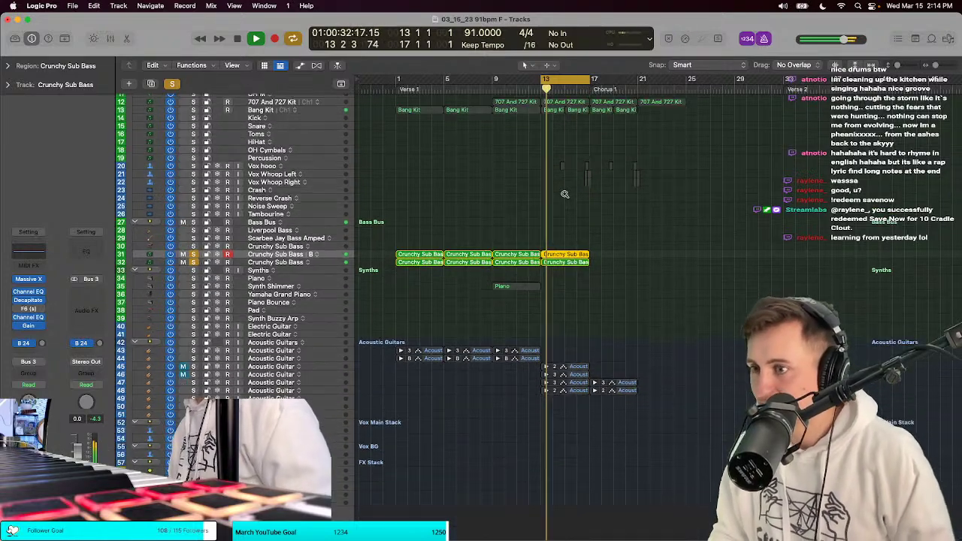
pyautogui.hotkey('ctrl', 's')
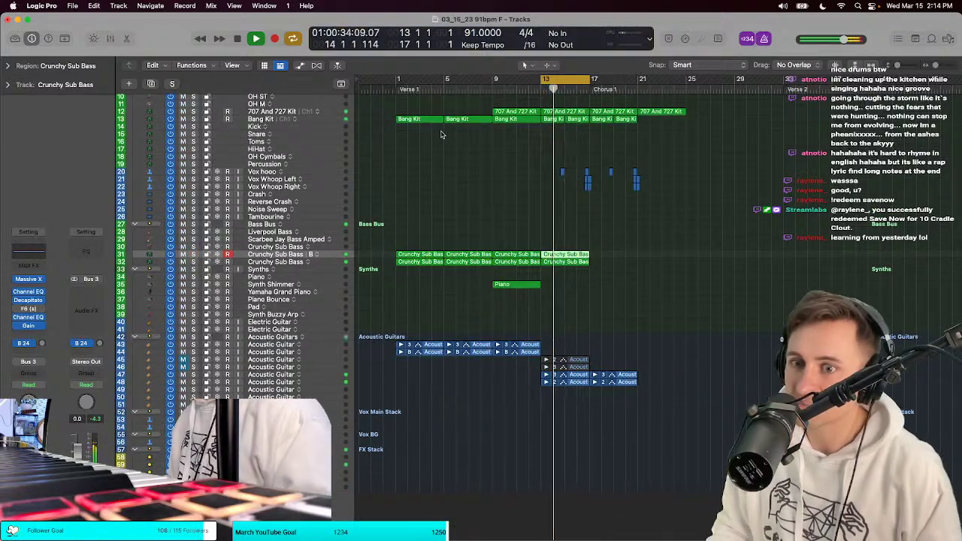
# Step: Repeat the two Crunchy Sub Bass regions at bar 13 so that copies fill bars 17 to 21
pyautogui.press('t')
pyautogui.click(513, 128)
pyautogui.scroll(2, 514, 130)
pyautogui.scroll(2, 513, 130)
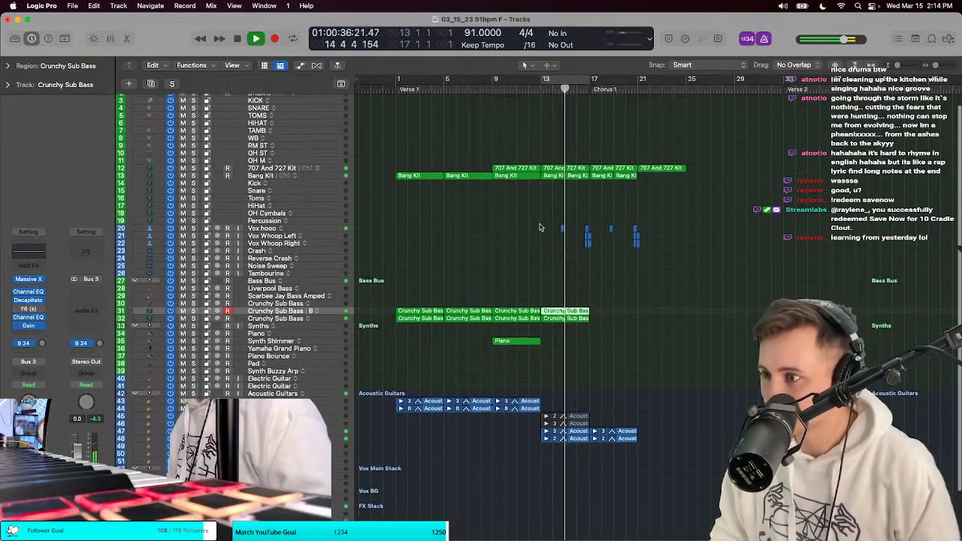
pyautogui.moveTo(542, 303); pyautogui.dragTo(566, 328)
pyautogui.press('super+r')
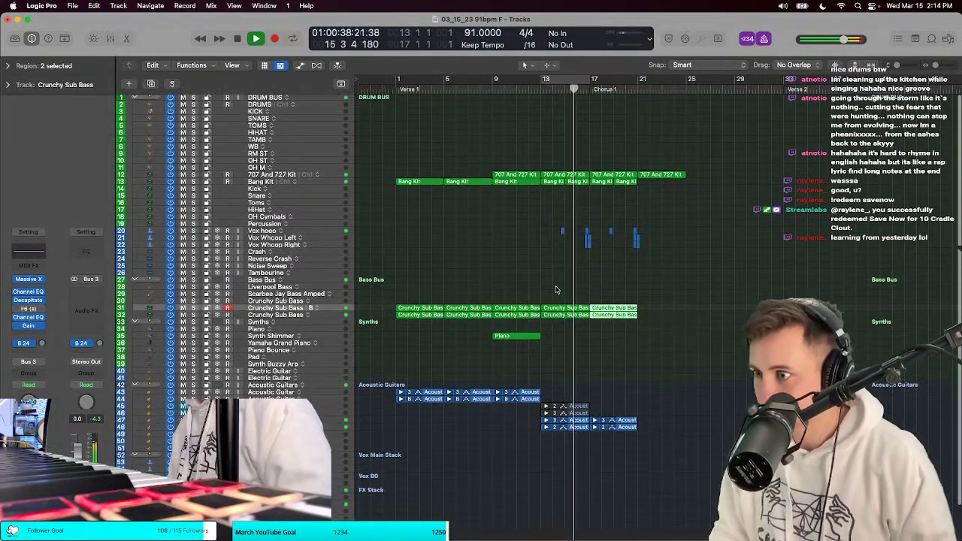
pyautogui.scroll(-3, 339, 313)
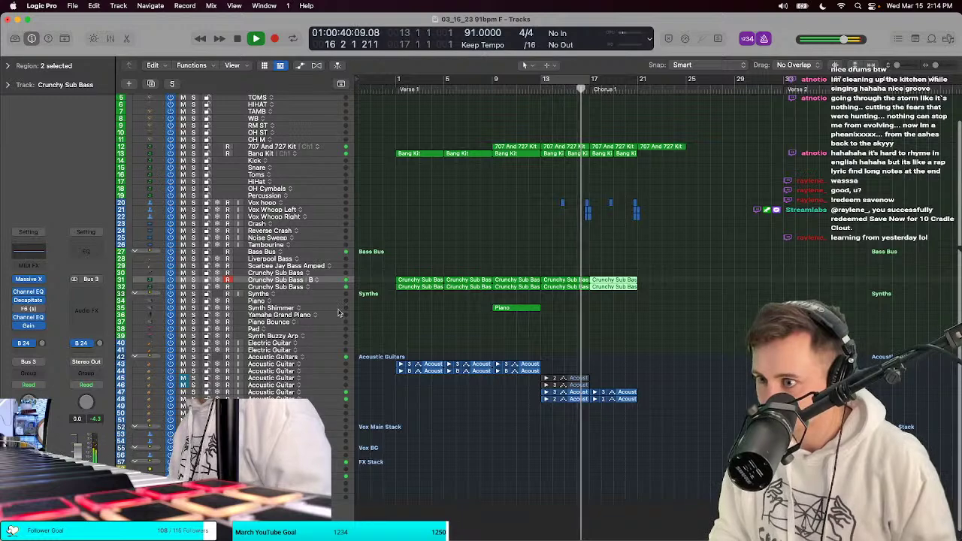
# Step: Select the Synth Shimmer track for playing along with the song and turn on Low Latency Mode
pyautogui.click(261, 308)
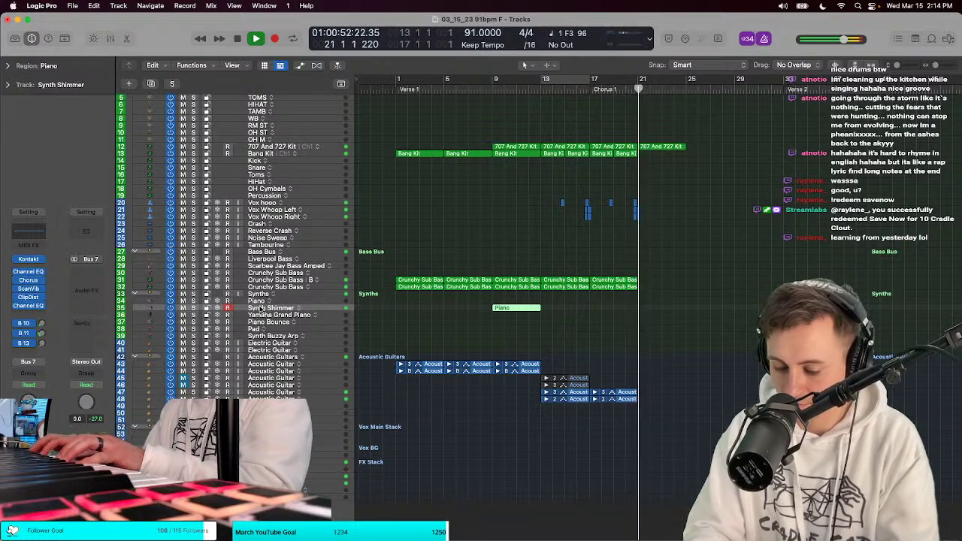
pyautogui.press('space')
pyautogui.press('space')
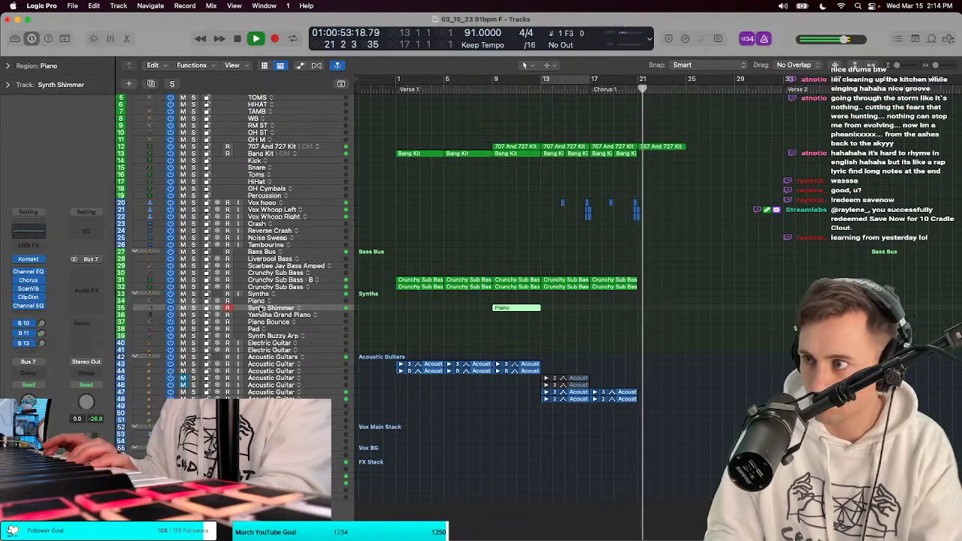
pyautogui.press('space')
pyautogui.click(686, 39)
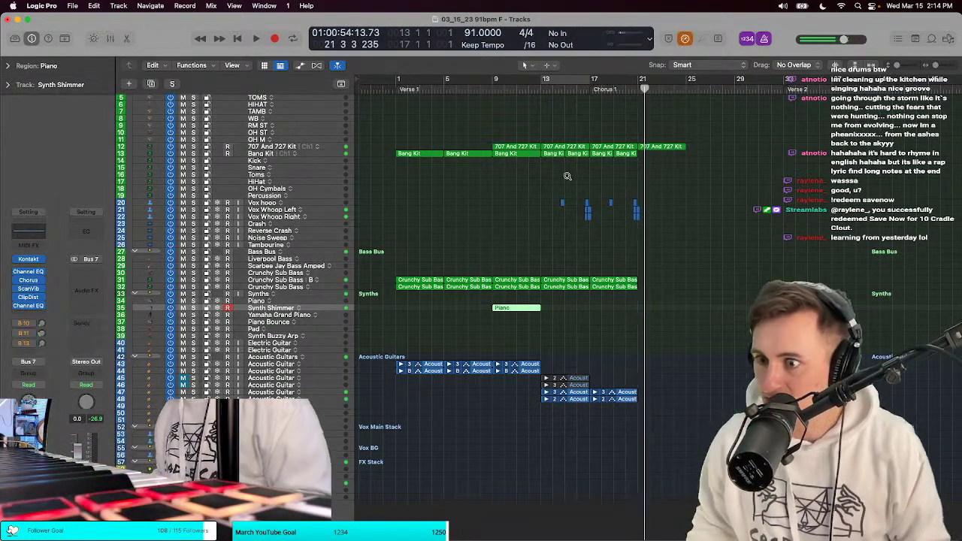
# Step: Enlarge the track rows and duplicate the Synth Shimmer track with its settings
pyautogui.press('super+Down')
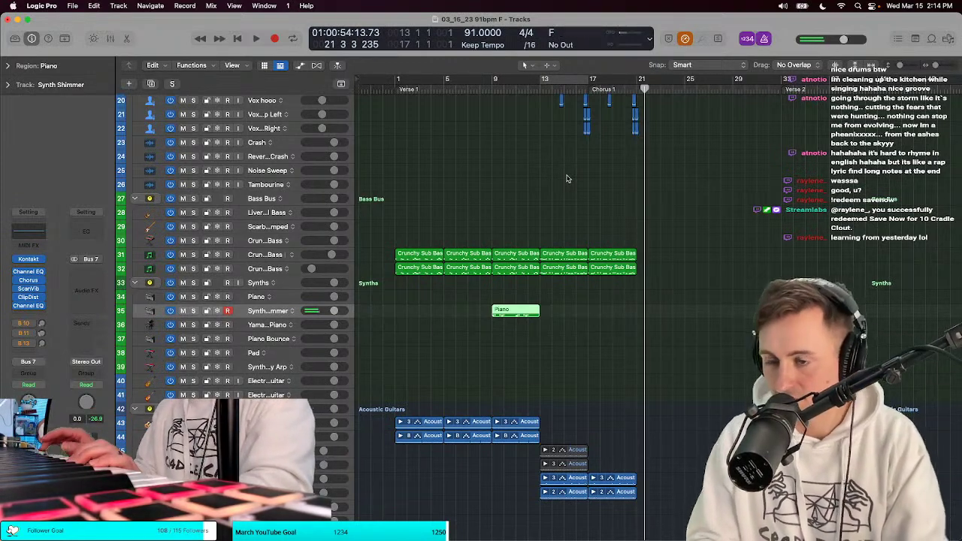
pyautogui.press('super+Down')
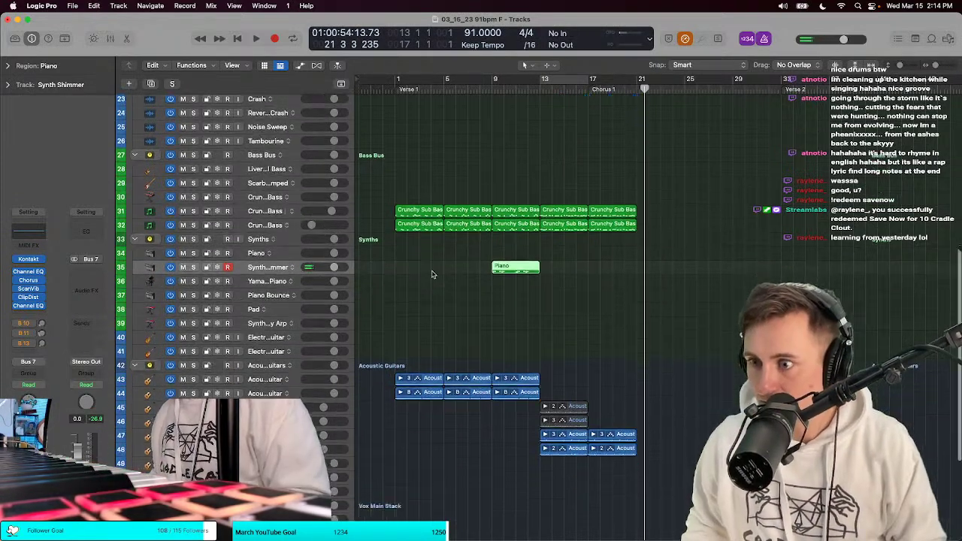
pyautogui.press('super+d')
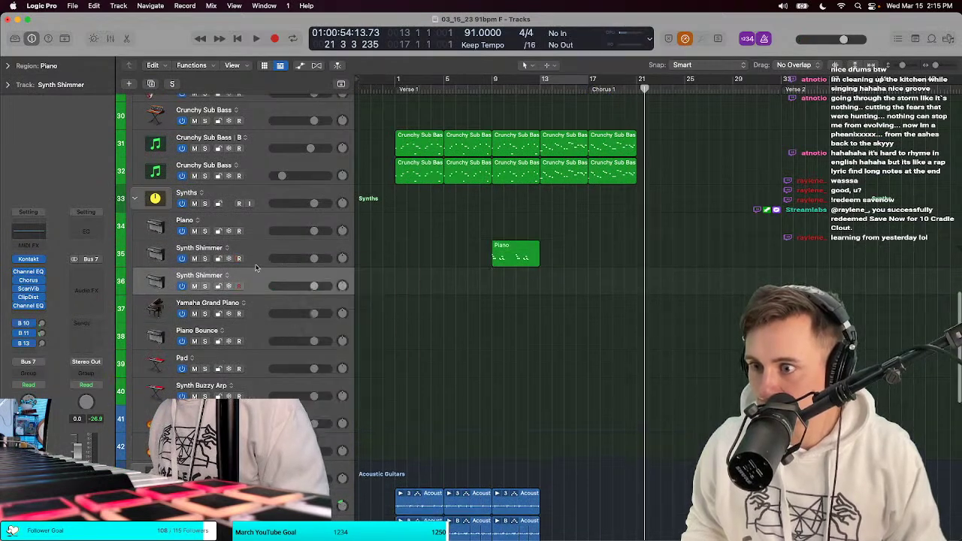
# Step: Adjust the low cut in the duplicate Synth Shimmer track's last Channel EQ and audition the sound with the song
pyautogui.click(28, 306)
pyautogui.moveTo(470, 259); pyautogui.dragTo(369, 262)
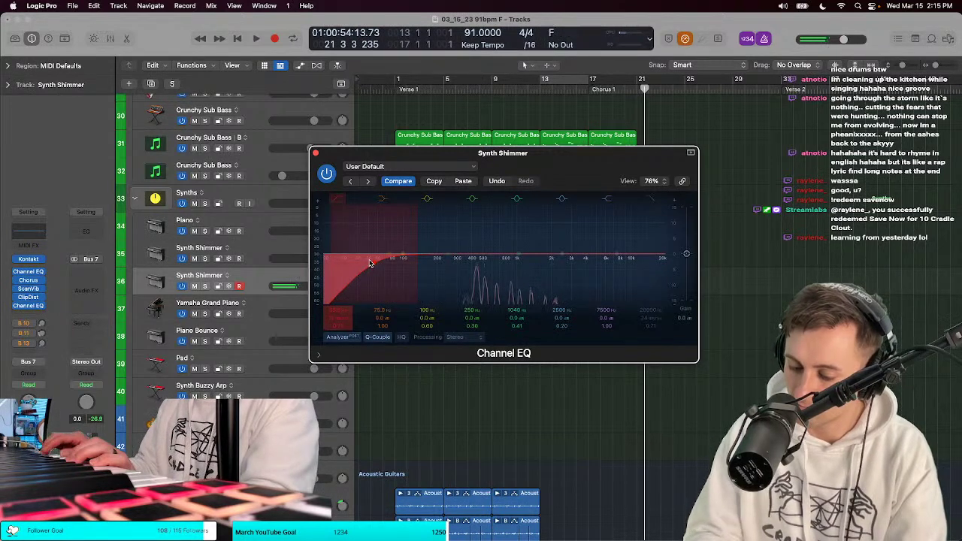
pyautogui.press('space')
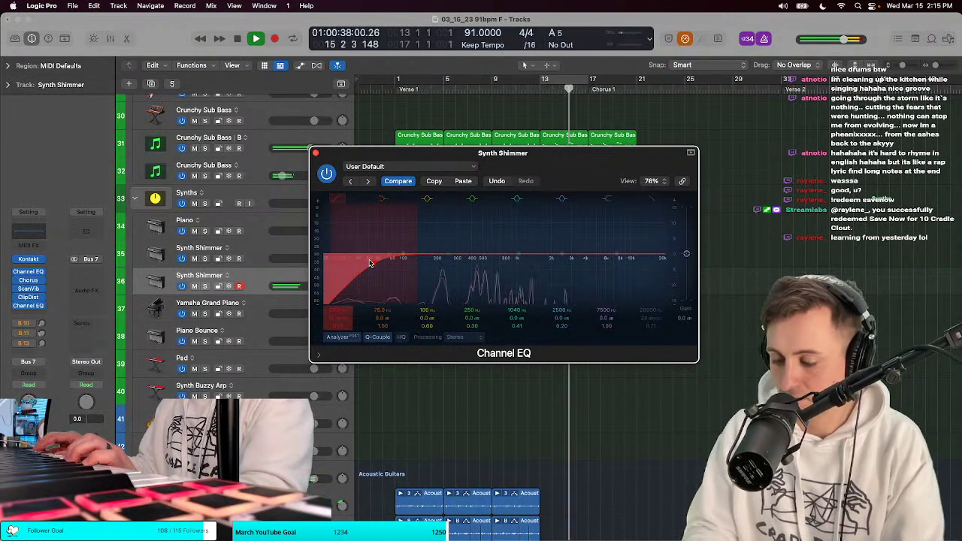
pyautogui.press('space')
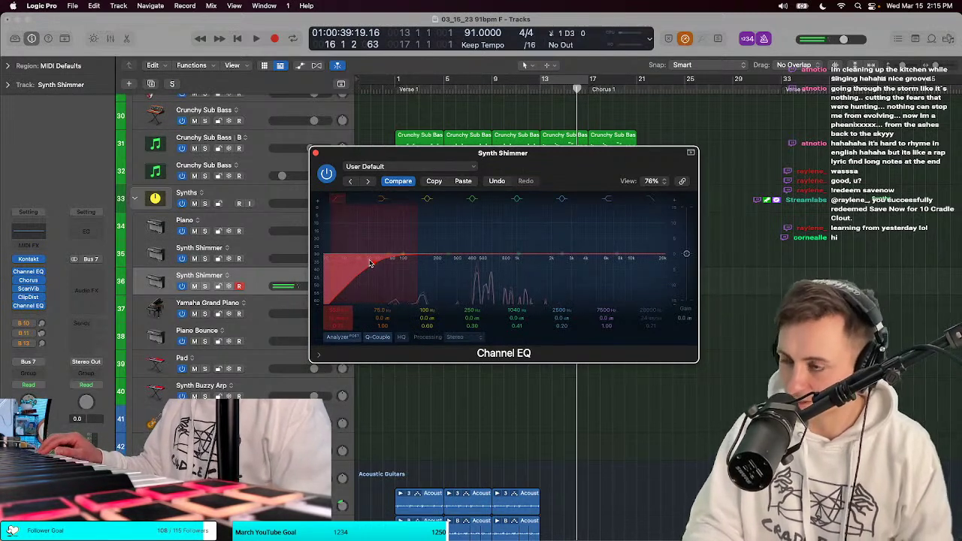
pyautogui.press('space')
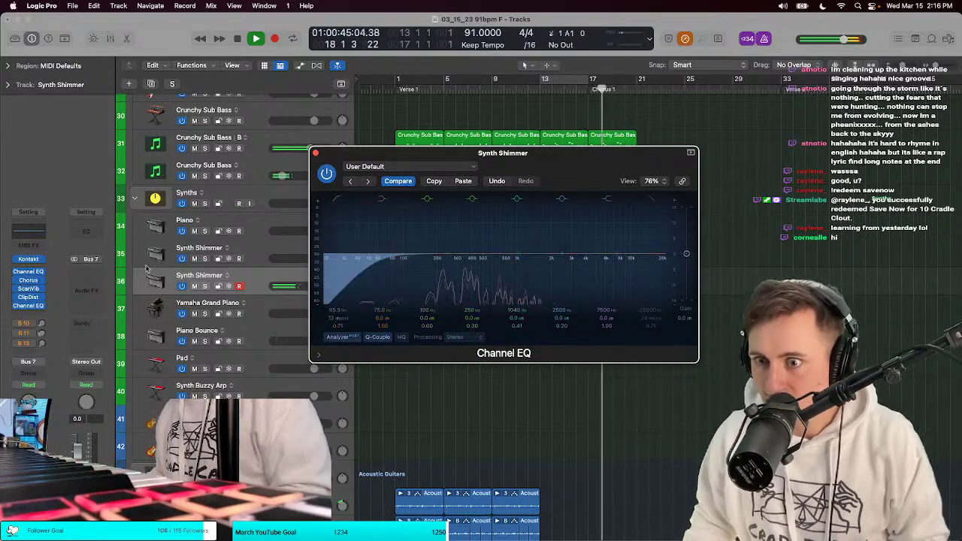
pyautogui.press('space')
# Step: Toggle the Percussive switch of the Metallic Lead instrument in Kontakt and bypass the ScanVib effect
pyautogui.click(30, 259)
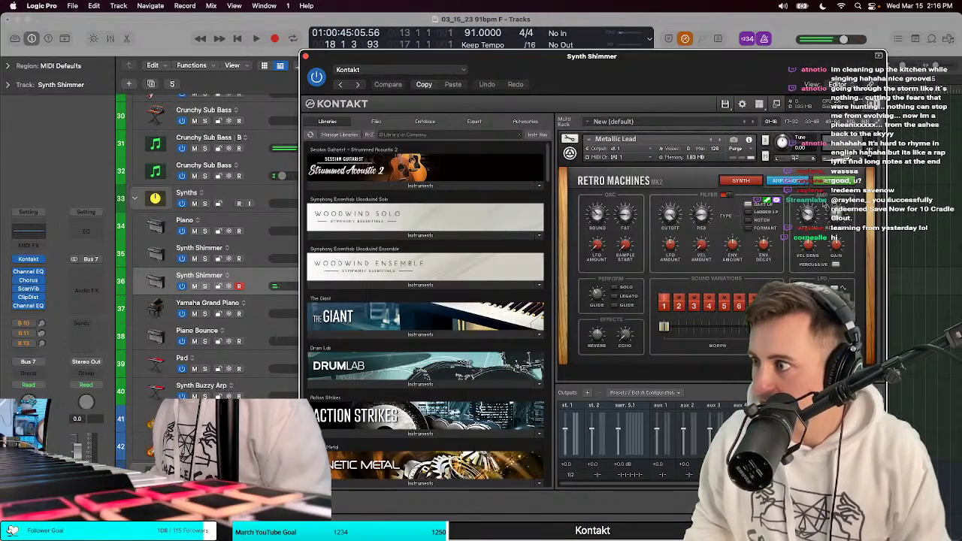
pyautogui.click(835, 264)
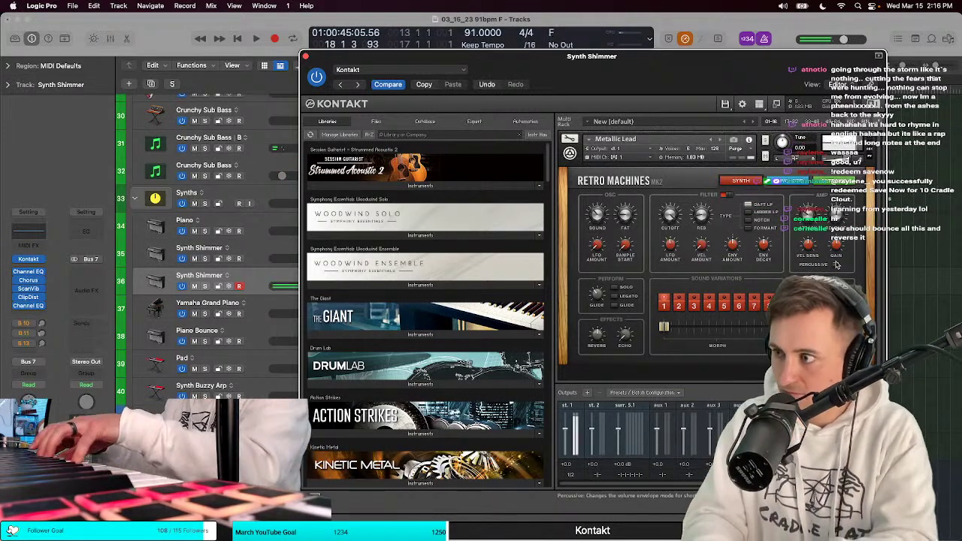
pyautogui.click(17, 285)
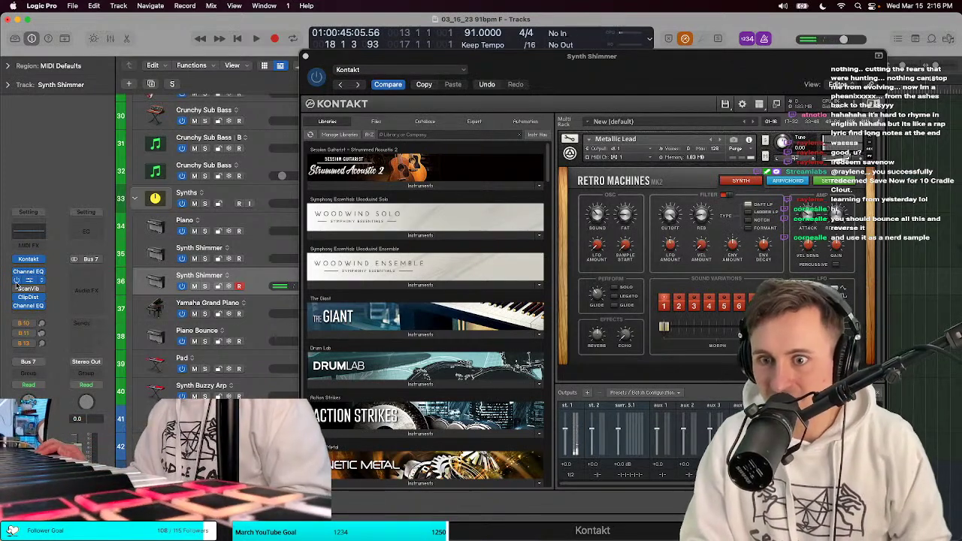
# Step: Play back the song several times to audition the altered Synth Shimmer sound against it
pyautogui.press('space')
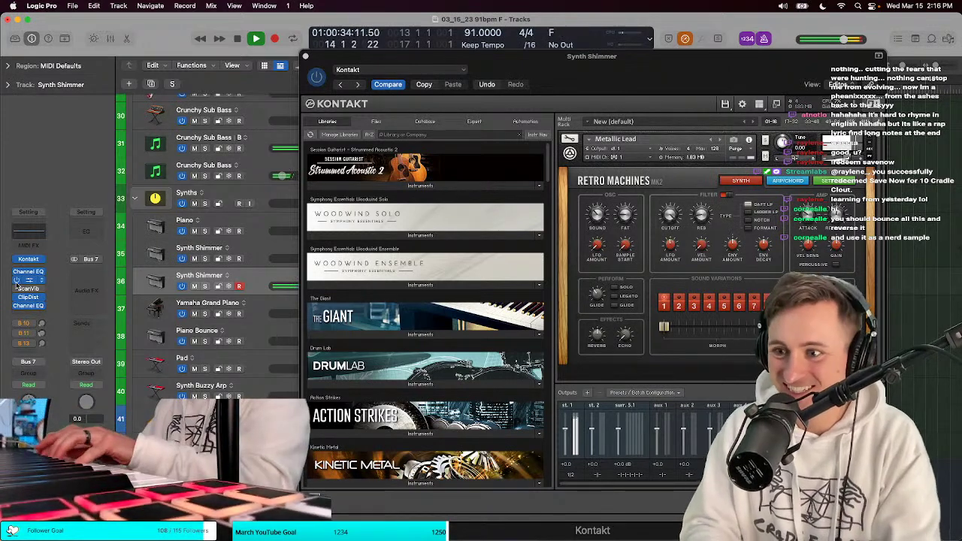
pyautogui.press('space')
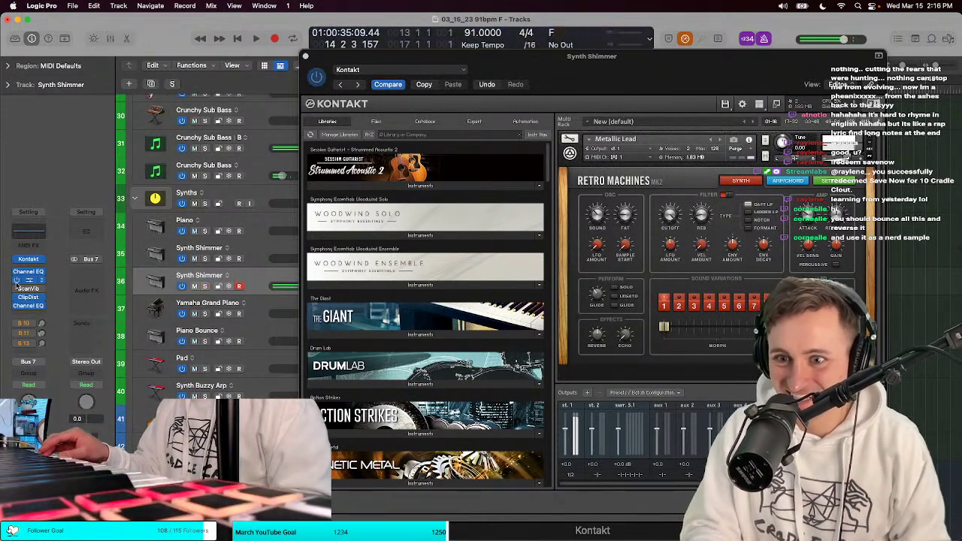
pyautogui.press('space')
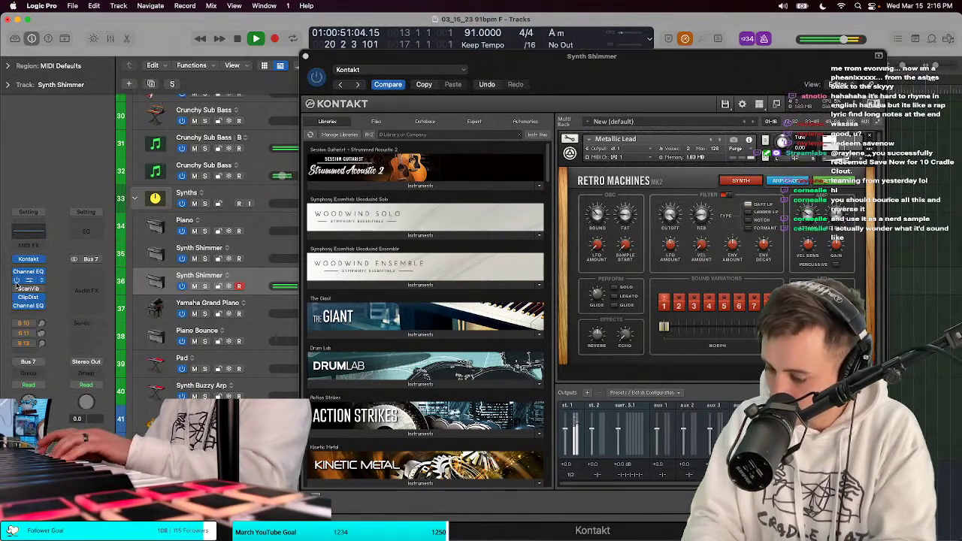
pyautogui.press('space')
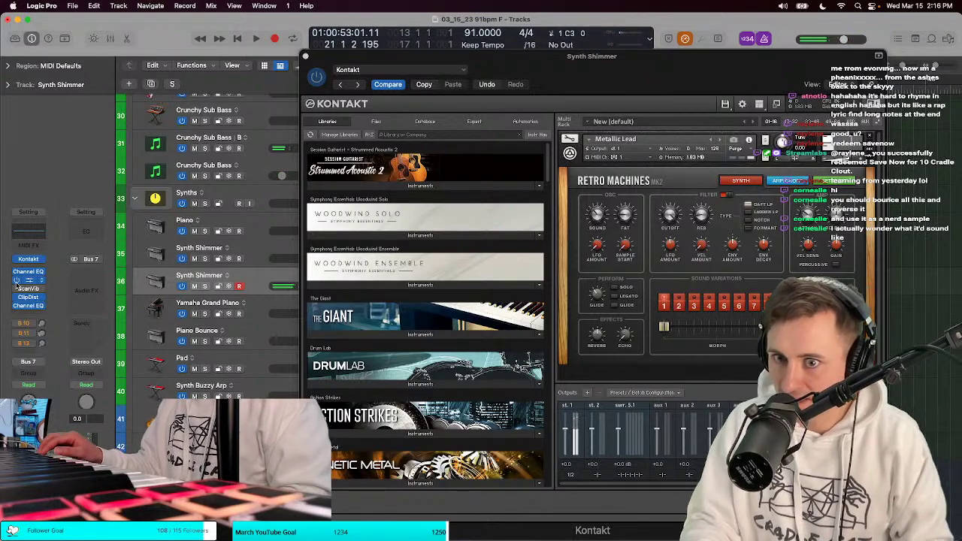
pyautogui.press('space')
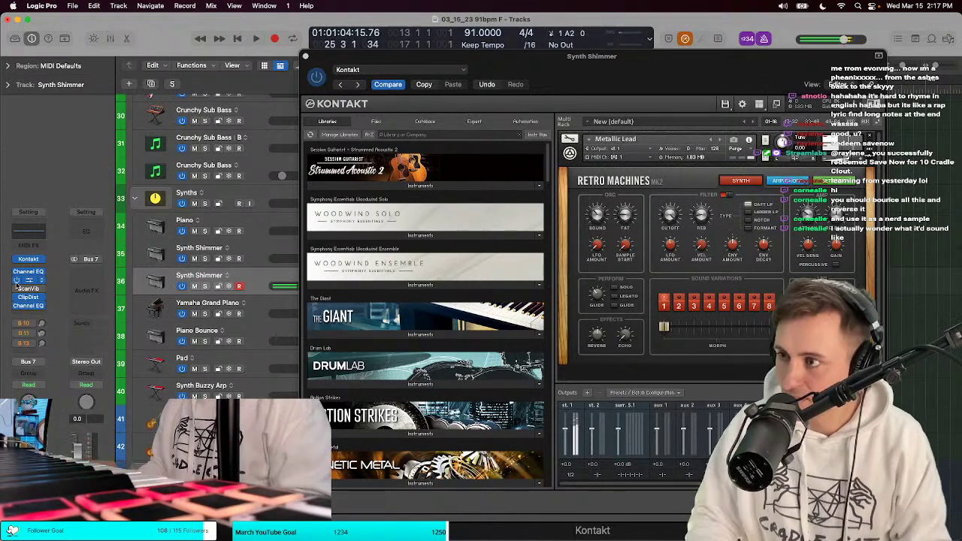
# Step: Close the Kontakt and Channel EQ windows of the duplicate Synth Shimmer track
pyautogui.click(306, 57)
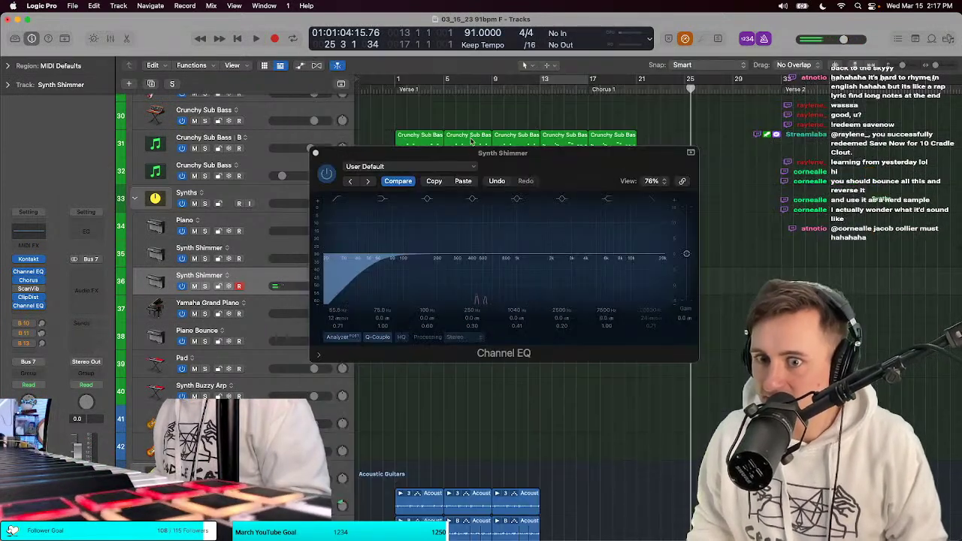
pyautogui.click(334, 158)
pyautogui.click(316, 154)
pyautogui.press('t')
pyautogui.press('Escape')
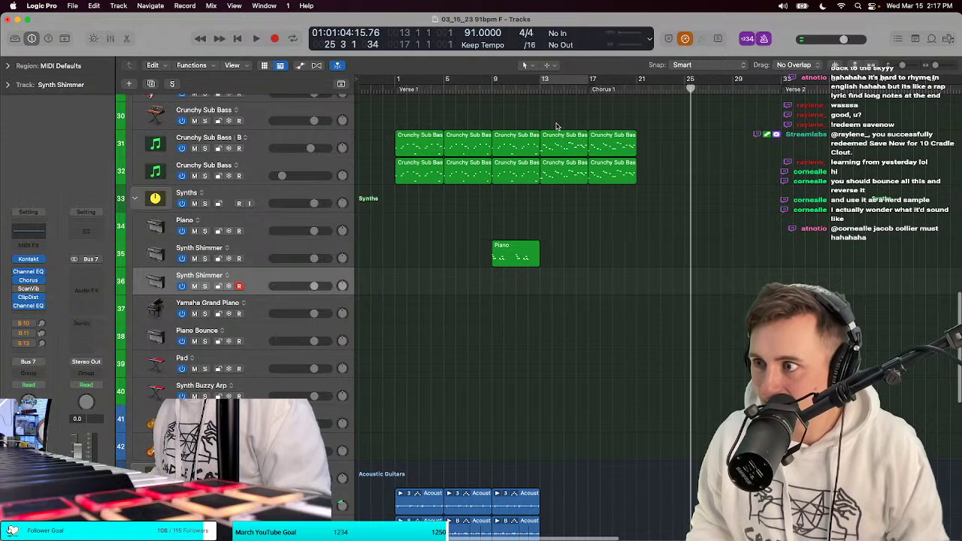
# Step: Turn on cycling over bars 13 to 17 and rehearse the Synth Shimmer part there
pyautogui.scroll(6, 589, 112)
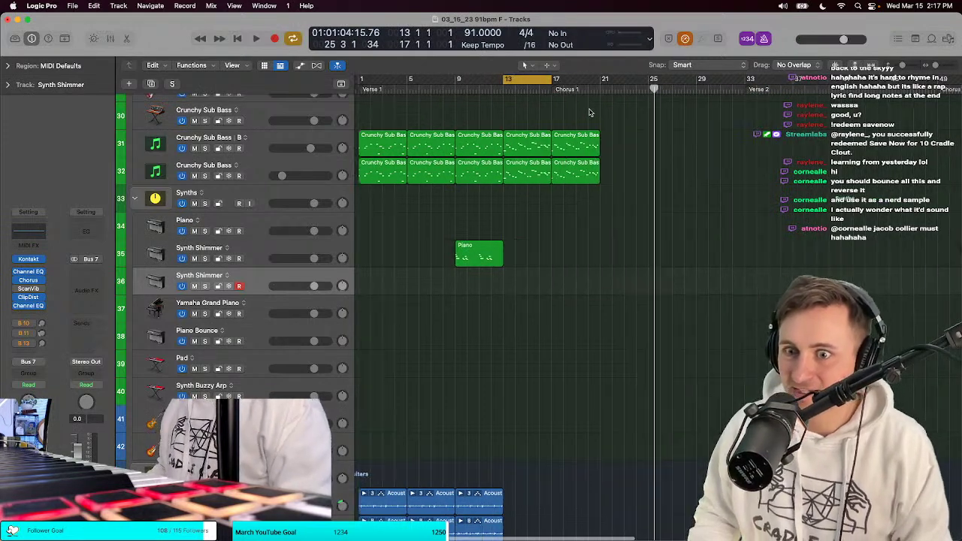
pyautogui.press('t')
pyautogui.click(589, 112)
pyautogui.hscroll(-5, 590, 112)
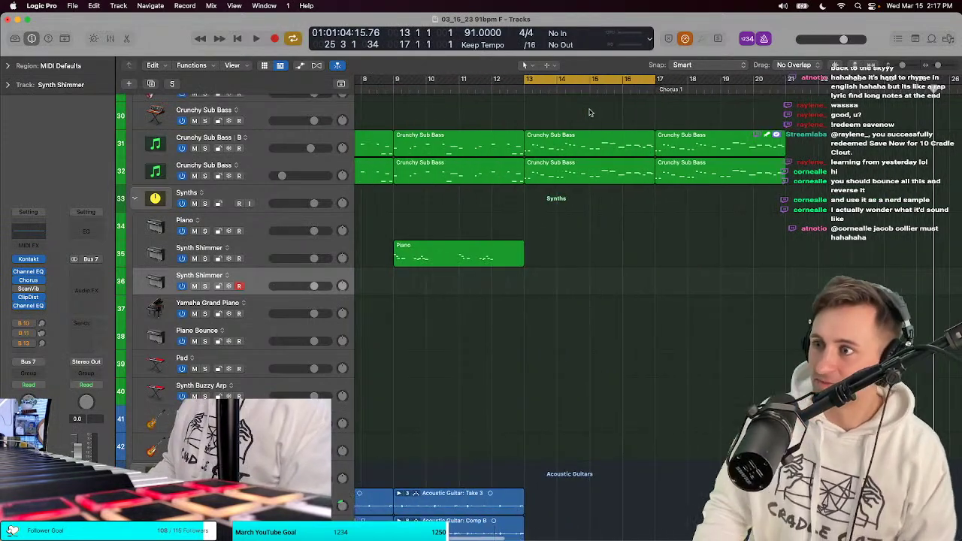
pyautogui.press('space')
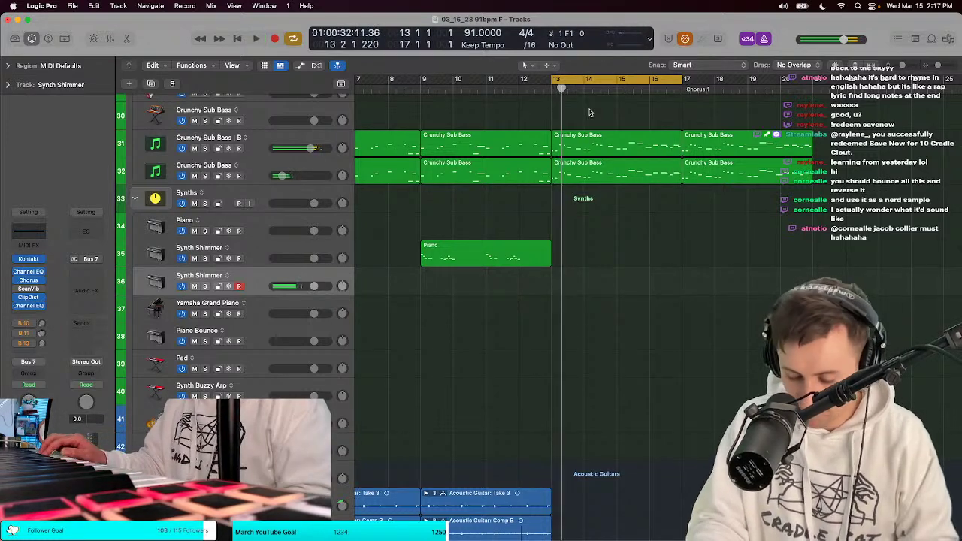
pyautogui.press('space')
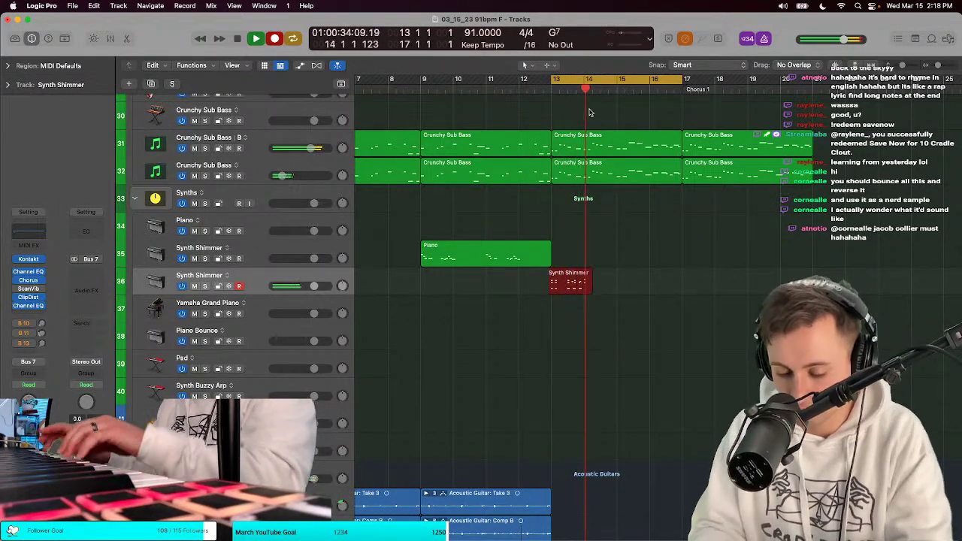
pyautogui.press('space')
pyautogui.press('super+z')
# Step: Record a Synth Shimmer part over bars 13 to 17 on the duplicate track and play it back
pyautogui.press('space')
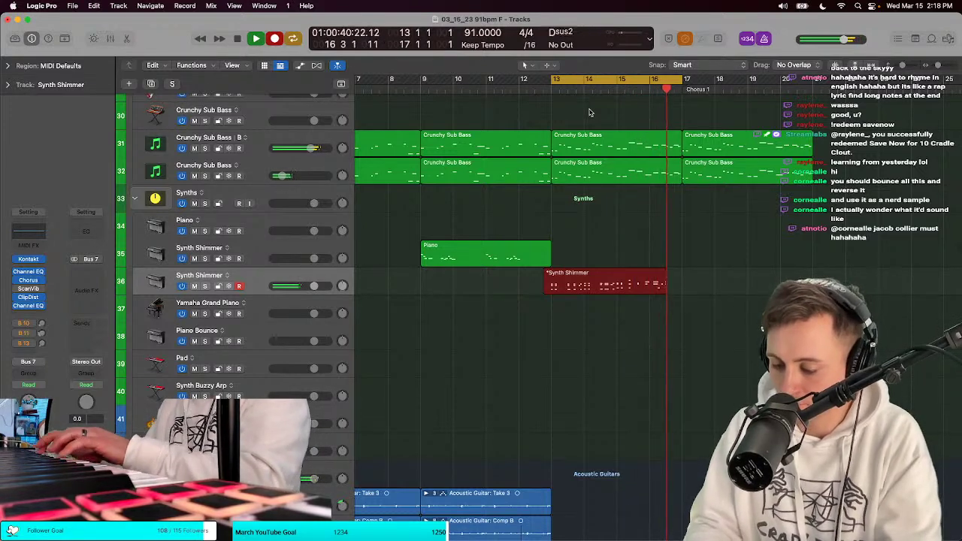
pyautogui.press('space')
pyautogui.press('s')
pyautogui.press('space')
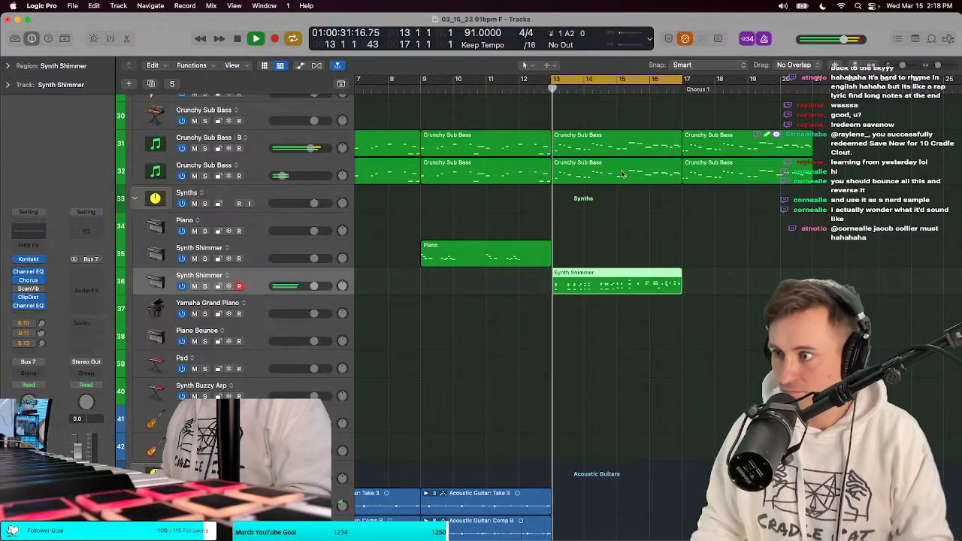
# Step: Solo the recorded Synth Shimmer region, open it in the Piano Roll and listen to its timing around bar 14
pyautogui.press('p')
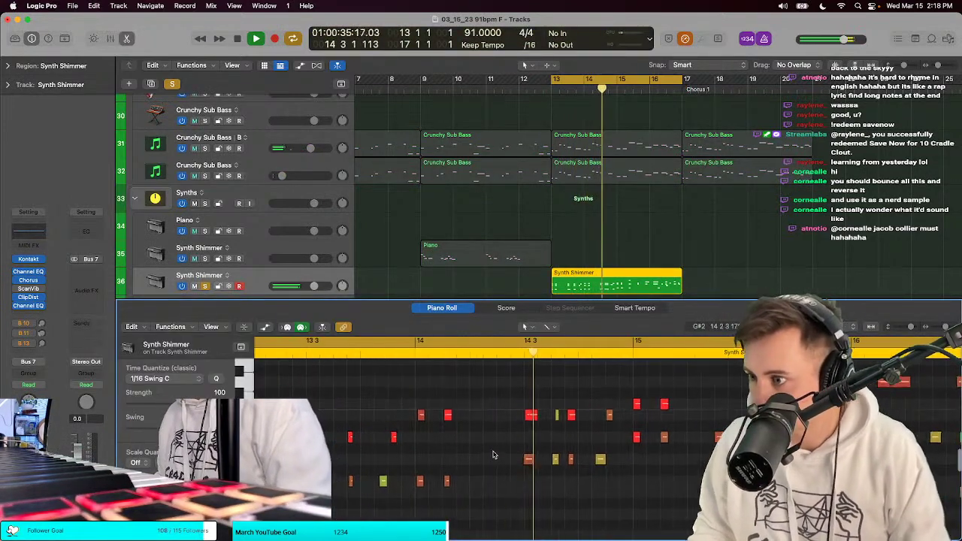
pyautogui.press('space')
pyautogui.press('space')
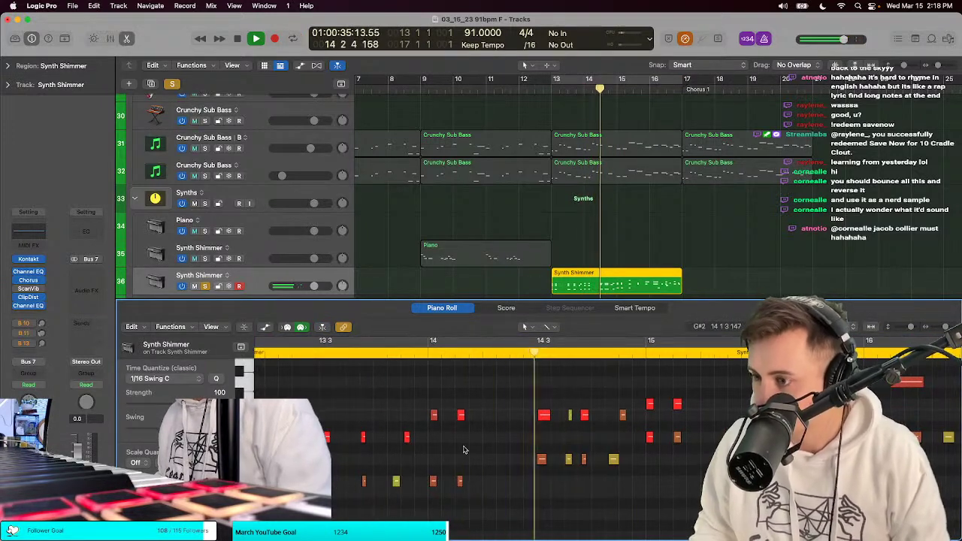
pyautogui.press('space')
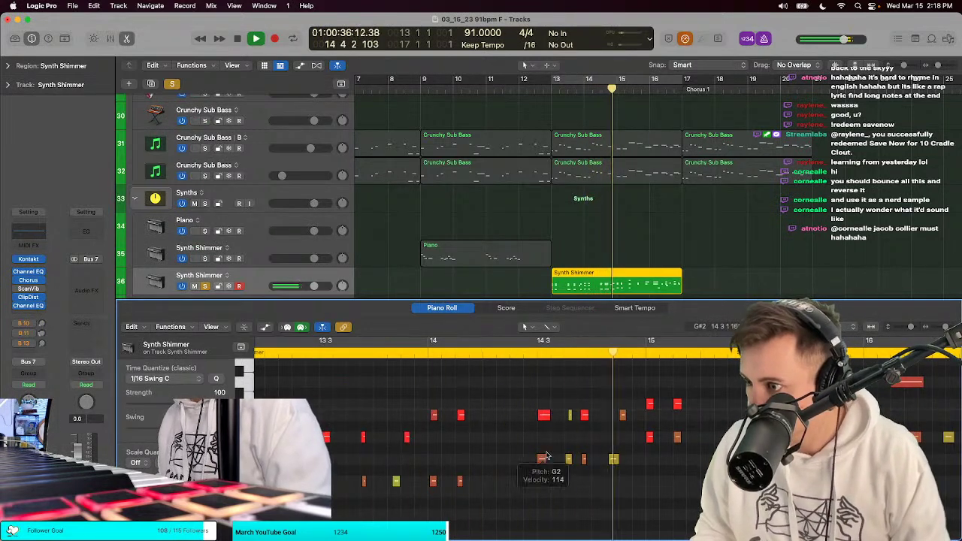
pyautogui.press('space')
# Step: Quantize all notes of the Synth Shimmer region to 1/16 Swing C with strength 96 and play the result
pyautogui.scroll(3, 571, 418)
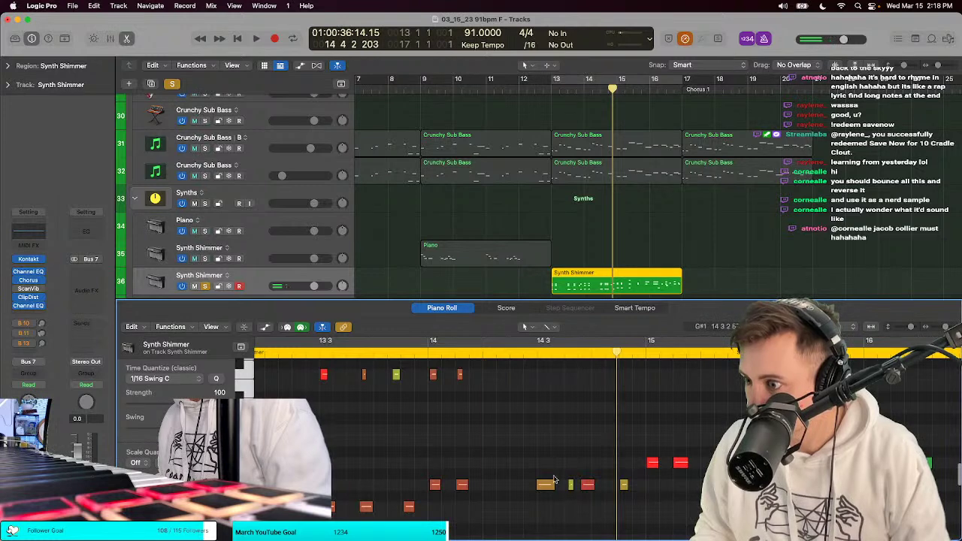
pyautogui.press('super+a')
pyautogui.press('space')
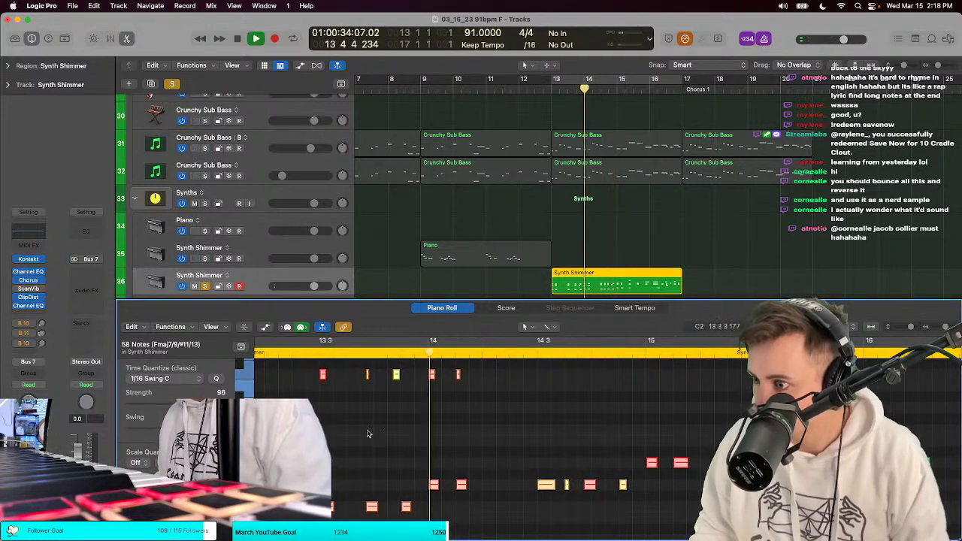
pyautogui.scroll(2, 408, 441)
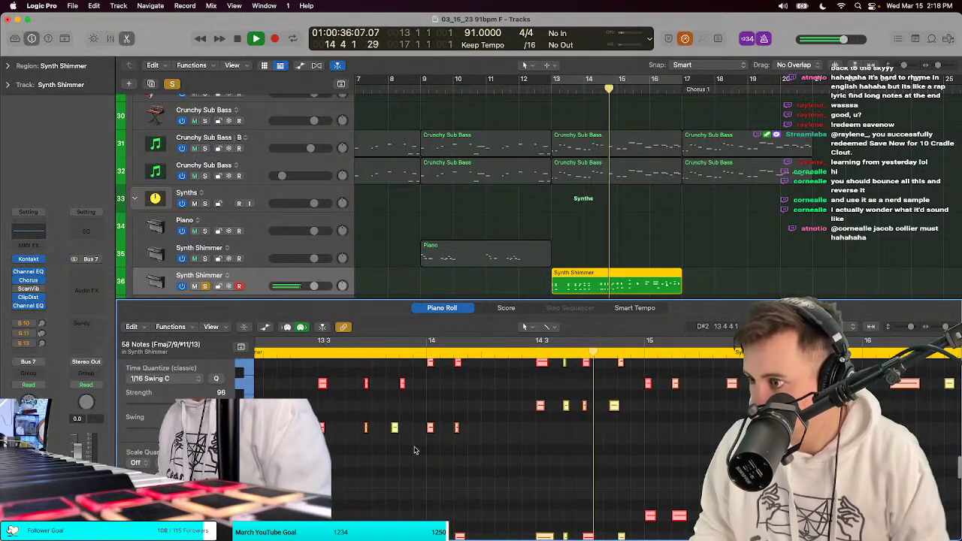
# Step: Shift the three-note chord near 14 3 4 in the Synth Shimmer region slightly earlier and play it back
pyautogui.press('space')
pyautogui.press('space')
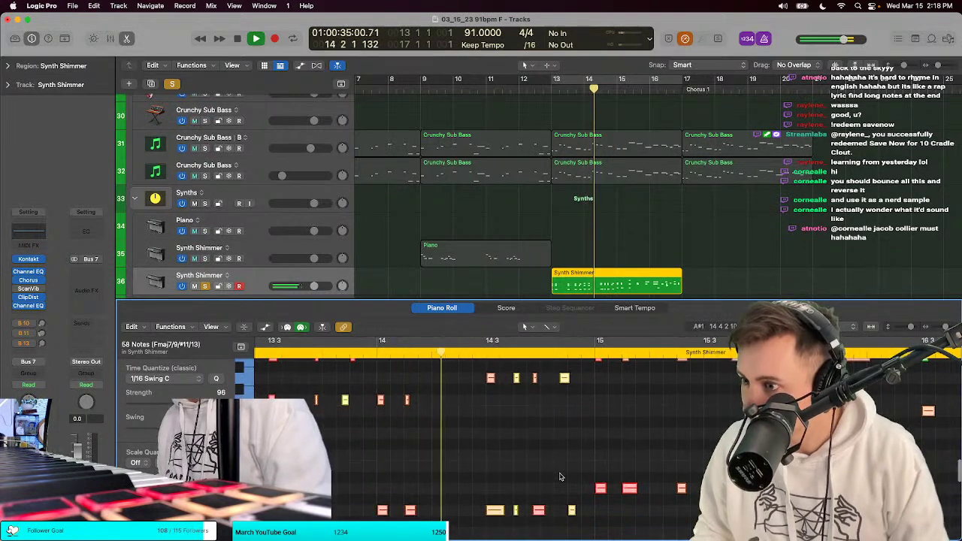
pyautogui.press('space')
pyautogui.click(574, 480)
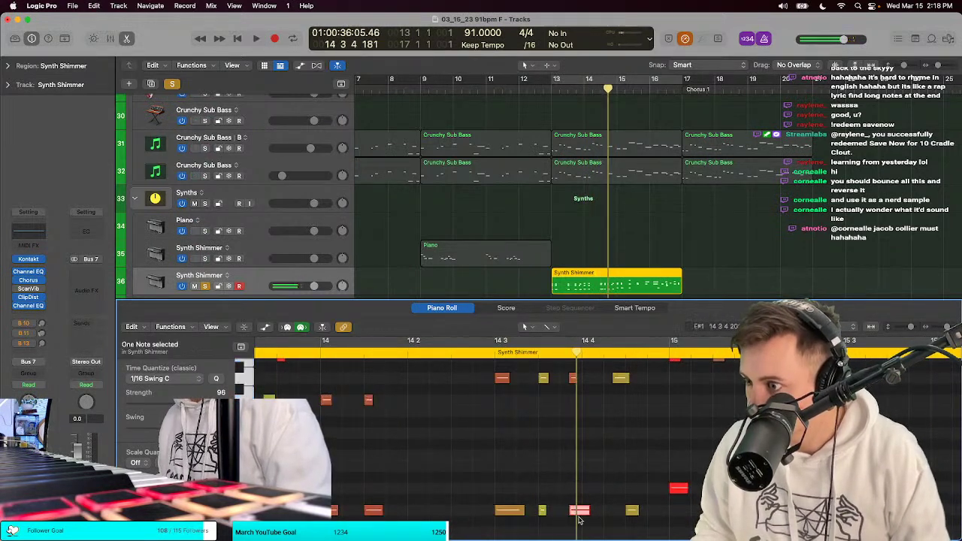
pyautogui.scroll(3, 573, 451)
pyautogui.moveTo(563, 502); pyautogui.dragTo(565, 418)
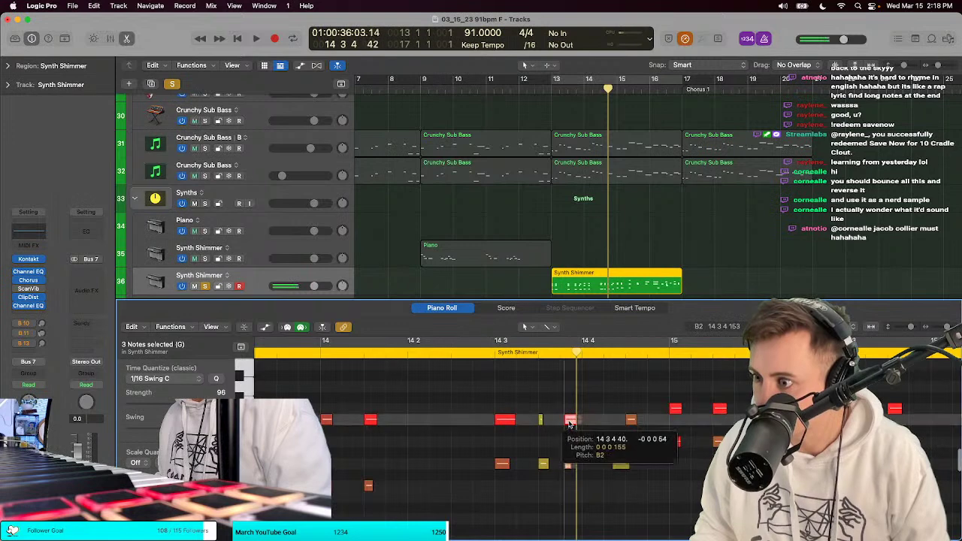
pyautogui.press('space')
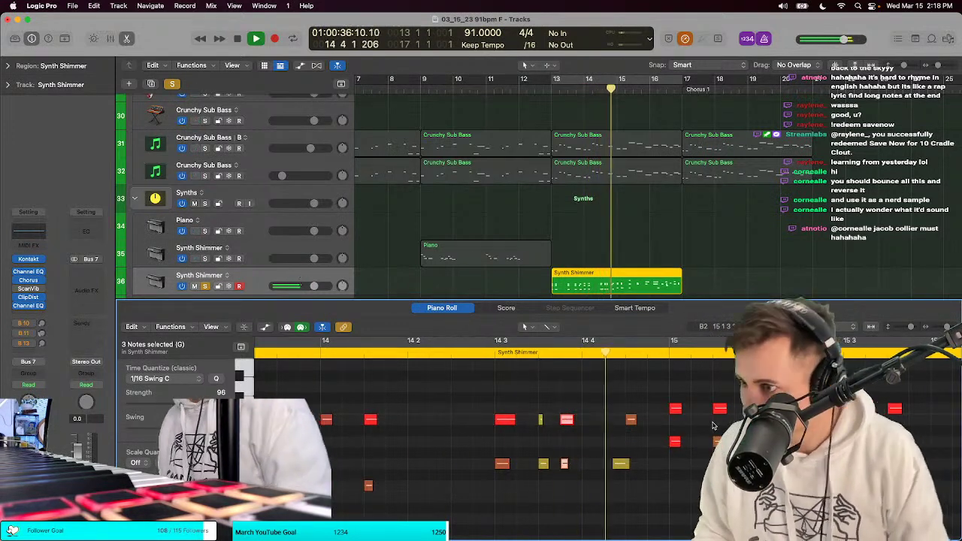
# Step: Raise the A2 note at 16 2 2 239 to C3, remove the short A2 note at 16 3, and play the passage
pyautogui.press('space')
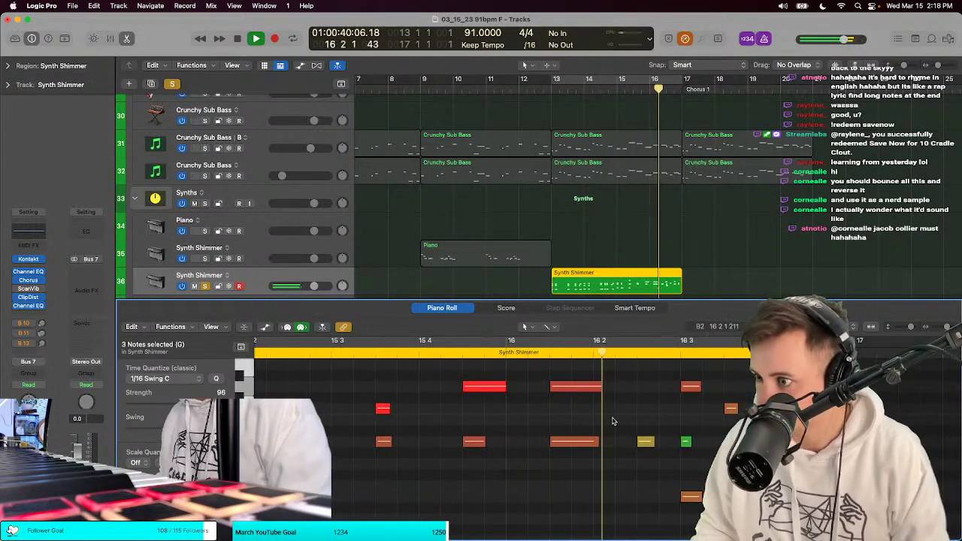
pyautogui.press('space')
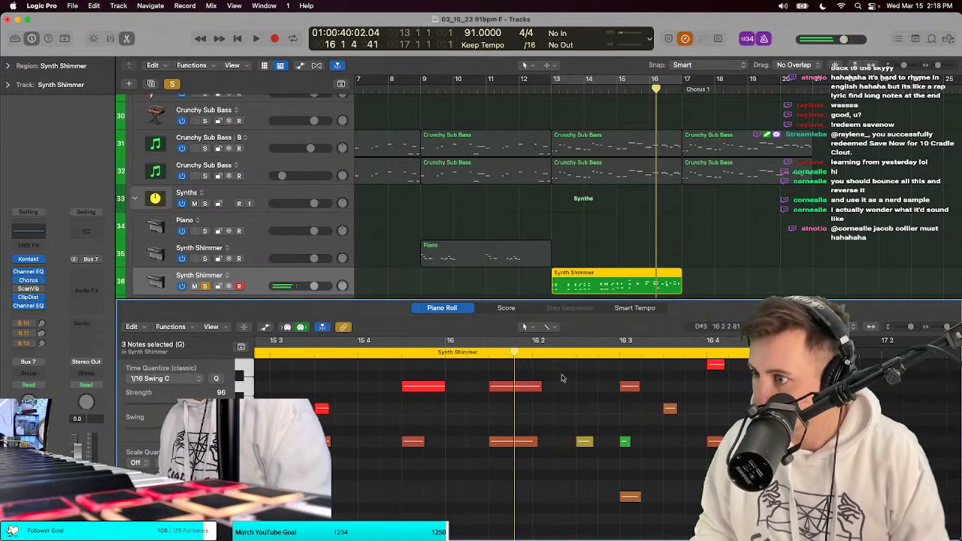
pyautogui.click(577, 390)
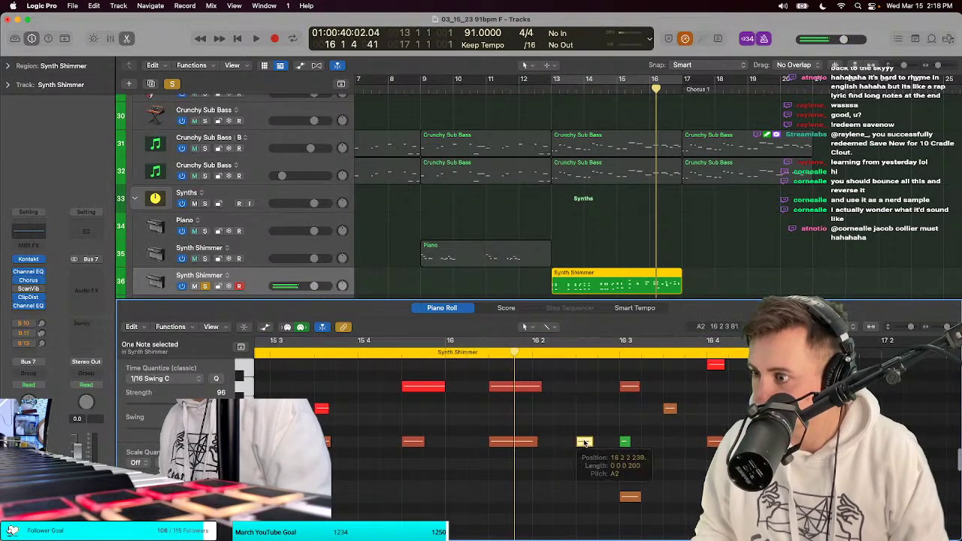
pyautogui.moveTo(585, 444); pyautogui.dragTo(584, 388)
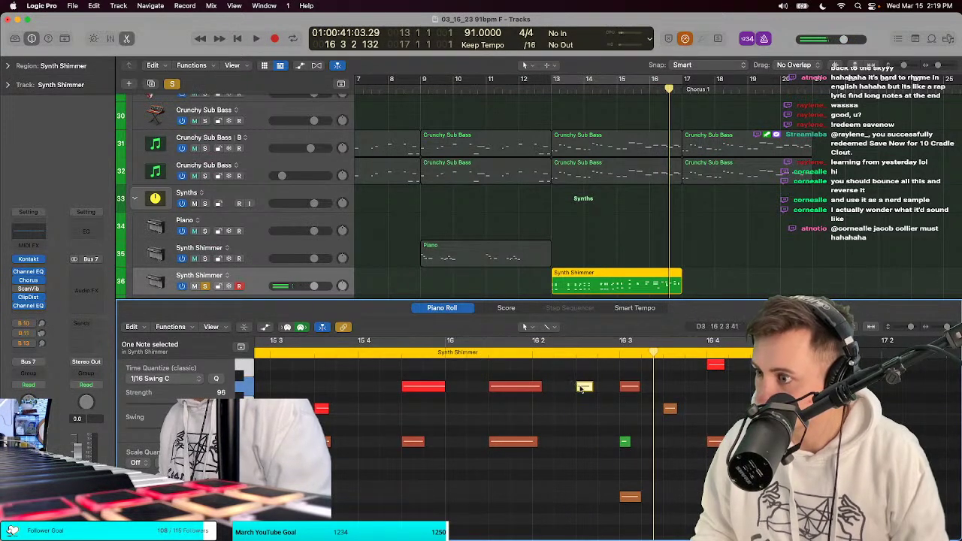
pyautogui.moveTo(581, 388); pyautogui.dragTo(585, 410)
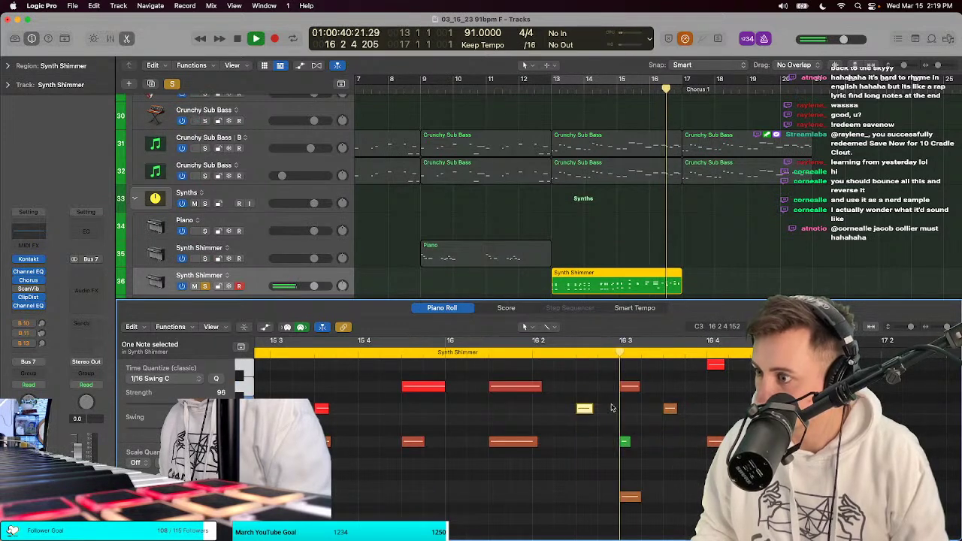
pyautogui.press('space')
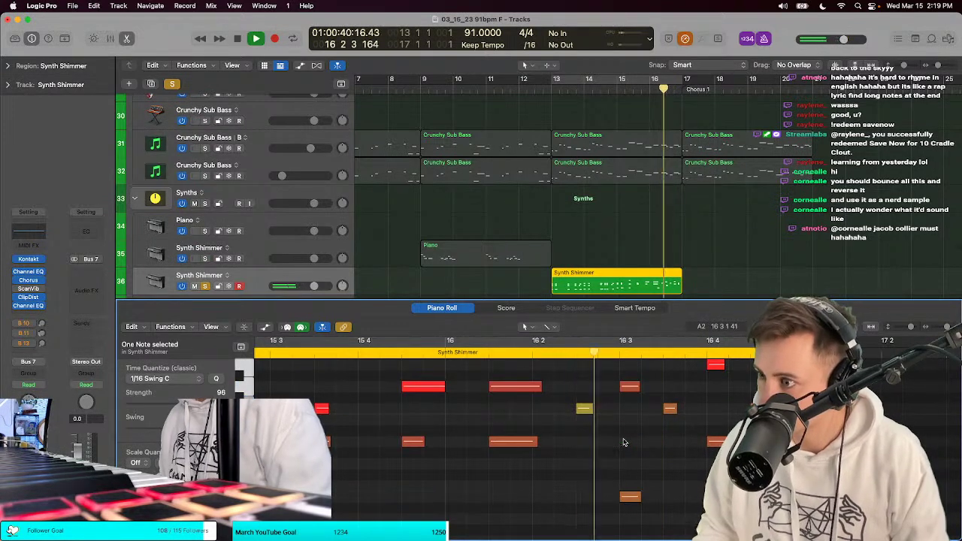
# Step: Try the low E2 note at 16 3 at D2, listen to it, and return it to E2
pyautogui.moveTo(630, 500); pyautogui.dragTo(630, 518)
pyautogui.press('space')
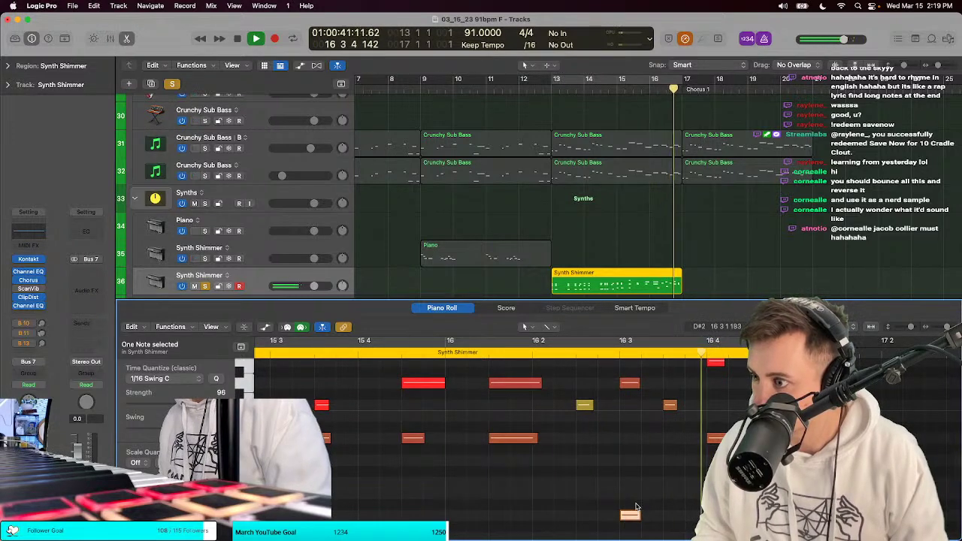
pyautogui.scroll(1, 647, 503)
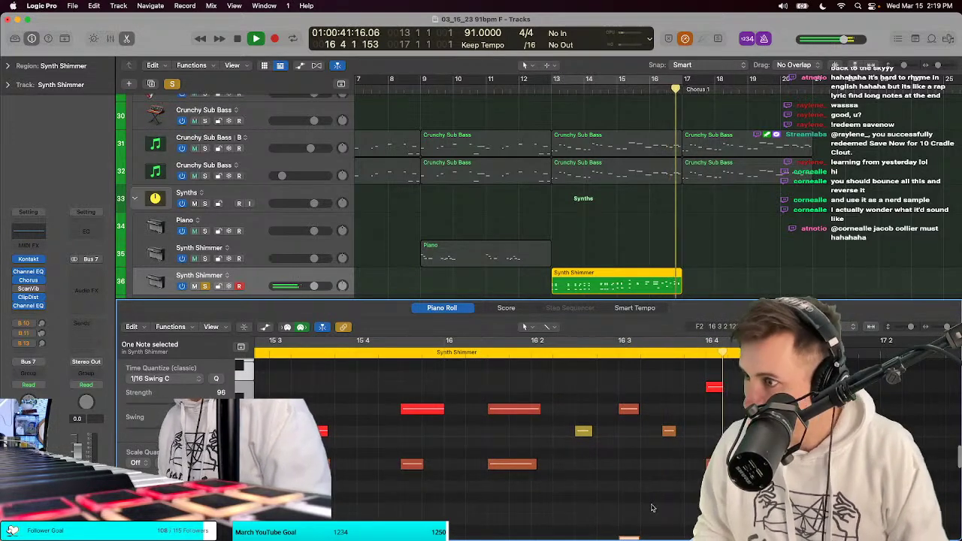
pyautogui.scroll(-1, 648, 507)
pyautogui.press('space')
pyautogui.moveTo(630, 531); pyautogui.dragTo(629, 492)
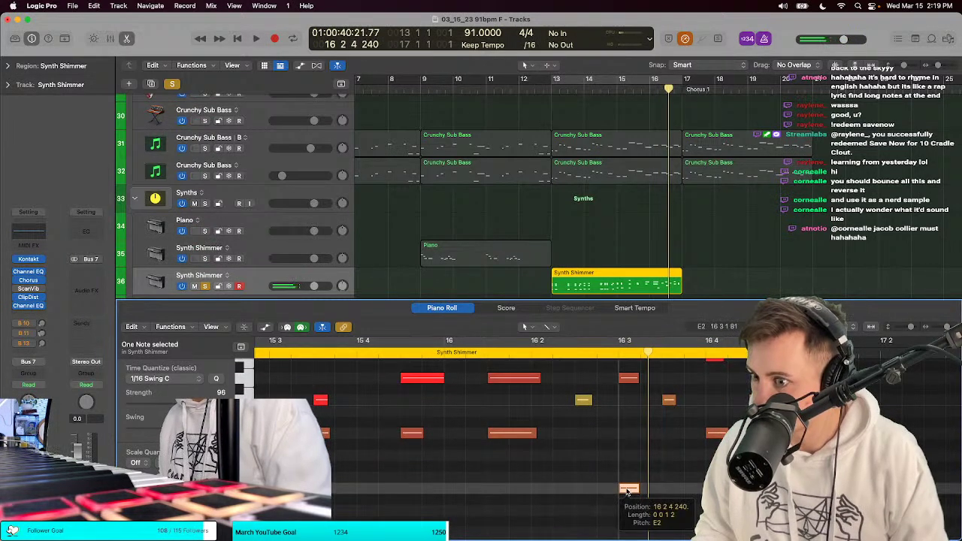
pyautogui.press('space')
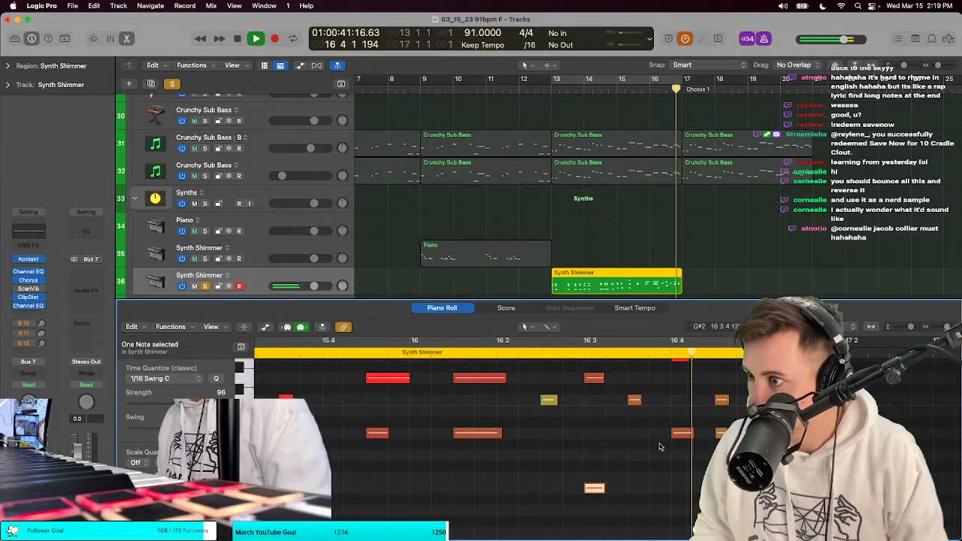
# Step: Lower the A2 note at 16 4 to G2 and listen to the end of the region
pyautogui.press('space')
pyautogui.scroll(2, 676, 451)
pyautogui.hscroll(2, 676, 451)
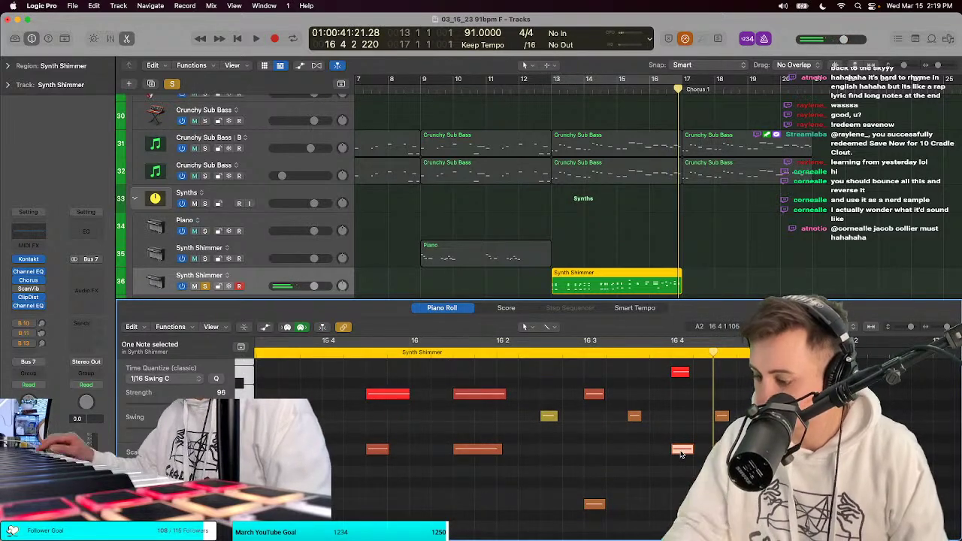
pyautogui.moveTo(682, 454); pyautogui.dragTo(685, 471)
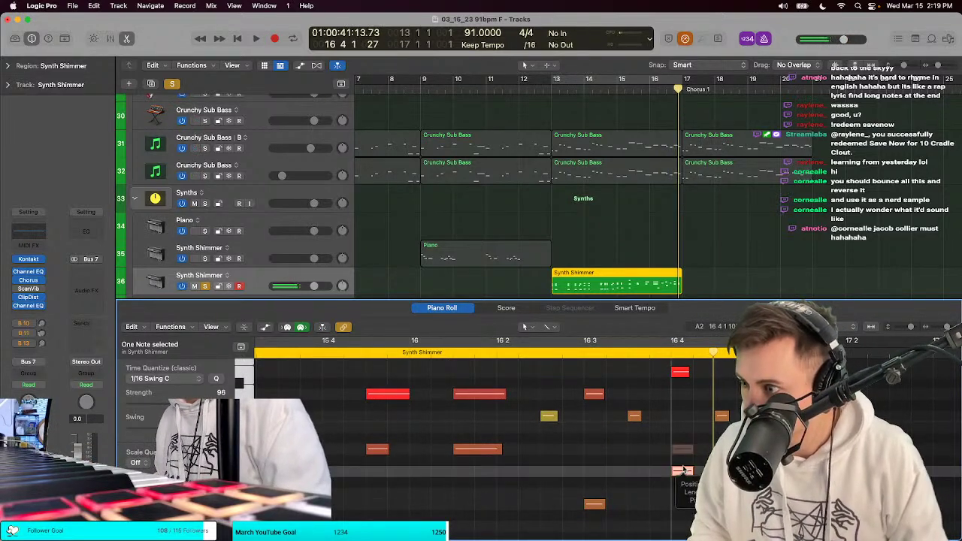
pyautogui.press('space')
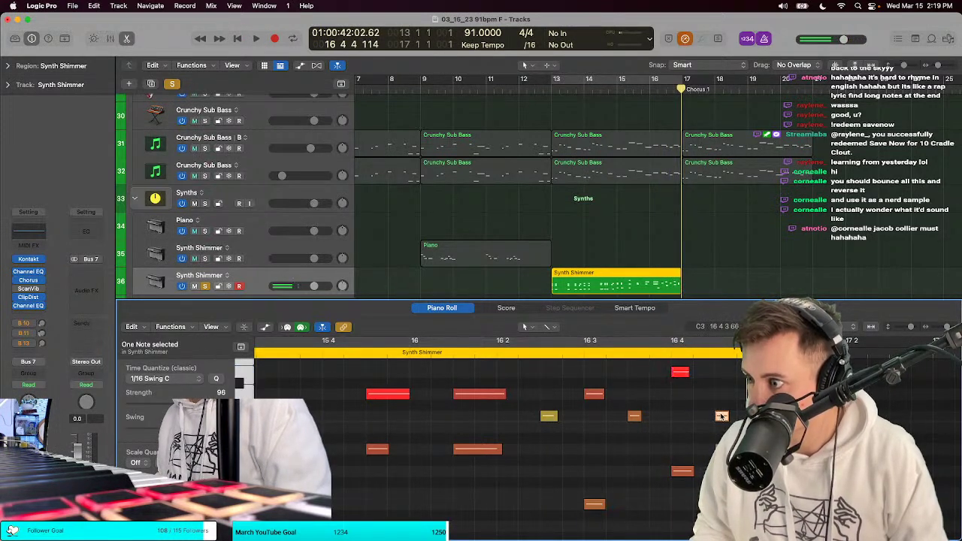
pyautogui.press('space')
pyautogui.scroll(-1, 671, 451)
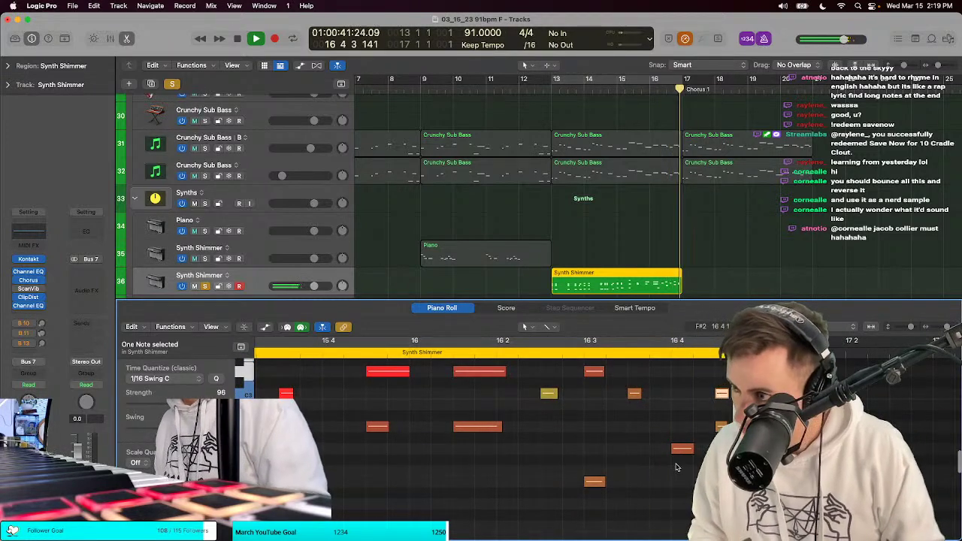
# Step: Cycle bars 13 to 17 and inspect the Synth Shimmer track's Kontakt, last Channel EQ and Clip Distortion plug-ins, soloed and in the full mix
pyautogui.press('space')
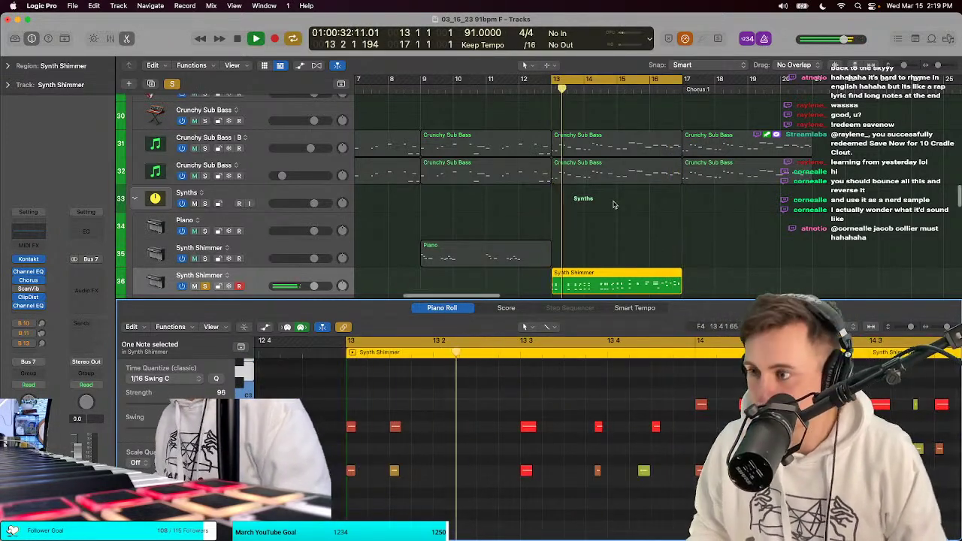
pyautogui.scroll(-1, 504, 286)
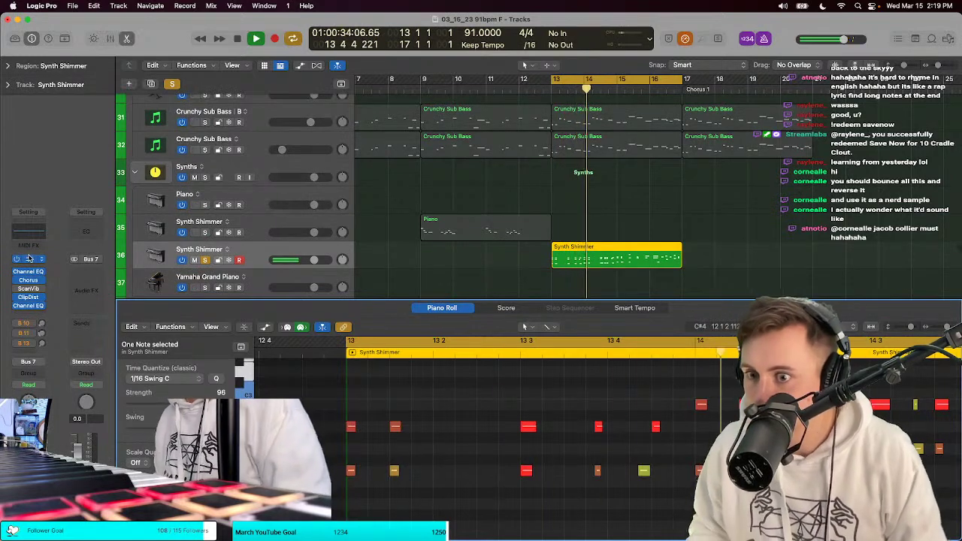
pyautogui.press('v')
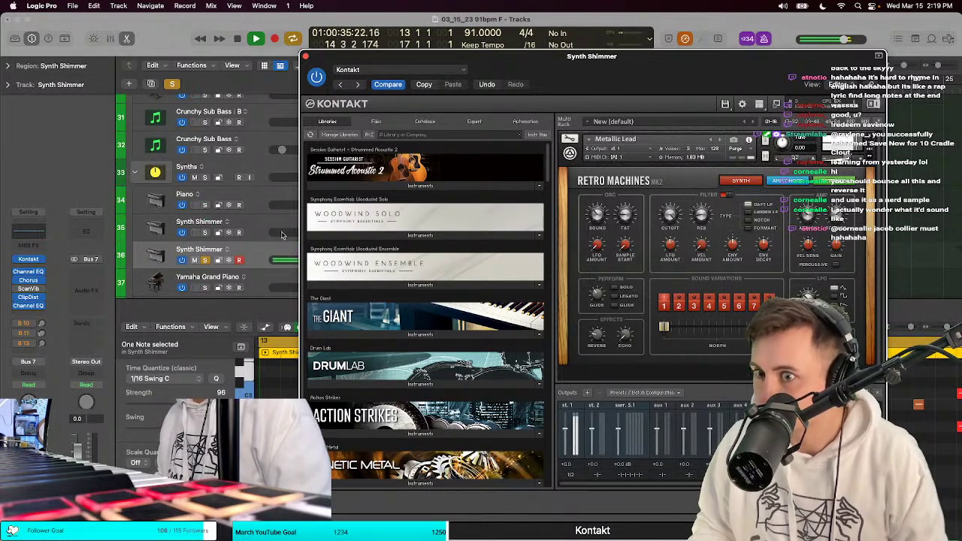
pyautogui.click(29, 305)
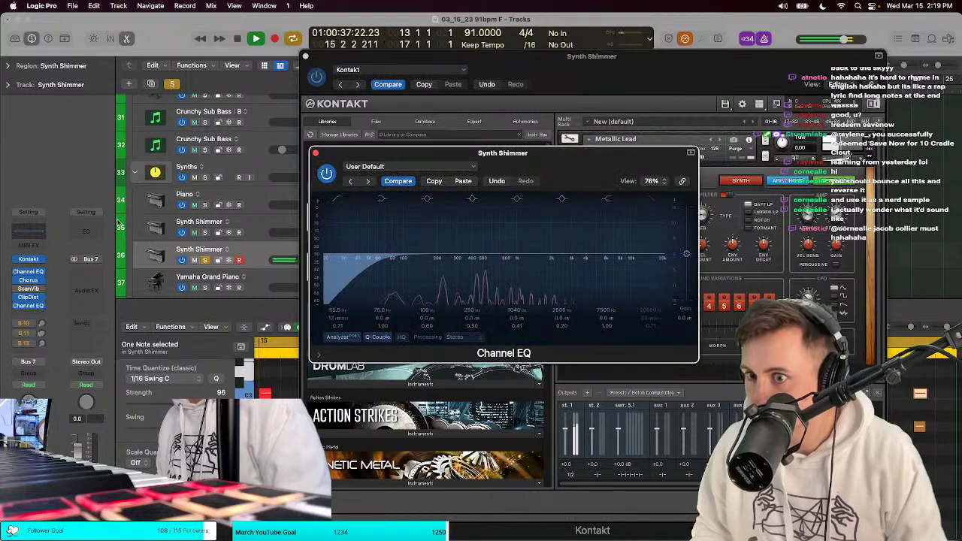
pyautogui.click(28, 297)
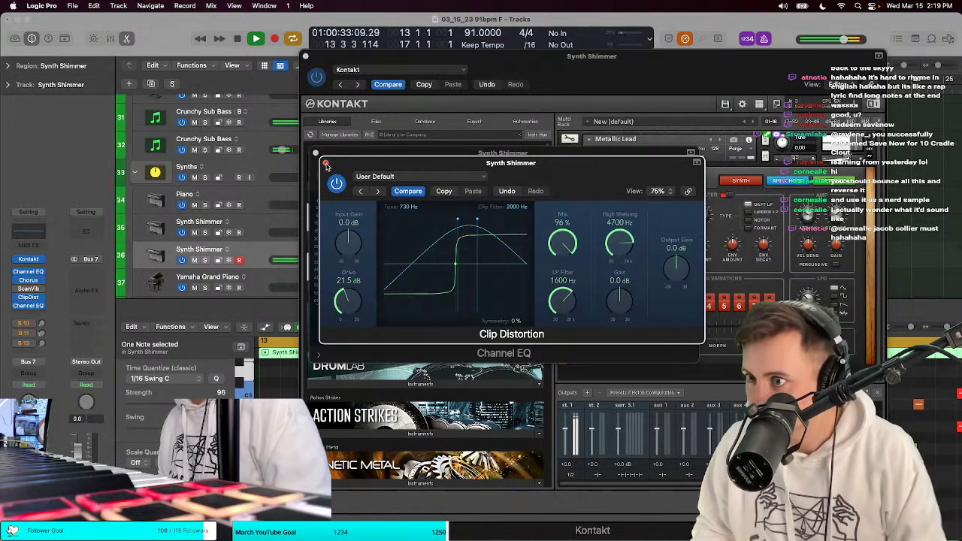
pyautogui.click(325, 164)
pyautogui.click(316, 154)
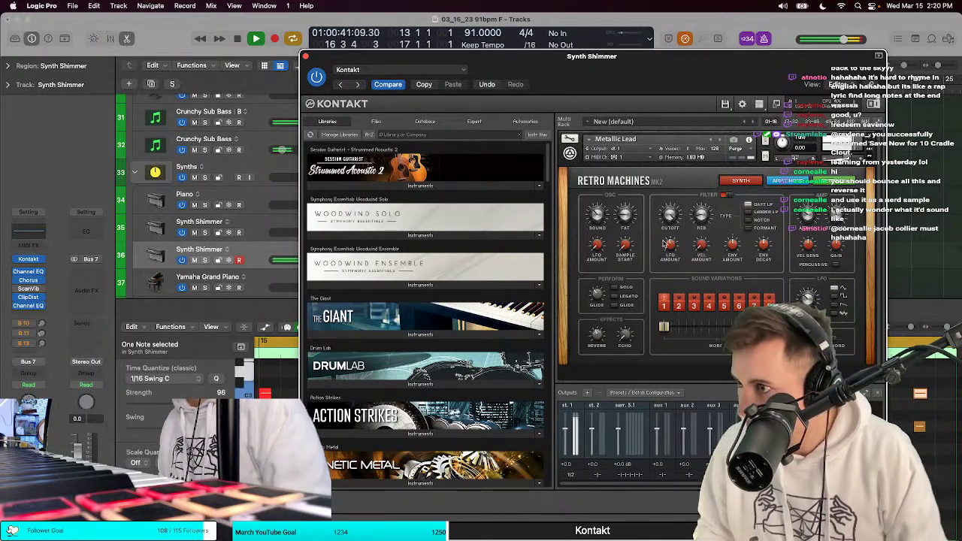
pyautogui.click(306, 58)
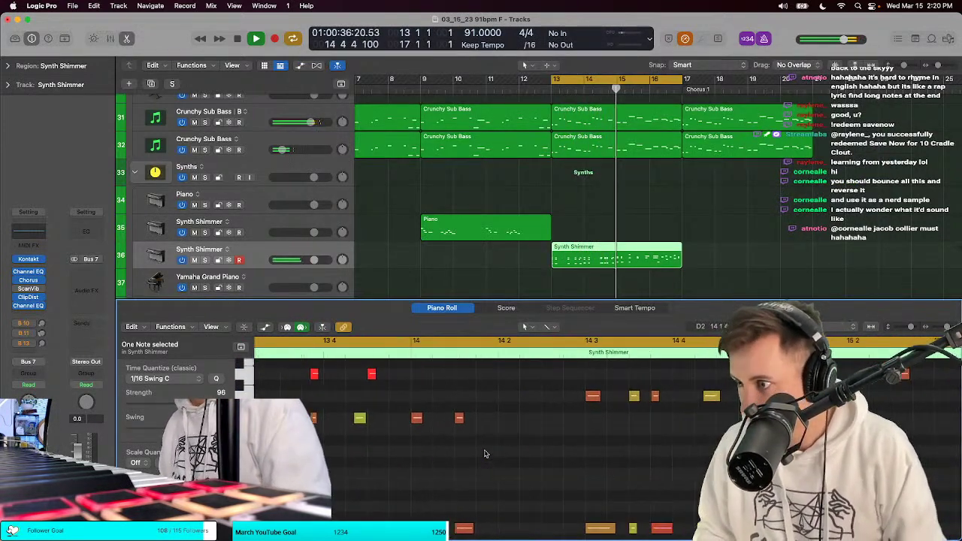
# Step: Close the Piano Roll and lower the Synth Shimmer track's volume to -6.4 dB during playback
pyautogui.press('p')
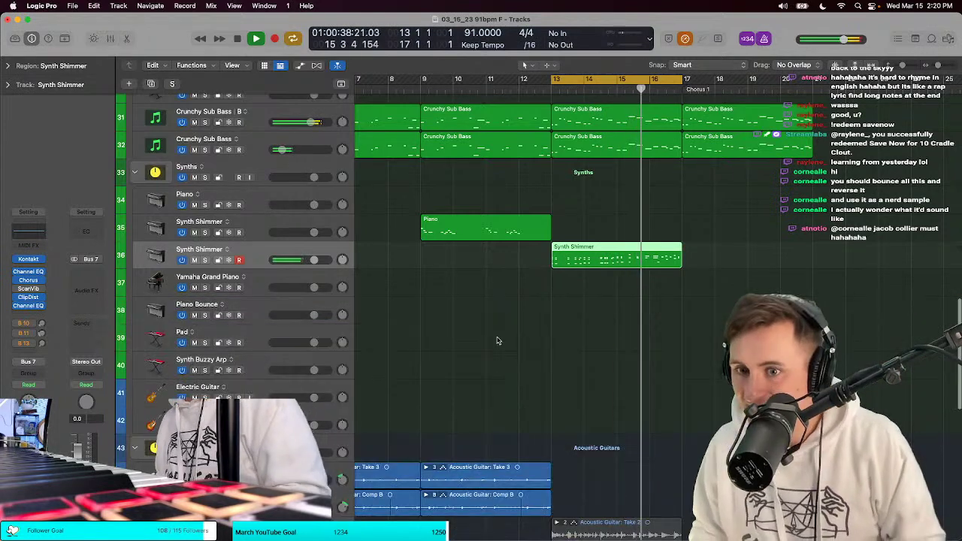
pyautogui.moveTo(314, 260); pyautogui.dragTo(304, 279)
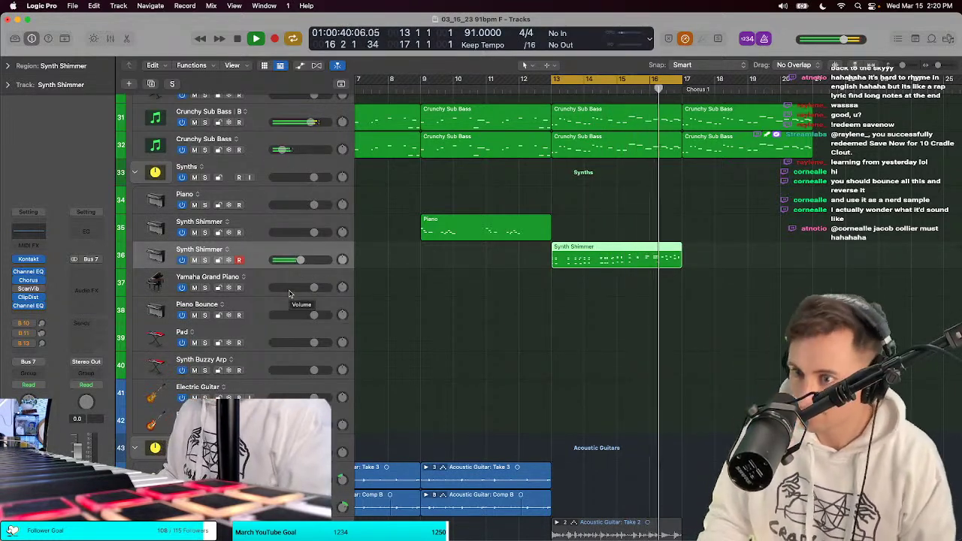
pyautogui.click(300, 261)
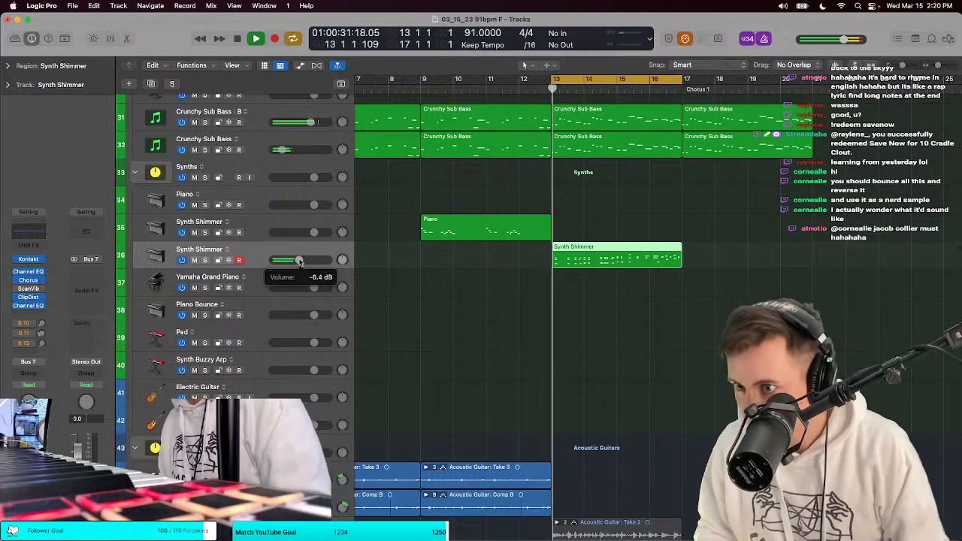
# Step: Solo the Synth Shimmer track and insert ChromaVerb between Clip Distortion and the last Channel EQ
pyautogui.press('s')
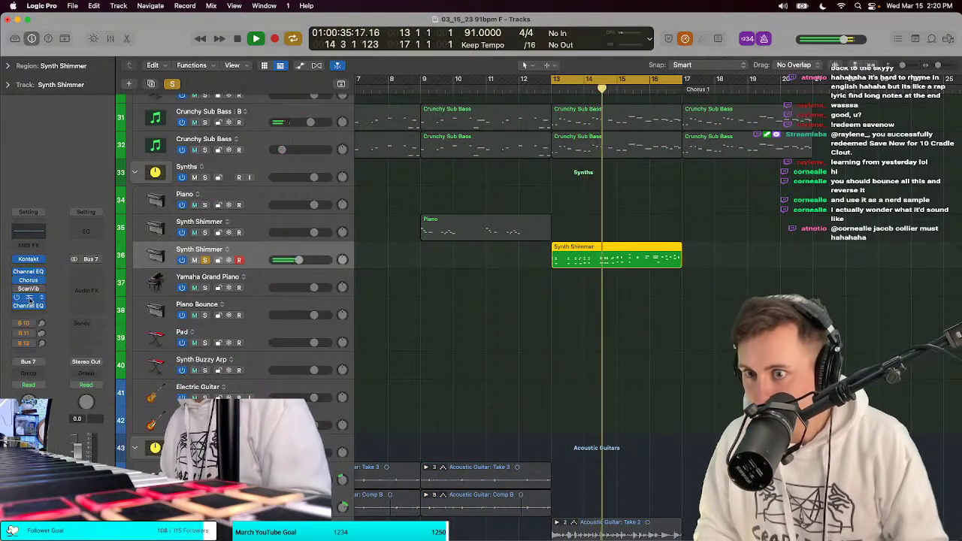
pyautogui.click(28, 259)
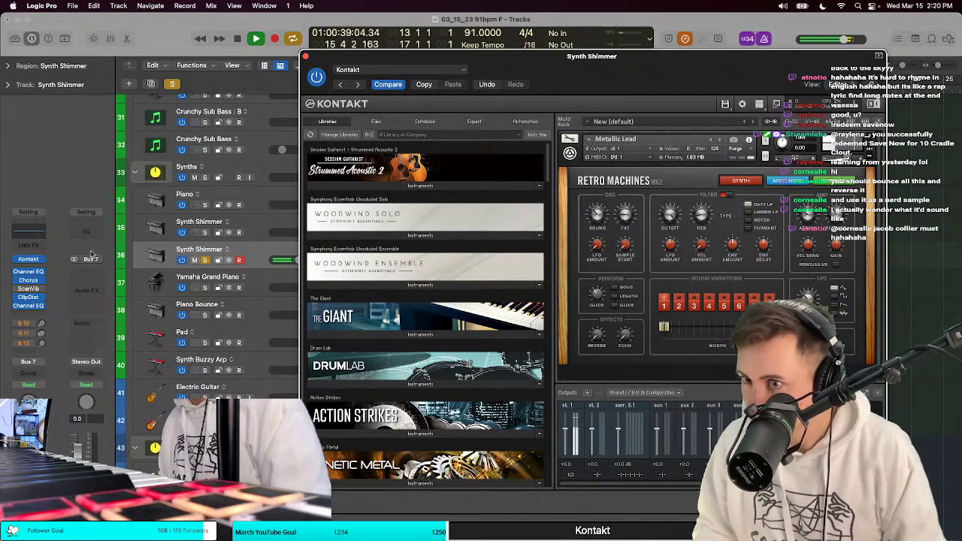
pyautogui.click(30, 305)
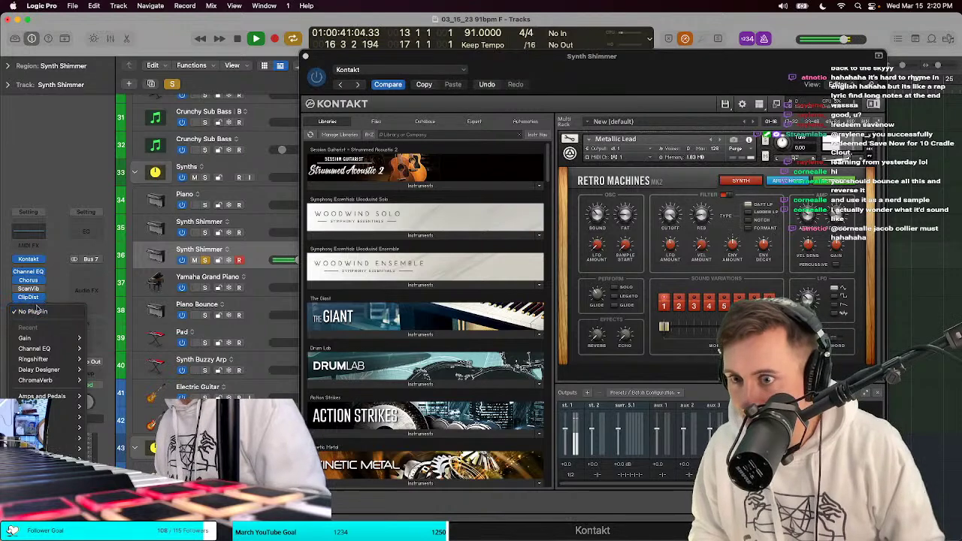
pyautogui.click(36, 304)
pyautogui.click(38, 302)
pyautogui.moveTo(76, 407)
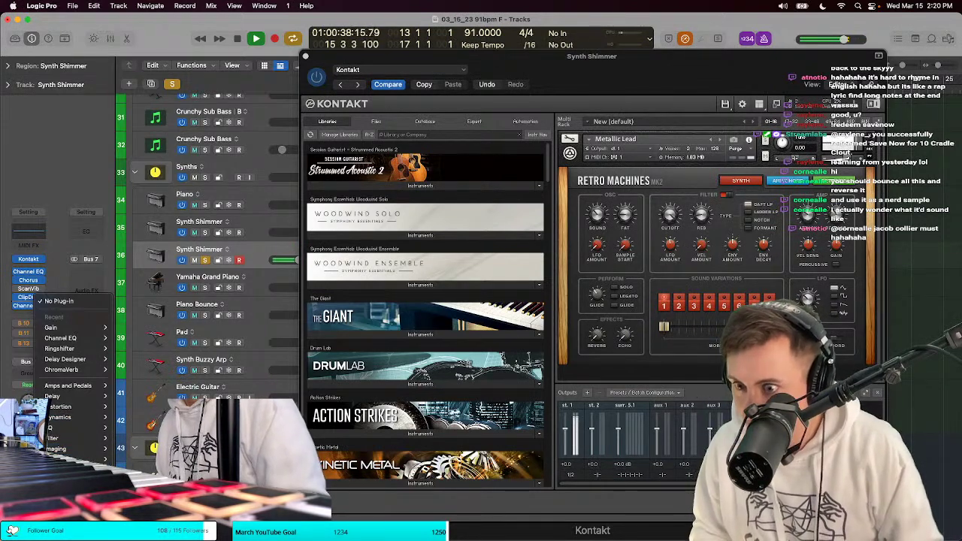
pyautogui.click(60, 338)
# Step: Check the Kontakt instrument's controller settings, return to its synth page, and set ChromaVerb's decay to 2.80 s
pyautogui.click(840, 184)
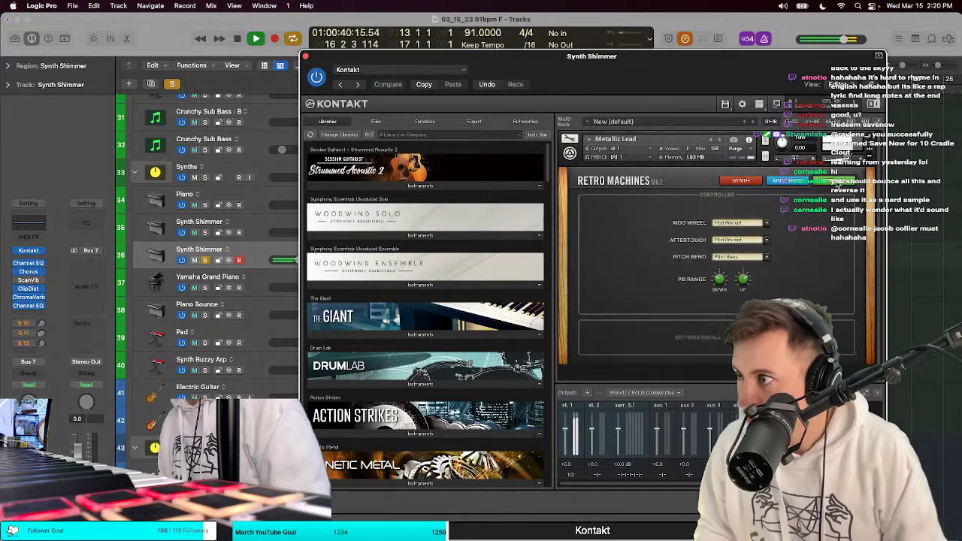
pyautogui.click(742, 182)
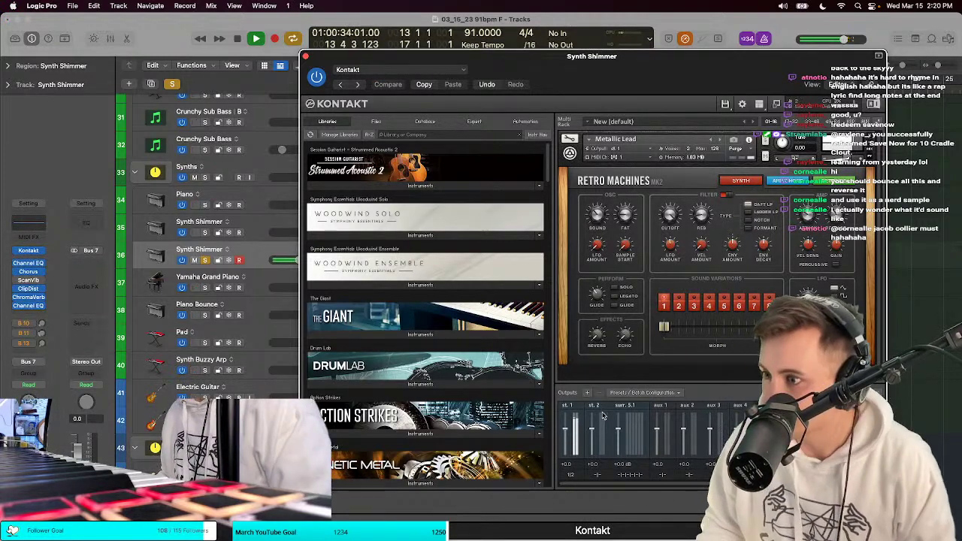
pyautogui.click(29, 297)
pyautogui.moveTo(564, 470)
pyautogui.mouseDown()
pyautogui.moveTo(569, 433)
pyautogui.moveTo(567, 466)
pyautogui.mouseUp()
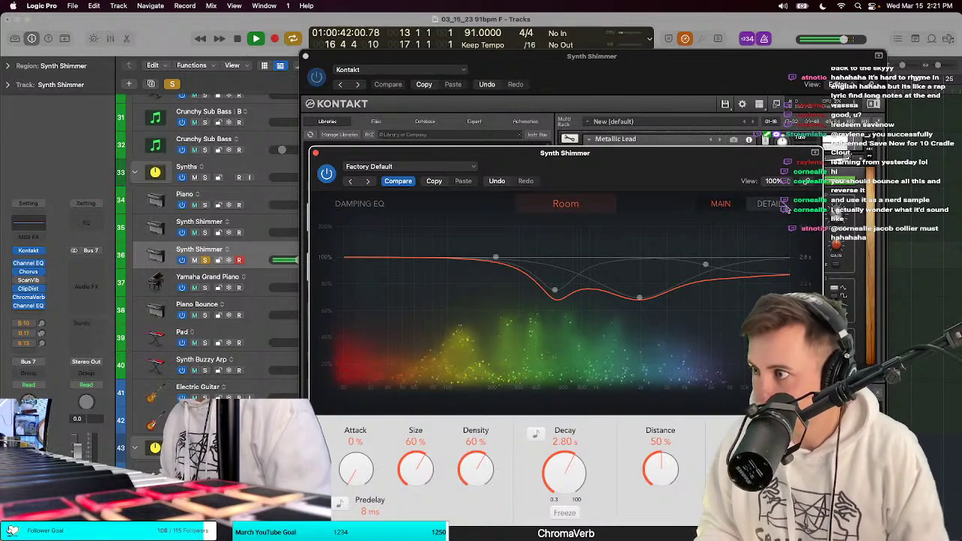
# Step: Shape ChromaVerb's output EQ with a low cut at about 365 Hz and a high cut at about 5200 Hz, then close both plug-in windows
pyautogui.click(770, 203)
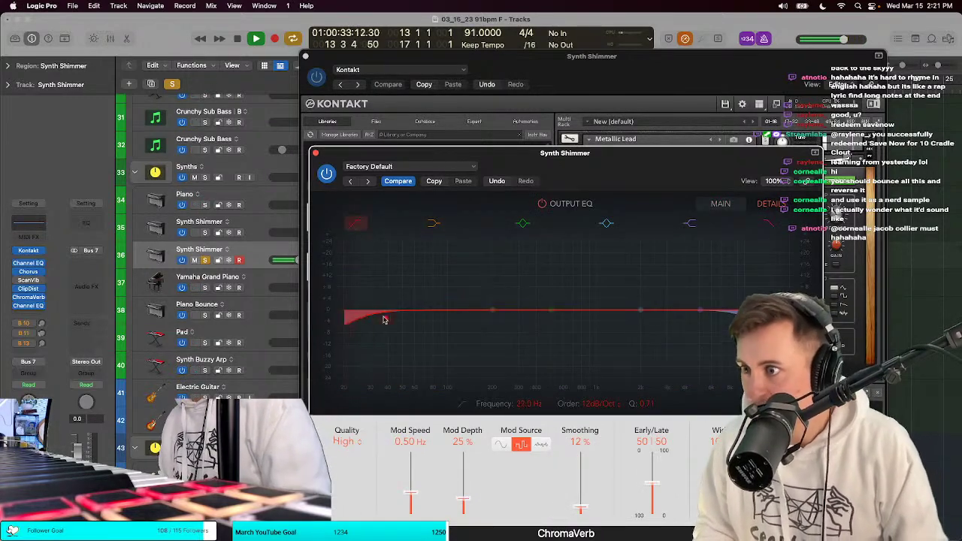
pyautogui.moveTo(383, 320); pyautogui.dragTo(529, 318)
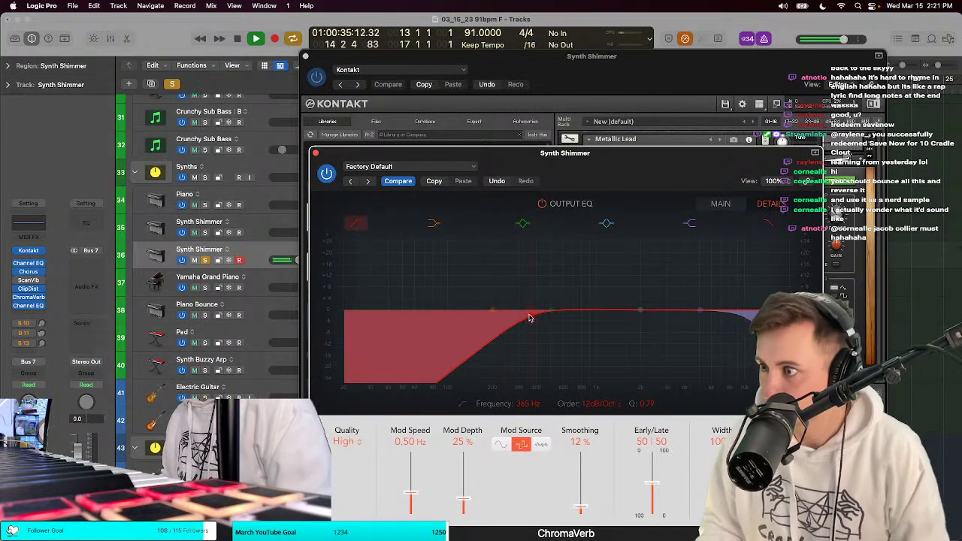
pyautogui.moveTo(734, 323); pyautogui.dragTo(705, 325)
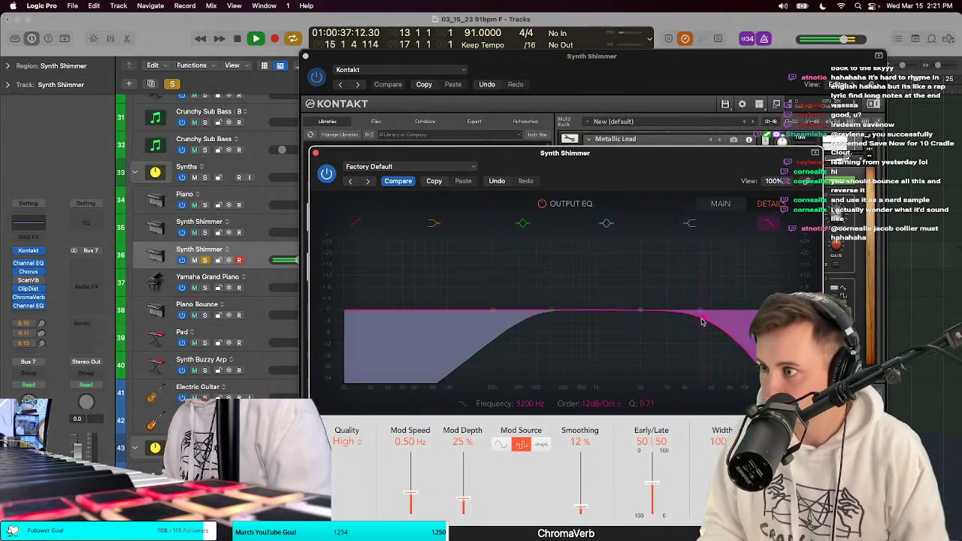
pyautogui.click(733, 207)
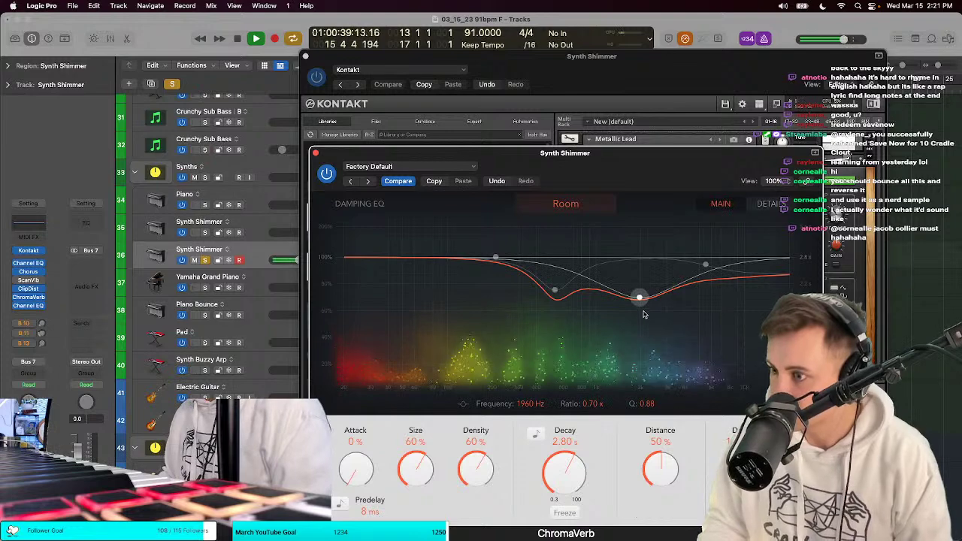
pyautogui.click(315, 154)
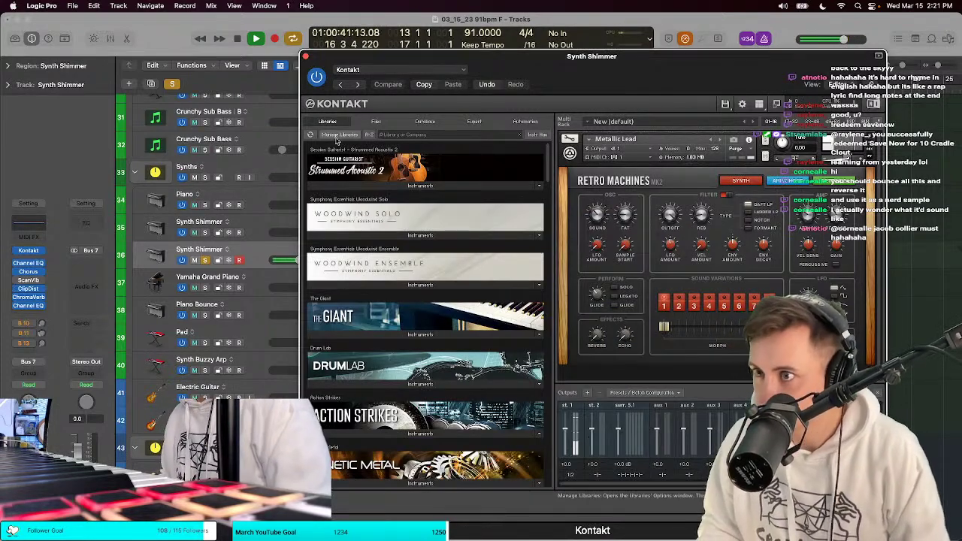
pyautogui.click(306, 57)
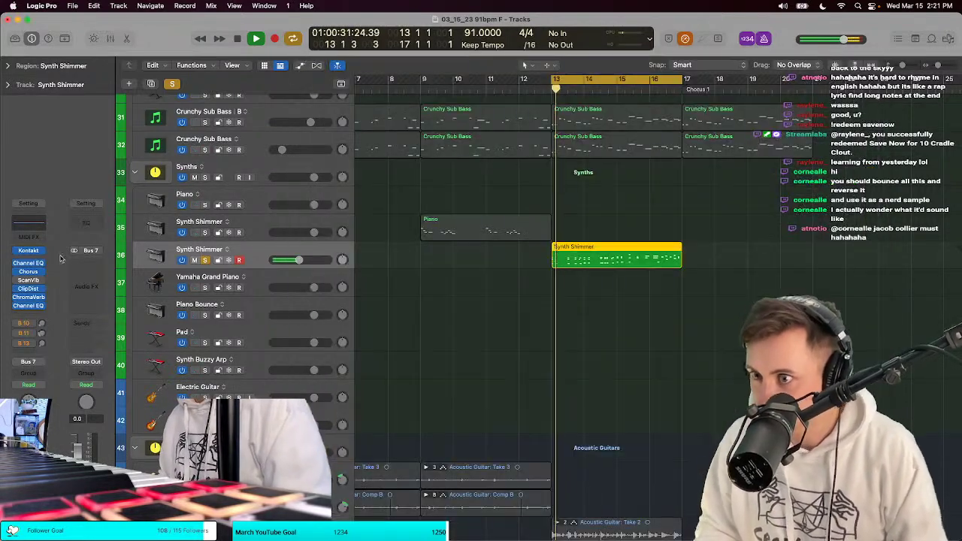
# Step: Insert a Stereo Delay between Clip Distortion and ChromaVerb on the soloed Synth Shimmer track
pyautogui.click(26, 289)
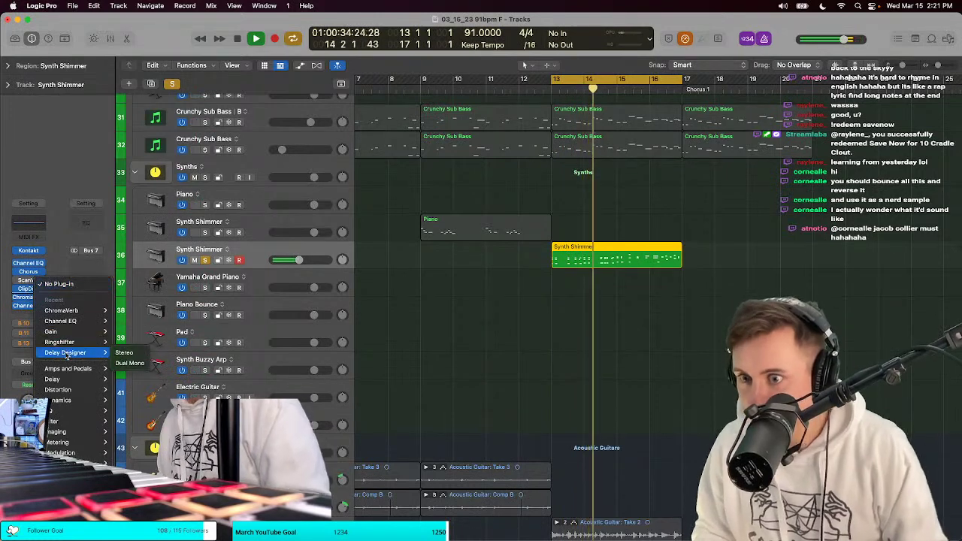
pyautogui.moveTo(79, 379)
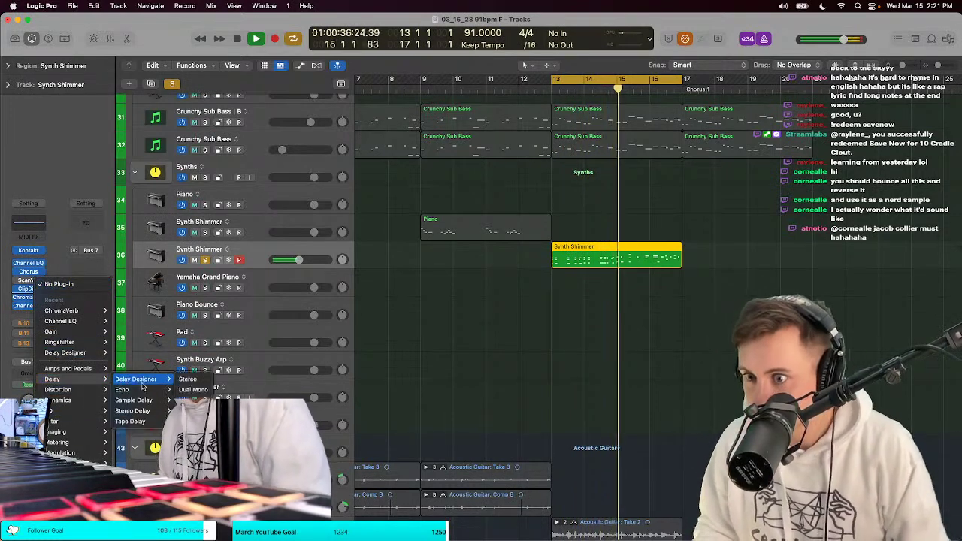
pyautogui.click(133, 410)
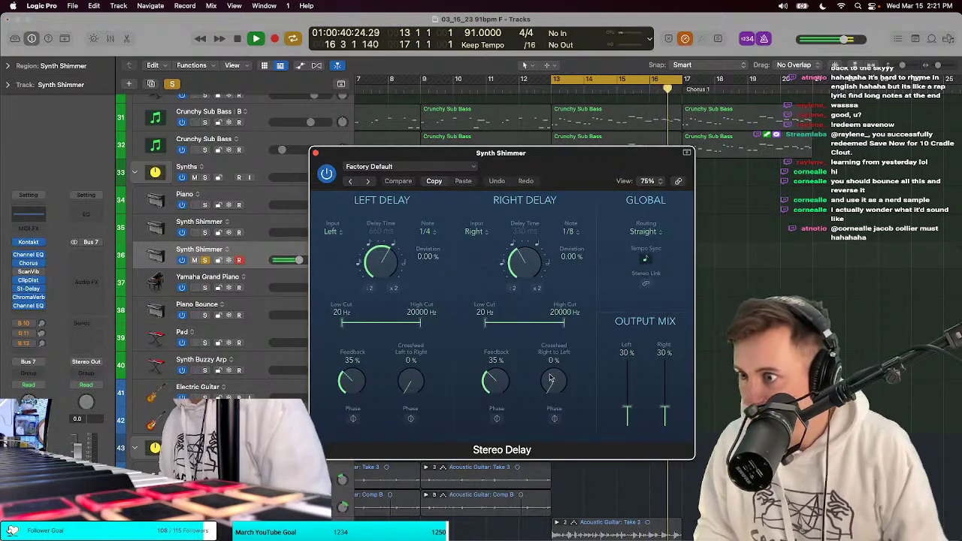
# Step: Set the Stereo Delay's left note to 1/8, cuts to 310/9400 Hz left and 170/7500 Hz right, both output mixes to 18% and right feedback to 44%
pyautogui.click(425, 233)
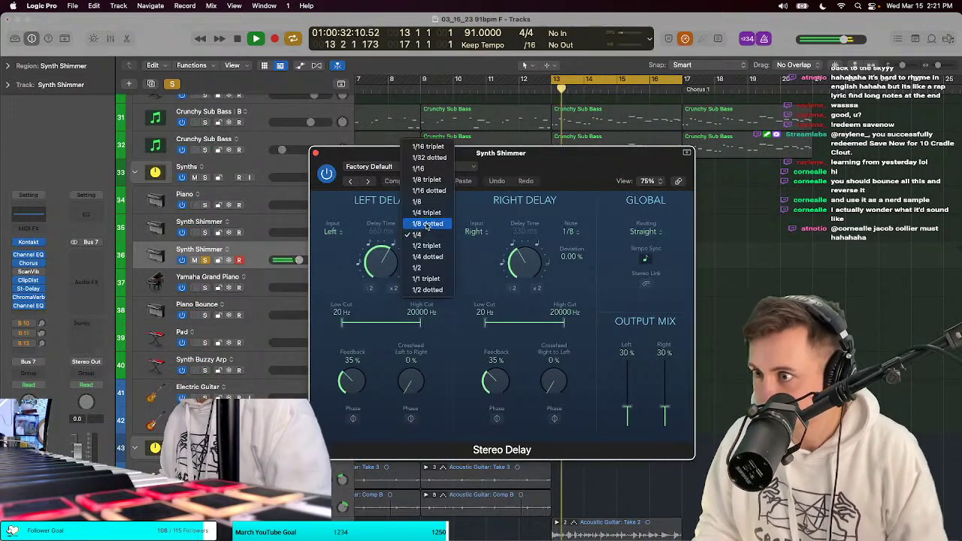
pyautogui.click(384, 235)
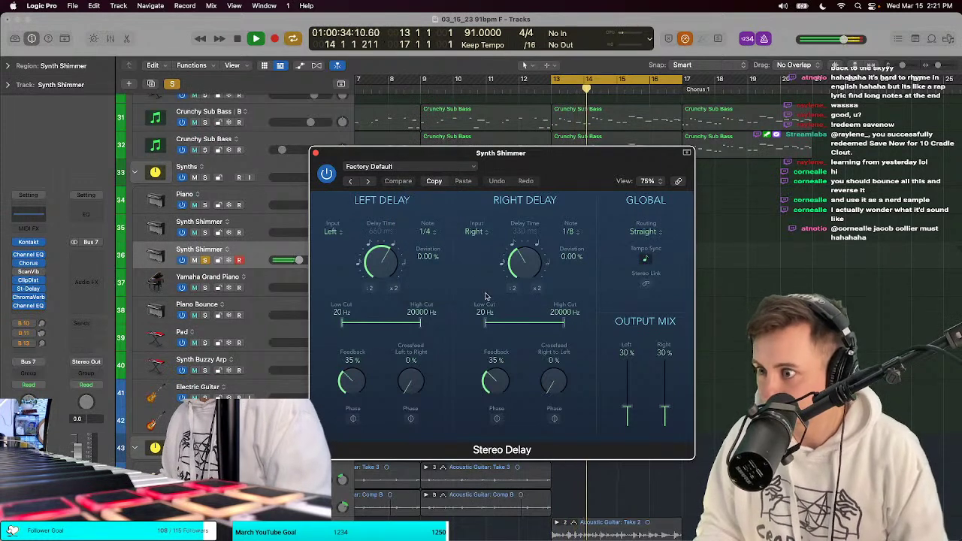
pyautogui.click(426, 232)
pyautogui.click(426, 265)
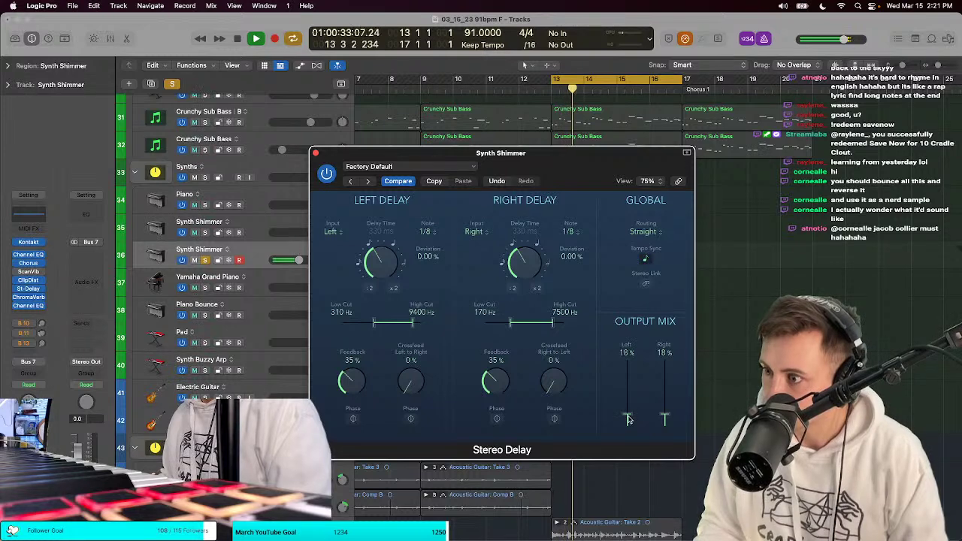
pyautogui.moveTo(495, 363); pyautogui.dragTo(495, 355)
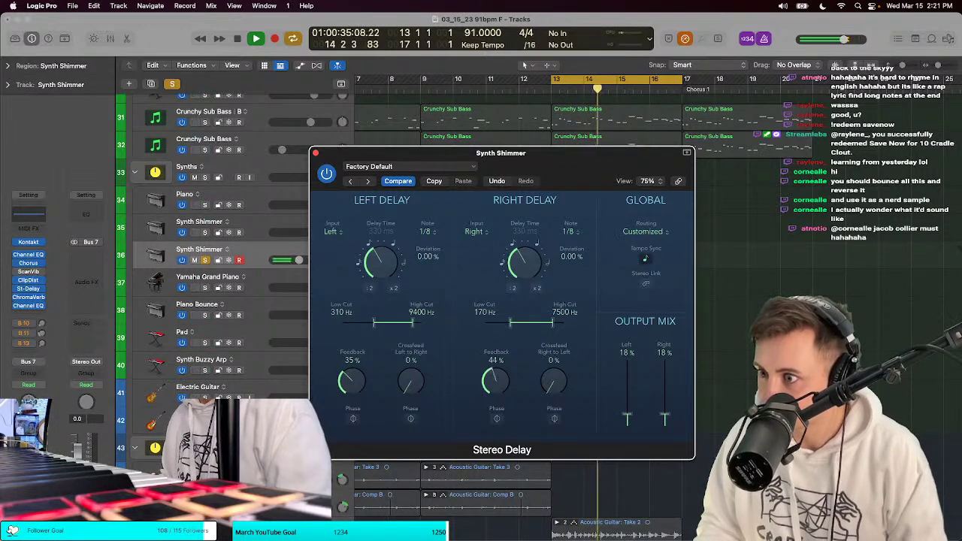
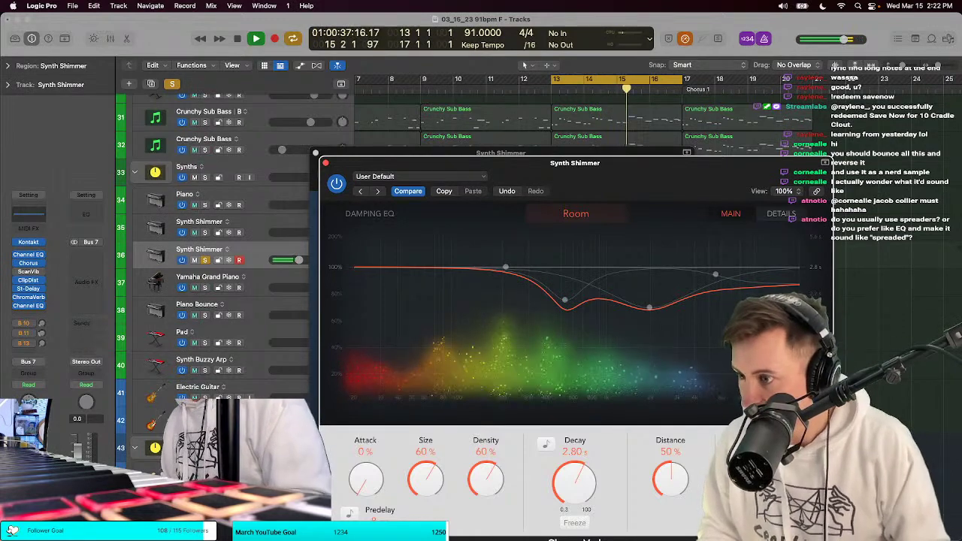
# Step: Set ChromaVerb's decay to 2.90 s and close the ChromaVerb and Stereo Delay windows
pyautogui.moveTo(577, 480)
pyautogui.mouseDown()
pyautogui.moveTo(587, 493)
pyautogui.moveTo(593, 485)
pyautogui.mouseUp()
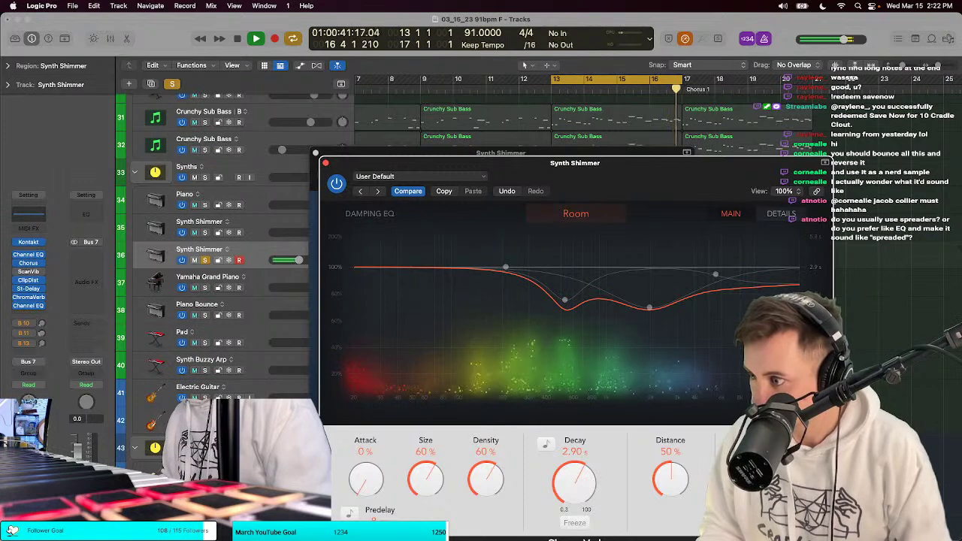
pyautogui.click(325, 163)
pyautogui.click(316, 153)
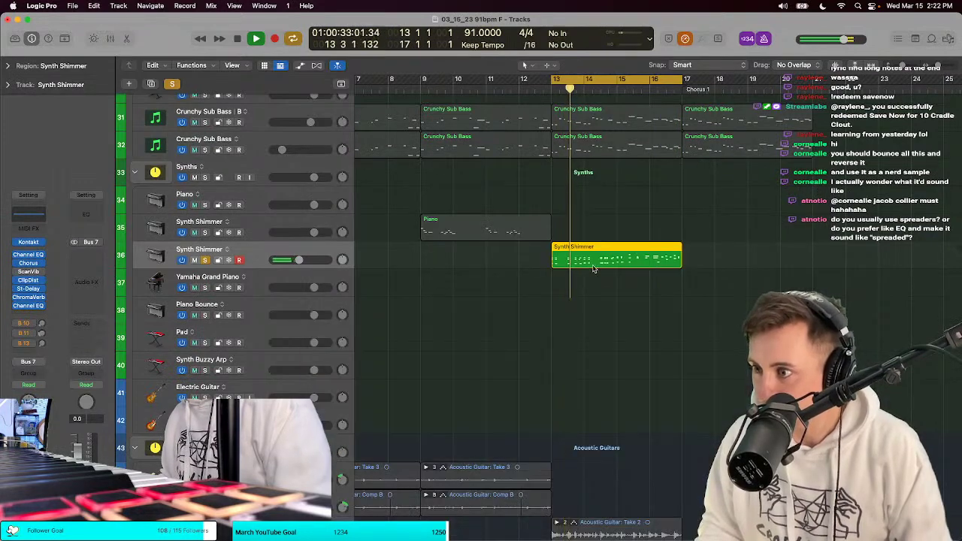
# Step: Open the Synth Shimmer region in the Piano Roll and shorten the long notes in the first beat of bar 16
pyautogui.press('p')
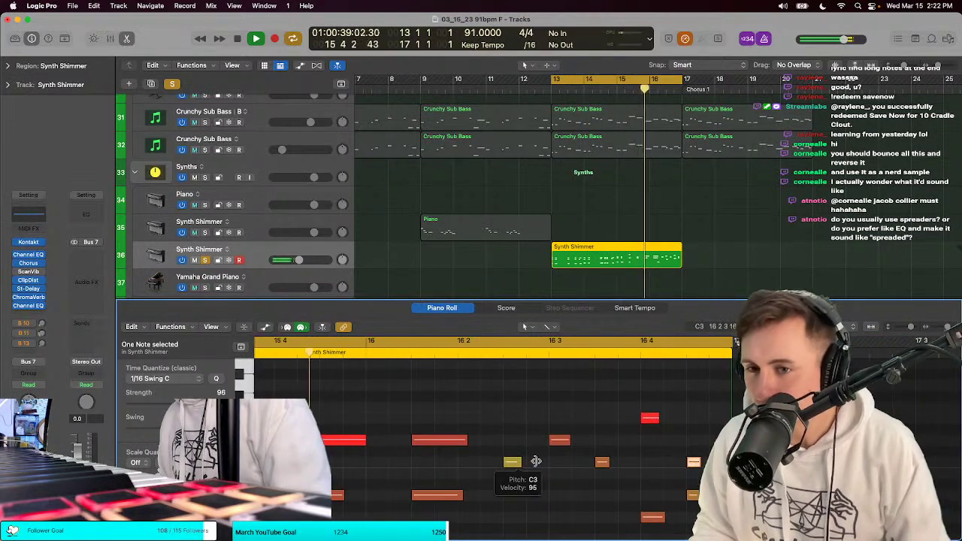
pyautogui.click(538, 462)
pyautogui.scroll(-3, 511, 429)
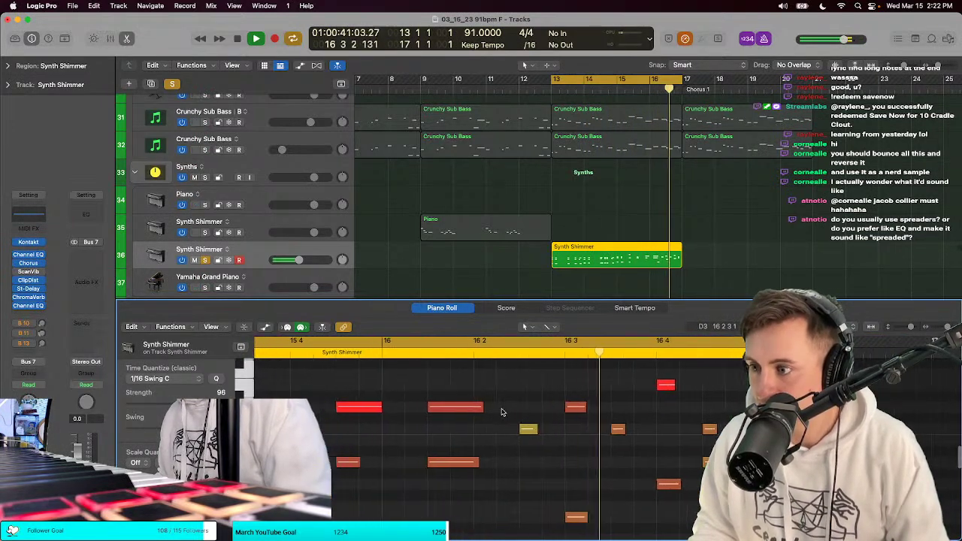
pyautogui.hscroll(-2, 451, 406)
pyautogui.moveTo(416, 407); pyautogui.dragTo(398, 406)
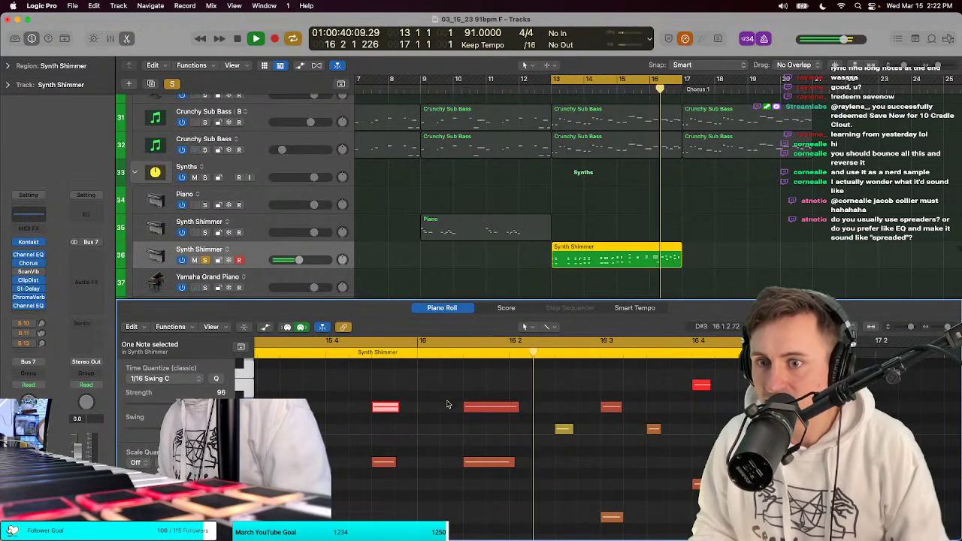
pyautogui.moveTo(502, 391); pyautogui.dragTo(508, 469)
pyautogui.moveTo(518, 407); pyautogui.dragTo(503, 407)
pyautogui.press('space')
pyautogui.press('space')
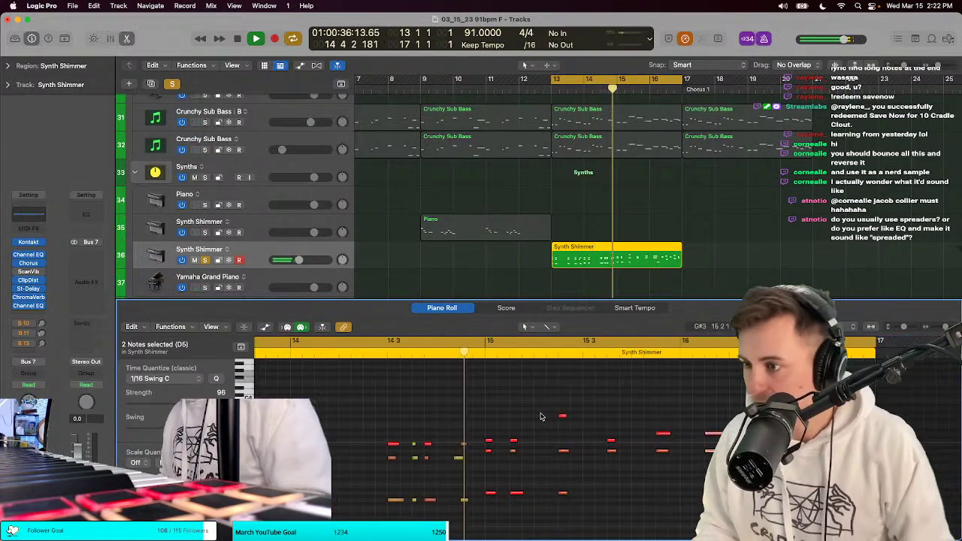
# Step: Deselect the notes, close the Piano Roll and turn cycling of bars 13 to 17 back on
pyautogui.rightClick(506, 429)
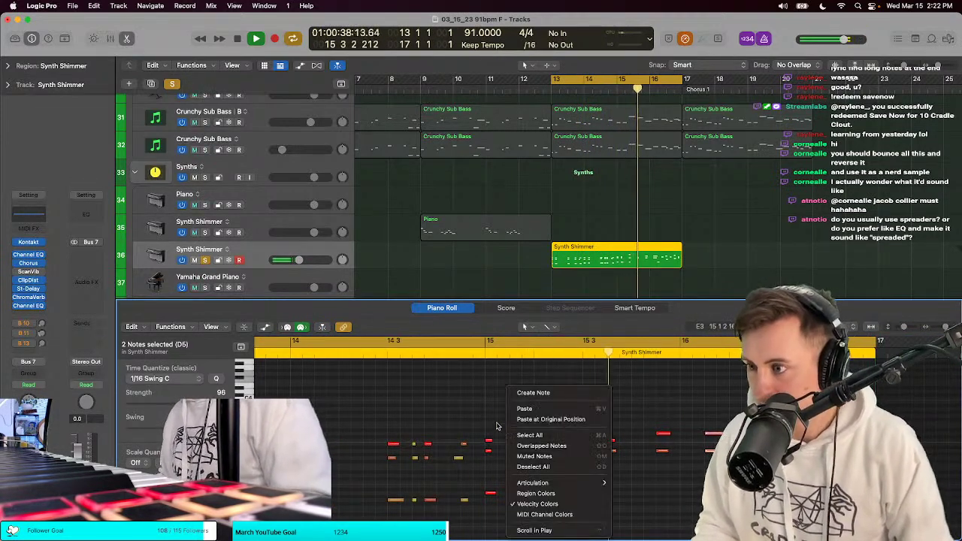
pyautogui.press('Escape')
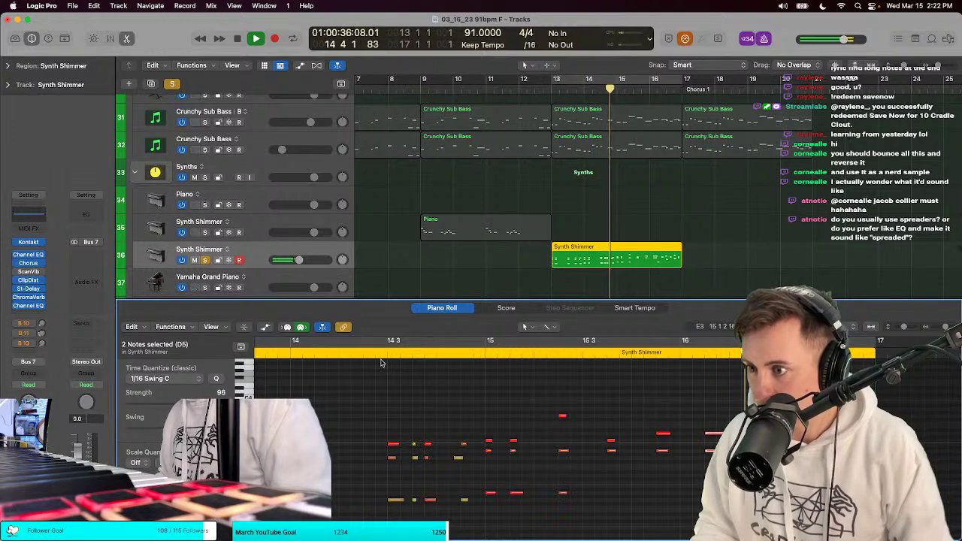
pyautogui.click(413, 385)
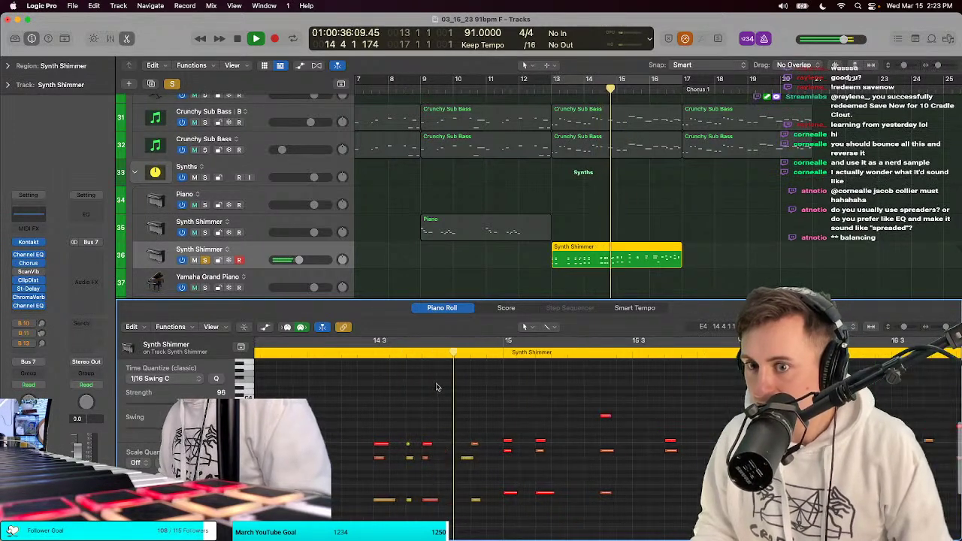
pyautogui.press('e')
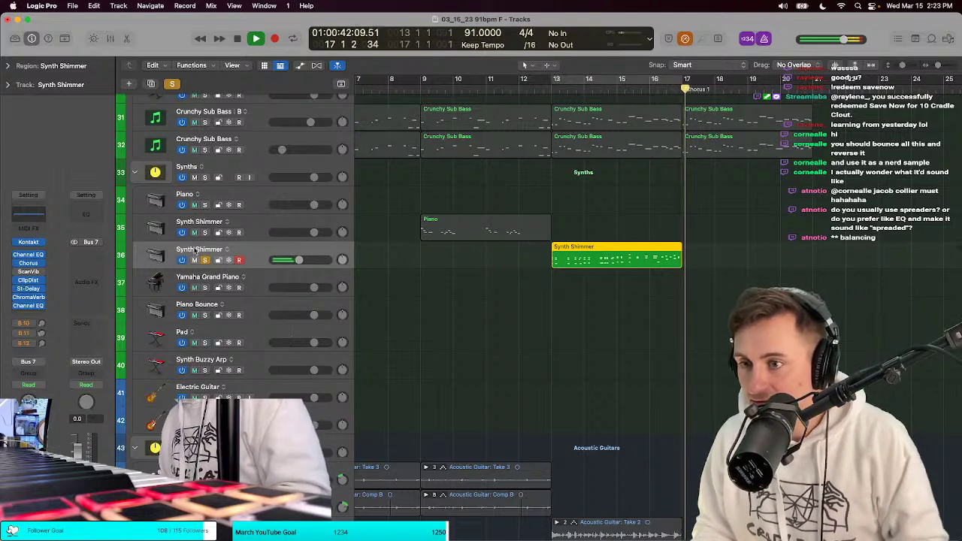
pyautogui.press('c')
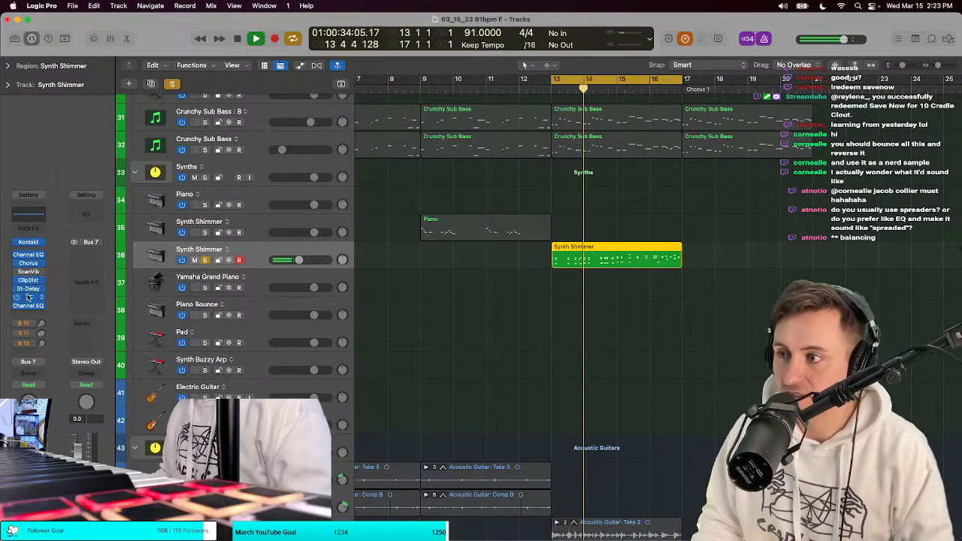
# Step: Audition Synth Shimmer with Chorus, Stereo Delay and ChromaVerb bypassed, and inspect the Kontakt and Chorus settings
pyautogui.click(15, 286)
pyautogui.click(59, 284)
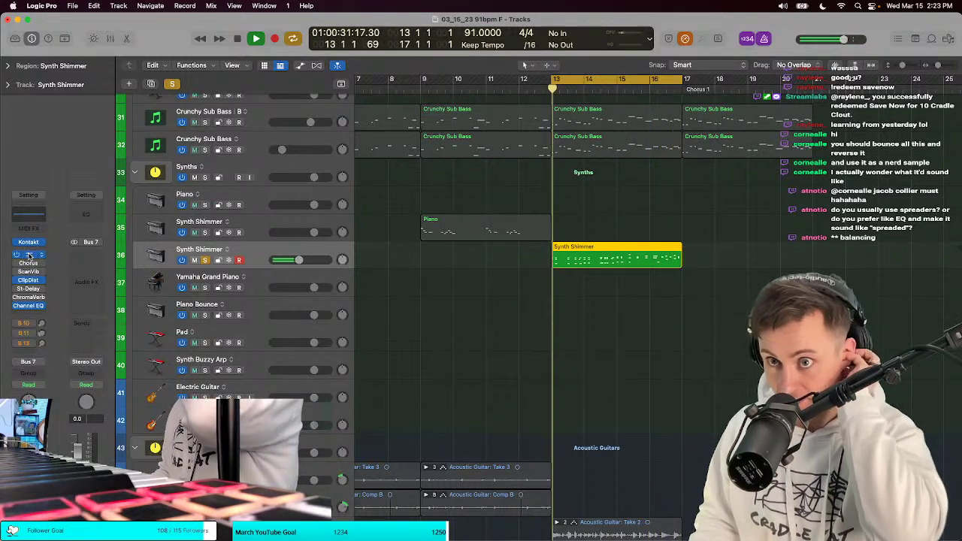
pyautogui.click(28, 242)
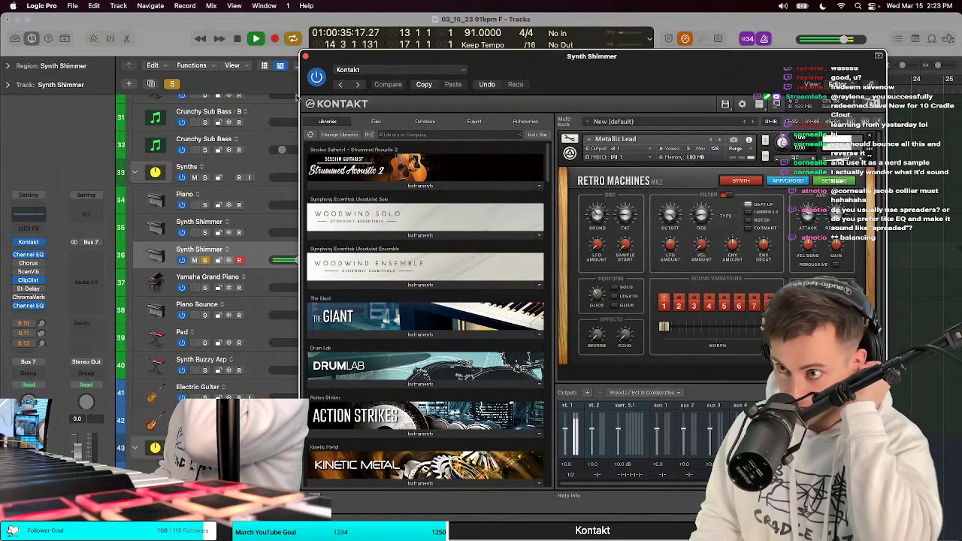
pyautogui.click(305, 57)
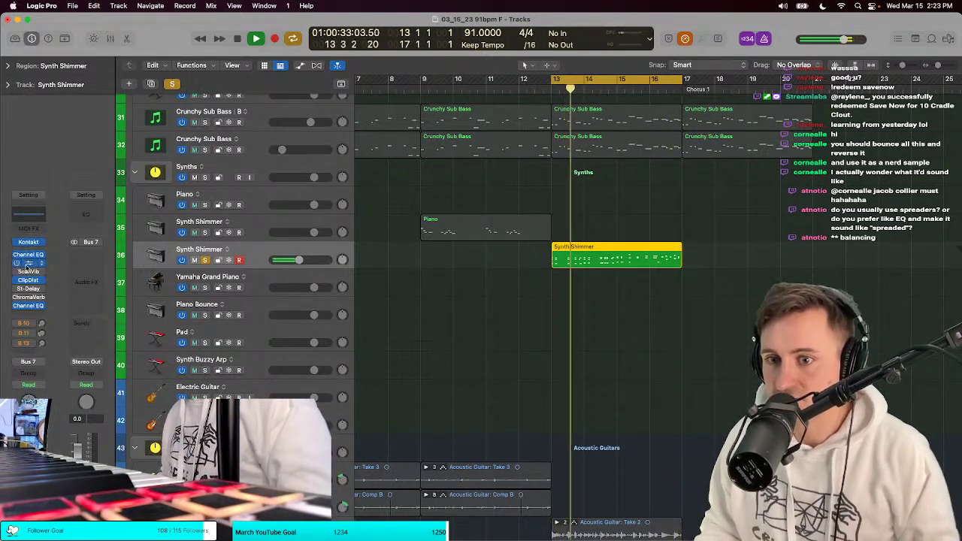
pyautogui.click(28, 263)
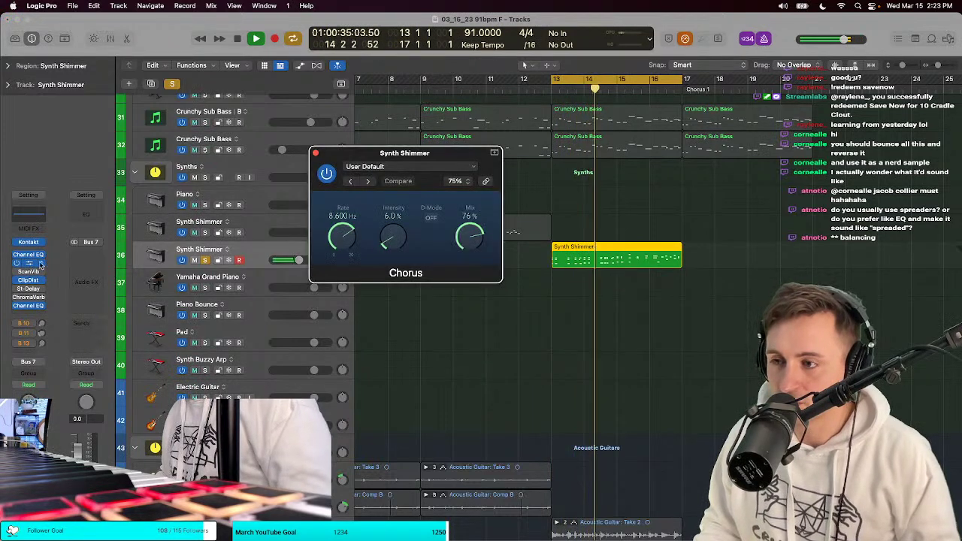
pyautogui.click(316, 152)
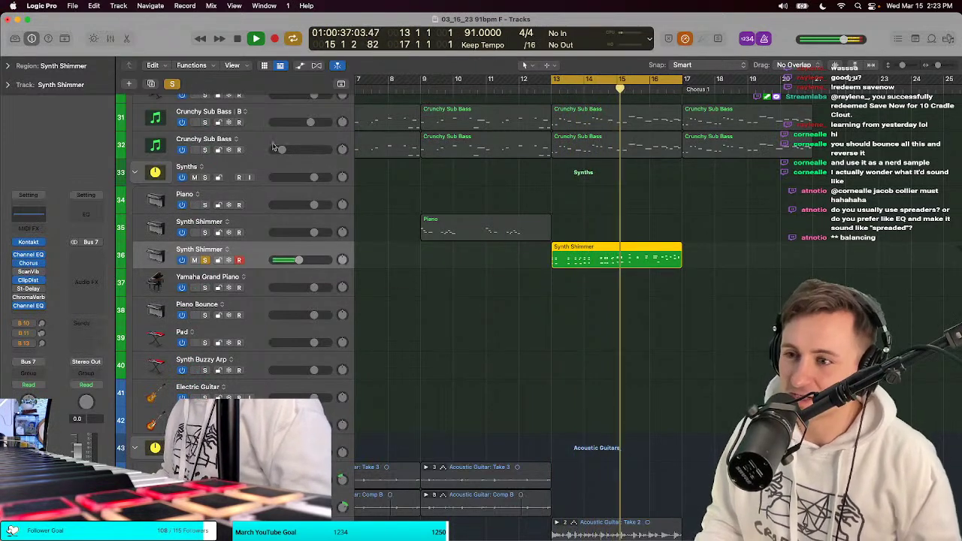
# Step: Solo the Synth Shimmer track holding the Piano region too, play it from bar 9, and stop with the playhead at bar 13
pyautogui.click(205, 232)
pyautogui.click(424, 79)
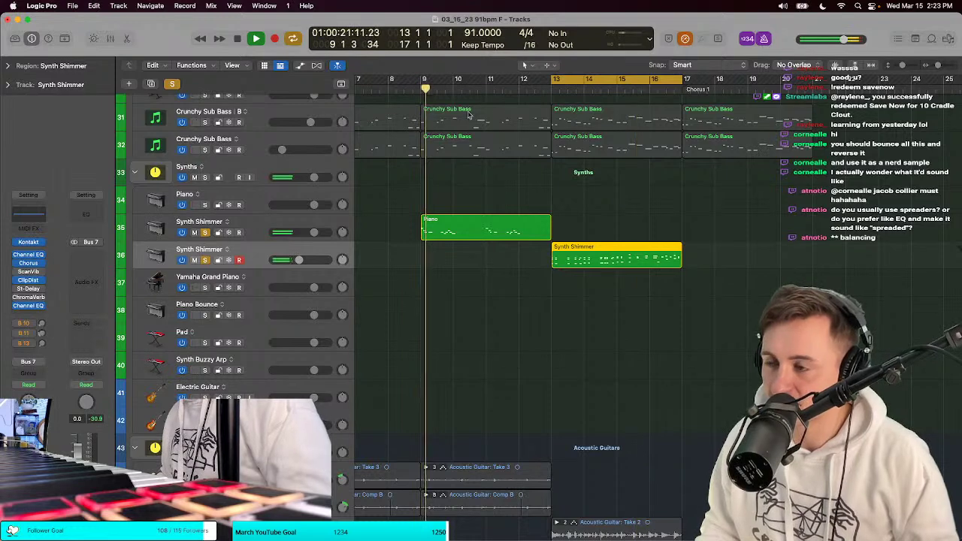
pyautogui.click(551, 90)
pyautogui.press('space')
pyautogui.rightClick(551, 89)
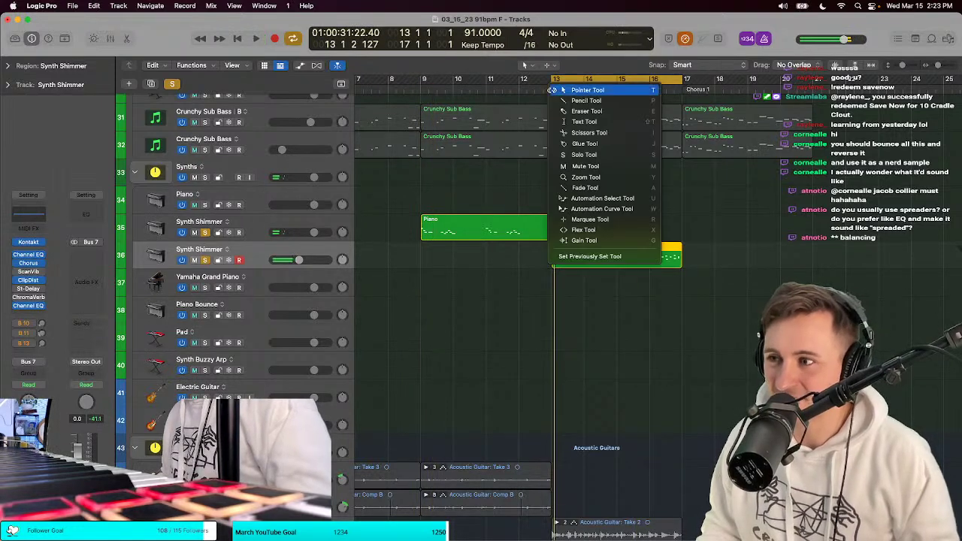
pyautogui.click(557, 89)
pyautogui.click(553, 90)
pyautogui.rightClick(553, 90)
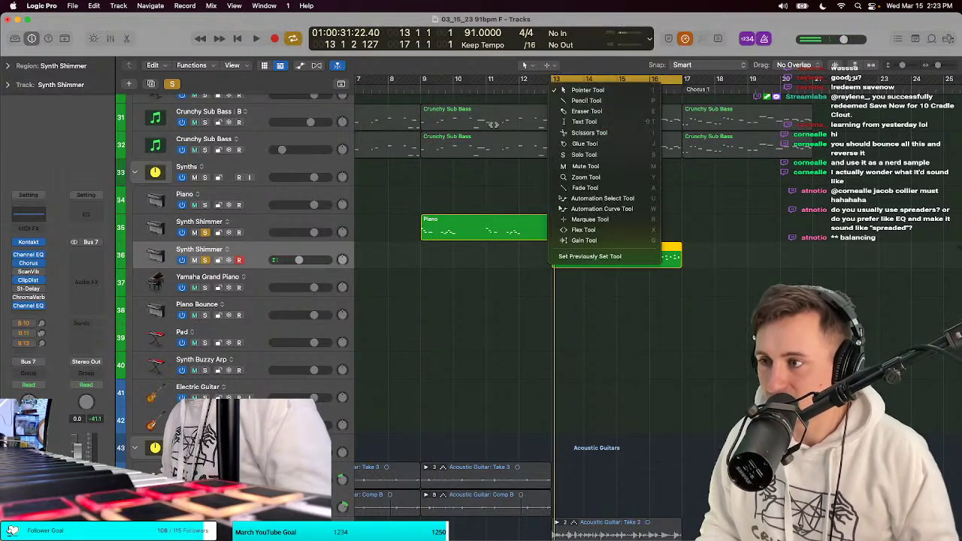
pyautogui.press('Escape')
# Step: Play from bar 13 and slightly raise the volume of the Synth Shimmer track on row 36
pyautogui.press('space')
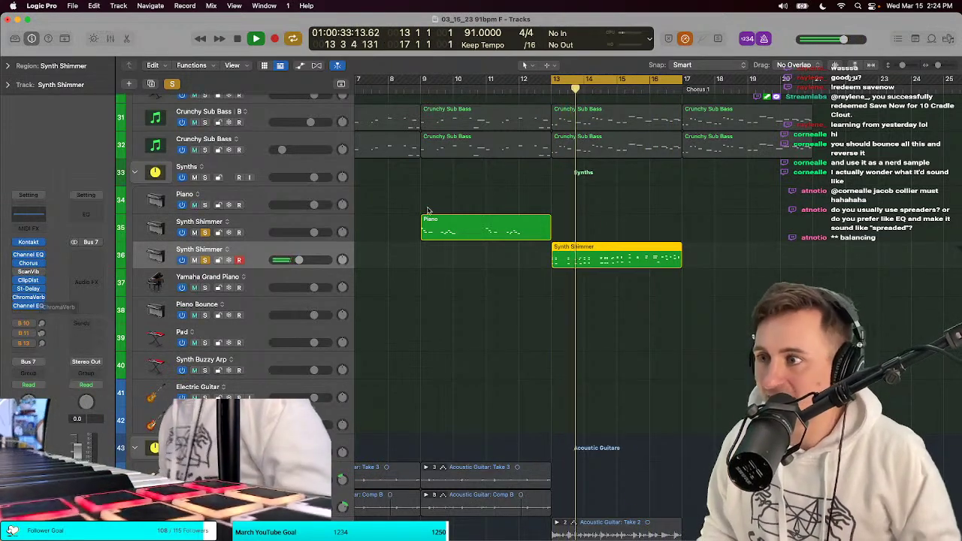
pyautogui.moveTo(317, 261); pyautogui.dragTo(324, 261)
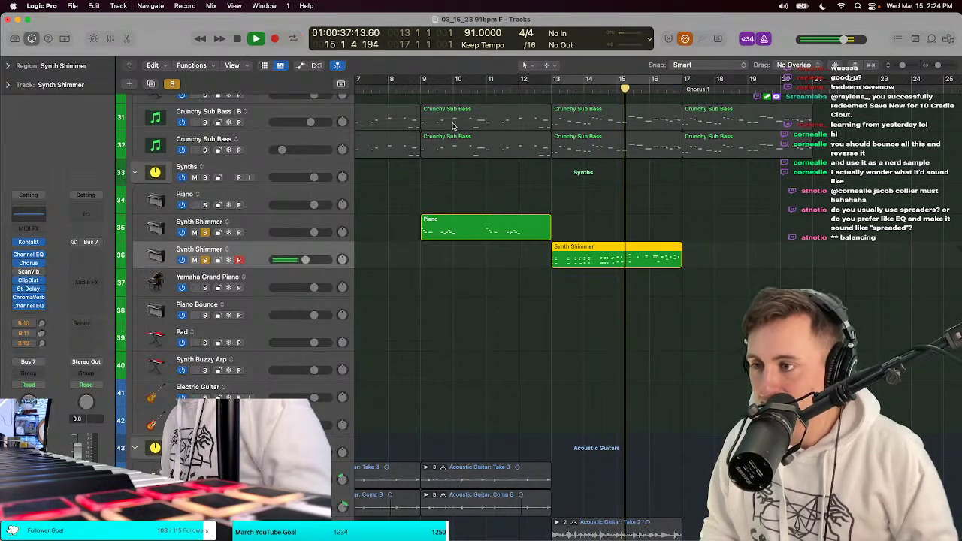
# Step: Audition the soloed Synth Shimmer tracks from bar 9, and restart playback from bar 13 to compare the two parts
pyautogui.click(417, 87)
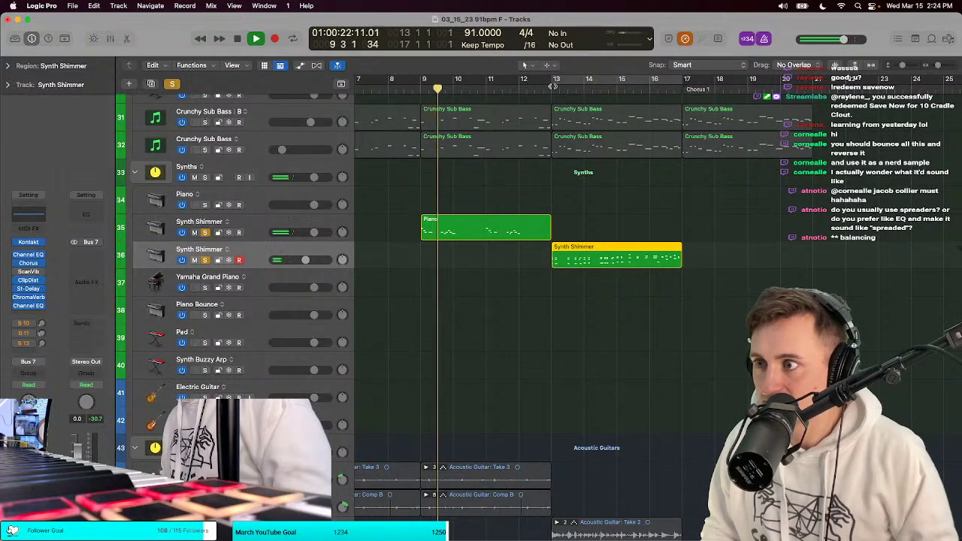
pyautogui.press('space')
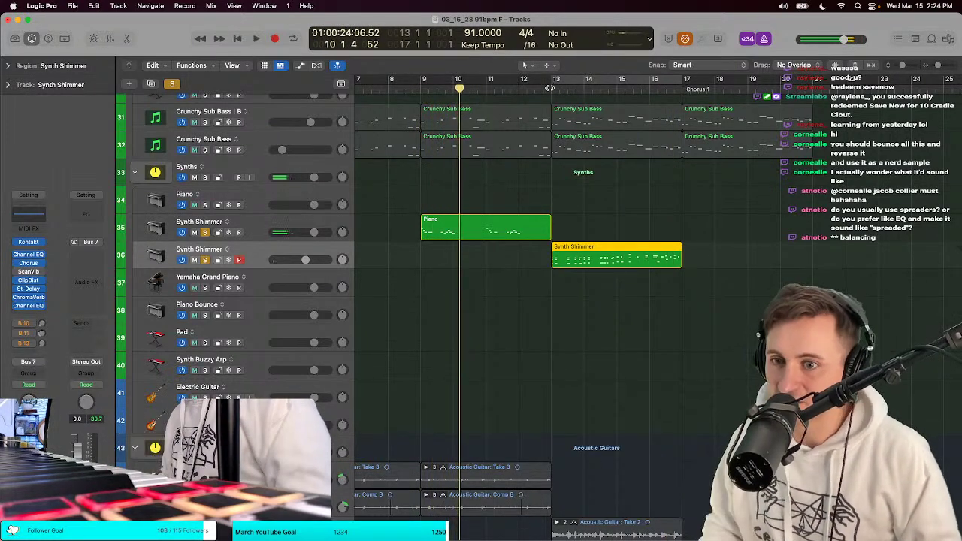
pyautogui.click(550, 88)
pyautogui.press('space')
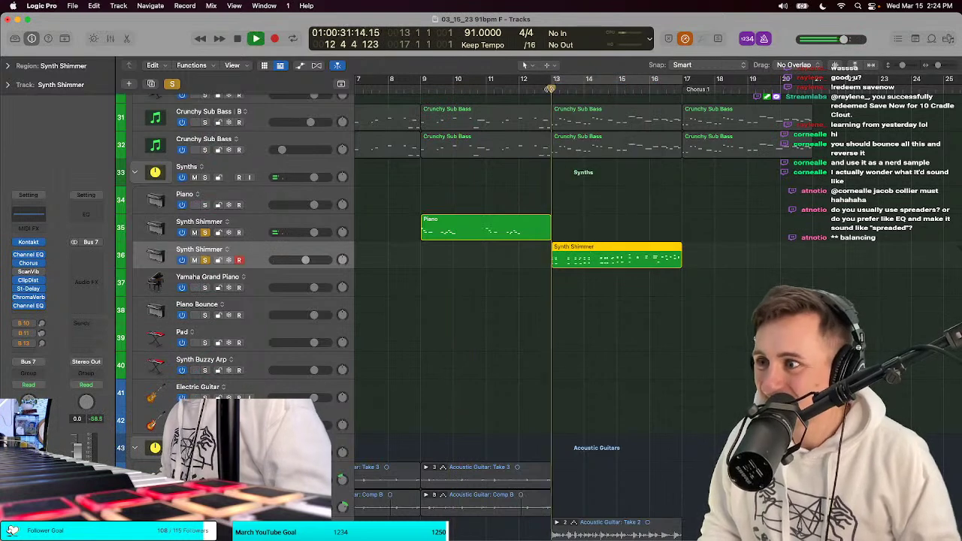
# Step: Set the low cut of Synth Shimmer's last Channel EQ to 109 Hz and adjust the low cut in ChromaVerb's output EQ
pyautogui.click(34, 306)
pyautogui.moveTo(397, 258)
pyautogui.mouseDown()
pyautogui.moveTo(394, 266)
pyautogui.moveTo(490, 265)
pyautogui.moveTo(353, 259)
pyautogui.moveTo(412, 259)
pyautogui.mouseUp()
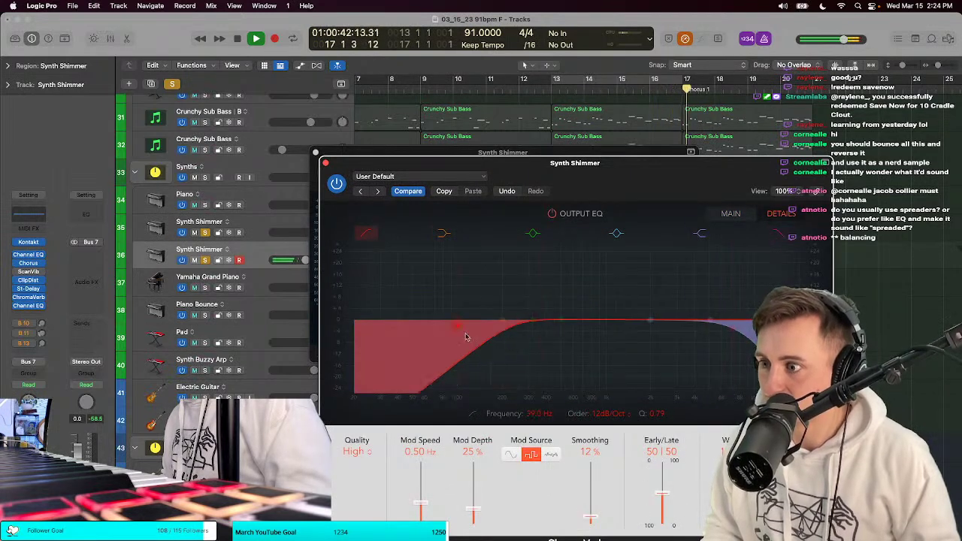
pyautogui.press('space')
pyautogui.press('space')
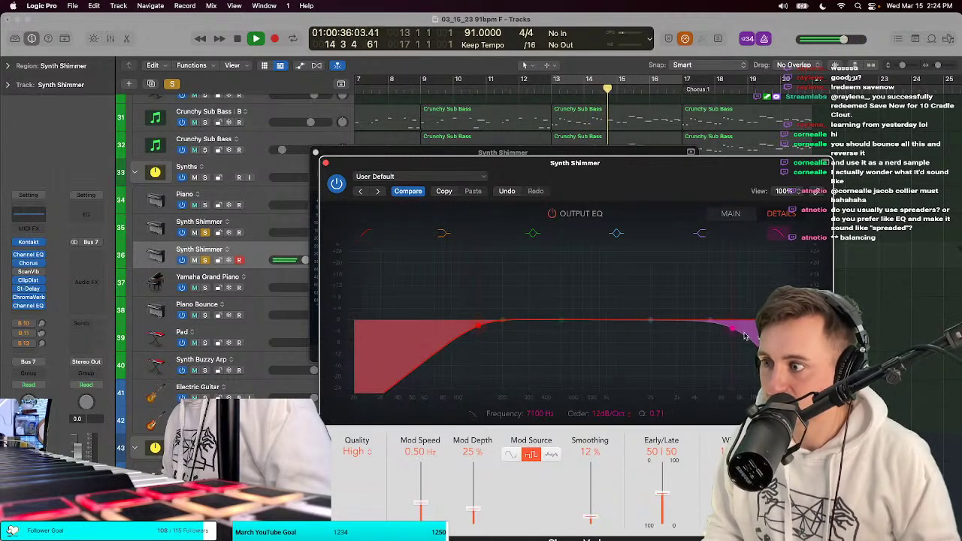
pyautogui.click(326, 163)
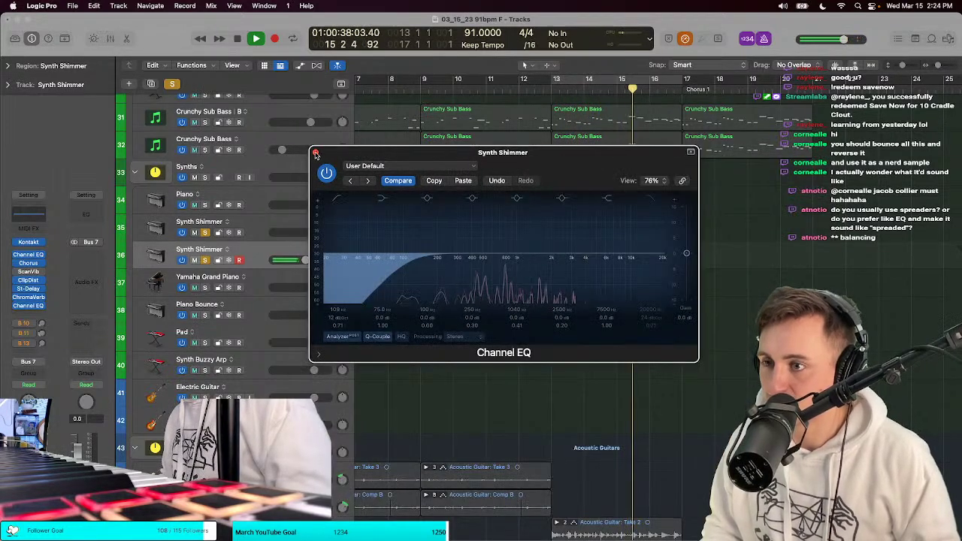
pyautogui.click(315, 153)
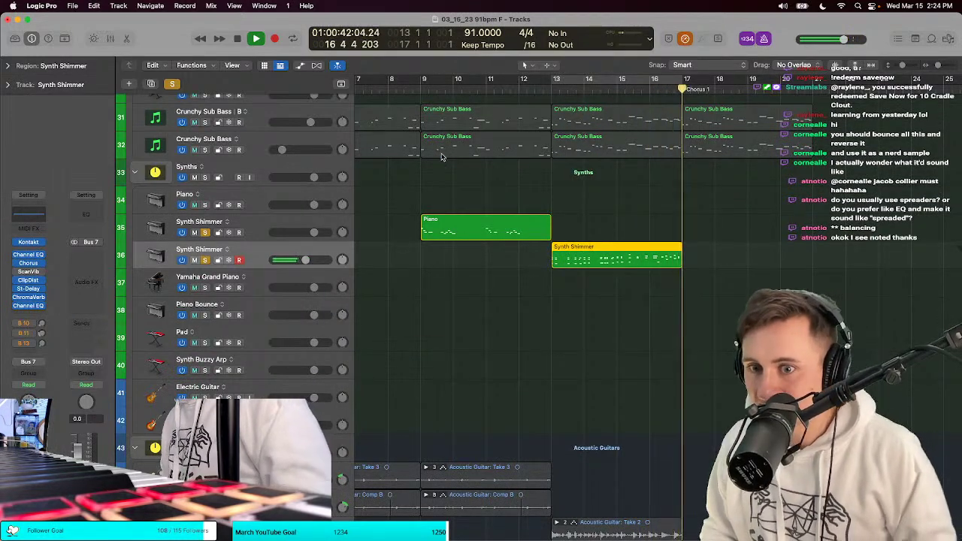
# Step: Unsolo both Synth Shimmer tracks and set the volume of the one on row 36 slightly above 0 dB during playback
pyautogui.press('space')
pyautogui.press('space')
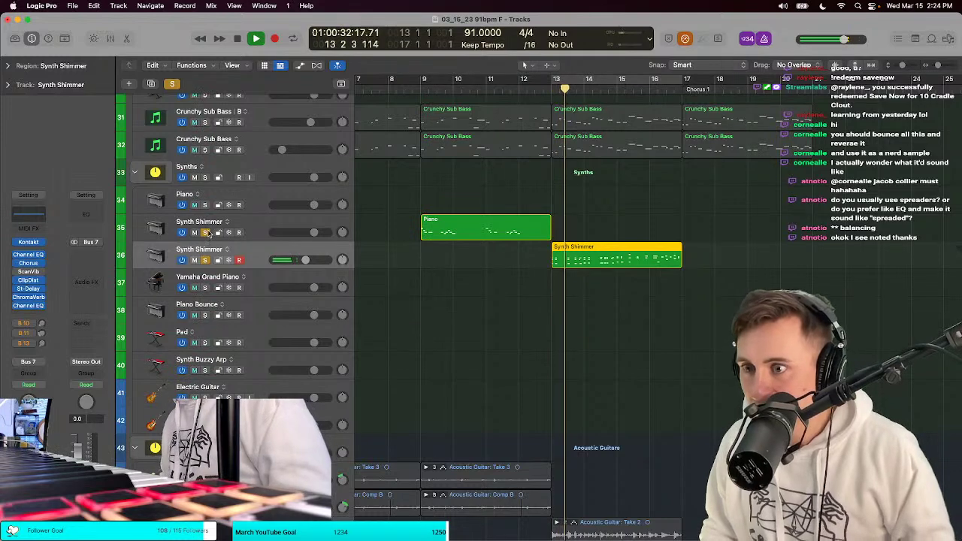
pyautogui.click(208, 259)
pyautogui.press('super+Up')
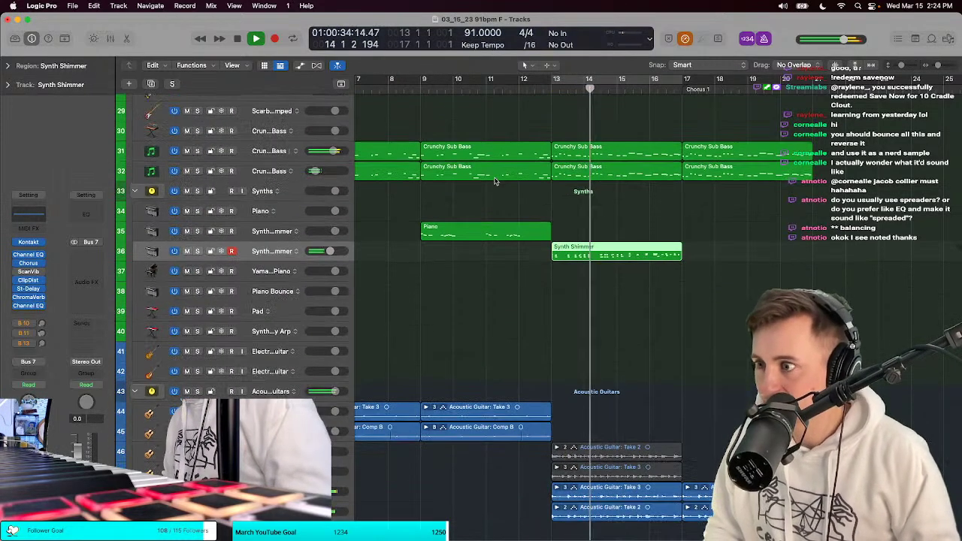
pyautogui.keyDown('alt'); pyautogui.click(334, 256); pyautogui.keyUp('alt')
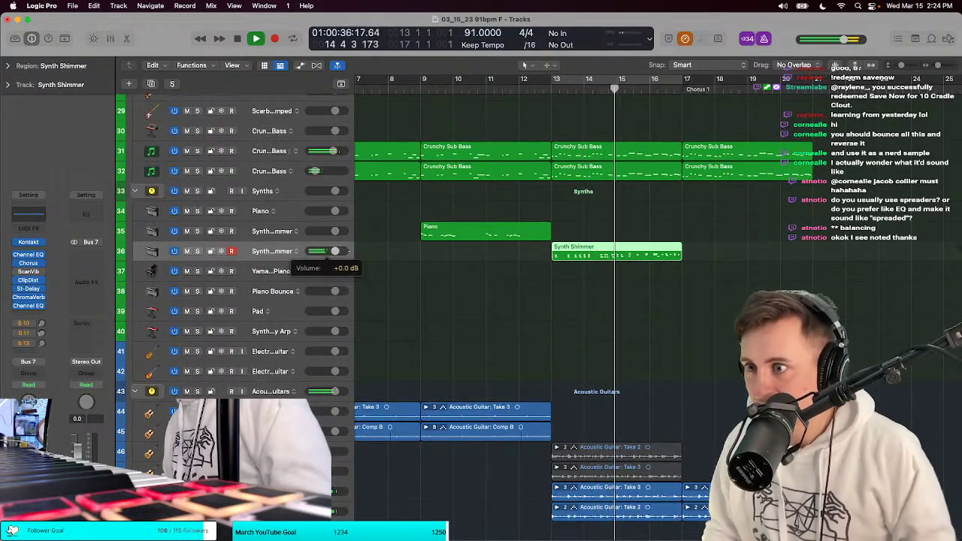
pyautogui.press('super+Down')
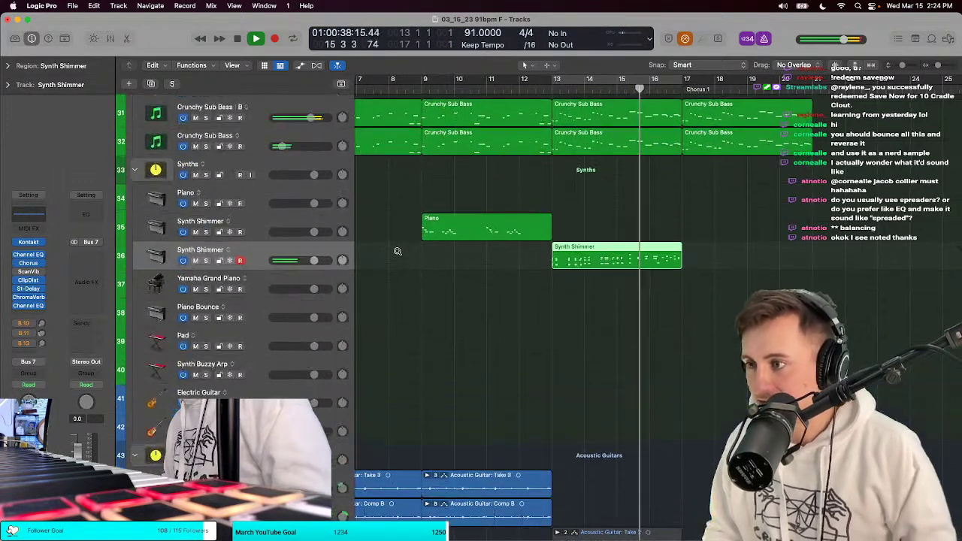
pyautogui.moveTo(313, 264); pyautogui.dragTo(317, 264)
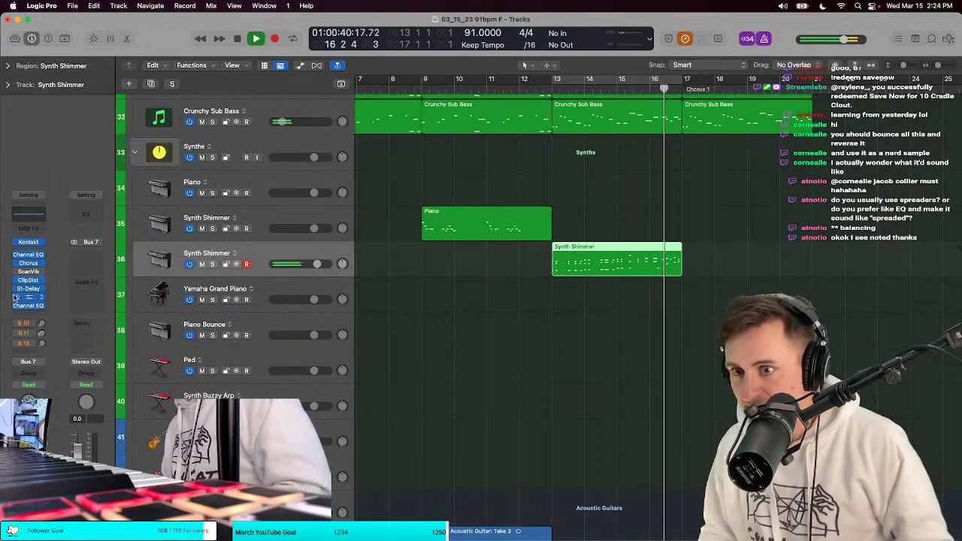
# Step: Turn on cycling of bars 13 to 17 and inspect the Stereo Delay settings of Synth Shimmer
pyautogui.press('c')
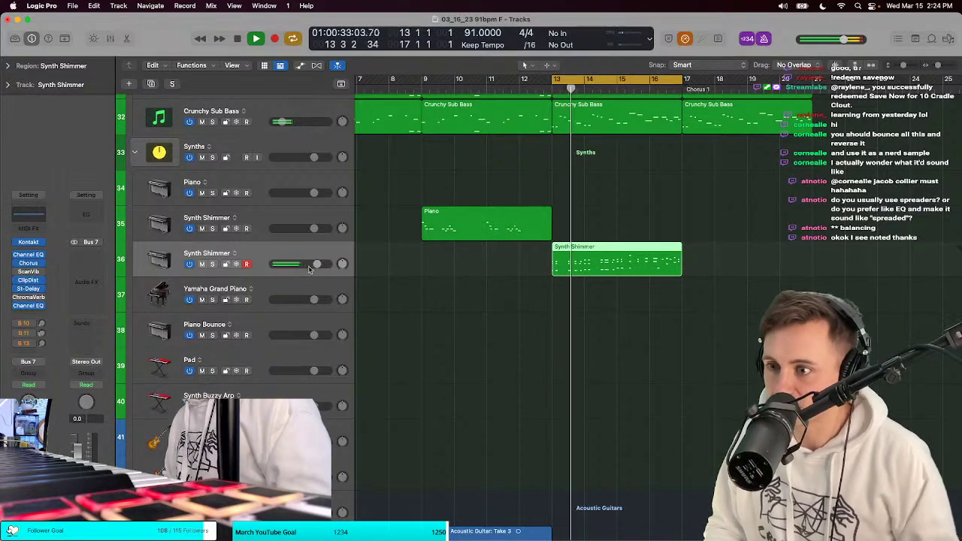
pyautogui.click(29, 289)
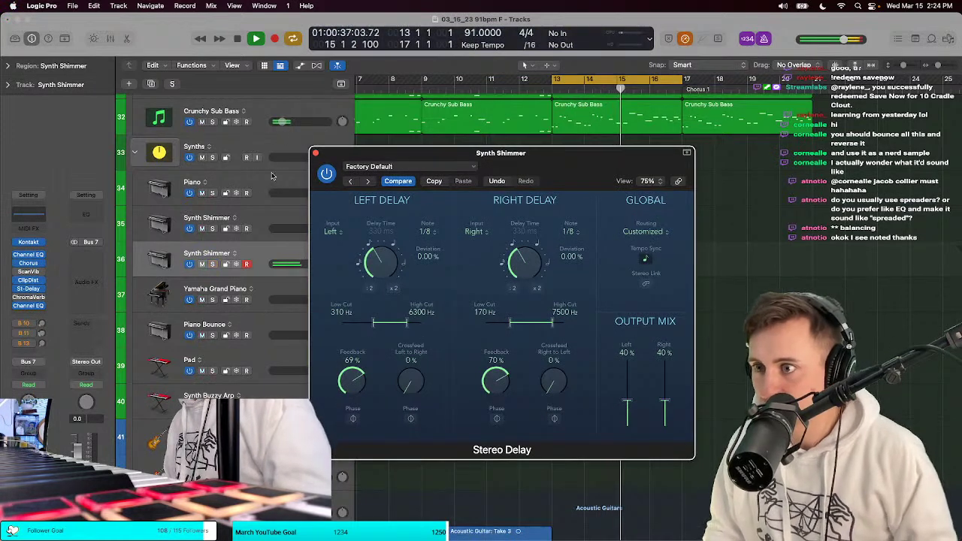
pyautogui.click(317, 154)
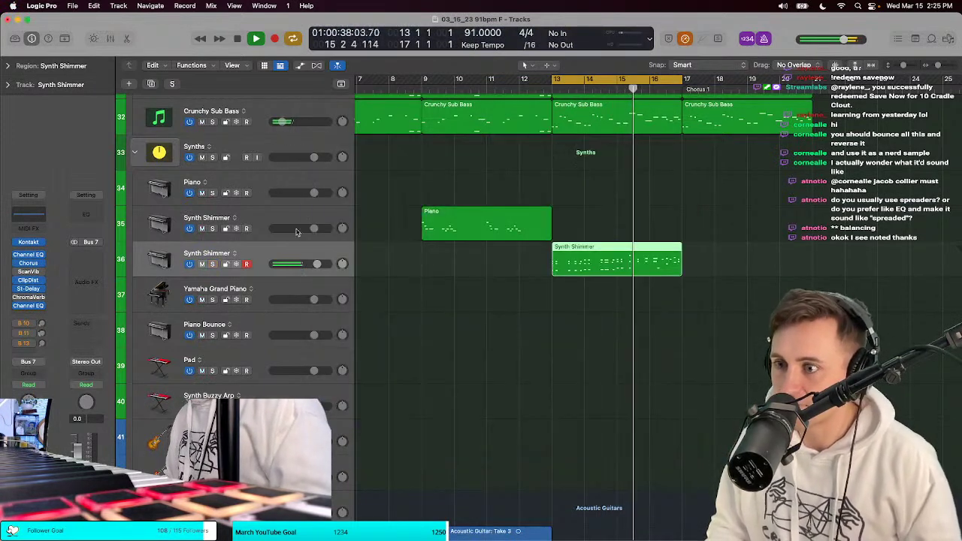
# Step: Try louder and quieter Stereo Delay output mixes, soloed and in the full mix, and return both sides to 40%
pyautogui.click(28, 289)
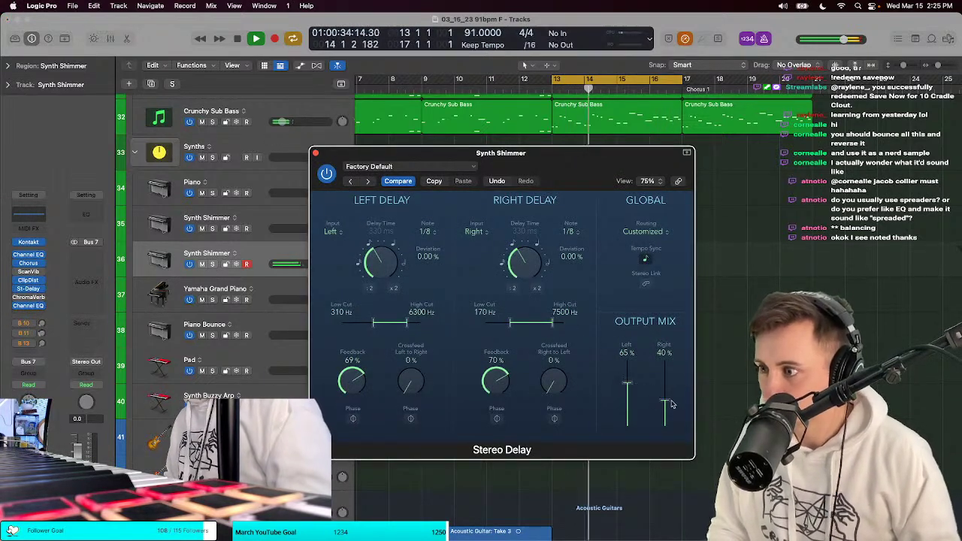
pyautogui.press('s')
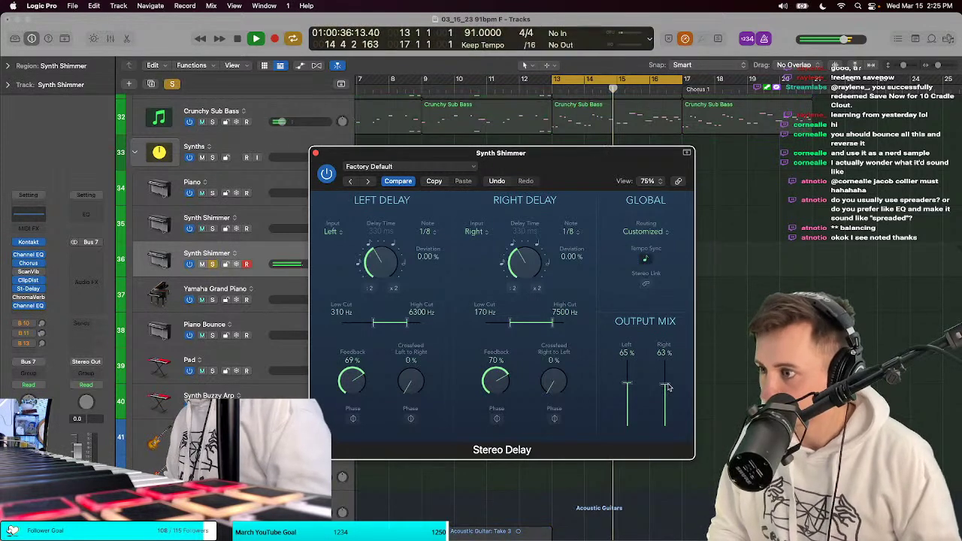
pyautogui.press('s')
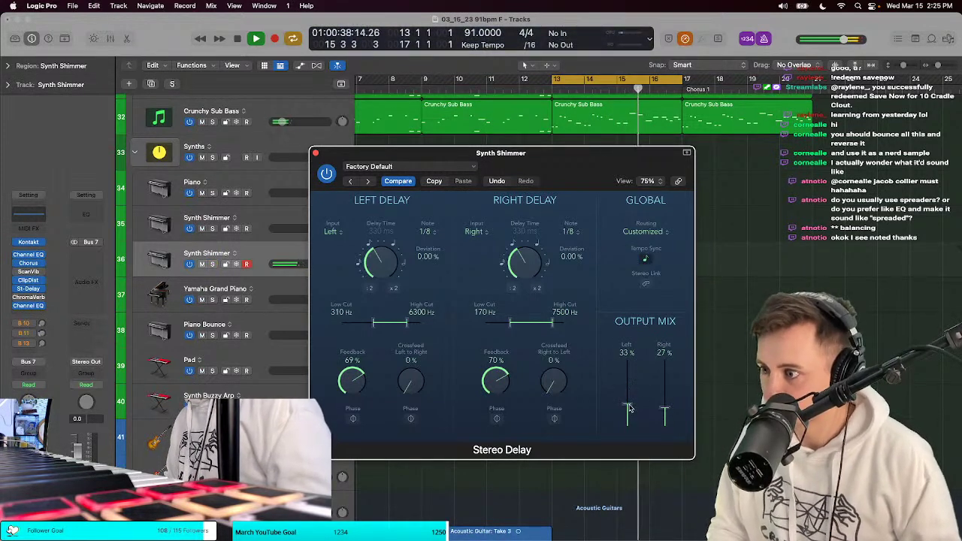
pyautogui.press('s')
pyautogui.press('s')
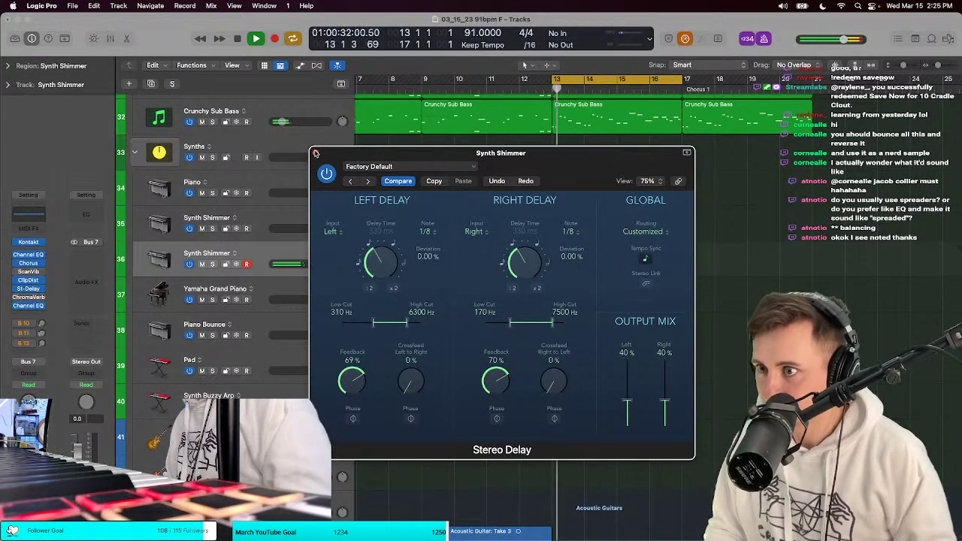
pyautogui.click(316, 153)
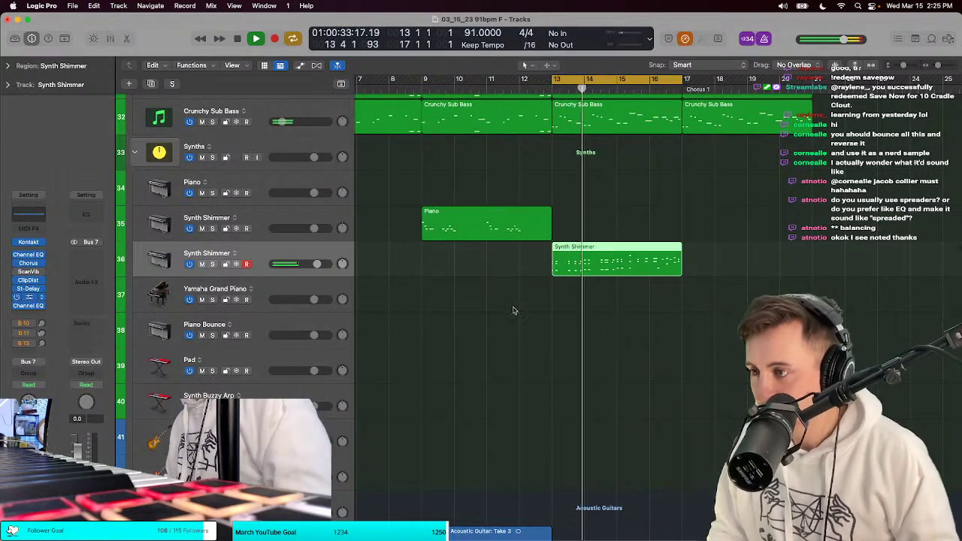
# Step: Inspect ChromaVerb's main settings while comparing Synth Shimmer soloed and in the full mix
pyautogui.moveTo(445, 165); pyautogui.dragTo(412, 96)
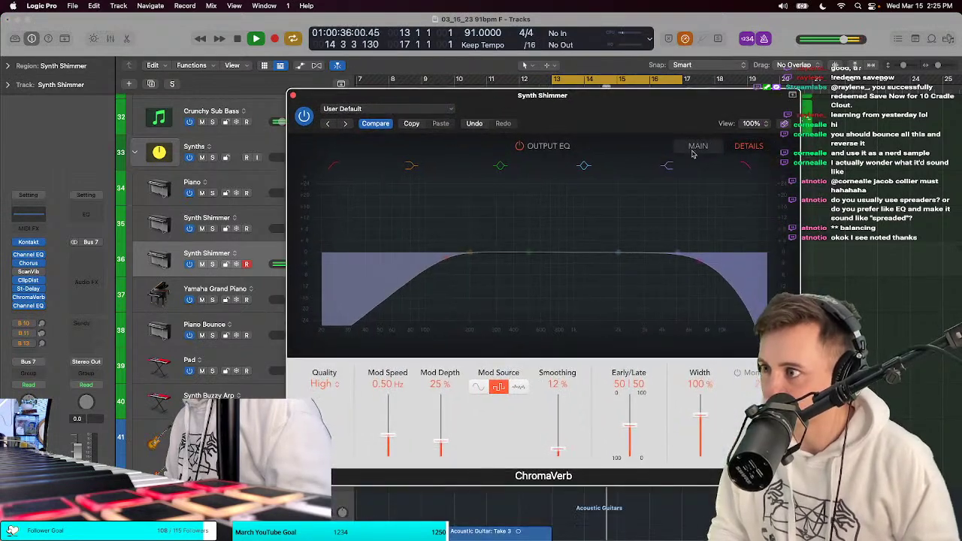
pyautogui.click(697, 145)
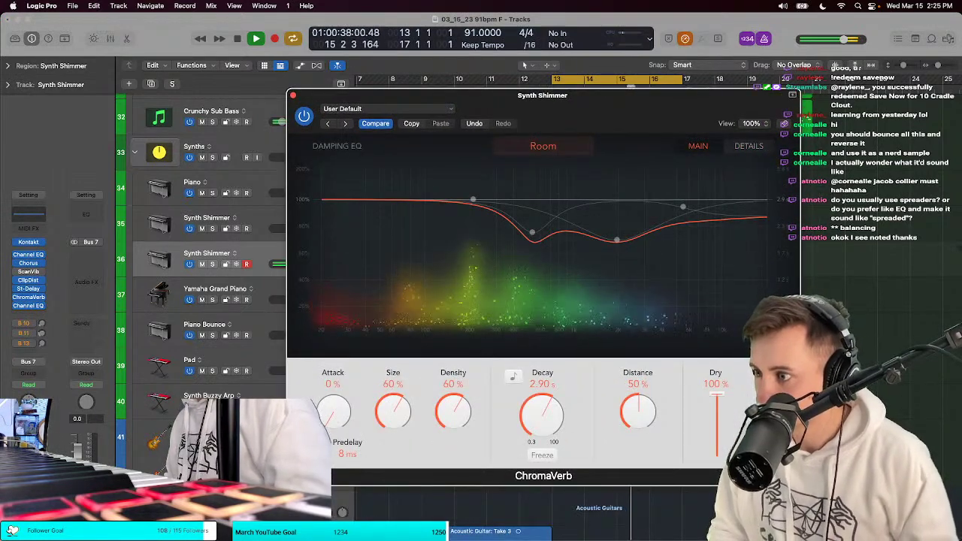
pyautogui.press('s')
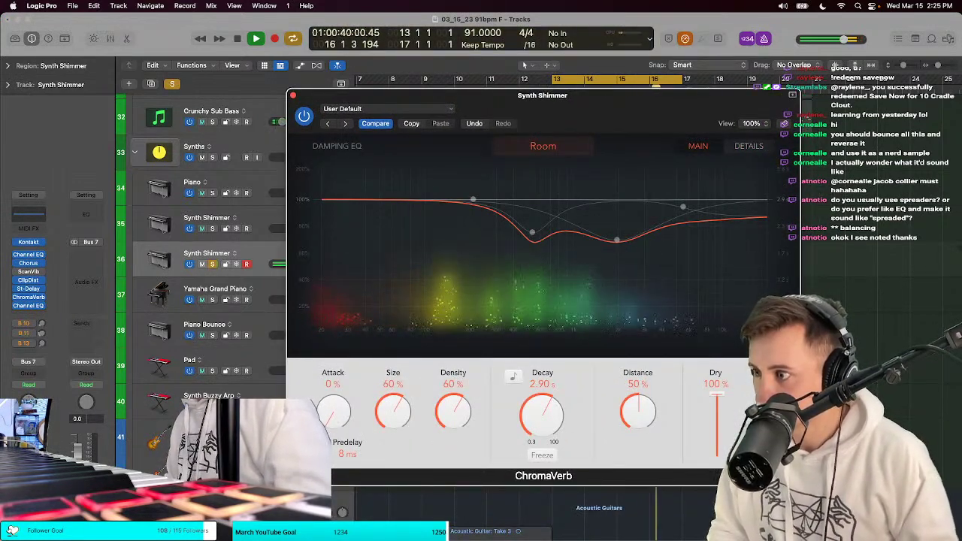
pyautogui.click(292, 96)
pyautogui.press('s')
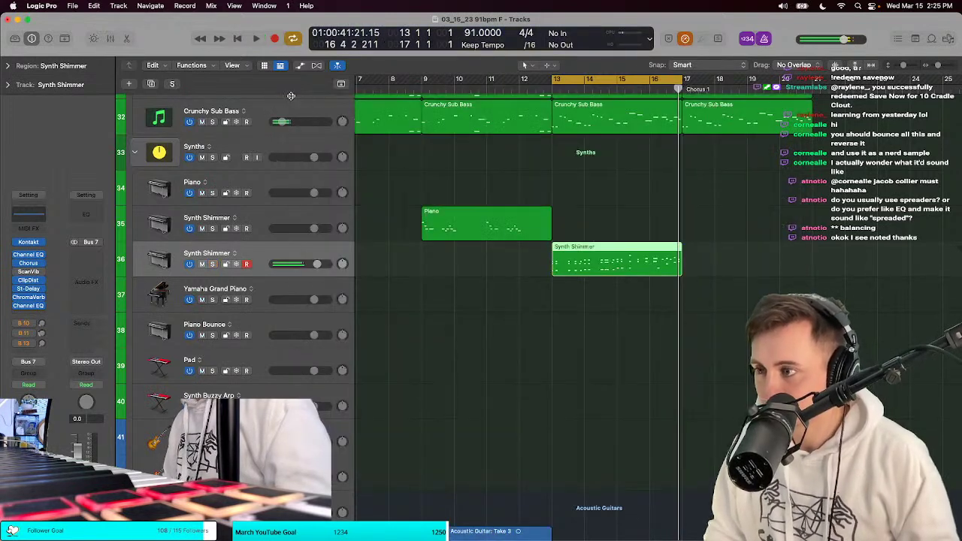
# Step: Solo the Synth Shimmer track on row 36 and insert a Tremolo after its last Channel EQ
pyautogui.press('s')
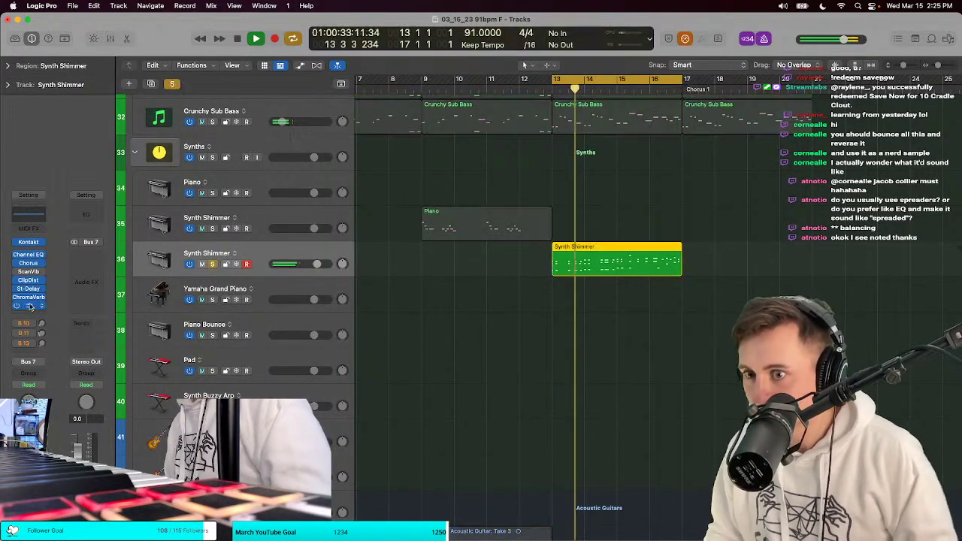
pyautogui.click(28, 306)
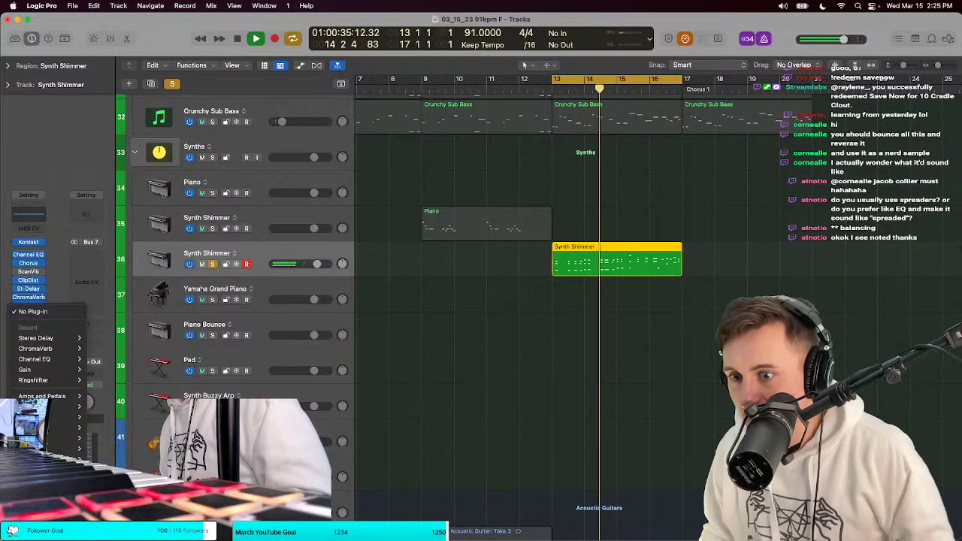
pyautogui.moveTo(45, 427)
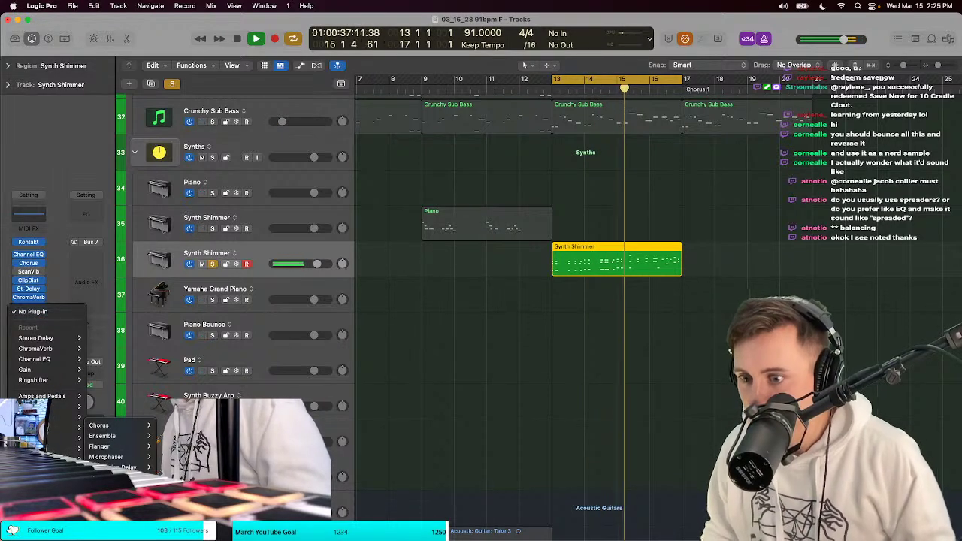
pyautogui.click(106, 531)
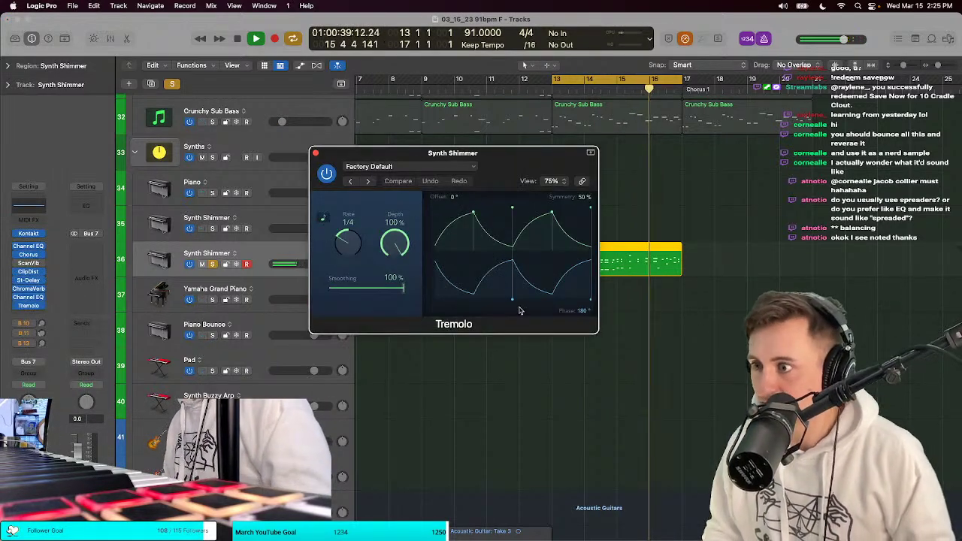
# Step: Set the Tremolo's phase to 0°, depth to 82% and smoothing to 20%, comparing it in the full mix and soloed
pyautogui.moveTo(542, 303); pyautogui.dragTo(555, 302)
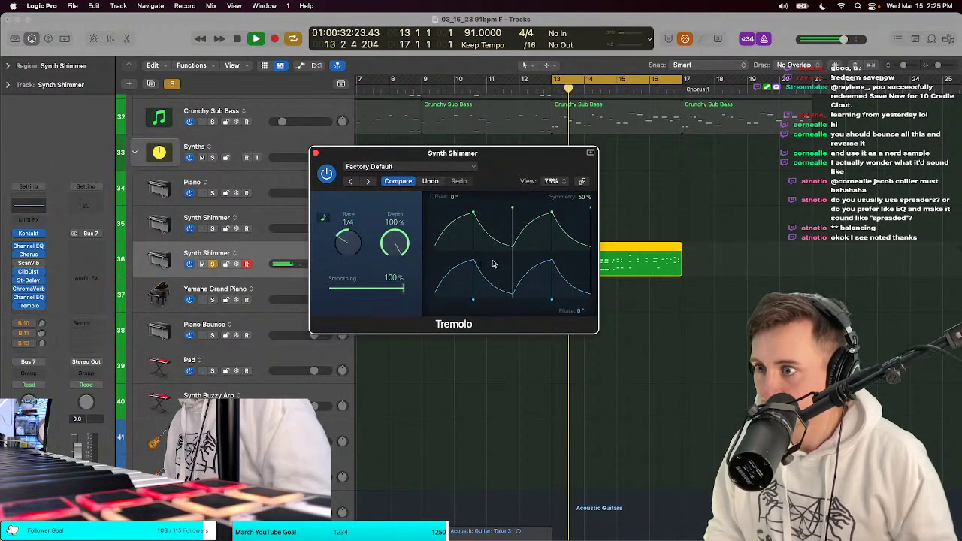
pyautogui.moveTo(397, 248); pyautogui.dragTo(343, 285)
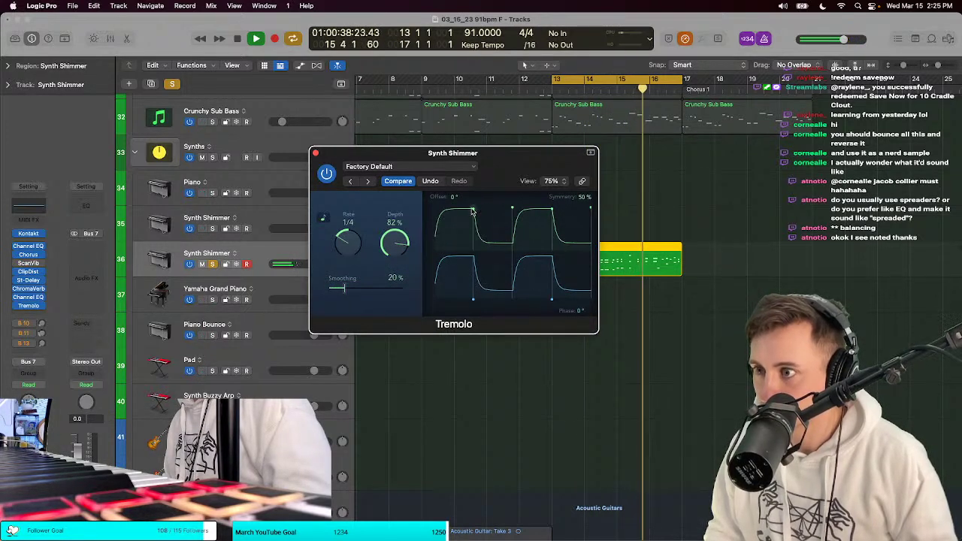
pyautogui.press('s')
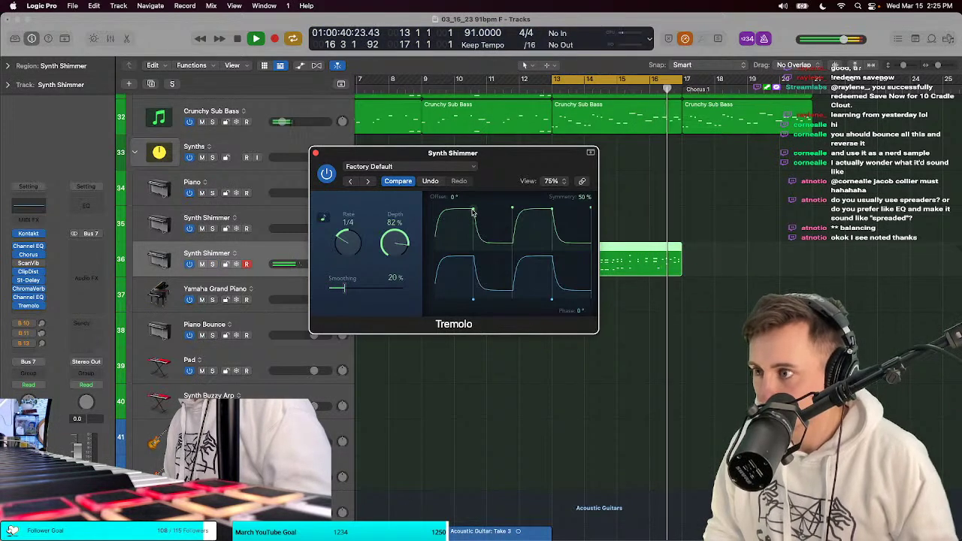
pyautogui.press('s')
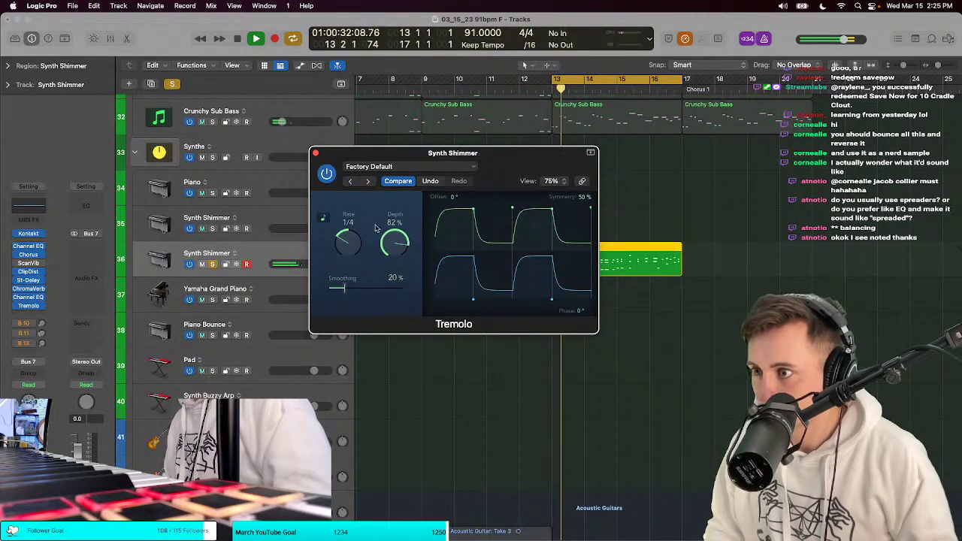
# Step: Set the Tremolo's symmetry to 72% and smoothing to 50%, and unsolo Synth Shimmer to hear it in the full mix
pyautogui.moveTo(473, 213); pyautogui.dragTo(507, 209)
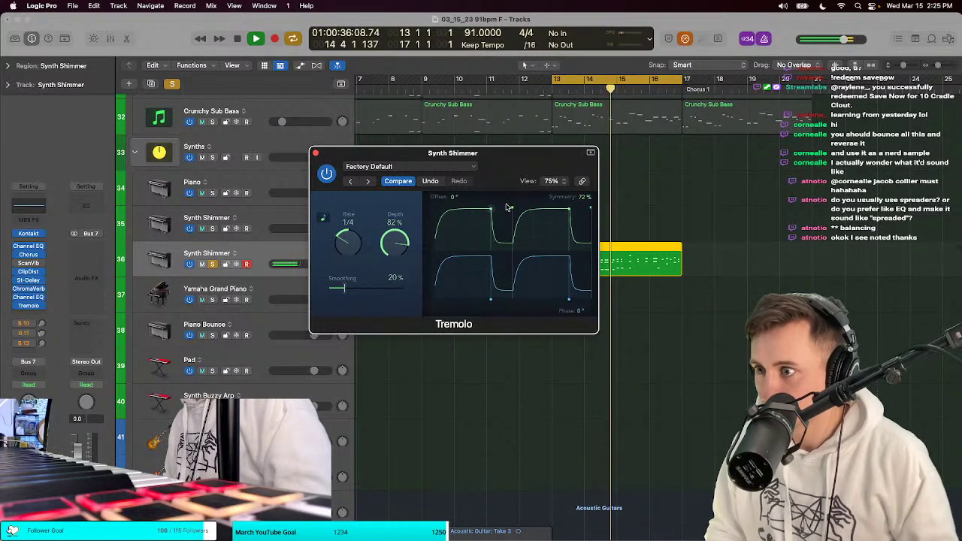
pyautogui.moveTo(336, 288); pyautogui.dragTo(364, 291)
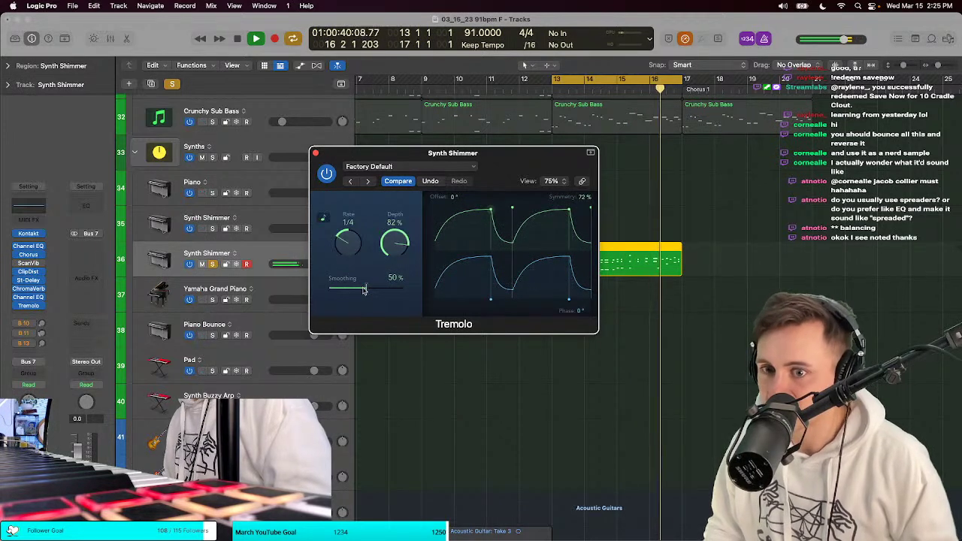
pyautogui.press('s')
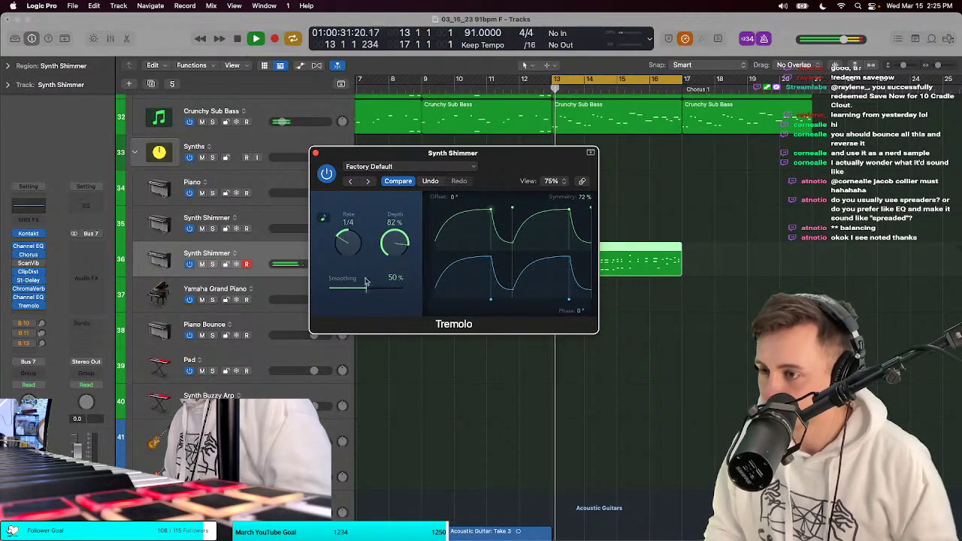
# Step: Raise the Synth Shimmer track on row 36 to +3.2 dB and move its last Channel EQ after the Tremolo
pyautogui.click(316, 154)
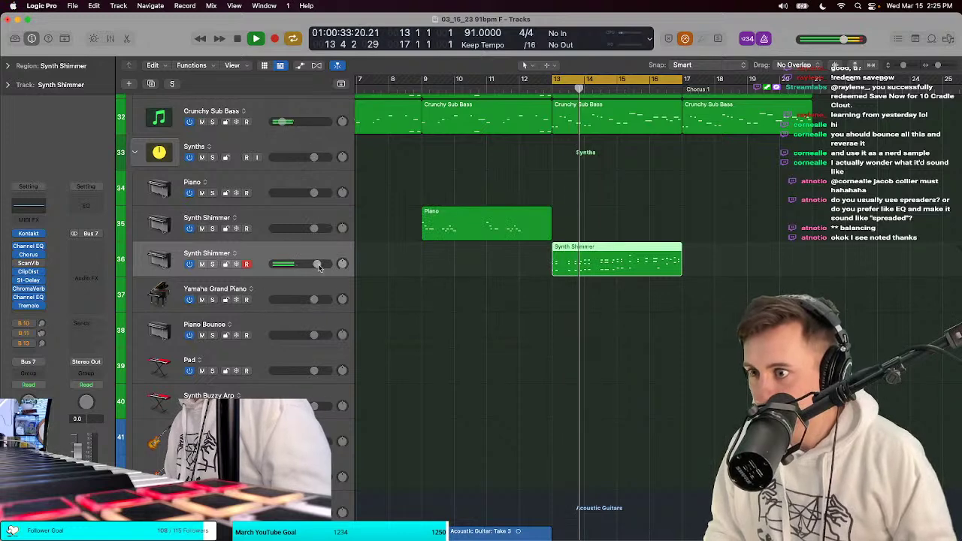
pyautogui.moveTo(325, 264)
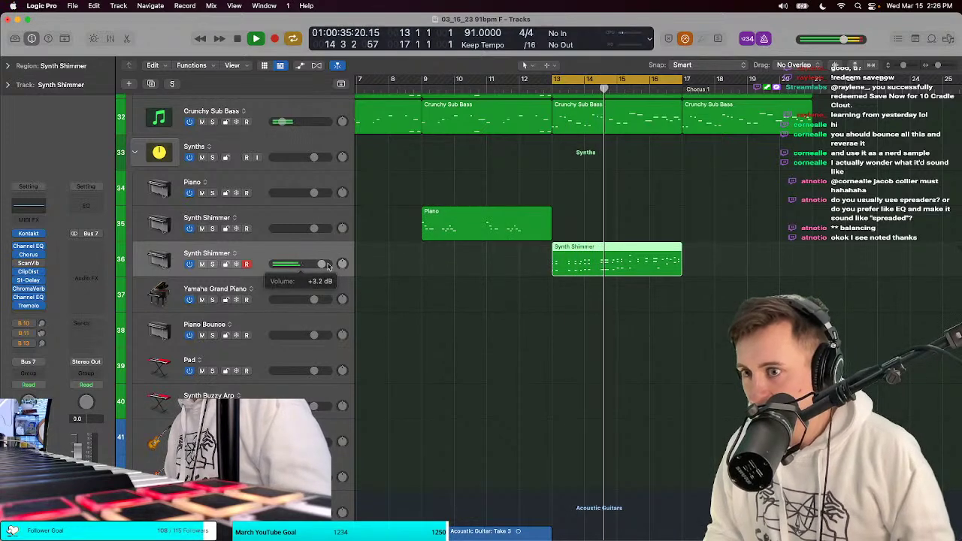
pyautogui.click(37, 297)
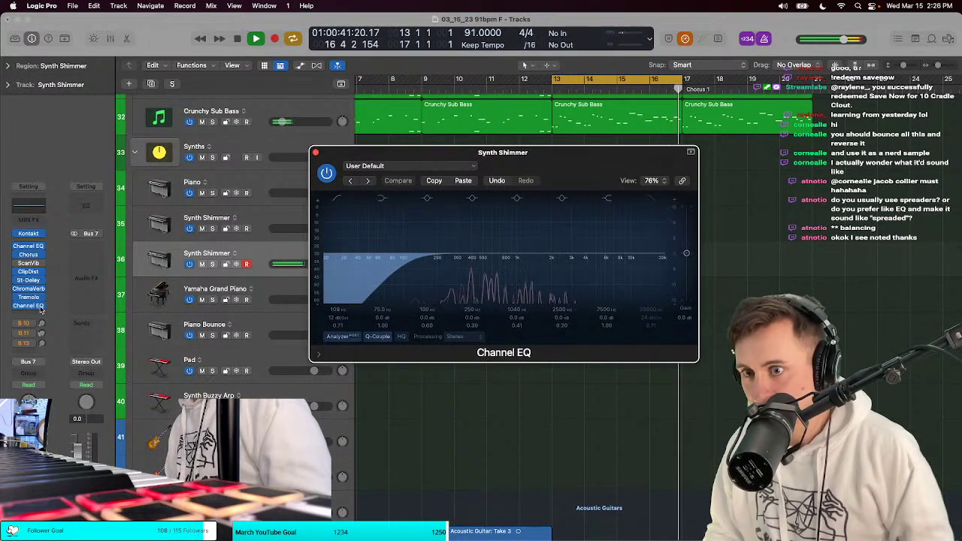
pyautogui.click(41, 308)
pyautogui.moveTo(75, 280)
pyautogui.click(139, 278)
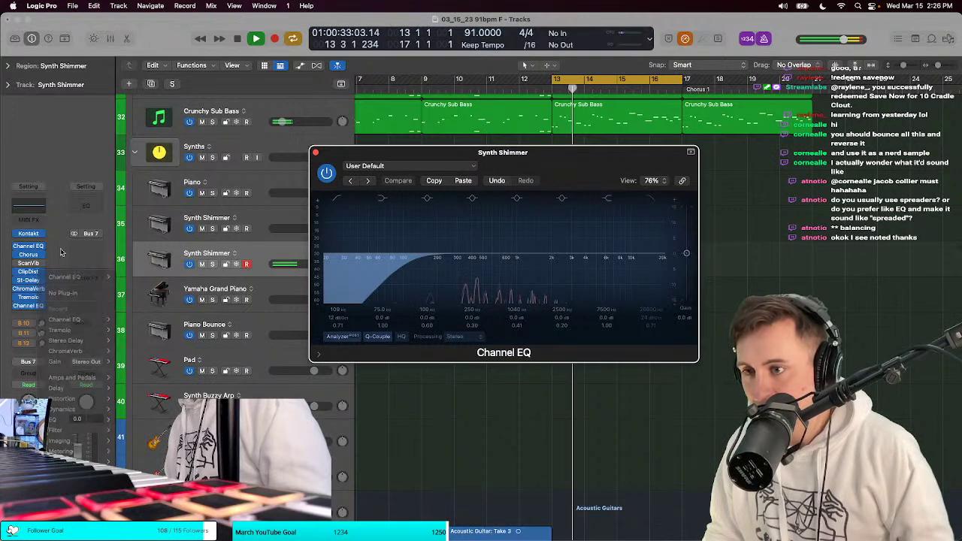
# Step: Cut 3.3 dB at about 262 Hz in Synth Shimmer's last Channel EQ and raise its low-cut frequency
pyautogui.moveTo(606, 257)
pyautogui.mouseDown()
pyautogui.moveTo(600, 203)
pyautogui.moveTo(566, 194)
pyautogui.moveTo(601, 257)
pyautogui.mouseUp()
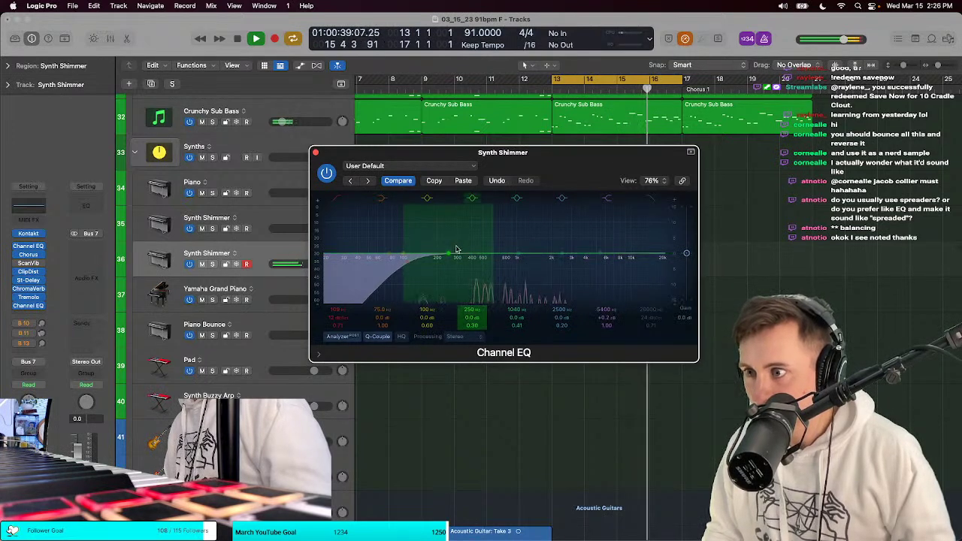
pyautogui.moveTo(456, 249)
pyautogui.mouseDown()
pyautogui.moveTo(457, 192)
pyautogui.moveTo(456, 280)
pyautogui.moveTo(456, 264)
pyautogui.mouseUp()
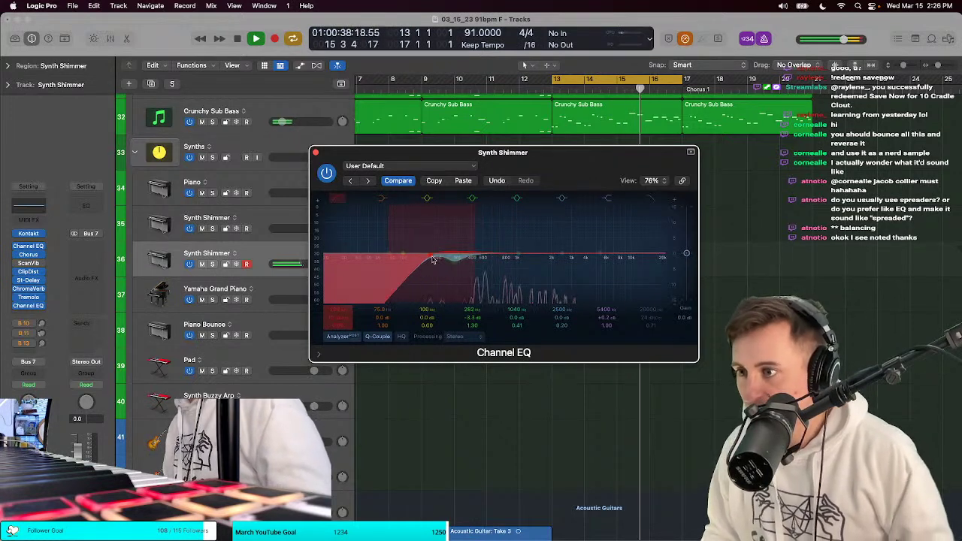
pyautogui.press('super+w')
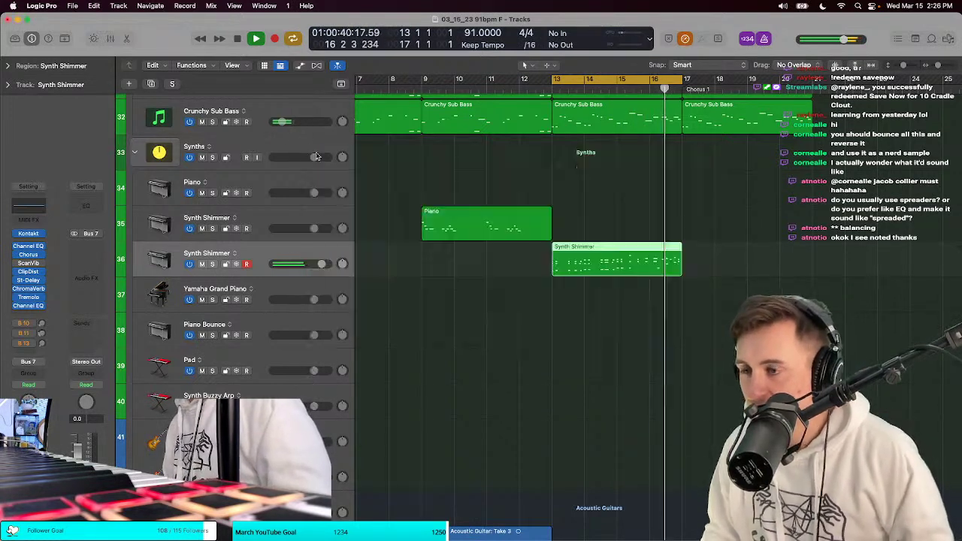
# Step: Discard a trial duplicate of Synth Shimmer and duplicate the Piano track on row 34 instead
pyautogui.press('super+d')
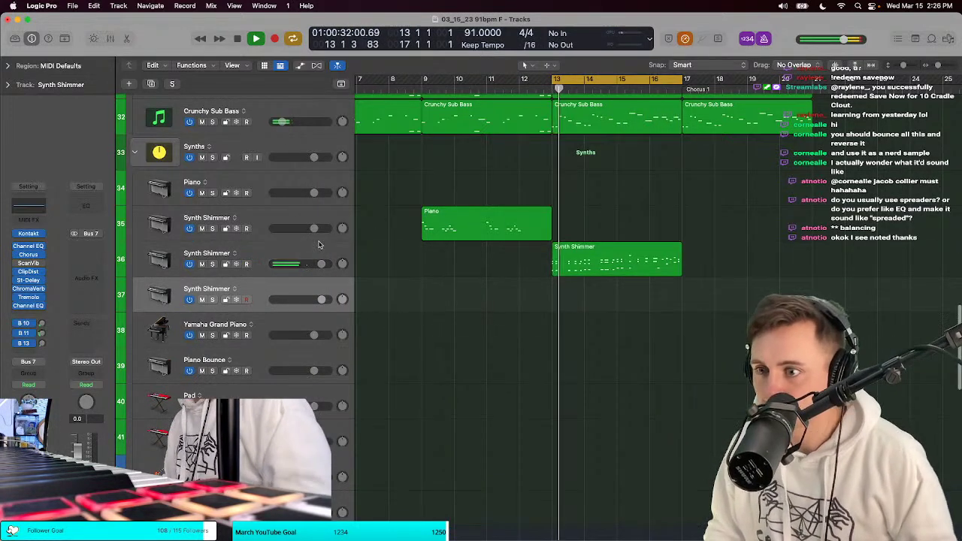
pyautogui.press('super+BackSpace')
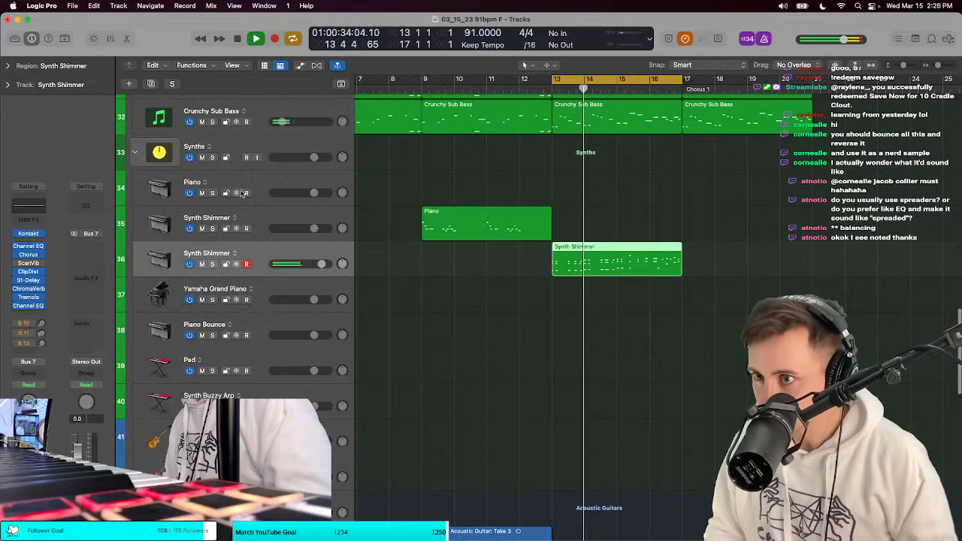
pyautogui.click(254, 180)
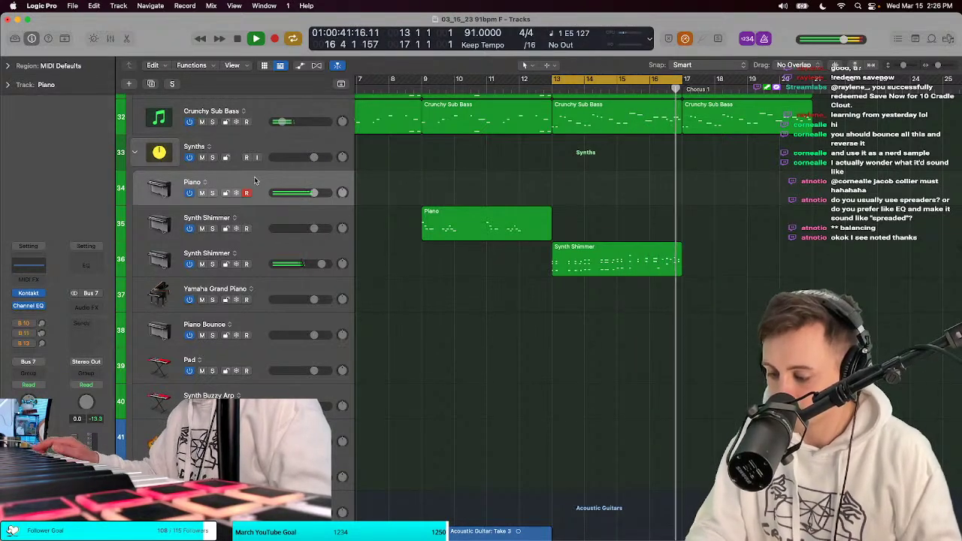
pyautogui.rightClick(254, 180)
pyautogui.click(245, 176)
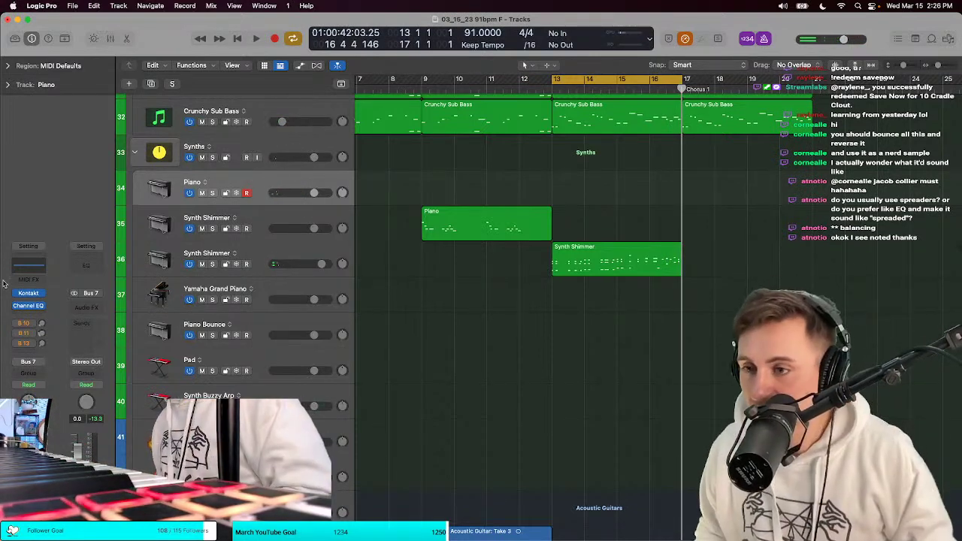
pyautogui.press('super+d')
pyautogui.click(29, 293)
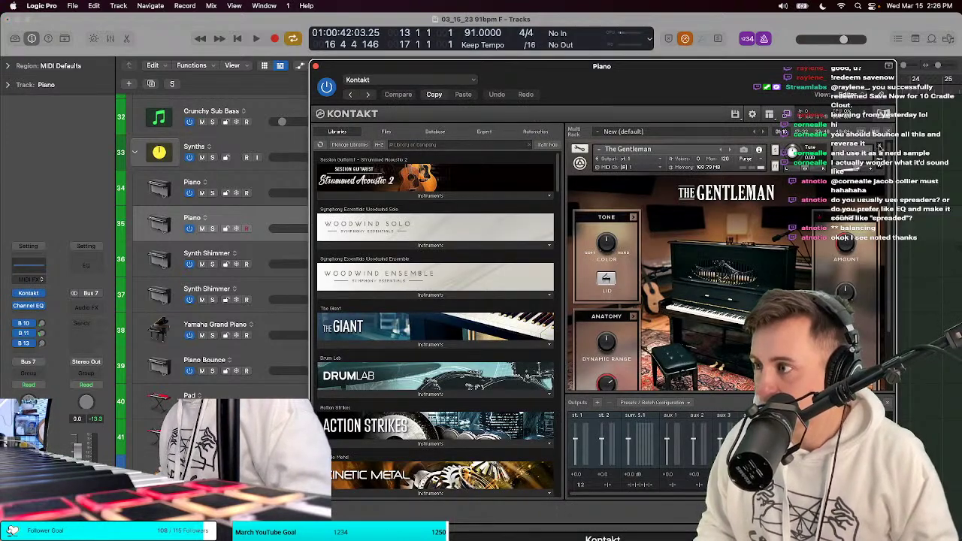
pyautogui.click(316, 66)
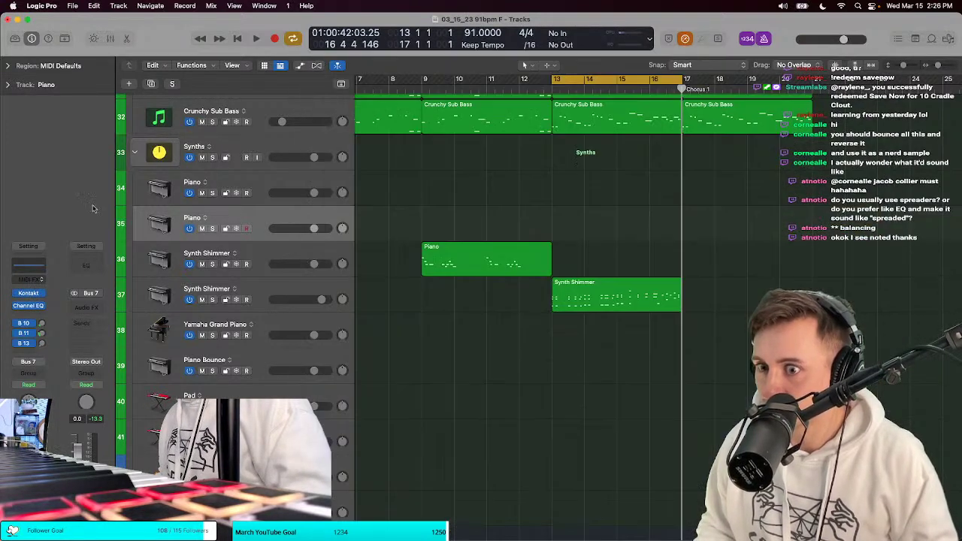
pyautogui.click(36, 293)
pyautogui.moveTo(76, 202)
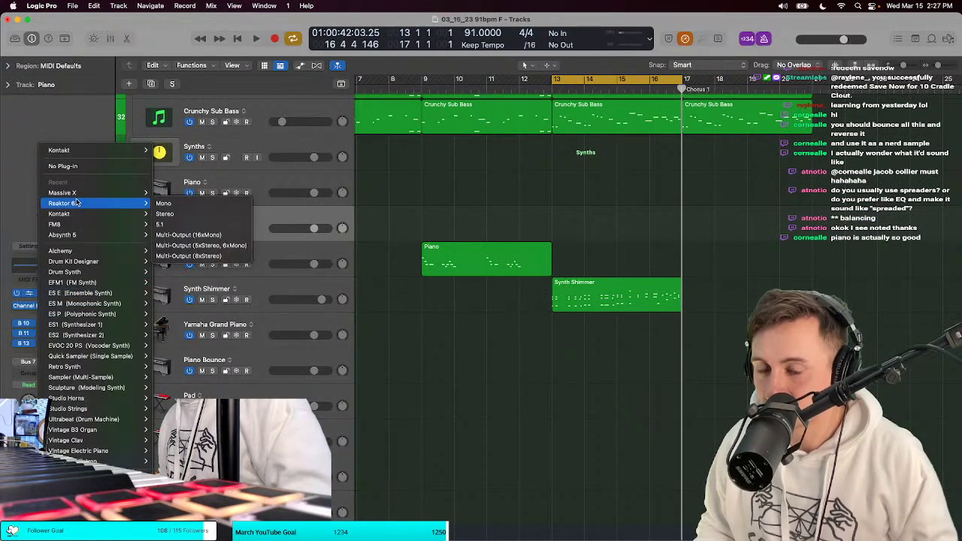
pyautogui.click(326, 219)
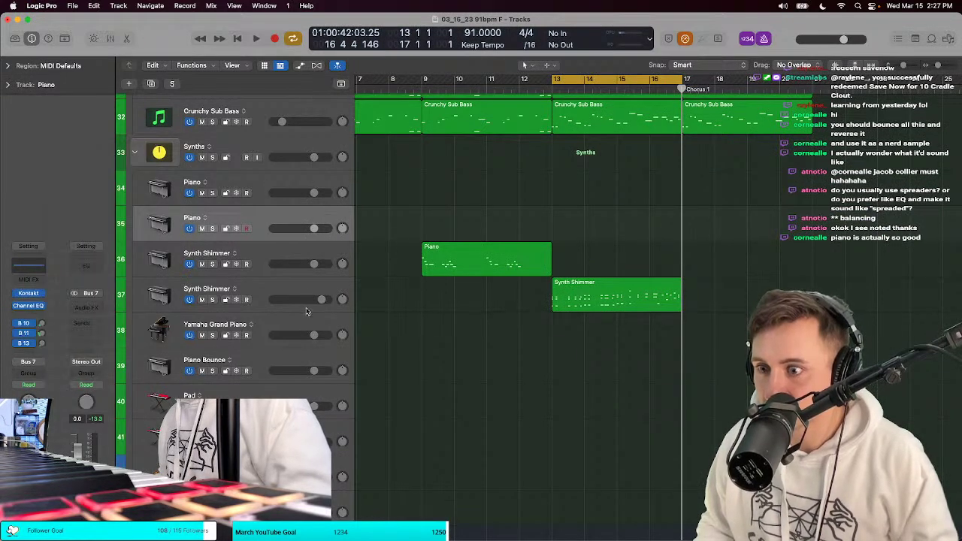
# Step: Select the Piano Bounce track on row 39 and audition its sound over the looped bars 13 to 17
pyautogui.click(287, 366)
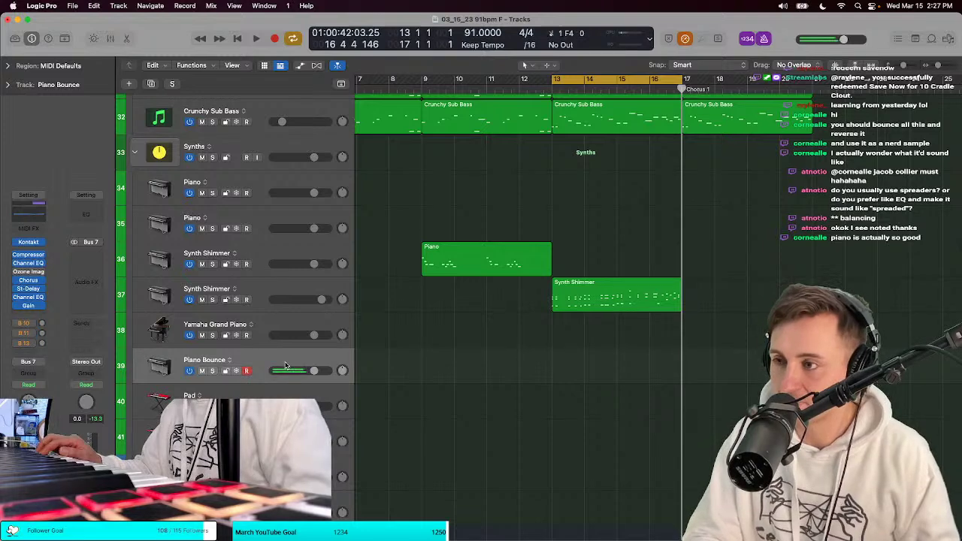
pyautogui.press('space')
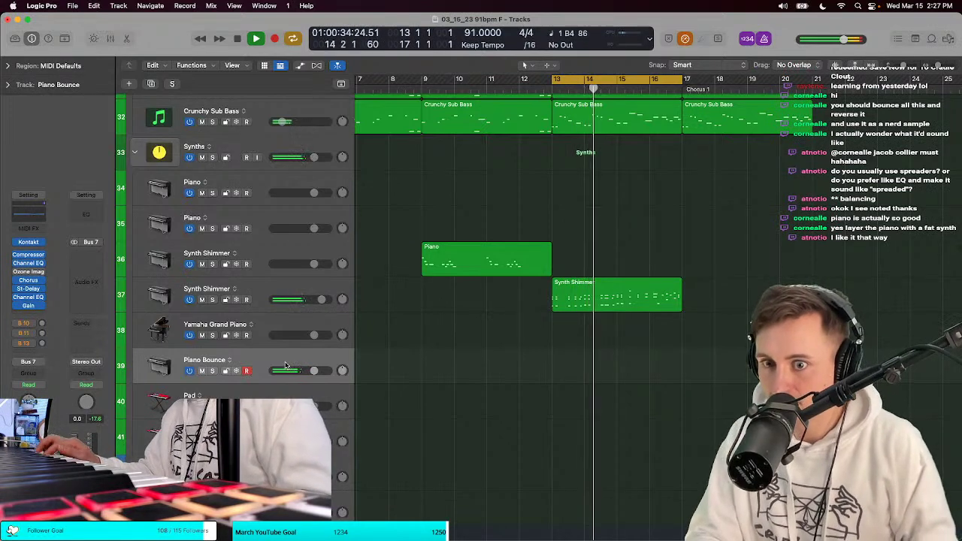
pyautogui.press('space')
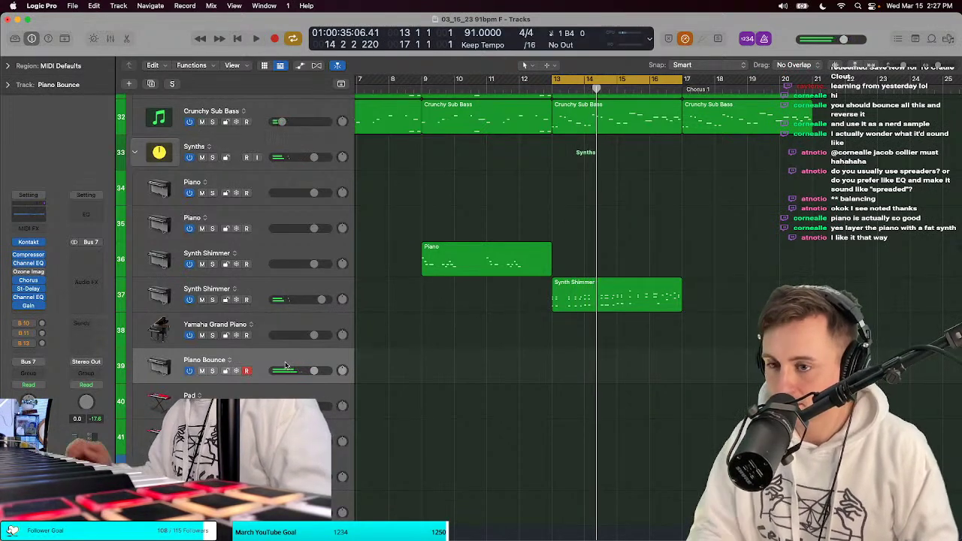
# Step: Set the left delay note to 1/8 in Piano Bounce's Stereo Delay
pyautogui.click(33, 290)
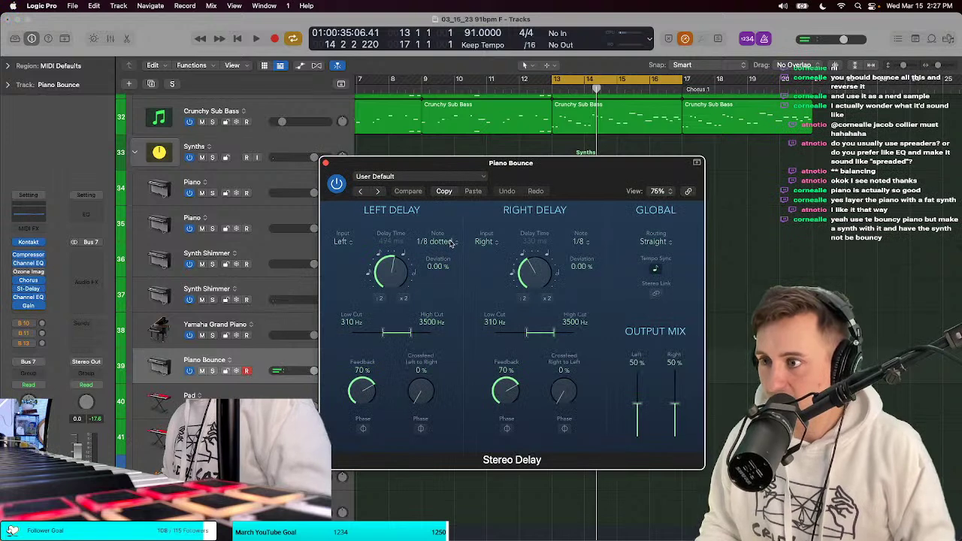
pyautogui.click(437, 242)
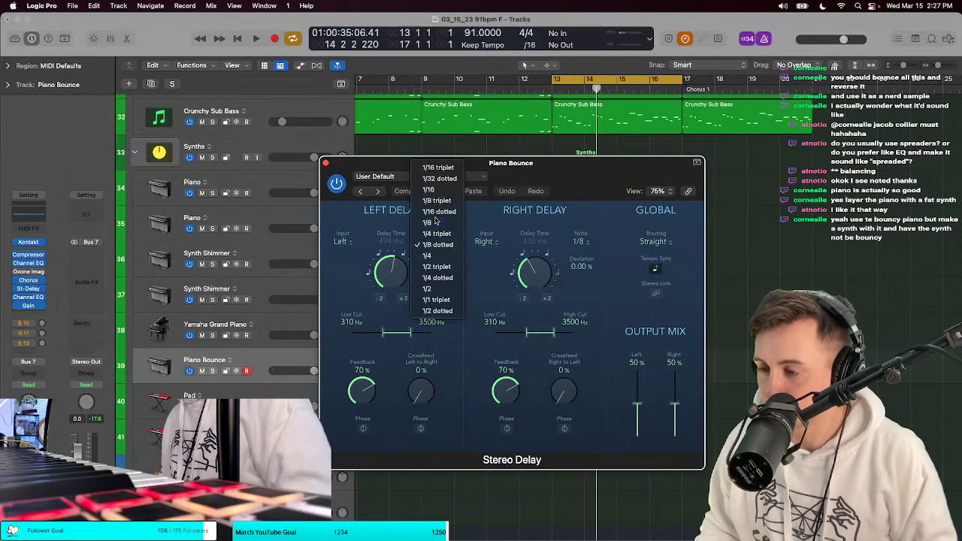
pyautogui.click(432, 222)
# Step: Rehearse a Piano Bounce part over the looped bars 13 to 17, in the full mix and with the track soloed
pyautogui.press('space')
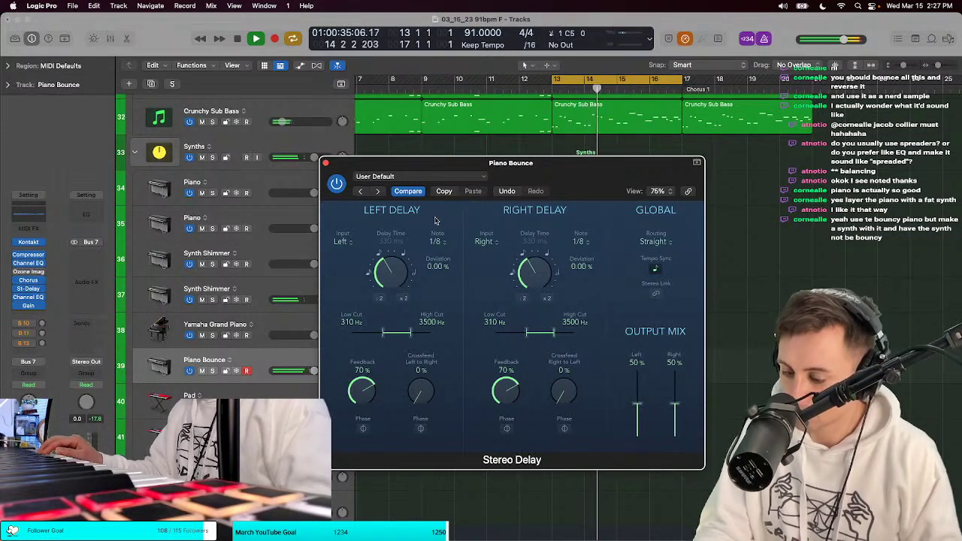
pyautogui.press('space')
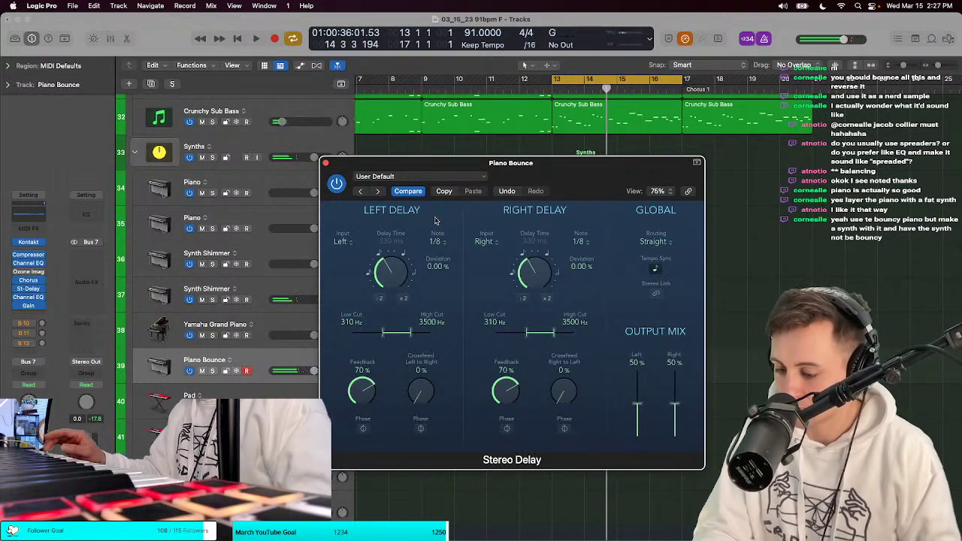
pyautogui.press('space')
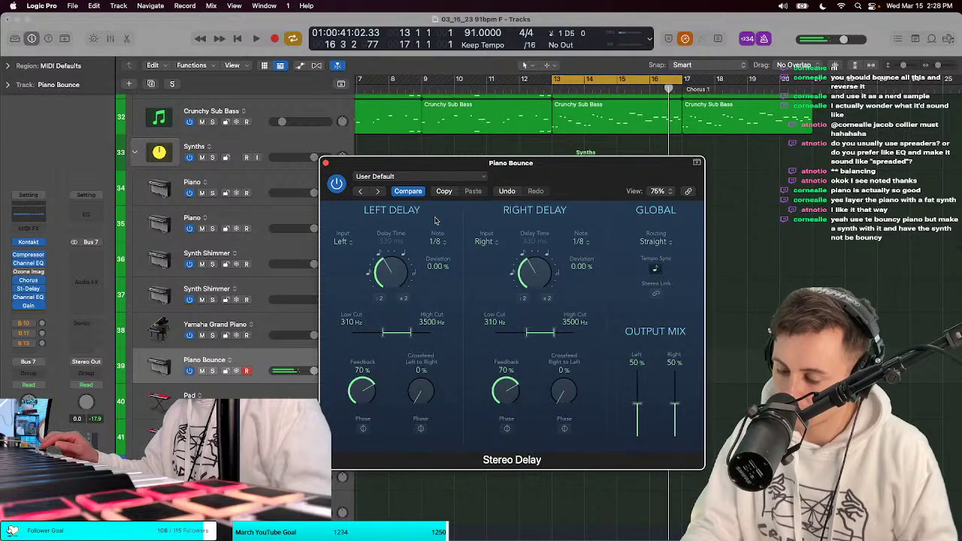
pyautogui.press('space')
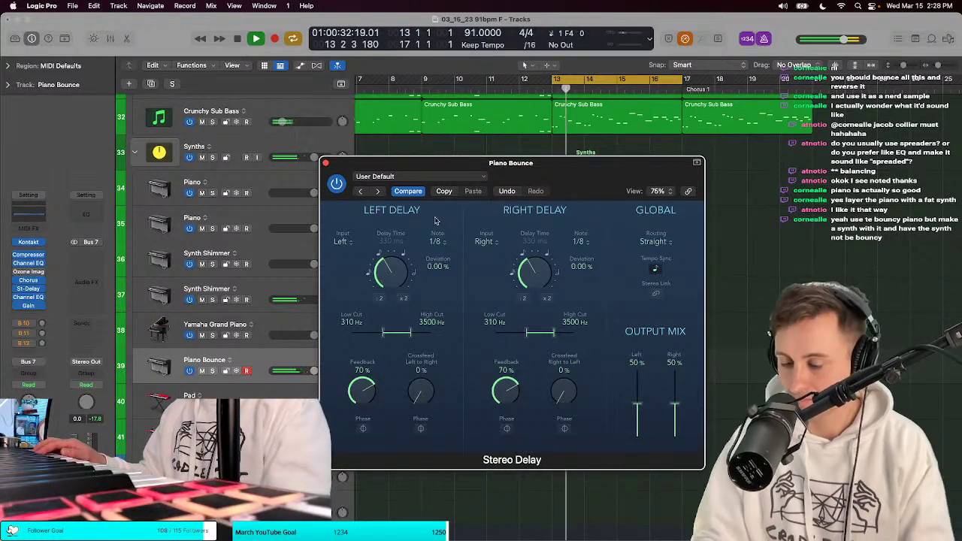
pyautogui.press('space')
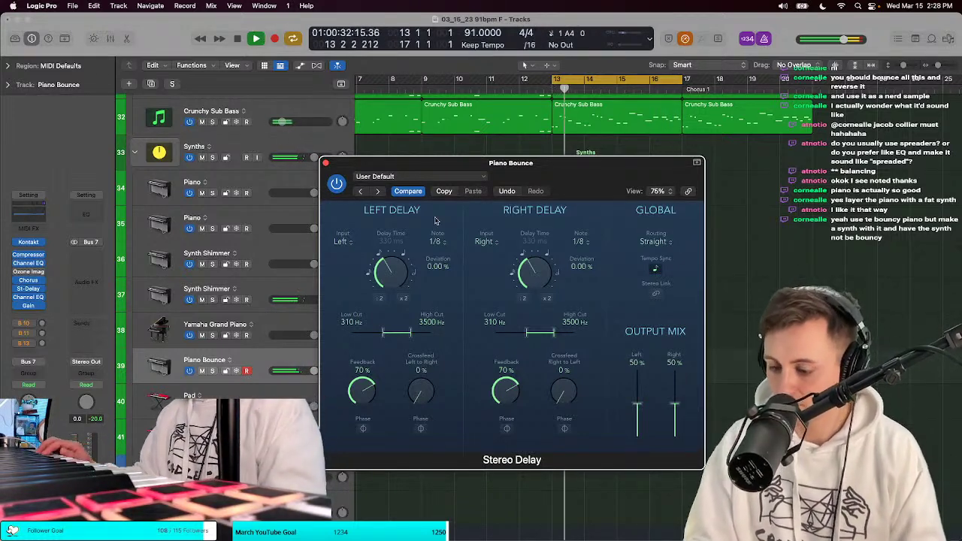
pyautogui.press('space')
pyautogui.press('s')
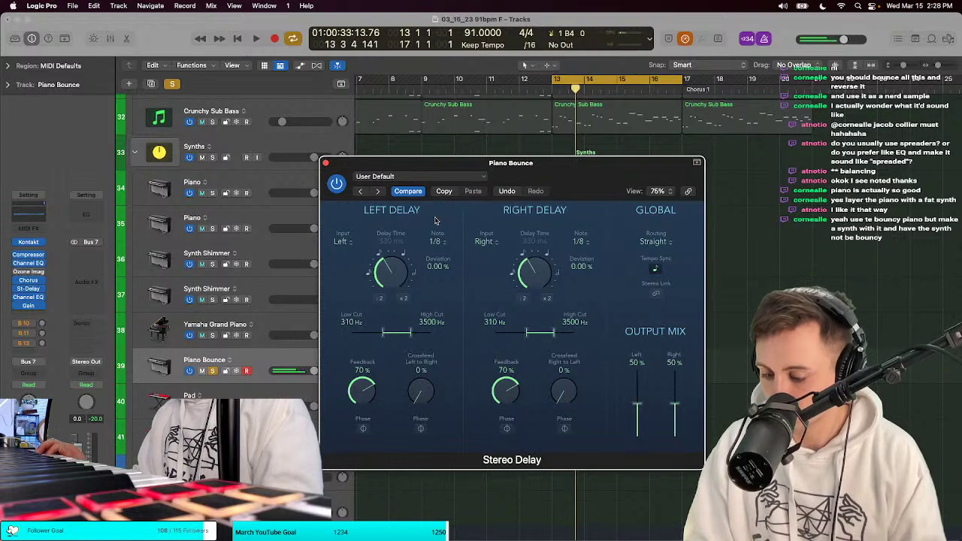
pyautogui.press('space')
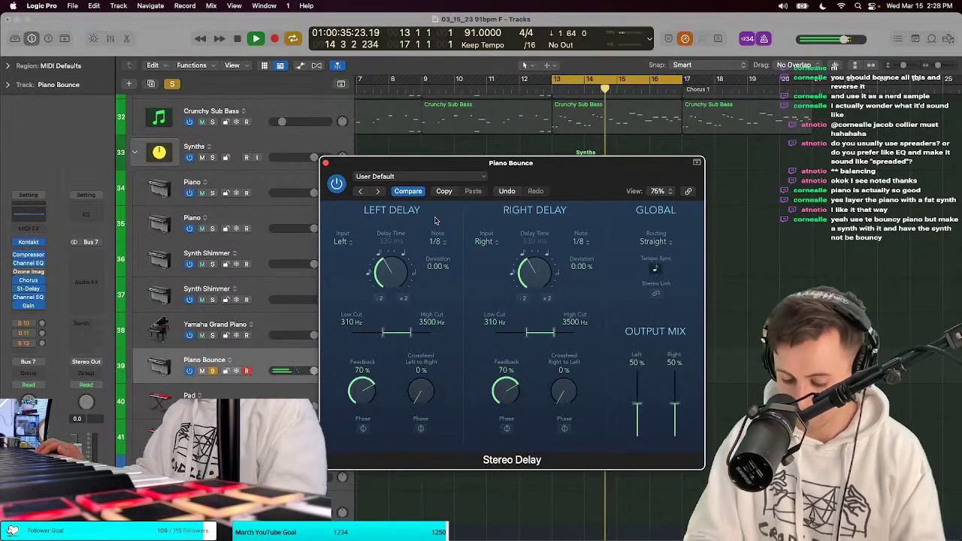
# Step: Try recording a Piano Bounce take over bars 13 to 17, unsolo the track while recording, and discard the take
pyautogui.press('r')
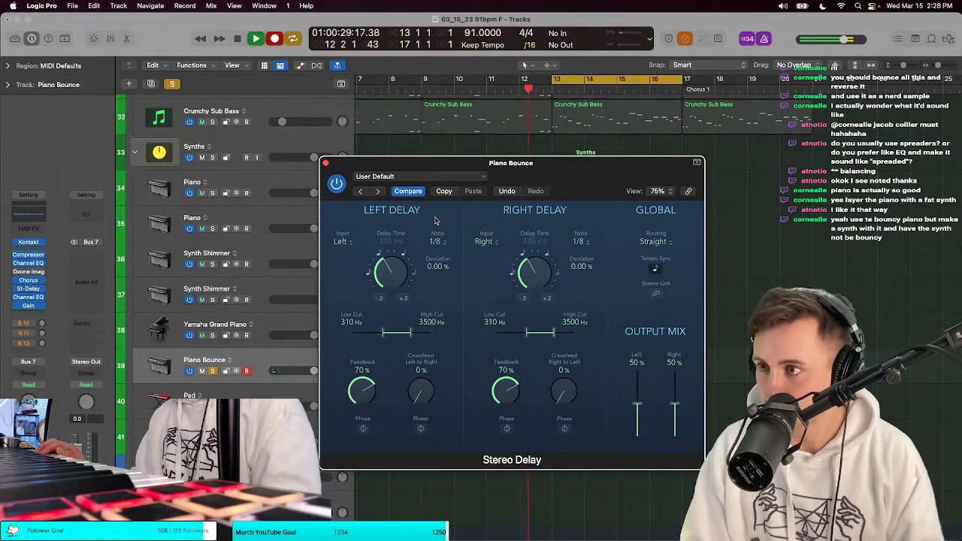
pyautogui.press('s')
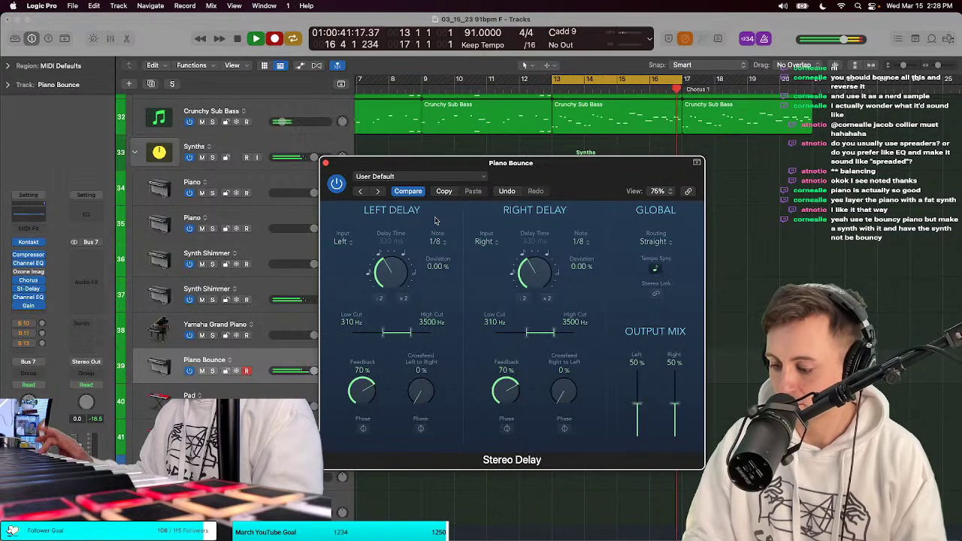
pyautogui.press('space')
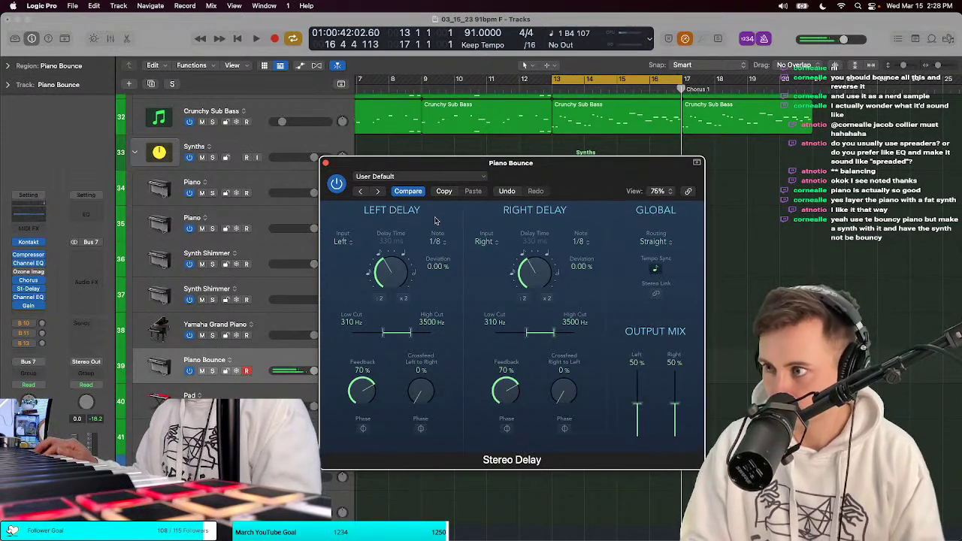
pyautogui.click(325, 162)
pyautogui.press('Delete')
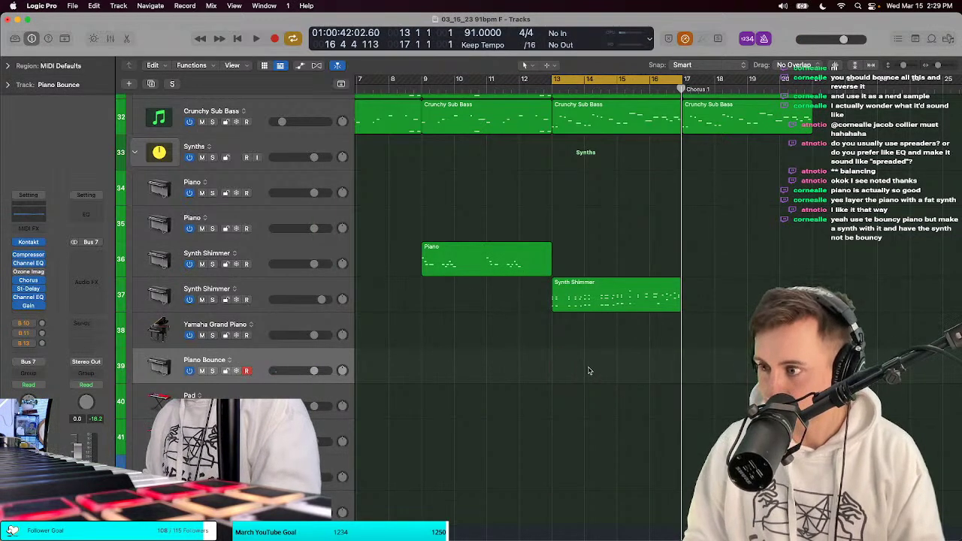
# Step: Record a new Piano Bounce take on row 39 over bars 13 to 17, just before Chorus 1
pyautogui.press('space')
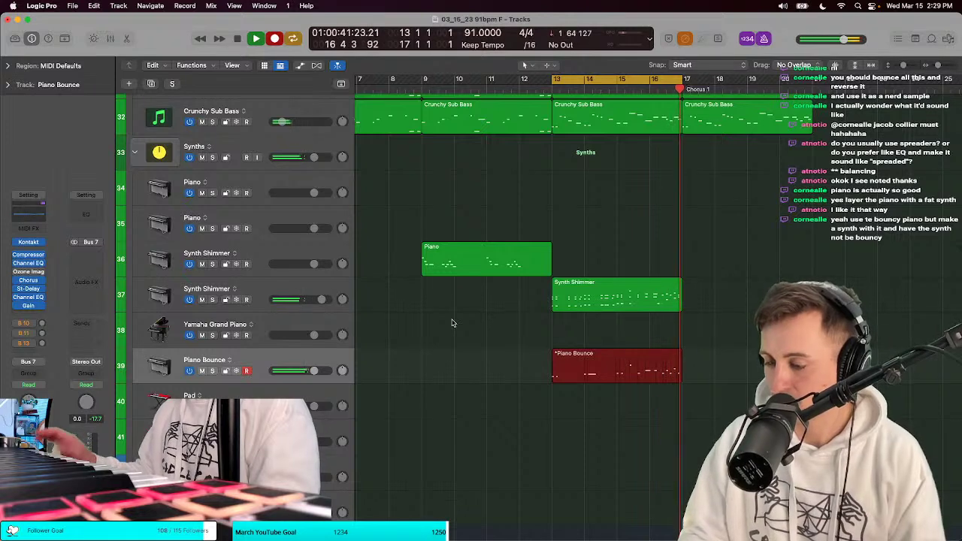
pyautogui.press('space')
pyautogui.press('space')
# Step: Play back the Piano Bounce take soloed and set the Stereo Delay's left deviation to +3.67%
pyautogui.press('space')
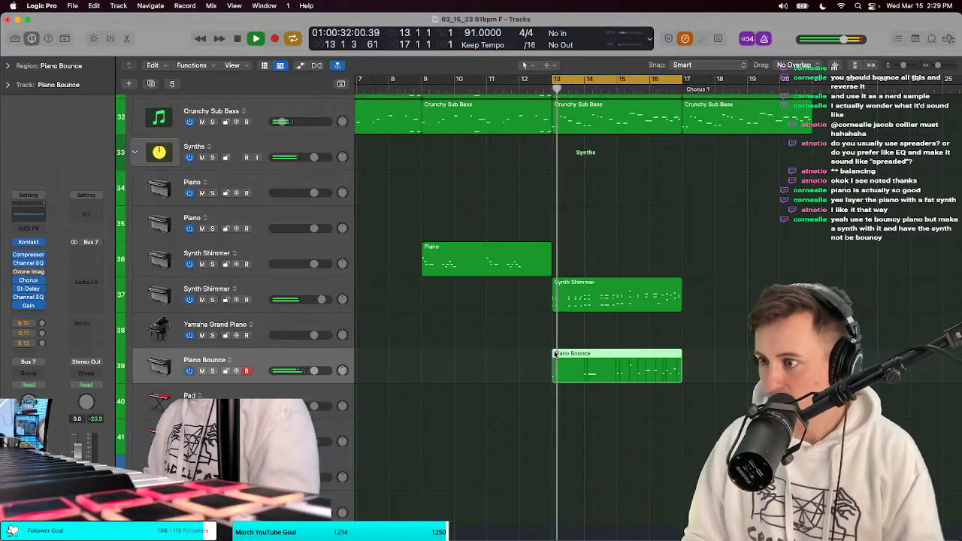
pyautogui.press('s')
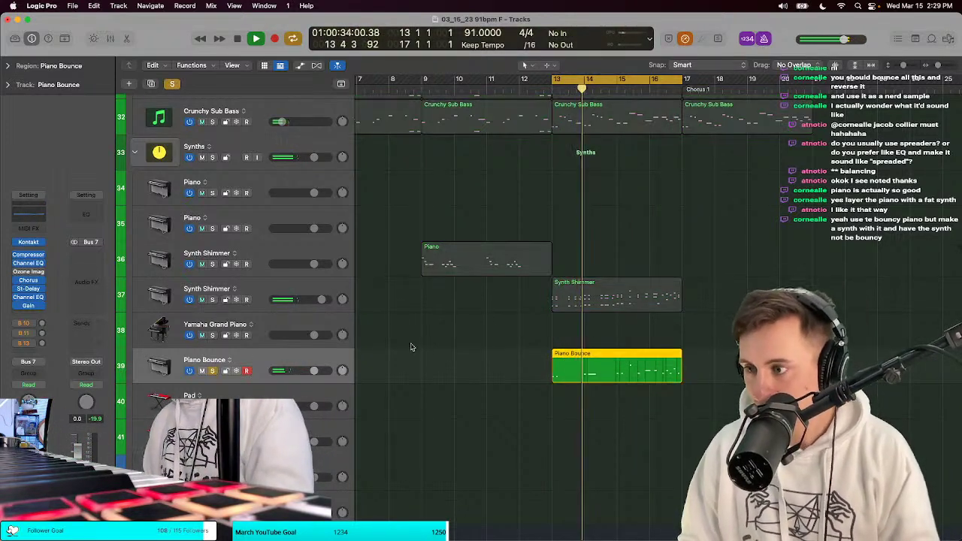
pyautogui.click(28, 288)
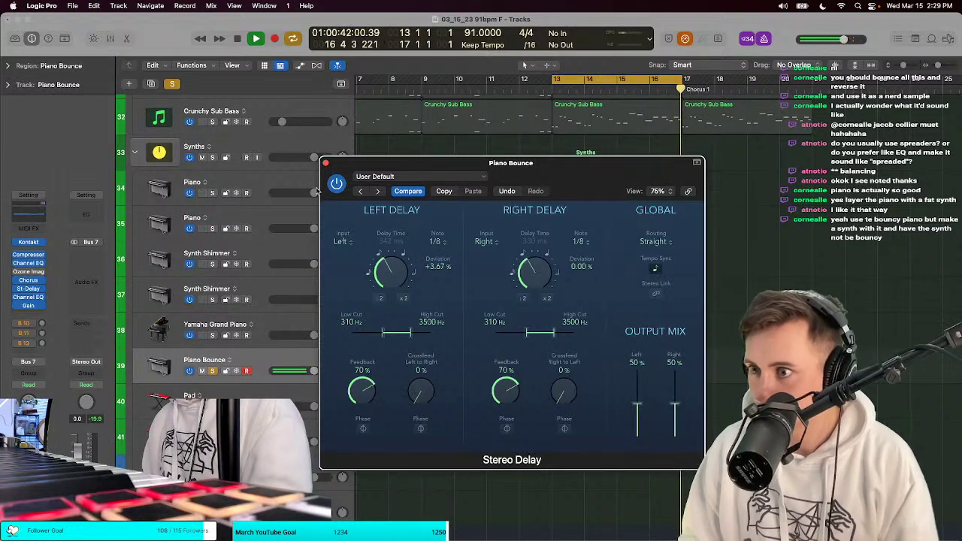
# Step: Quantize all notes of the Piano Bounce region to 1/16 Swing C at strength 100
pyautogui.click(325, 162)
pyautogui.doubleClick(586, 368)
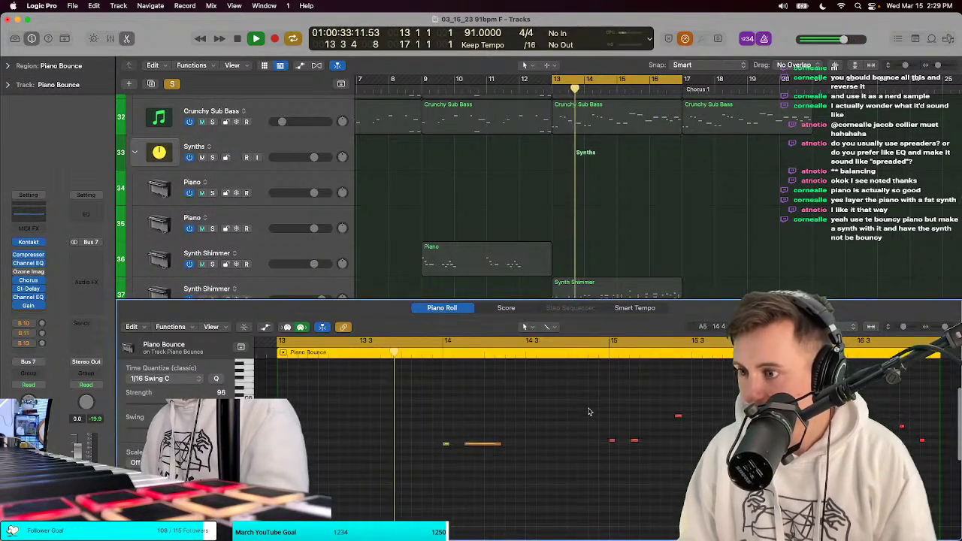
pyautogui.press('super+a')
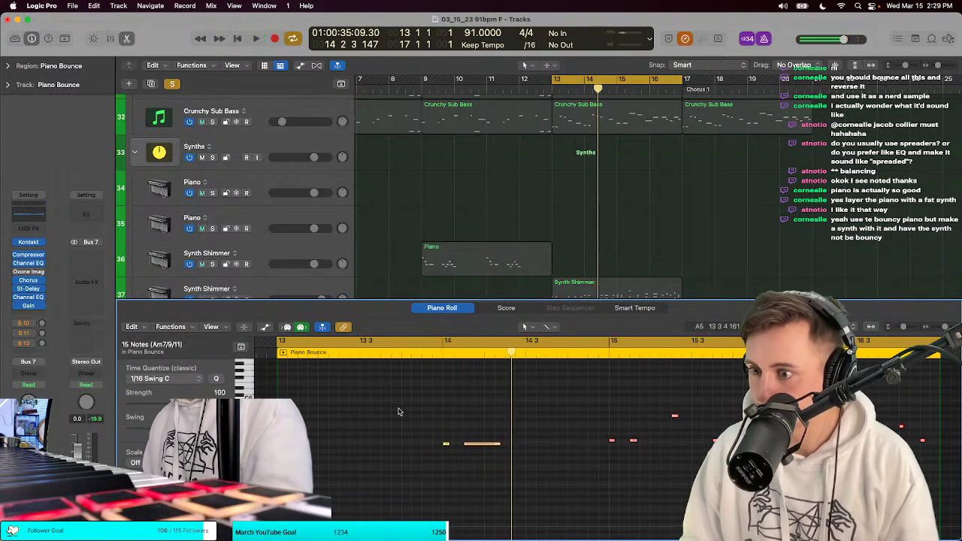
pyautogui.press('e')
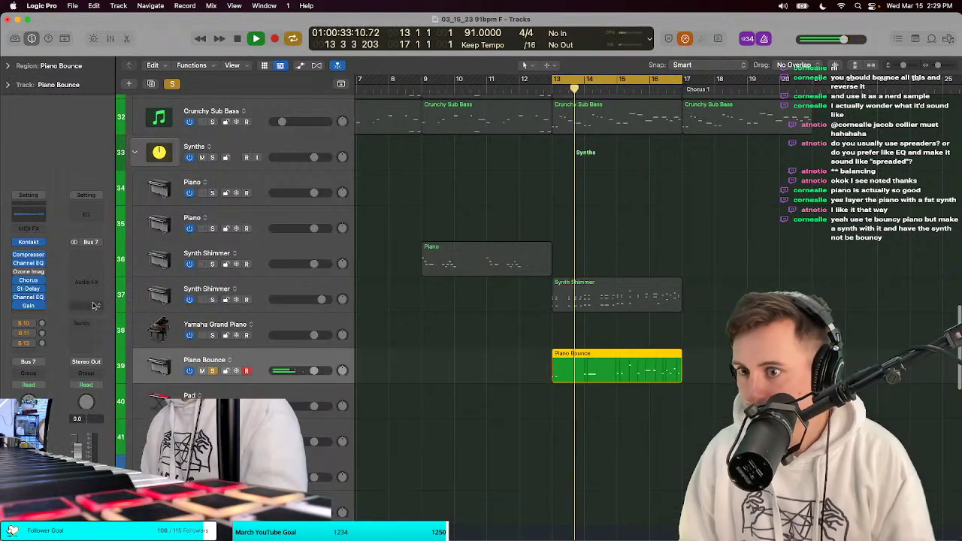
# Step: Set the Piano Bounce Stereo Delay's left low cut to 360 Hz and left high cut to 4200 Hz
pyautogui.click(28, 289)
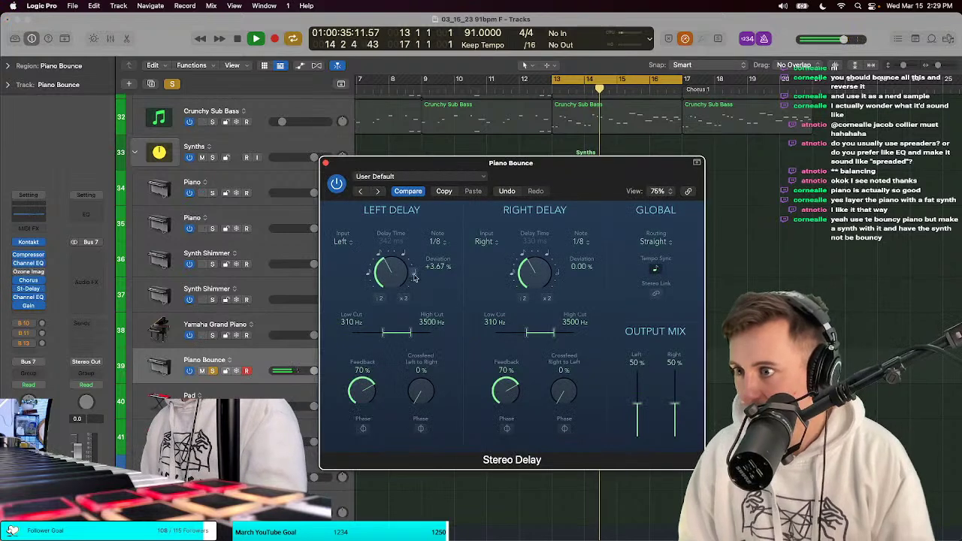
pyautogui.moveTo(413, 277); pyautogui.dragTo(489, 268)
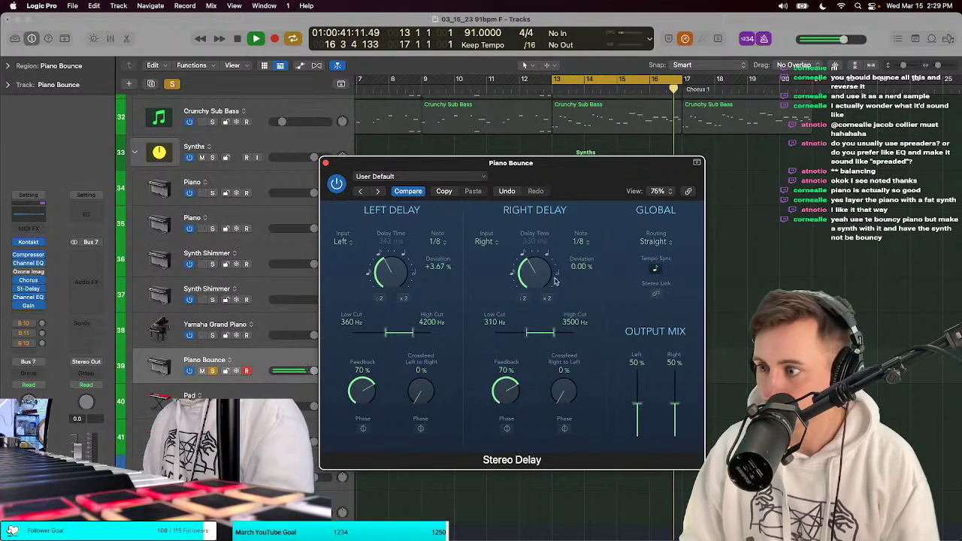
pyautogui.press('e')
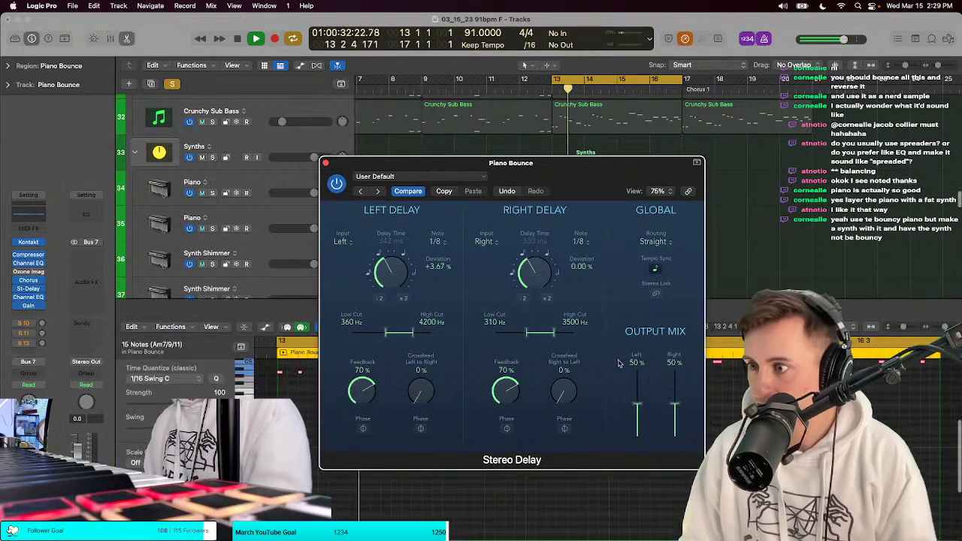
pyautogui.click(324, 162)
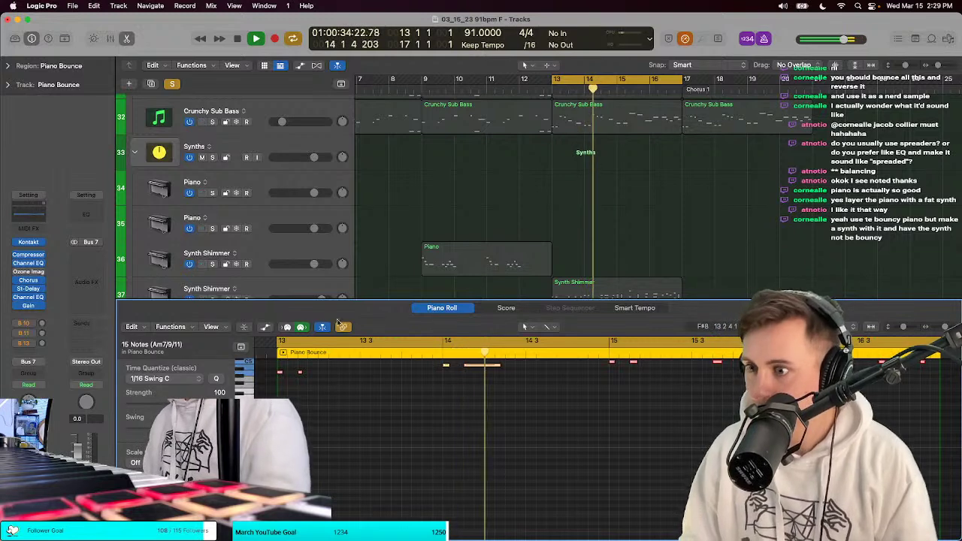
# Step: Play back the Piano Bounce region and examine its notes in the piano roll and as notation with pedal marks
pyautogui.scroll(3, 466, 391)
pyautogui.press('space')
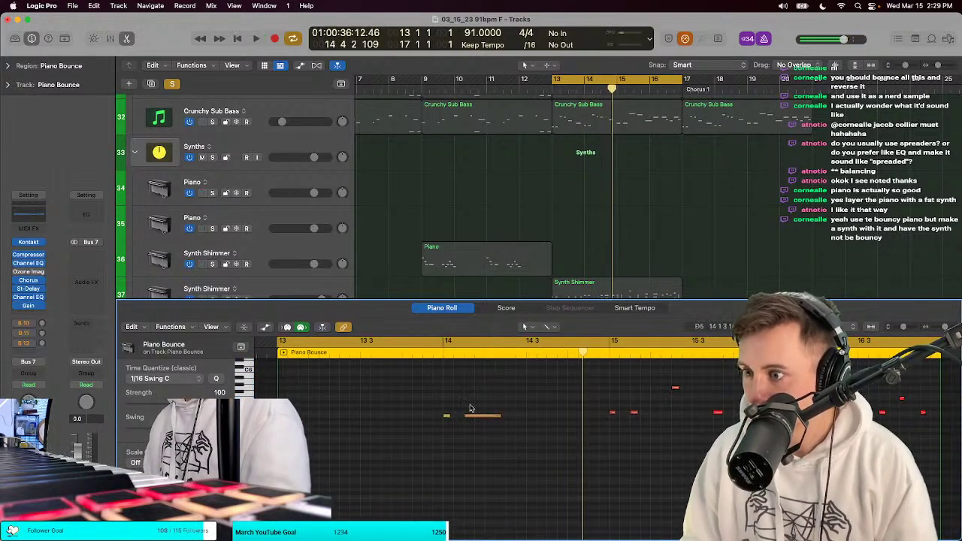
pyautogui.press('space')
pyautogui.scroll(2, 466, 421)
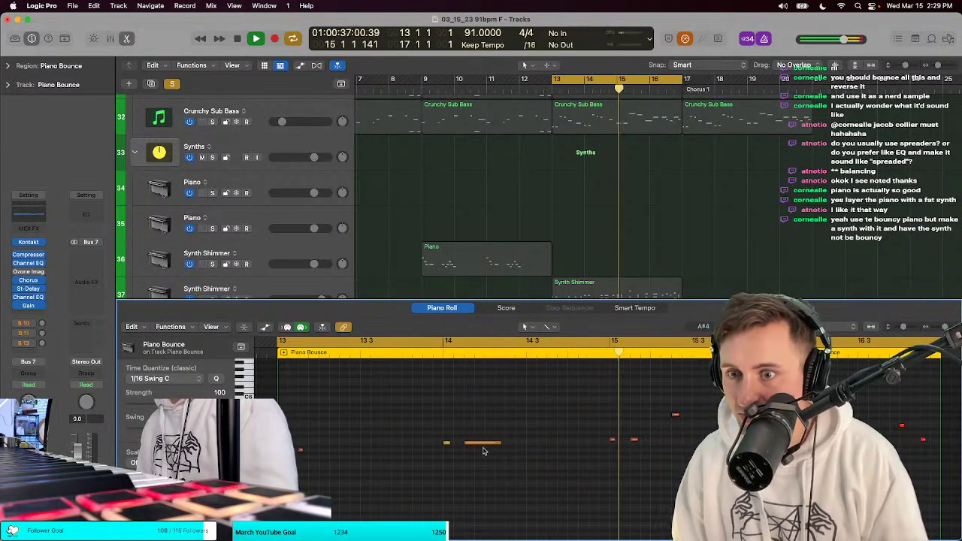
pyautogui.press('space')
pyautogui.press('space')
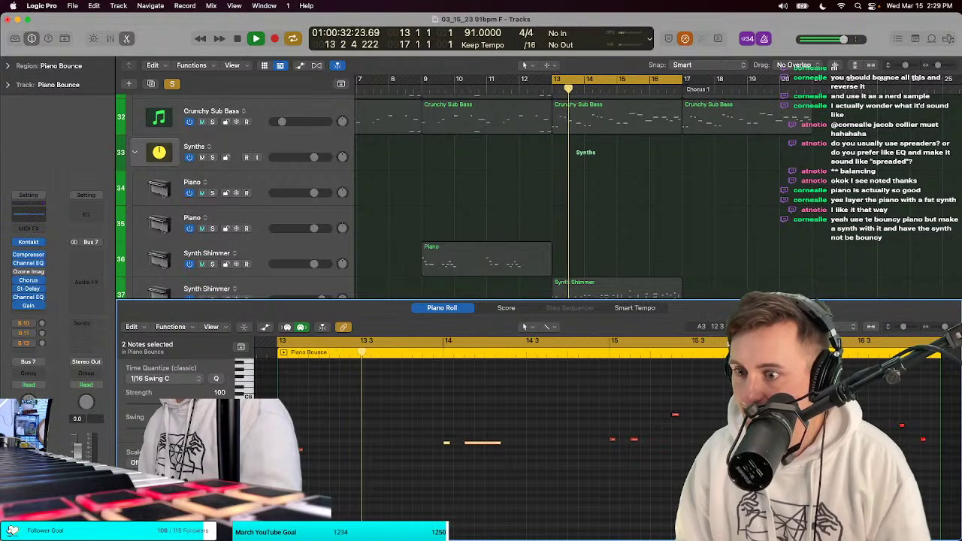
pyautogui.press('n')
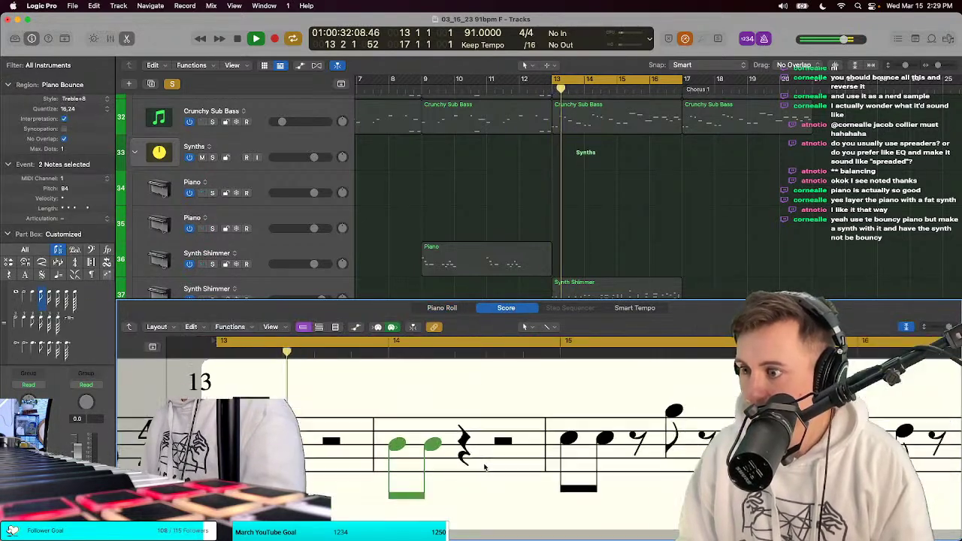
pyautogui.press('super+minus')
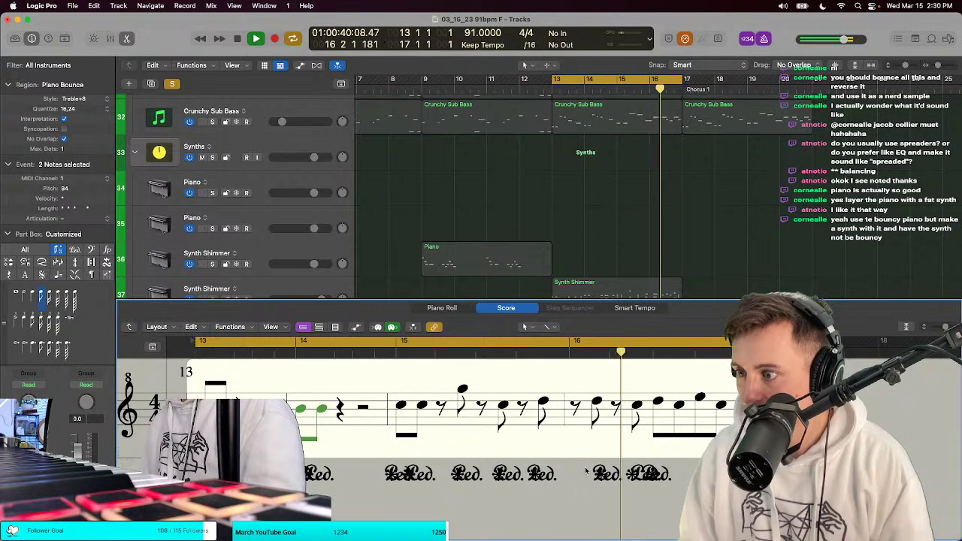
# Step: Delete the stray sustain pedal marks in the second half of bar 16 in the Piano Bounce score
pyautogui.press('space')
pyautogui.moveTo(655, 474)
pyautogui.mouseDown()
pyautogui.moveTo(681, 478)
pyautogui.moveTo(648, 476)
pyautogui.moveTo(663, 479)
pyautogui.mouseUp()
pyautogui.click(644, 475)
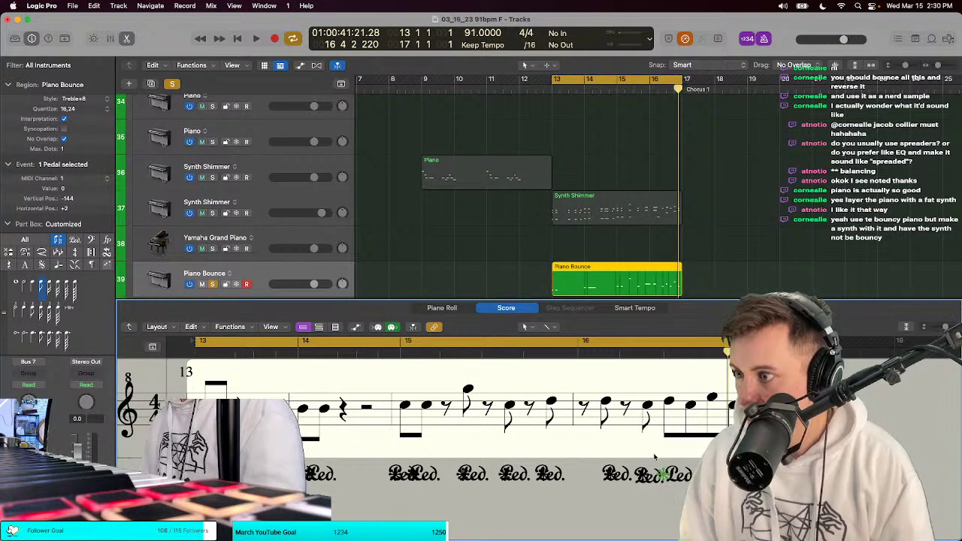
pyautogui.click(669, 465)
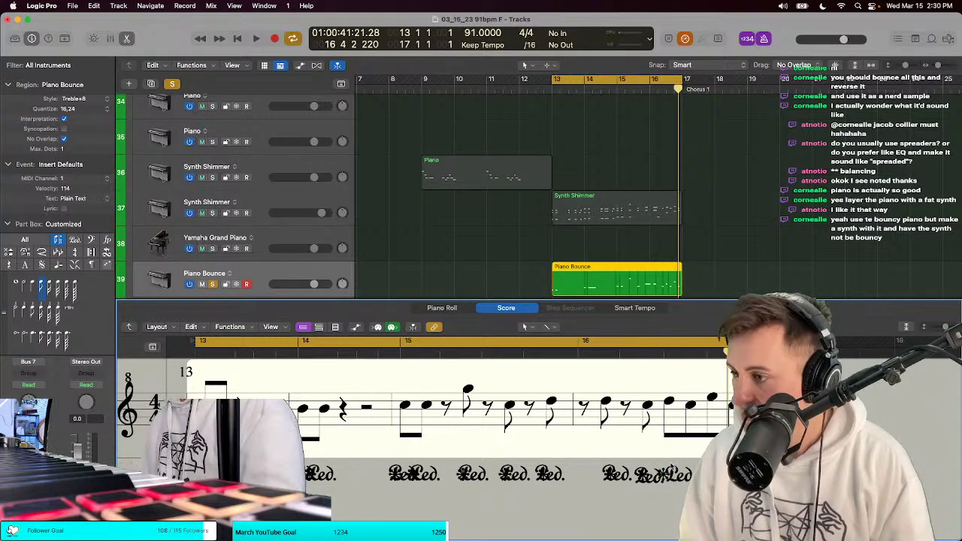
pyautogui.click(658, 482)
pyautogui.press('Delete')
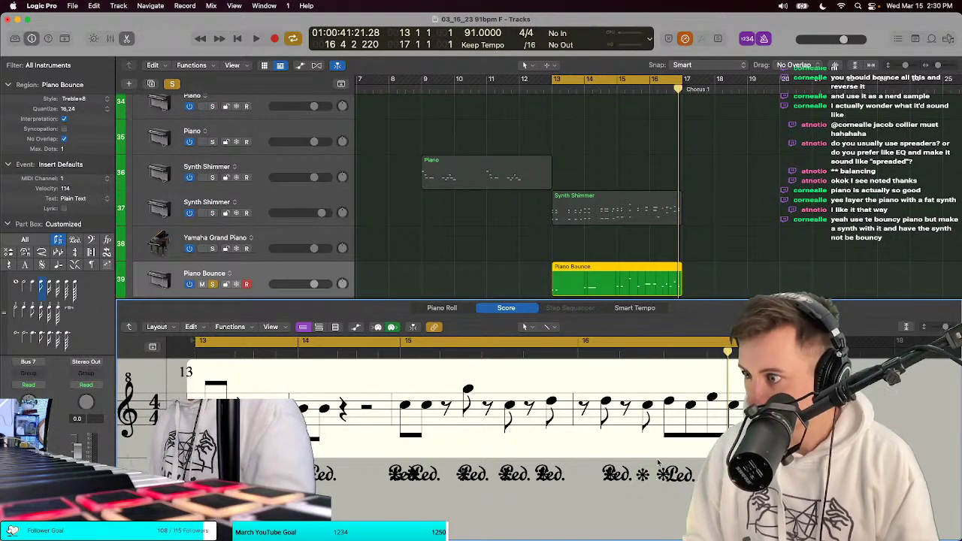
pyautogui.press('Delete')
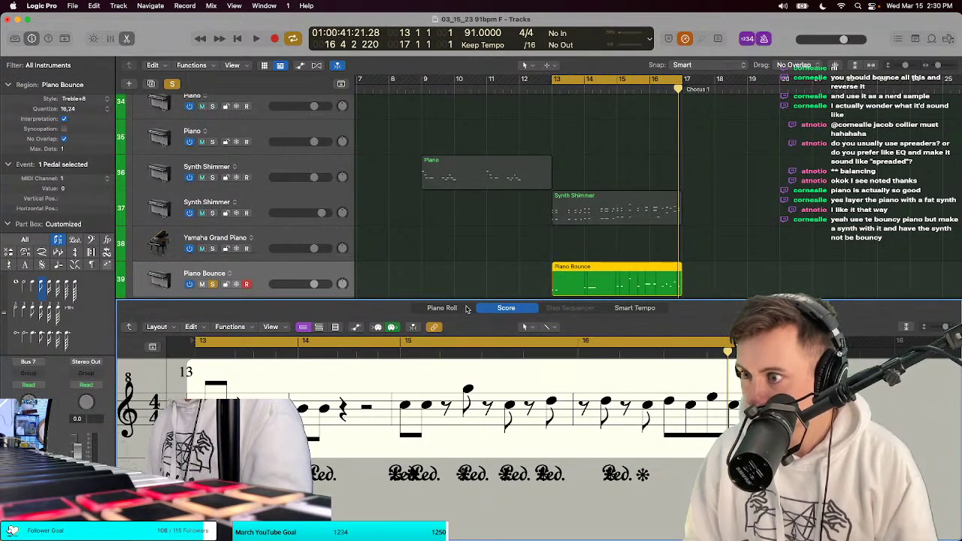
# Step: Lengthen the closing notes in the second half of bar 16 in the piano roll, checking them with playback
pyautogui.click(460, 308)
pyautogui.press('space')
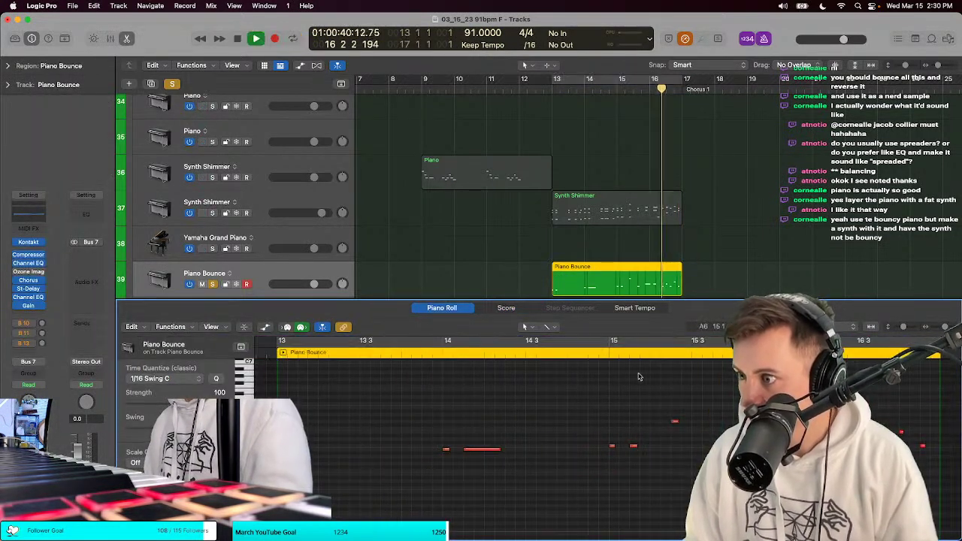
pyautogui.press('space')
pyautogui.moveTo(648, 419); pyautogui.dragTo(665, 452)
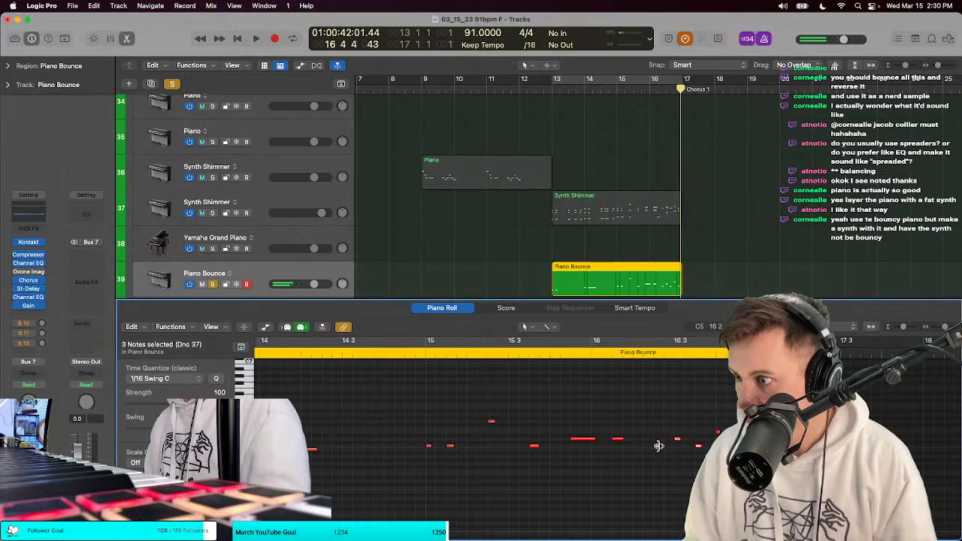
pyautogui.press('space')
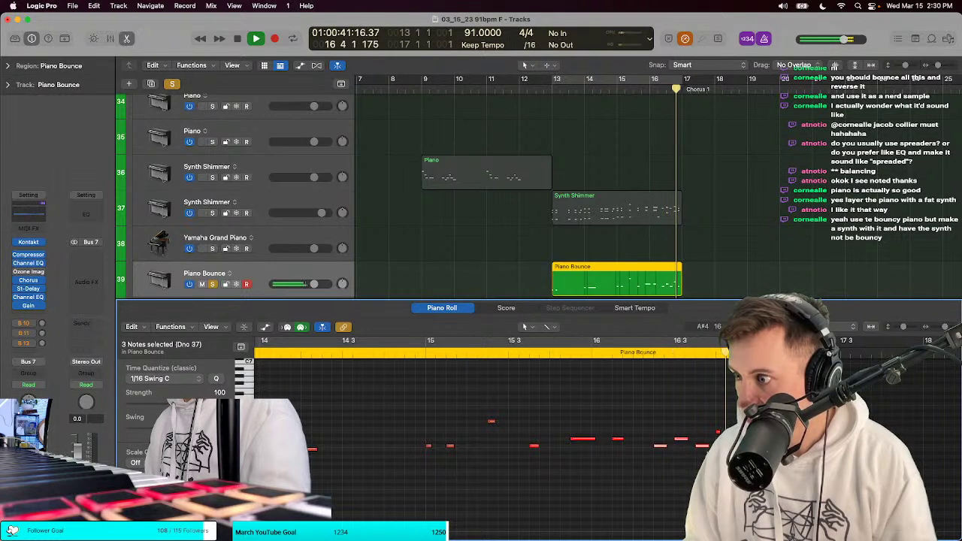
pyautogui.press('space')
pyautogui.press('space')
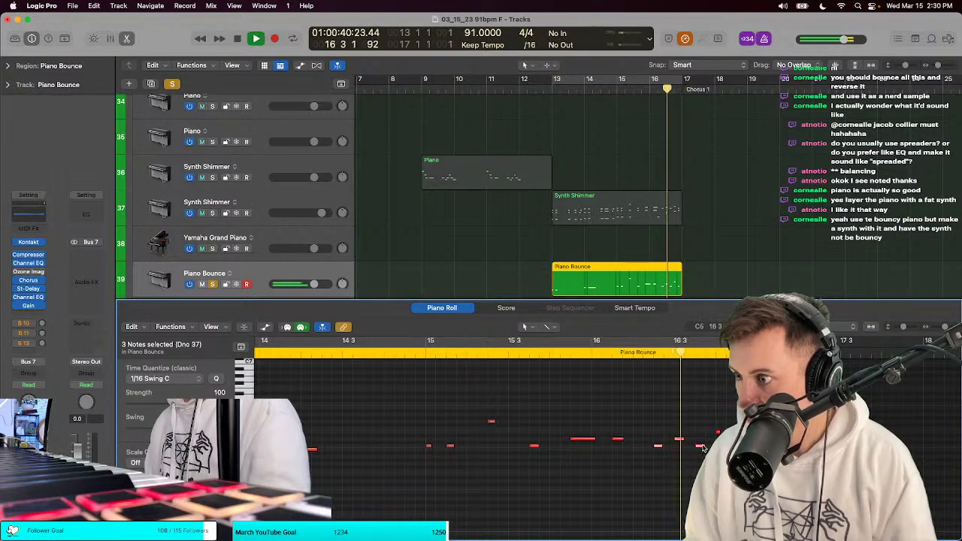
pyautogui.click(718, 431)
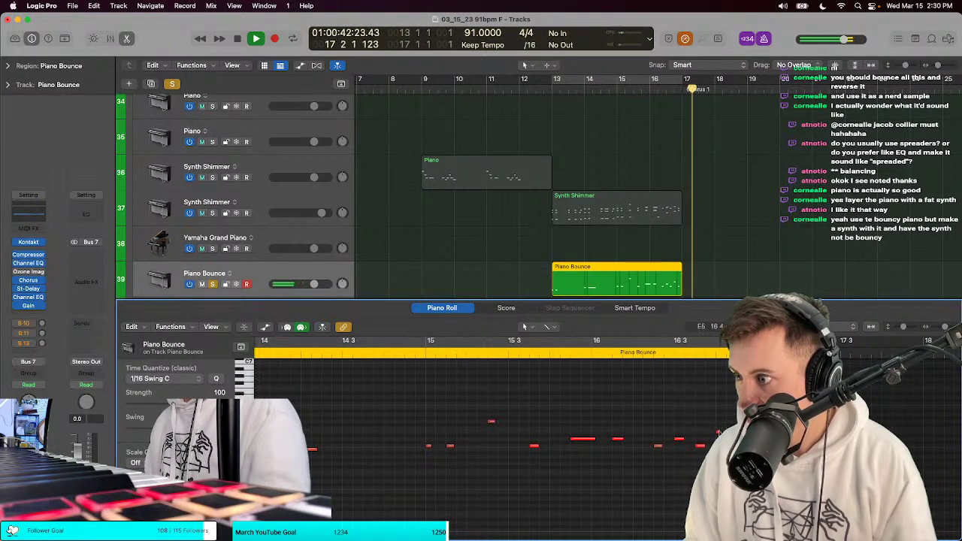
pyautogui.click(718, 434)
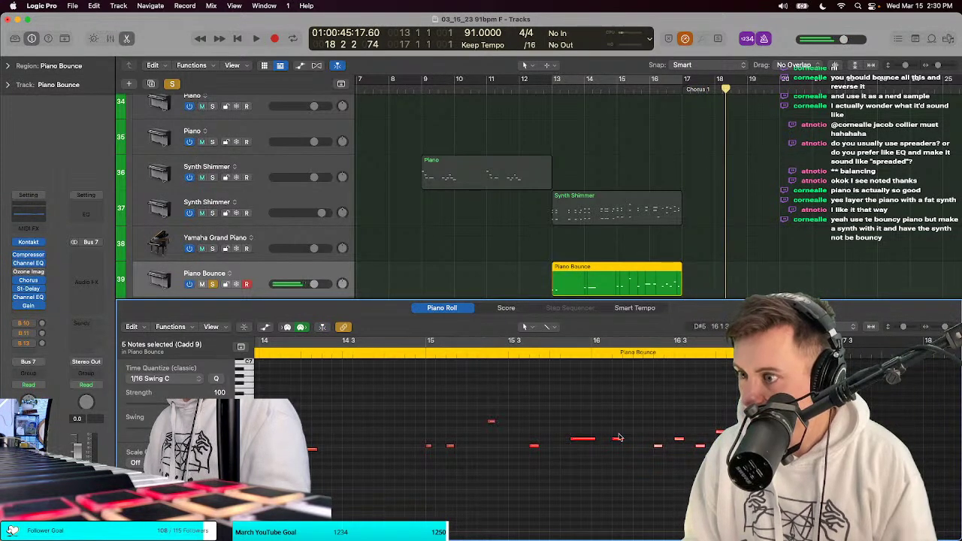
# Step: Select all Piano Bounce notes and play back the end of the region soloed
pyautogui.press('super+Left')
pyautogui.press('super+a')
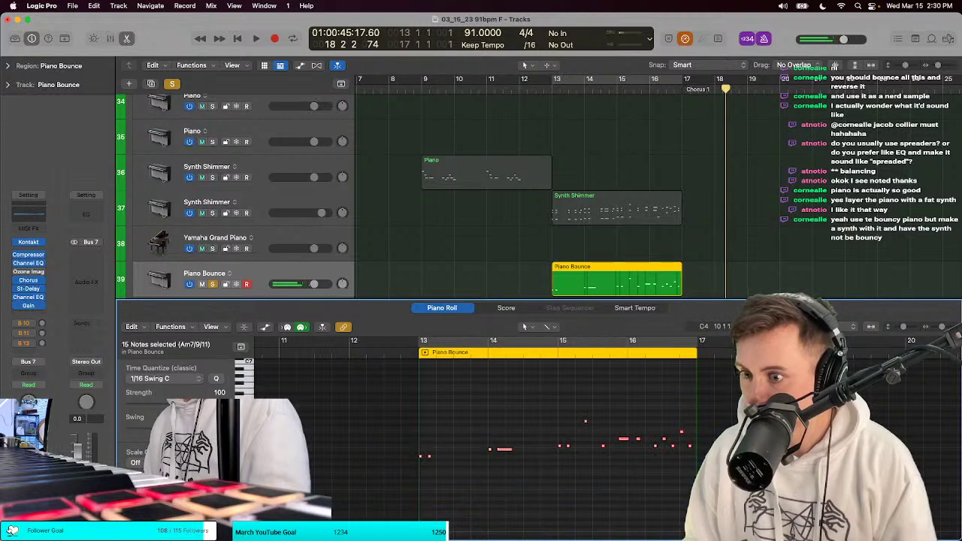
pyautogui.press('space')
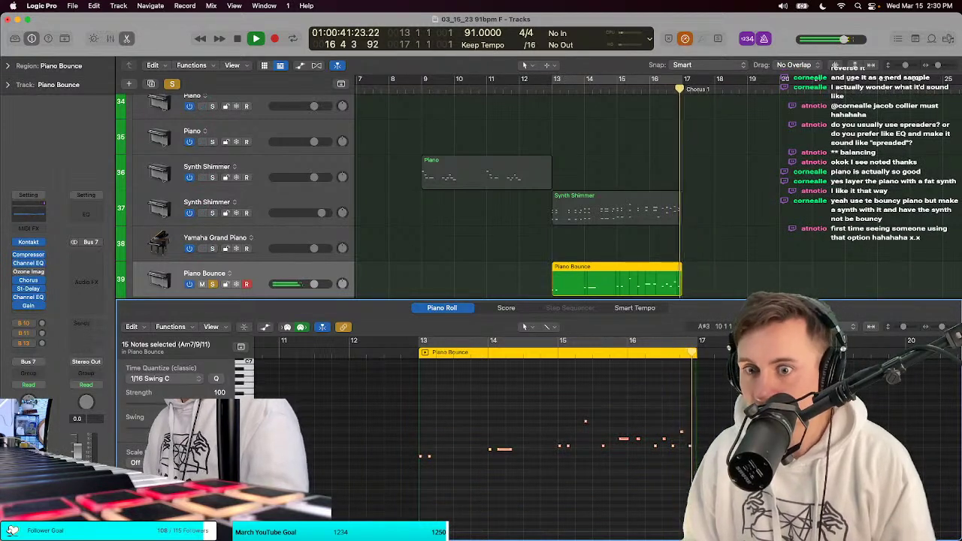
pyautogui.press('e')
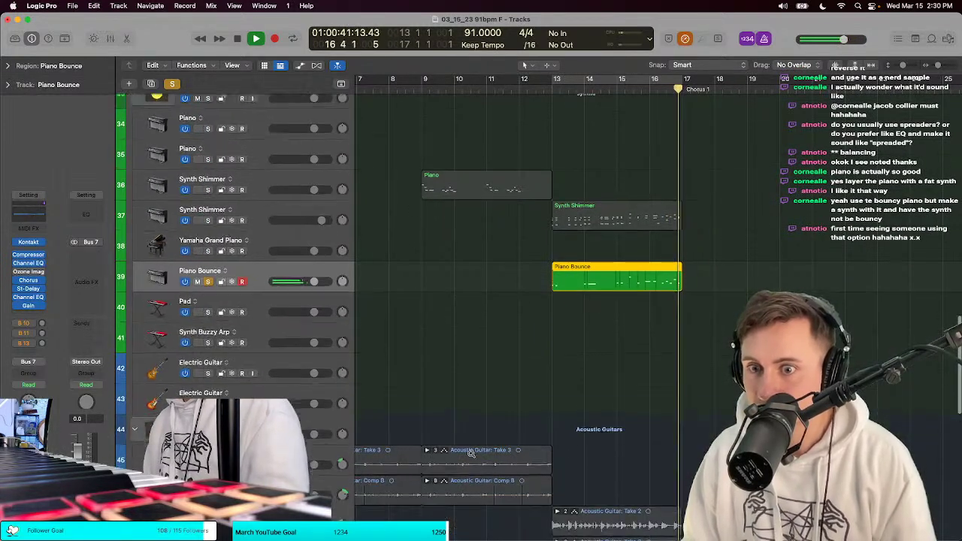
# Step: Compare Piano Bounce soloed into Chorus 1 with the full mix played from just before bar 13
pyautogui.rightClick(472, 454)
pyautogui.keyDown('ctrl'); pyautogui.keyDown('alt'); pyautogui.click(471, 453); pyautogui.keyUp('alt'); pyautogui.keyUp('ctrl')
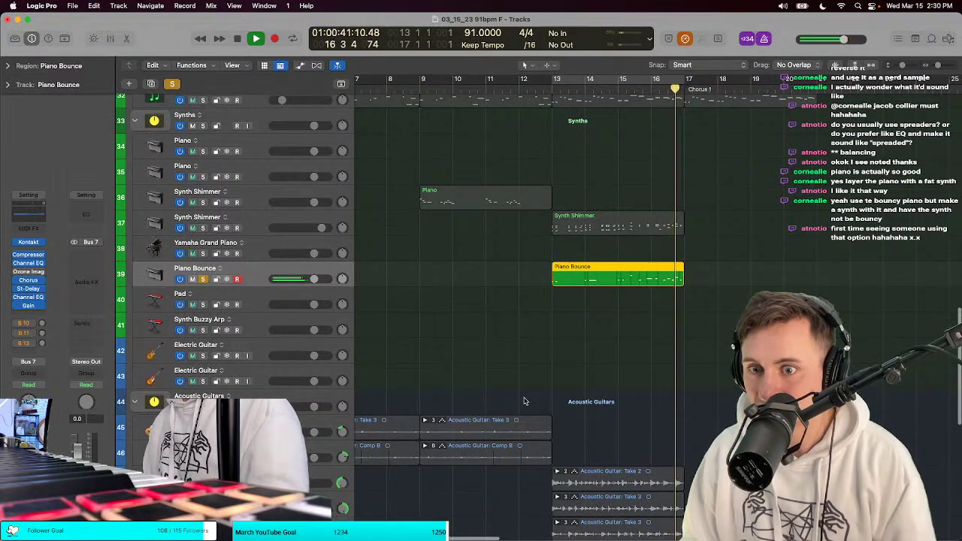
pyautogui.press('t')
pyautogui.press('Escape')
pyautogui.press('space')
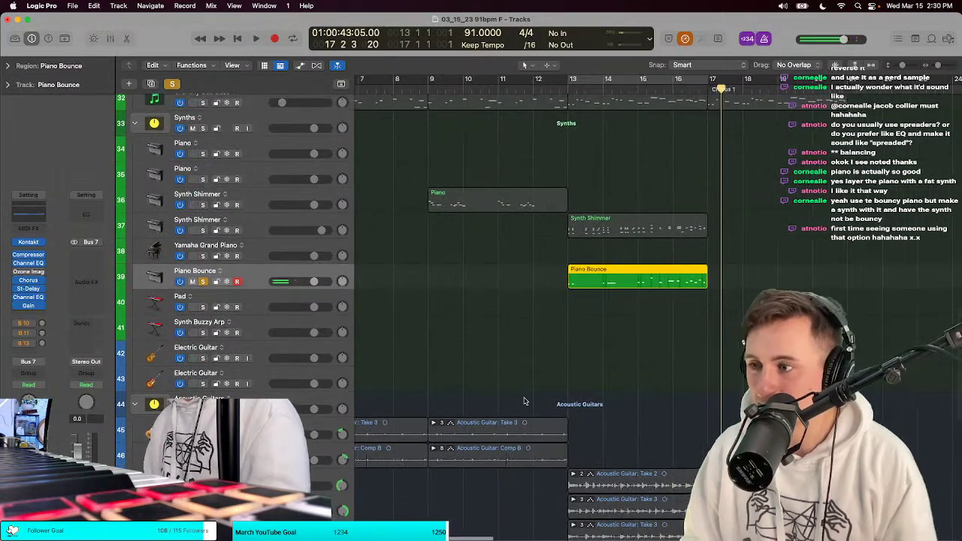
pyautogui.press('space')
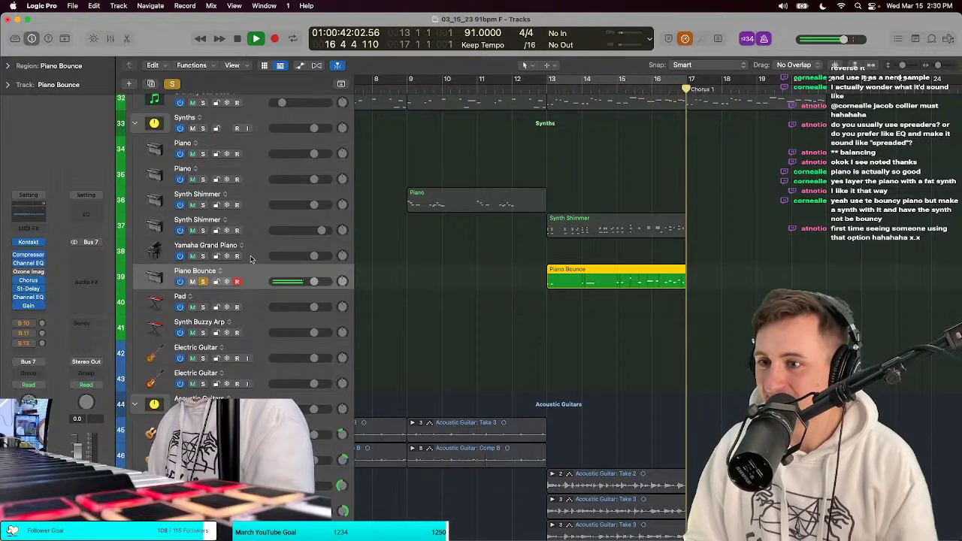
pyautogui.press('s')
pyautogui.click(539, 88)
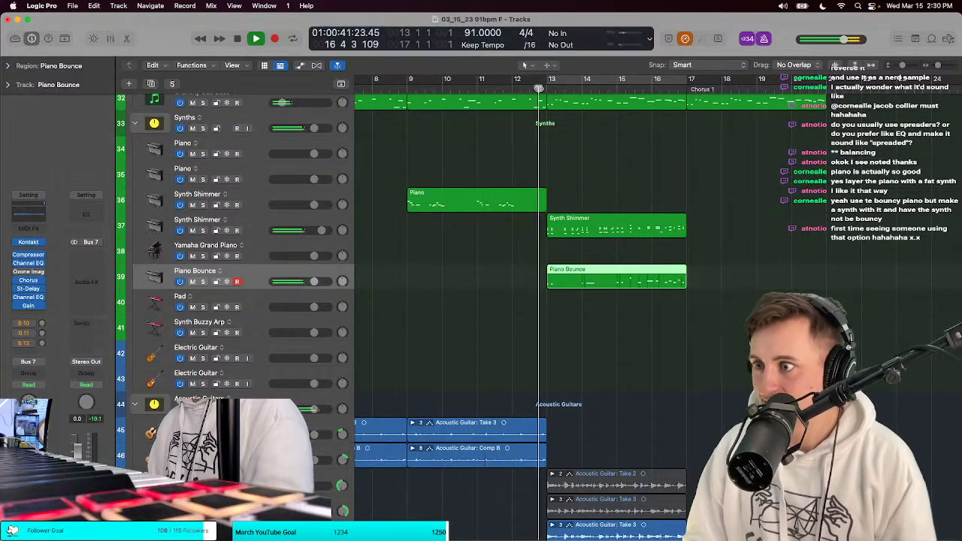
# Step: Boost the high shelf in the Piano Bounce Channel EQ that follows the Stereo Delay
pyautogui.click(47, 298)
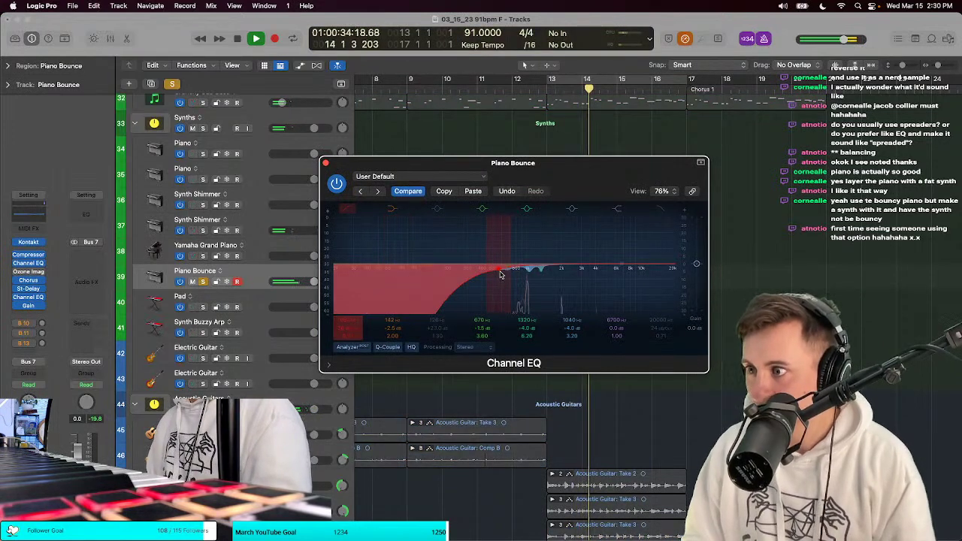
pyautogui.moveTo(610, 268); pyautogui.dragTo(622, 230)
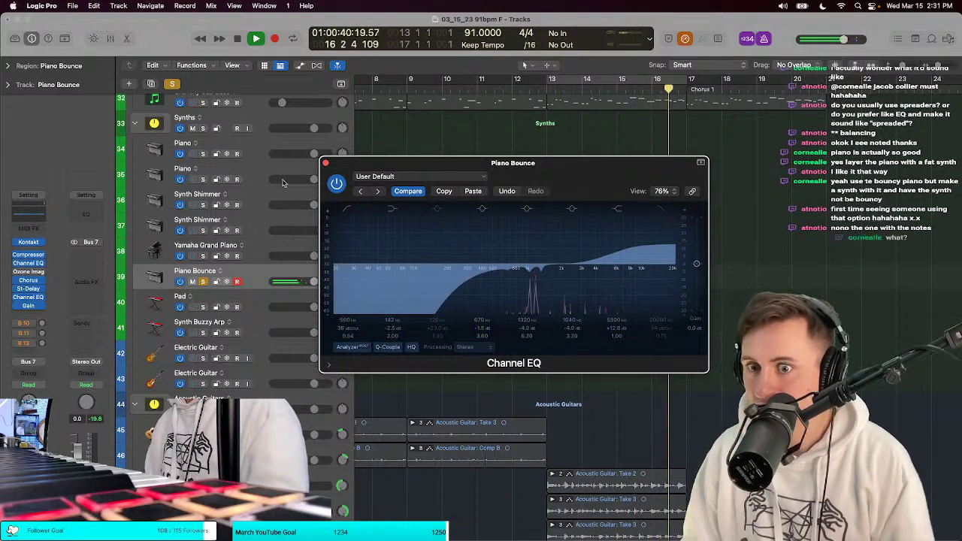
pyautogui.click(325, 162)
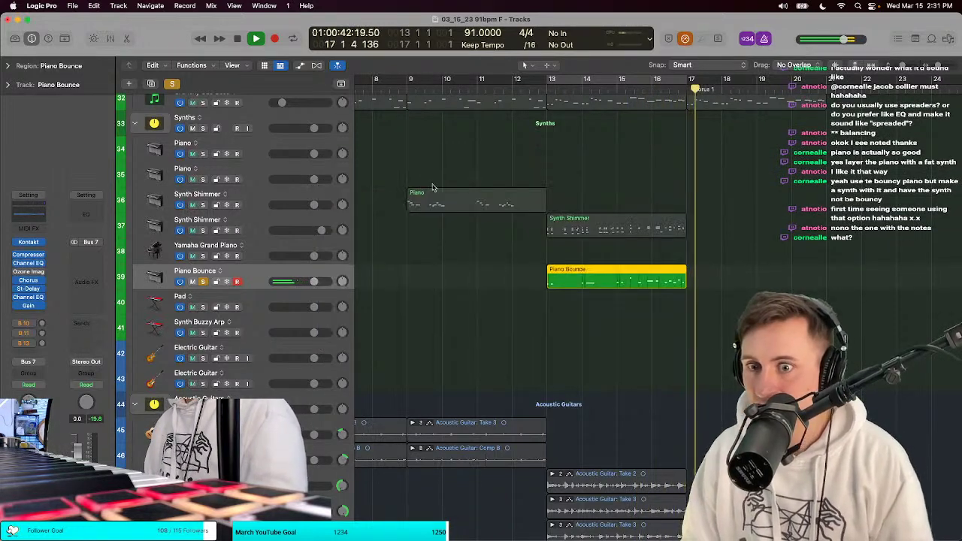
# Step: Show the Piano Bounce notation with its pedal marks in the score editor during playback, and close the editor
pyautogui.press(',')
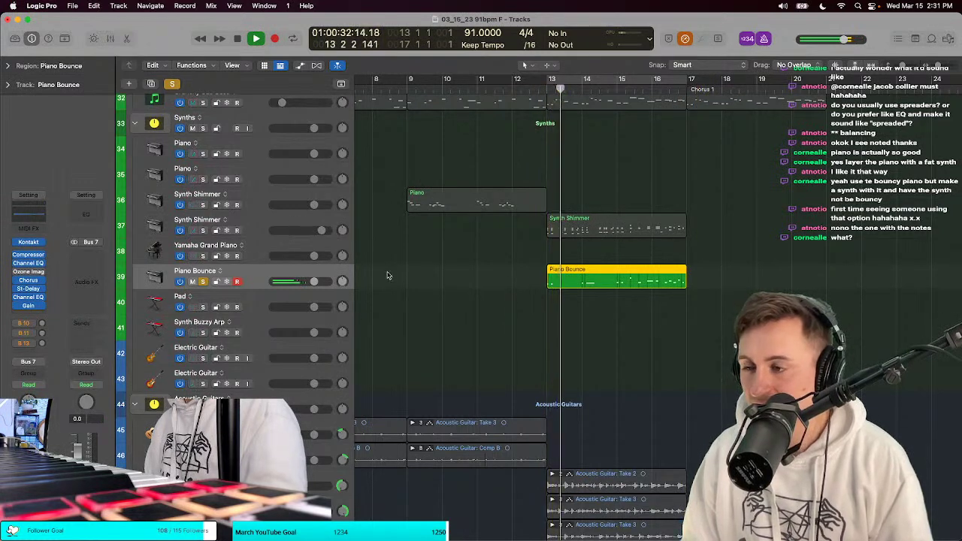
pyautogui.press('e')
pyautogui.click(496, 308)
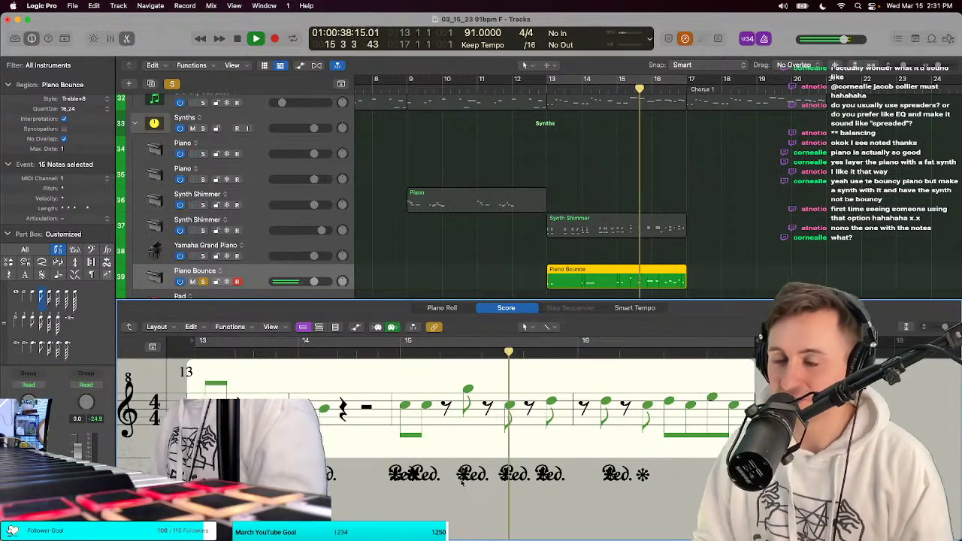
pyautogui.click(438, 308)
pyautogui.click(436, 309)
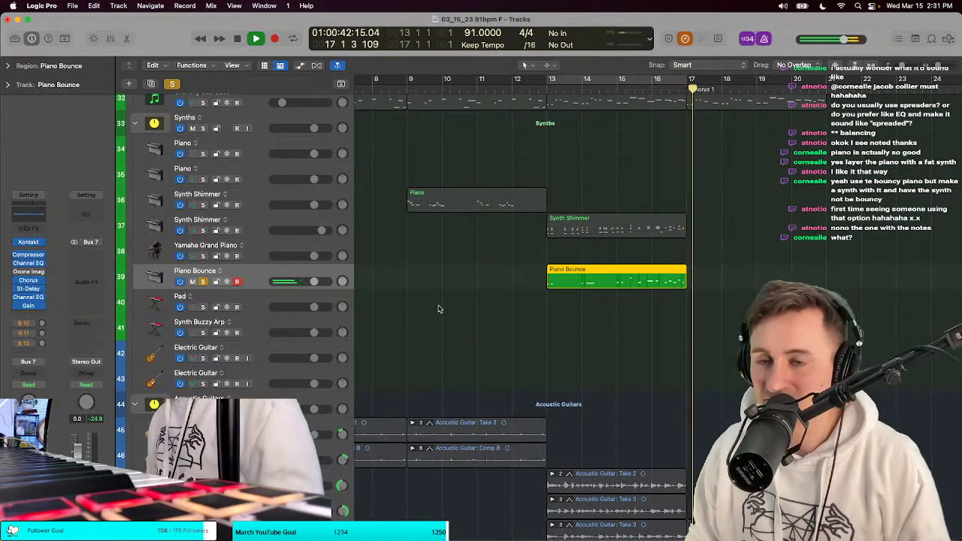
# Step: Play back the soloed Piano Bounce region again from its start at bar 13
pyautogui.press('t')
pyautogui.press('Escape')
pyautogui.hotkey('shift', 'Return')
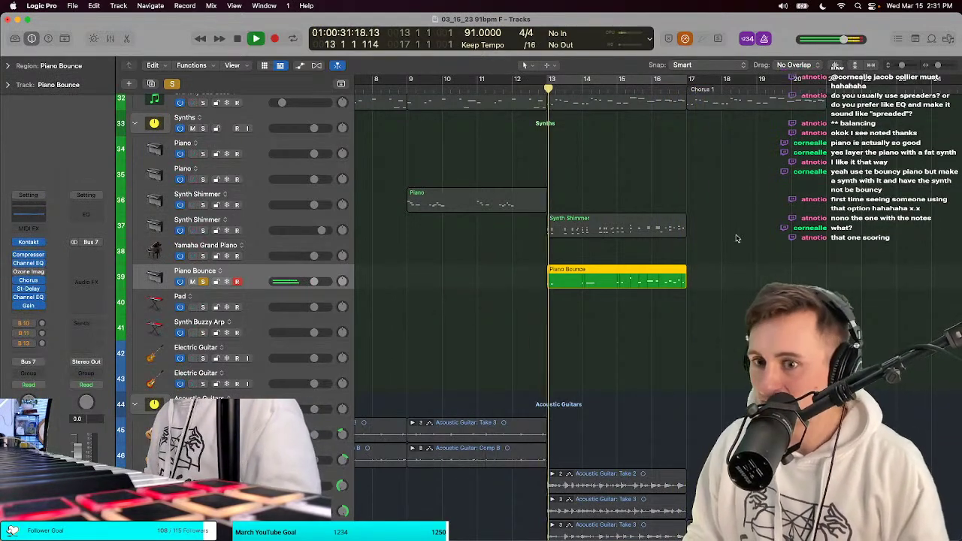
pyautogui.press('t')
pyautogui.press('Escape')
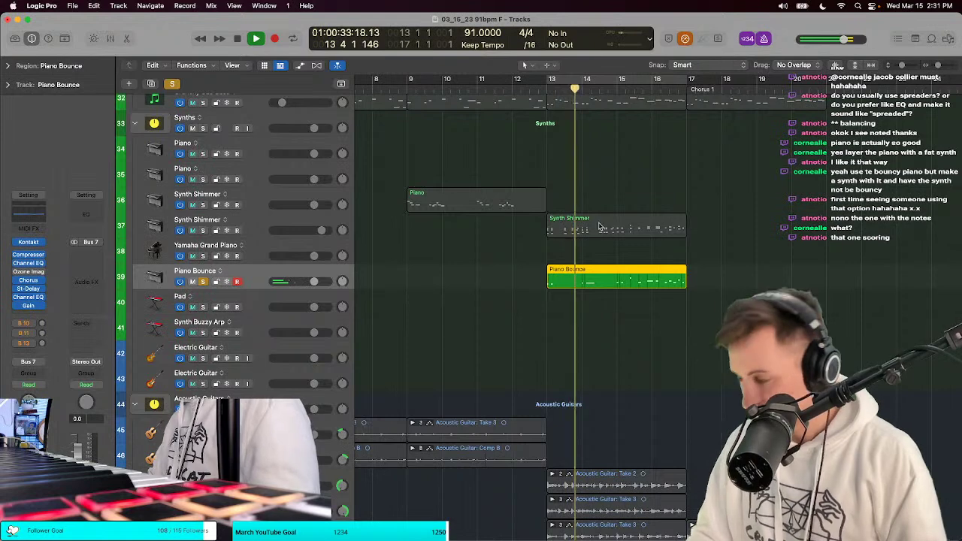
# Step: Show the Piano Bounce notes in the Piano Roll during playback, and close the editor
pyautogui.press('p')
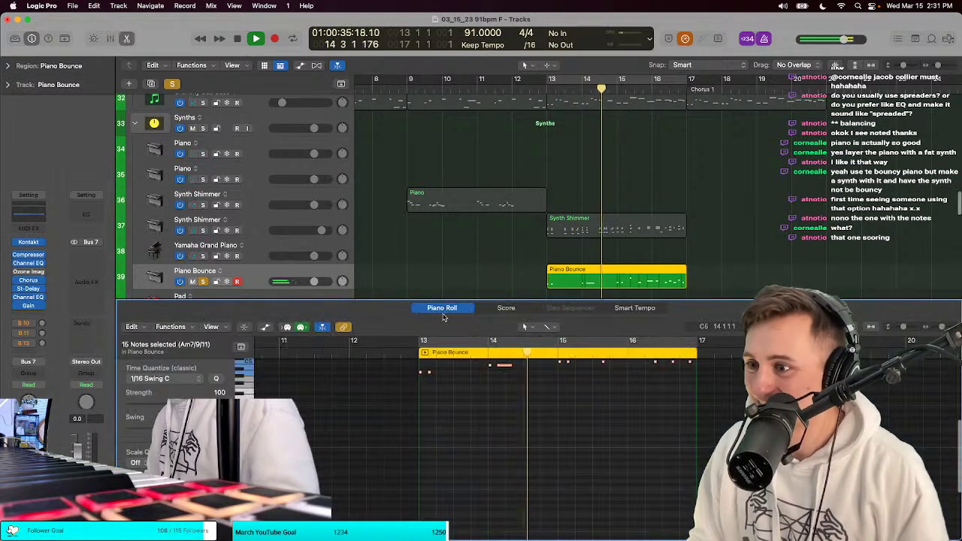
pyautogui.scroll(5, 409, 366)
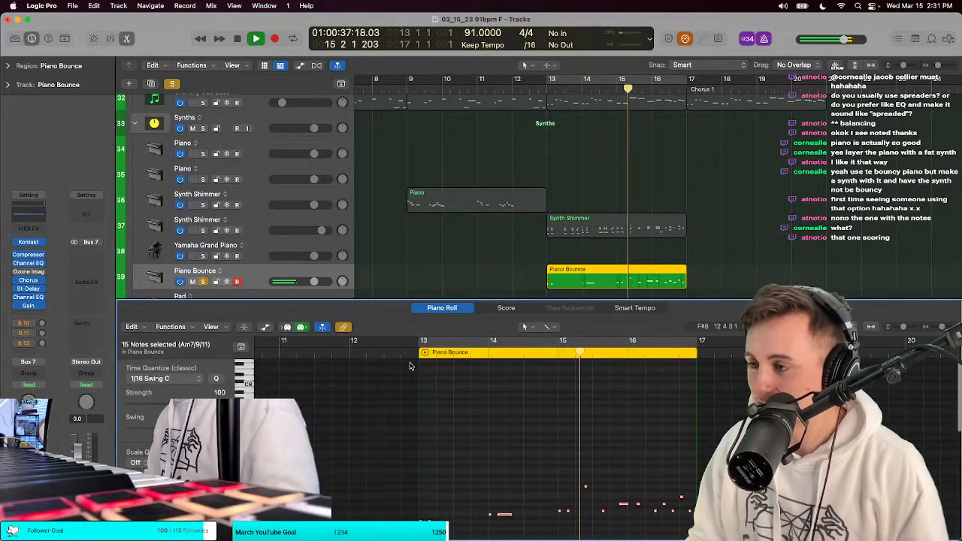
pyautogui.press('t')
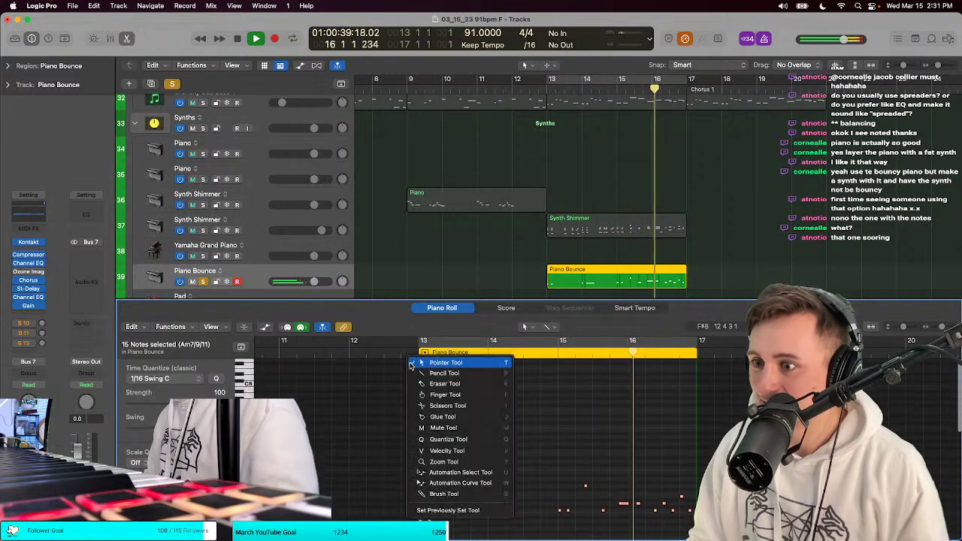
pyautogui.press('Escape')
pyautogui.press('p')
# Step: Unsolo the Piano Bounce track so it plays with the full mix from just before bar 13
pyautogui.press('t')
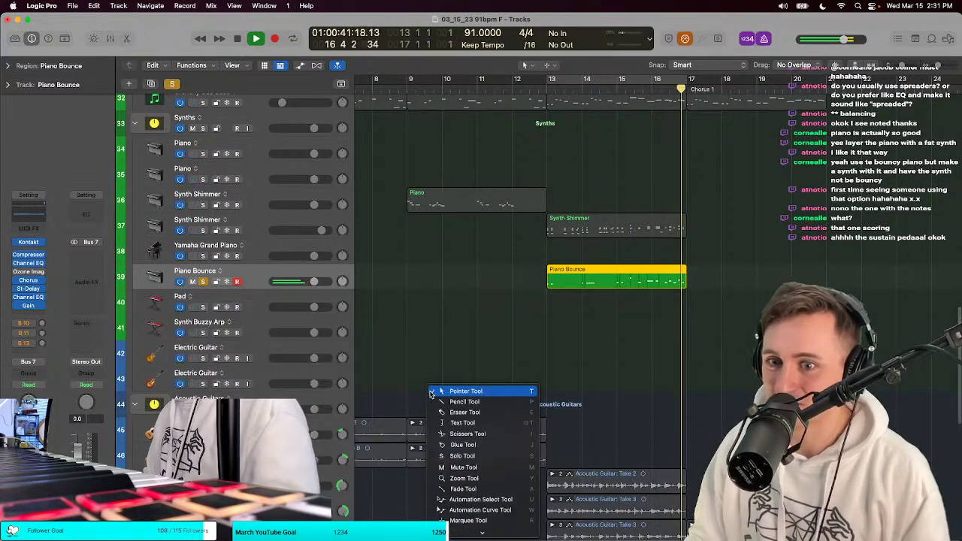
pyautogui.press('Escape')
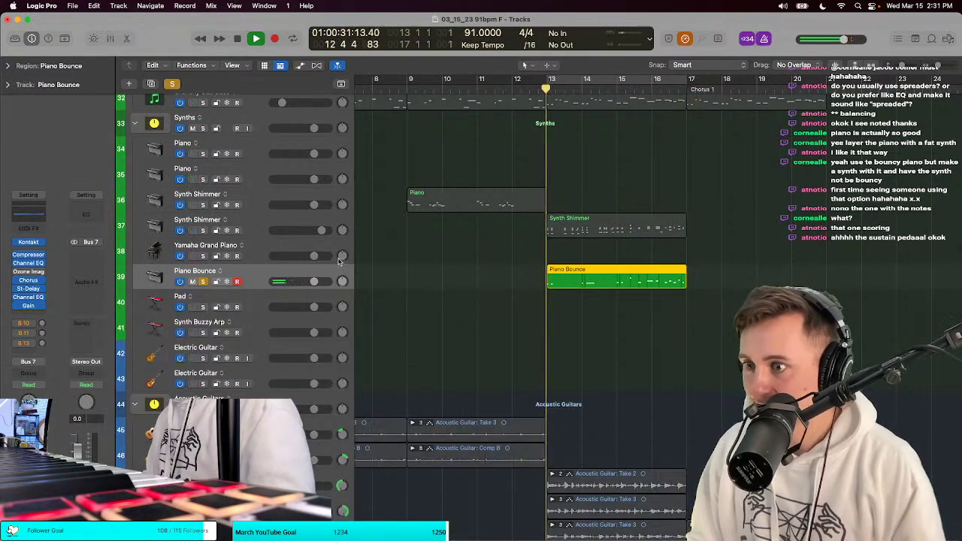
pyautogui.press('s')
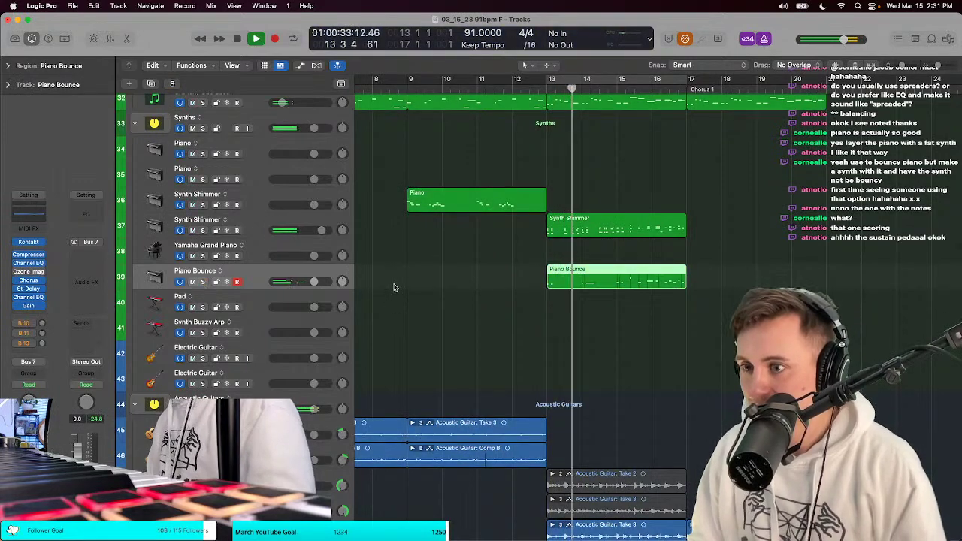
pyautogui.scroll(-3, 393, 287)
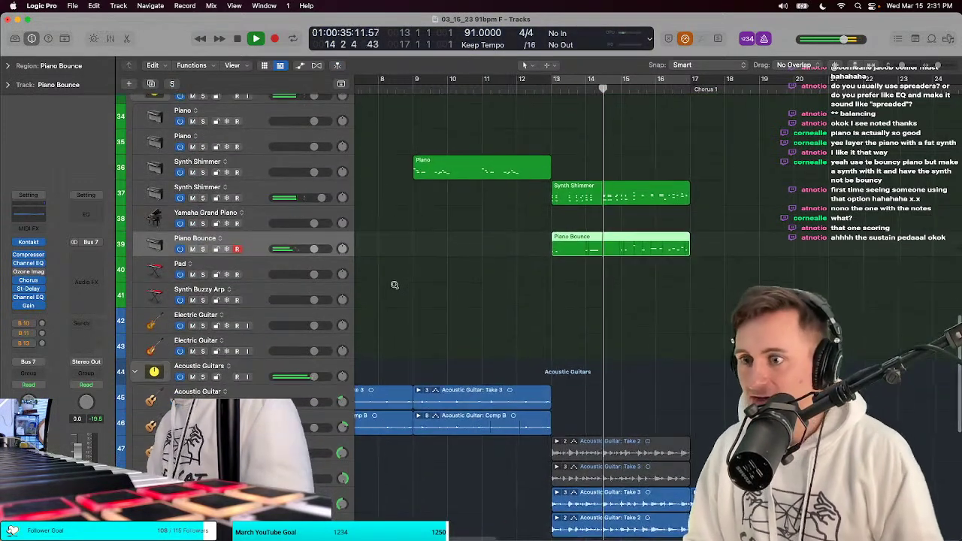
pyautogui.press('super+d')
pyautogui.press('super+Down')
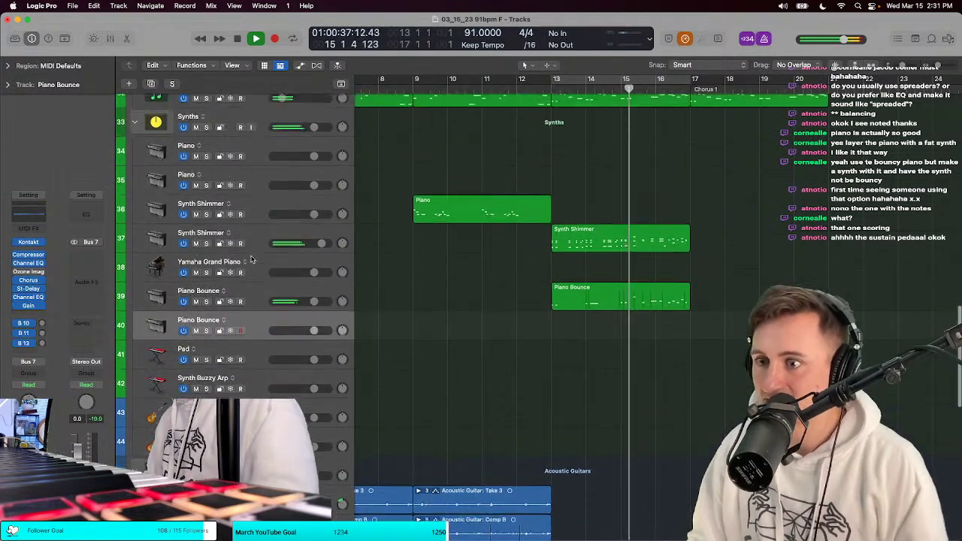
pyautogui.press('super+BackSpace')
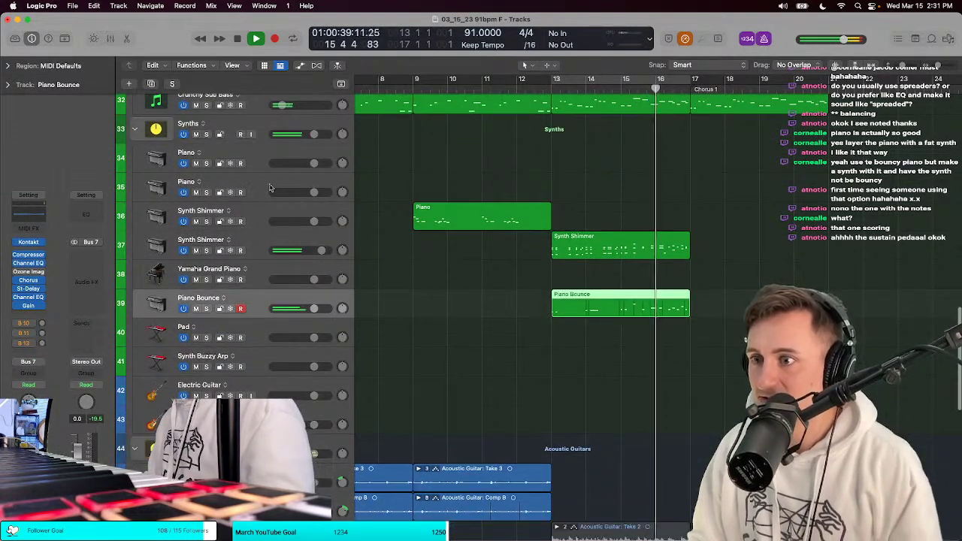
# Step: Replace the software instrument on the second Piano track, track 35, with Massive X
pyautogui.click(270, 187)
pyautogui.click(37, 293)
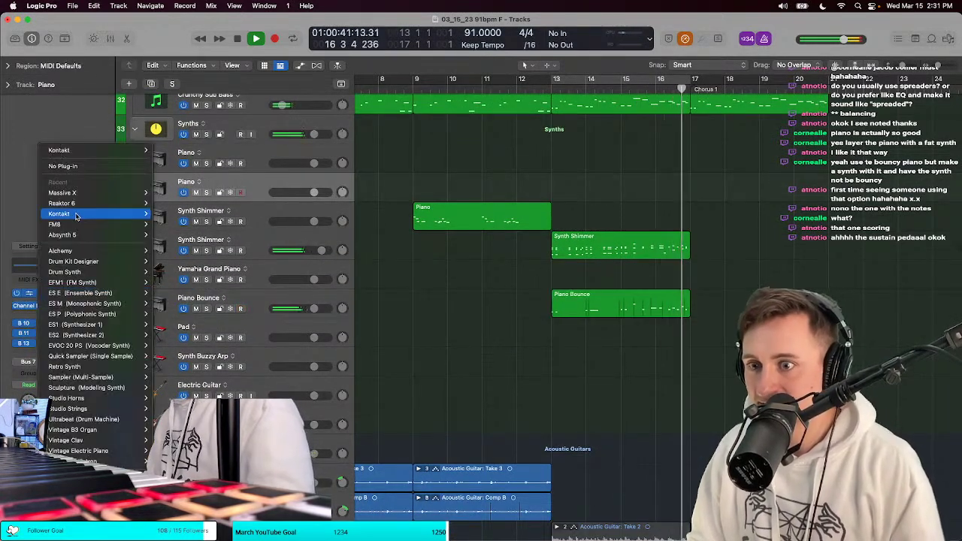
pyautogui.moveTo(76, 214)
pyautogui.click(170, 192)
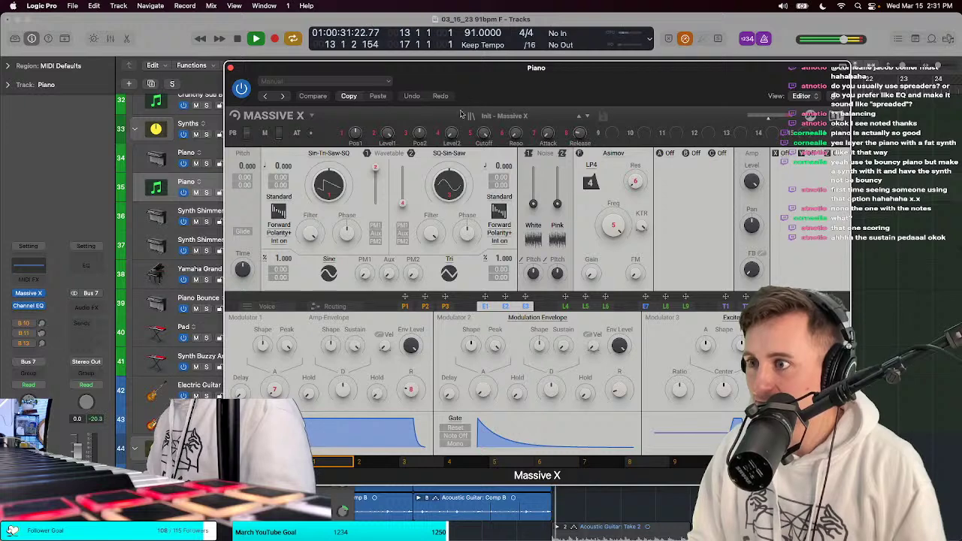
# Step: Open the Massive X preset browser, look through the Synth Lead presets, and filter the list by Plucked Strings
pyautogui.click(468, 115)
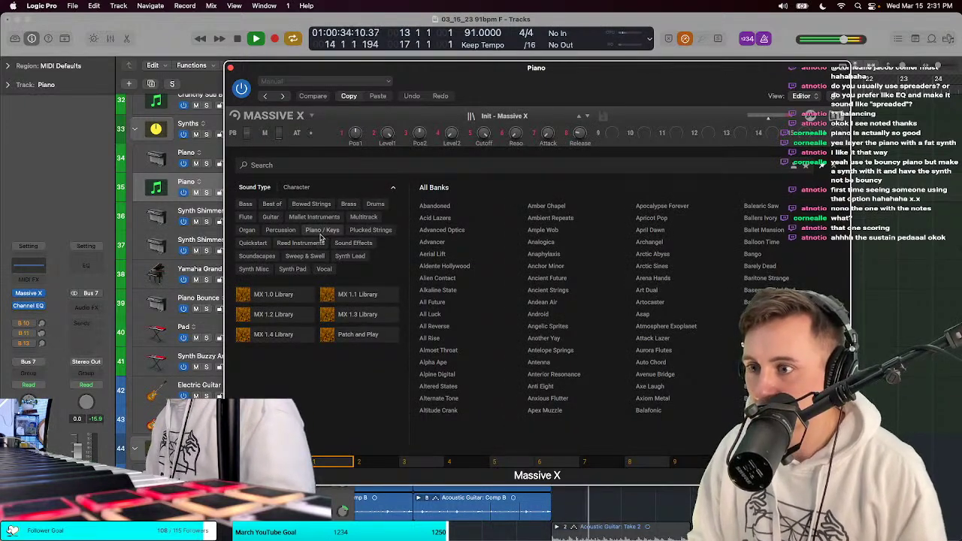
pyautogui.click(347, 257)
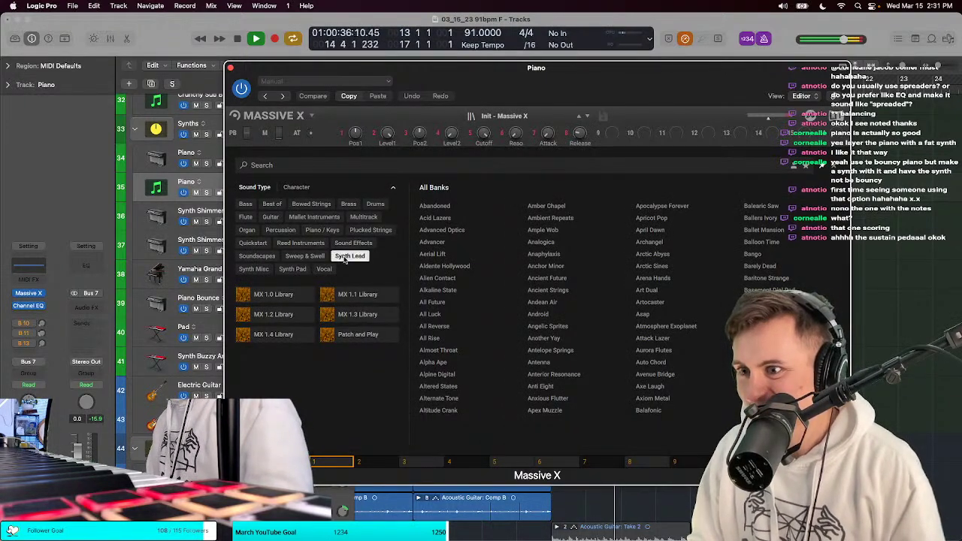
pyautogui.hscroll(3, 519, 312)
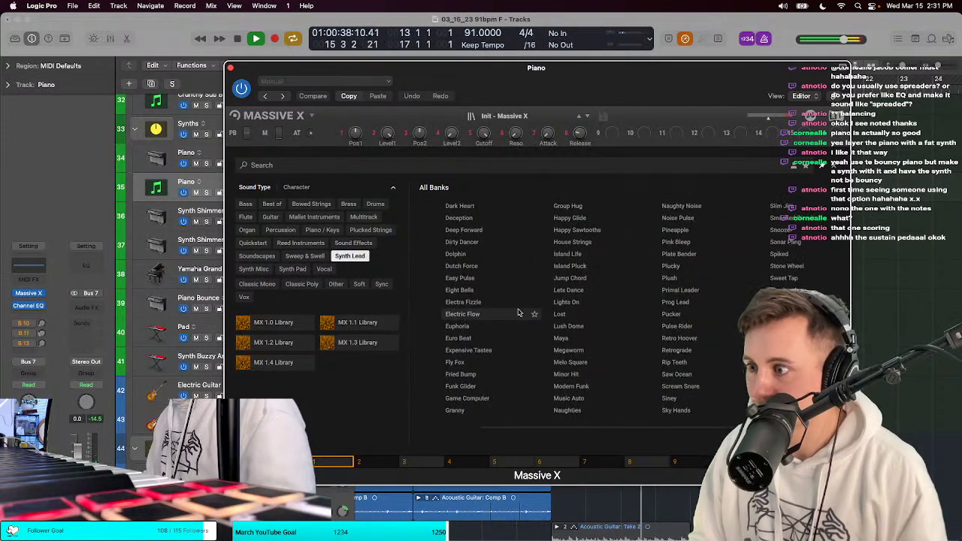
pyautogui.hscroll(-3, 518, 312)
pyautogui.click(359, 258)
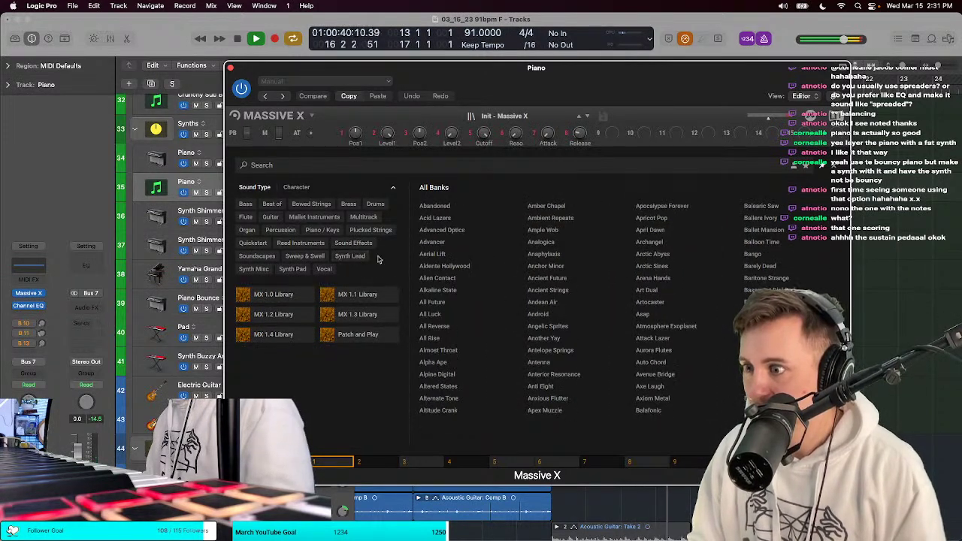
pyautogui.press('space')
pyautogui.click(356, 257)
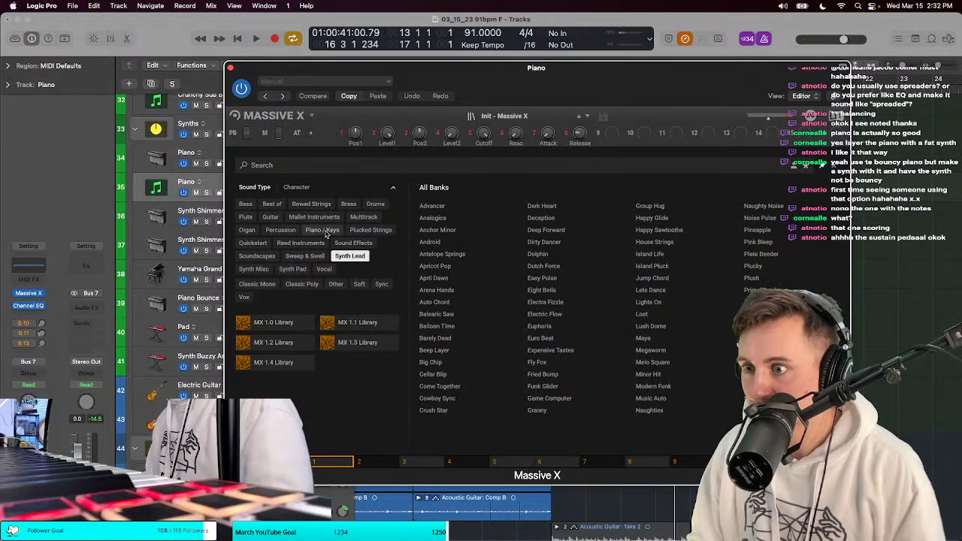
pyautogui.click(361, 231)
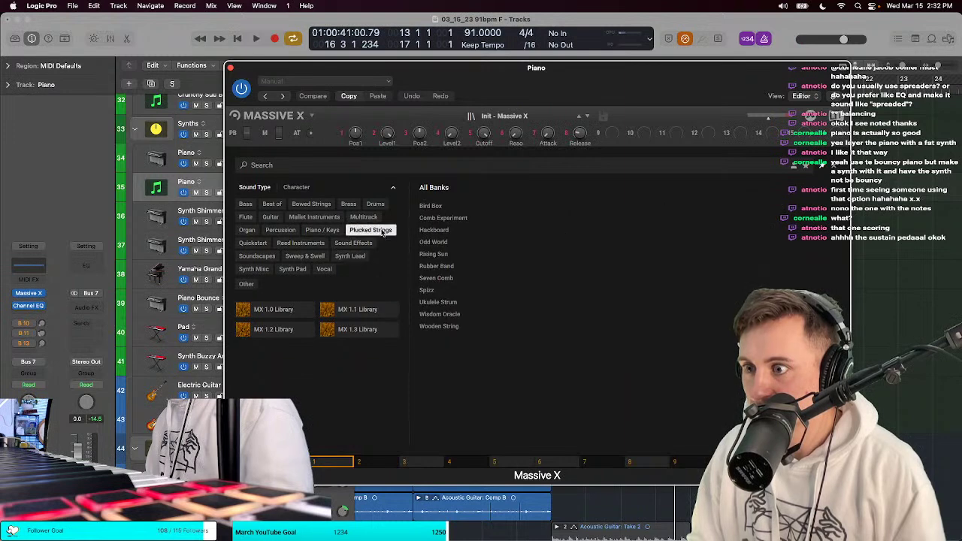
# Step: Audition the Hackboard, Odd World and Rubber Band presets, playing Rubber Band along with the cycled section
pyautogui.click(435, 231)
pyautogui.click(436, 242)
pyautogui.click(434, 267)
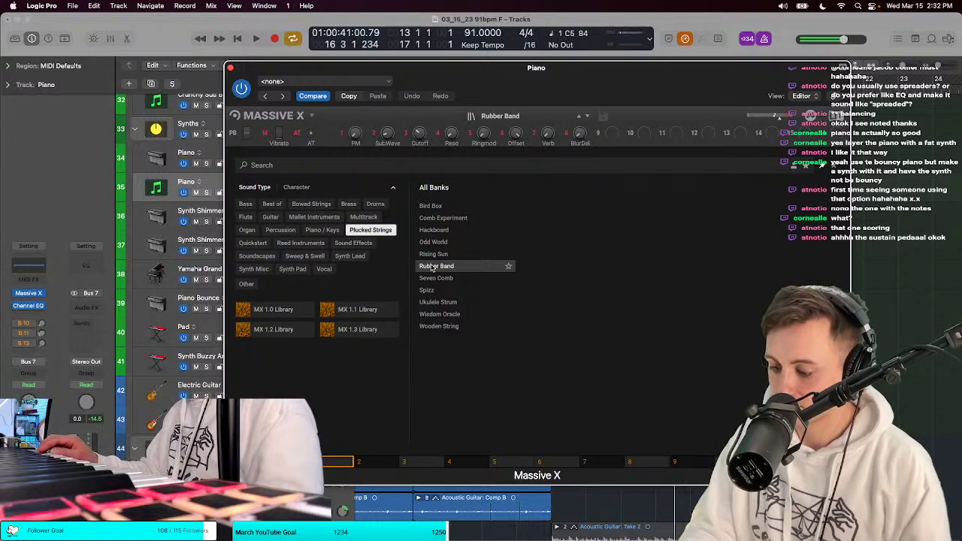
pyautogui.press('space')
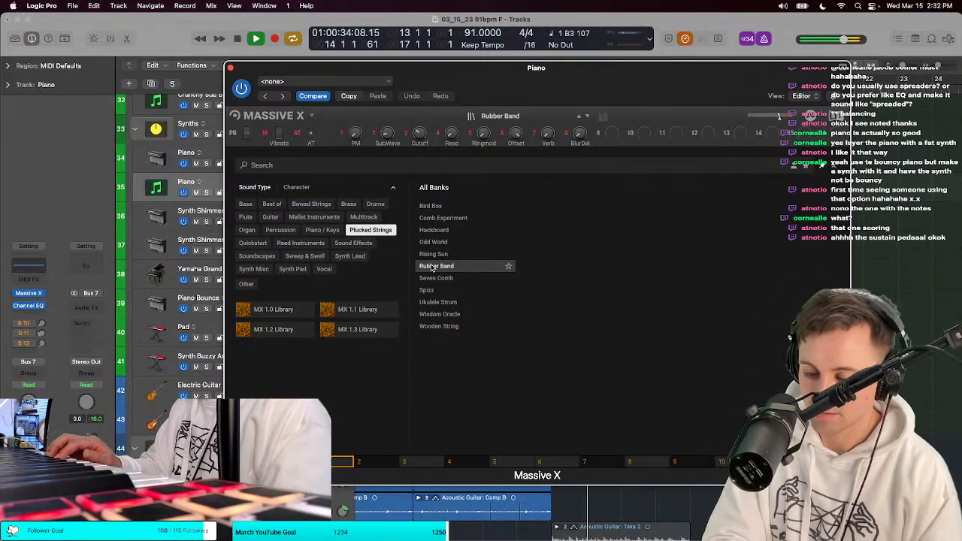
pyautogui.press('space')
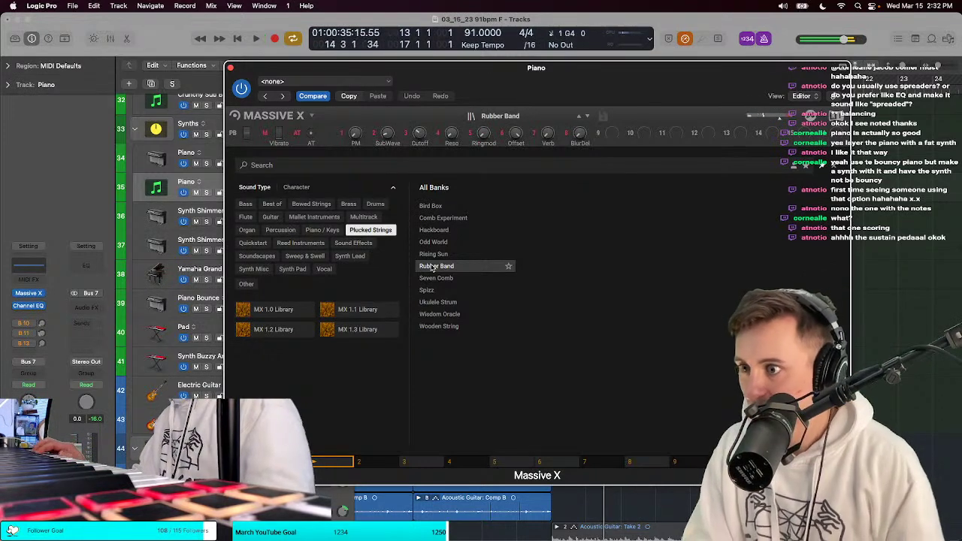
# Step: Audition the Seven Comb, Spizz, Ukulele Strum and Wisdom Oracle presets, and load Wooden String
pyautogui.click(433, 278)
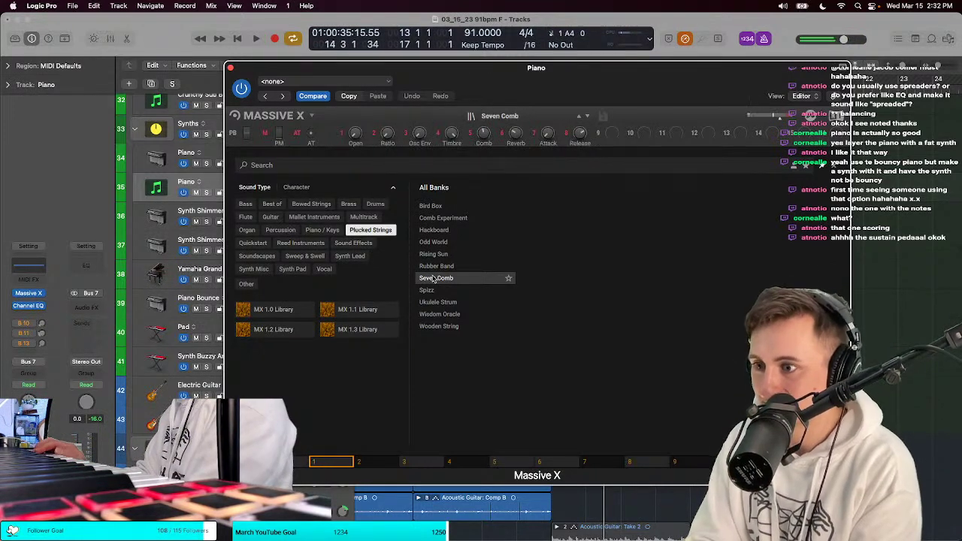
pyautogui.click(435, 290)
pyautogui.click(436, 303)
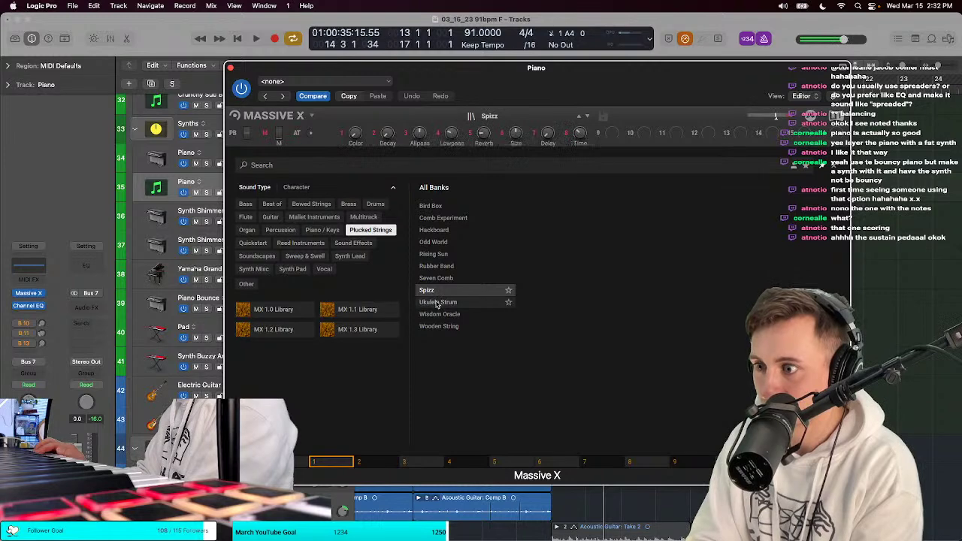
pyautogui.click(440, 315)
pyautogui.click(440, 325)
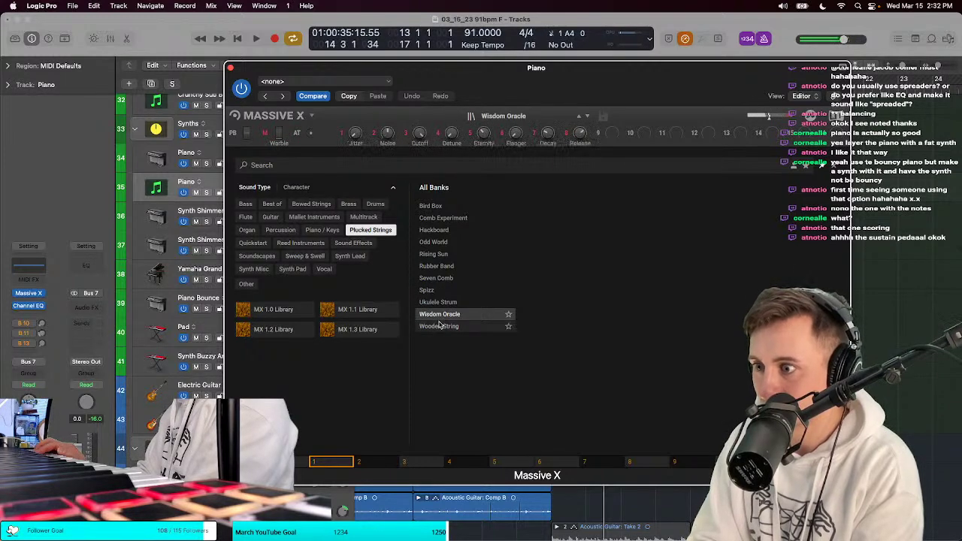
# Step: Audition the Wooden String sound on the keyboard against repeated playback of the cycled section from bar 13 to 17
pyautogui.press('space')
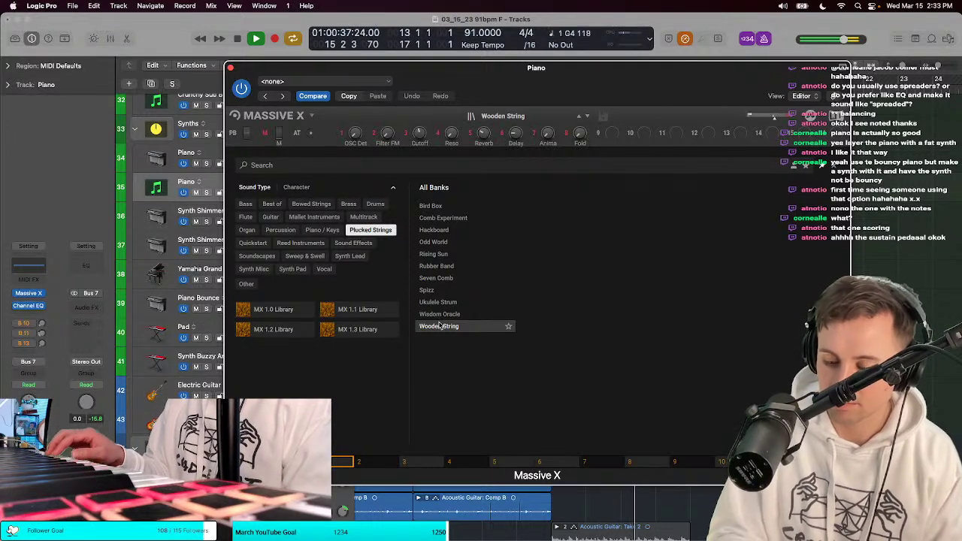
pyautogui.press('space')
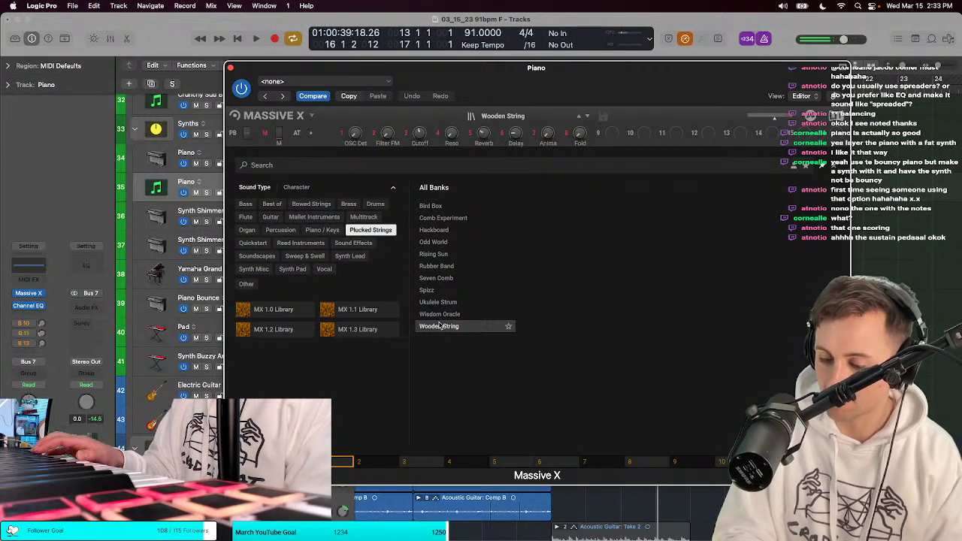
pyautogui.press('space')
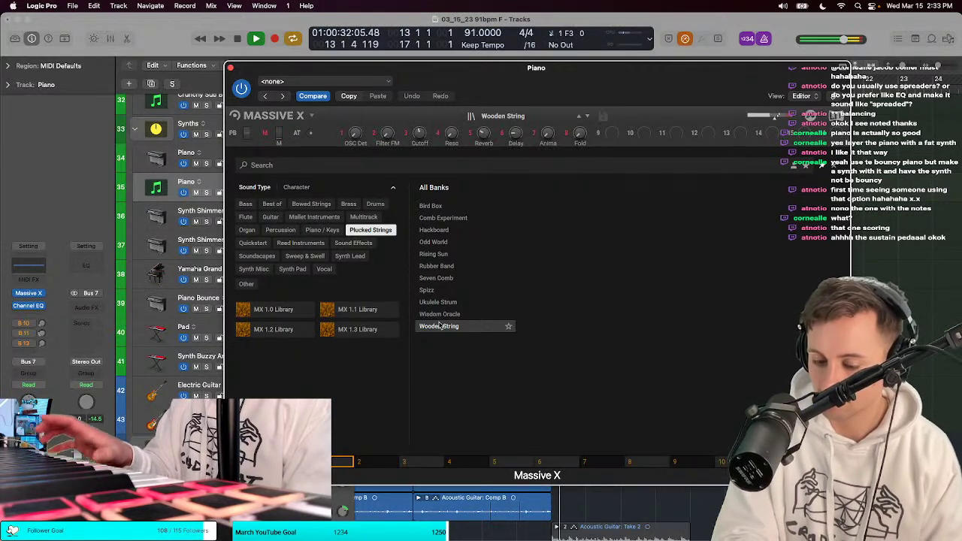
pyautogui.press('space')
pyautogui.press('space')
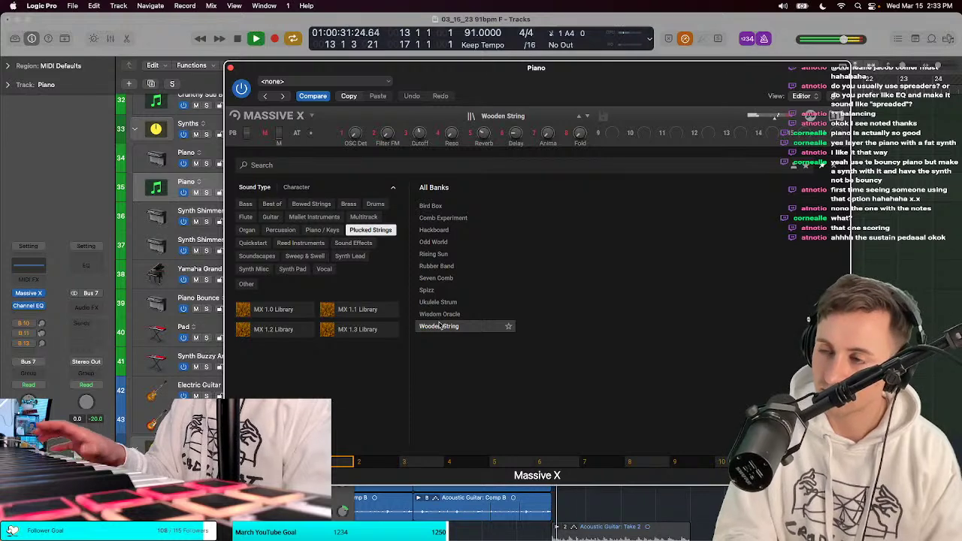
pyautogui.press('space')
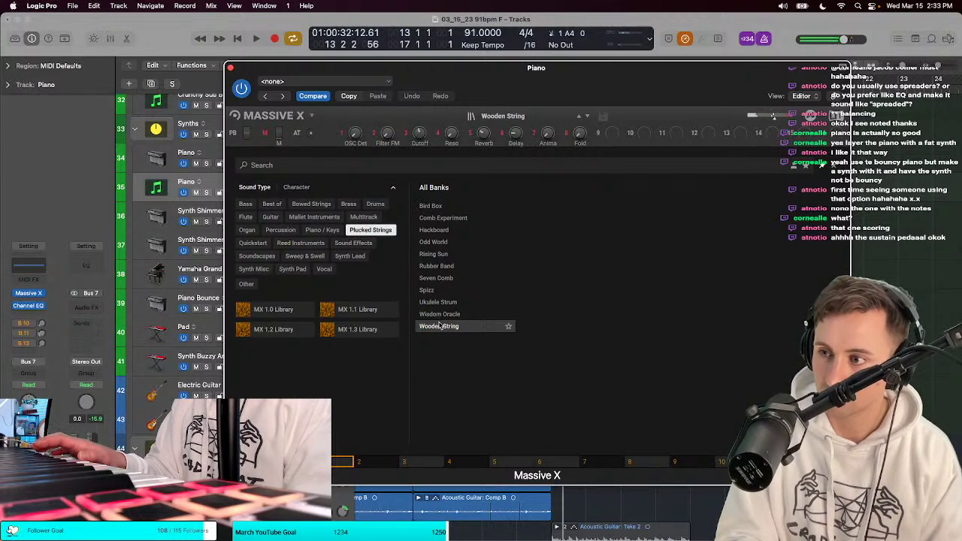
pyautogui.press('space')
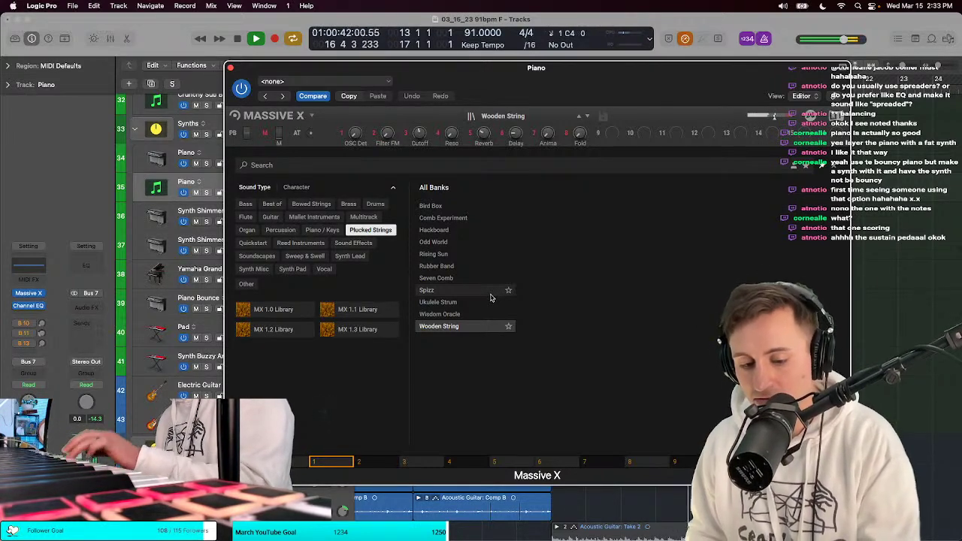
pyautogui.press('space')
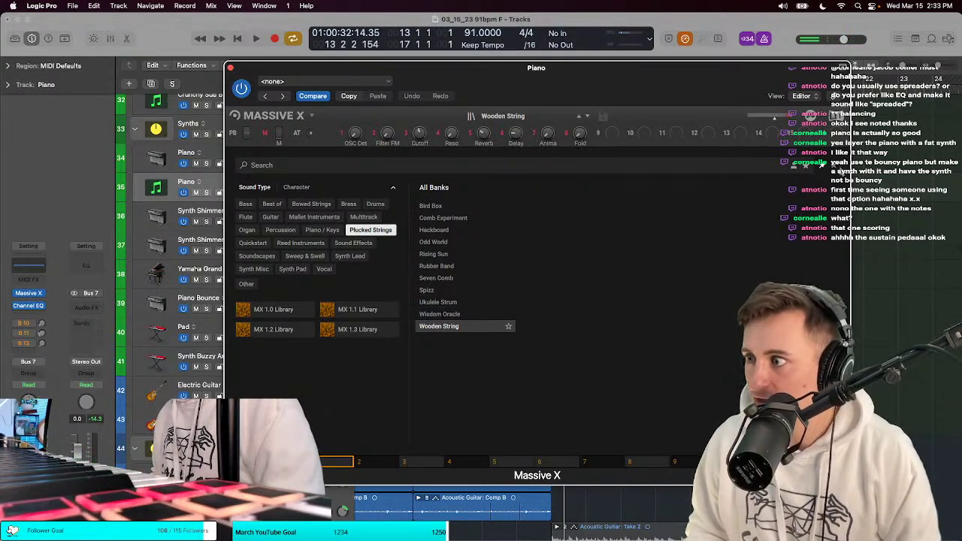
# Step: Return to the Massive X synth controls and set the Asimov filter frequency to 220 Hz
pyautogui.click(471, 116)
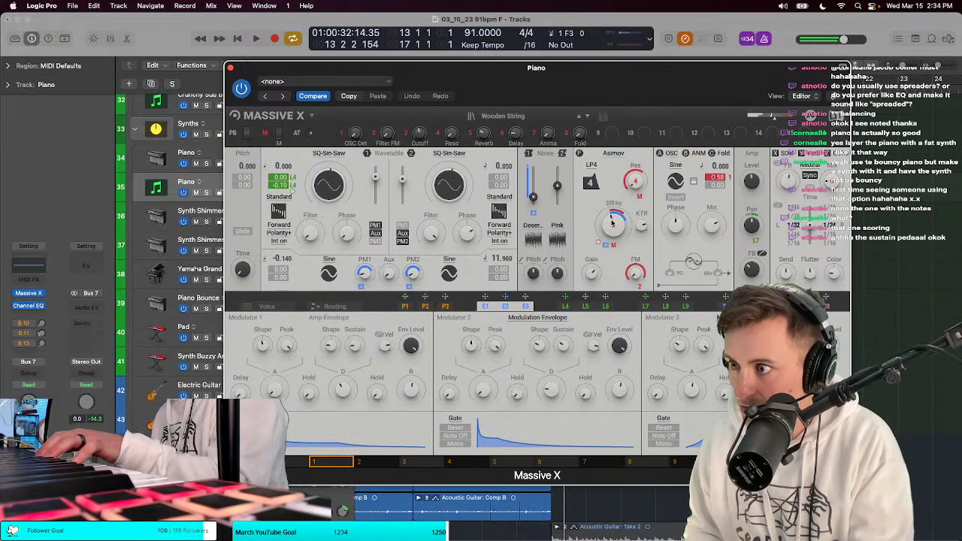
pyautogui.moveTo(613, 222); pyautogui.dragTo(613, 257)
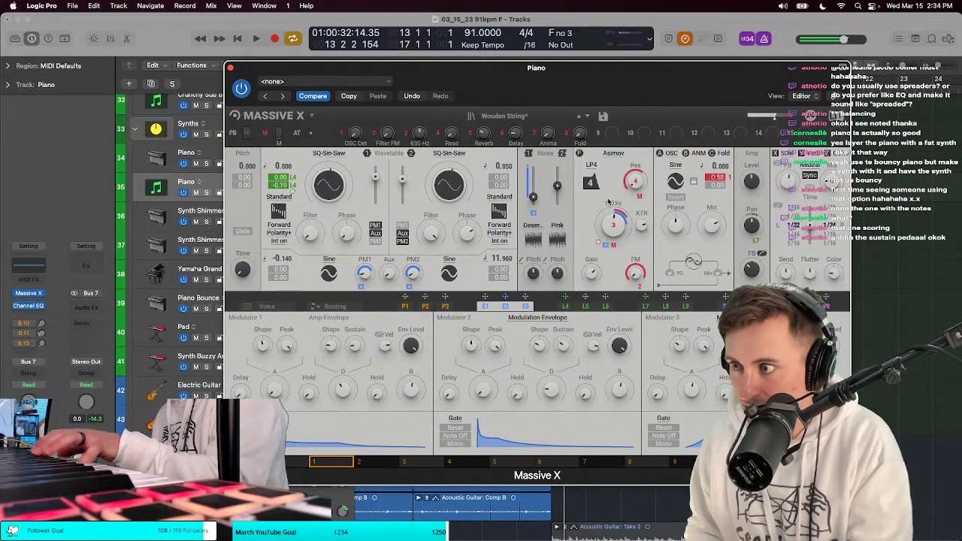
pyautogui.moveTo(609, 201); pyautogui.dragTo(609, 178)
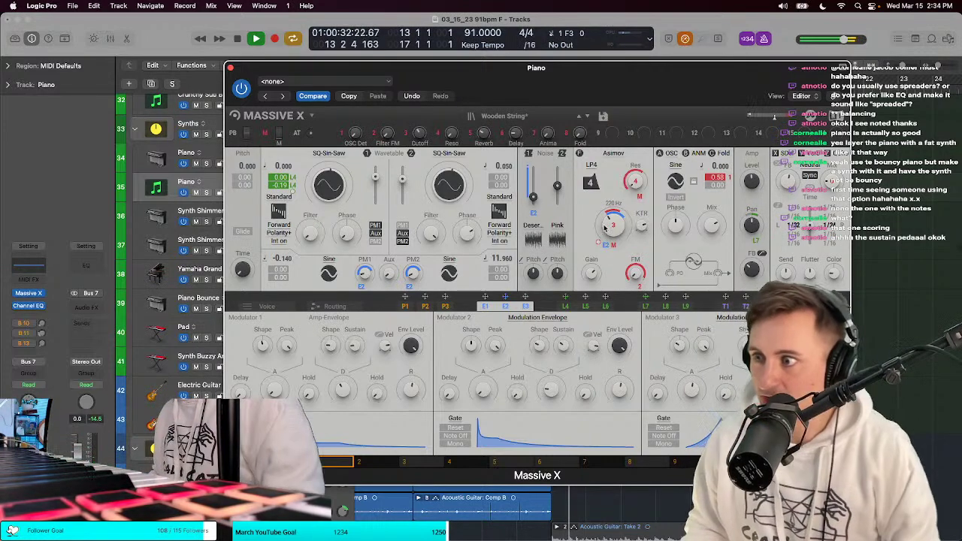
# Step: Set the Amp Envelope release to 1.47 s in Massive X and audition the sound against the cycled section
pyautogui.moveTo(605, 227)
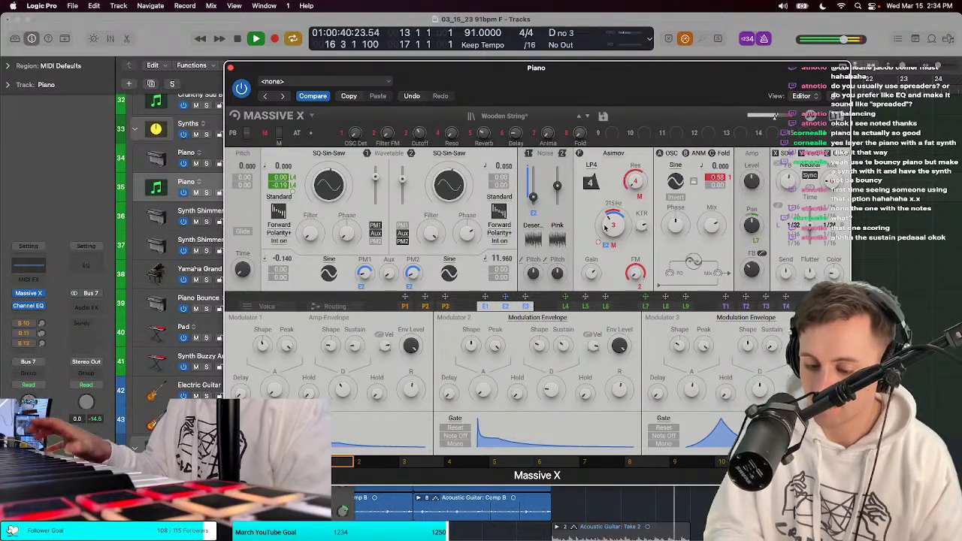
pyautogui.press('space')
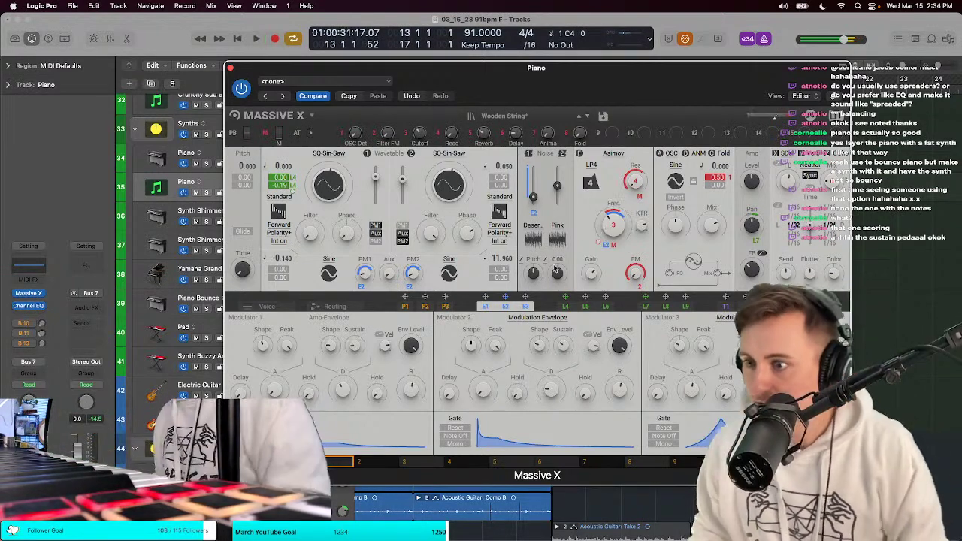
pyautogui.moveTo(388, 342)
pyautogui.moveTo(406, 389)
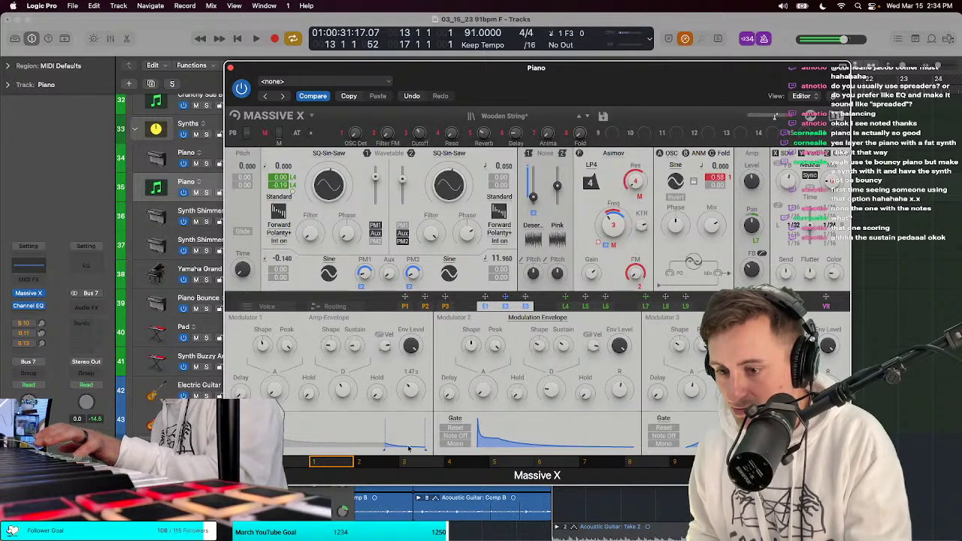
pyautogui.press('space')
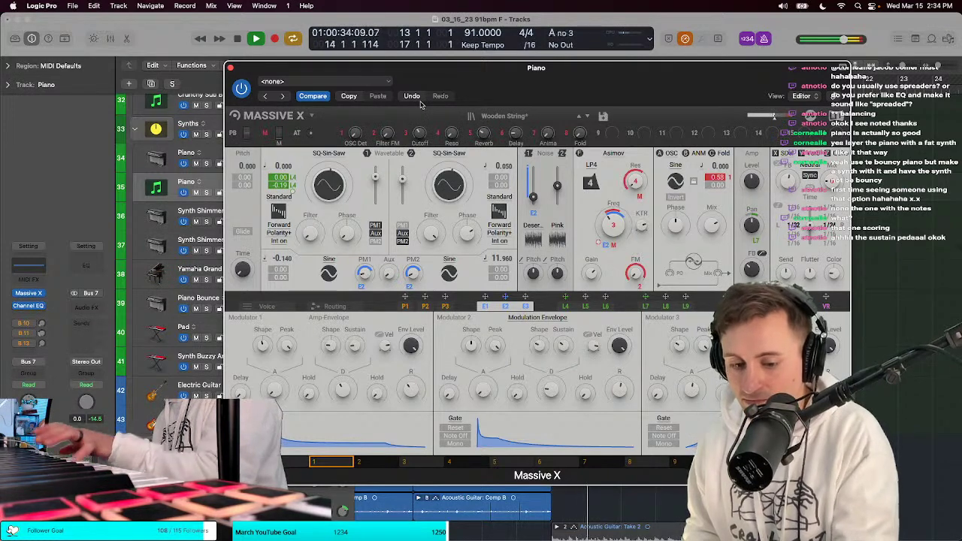
pyautogui.press('space')
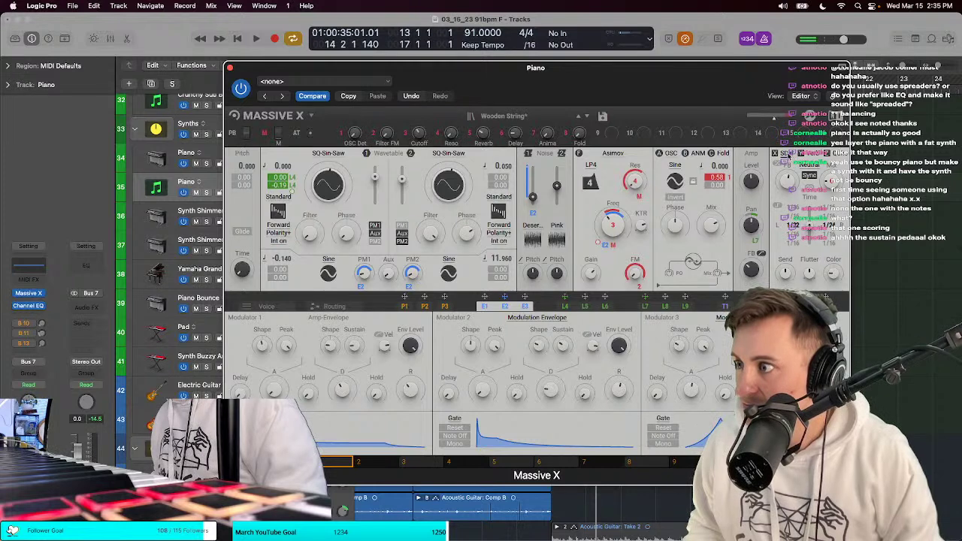
# Step: Adjust the synced delay time in Massive X's first effect slot and audition the sound with the cycled section
pyautogui.click(786, 153)
pyautogui.click(797, 238)
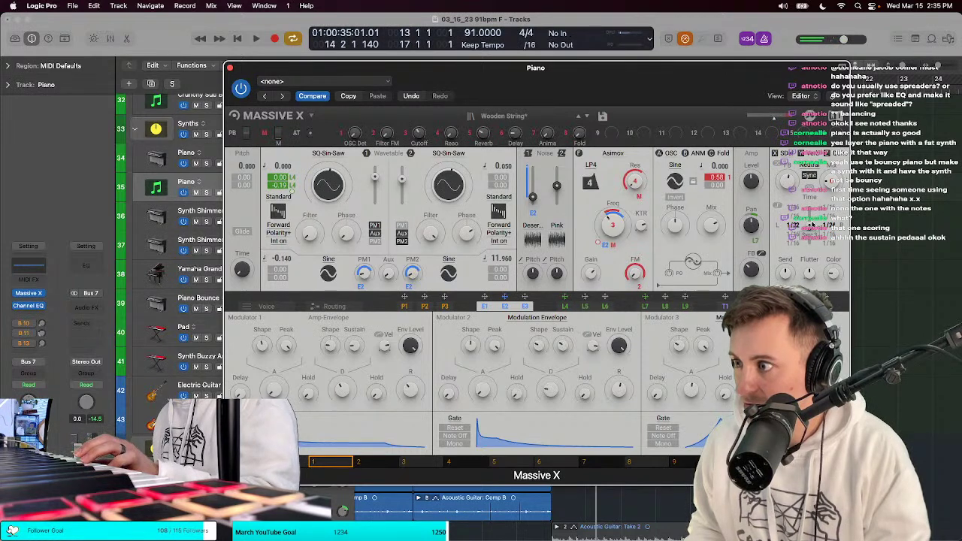
pyautogui.moveTo(811, 198); pyautogui.dragTo(813, 218)
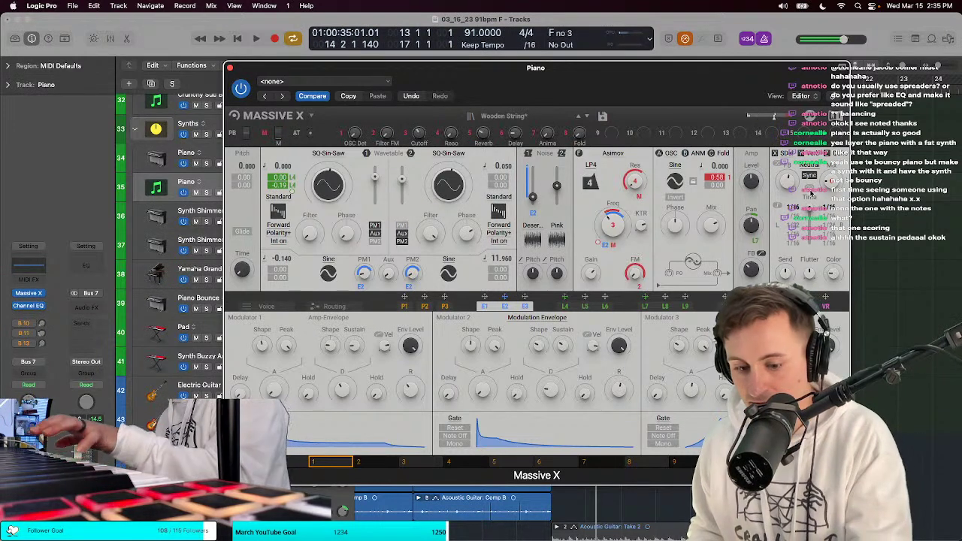
pyautogui.press('space')
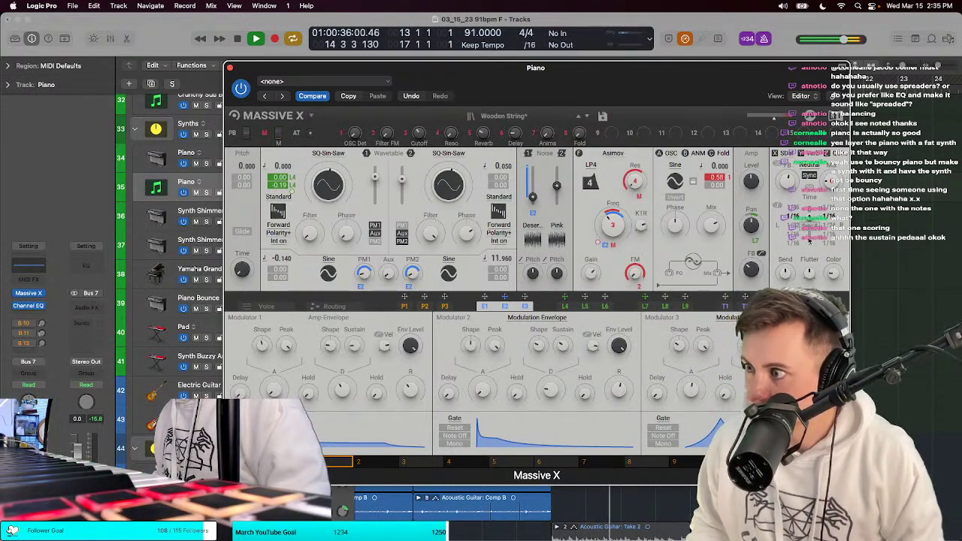
pyautogui.press('space')
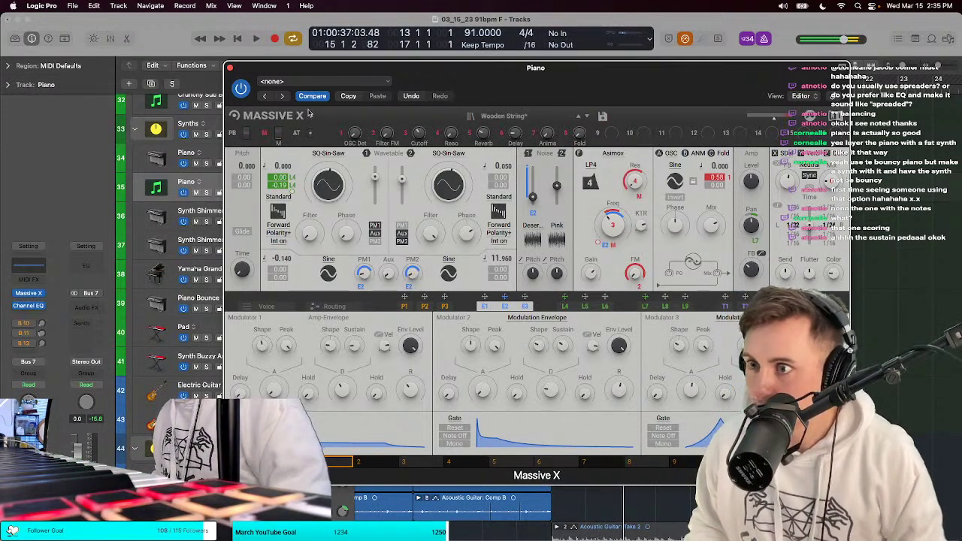
# Step: Close the synth window and rename the Massive X track as Pluck Synth
pyautogui.click(230, 69)
pyautogui.press('x')
pyautogui.press('x')
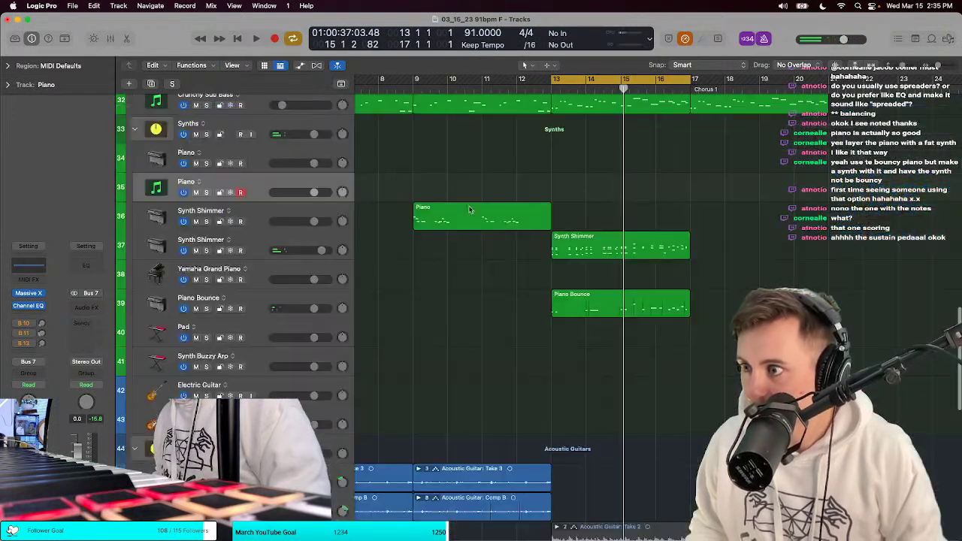
pyautogui.doubleClick(188, 182)
pyautogui.write('Plu')
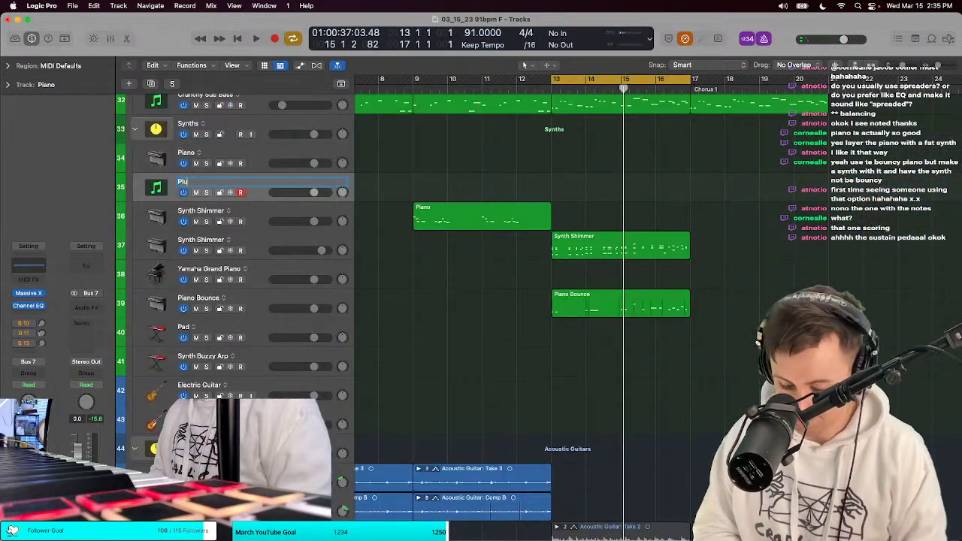
pyautogui.write('ck Synth')
pyautogui.press('Return')
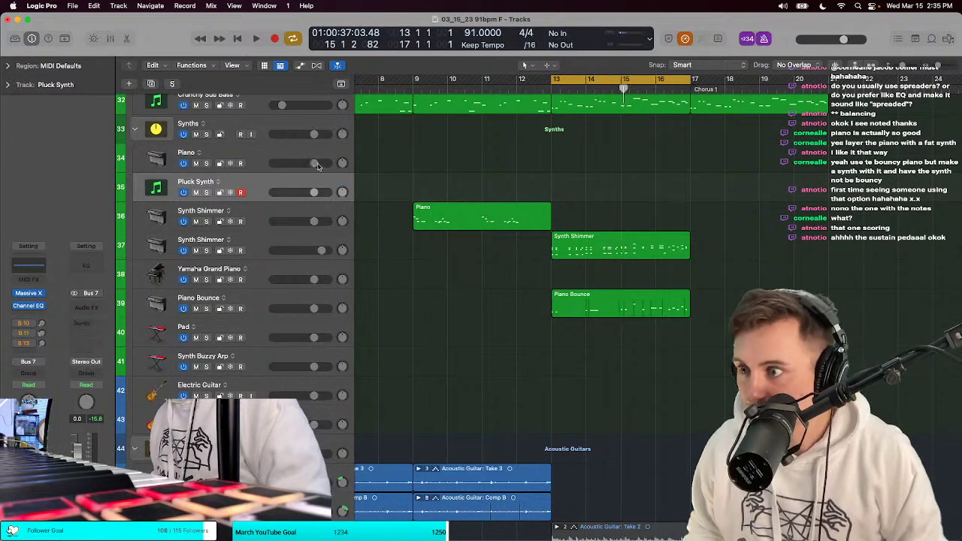
# Step: Move the Piano Bounce track directly below the Pluck Synth track
pyautogui.press('x')
pyautogui.hscroll(3, 584, 243)
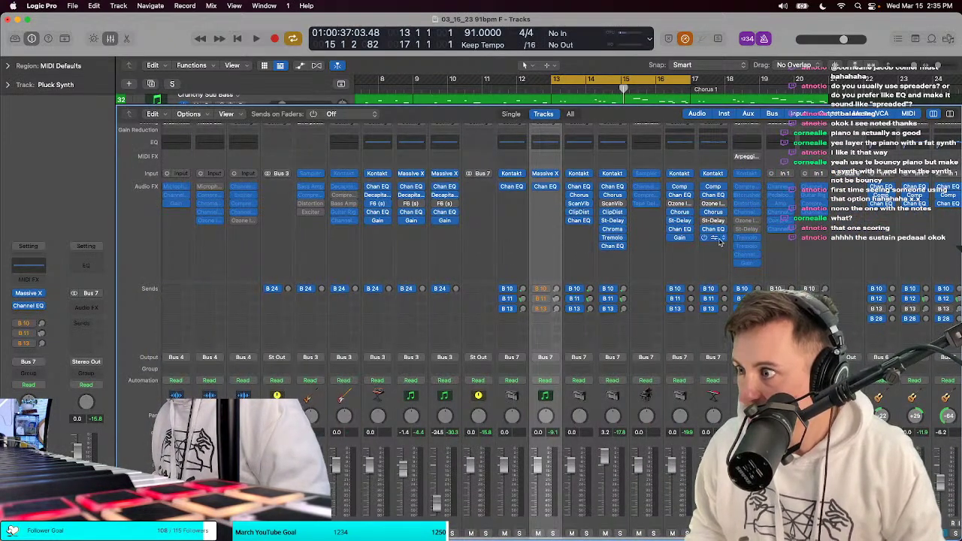
pyautogui.press('x')
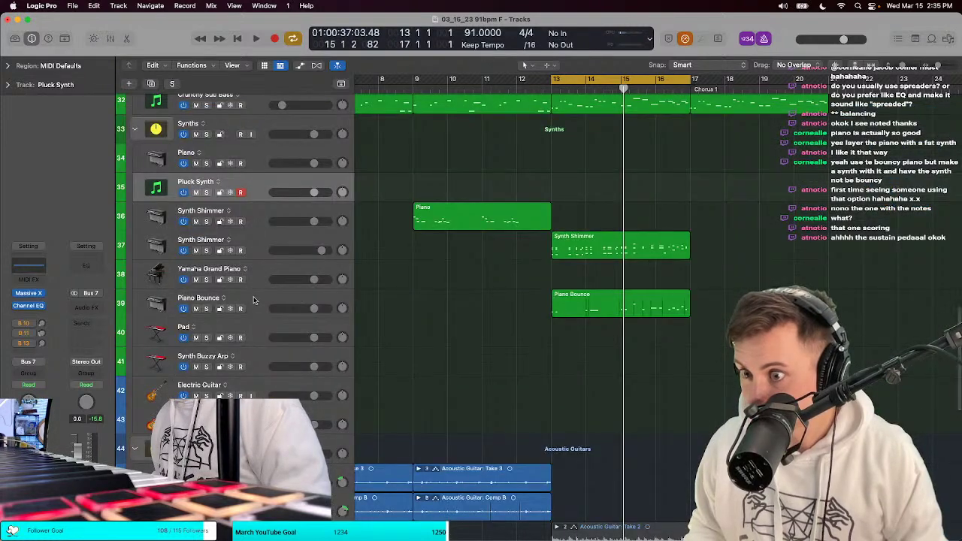
pyautogui.moveTo(254, 300); pyautogui.dragTo(253, 204)
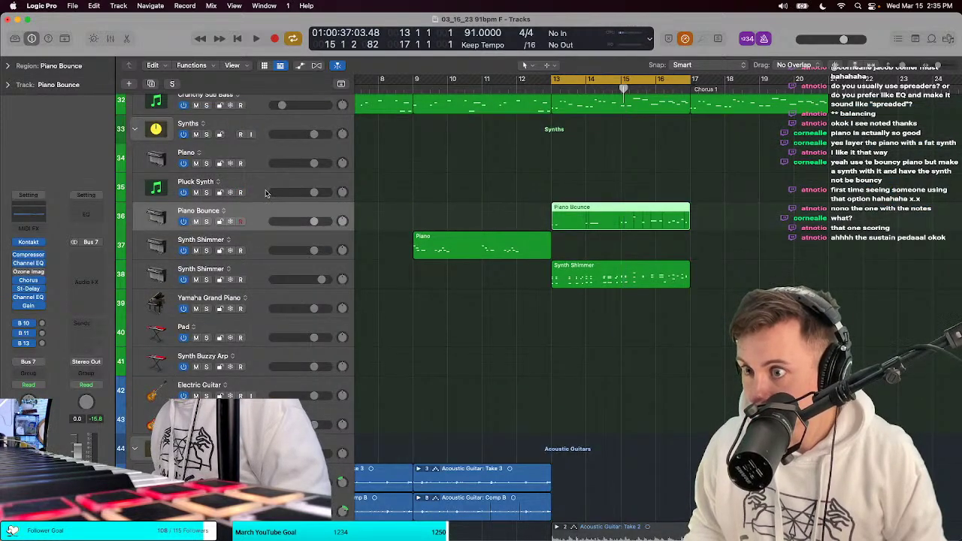
# Step: Add a Stereo Delay after the Channel EQ on the Pluck Synth track
pyautogui.press('x')
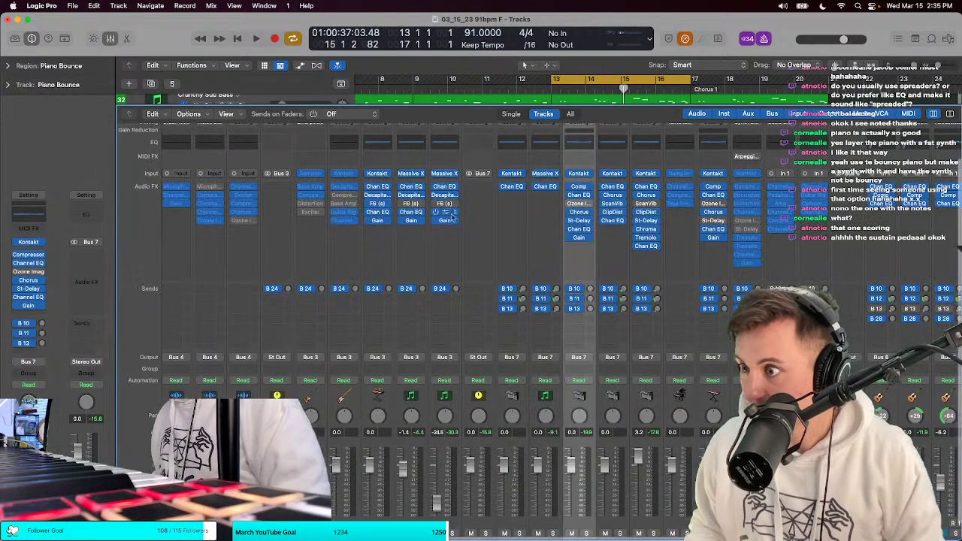
pyautogui.click(548, 197)
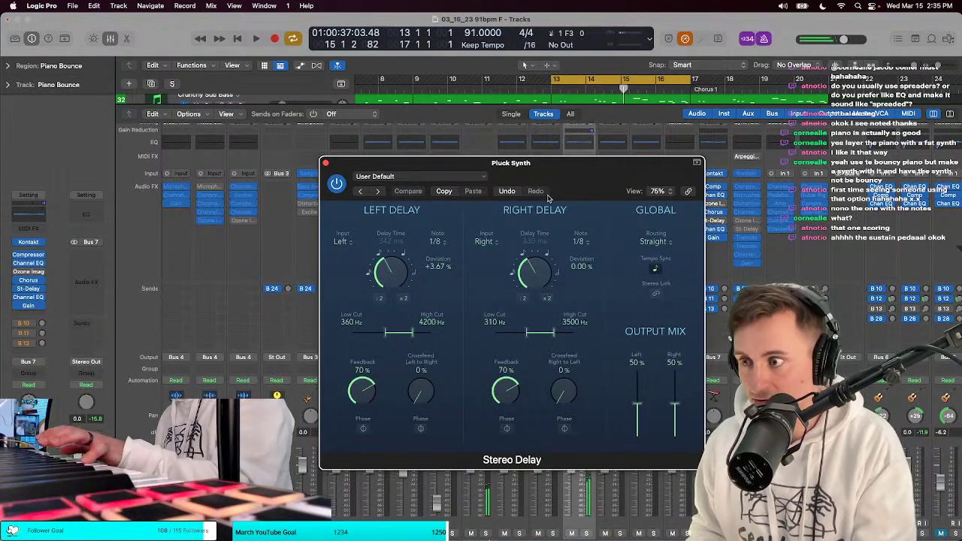
pyautogui.click(326, 163)
pyautogui.press('x')
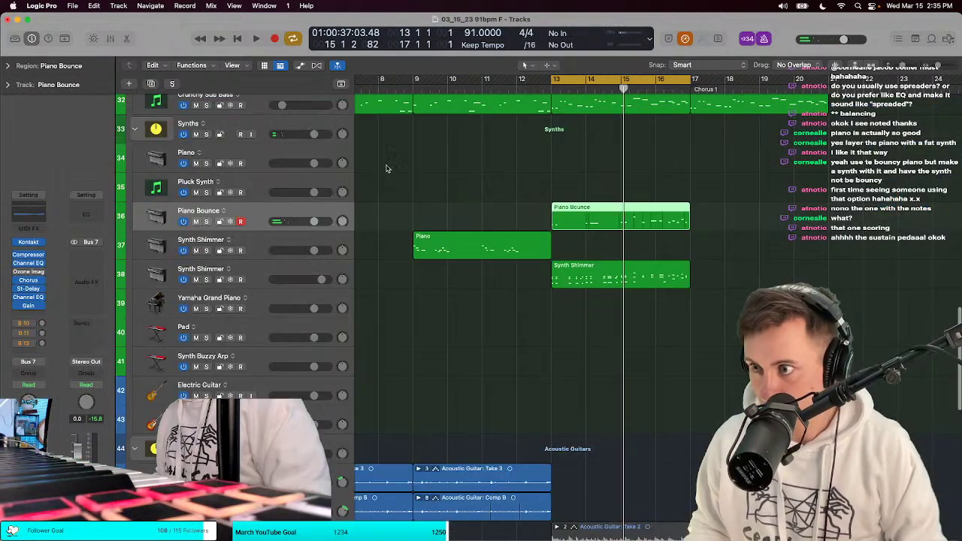
# Step: Set the Pluck Synth Stereo Delay's low and high cuts to 1200 and 5300 Hz left, 1600 and 8900 Hz right
pyautogui.click(256, 185)
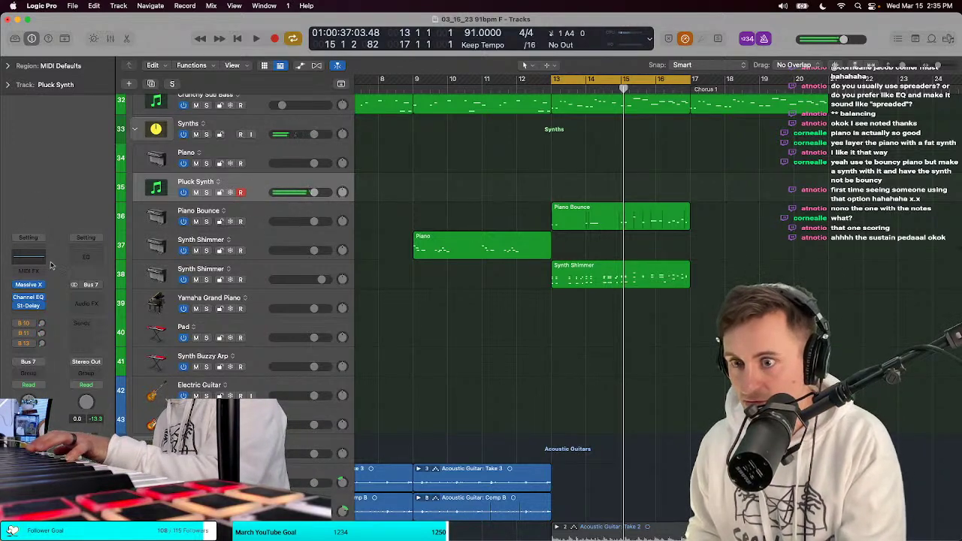
pyautogui.click(30, 306)
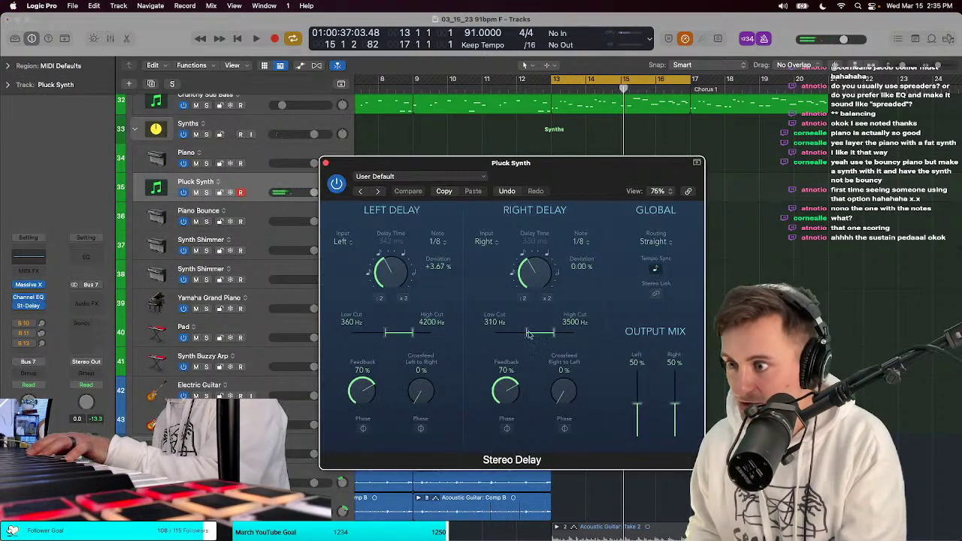
pyautogui.moveTo(528, 333); pyautogui.dragTo(539, 337)
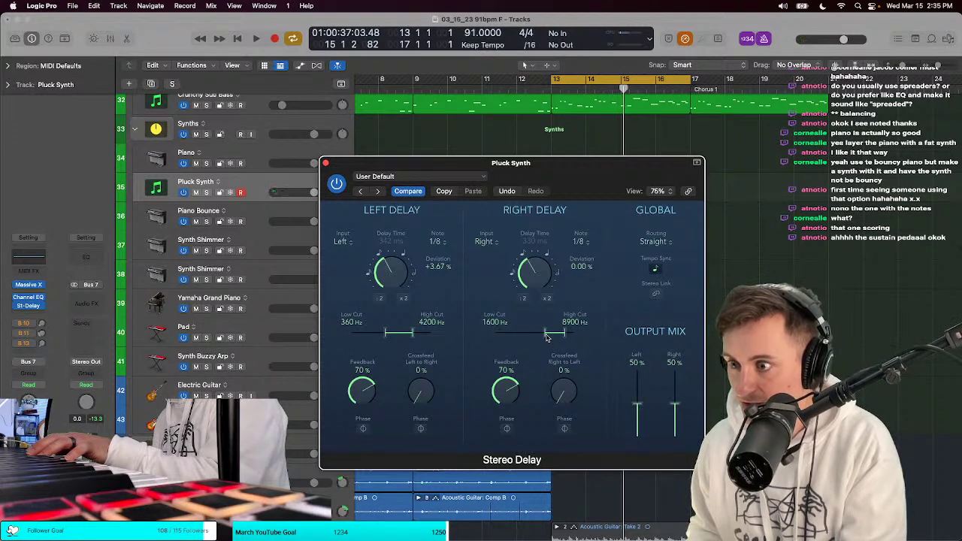
pyautogui.moveTo(394, 334); pyautogui.dragTo(405, 334)
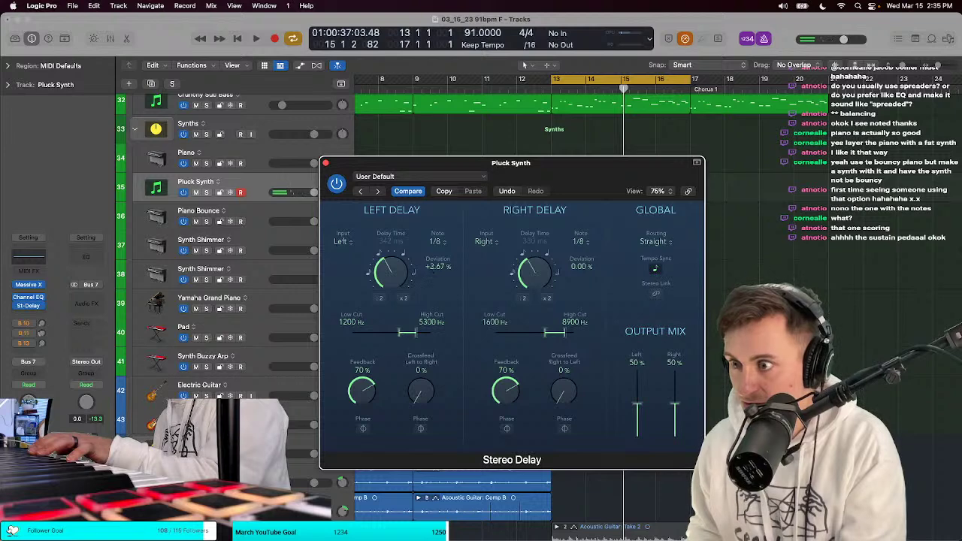
# Step: Set the delay deviation to +1.67 % left and +4.33 % right, and both output mixes to 30 %
pyautogui.moveTo(578, 285); pyautogui.dragTo(578, 279)
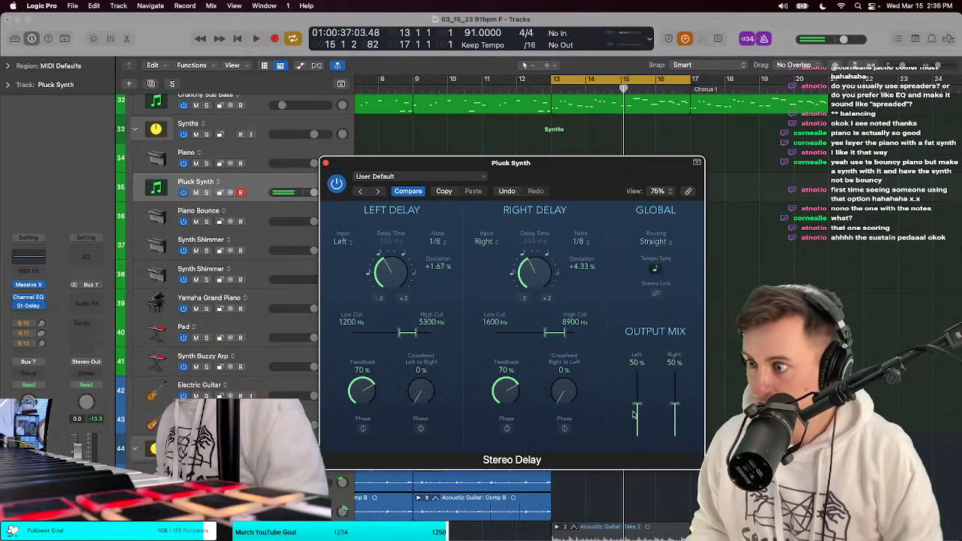
pyautogui.moveTo(634, 413); pyautogui.dragTo(637, 427)
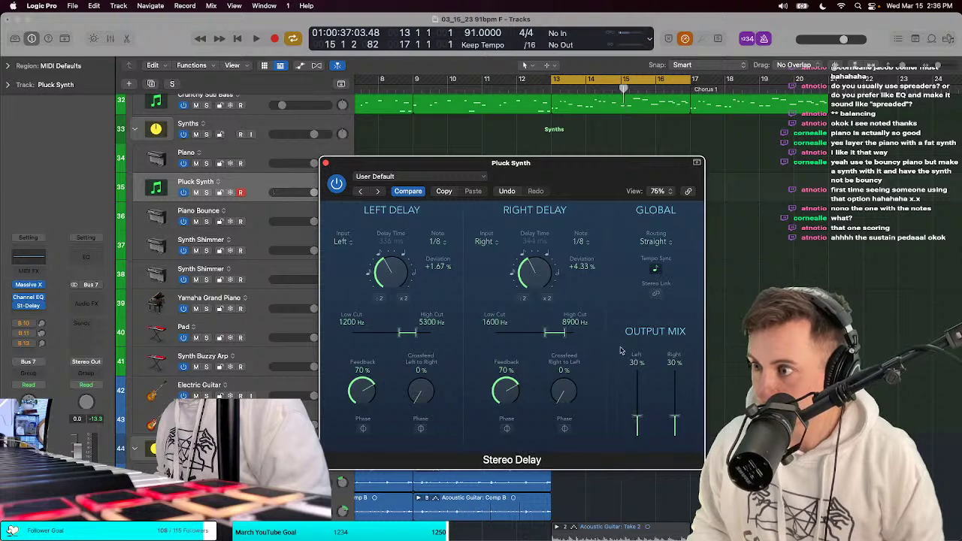
pyautogui.press('x')
pyautogui.click(325, 162)
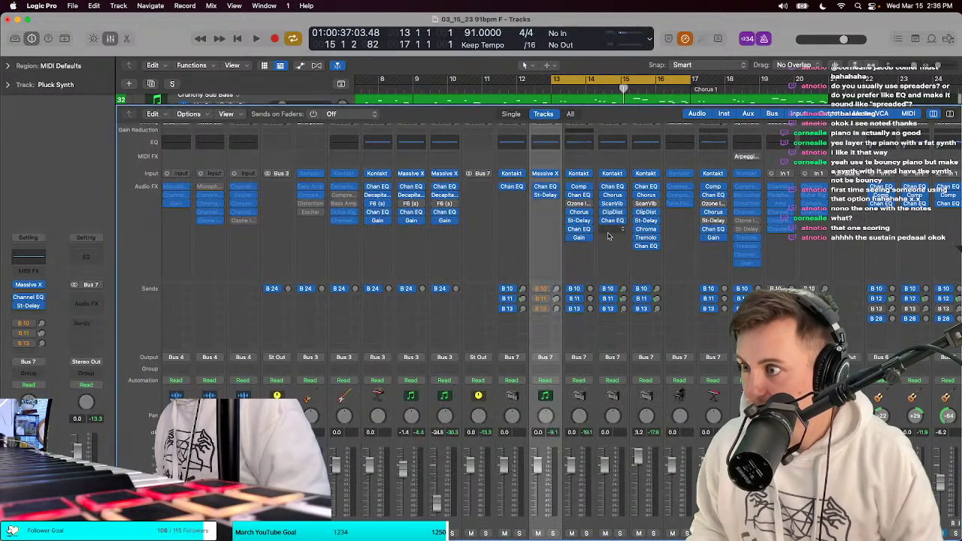
pyautogui.press('x')
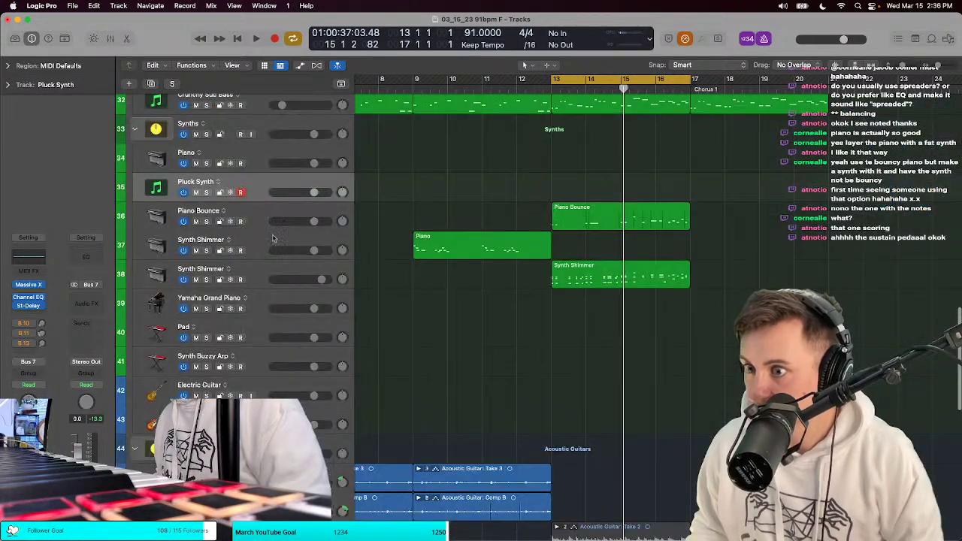
# Step: Copy the Tremolo effect from the lower Synth Shimmer track to the Pluck Synth track, after its Stereo Delay
pyautogui.click(258, 209)
pyautogui.press('x')
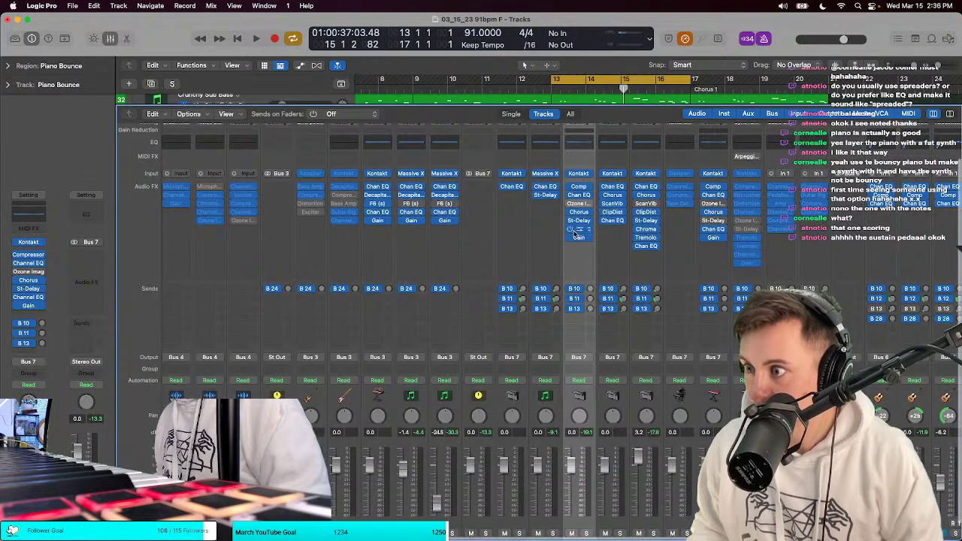
pyautogui.press('x')
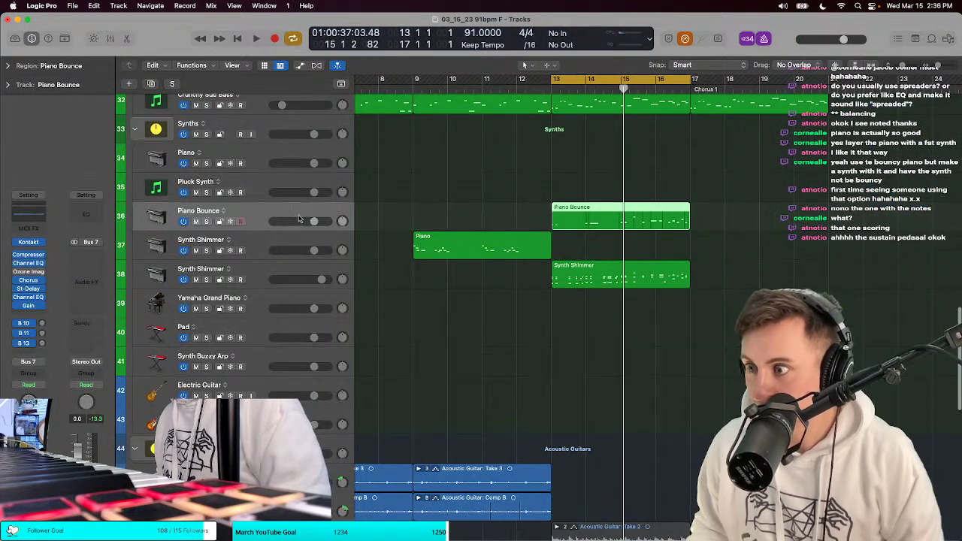
pyautogui.click(272, 188)
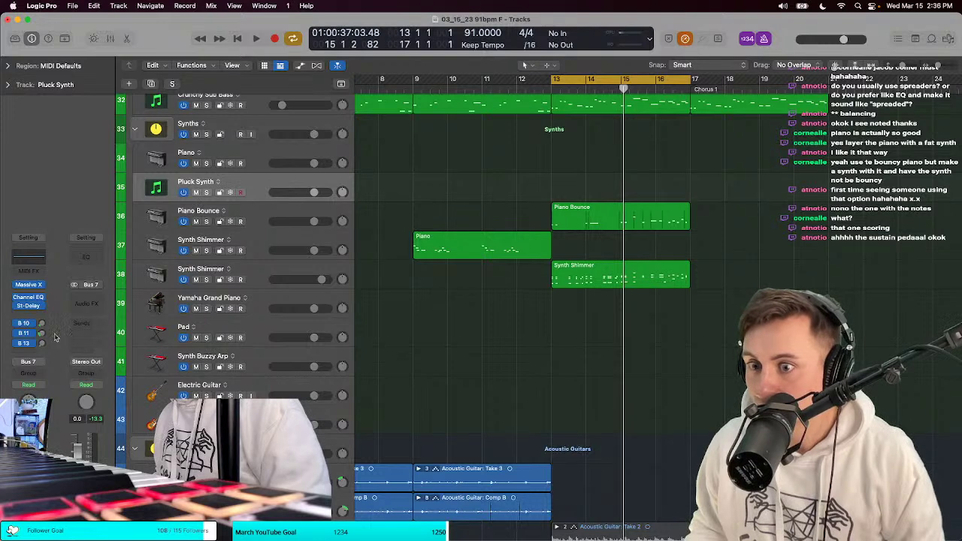
pyautogui.click(293, 263)
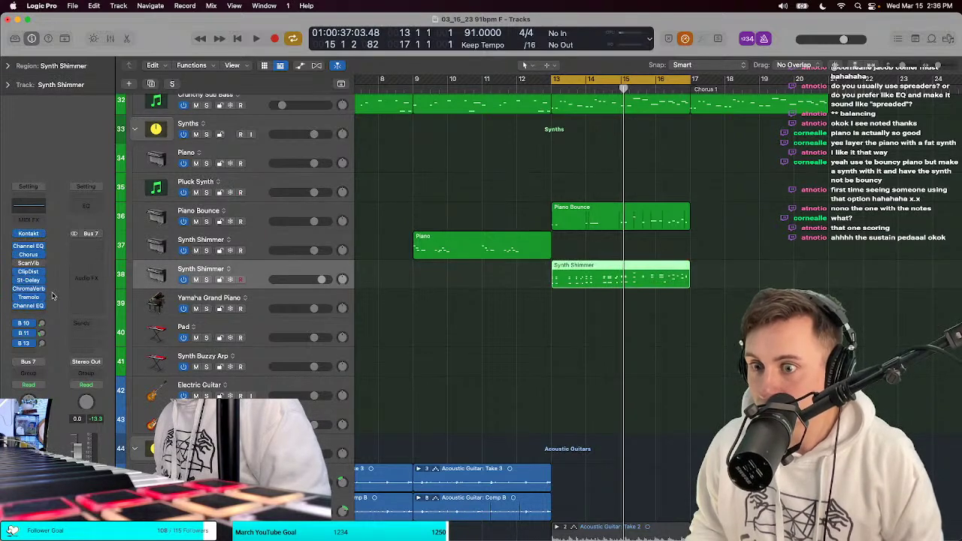
pyautogui.press('x')
pyautogui.moveTo(646, 237); pyautogui.dragTo(550, 209)
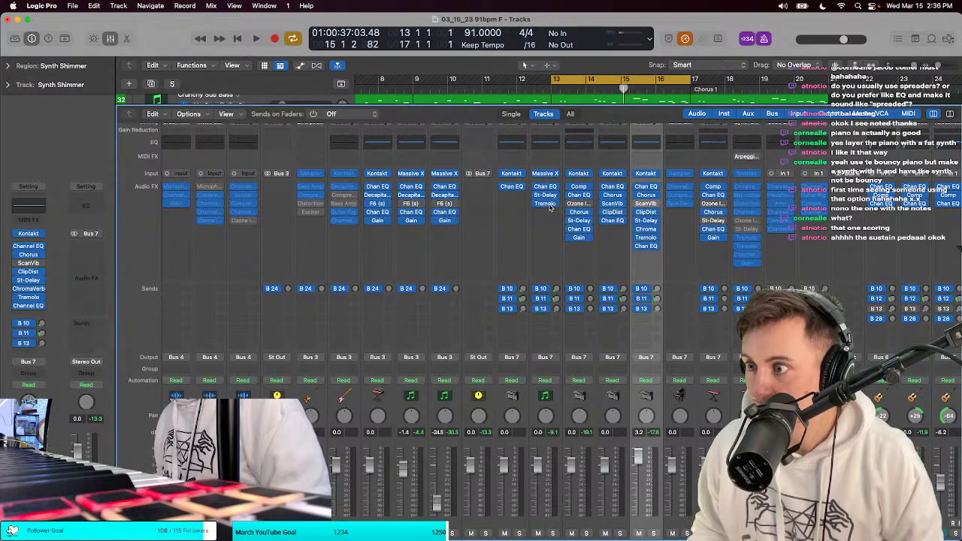
pyautogui.press('x')
# Step: Play the cycled section with Piano Bounce soloed, remove the solo, and audition Pluck Synth against the full playback
pyautogui.press('space')
pyautogui.click(269, 210)
pyautogui.press('s')
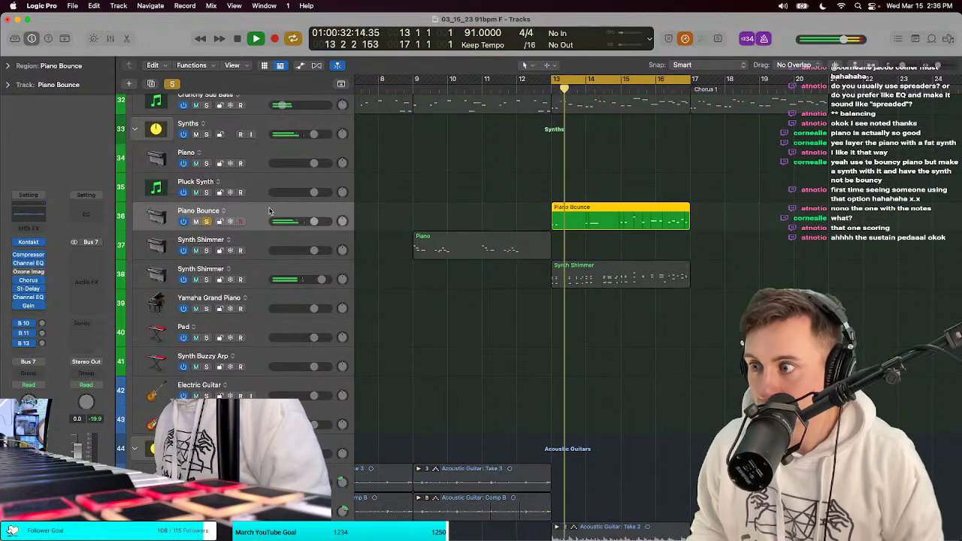
pyautogui.click(195, 197)
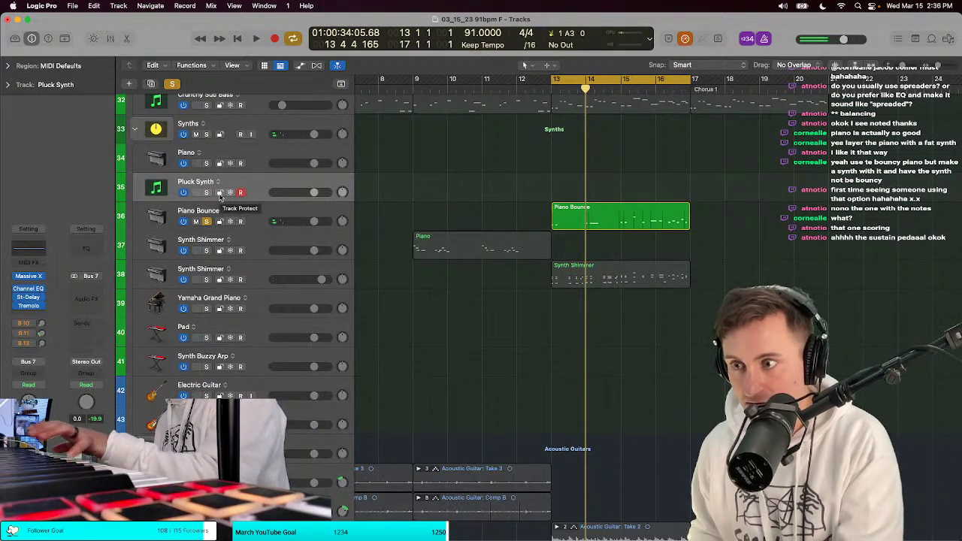
pyautogui.click(207, 222)
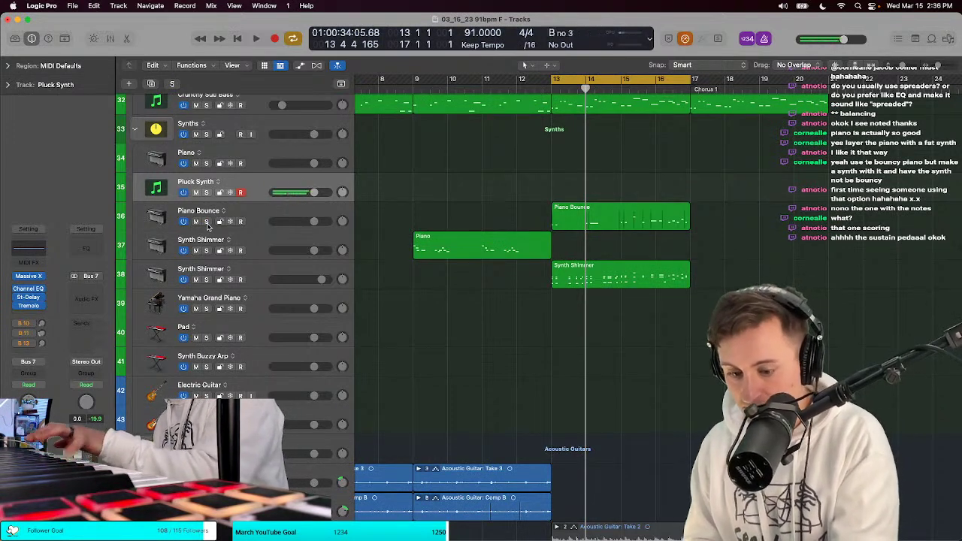
pyautogui.press('space')
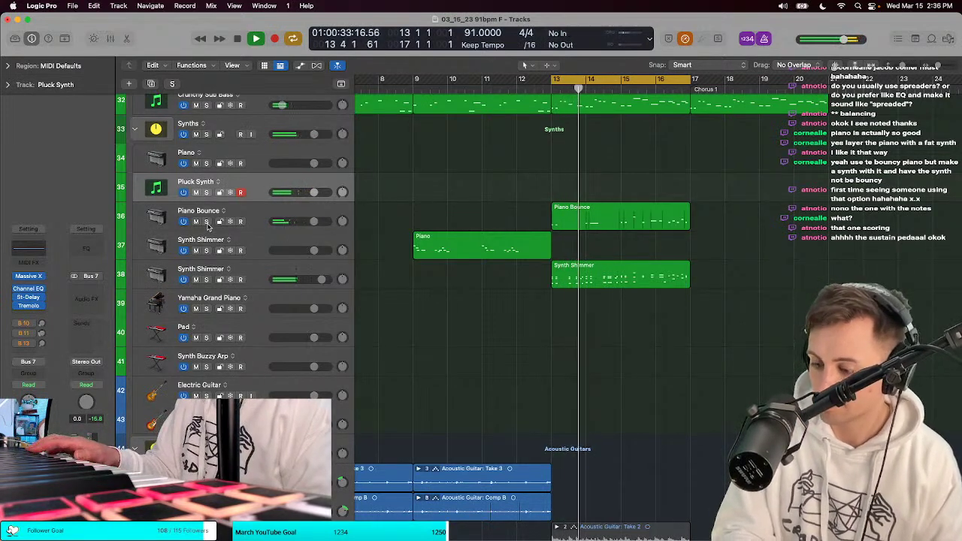
# Step: Audition Pluck Synth against the cycled playback, and bypass its Stereo Delay and Tremolo effects
pyautogui.press('space')
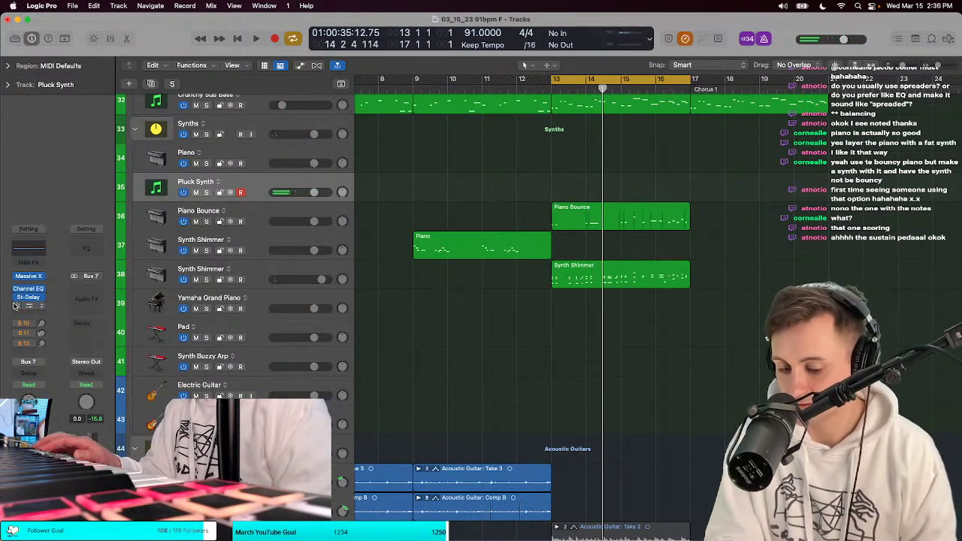
pyautogui.press('space')
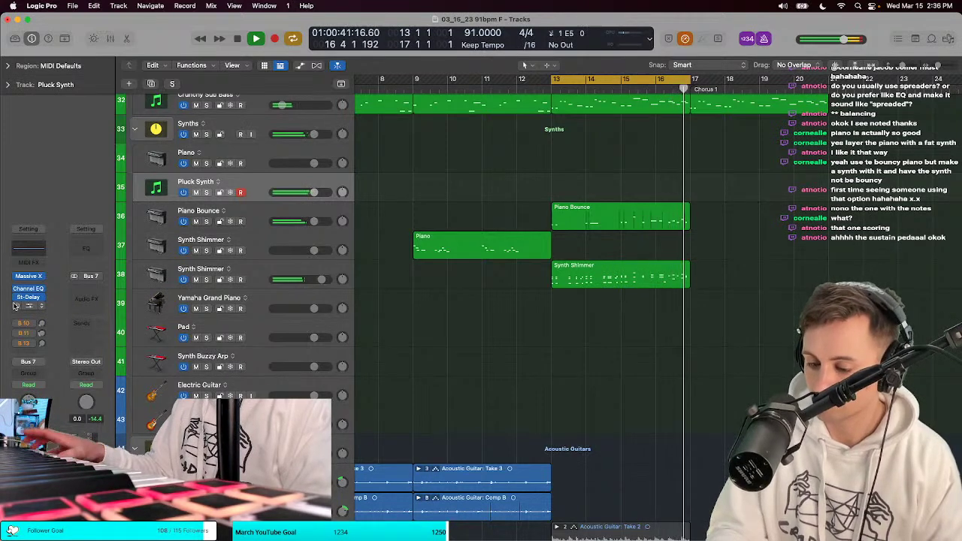
pyautogui.press('space')
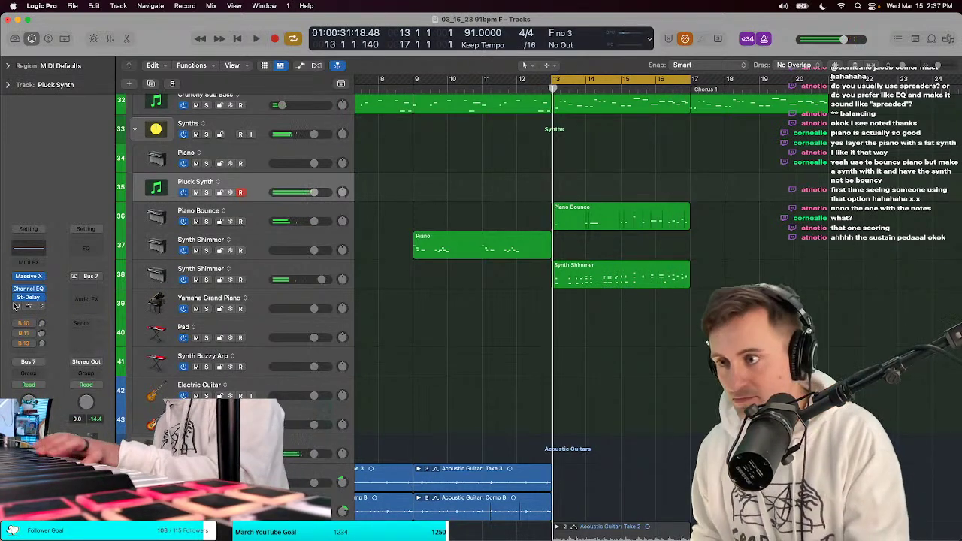
pyautogui.click(15, 305)
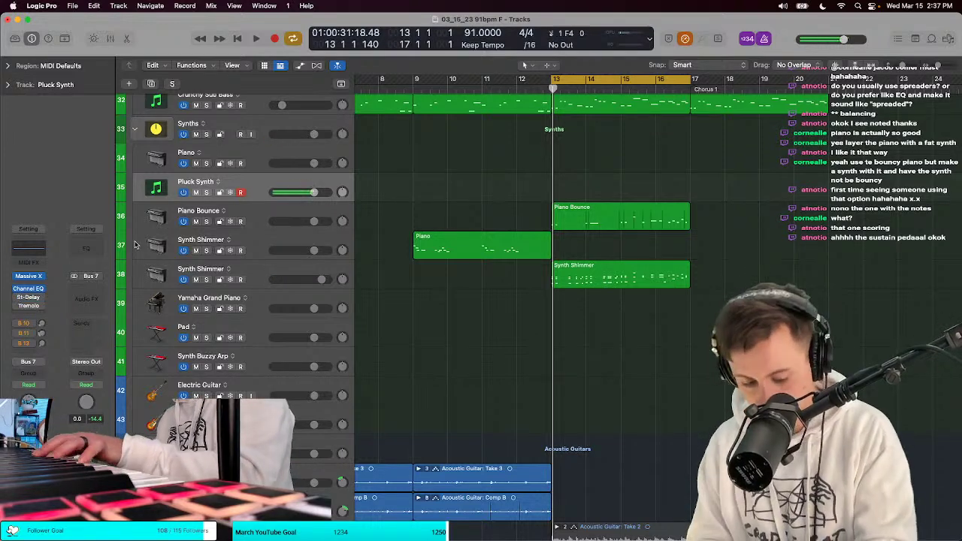
pyautogui.press('space')
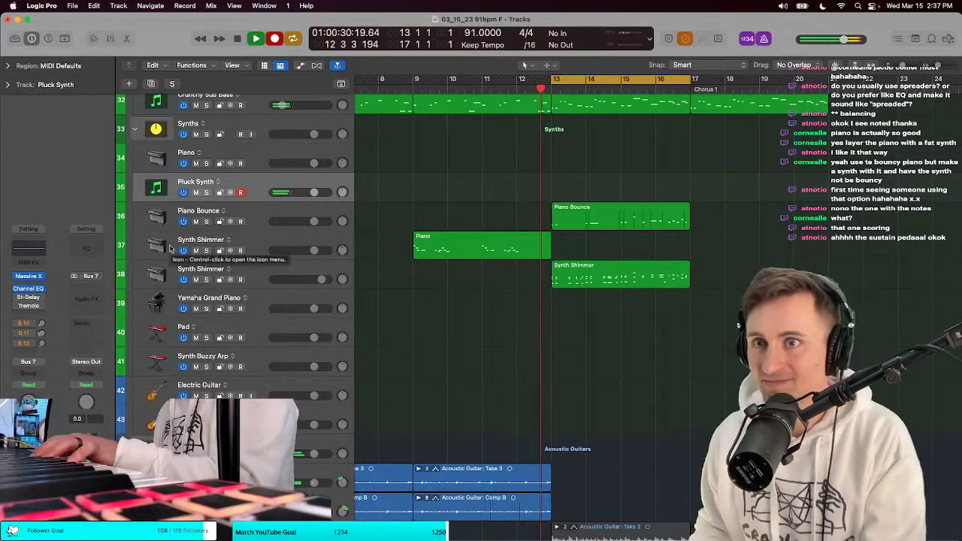
pyautogui.press('space')
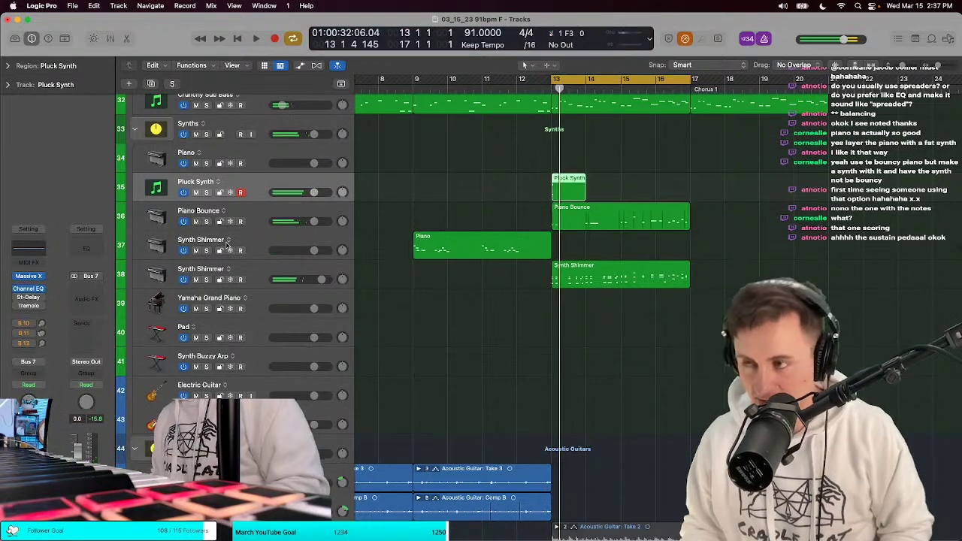
pyautogui.press('super+z')
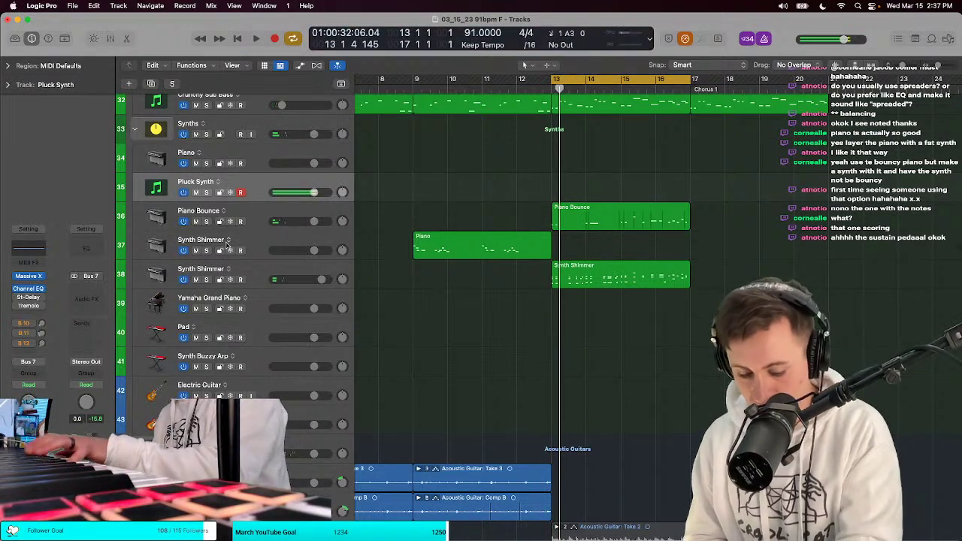
# Step: Record a Pluck Synth part from bar 13 to bar 17 and open the new region in the Piano Roll
pyautogui.press('r')
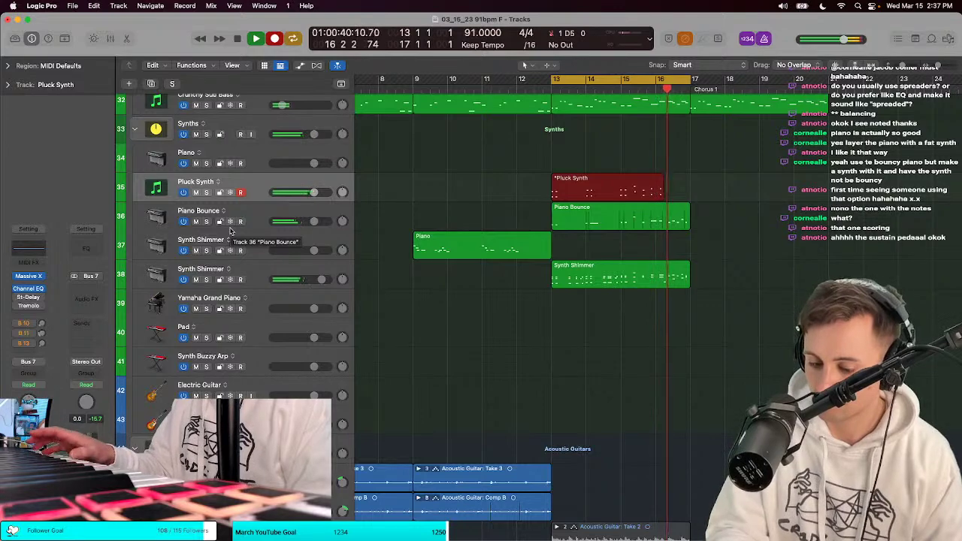
pyautogui.press('space')
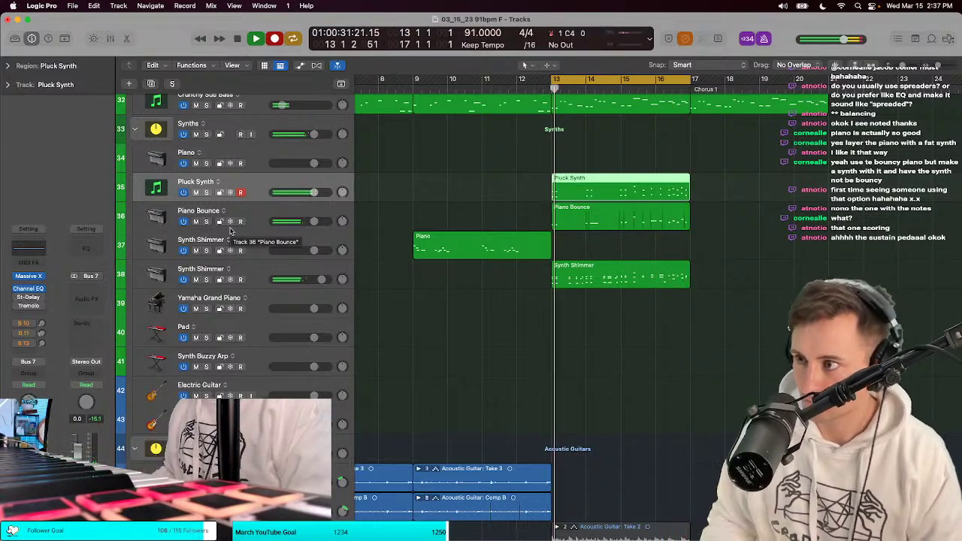
pyautogui.press('p')
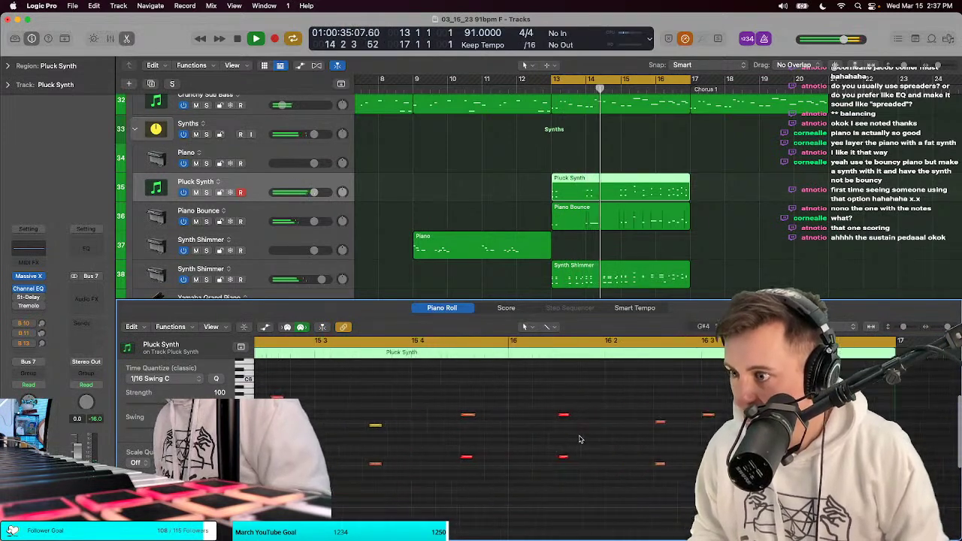
# Step: Solo the Pluck Synth region, play through bar 15, and raise the wrong upper note just after 15 3 by one semitone
pyautogui.keyDown('ctrl'); pyautogui.keyDown('alt'); pyautogui.click(579, 436); pyautogui.keyUp('alt'); pyautogui.keyUp('ctrl')
pyautogui.keyDown('ctrl'); pyautogui.keyDown('alt'); pyautogui.click(580, 437); pyautogui.keyUp('alt'); pyautogui.keyUp('ctrl')
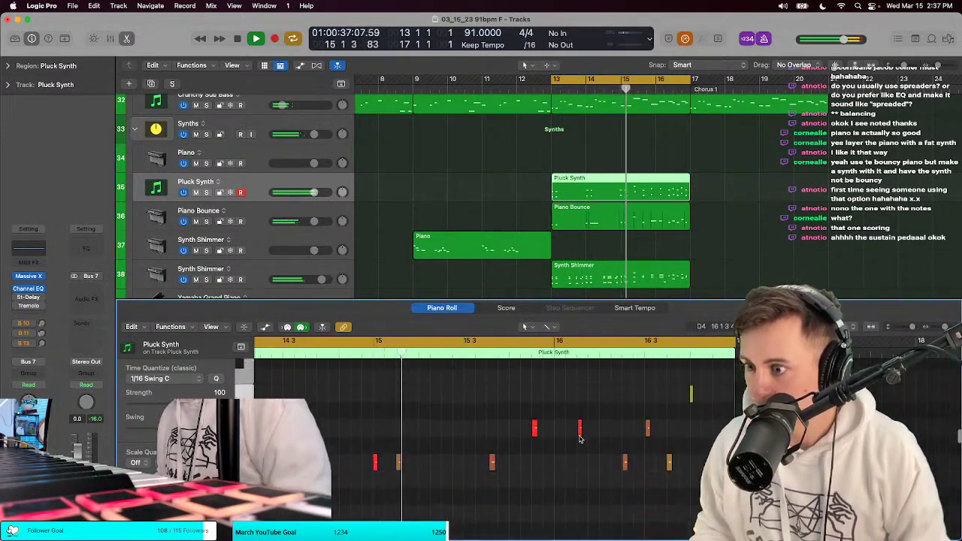
pyautogui.press('super+Down')
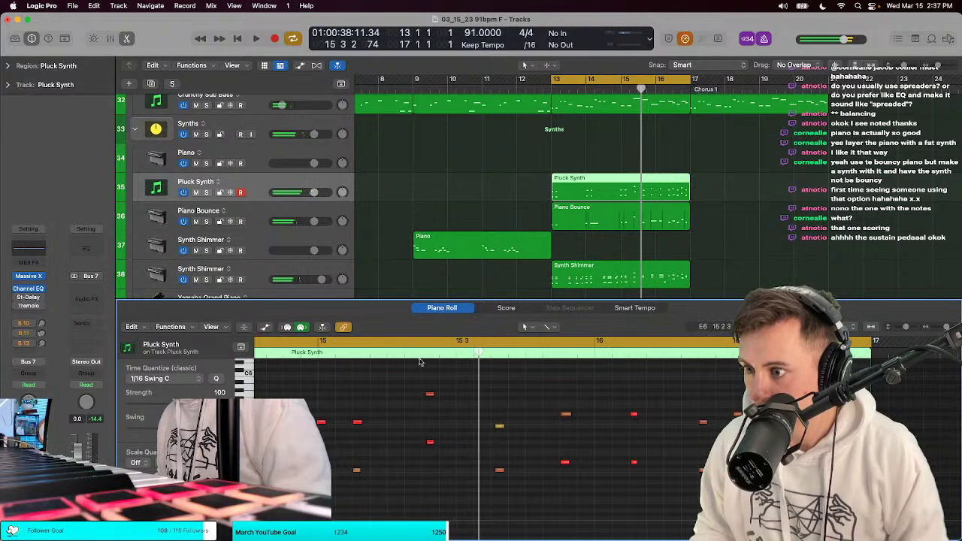
pyautogui.hotkey('ctrl', 's')
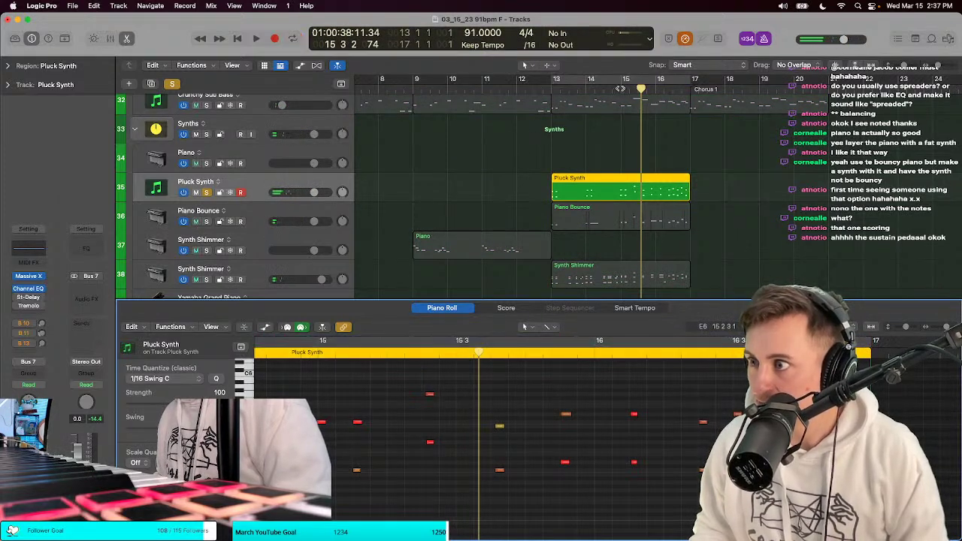
pyautogui.click(620, 88)
pyautogui.press('space')
pyautogui.press('space')
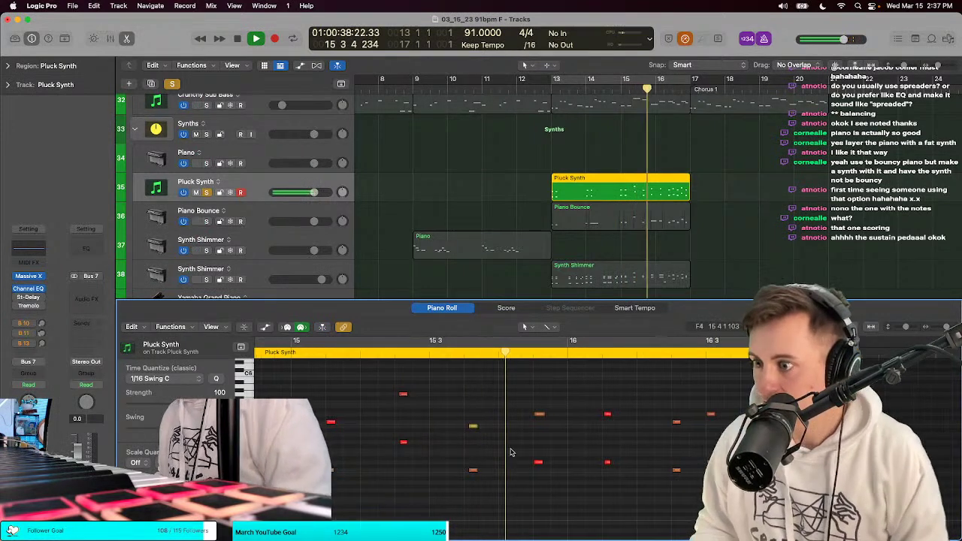
pyautogui.press('space')
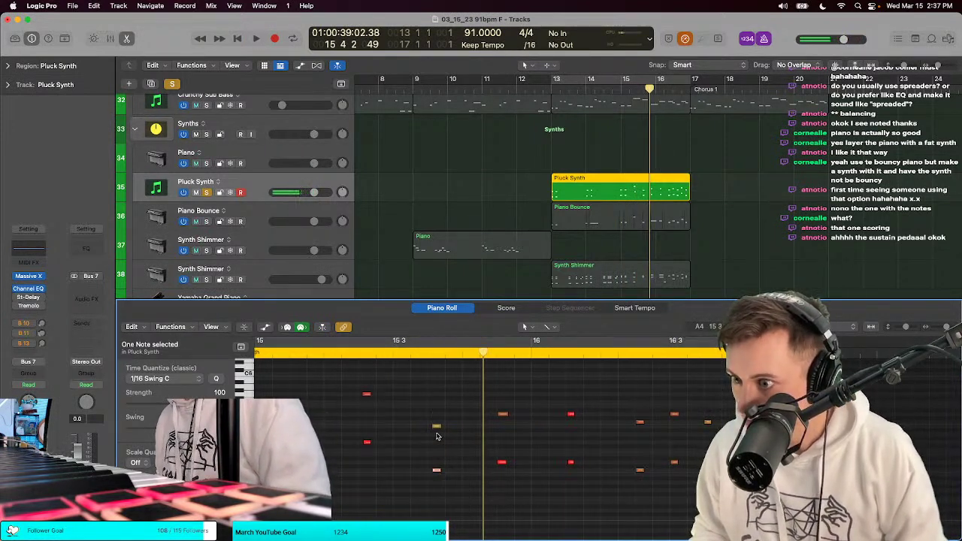
pyautogui.moveTo(436, 428); pyautogui.dragTo(437, 423)
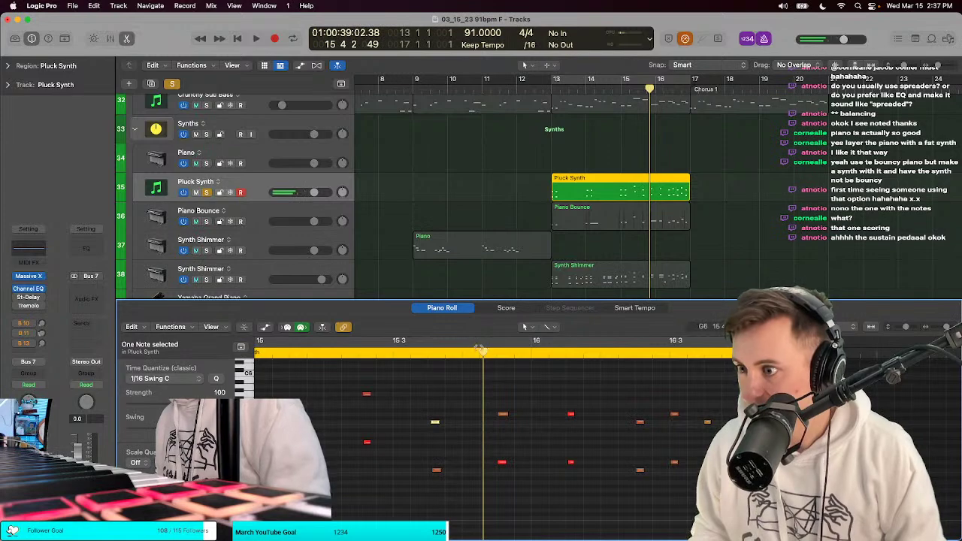
# Step: Play the end of the Pluck Synth region, select all its notes, reduce their quantize strength to about 92, and re-enable the cycle
pyautogui.press('space')
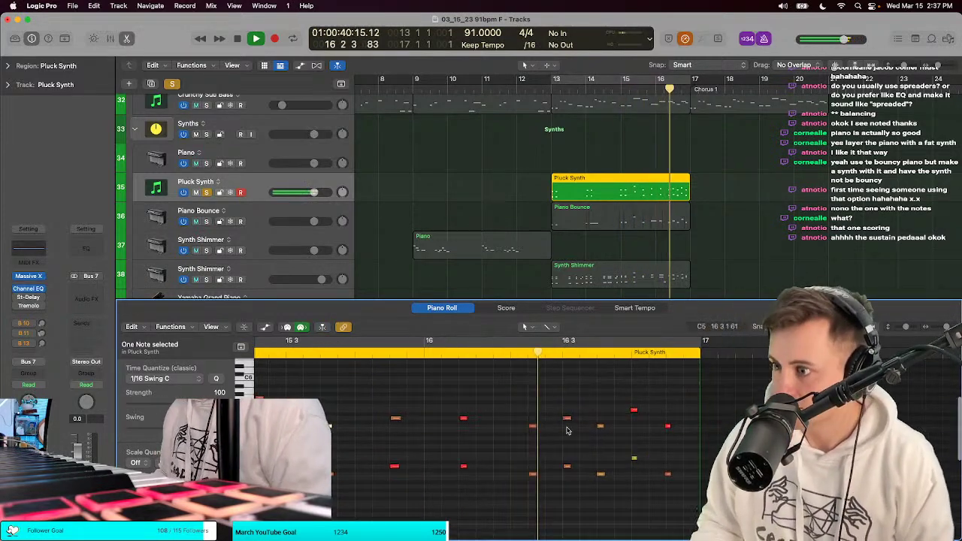
pyautogui.press('space')
pyautogui.press('super+a')
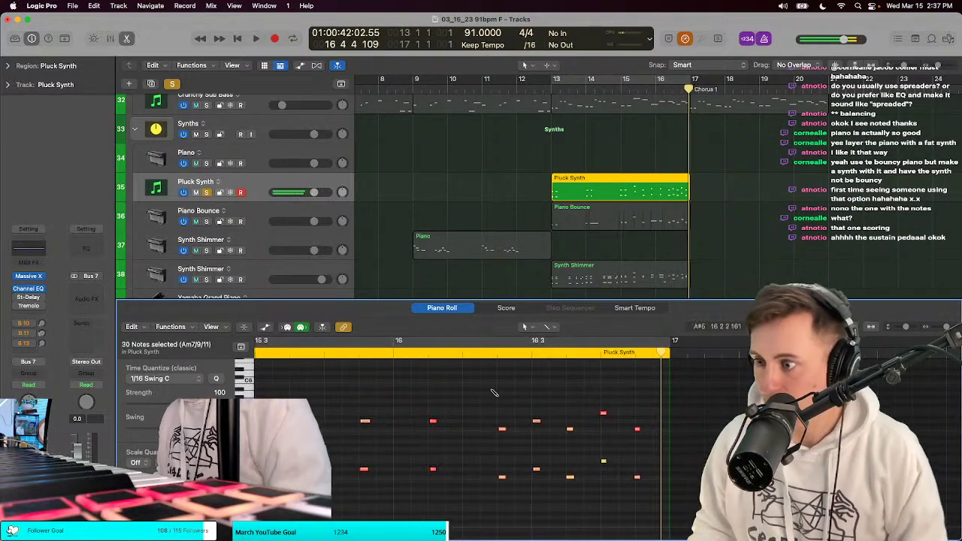
pyautogui.press('space')
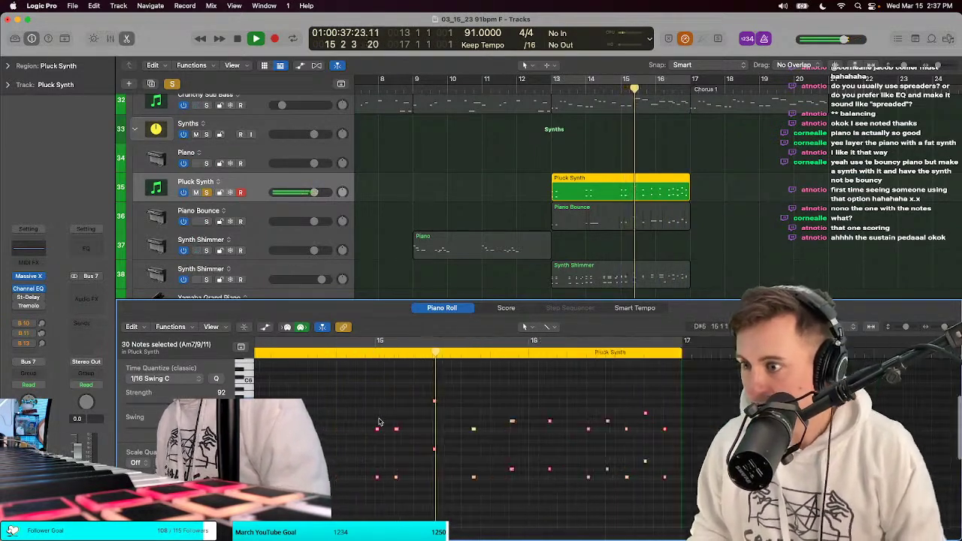
pyautogui.press('c')
pyautogui.rightClick(536, 399)
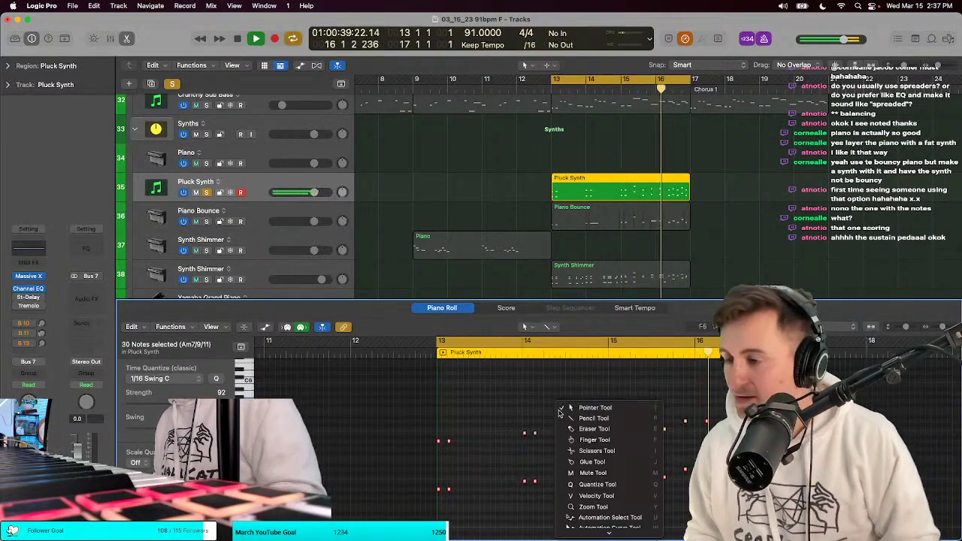
pyautogui.click(558, 414)
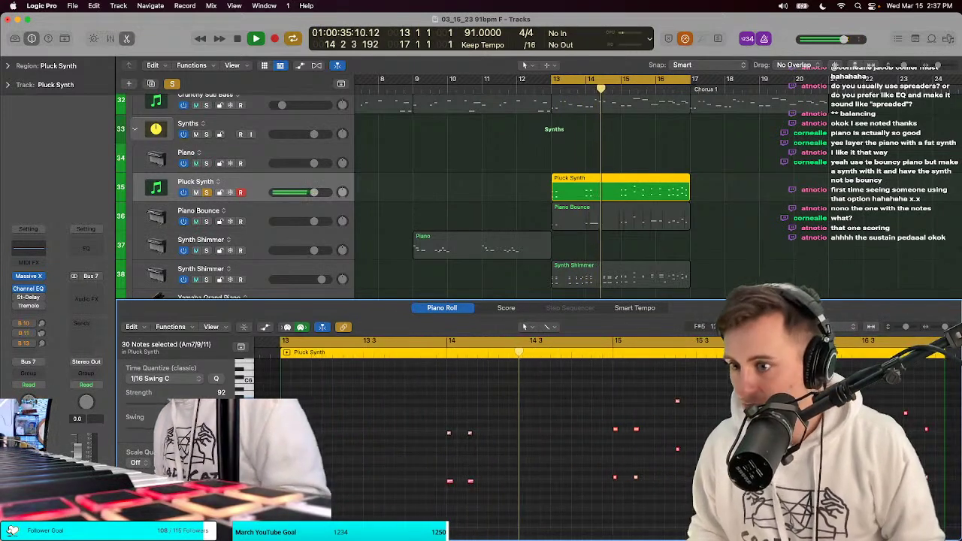
pyautogui.press('super+Right')
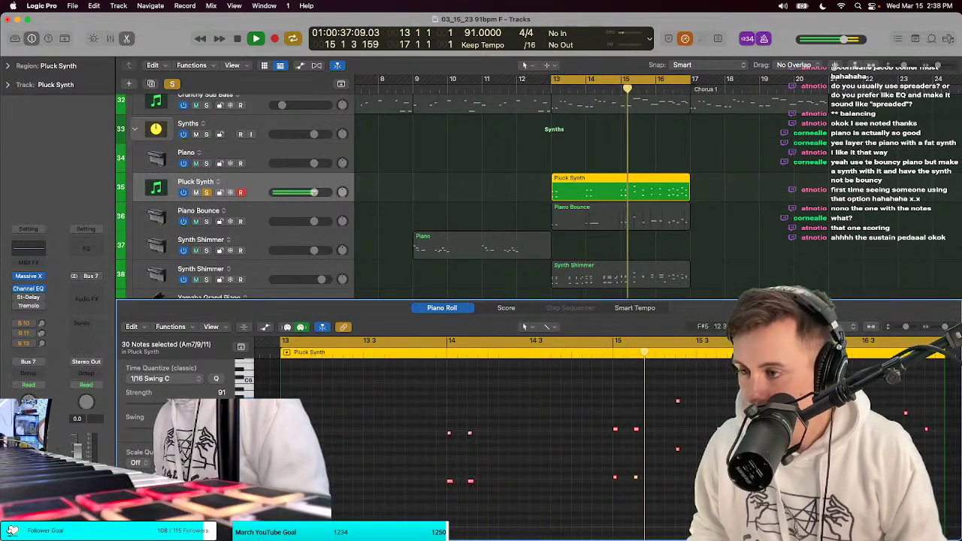
# Step: Select the two opening notes at bar 13, set their quantize strength to 92, and play the part in the full mix
pyautogui.hscroll(-2, 335, 464)
pyautogui.click(335, 464)
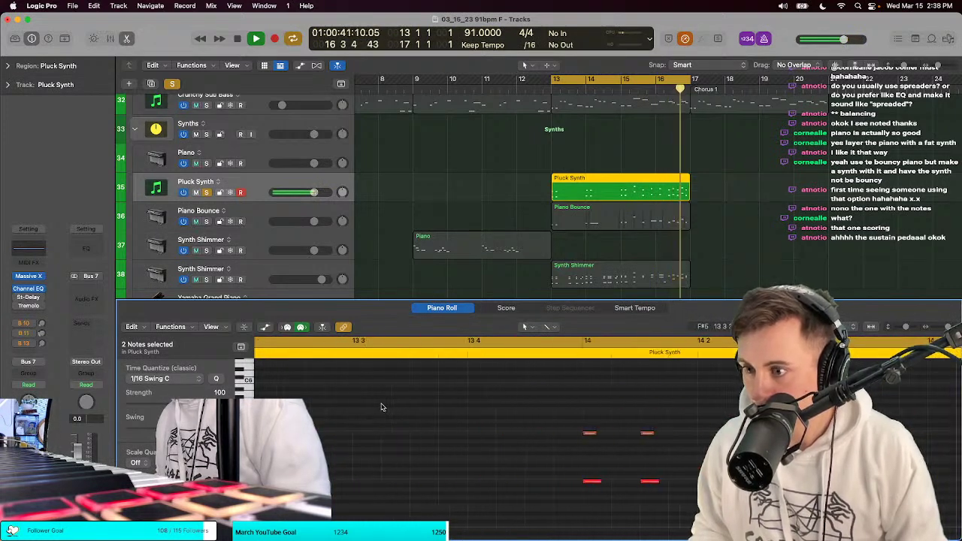
pyautogui.press('super+Right')
pyautogui.press('super+Right')
pyautogui.press('space')
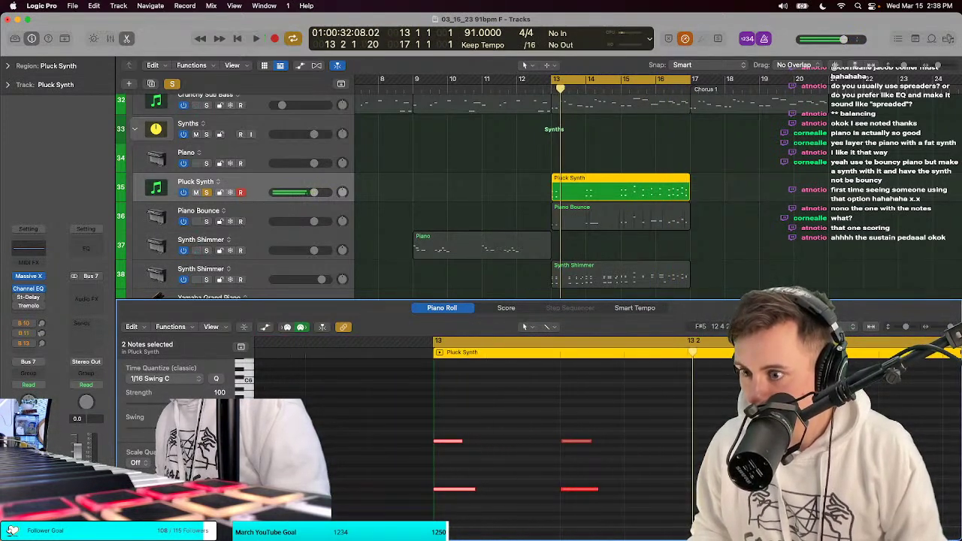
pyautogui.press('space')
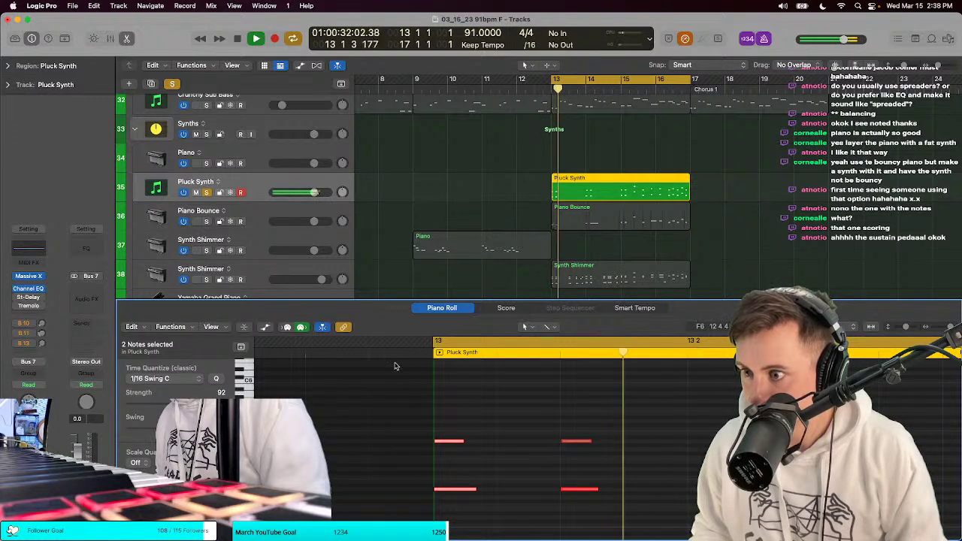
pyautogui.press('super+Left')
pyautogui.press('super+Left')
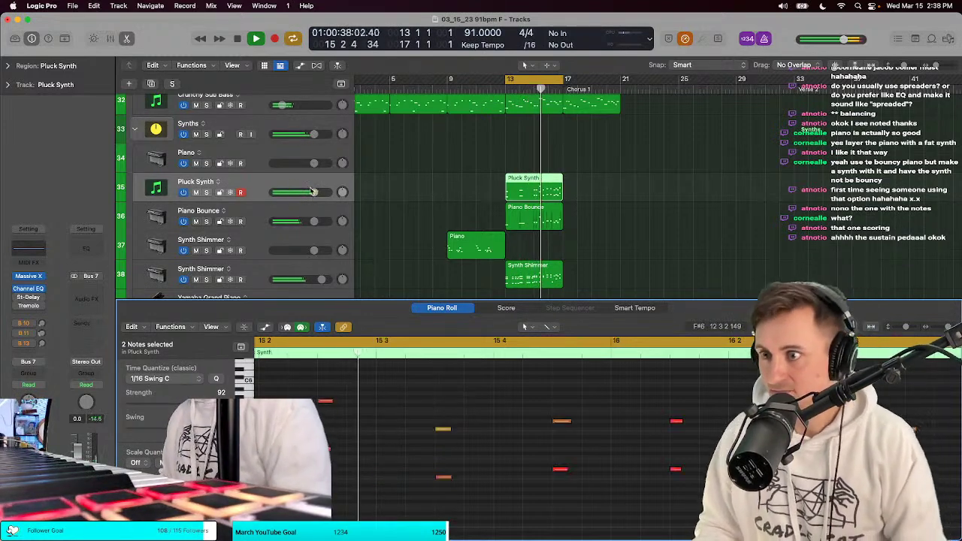
# Step: Lower the Pluck Synth track volume, re-enable its Stereo Delay, and set both output mixes to 17 %
pyautogui.moveTo(312, 191); pyautogui.dragTo(309, 192)
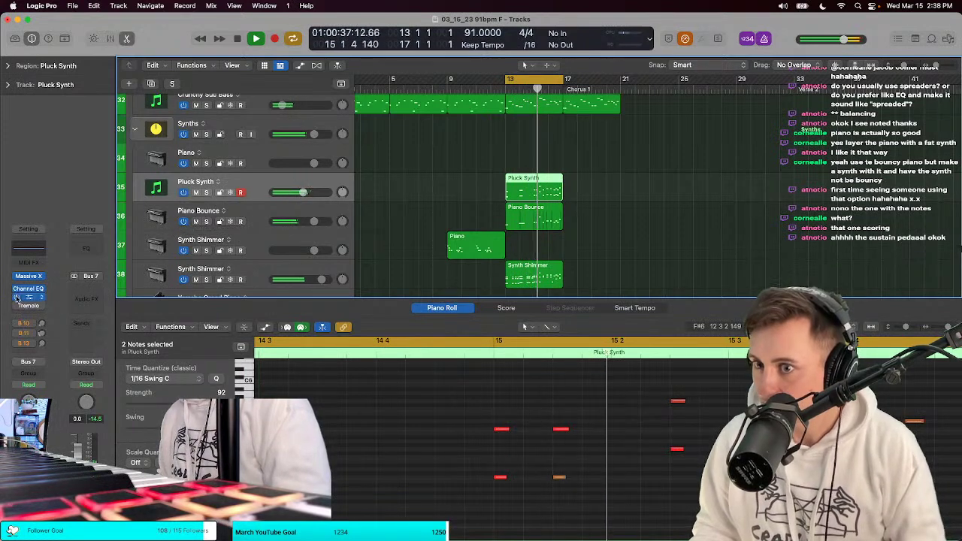
pyautogui.press('s')
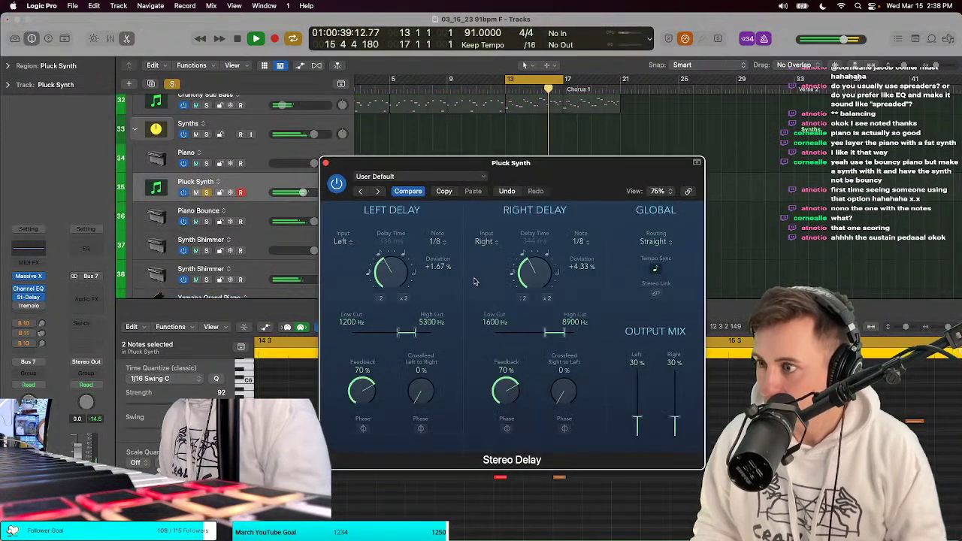
pyautogui.moveTo(638, 418); pyautogui.dragTo(638, 429)
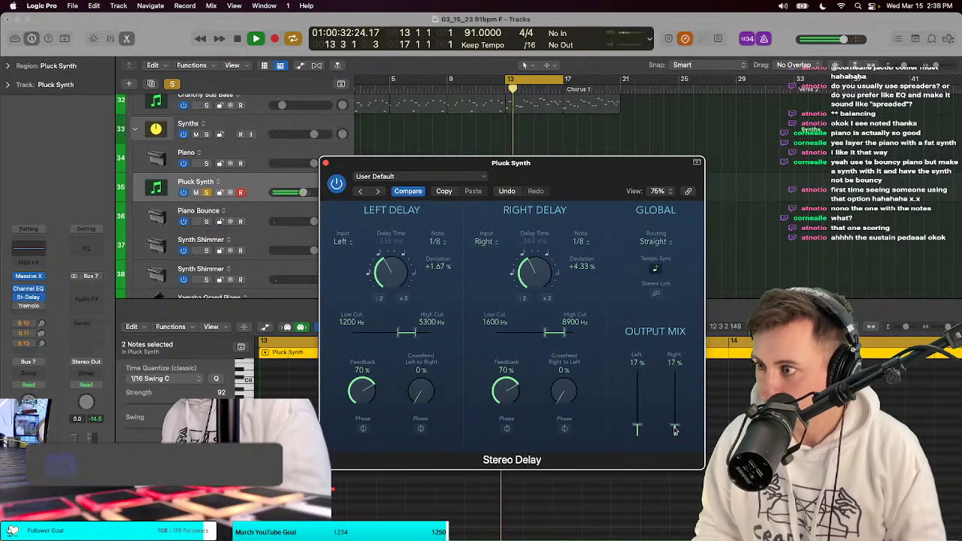
pyautogui.press('s')
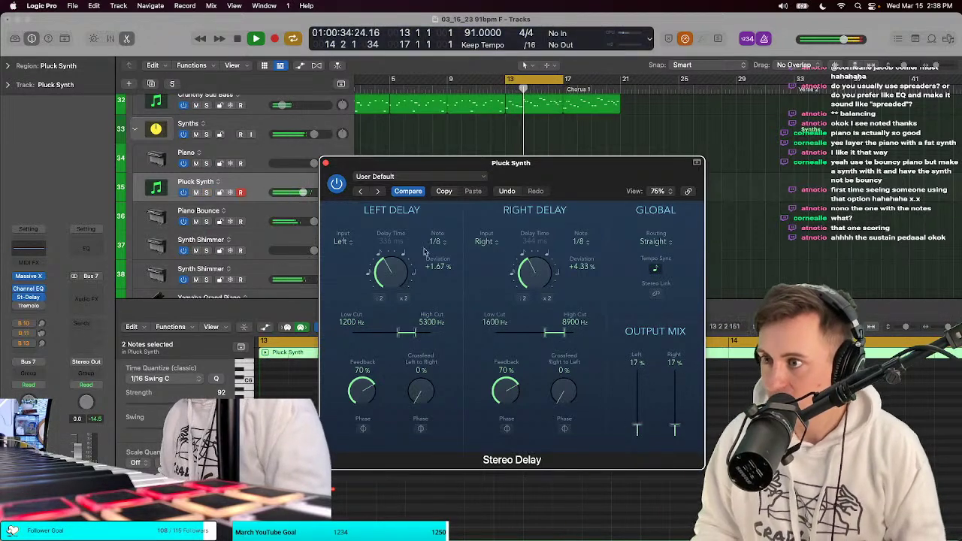
pyautogui.click(325, 164)
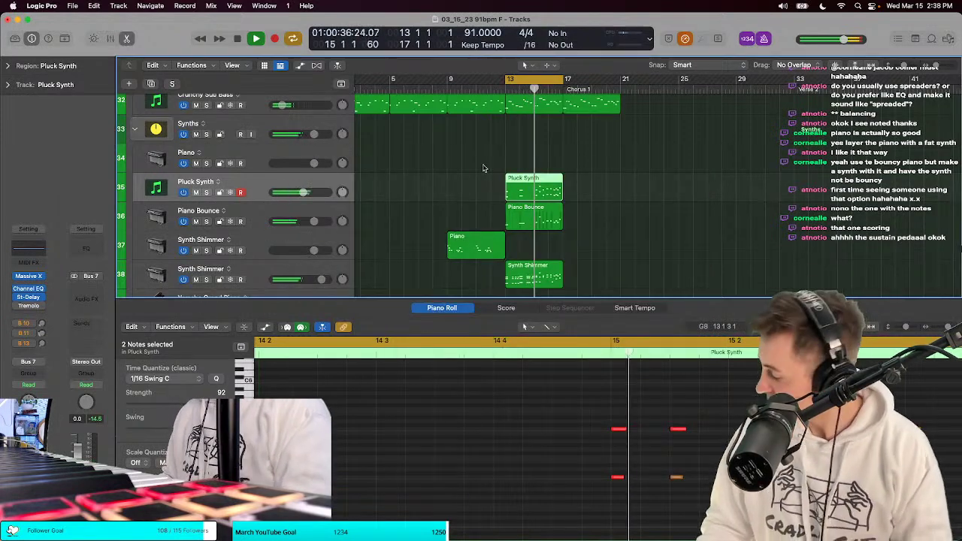
# Step: Reset the Pluck Synth volume, lower it again by a few dB against the playback, and turn off Low Latency Mode
pyautogui.moveTo(304, 193); pyautogui.dragTo(314, 192)
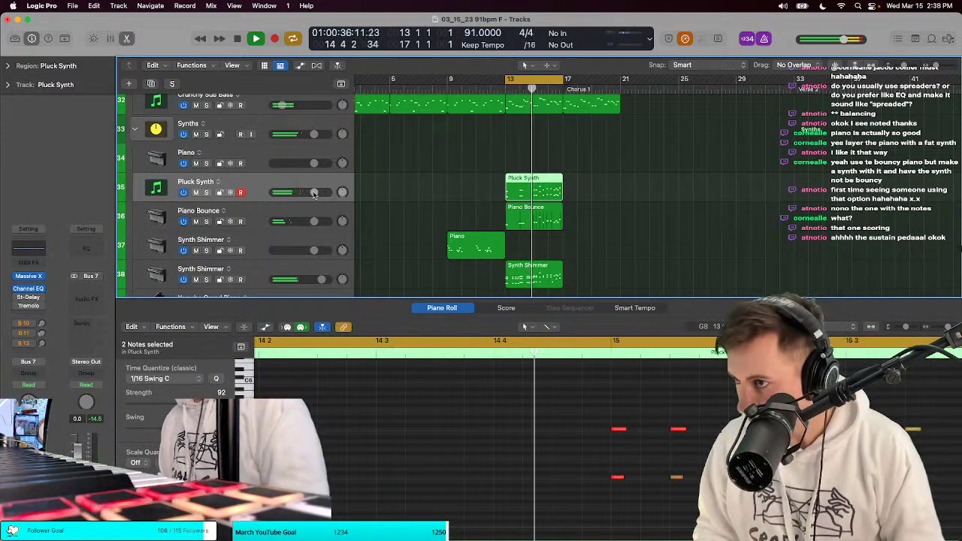
pyautogui.keyDown('alt'); pyautogui.click(314, 193); pyautogui.keyUp('alt')
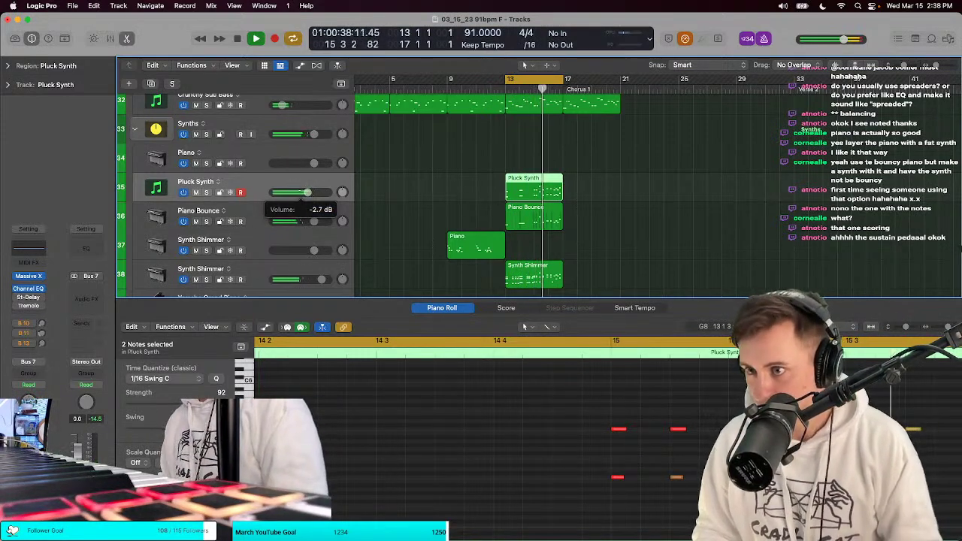
pyautogui.moveTo(301, 193); pyautogui.dragTo(302, 193)
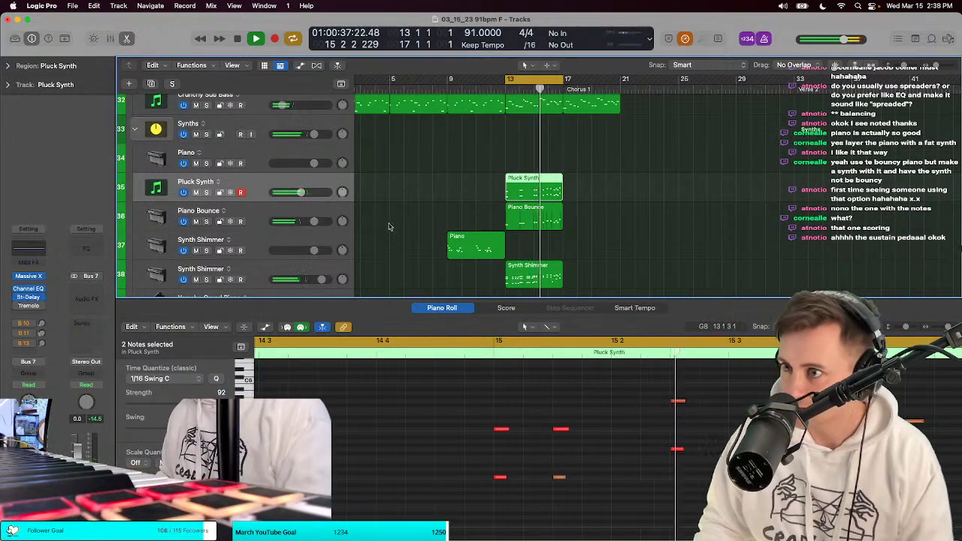
pyautogui.click(685, 39)
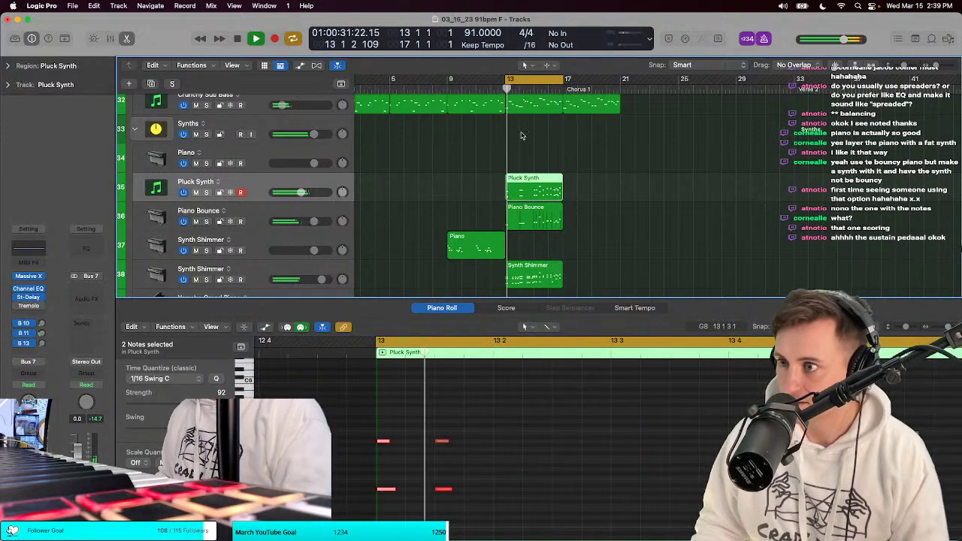
# Step: With the Piano Roll closed and the cycle off, repeat the bar 13 Pluck Synth, Piano Bounce and Synth Shimmer regions at bar 17
pyautogui.press('super+Up')
pyautogui.press('t')
pyautogui.press('t')
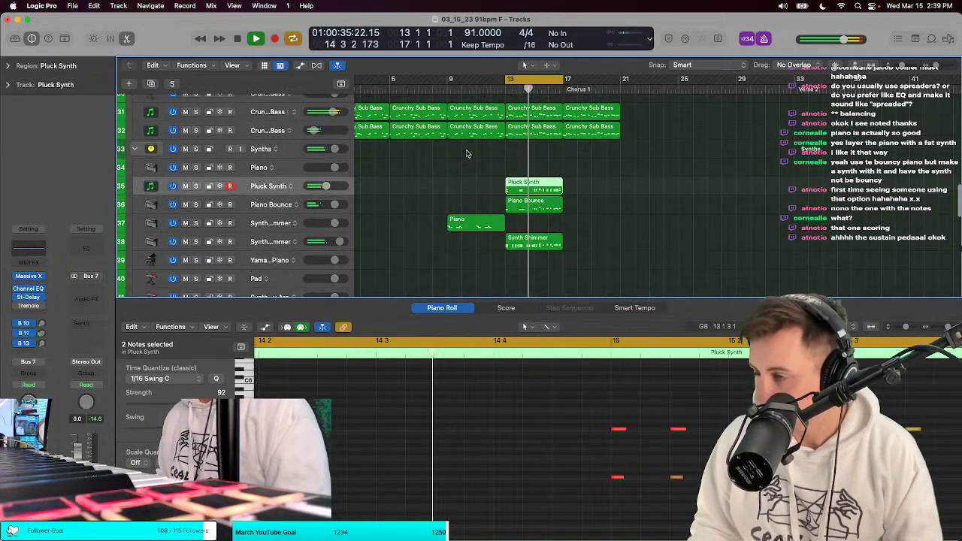
pyautogui.scroll(5, 466, 154)
pyautogui.scroll(-8, 466, 153)
pyautogui.press('p')
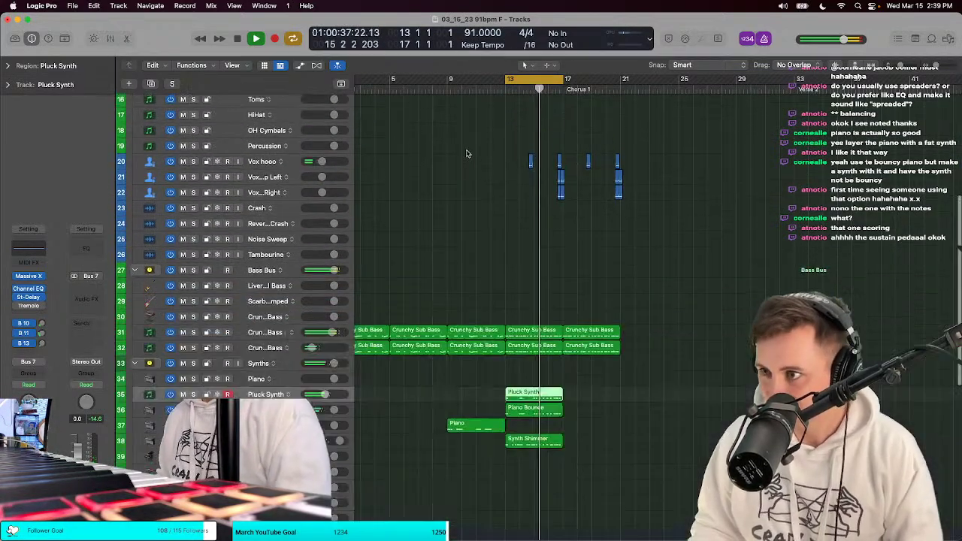
pyautogui.scroll(1, 511, 211)
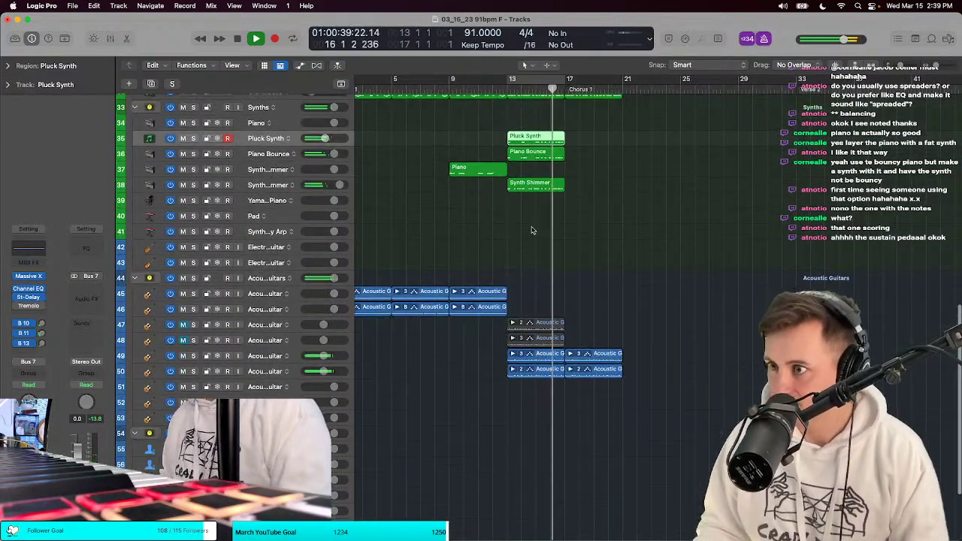
pyautogui.press('super+r')
pyautogui.hscroll(-3, 529, 143)
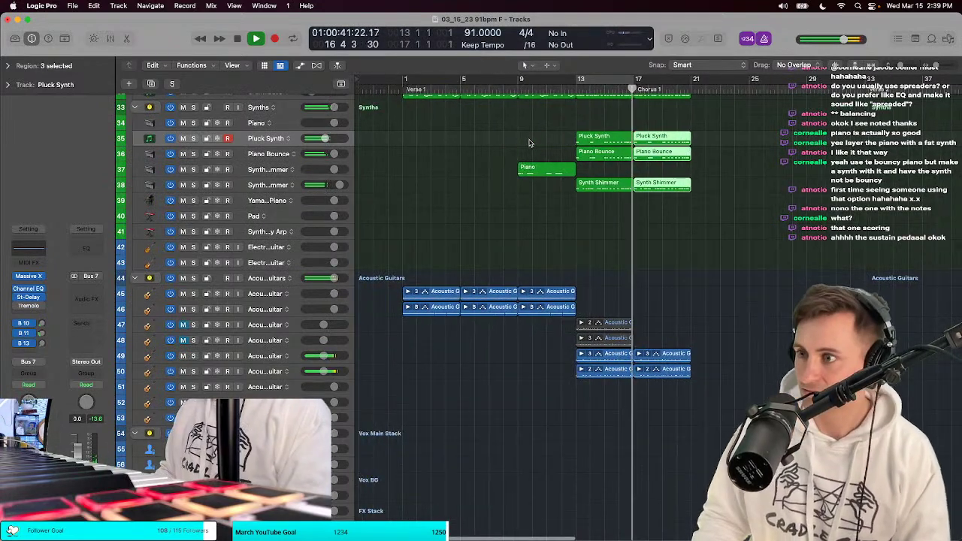
# Step: Move the Synth Shimmer track holding the Piano region above the Pluck Synth track
pyautogui.rightClick(586, 140)
pyautogui.press('Escape')
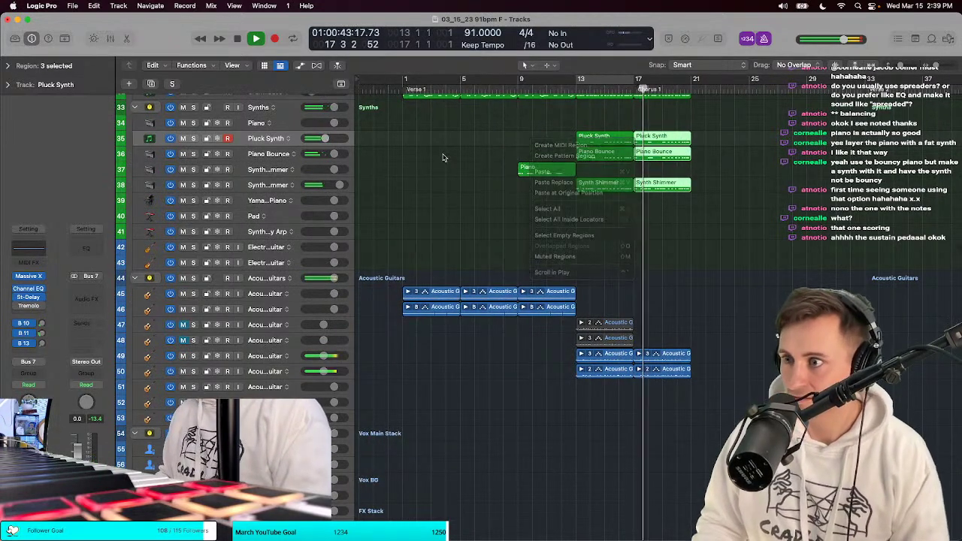
pyautogui.moveTo(271, 172); pyautogui.dragTo(271, 138)
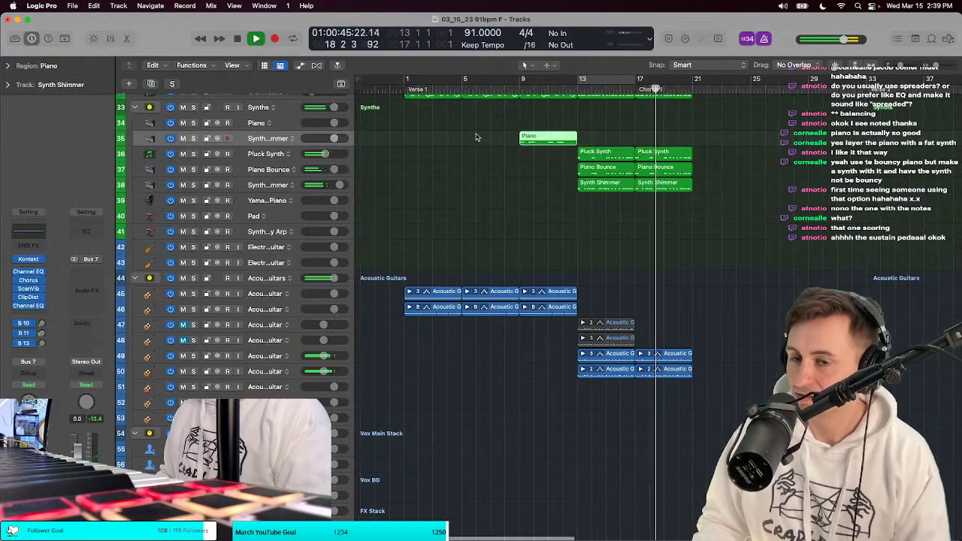
# Step: Play the whole arrangement from just before the start of Verse 1
pyautogui.press('t')
pyautogui.press('z')
pyautogui.click(457, 132)
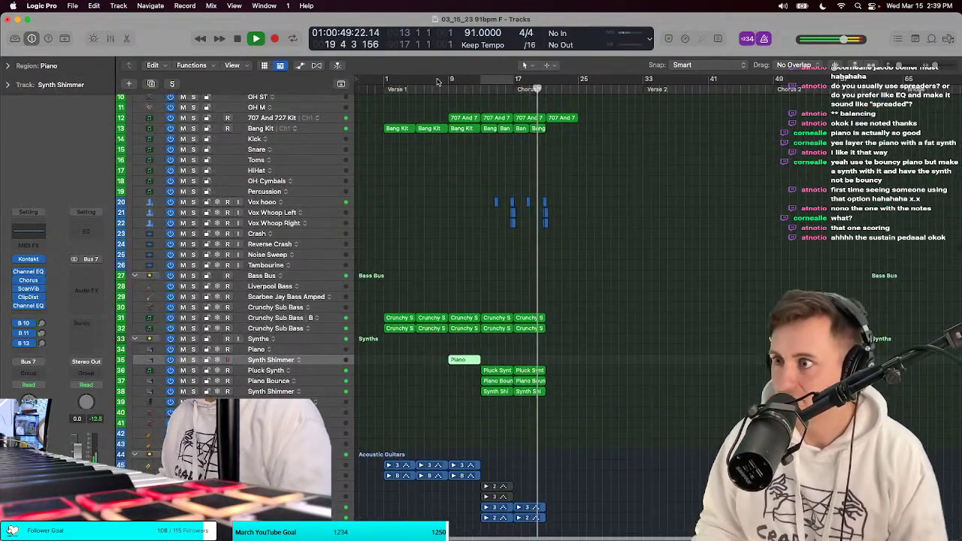
pyautogui.click(381, 92)
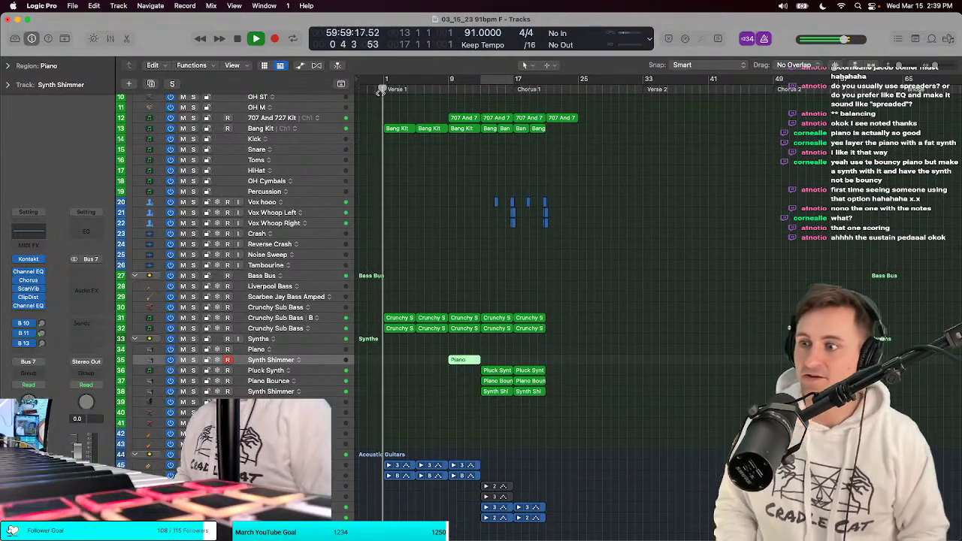
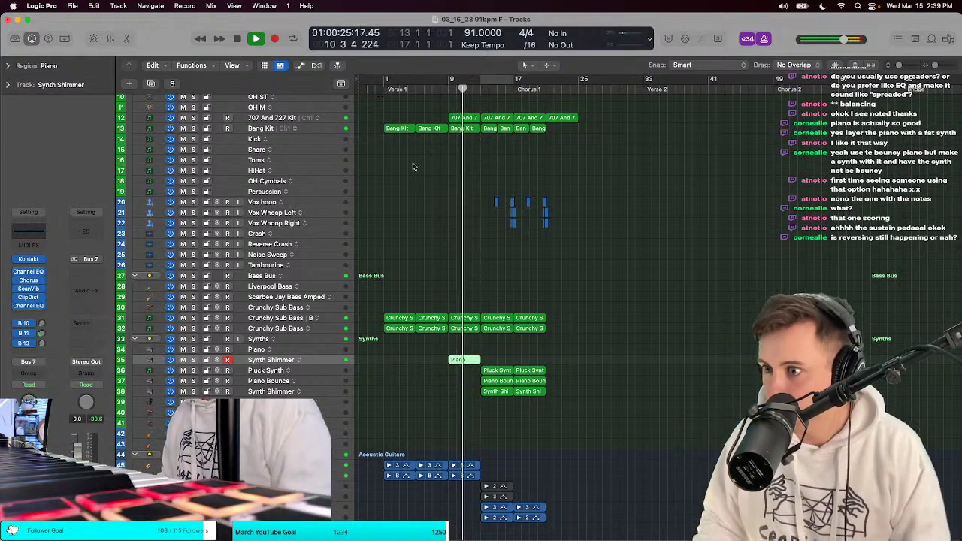
# Step: Delete the bar 1 regions on both Crunchy Sub Bass tracks and keep listening through Chorus 1
pyautogui.moveTo(404, 294); pyautogui.dragTo(404, 338)
pyautogui.press('Delete')
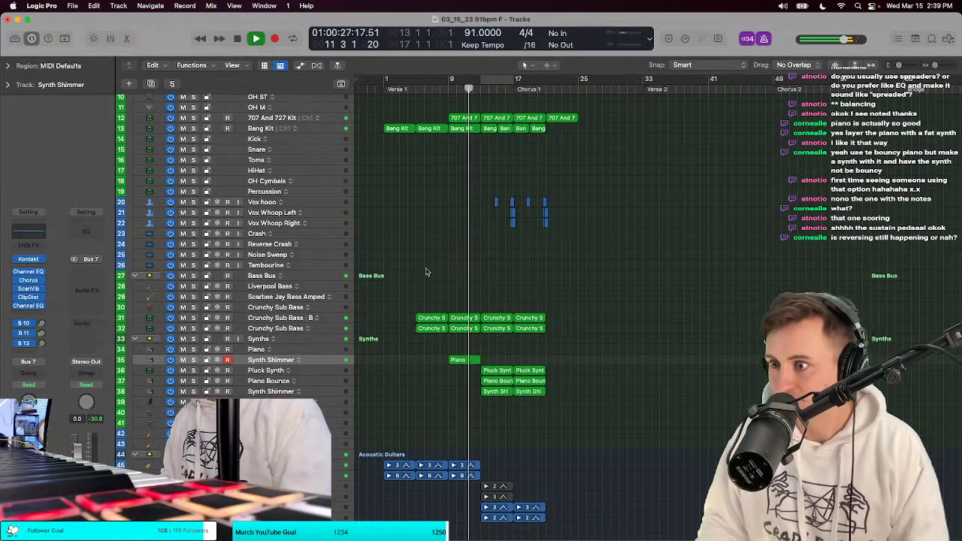
pyautogui.scroll(-5, 426, 272)
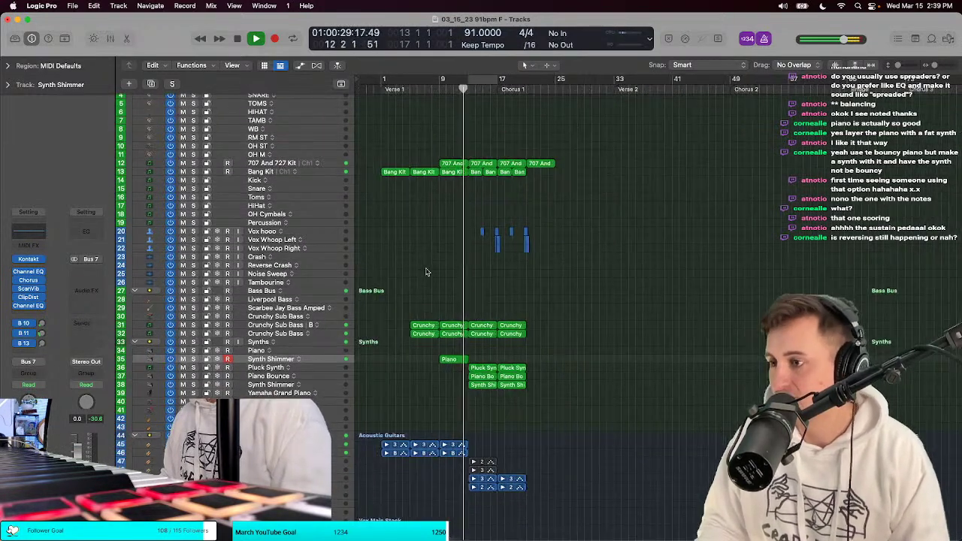
pyautogui.scroll(-3, 425, 272)
pyautogui.scroll(3, 426, 272)
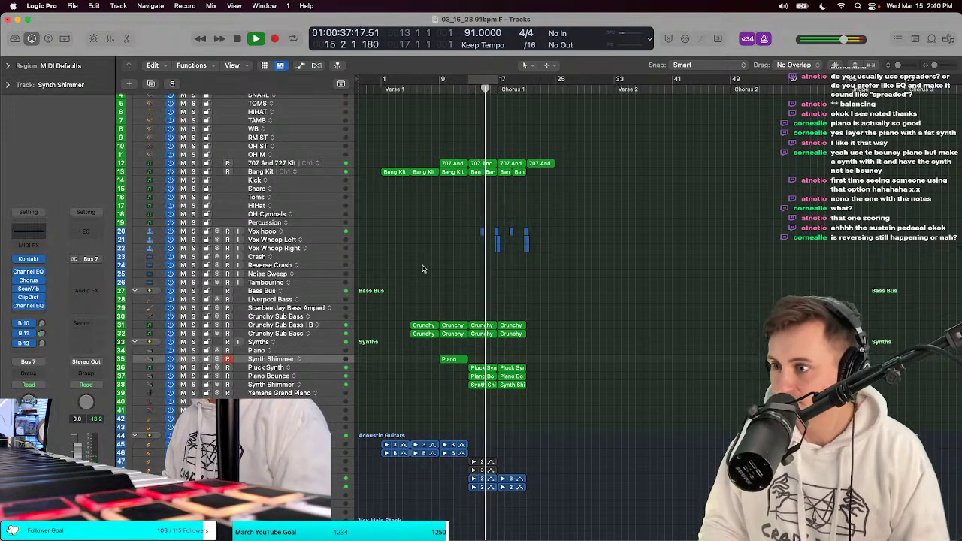
pyautogui.scroll(-2, 422, 268)
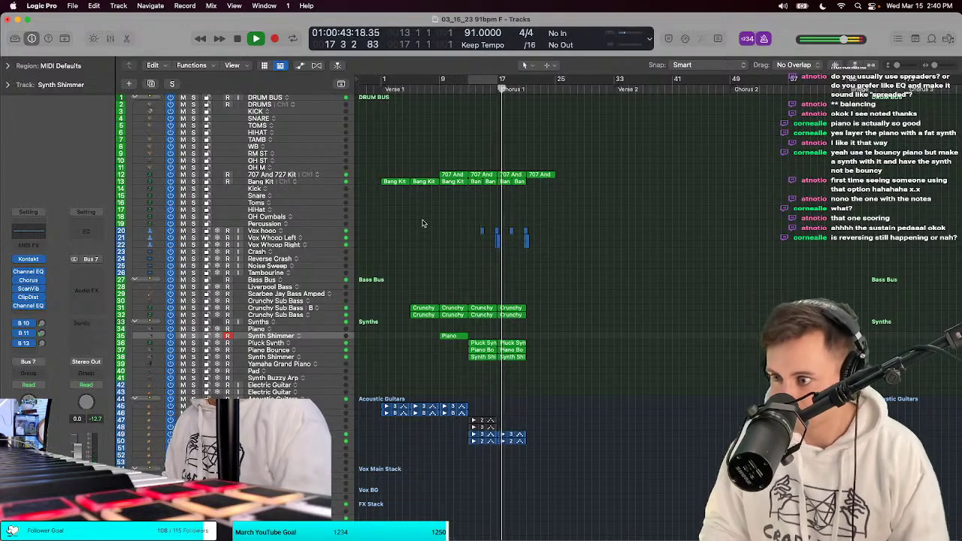
pyautogui.scroll(2, 447, 199)
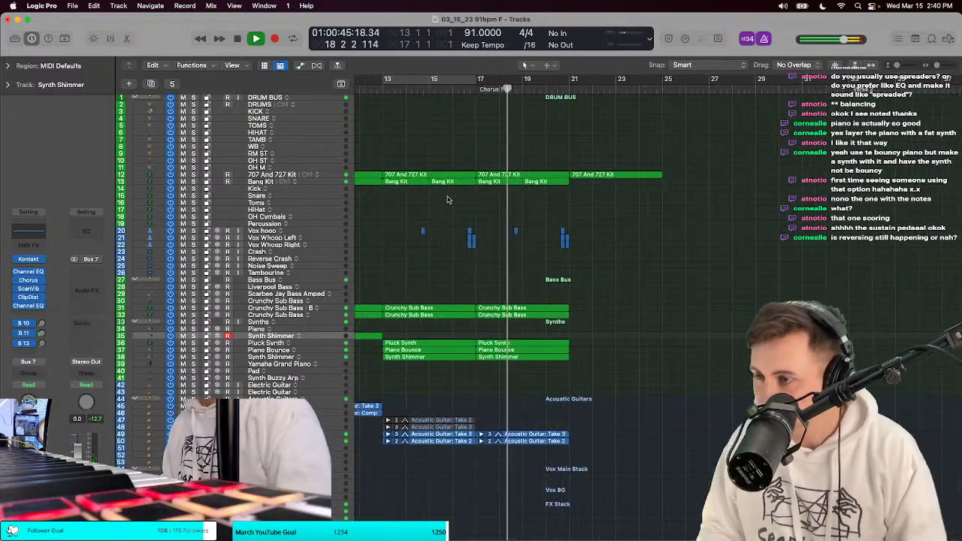
# Step: Replay the transition into bar 13, starting about one bar before it, and check the synth layers
pyautogui.scroll(2, 447, 200)
pyautogui.scroll(3, 447, 200)
pyautogui.hscroll(-3, 449, 165)
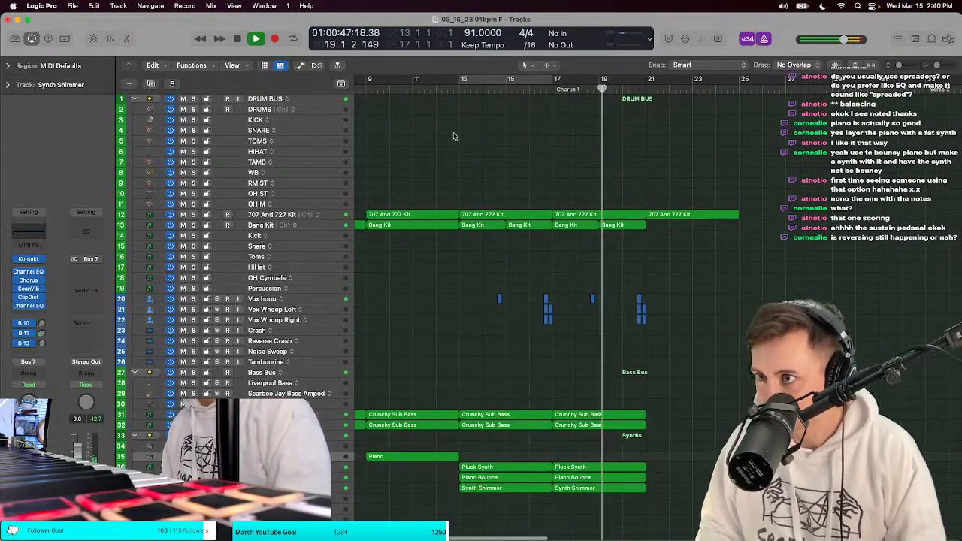
pyautogui.click(437, 84)
pyautogui.scroll(3, 490, 176)
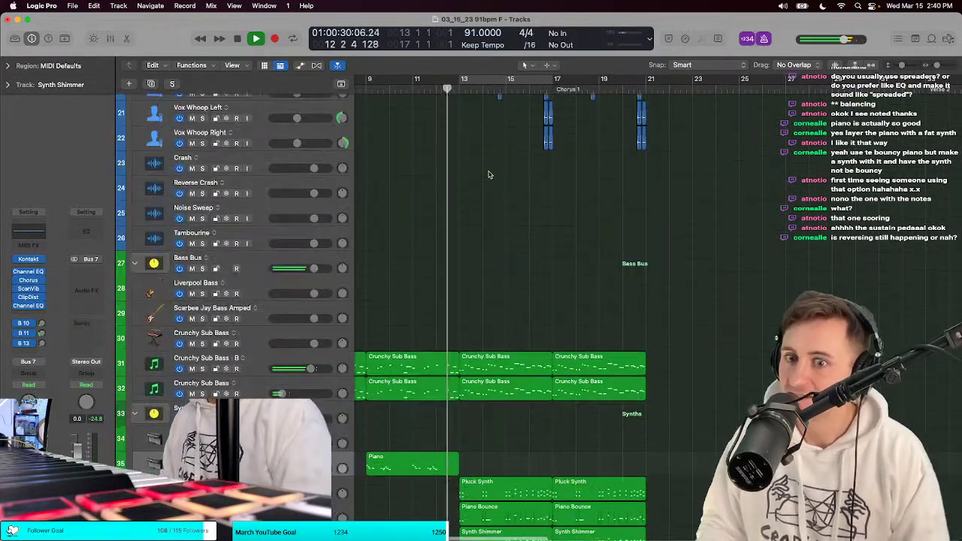
pyautogui.press('t')
pyautogui.press('Escape')
pyautogui.scroll(-3, 488, 175)
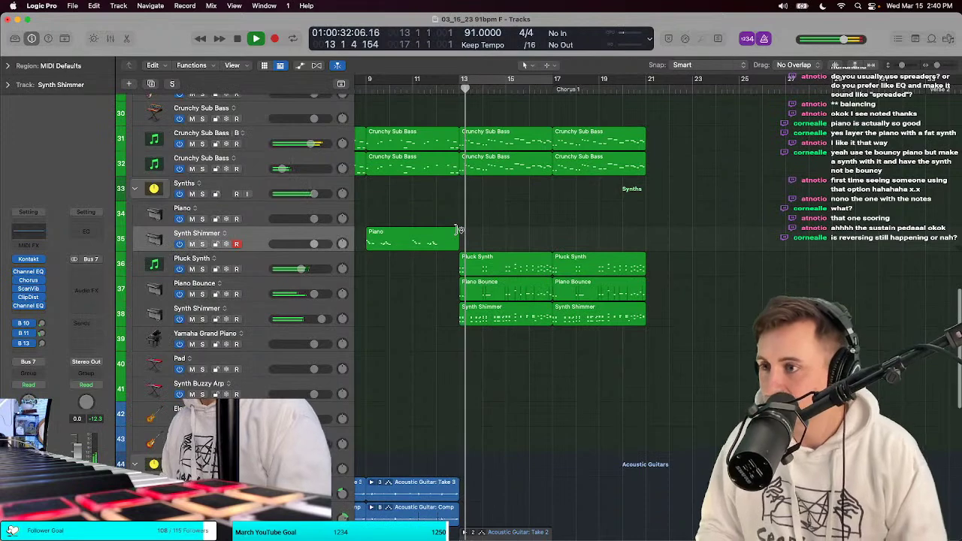
# Step: Solo the Synth Shimmer track with the bar 13 and 17 regions and play it from bar 13
pyautogui.press('t')
pyautogui.press('Escape')
pyautogui.click(263, 350)
pyautogui.press('s')
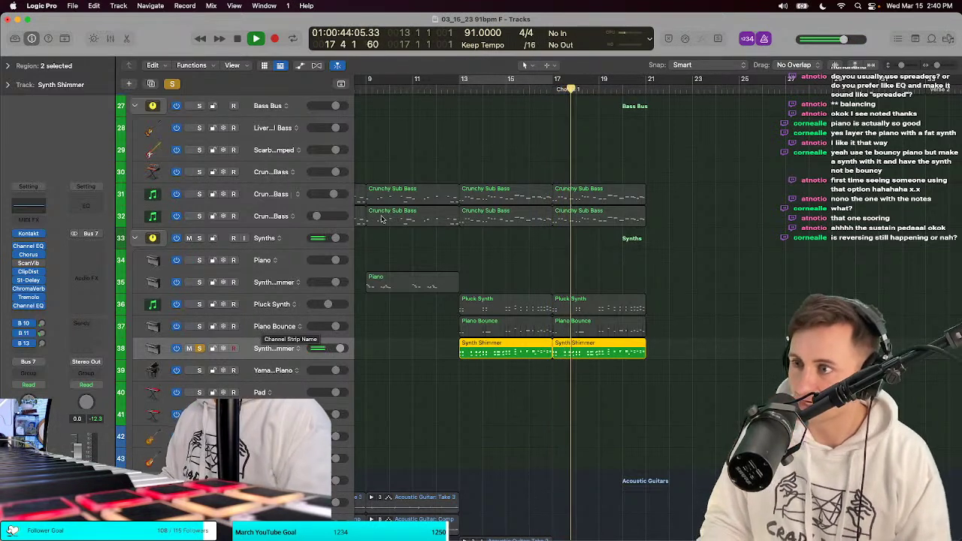
pyautogui.press('s')
pyautogui.press('s')
pyautogui.press('space')
pyautogui.press('cmd+Right')
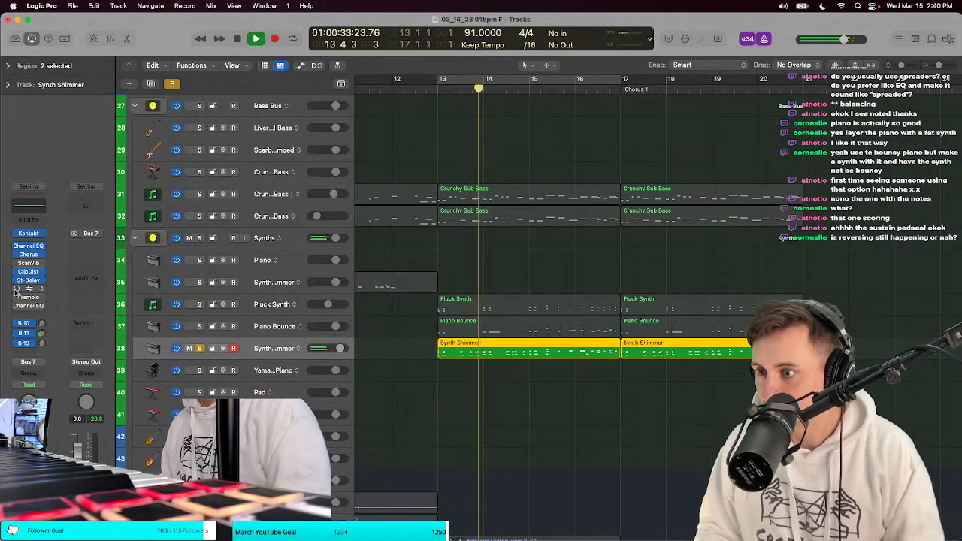
# Step: Re-enable ChromaVerb and Tremolo on the soloed Synth Shimmer track and clear the region selection
pyautogui.click(15, 289)
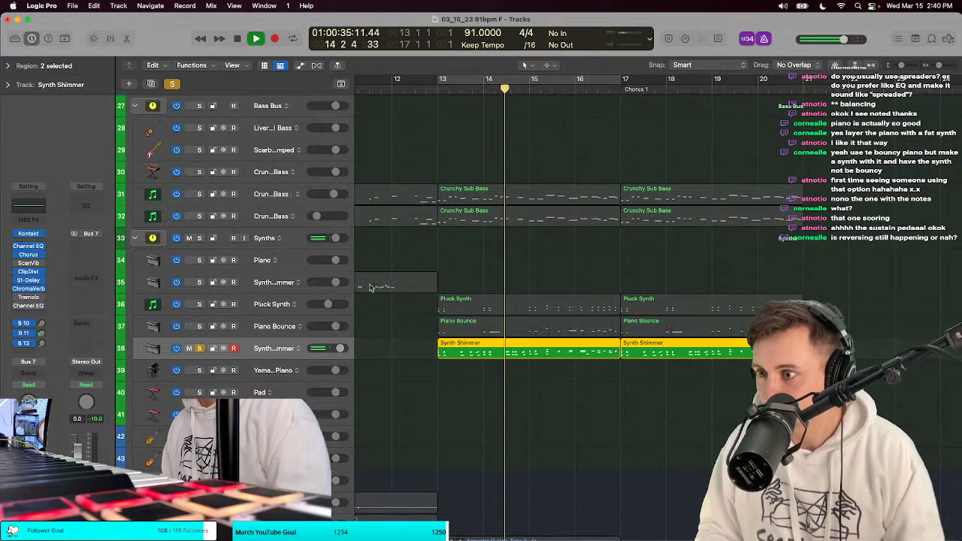
pyautogui.click(14, 297)
pyautogui.click(383, 353)
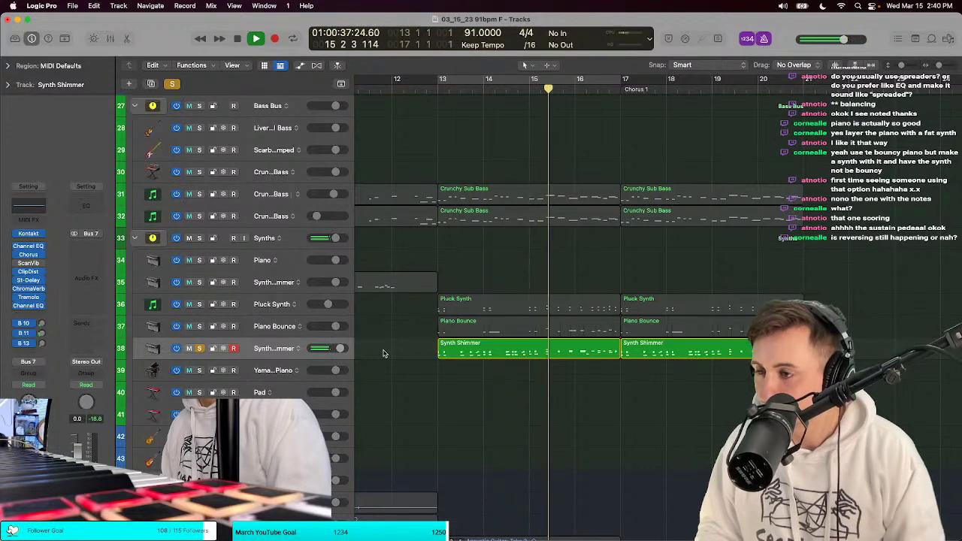
# Step: Copy the bar 13 Synth Shimmer region to bar 22 and stop playback with the playhead there
pyautogui.scroll(-2, 461, 353)
pyautogui.moveTo(455, 351); pyautogui.dragTo(861, 352)
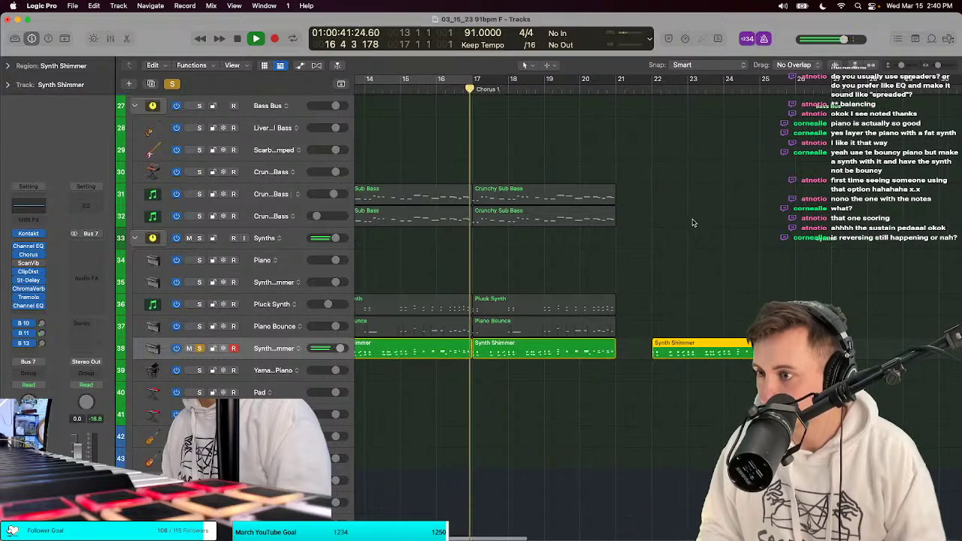
pyautogui.press('space')
pyautogui.click(657, 91)
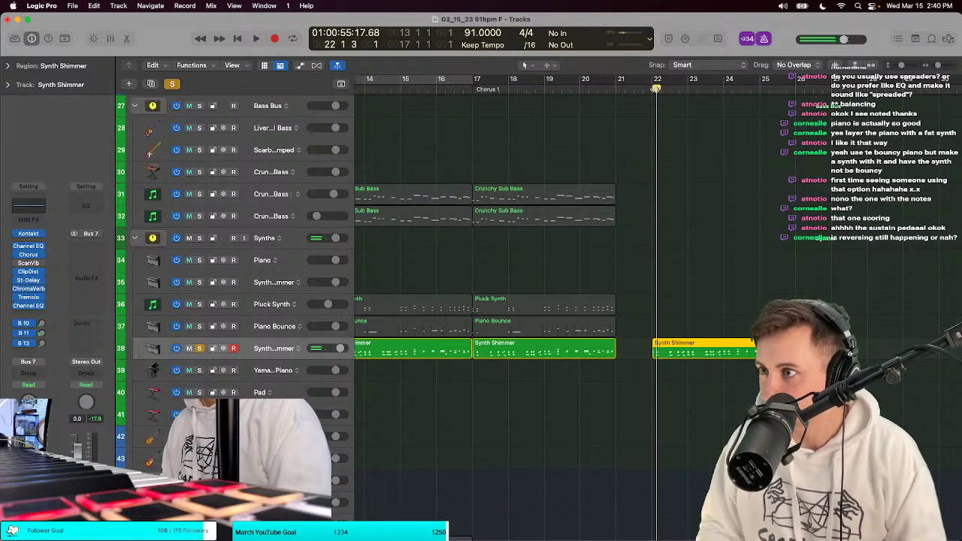
# Step: Shorten the Synth Shimmer copy at bar 22 to about 0.4 beat, keeping only its opening notes, and play it
pyautogui.click(652, 89)
pyautogui.moveTo(793, 352); pyautogui.dragTo(662, 351)
pyautogui.scroll(5, 653, 364)
pyautogui.press('space')
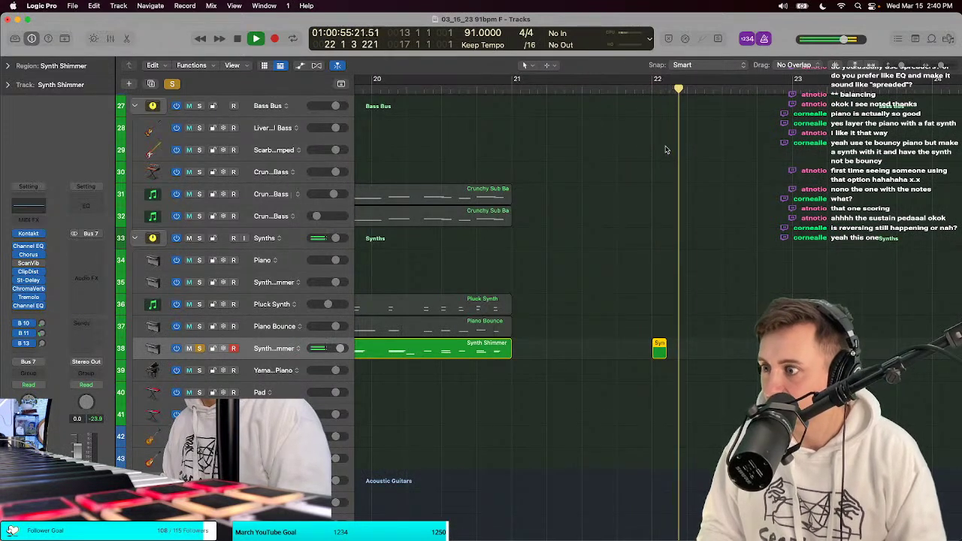
pyautogui.press('space')
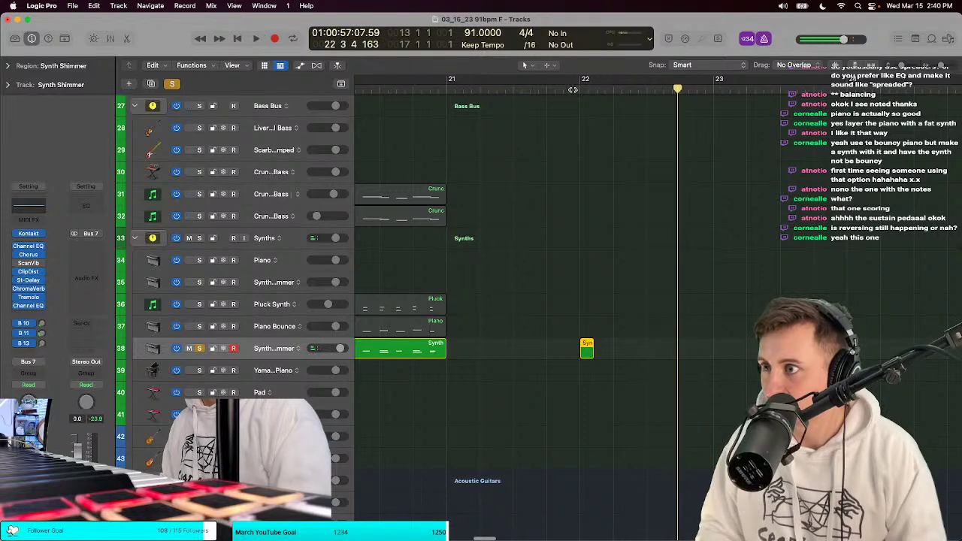
# Step: Shorten the lowest note of the short Synth Shimmer region at bar 22 in the Piano Roll and play the region
pyautogui.press('space')
pyautogui.press('space')
pyautogui.press('p')
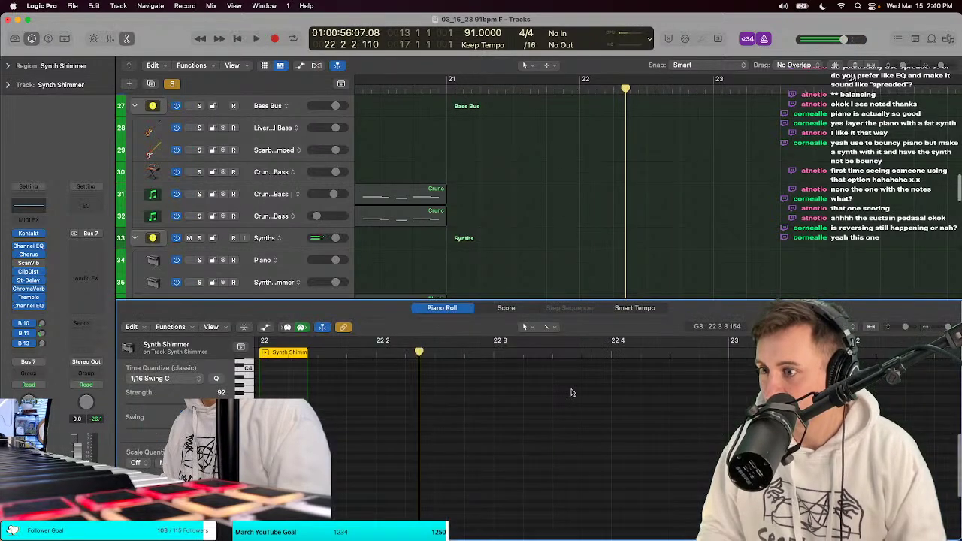
pyautogui.click(381, 493)
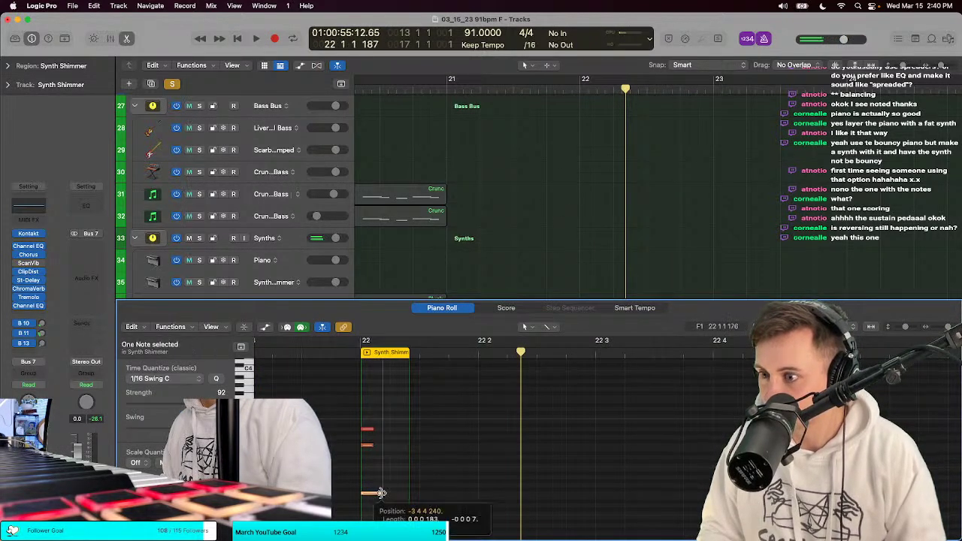
pyautogui.press('space')
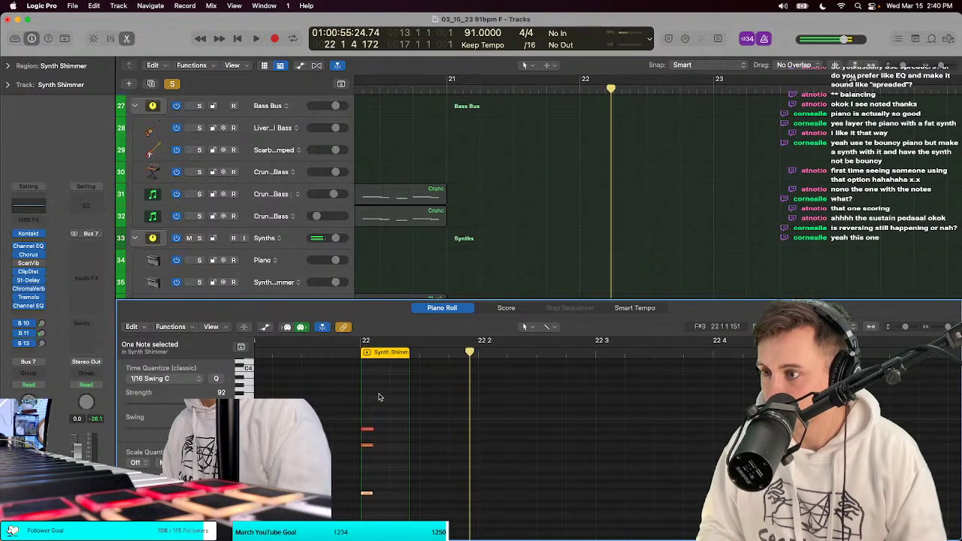
pyautogui.press('space')
pyautogui.press('p')
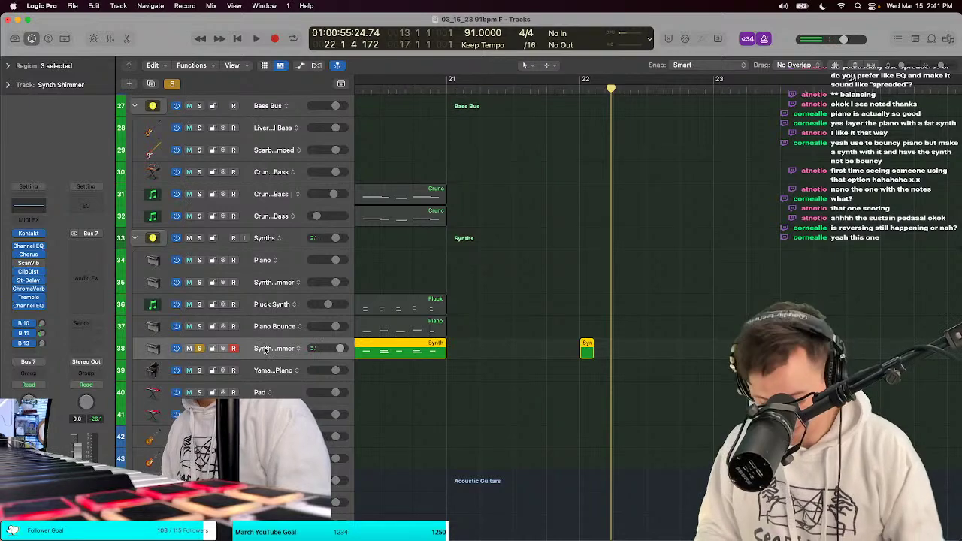
# Step: Try to bounce all three selected Synth Shimmer regions in place to a new track
pyautogui.press('b')
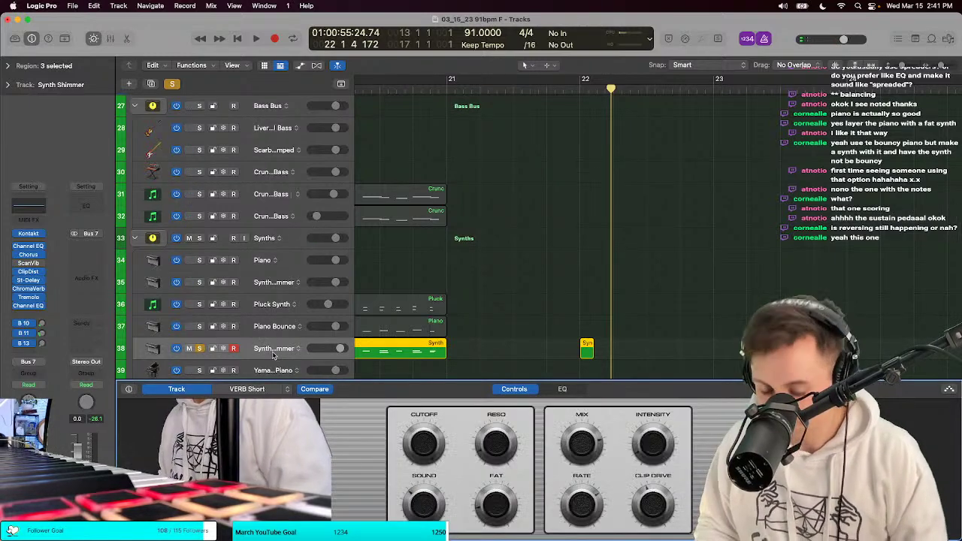
pyautogui.press('b')
pyautogui.hotkey('ctrl', 'b')
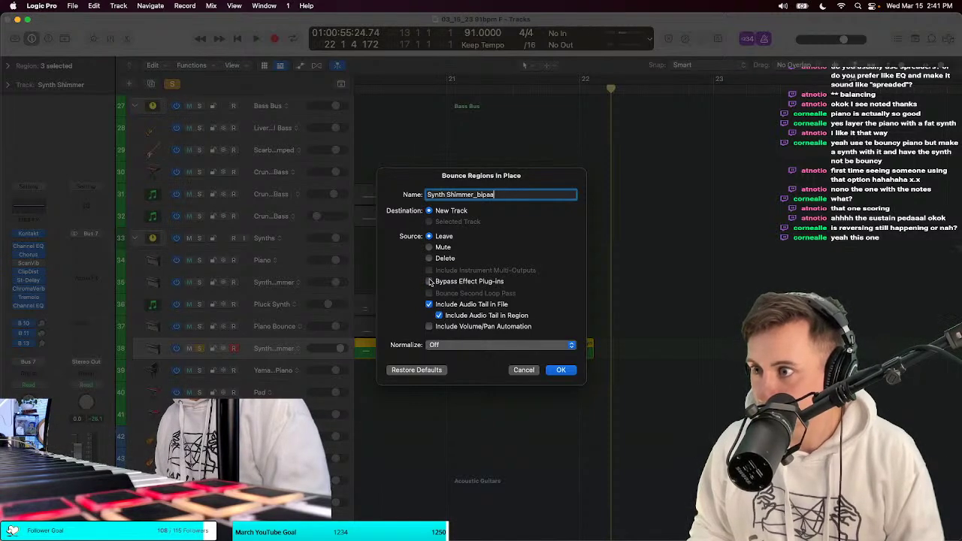
pyautogui.click(574, 370)
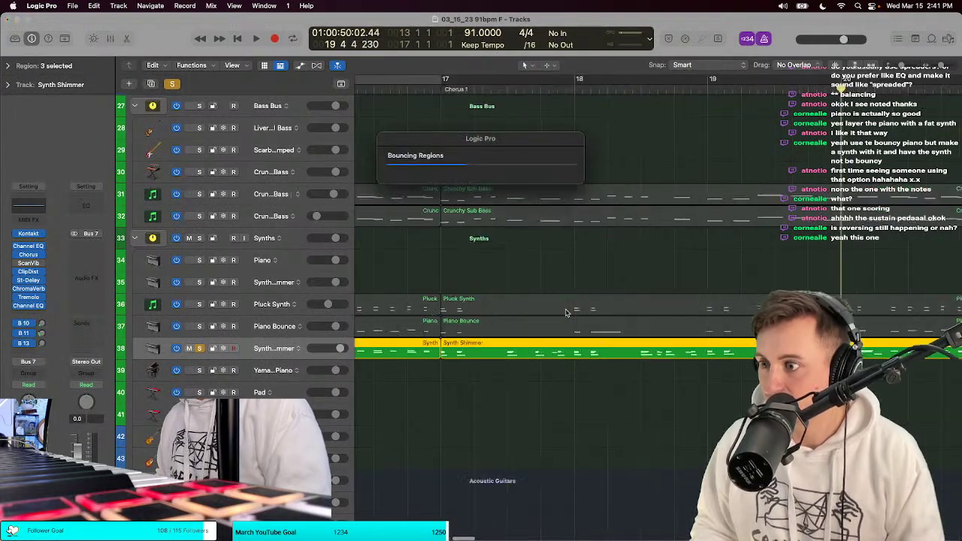
pyautogui.press('super+z')
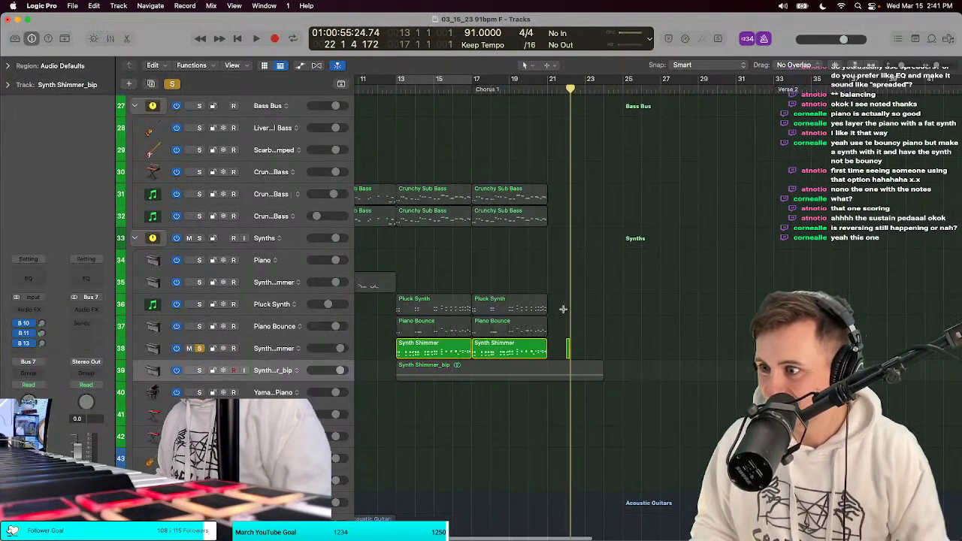
# Step: Bounce only the short Synth Shimmer region at bar 22 in place to a new track, with its audio tail included
pyautogui.rightClick(557, 351)
pyautogui.press('Escape')
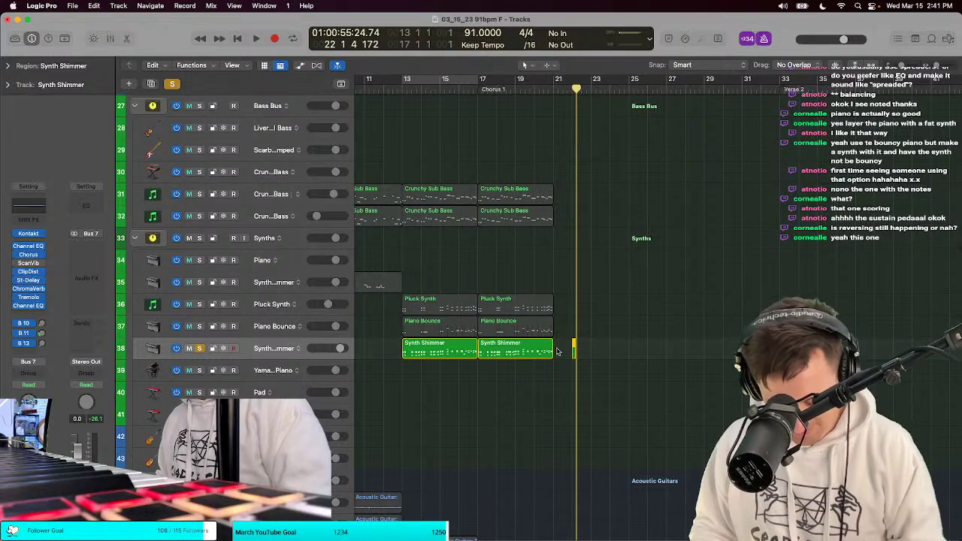
pyautogui.hotkey('ctrl', 'b')
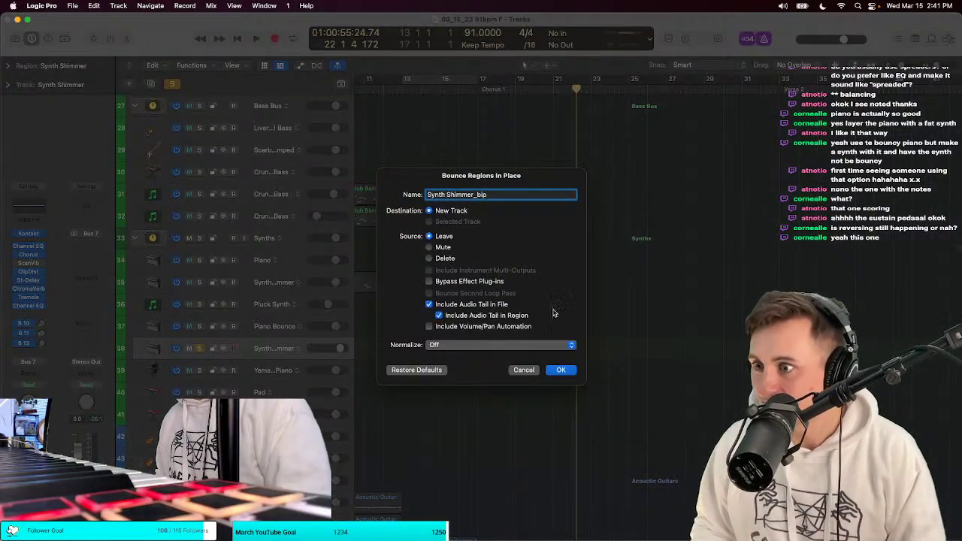
pyautogui.click(561, 370)
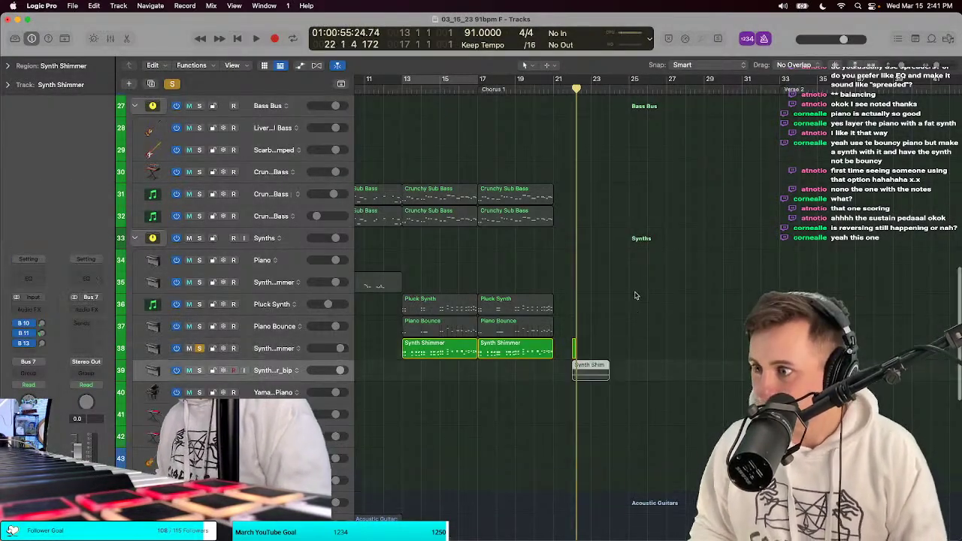
# Step: Clear the solo on the Synth Shimmer track and solo the Synth Shimmer_bip track instead
pyautogui.press('super+Down')
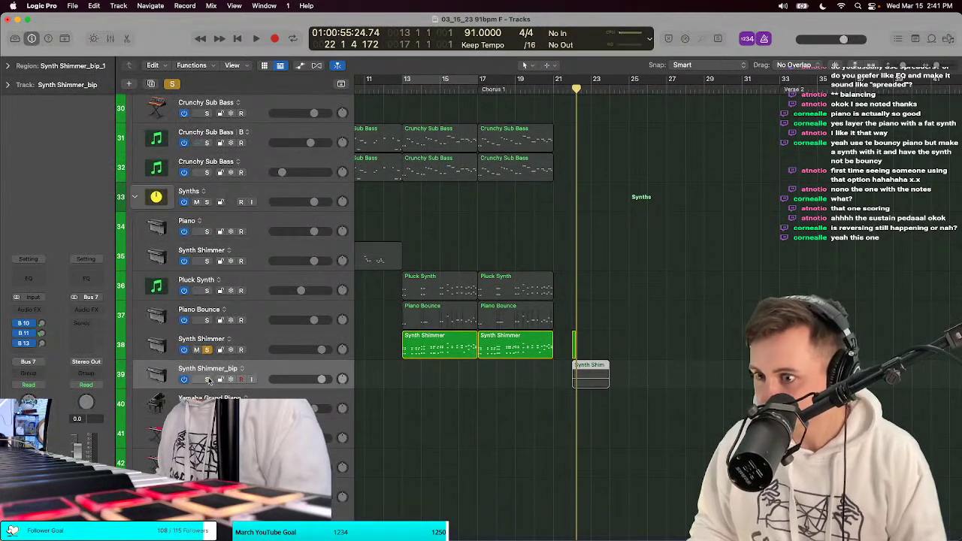
pyautogui.click(208, 351)
pyautogui.press('super+Down')
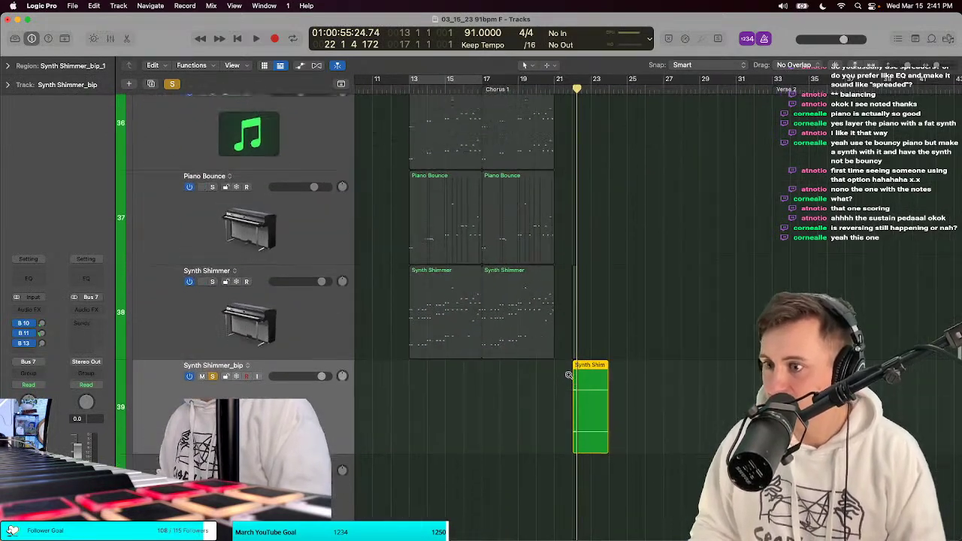
# Step: Show the bounced region's extra parameters, turn on Reverse, and play the region
pyautogui.click(9, 66)
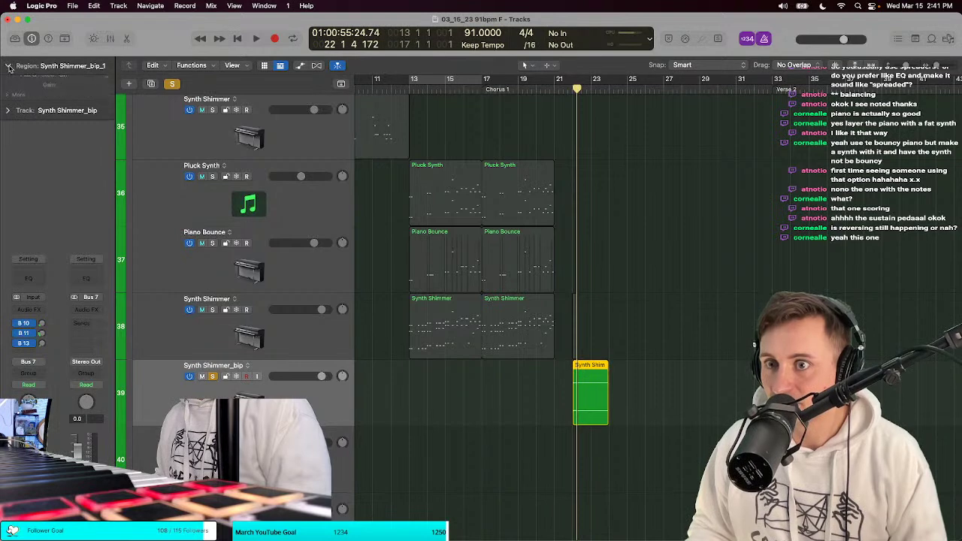
pyautogui.click(13, 161)
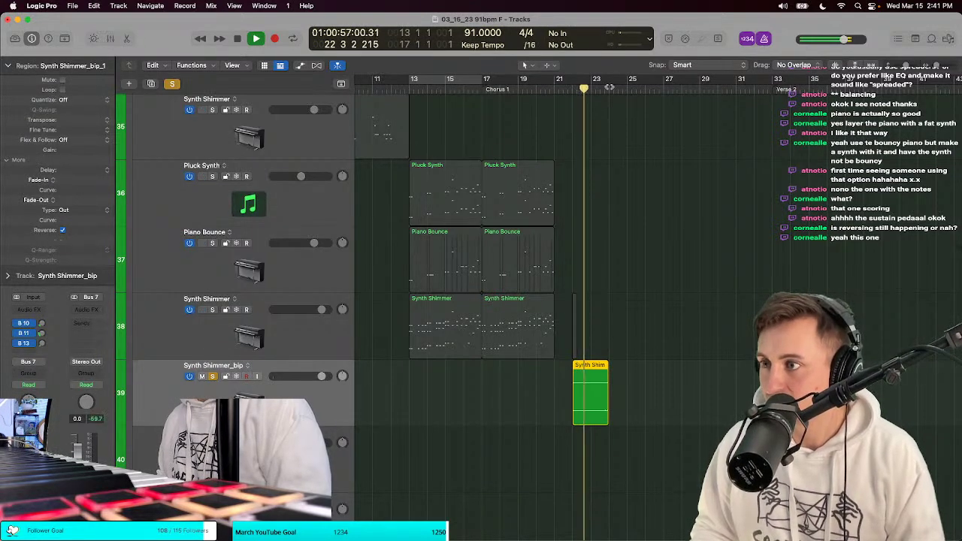
pyautogui.hscroll(-2, 552, 253)
pyautogui.hscroll(-1, 553, 254)
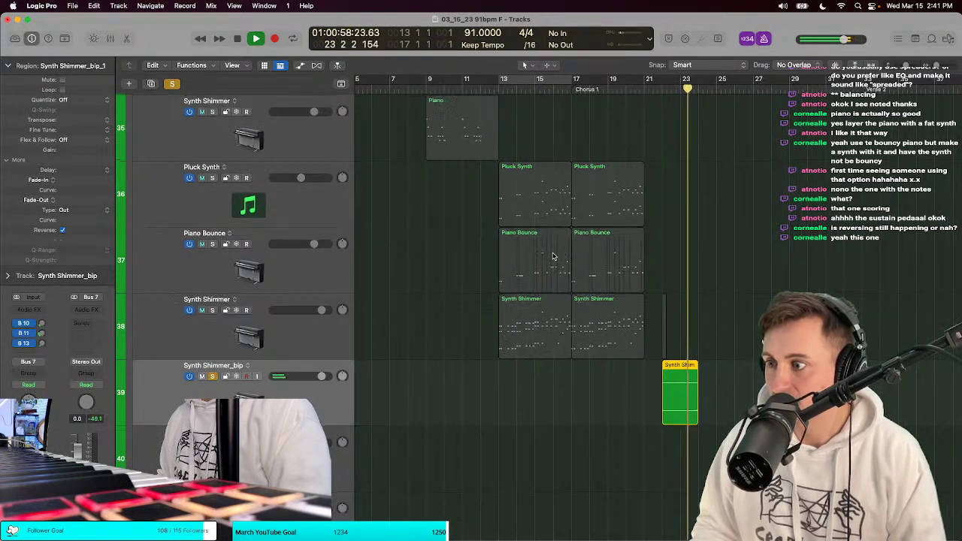
pyautogui.scroll(-3, 552, 253)
pyautogui.scroll(-1, 553, 256)
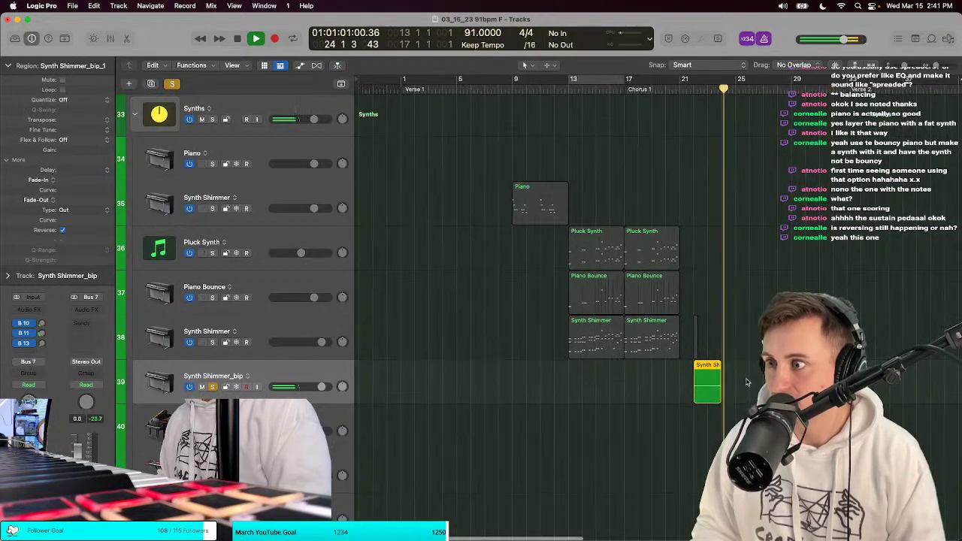
# Step: Try the reversed region just ahead of Verse 1, and undo both the move and the reversal
pyautogui.moveTo(702, 386); pyautogui.dragTo(382, 381)
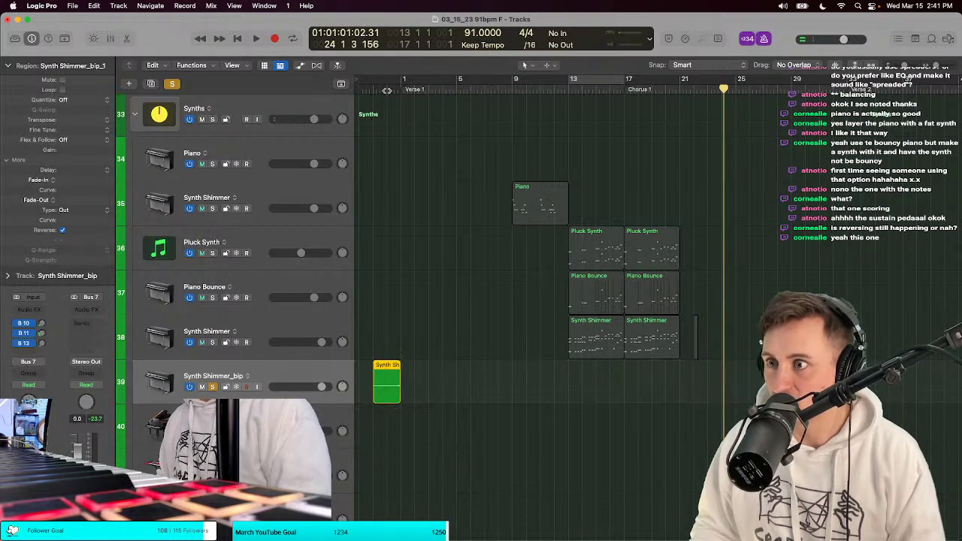
pyautogui.press('Return')
pyautogui.press('super+Right')
pyautogui.press('super+z')
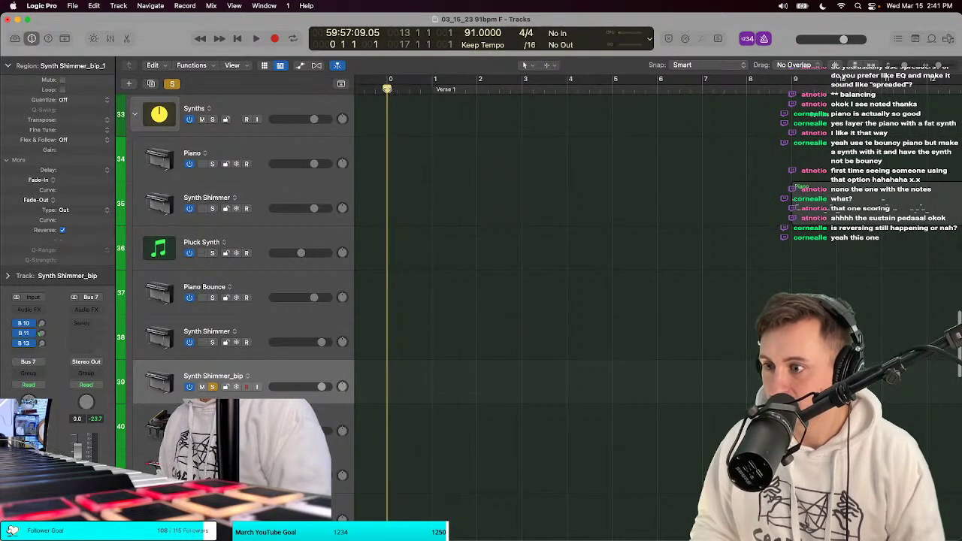
pyautogui.press('space')
pyautogui.hscroll(15, 602, 301)
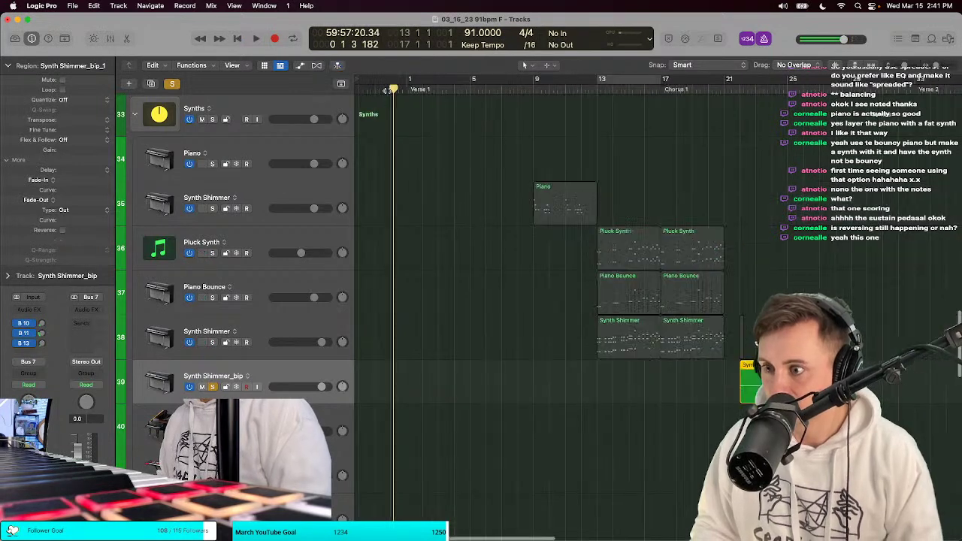
# Step: Trim the end of the bounced region at bar 22 back to about bar 23 beat 3
pyautogui.hscroll(2, 640, 329)
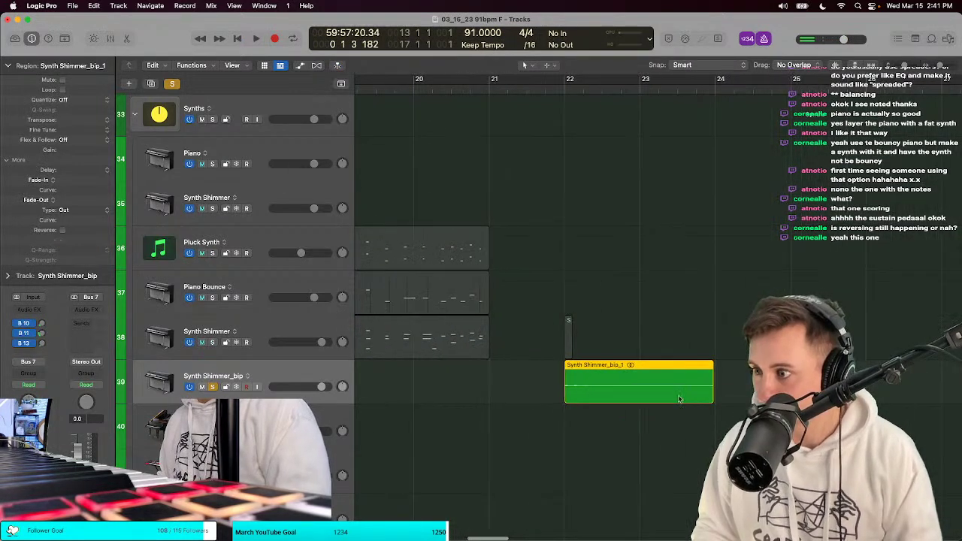
pyautogui.moveTo(710, 396); pyautogui.dragTo(698, 393)
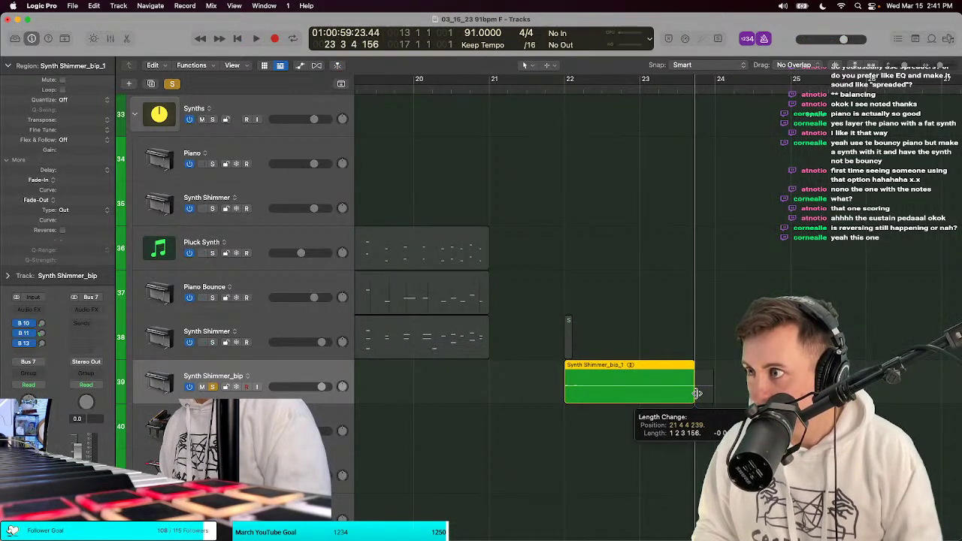
pyautogui.click(720, 66)
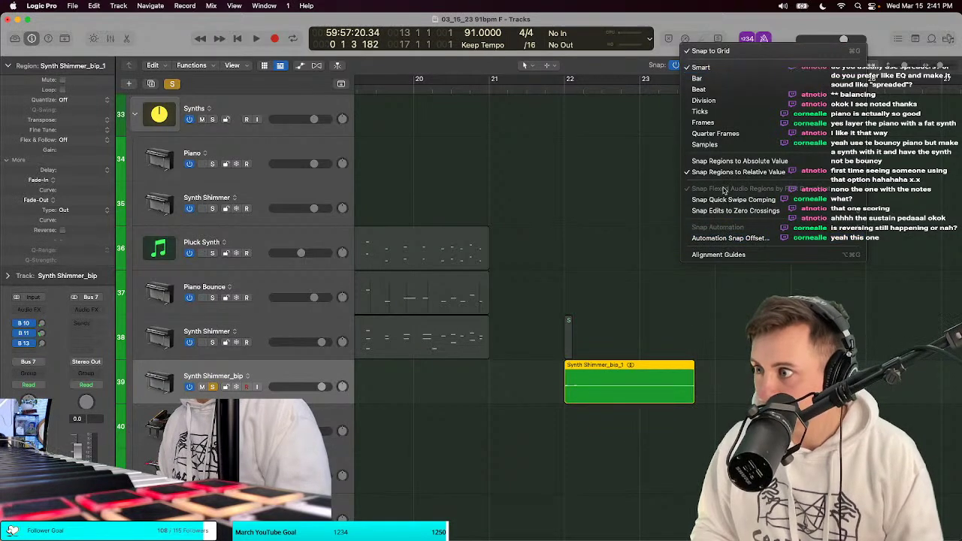
pyautogui.click(689, 364)
pyautogui.moveTo(692, 388); pyautogui.dragTo(669, 382)
pyautogui.rightClick(670, 380)
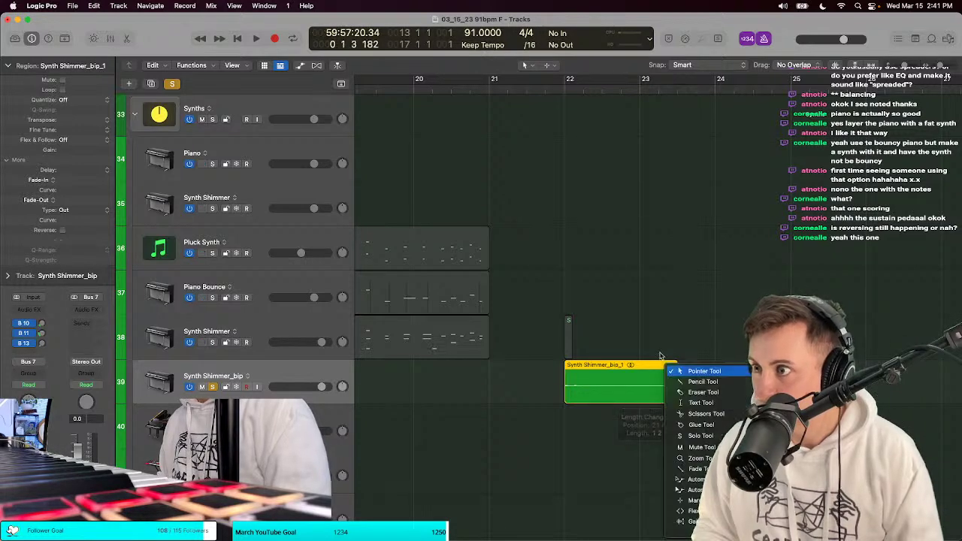
pyautogui.press('Escape')
# Step: Play the trimmed region from bar 23 to check its shortened tail
pyautogui.press('super+Left')
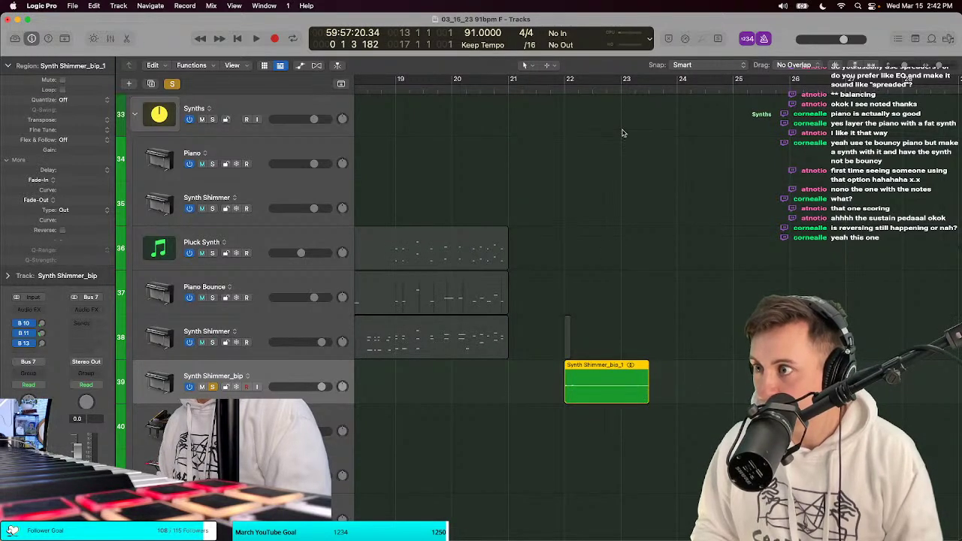
pyautogui.click(622, 87)
pyautogui.press('space')
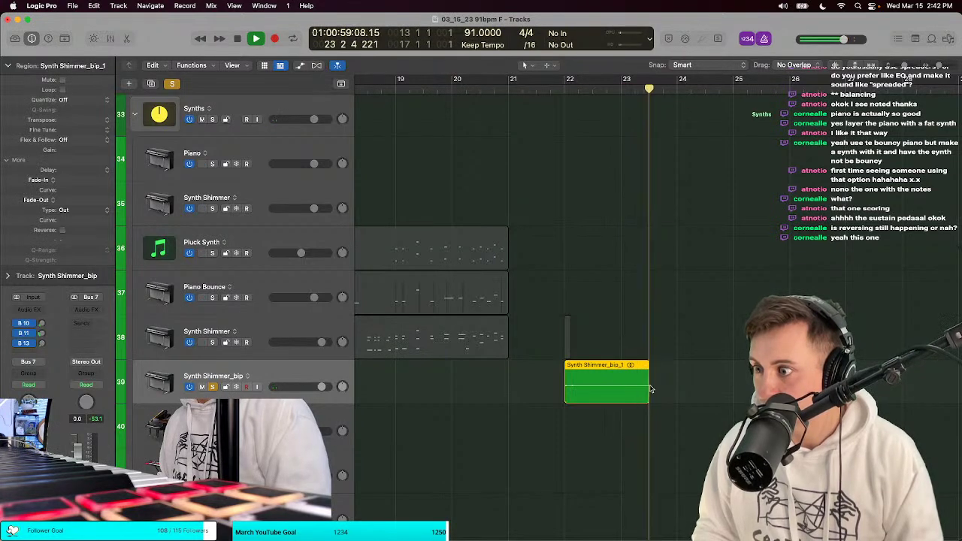
pyautogui.press('Escape')
# Step: Reverse the trimmed Synth Shimmer_bip region and position it so that it ends at bar 1, where Verse 1 starts
pyautogui.press('super+Left')
pyautogui.press('super+Left')
pyautogui.press('super+Left')
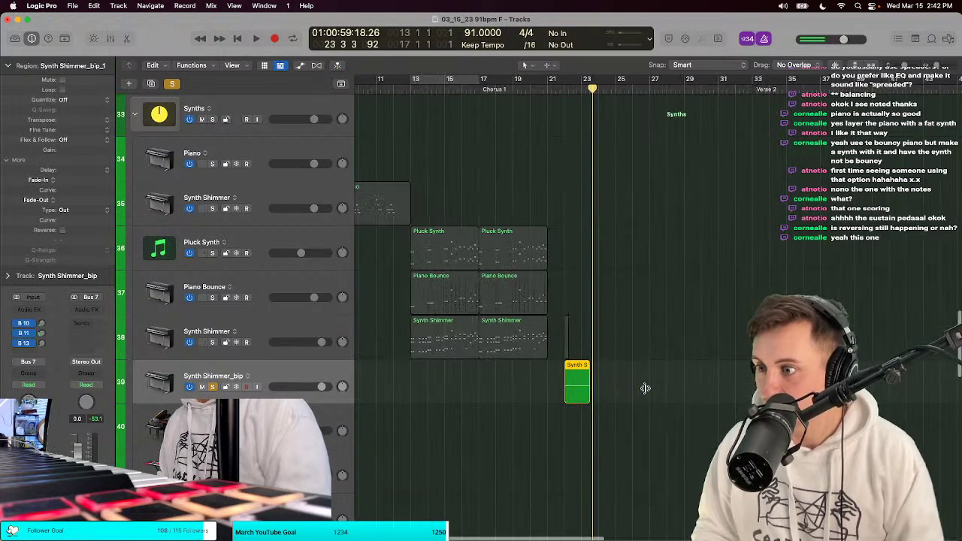
pyautogui.moveTo(801, 379); pyautogui.dragTo(424, 370)
pyautogui.press('super+Right')
pyautogui.press('super+Right')
pyautogui.press('super+Right')
pyautogui.press('super+Right')
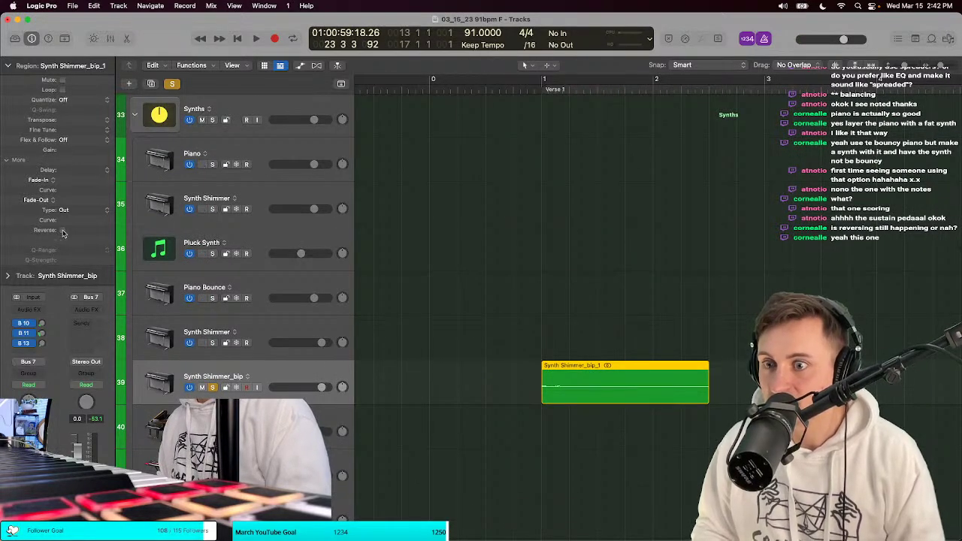
pyautogui.moveTo(589, 388); pyautogui.dragTo(421, 389)
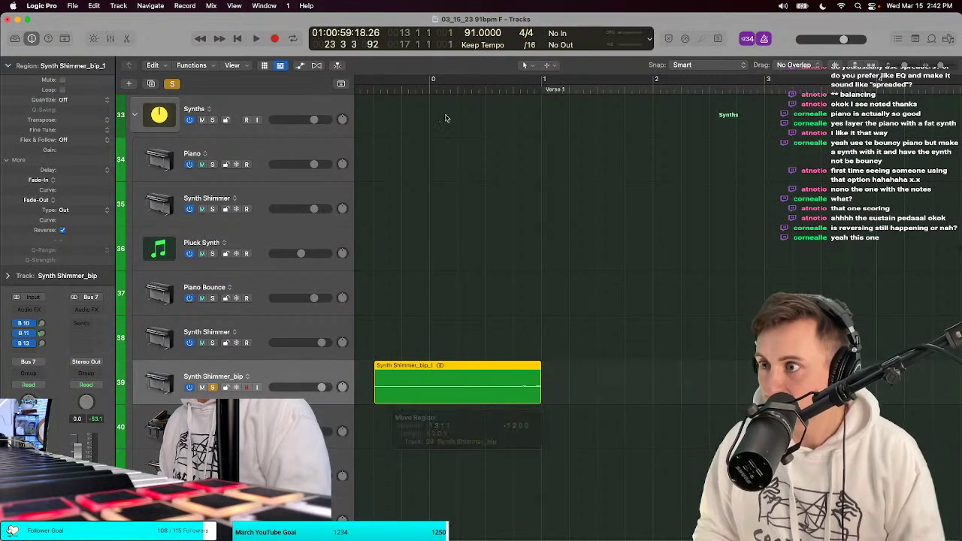
# Step: Play the reversed region on its own, clear the track solo, and play the lead-in with the full arrangement
pyautogui.press('super+Left')
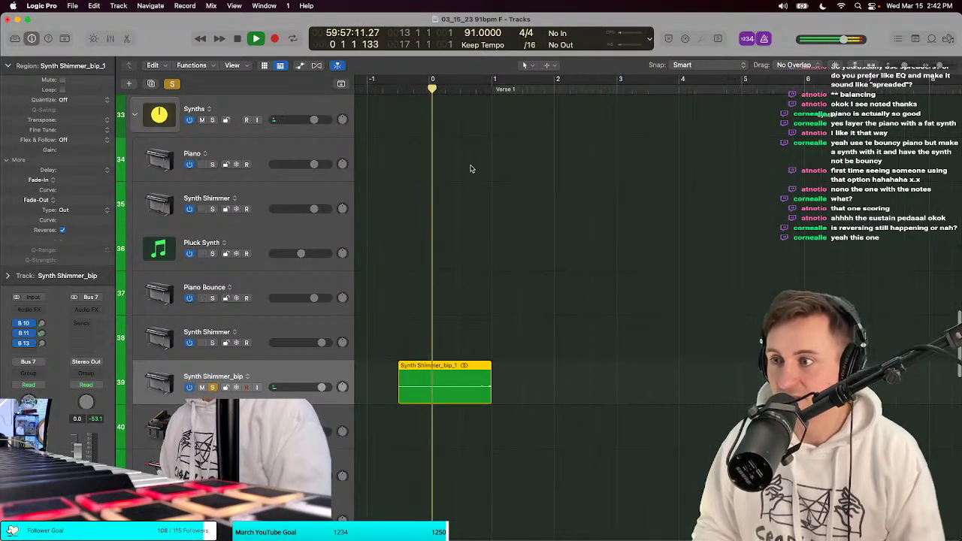
pyautogui.press('super+Up')
pyautogui.press('super+Up')
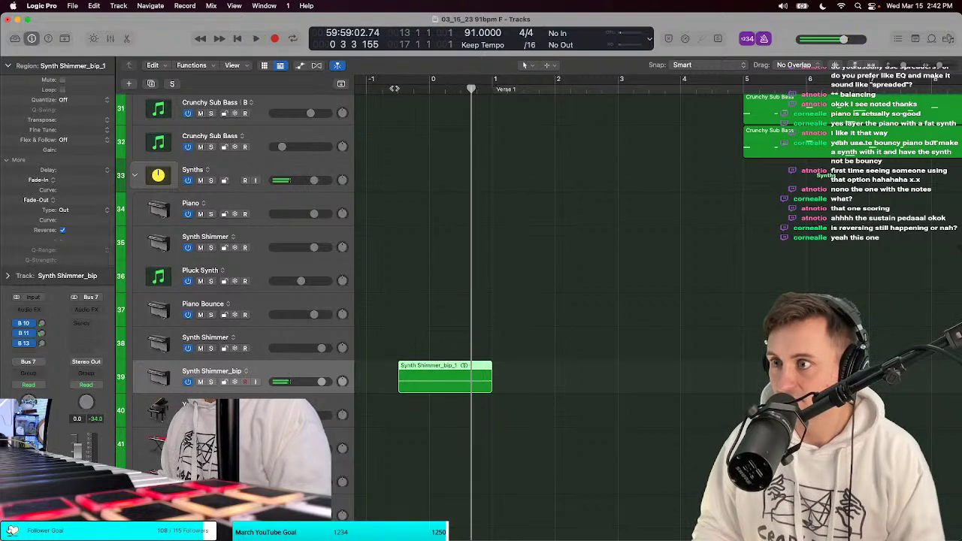
pyautogui.press('space')
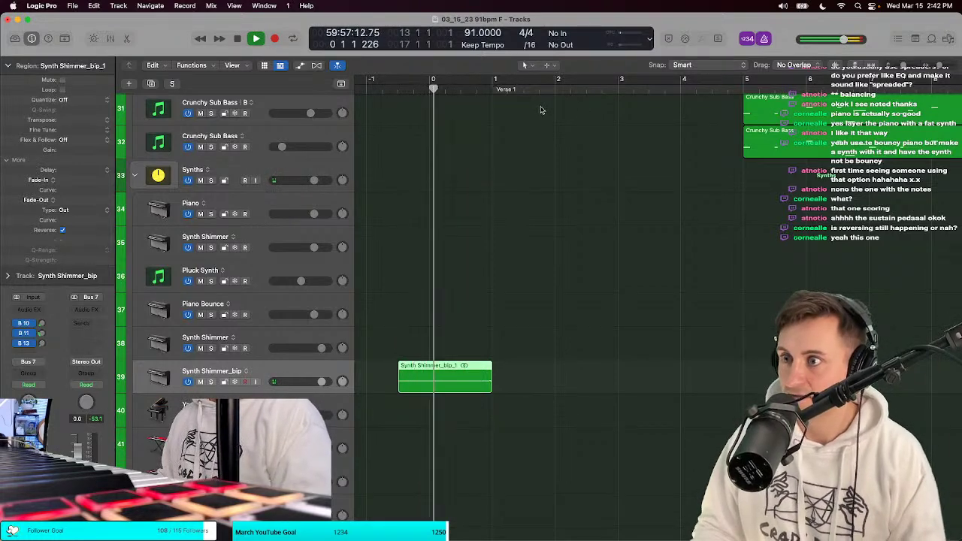
# Step: Add a fade-in of 5807 with a curve of 98 across the reversed Synth Shimmer_bip region
pyautogui.scroll(4, 539, 110)
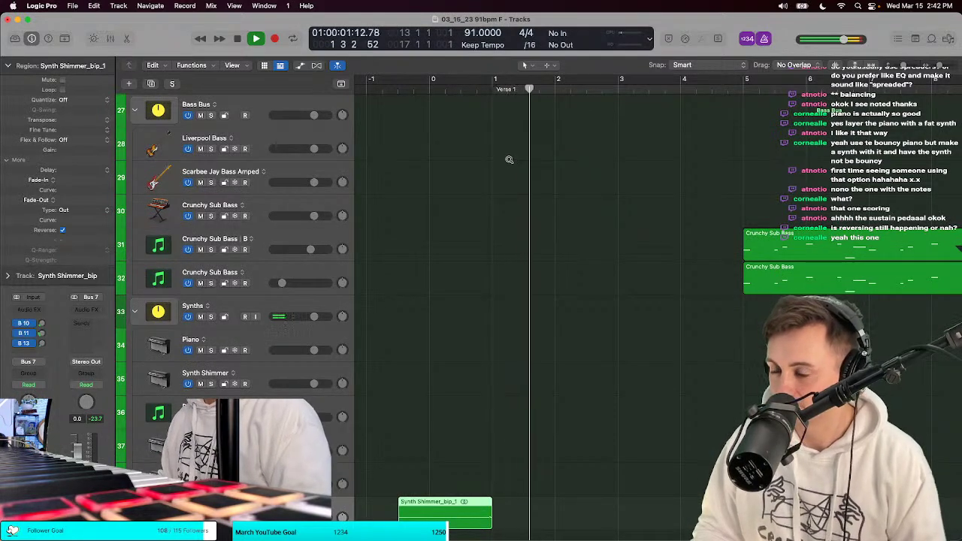
pyautogui.hotkey('ctrl', 'alt', 'Up')
pyautogui.hotkey('ctrl', 'alt', 'Up')
pyautogui.scroll(-3, 497, 161)
pyautogui.hotkey('ctrl', 'alt', 'Down')
pyautogui.hotkey('ctrl', 'alt', 'Down')
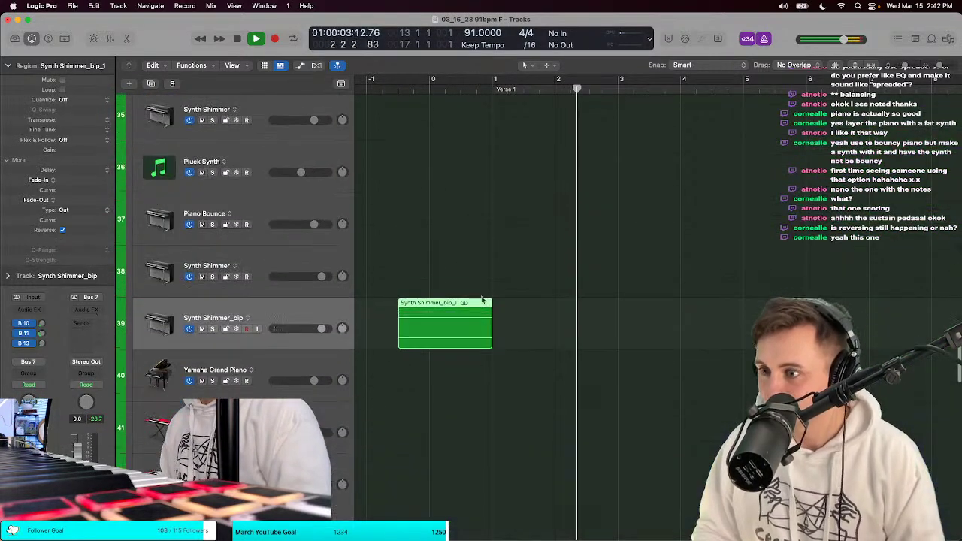
pyautogui.moveTo(400, 304)
pyautogui.mouseDown()
pyautogui.moveTo(525, 311)
pyautogui.moveTo(462, 318)
pyautogui.mouseUp()
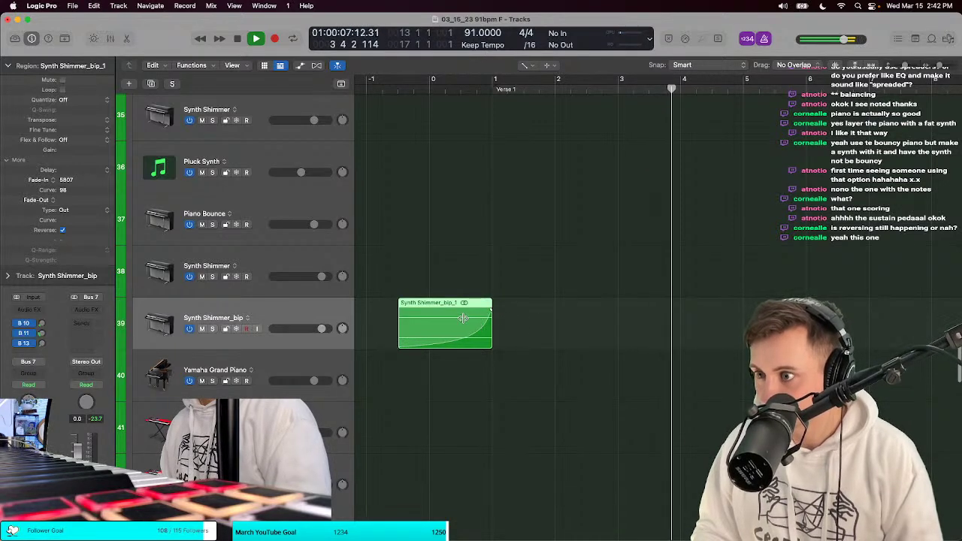
# Step: Set the fade-in curve of the reversed Synth Shimmer_bip region to 11, trim its start to bar 0, and play it
pyautogui.hotkey('shift', 'space')
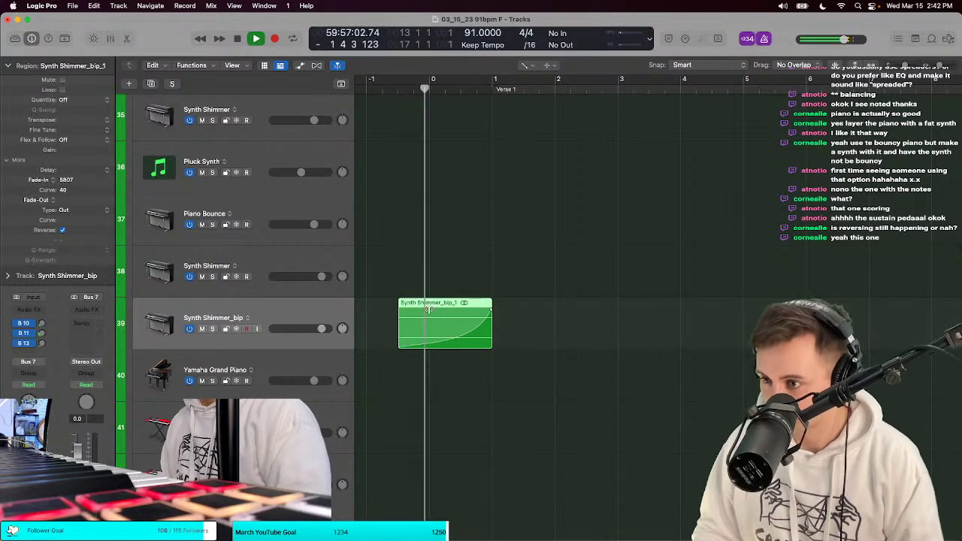
pyautogui.moveTo(438, 336); pyautogui.dragTo(461, 329)
pyautogui.press('t')
pyautogui.press('t')
pyautogui.hotkey('shift', 'space')
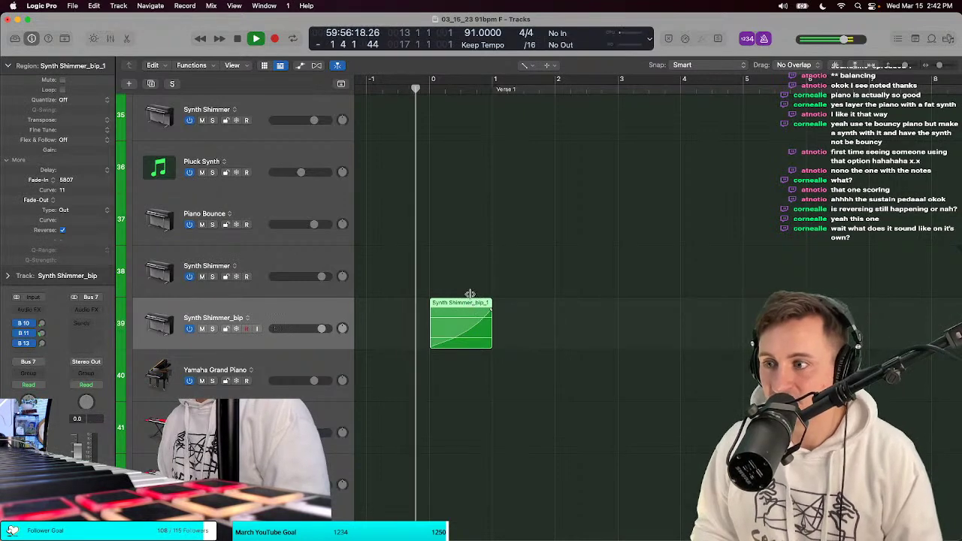
# Step: Play the original short Synth Shimmer MIDI region at bar 22 to hear its unreversed sound
pyautogui.hscroll(6, 469, 134)
pyautogui.hscroll(8, 470, 135)
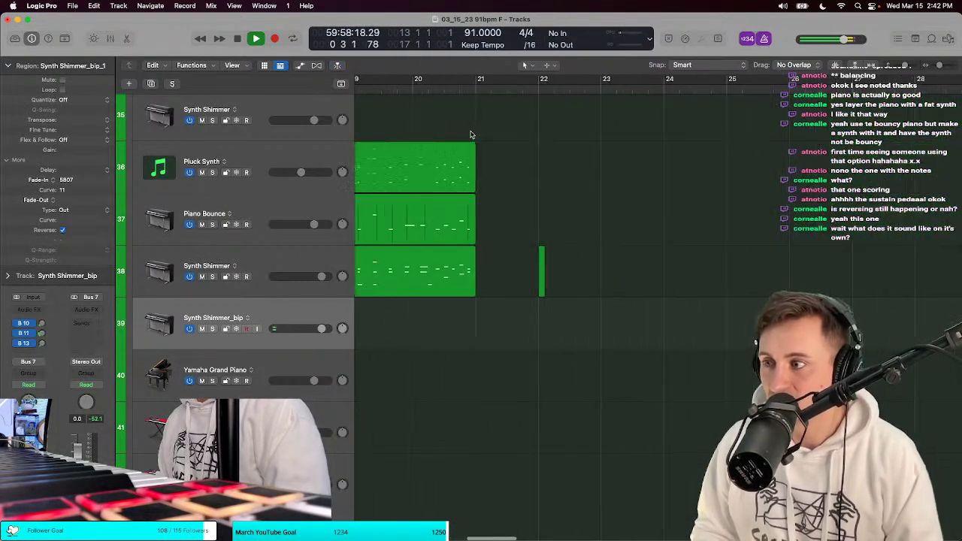
pyautogui.rightClick(444, 86)
pyautogui.click(434, 86)
pyautogui.press('space')
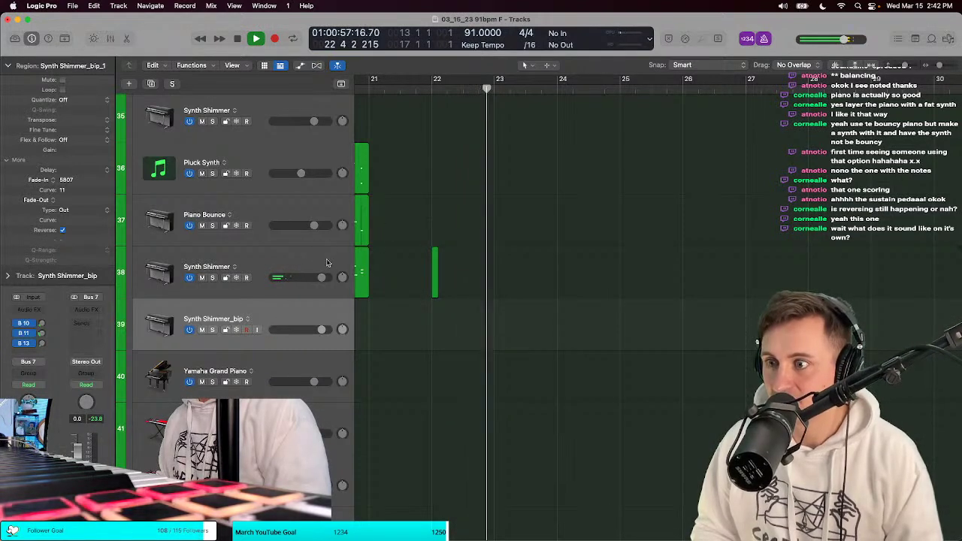
pyautogui.press('space')
pyautogui.press('space')
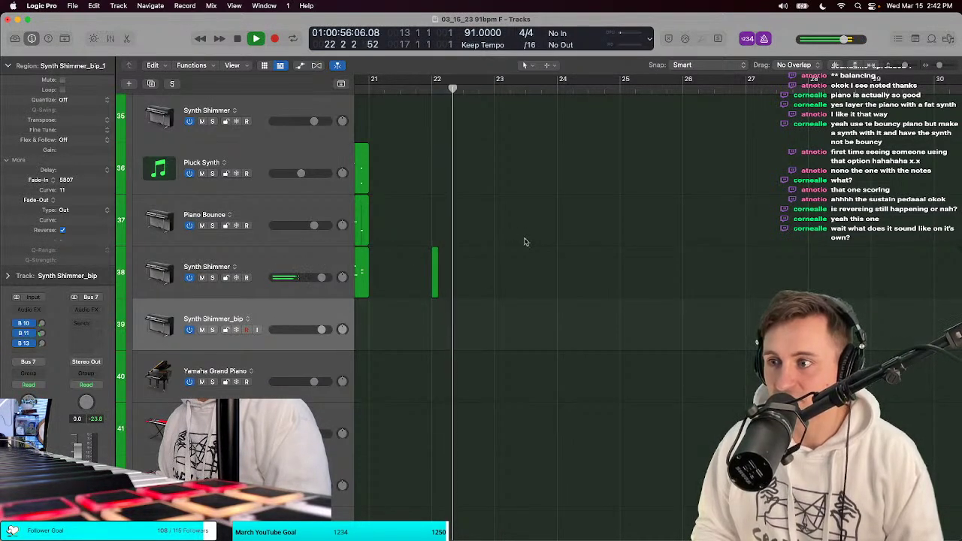
pyautogui.press('space')
# Step: Play the reversed swell before Verse 1, turn off the metronome, and replay the swell from bar 0
pyautogui.hscroll(-15, 430, 103)
pyautogui.hscroll(-3, 424, 101)
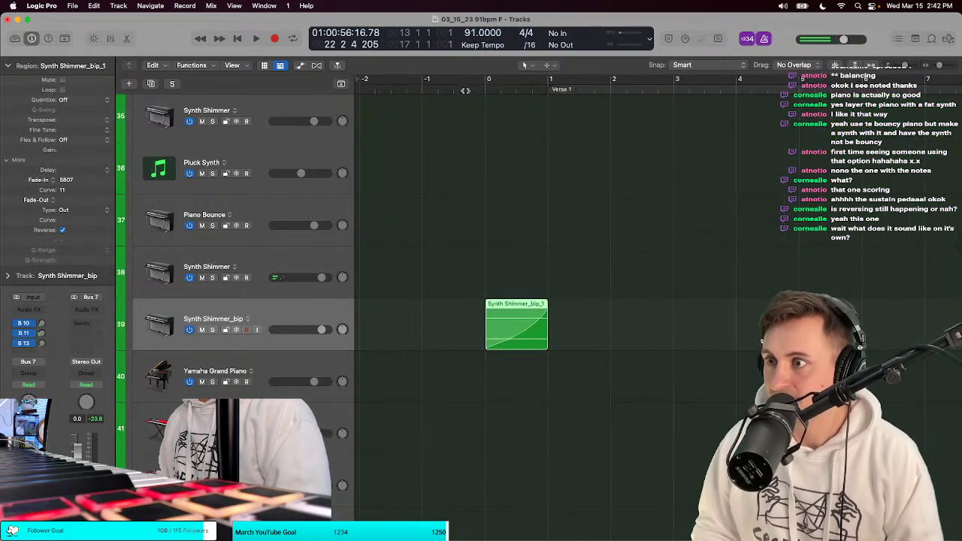
pyautogui.press('space')
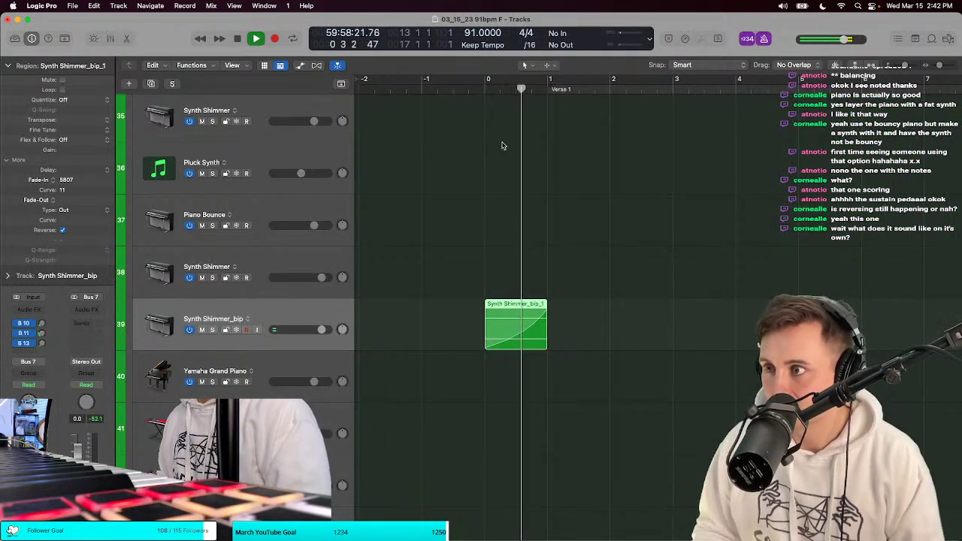
pyautogui.press('space')
pyautogui.click(766, 40)
pyautogui.press('space')
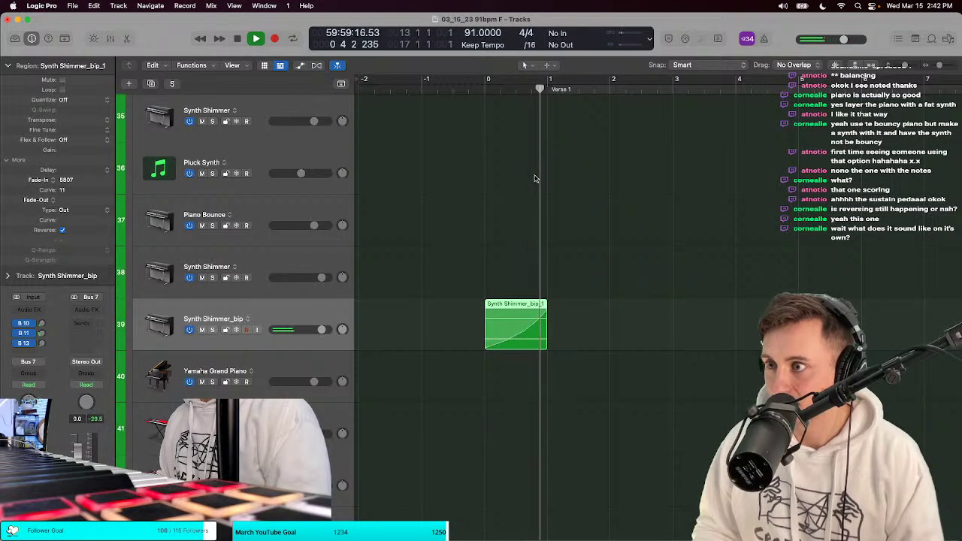
pyautogui.click(485, 91)
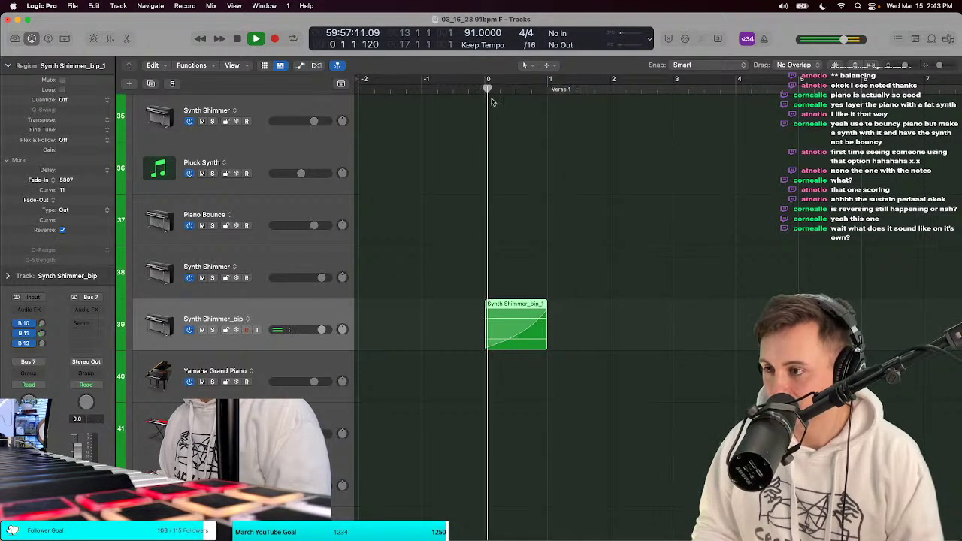
# Step: Play the short MIDI region at bar 22, and bypass St-Delay, ChromaVerb and Tremolo on the Synth Shimmer track
pyautogui.hscroll(10, 526, 237)
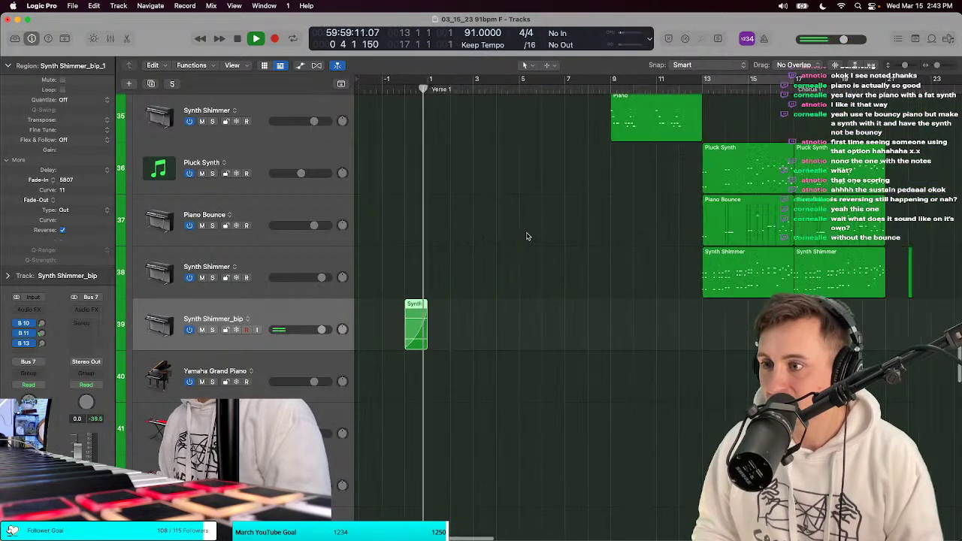
pyautogui.hscroll(1, 527, 237)
pyautogui.scroll(5, 474, 89)
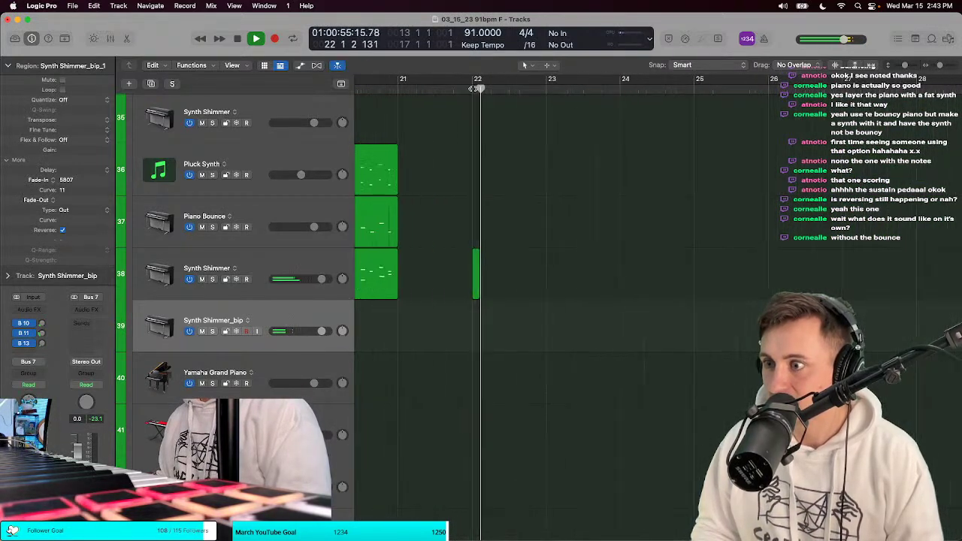
pyautogui.click(268, 268)
pyautogui.rightClick(267, 267)
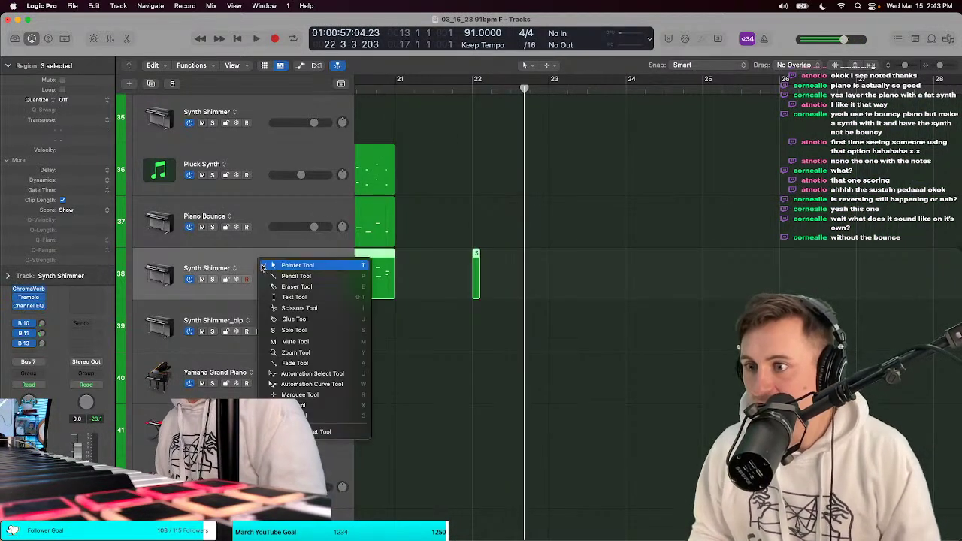
pyautogui.press('Escape')
pyautogui.press('space')
pyautogui.click(7, 65)
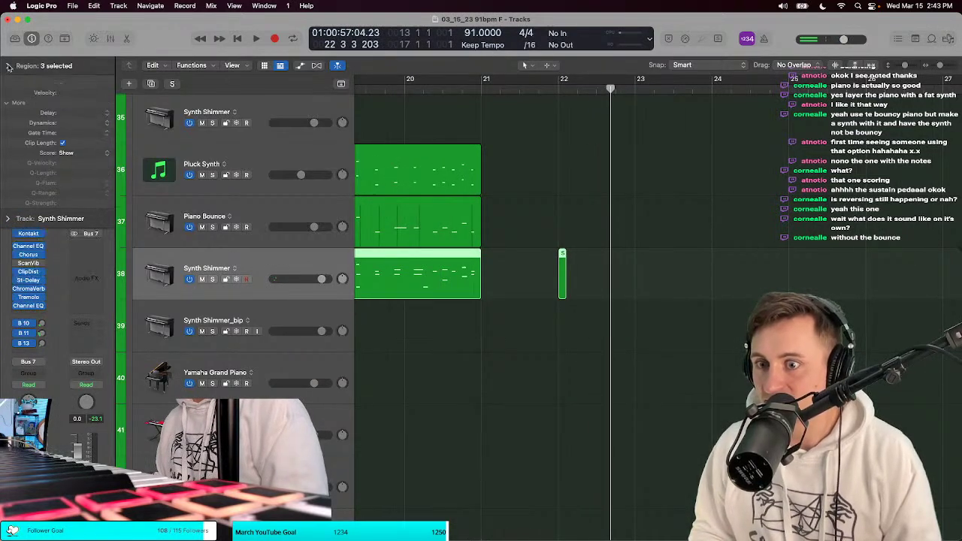
pyautogui.press('space')
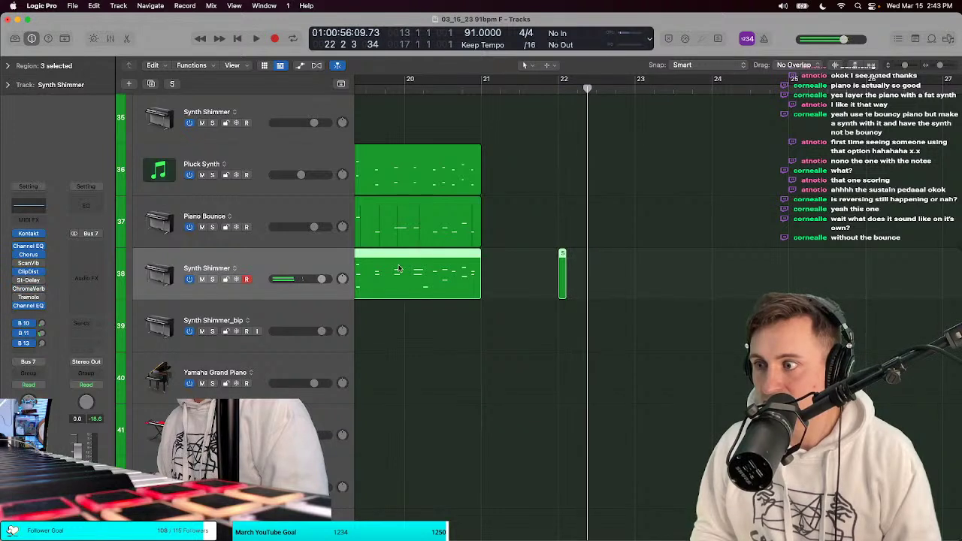
# Step: Play the dry short region at bar 22, re-enable ChromaVerb on the Synth Shimmer track, and play the region again
pyautogui.press('space')
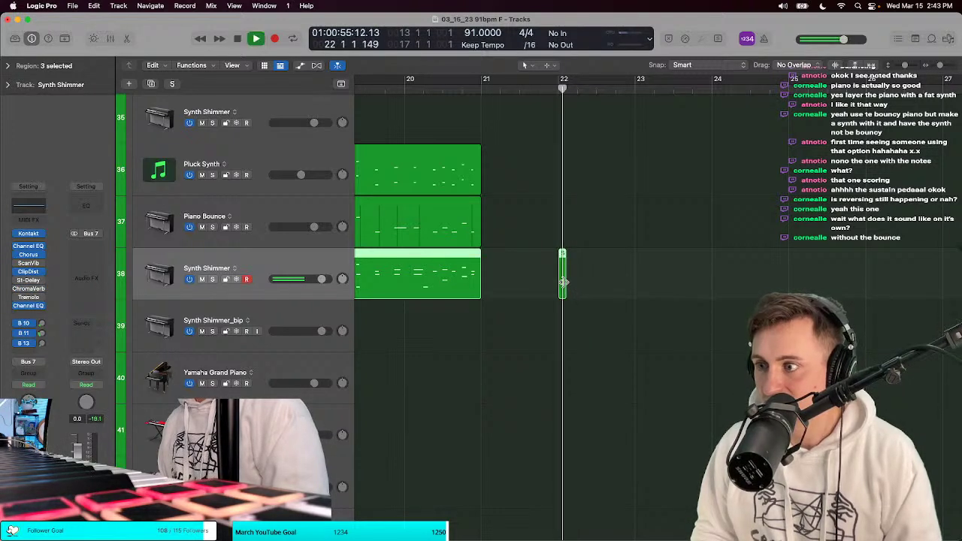
pyautogui.press('space')
pyautogui.press('space')
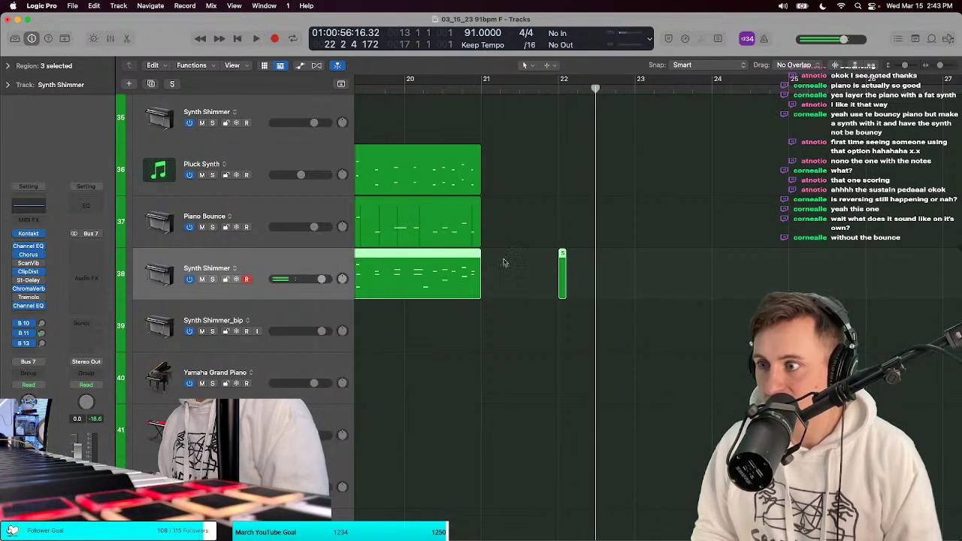
# Step: Try bouncing the short Synth Shimmer region in place onto the selected Synth Shimmer_bip track as "Synth Shimmer_just verb_bip", including the audio tail
pyautogui.click(508, 241)
pyautogui.click(307, 313)
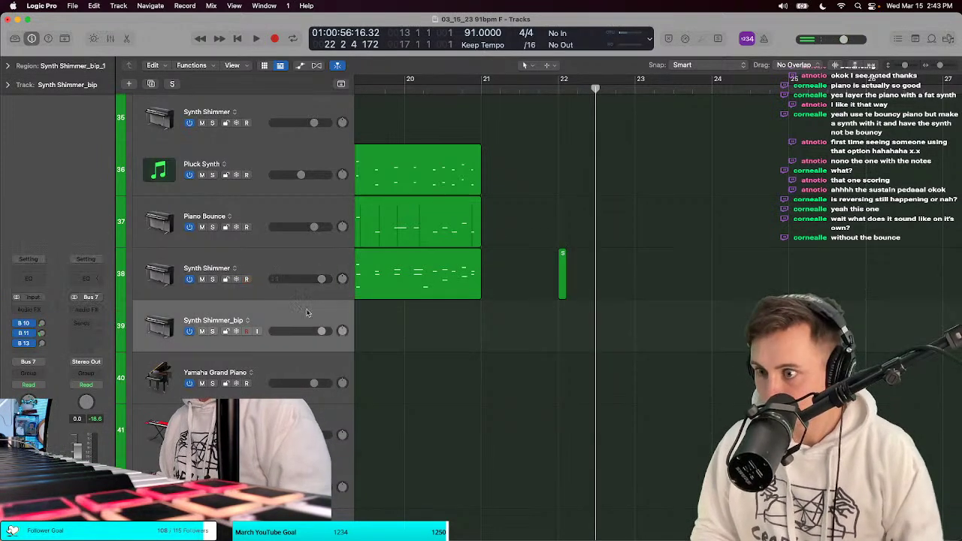
pyautogui.hotkey('ctrl', 'b')
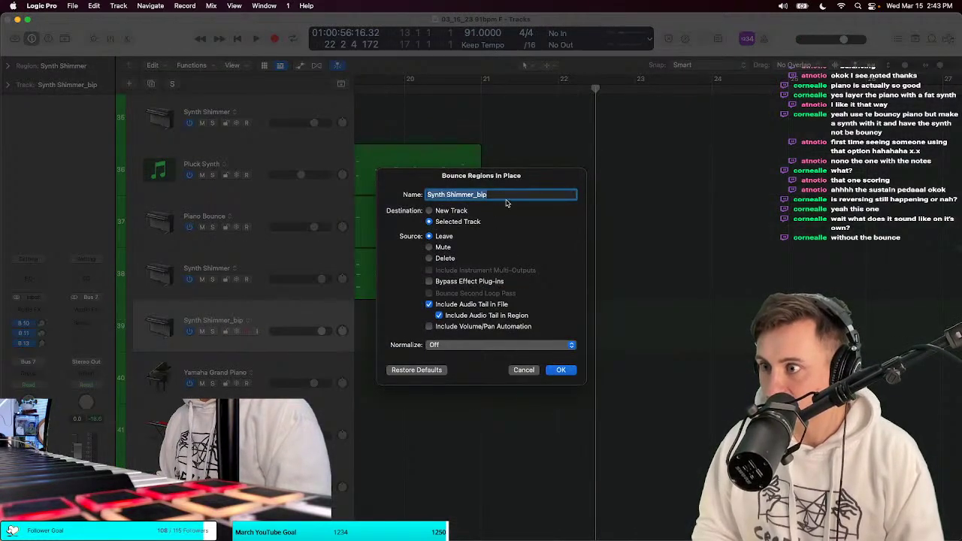
pyautogui.press('BackSpace')
pyautogui.press('BackSpace')
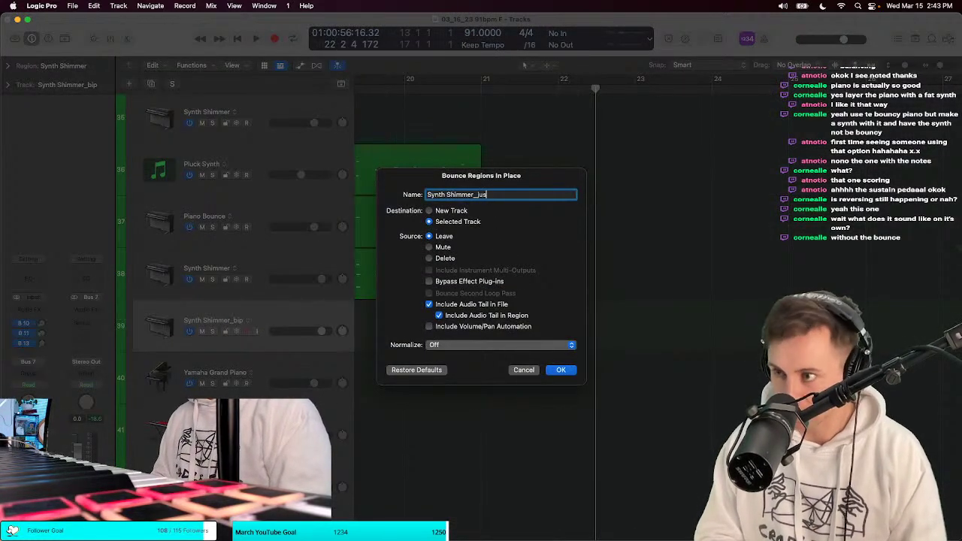
pyautogui.write('just verb_bip')
pyautogui.press('Return')
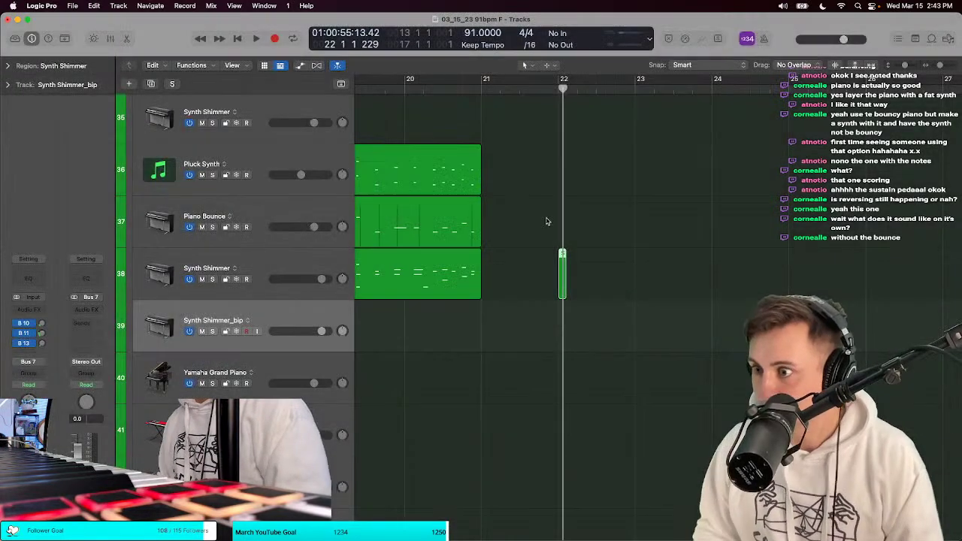
pyautogui.press('super+Down')
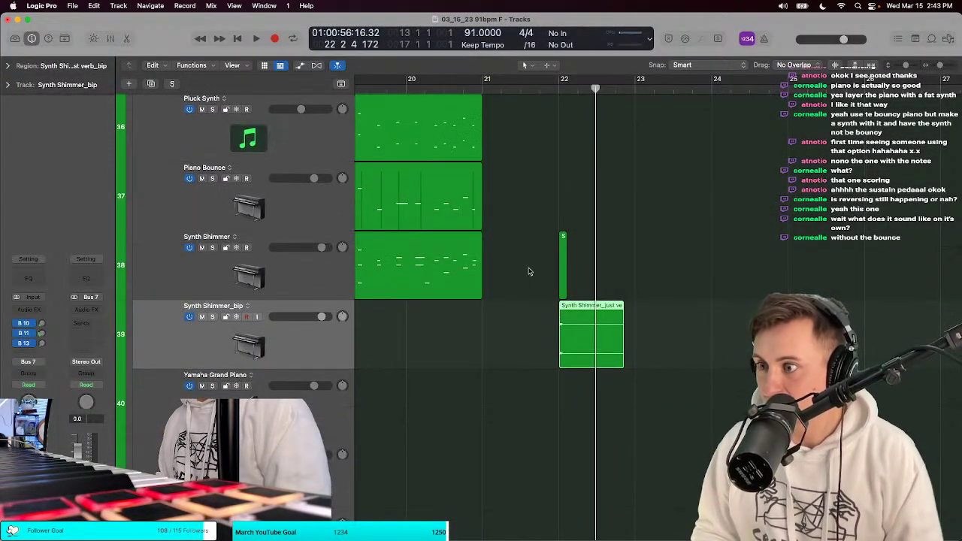
# Step: Solo the Synth Shimmer_bip track, play the new bounce, and trim a little off its end
pyautogui.press('s')
pyautogui.hotkey('shift', 'space')
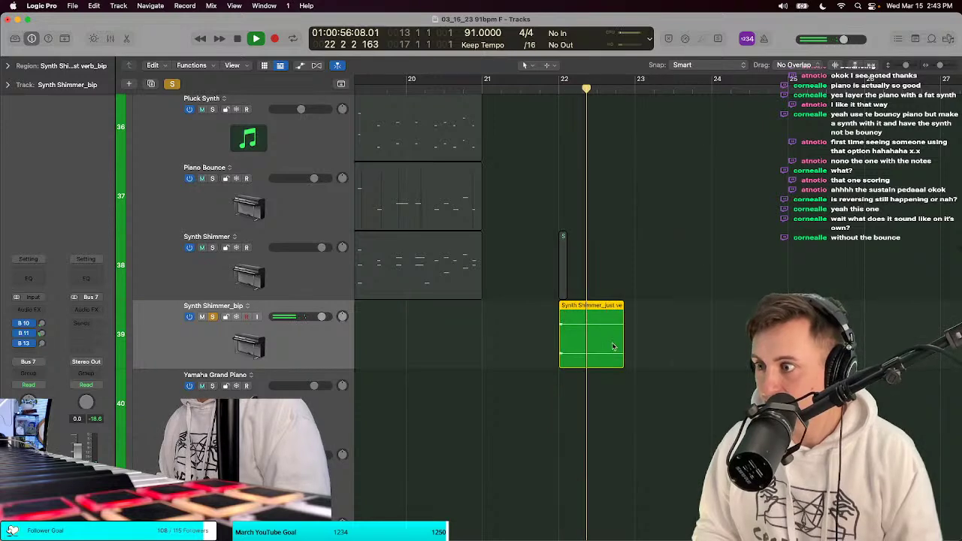
pyautogui.moveTo(593, 328); pyautogui.dragTo(584, 329)
pyautogui.press('t')
pyautogui.press('Escape')
pyautogui.press('space')
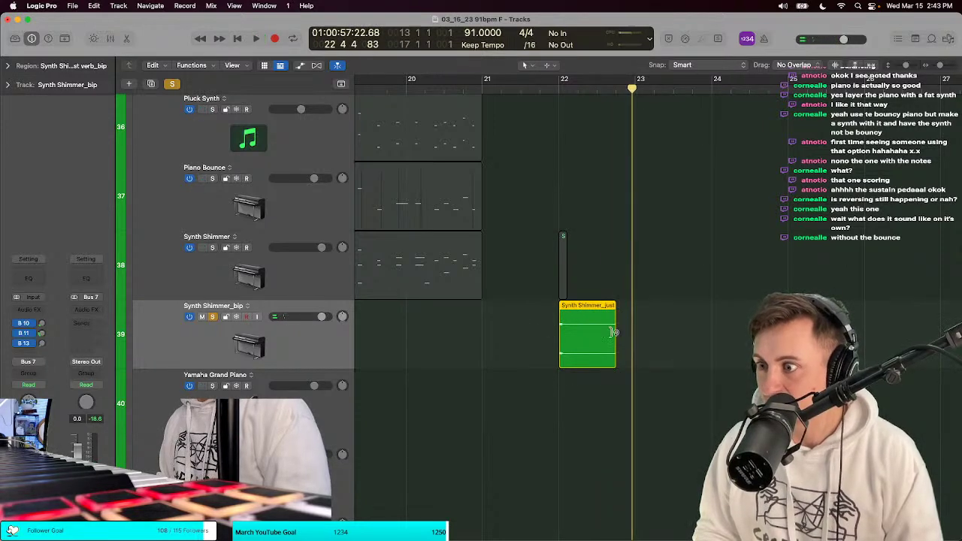
# Step: Undo the end trim and the bounce, and clear the solo on the Synth Shimmer_bip track
pyautogui.press('t')
pyautogui.press('Escape')
pyautogui.press('super+z')
pyautogui.press('s')
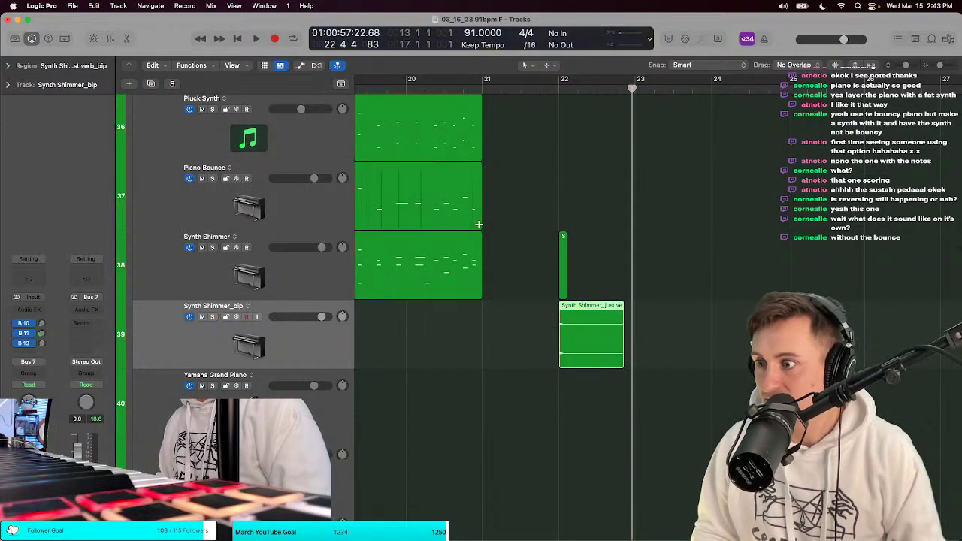
pyautogui.press('super+z')
# Step: Check the ChromaVerb settings on the Synth Shimmer track while playing the short region, and close the plug-in
pyautogui.click(327, 264)
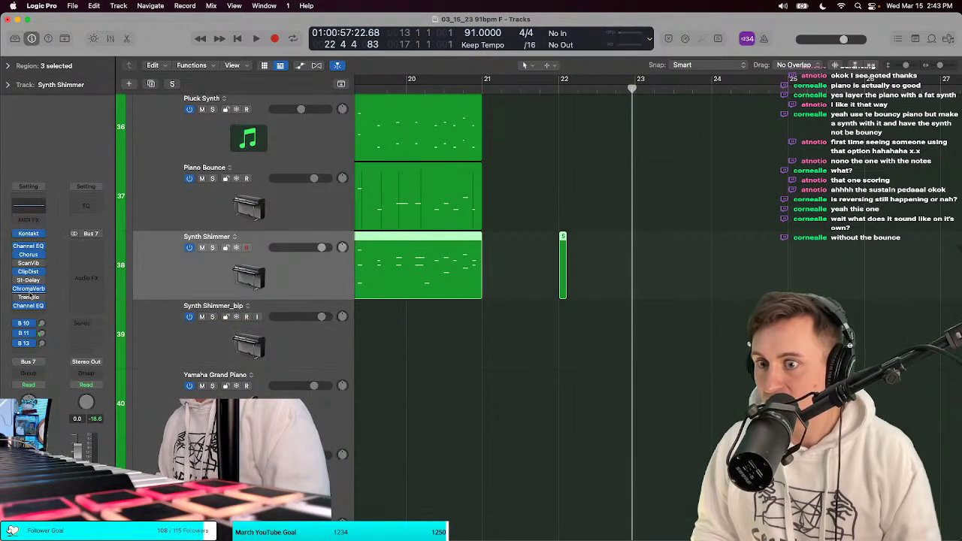
pyautogui.press('super+z')
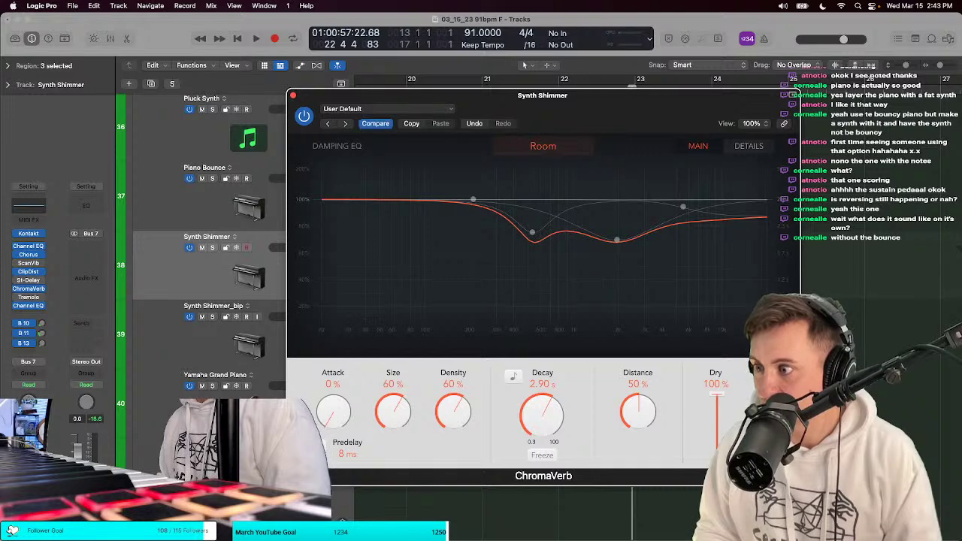
pyautogui.press('space')
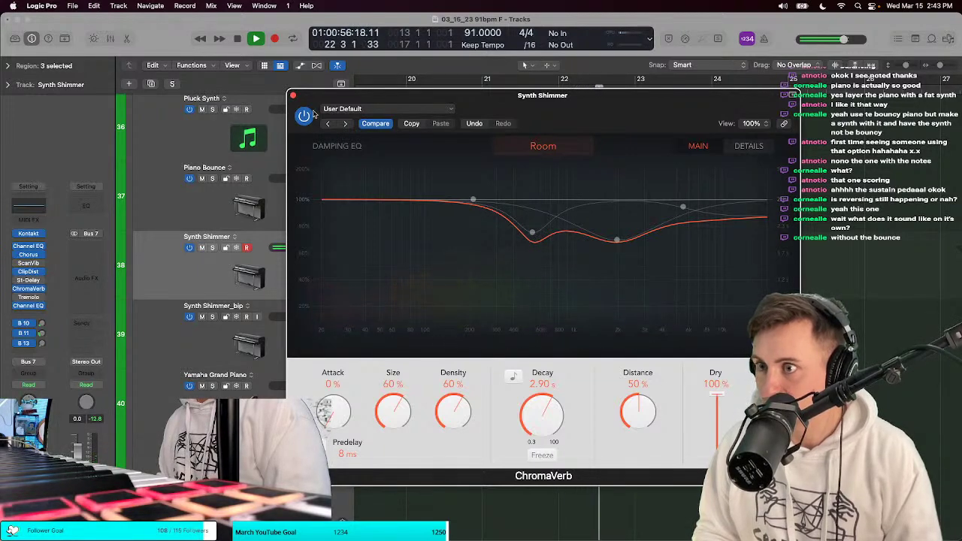
pyautogui.press('space')
pyautogui.click(294, 96)
# Step: Bounce the short Synth Shimmer region at bar 22 in place to a new track as "Synth Shimmer_just verb_bip", including the audio tail
pyautogui.click(563, 255)
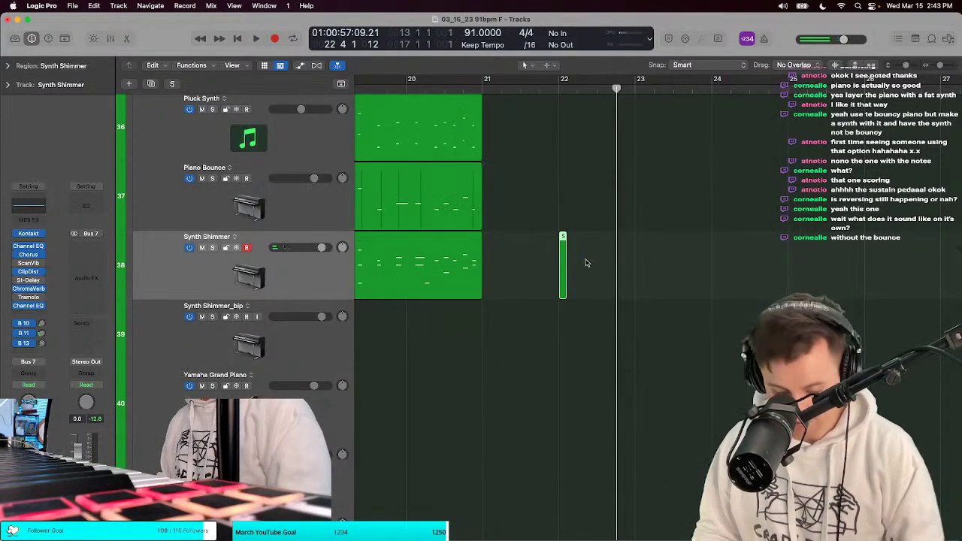
pyautogui.hotkey('ctrl', 'b')
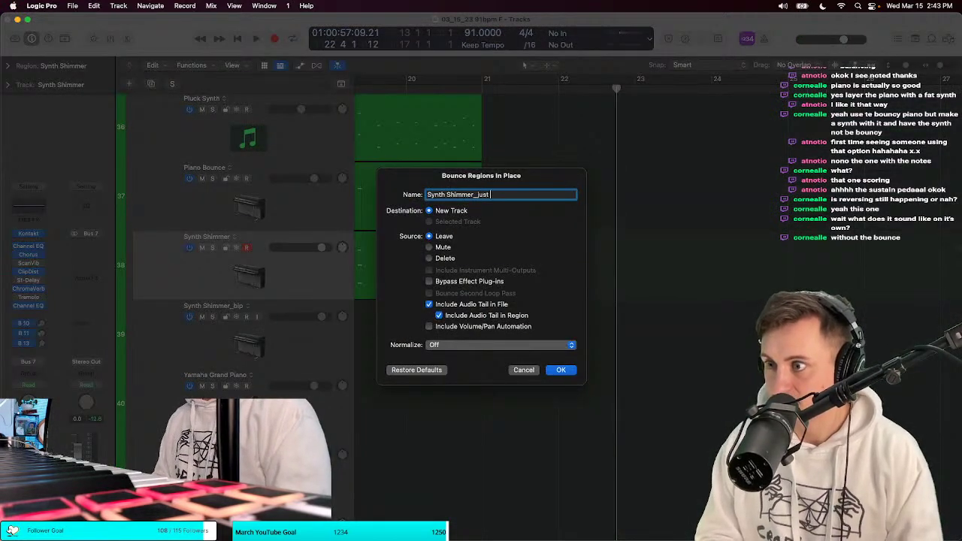
pyautogui.write('ip')
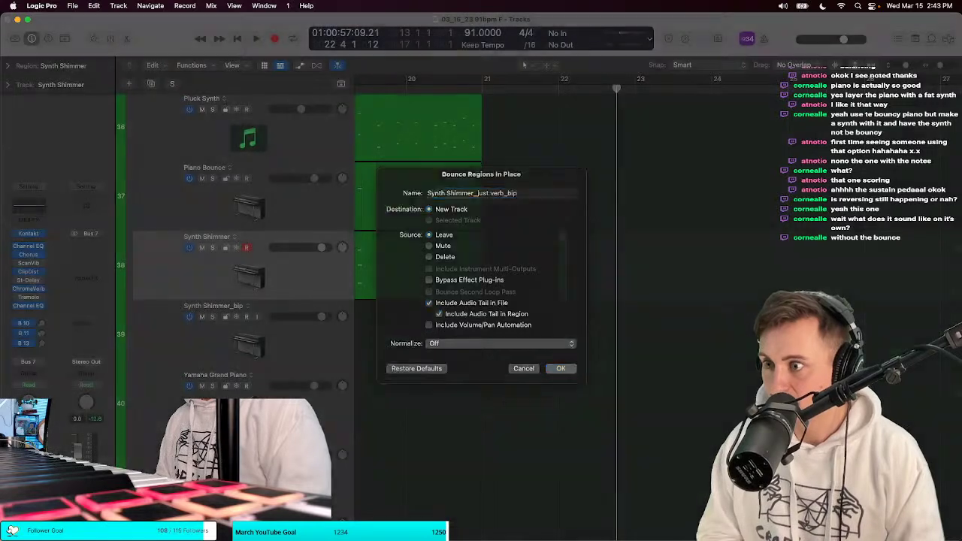
pyautogui.press('Return')
pyautogui.press('t')
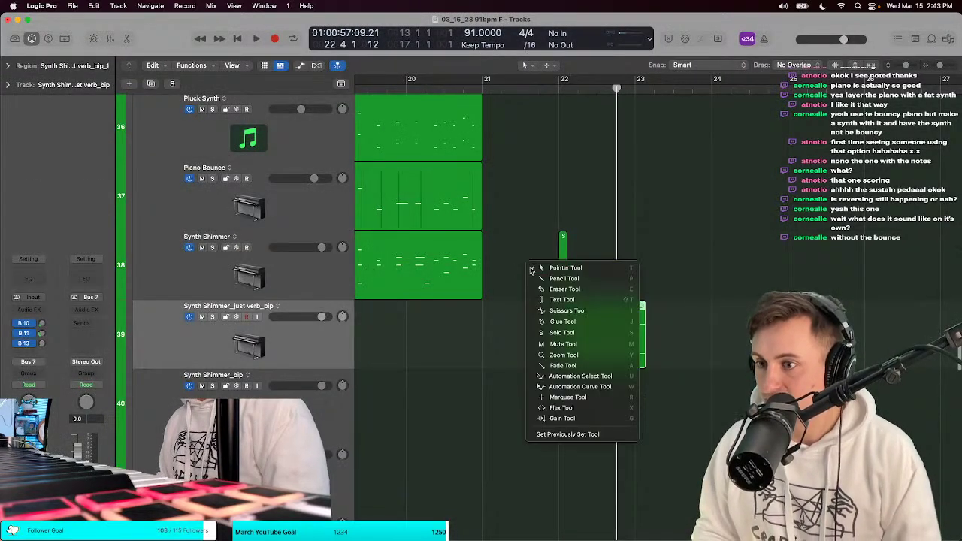
pyautogui.press('Escape')
pyautogui.press('z')
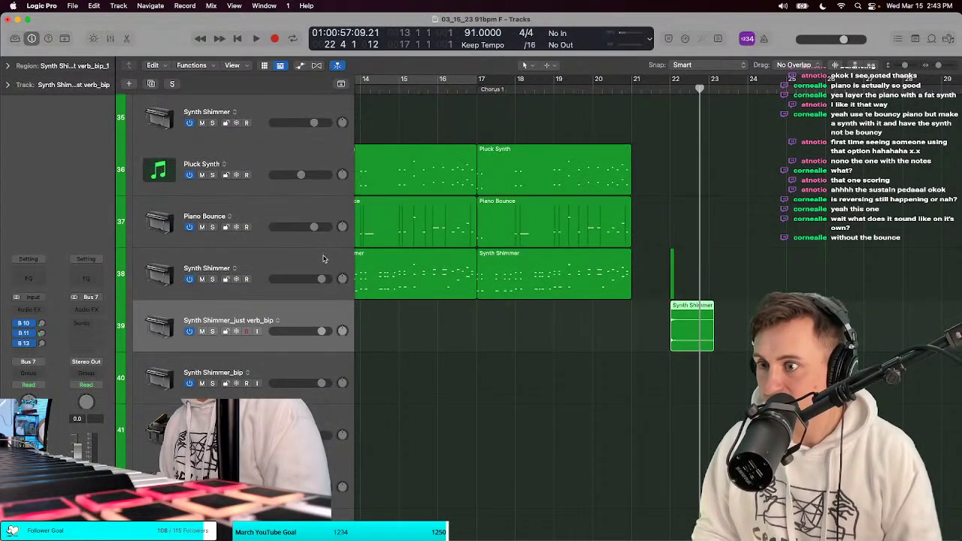
# Step: Re-enable St-Delay and Tremolo on the Synth Shimmer track, and select the Synth Shimmer_just verb_bip track
pyautogui.click(323, 259)
pyautogui.press('super+z')
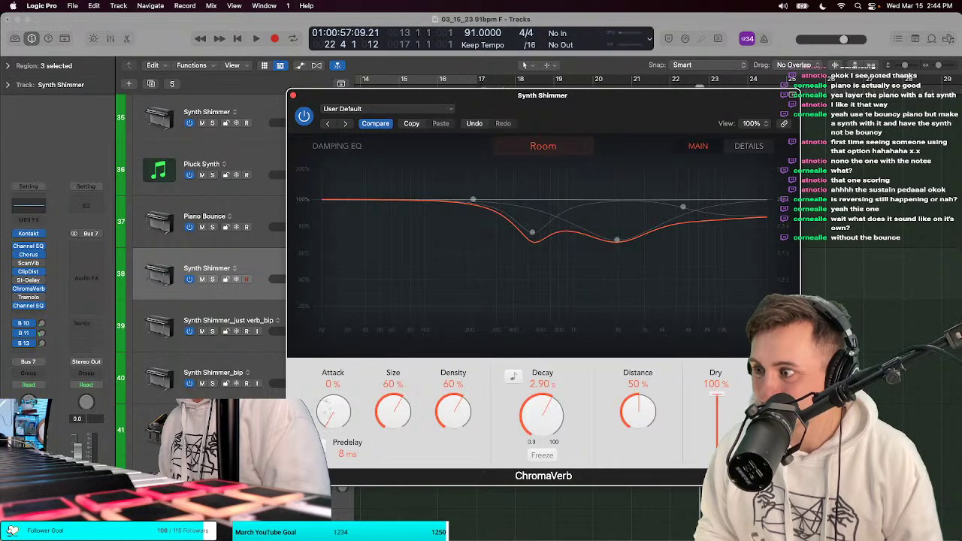
pyautogui.click(292, 96)
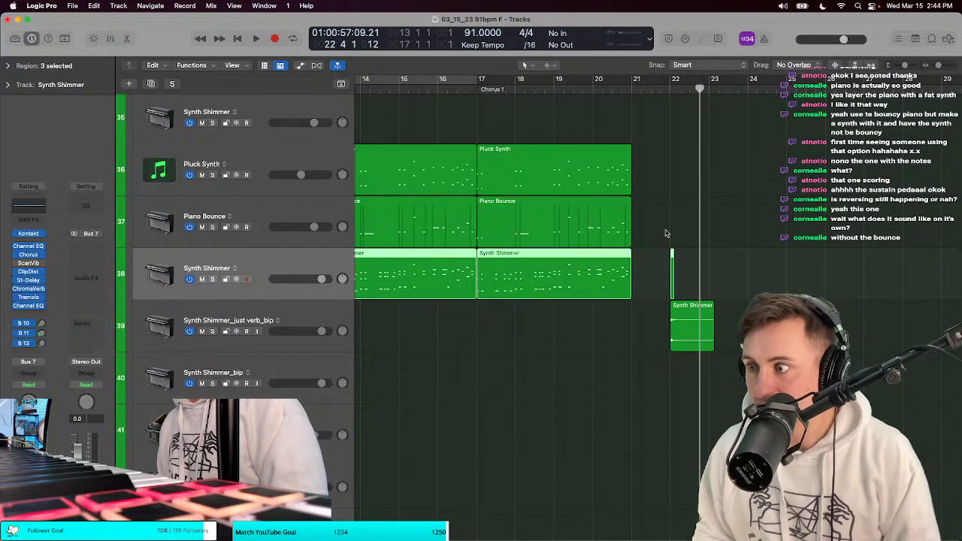
pyautogui.click(635, 325)
pyautogui.click(369, 311)
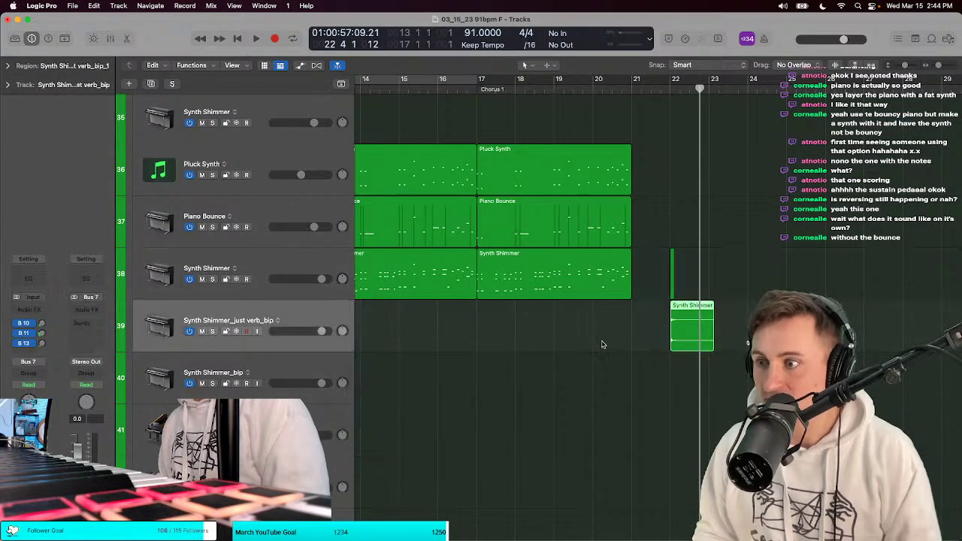
# Step: Trim the end of the Synth Shimmer_just verb_bip region back to about bar 23
pyautogui.hscroll(3, 601, 345)
pyautogui.moveTo(638, 331); pyautogui.dragTo(635, 331)
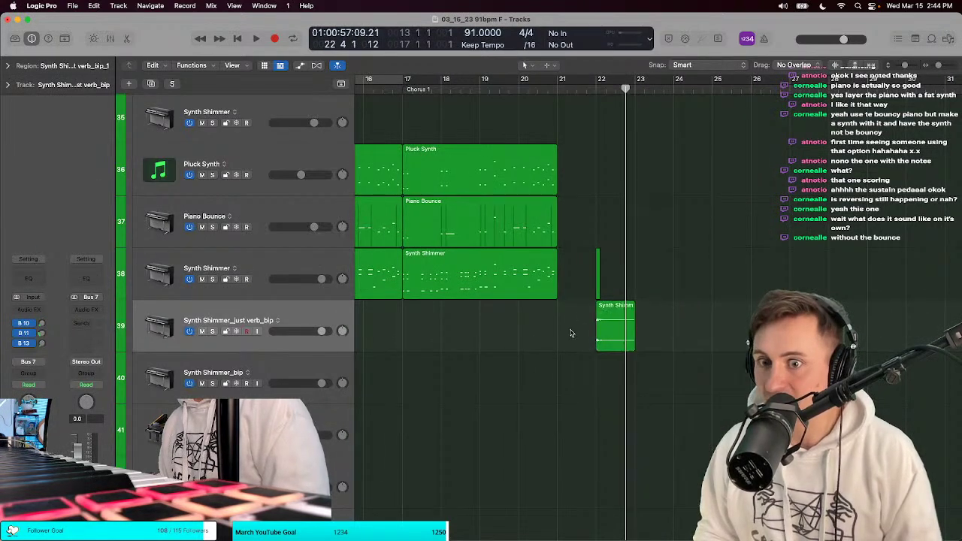
pyautogui.press('t')
pyautogui.press('Escape')
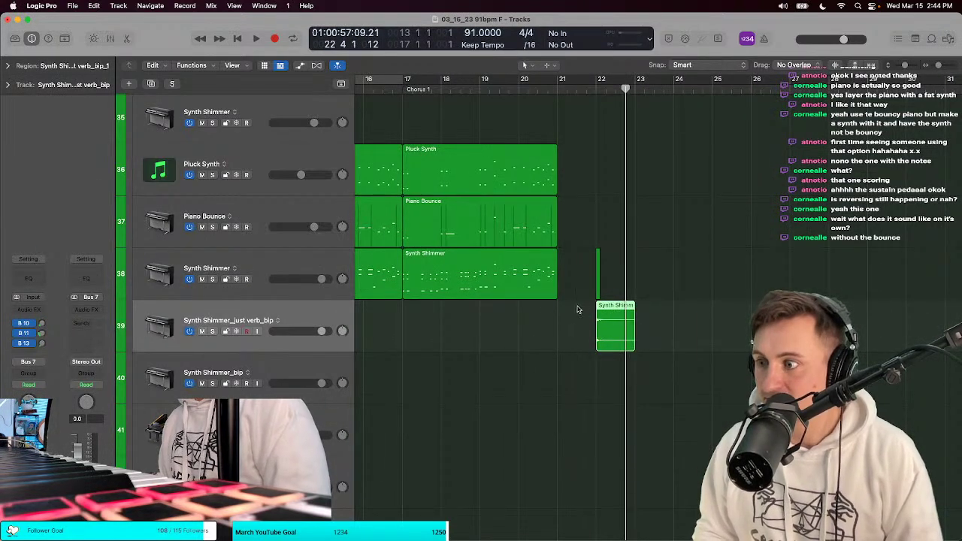
# Step: Reverse the trimmed Synth Shimmer_just verb_bip region and play it back
pyautogui.click(7, 66)
pyautogui.click(62, 230)
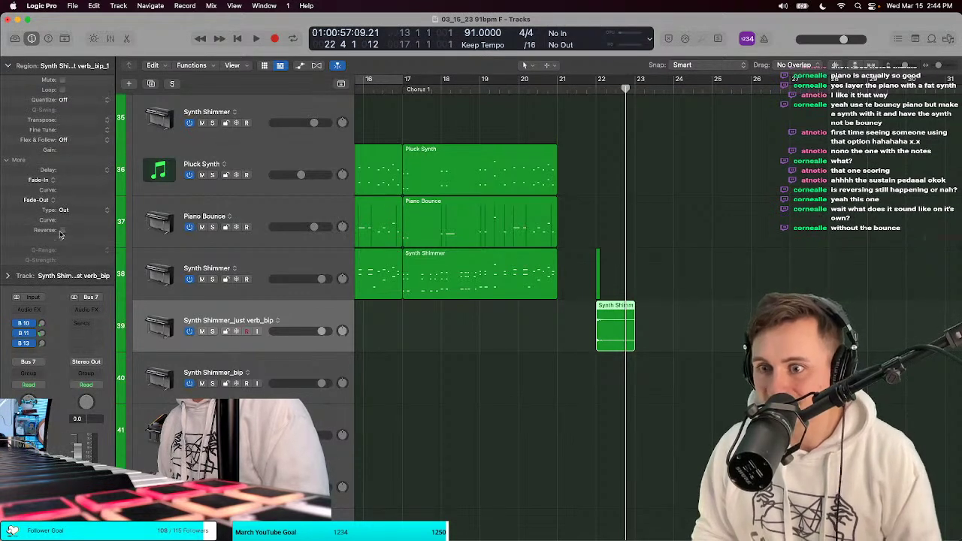
pyautogui.press('space')
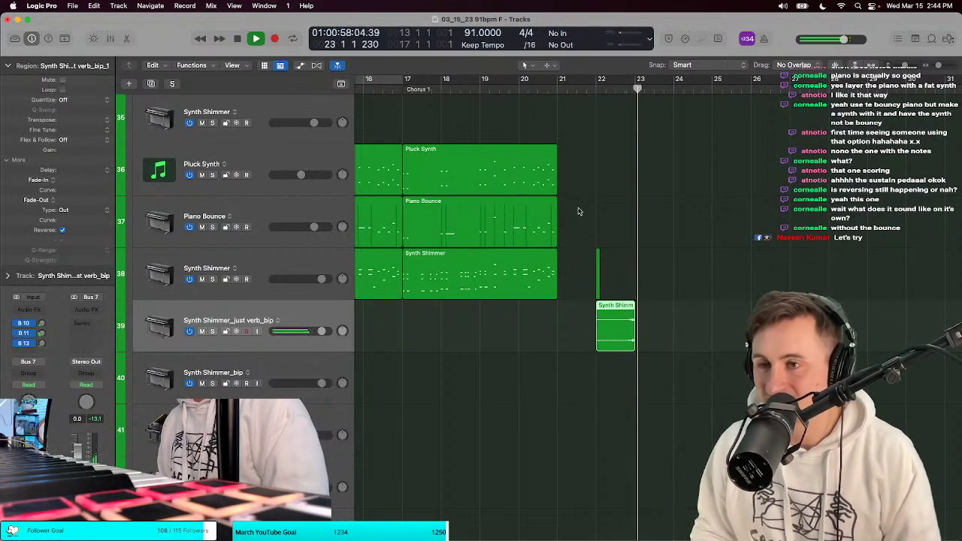
pyautogui.hscroll(-3, 571, 207)
pyautogui.press('space')
pyautogui.press('space')
pyautogui.press('space')
# Step: Move the reversed region so it leads into Verse 1 at bar 1, mute the Synth Shimmer_bip track, and play the swell
pyautogui.hscroll(-5, 679, 171)
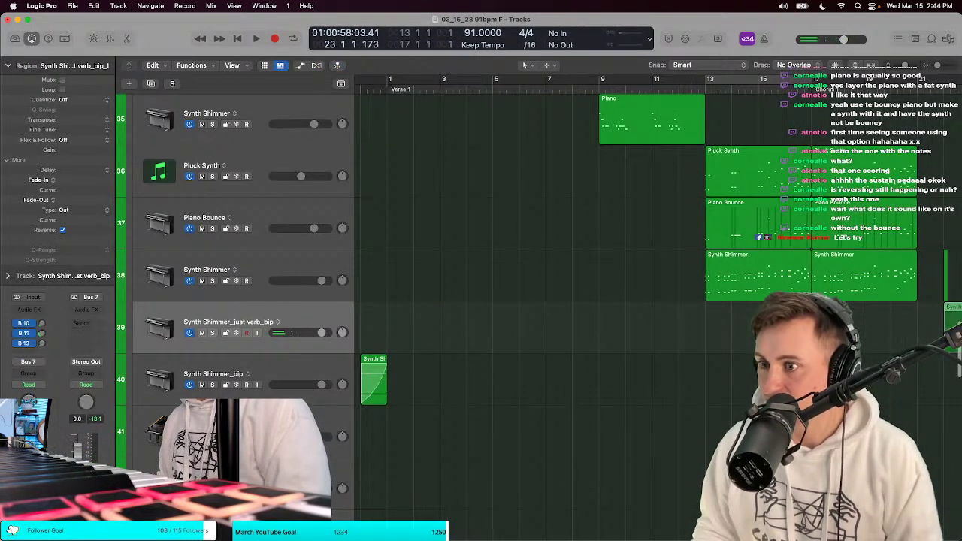
pyautogui.moveTo(374, 379); pyautogui.dragTo(374, 331)
pyautogui.press('space')
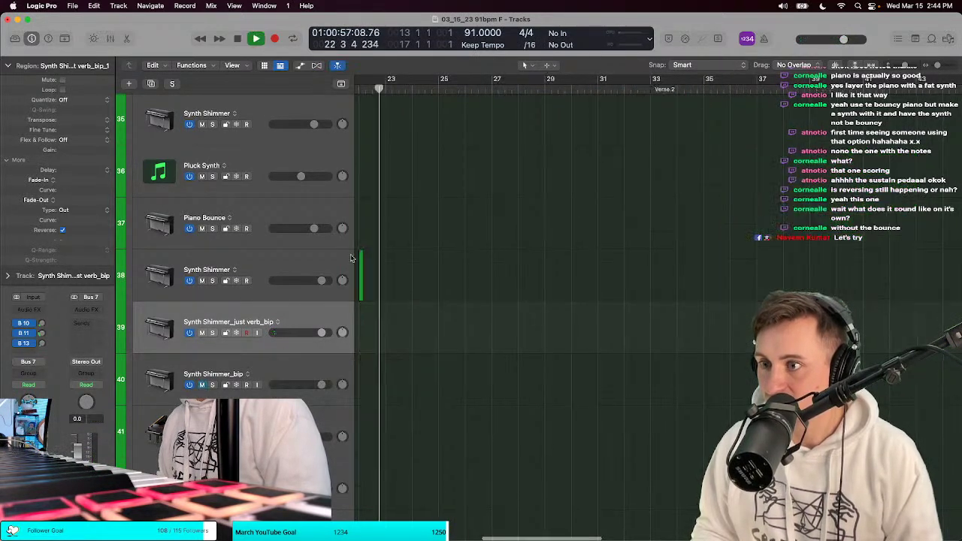
pyautogui.press('space')
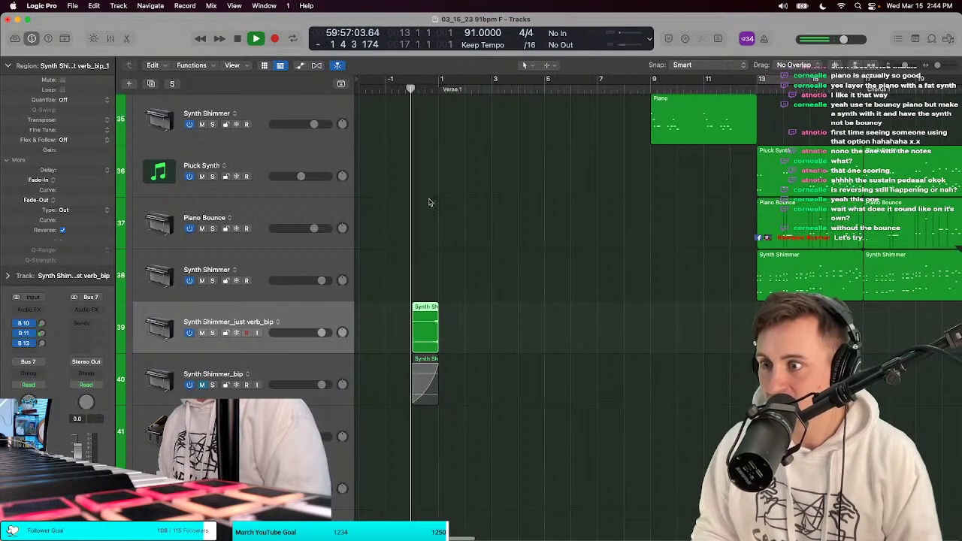
# Step: Add a curved fade-in of 4441 with curve 8 across the reversed just-verb region
pyautogui.press('super+Right')
pyautogui.press('t')
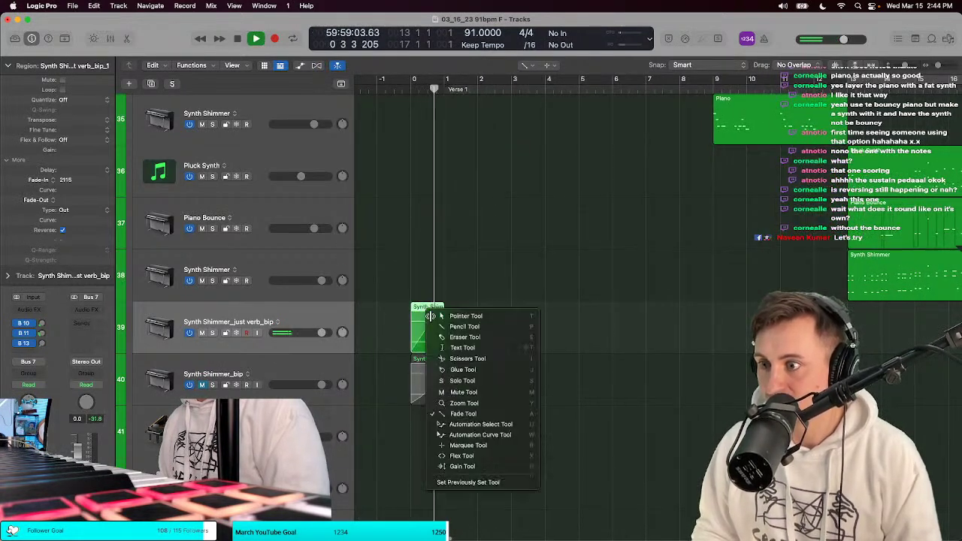
pyautogui.press('Escape')
pyautogui.moveTo(425, 336); pyautogui.dragTo(427, 335)
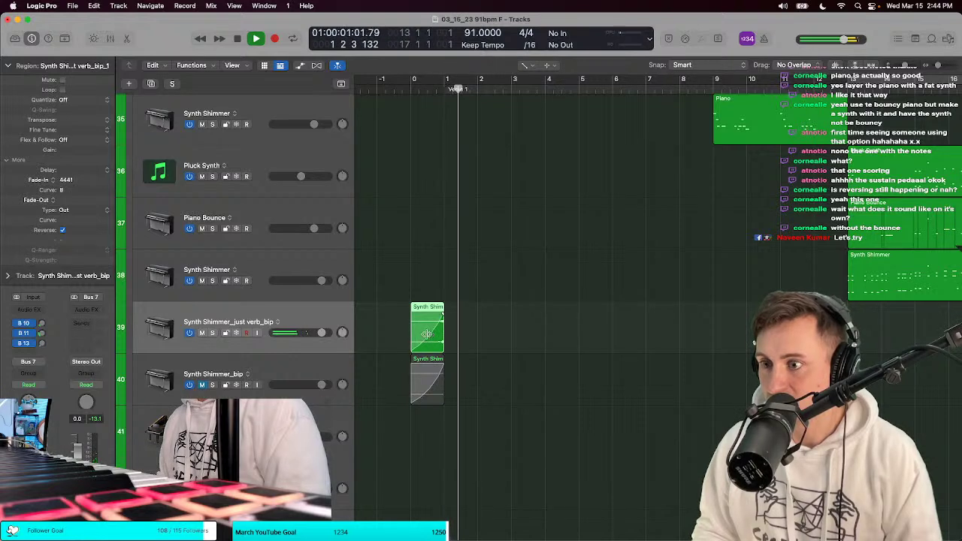
# Step: Play the faded just-verb swell into Verse 1 several times to judge how it sounds, and collapse the region settings
pyautogui.hotkey('shift', 'space')
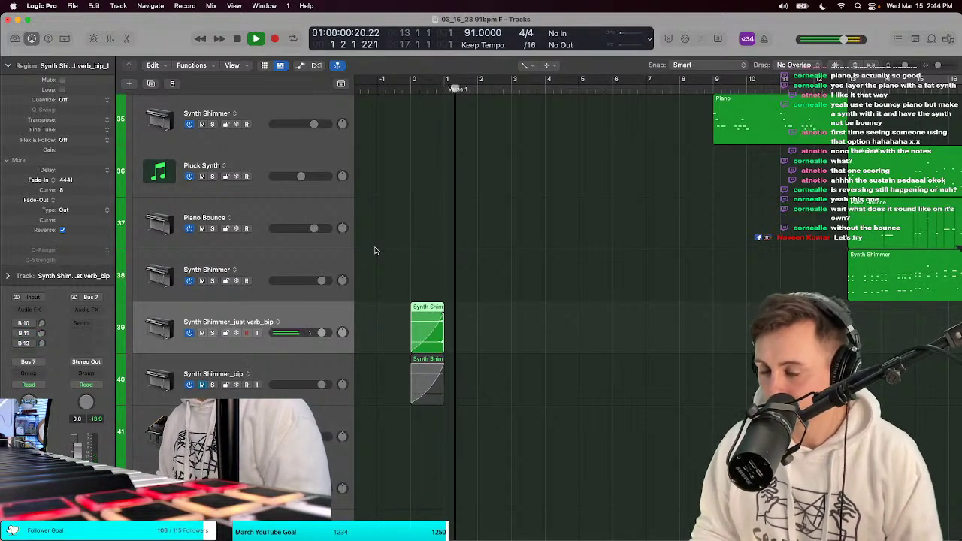
pyautogui.press('super+Right')
pyautogui.press('super+Up')
pyautogui.hotkey('shift', 'space')
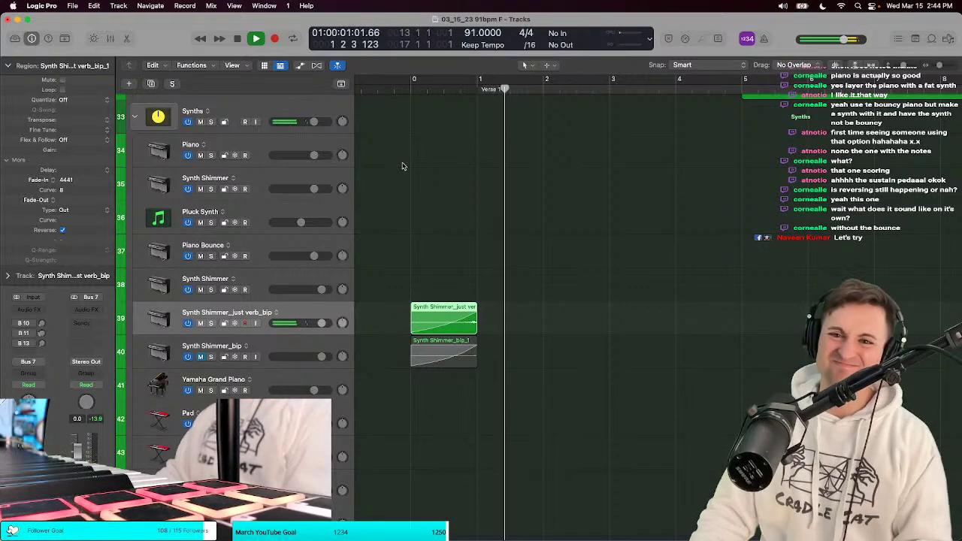
pyautogui.press('space')
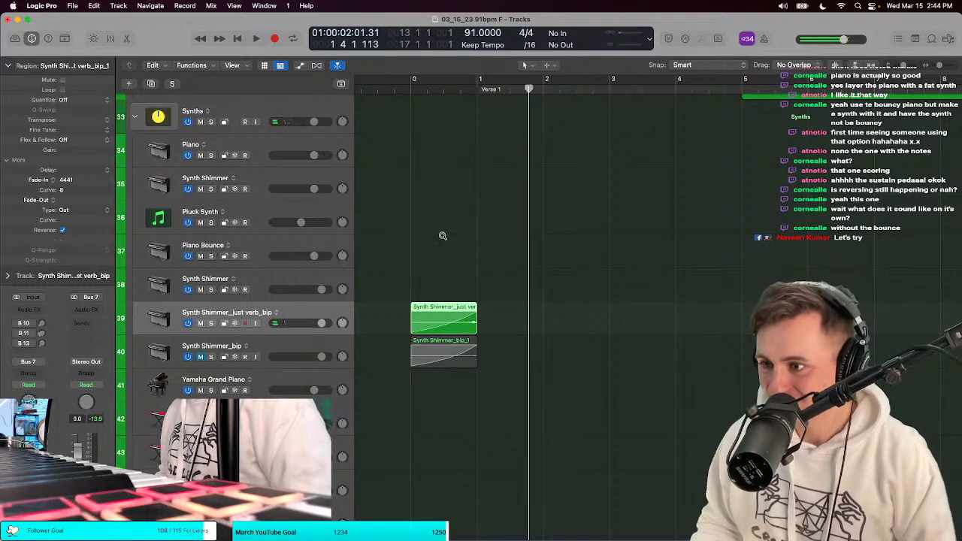
pyautogui.press('super+Down')
pyautogui.press('Return')
pyautogui.press('space')
pyautogui.press('t')
pyautogui.press('t')
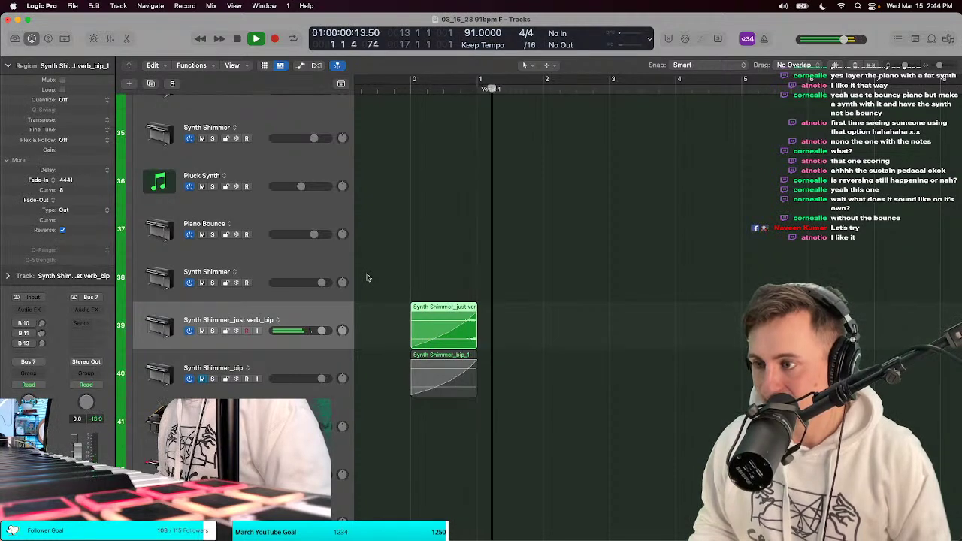
pyautogui.press('super+Left')
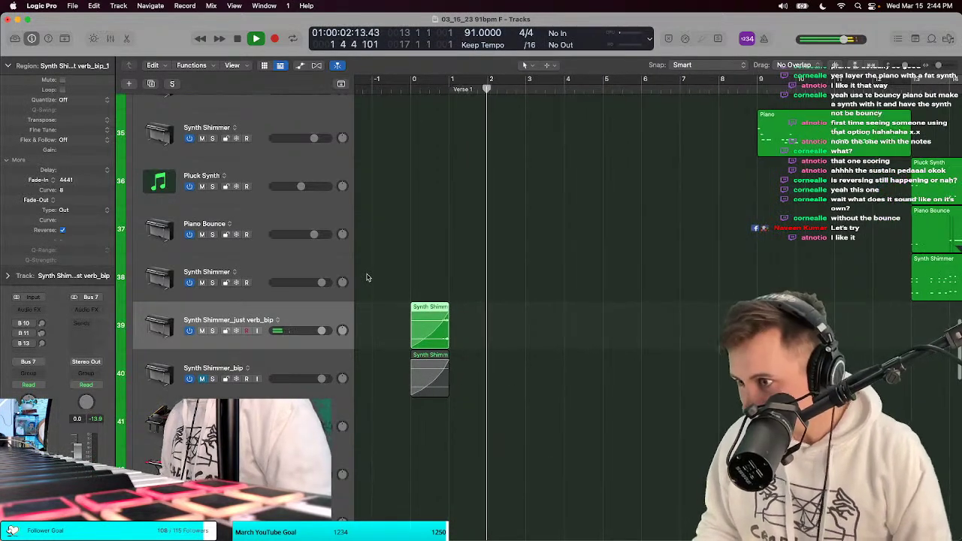
pyautogui.press('Return')
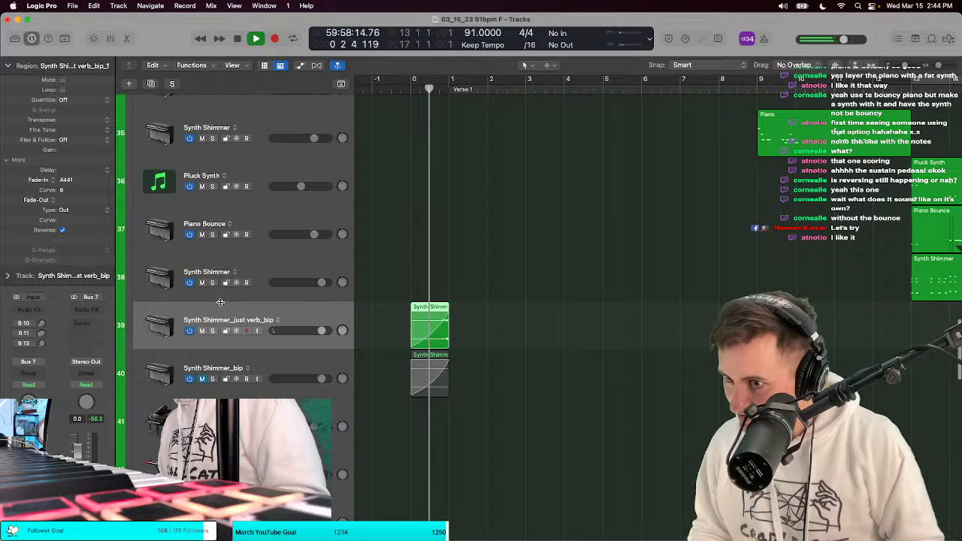
pyautogui.click(8, 65)
pyautogui.press('space')
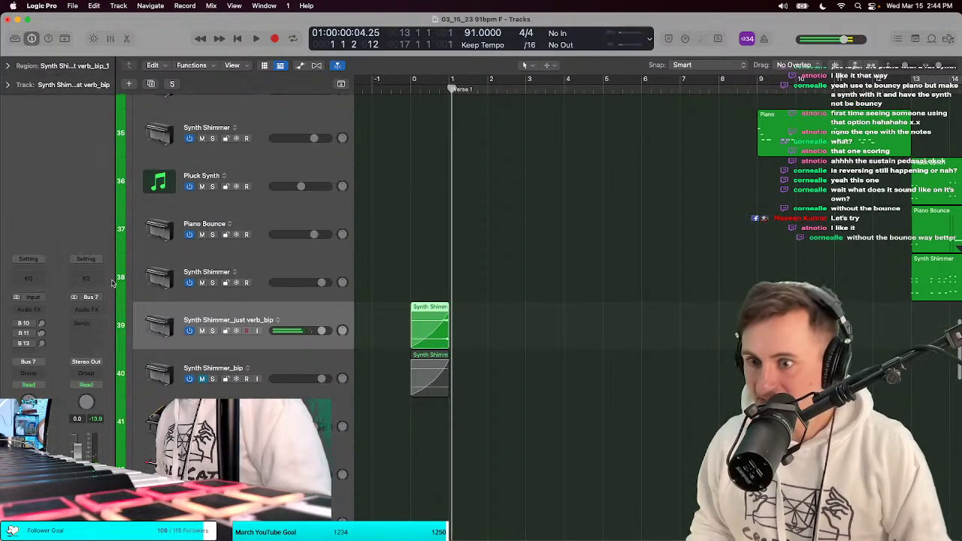
# Step: Insert the Ozone Imager 2 plug-in as Dual Mono on the Synth Shimmer_just verb_bip track
pyautogui.click(32, 310)
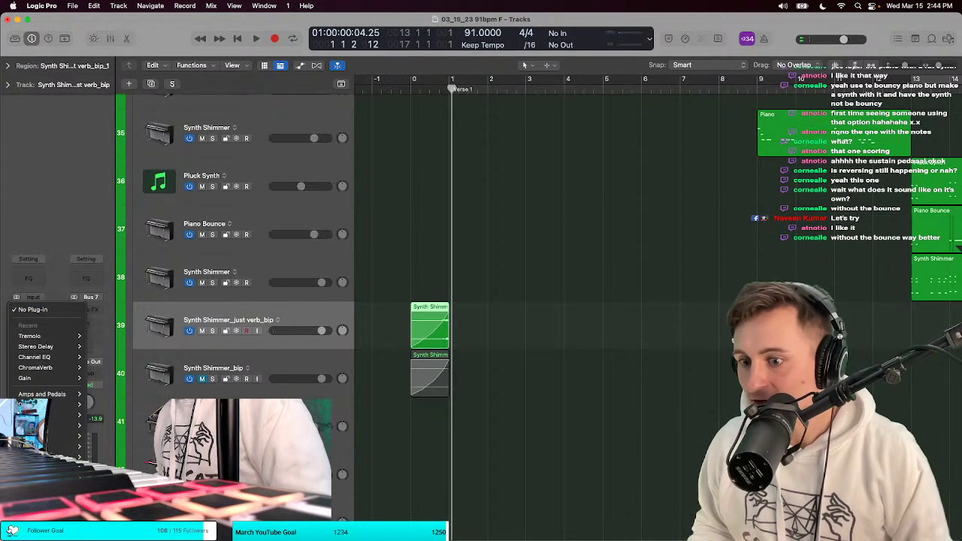
pyautogui.scroll(-1, 45, 446)
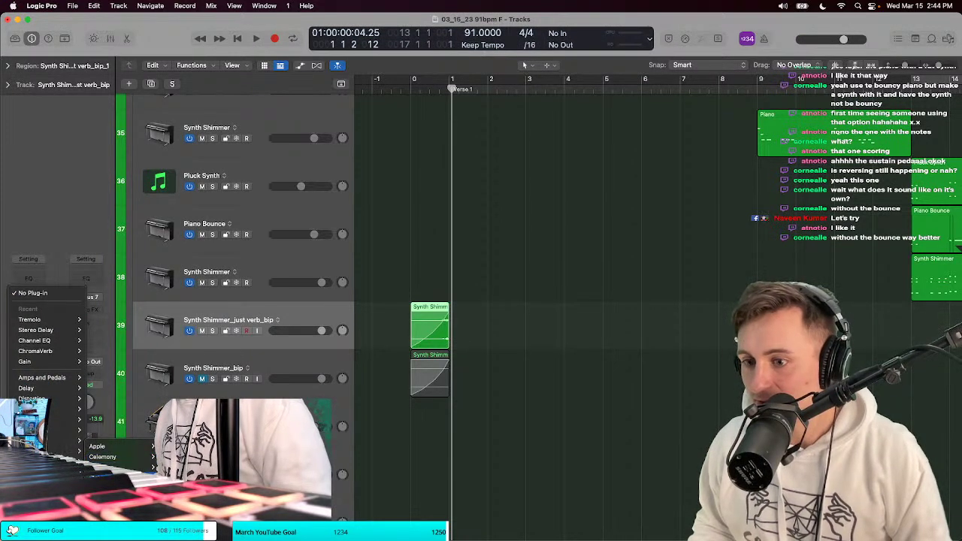
pyautogui.moveTo(112, 468)
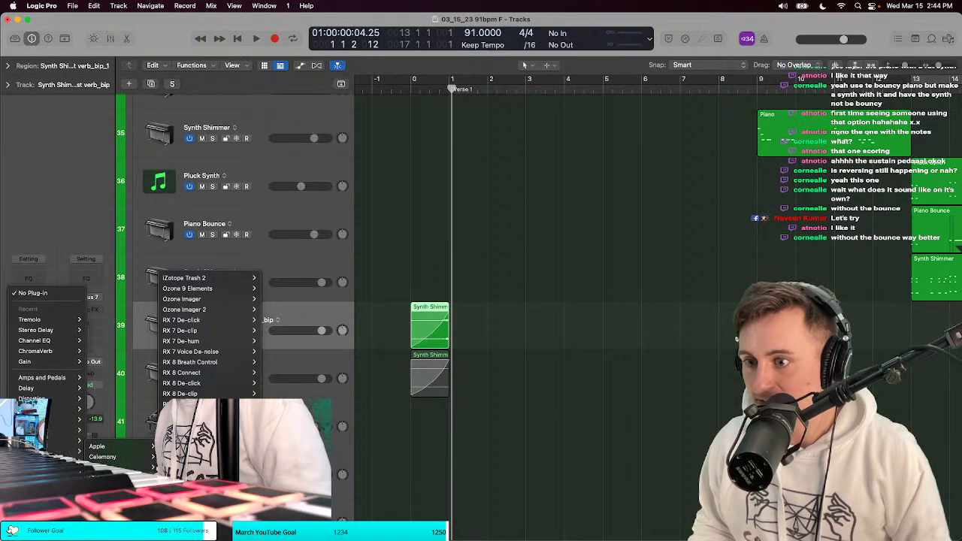
pyautogui.moveTo(222, 314)
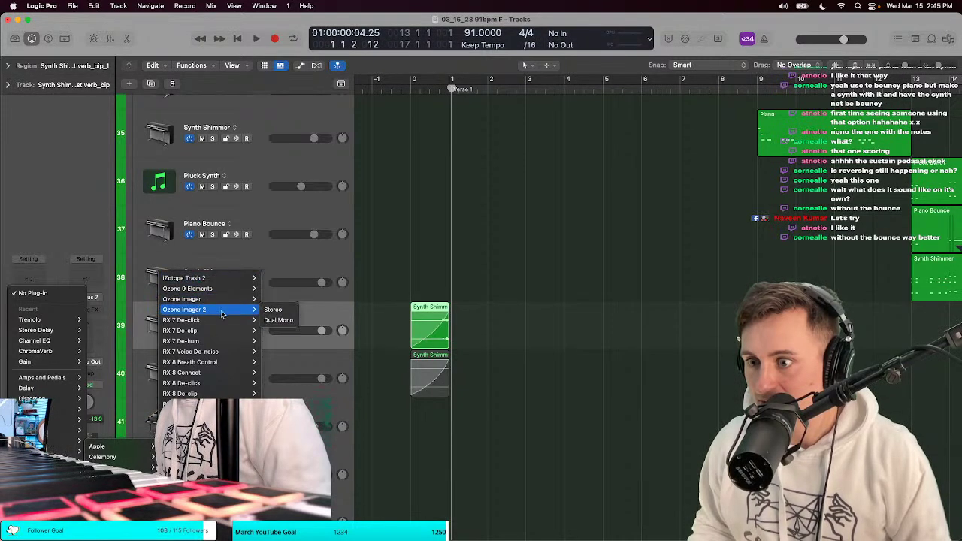
pyautogui.click(280, 319)
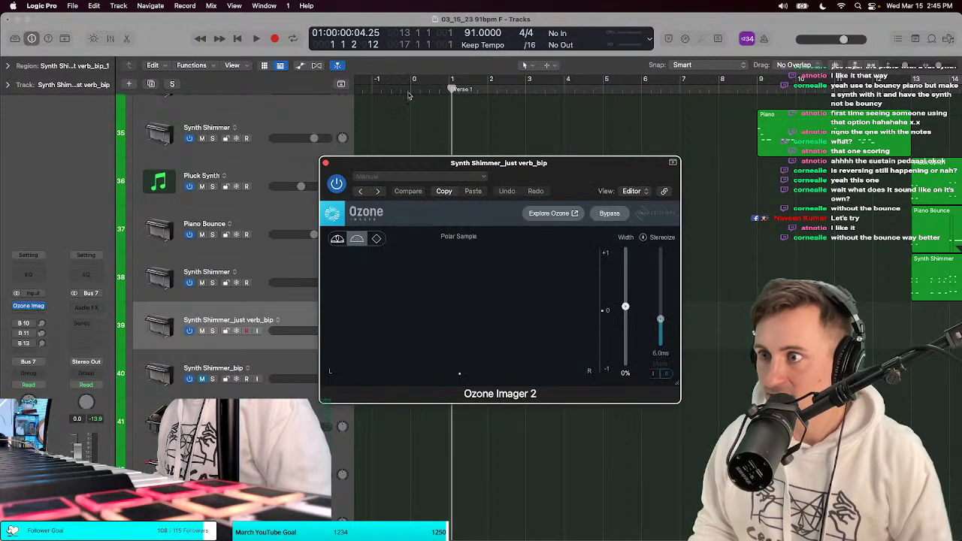
# Step: Set the Ozone Imager 2 width to 64% with Stereoize enabled while playing the swell, and close the plug-in
pyautogui.press('Return')
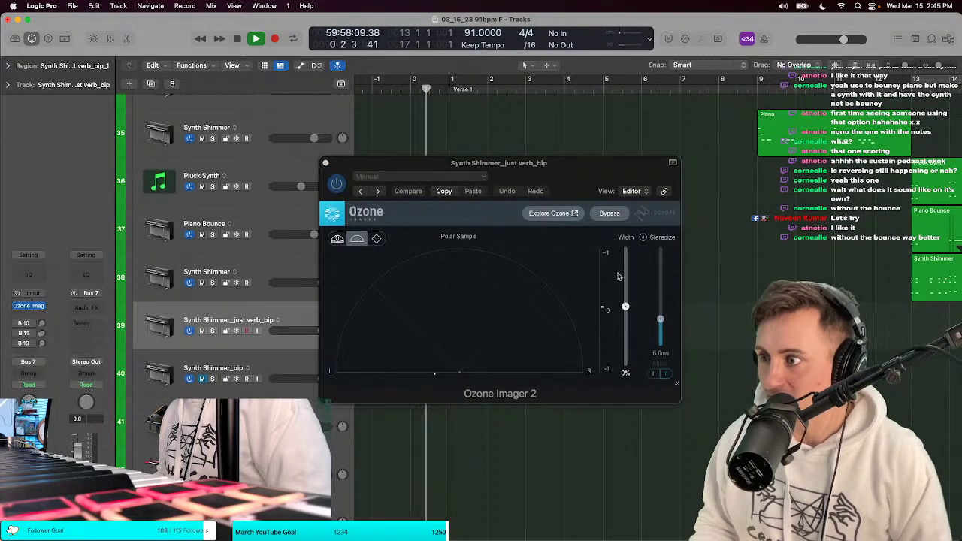
pyautogui.moveTo(626, 307); pyautogui.dragTo(626, 252)
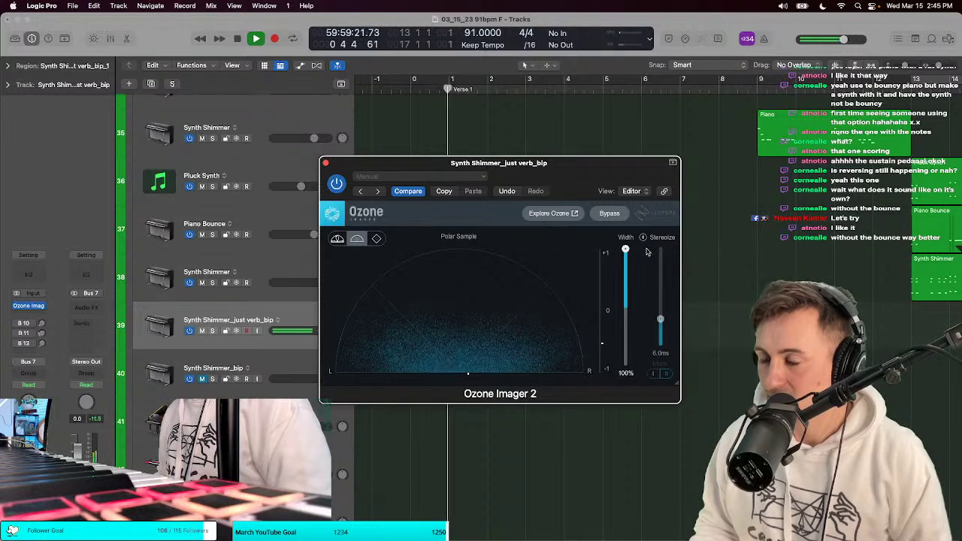
pyautogui.click(643, 238)
pyautogui.press('Return')
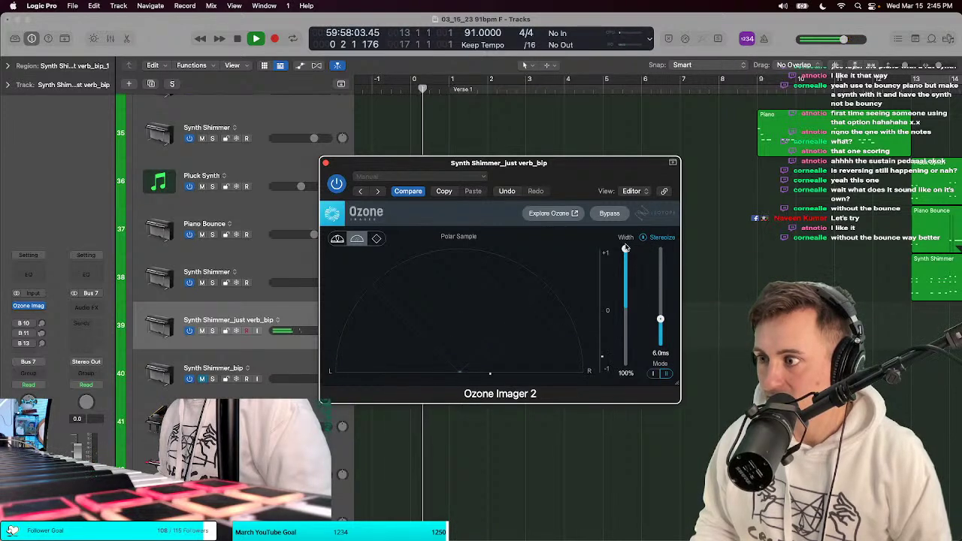
pyautogui.moveTo(625, 261); pyautogui.dragTo(625, 269)
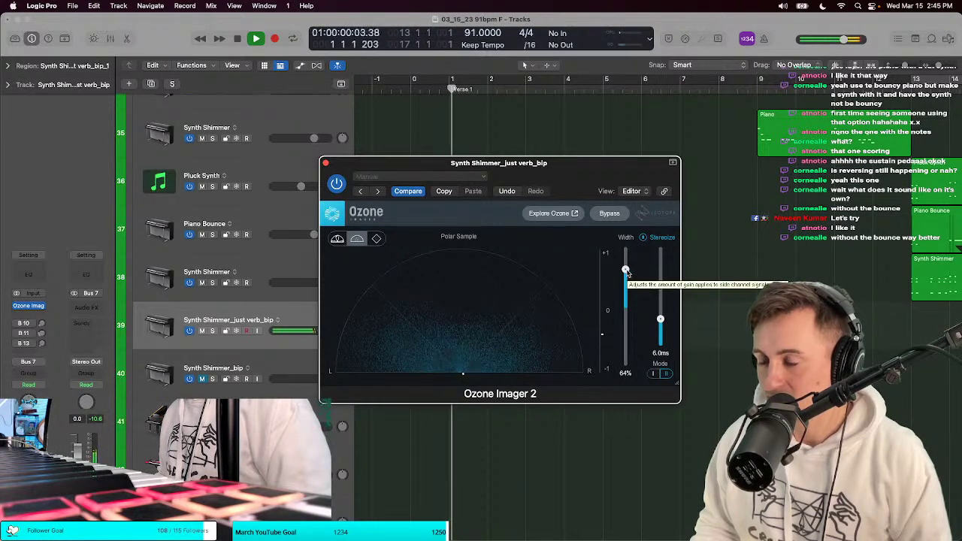
pyautogui.click(326, 164)
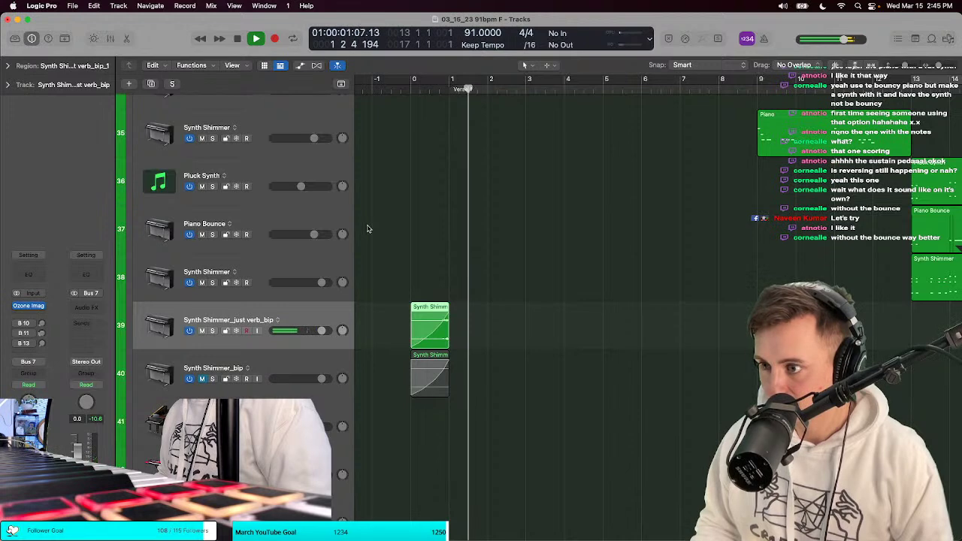
# Step: Show track automation and choose the Ozone Imager Width parameter for the Synth Shimmer_just verb_bip track
pyautogui.press('space')
pyautogui.press('a')
pyautogui.press('cmd+Right')
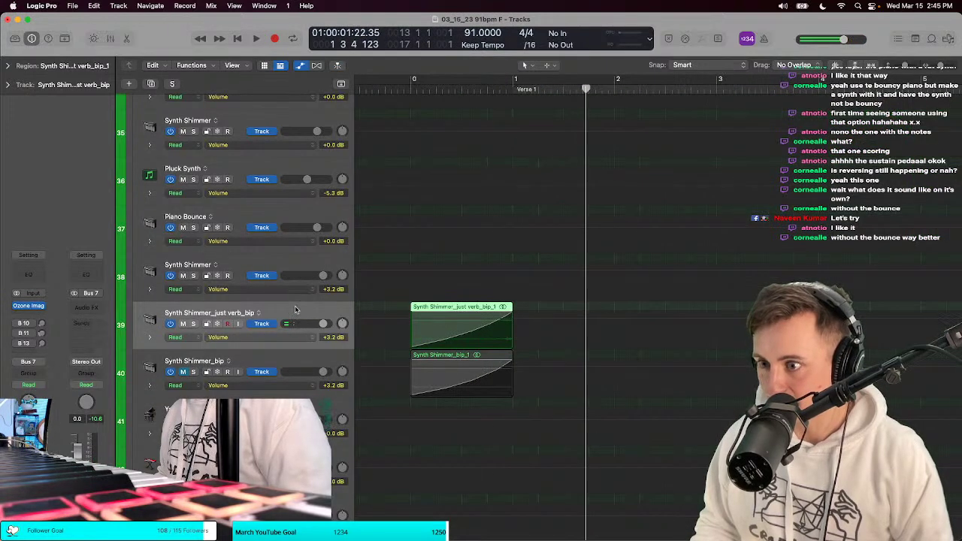
pyautogui.press('t')
pyautogui.press('Escape')
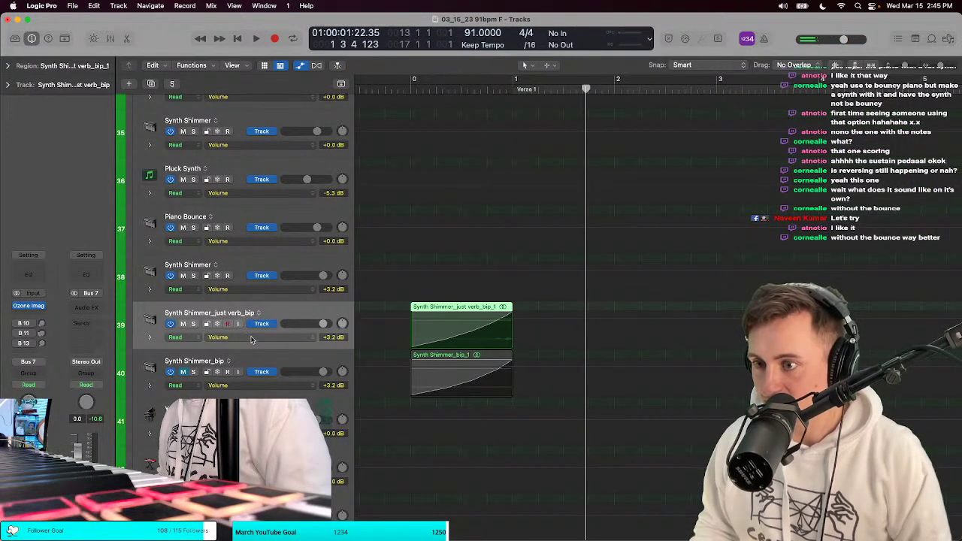
pyautogui.click(252, 340)
pyautogui.moveTo(324, 425)
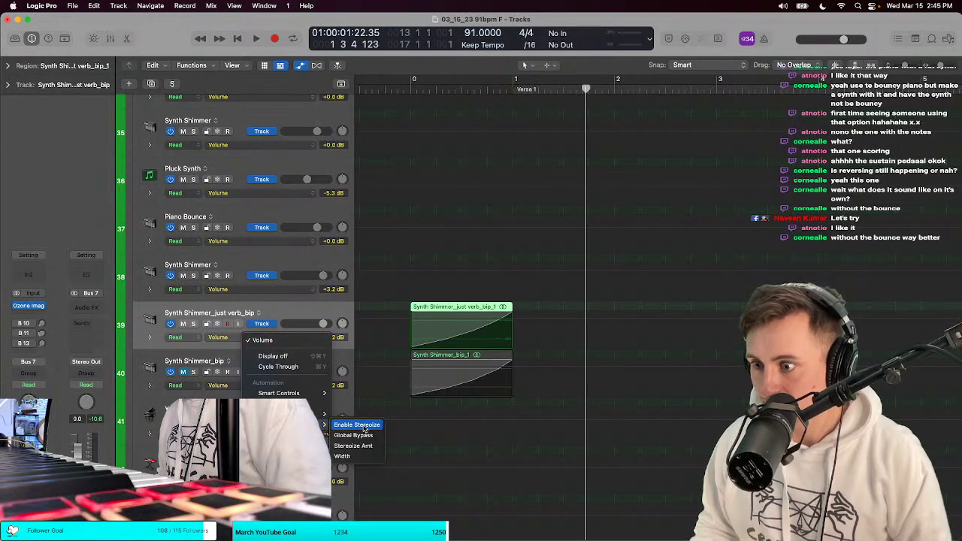
pyautogui.click(353, 455)
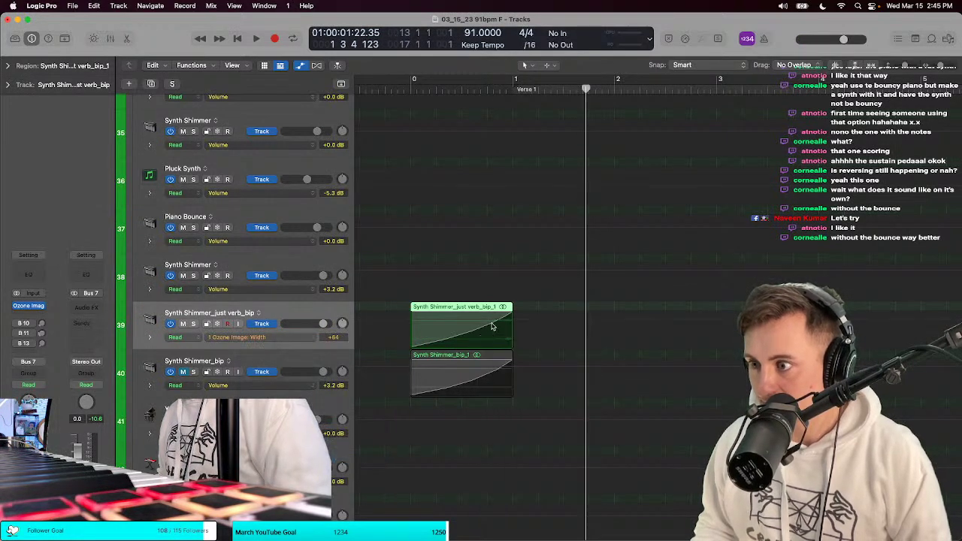
# Step: Automate the width to drop from +64 near the swell's end to -100 at bar 1, and play it
pyautogui.scroll(6, 515, 323)
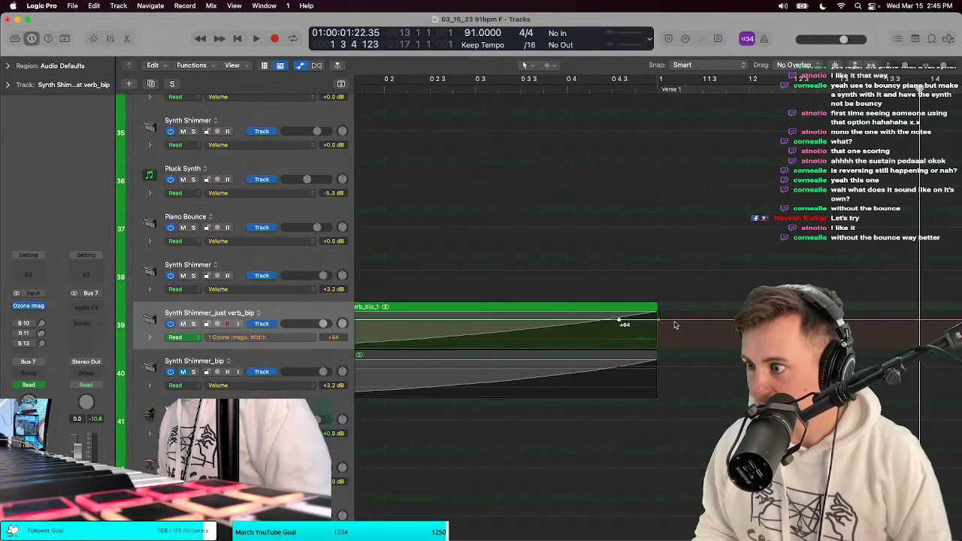
pyautogui.press('space')
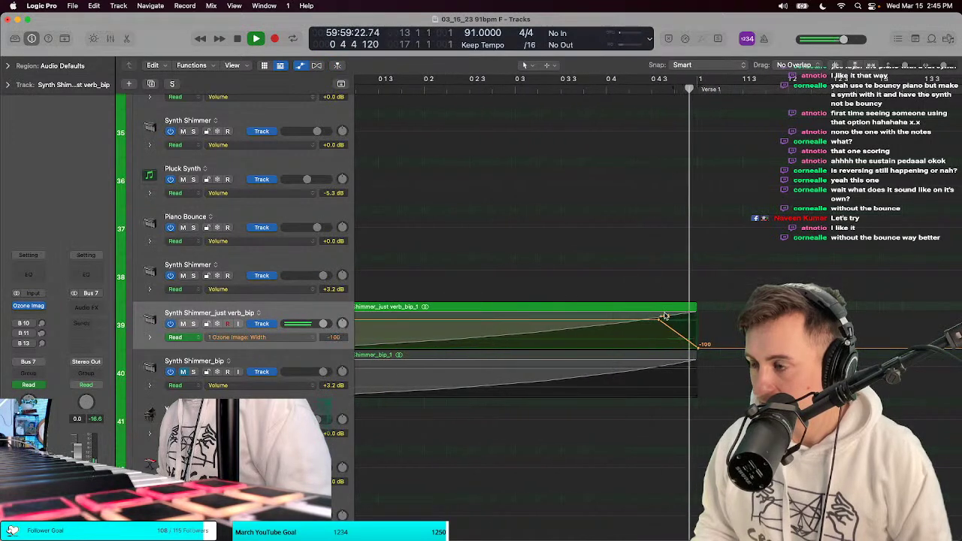
pyautogui.press('space')
# Step: Set the width automation to +18 at the swell's start and raise the point before the drop to +100
pyautogui.scroll(-3, 640, 316)
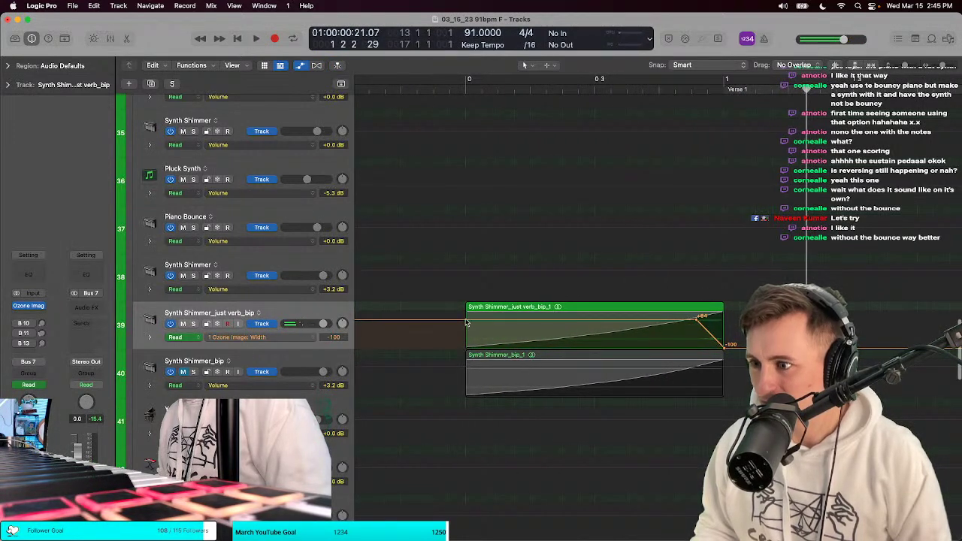
pyautogui.moveTo(466, 323); pyautogui.dragTo(466, 331)
pyautogui.press('space')
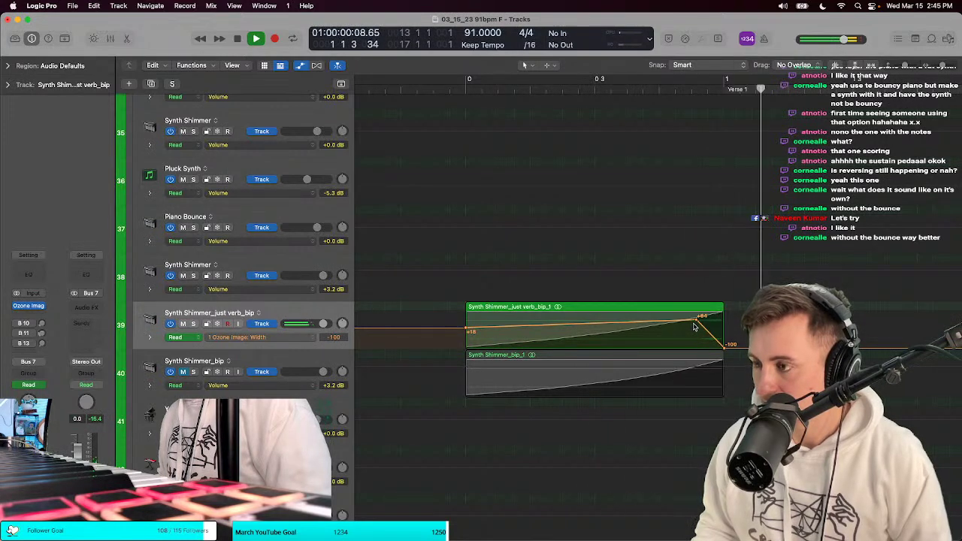
pyautogui.moveTo(697, 317); pyautogui.dragTo(666, 316)
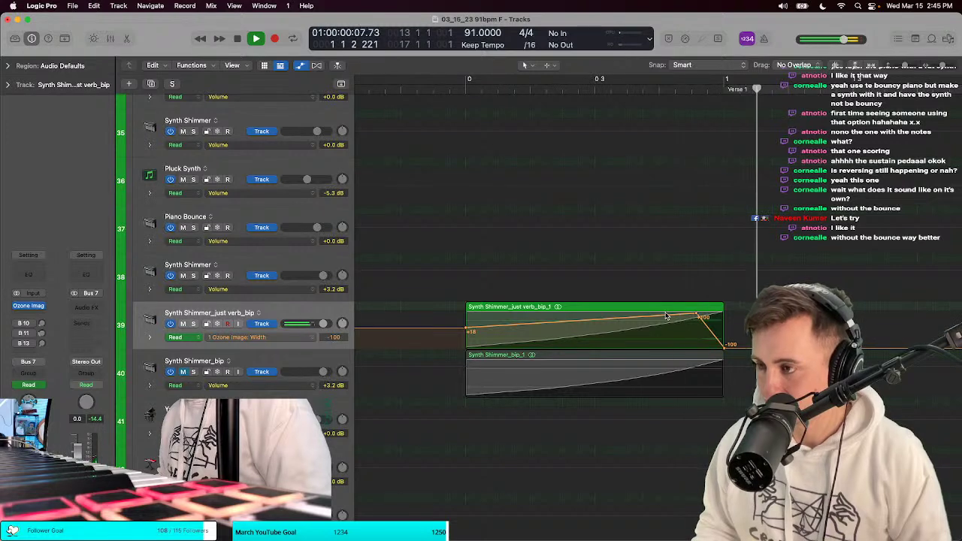
# Step: Bend the width automation's drop from +100 to -100 into a curve with the Automation Curve tool and play the swell
pyautogui.click(610, 318)
pyautogui.press('space')
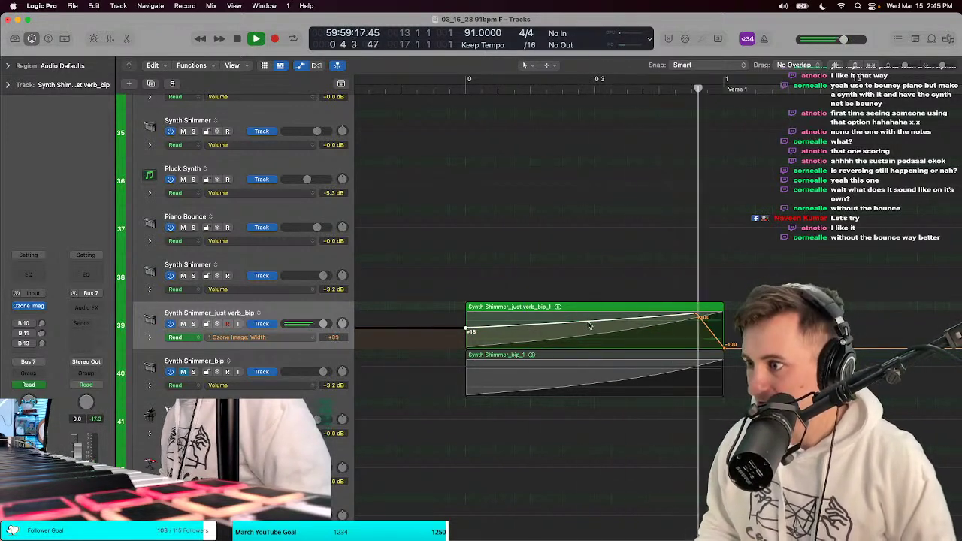
pyautogui.press('super+Left')
pyautogui.press('super+Left')
pyautogui.press('super+Left')
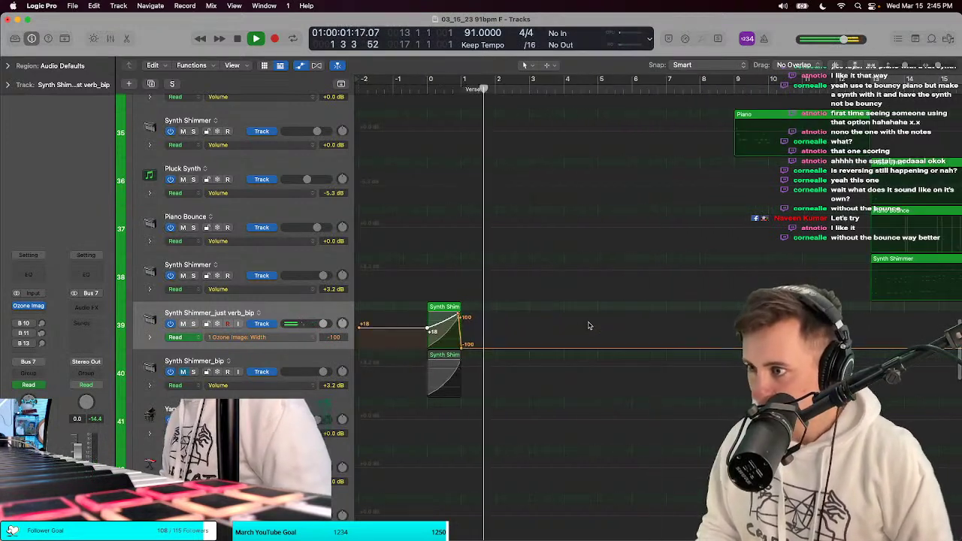
pyautogui.press('super+Right')
pyautogui.press('t')
pyautogui.click(572, 401)
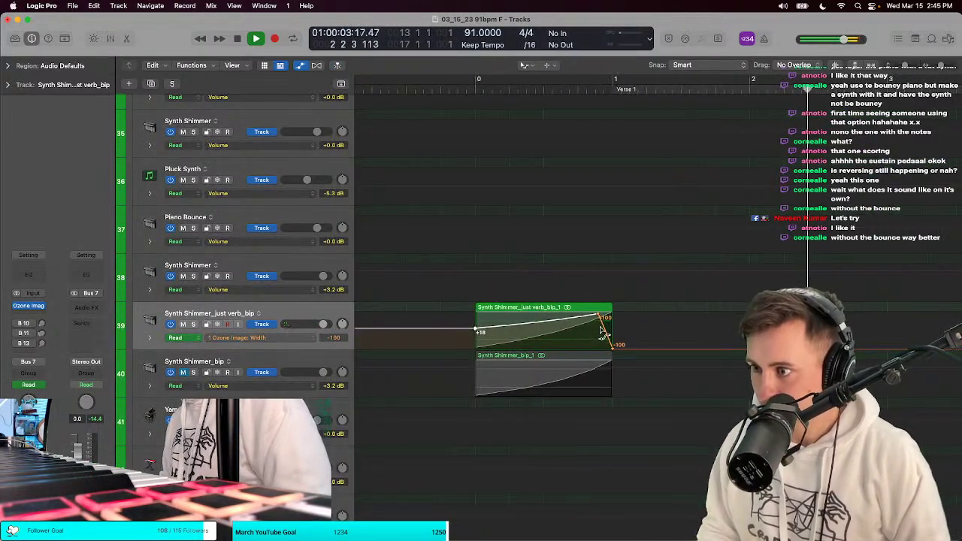
pyautogui.moveTo(594, 323); pyautogui.dragTo(604, 331)
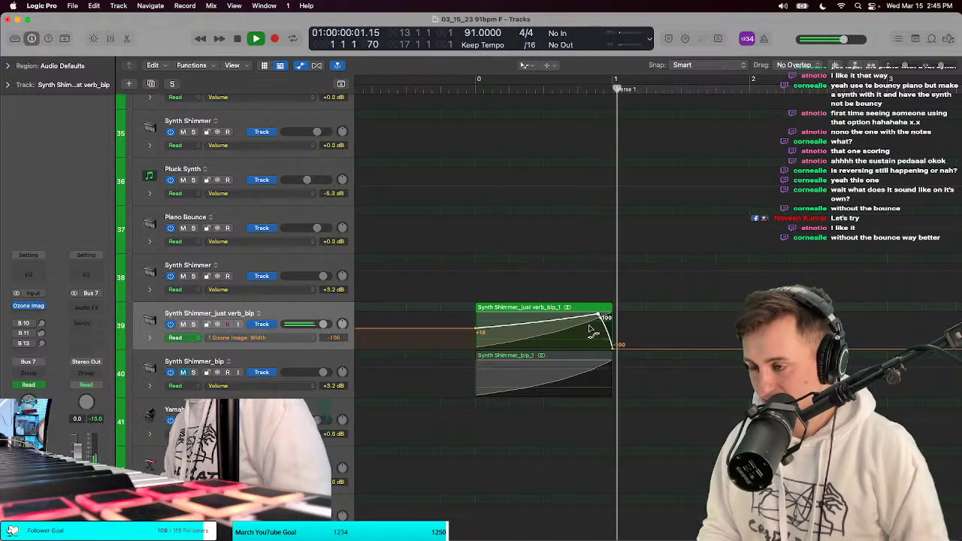
pyautogui.press('space')
pyautogui.press('t')
pyautogui.press('Escape')
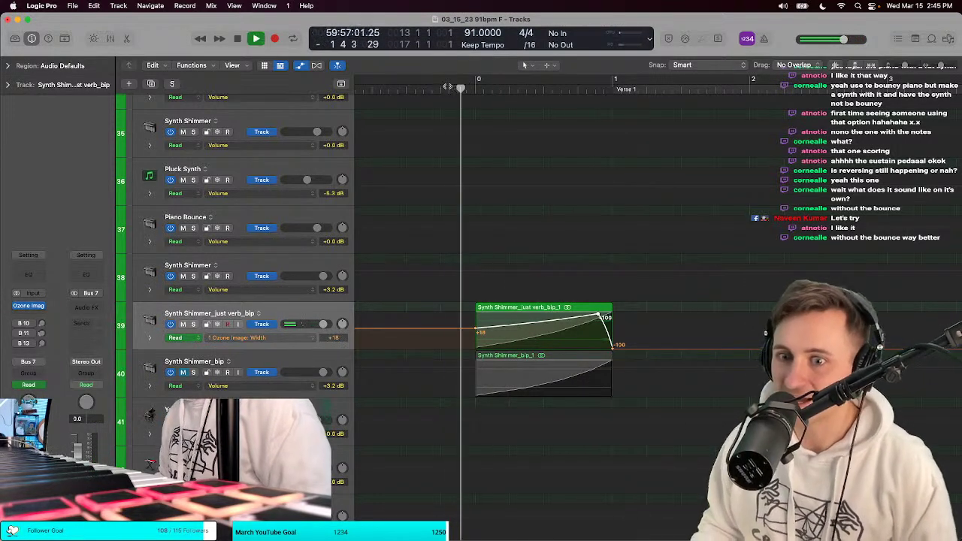
# Step: Hide the track automation and play the swell into Verse 1 with more of the arrangement in view
pyautogui.press('a')
pyautogui.press('super+Up')
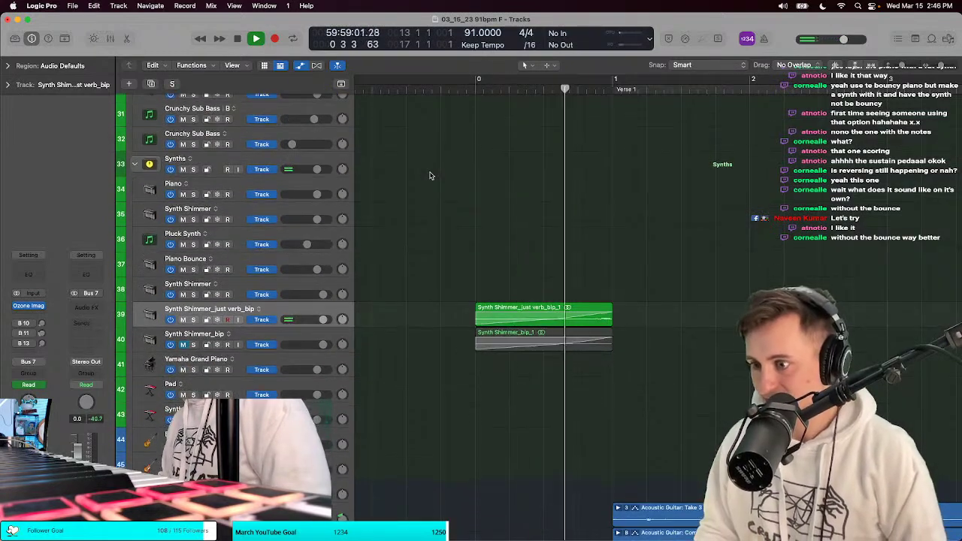
pyautogui.keyDown('ctrl'); pyautogui.keyDown('alt'); pyautogui.click(431, 174); pyautogui.keyUp('alt'); pyautogui.keyUp('ctrl')
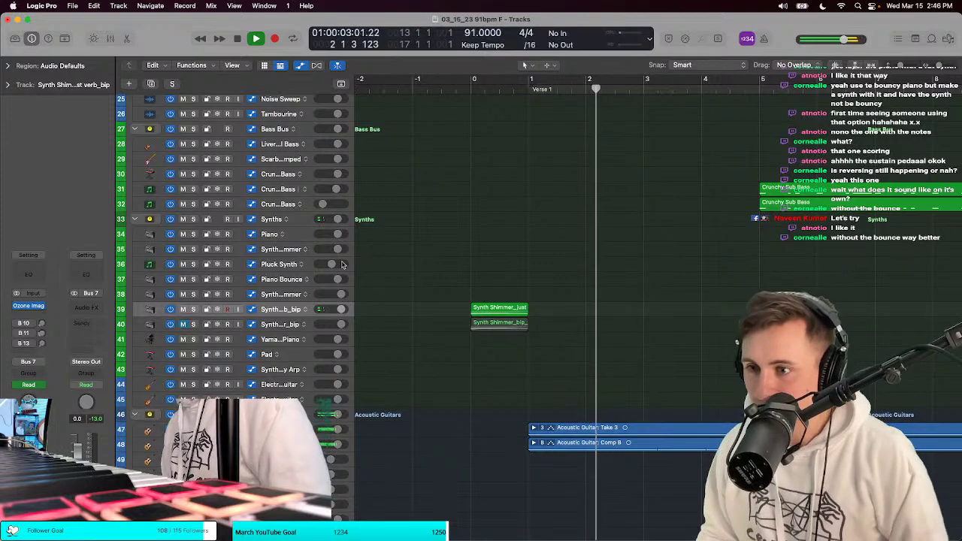
pyautogui.press('super+Up')
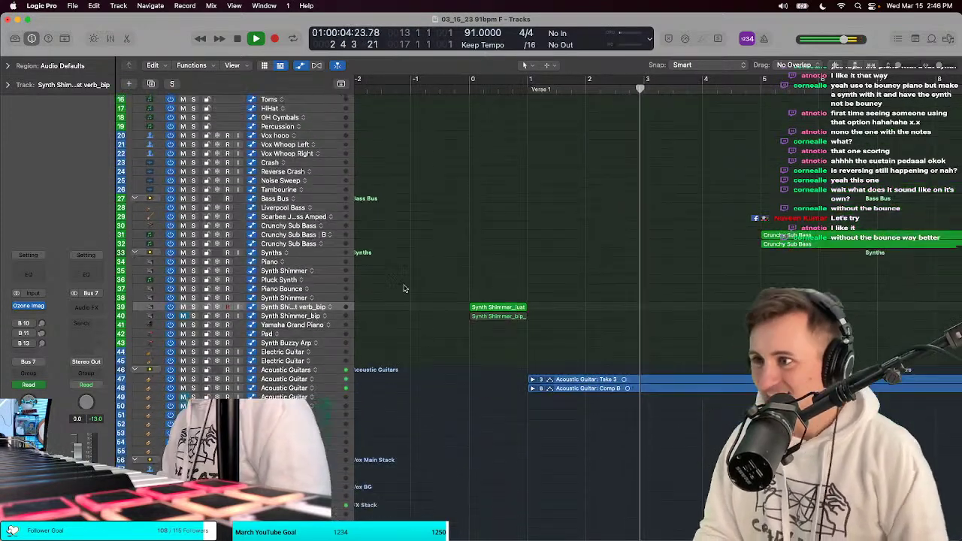
pyautogui.click(460, 88)
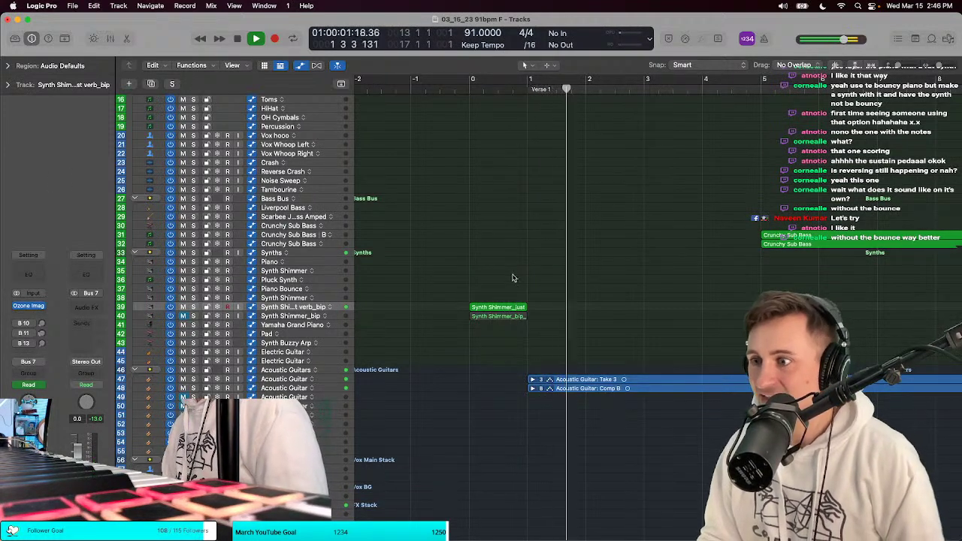
# Step: Replay the Synth Shimmer_just verb_bip swell to check how it leads into the acoustic guitars
pyautogui.press('super+Down')
pyautogui.press('Return')
pyautogui.press('y')
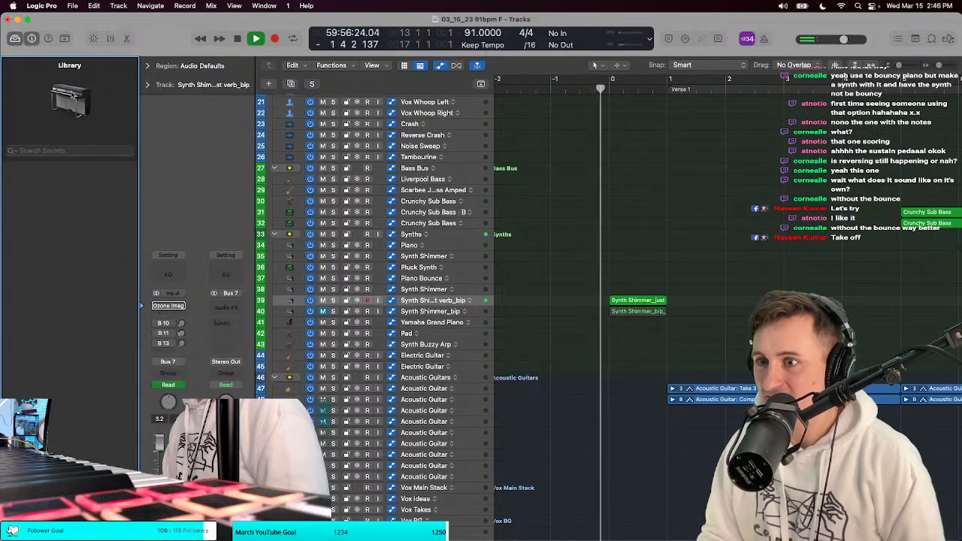
pyautogui.press('space')
pyautogui.press('y')
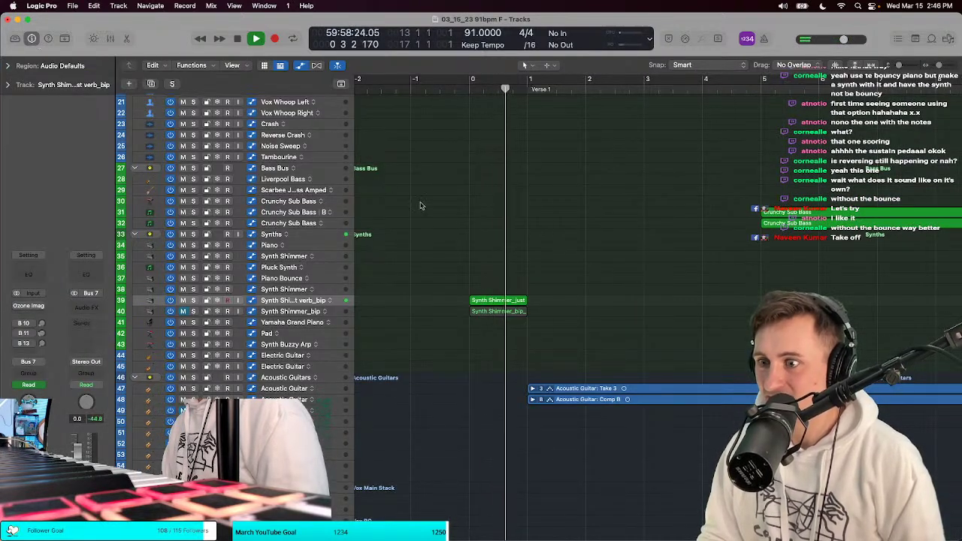
pyautogui.press('super+Down')
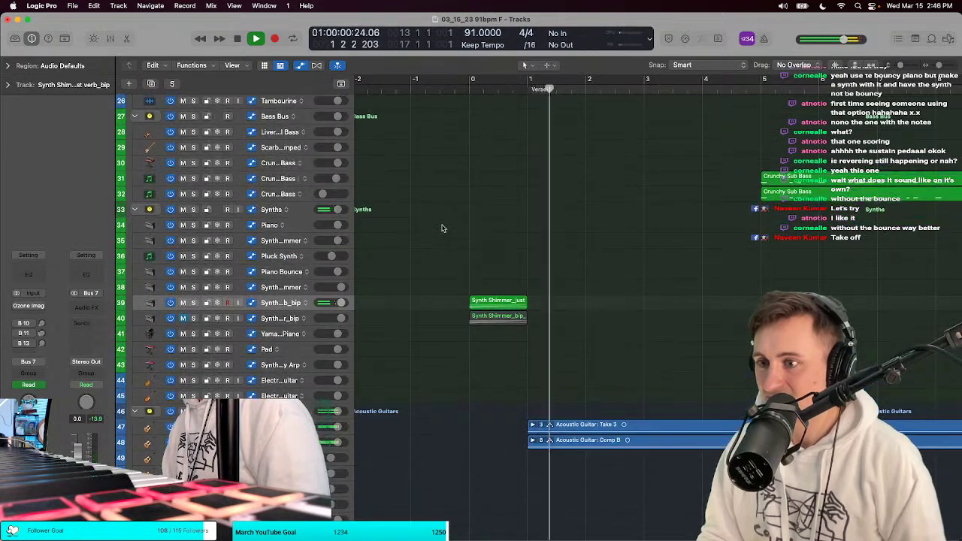
pyautogui.press('space')
pyautogui.press('space')
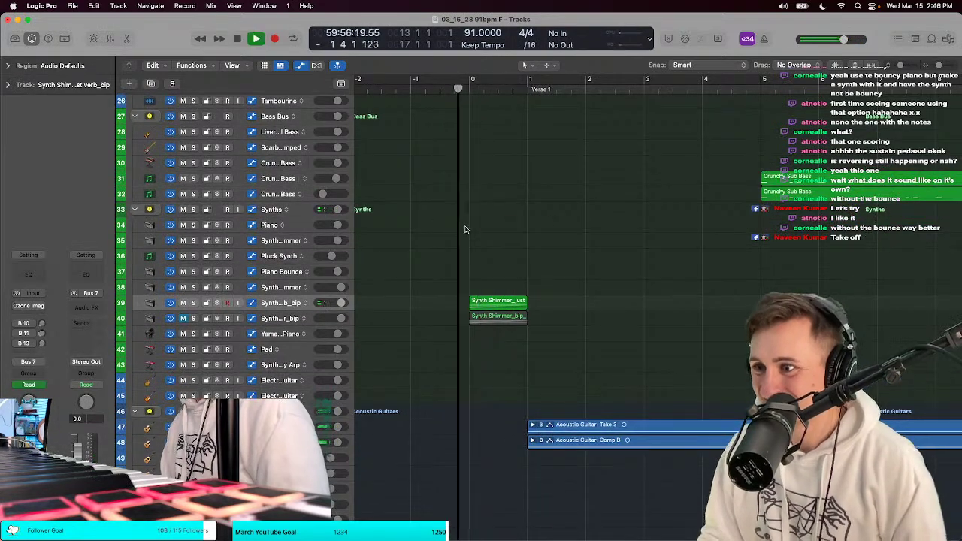
# Step: Compare the swell with the Ozone Imager bypassed and enabled, restarting playback for each pass
pyautogui.press('super+Down')
pyautogui.press('super+Down')
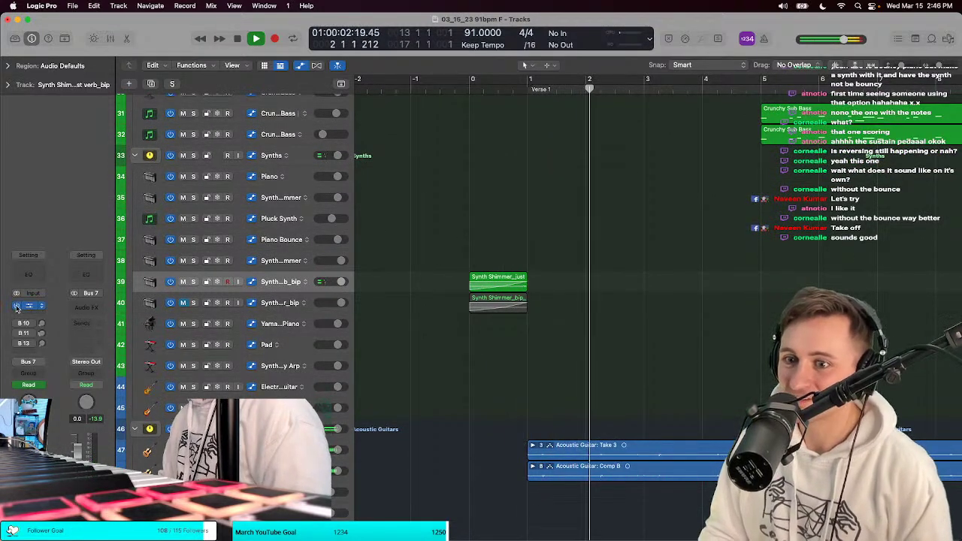
pyautogui.press('Return')
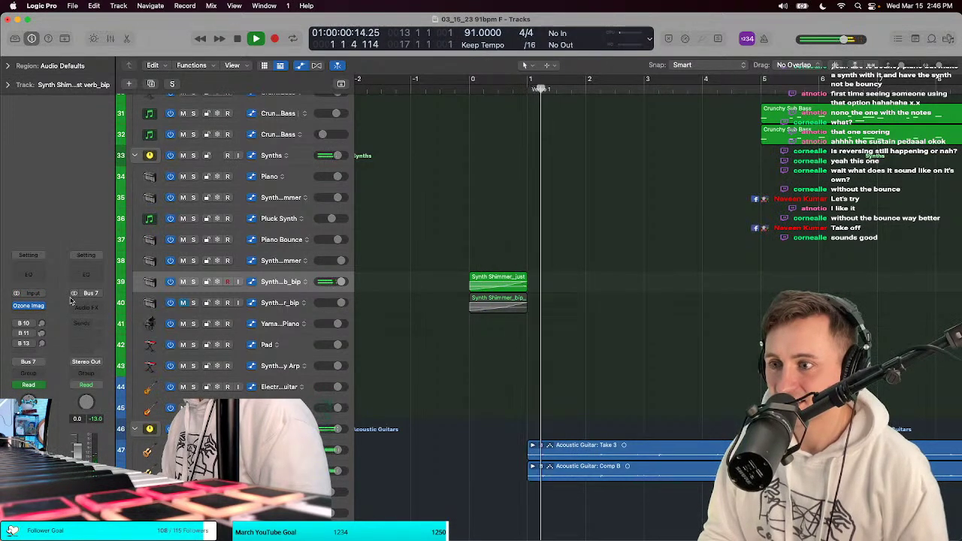
pyautogui.press('Return')
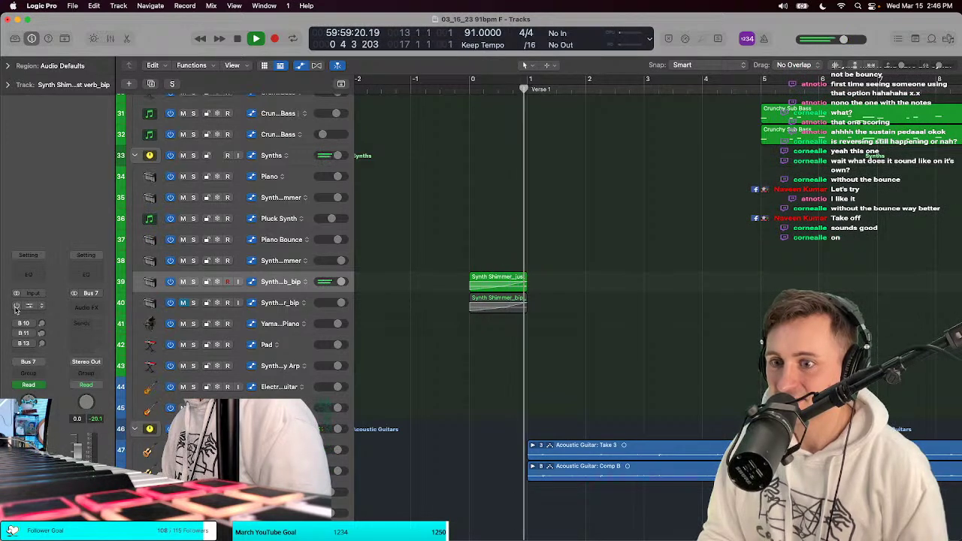
pyautogui.press('Return')
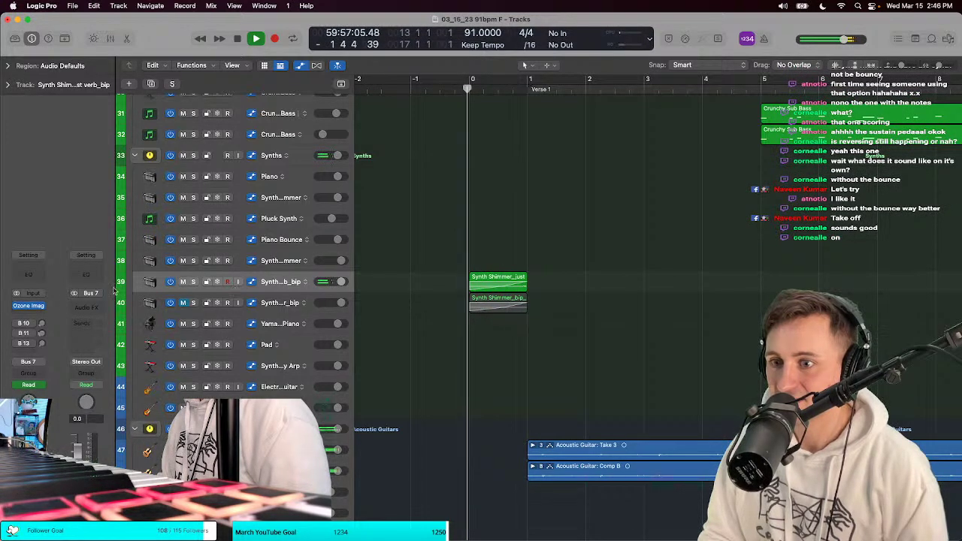
# Step: Lower the Ozone Imager 2 Stereoize amount to 1.0 ms, turn Stereoize off while replaying the swell, and close the plug-in
pyautogui.click(23, 306)
pyautogui.moveTo(661, 322); pyautogui.dragTo(661, 344)
pyautogui.press('Return')
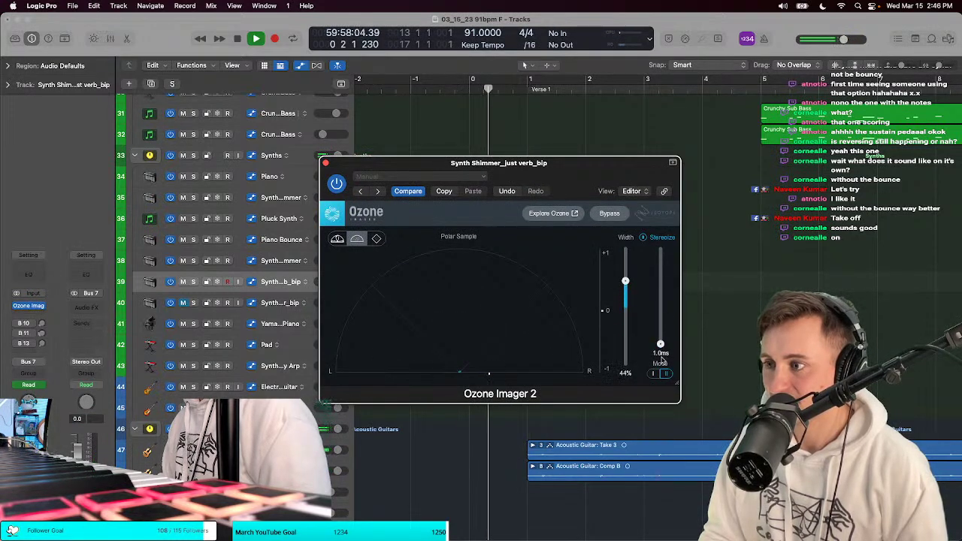
pyautogui.click(644, 237)
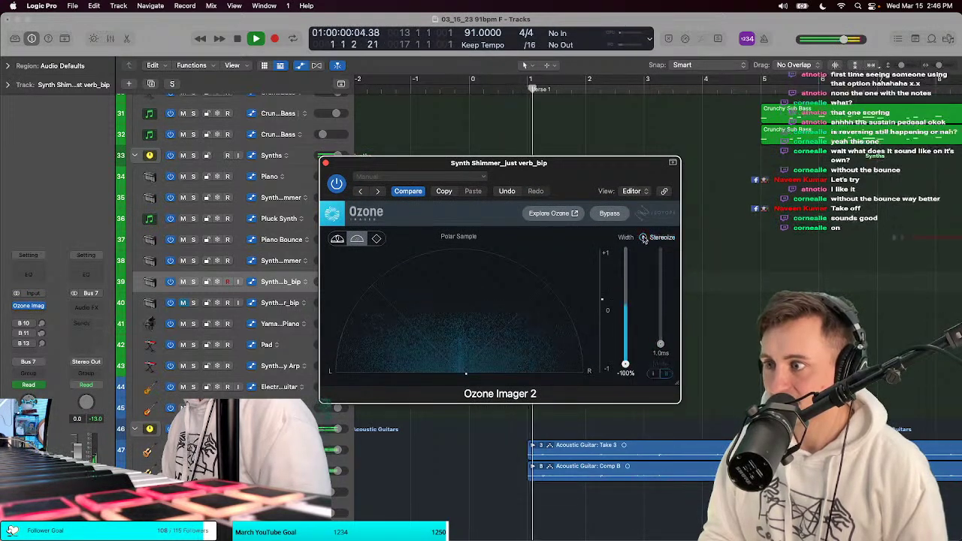
pyautogui.press('Return')
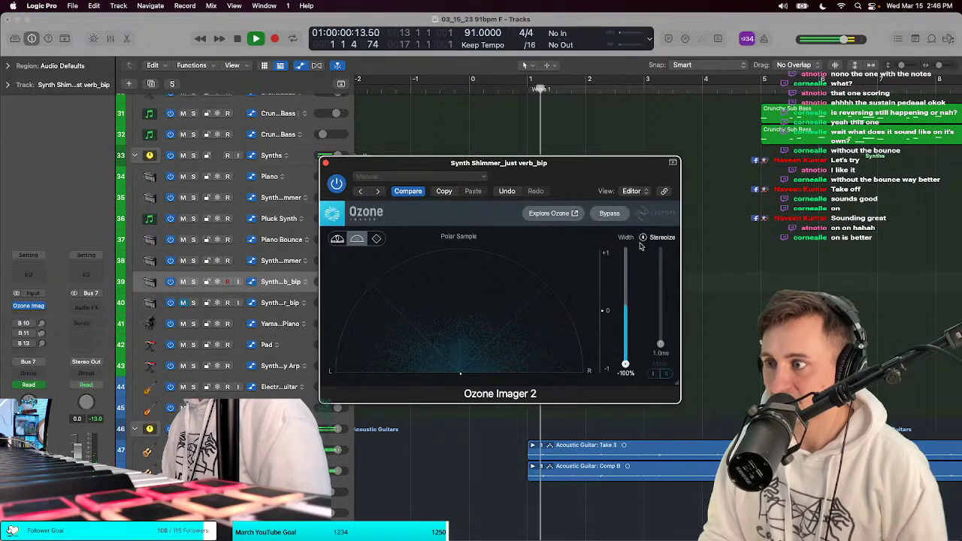
pyautogui.press('Return')
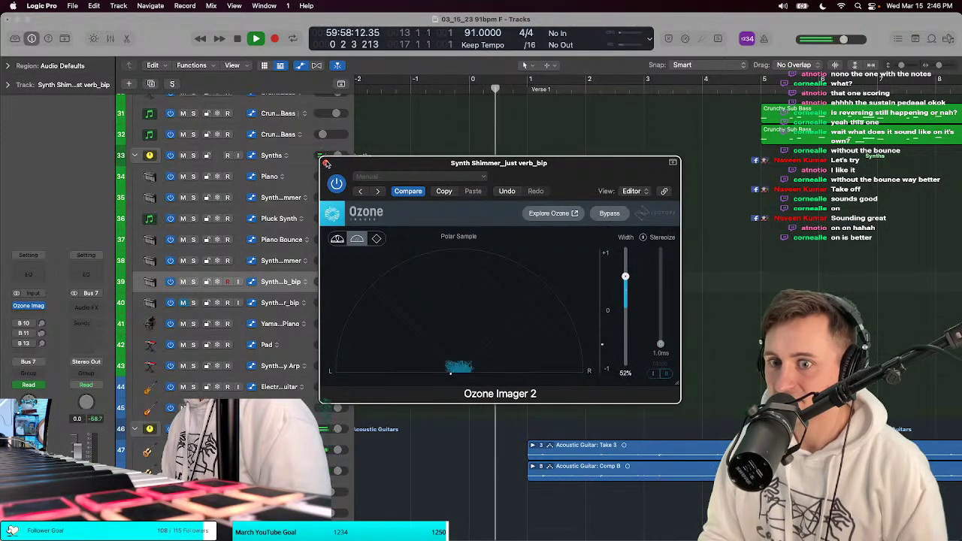
pyautogui.click(325, 163)
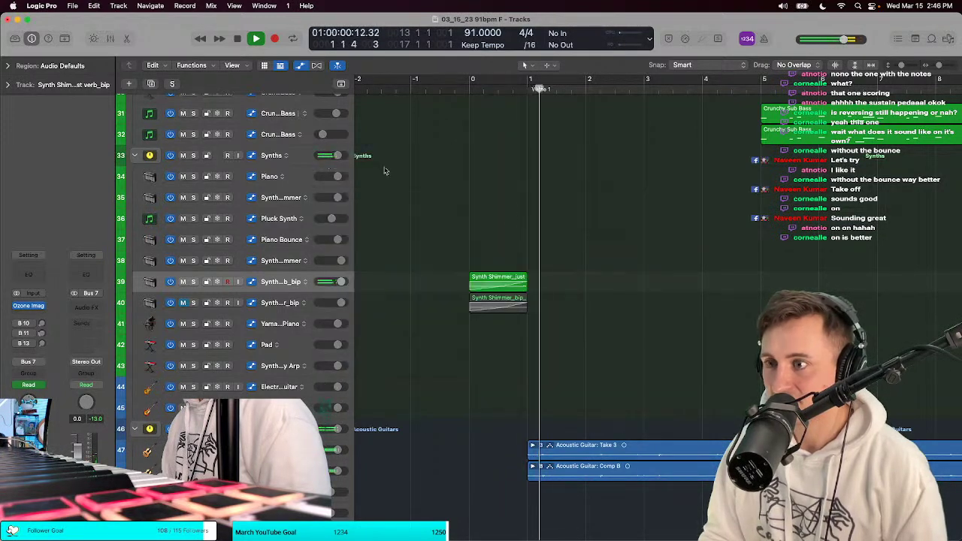
# Step: Stop playback and bring the Ozone Imager 2 window back up to examine its Width control, and close it
pyautogui.press('t')
pyautogui.press('Escape')
pyautogui.press('super+Up')
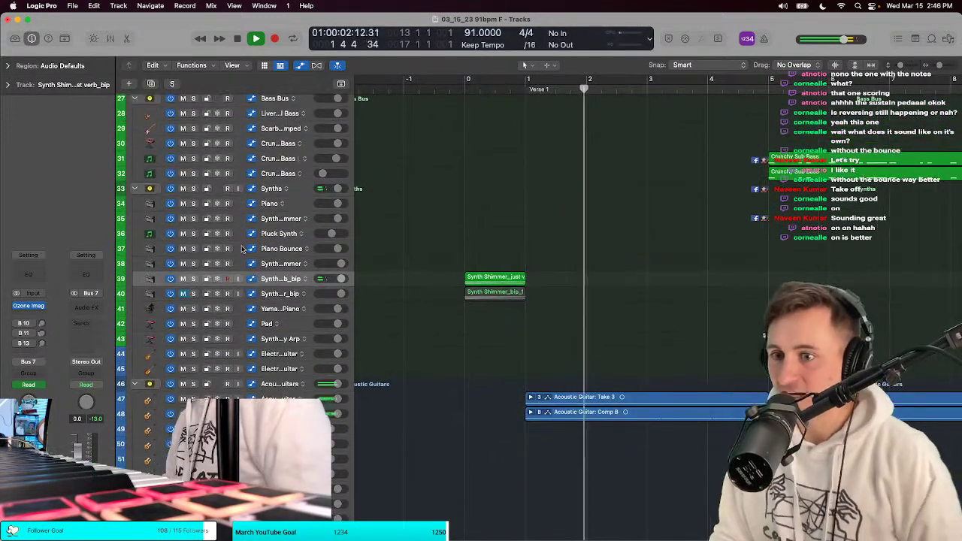
pyautogui.press('space')
pyautogui.press('v')
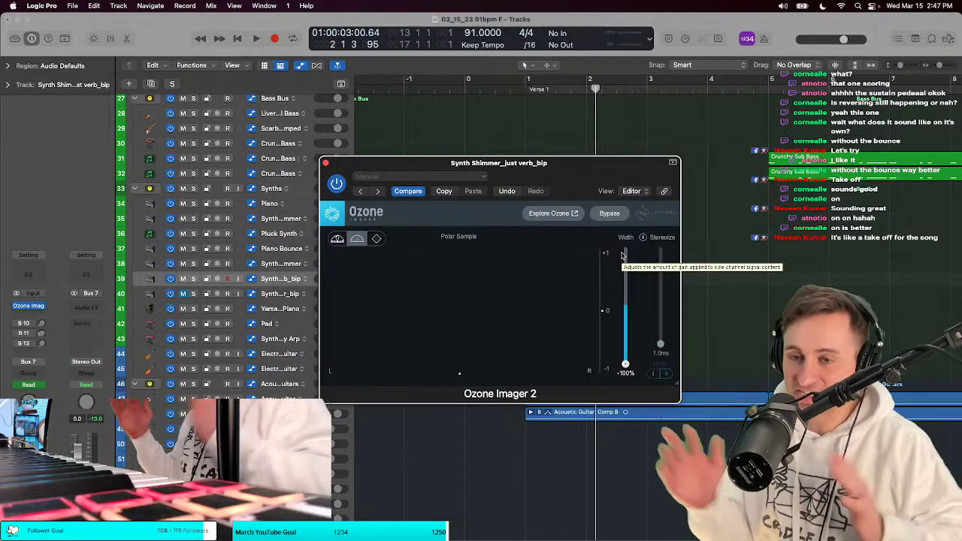
pyautogui.click(325, 164)
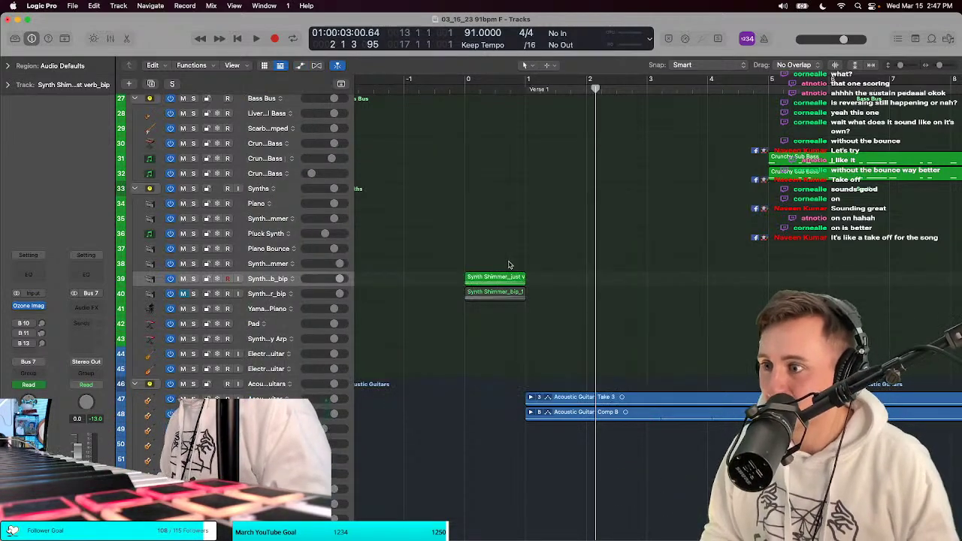
# Step: Show the track automation, set the width point at bar 1 to 0, and play the swell
pyautogui.press('z')
pyautogui.press('a')
pyautogui.moveTo(514, 315); pyautogui.dragTo(525, 303)
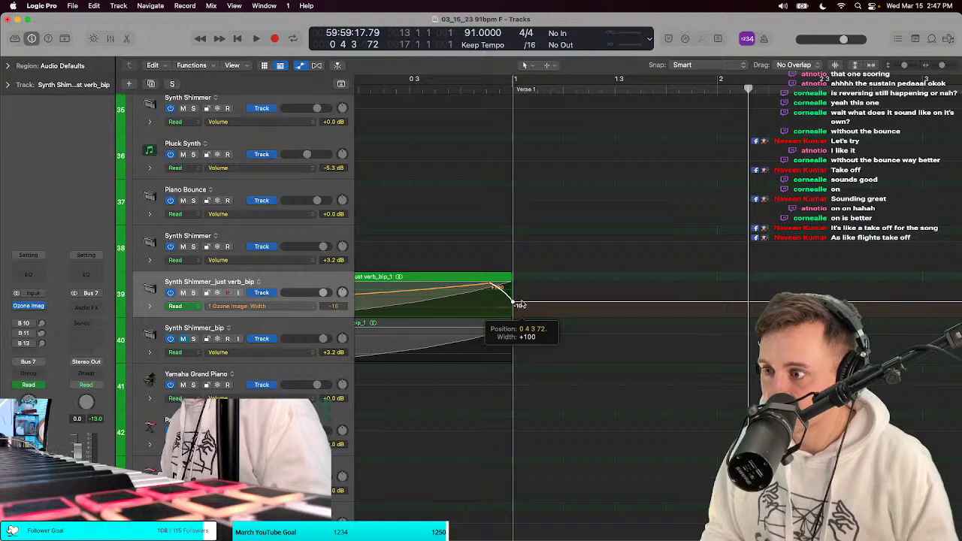
pyautogui.moveTo(519, 302); pyautogui.dragTo(522, 309)
pyautogui.press('super+Left')
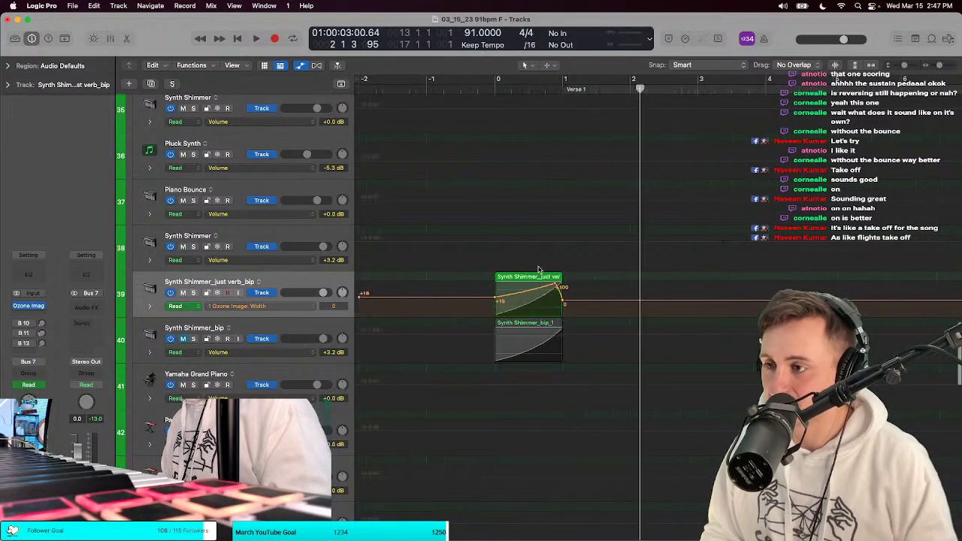
pyautogui.press('space')
pyautogui.press('super+Right')
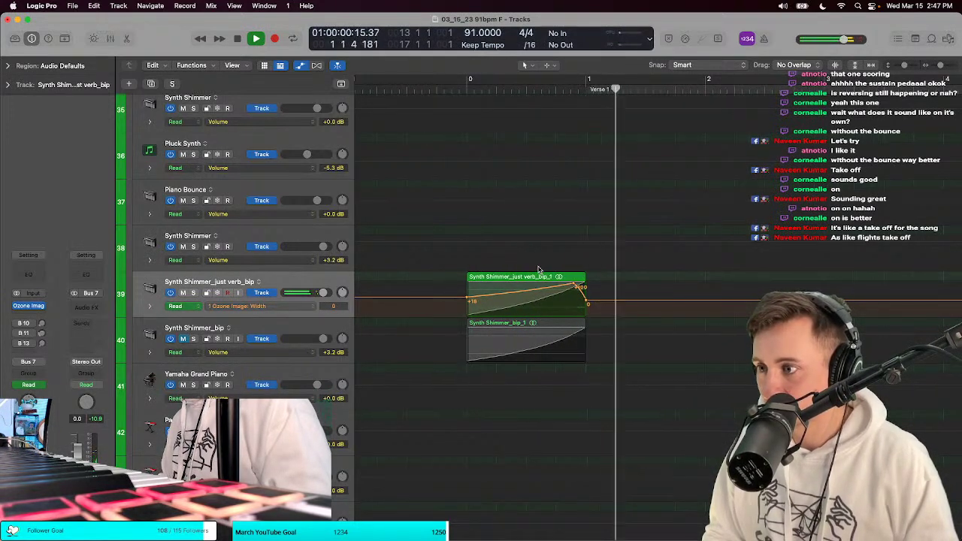
# Step: Straighten the width automation's curved drop from +100 to 0 at bar 1, and replay the swell
pyautogui.press('space')
pyautogui.press('space')
pyautogui.press('t')
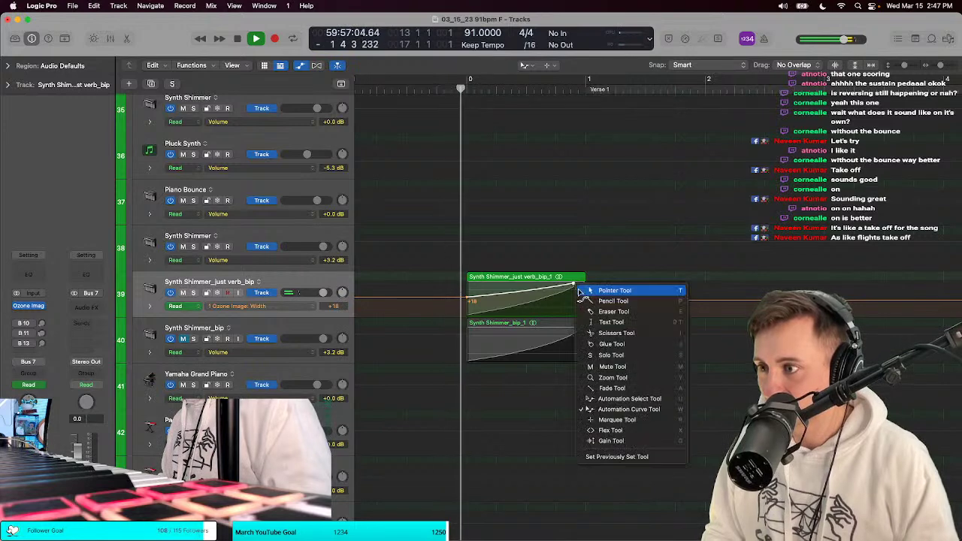
pyautogui.press('Escape')
pyautogui.hscroll(3, 579, 293)
pyautogui.press('super+Right')
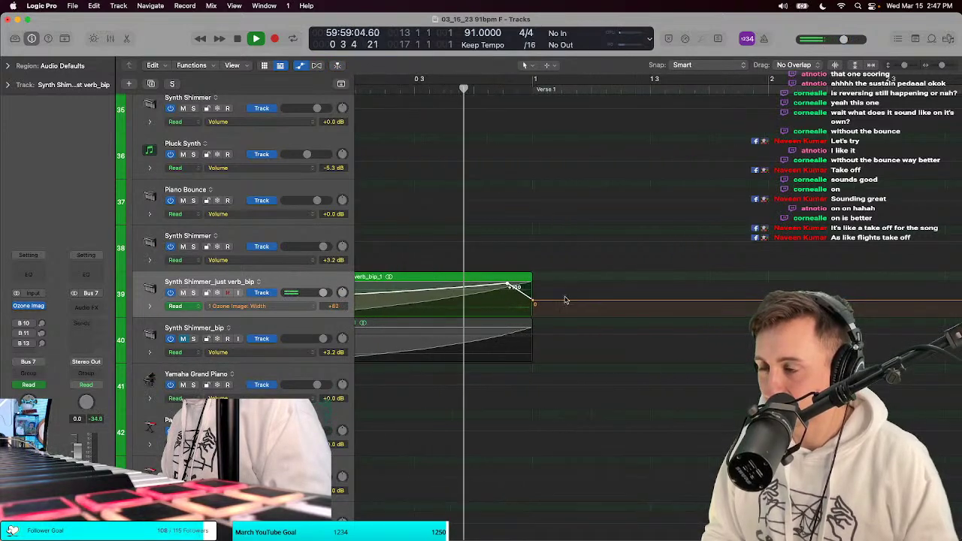
pyautogui.press('space')
pyautogui.click(534, 303)
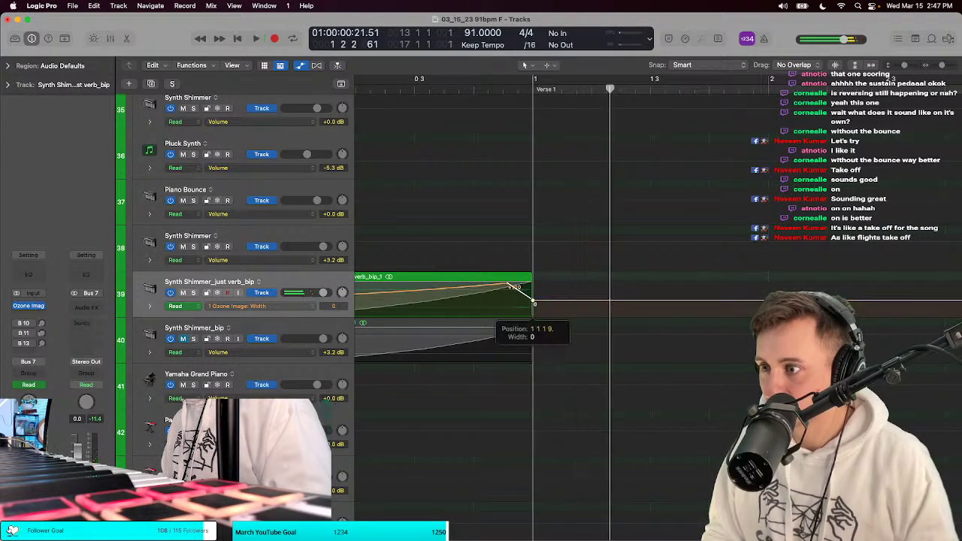
pyautogui.press('space')
pyautogui.press('super+Right')
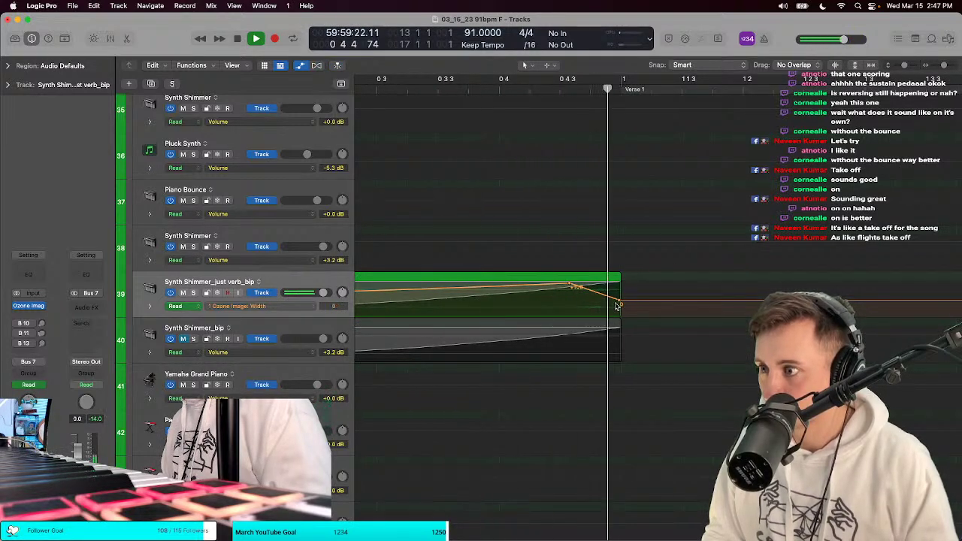
# Step: Hide the track automation and look over the wider arrangement while Verse 1 plays
pyautogui.keyDown('ctrl'); pyautogui.keyDown('alt'); pyautogui.click(616, 304); pyautogui.keyUp('alt'); pyautogui.keyUp('ctrl')
pyautogui.keyDown('ctrl'); pyautogui.keyDown('alt'); pyautogui.click(616, 304); pyautogui.keyUp('alt'); pyautogui.keyUp('ctrl')
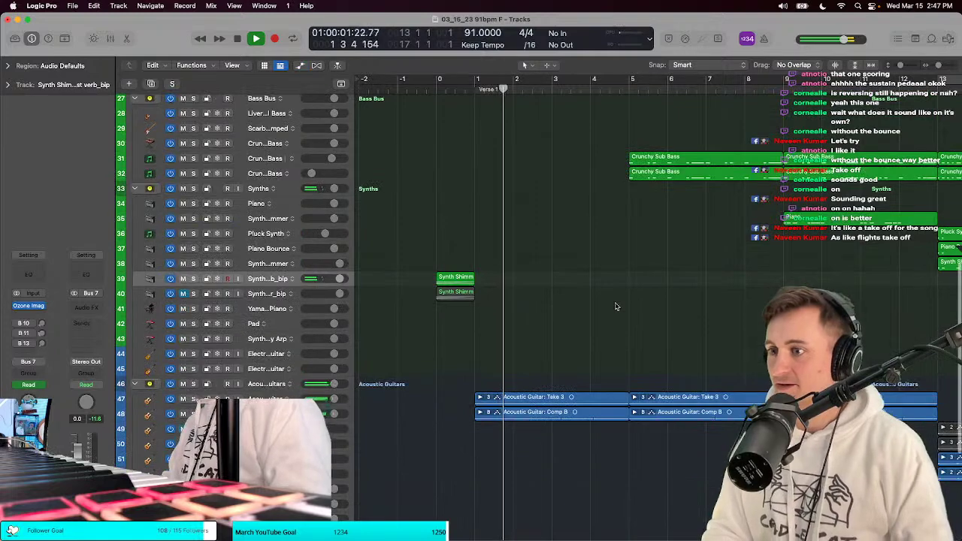
pyautogui.keyDown('ctrl'); pyautogui.keyDown('alt'); pyautogui.click(616, 304); pyautogui.keyUp('alt'); pyautogui.keyUp('ctrl')
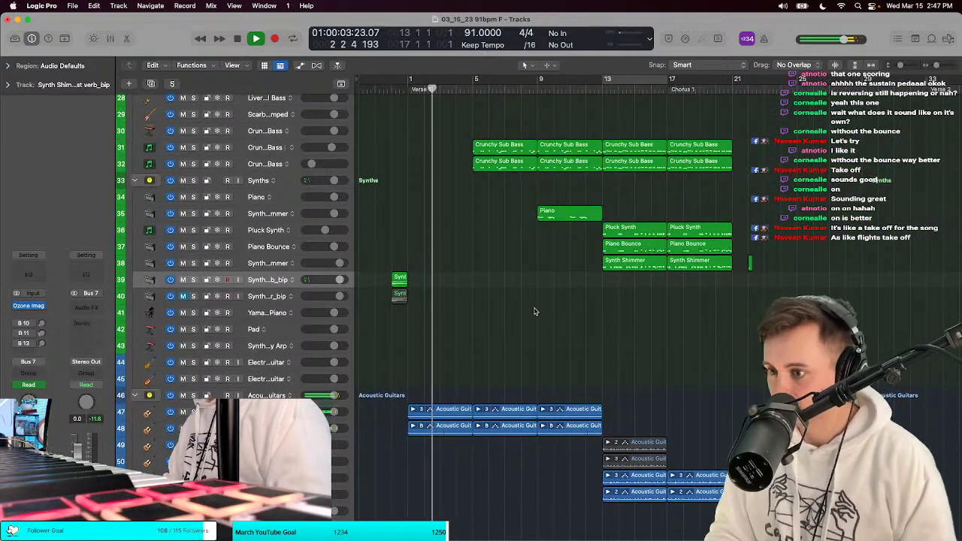
pyautogui.keyDown('ctrl'); pyautogui.keyDown('alt'); pyautogui.click(527, 308); pyautogui.keyUp('alt'); pyautogui.keyUp('ctrl')
pyautogui.keyDown('ctrl'); pyautogui.keyDown('alt'); pyautogui.click(511, 305); pyautogui.keyUp('alt'); pyautogui.keyUp('ctrl')
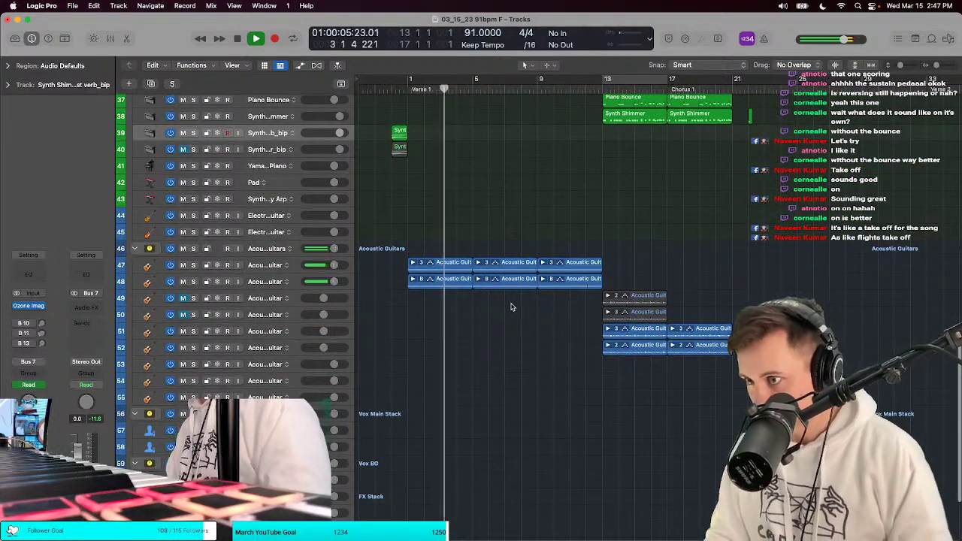
# Step: Stop playback, mute the second Verse 1 acoustic guitar track, and play from just before bar 1
pyautogui.keyDown('ctrl'); pyautogui.keyDown('alt'); pyautogui.click(512, 305); pyautogui.keyUp('alt'); pyautogui.keyUp('ctrl')
pyautogui.keyDown('ctrl'); pyautogui.keyDown('alt'); pyautogui.click(504, 304); pyautogui.keyUp('alt'); pyautogui.keyUp('ctrl')
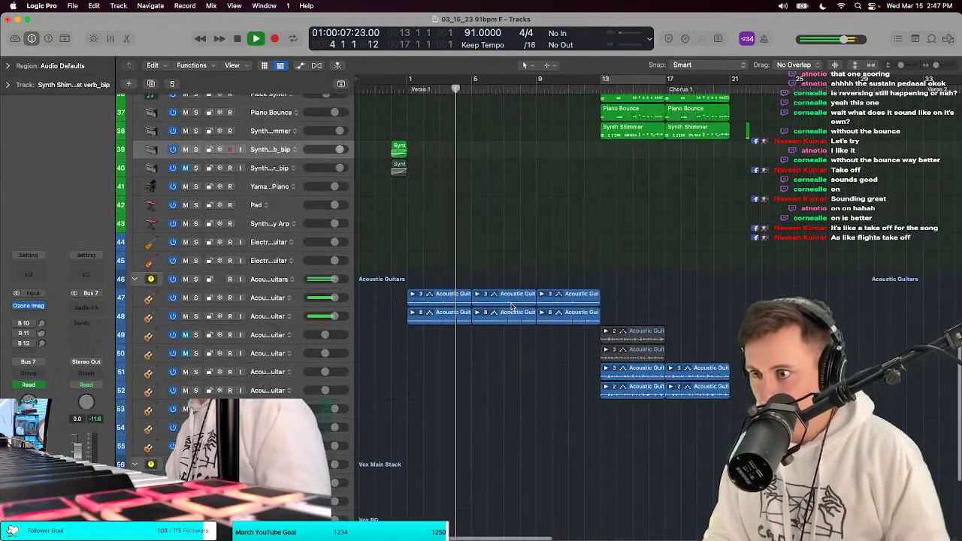
pyautogui.press('space')
pyautogui.keyDown('ctrl'); pyautogui.keyDown('alt'); pyautogui.click(453, 304); pyautogui.keyUp('alt'); pyautogui.keyUp('ctrl')
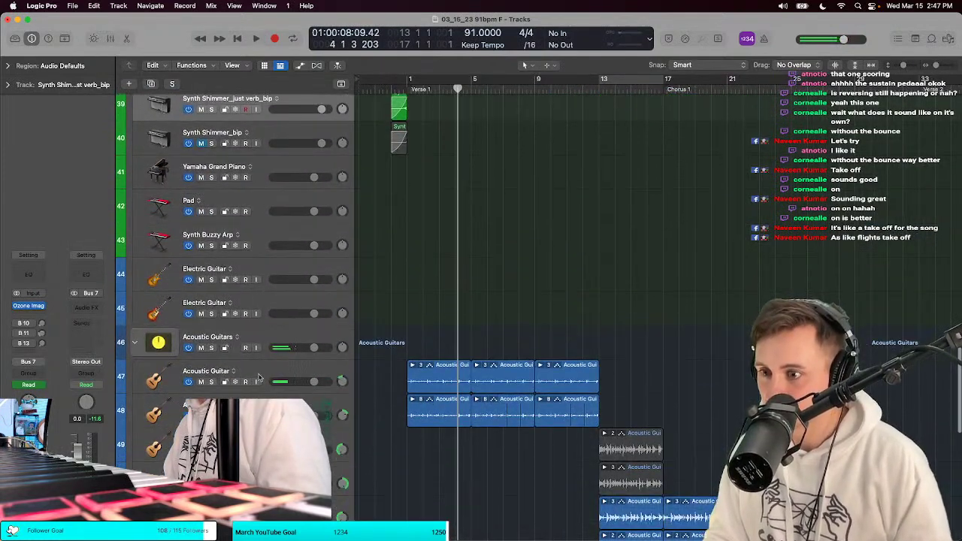
pyautogui.hotkey('ctrl', 'm')
pyautogui.press('space')
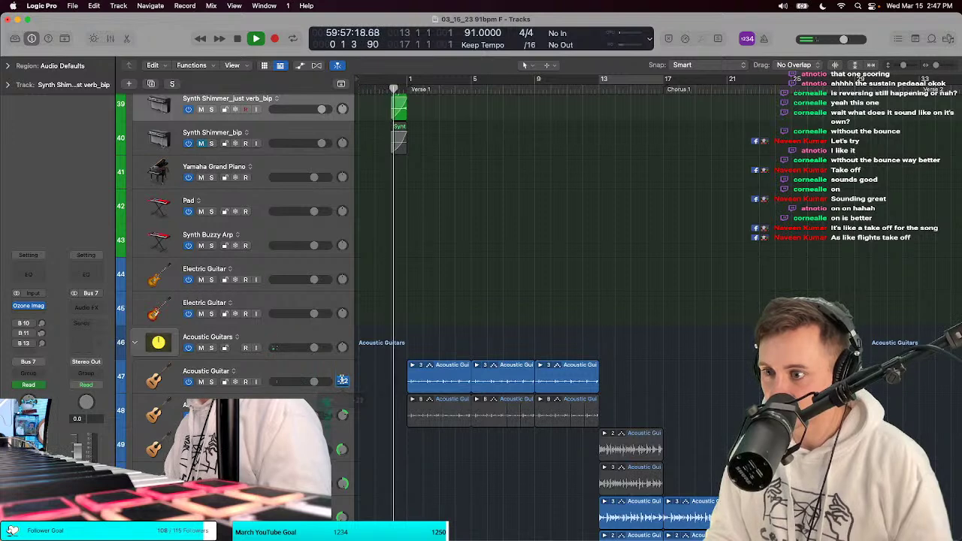
# Step: Set the first acoustic guitar track's pan to -26 and unmute the second acoustic guitar track while Verse 1 plays
pyautogui.click(339, 370)
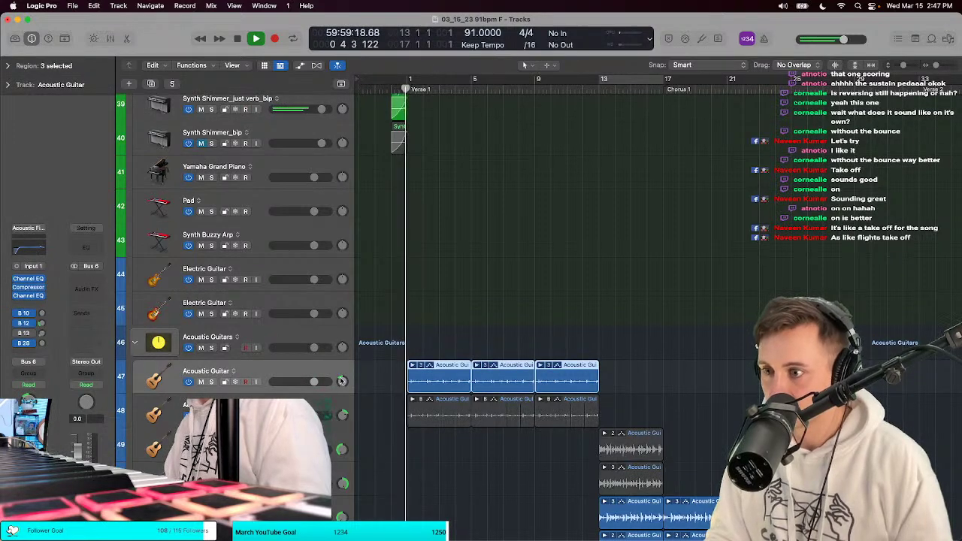
pyautogui.moveTo(341, 381); pyautogui.dragTo(341, 398)
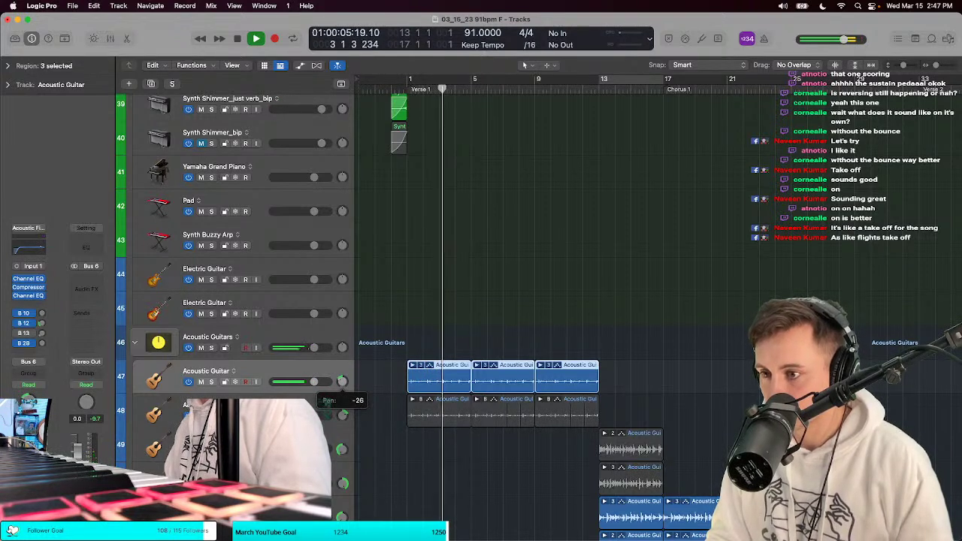
pyautogui.moveTo(341, 398); pyautogui.dragTo(341, 430)
pyautogui.click(253, 398)
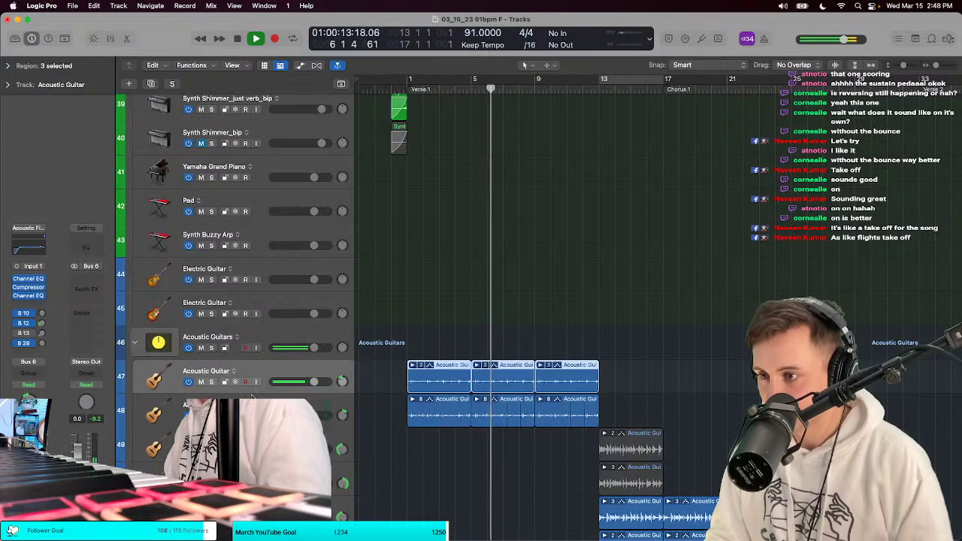
pyautogui.moveTo(341, 382); pyautogui.dragTo(341, 383)
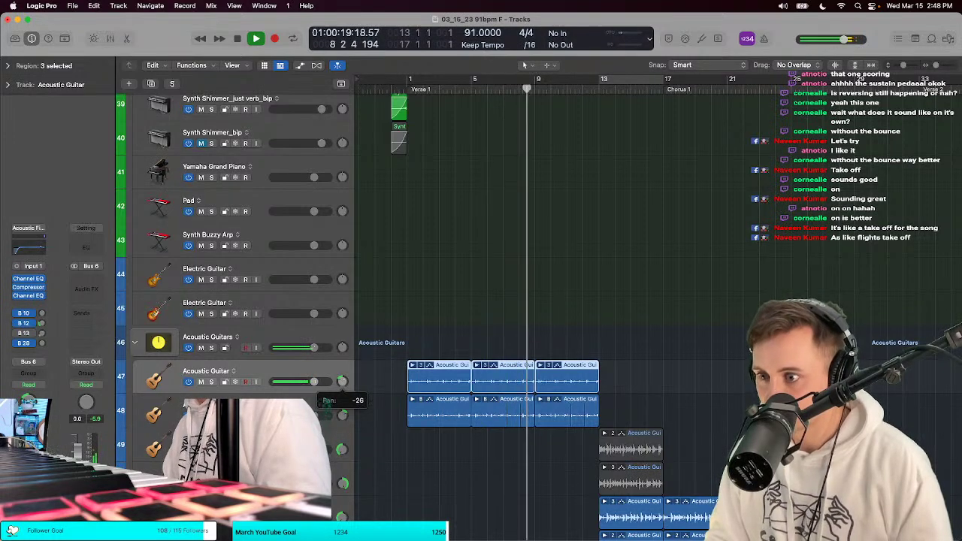
# Step: Look over the synth, bass and guitar tracks while Verse 1 plays through into Chorus 1
pyautogui.scroll(5, 410, 366)
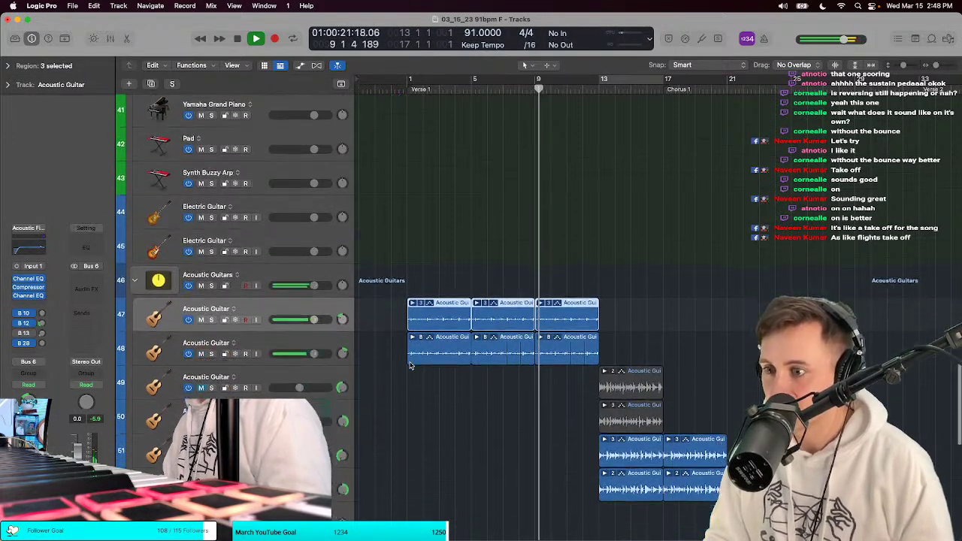
pyautogui.press('t')
pyautogui.press('Escape')
pyautogui.scroll(5, 372, 271)
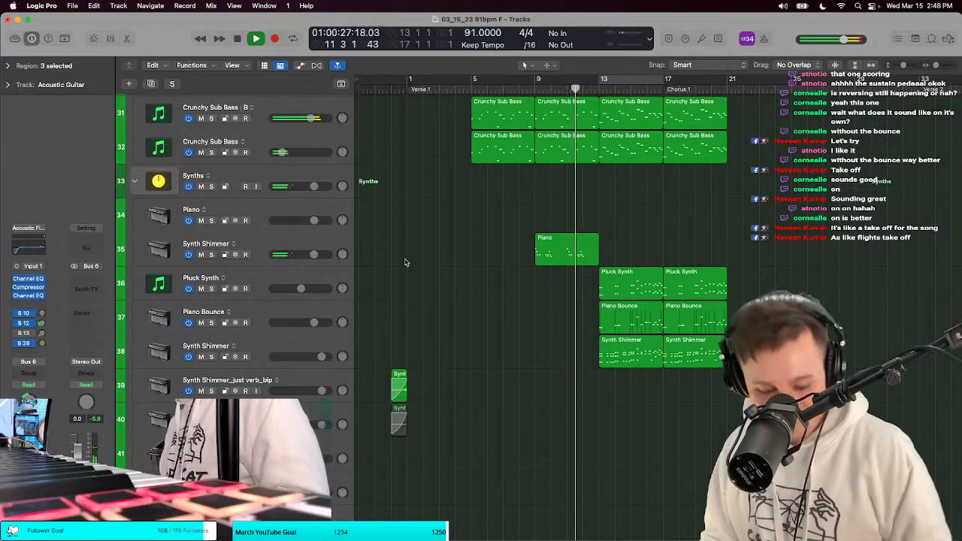
pyautogui.press('t')
pyautogui.press('Escape')
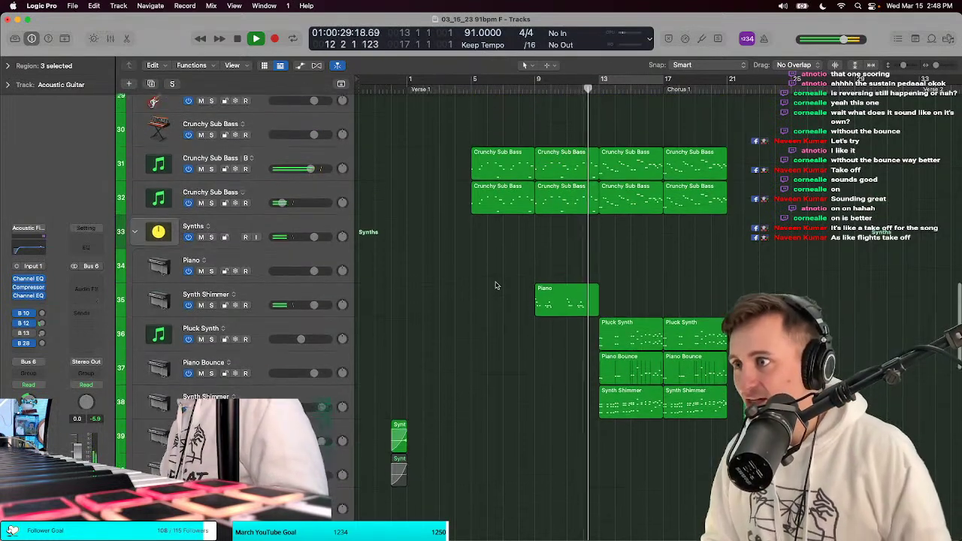
pyautogui.keyDown('ctrl'); pyautogui.keyDown('alt'); pyautogui.click(494, 282); pyautogui.keyUp('alt'); pyautogui.keyUp('ctrl')
pyautogui.keyDown('ctrl'); pyautogui.keyDown('alt'); pyautogui.click(493, 282); pyautogui.keyUp('alt'); pyautogui.keyUp('ctrl')
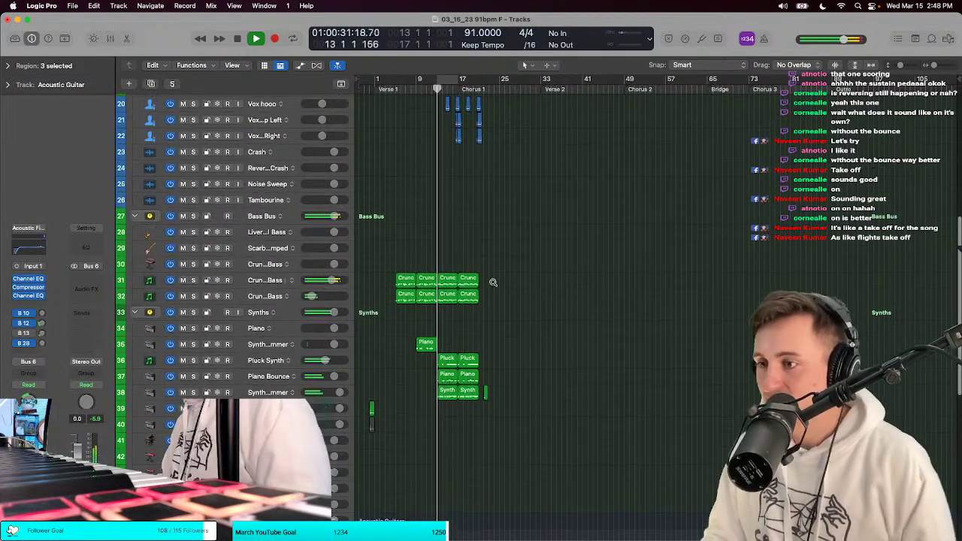
pyautogui.press('t')
pyautogui.press('Escape')
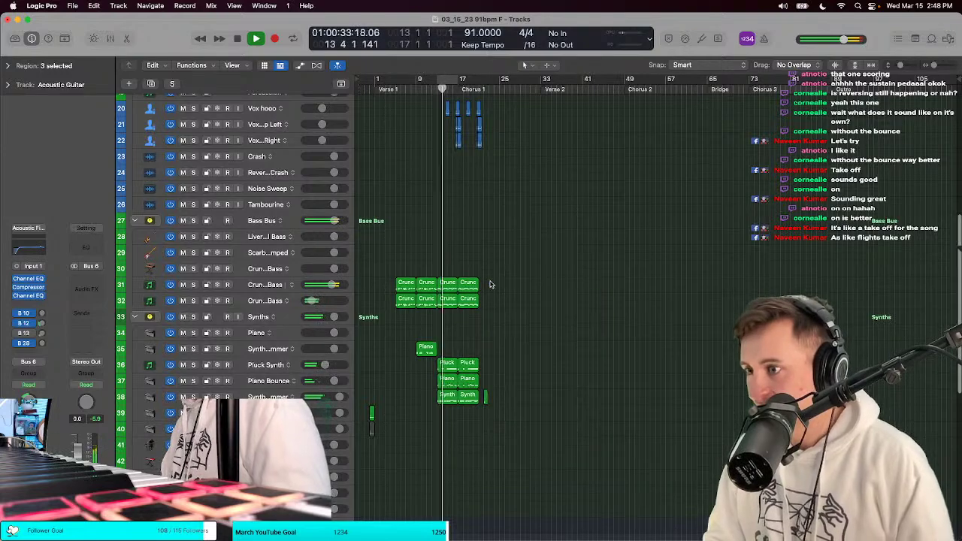
pyautogui.keyDown('ctrl'); pyautogui.keyDown('alt'); pyautogui.click(489, 284); pyautogui.keyUp('alt'); pyautogui.keyUp('ctrl')
pyautogui.scroll(-10, 489, 284)
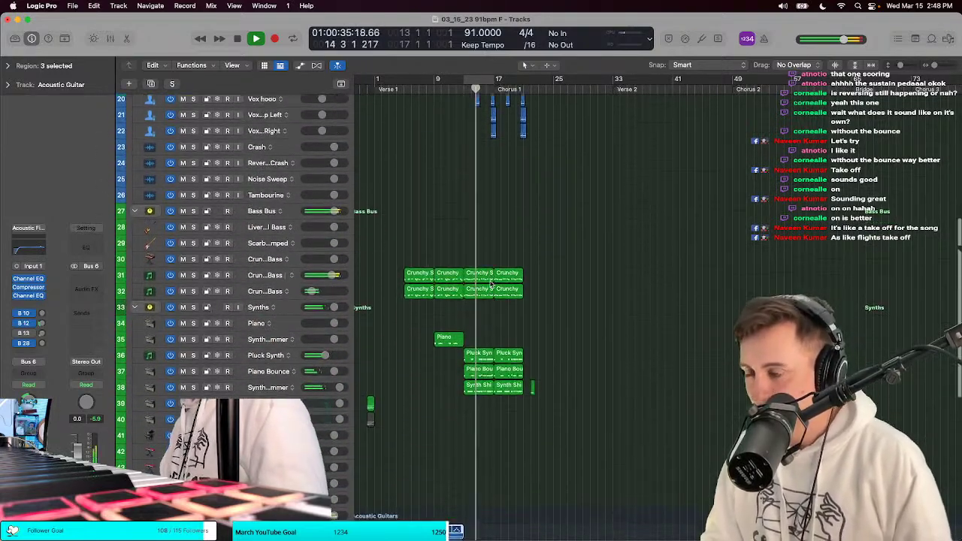
pyautogui.scroll(5, 490, 284)
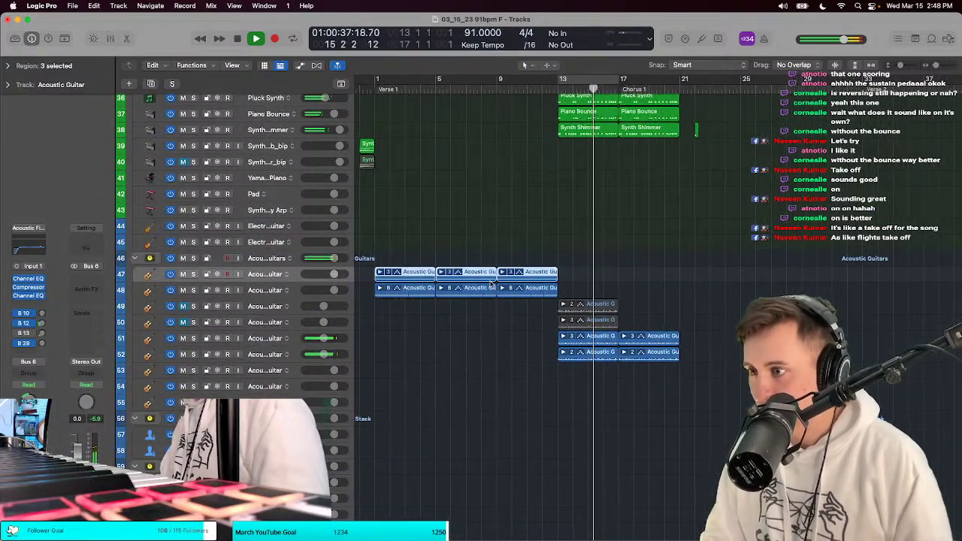
pyautogui.scroll(6, 489, 284)
pyautogui.scroll(-8, 490, 284)
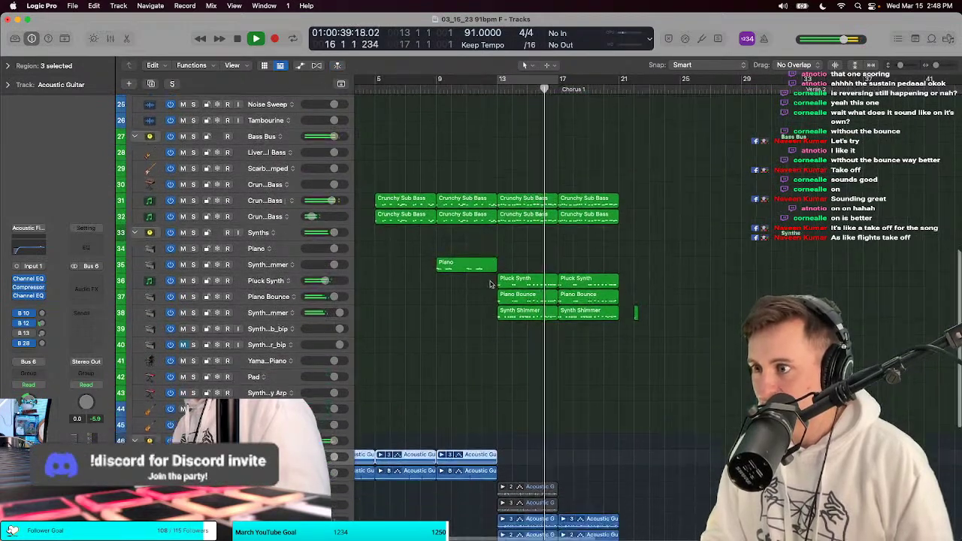
pyautogui.scroll(6, 490, 282)
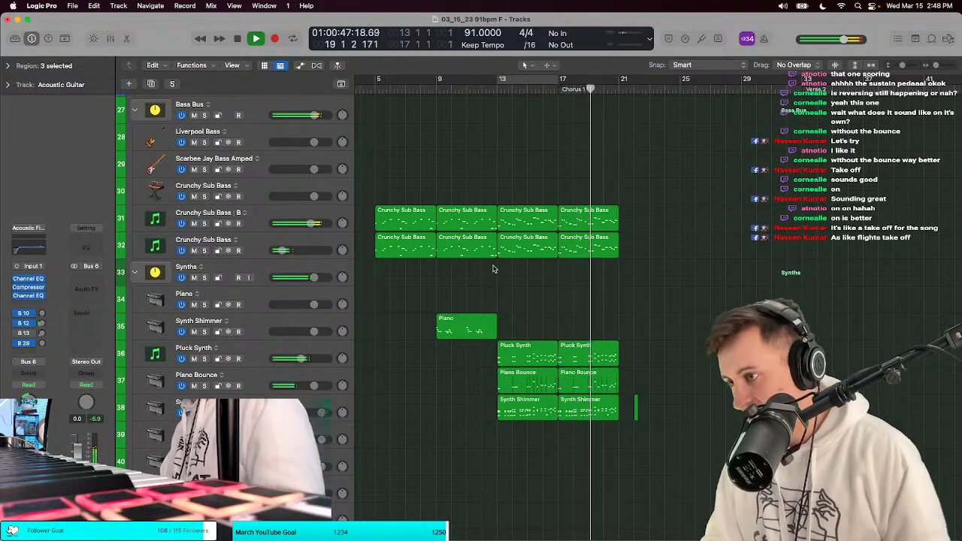
# Step: Solo the Synth Shimmer track that starts at bar 13, replay it from there, and unsolo it
pyautogui.scroll(-3, 494, 268)
pyautogui.scroll(-1, 493, 268)
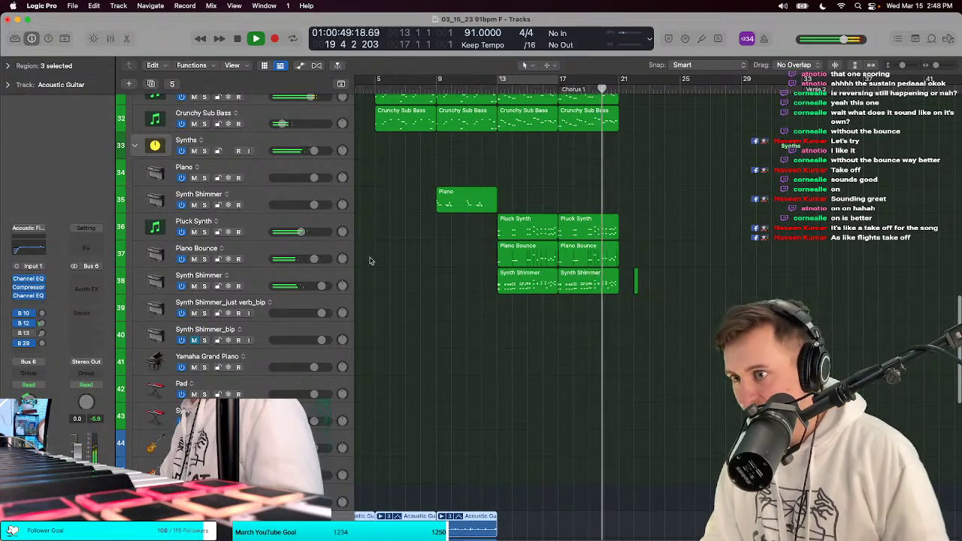
pyautogui.click(248, 280)
pyautogui.press('s')
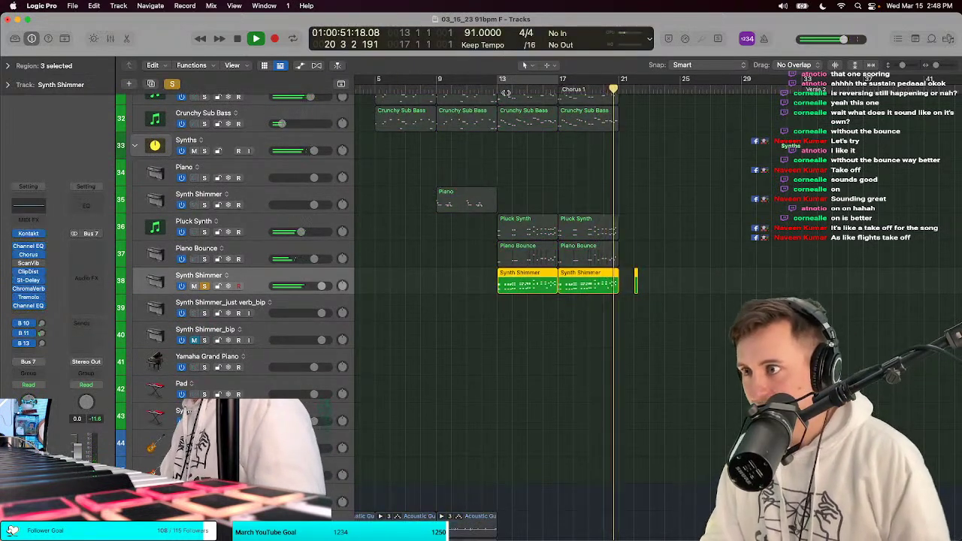
pyautogui.click(506, 93)
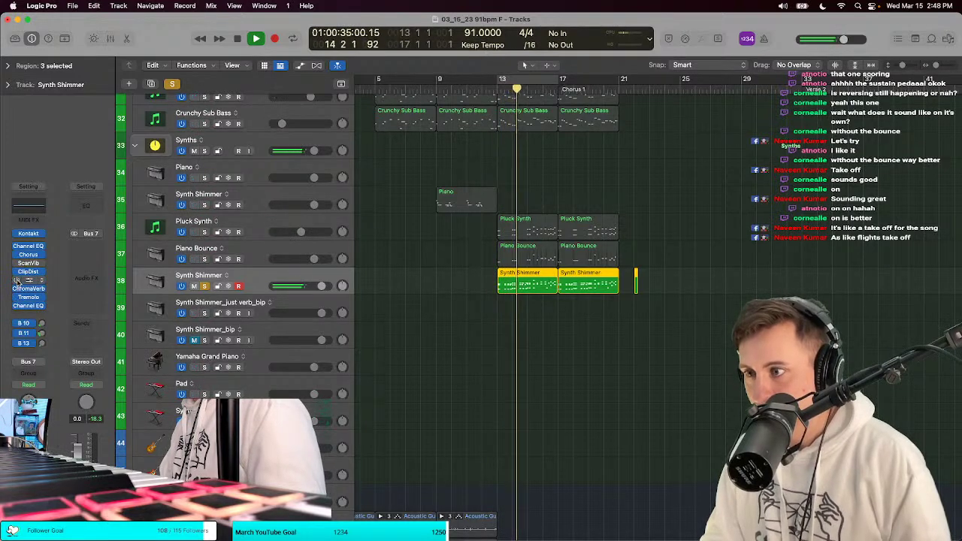
pyautogui.press('s')
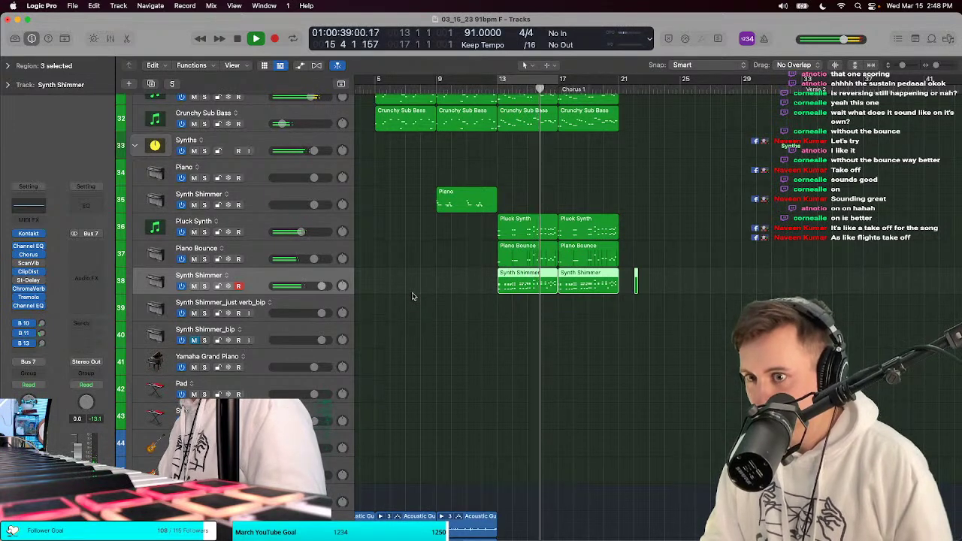
# Step: Set Synth Shimmer's Stereo Delay low cuts to 360 Hz left and 390 Hz right with both output mixes at 13%, and close it
pyautogui.click(17, 280)
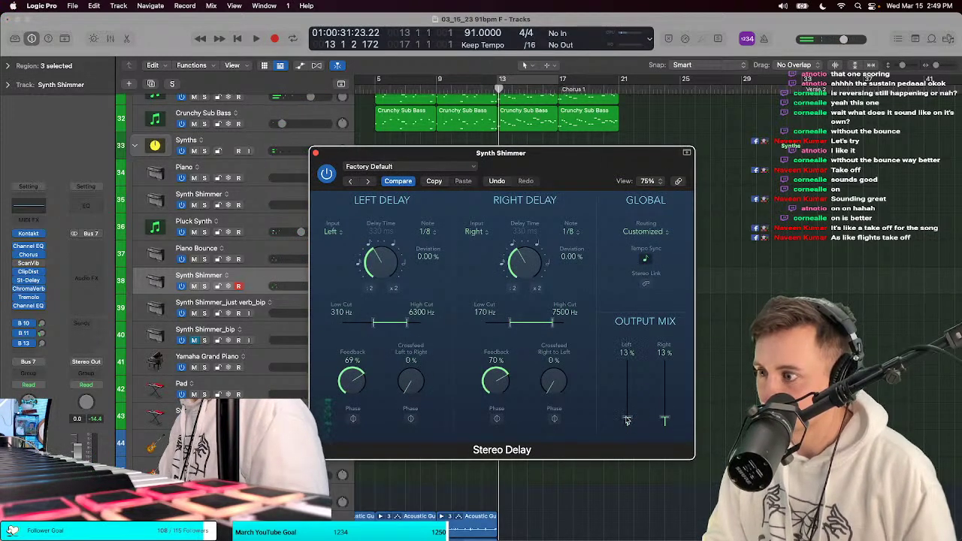
pyautogui.press('s')
pyautogui.press('space')
pyautogui.press('s')
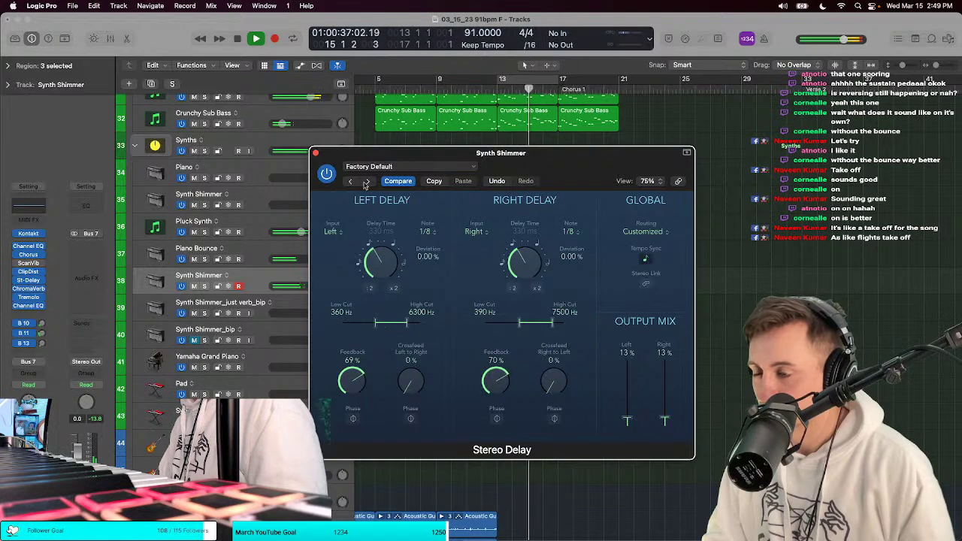
pyautogui.click(317, 154)
# Step: Open Synth Shimmer's notes in the Piano Roll, play through them, and select a chord and the low note at bar 16 beat 2
pyautogui.press('p')
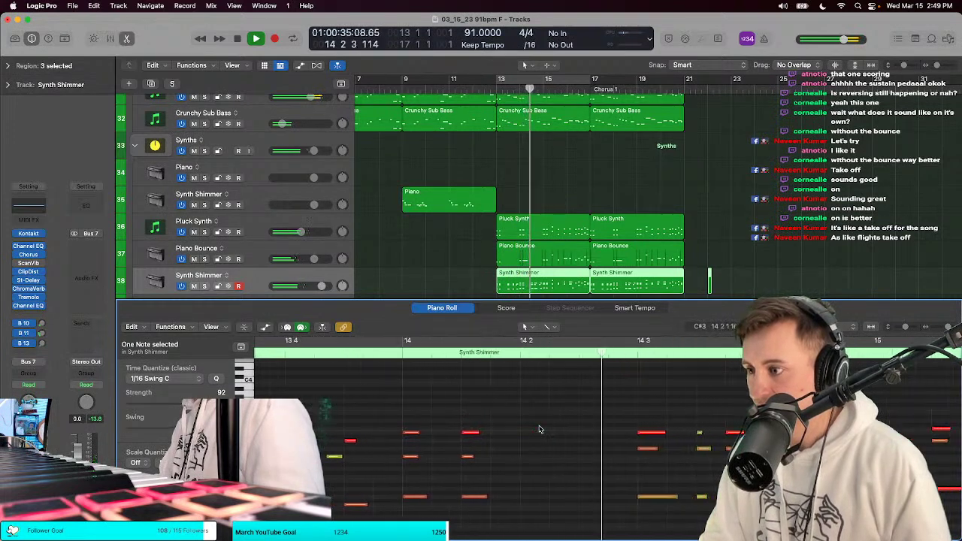
pyautogui.moveTo(583, 421); pyautogui.dragTo(623, 502)
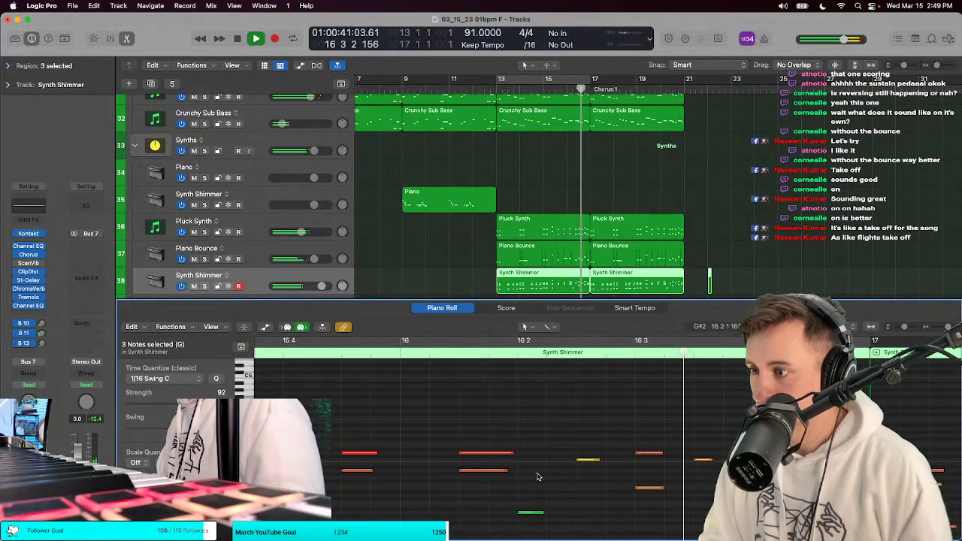
pyautogui.click(435, 354)
pyautogui.press('space')
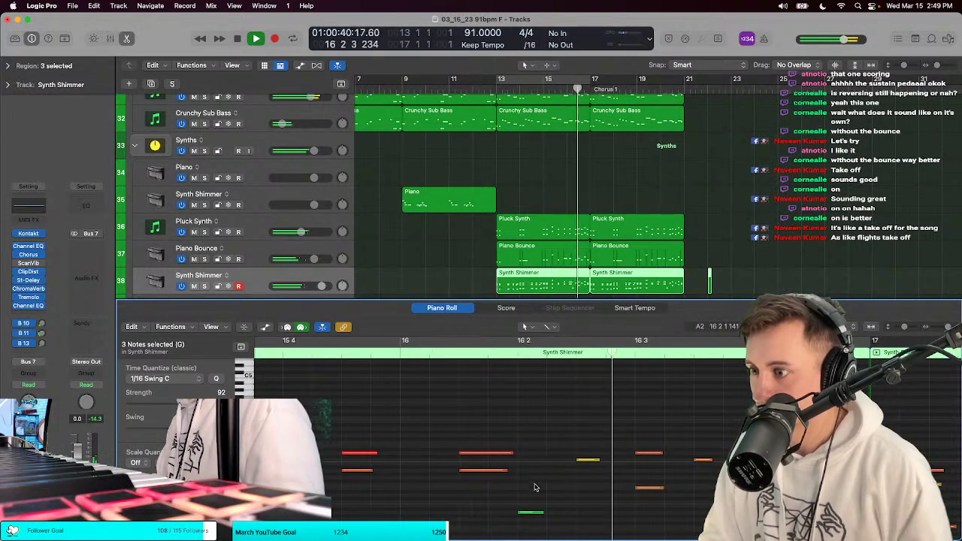
pyautogui.scroll(-1, 535, 488)
pyautogui.click(533, 507)
pyautogui.scroll(2, 534, 519)
pyautogui.press('space')
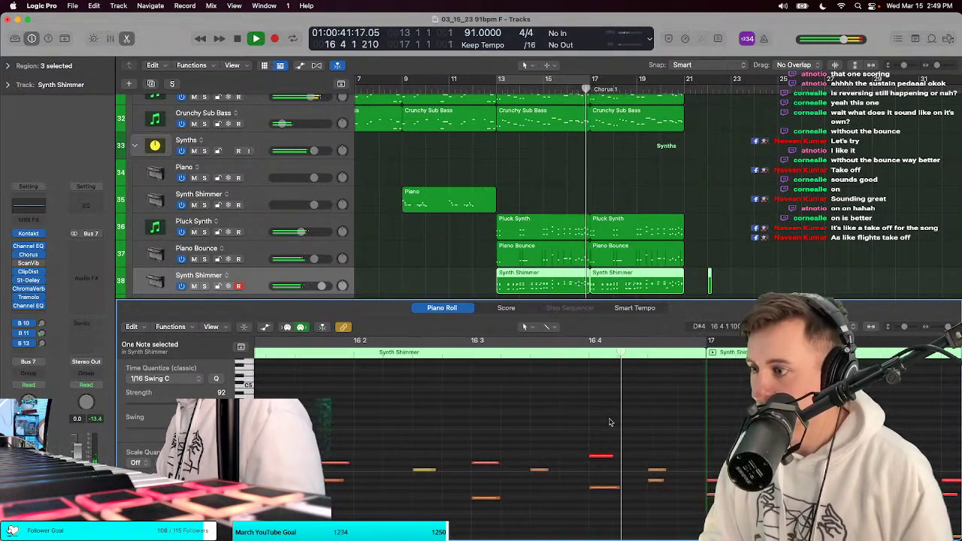
# Step: Select only the Synth Shimmer region at bar 17, play from bar 13, and audition the track soloed from bar 13
pyautogui.press('space')
pyautogui.click(658, 282)
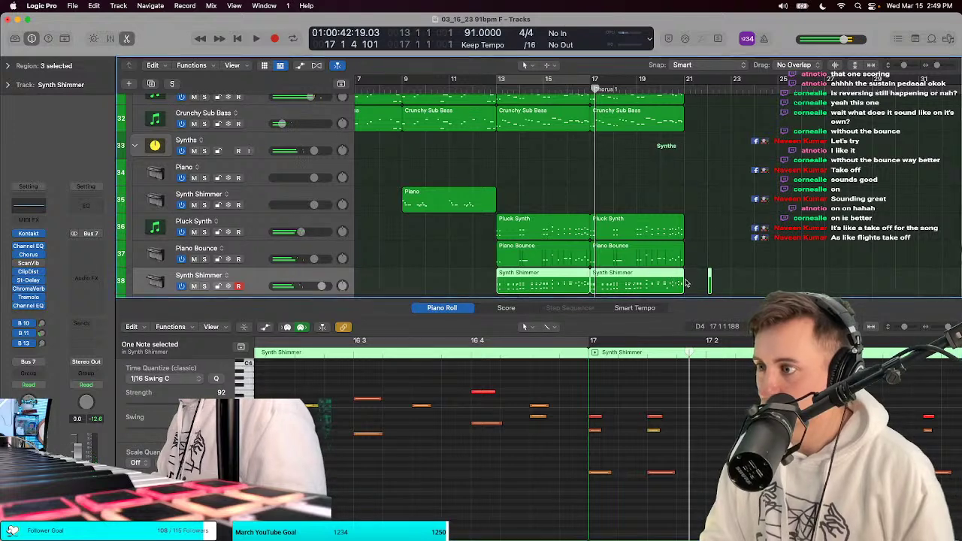
pyautogui.click(541, 283)
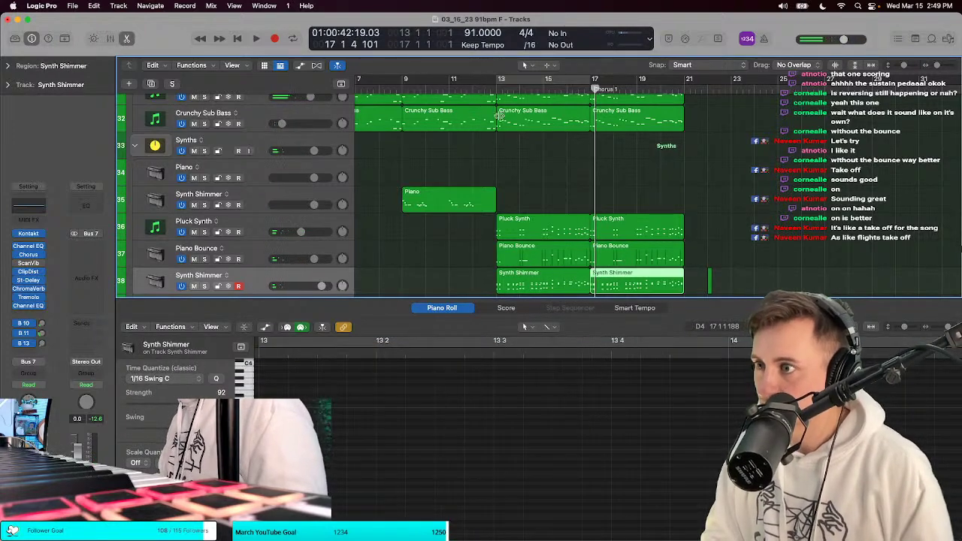
pyautogui.click(493, 92)
pyautogui.press('space')
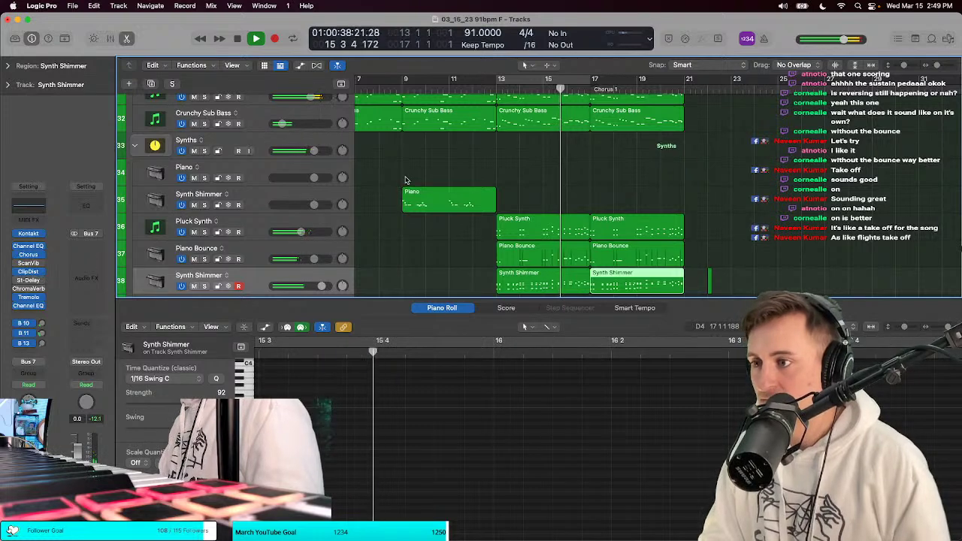
pyautogui.press('s')
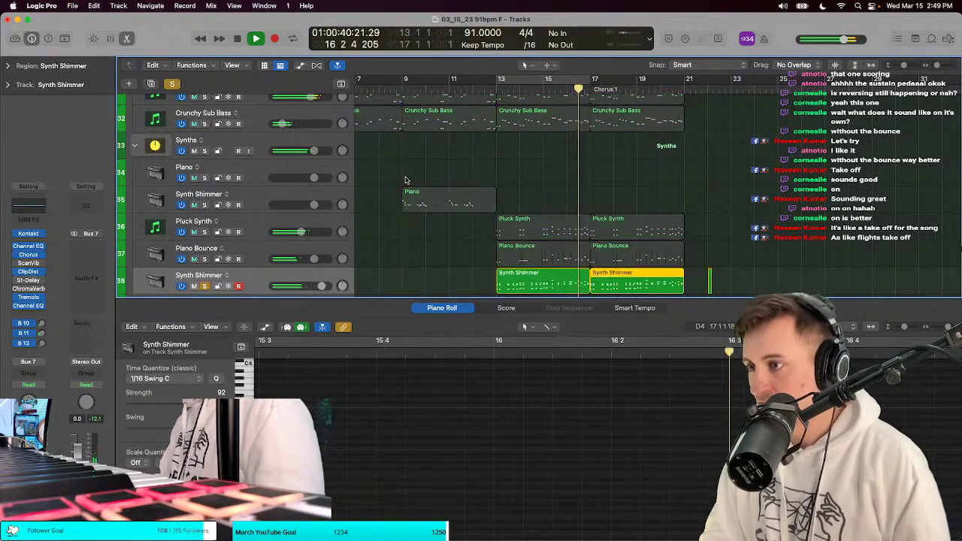
pyautogui.click(497, 80)
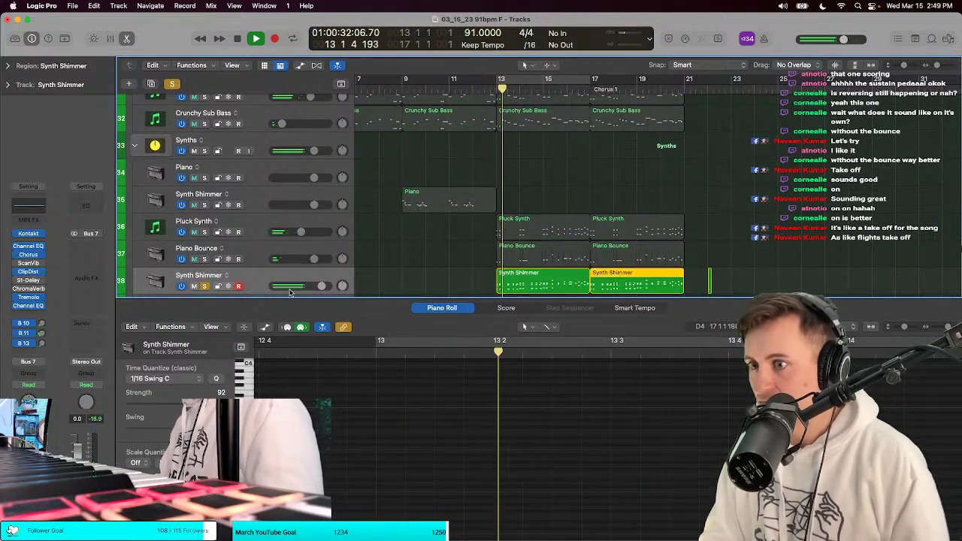
# Step: Check Synth Shimmer's Kontakt instrument, set its ChromaVerb decay to 1.90 s during playback from bar 13, and close the reverb
pyautogui.click(29, 234)
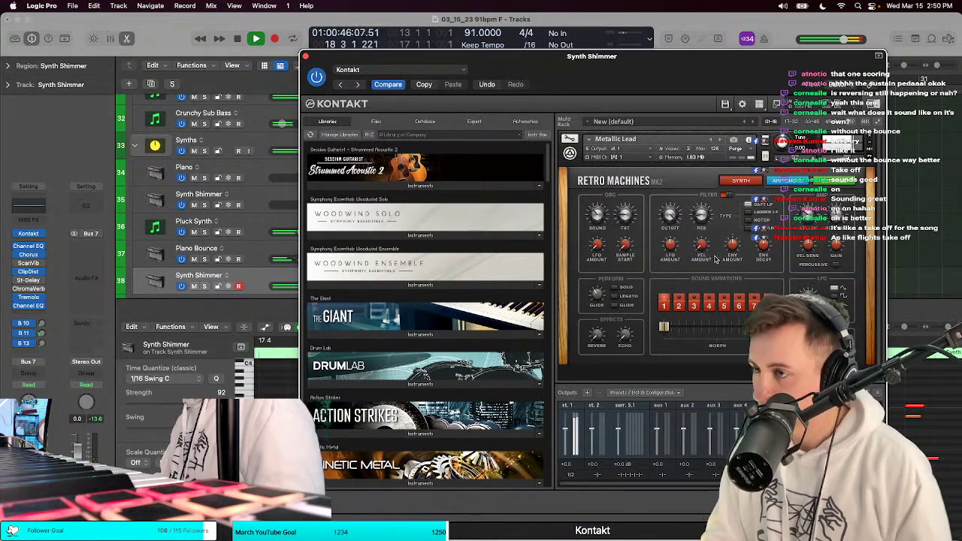
pyautogui.click(306, 56)
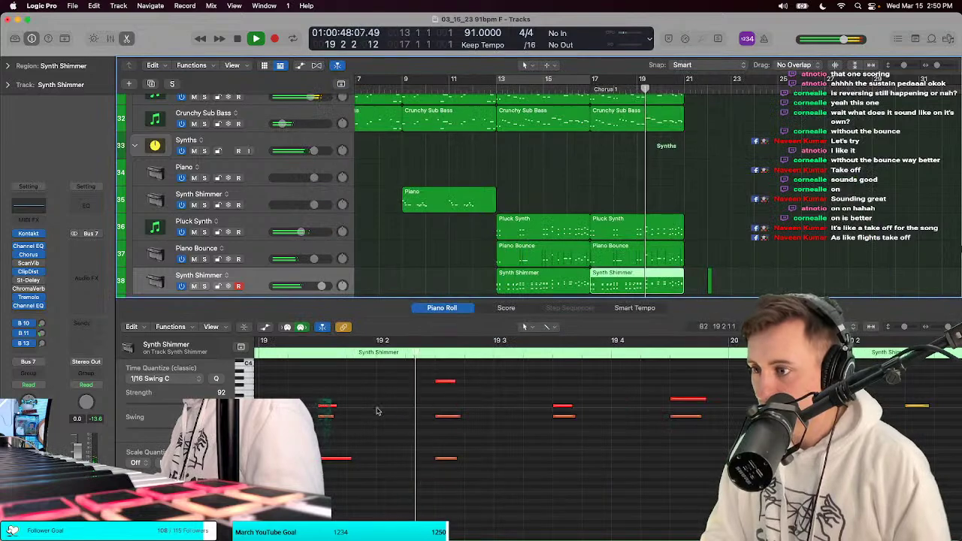
pyautogui.click(29, 289)
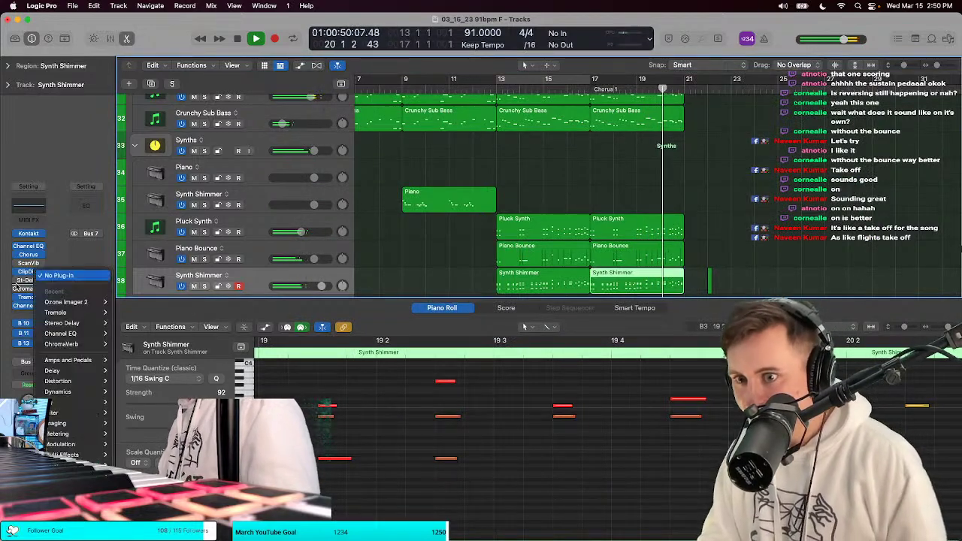
pyautogui.click(17, 293)
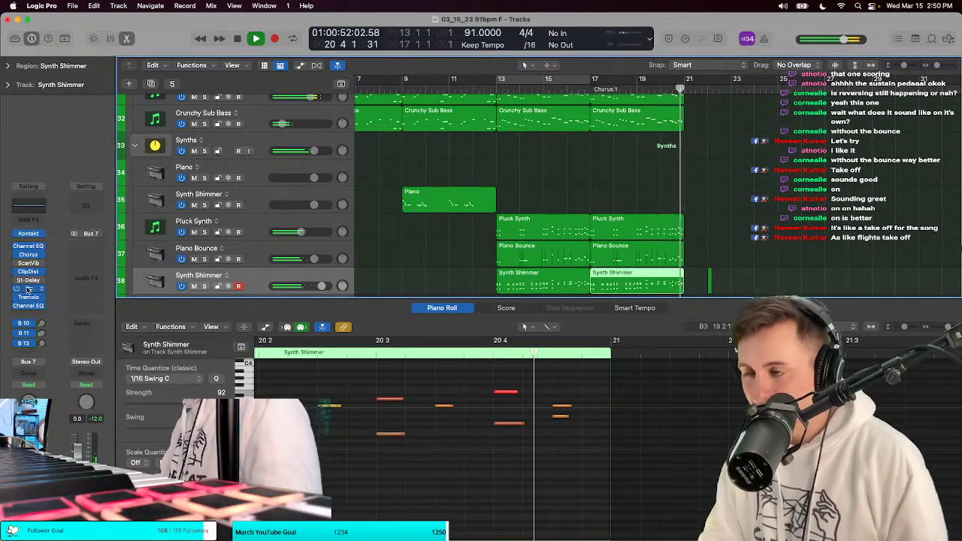
pyautogui.press('space')
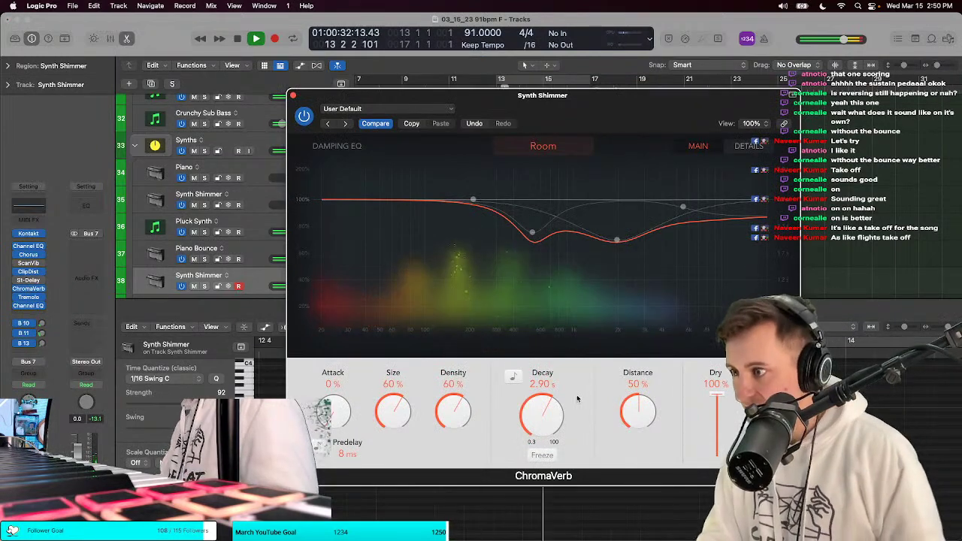
pyautogui.moveTo(543, 409); pyautogui.dragTo(546, 416)
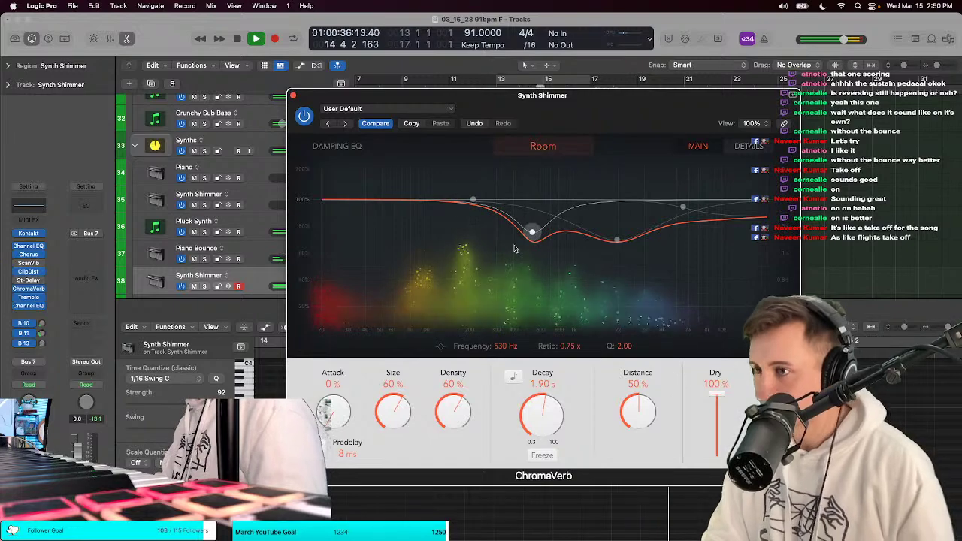
pyautogui.click(293, 96)
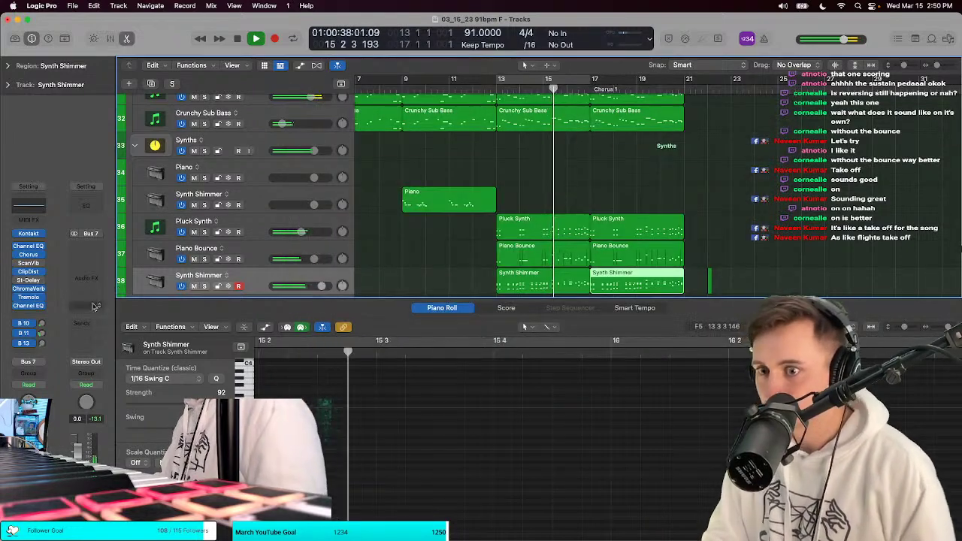
# Step: Open Synth Shimmer's Tremolo, compare the track with it bypassed both soloed and in the mix, and re-enable the effect
pyautogui.click(28, 298)
pyautogui.press('s')
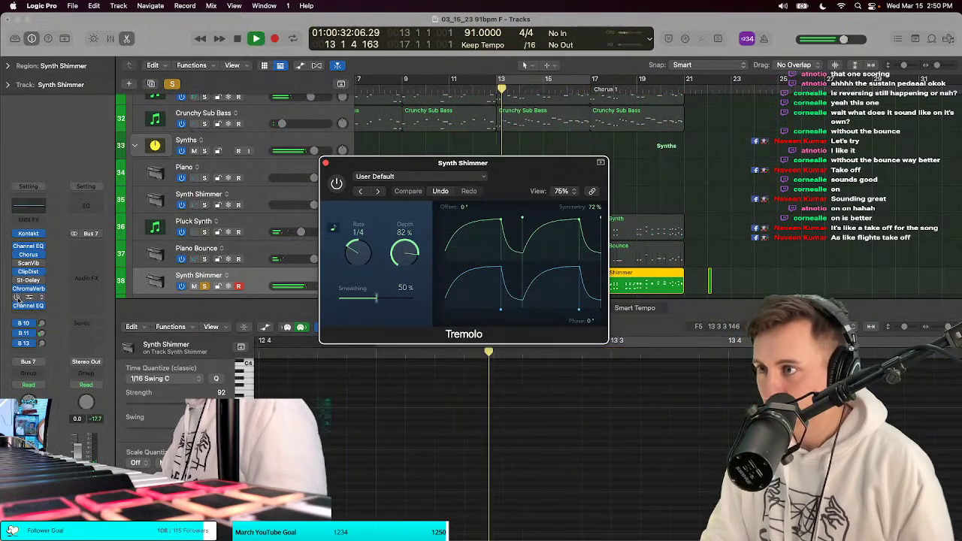
pyautogui.press('s')
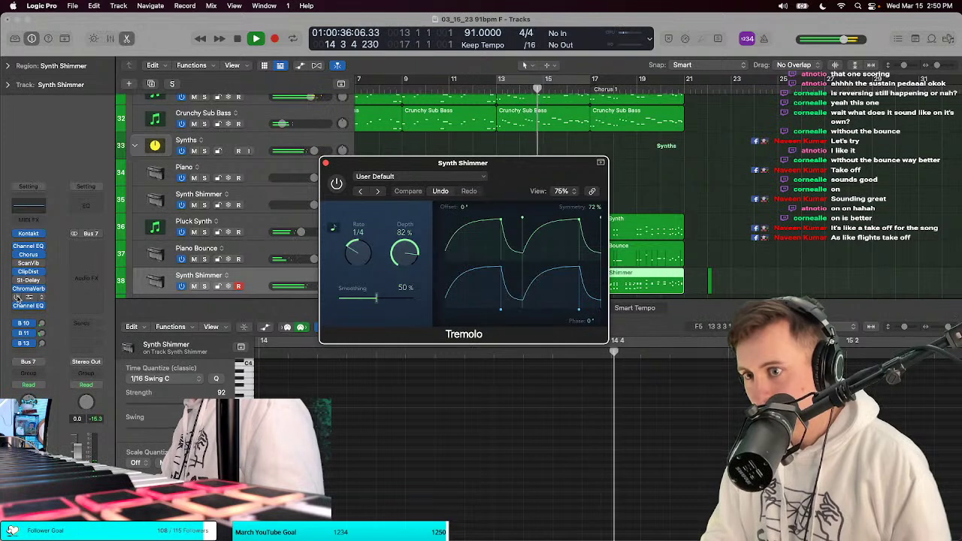
pyautogui.click(17, 298)
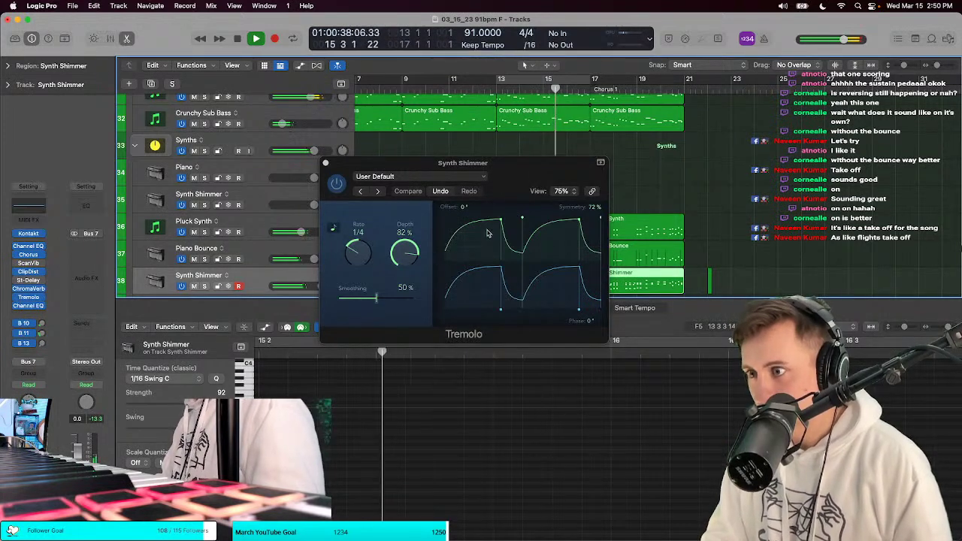
# Step: Set the Tremolo's symmetry to 67%, adjust its smoothing by ear, and close it
pyautogui.moveTo(502, 221)
pyautogui.mouseDown()
pyautogui.moveTo(481, 220)
pyautogui.moveTo(510, 221)
pyautogui.moveTo(501, 221)
pyautogui.mouseUp()
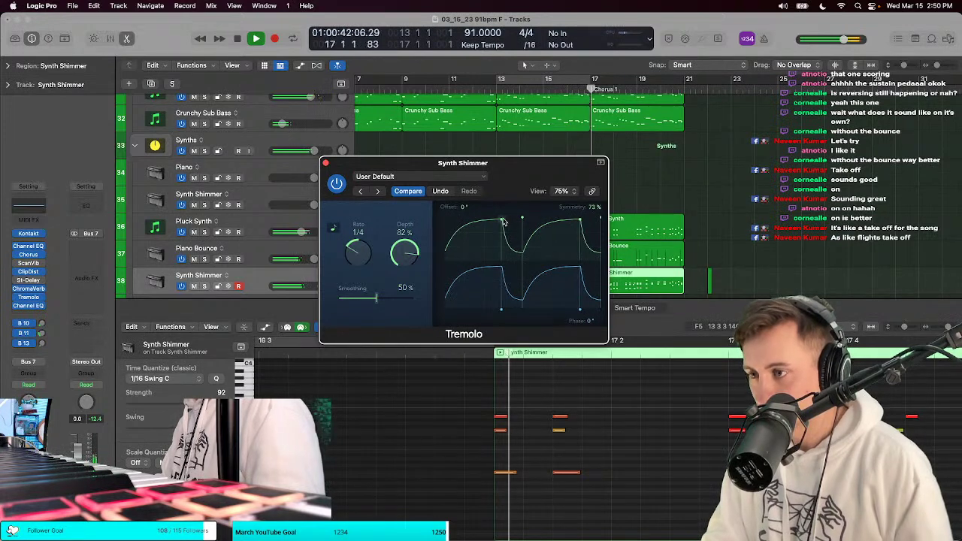
pyautogui.moveTo(376, 298)
pyautogui.mouseDown()
pyautogui.moveTo(356, 298)
pyautogui.moveTo(377, 297)
pyautogui.mouseUp()
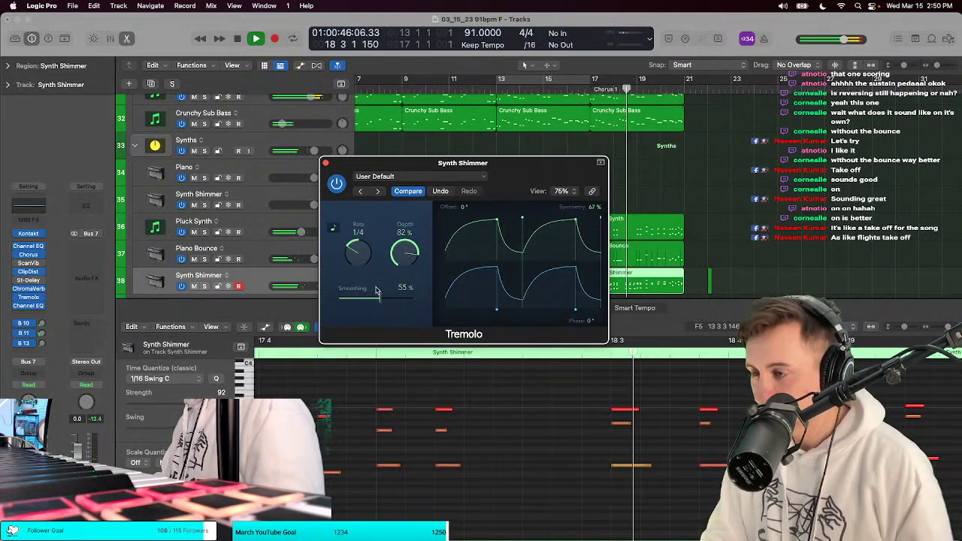
pyautogui.moveTo(376, 292); pyautogui.dragTo(367, 292)
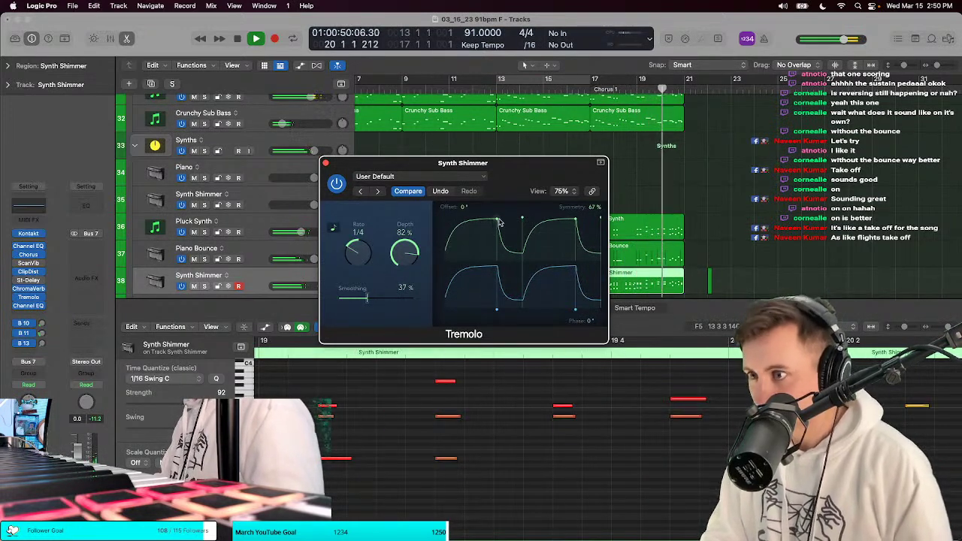
pyautogui.moveTo(380, 293); pyautogui.dragTo(376, 299)
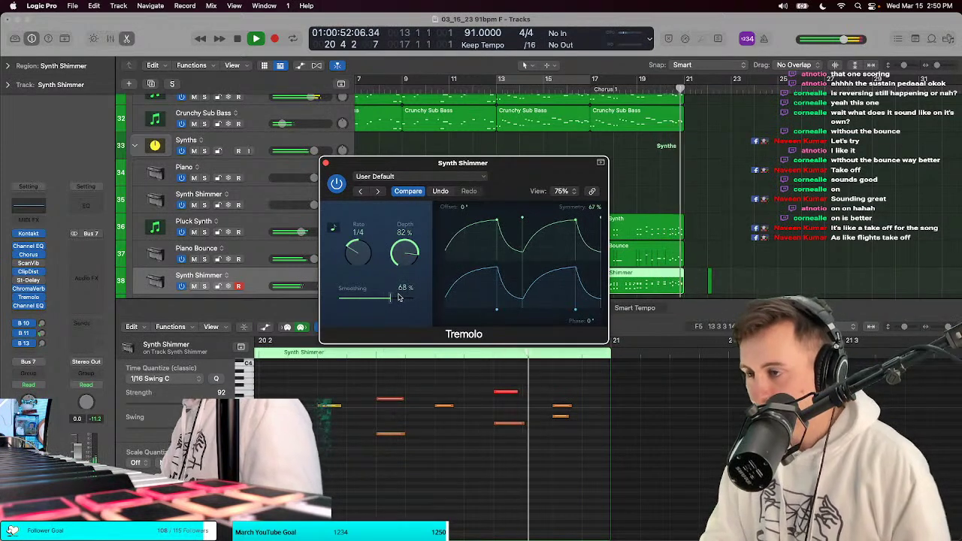
pyautogui.click(325, 164)
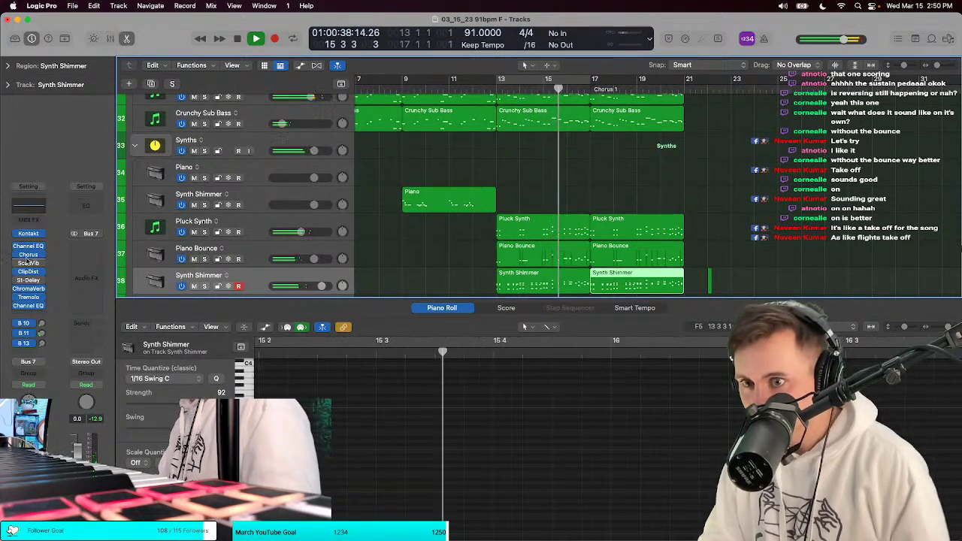
# Step: Solo Synth Shimmer together with the whole Synths stack and play from bar 13
pyautogui.press('s')
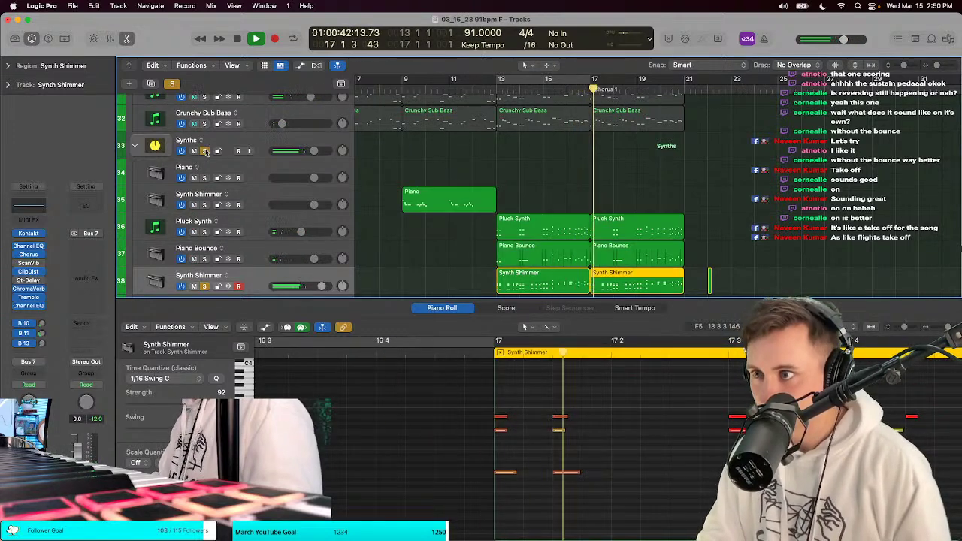
pyautogui.click(203, 151)
pyautogui.click(497, 82)
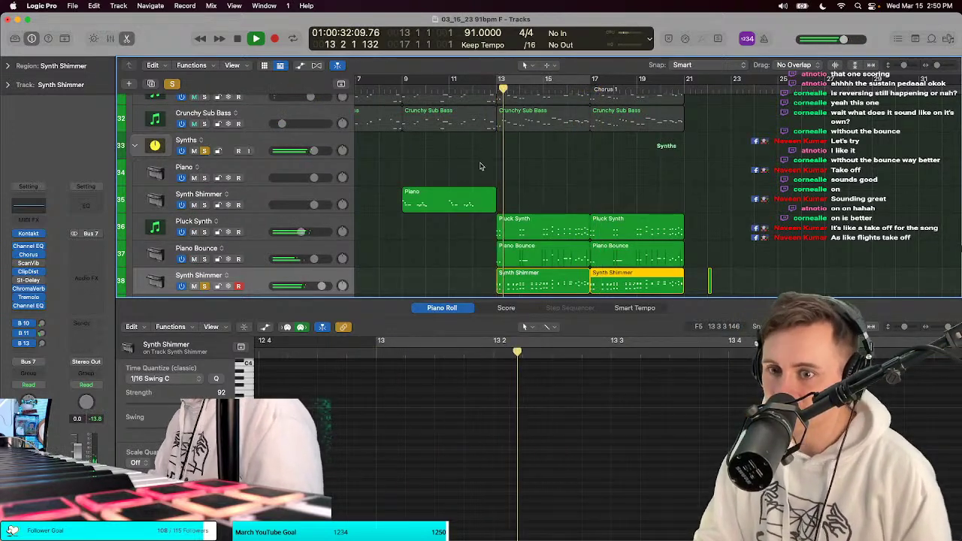
pyautogui.scroll(-2, 496, 191)
pyautogui.scroll(-3, 497, 191)
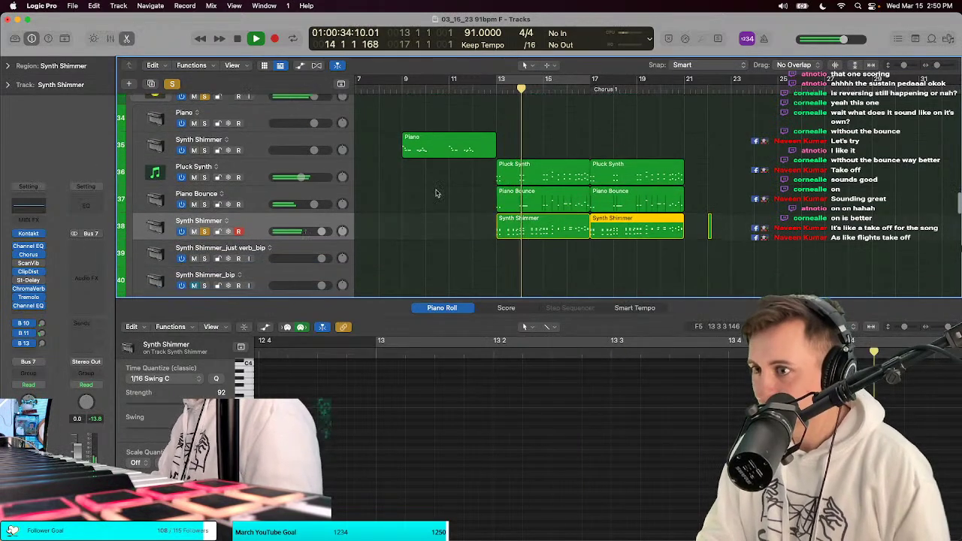
# Step: Select all Synth Shimmer regions, move the three-note chord before bar 13 beat 4 slightly earlier, and replay from bar 13
pyautogui.click(255, 223)
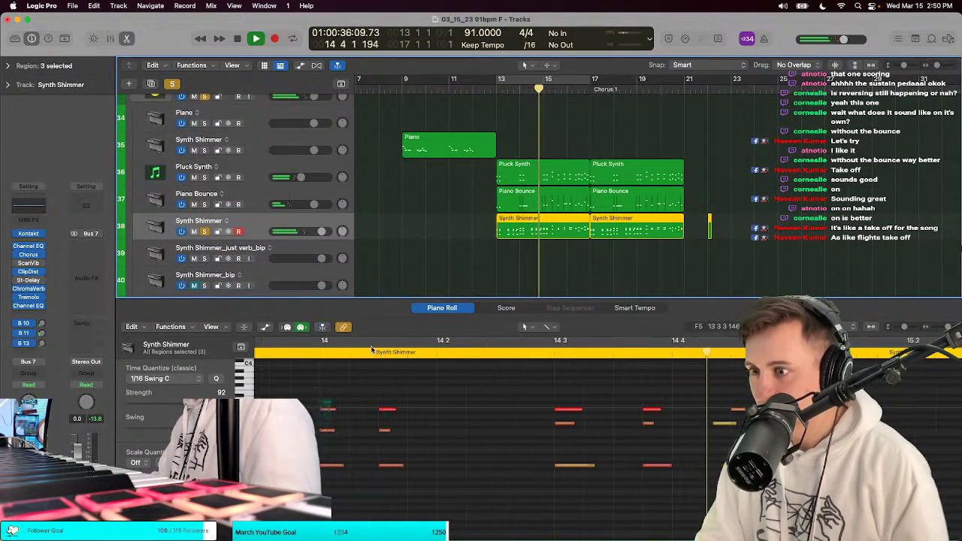
pyautogui.hotkey('shift', 'Return')
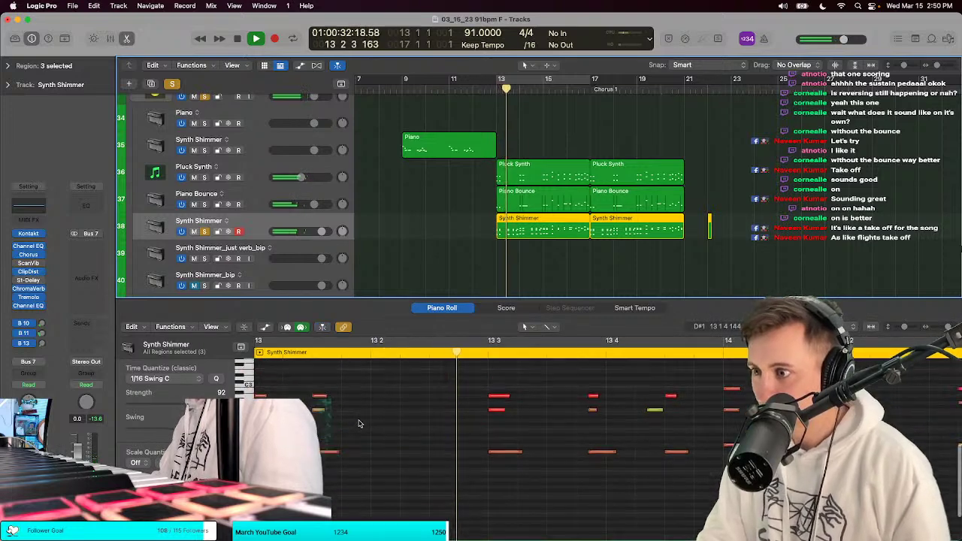
pyautogui.press('space')
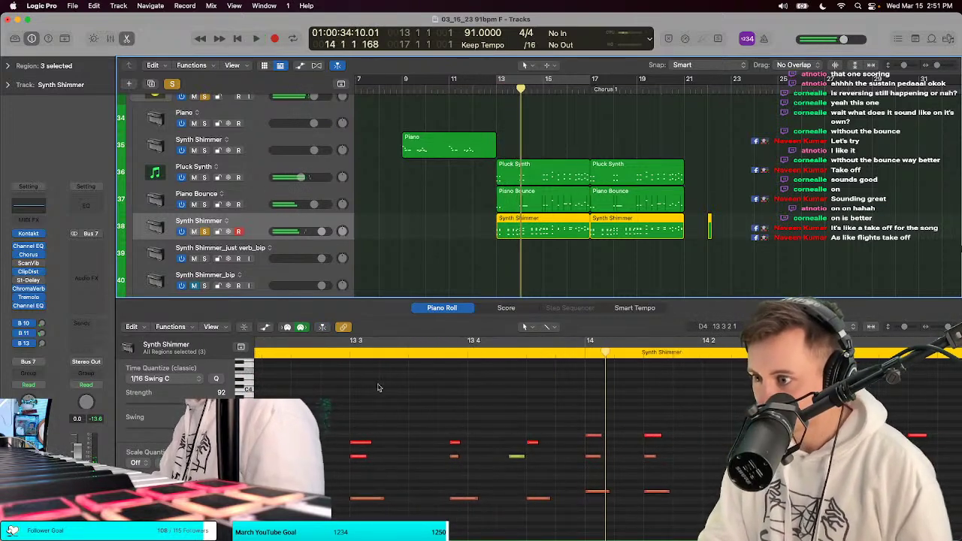
pyautogui.hotkey('shift', 'Return')
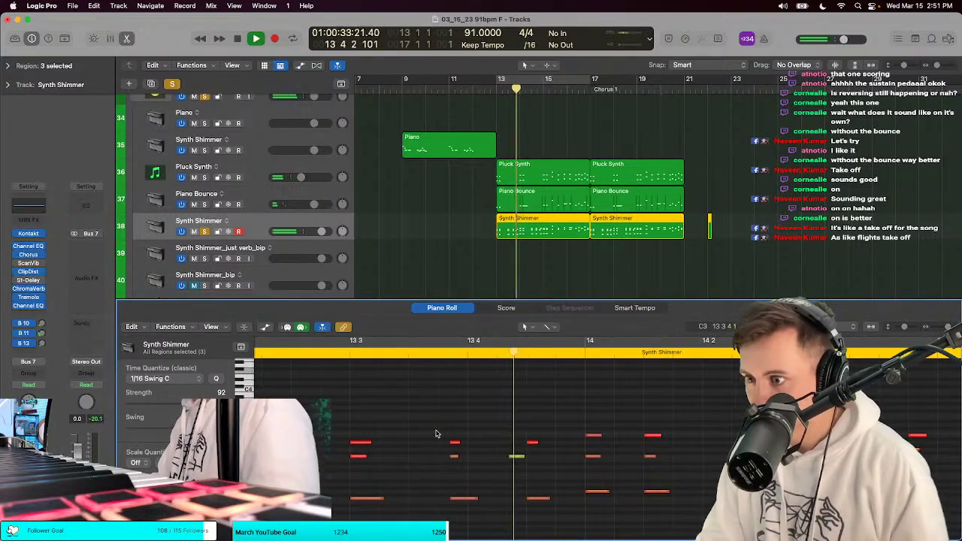
pyautogui.press('space')
pyautogui.moveTo(435, 420); pyautogui.dragTo(451, 447)
pyautogui.hotkey('shift', 'Return')
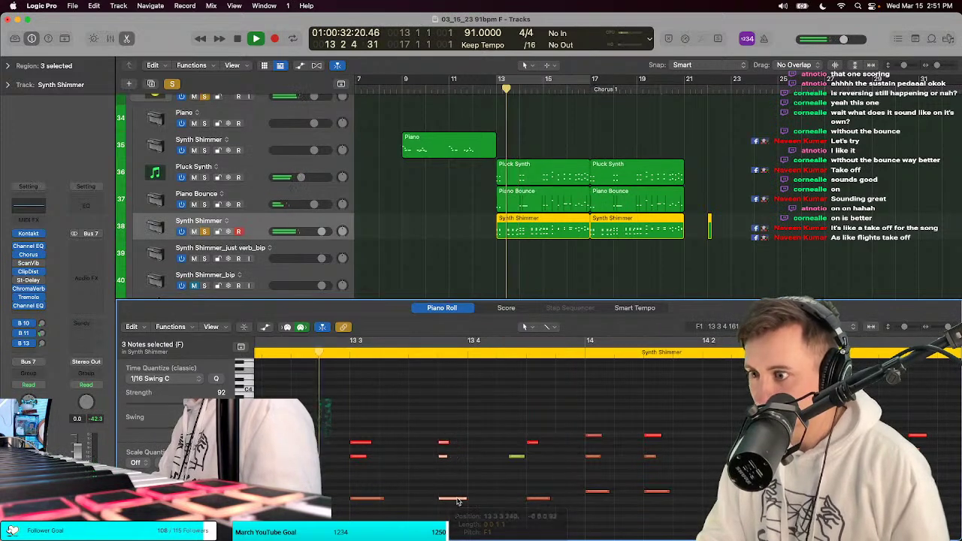
pyautogui.hotkey('shift', 'Return')
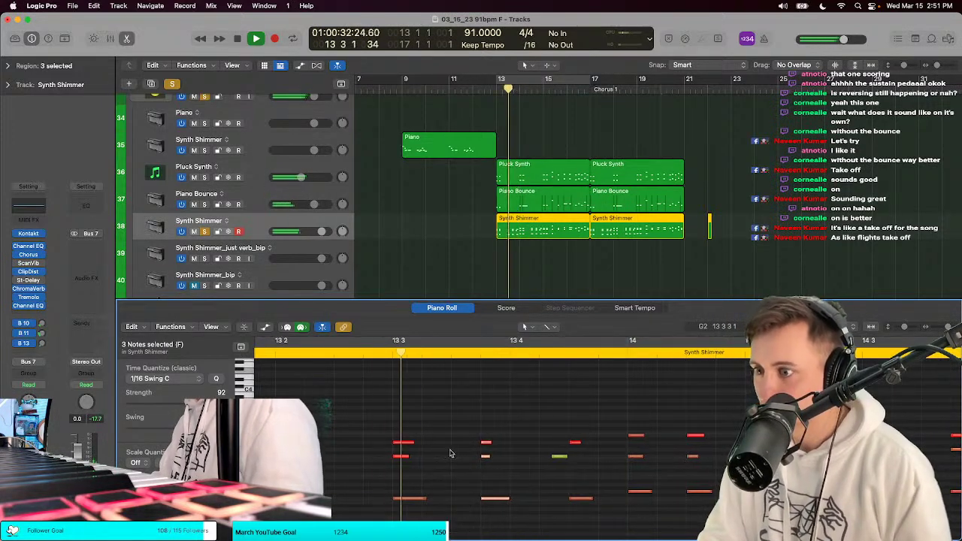
# Step: Solo the Acoustic Guitars stack along with the synths and play from just before bar 13
pyautogui.rightClick(450, 453)
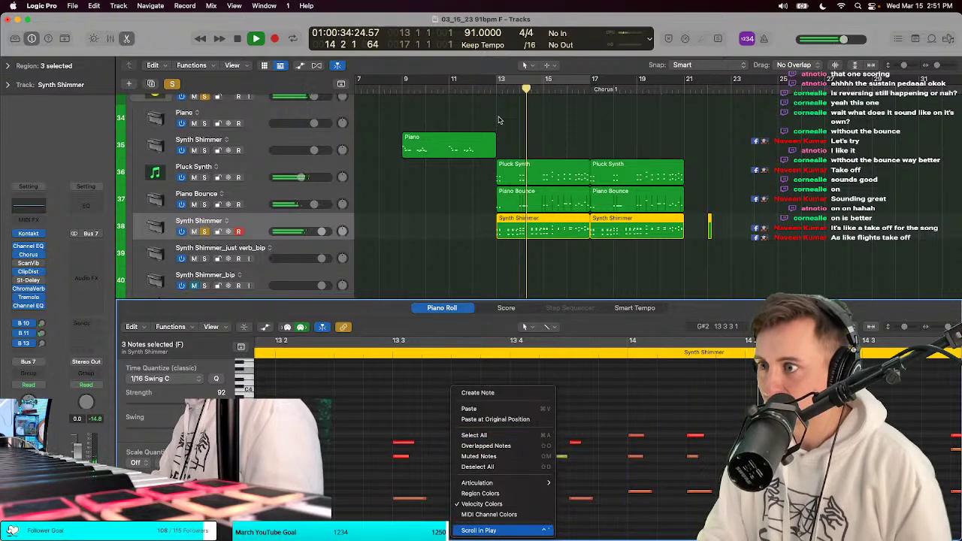
pyautogui.click(498, 121)
pyautogui.scroll(-2, 498, 120)
pyautogui.press('space')
pyautogui.click(485, 89)
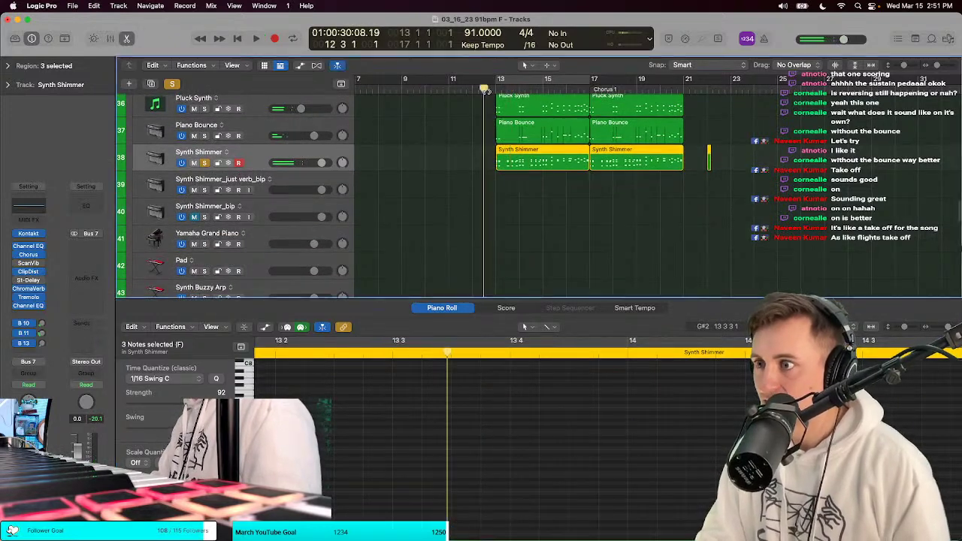
pyautogui.scroll(-5, 419, 173)
pyautogui.press('space')
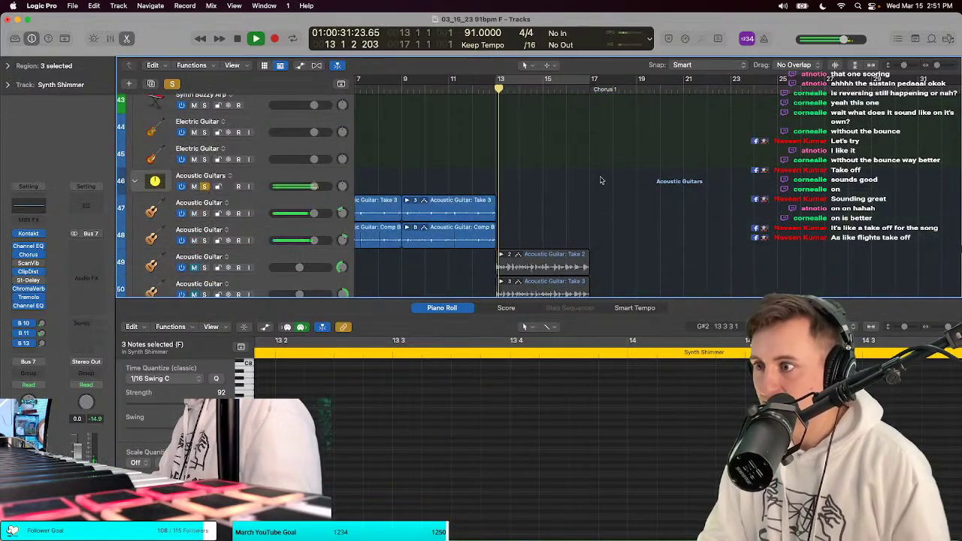
# Step: Select only the Synth Shimmer region at bar 13 and listen through into the start of Chorus 1
pyautogui.scroll(6, 601, 181)
pyautogui.scroll(6, 600, 179)
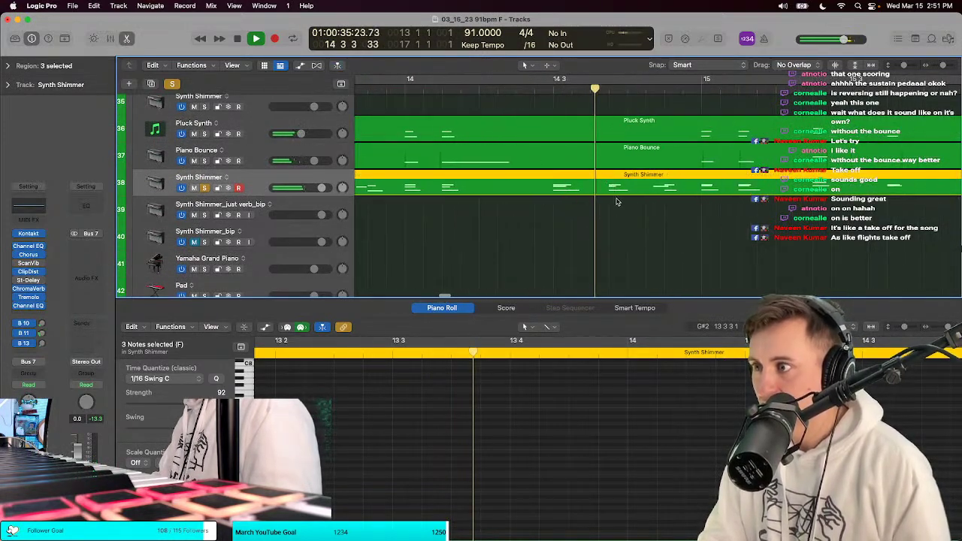
pyautogui.click(602, 221)
pyautogui.click(600, 184)
pyautogui.press(',')
pyautogui.press(',')
pyautogui.press(',')
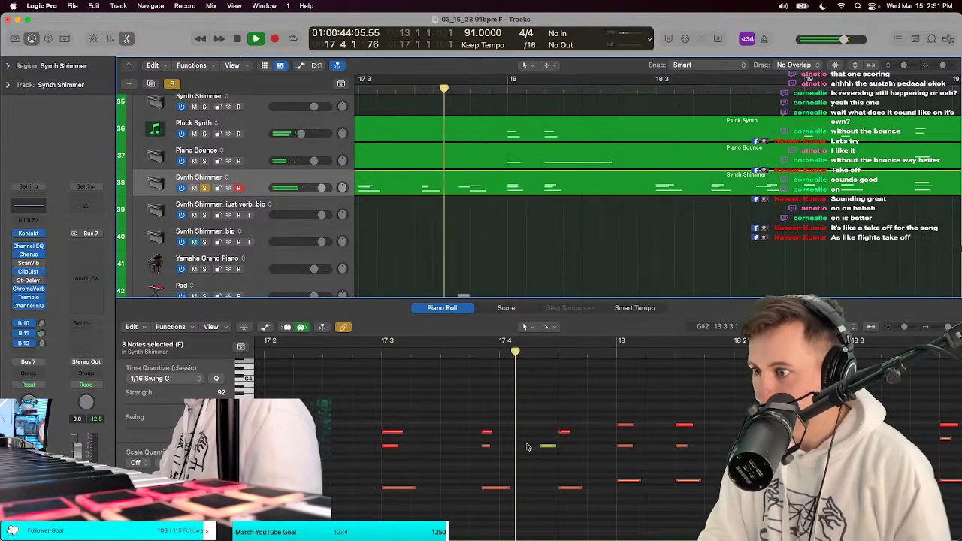
# Step: Replay Synth Shimmer's notes around bar 17 beat 2 and from the start of Chorus 1 to check the chord timing
pyautogui.press('space')
pyautogui.press('space')
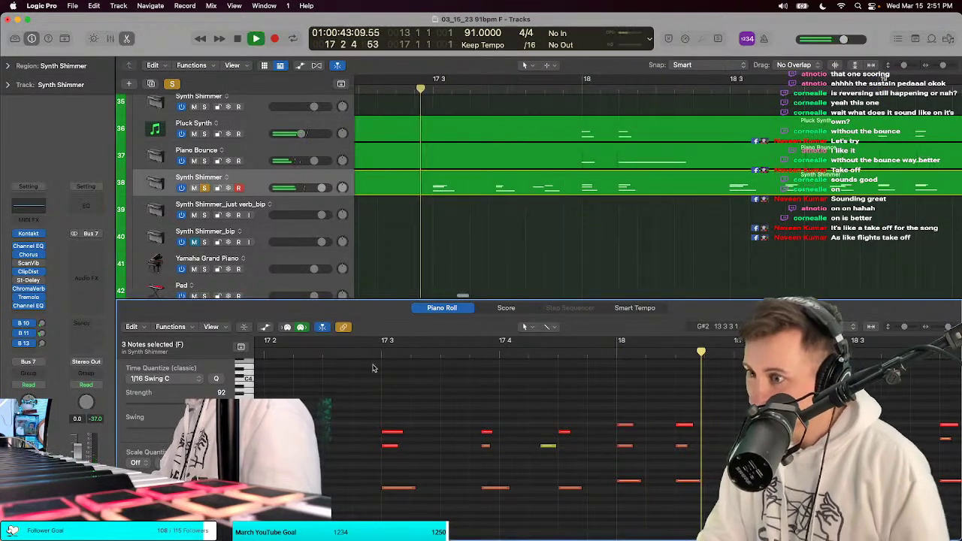
pyautogui.press('space')
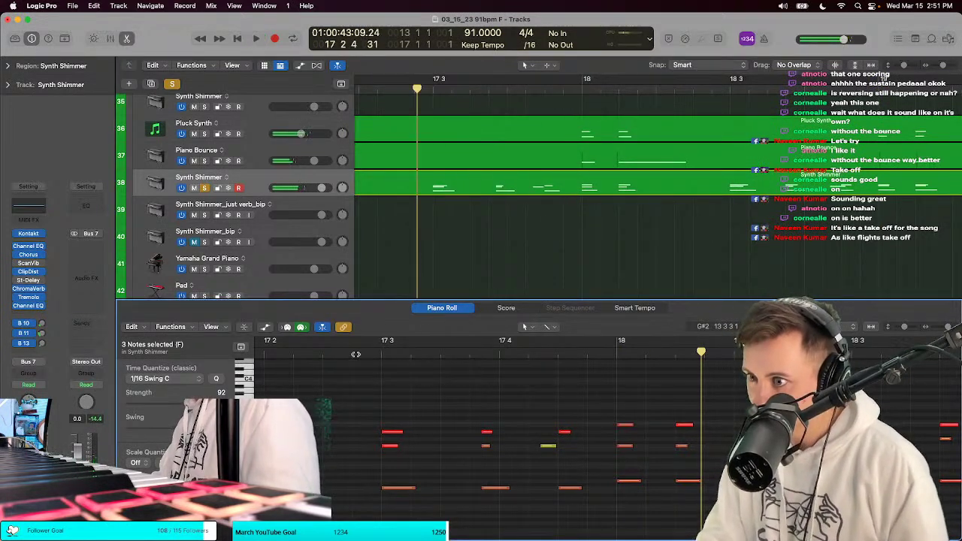
pyautogui.press('space')
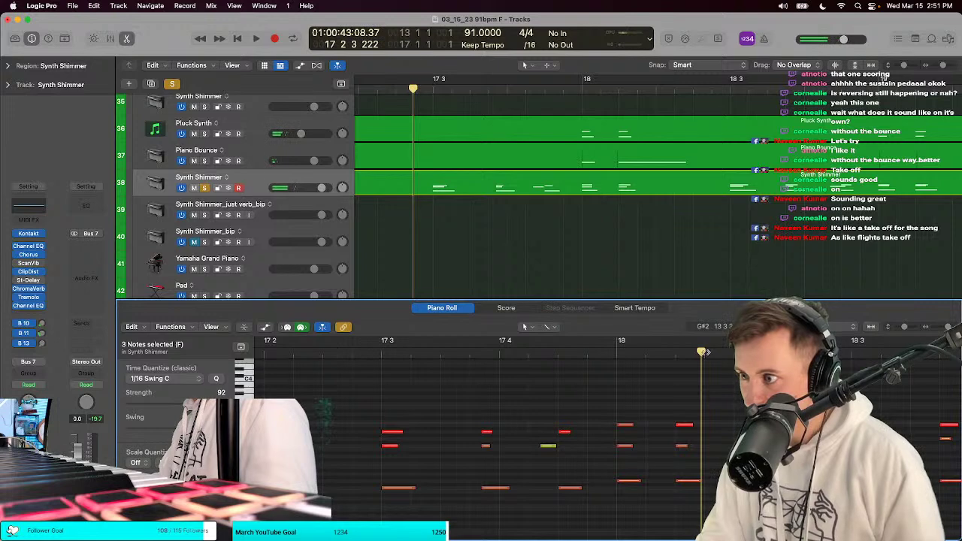
pyautogui.press('space')
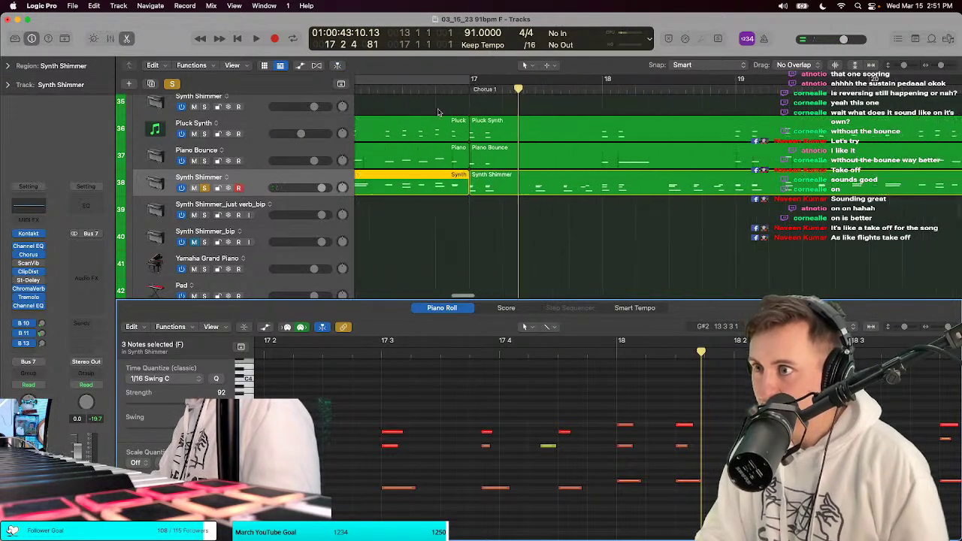
pyautogui.press('super+Left')
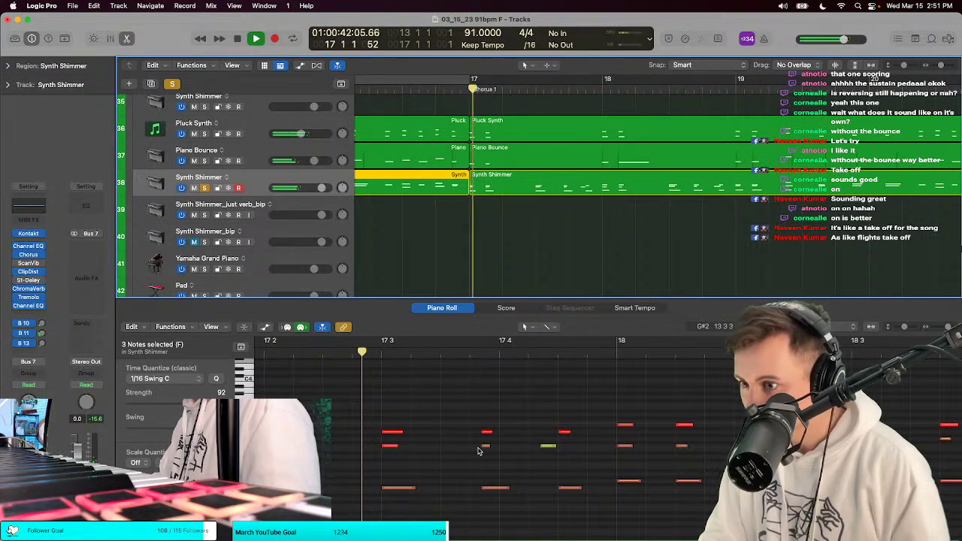
pyautogui.press('space')
pyautogui.press('space')
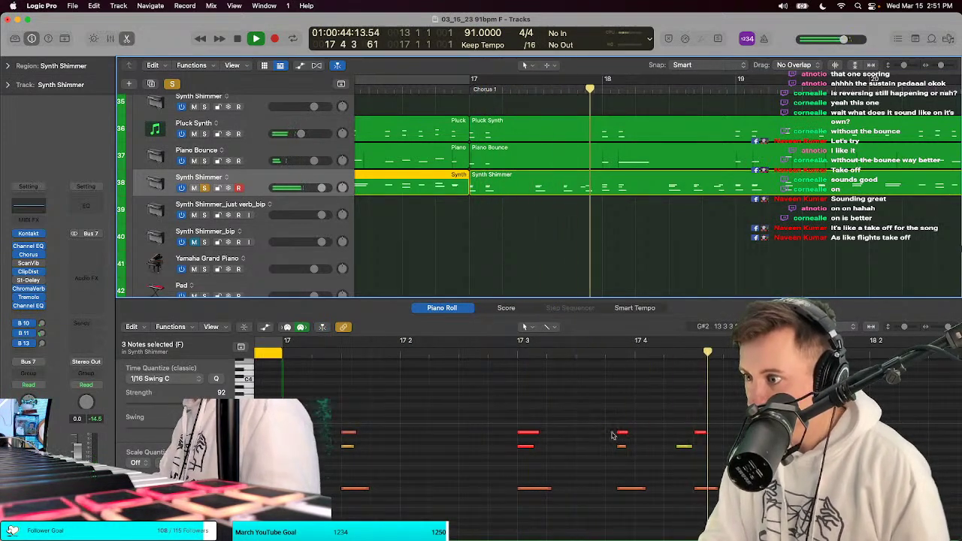
# Step: Move the three-note chord before bar 17 beat 4 slightly earlier in Synth Shimmer's Chorus 1 region and replay from bar 17
pyautogui.press('space')
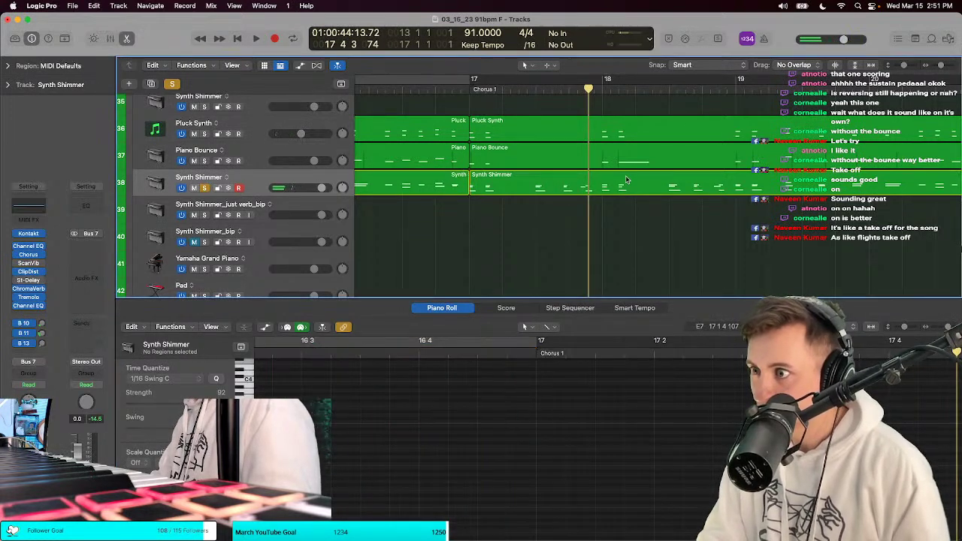
pyautogui.click(612, 186)
pyautogui.hscroll(1, 646, 451)
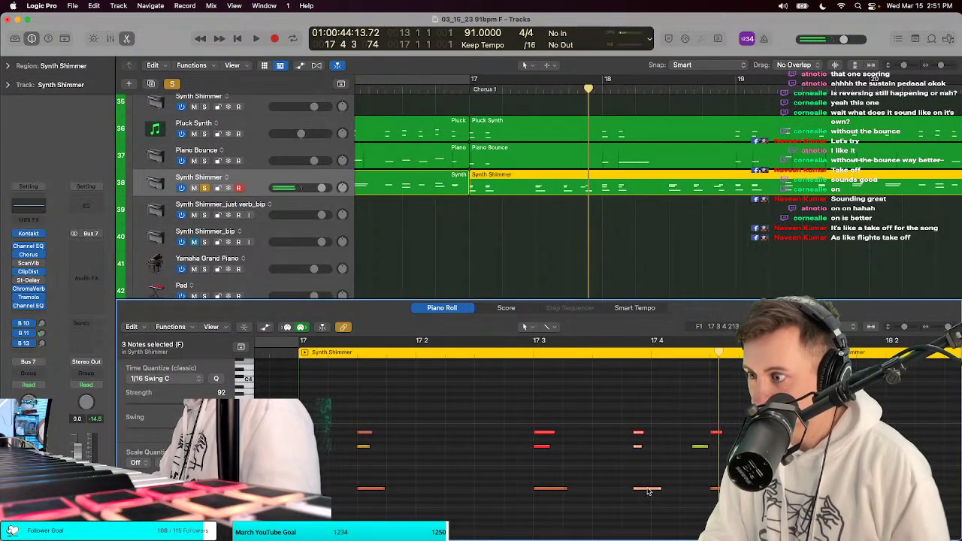
pyautogui.moveTo(648, 492); pyautogui.dragTo(638, 492)
pyautogui.press('space')
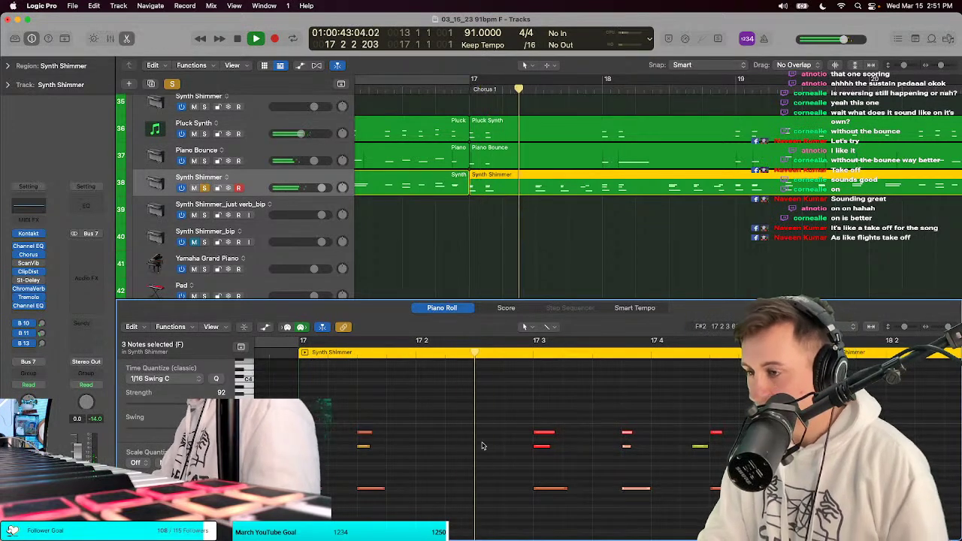
pyautogui.scroll(-5, 510, 442)
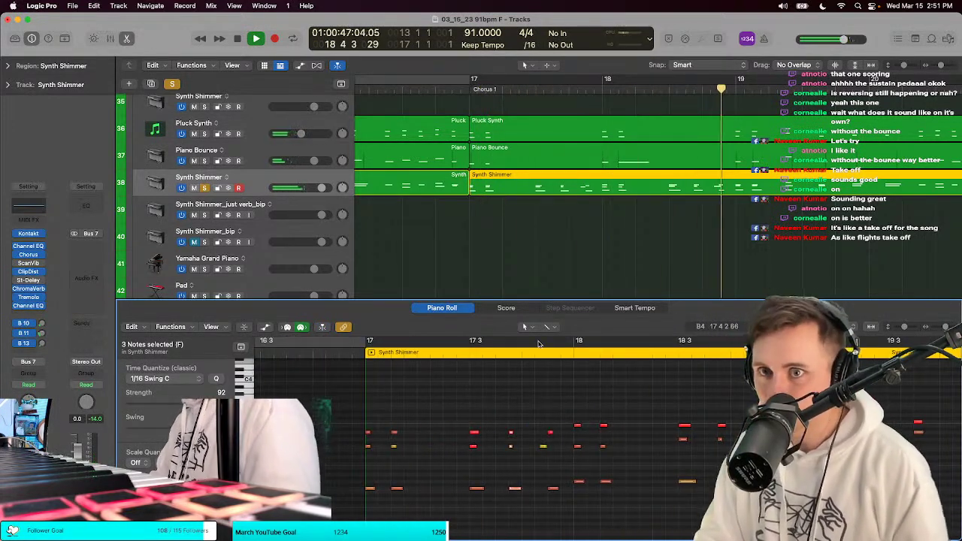
# Step: Close the piano roll, loop bars 13 to 17, and play with the whole Synths stack soloed instead of individual synth tracks
pyautogui.keyDown('ctrl'); pyautogui.keyDown('alt'); pyautogui.click(559, 268); pyautogui.keyUp('alt'); pyautogui.keyUp('ctrl')
pyautogui.press('p')
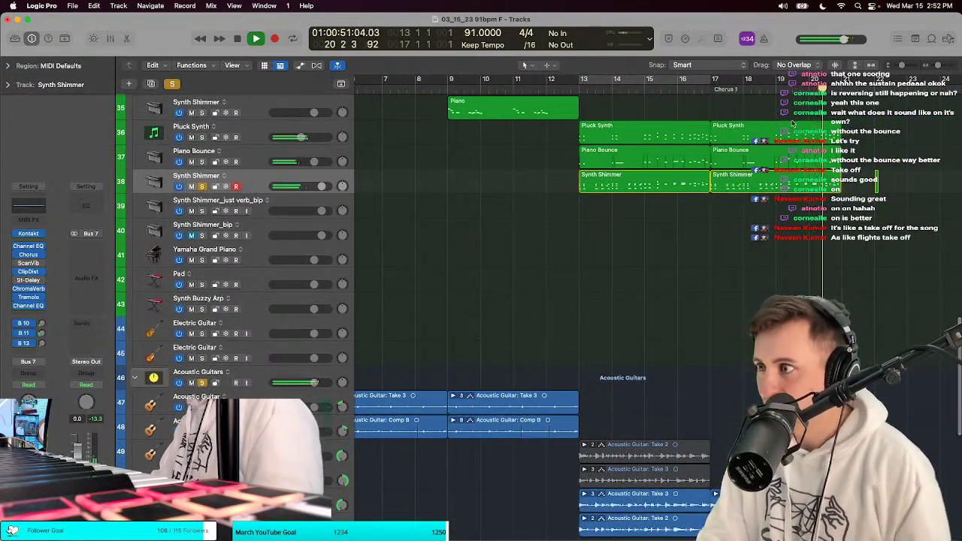
pyautogui.click(9, 66)
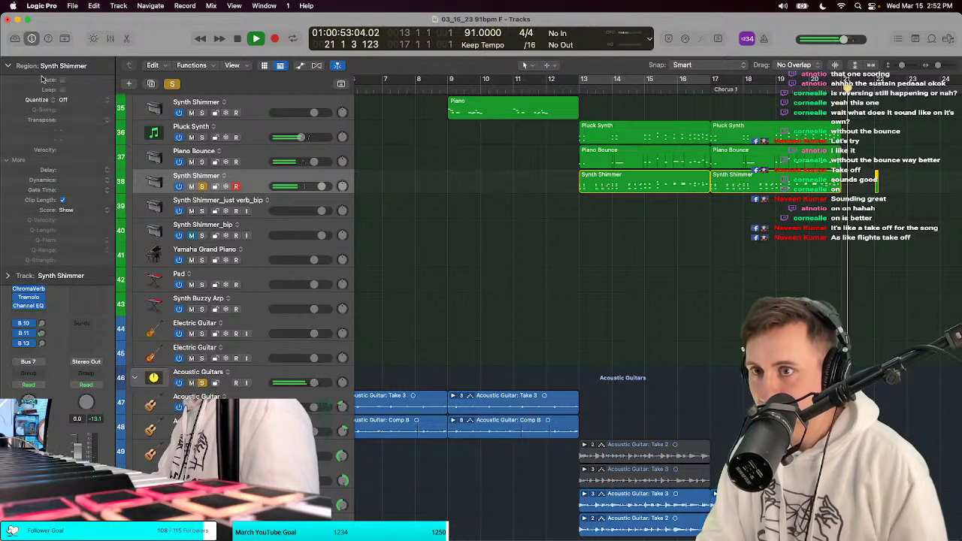
pyautogui.press('space')
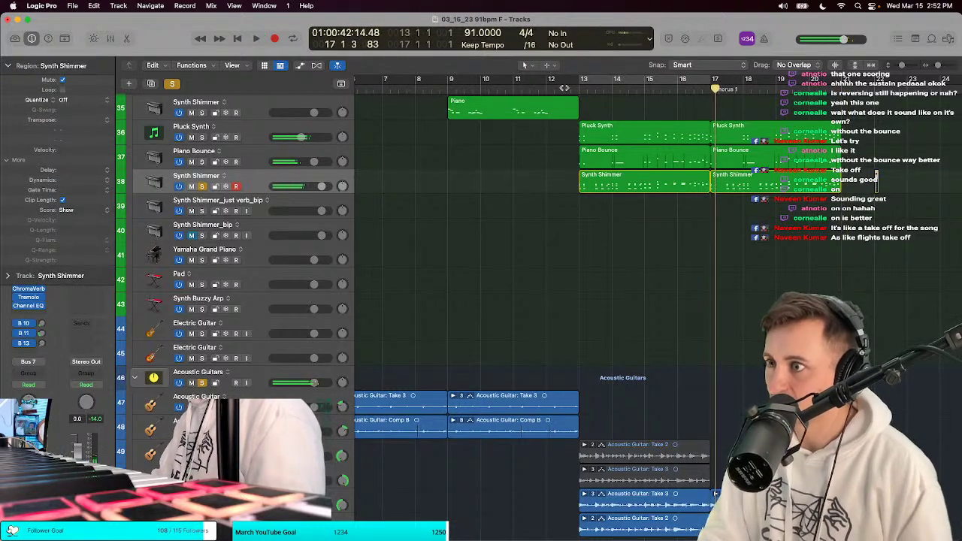
pyautogui.press('c')
pyautogui.press('space')
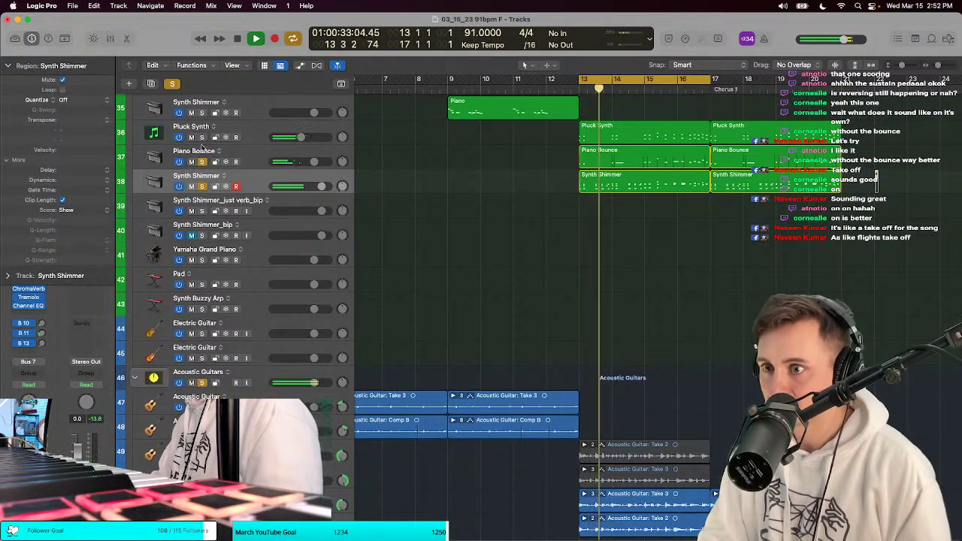
pyautogui.scroll(3, 202, 150)
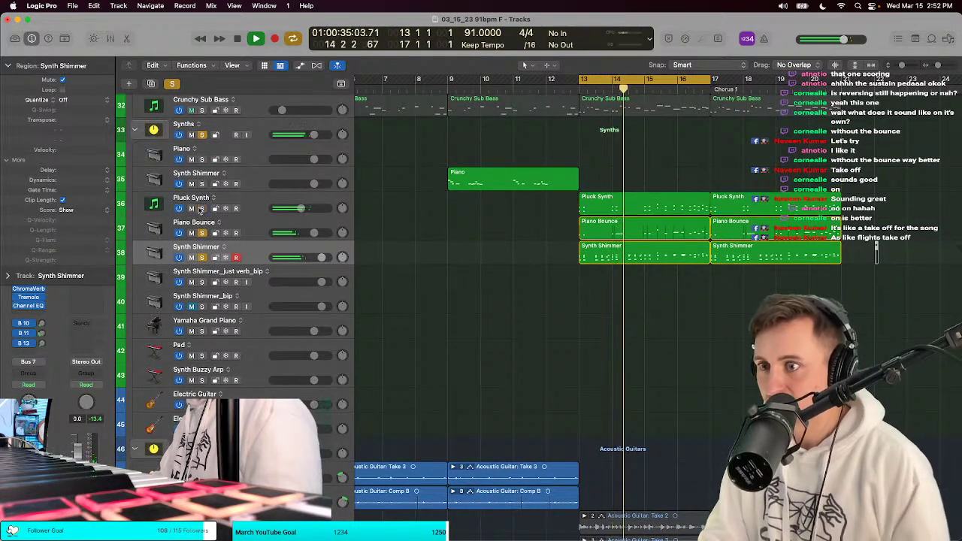
pyautogui.click(201, 232)
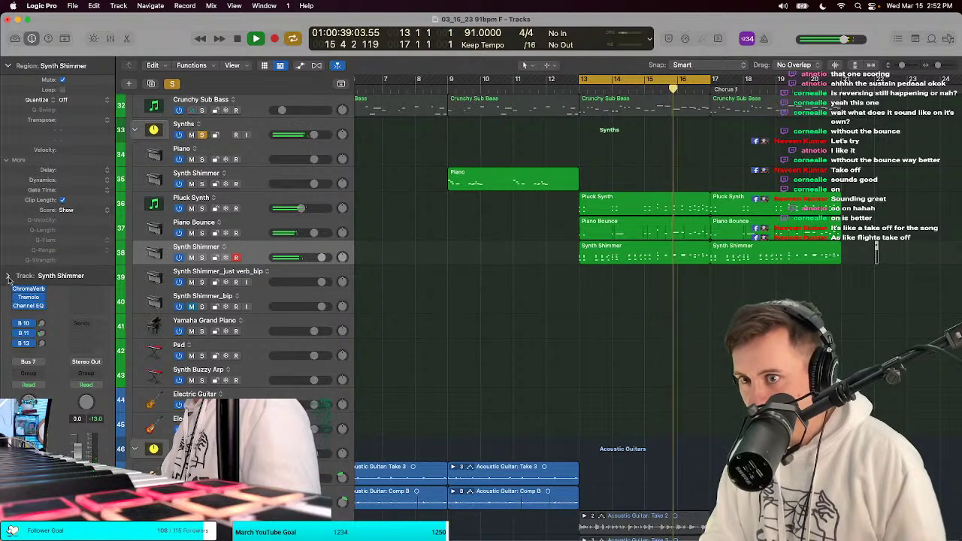
# Step: Compare Synth Shimmer with its Stereo Delay bypassed and active, and lower the delay's output mix to 27% left and 26% right
pyautogui.click(7, 66)
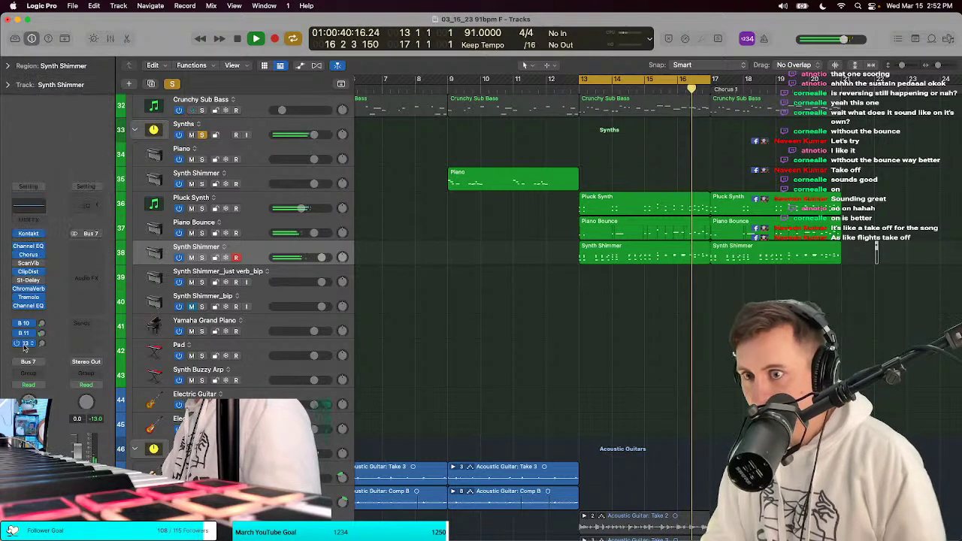
pyautogui.click(23, 281)
pyautogui.click(15, 284)
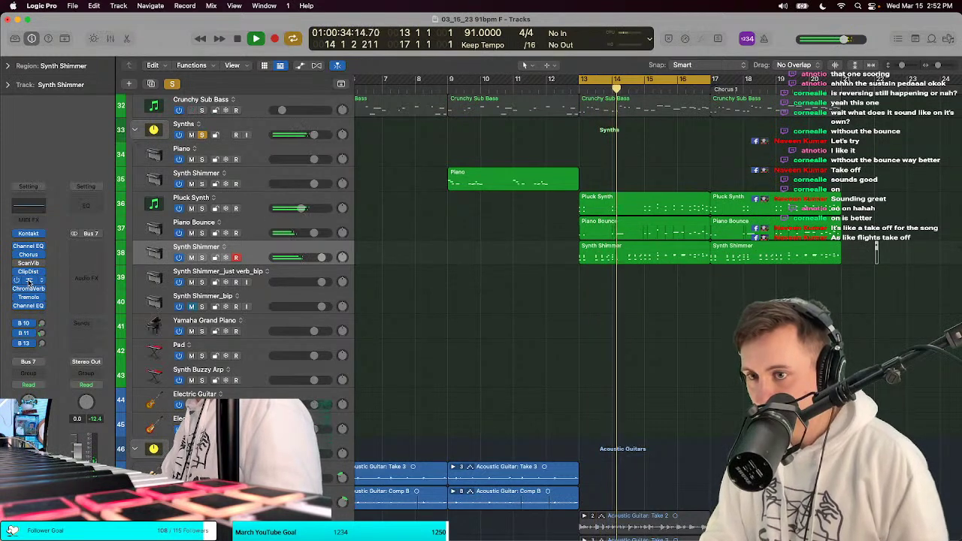
pyautogui.click(29, 280)
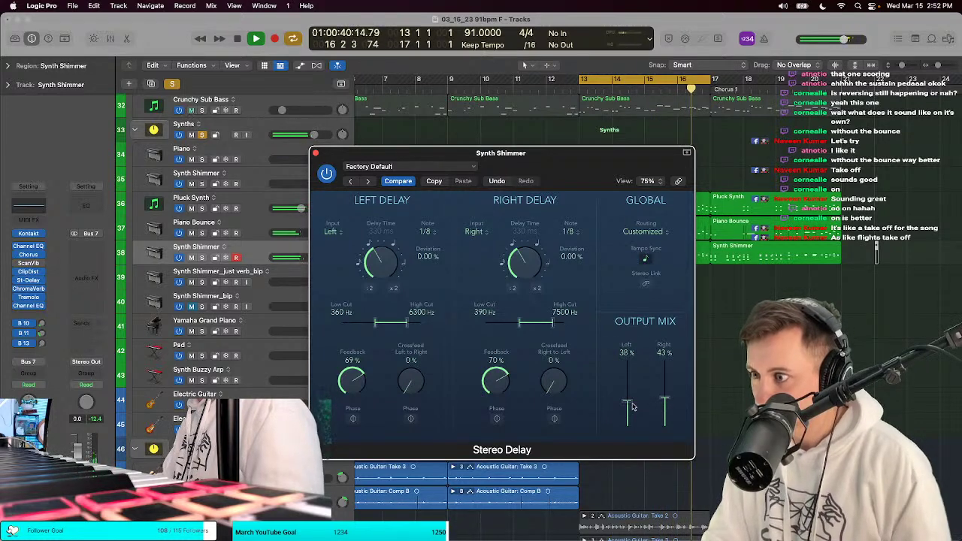
pyautogui.moveTo(662, 402); pyautogui.dragTo(630, 415)
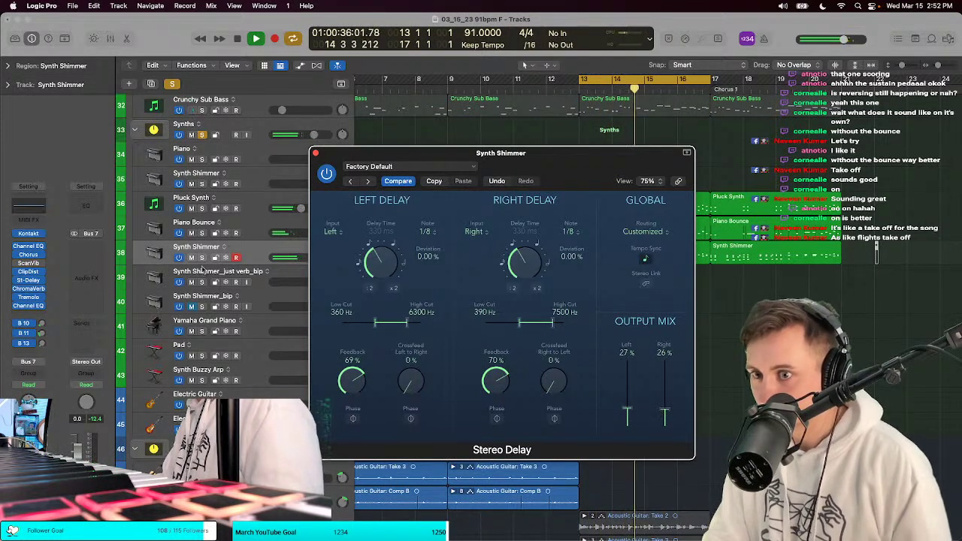
# Step: Set Synth Shimmer's Tremolo to 96% depth, 59% smoothing and -20° offset, and close the effect windows
pyautogui.click(27, 298)
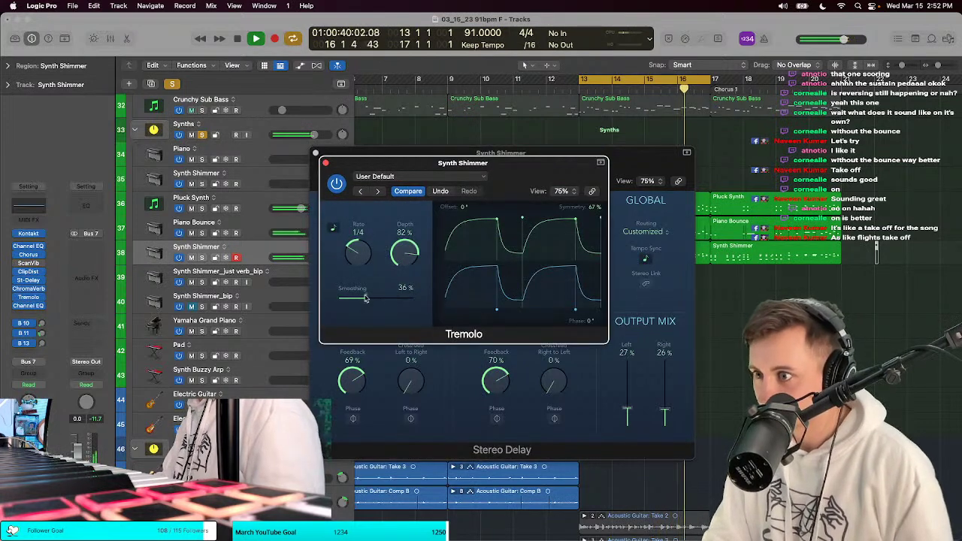
pyautogui.moveTo(366, 299); pyautogui.dragTo(370, 297)
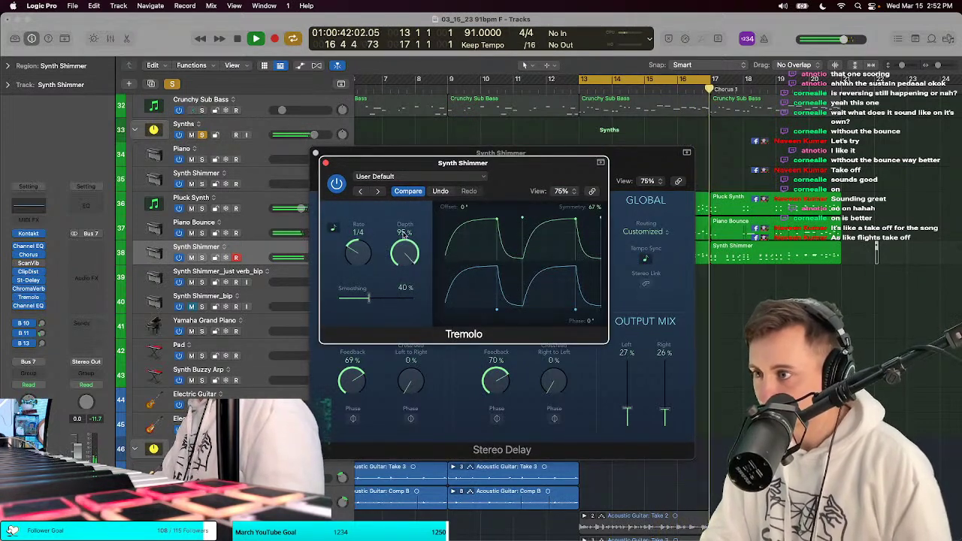
pyautogui.moveTo(370, 299)
pyautogui.mouseDown()
pyautogui.moveTo(405, 299)
pyautogui.moveTo(348, 291)
pyautogui.moveTo(383, 292)
pyautogui.mouseUp()
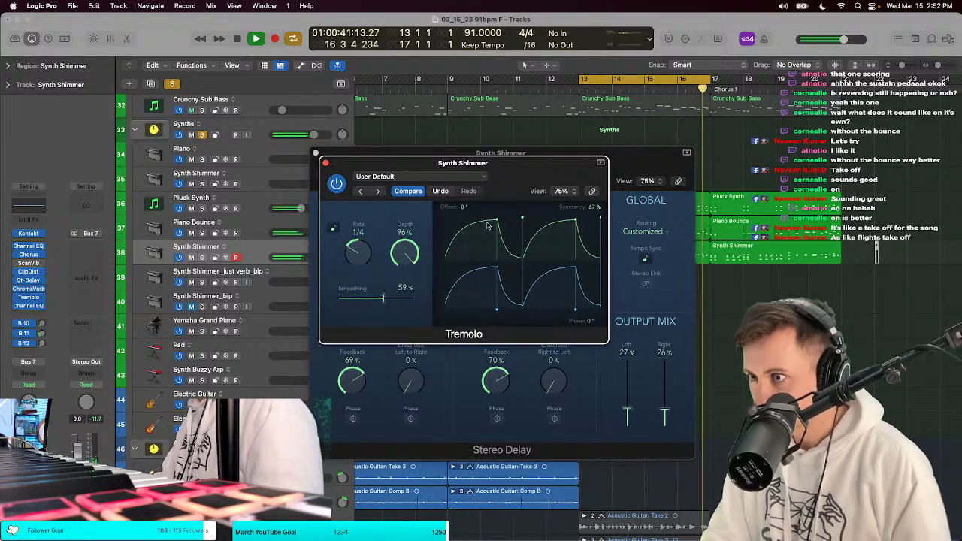
pyautogui.moveTo(526, 255); pyautogui.dragTo(504, 256)
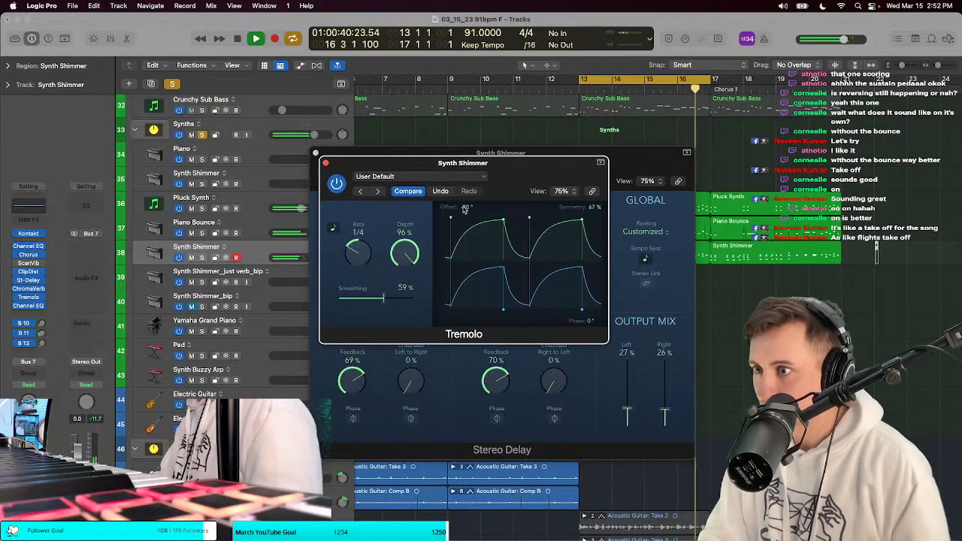
pyautogui.moveTo(468, 207); pyautogui.dragTo(468, 201)
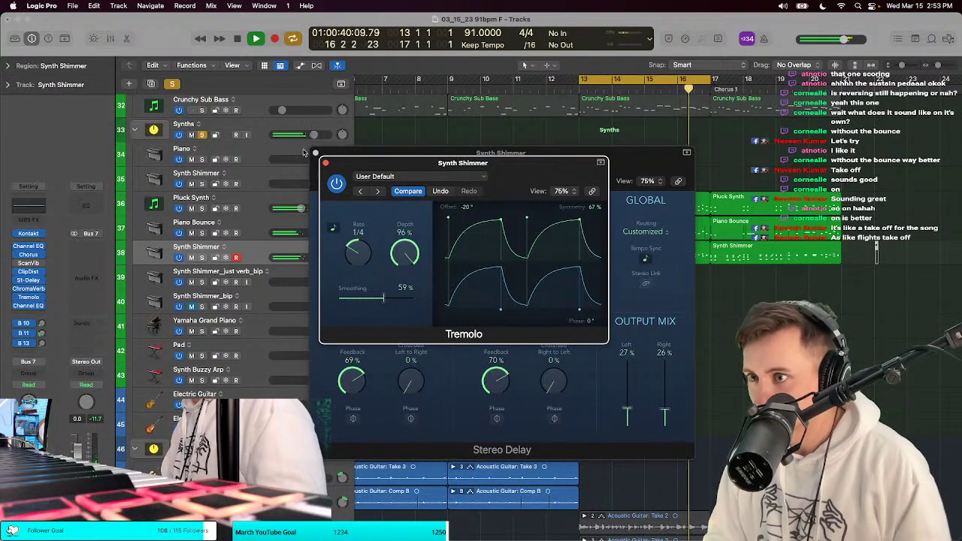
pyautogui.click(326, 163)
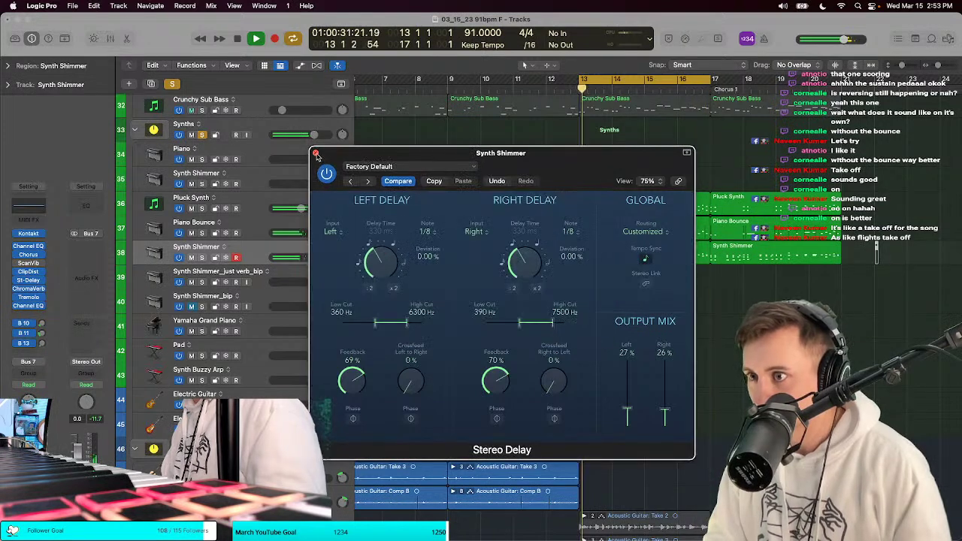
pyautogui.click(317, 154)
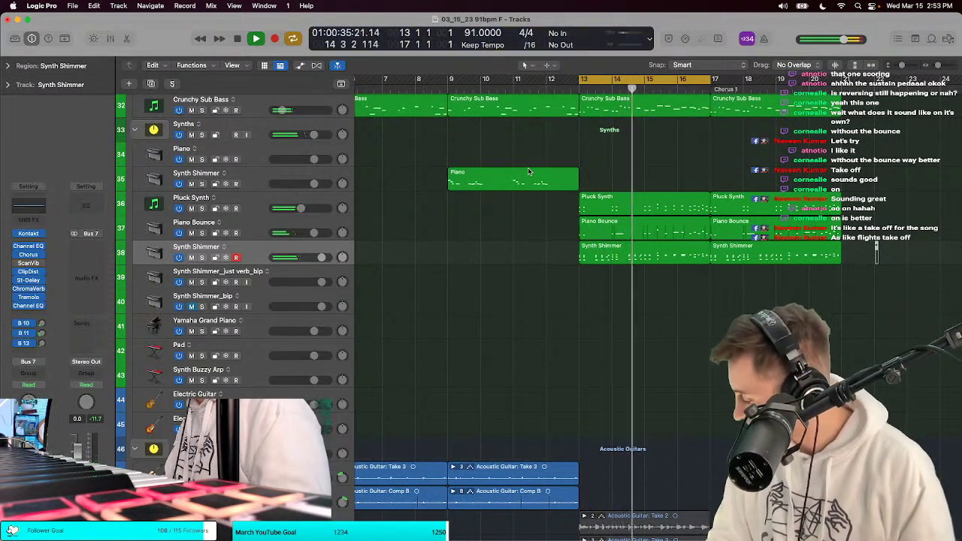
# Step: Set Synth Shimmer's ChromaVerb decay to 1.90 s, solo the track, and compare it with the reverb bypassed and active
pyautogui.scroll(1, 554, 206)
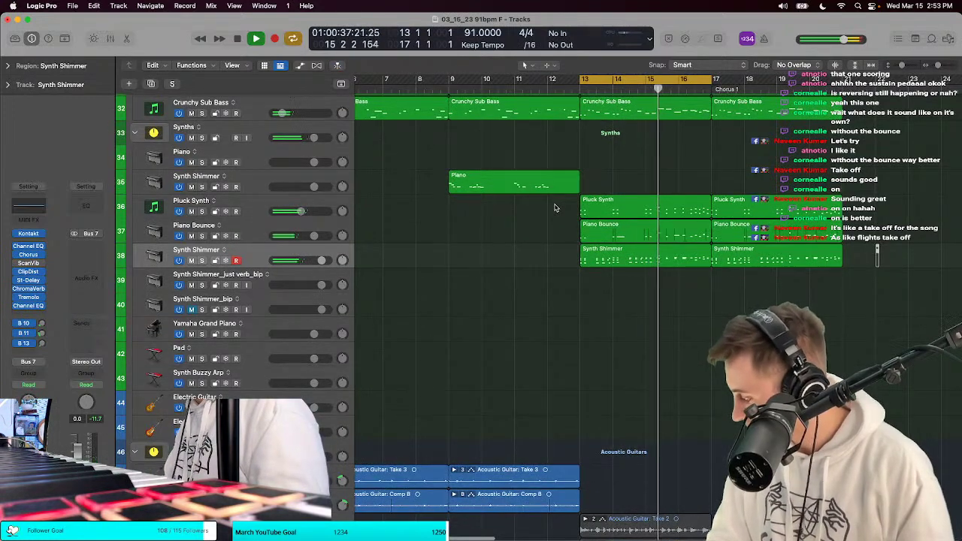
pyautogui.click(29, 289)
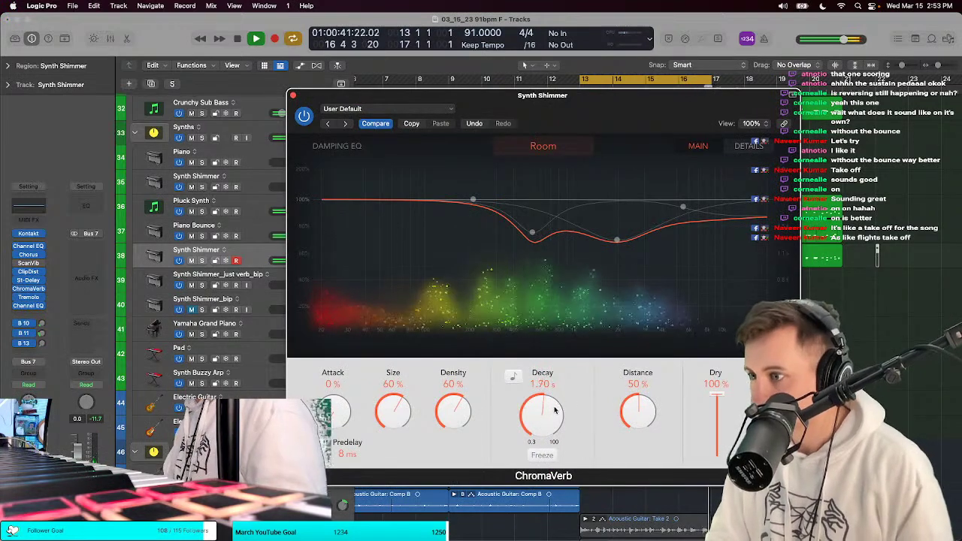
pyautogui.moveTo(554, 410); pyautogui.dragTo(557, 403)
pyautogui.press('s')
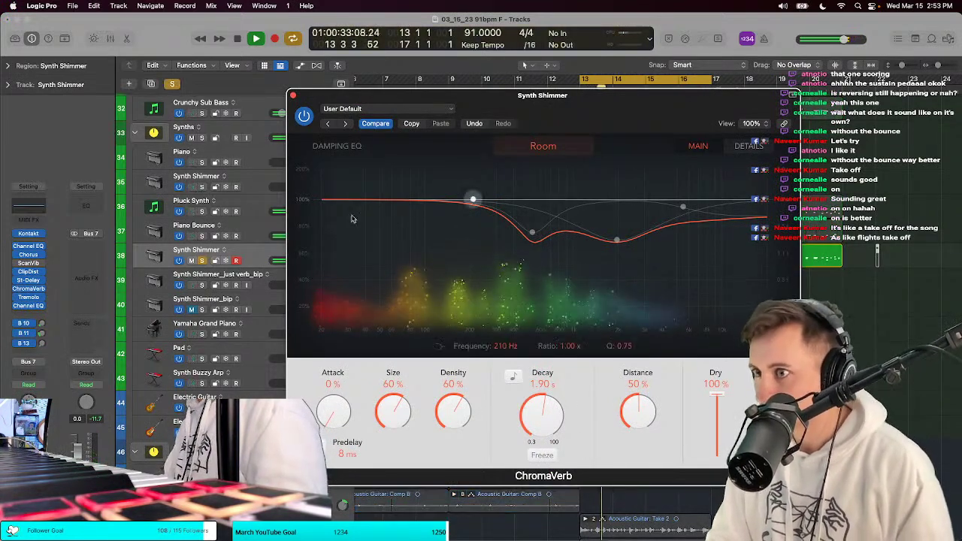
pyautogui.click(304, 117)
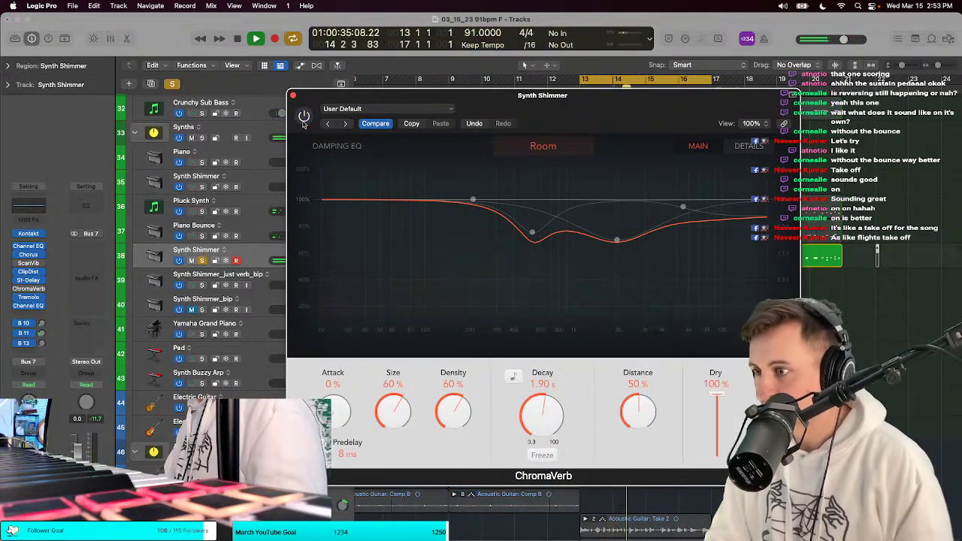
pyautogui.click(304, 118)
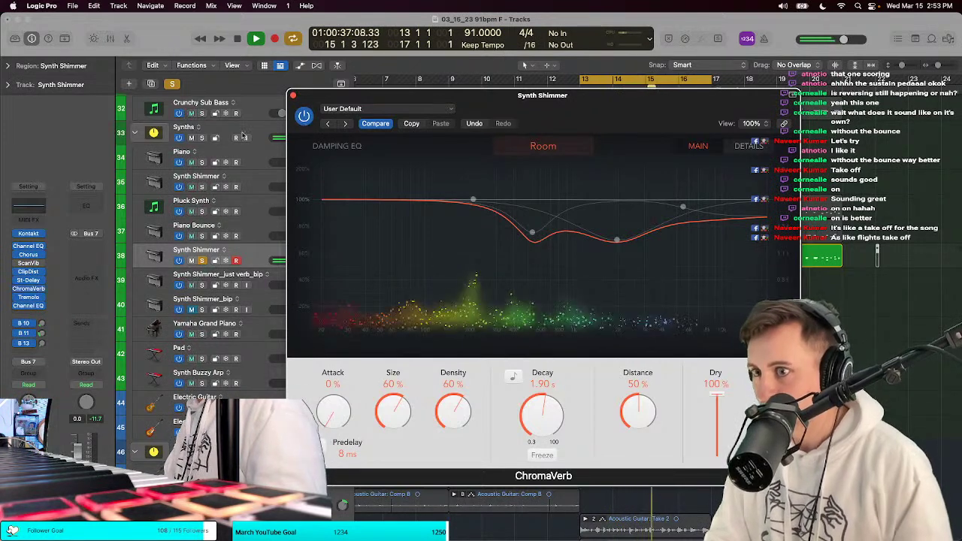
# Step: Set Synth Shimmer's Stereo Delay to 56%/55% feedback, 460/650 Hz low cuts and 22% output mix per side, unsolo the track, and close both effects
pyautogui.click(28, 280)
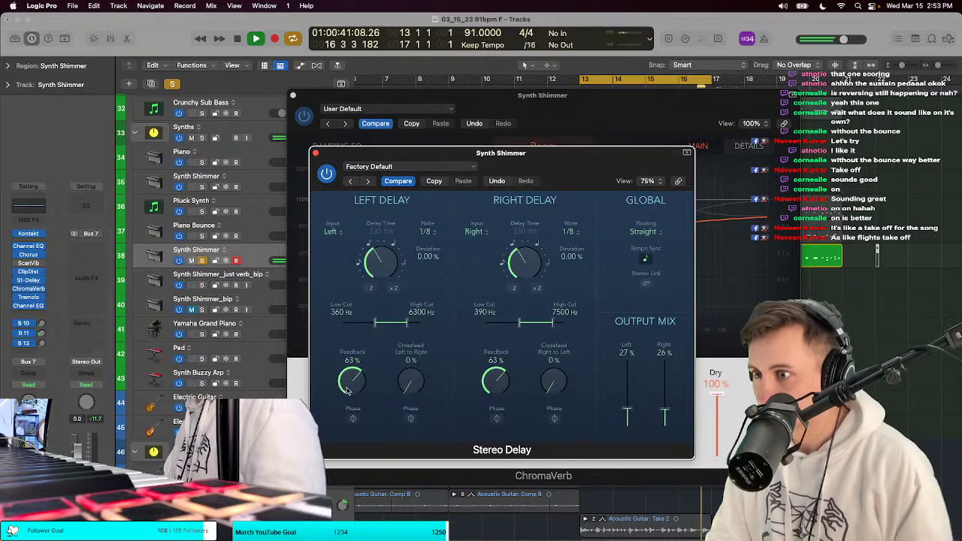
pyautogui.moveTo(492, 372); pyautogui.dragTo(501, 378)
pyautogui.moveTo(344, 377); pyautogui.dragTo(342, 383)
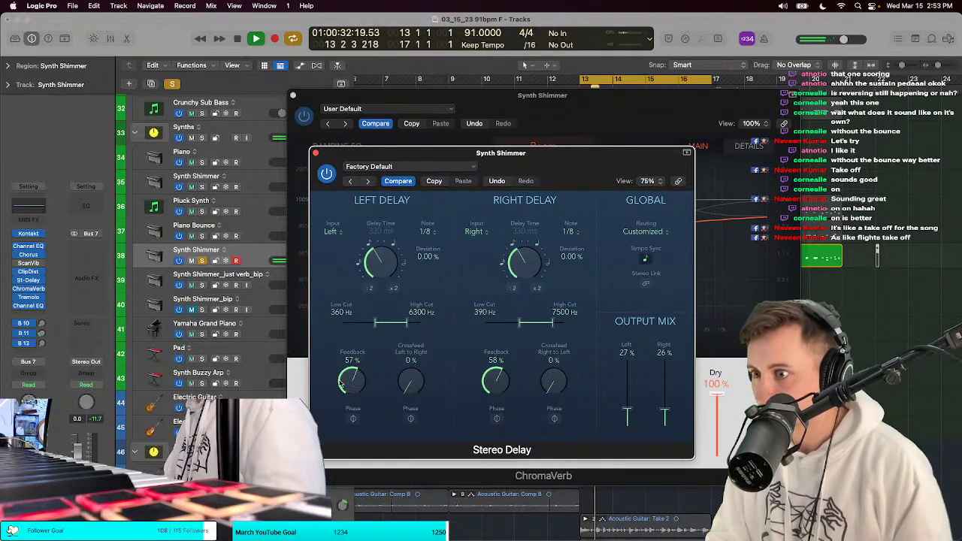
pyautogui.moveTo(494, 379); pyautogui.dragTo(496, 384)
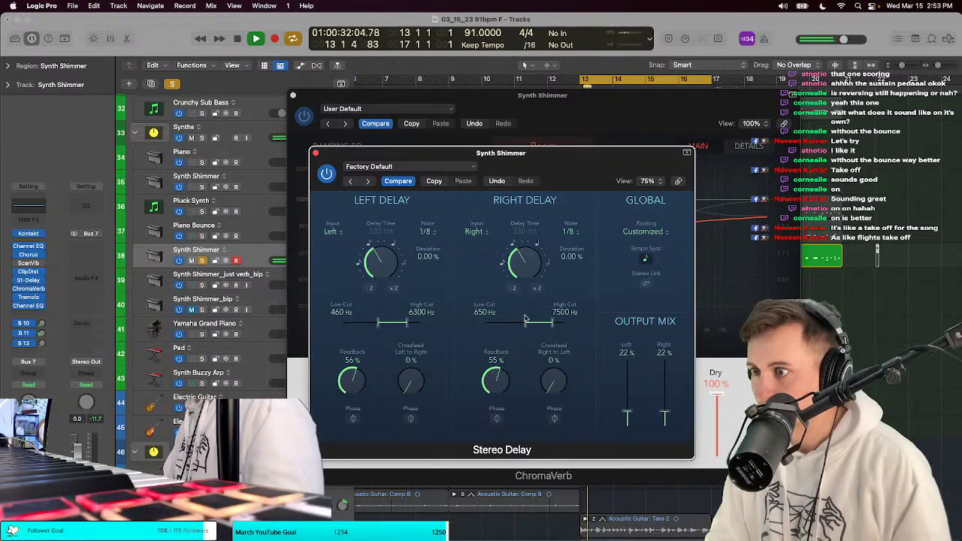
pyautogui.press('space')
pyautogui.press('s')
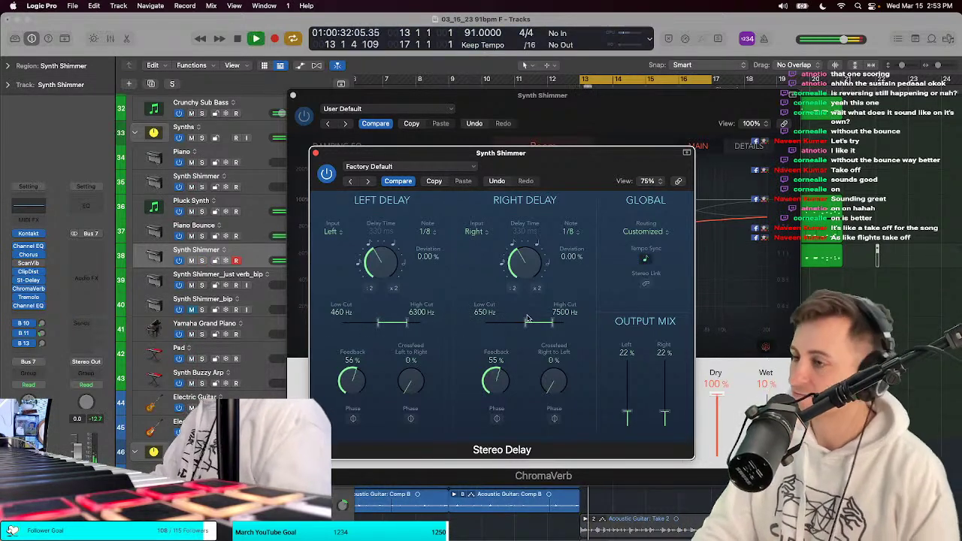
pyautogui.click(315, 154)
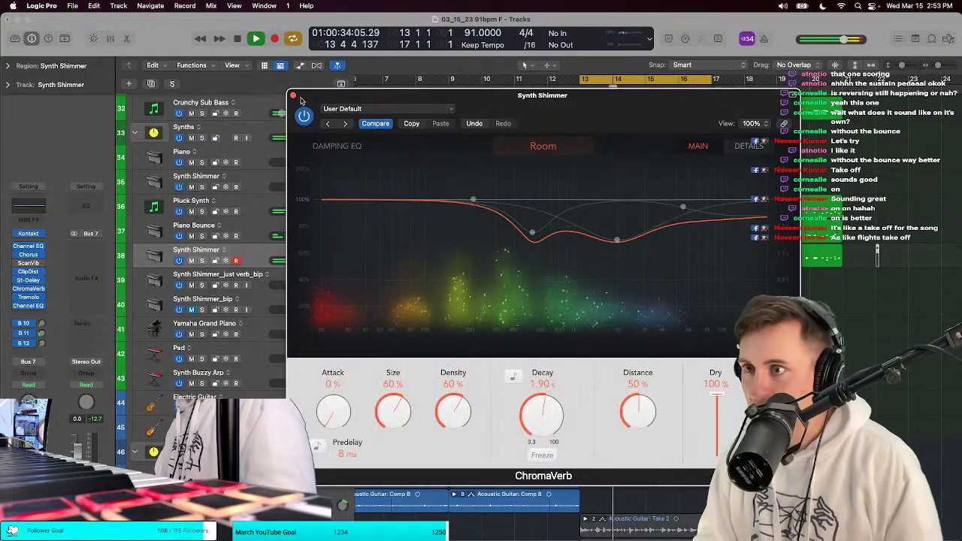
pyautogui.click(293, 95)
# Step: Select the Pluck Synth track and solo it over the looped bars 13 to 17
pyautogui.hscroll(-3, 620, 182)
pyautogui.scroll(1, 620, 182)
pyautogui.scroll(2, 621, 183)
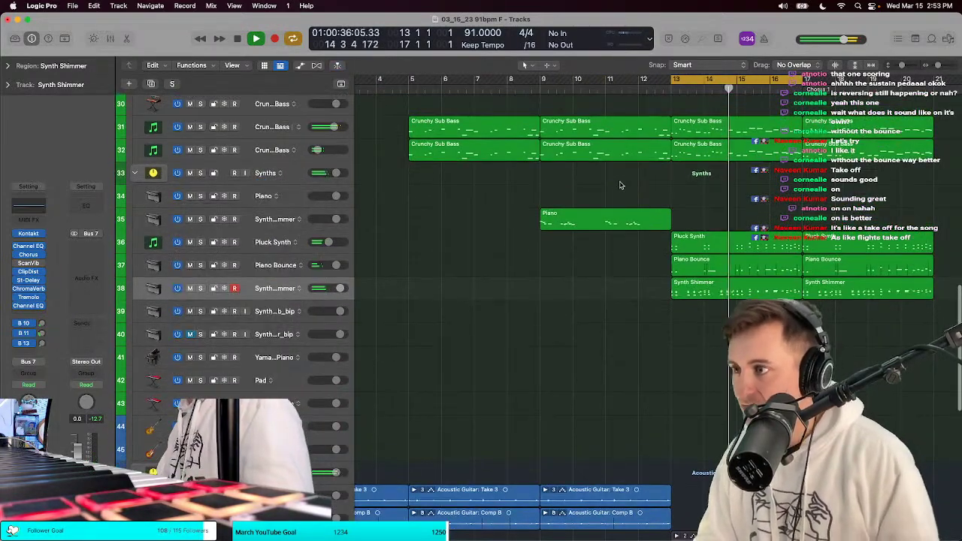
pyautogui.hscroll(4, 620, 182)
pyautogui.hscroll(1, 620, 184)
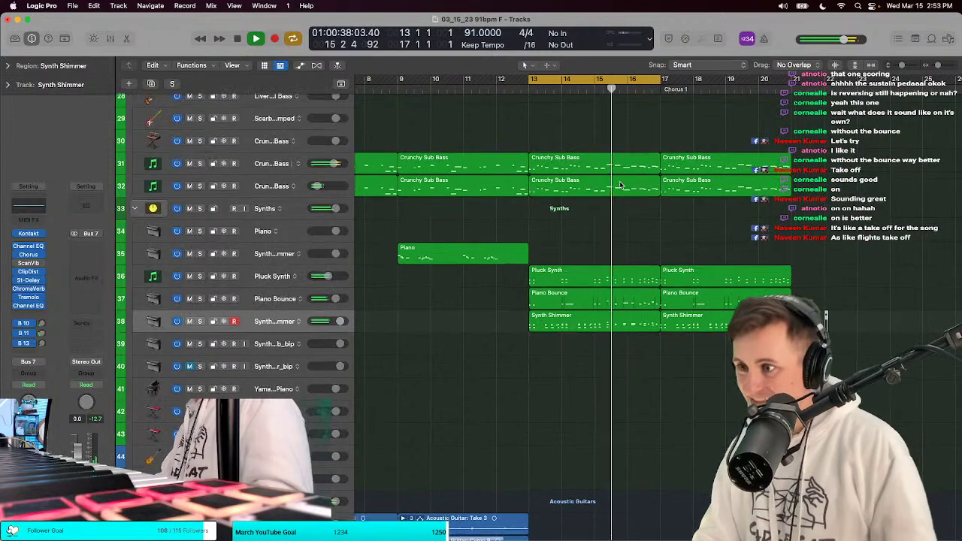
pyautogui.scroll(1, 620, 184)
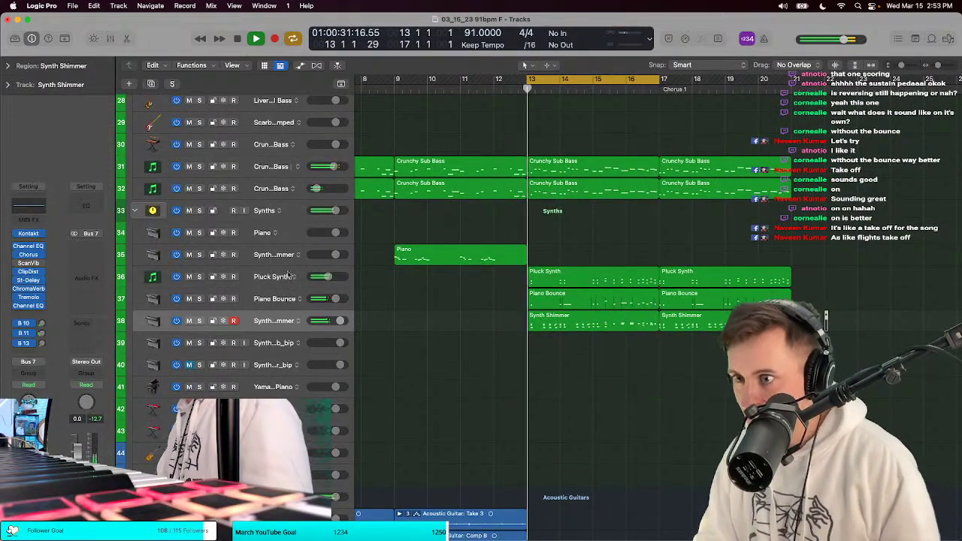
pyautogui.click(264, 276)
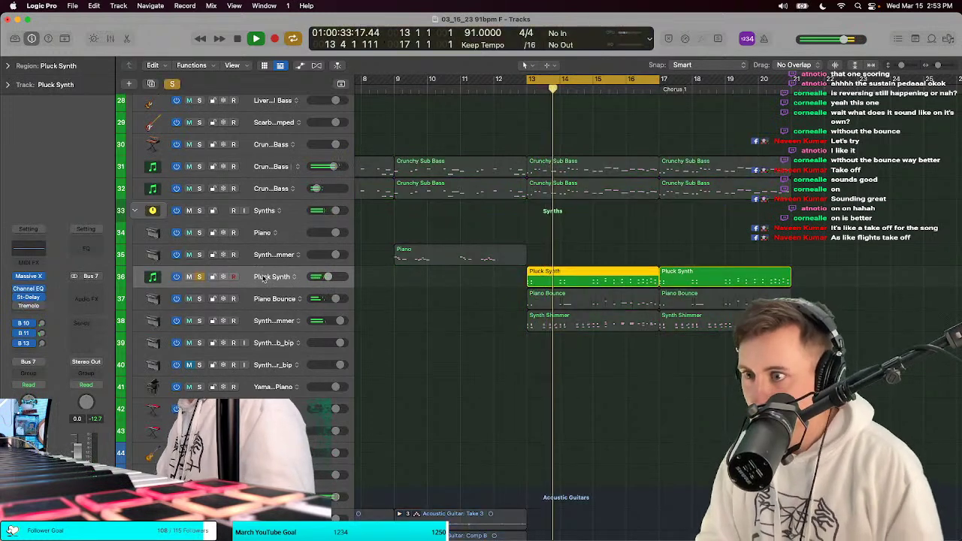
# Step: Solo the Piano Bounce track and insert a ChromaVerb after its Stereo Delay with the decay set to 1.90 s
pyautogui.click(261, 298)
pyautogui.press('s')
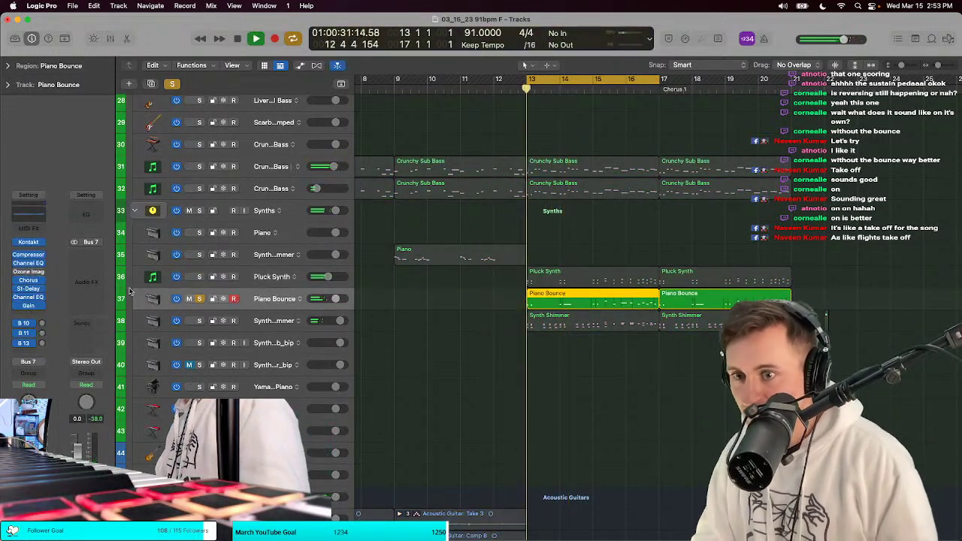
pyautogui.click(30, 298)
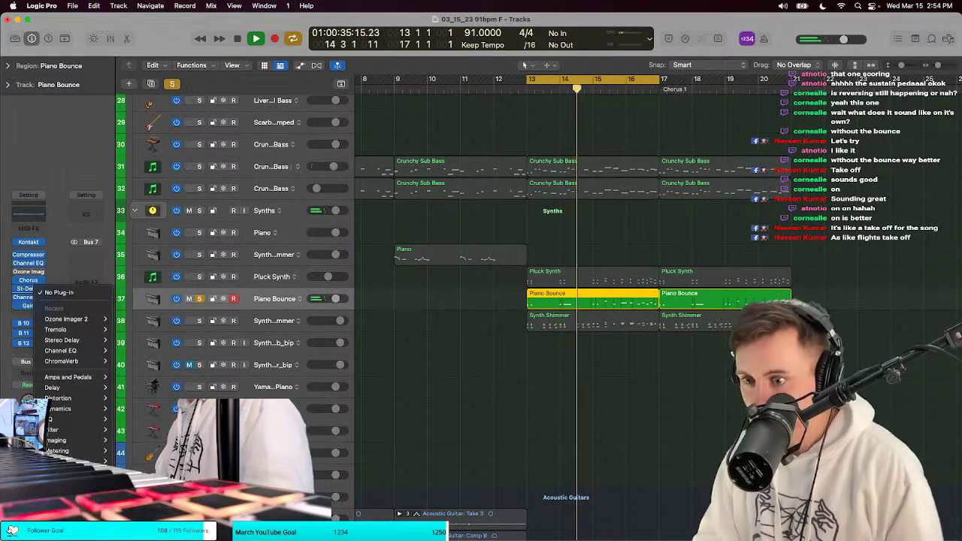
pyautogui.click(61, 361)
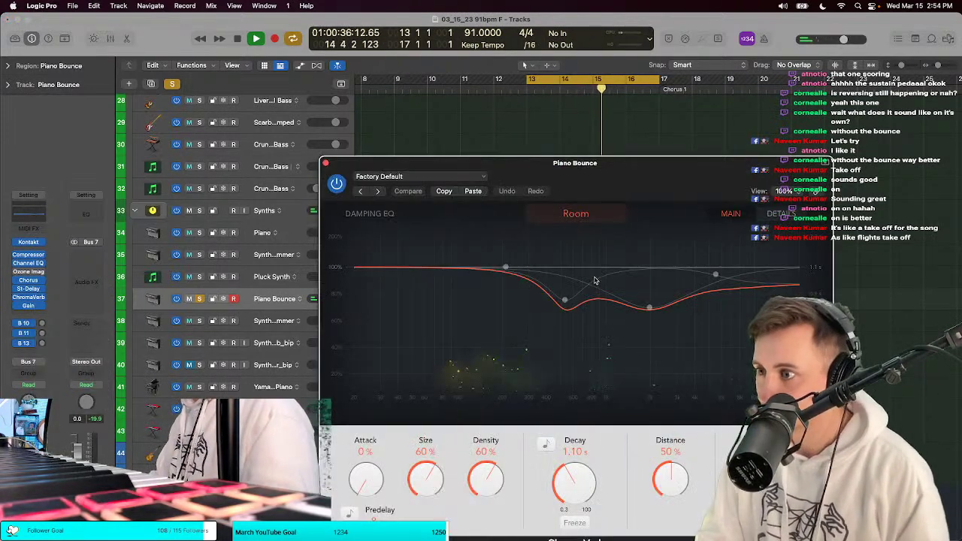
pyautogui.moveTo(583, 508); pyautogui.dragTo(583, 474)
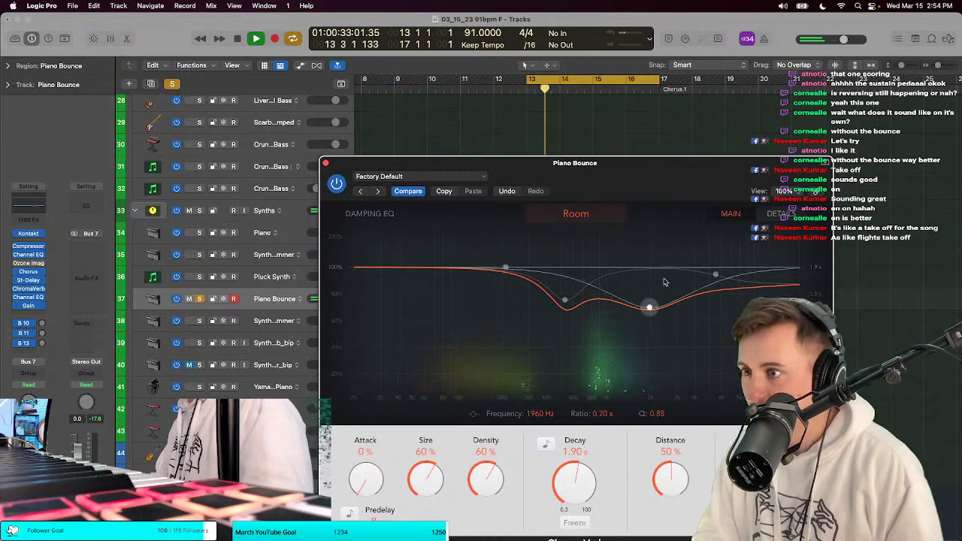
# Step: Set the low cut of ChromaVerb's output EQ to about 345 Hz, close the effect, and unsolo Piano Bounce
pyautogui.click(781, 214)
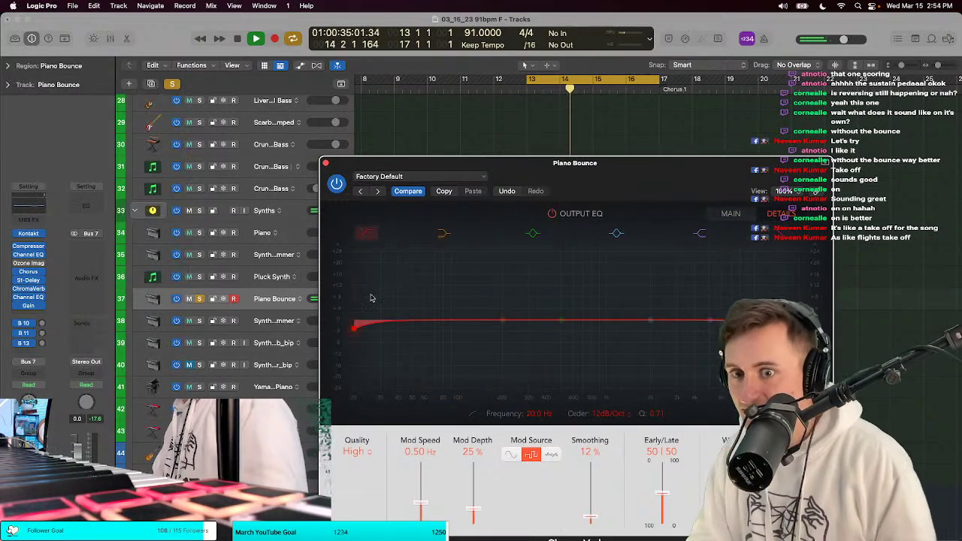
pyautogui.moveTo(356, 327); pyautogui.dragTo(549, 321)
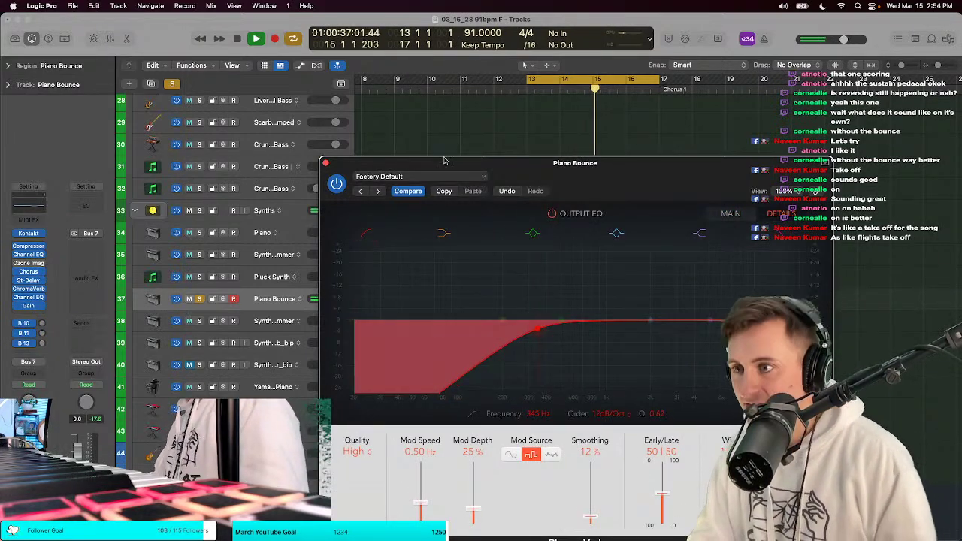
pyautogui.click(326, 165)
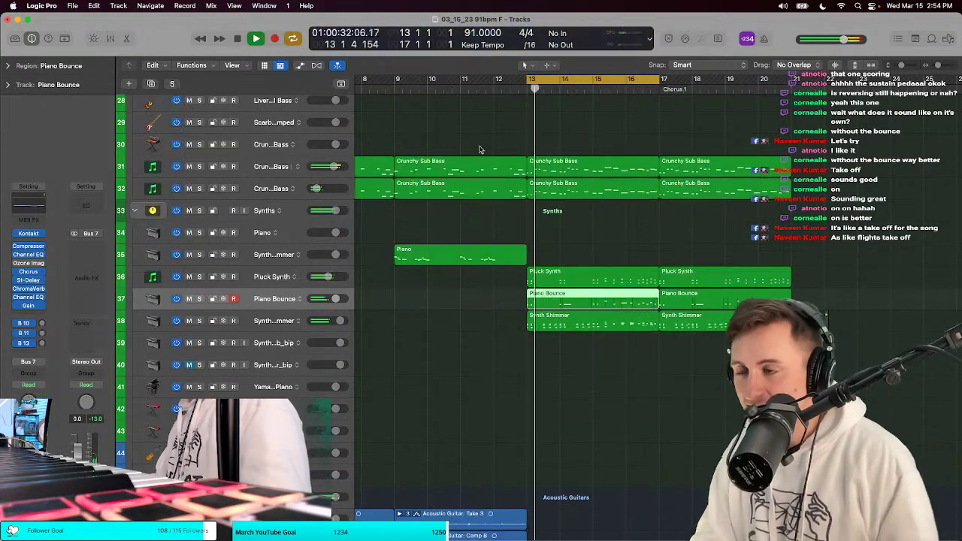
pyautogui.rightClick(480, 150)
pyautogui.press('Escape')
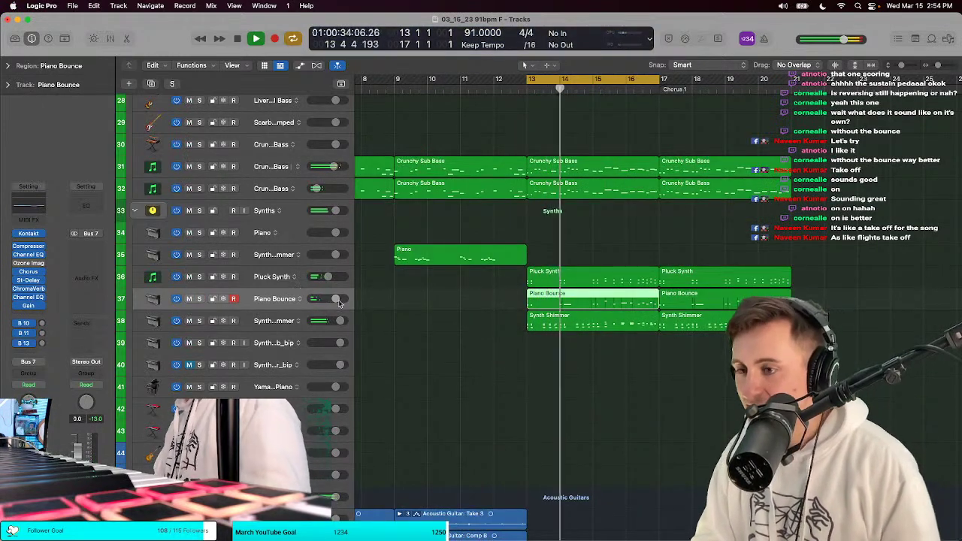
# Step: Lower Piano Bounce's volume slightly and set its Compressor to a -27.5 dB threshold and 77.0 ms attack
pyautogui.moveTo(337, 299); pyautogui.dragTo(334, 299)
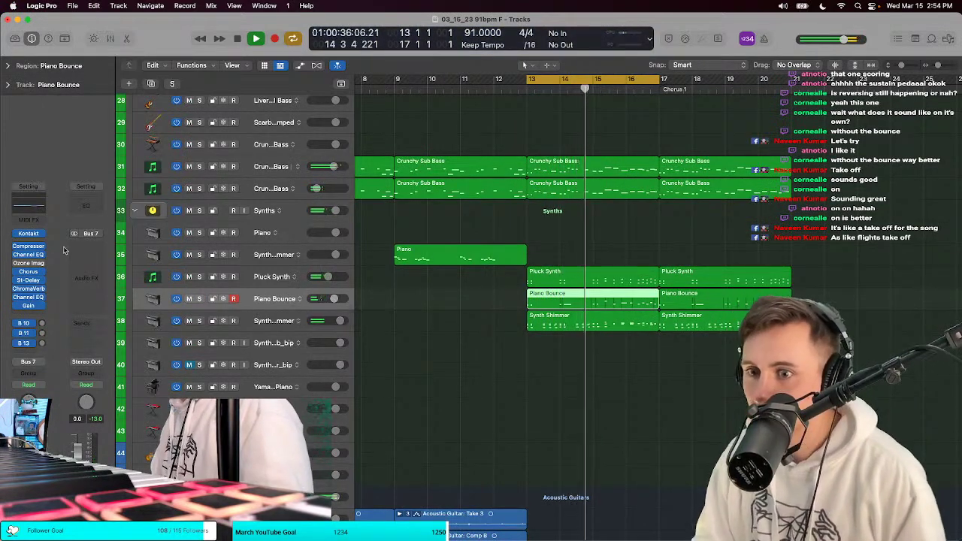
pyautogui.click(33, 247)
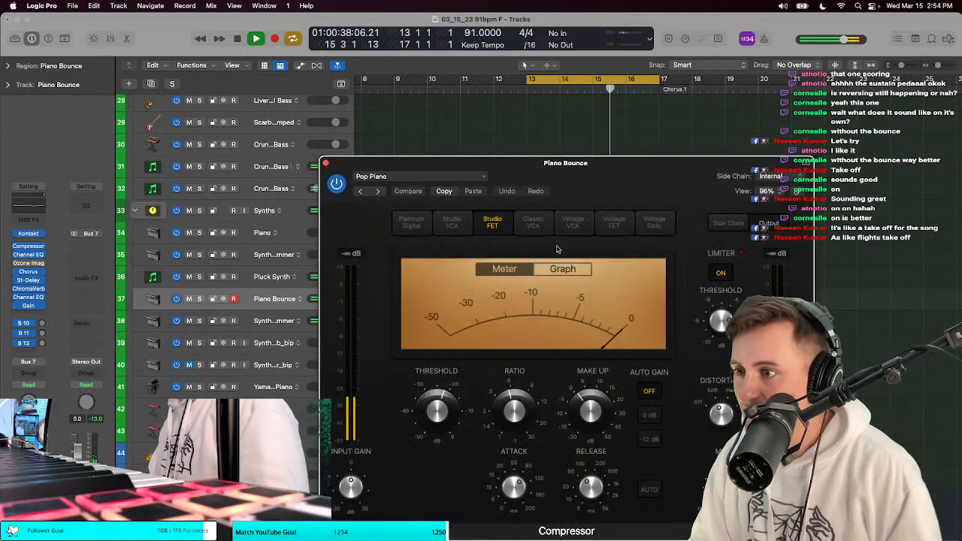
pyautogui.moveTo(451, 426); pyautogui.dragTo(450, 409)
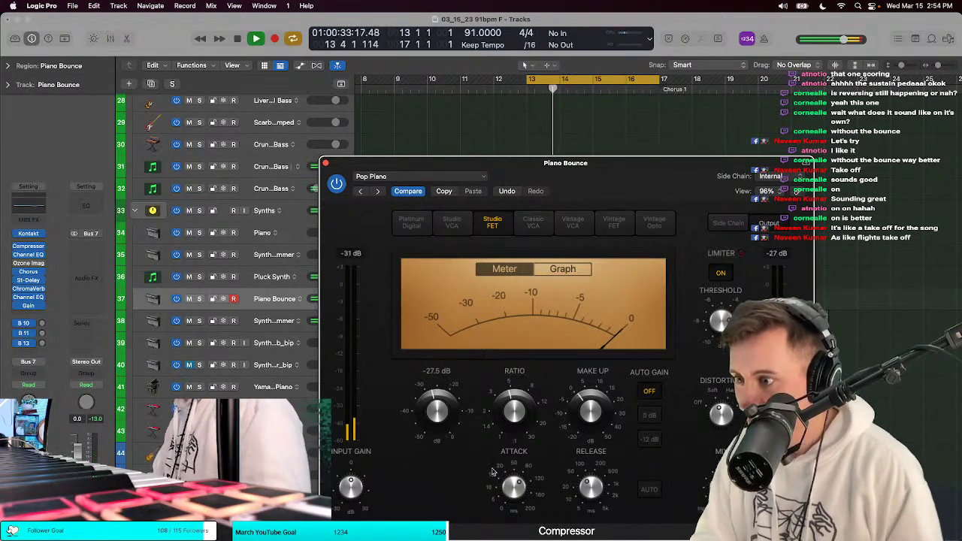
pyautogui.moveTo(513, 498); pyautogui.dragTo(515, 490)
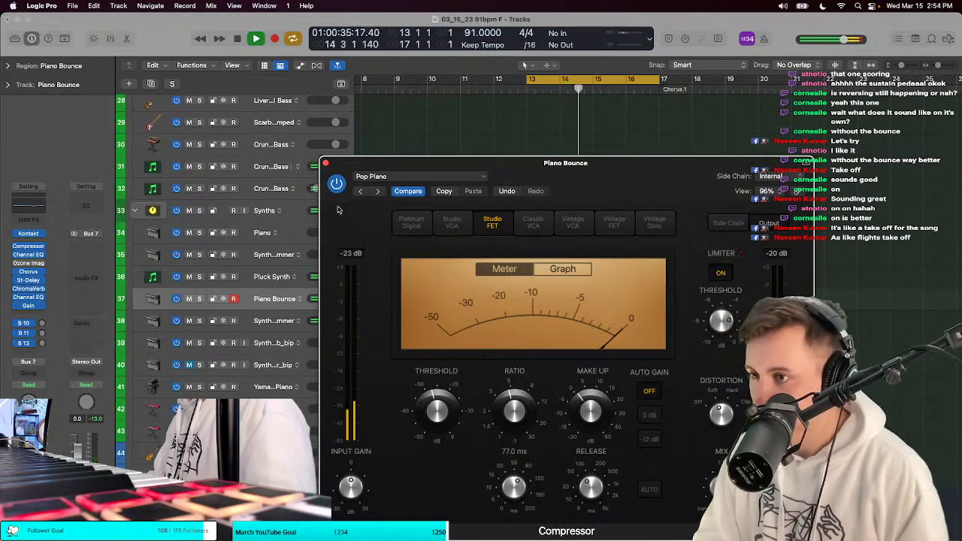
pyautogui.click(325, 163)
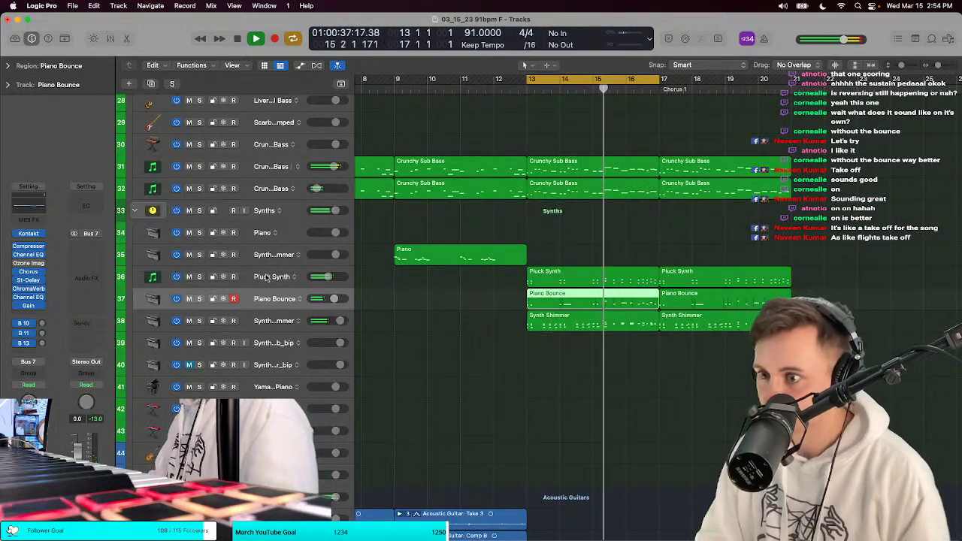
# Step: Add a send from the Pluck Synth track to Bus 28 Crystal at about -9.4 dB
pyautogui.keyDown('shift'); pyautogui.click(267, 277); pyautogui.keyUp('shift')
pyautogui.click(275, 271)
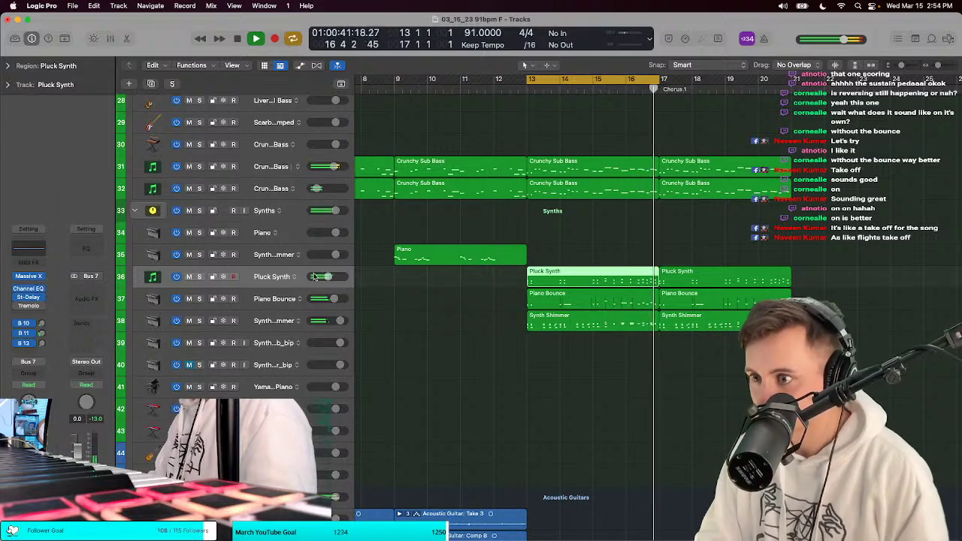
pyautogui.click(27, 343)
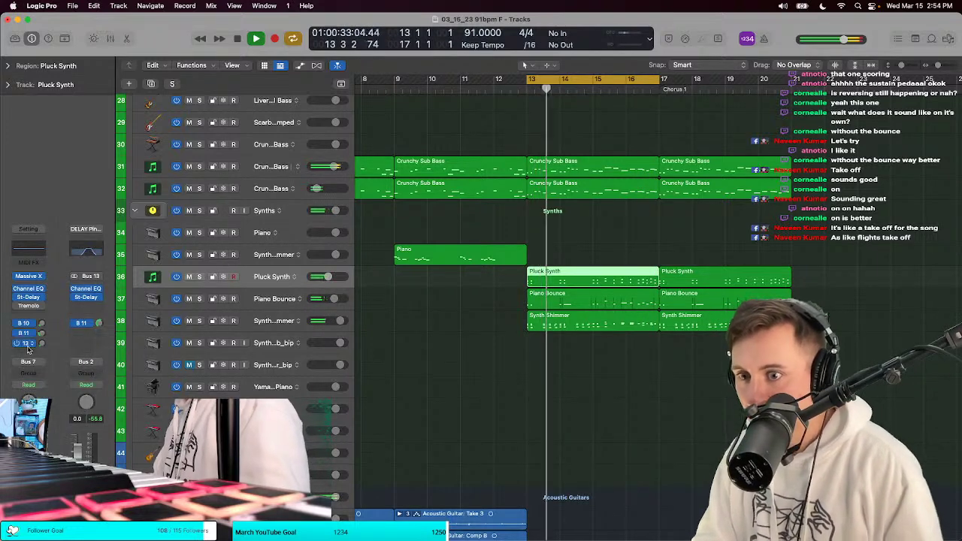
pyautogui.click(28, 345)
pyautogui.moveTo(34, 366)
pyautogui.moveTo(117, 219)
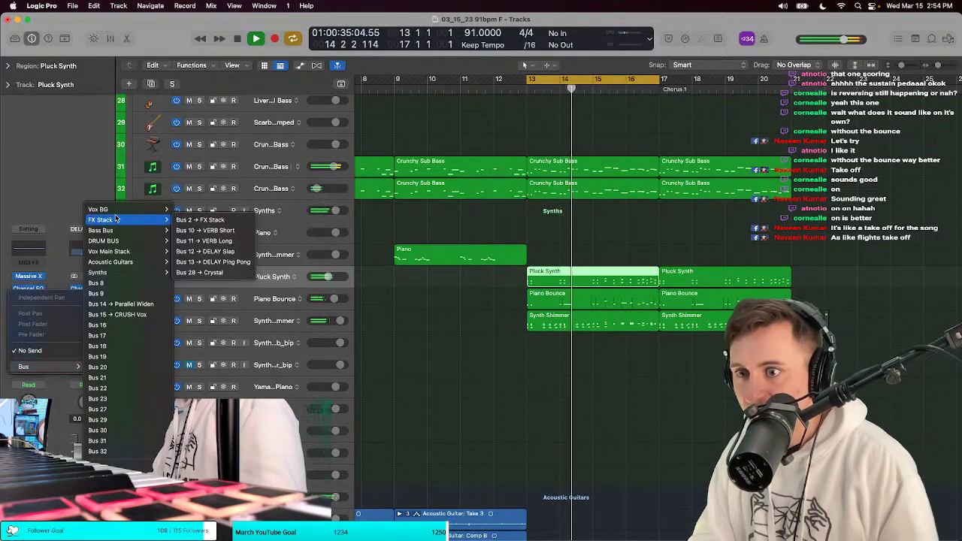
pyautogui.click(200, 272)
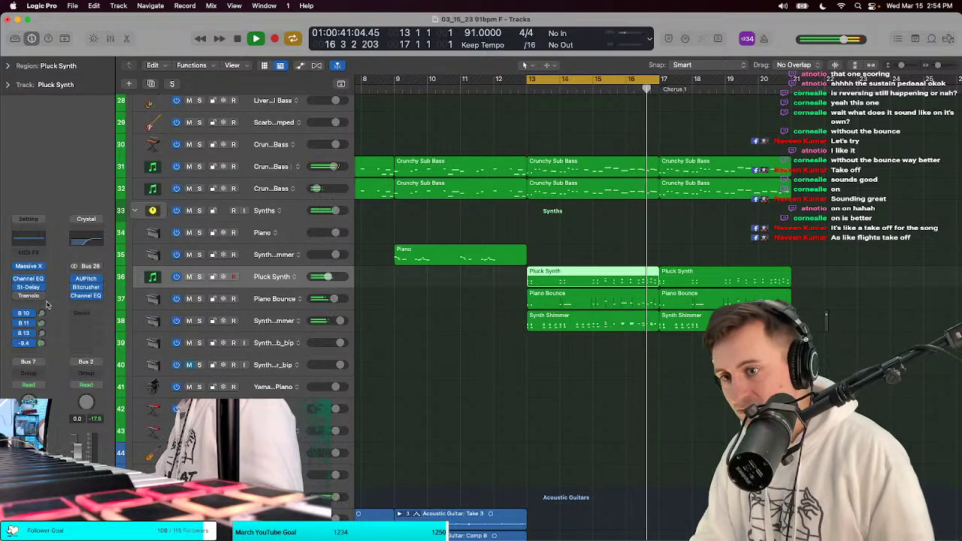
# Step: Send Piano Bounce to Bus 28 Crystal at about -20.7 dB, and set the Pluck Synth's Crystal send to about -16.2 dB
pyautogui.press('Down')
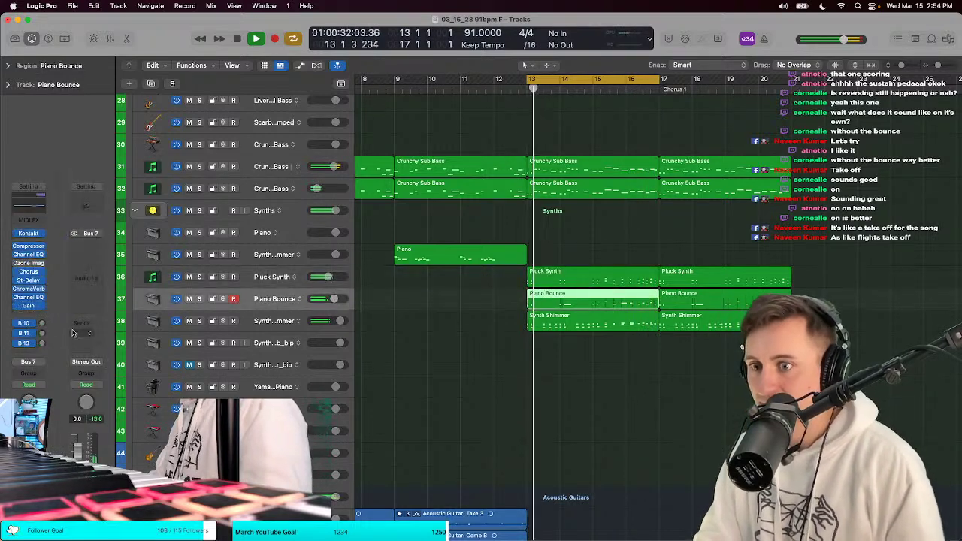
pyautogui.click(29, 344)
pyautogui.moveTo(45, 367)
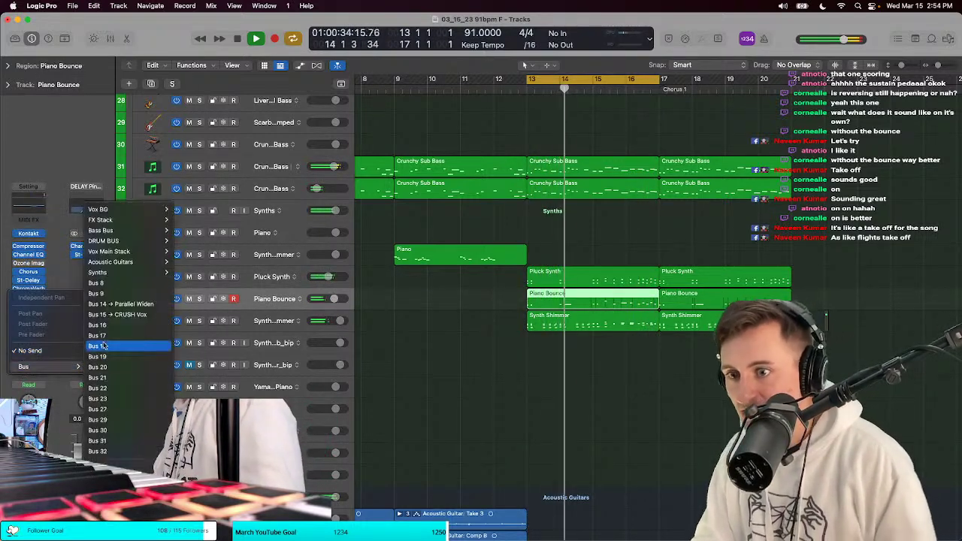
pyautogui.moveTo(113, 272)
pyautogui.click(222, 274)
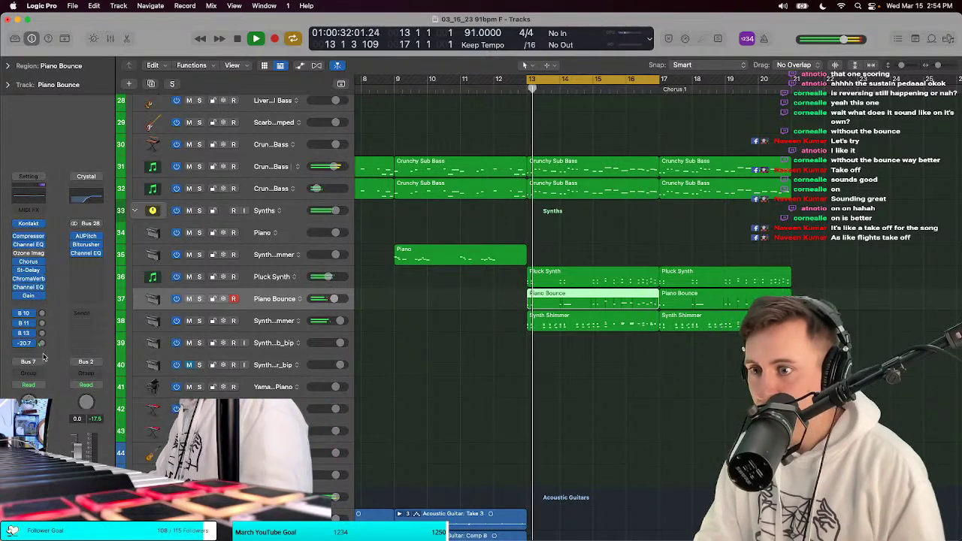
pyautogui.click(241, 284)
pyautogui.click(42, 344)
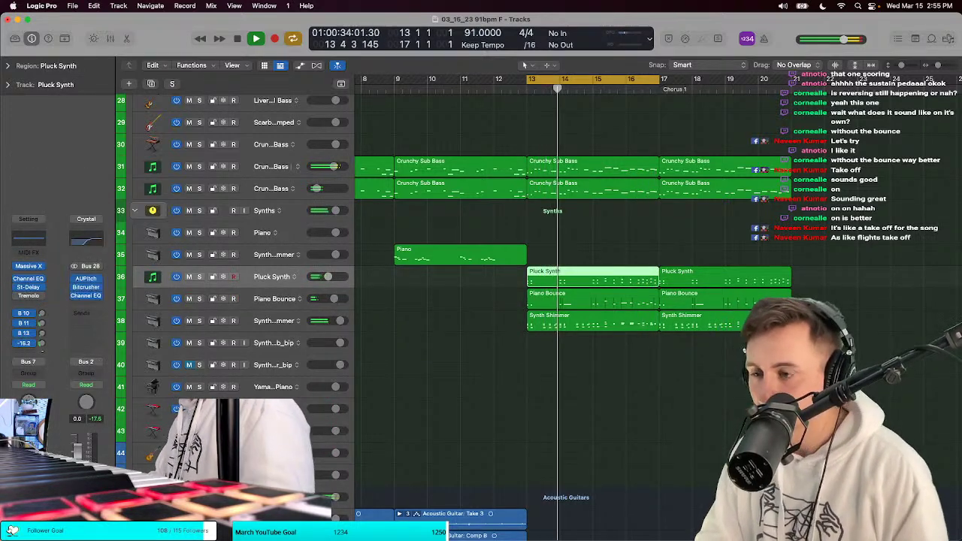
# Step: Turn off cycle mode for bars 13 to 17 and play the song from the start of Verse 1
pyautogui.press('super+Up')
pyautogui.press('super+Left')
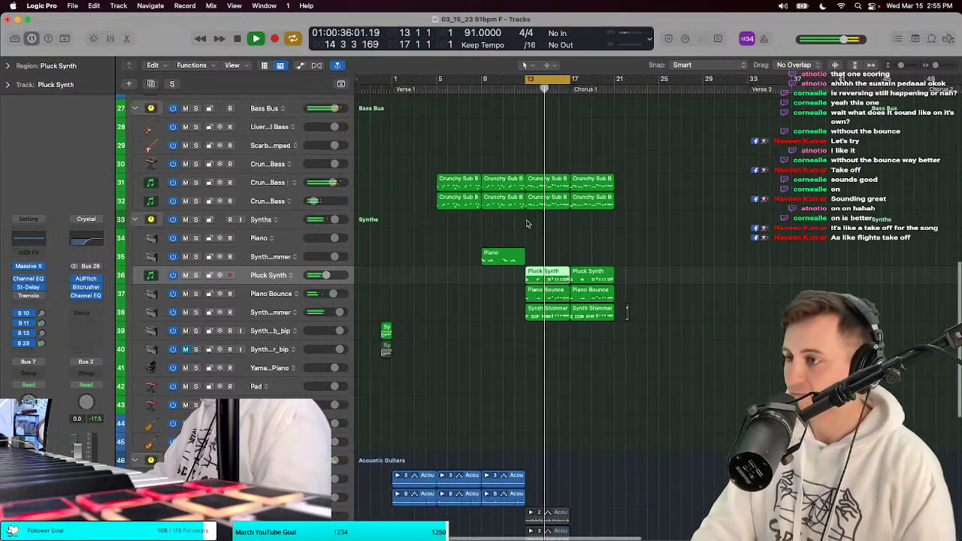
pyautogui.scroll(3, 527, 218)
pyautogui.moveTo(590, 347); pyautogui.dragTo(605, 412)
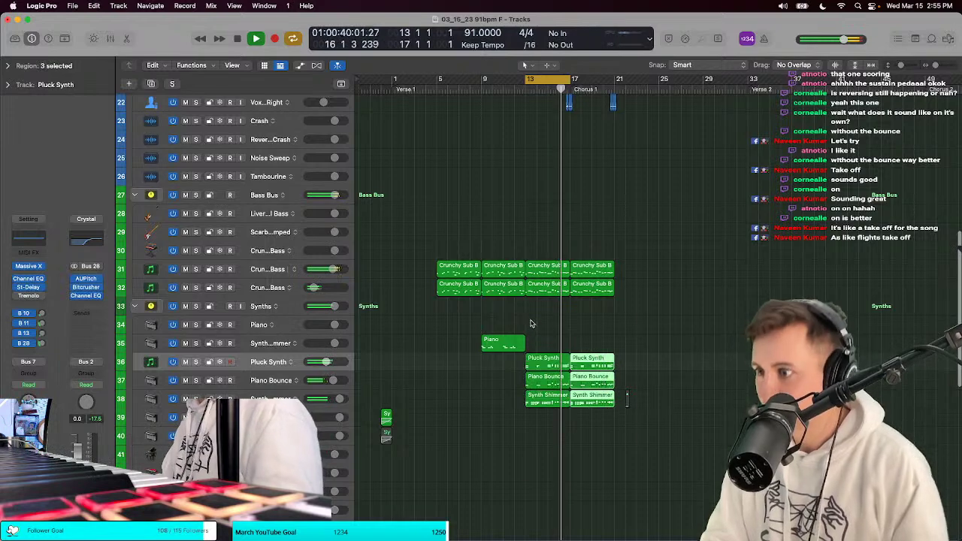
pyautogui.hscroll(-1, 519, 304)
pyautogui.rightClick(489, 189)
pyautogui.click(486, 180)
pyautogui.scroll(2, 485, 181)
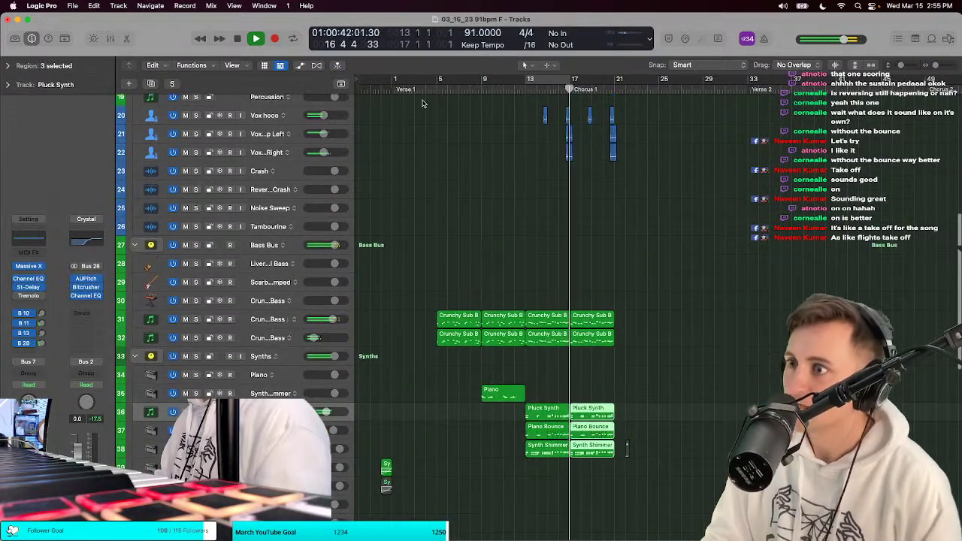
pyautogui.click(463, 85)
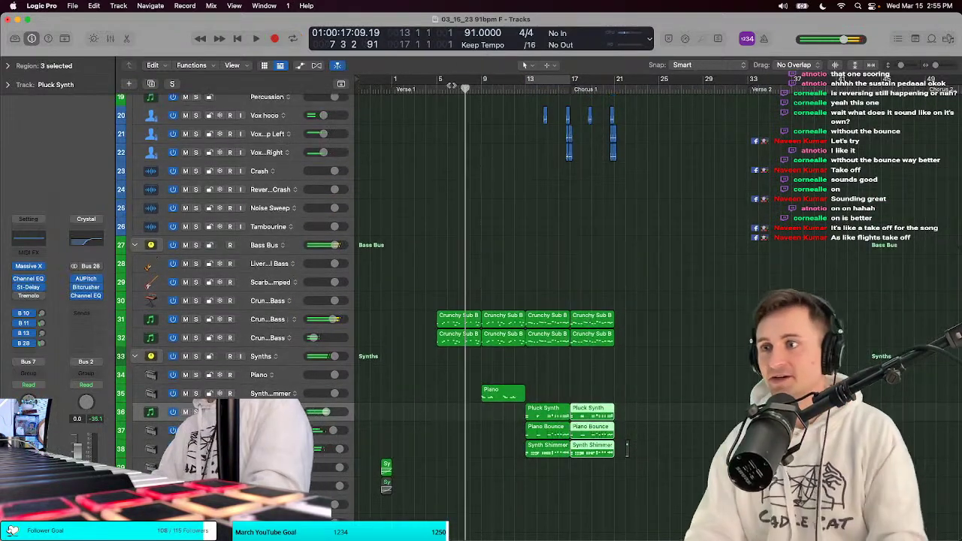
pyautogui.click(385, 91)
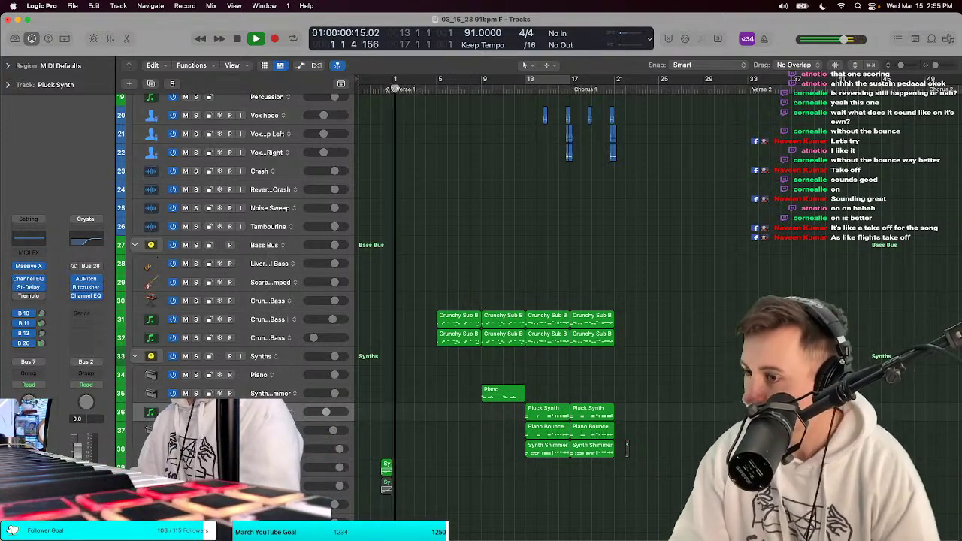
# Step: Select the Vox Ideas track, turn on its input monitoring, lower its volume slightly, and restart playback from bar 1
pyautogui.scroll(5, 397, 130)
pyautogui.scroll(-3, 397, 129)
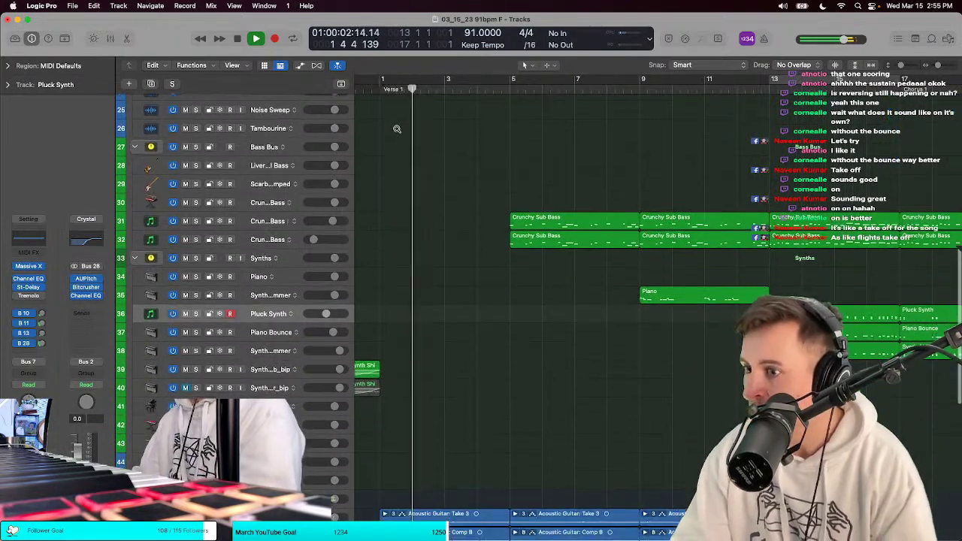
pyautogui.scroll(-8, 397, 129)
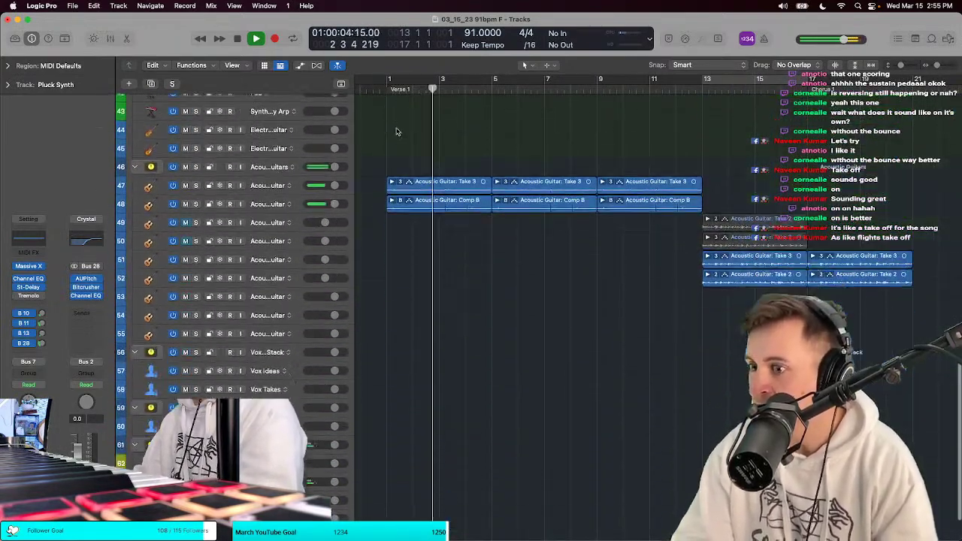
pyautogui.click(347, 314)
pyautogui.press('space')
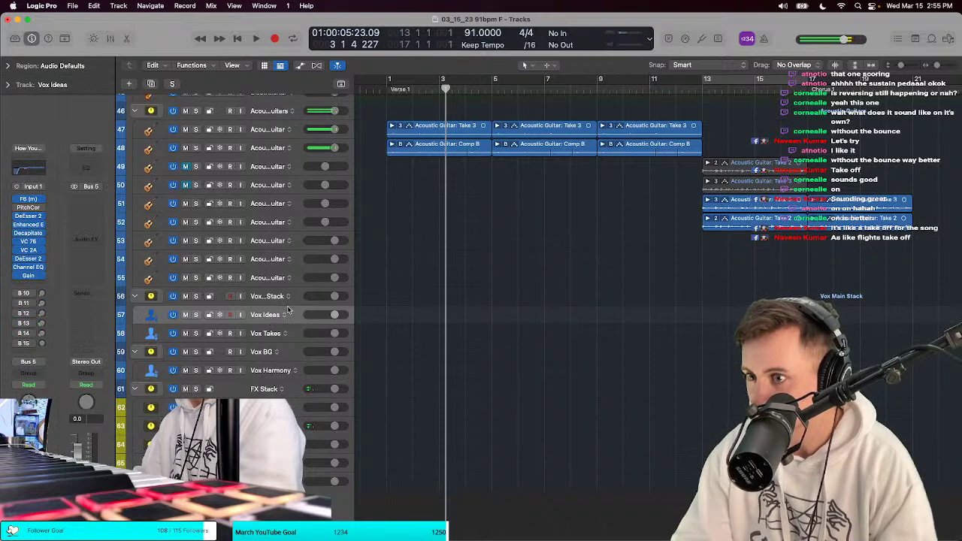
pyautogui.moveTo(334, 317)
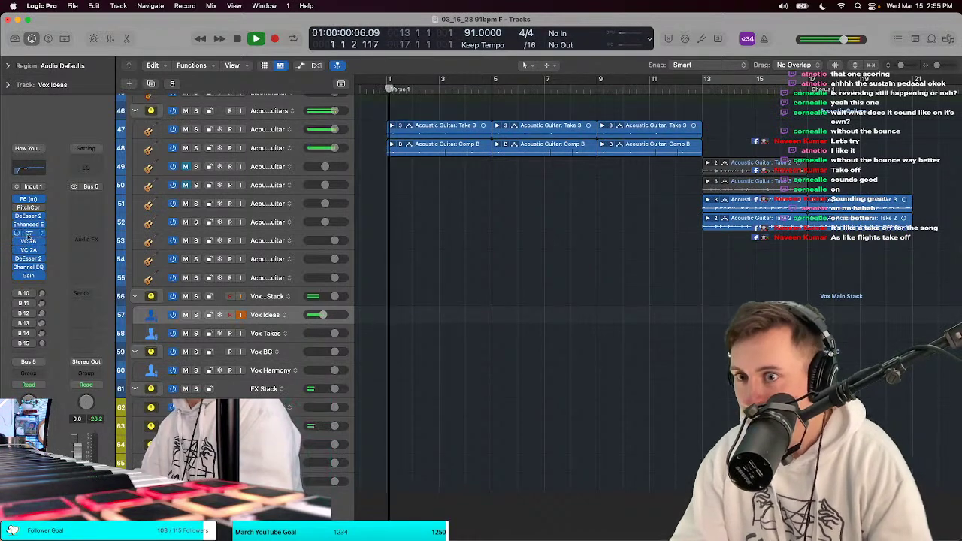
# Step: Enable Pitch Correction on Vox Ideas and set its root note to F with the major scale
pyautogui.press('v')
pyautogui.click(421, 218)
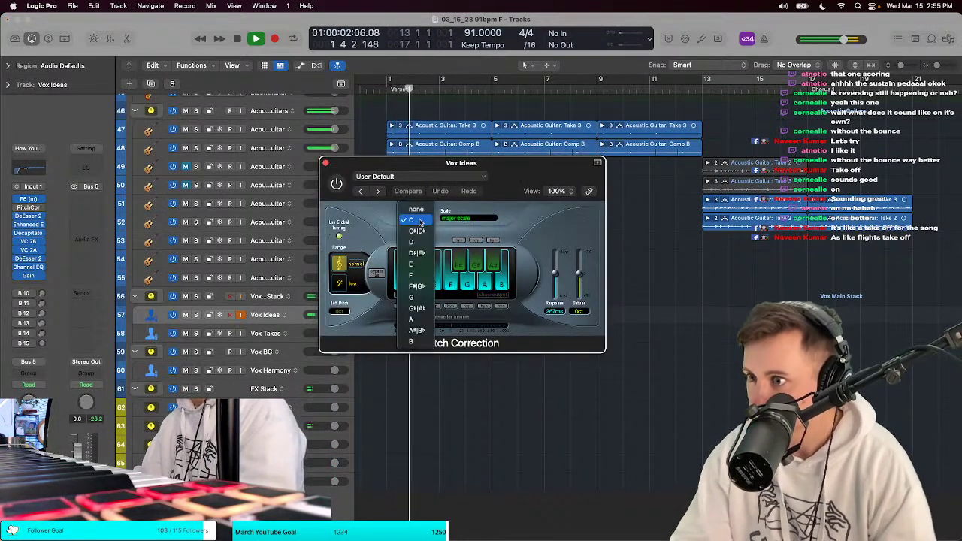
pyautogui.click(418, 267)
pyautogui.click(410, 220)
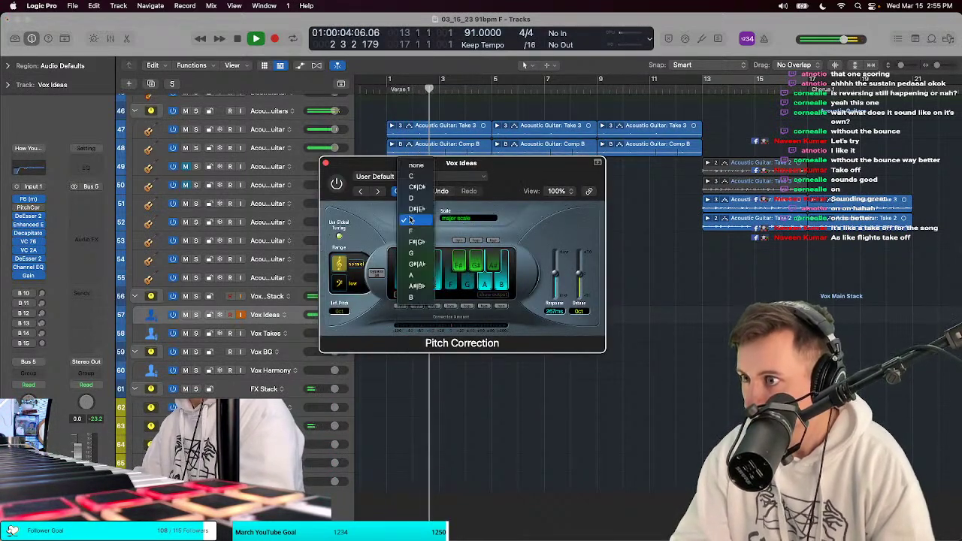
pyautogui.click(411, 230)
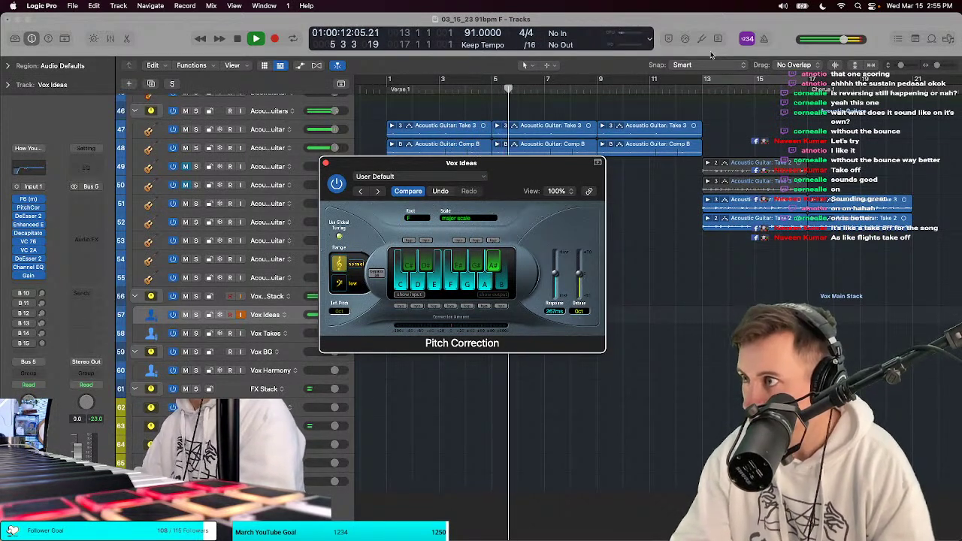
# Step: Turn on Low Latency Mode, close Pitch Correction, and replay Verse 1 from bar 1 with Vox Ideas monitored
pyautogui.click(683, 38)
pyautogui.click(326, 164)
pyautogui.press('Return')
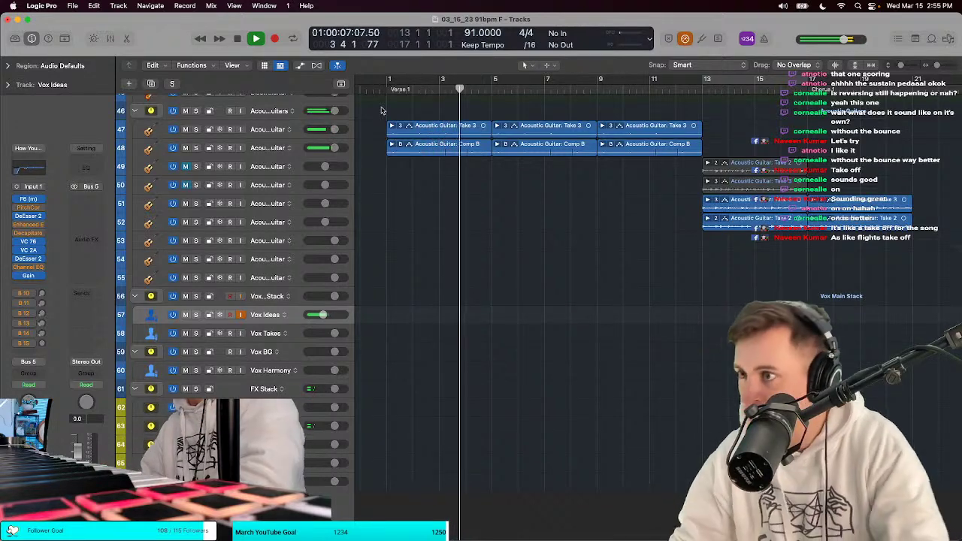
pyautogui.press('space')
pyautogui.click(384, 88)
pyautogui.press('space')
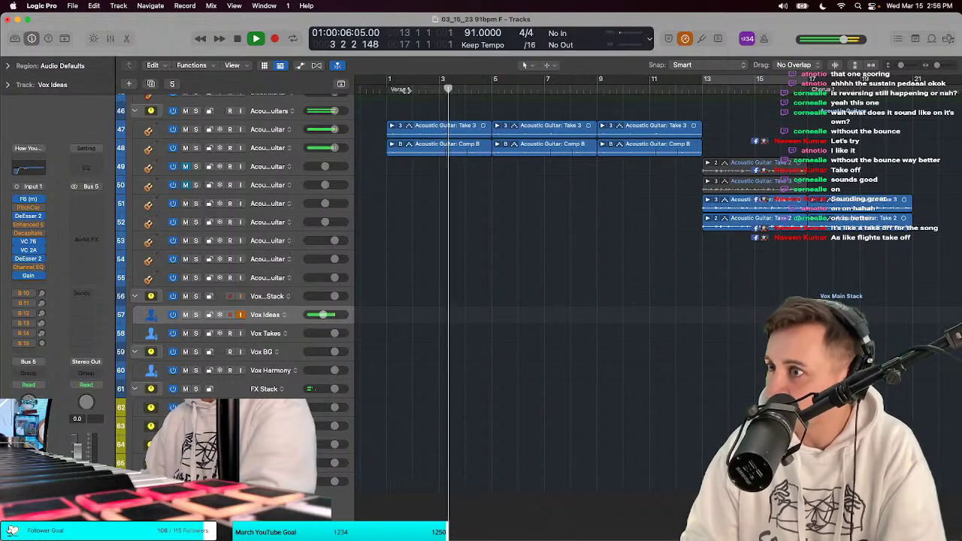
# Step: Replay Verse 1 repeatedly from its start to try vocal ideas through the monitored Vox Ideas track
pyautogui.press('Return')
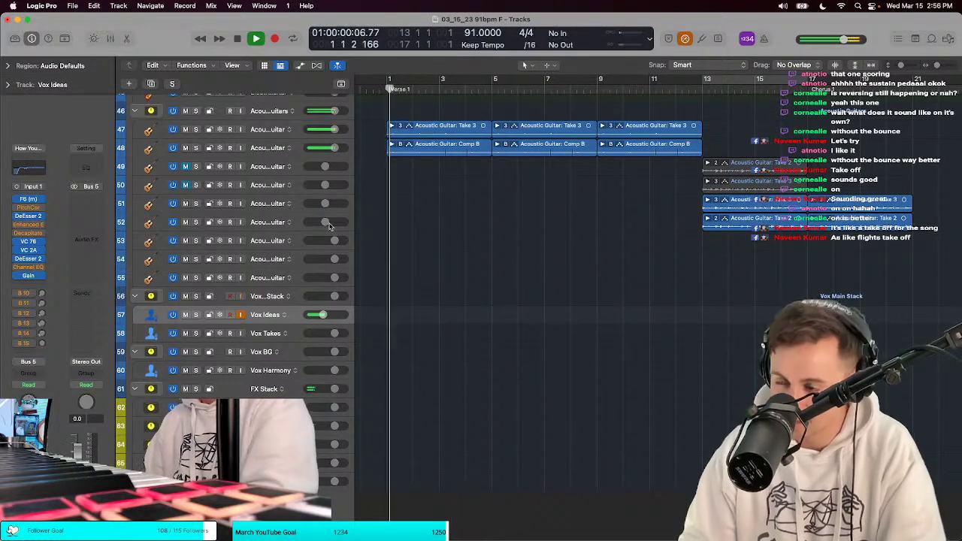
pyautogui.press('super+Up')
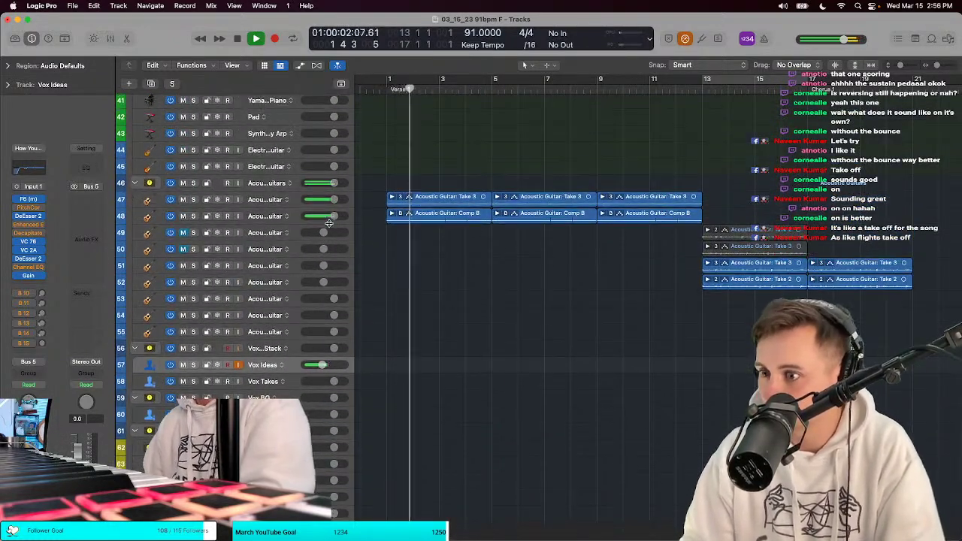
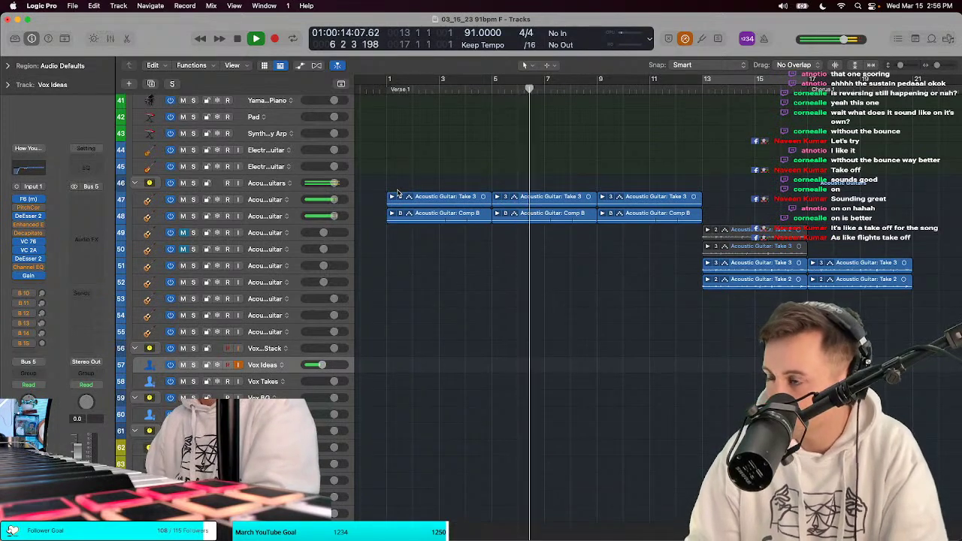
pyautogui.keyDown('ctrl'); pyautogui.keyDown('alt'); pyautogui.click(399, 192); pyautogui.keyUp('alt'); pyautogui.keyUp('ctrl')
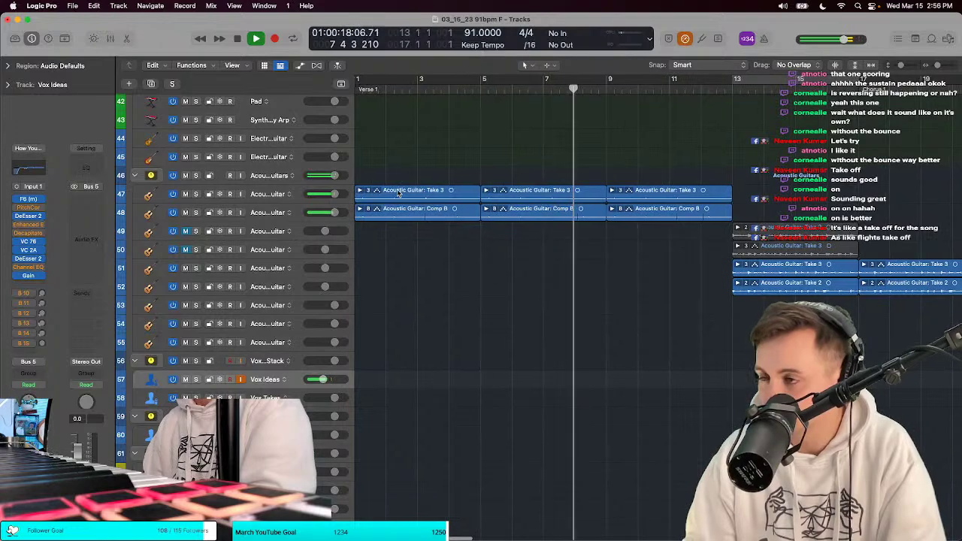
pyautogui.hscroll(-5, 500, 158)
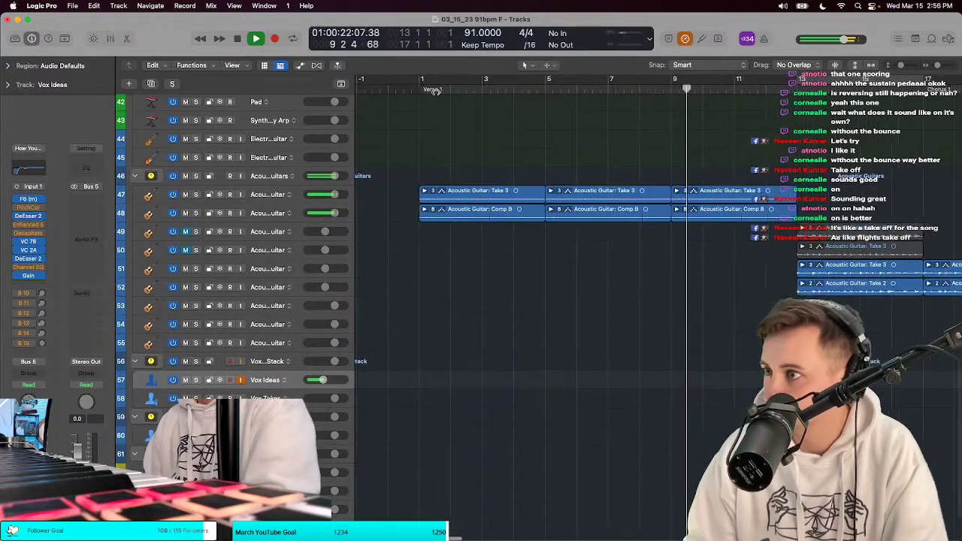
pyautogui.press('t')
pyautogui.click(391, 84)
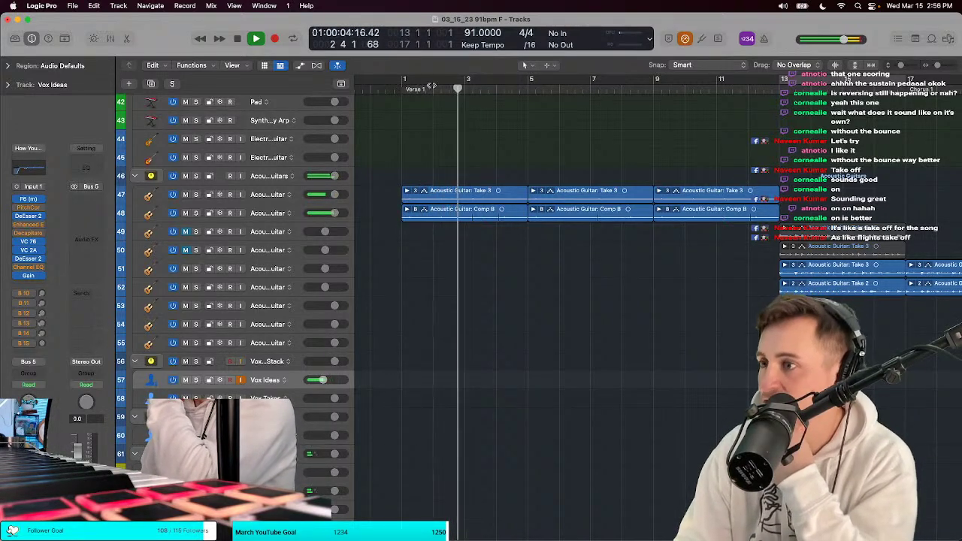
pyautogui.scroll(-6, 490, 84)
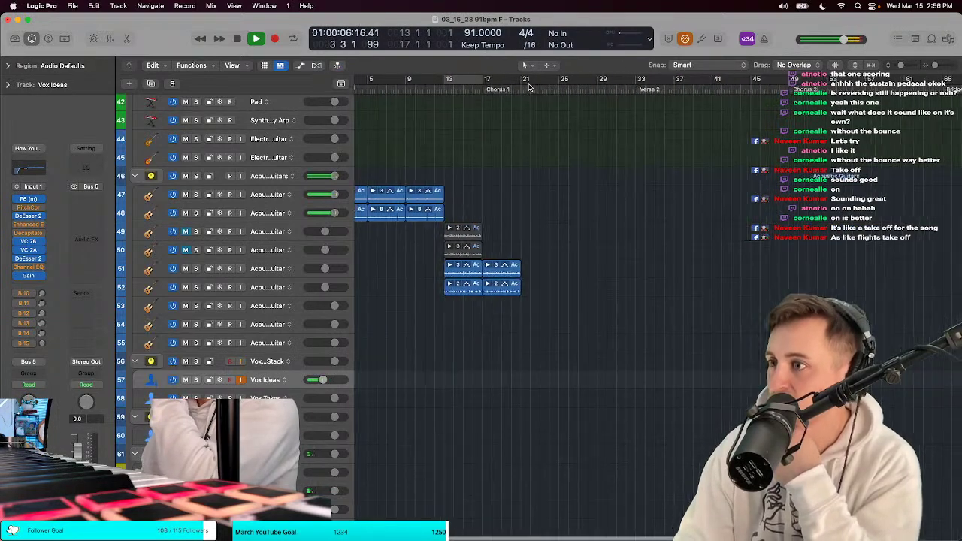
pyautogui.scroll(6, 529, 87)
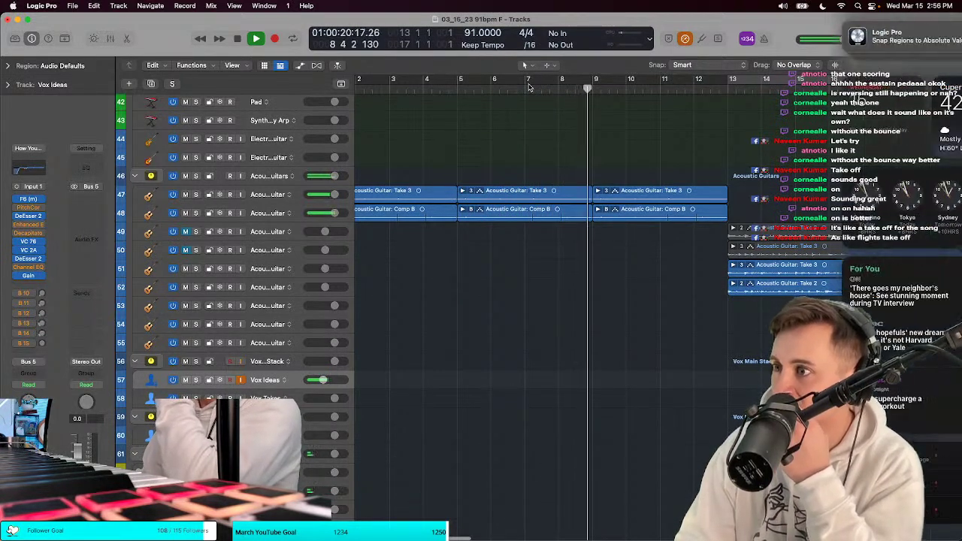
pyautogui.click(547, 89)
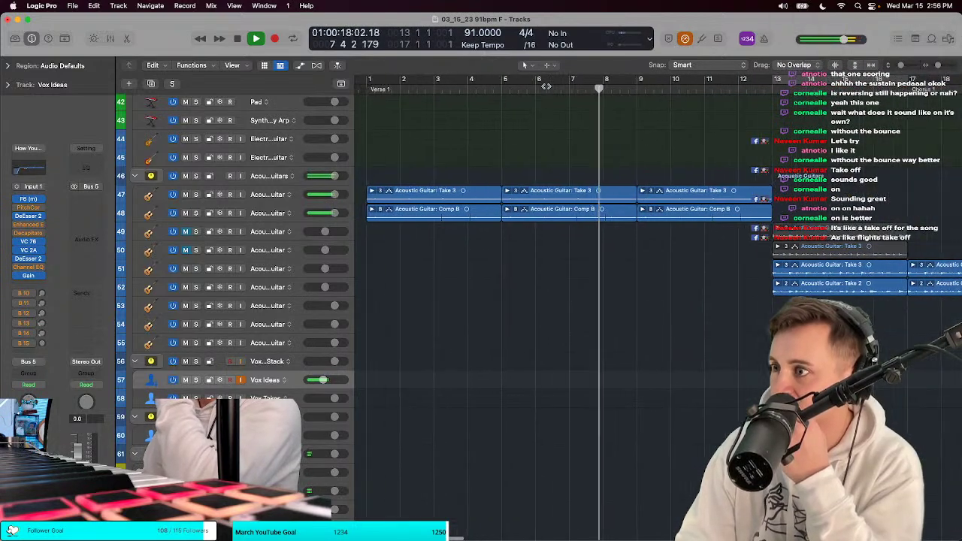
pyautogui.click(382, 89)
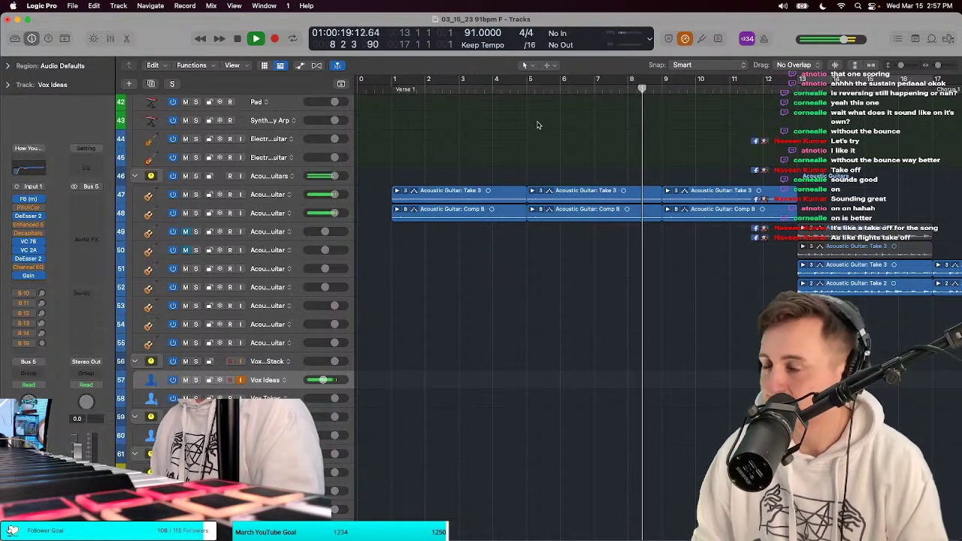
pyautogui.hscroll(2, 560, 133)
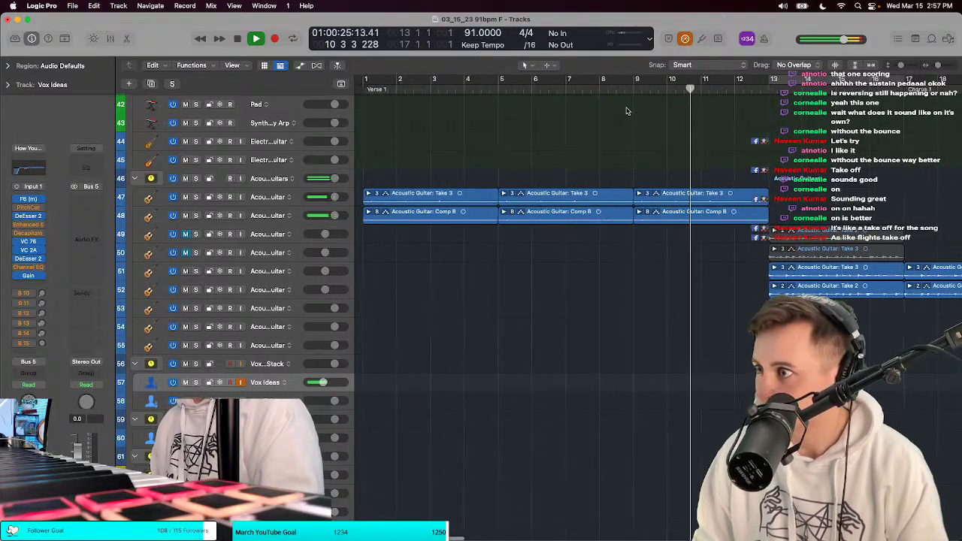
# Step: Stop playback and move the playhead back to just before Verse 1
pyautogui.press('space')
pyautogui.press('t')
pyautogui.press('Escape')
pyautogui.press(',')
pyautogui.press(',')
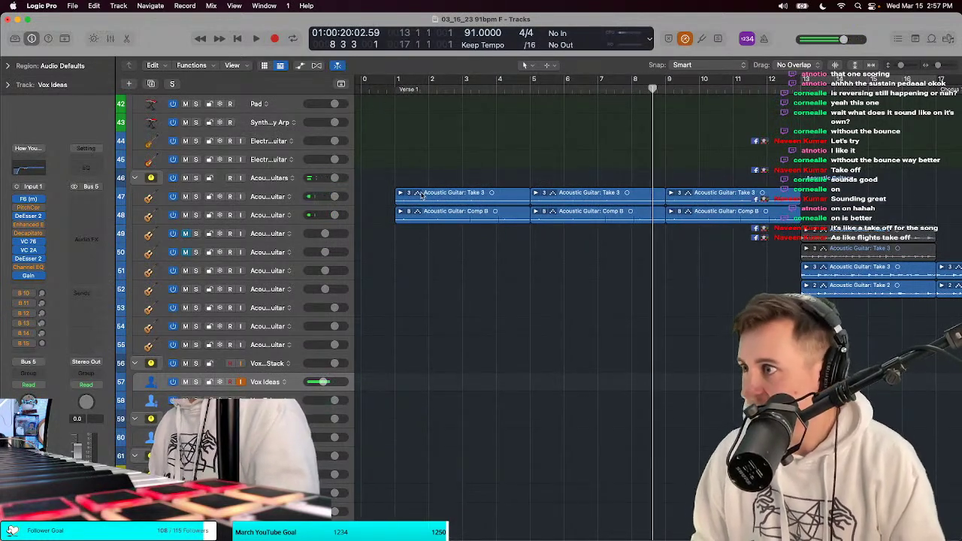
pyautogui.hscroll(2, 406, 191)
pyautogui.press('t')
pyautogui.press('Escape')
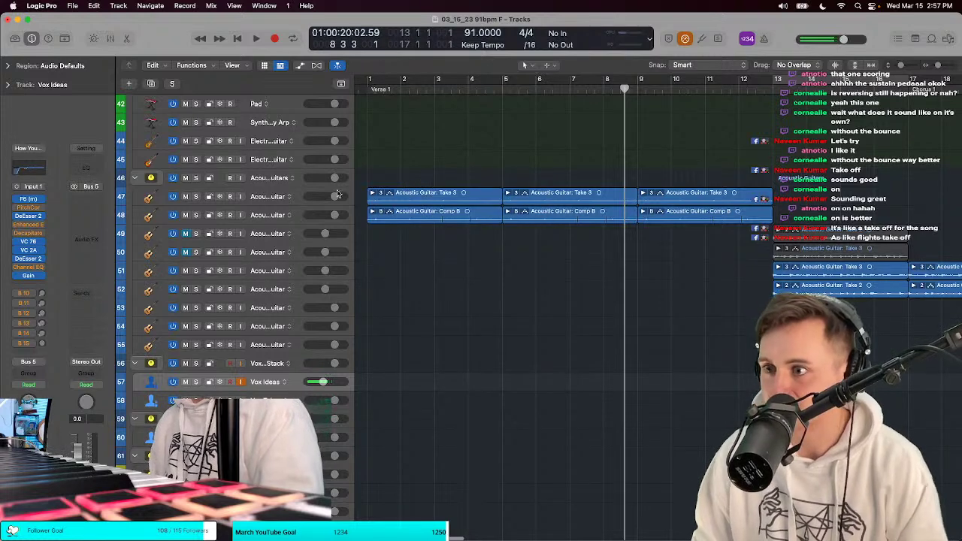
pyautogui.press('t')
pyautogui.press('Escape')
pyautogui.press('Return')
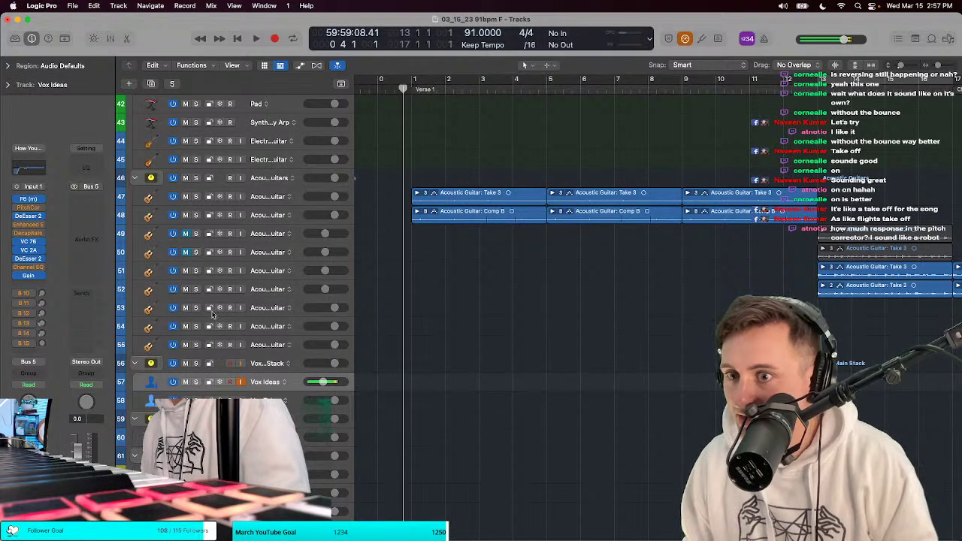
# Step: Show the Pitch Correction settings on Vox Ideas to check the response, and close the plug-in again
pyautogui.press('v')
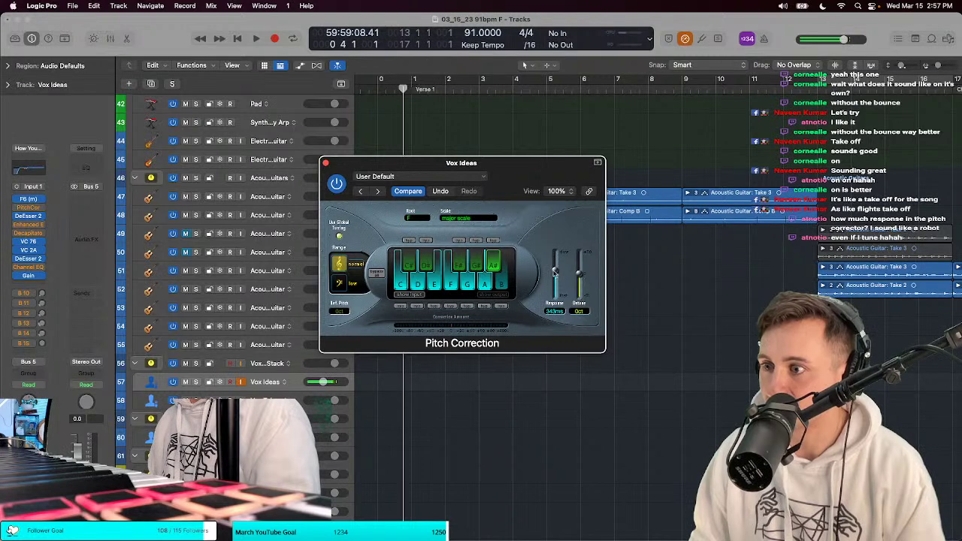
pyautogui.click(325, 162)
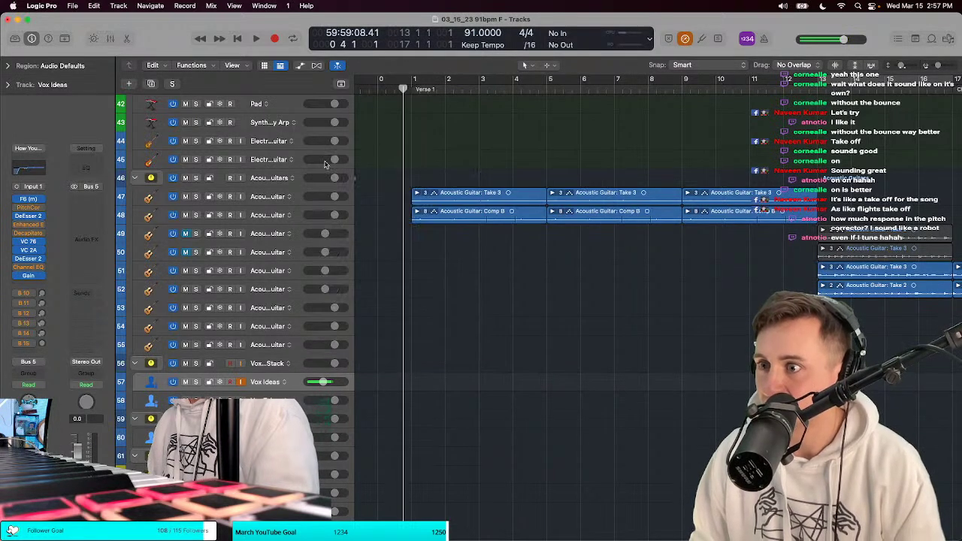
# Step: Record a vocal idea on the Vox Ideas track from just before bar 1 until just past bar 13
pyautogui.click(392, 89)
pyautogui.scroll(-1, 446, 204)
pyautogui.press('t')
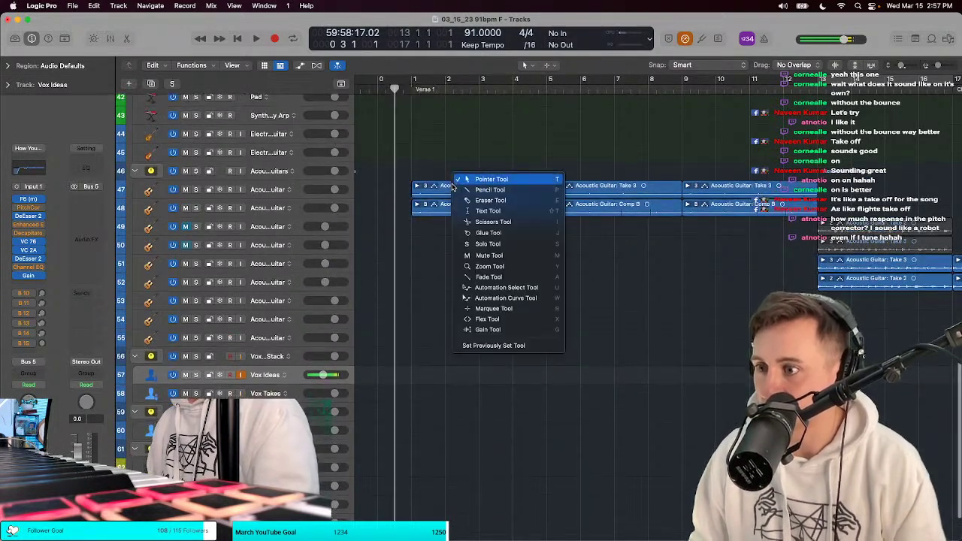
pyautogui.press('Escape')
pyautogui.press('space')
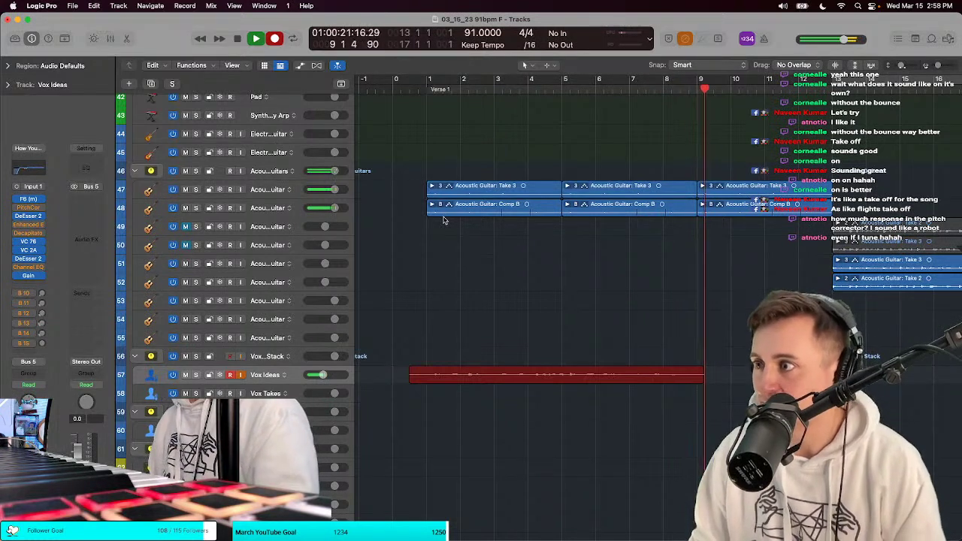
pyautogui.hscroll(3, 527, 180)
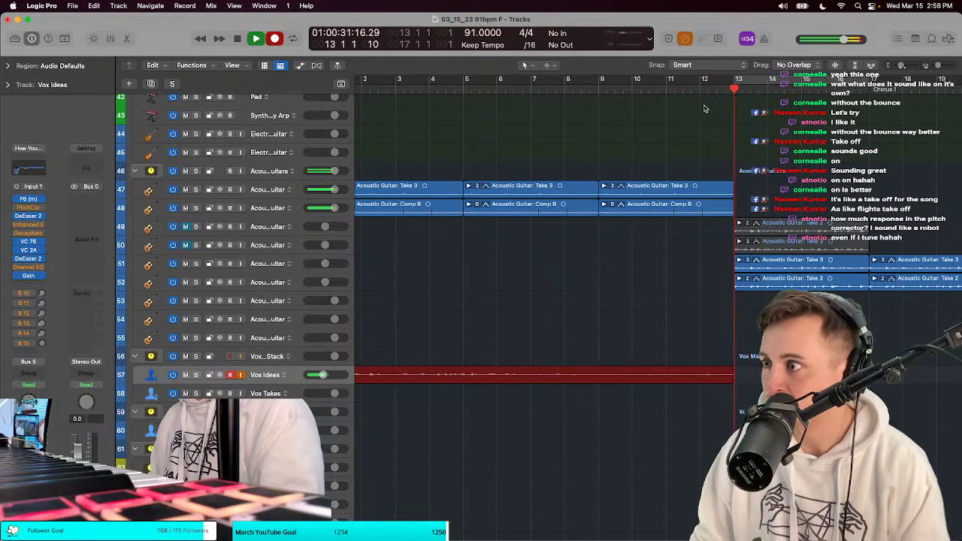
pyautogui.press('space')
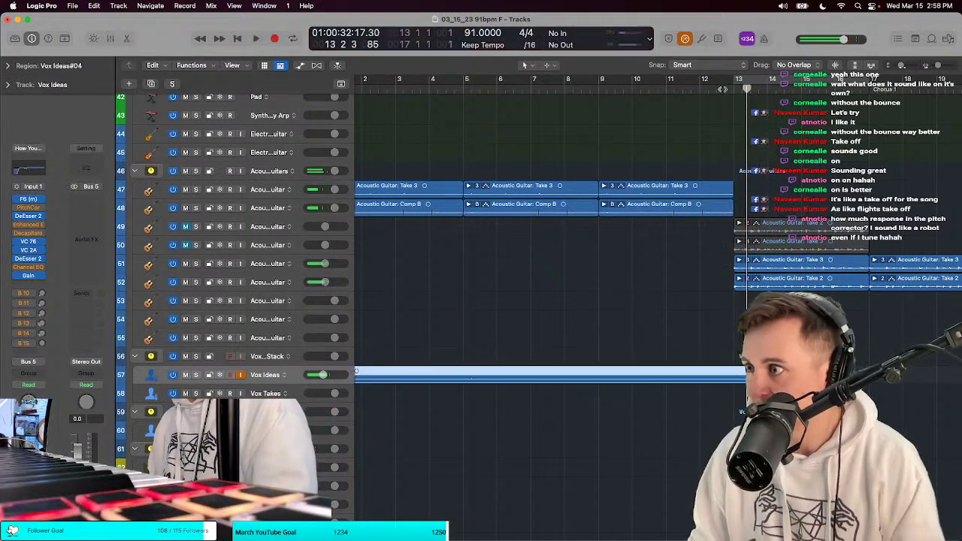
# Step: Duplicate the Vox Ideas track with its settings and replay the recorded vocal around bar 12
pyautogui.press('super+d')
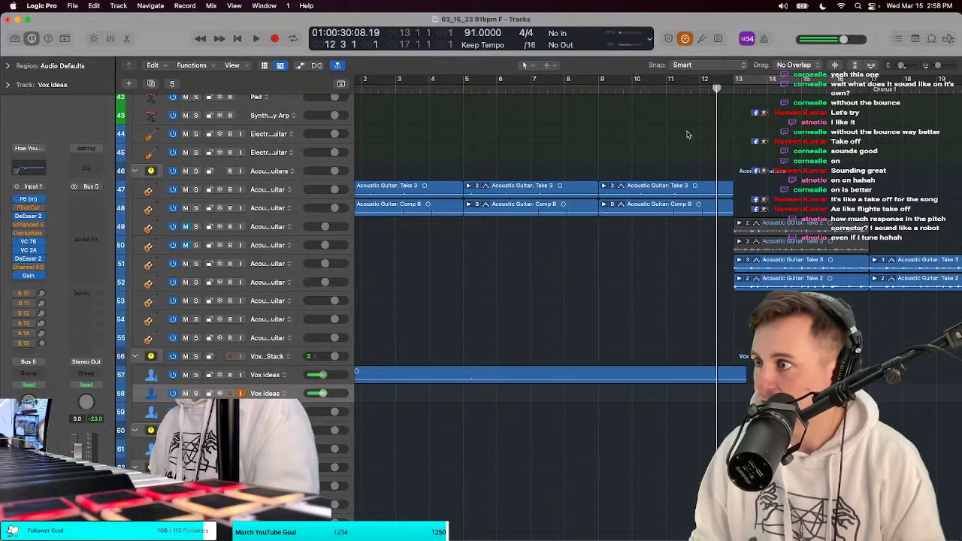
pyautogui.press('space')
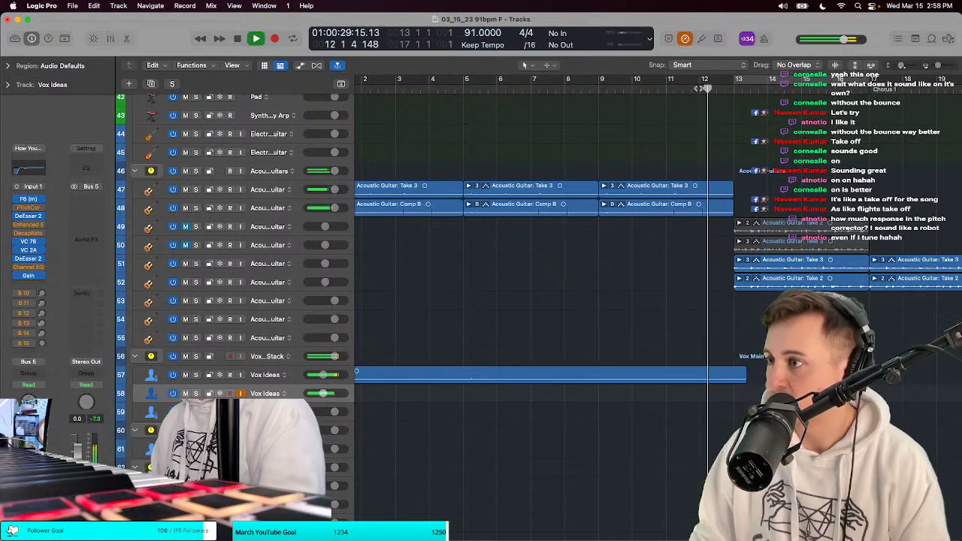
pyautogui.press('space')
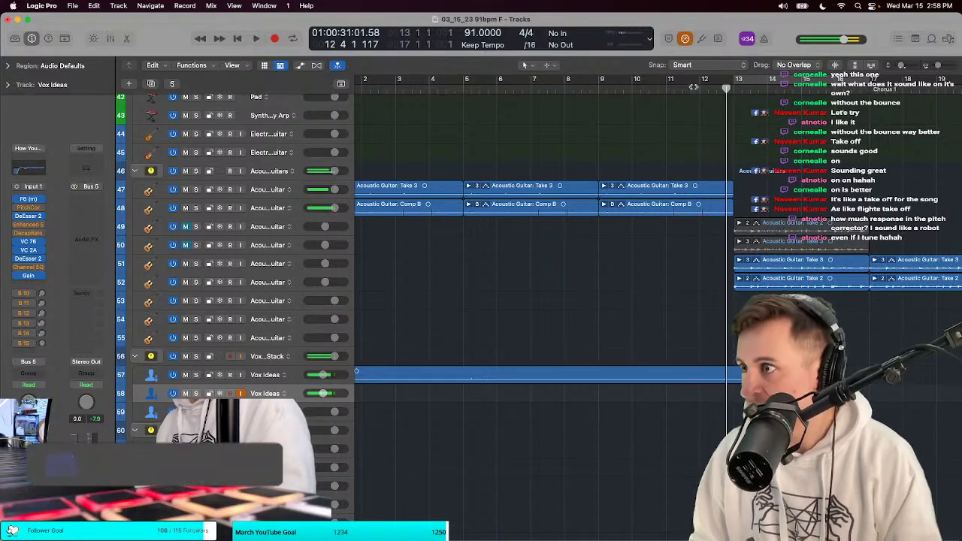
# Step: Record a second vocal idea on the duplicated Vox Ideas track from the middle of bar 11 until past bar 14
pyautogui.click(693, 86)
pyautogui.press('r')
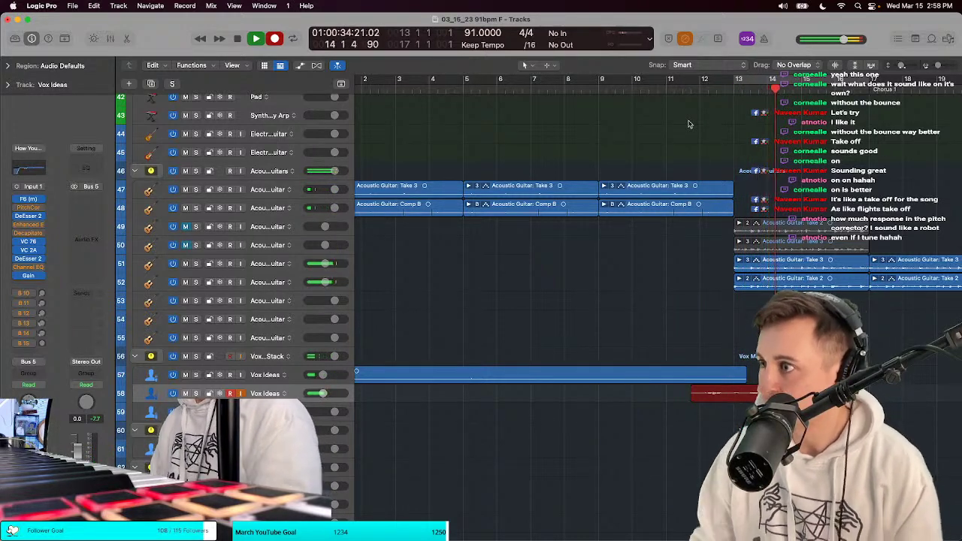
pyautogui.press('space')
# Step: During playback, trim the second vocal region to end just past bar 13 and the first one just past bar 12
pyautogui.press('space')
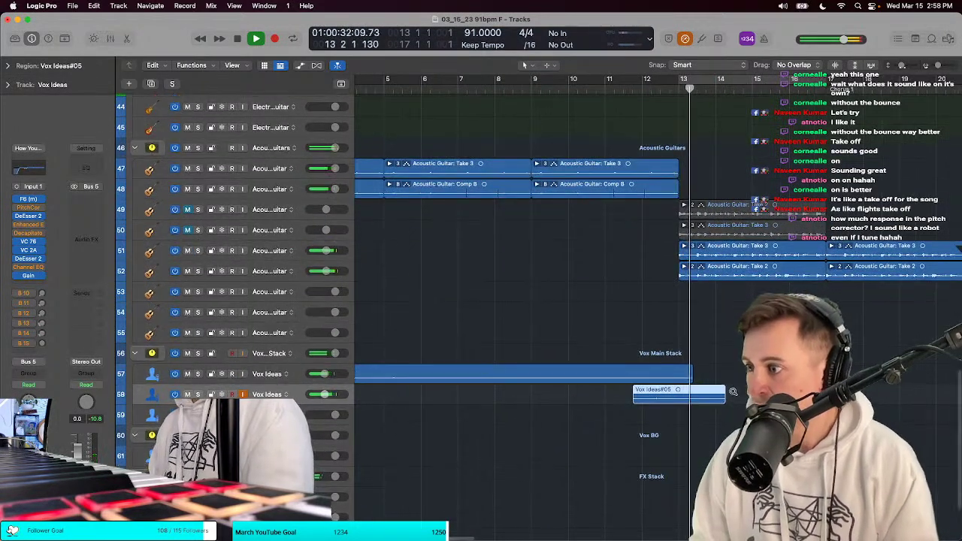
pyautogui.moveTo(722, 397); pyautogui.dragTo(687, 401)
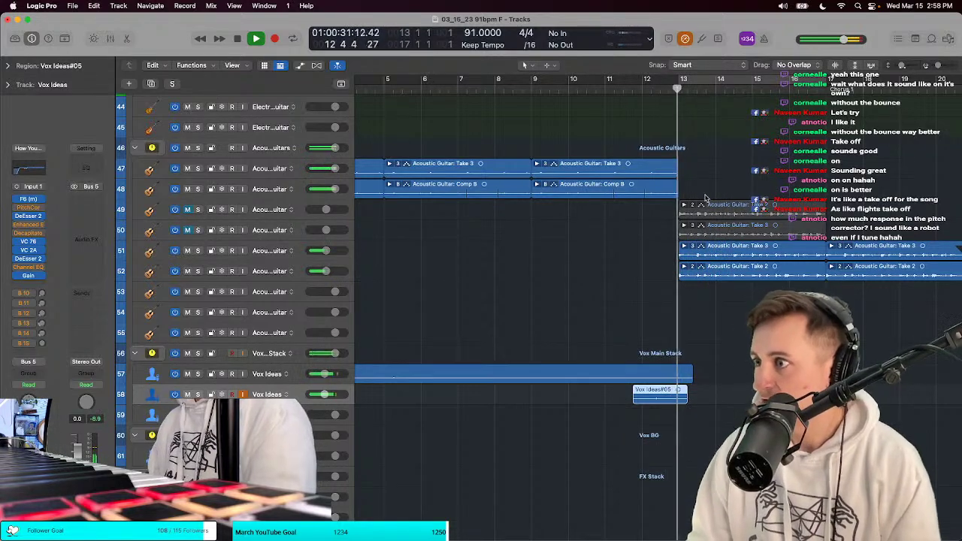
pyautogui.hscroll(5, 707, 197)
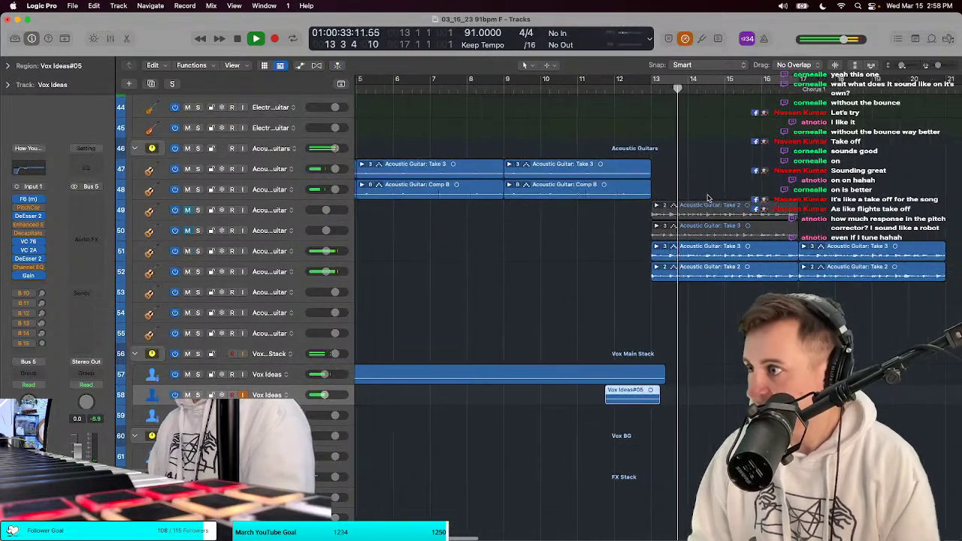
pyautogui.scroll(3, 706, 197)
pyautogui.press(',')
pyautogui.press(',')
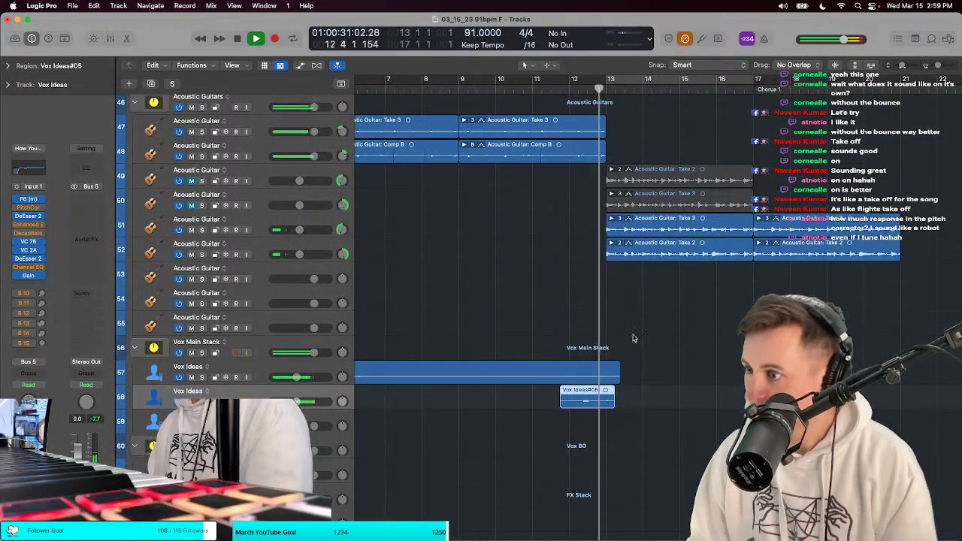
pyautogui.moveTo(620, 380); pyautogui.dragTo(578, 378)
# Step: Listen to the trimmed vocals leading into bars 13 to 15, and replay the transition from the middle of bar 12
pyautogui.hscroll(5, 618, 350)
pyautogui.scroll(2, 618, 350)
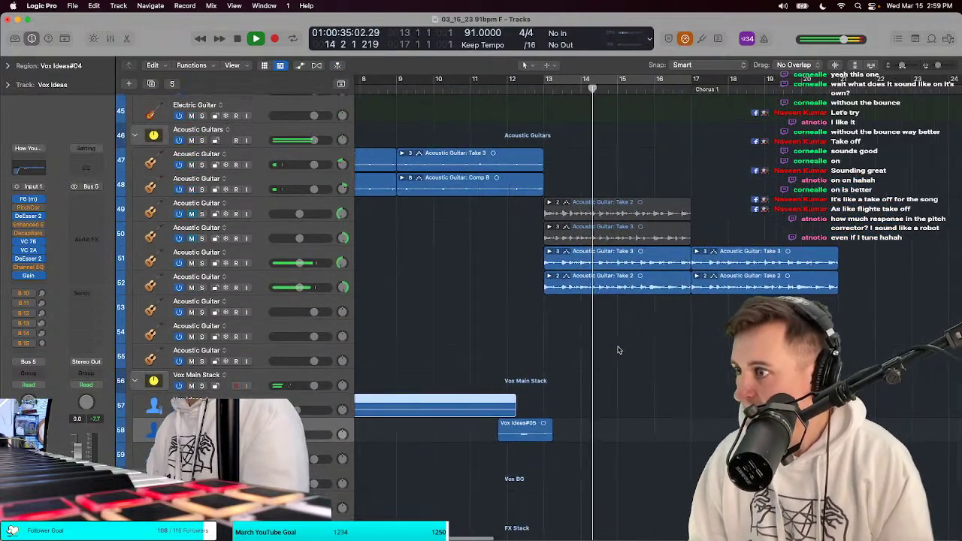
pyautogui.scroll(2, 617, 350)
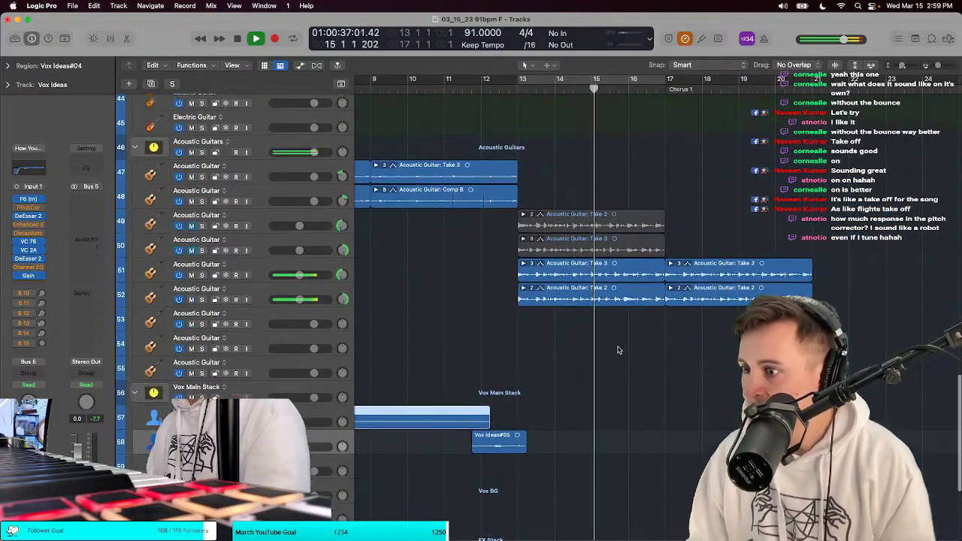
pyautogui.hscroll(1, 526, 139)
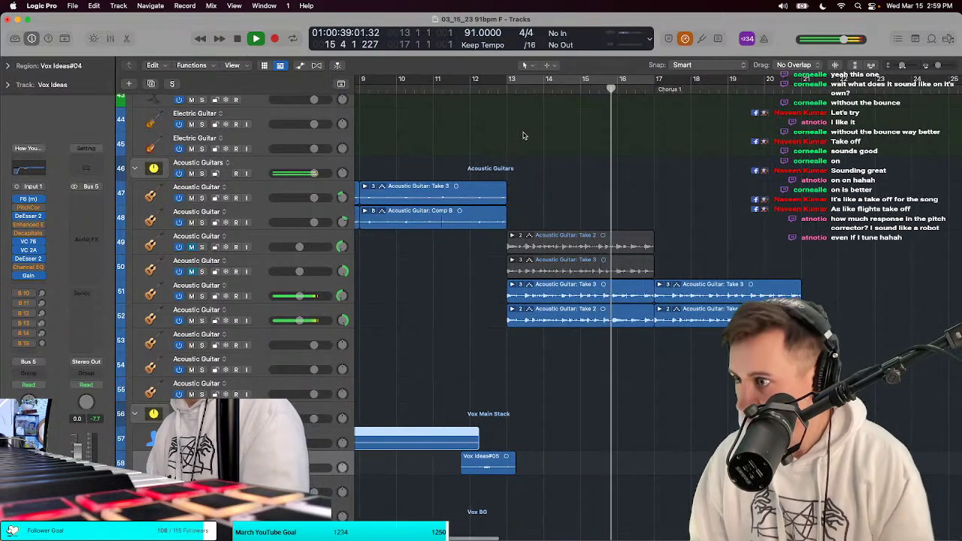
pyautogui.click(490, 88)
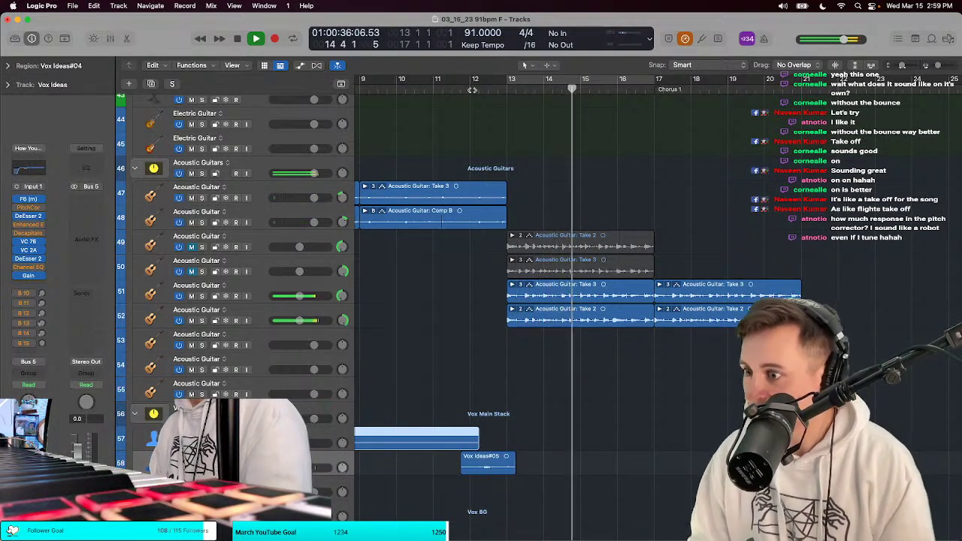
# Step: Stop playback and place the playhead at bar 11 beat 4, just before bar 12
pyautogui.press('space')
pyautogui.click(471, 89)
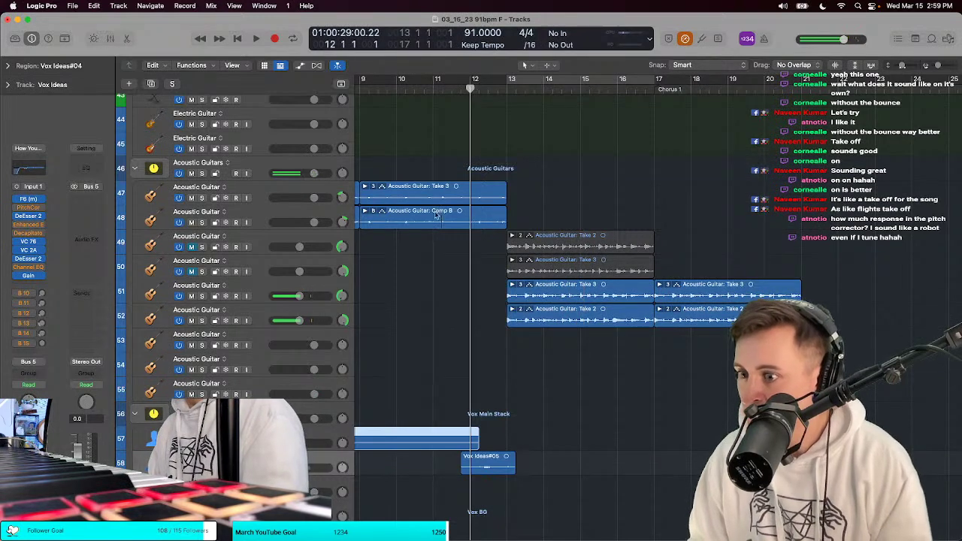
pyautogui.rightClick(490, 295)
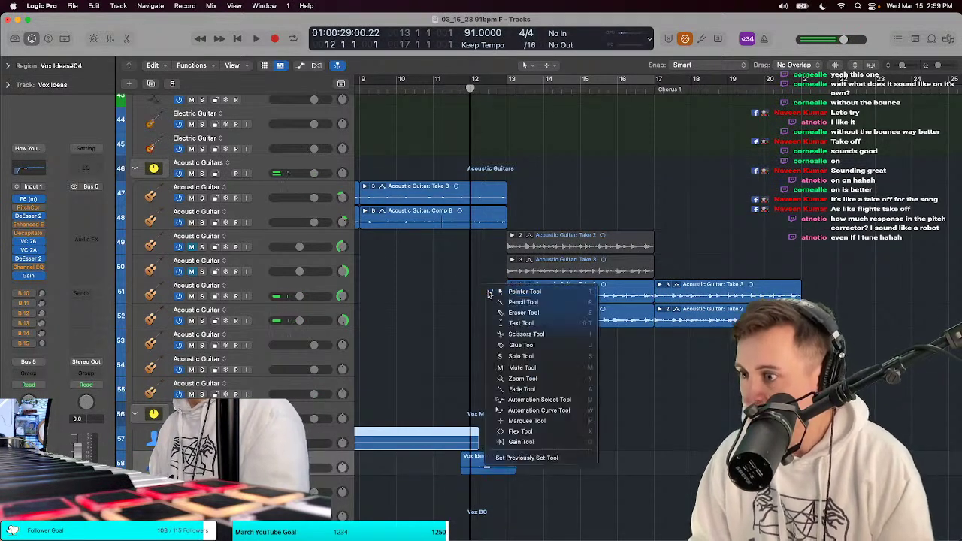
pyautogui.click(489, 295)
pyautogui.click(465, 89)
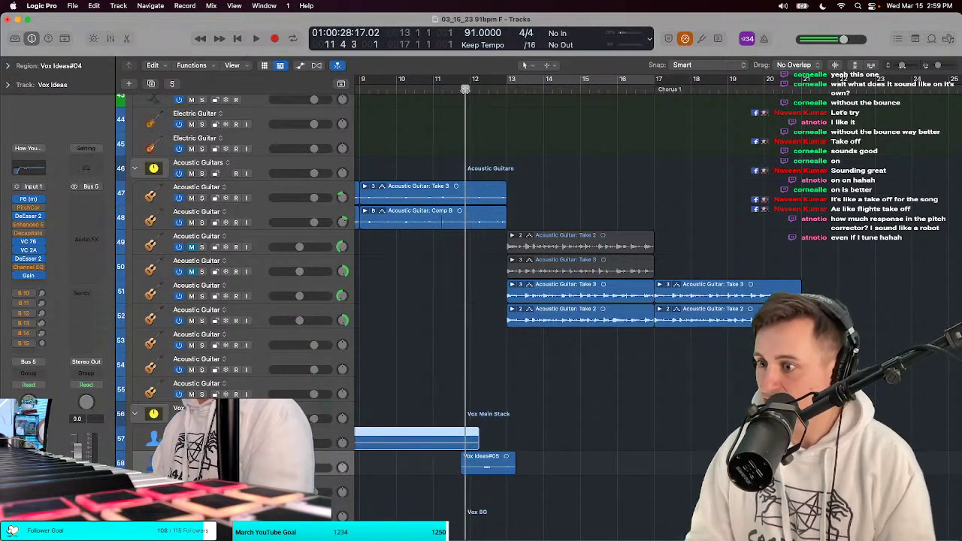
# Step: Record a third vocal idea on the empty Vox Ideas track from just before bar 12 until past bar 20
pyautogui.click(361, 349)
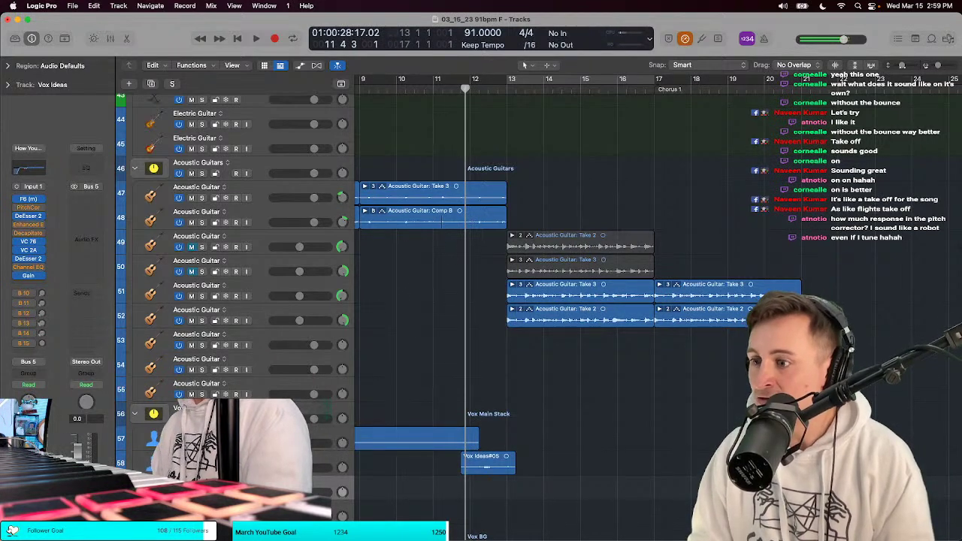
pyautogui.press('space')
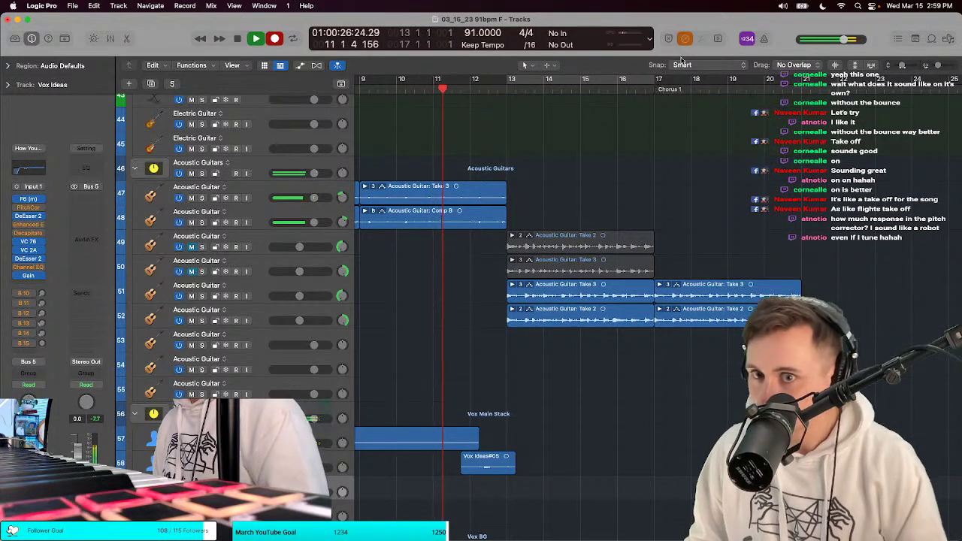
pyautogui.press('r')
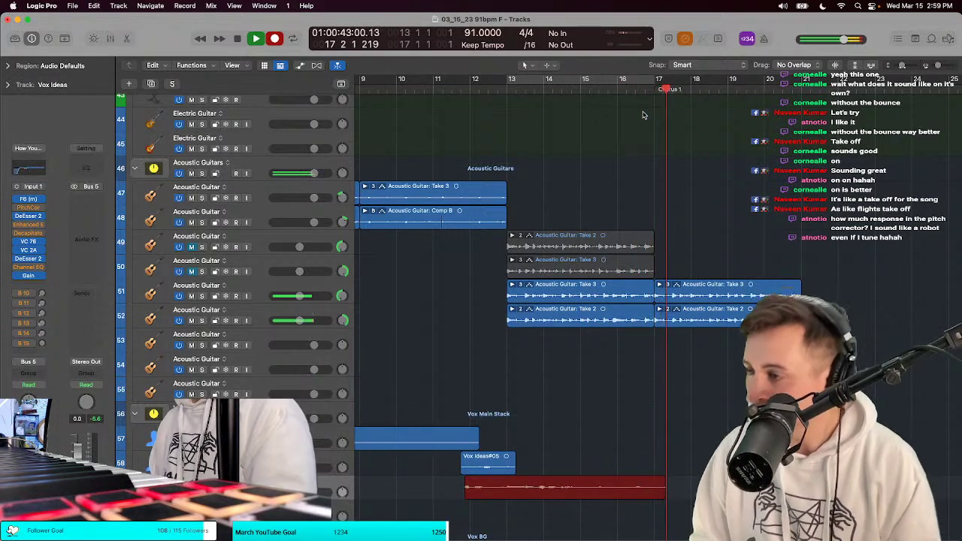
pyautogui.scroll(-2, 638, 127)
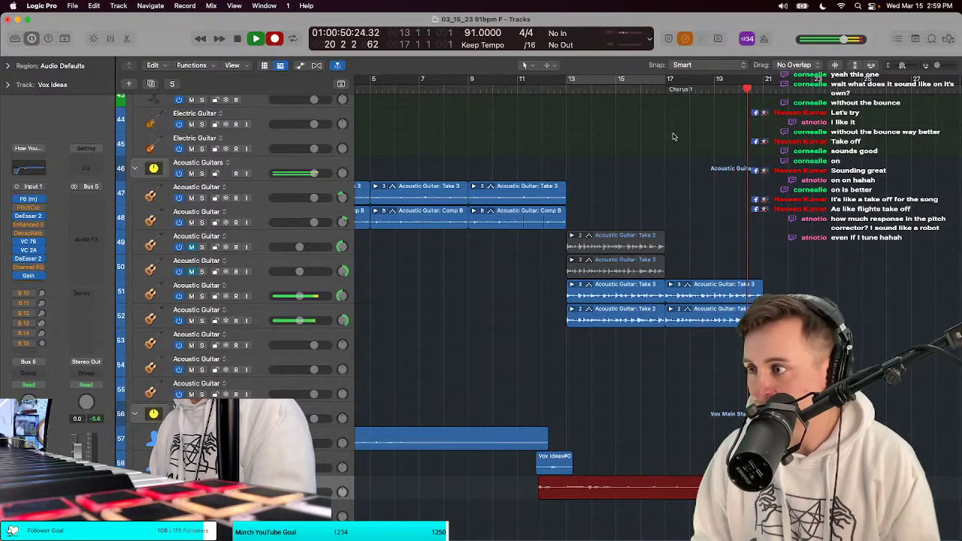
pyautogui.press('space')
pyautogui.hscroll(-2, 636, 318)
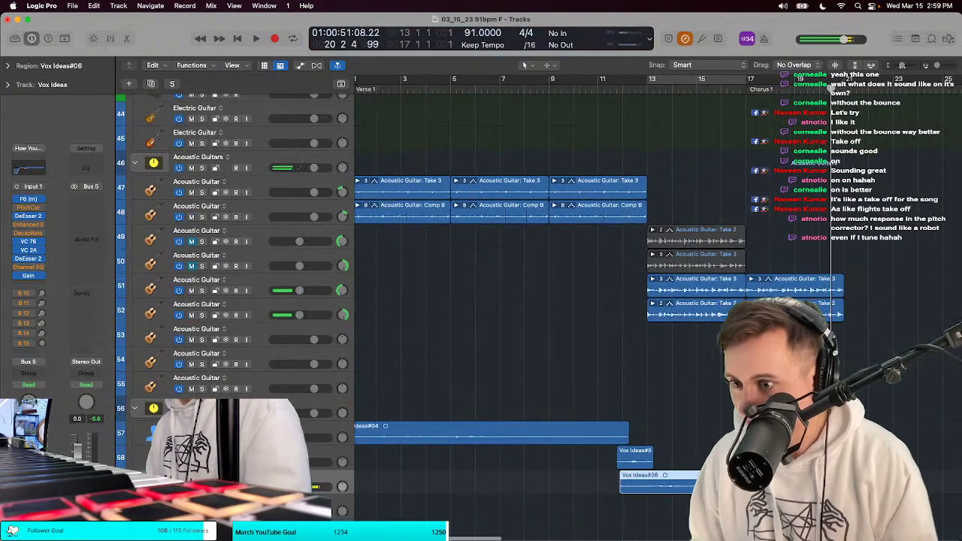
# Step: Return the playhead to bar 1, select the first Vox Ideas track and start playback of Verse 1
pyautogui.hscroll(-2, 466, 366)
pyautogui.press('t')
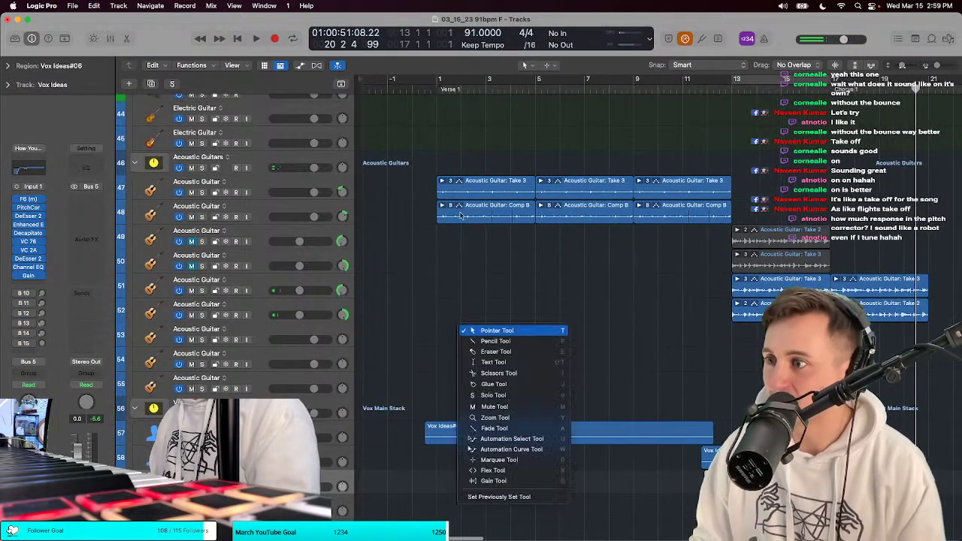
pyautogui.press('Escape')
pyautogui.press('Return')
pyautogui.press('super+Up')
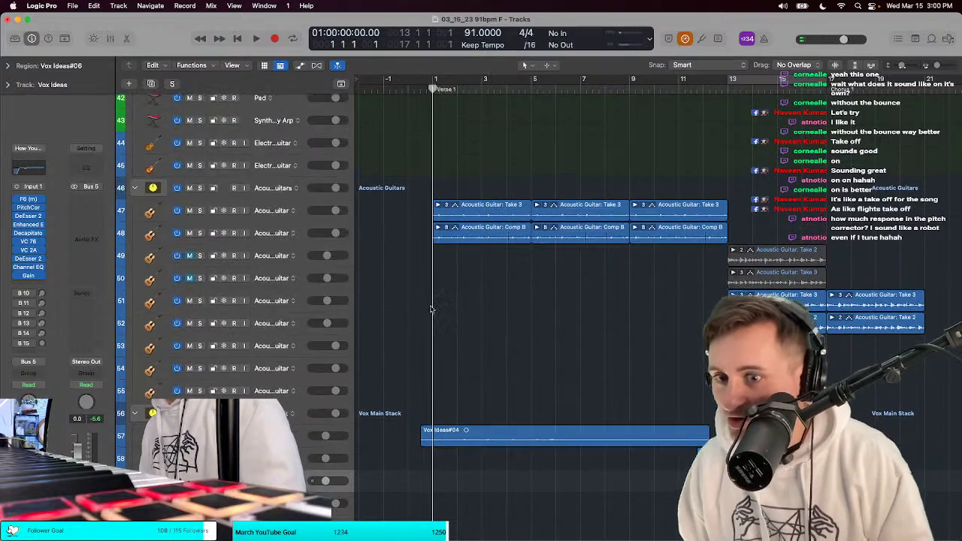
pyautogui.press('t')
pyautogui.press('Escape')
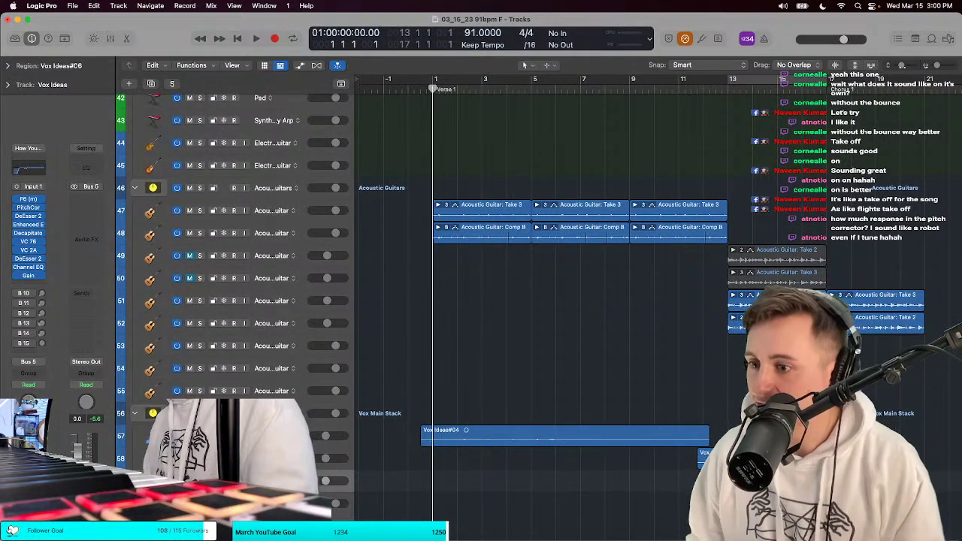
pyautogui.press('Down')
pyautogui.press('space')
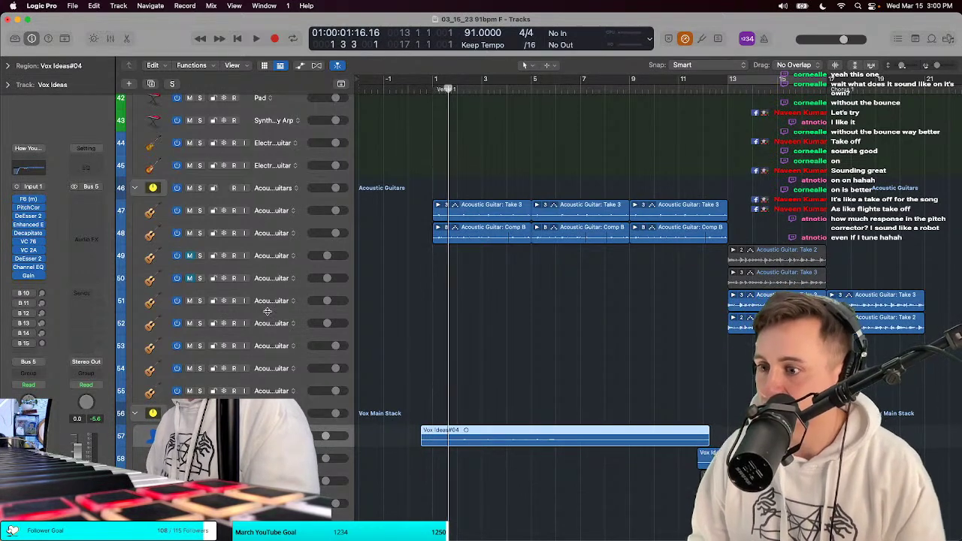
# Step: During playback, set the Vox Ideas track's Pitch Correction response to 257 ms, close the plug-in and place the playhead just before bar 1
pyautogui.click(28, 207)
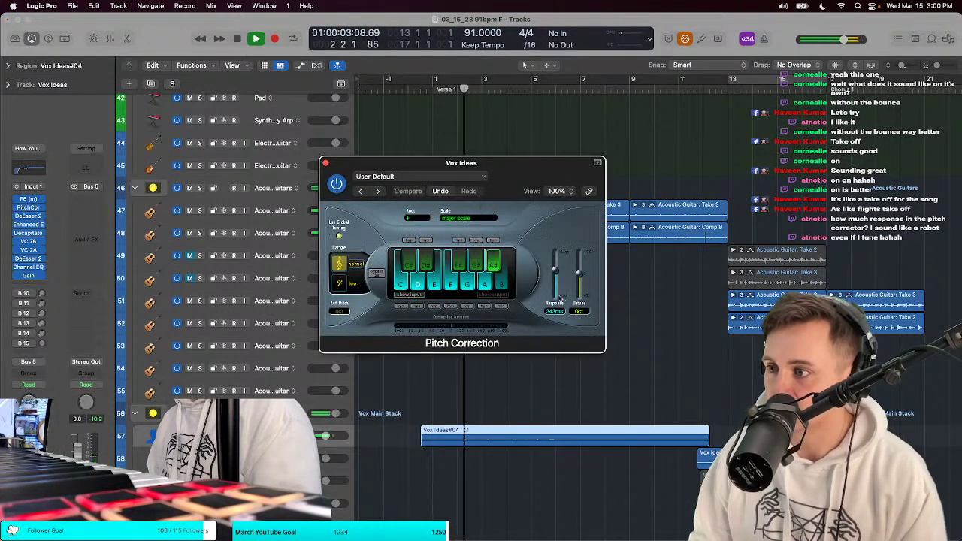
pyautogui.moveTo(559, 299); pyautogui.dragTo(555, 293)
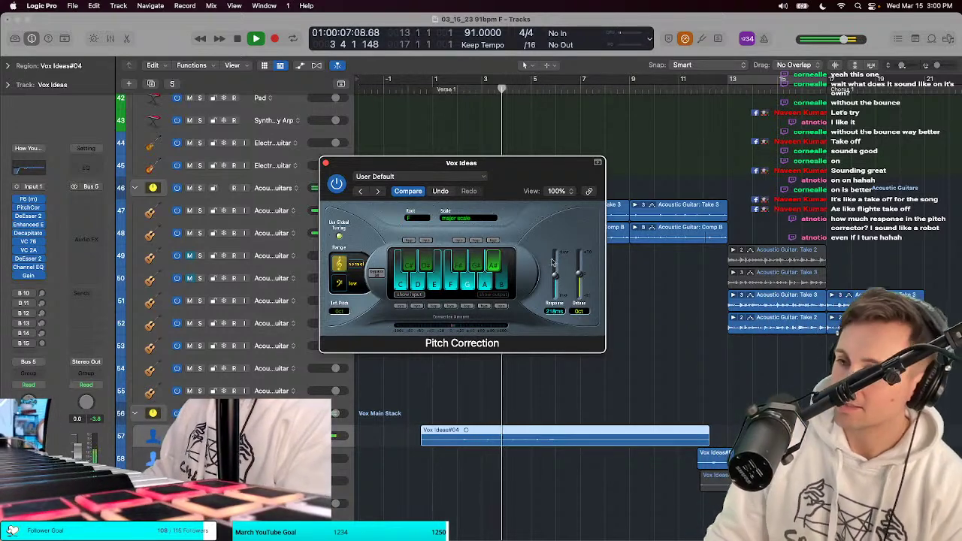
pyautogui.moveTo(557, 274); pyautogui.dragTo(555, 308)
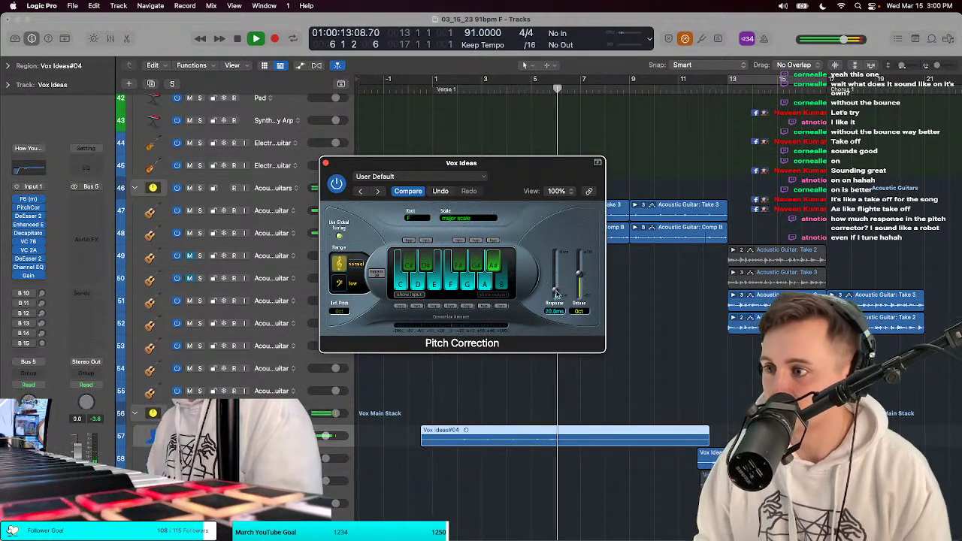
pyautogui.moveTo(557, 293); pyautogui.dragTo(560, 277)
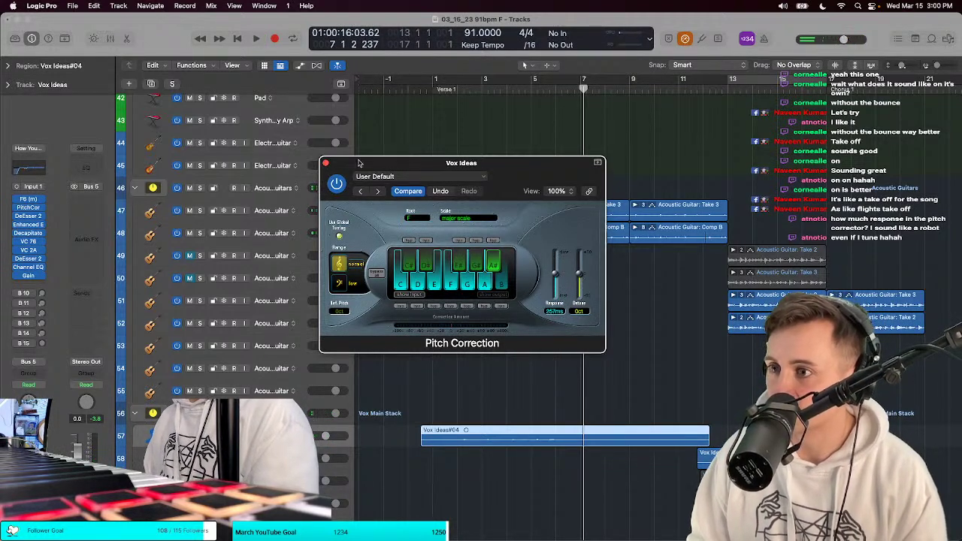
pyautogui.click(426, 89)
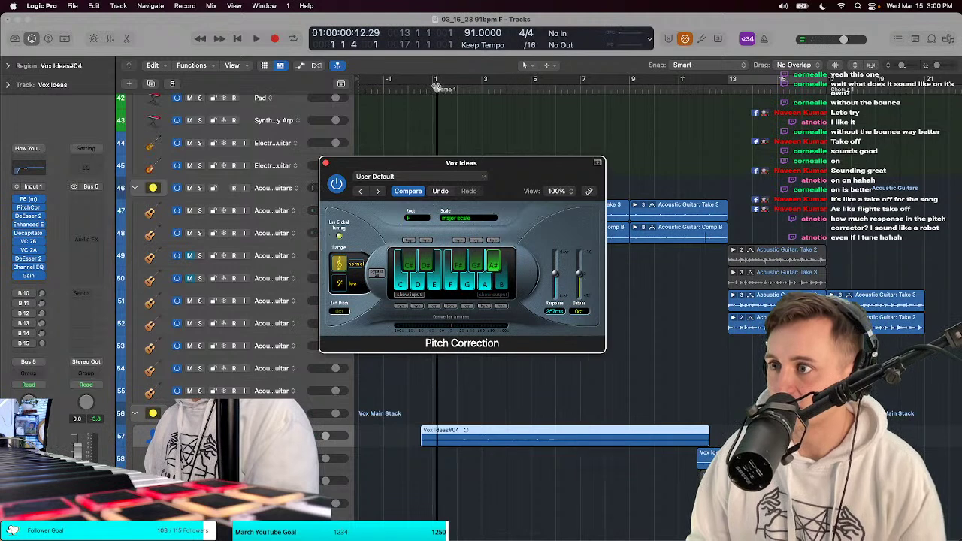
pyautogui.click(325, 164)
pyautogui.click(324, 164)
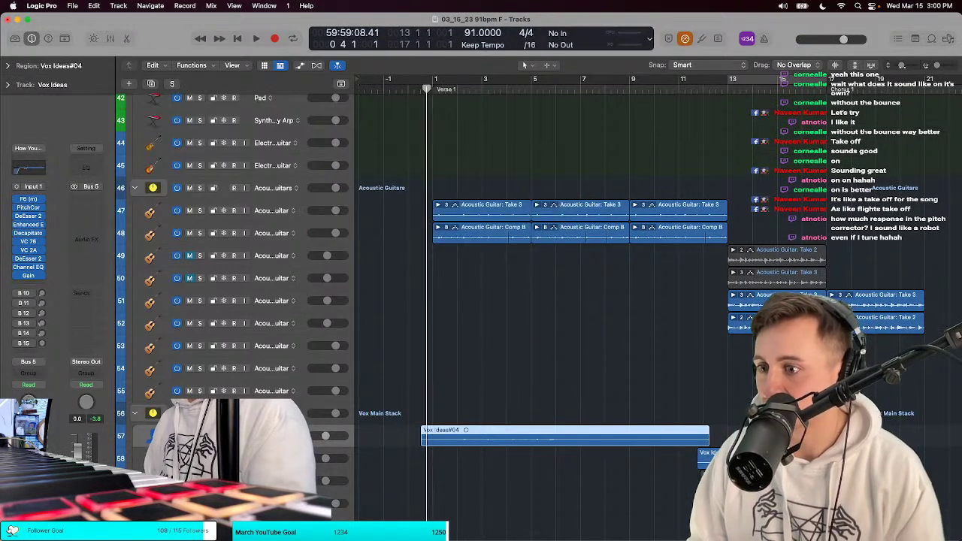
# Step: Review the Pitch Correction settings on the first Vox Ideas track and move the playhead to bar 0 beat 3
pyautogui.press('super+Right')
pyautogui.press('super+Down')
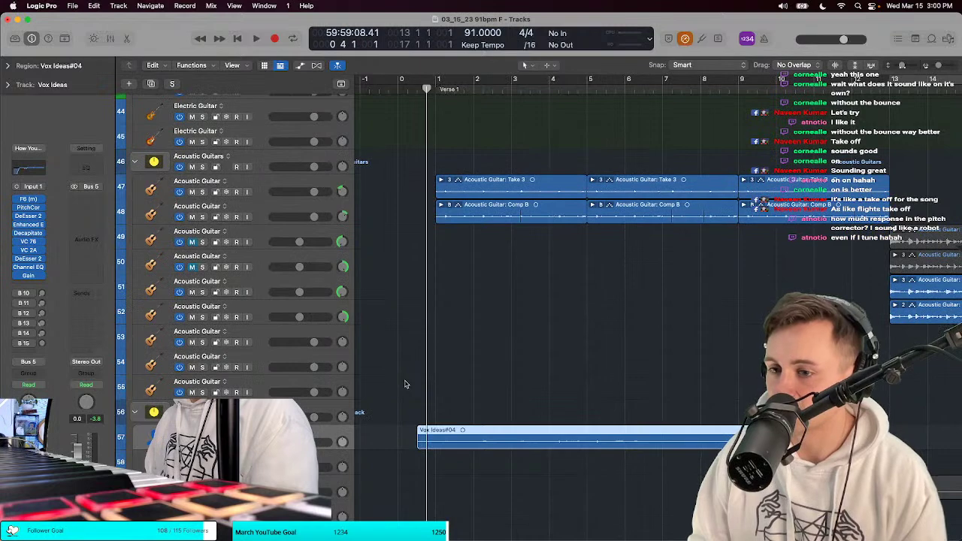
pyautogui.press('t')
pyautogui.press('Escape')
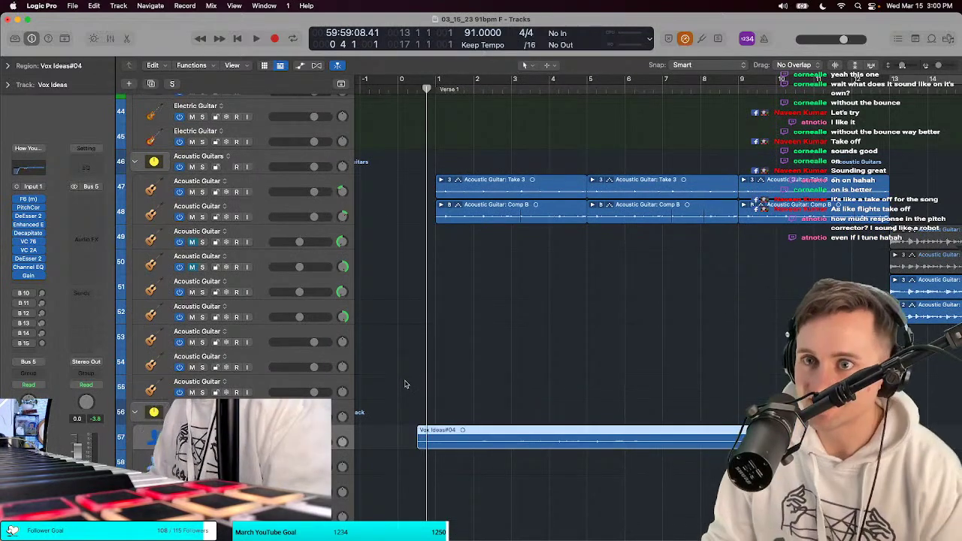
pyautogui.click(29, 207)
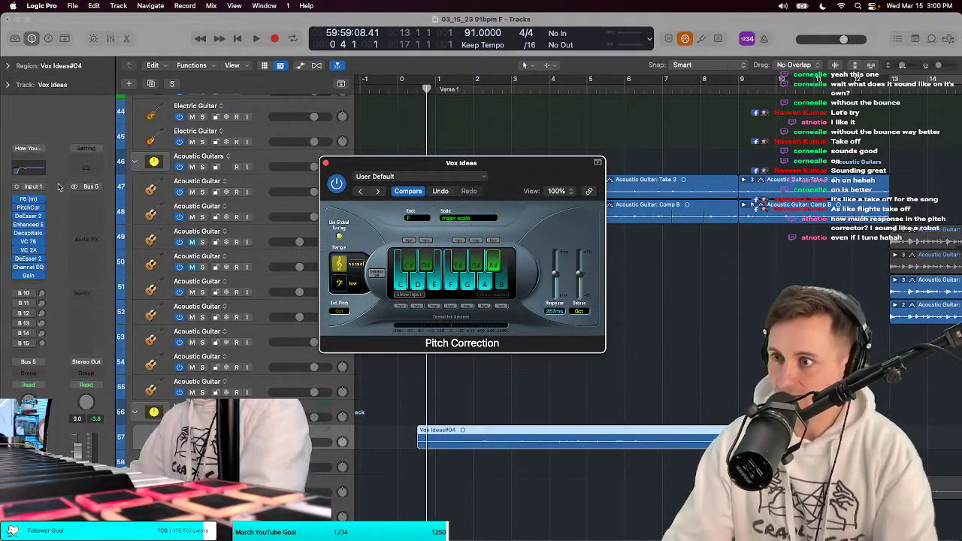
pyautogui.click(441, 83)
pyautogui.click(417, 84)
pyautogui.click(326, 163)
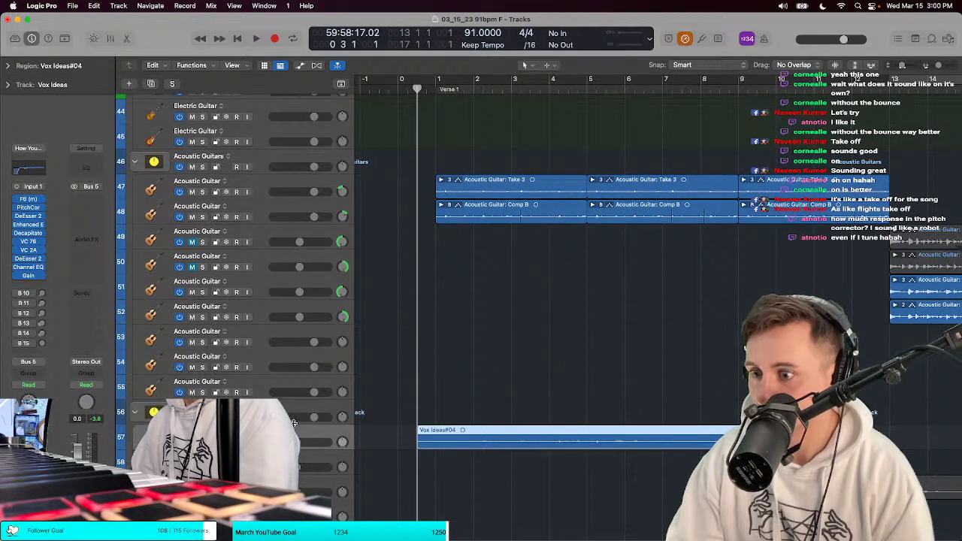
# Step: Open the first Vox Ideas region in the audio editor, enable Flex for the track and set its mode to Flex Pitch
pyautogui.press('e')
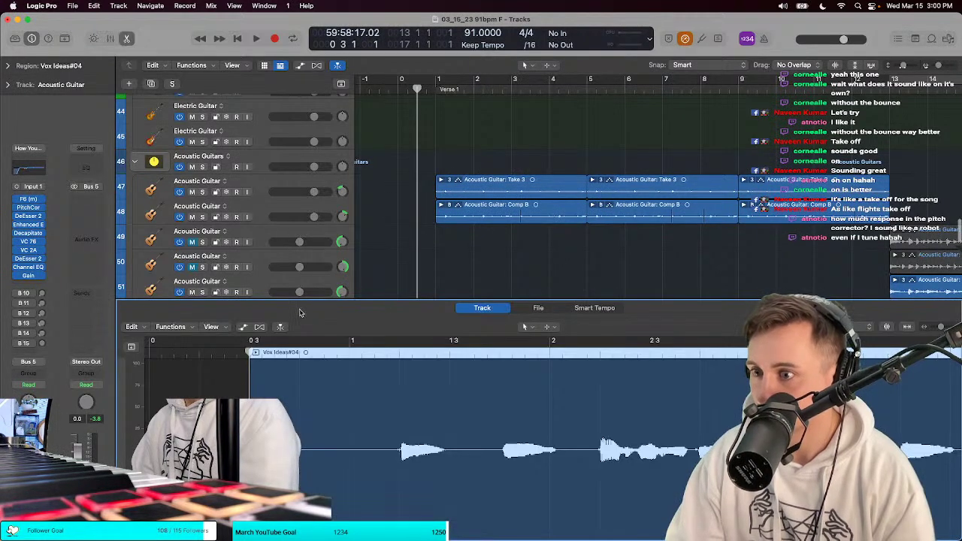
pyautogui.click(260, 327)
pyautogui.click(497, 211)
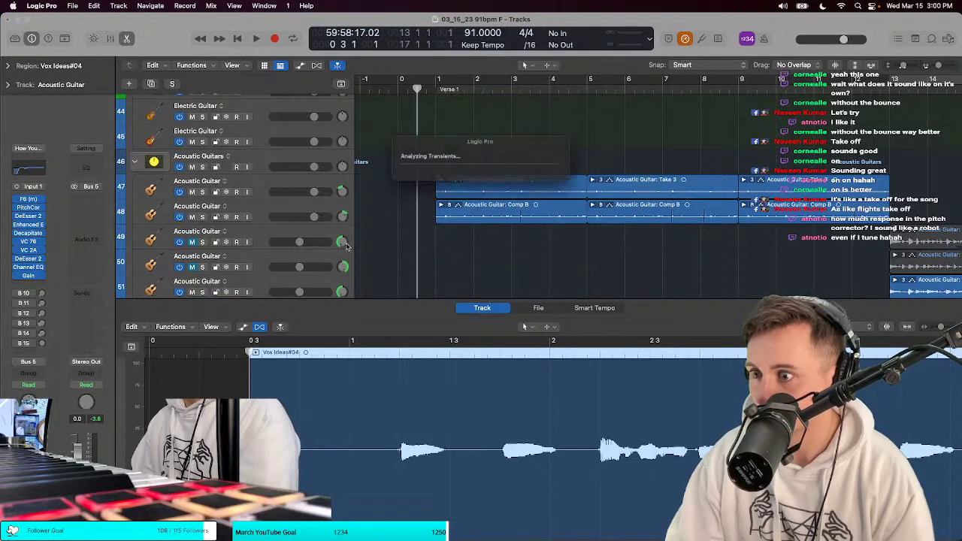
pyautogui.click(350, 329)
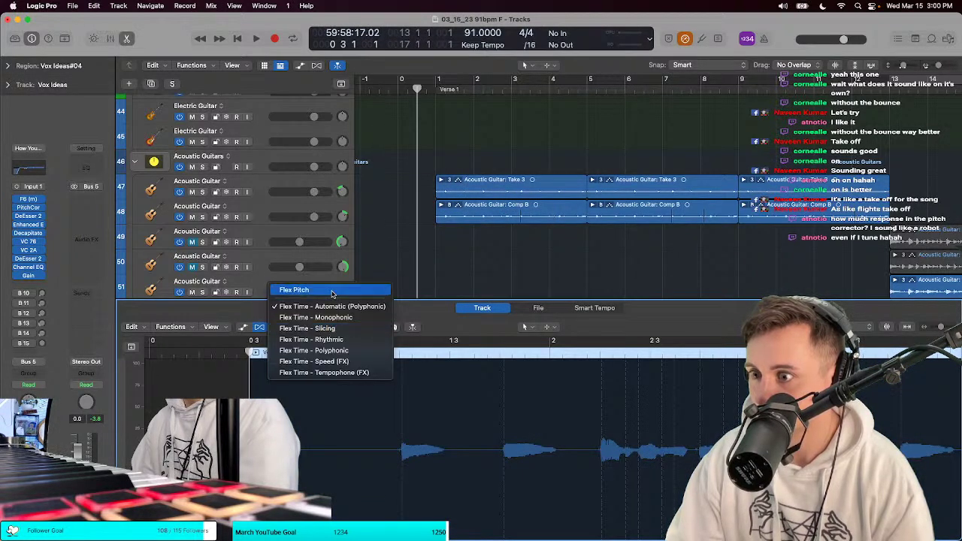
pyautogui.click(333, 289)
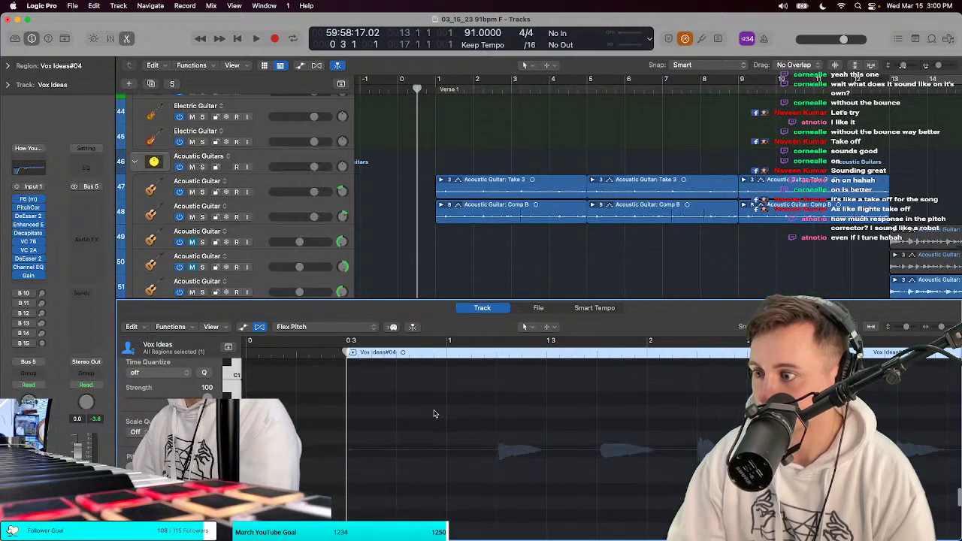
# Step: Audition the opening vocal notes in Flex Pitch, selecting the note after bar 1 beat 2 and the one near beat 4
pyautogui.doubleClick(502, 432)
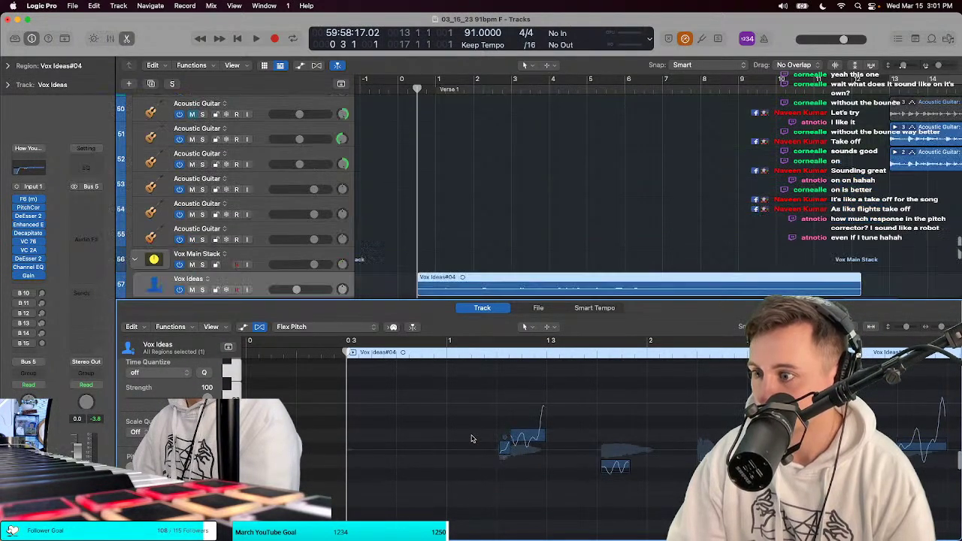
pyautogui.click(483, 308)
pyautogui.click(545, 451)
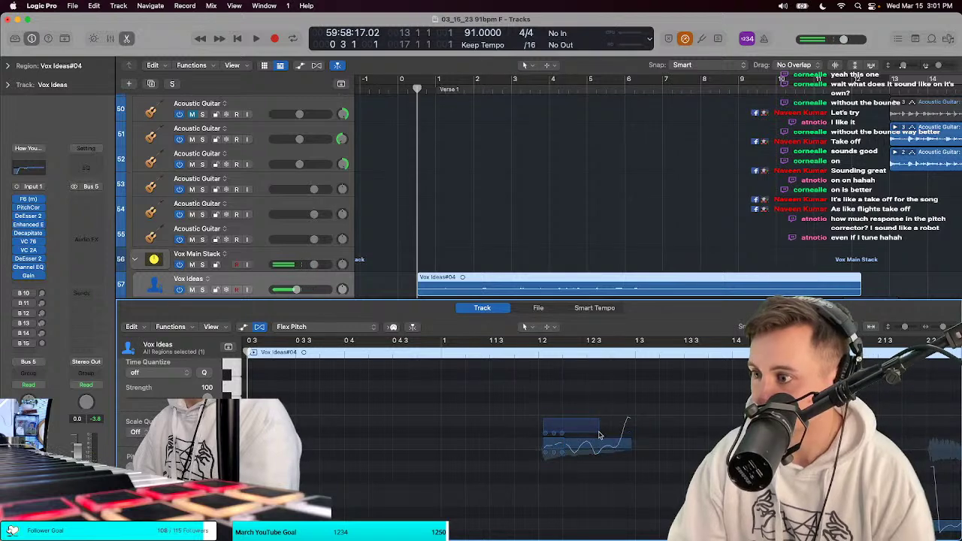
pyautogui.doubleClick(536, 434)
pyautogui.click(482, 308)
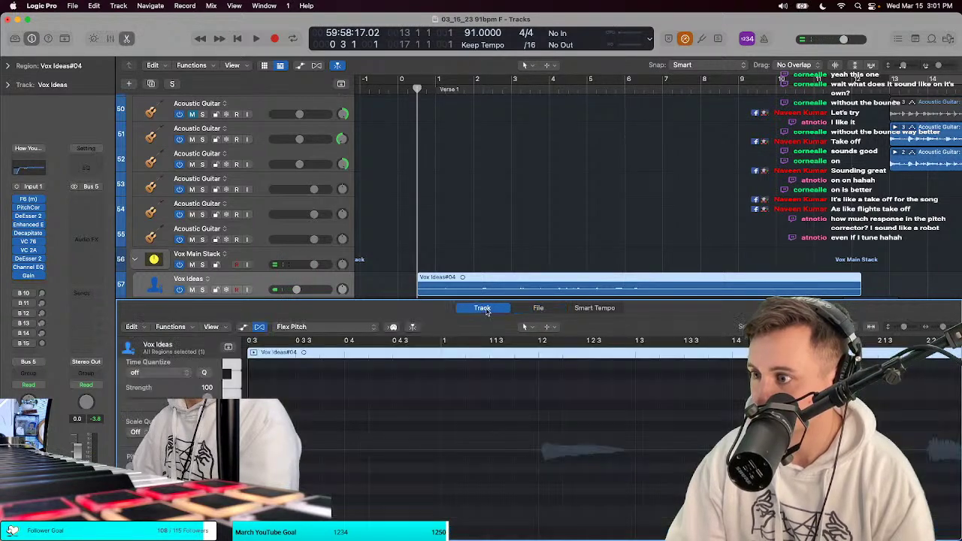
pyautogui.press('space')
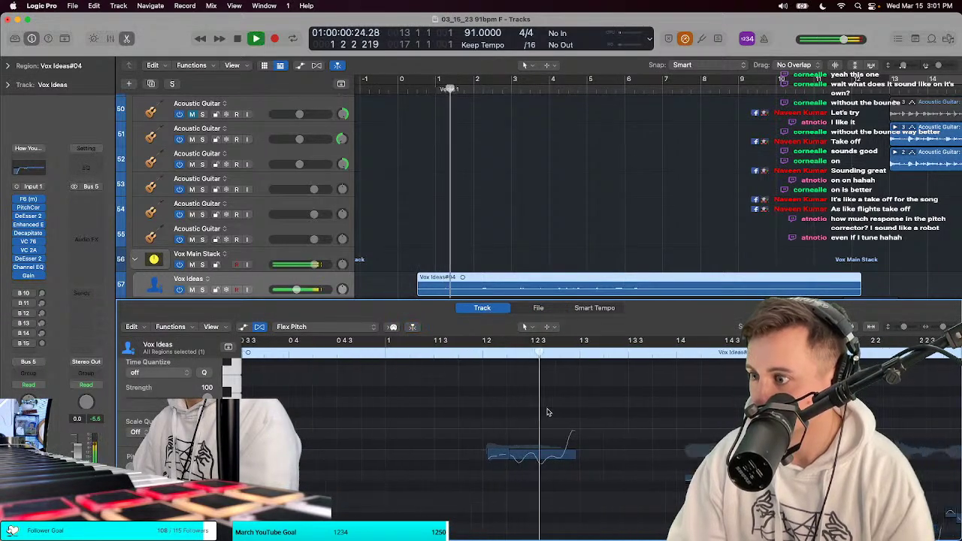
pyautogui.press('space')
pyautogui.click(525, 450)
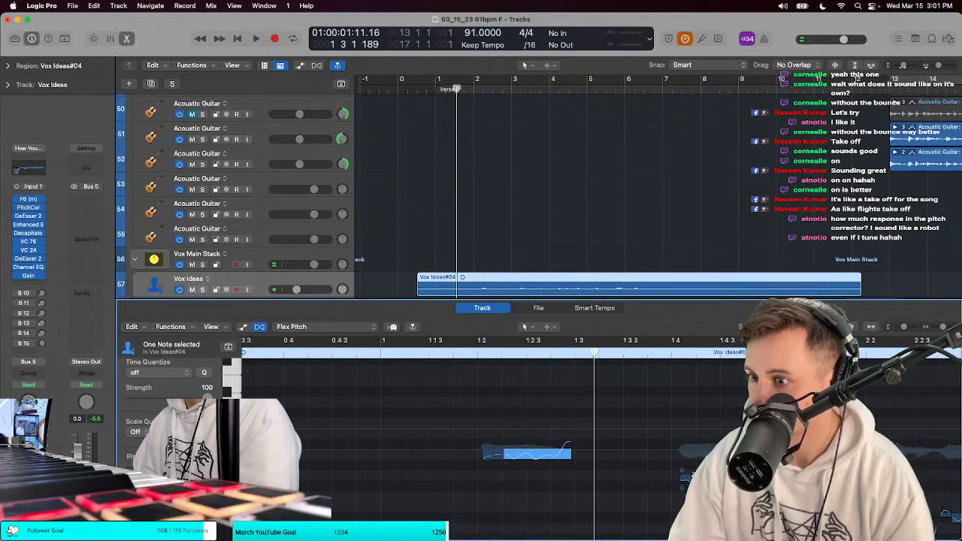
pyautogui.click(691, 475)
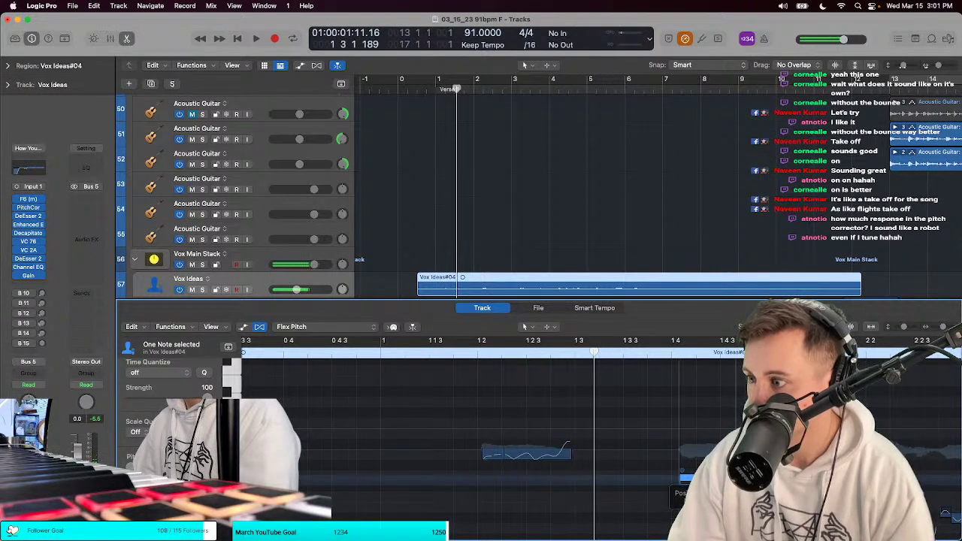
# Step: Adjust the pitch of the Vox Ideas#04 note at beat 1 4 and the fine pitch of the longer note after beat 1 2
pyautogui.moveTo(690, 477); pyautogui.dragTo(690, 467)
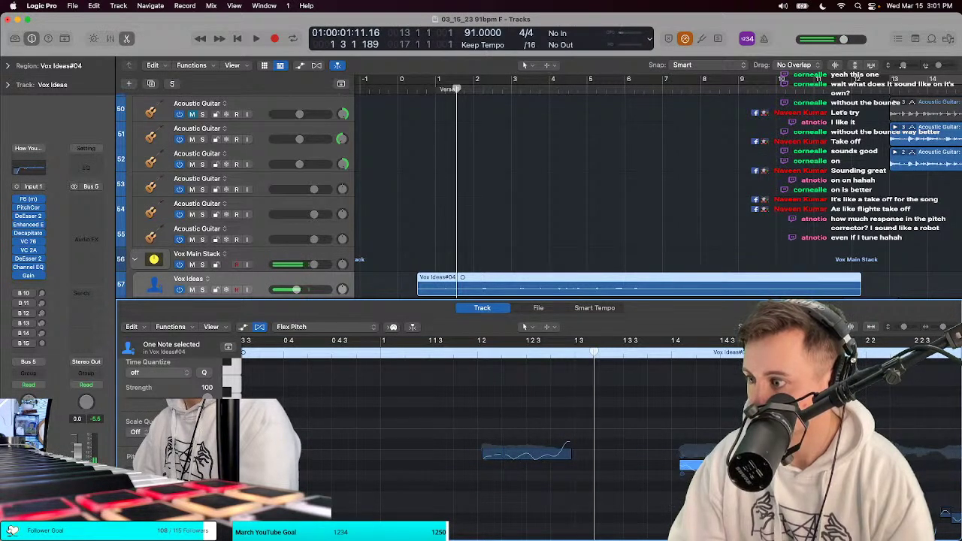
pyautogui.moveTo(691, 467); pyautogui.dragTo(690, 475)
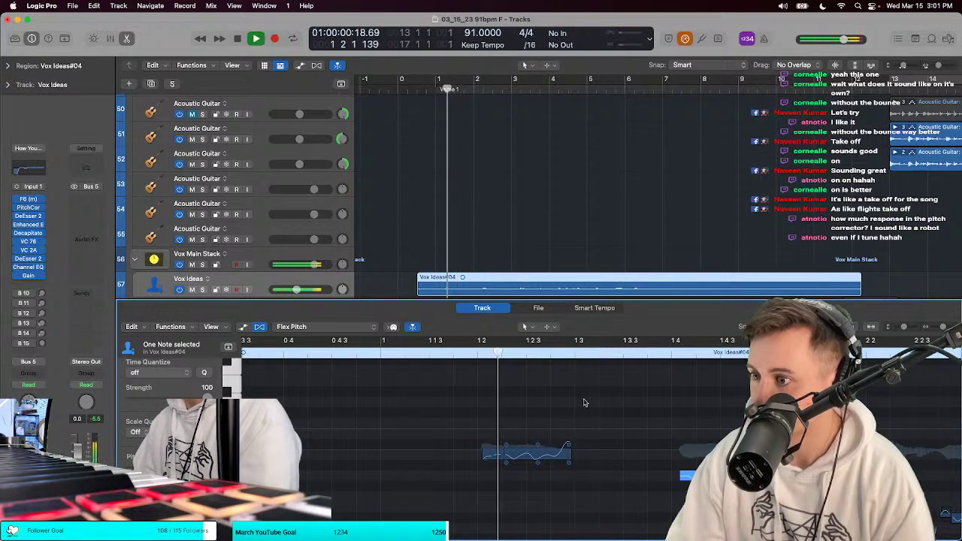
pyautogui.moveTo(455, 449); pyautogui.dragTo(454, 446)
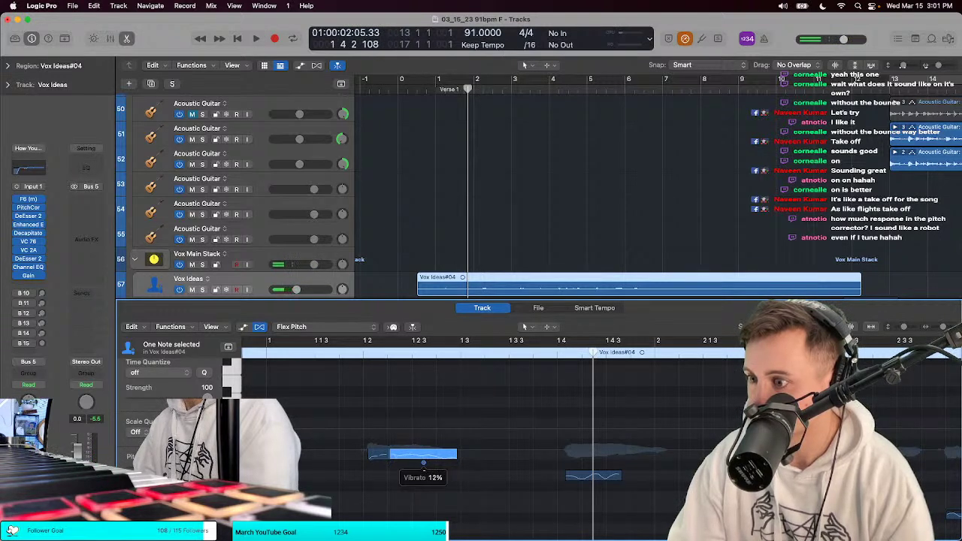
pyautogui.click(425, 450)
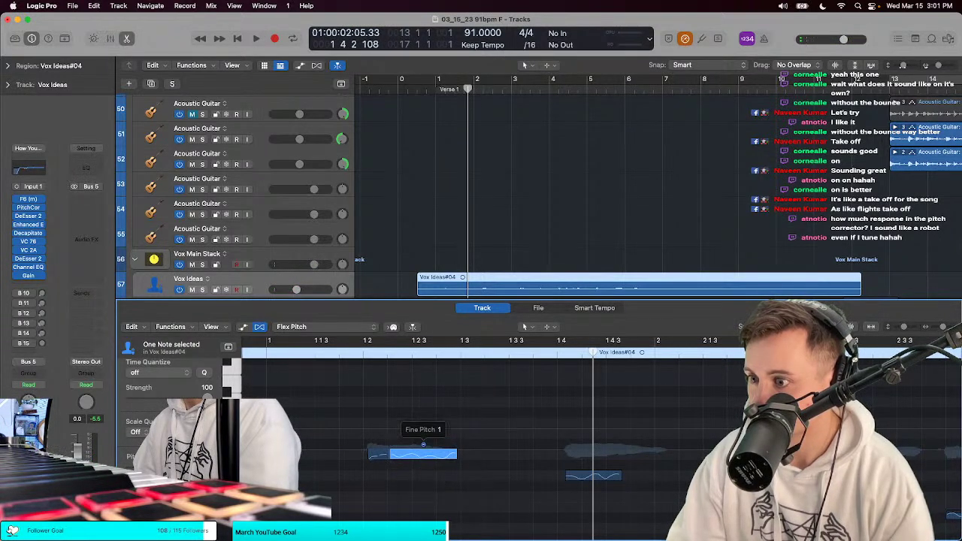
pyautogui.click(362, 354)
pyautogui.press('space')
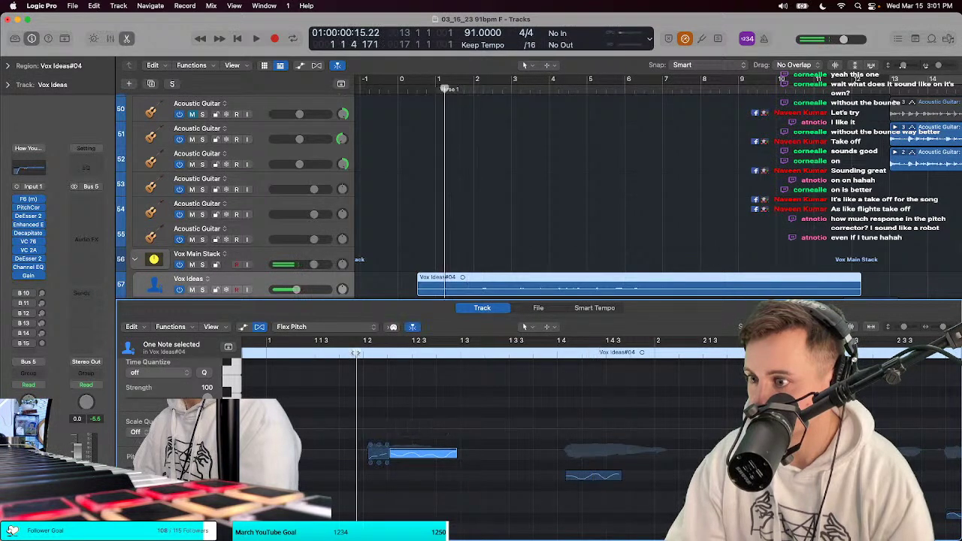
# Step: Raise the pitch of the note at beat 1 4 and of the ten notes in the following phrase from beat 2 2
pyautogui.click(553, 450)
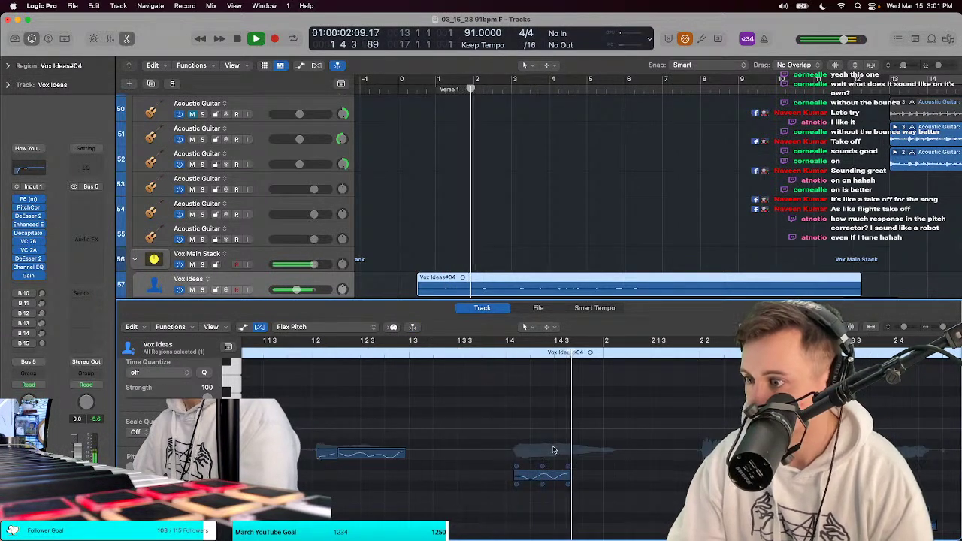
pyautogui.press('space')
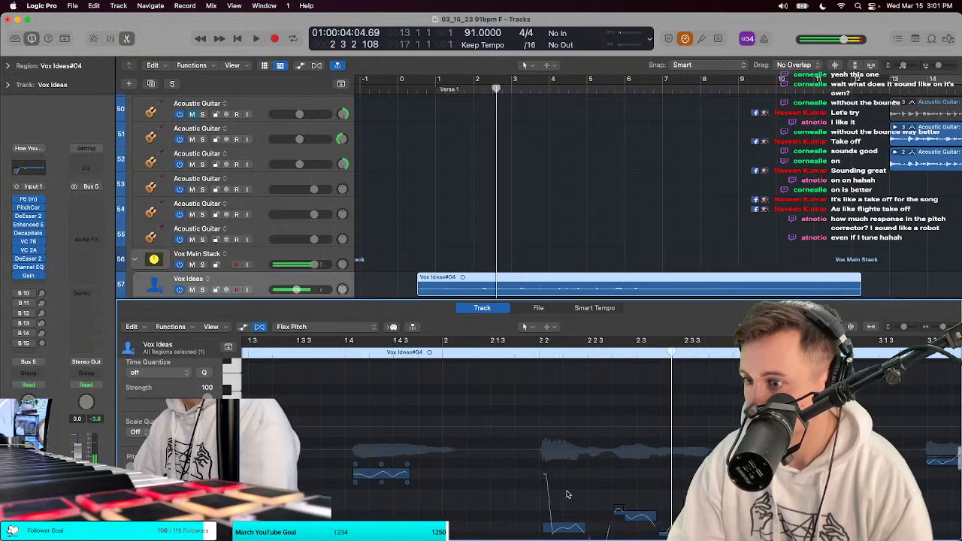
pyautogui.moveTo(569, 529); pyautogui.dragTo(651, 433)
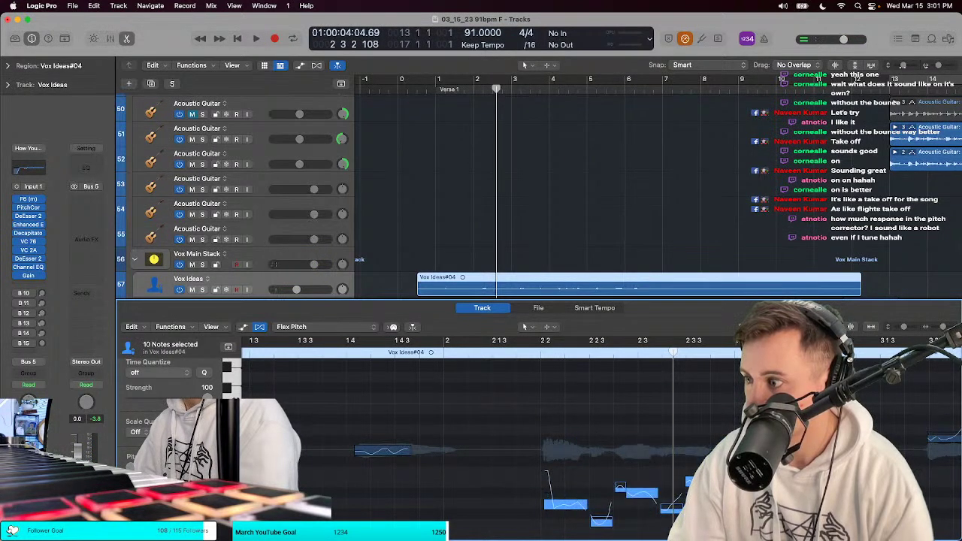
pyautogui.hotkey('alt', 'Up')
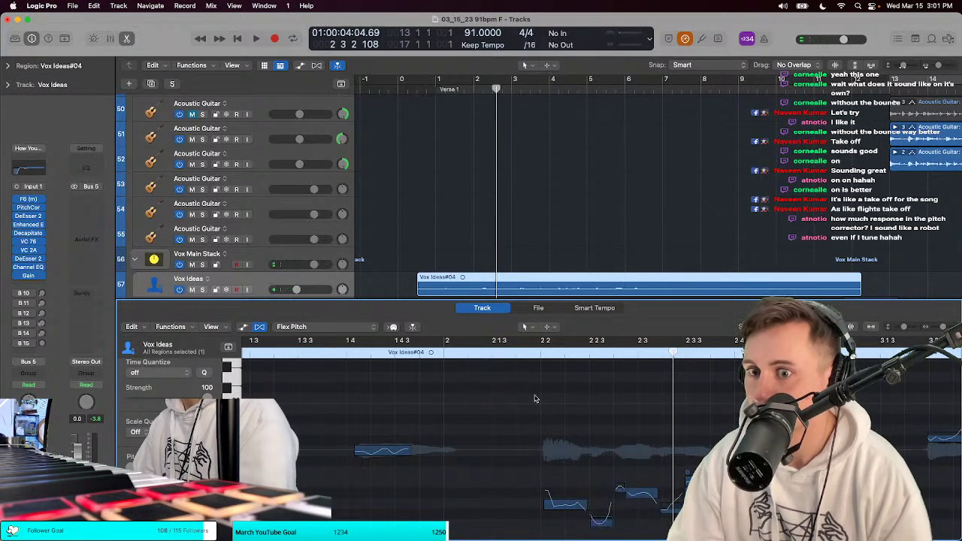
# Step: Audition the phrase and raise the individual low notes between beats 2 2 and 2 3 3 to the intended melody
pyautogui.press('space')
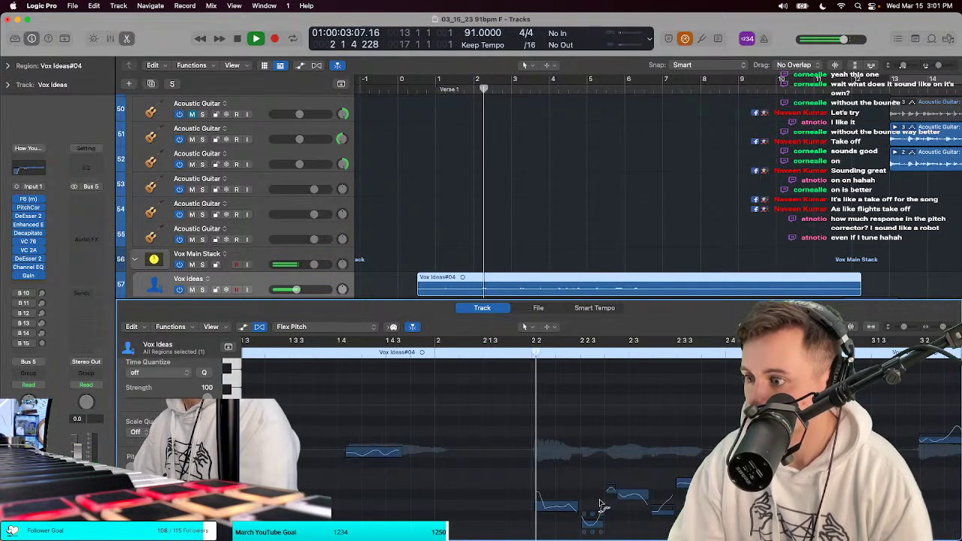
pyautogui.press('space')
pyautogui.doubleClick(563, 508)
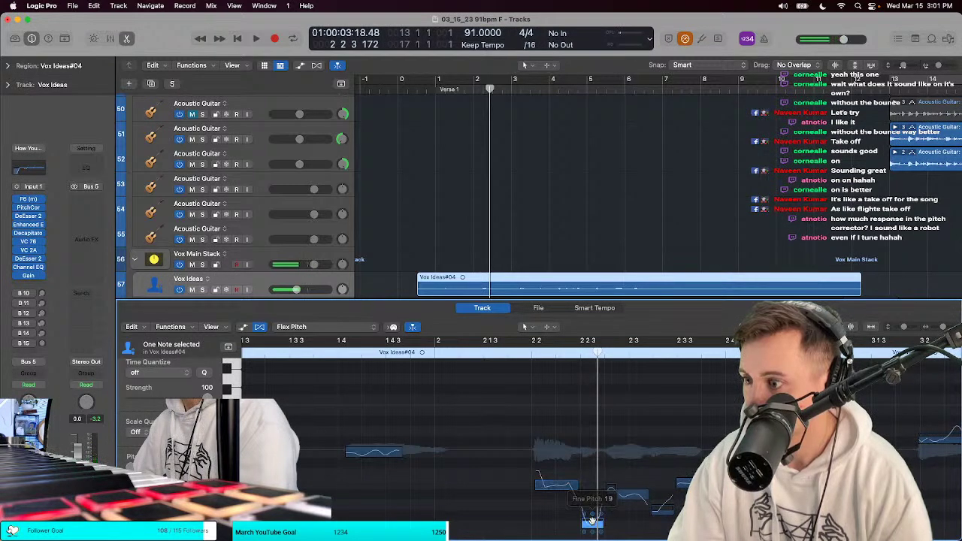
pyautogui.moveTo(592, 520); pyautogui.dragTo(592, 502)
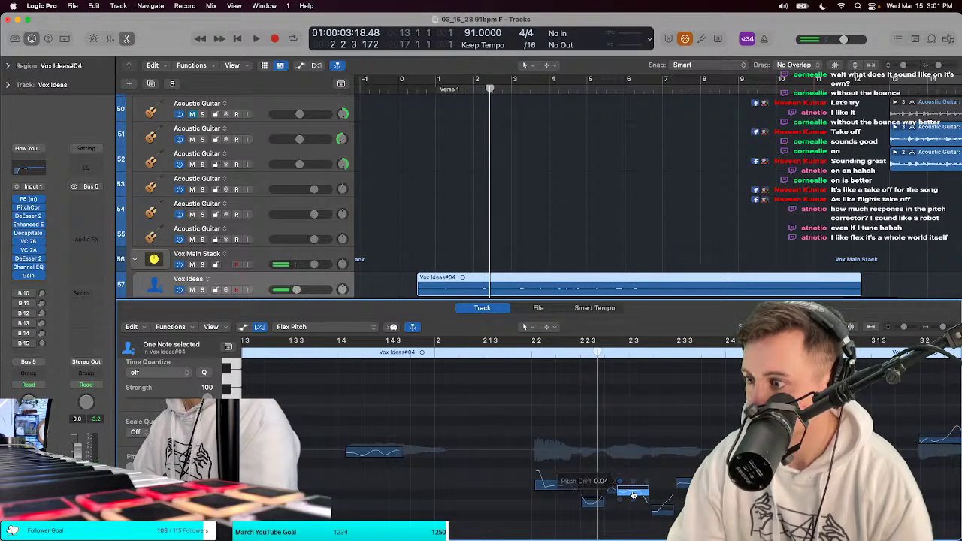
pyautogui.moveTo(636, 492); pyautogui.dragTo(634, 478)
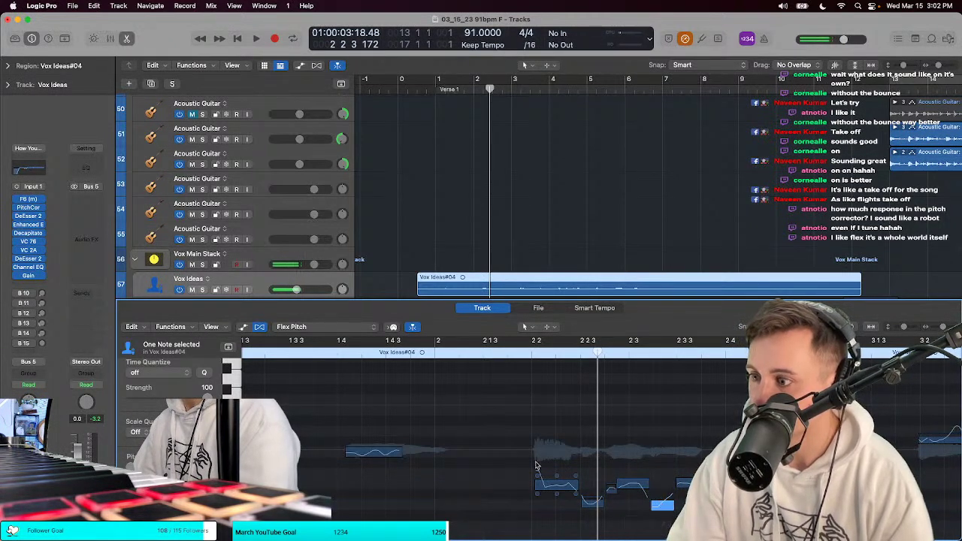
pyautogui.press('super+a')
pyautogui.moveTo(716, 526); pyautogui.dragTo(716, 527)
pyautogui.press('Right')
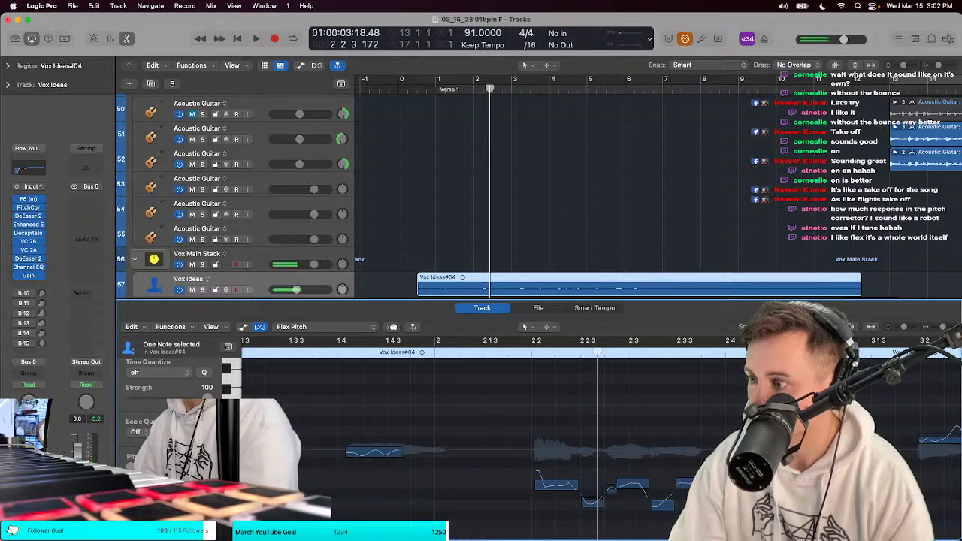
# Step: Adjust the pitch drift at the start of the beat 2 2 note and play the phrase through into bar 3
pyautogui.moveTo(546, 444); pyautogui.dragTo(951, 519)
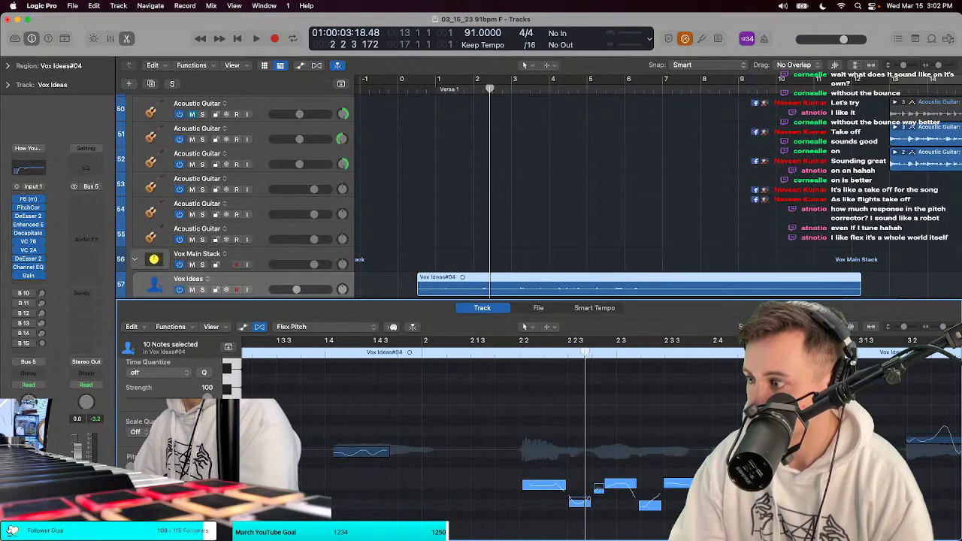
pyautogui.click(672, 452)
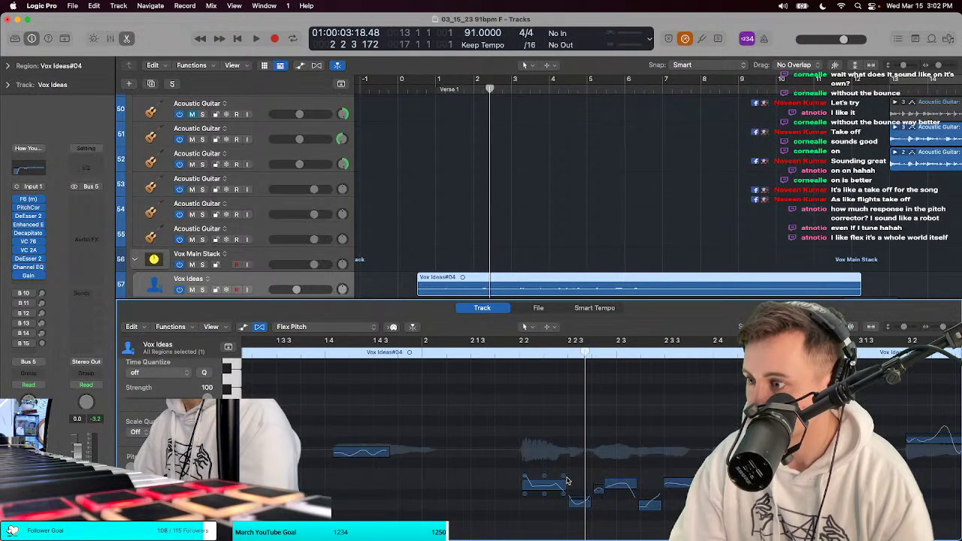
pyautogui.moveTo(605, 482)
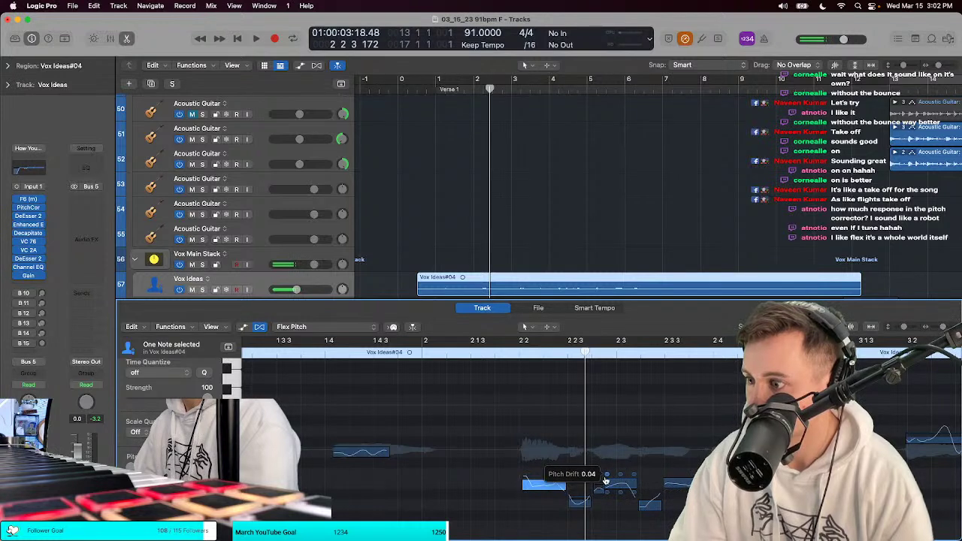
pyautogui.click(511, 354)
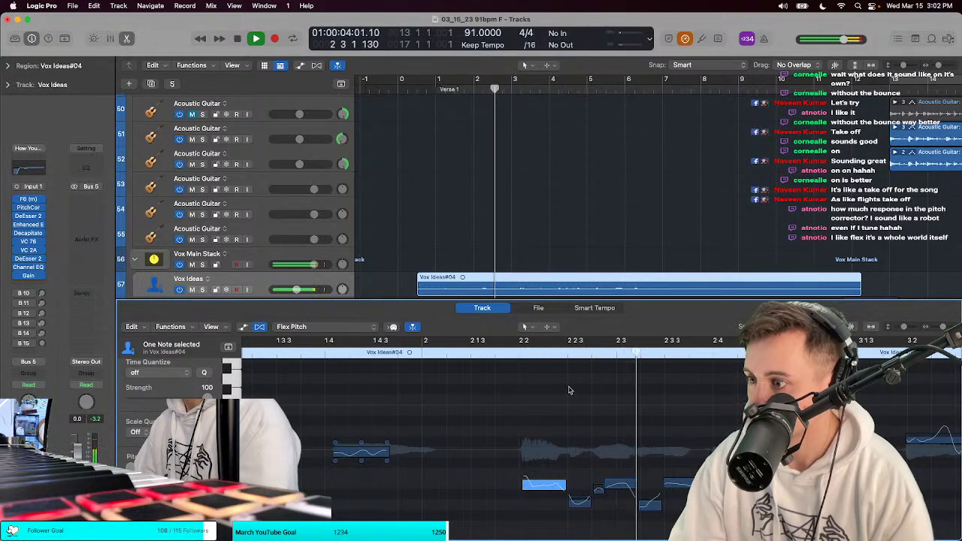
pyautogui.moveTo(525, 479)
pyautogui.hscroll(4, 525, 480)
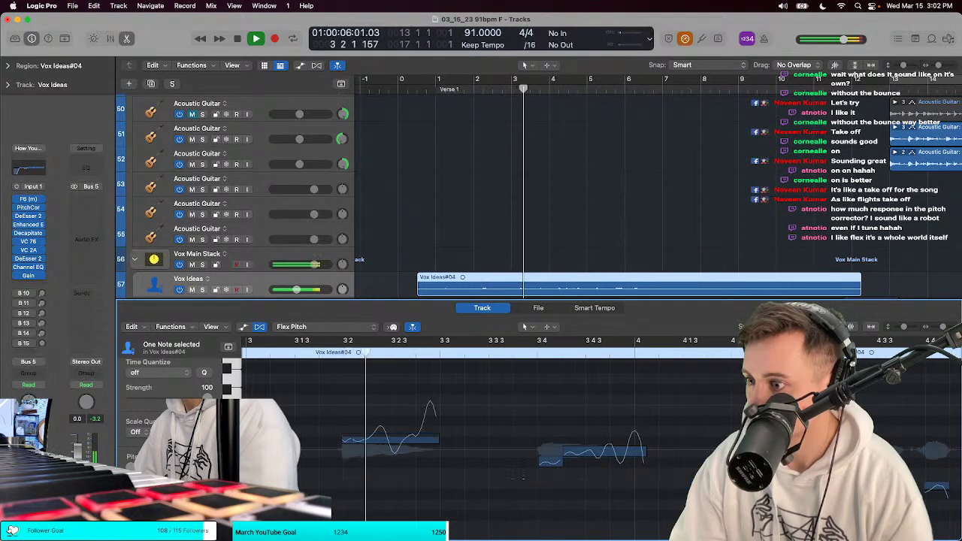
pyautogui.hscroll(-2, 466, 477)
pyautogui.press('space')
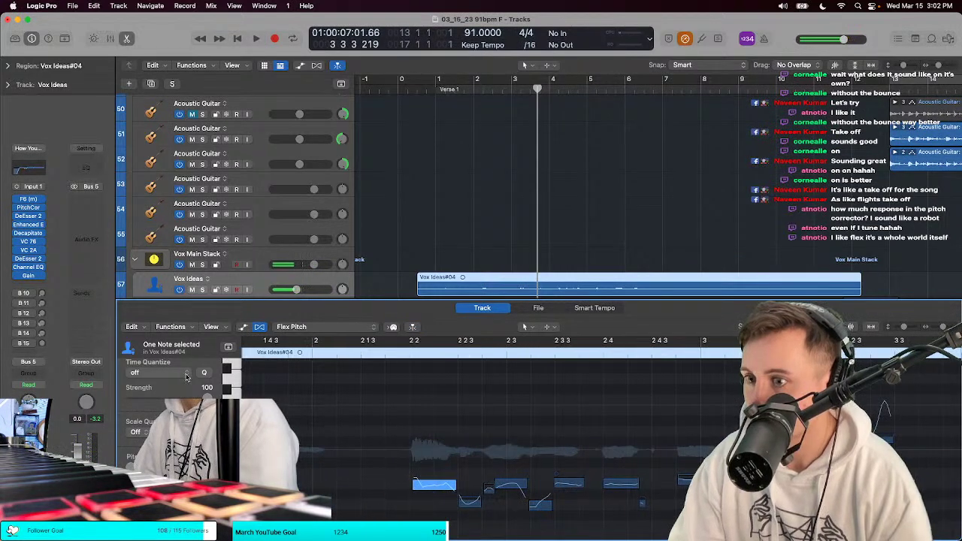
# Step: Open the Pitch Correction plug-in on Vox Ideas, solo the track and audition the phrase
pyautogui.click(28, 207)
pyautogui.hotkey('ctrl', 's')
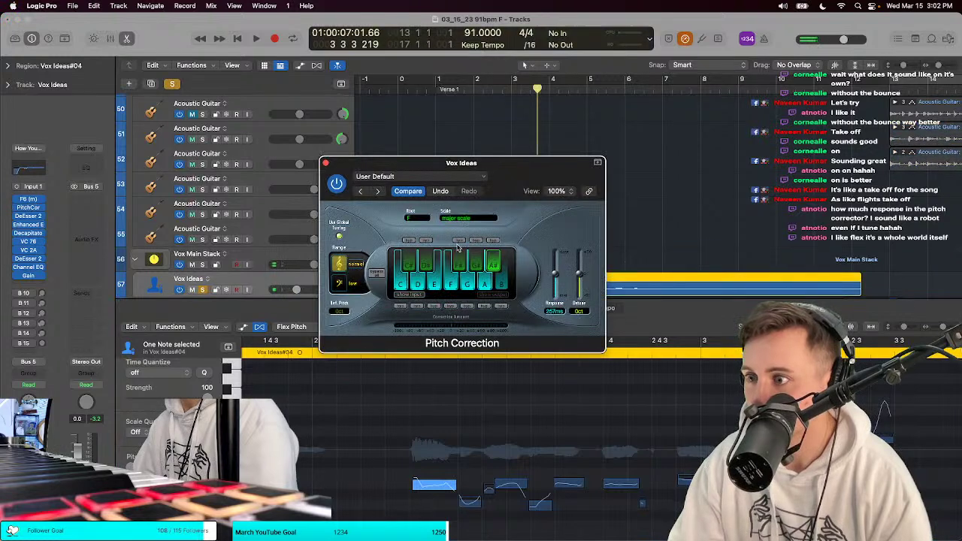
pyautogui.press('space')
pyautogui.press('space')
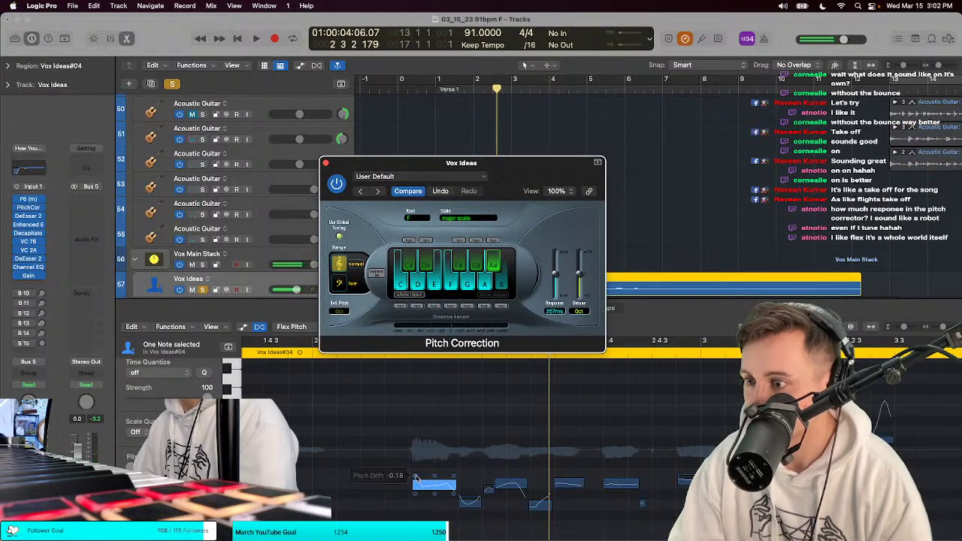
# Step: Set the starting pitch drift of the beat 2 2 note to -0.58 while auditioning the soloed vocal
pyautogui.click(415, 481)
pyautogui.press('space')
pyautogui.press('space')
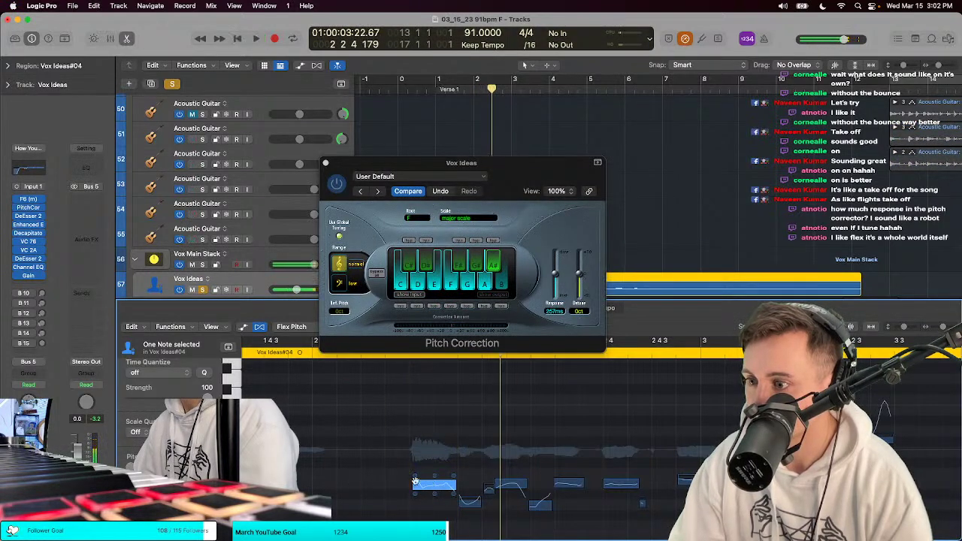
pyautogui.press('space')
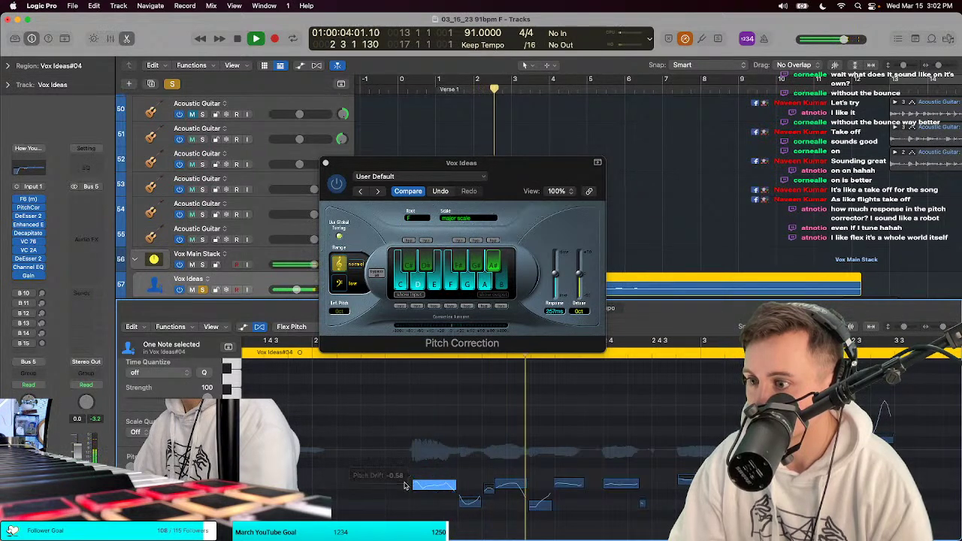
pyautogui.scroll(-3, 421, 458)
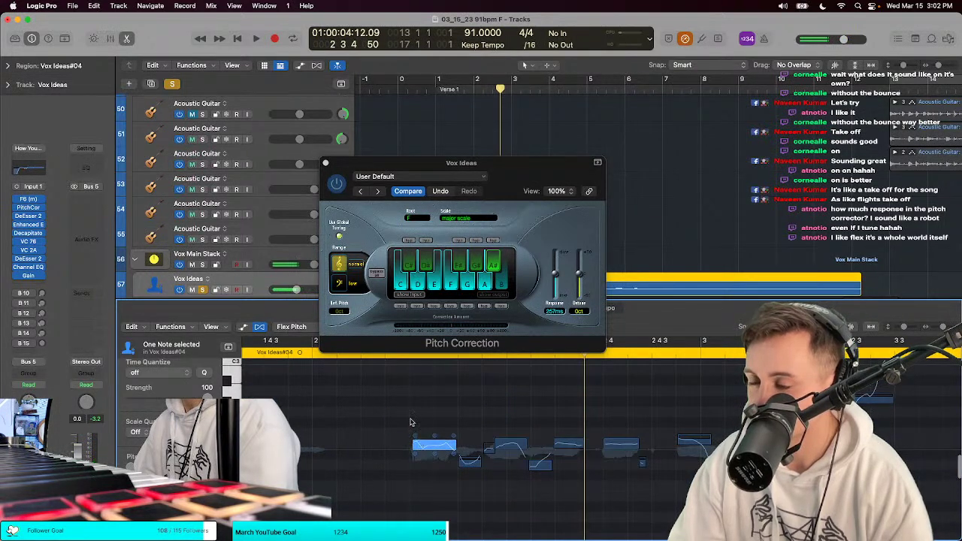
# Step: Try a faster Pitch Correction response while playing the soloed vocal from just before beat 2 2
pyautogui.click(387, 358)
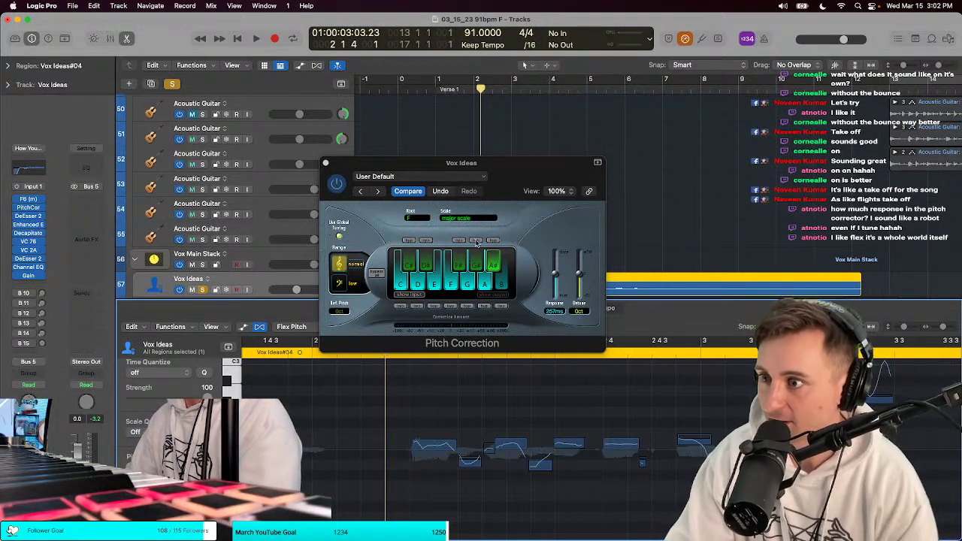
pyautogui.press('space')
pyautogui.moveTo(556, 277)
pyautogui.mouseDown()
pyautogui.moveTo(558, 304)
pyautogui.moveTo(558, 278)
pyautogui.mouseUp()
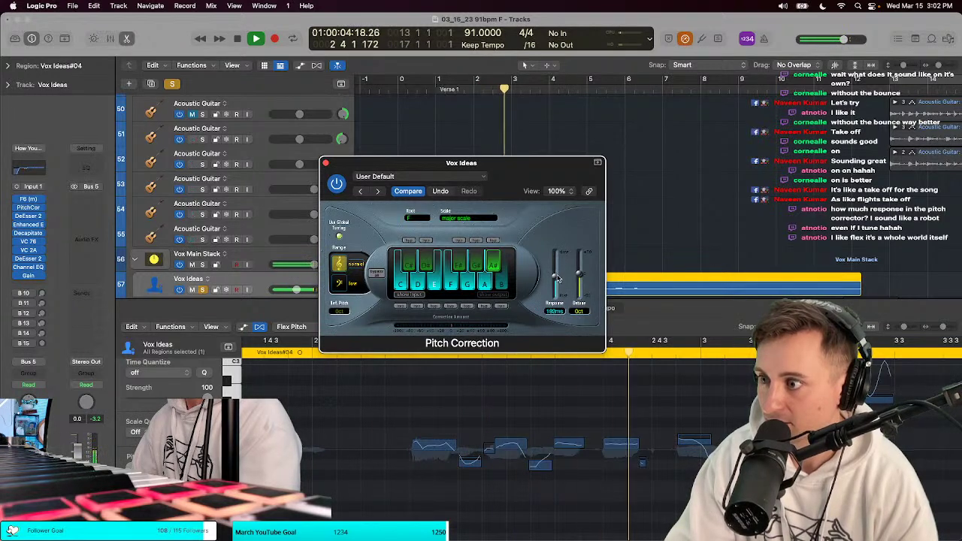
pyautogui.press('space')
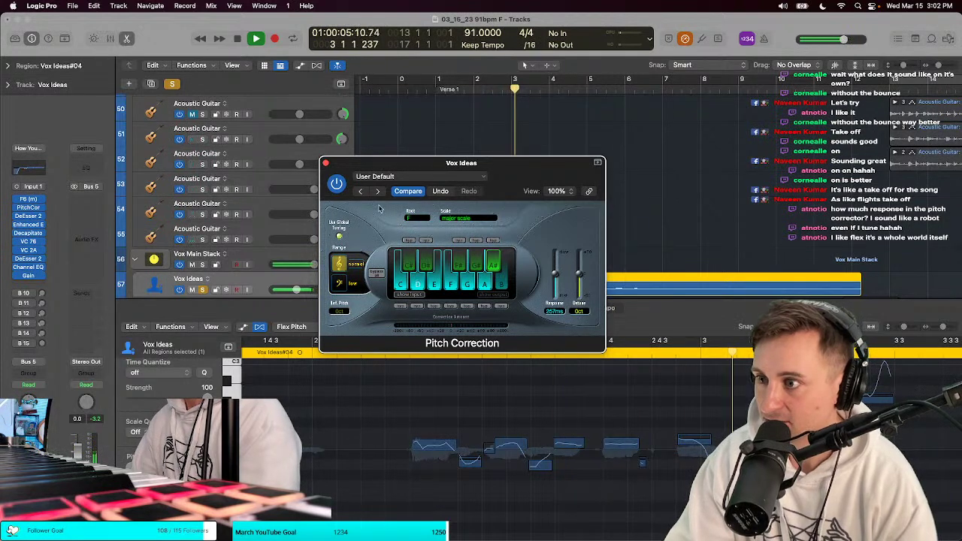
# Step: Close the Pitch Correction window and unsolo Vox Ideas to hear the vocal in the full mix from bar 1
pyautogui.click(325, 163)
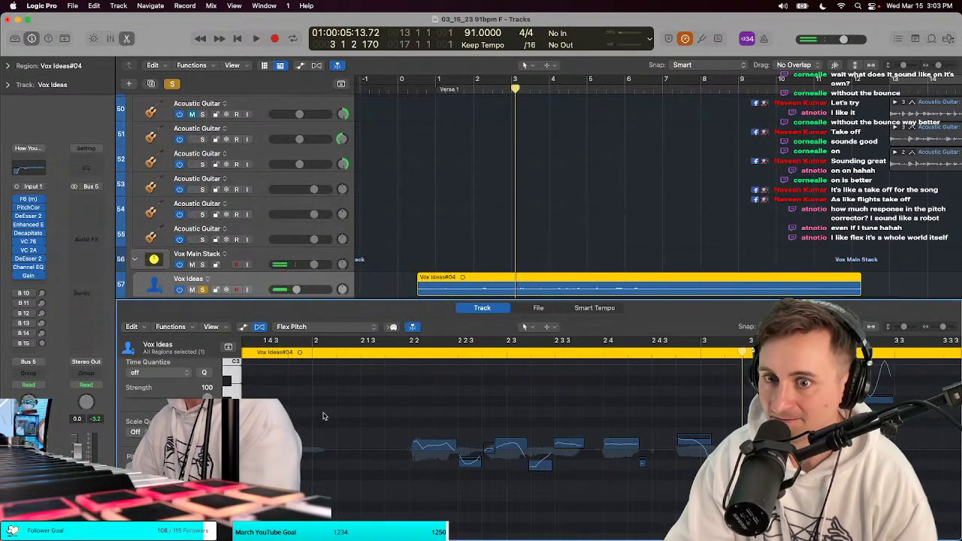
pyautogui.press('space')
pyautogui.click(428, 118)
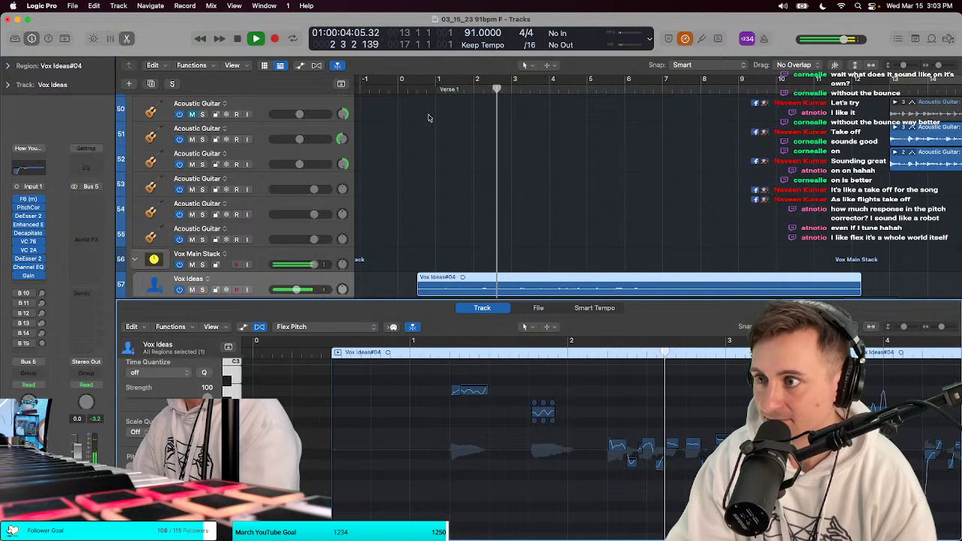
pyautogui.press('space')
pyautogui.press('space')
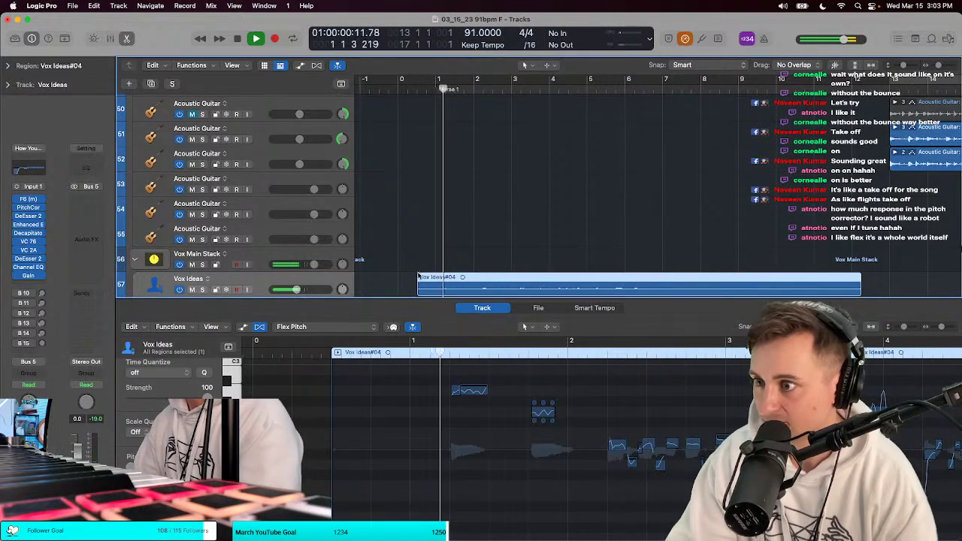
# Step: Toggle Flex for Vox Ideas and close the audio track editor, replaying the song from the start of Verse 1
pyautogui.click(259, 327)
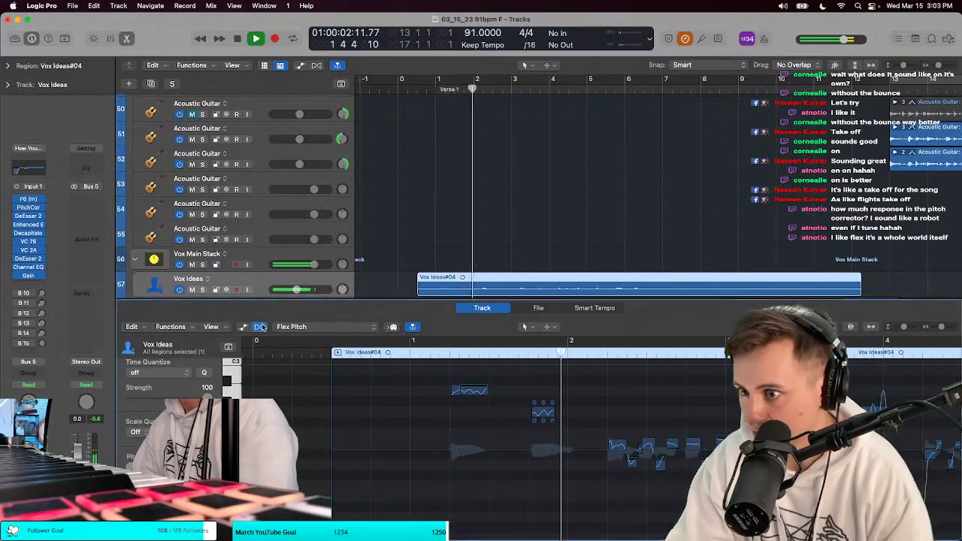
pyautogui.press('e')
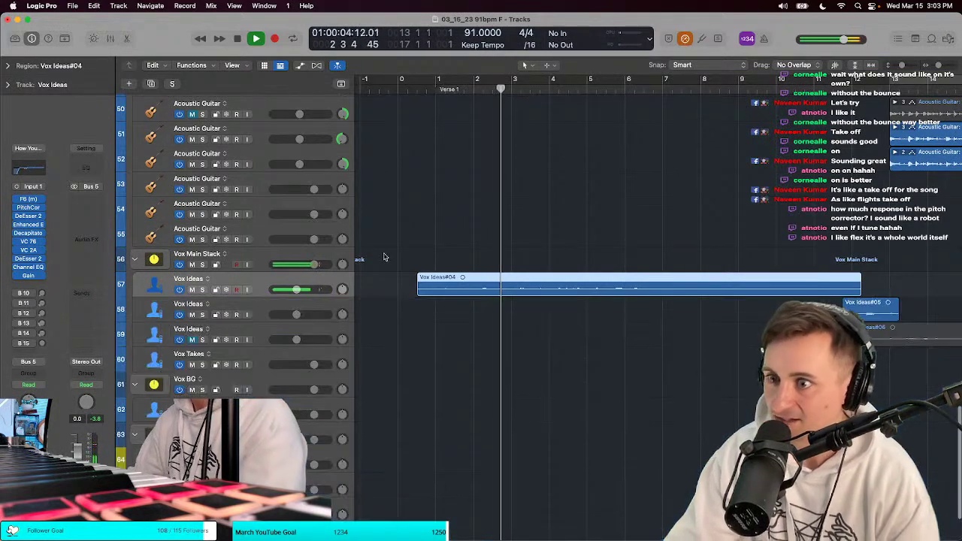
pyautogui.press('space')
pyautogui.press('space')
pyautogui.click(327, 212)
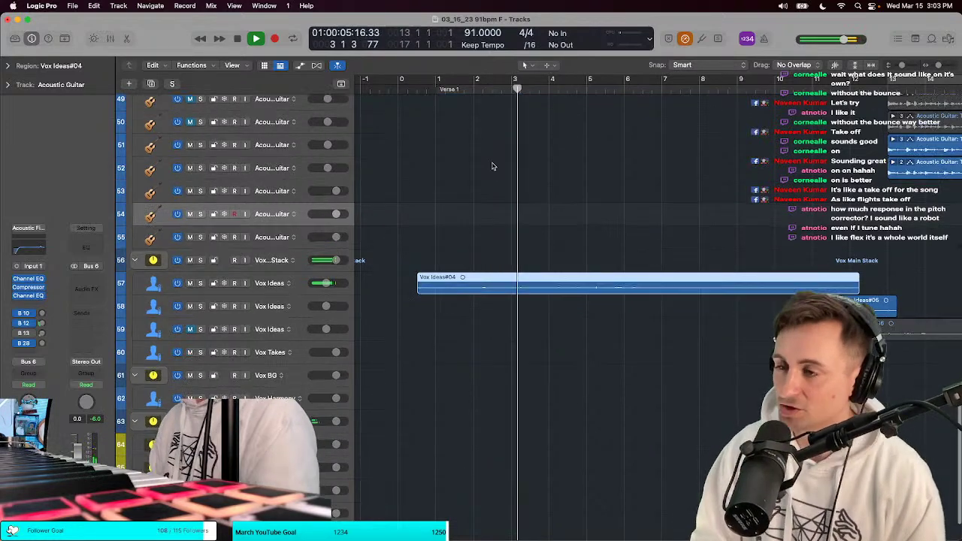
pyautogui.press('Return')
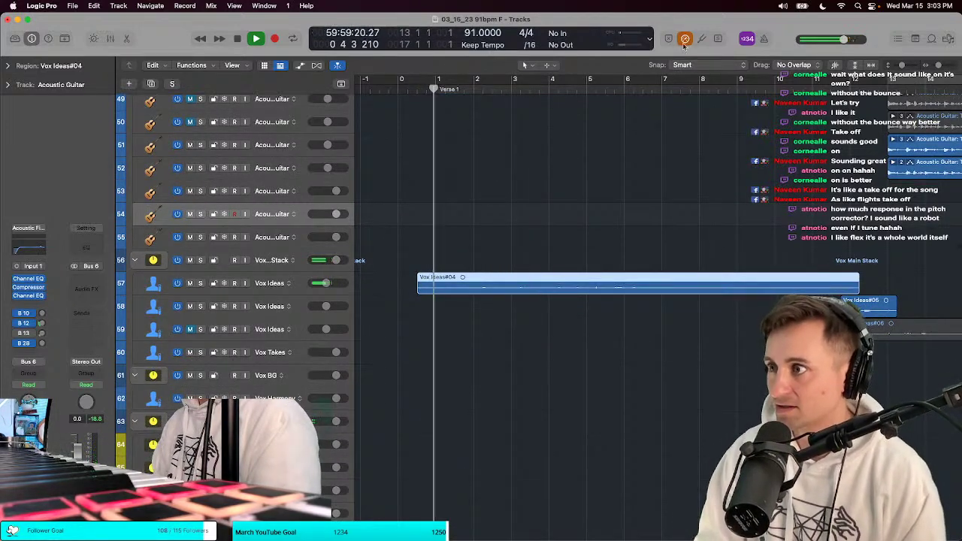
# Step: Play Verse 1 in the full mix, selecting the Vox Ideas track and reviewing its region alongside the acoustic guitar tracks
pyautogui.moveTo(323, 284)
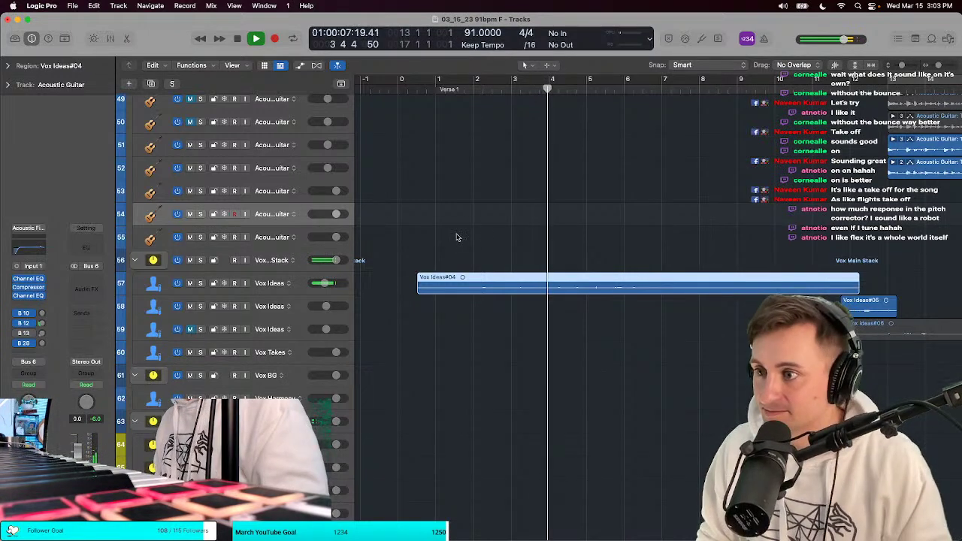
pyautogui.scroll(-2, 507, 258)
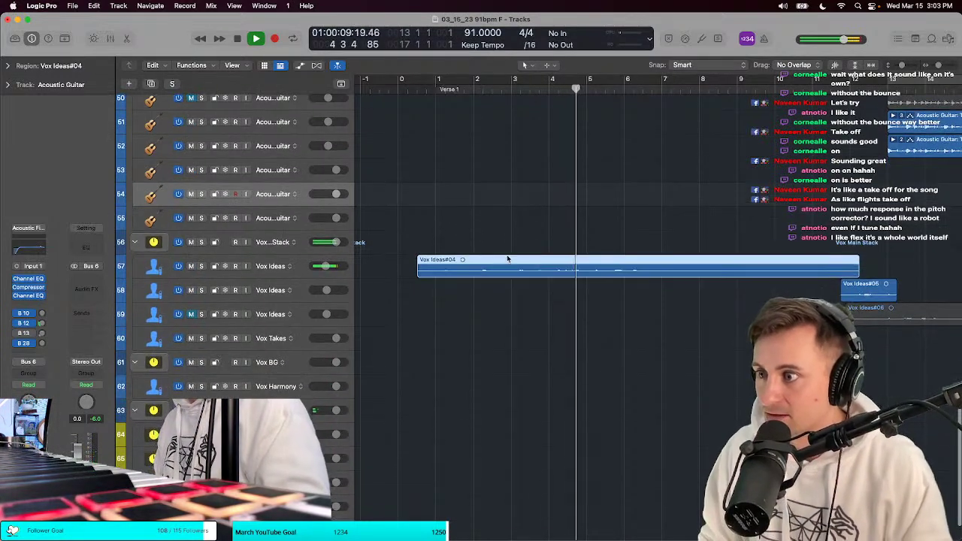
pyautogui.scroll(3, 508, 258)
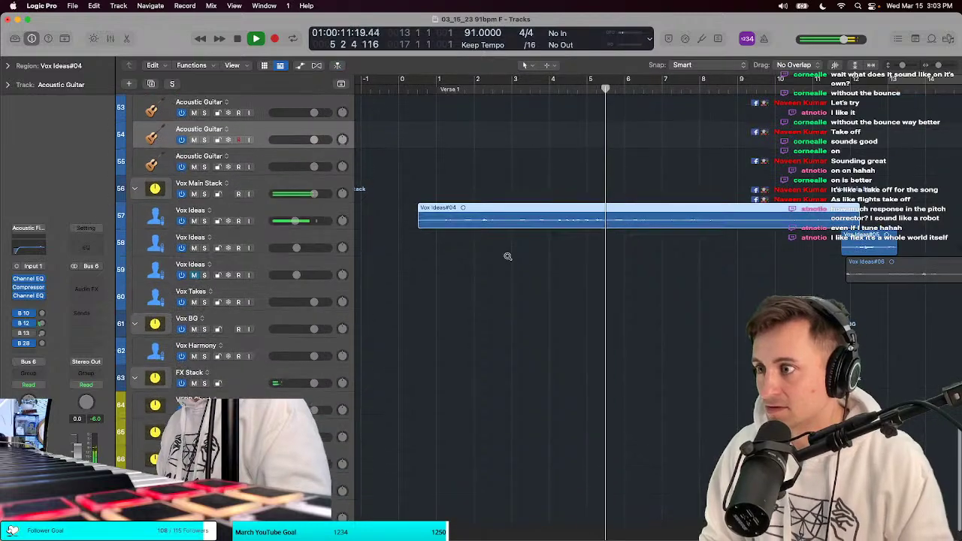
pyautogui.scroll(3, 508, 256)
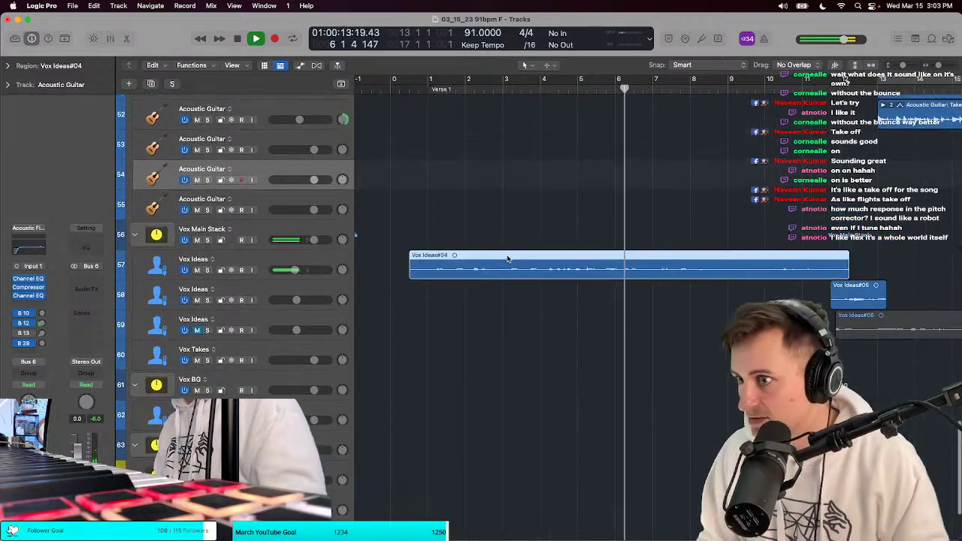
pyautogui.hscroll(2, 421, 259)
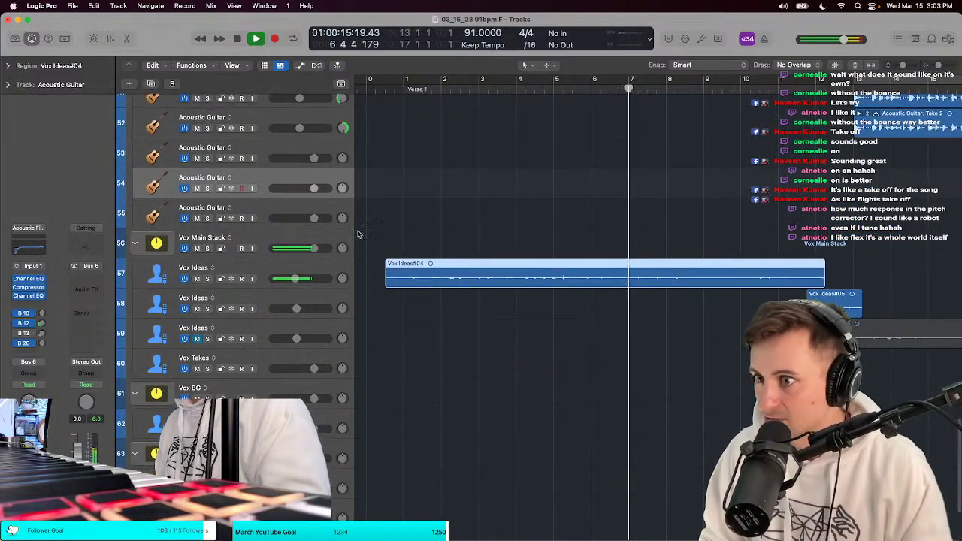
pyautogui.click(291, 271)
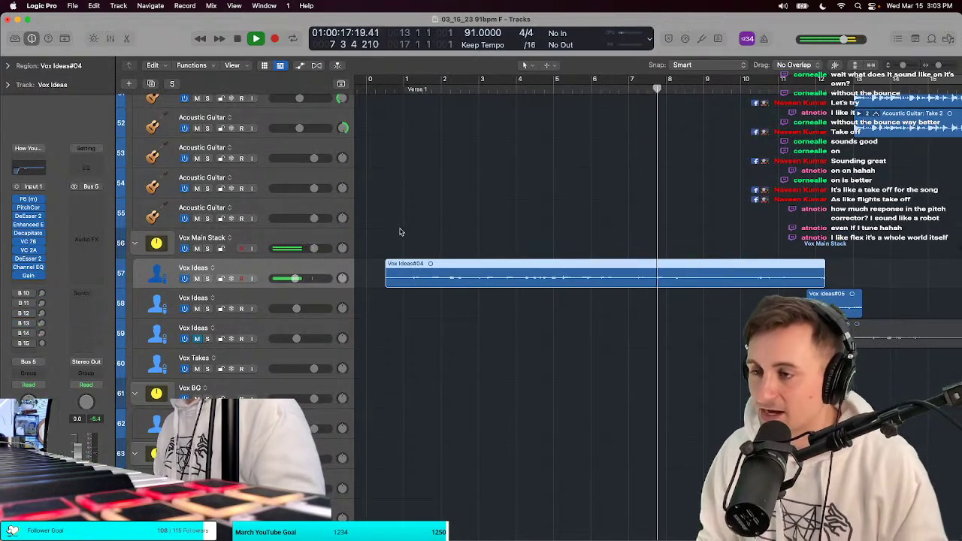
pyautogui.hscroll(-2, 452, 218)
pyautogui.scroll(8, 500, 200)
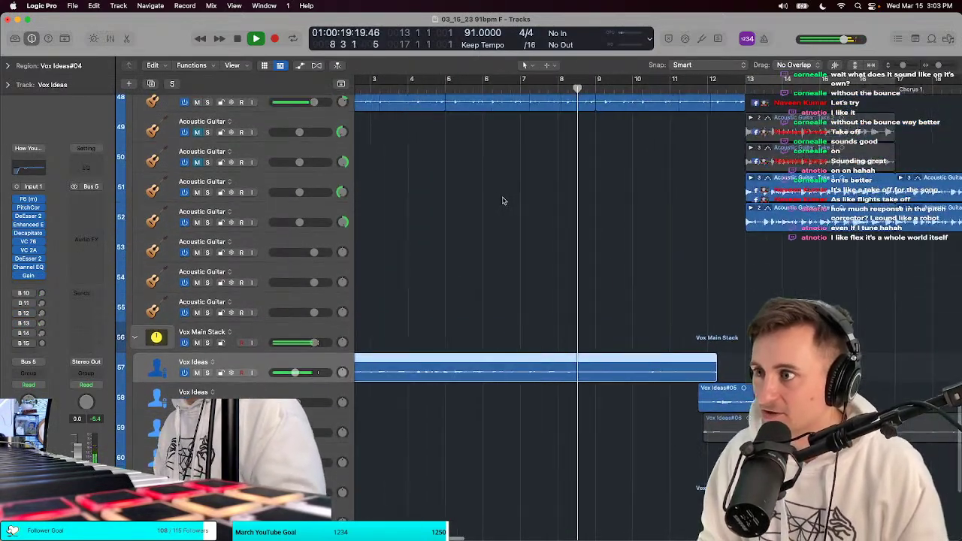
pyautogui.hscroll(3, 542, 225)
pyautogui.scroll(-1, 541, 225)
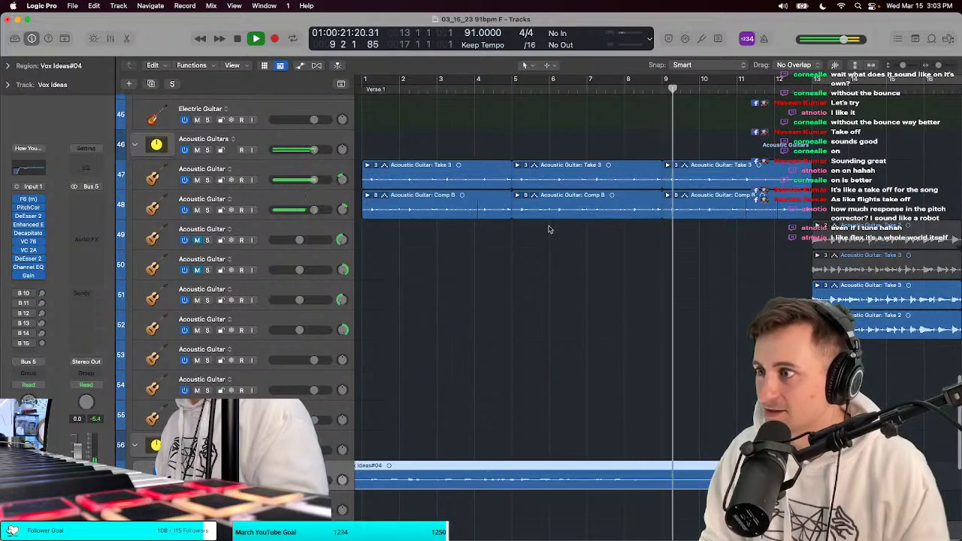
pyautogui.scroll(-5, 583, 267)
pyautogui.hscroll(2, 584, 269)
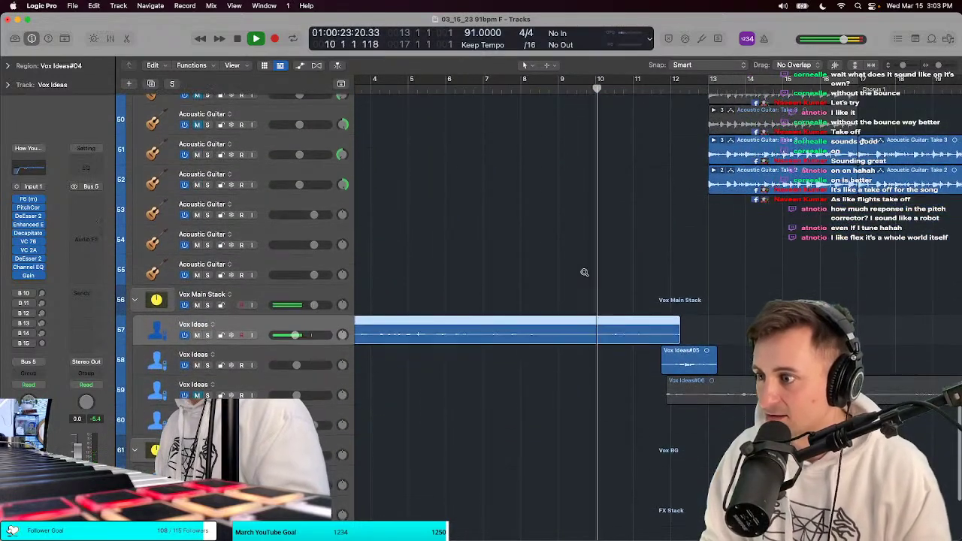
pyautogui.scroll(3, 584, 272)
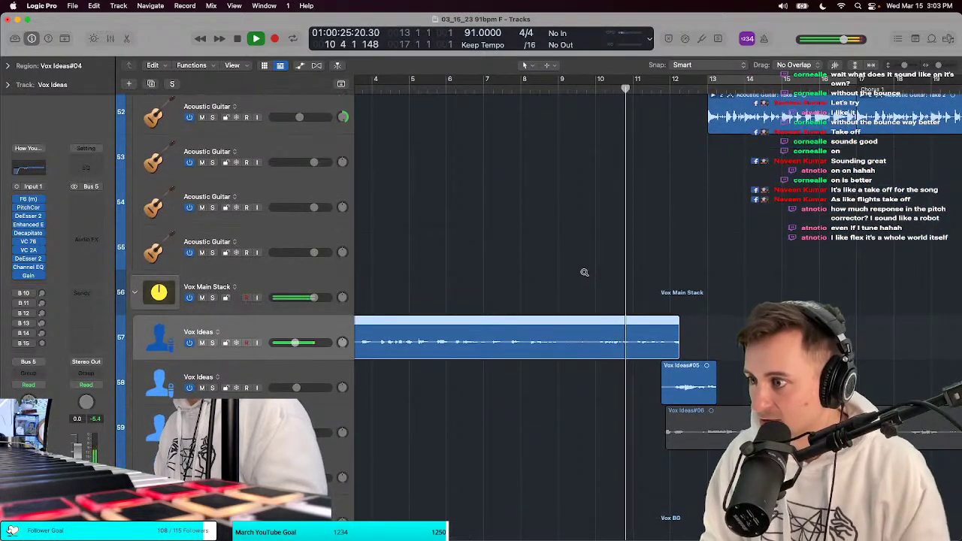
pyautogui.scroll(-1, 584, 275)
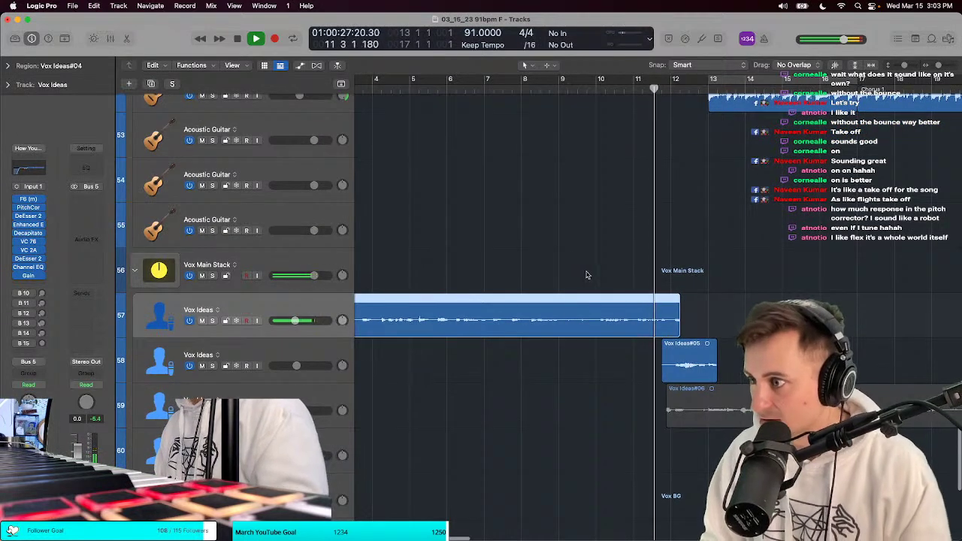
# Step: Trim the end of Vox Ideas#04 back to just after bar 12 and the end of Vox Ideas#05 to bar 13
pyautogui.scroll(3, 701, 328)
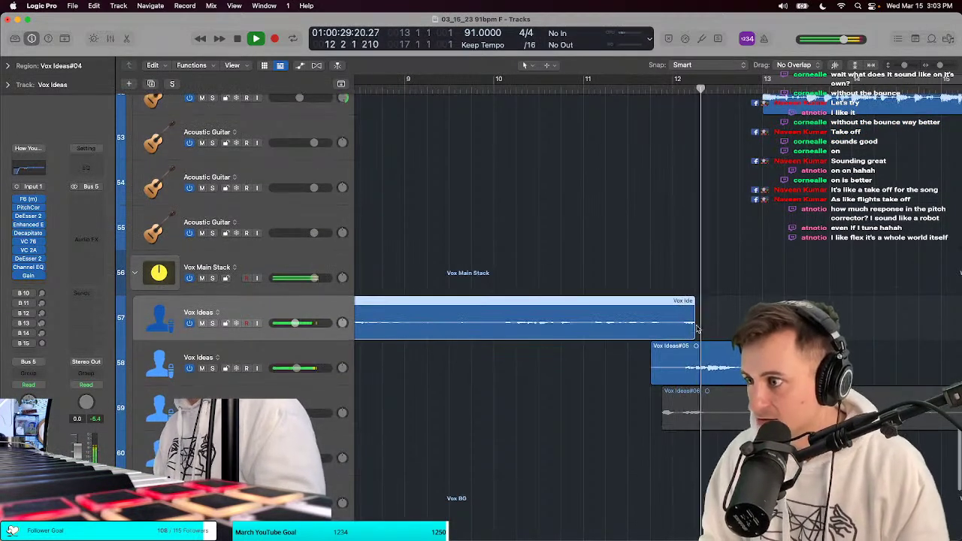
pyautogui.moveTo(690, 328); pyautogui.dragTo(683, 328)
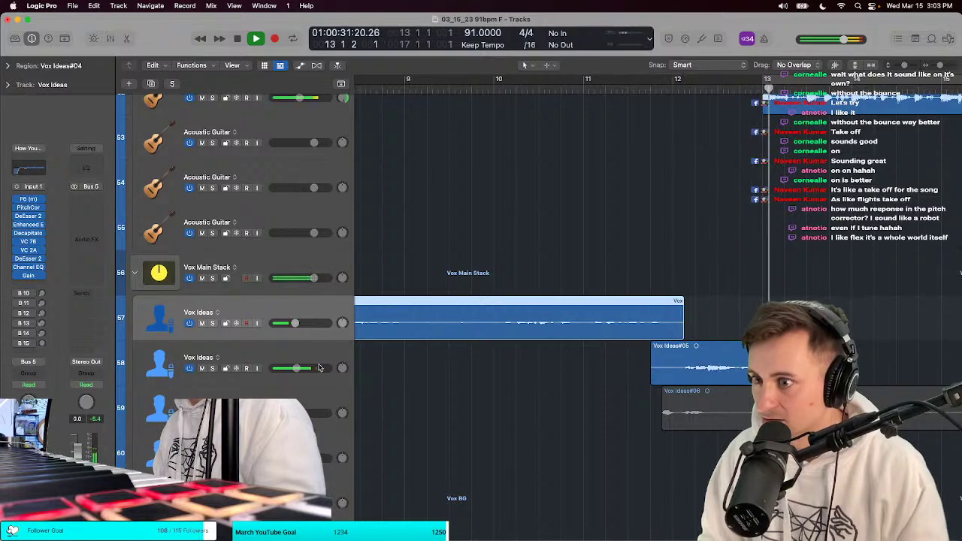
pyautogui.scroll(-3, 492, 365)
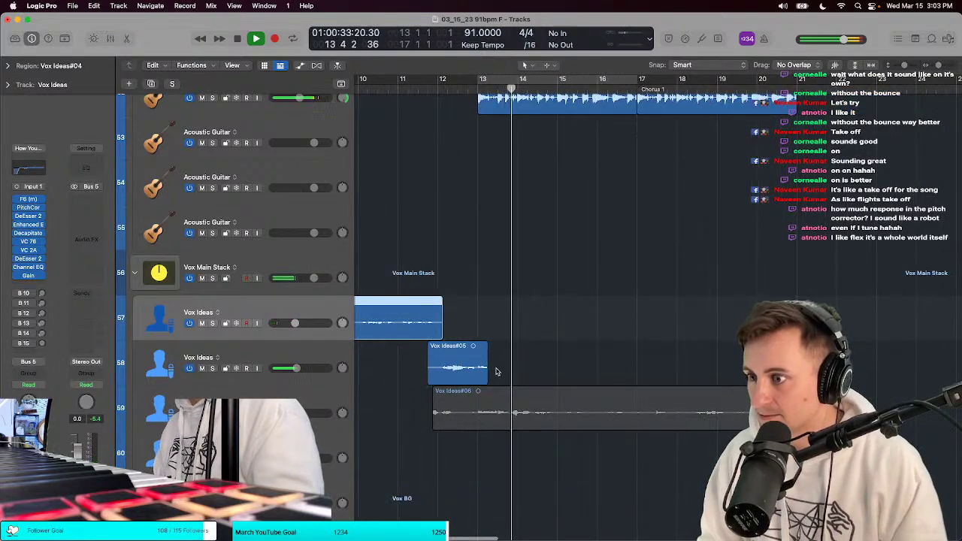
pyautogui.click(481, 370)
pyautogui.moveTo(481, 370); pyautogui.dragTo(477, 370)
# Step: Create duplicate track alternatives for the two Crunchy Sub Bass tracks that contain regions
pyautogui.scroll(-3, 491, 326)
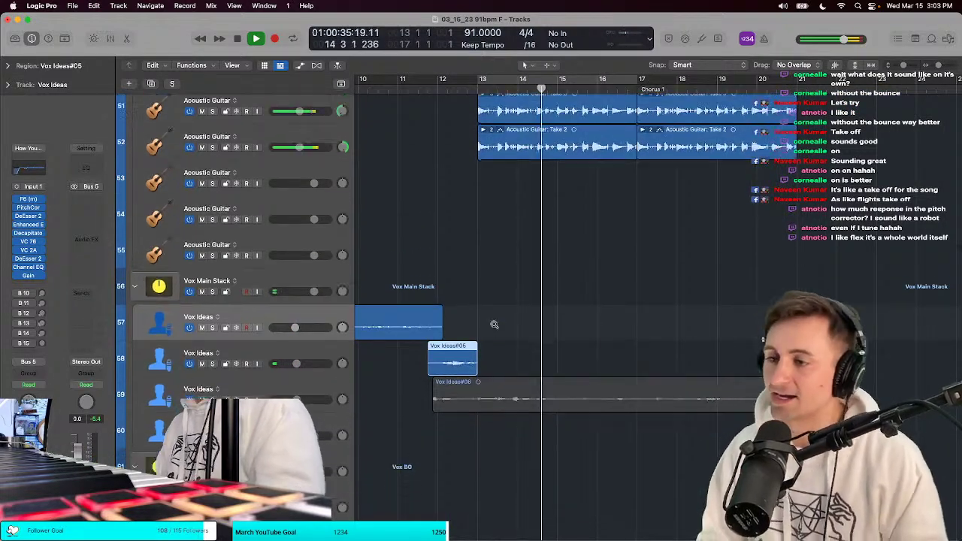
pyautogui.scroll(10, 497, 261)
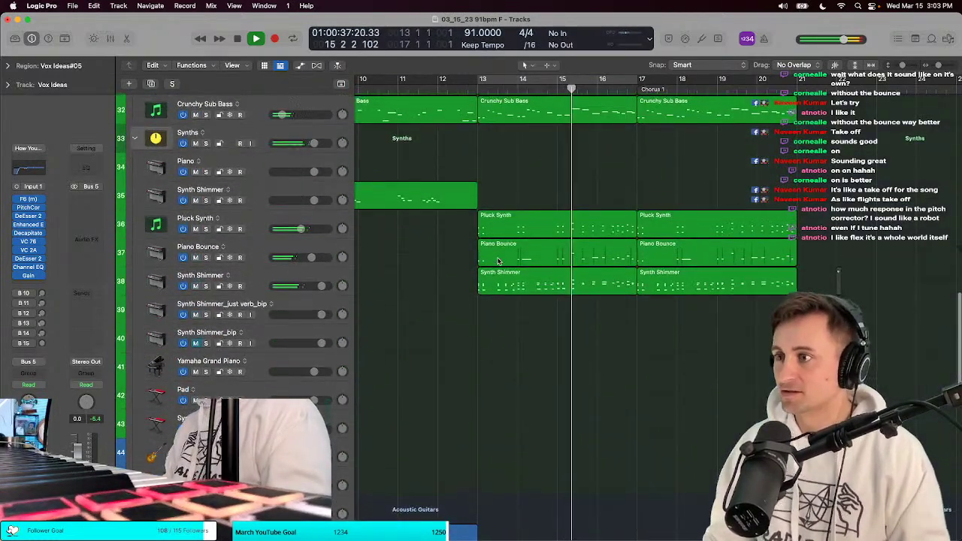
pyautogui.scroll(2, 497, 261)
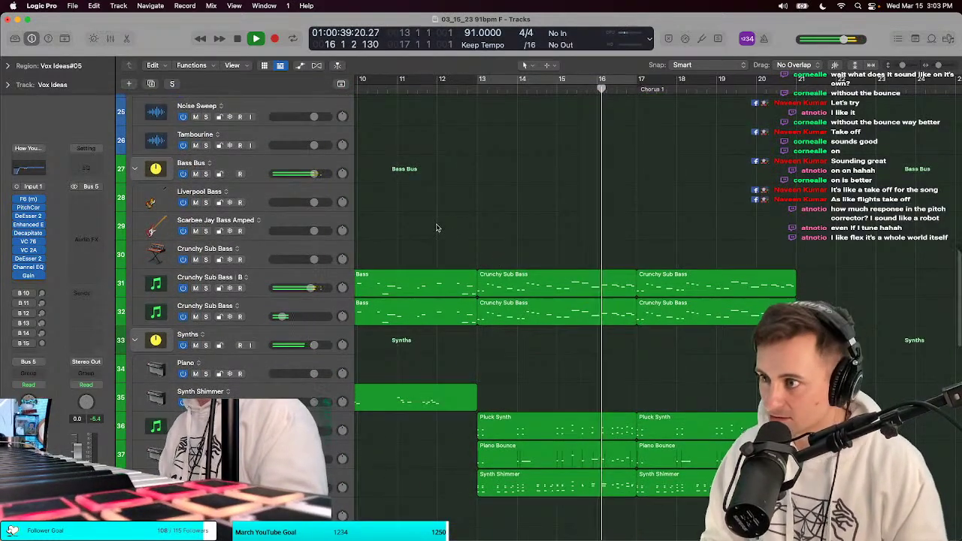
pyautogui.click(293, 279)
pyautogui.keyDown('shift'); pyautogui.click(256, 304); pyautogui.keyUp('shift')
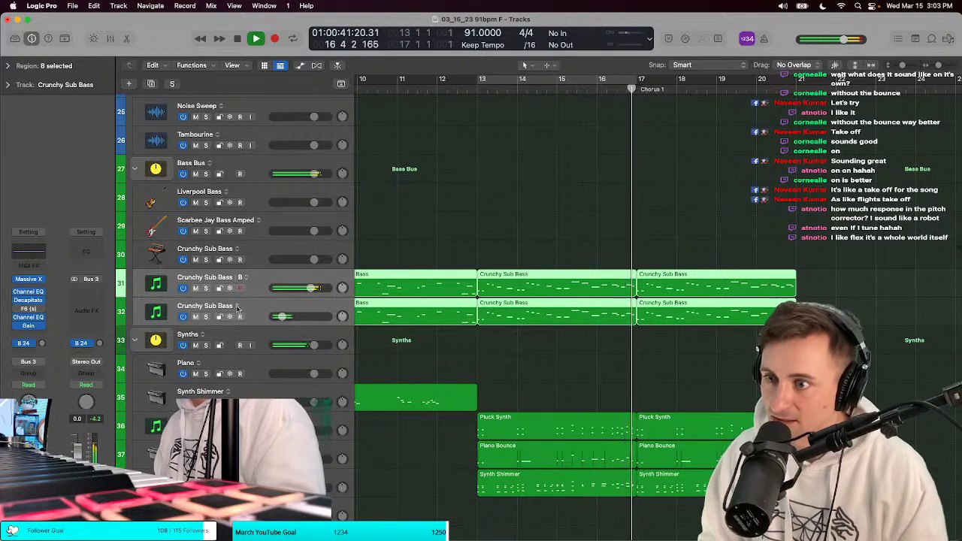
pyautogui.rightClick(242, 308)
pyautogui.click(255, 323)
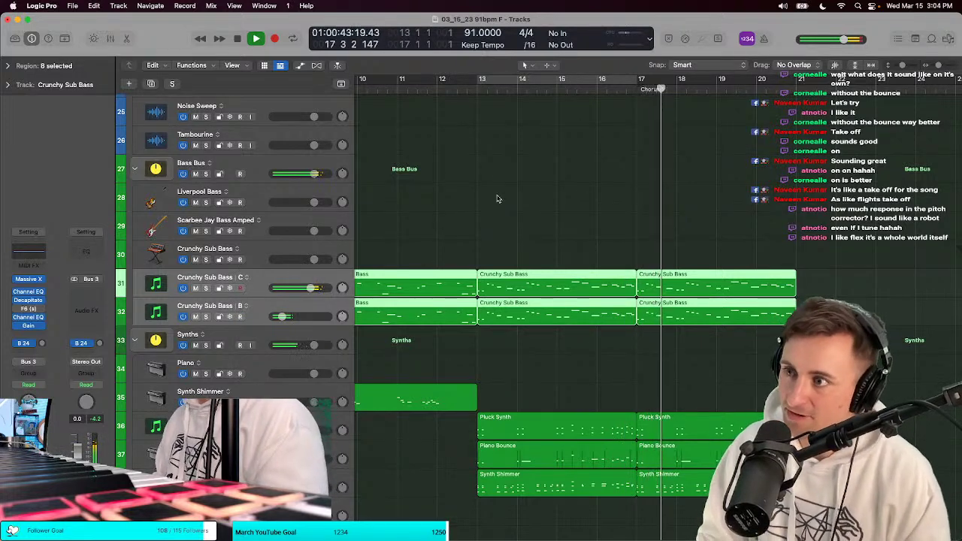
# Step: Replay the section from bar 13 towards Chorus 1 while reviewing the bass and synth tracks
pyautogui.rightClick(462, 88)
pyautogui.click(500, 151)
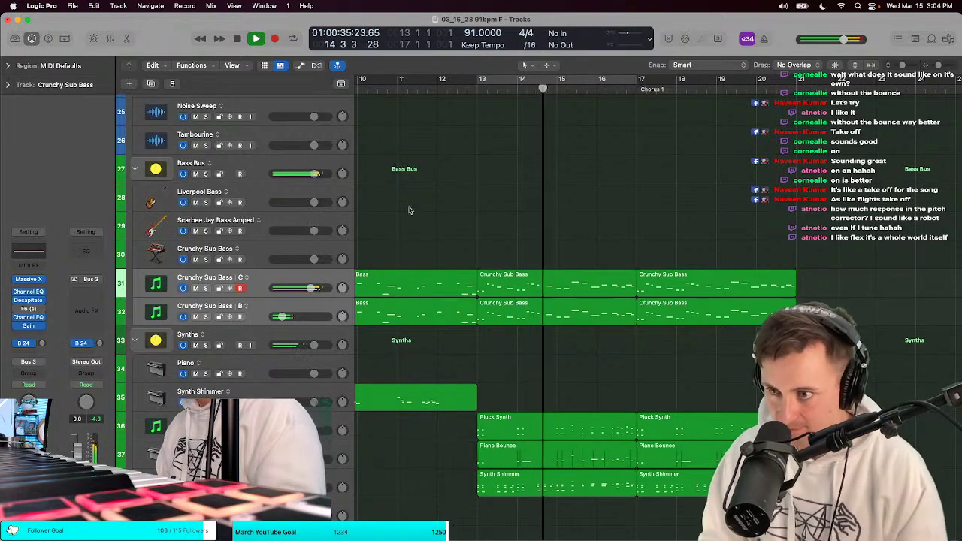
pyautogui.scroll(-3, 556, 226)
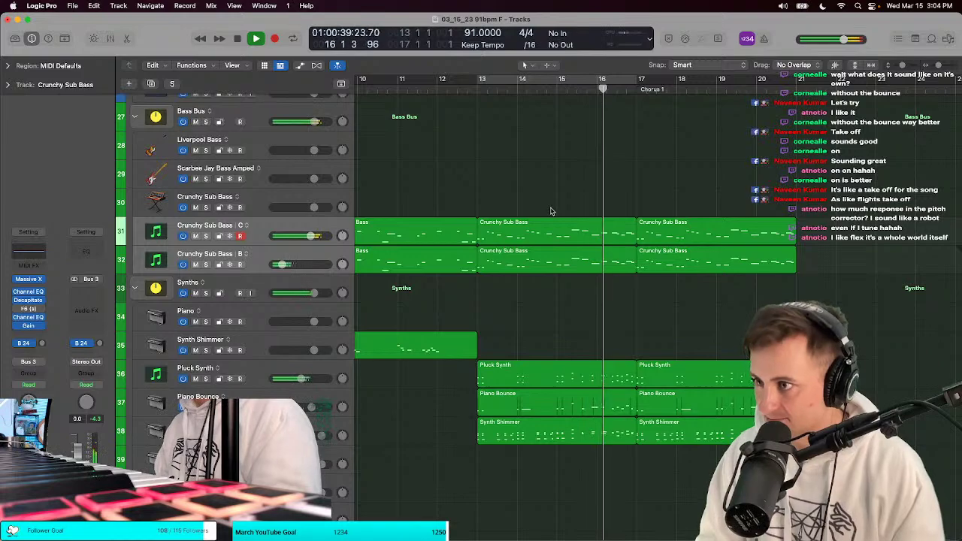
pyautogui.scroll(-10, 551, 211)
pyautogui.scroll(10, 552, 210)
pyautogui.press('space')
pyautogui.scroll(-7, 527, 207)
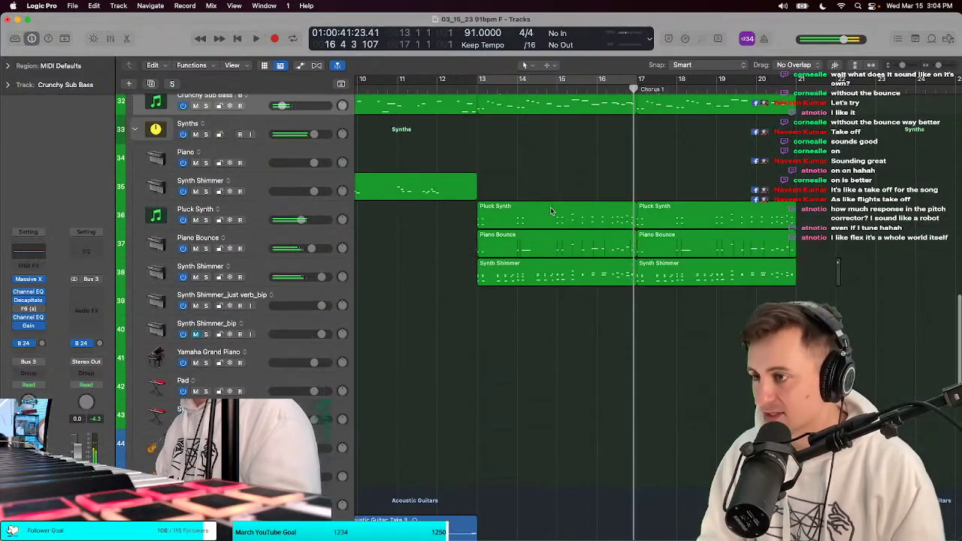
pyautogui.scroll(3, 391, 199)
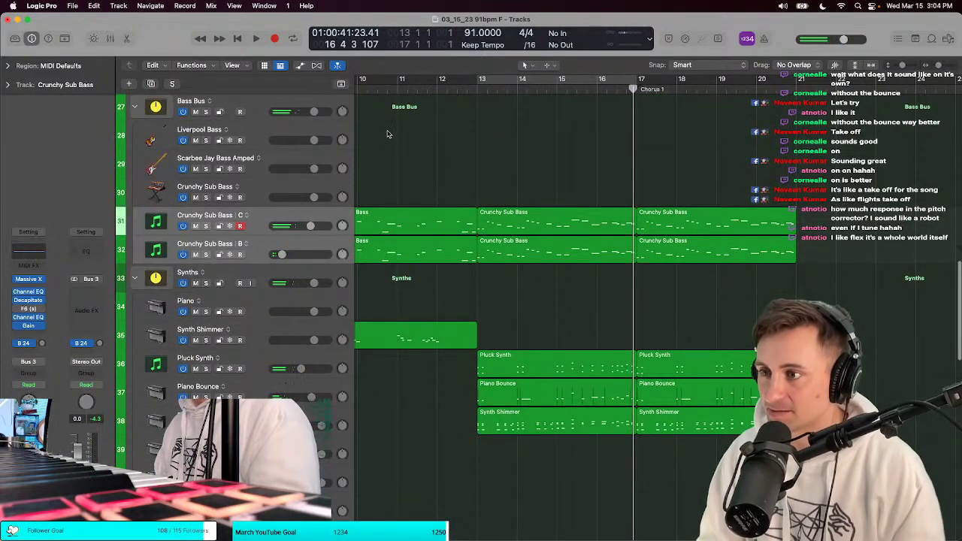
pyautogui.press('space')
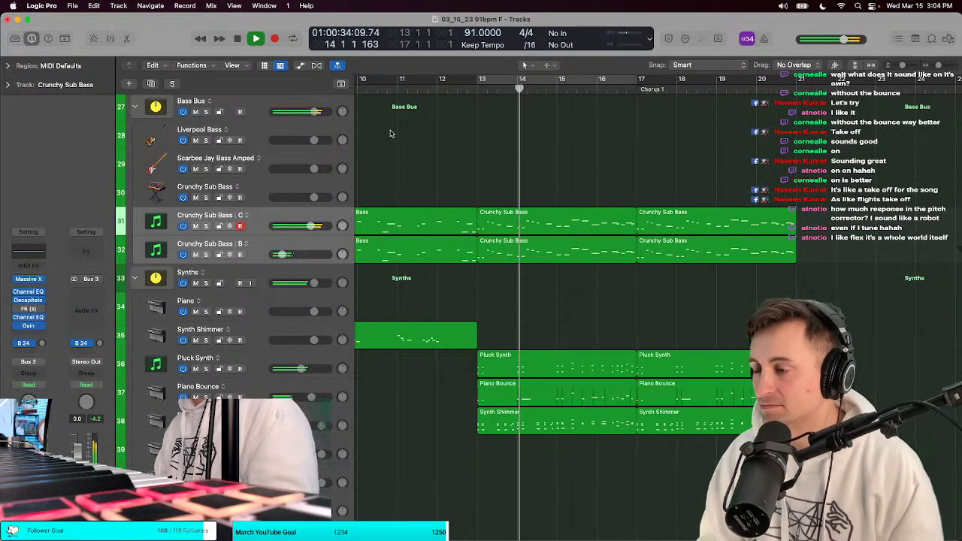
# Step: Open both Crunchy Sub Bass regions starting at bar 13 in the Piano Roll and select their matching note pairs in bars 13 and 14
pyautogui.moveTo(484, 148); pyautogui.dragTo(504, 257)
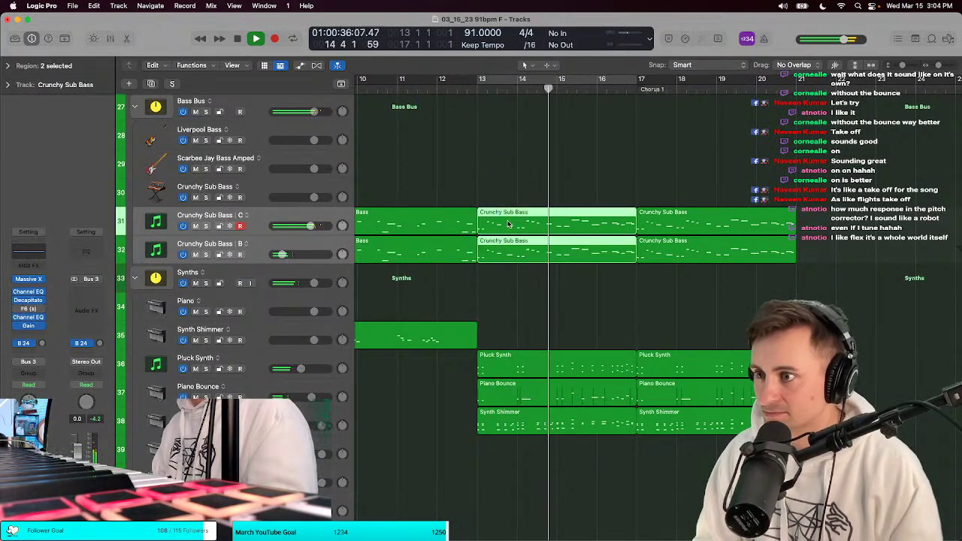
pyautogui.doubleClick(508, 224)
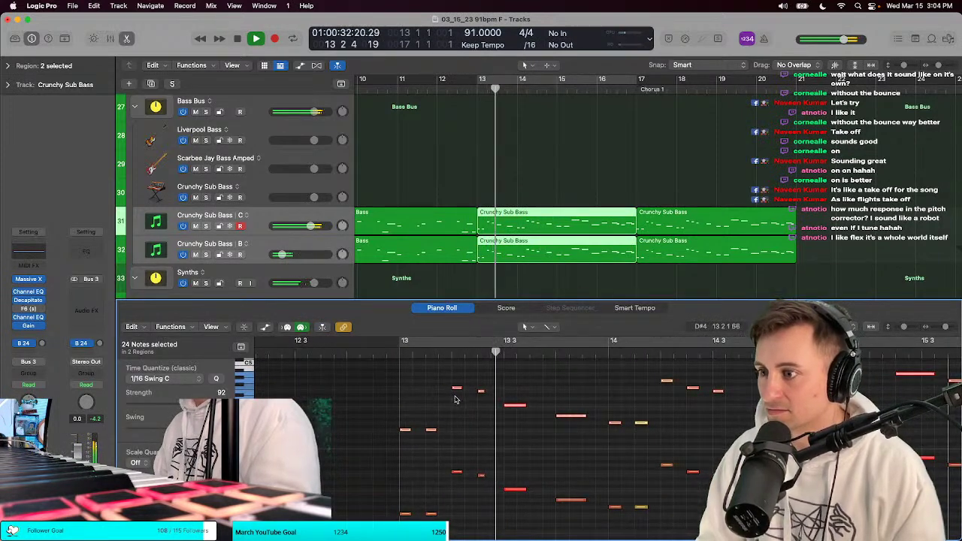
pyautogui.moveTo(455, 377); pyautogui.dragTo(485, 504)
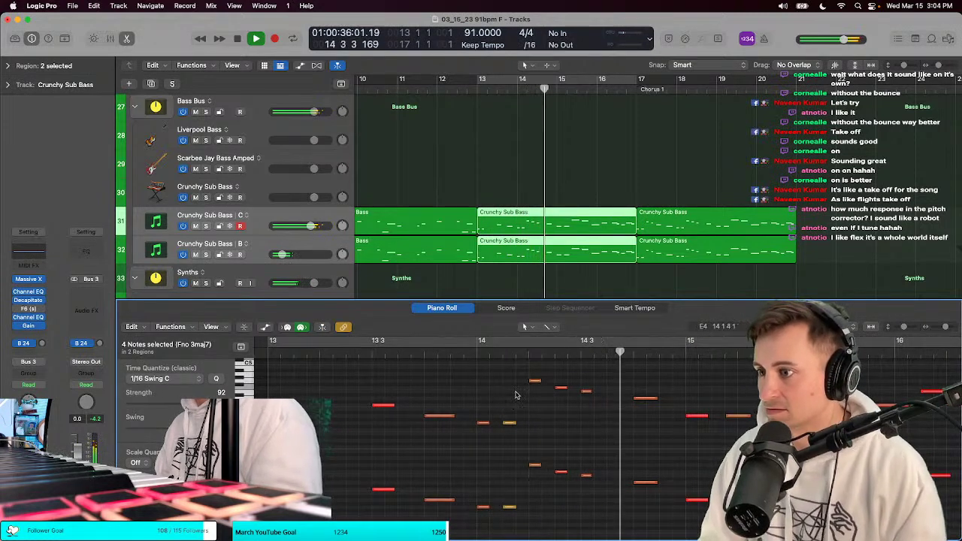
pyautogui.moveTo(522, 366); pyautogui.dragTo(564, 485)
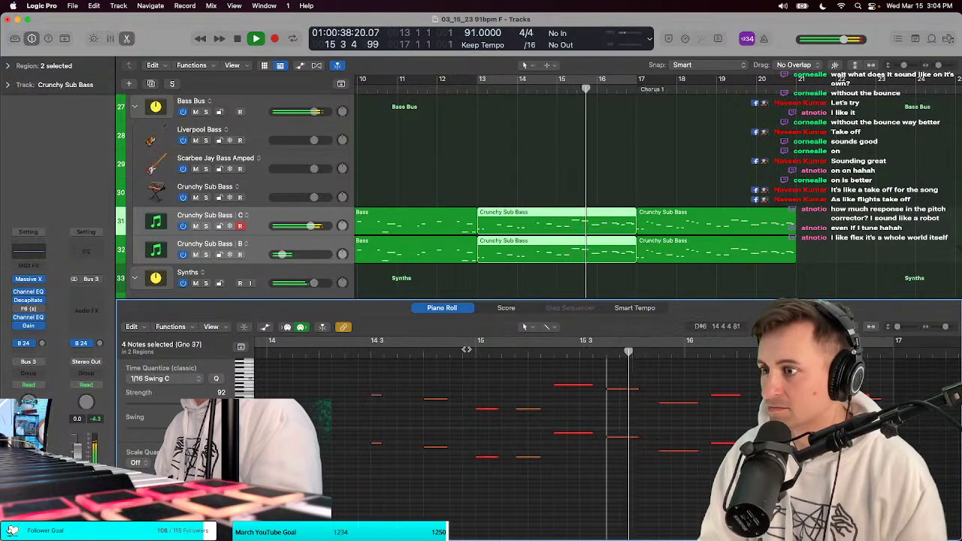
# Step: Audition the bass line from bar 15 while following its notes through bar 16 in the Piano Roll
pyautogui.click(466, 347)
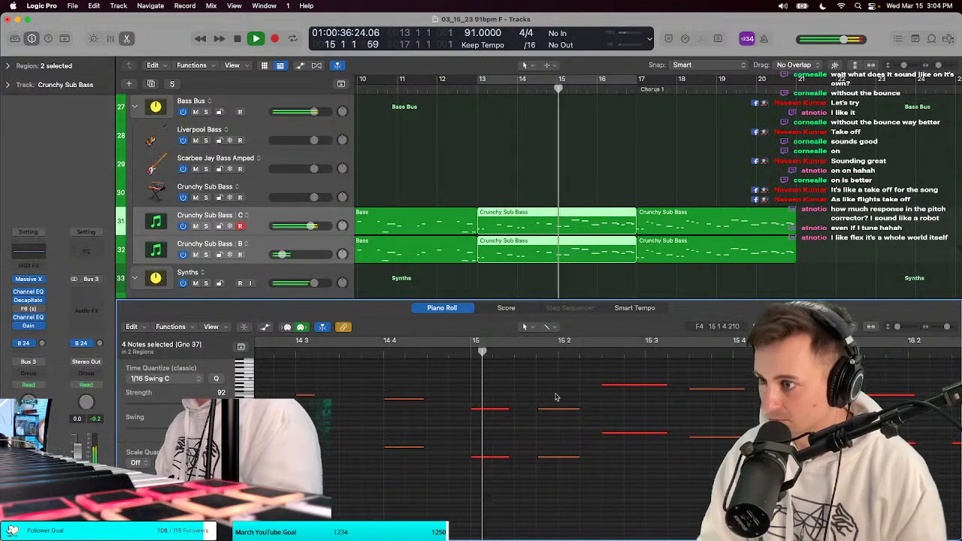
pyautogui.press('space')
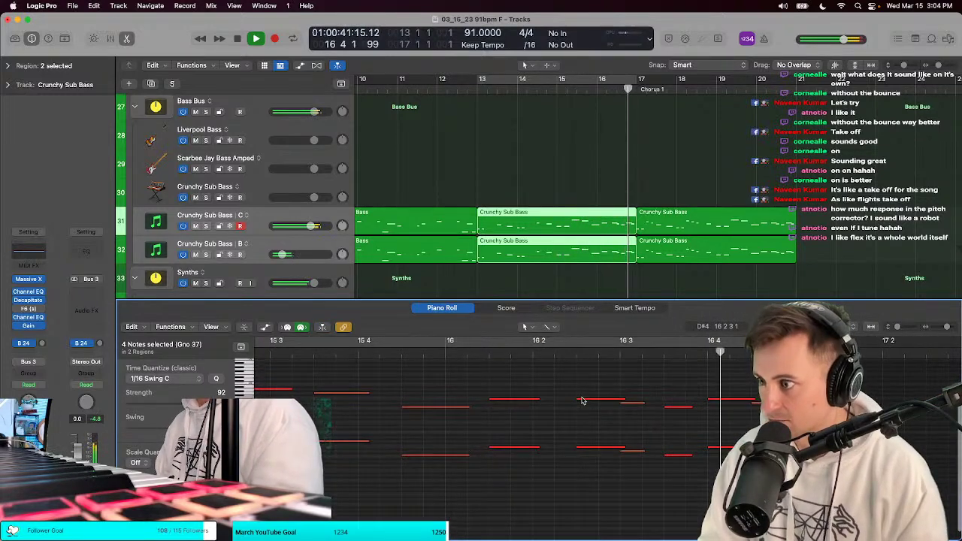
pyautogui.press('space')
pyautogui.press('space')
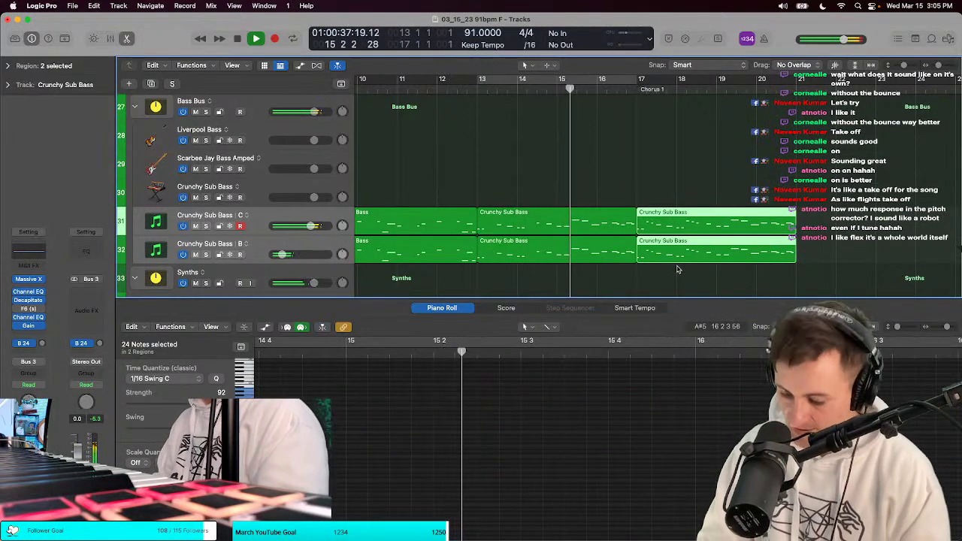
# Step: Select the Crunchy Sub Bass regions at Chorus 1 and cycle playback from bar 13 to bar 17
pyautogui.click(673, 249)
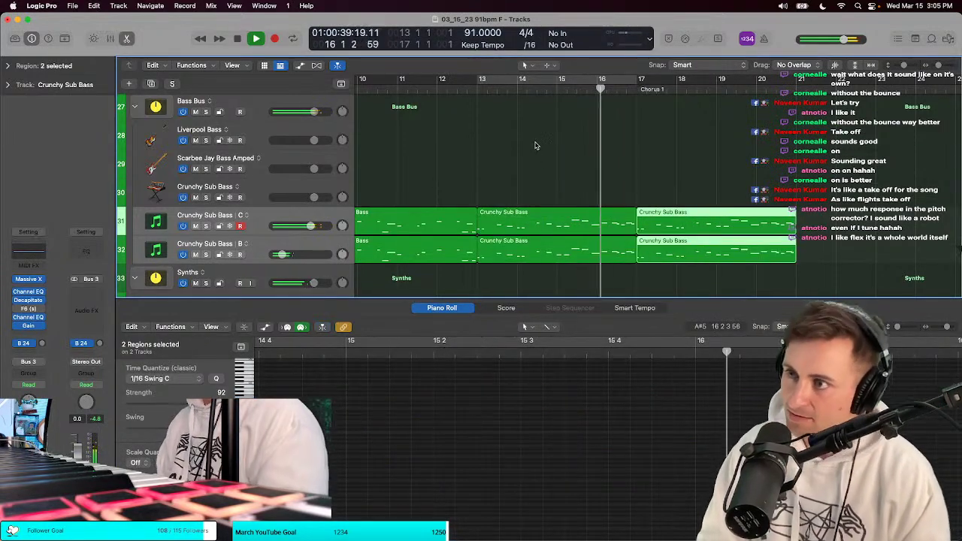
pyautogui.press('c')
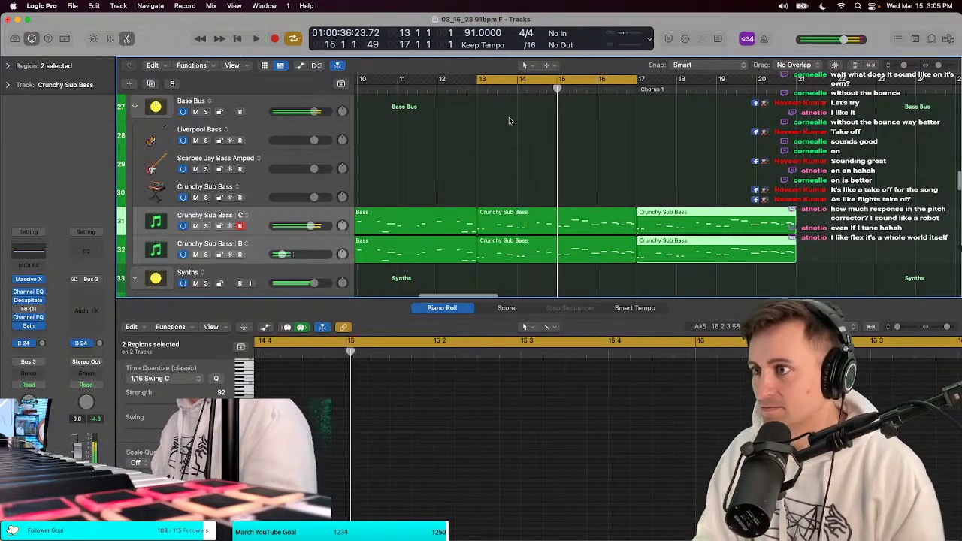
pyautogui.press('space')
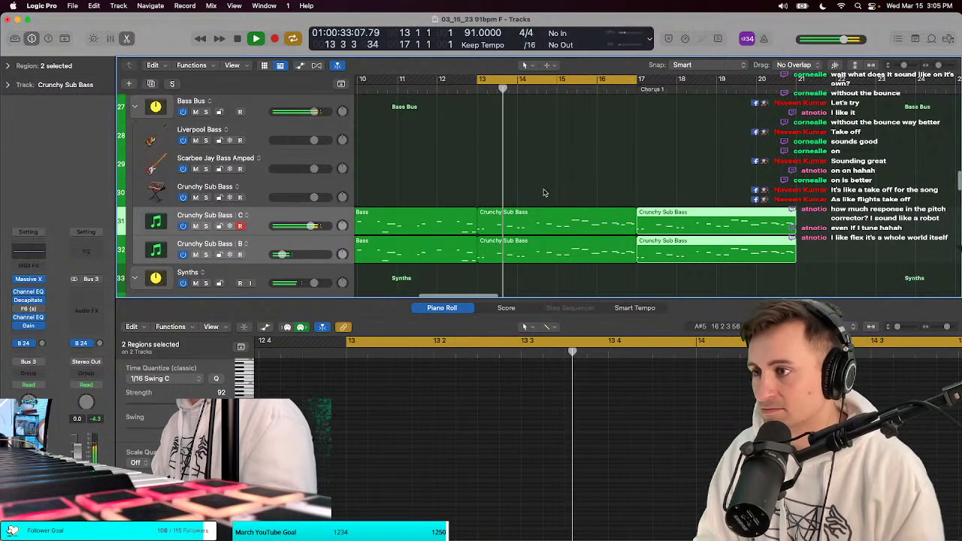
pyautogui.scroll(-2, 545, 192)
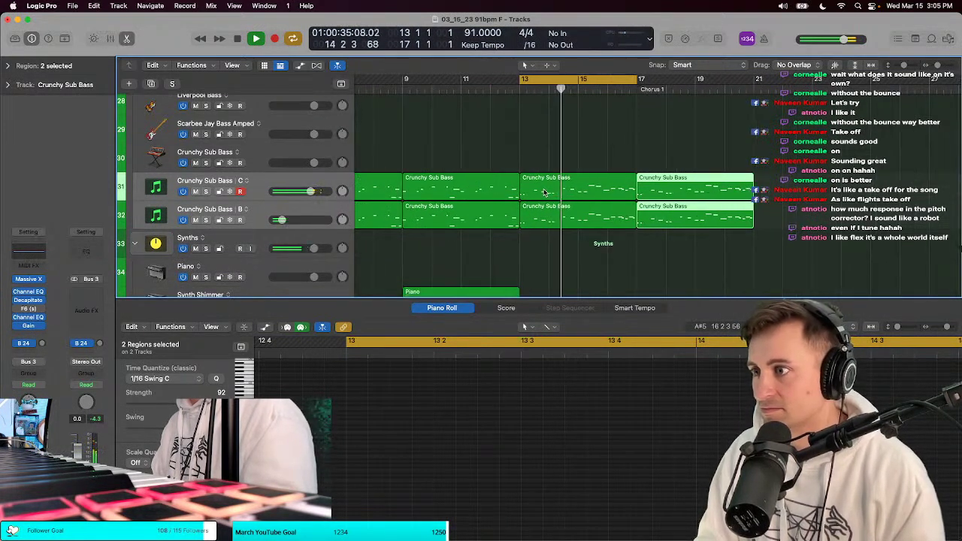
# Step: Switch the two Crunchy Sub Bass tracks to other track alternatives: B on track 31 and A on track 32
pyautogui.moveTo(530, 151); pyautogui.dragTo(636, 225)
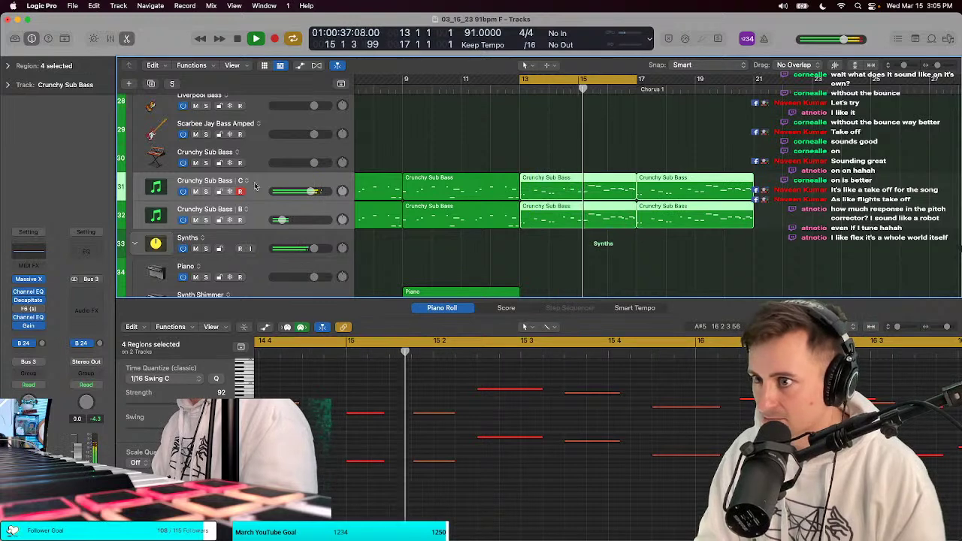
pyautogui.click(242, 181)
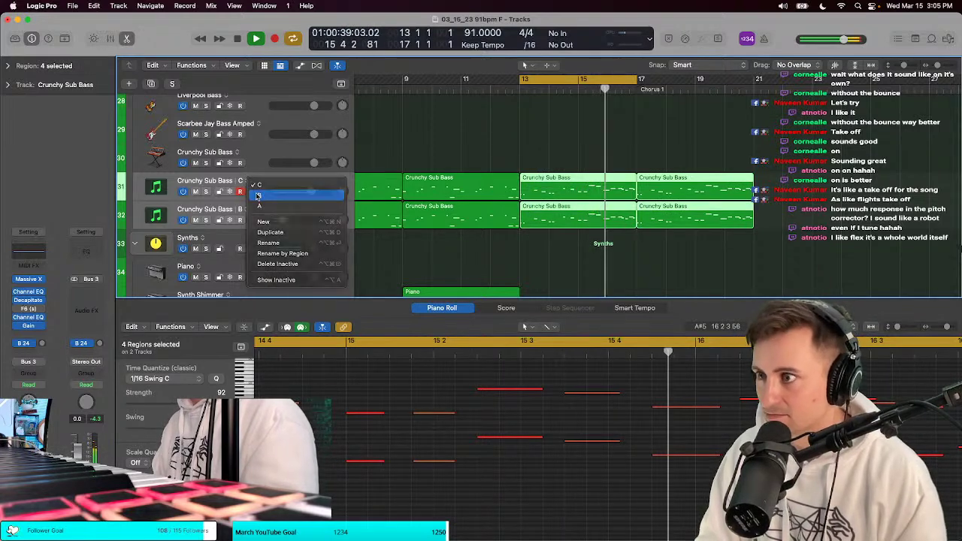
pyautogui.click(257, 195)
pyautogui.click(267, 210)
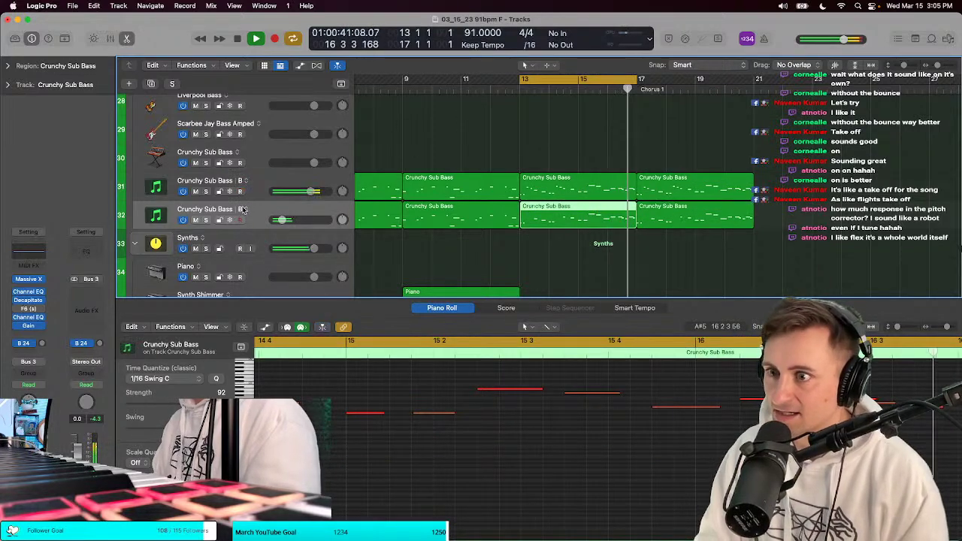
pyautogui.click(242, 209)
pyautogui.click(257, 224)
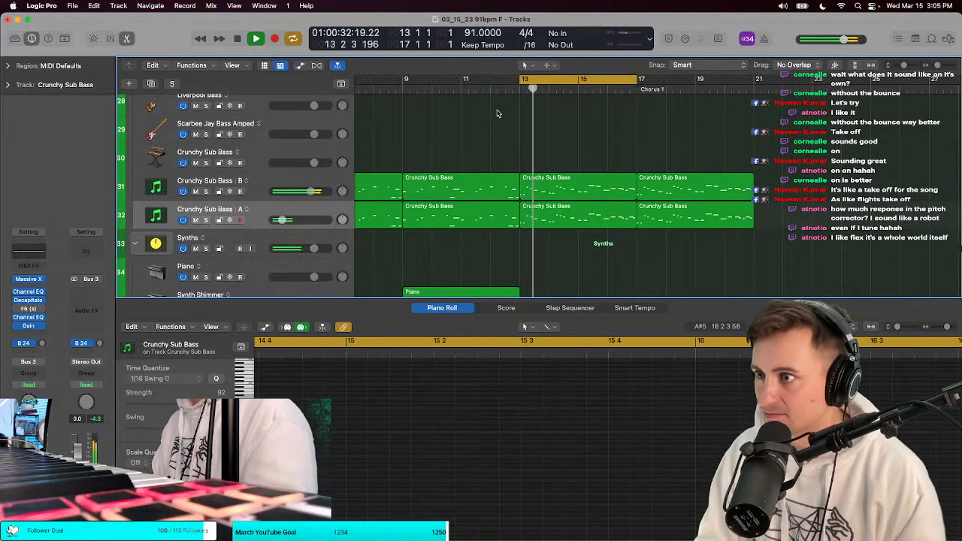
# Step: Close the Piano Roll and look over the synth, acoustic guitar and vocal tracks while the section from bar 13 plays
pyautogui.press('p')
pyautogui.press('super+Up')
pyautogui.press('super+Up')
pyautogui.press('super+Up')
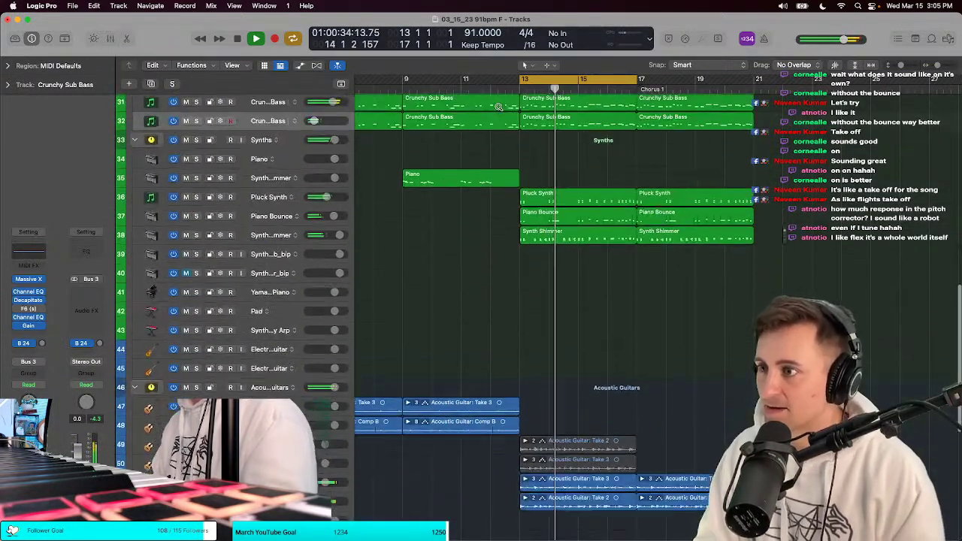
pyautogui.scroll(-10, 492, 129)
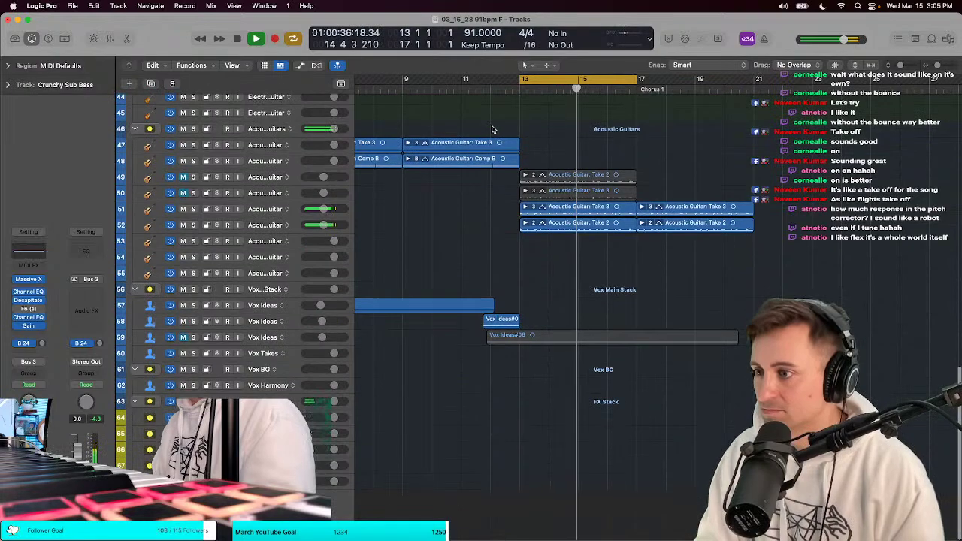
pyautogui.scroll(10, 493, 129)
pyautogui.hscroll(-1, 493, 130)
pyautogui.press('t')
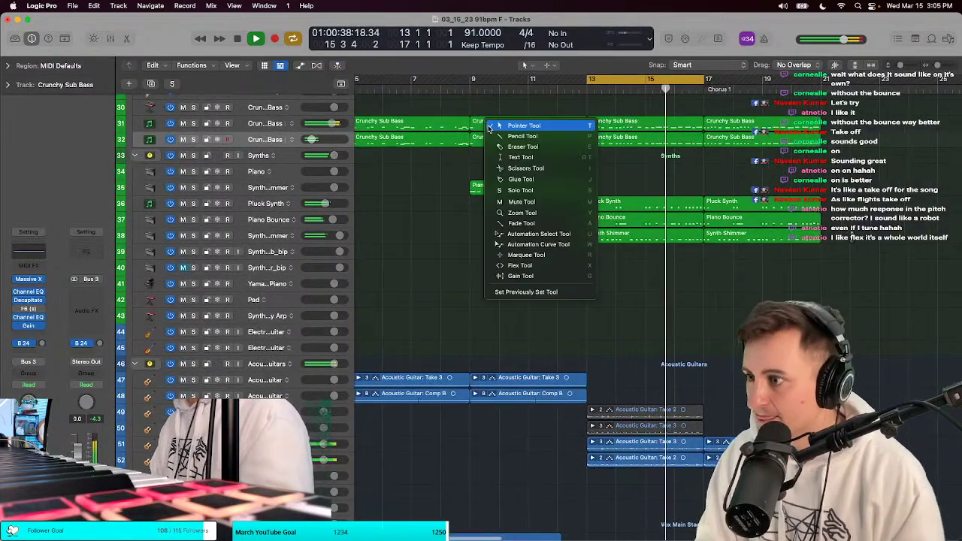
pyautogui.press('Escape')
pyautogui.scroll(-8, 372, 275)
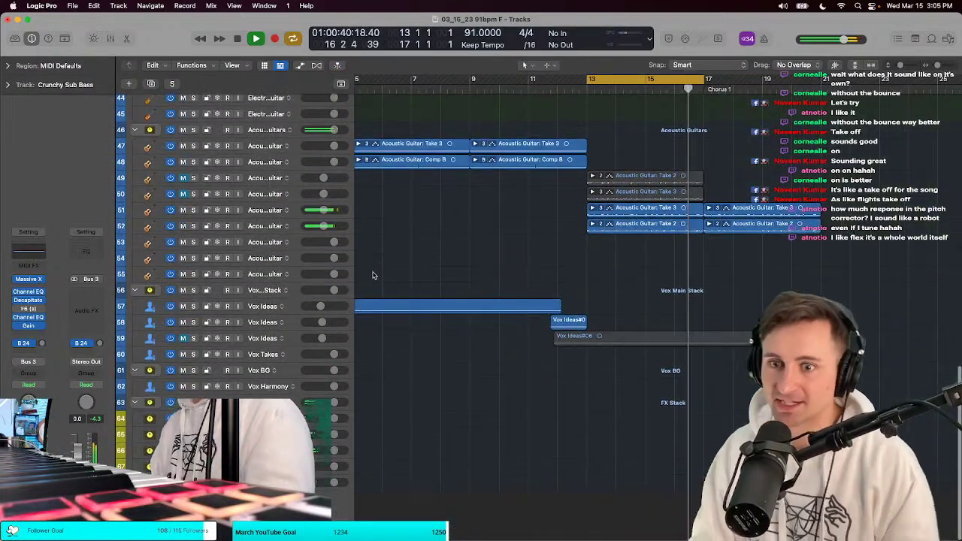
pyautogui.press('super+Down')
pyautogui.press('super+Down')
pyautogui.scroll(-9, 372, 275)
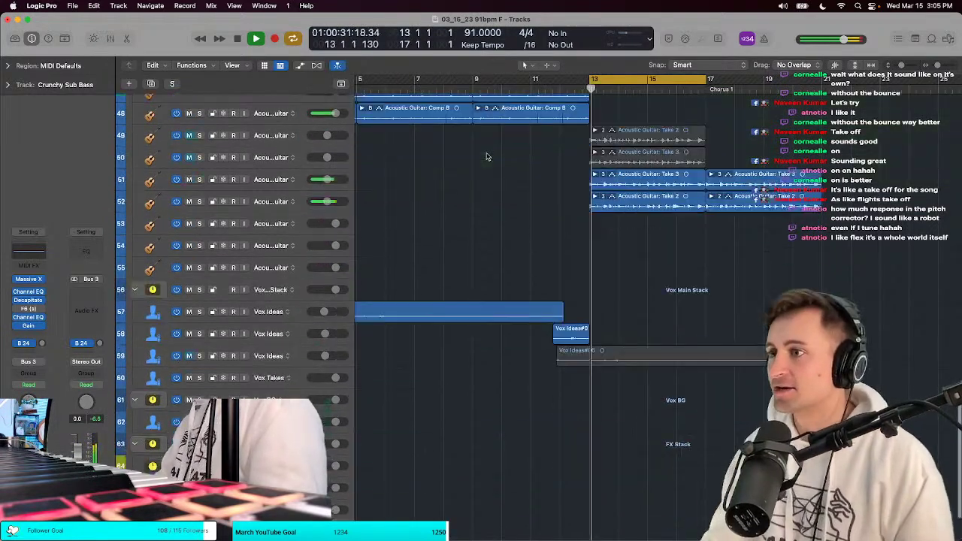
# Step: Play the arrangement from bar 9 with cycling off, and replay the transition around bar 13 to hear where the vocals end
pyautogui.click(475, 89)
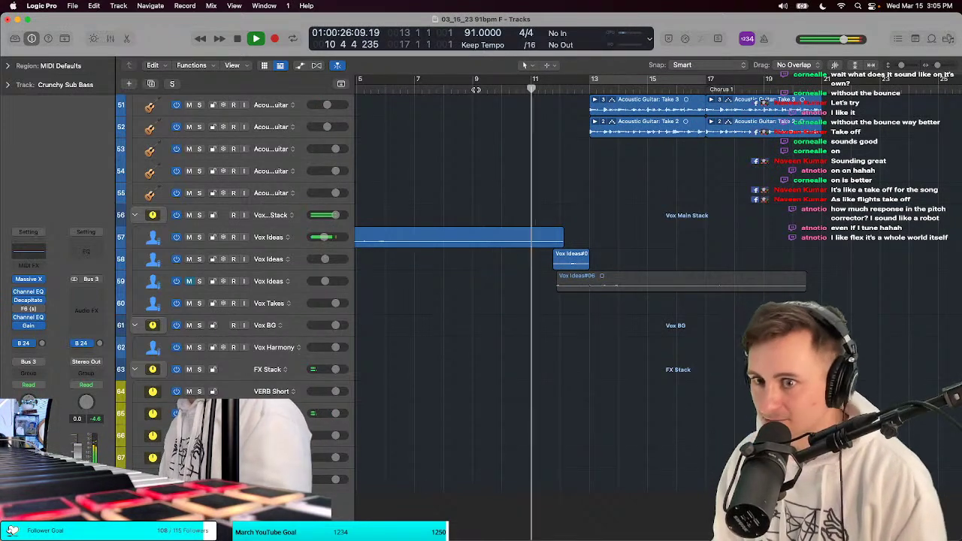
pyautogui.press('t')
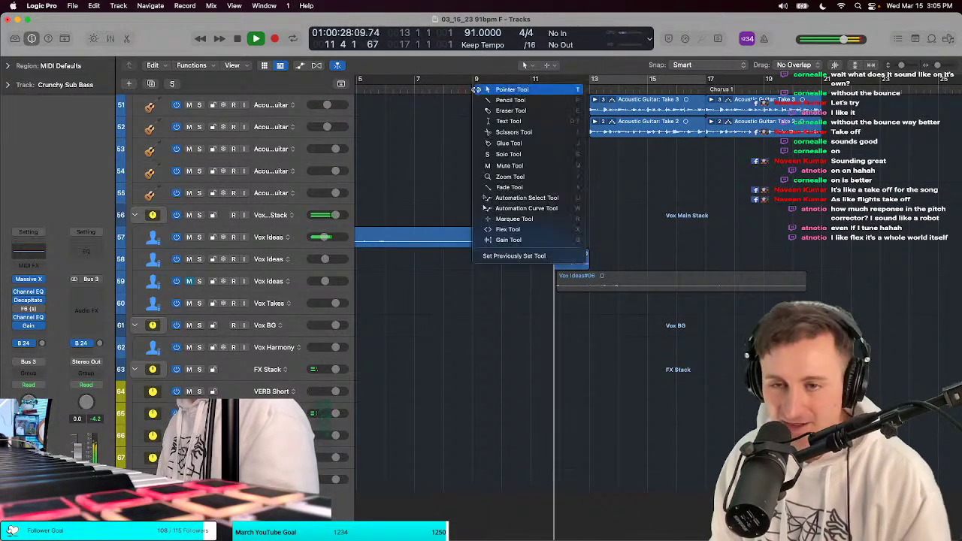
pyautogui.press('Escape')
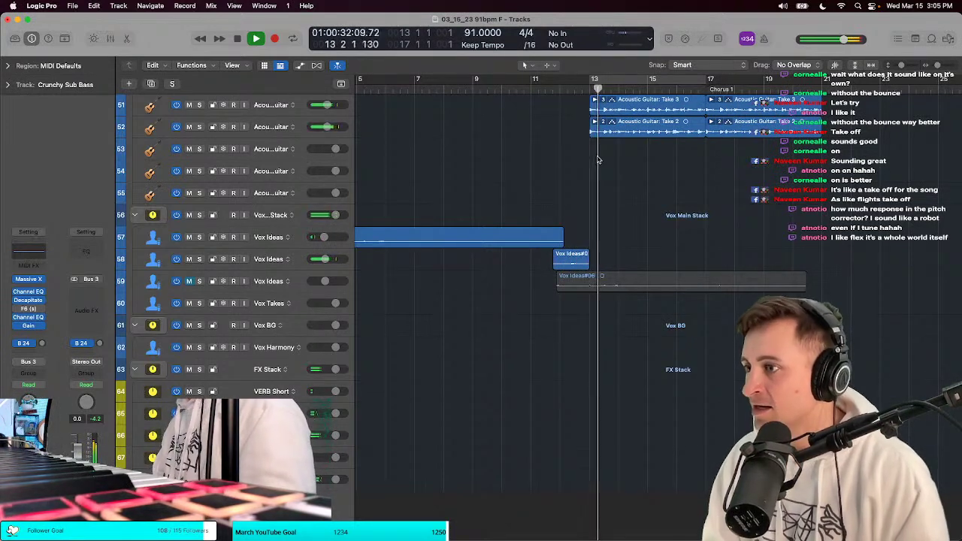
pyautogui.hscroll(2, 579, 128)
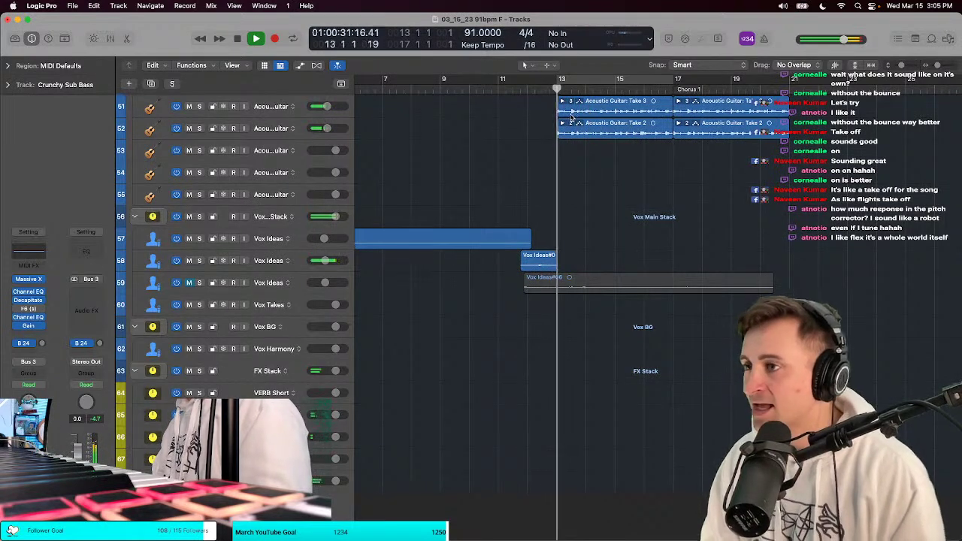
pyautogui.hscroll(2, 549, 112)
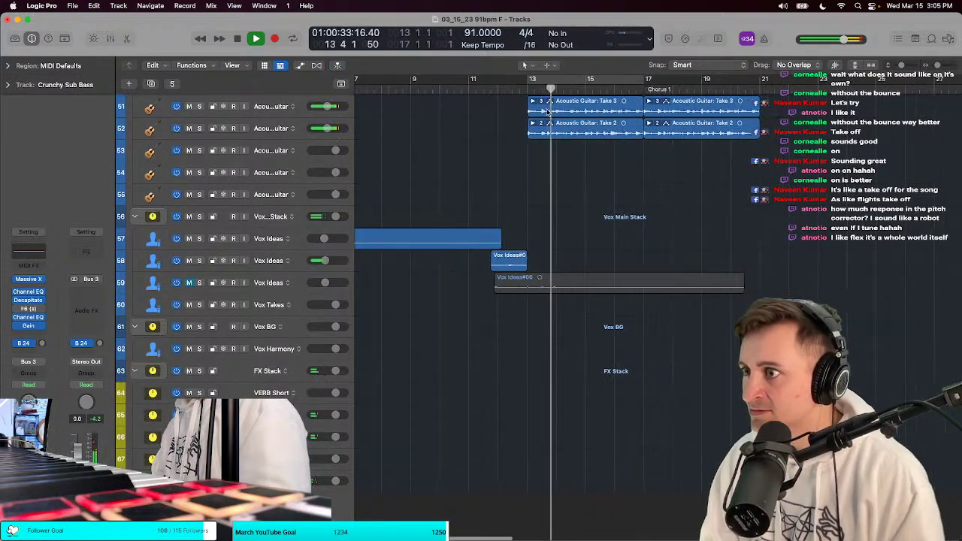
pyautogui.click(489, 82)
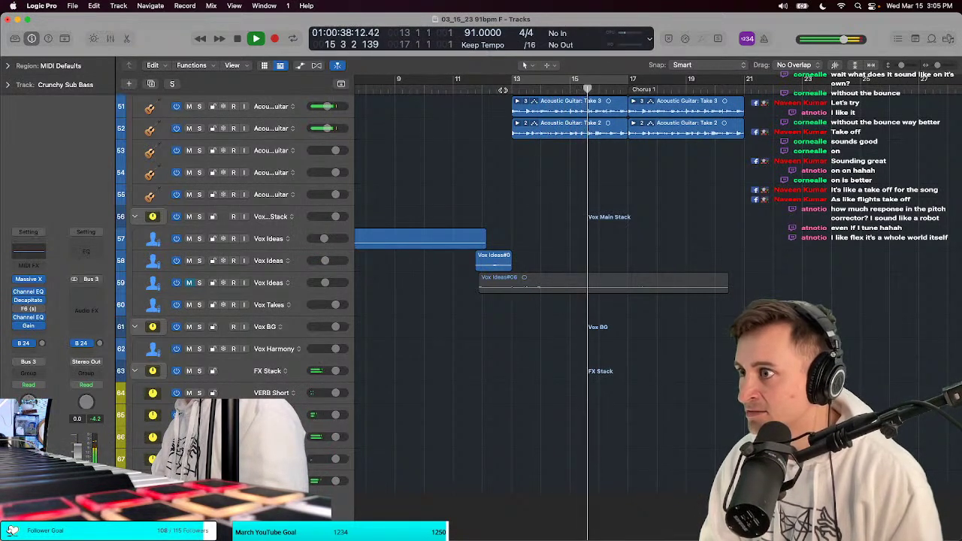
pyautogui.press('space')
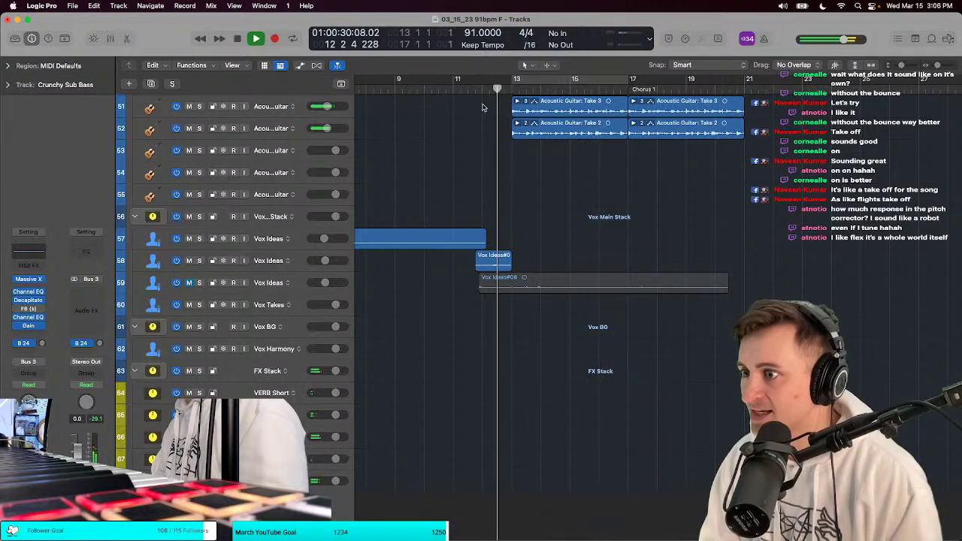
# Step: Create a new Vox Ideas track with duplicate settings directly below the track holding the short vocal region before bar 13
pyautogui.click(338, 259)
pyautogui.press('super+d')
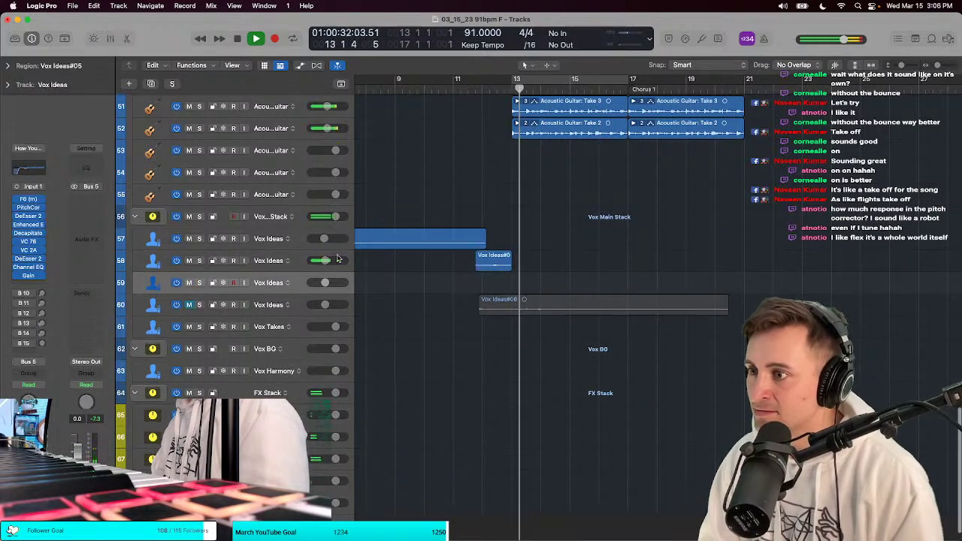
pyautogui.hscroll(3, 518, 174)
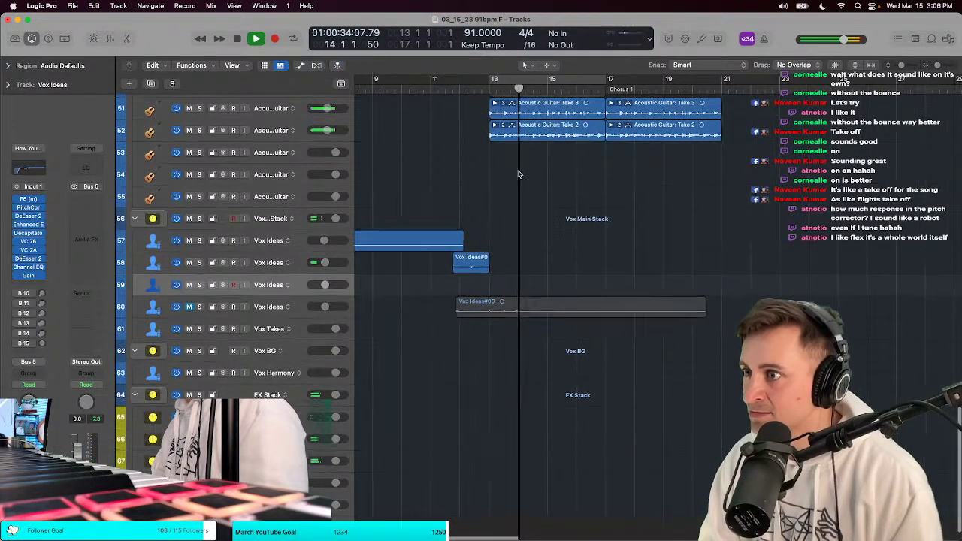
pyautogui.hscroll(-2, 456, 110)
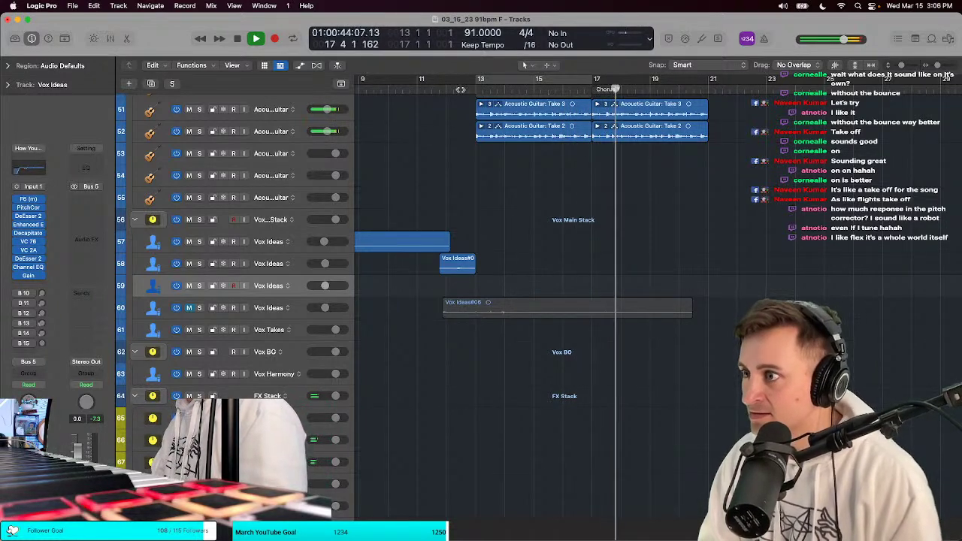
# Step: Replay the passage from about bar 12 into Chorus 1 to work out the next vocal line
pyautogui.press('space')
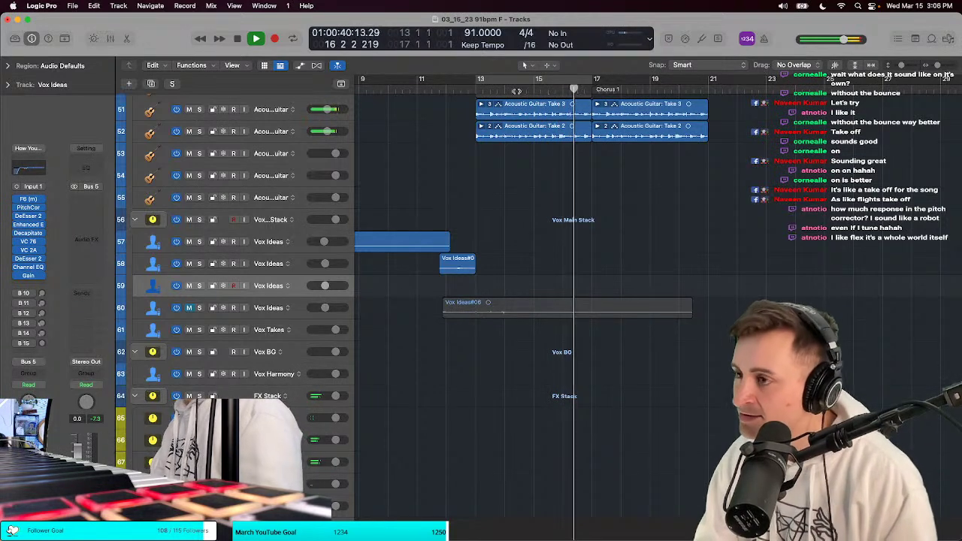
pyautogui.click(452, 89)
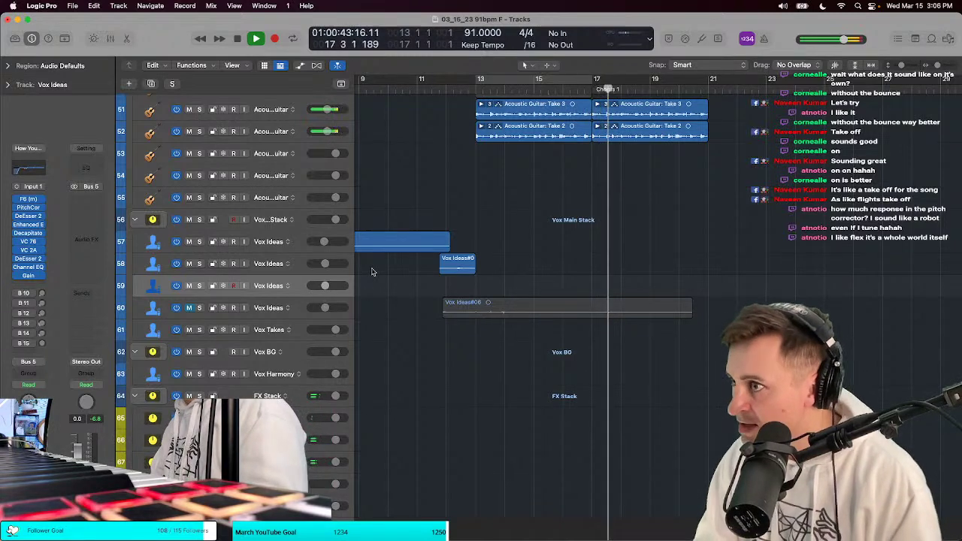
pyautogui.rightClick(505, 120)
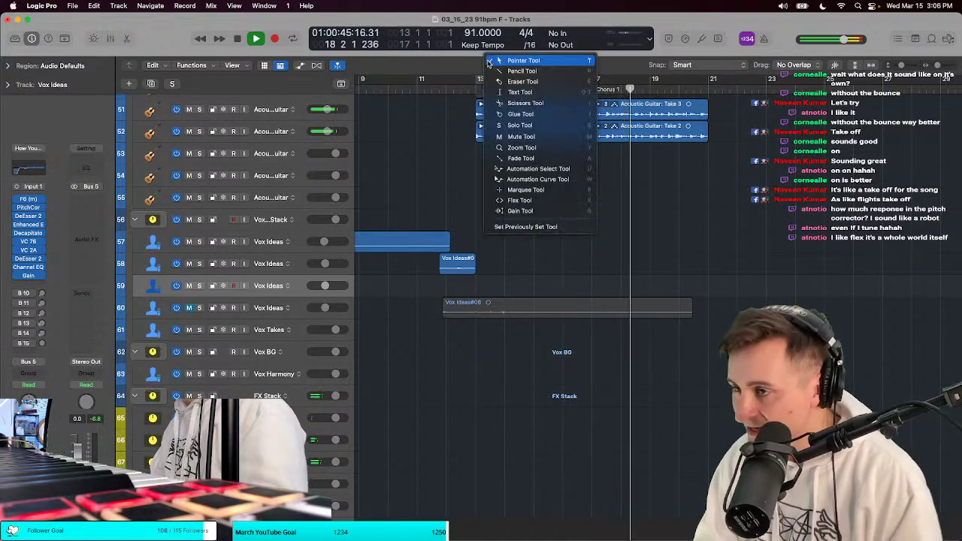
pyautogui.press('Escape')
# Step: Enable input monitoring on the new Vox Ideas track and Low Latency Mode, and rehearse from late bar 11 into Chorus 1
pyautogui.press('space')
pyautogui.click(439, 90)
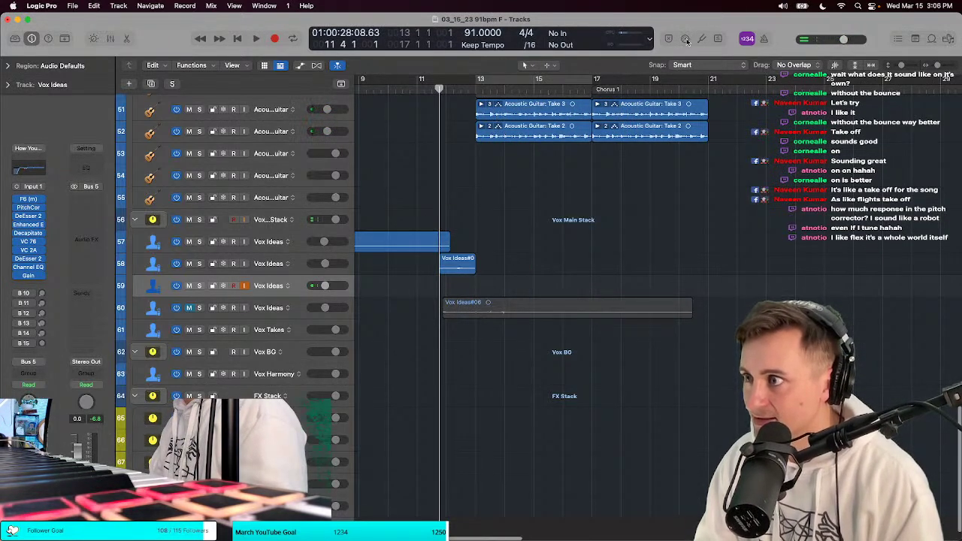
pyautogui.press('space')
pyautogui.press('super+Right')
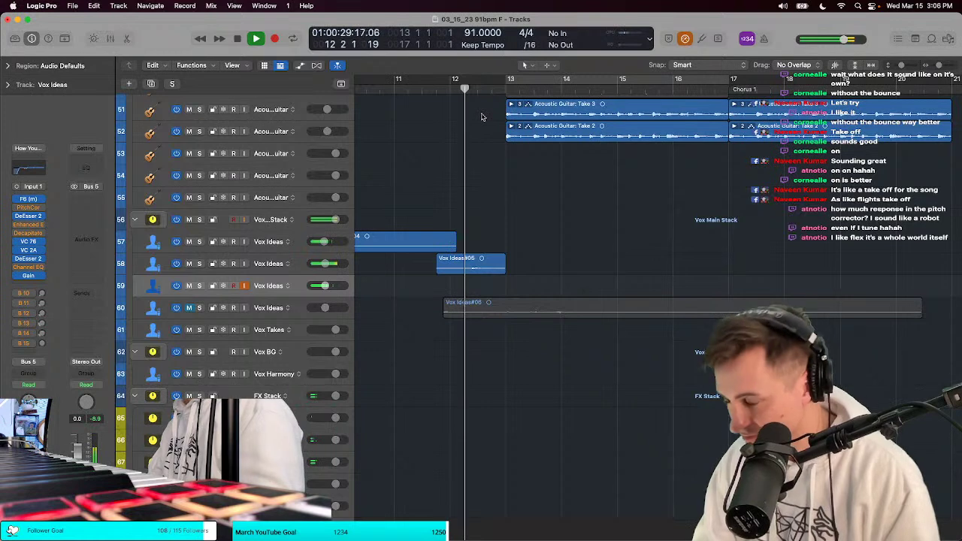
pyautogui.click(542, 142)
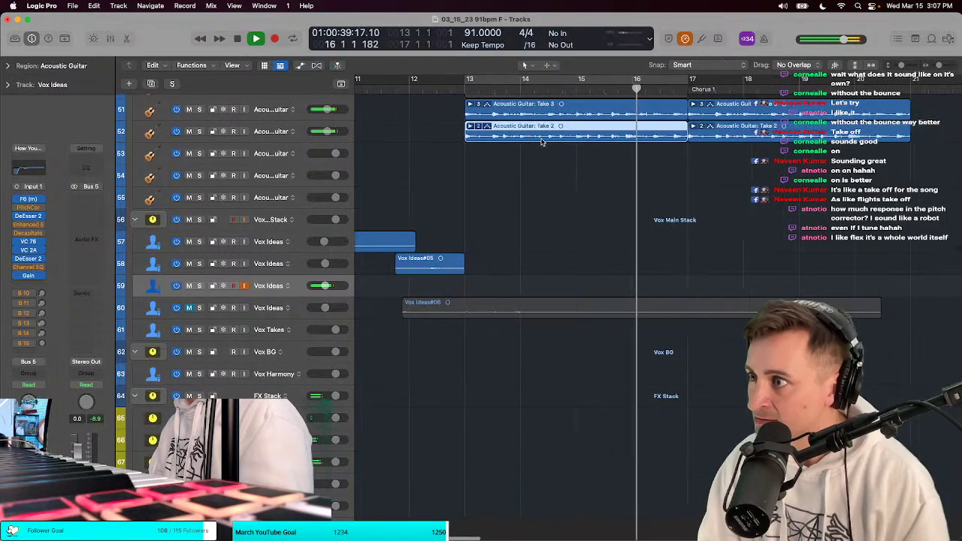
pyautogui.scroll(1, 543, 141)
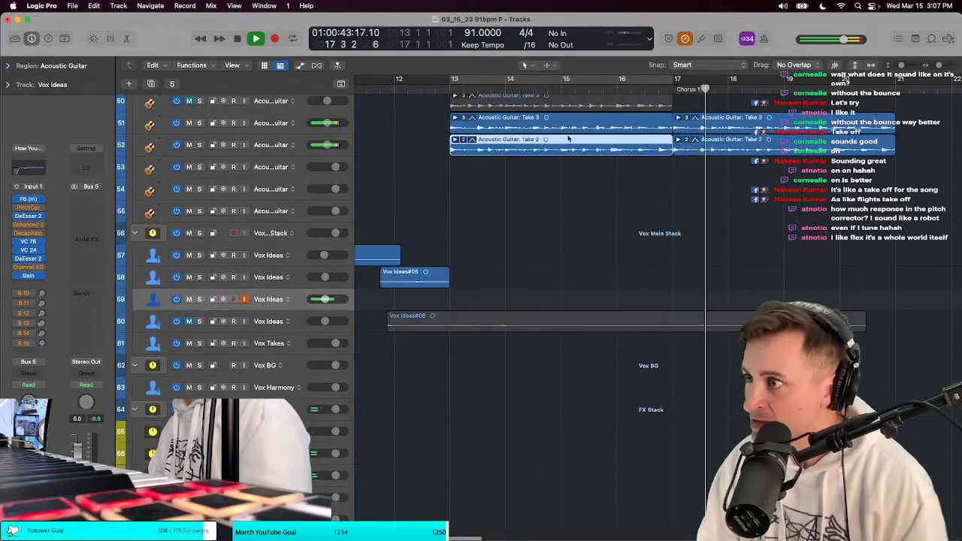
pyautogui.press('super+Left')
pyautogui.press('super+Left')
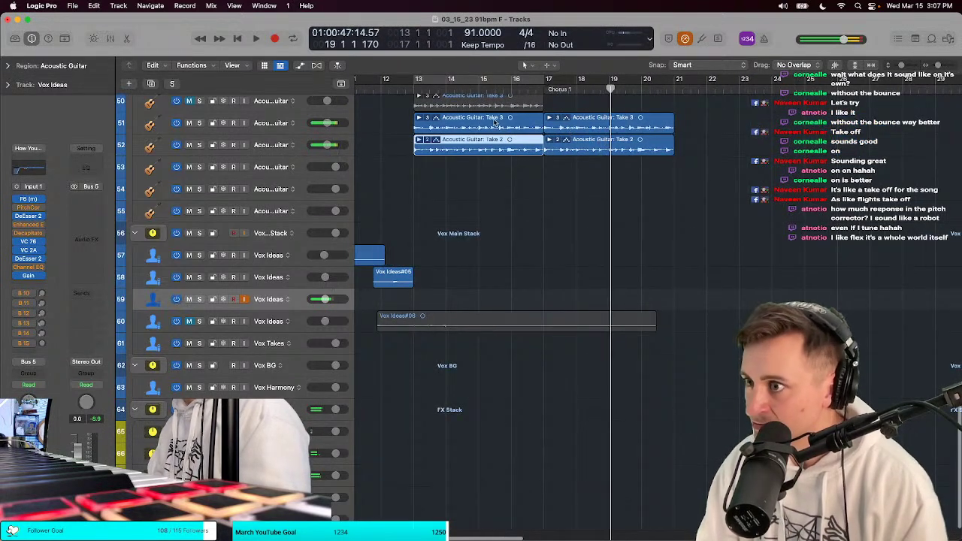
# Step: Record a vocal take on the new Vox Ideas track from about bar 12 to just past bar 17
pyautogui.press('t')
pyautogui.click(380, 87)
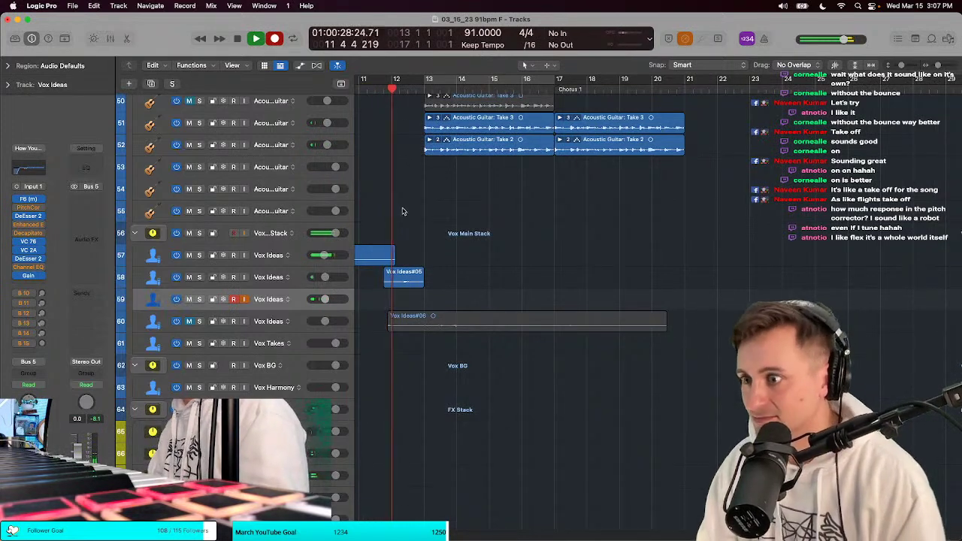
pyautogui.press('r')
pyautogui.press('super+Right')
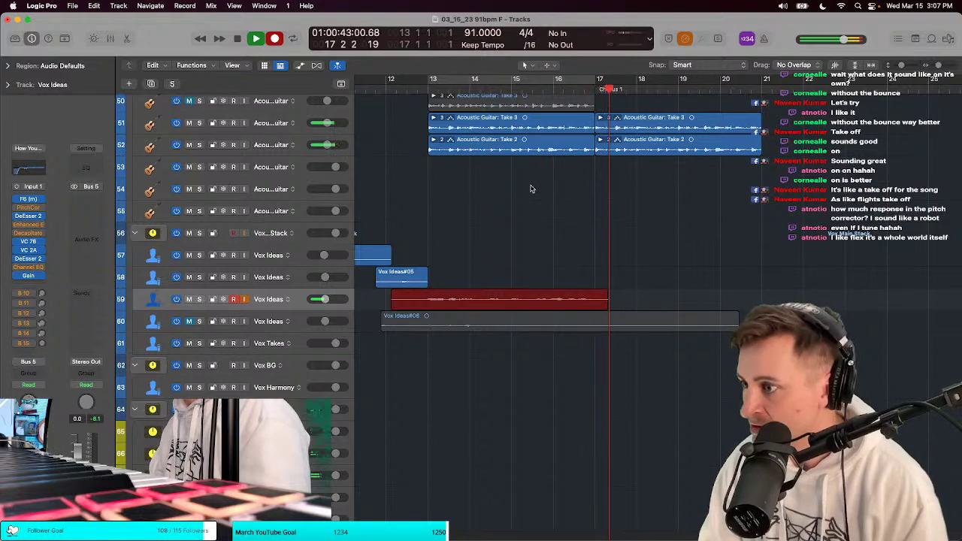
pyautogui.press('space')
# Step: Trim the end of the newly recorded Vox Ideas region back to bar 17, where Chorus 1 starts
pyautogui.press('t')
pyautogui.press('Escape')
pyautogui.scroll(-2, 562, 253)
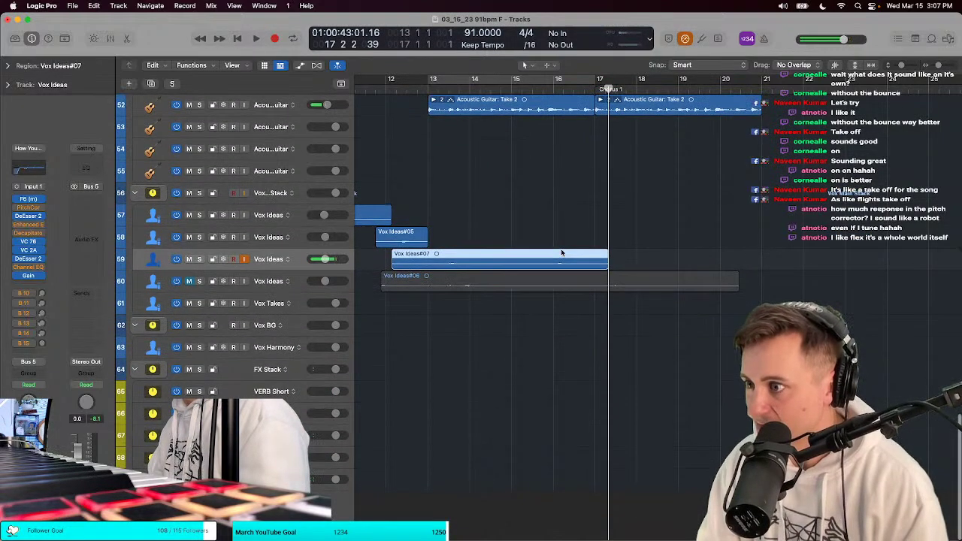
pyautogui.press('super+Down')
pyautogui.press('super+Down')
pyautogui.press('super+Down')
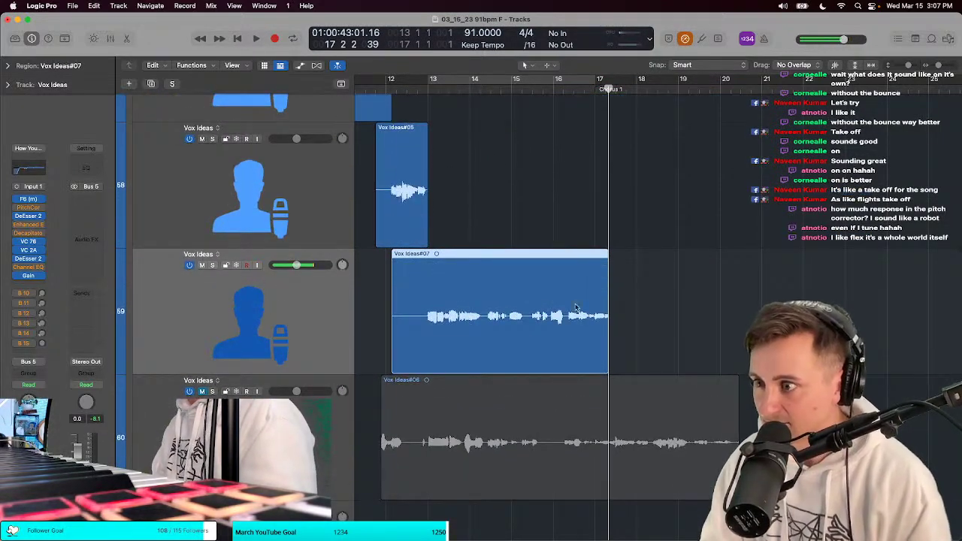
pyautogui.hotkey('shift', 'space')
pyautogui.moveTo(608, 325); pyautogui.dragTo(594, 326)
pyautogui.press('super+Up')
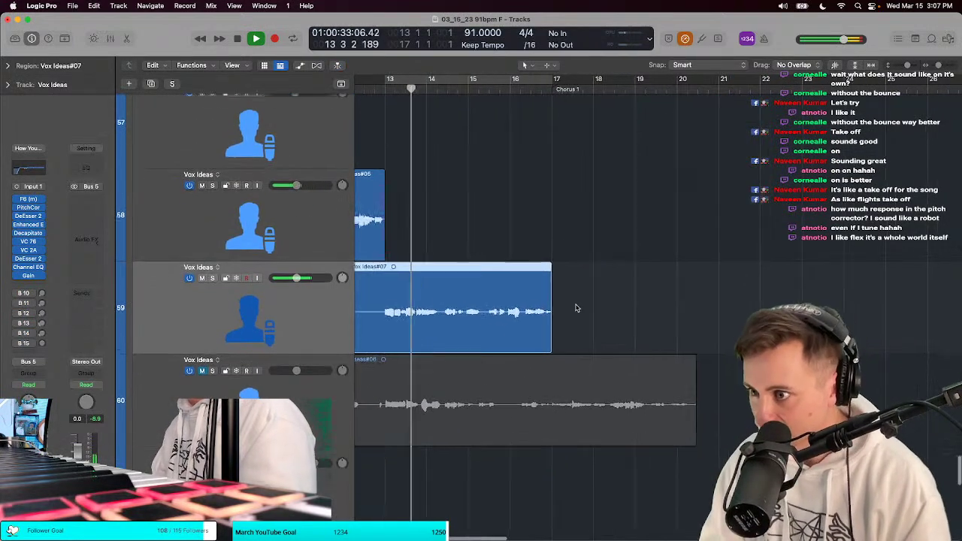
# Step: Audition the trimmed Vox Ideas take between bars 13 and 17, rewinding to hear it again with the preceding vocals
pyautogui.hscroll(-5, 526, 305)
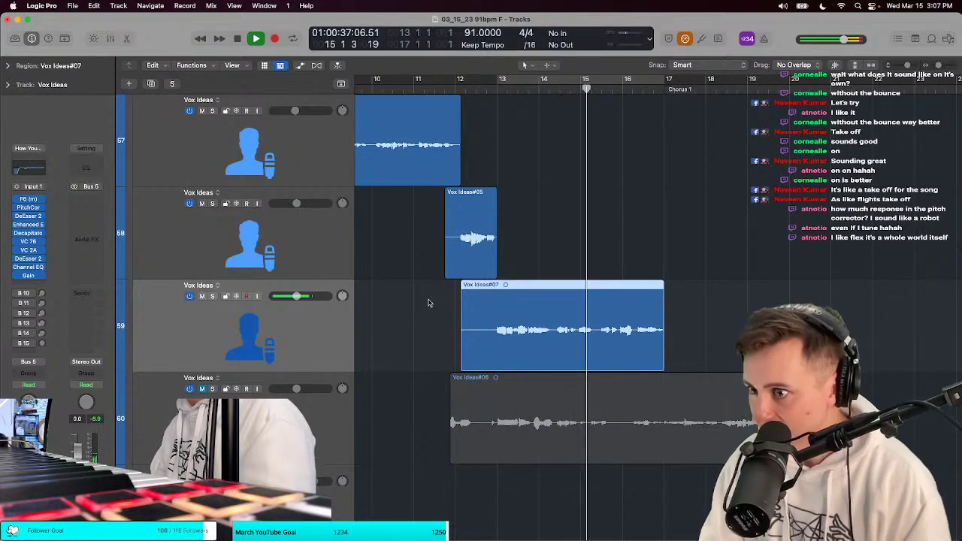
pyautogui.scroll(5, 431, 292)
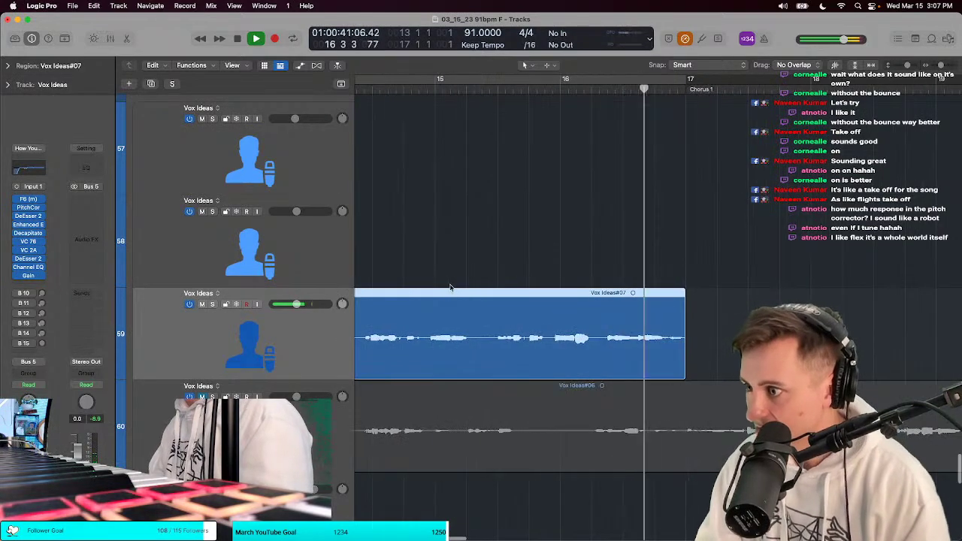
pyautogui.press('t')
pyautogui.press('Escape')
pyautogui.press(',')
pyautogui.press(',')
pyautogui.press(',')
pyautogui.press(',')
pyautogui.press(',')
pyautogui.scroll(-5, 523, 224)
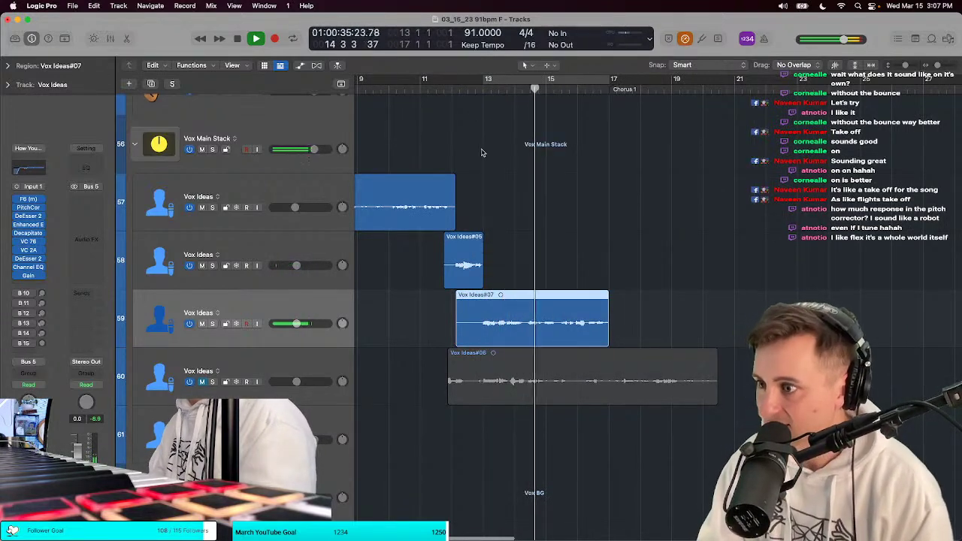
# Step: Add a duplicate Vox Ideas track below the current one and mute the track that holds Vox Ideas#07
pyautogui.press('super+d')
pyautogui.click(394, 245)
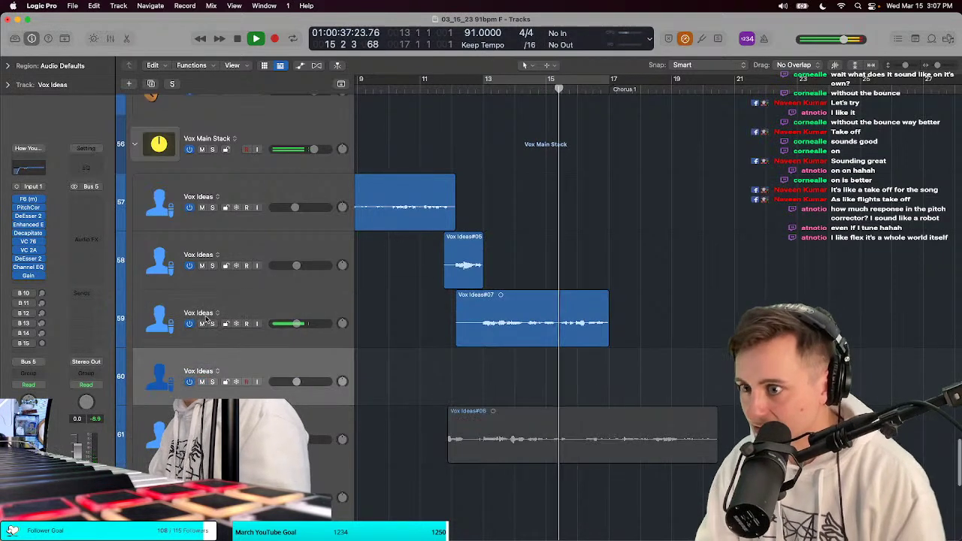
pyautogui.click(202, 323)
# Step: Play the song repeatedly from about bar 12 with the Vox Ideas#07 take muted to rehearse a new line
pyautogui.click(390, 90)
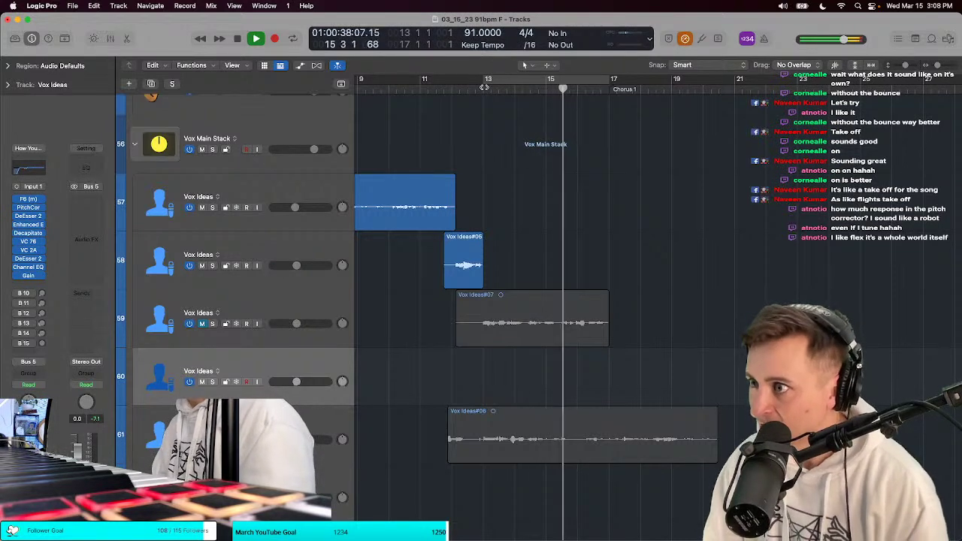
pyautogui.click(464, 88)
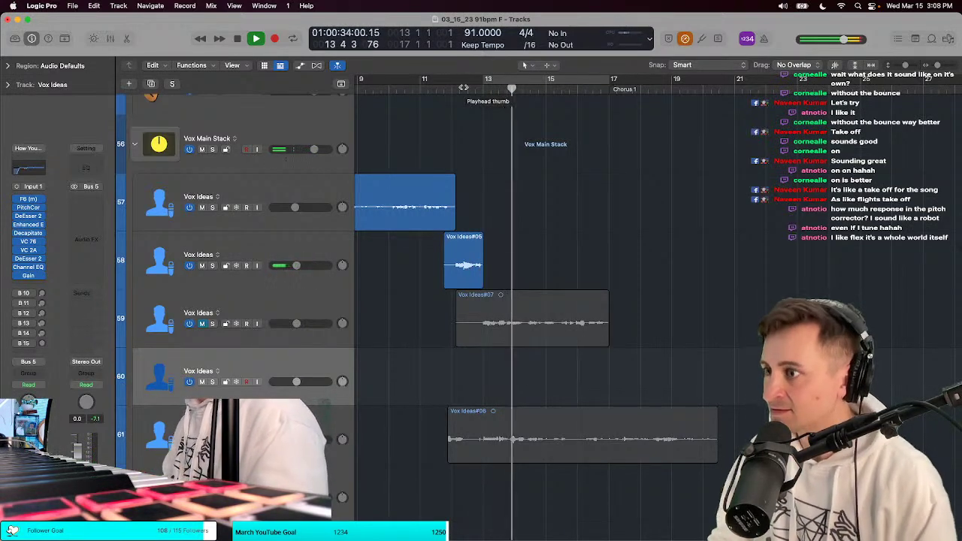
pyautogui.scroll(1, 447, 92)
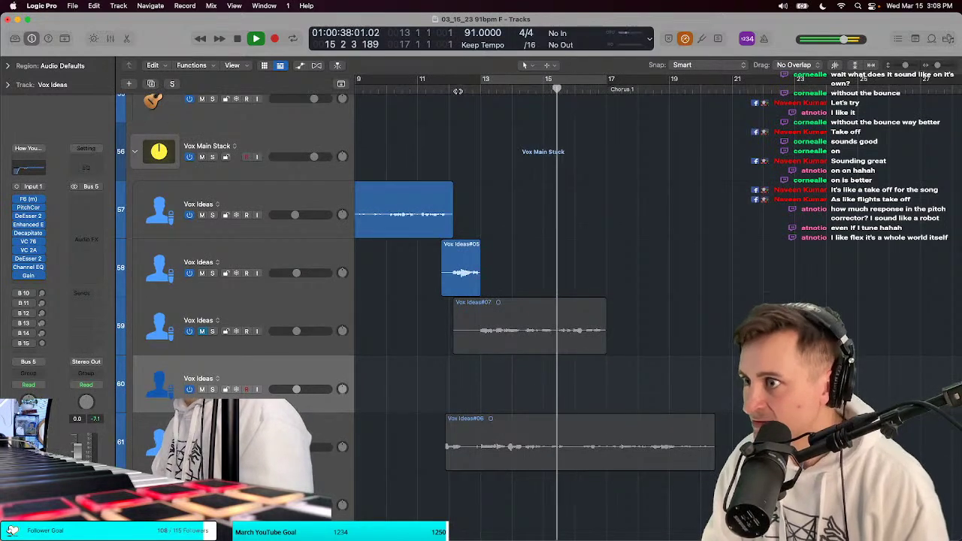
pyautogui.click(458, 91)
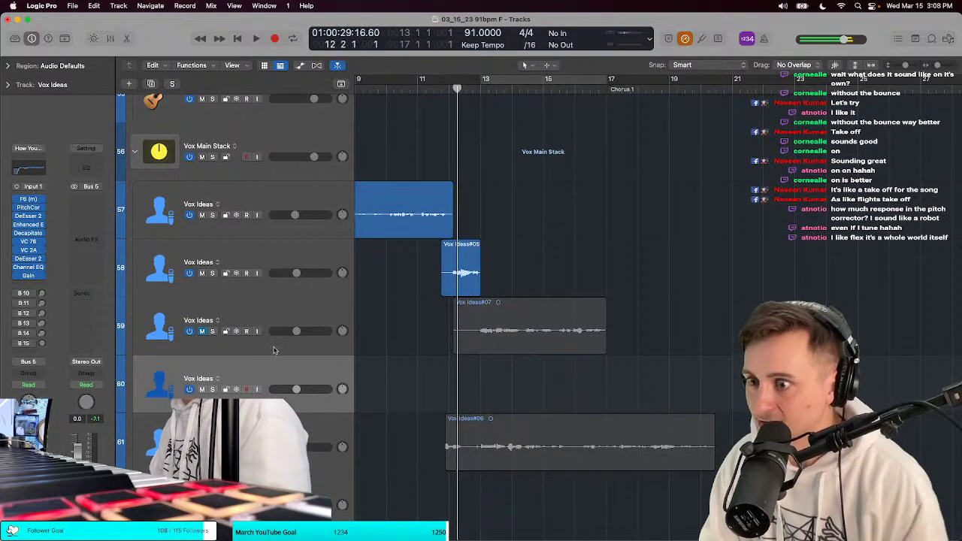
# Step: Try a vocal recording on the new Vox Ideas track from about bar 12 to bar 14, and undo it
pyautogui.press('t')
pyautogui.press('r')
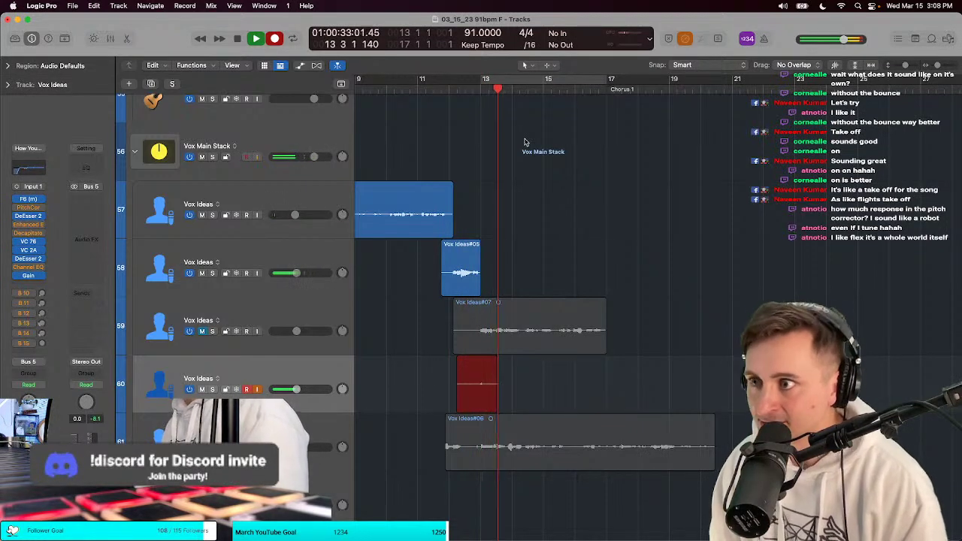
pyautogui.press('space')
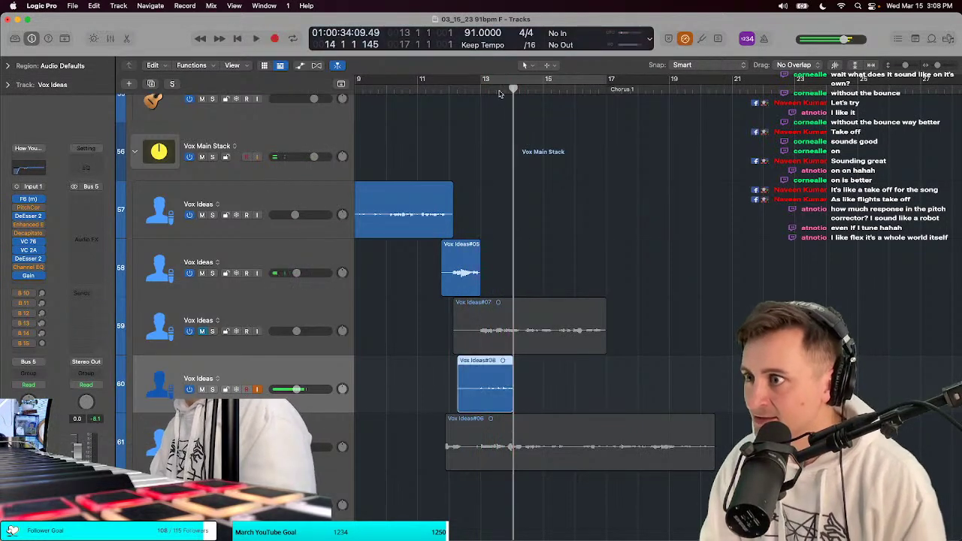
pyautogui.press('super+z')
# Step: Rehearse the vocal line against playback from about bar 13
pyautogui.click(493, 85)
pyautogui.press('space')
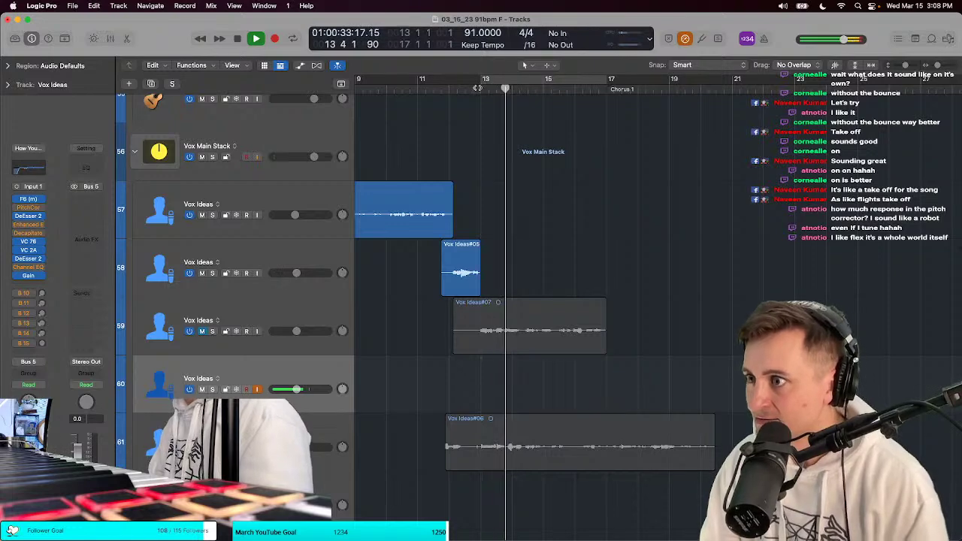
pyautogui.click(479, 86)
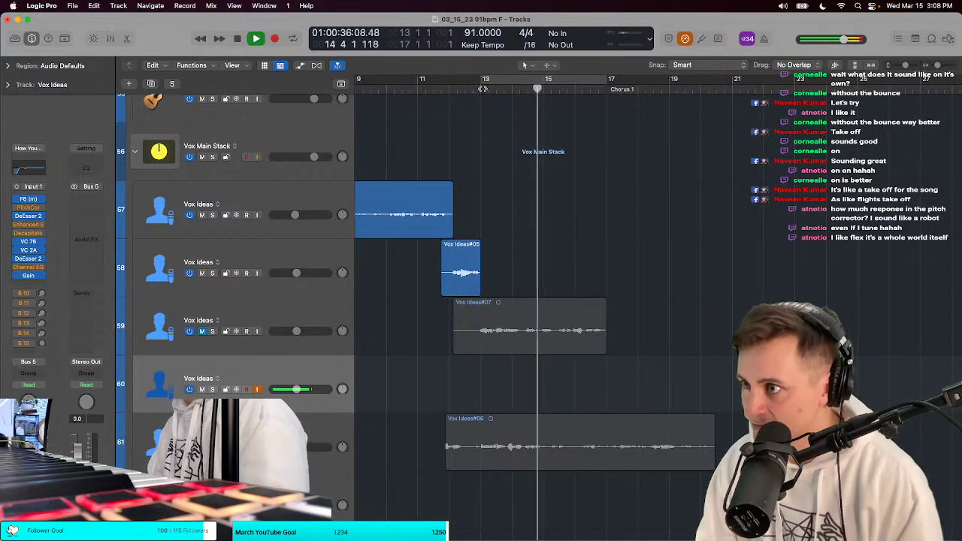
# Step: Try another vocal recording on the new track from just before bar 13 to about bar 14, and undo it
pyautogui.press('space')
pyautogui.press('space')
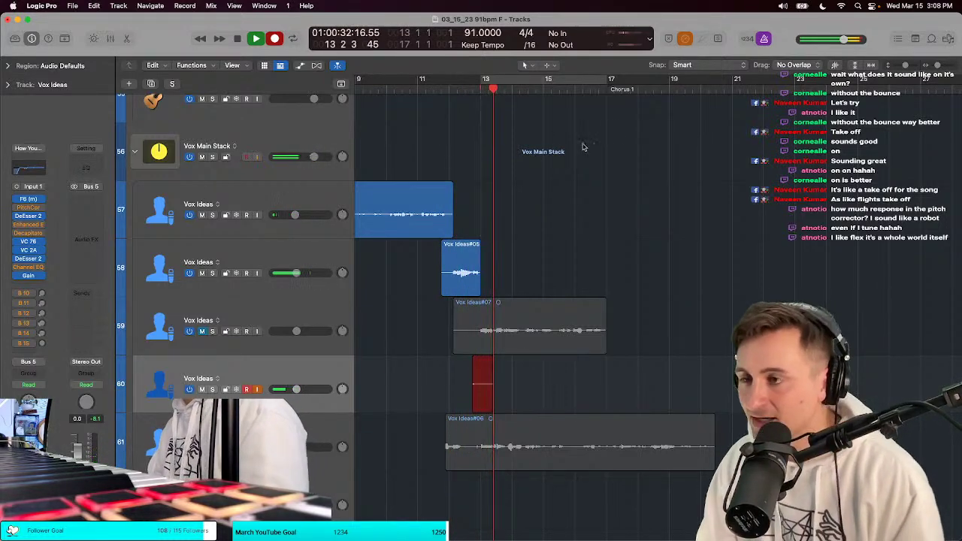
pyautogui.press('space')
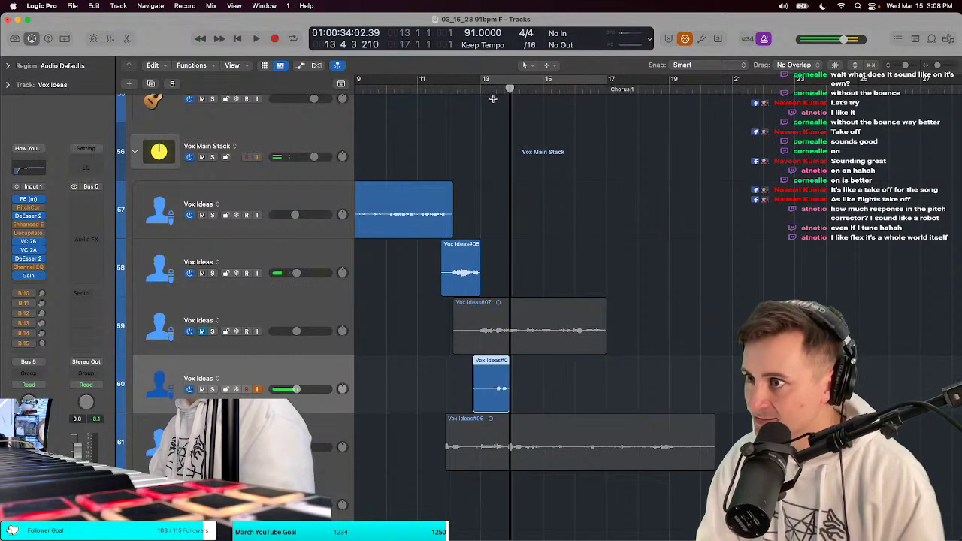
pyautogui.press('super+z')
# Step: Record a vocal take on the new Vox Ideas track from about bar 13 to past bar 21
pyautogui.press('t')
pyautogui.press('r')
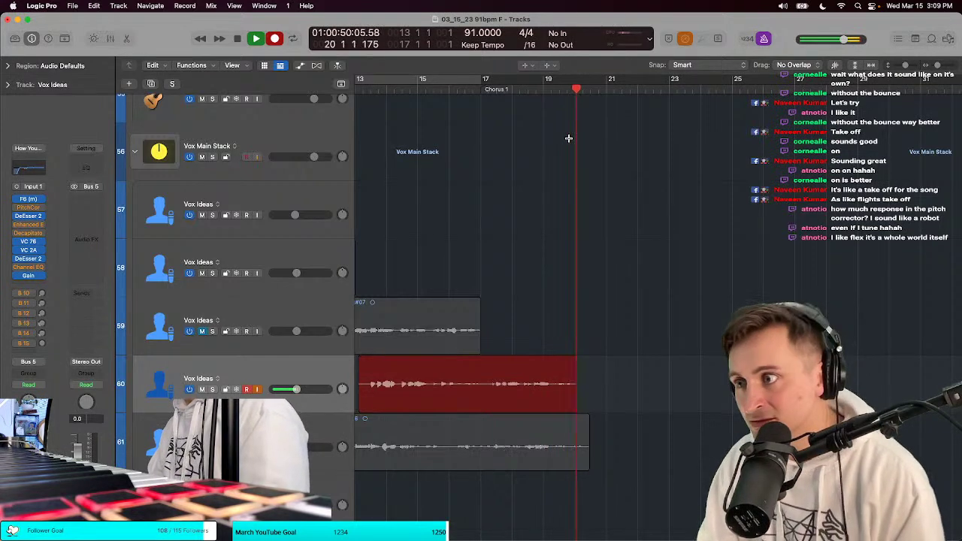
pyautogui.scroll(2, 560, 140)
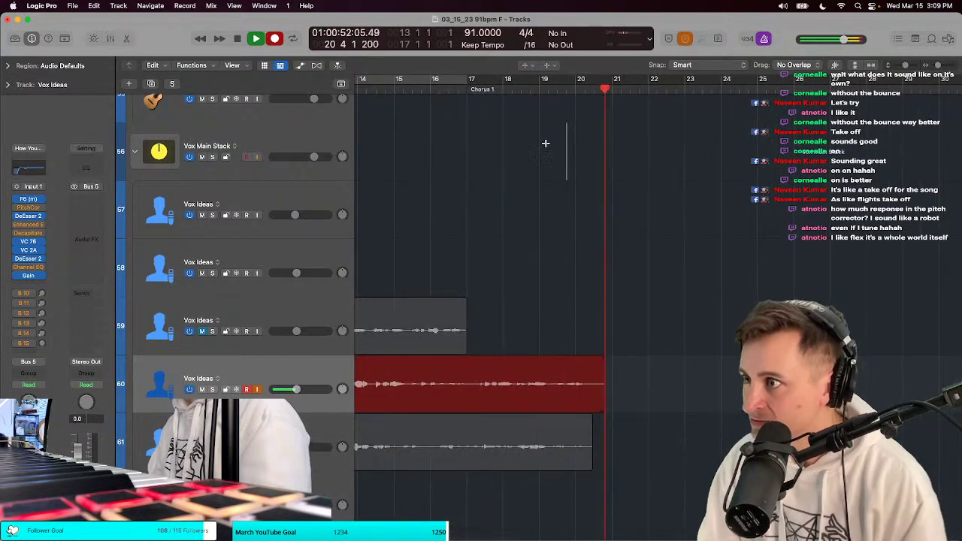
pyautogui.press('space')
pyautogui.rightClick(546, 143)
pyautogui.press('Escape')
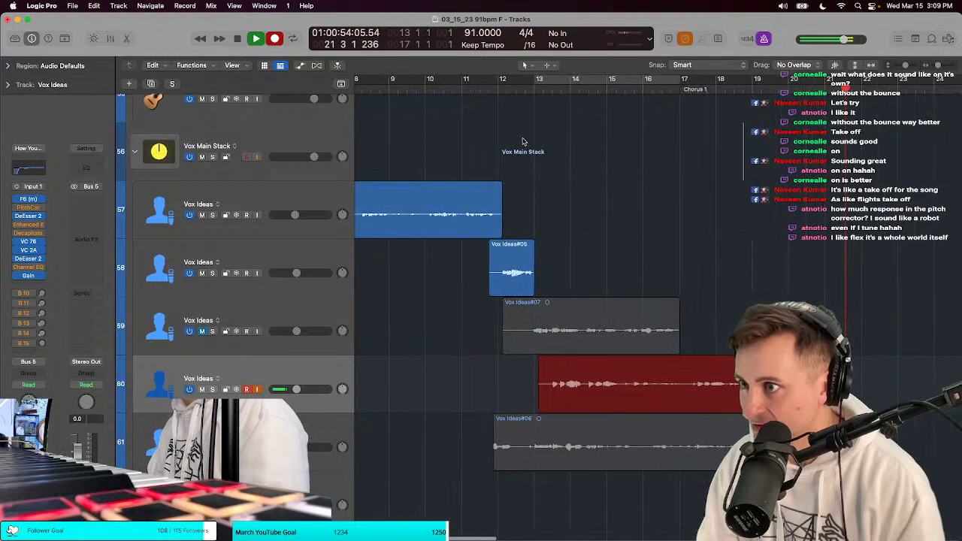
pyautogui.press('space')
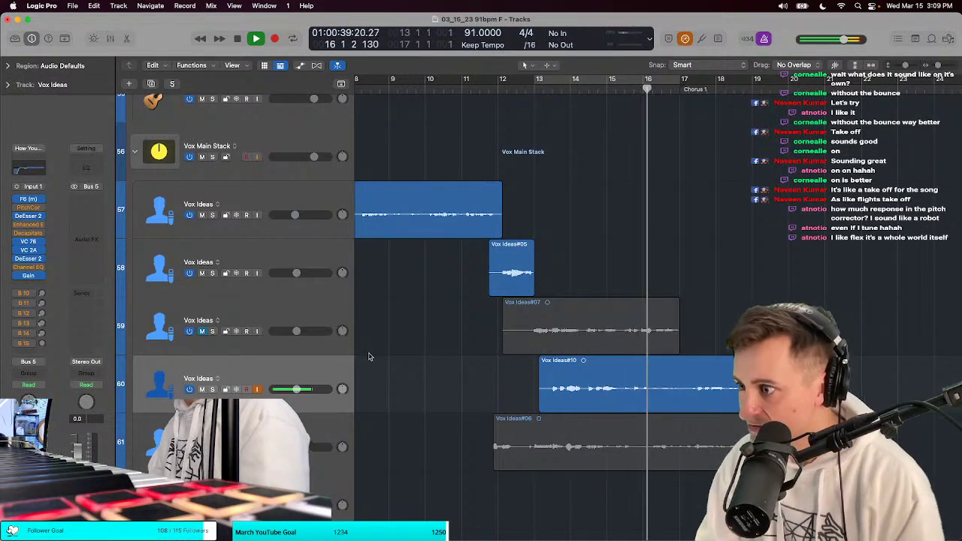
# Step: Add another Vox Ideas track and record a take on it from about bar 14 to just before bar 18, muting the Vox Ideas#10 track
pyautogui.press('Down')
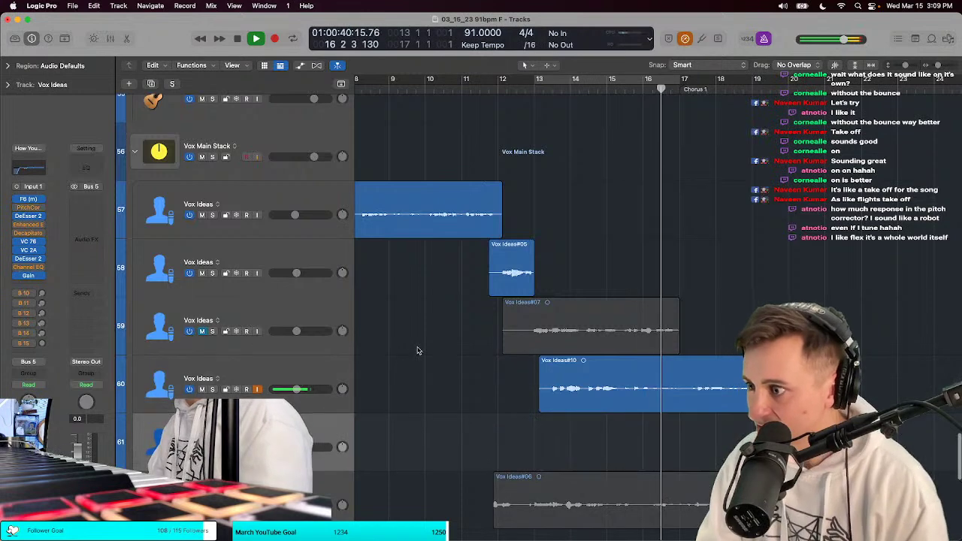
pyautogui.click(599, 90)
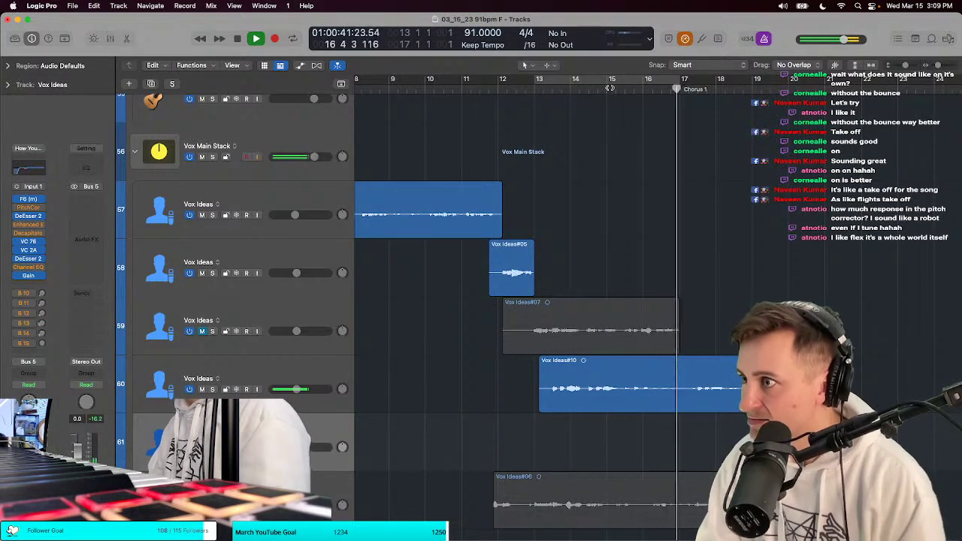
pyautogui.press('space')
pyautogui.press('t')
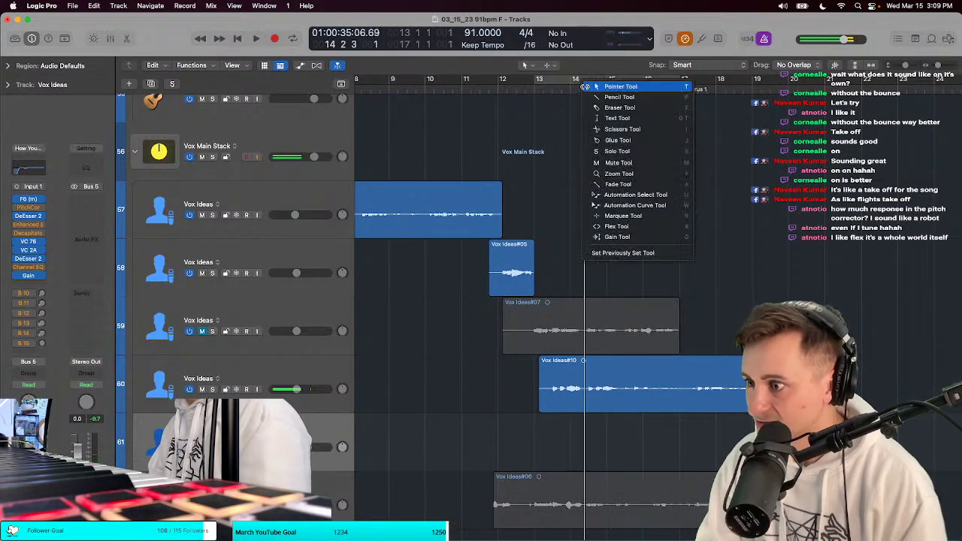
pyautogui.press('Escape')
pyautogui.press('r')
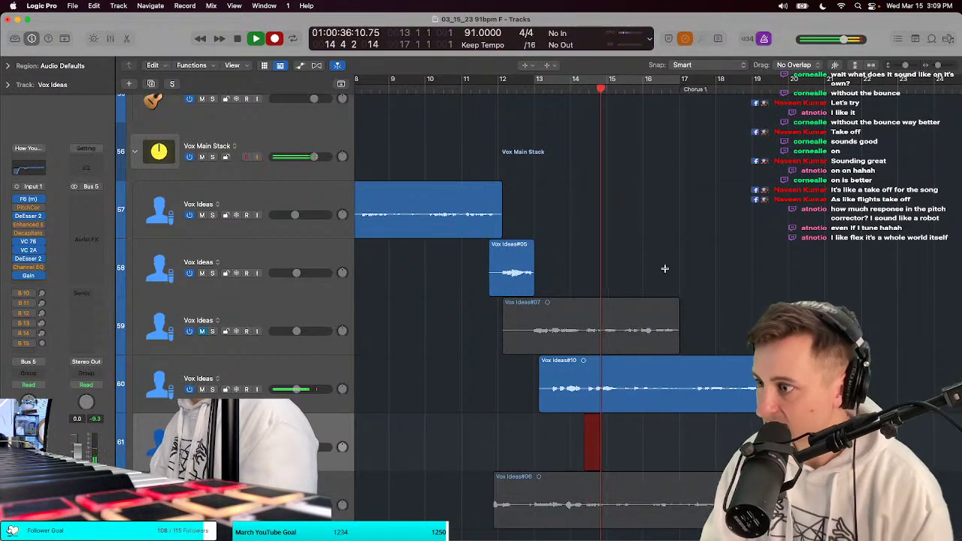
pyautogui.click(202, 390)
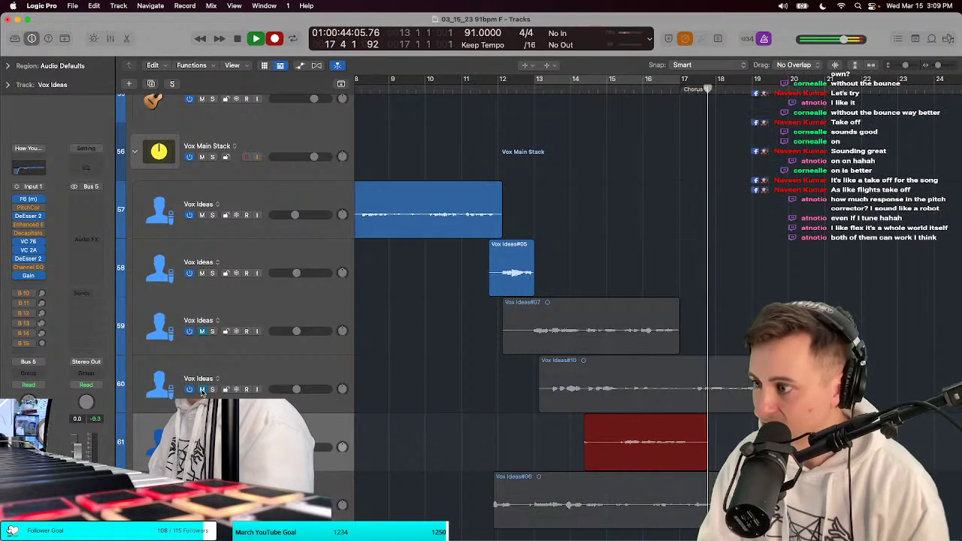
pyautogui.press('space')
# Step: Play back the Vox Ideas#11 take from about bar 14 and check the track's Pitch Correction settings
pyautogui.press('space')
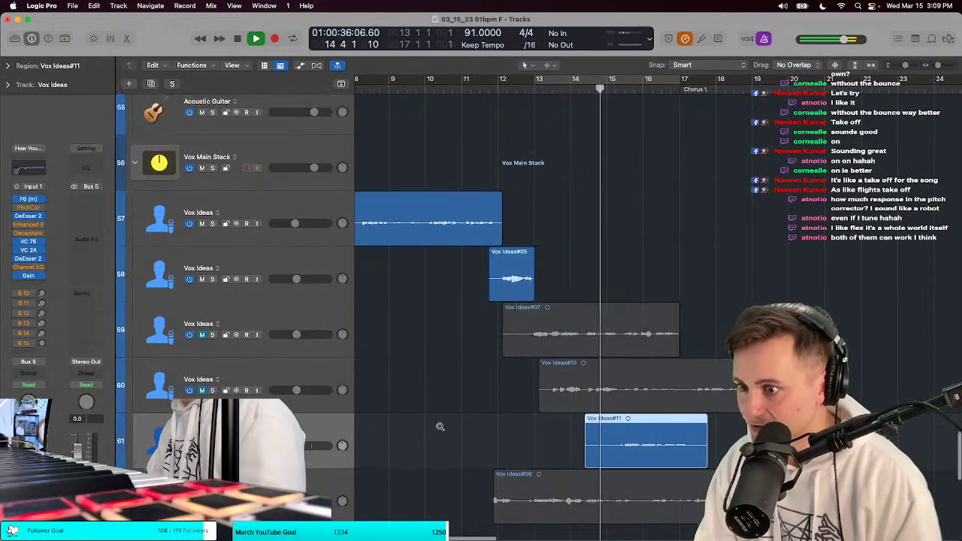
pyautogui.scroll(-2, 453, 422)
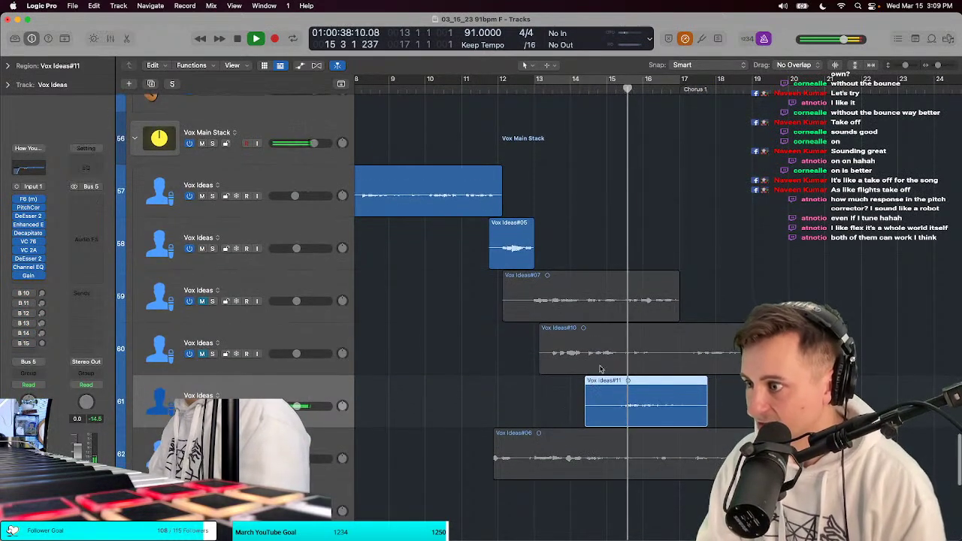
pyautogui.press('super+Right')
pyautogui.click(605, 81)
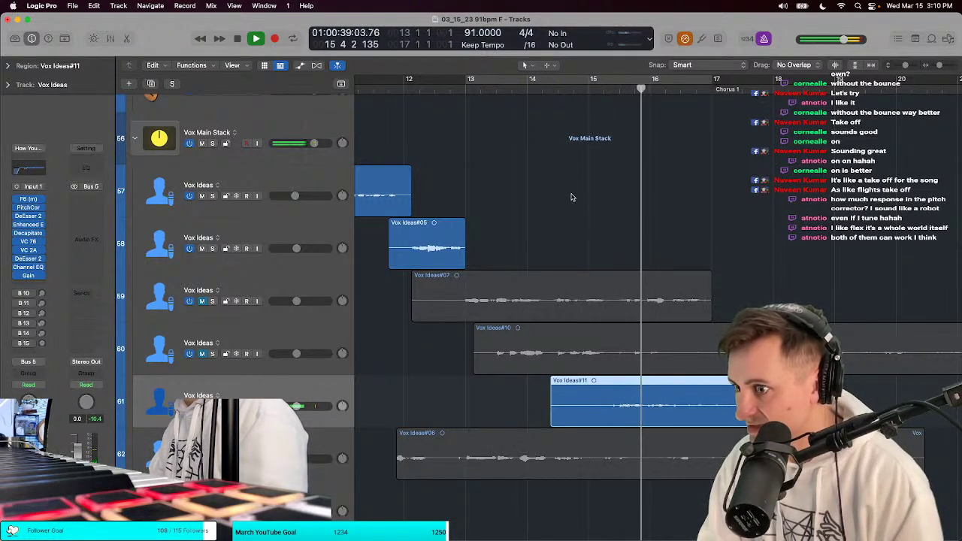
pyautogui.click(561, 90)
pyautogui.click(29, 207)
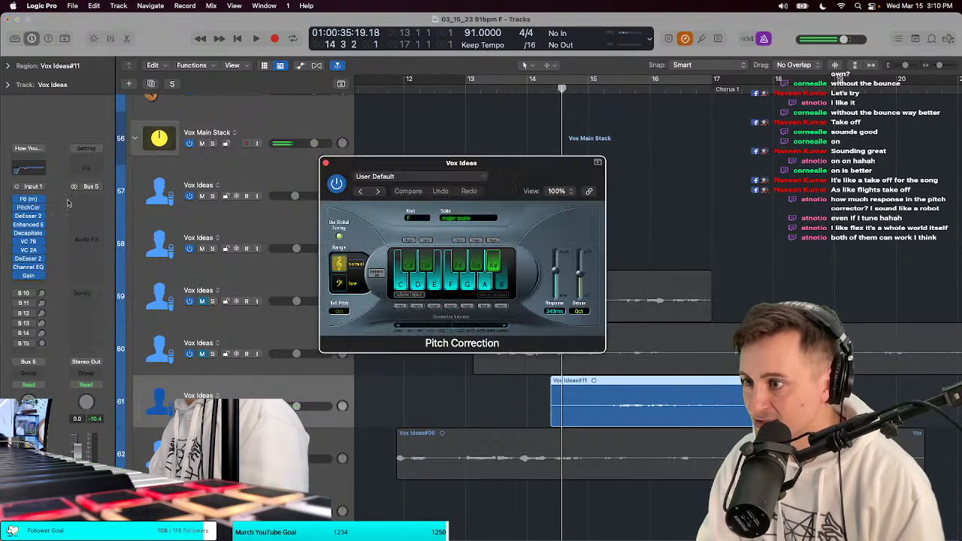
pyautogui.click(326, 164)
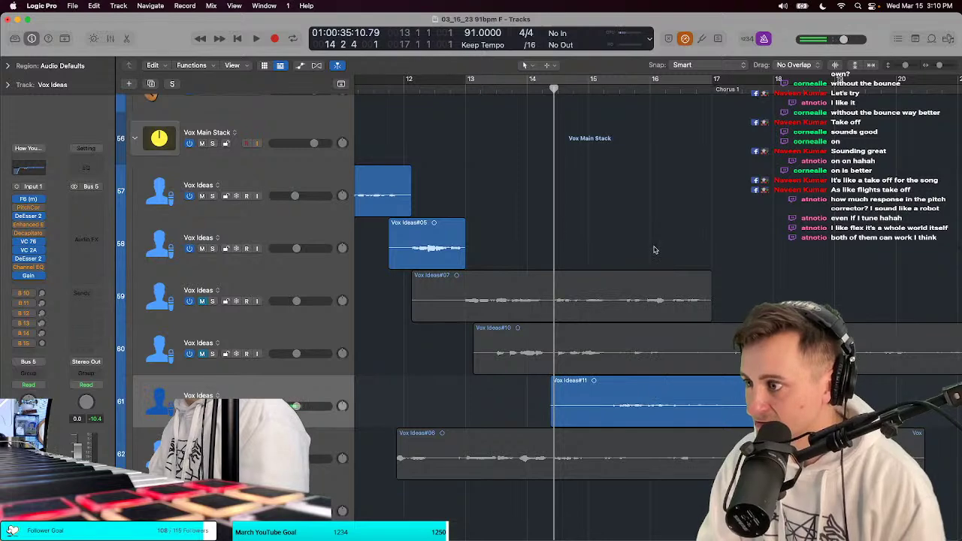
# Step: Audition the Vox Ideas#11 take in solo from about bar 14
pyautogui.hotkey('ctrl', 's')
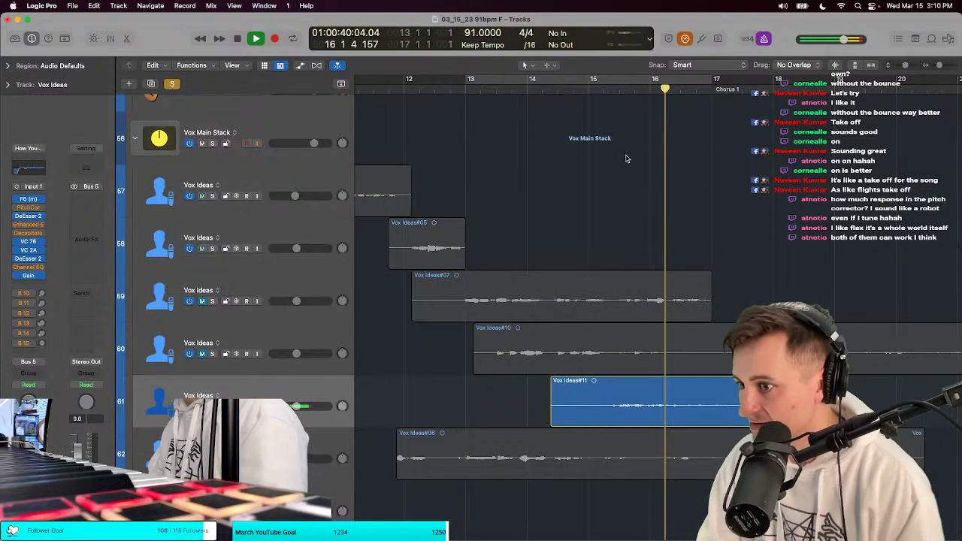
pyautogui.hotkey('ctrl', 's')
pyautogui.press('space')
# Step: Record a second take over Vox Ideas#11 from about bar 14 to just past bar 17
pyautogui.press('t')
pyautogui.click(552, 90)
pyautogui.press('r')
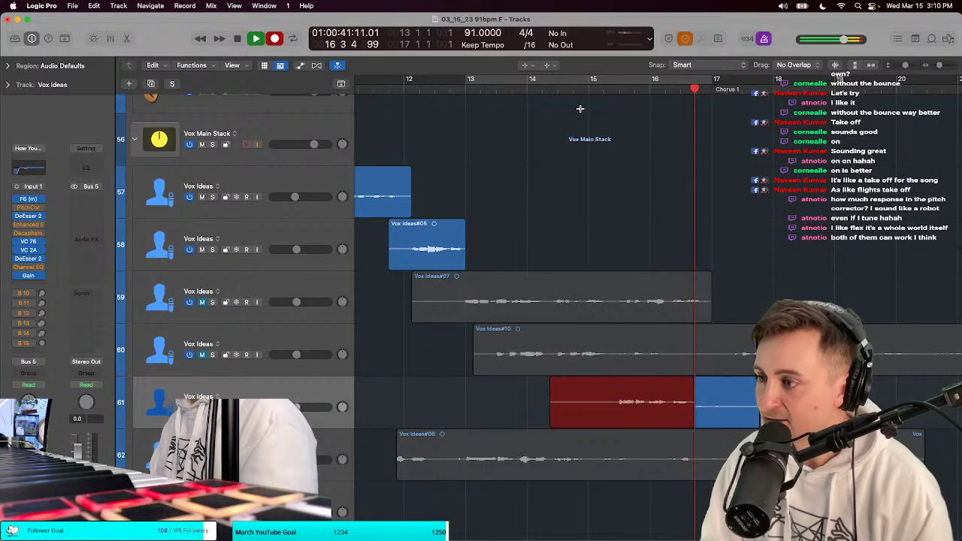
pyautogui.press('space')
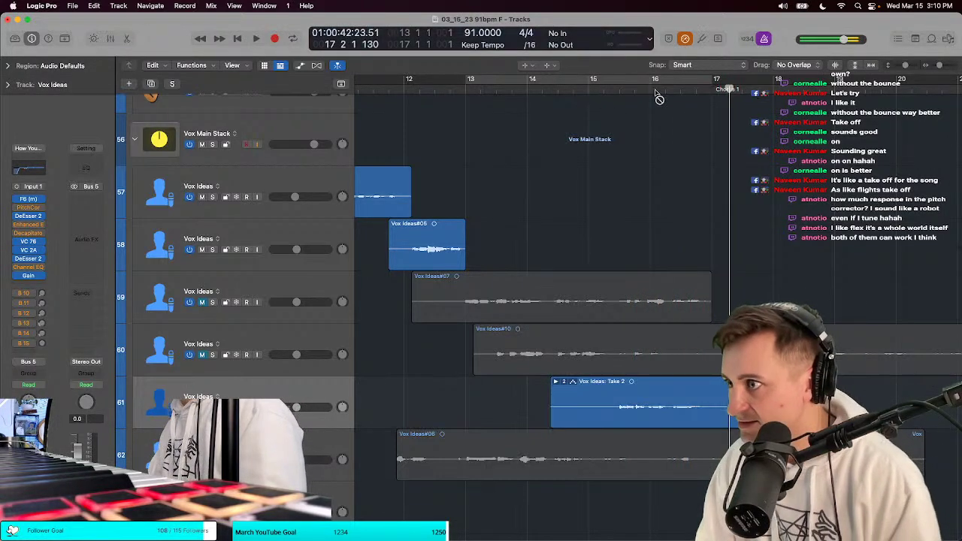
# Step: Comp the take folder with Take 2 up to just past bar 16 and Take 1 for the rest, and solo the track
pyautogui.scroll(-1, 678, 487)
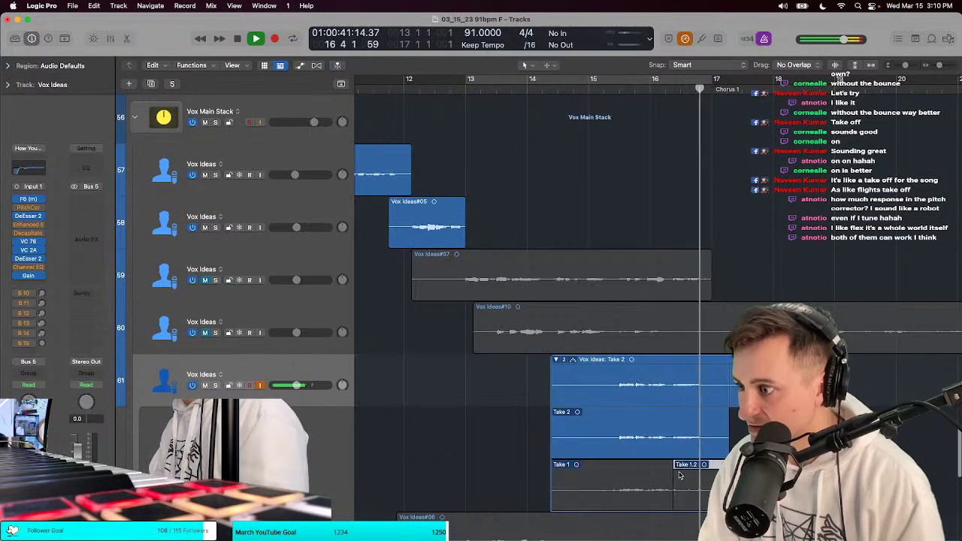
pyautogui.rightClick(660, 421)
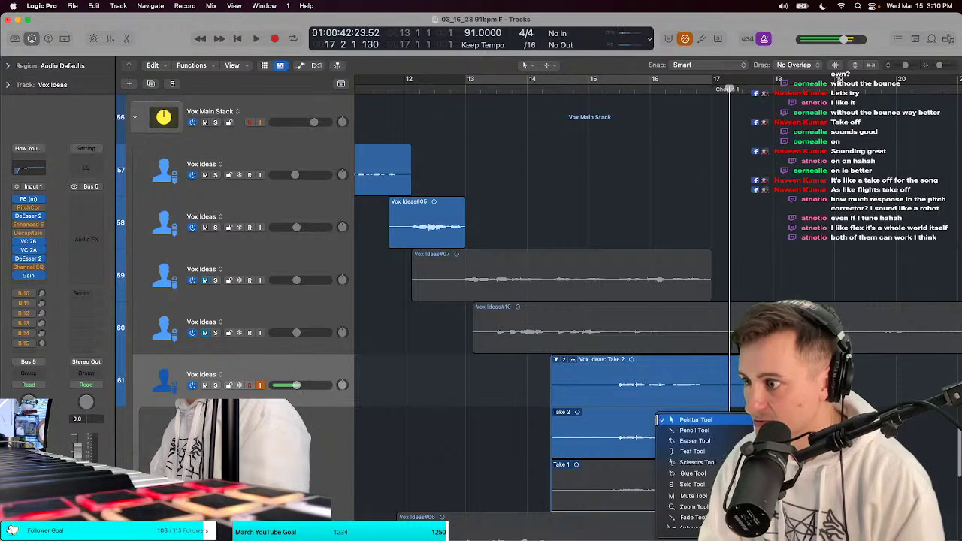
pyautogui.click(654, 446)
pyautogui.click(672, 482)
pyautogui.press('space')
pyautogui.press('s')
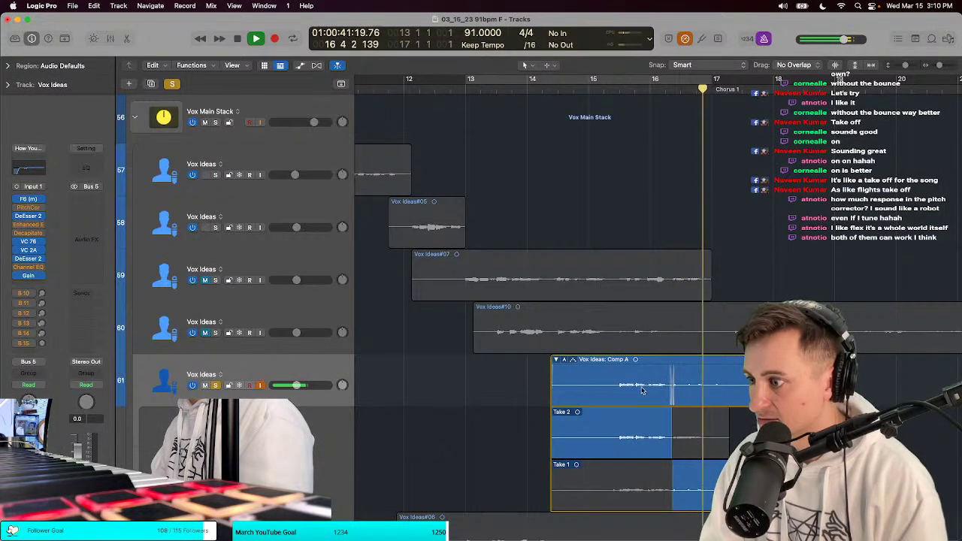
# Step: Try Take 2 instead of Take 1 for the comp section from bar 16 to just past bar 17
pyautogui.moveTo(690, 434); pyautogui.dragTo(727, 434)
pyautogui.press('space')
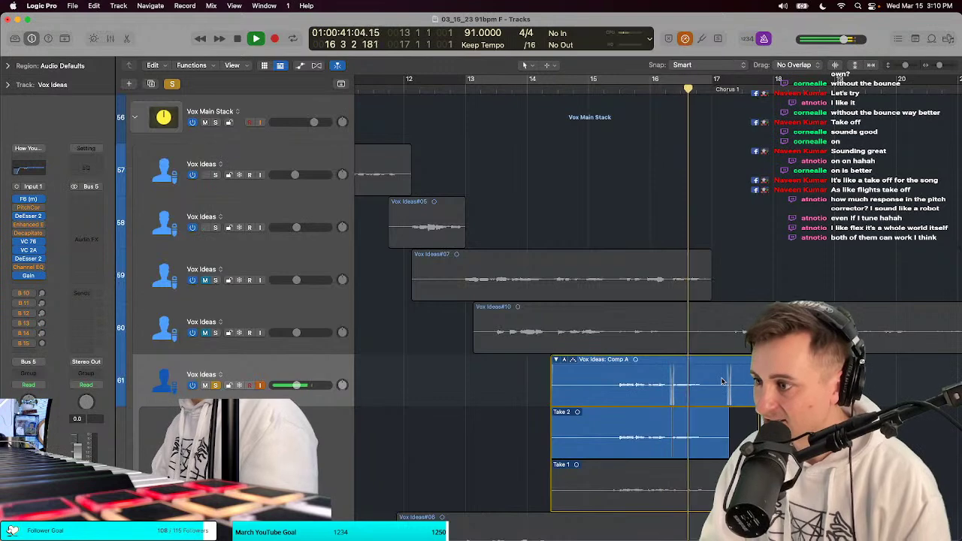
pyautogui.press('t')
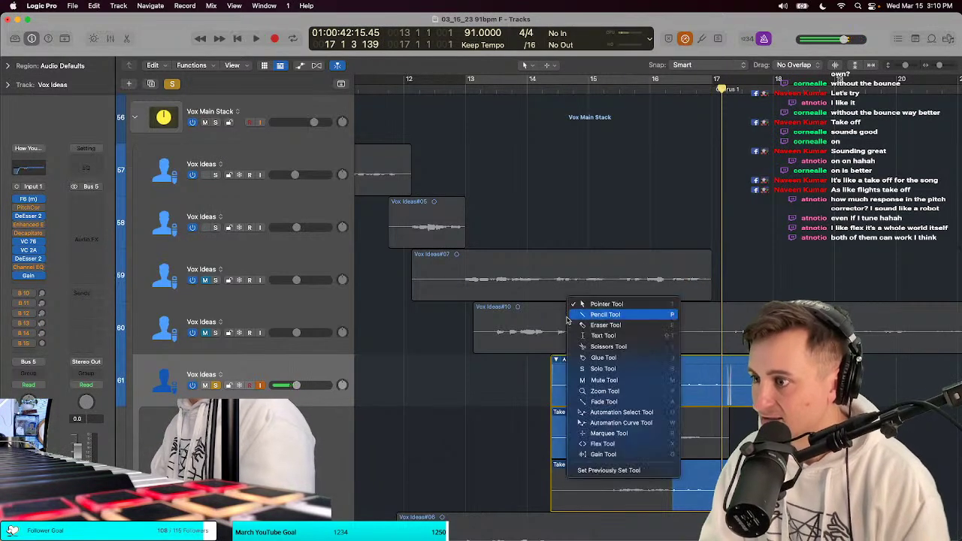
pyautogui.press('Escape')
# Step: Turn off solo and play the comp with the full song from just before bar 16, collapsing and reopening the take folder
pyautogui.press('space')
pyautogui.click(556, 360)
pyautogui.hotkey('ctrl', 's')
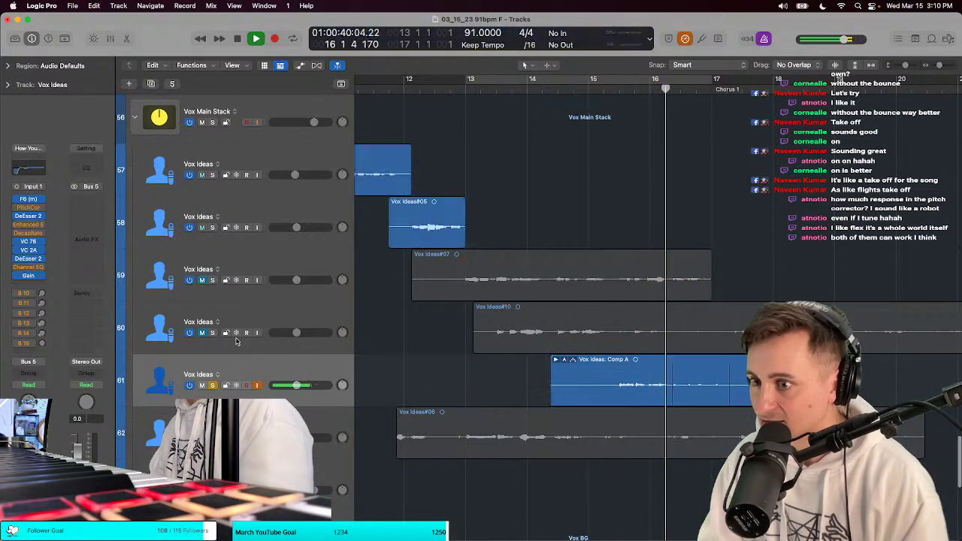
pyautogui.press('space')
pyautogui.click(557, 361)
pyautogui.press('space')
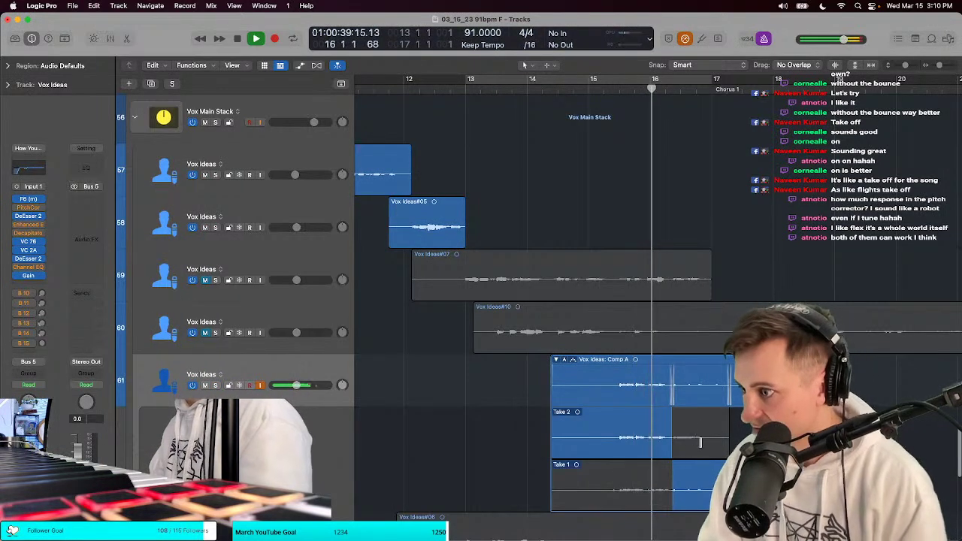
# Step: Extend the Take 2 section of the comp to just before bar 17 and move the playhead to just past bar 13
pyautogui.moveTo(672, 436); pyautogui.dragTo(709, 442)
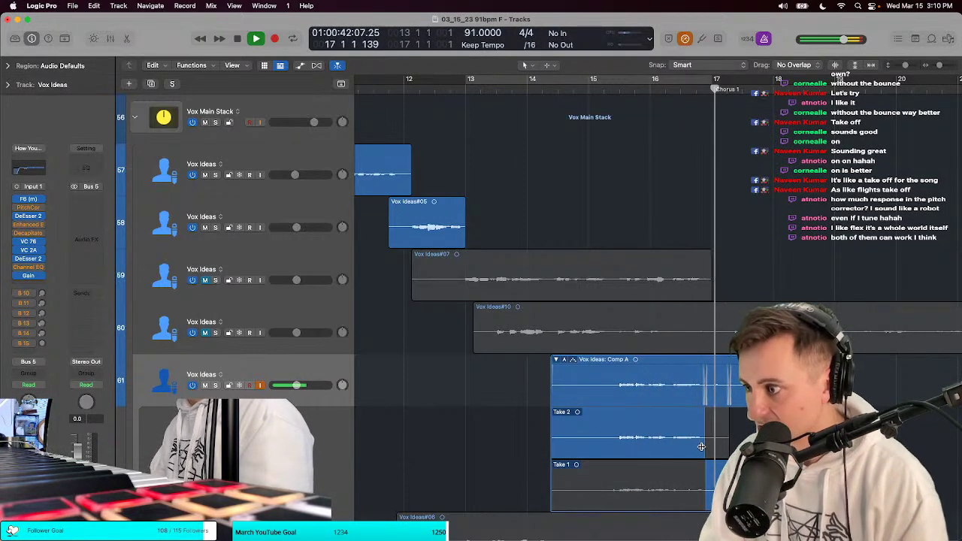
pyautogui.click(699, 443)
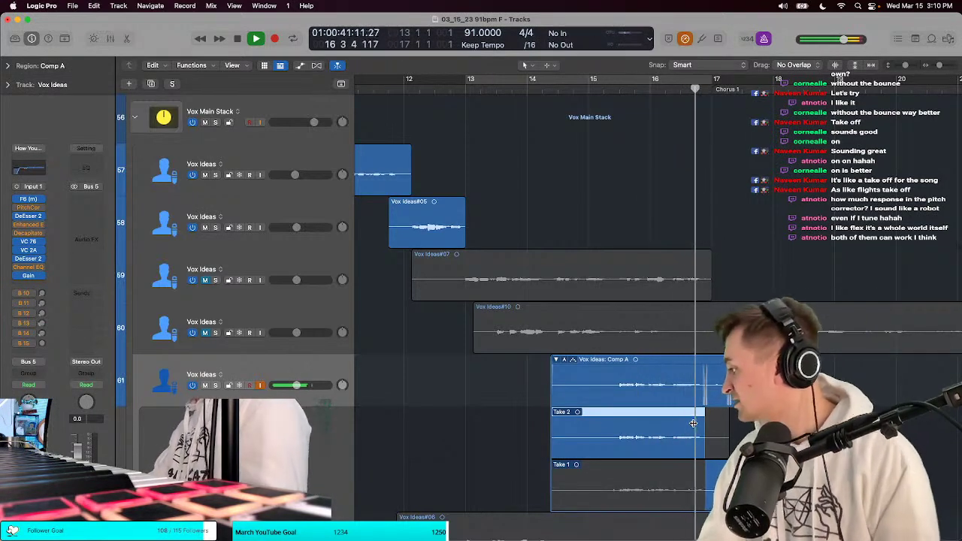
pyautogui.click(488, 90)
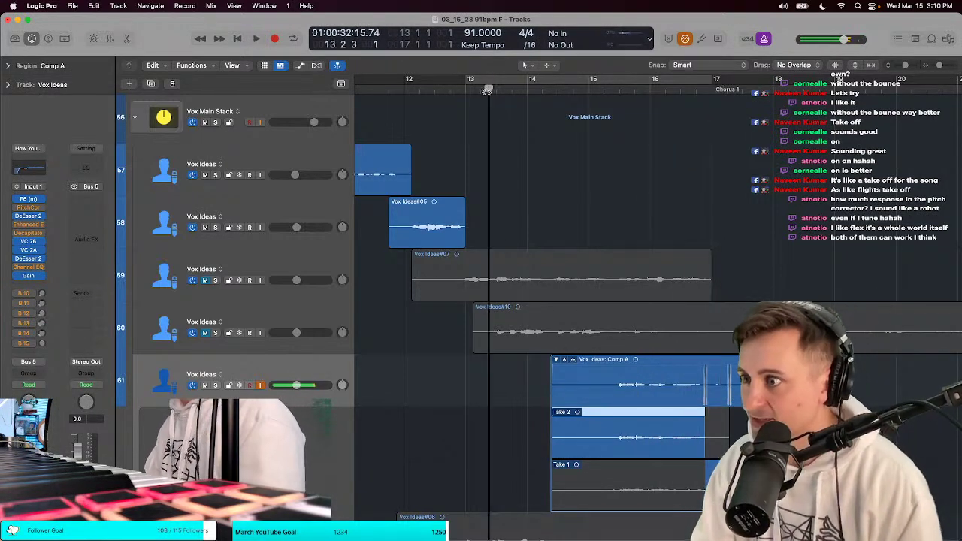
# Step: Unmute the Vox Ideas#10 track, split the region just past bar 15 and mute the second part, Vox Ideas#10.2
pyautogui.click(203, 333)
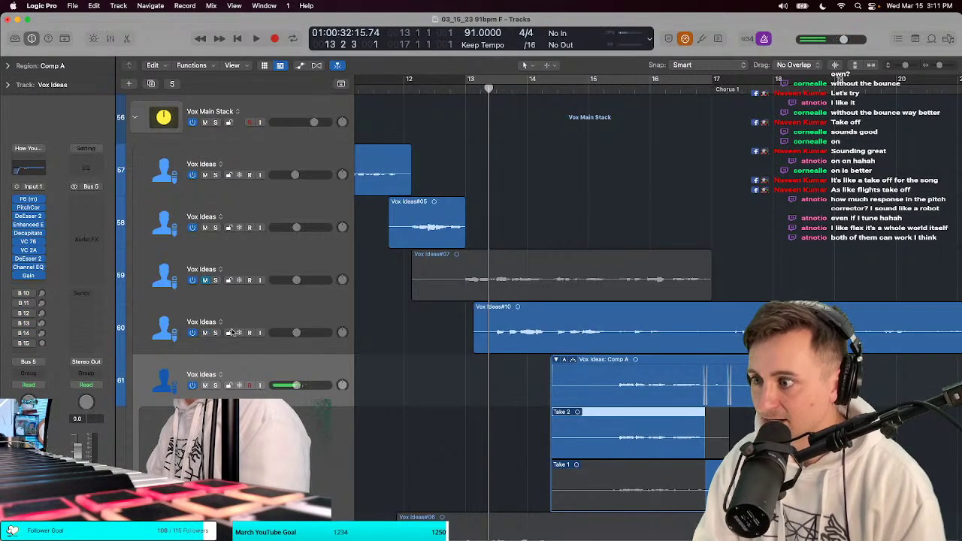
pyautogui.click(612, 331)
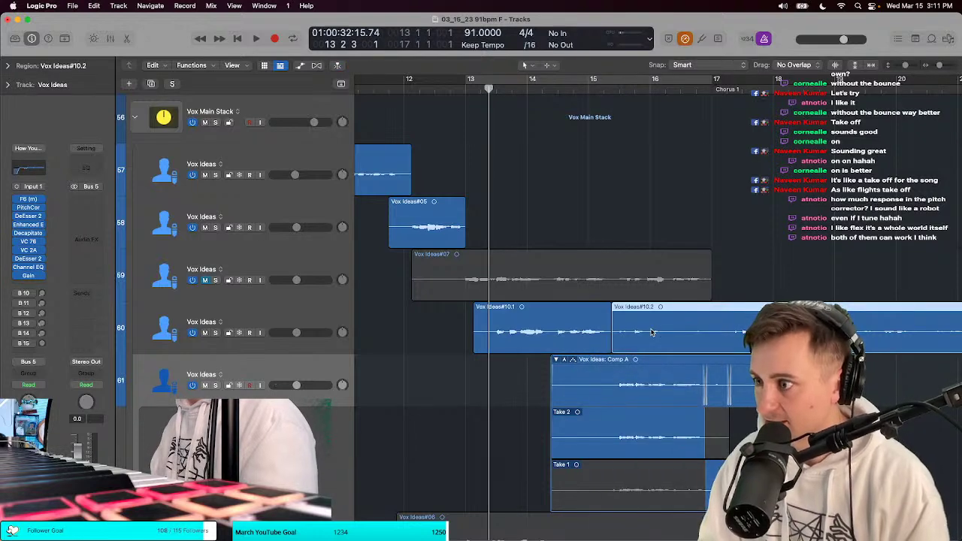
pyautogui.click(8, 67)
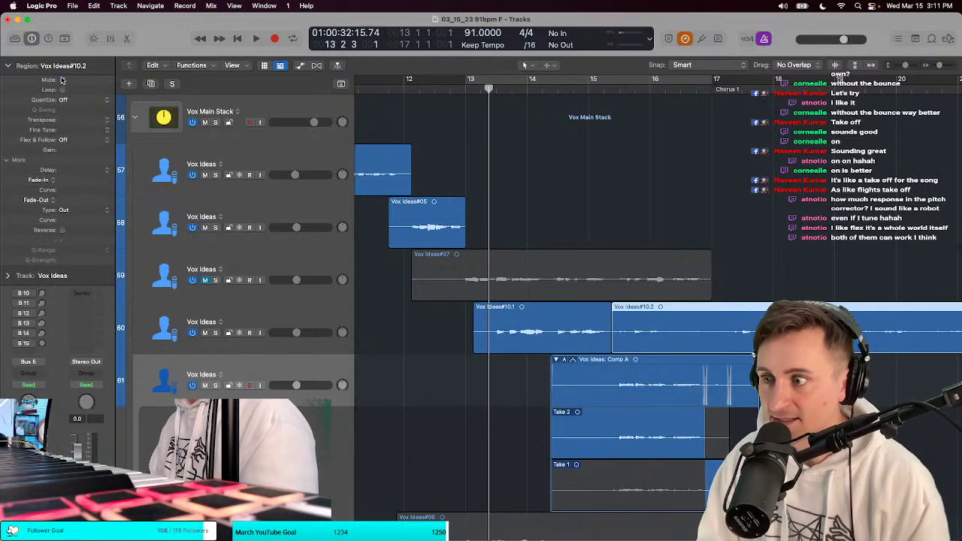
pyautogui.click(62, 79)
# Step: Play the verse vocals from just past bar 13 and again from about bar 12, collapsing the take folder
pyautogui.press('space')
pyautogui.scroll(1, 434, 359)
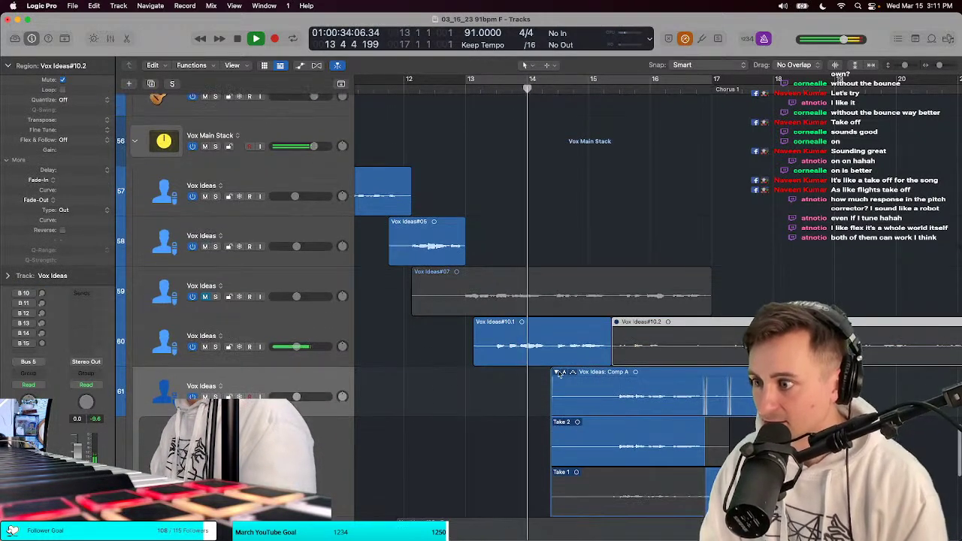
pyautogui.click(557, 372)
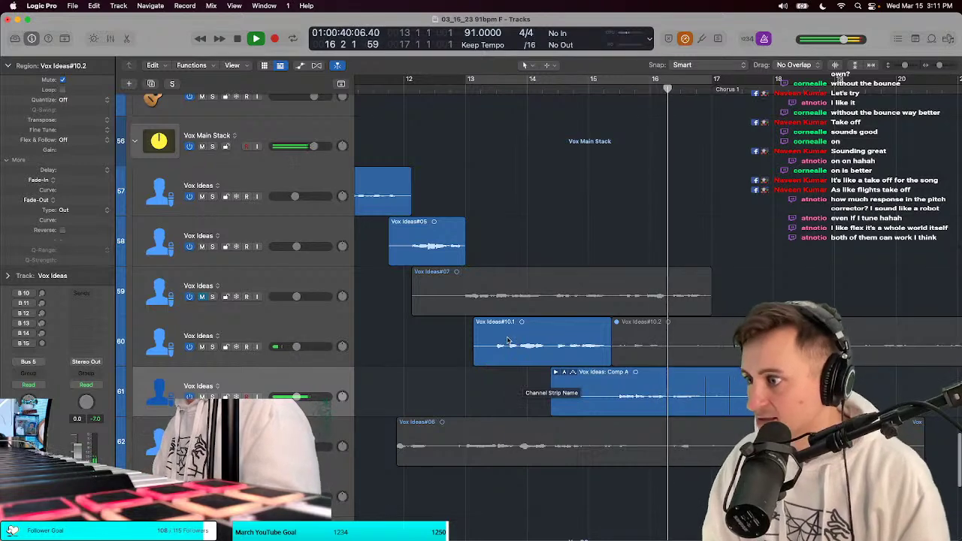
pyautogui.press('super+Left')
pyautogui.hscroll(-2, 508, 340)
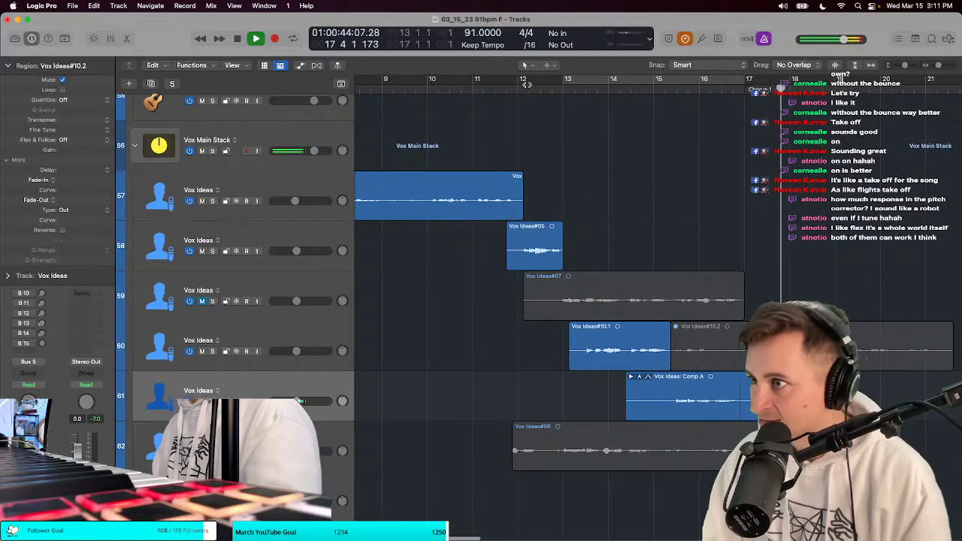
pyautogui.press('t')
pyautogui.press('Escape')
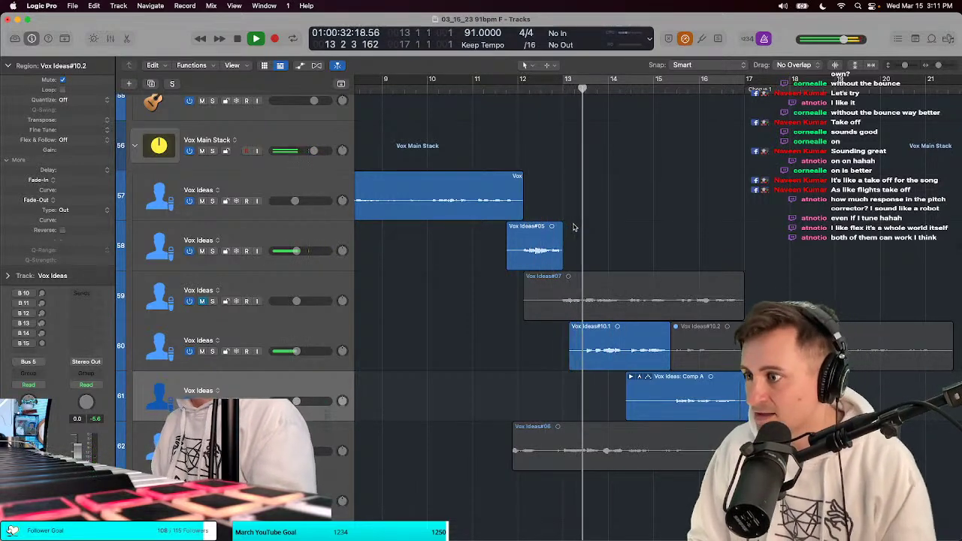
pyautogui.press('super+Right')
pyautogui.scroll(1, 551, 334)
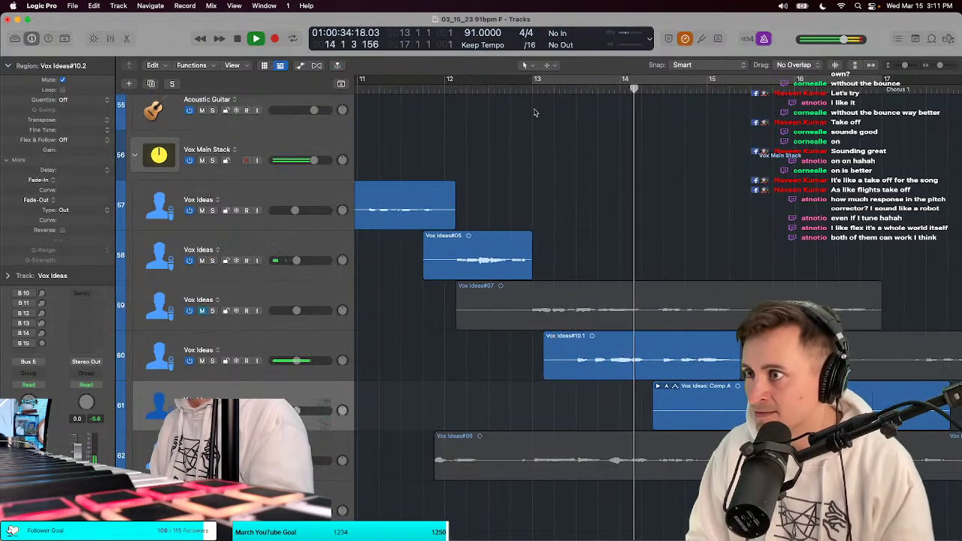
# Step: Enable input monitoring on the Vox Ideas#10.1 track and record a lead-in from mid bar 12 to just past bar 13
pyautogui.press('space')
pyautogui.click(258, 368)
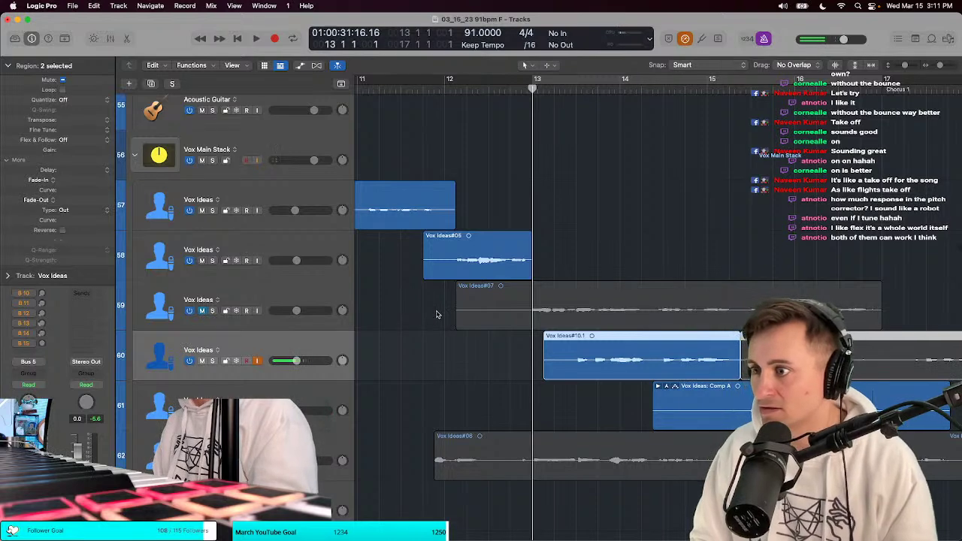
pyautogui.press('space')
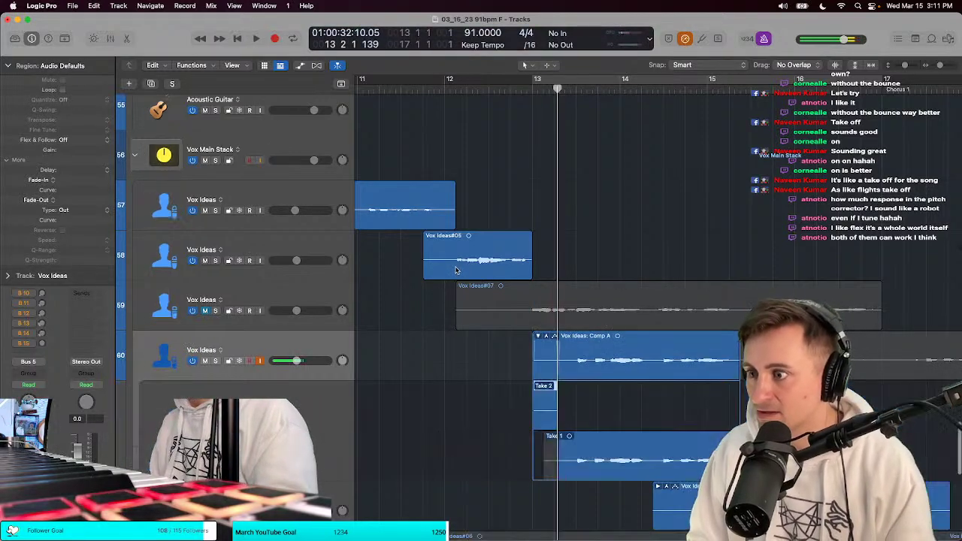
pyautogui.rightClick(487, 87)
pyautogui.click(483, 133)
pyautogui.press('r')
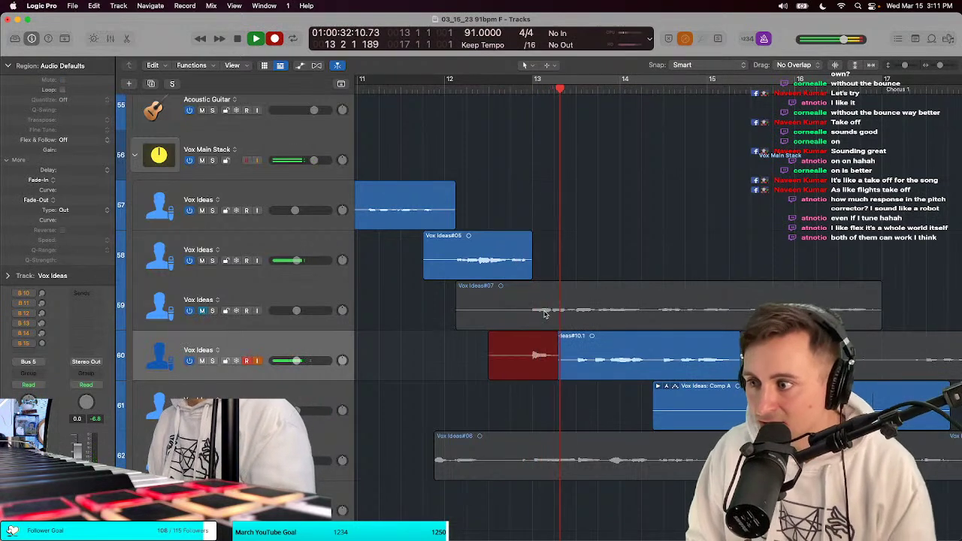
pyautogui.press('space')
# Step: Trim the start of Vox Ideas#10.1 to just past bar 13 and crossfade it with Vox Ideas#14
pyautogui.click(574, 345)
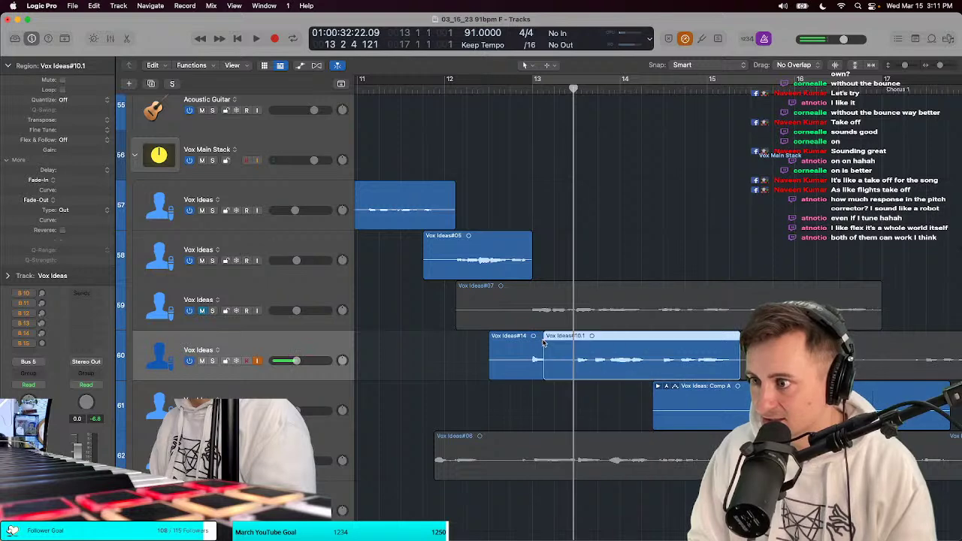
pyautogui.moveTo(543, 360); pyautogui.dragTo(570, 363)
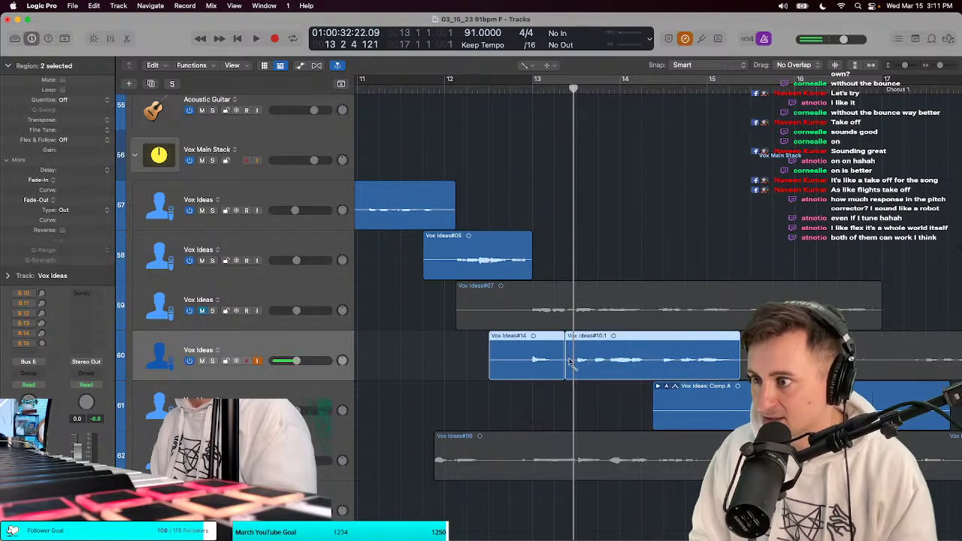
pyautogui.hotkey('shift', 'space')
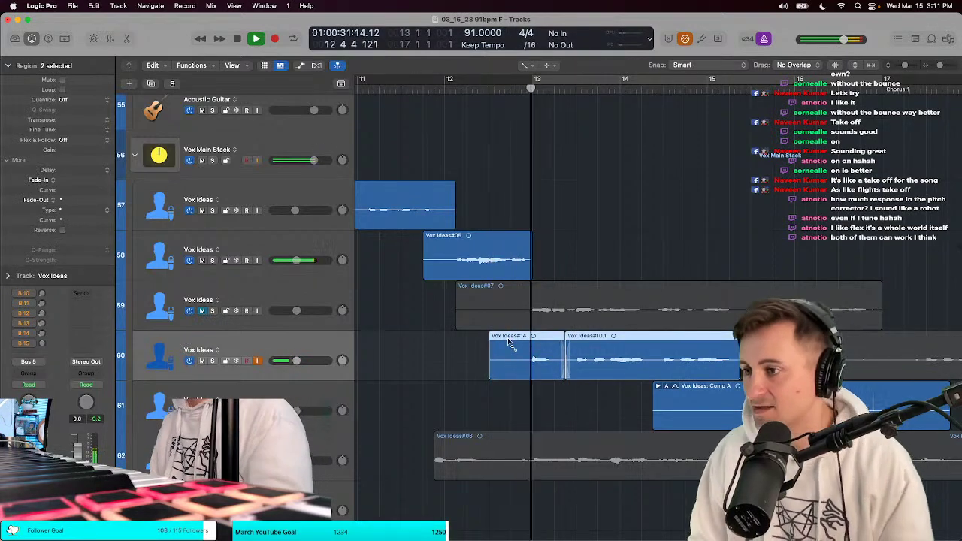
# Step: Listen to the joined Vox Ideas lines and the comp through to Chorus 1
pyautogui.press('super+Left')
pyautogui.press('super+Left')
pyautogui.press('super+Left')
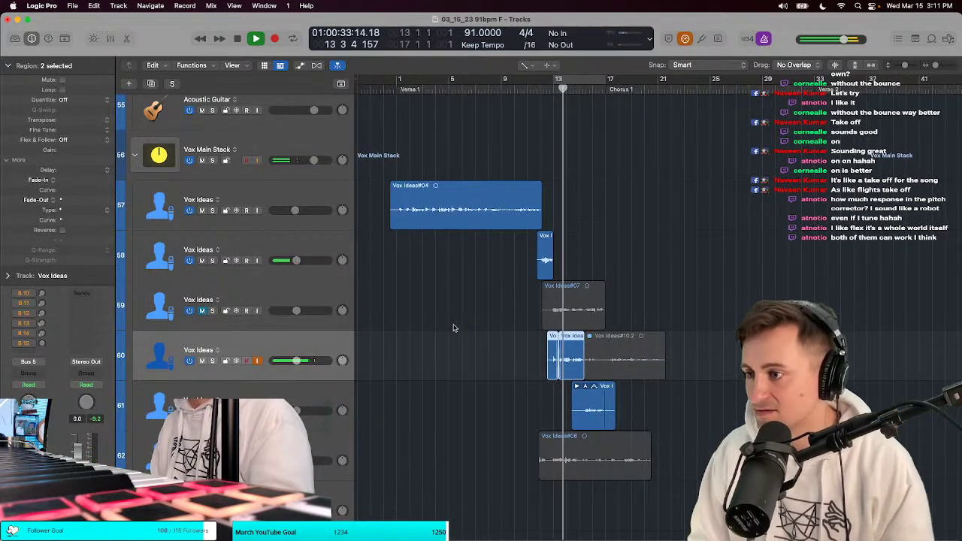
pyautogui.press('super+Right')
pyautogui.press('super+Right')
pyautogui.press('super+Right')
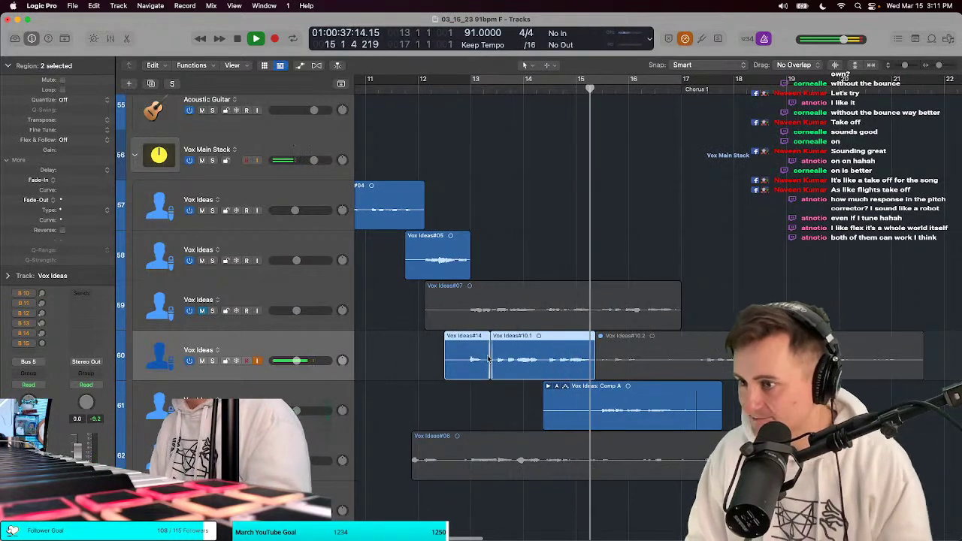
pyautogui.hscroll(2, 496, 368)
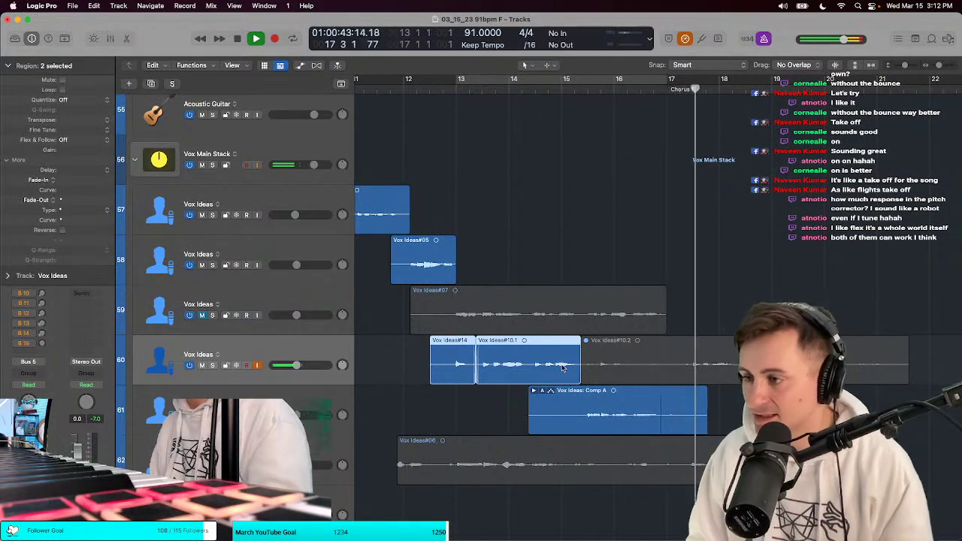
pyautogui.scroll(-3, 560, 353)
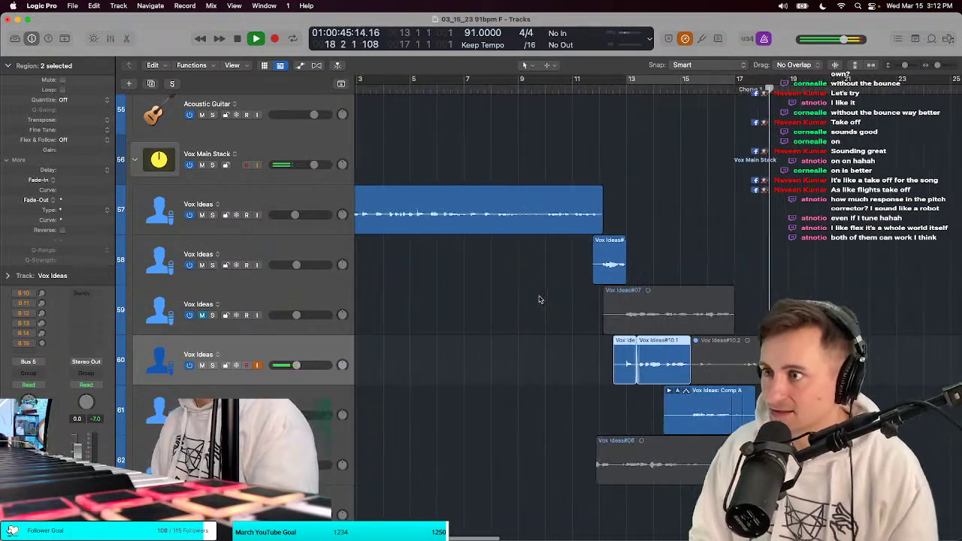
# Step: Play briefly from about bar 9, then turn off the track's input monitoring and Low Latency Mode
pyautogui.doubleClick(512, 91)
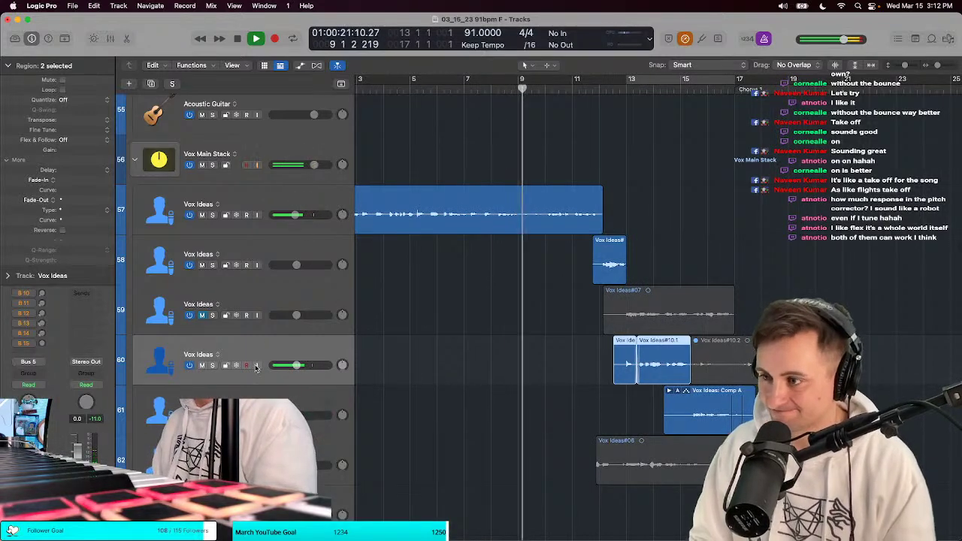
pyautogui.press('space')
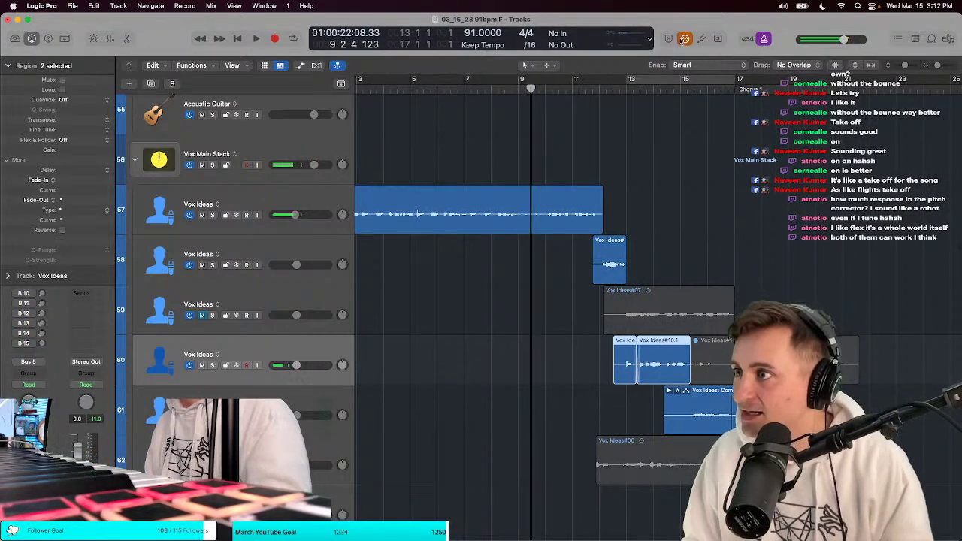
pyautogui.press('z')
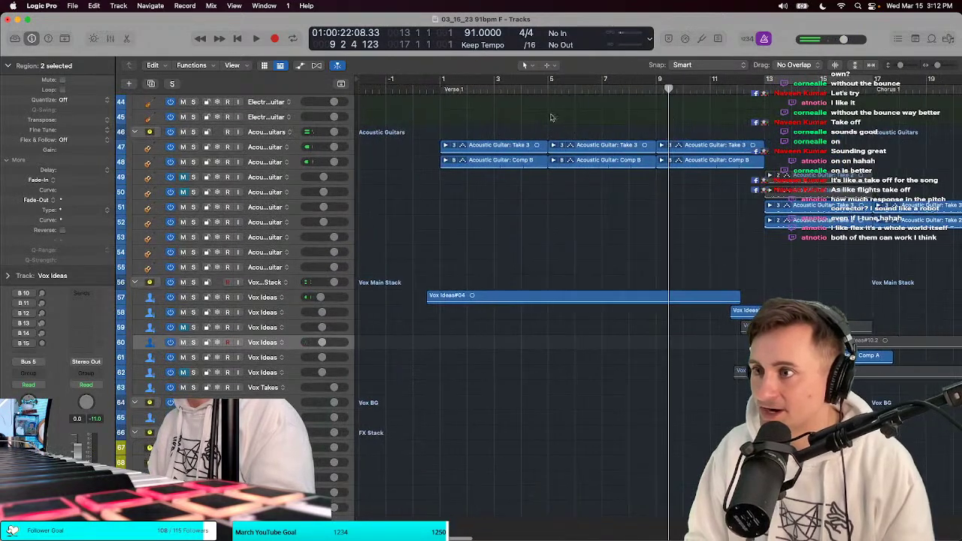
# Step: Play the song from the start of Verse 1 and review the Vox Ideas#04 vocal up to about bar 12
pyautogui.press('Return')
pyautogui.press('space')
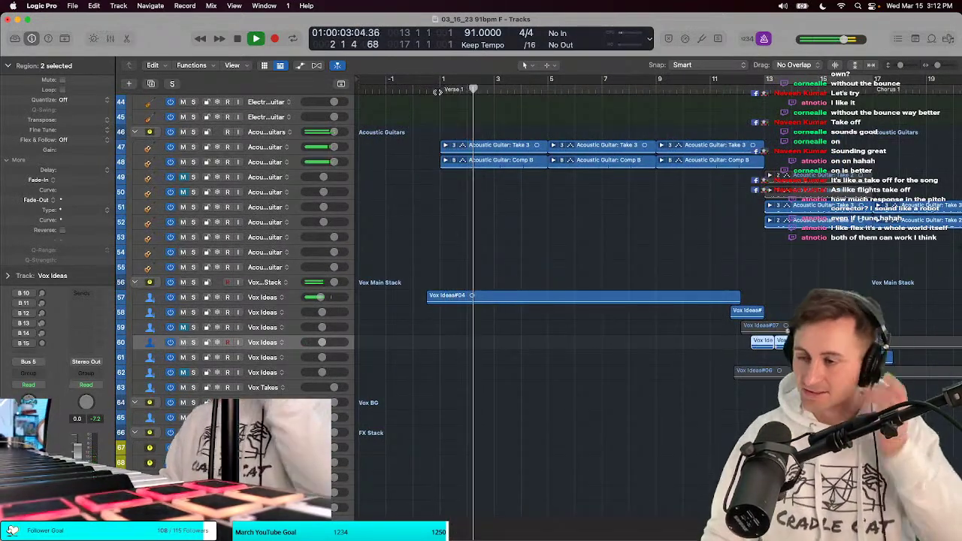
pyautogui.scroll(-1, 420, 224)
pyautogui.rightClick(420, 224)
pyautogui.press('Escape')
pyautogui.press('super+Down')
pyautogui.press('super+Down')
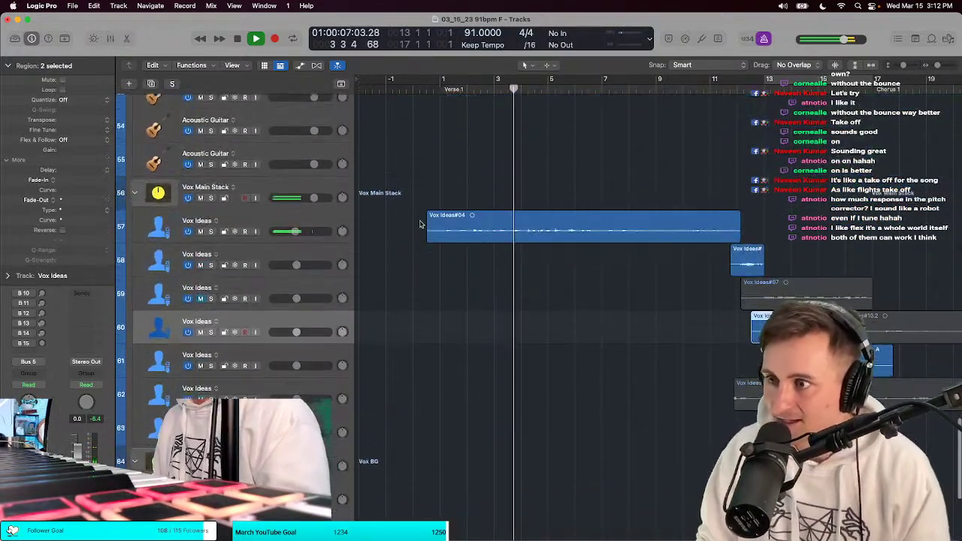
pyautogui.scroll(-2, 420, 224)
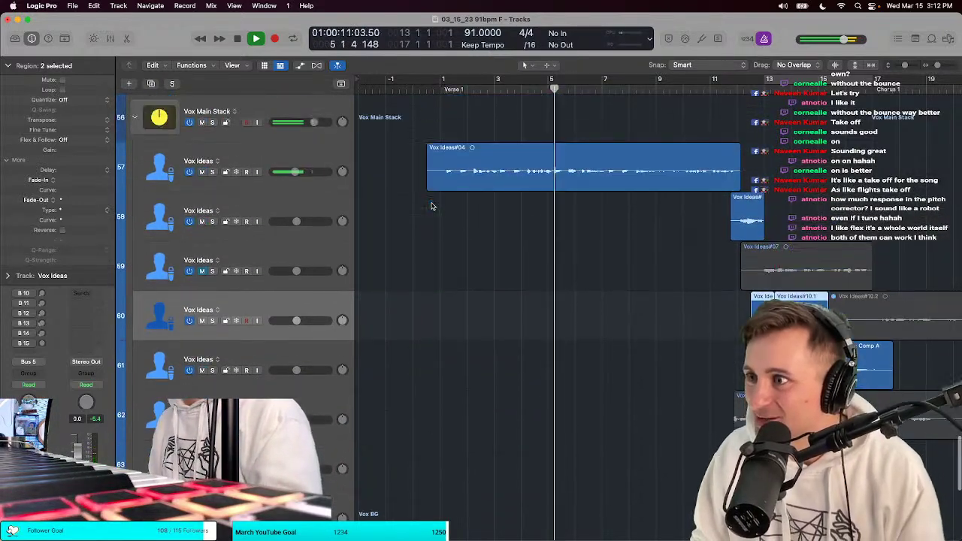
pyautogui.scroll(2, 432, 206)
pyautogui.hscroll(3, 431, 206)
pyautogui.press('t')
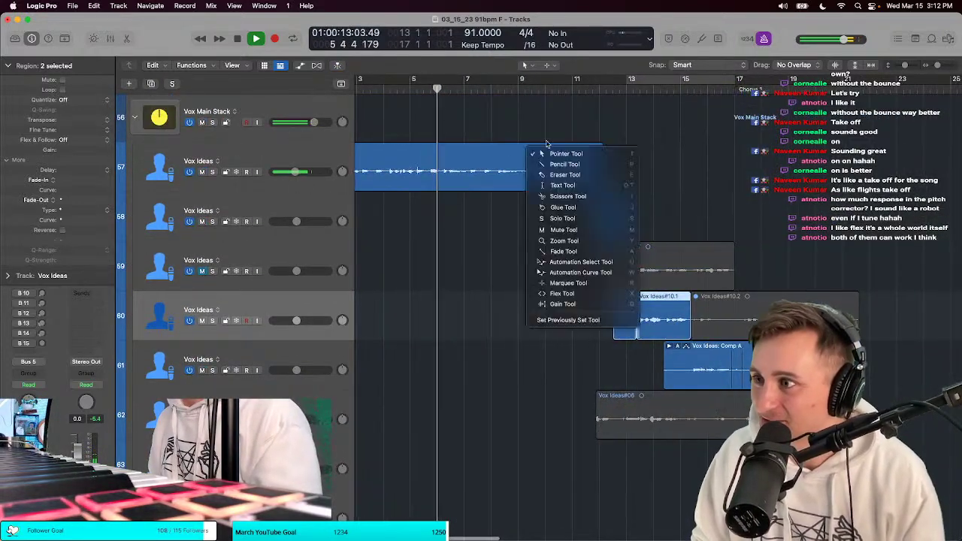
pyautogui.press('Escape')
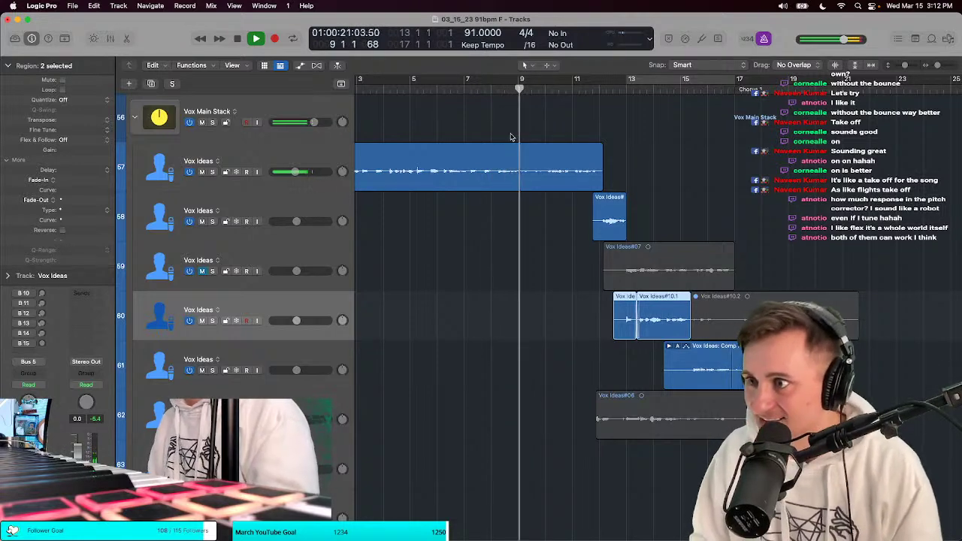
pyautogui.scroll(3, 521, 149)
pyautogui.hscroll(-2, 521, 149)
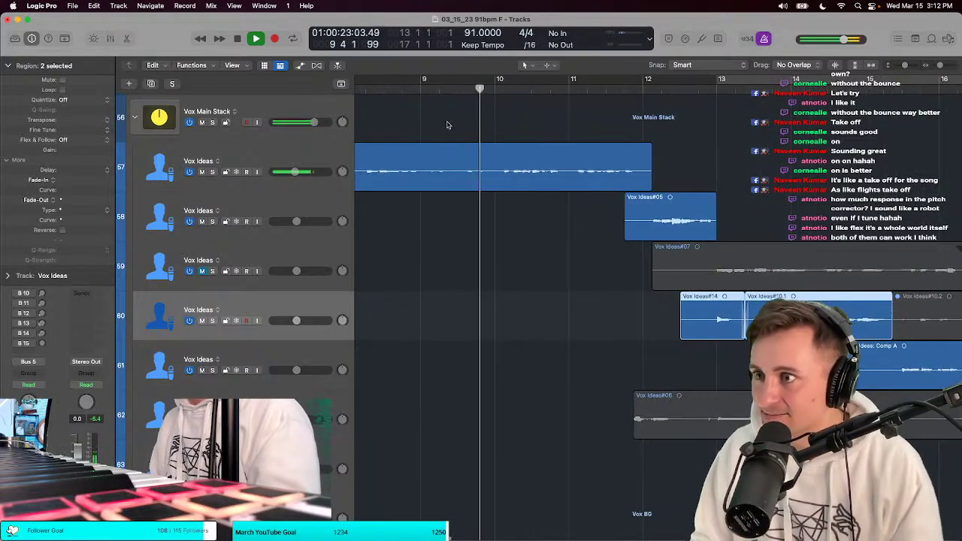
pyautogui.press('t')
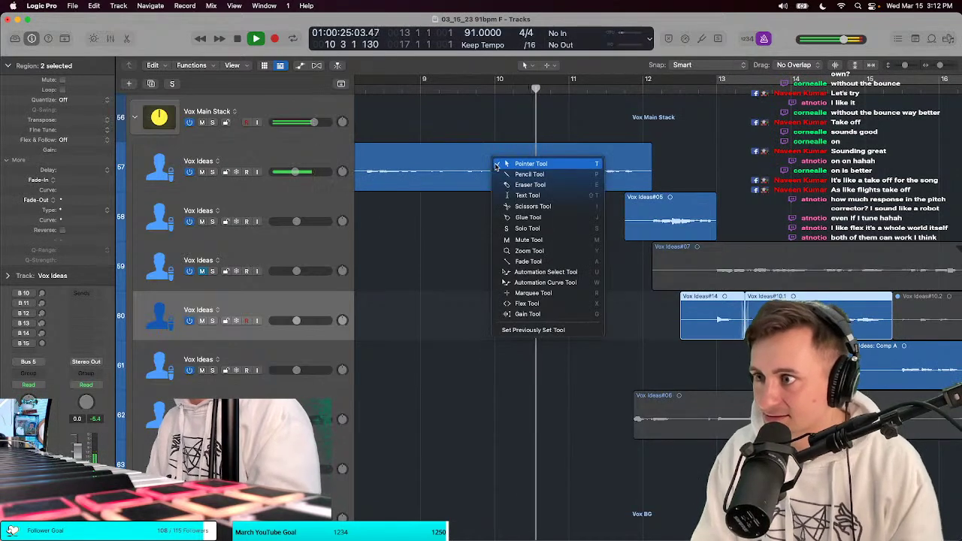
pyautogui.click(434, 122)
pyautogui.hscroll(-2, 433, 122)
pyautogui.hscroll(-1, 560, 164)
# Step: Split Vox Ideas#04 at bars 9 and 11 and near bar 10, and align the middle cut to bar 10
pyautogui.press('t')
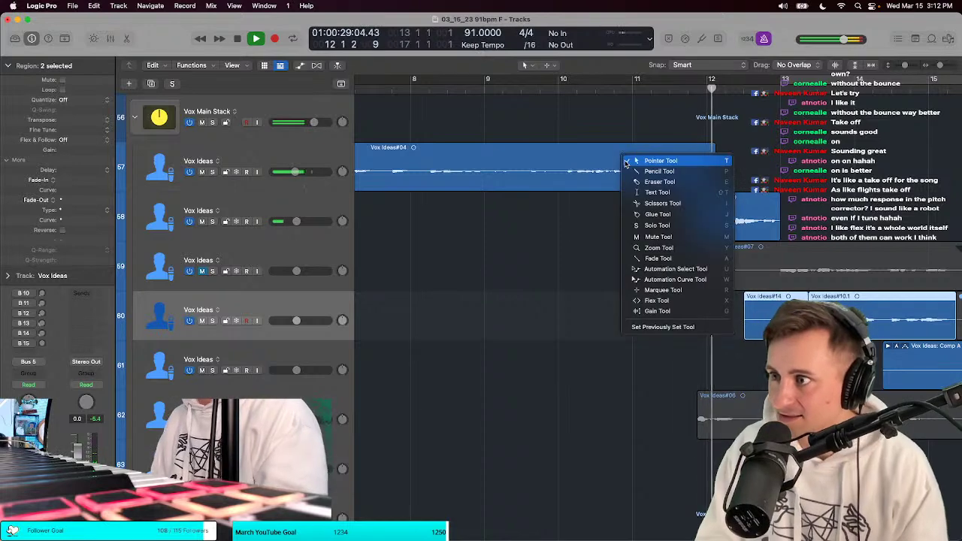
pyautogui.click(626, 162)
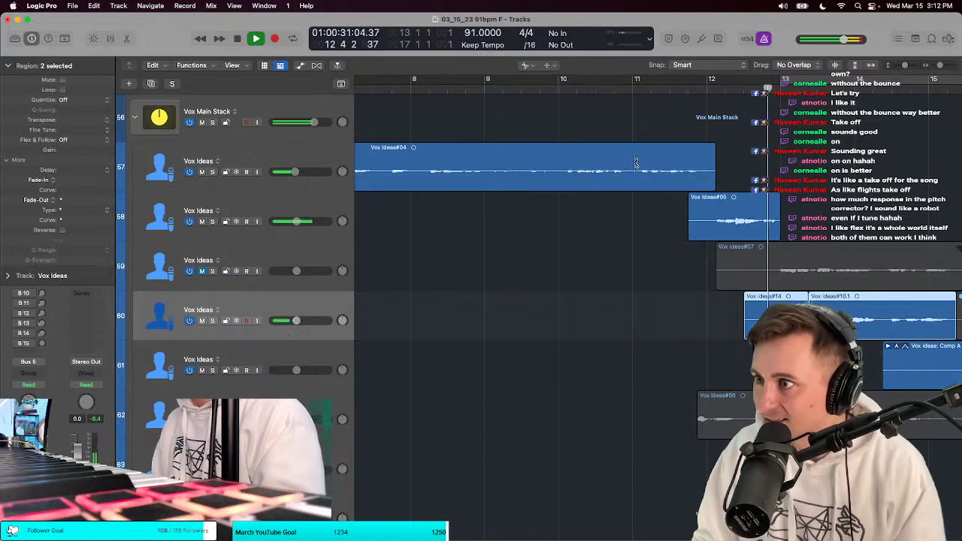
pyautogui.click(634, 163)
pyautogui.moveTo(639, 164); pyautogui.dragTo(530, 174)
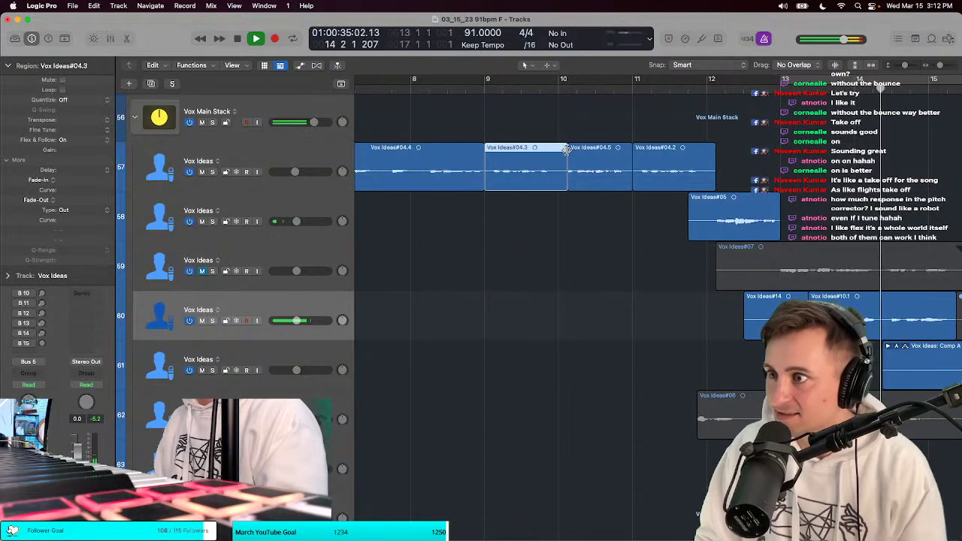
pyautogui.moveTo(567, 148); pyautogui.dragTo(556, 150)
pyautogui.click(726, 165)
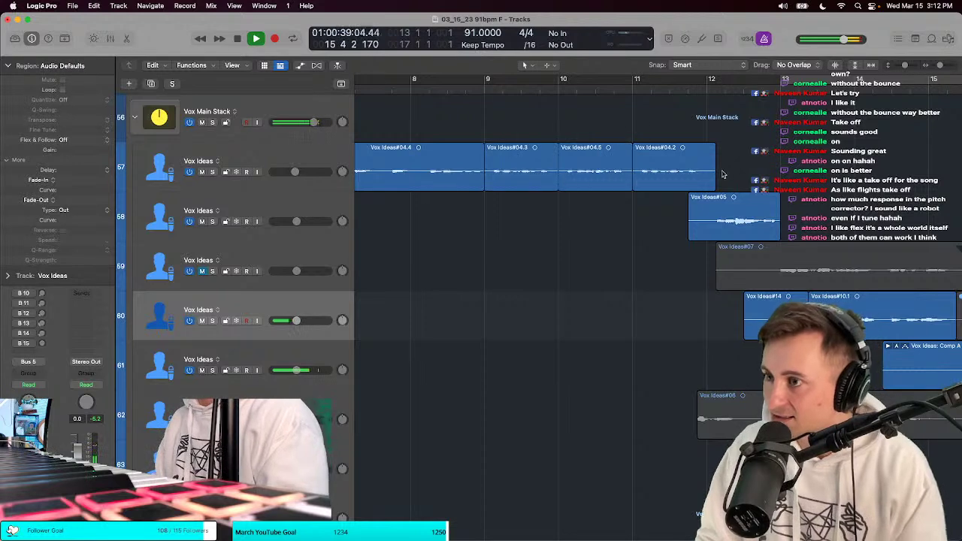
# Step: Trim the start of the Vox Ideas#05 region to just before bar 12
pyautogui.press('t')
pyautogui.press('t')
pyautogui.moveTo(689, 218); pyautogui.dragTo(706, 219)
pyautogui.scroll(-5, 676, 216)
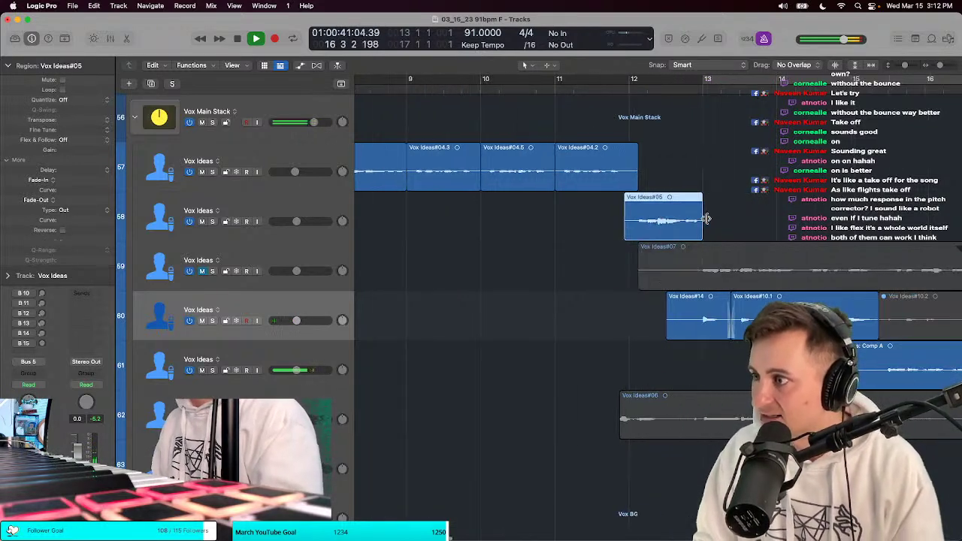
pyautogui.scroll(-3, 631, 212)
pyautogui.press('t')
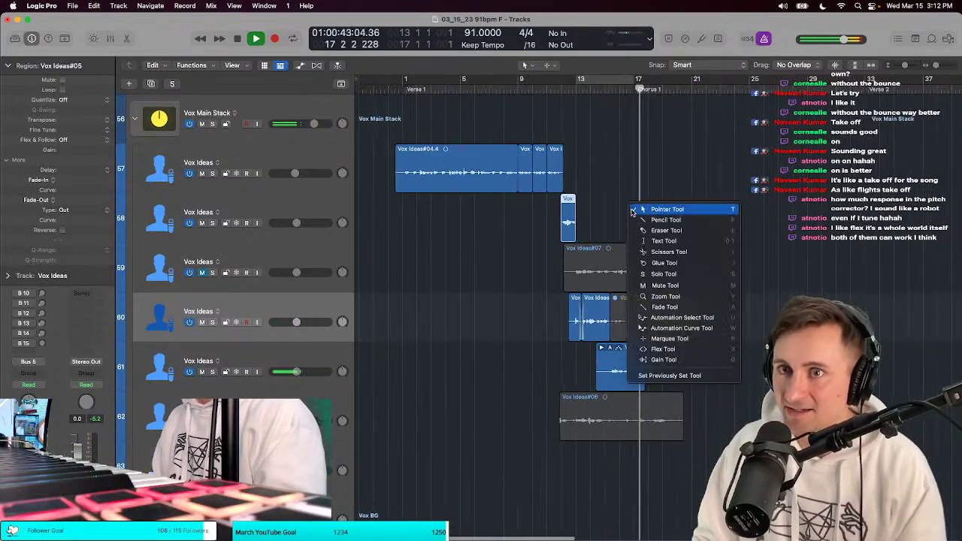
pyautogui.press('t')
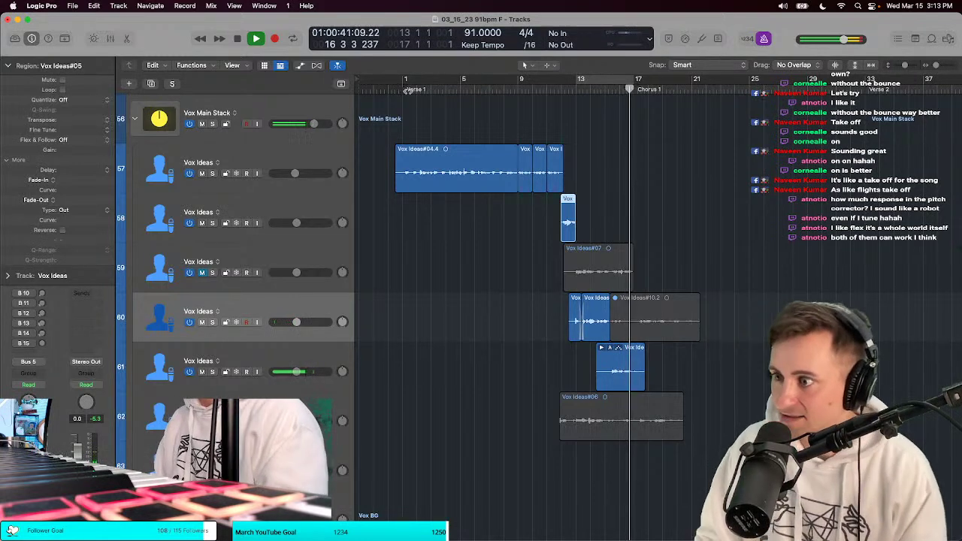
# Step: Play the song from the start of Verse 1
pyautogui.press('Return')
pyautogui.press('space')
pyautogui.press('t')
pyautogui.press('Escape')
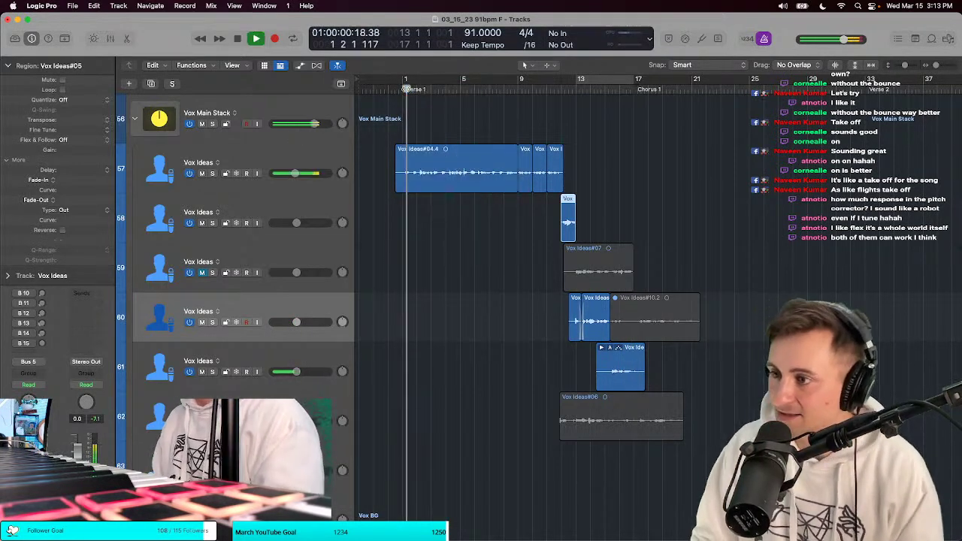
pyautogui.click(577, 97)
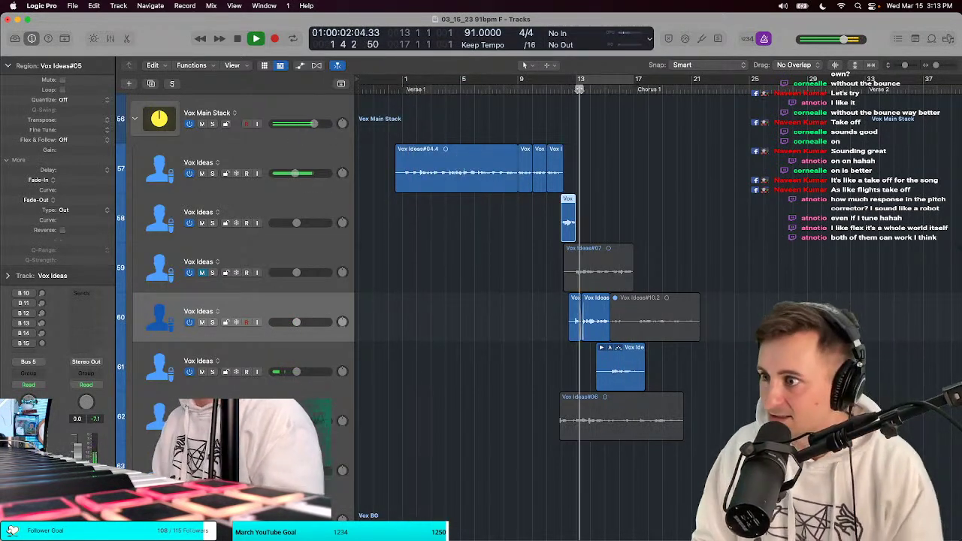
pyautogui.click(404, 89)
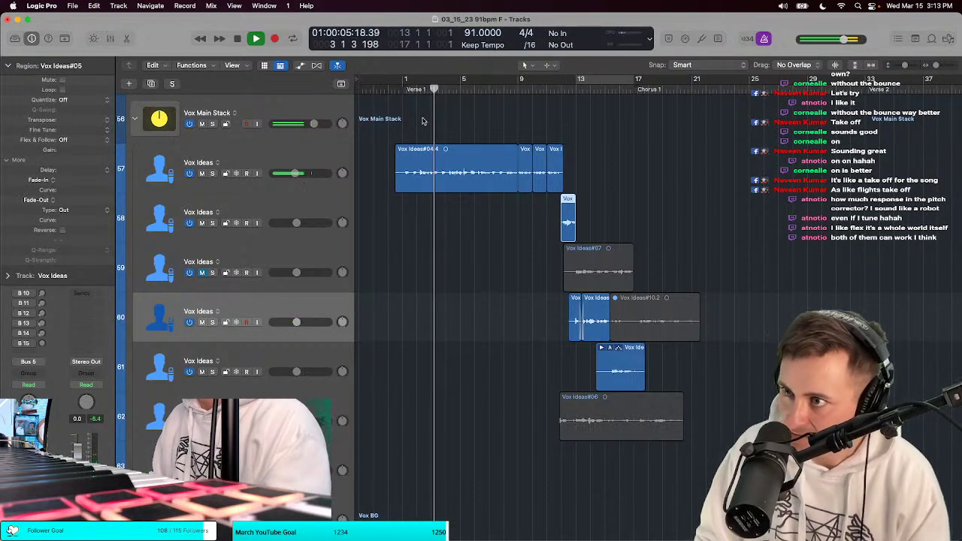
pyautogui.click(403, 89)
# Step: Play the joined vocal lines from bar 13 and stop just before Chorus 1
pyautogui.click(573, 83)
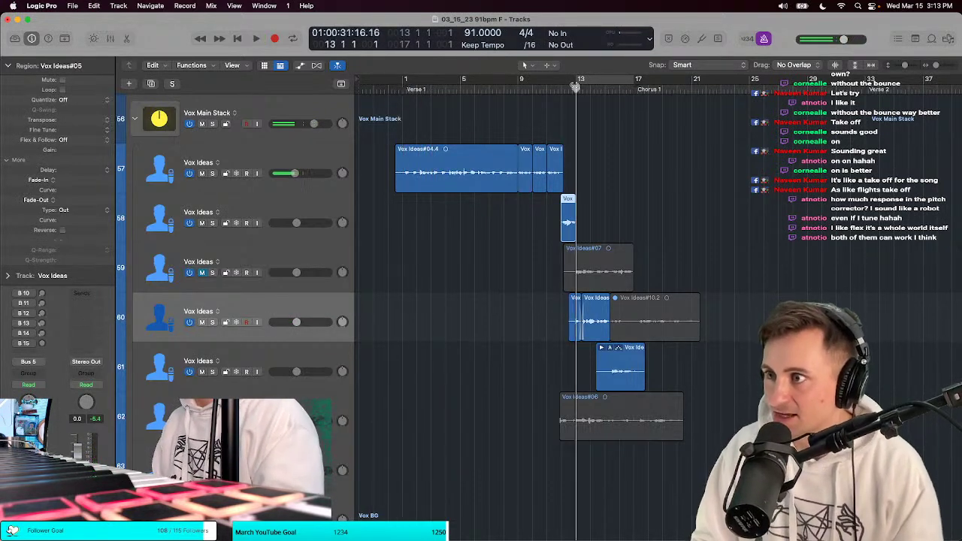
pyautogui.press('space')
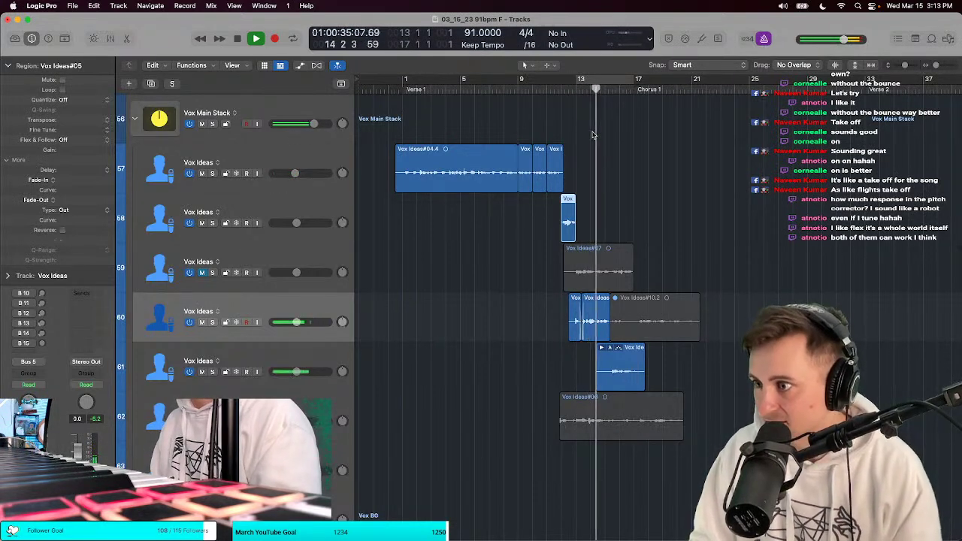
pyautogui.rightClick(618, 98)
pyautogui.press('Escape')
pyautogui.press('space')
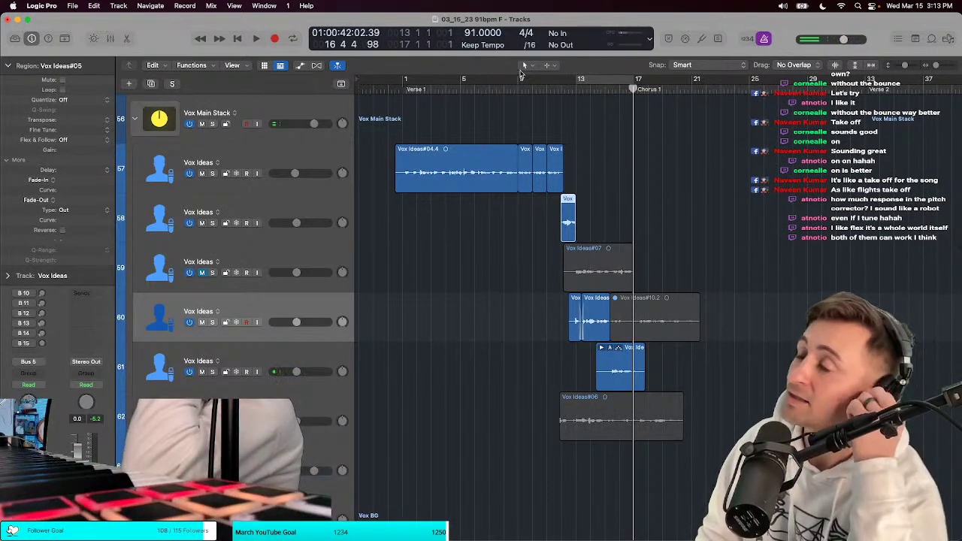
# Step: Listen to the whole verse from its start, and replay the section from bar 13 into Chorus 1
pyautogui.press('Return')
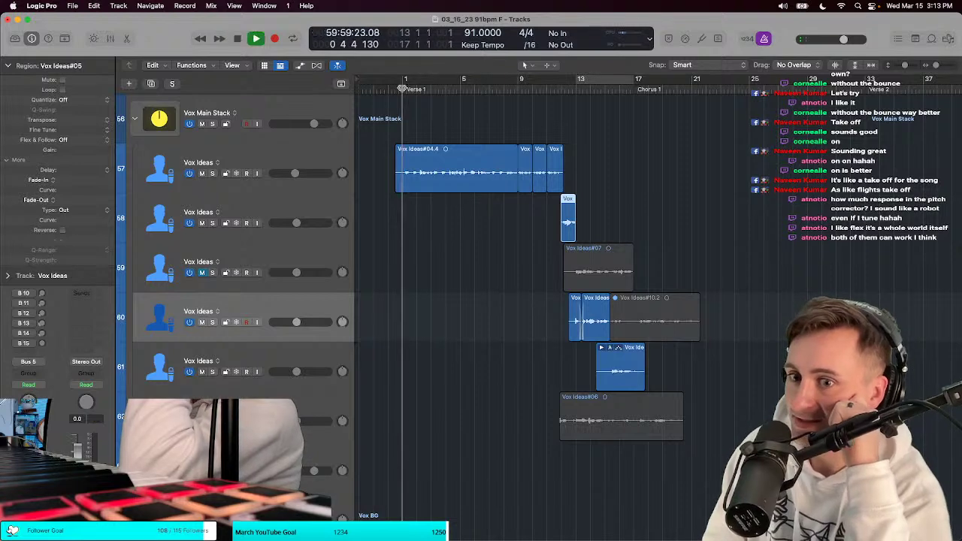
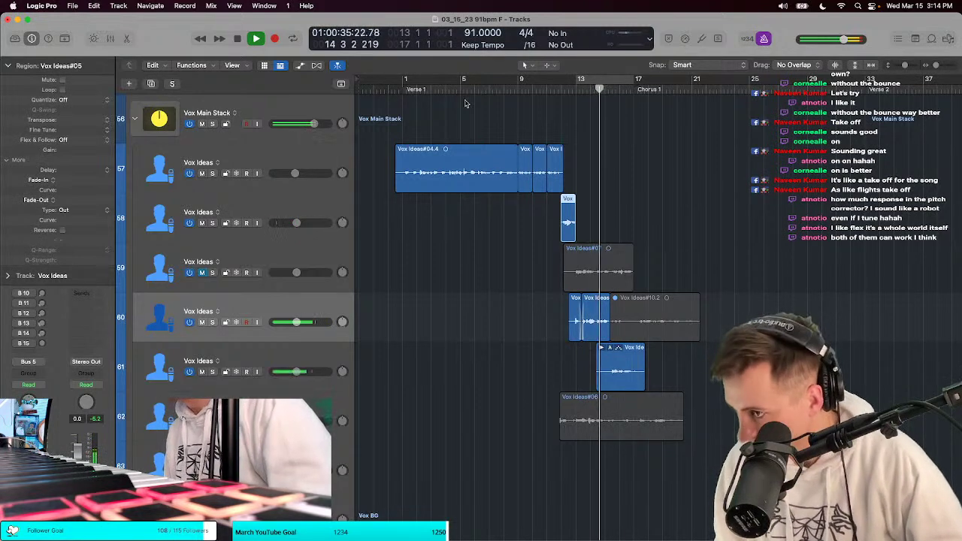
pyautogui.click(578, 87)
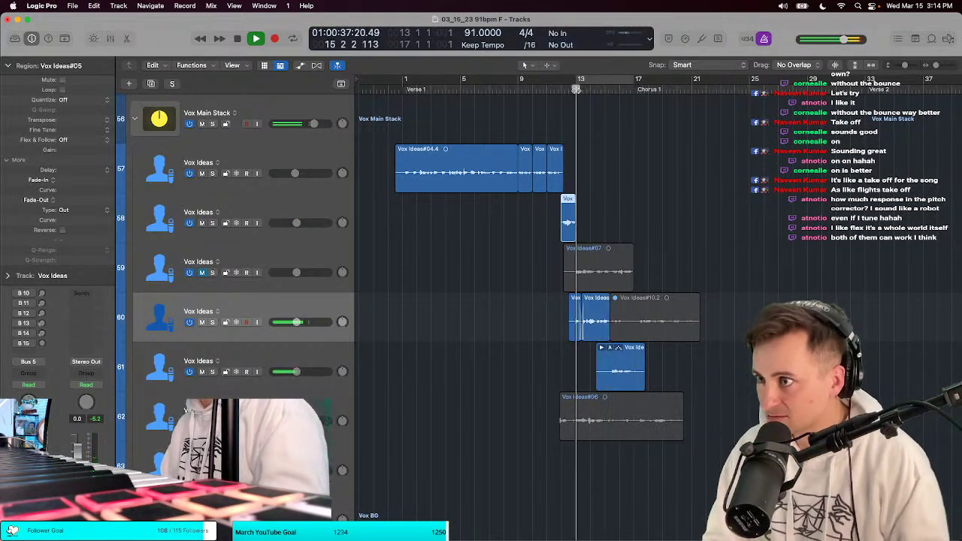
pyautogui.scroll(5, 572, 89)
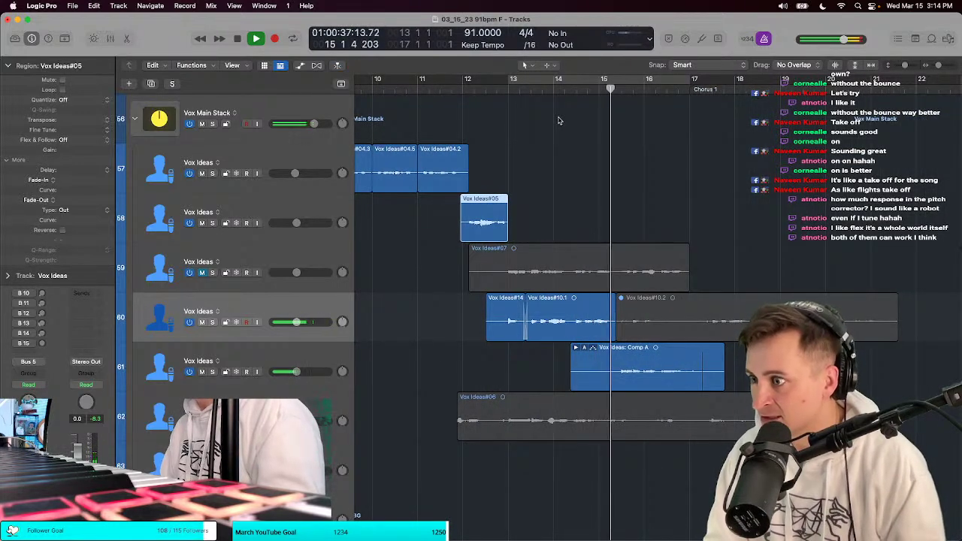
pyautogui.hscroll(4, 564, 150)
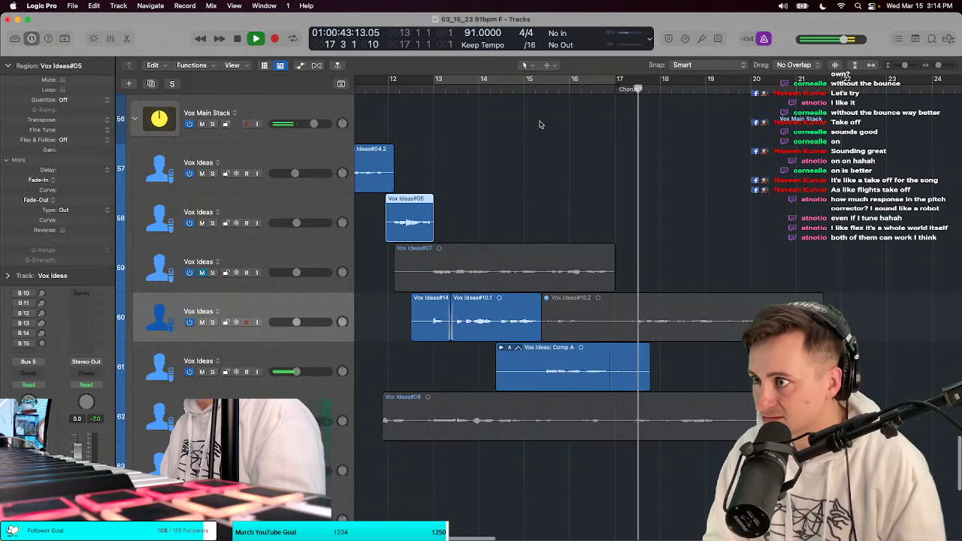
pyautogui.hscroll(-1, 488, 158)
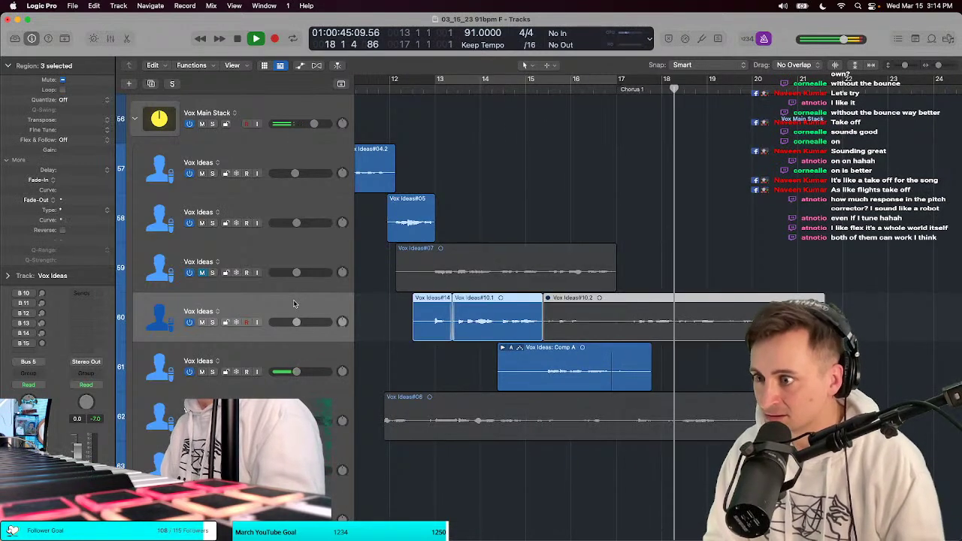
# Step: Duplicate Vox Ideas track 60 as an empty track below it, and enable its input monitoring and Low Latency Mode
pyautogui.press('super+d')
pyautogui.click(363, 263)
pyautogui.press('space')
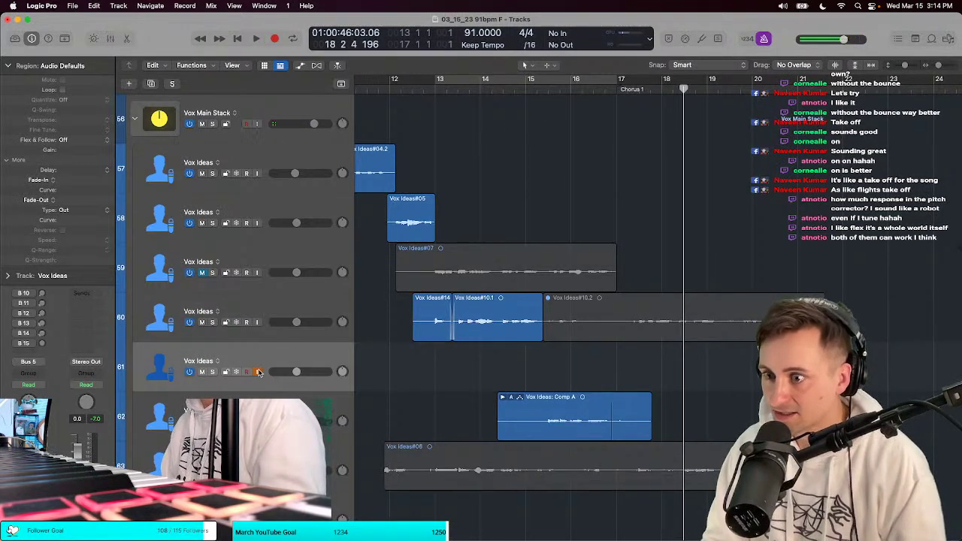
pyautogui.hscroll(-3, 509, 209)
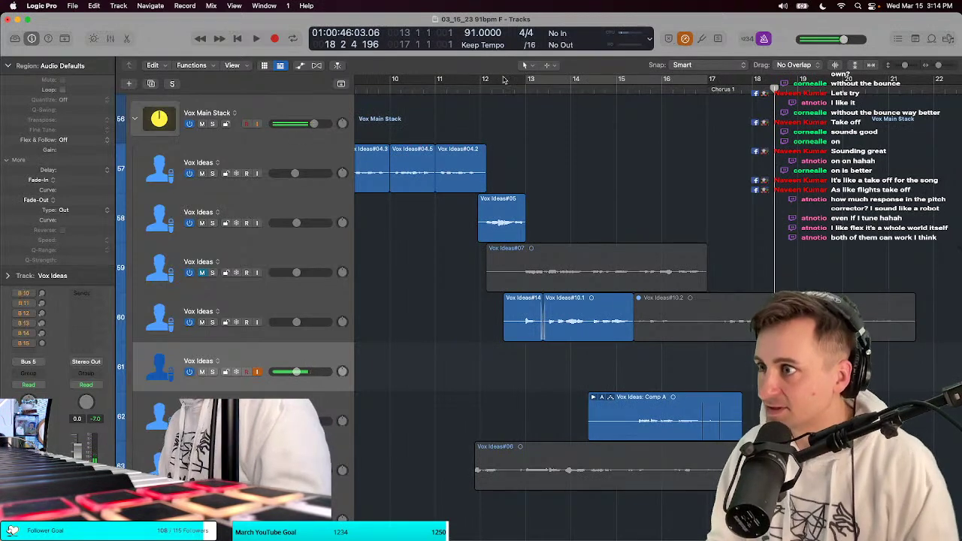
# Step: Record a new vocal take on the duplicated Vox Ideas track from bar 12 to bar 17
pyautogui.click(478, 88)
pyautogui.press('t')
pyautogui.press('Escape')
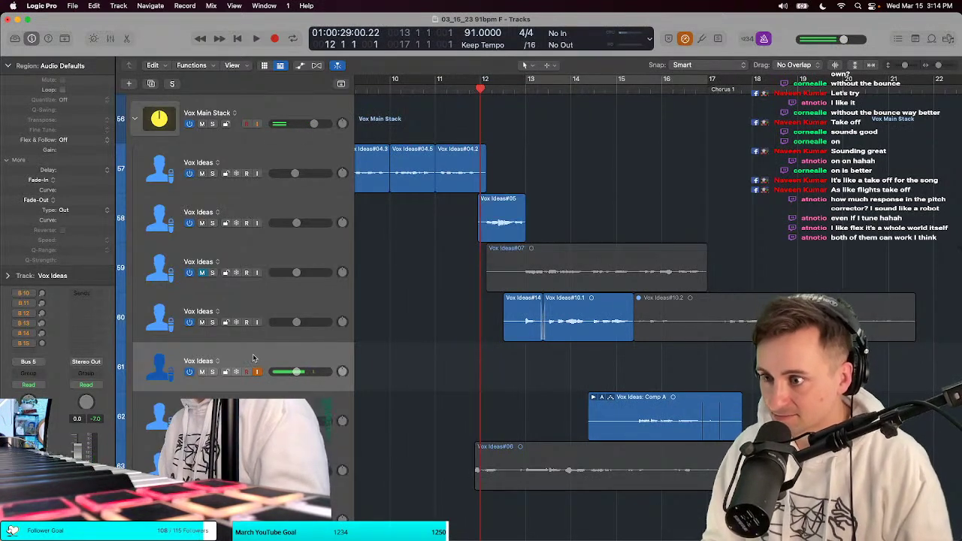
pyautogui.press('r')
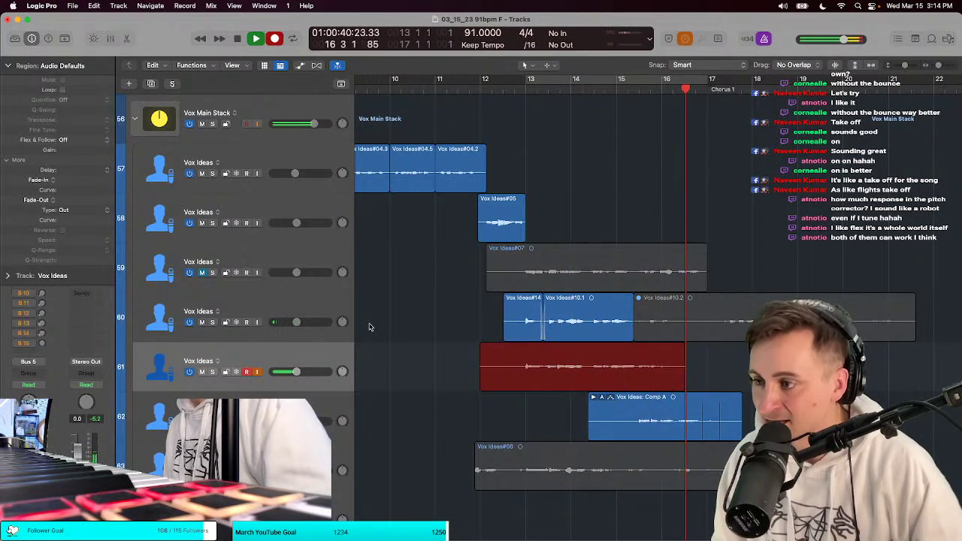
pyautogui.press('space')
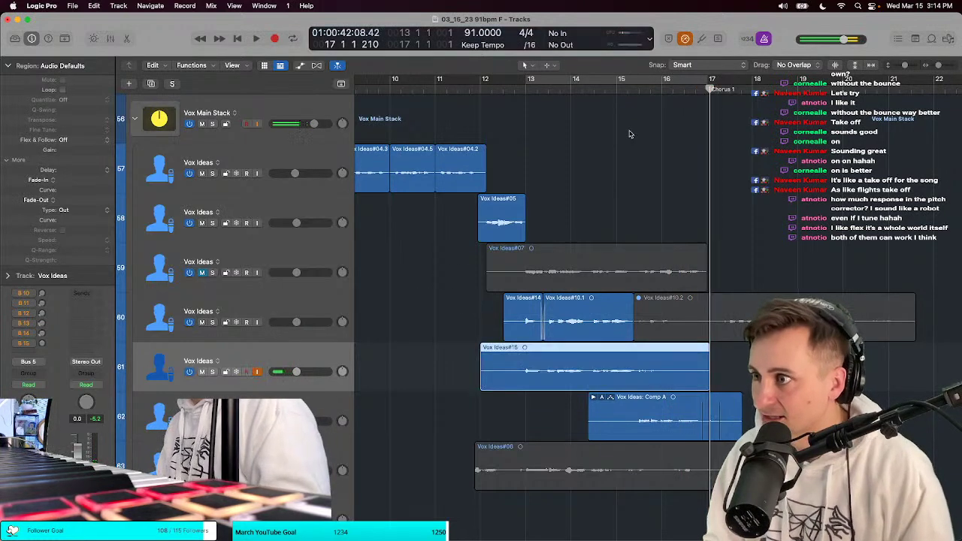
# Step: Replay the new Vox Ideas#15 take and trim its end to shortly after bar 15
pyautogui.doubleClick(594, 89)
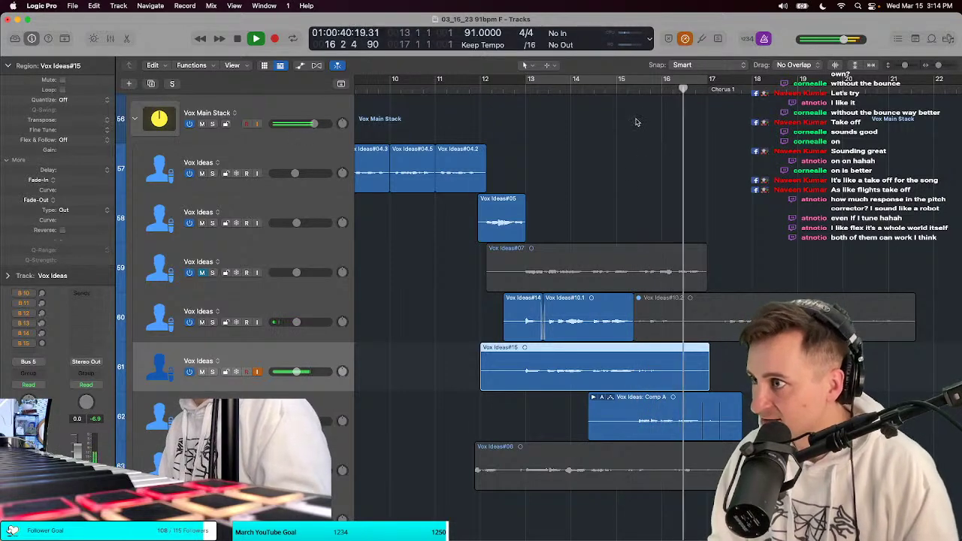
pyautogui.click(628, 88)
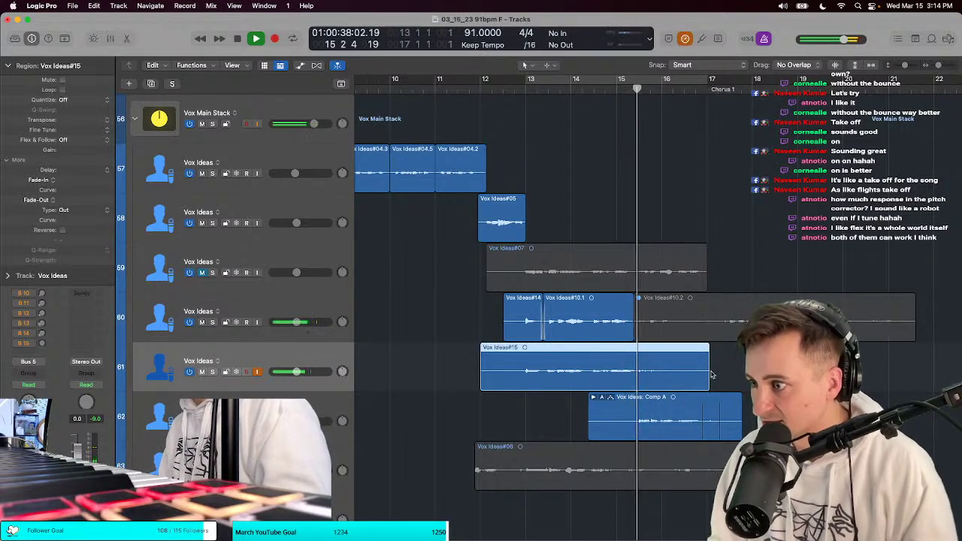
pyautogui.moveTo(712, 375); pyautogui.dragTo(639, 374)
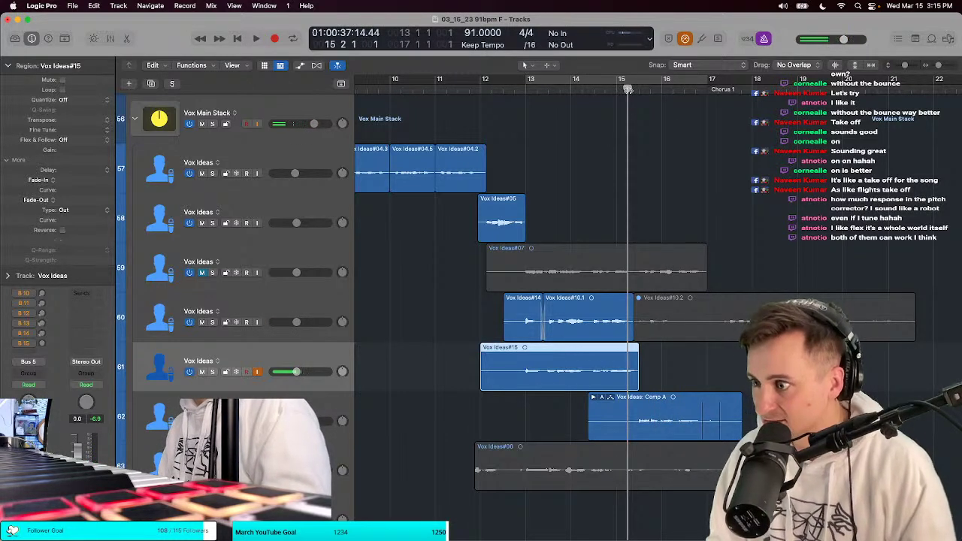
# Step: Record a follow-up vocal from just after bar 15 past bar 17, and trim its start slightly later
pyautogui.press('r')
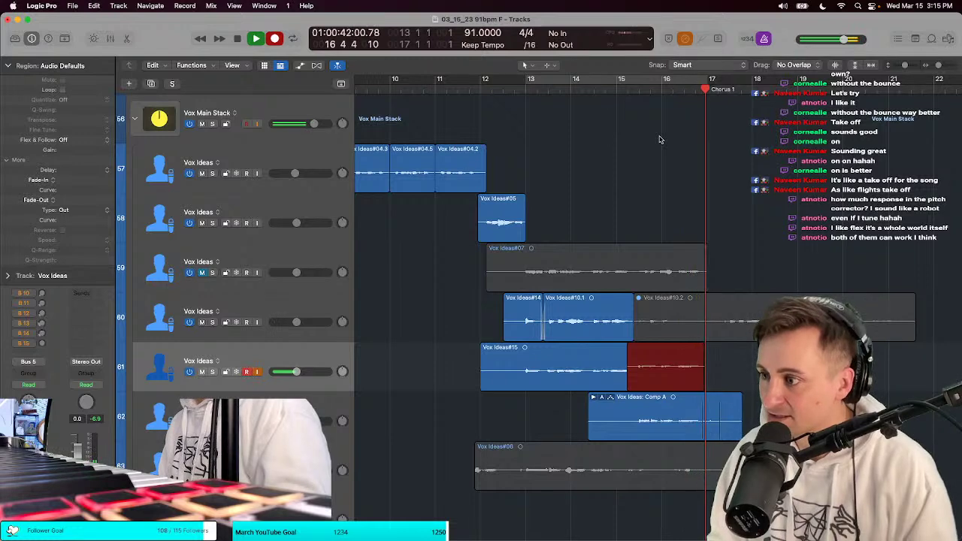
pyautogui.press('space')
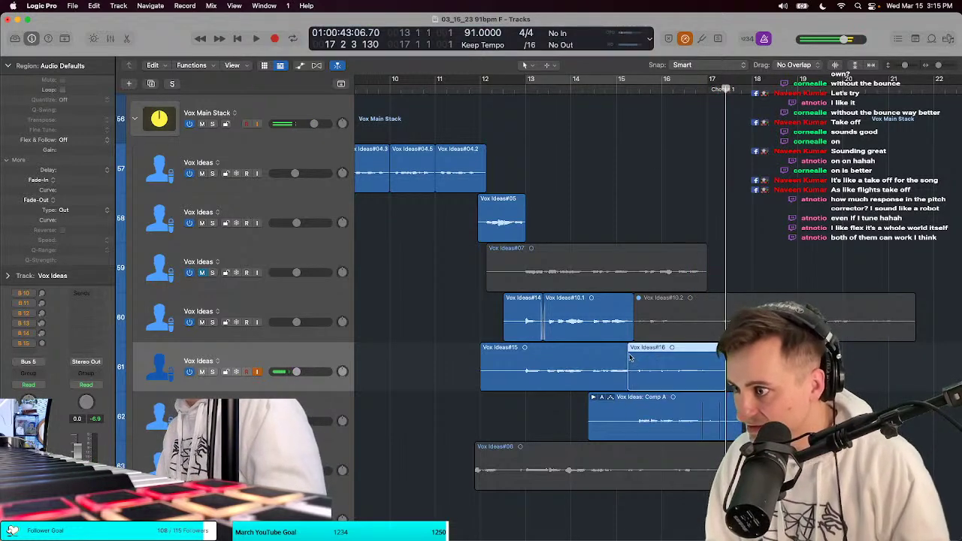
pyautogui.moveTo(639, 377)
pyautogui.mouseDown()
pyautogui.moveTo(630, 355)
pyautogui.moveTo(637, 376)
pyautogui.mouseUp()
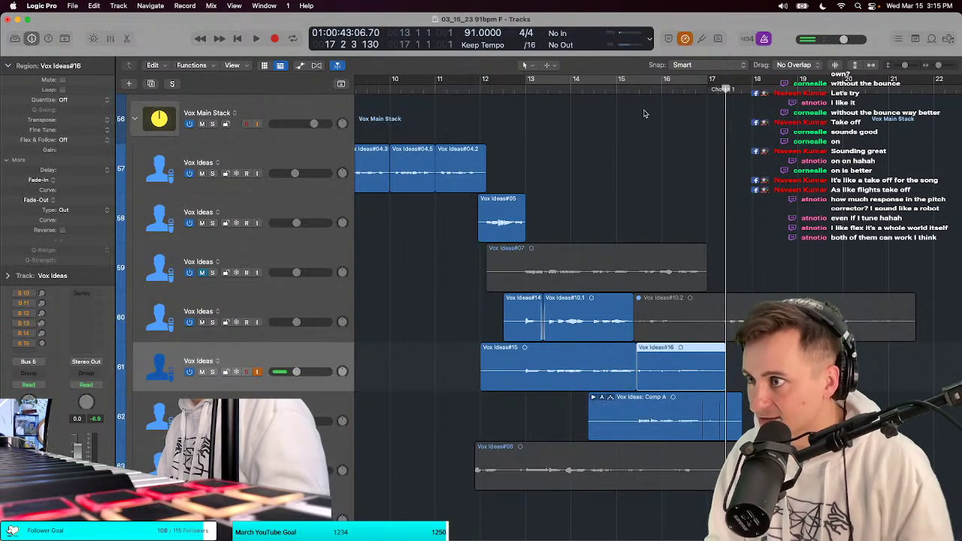
# Step: Crossfade the join between Vox Ideas#15 and Vox Ideas#16 with the Fade tool
pyautogui.scroll(5, 643, 114)
pyautogui.press('t')
pyautogui.press('a')
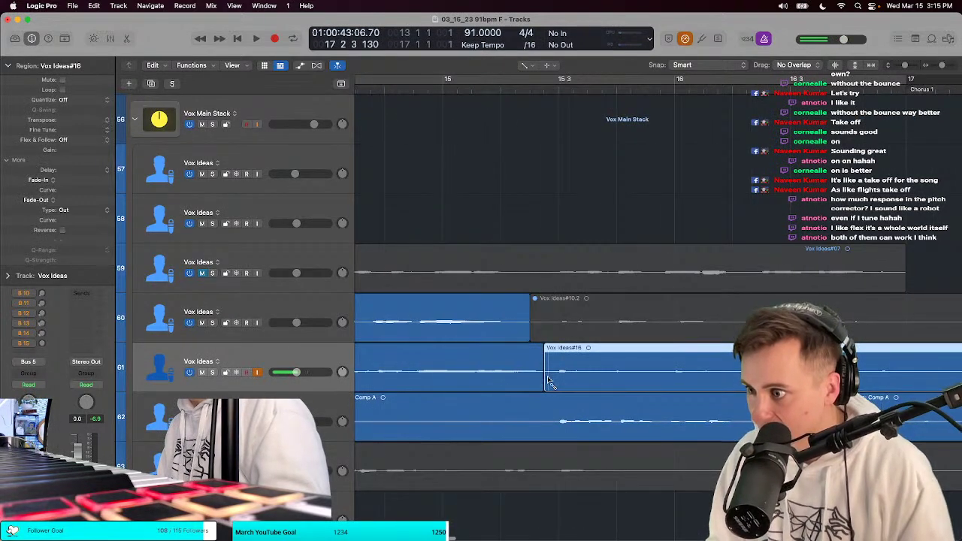
pyautogui.scroll(-5, 834, 376)
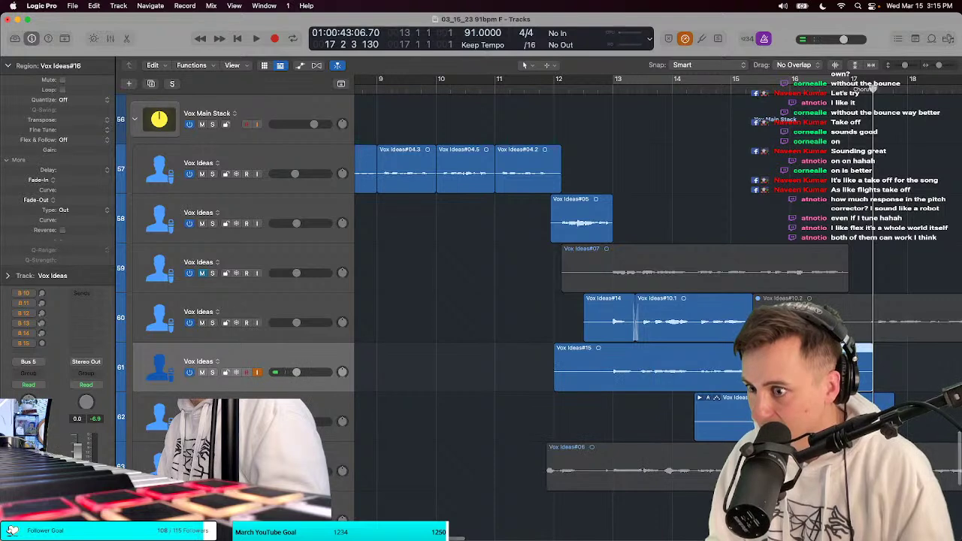
# Step: Mute the tracks holding Vox Ideas#14 and Comp A, turn off input monitoring, and play the new take from around bar 12
pyautogui.click(200, 321)
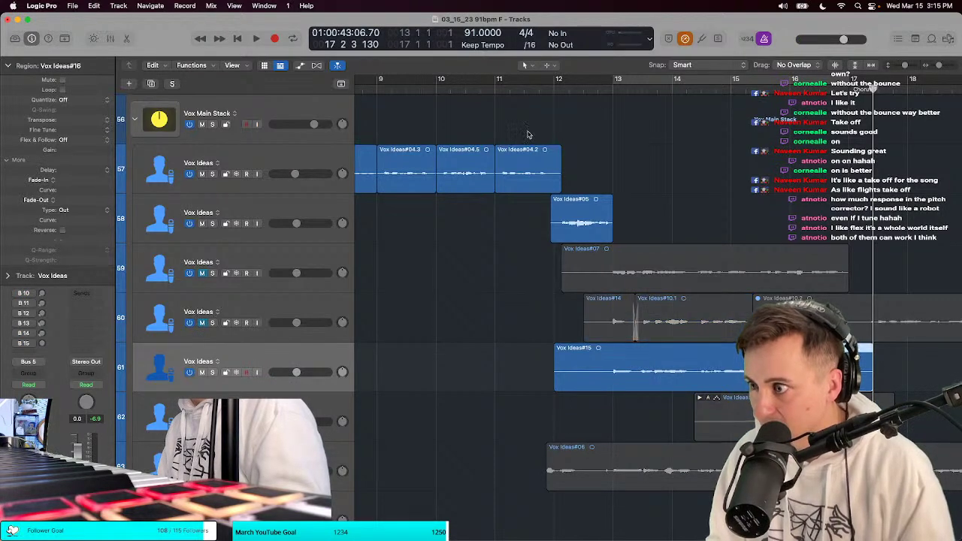
pyautogui.click(581, 91)
pyautogui.press('space')
pyautogui.press('t')
pyautogui.press('t')
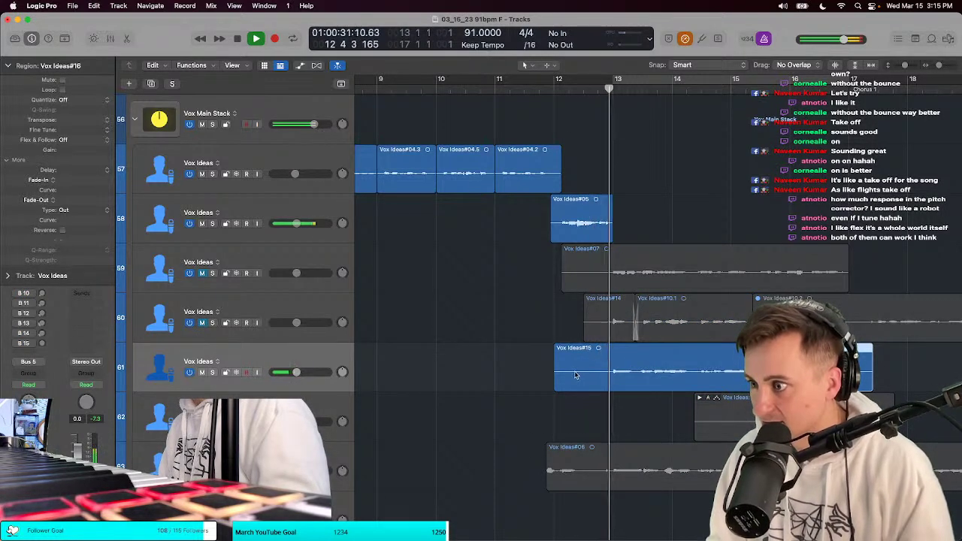
# Step: Trim the start of Vox Ideas#15 to just before bar 13 and replay it from bar 13
pyautogui.click(571, 372)
pyautogui.moveTo(557, 370); pyautogui.dragTo(608, 369)
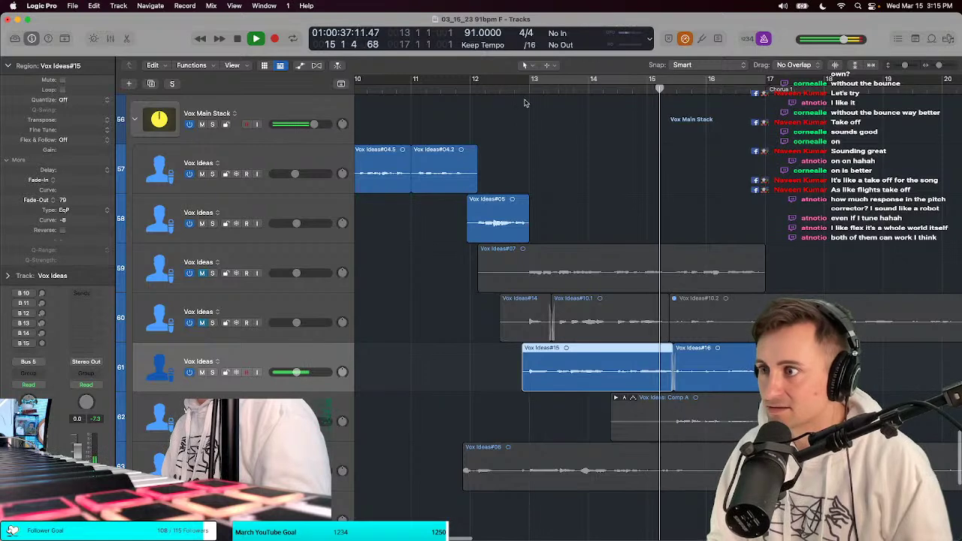
pyautogui.click(530, 91)
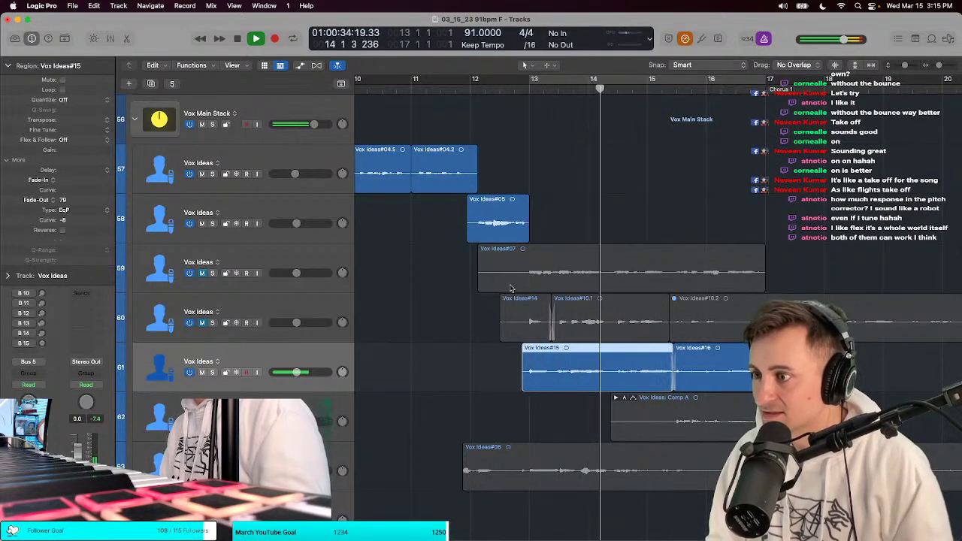
pyautogui.press('space')
# Step: Unmute the track holding Vox Ideas#14 and #10.1 and play it together with Vox Ideas#15 from about bar 14
pyautogui.press('t')
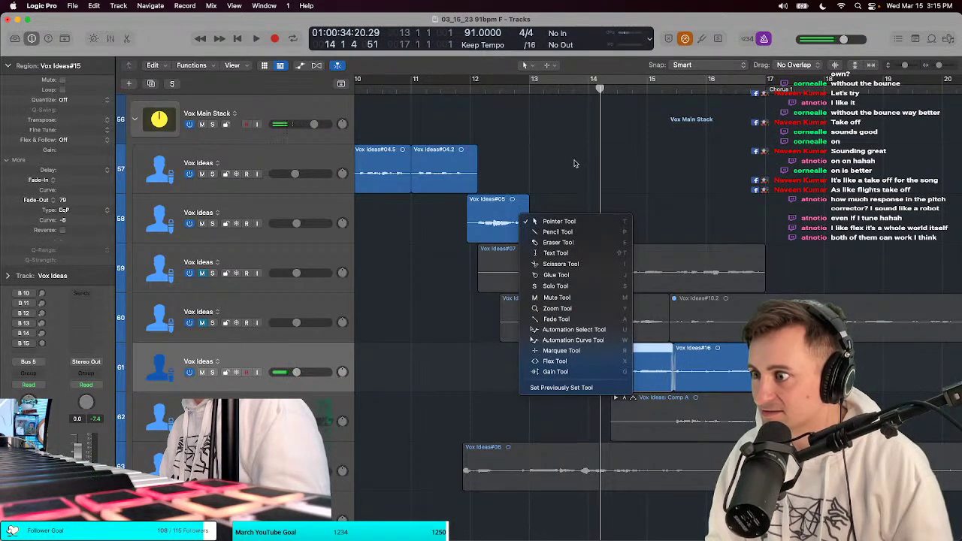
pyautogui.press('t')
pyautogui.press('Escape')
pyautogui.press('super+Right')
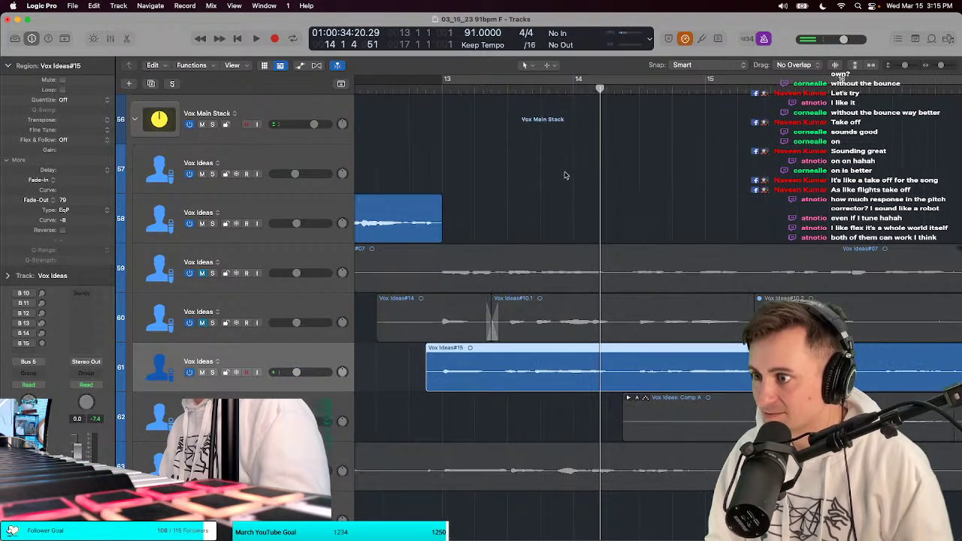
pyautogui.click(254, 306)
pyautogui.press('space')
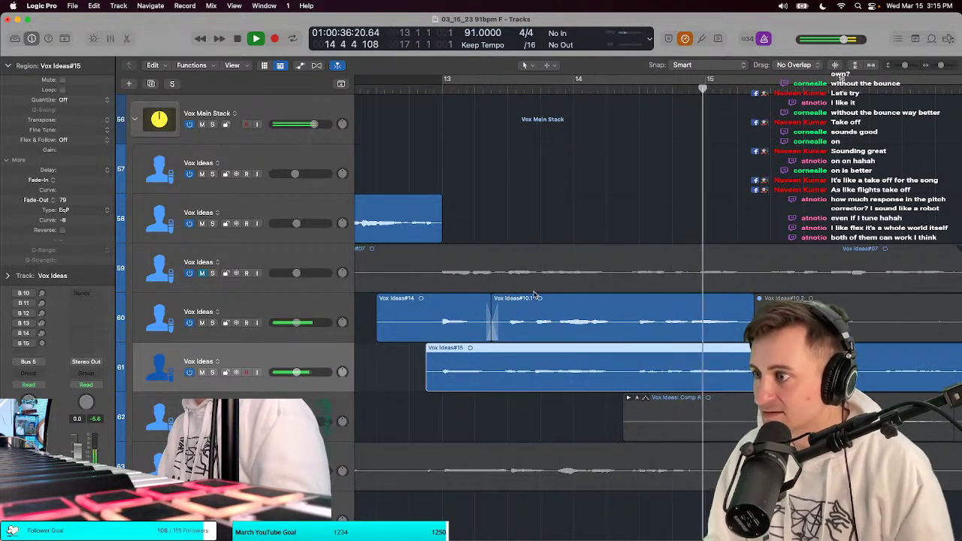
# Step: Play Vox Ideas#14 and #10.1 from bar 13, comparing them with and without the Vox Ideas#15 track muted
pyautogui.scroll(-5, 535, 295)
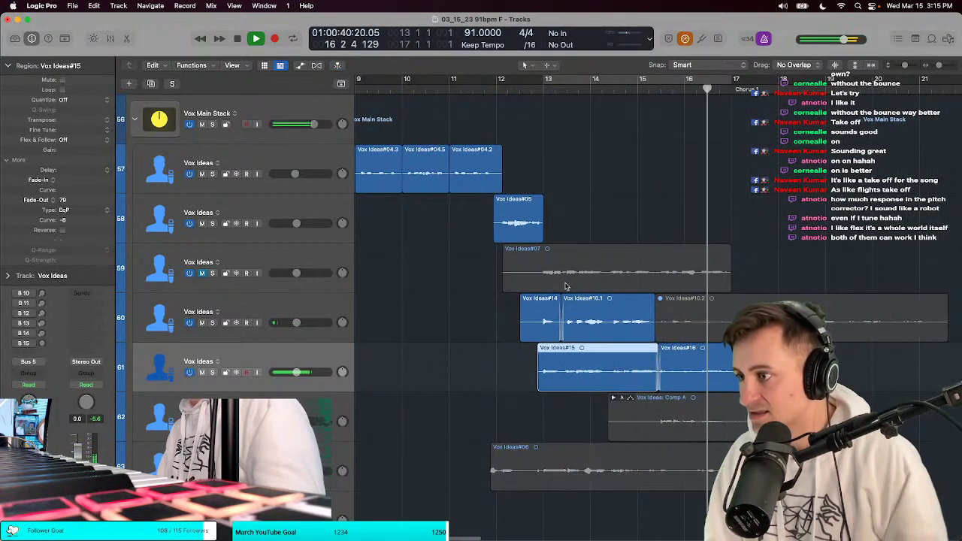
pyautogui.hscroll(2, 592, 262)
pyautogui.press('t')
pyautogui.press('space')
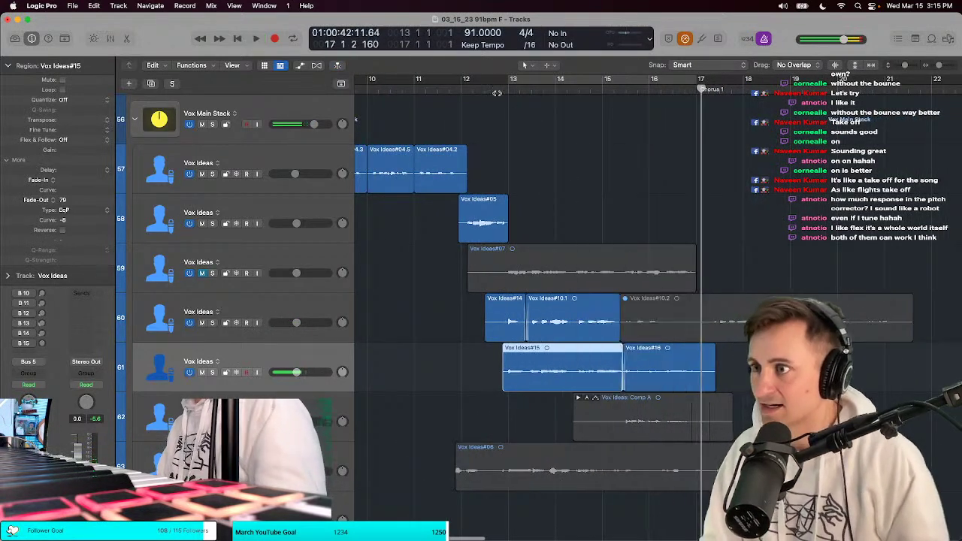
pyautogui.press('space')
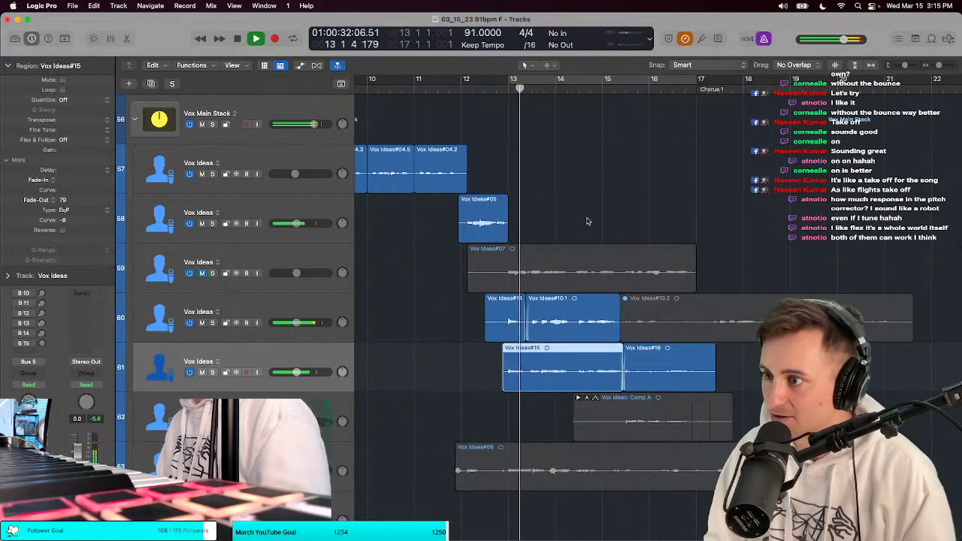
pyautogui.click(201, 372)
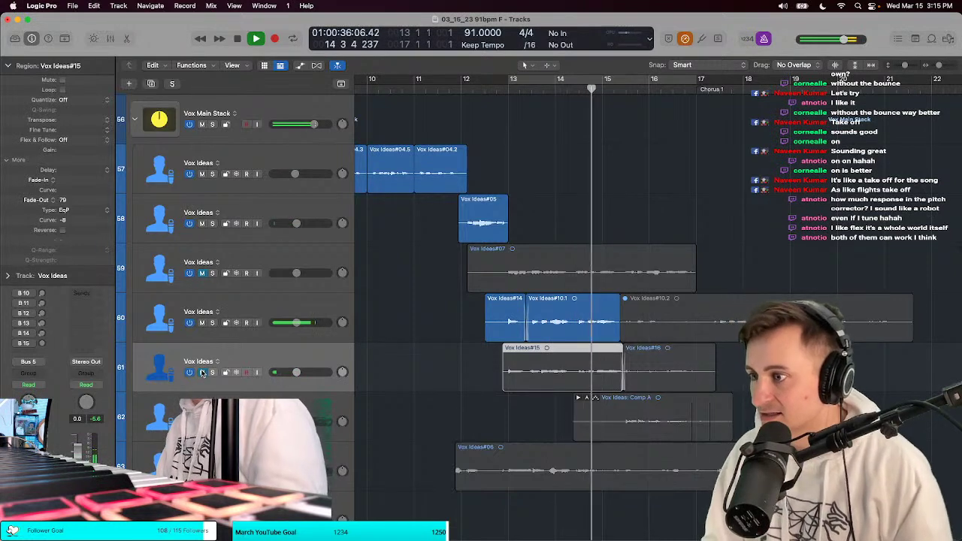
pyautogui.click(202, 373)
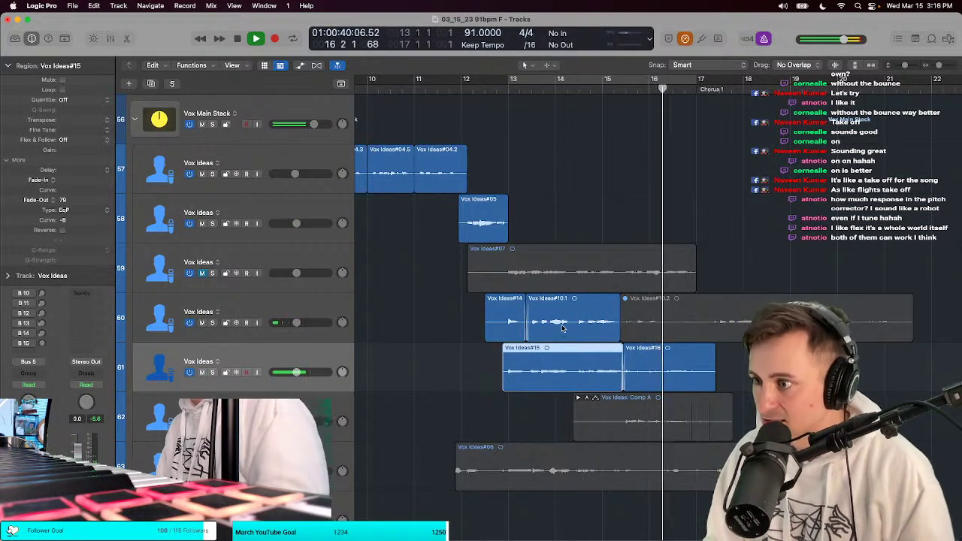
pyautogui.press('space')
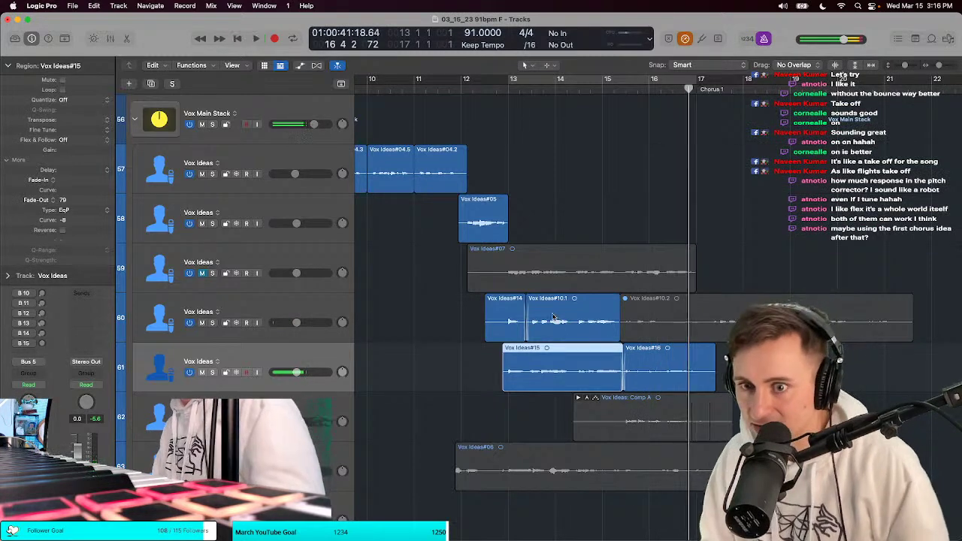
# Step: Play Vox Ideas#07 on its own from bar 13 by soloing its track, and compare it with the other takes
pyautogui.click(617, 282)
pyautogui.scroll(-1, 602, 263)
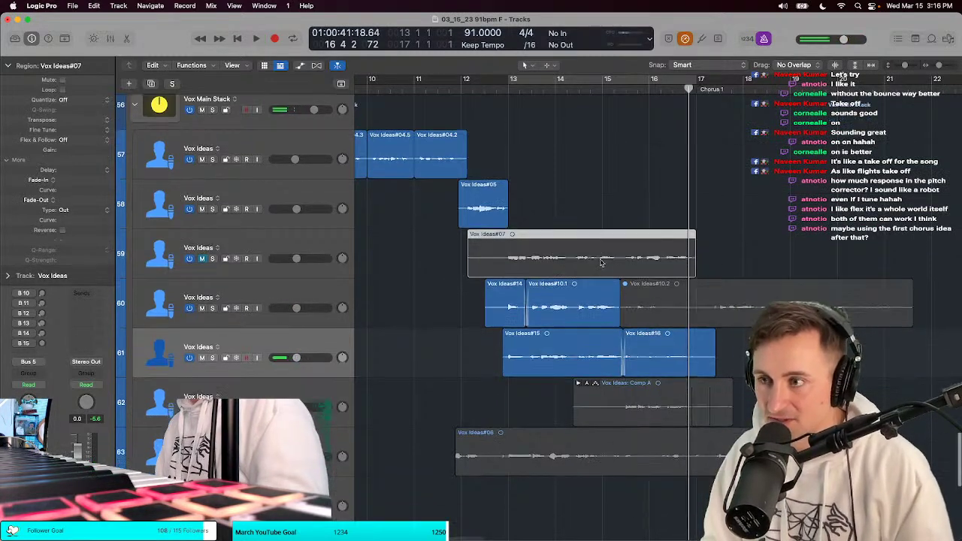
pyautogui.click(511, 98)
pyautogui.press('space')
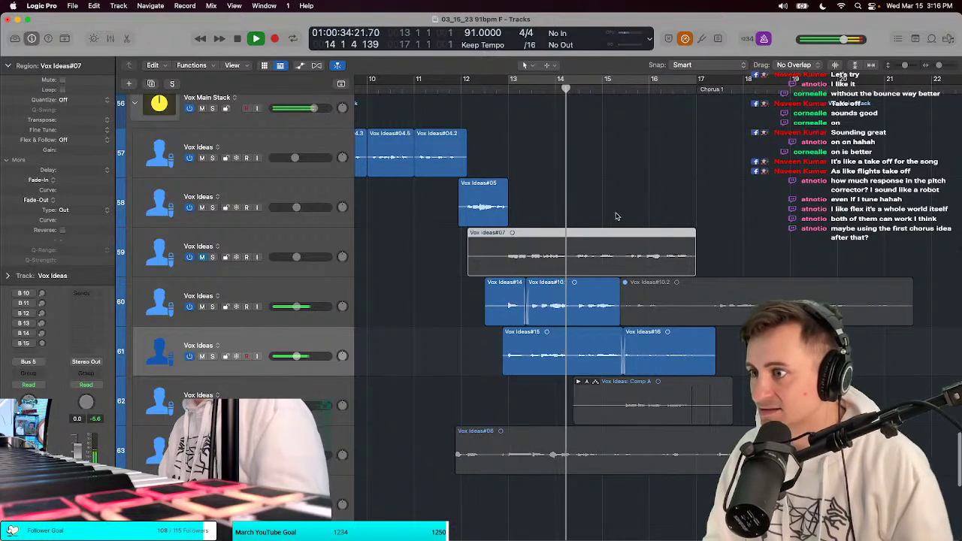
pyautogui.click(213, 257)
pyautogui.press('space')
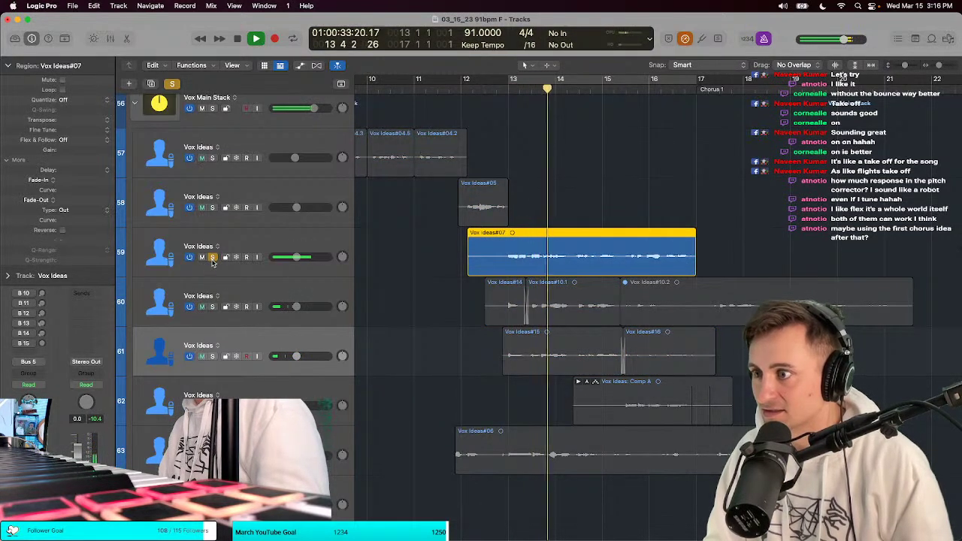
pyautogui.click(213, 257)
pyautogui.press('t')
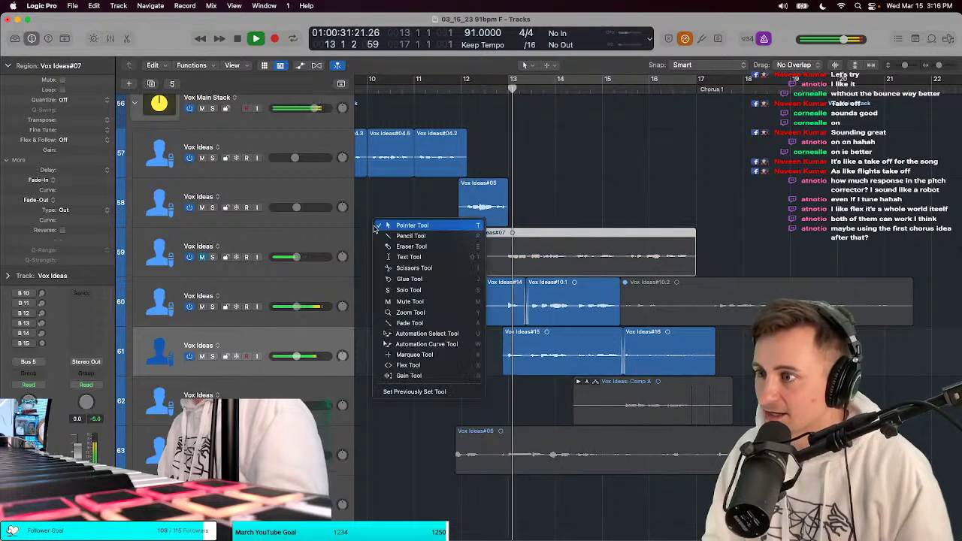
pyautogui.click(377, 230)
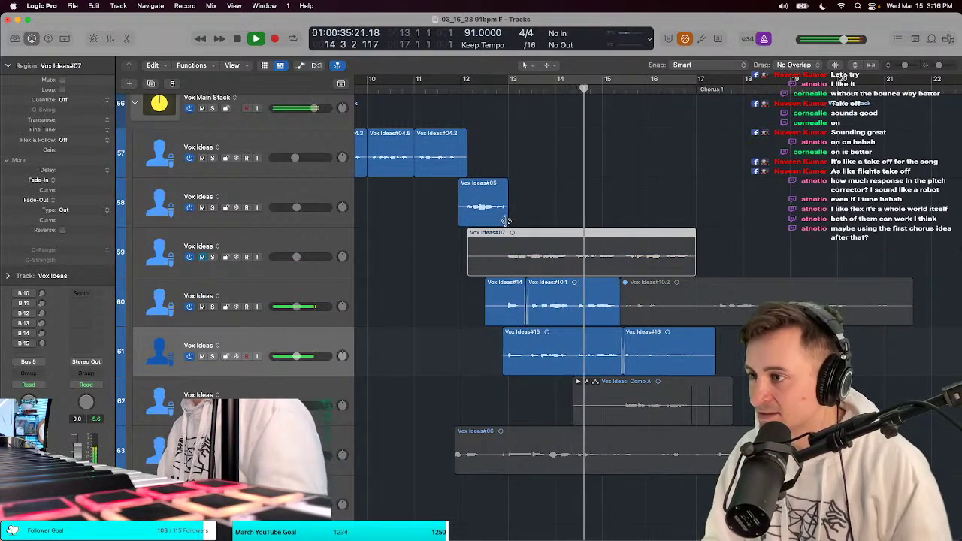
# Step: Rename the track holding Vox Ideas#07 as Vox Ideas_Bridge
pyautogui.doubleClick(258, 246)
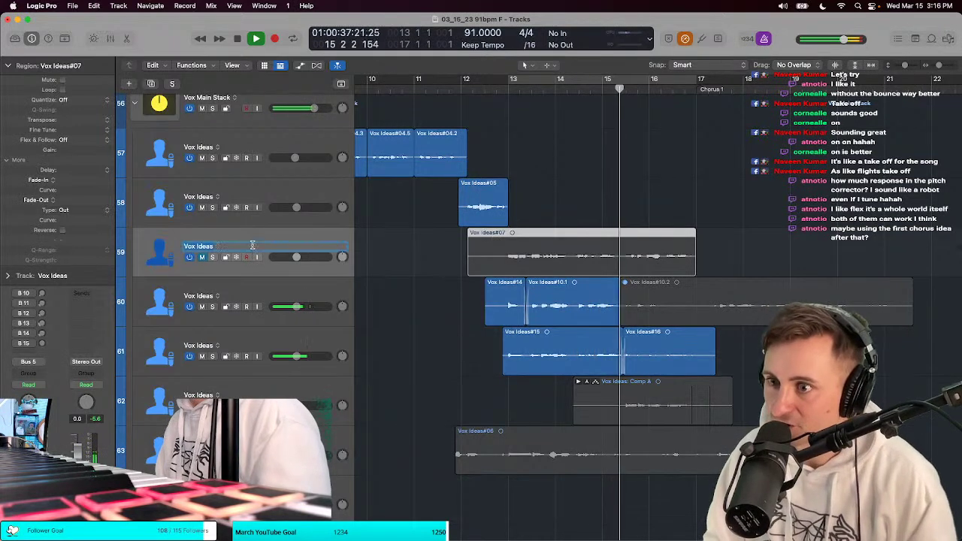
pyautogui.write('_Br')
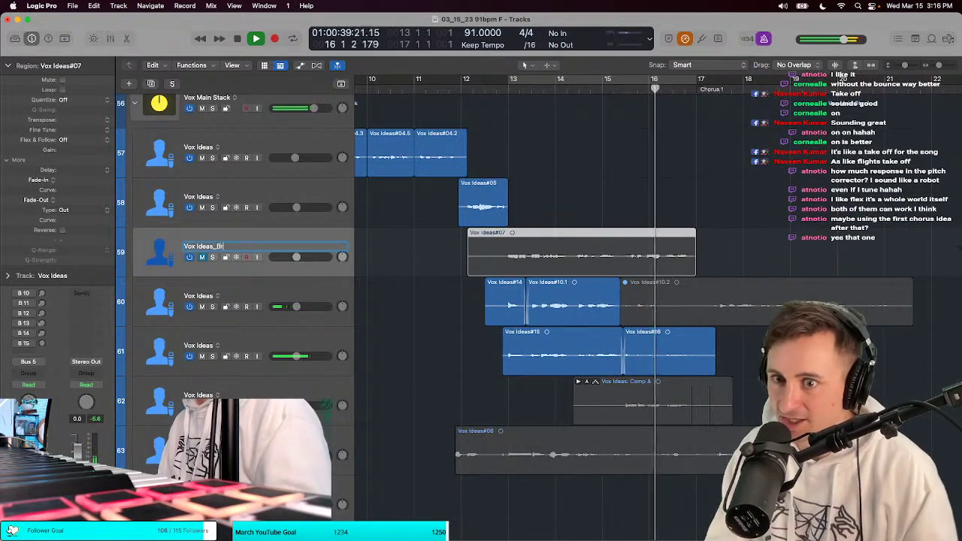
pyautogui.write('idge')
pyautogui.press('Return')
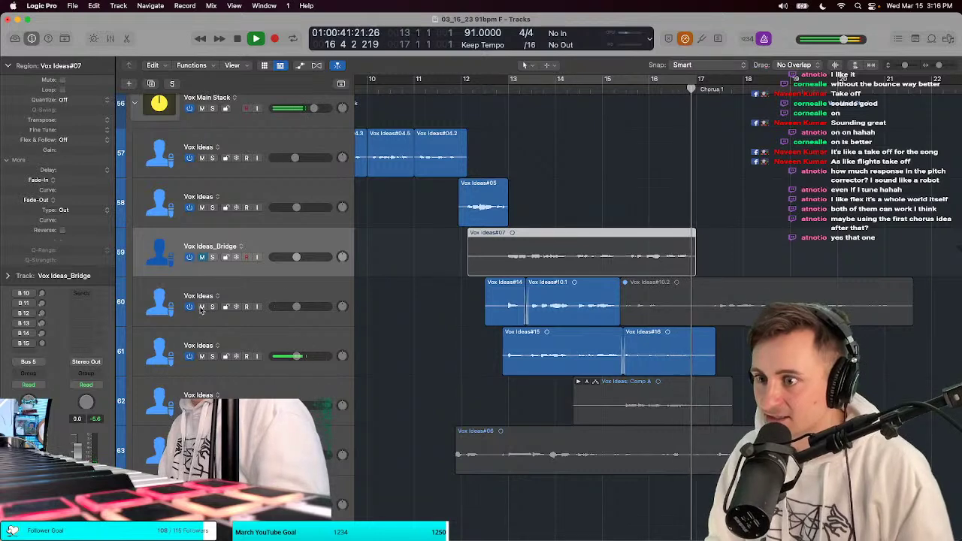
# Step: Mute the tracks holding Vox Ideas#14 and Vox Ideas#15, unmute Vox Ideas_Bridge, and play it from about bar 12
pyautogui.moveTo(202, 307); pyautogui.dragTo(201, 371)
pyautogui.click(203, 257)
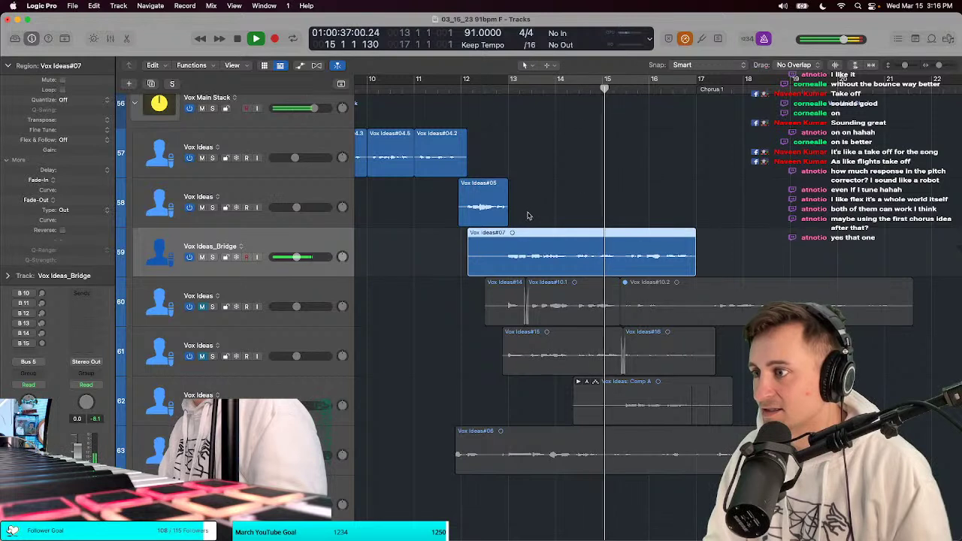
pyautogui.click(469, 89)
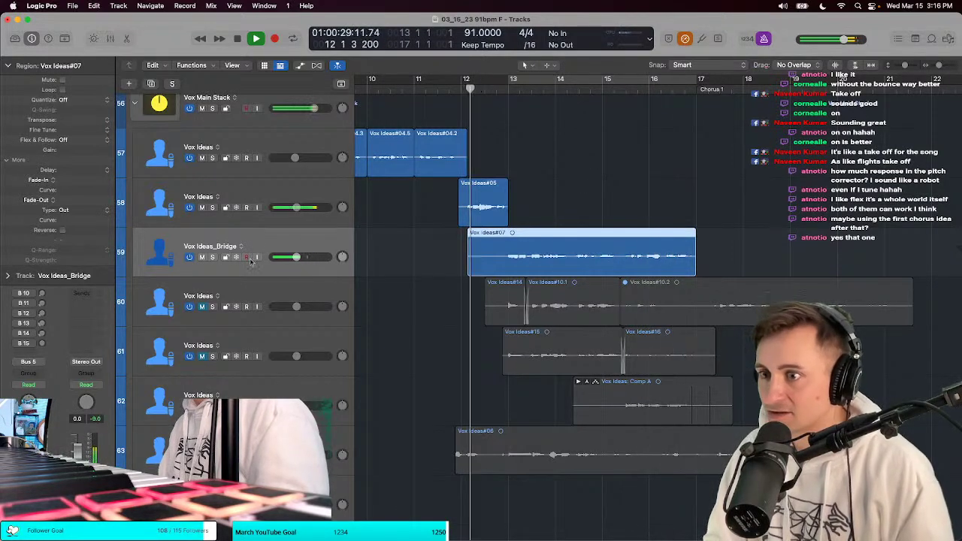
# Step: Split Vox Ideas#07 shortly after bar 14, mute its second part, and unmute the tracks holding Vox Ideas#15 and Comp A
pyautogui.press('t')
pyautogui.press('i')
pyautogui.click(573, 257)
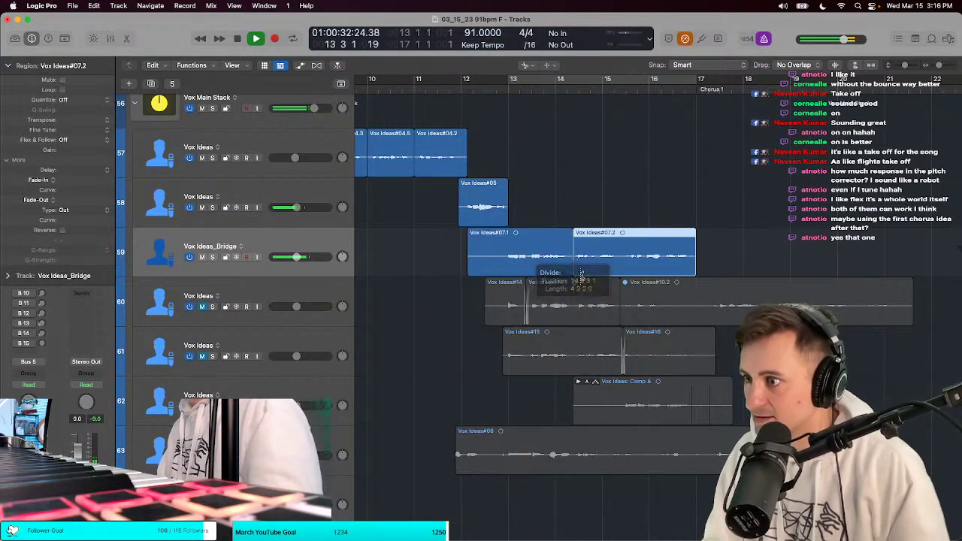
pyautogui.click(202, 357)
pyautogui.click(201, 257)
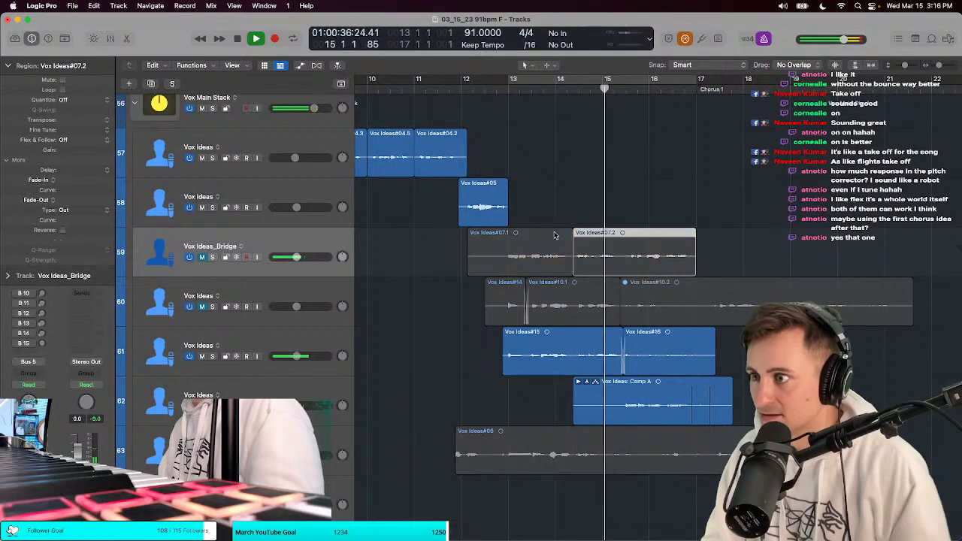
pyautogui.click(63, 81)
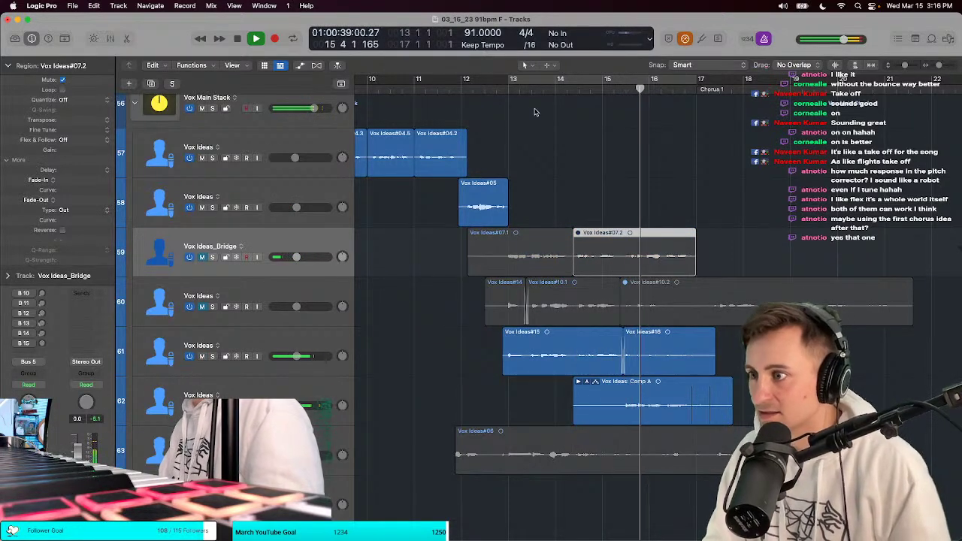
# Step: Unmute the Vox Ideas_Bridge track and play it from about bar 12 with the Vox Ideas#15 track temporarily muted
pyautogui.click(228, 258)
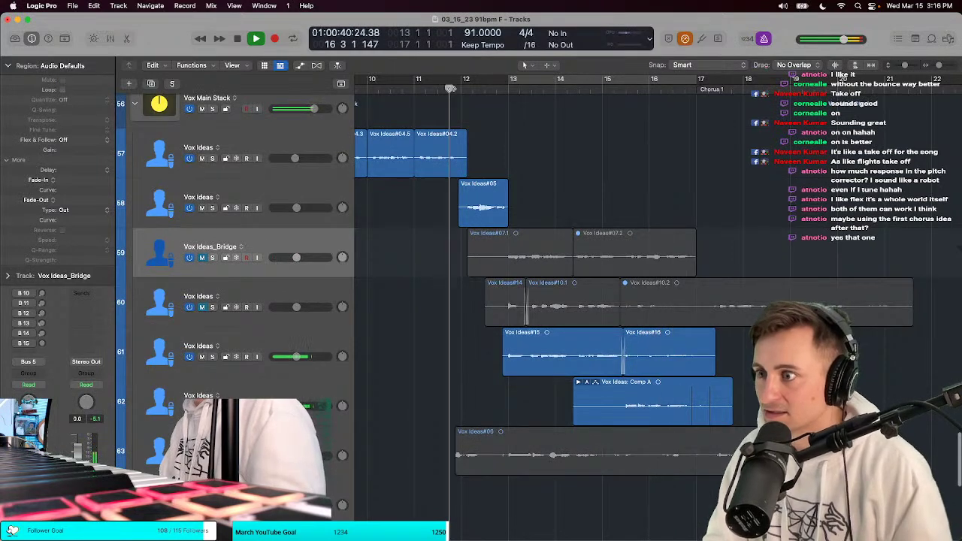
pyautogui.click(202, 257)
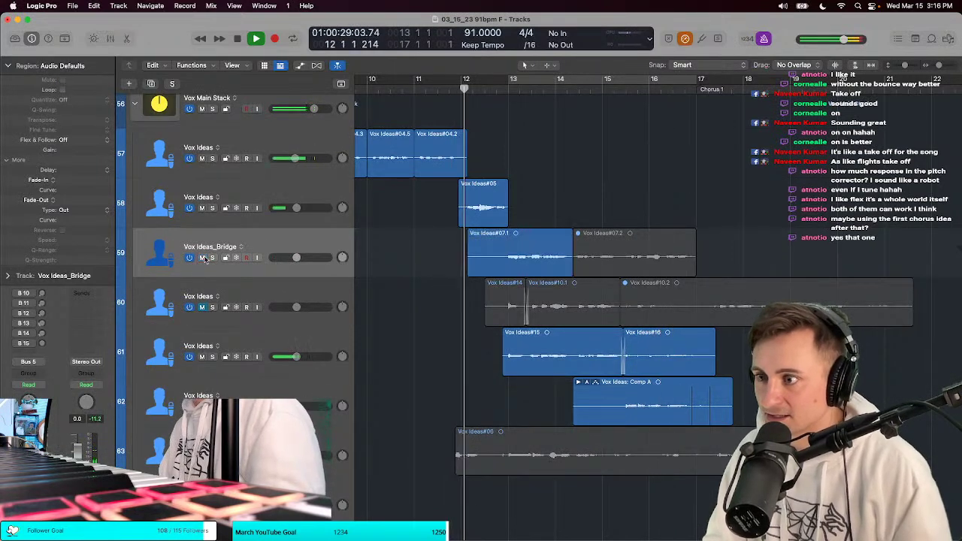
pyautogui.click(201, 357)
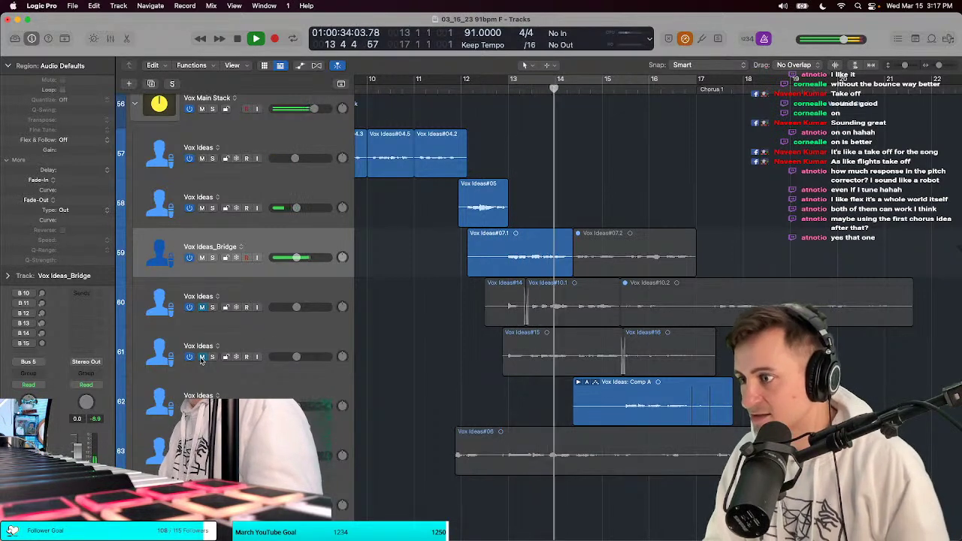
pyautogui.click(202, 357)
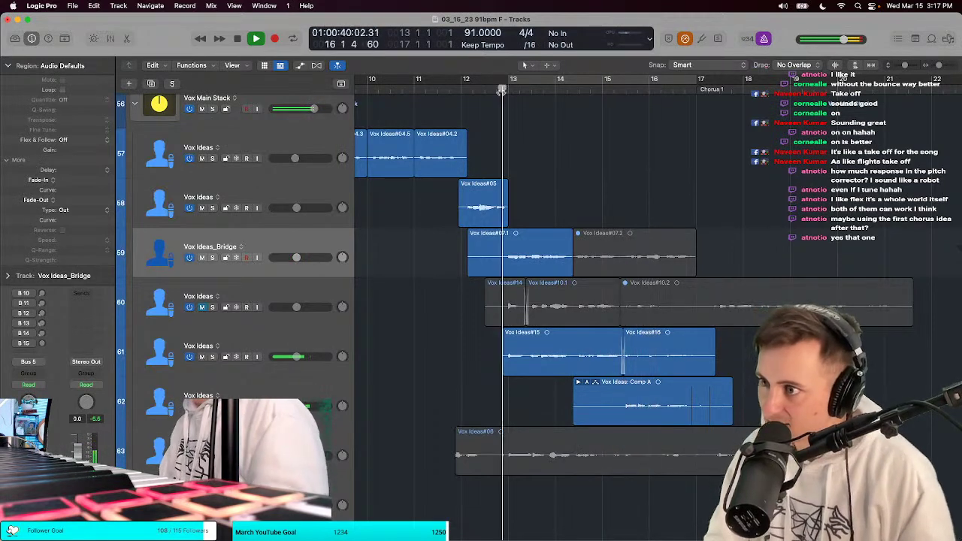
# Step: Replay Vox Ideas#07.1 from around bar 13, toggling the mute on the Vox Ideas#15 track to compare the two lines
pyautogui.press(',')
pyautogui.press(',')
pyautogui.press(',')
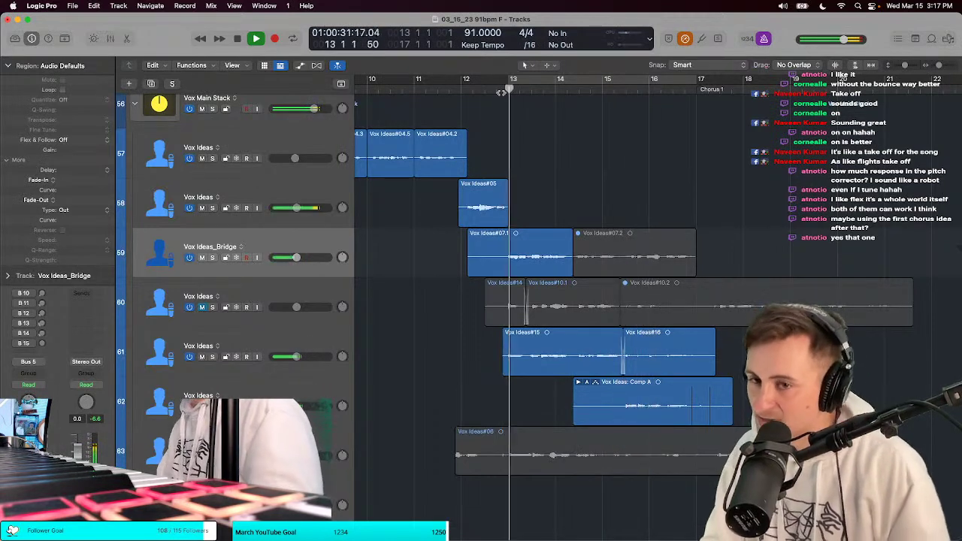
pyautogui.click(202, 356)
pyautogui.click(201, 356)
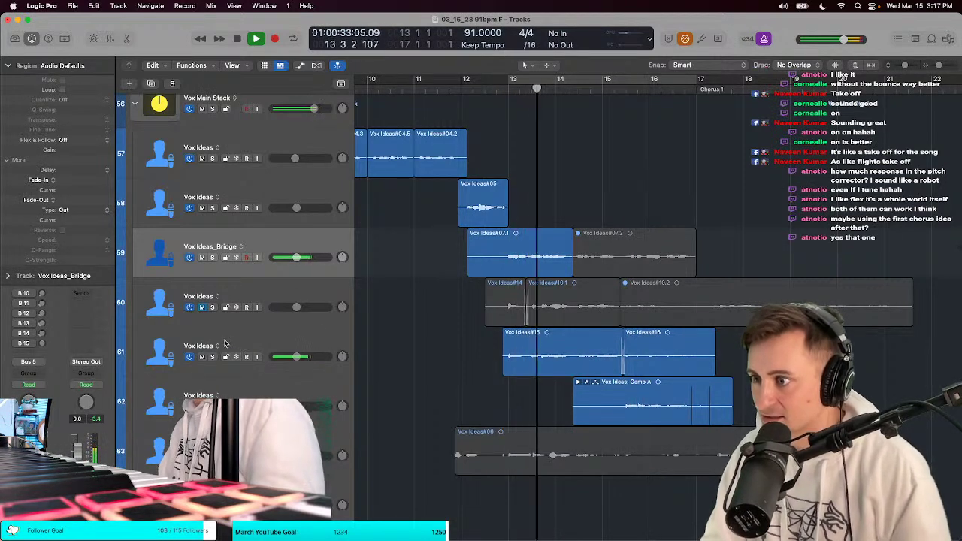
pyautogui.press('space')
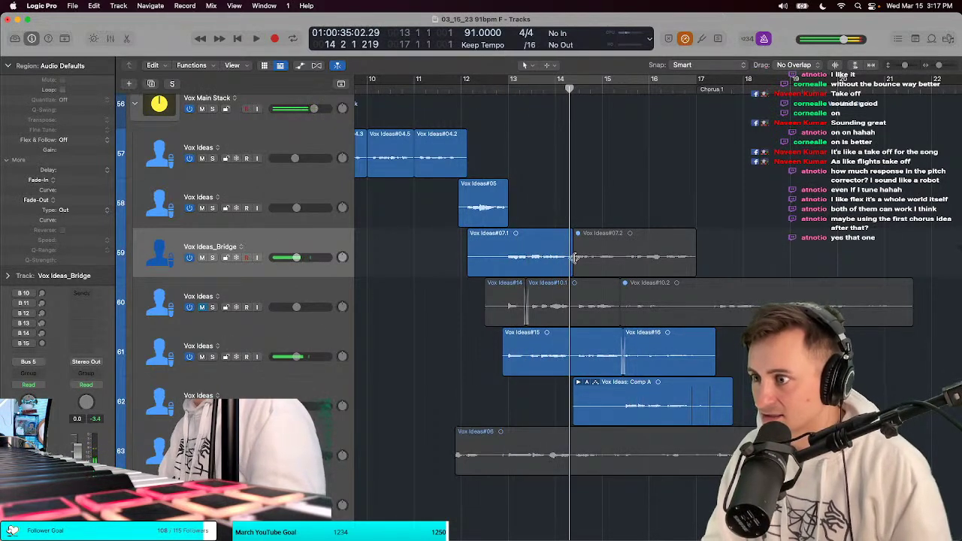
# Step: Extend Vox Ideas#07.1 slightly, split it partway through bar 13 with the Scissors tool, and mute the second part
pyautogui.moveTo(571, 259); pyautogui.dragTo(544, 261)
pyautogui.moveTo(573, 262); pyautogui.dragTo(573, 262)
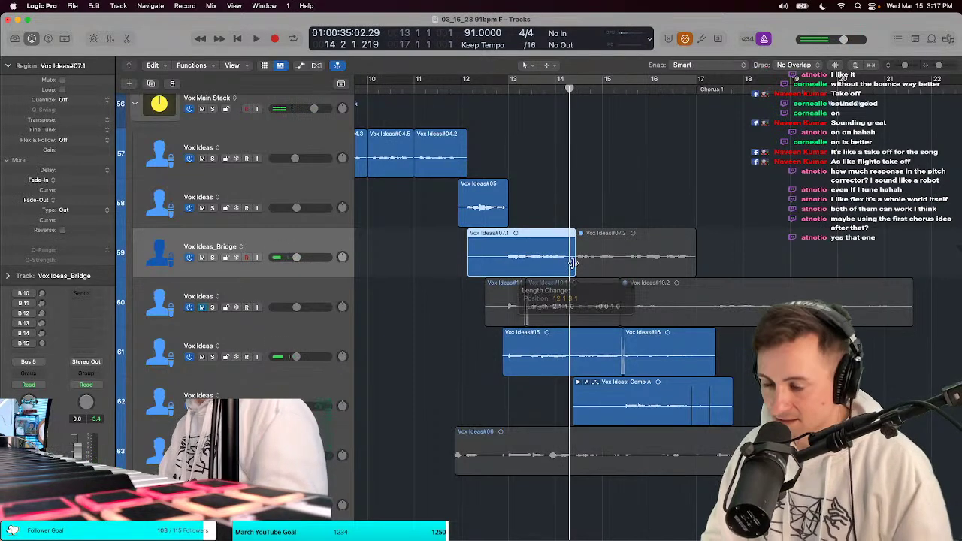
pyautogui.rightClick(571, 260)
pyautogui.click(551, 268)
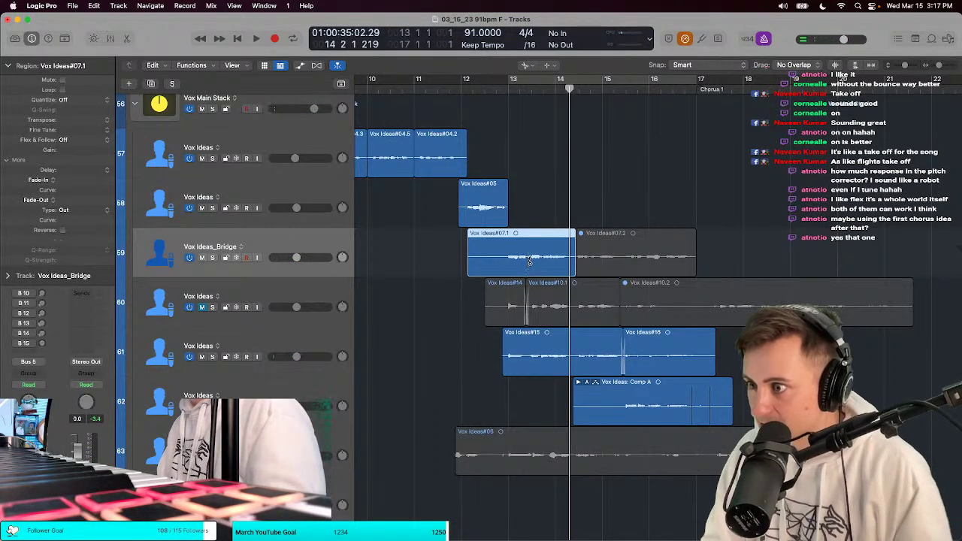
pyautogui.click(529, 261)
pyautogui.rightClick(524, 247)
pyautogui.click(562, 253)
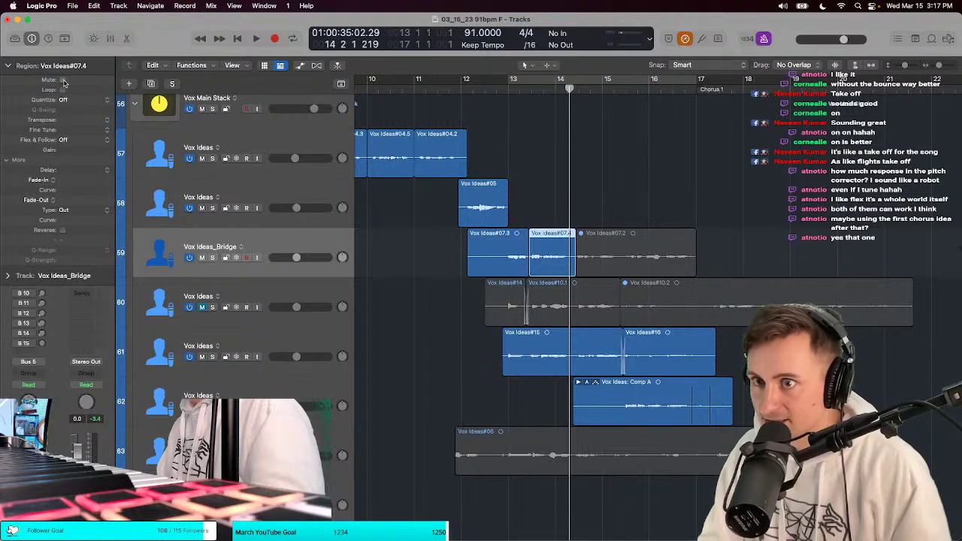
# Step: Split Vox Ideas#15 at the same point in bar 13 and mute its first part
pyautogui.rightClick(414, 359)
pyautogui.click(512, 364)
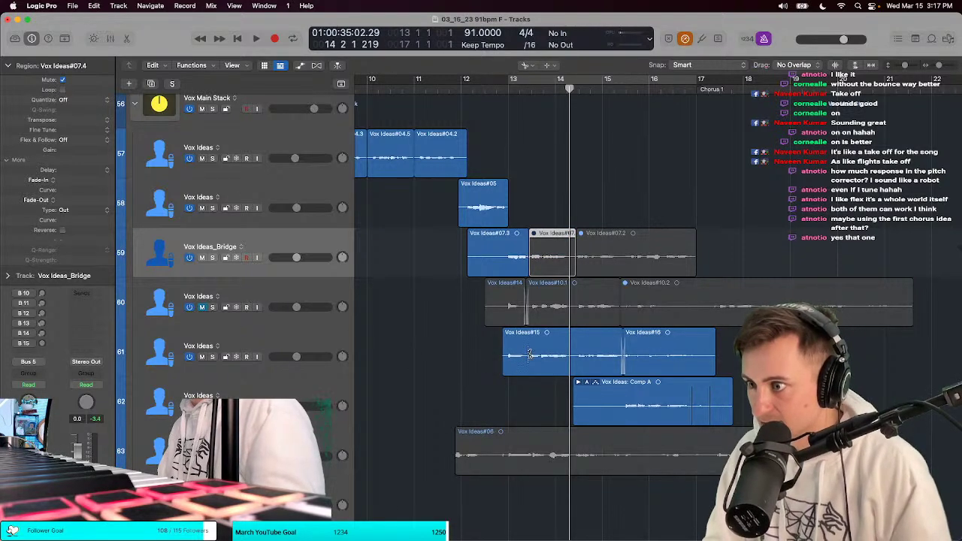
pyautogui.click(529, 353)
pyautogui.rightClick(519, 348)
pyautogui.click(516, 347)
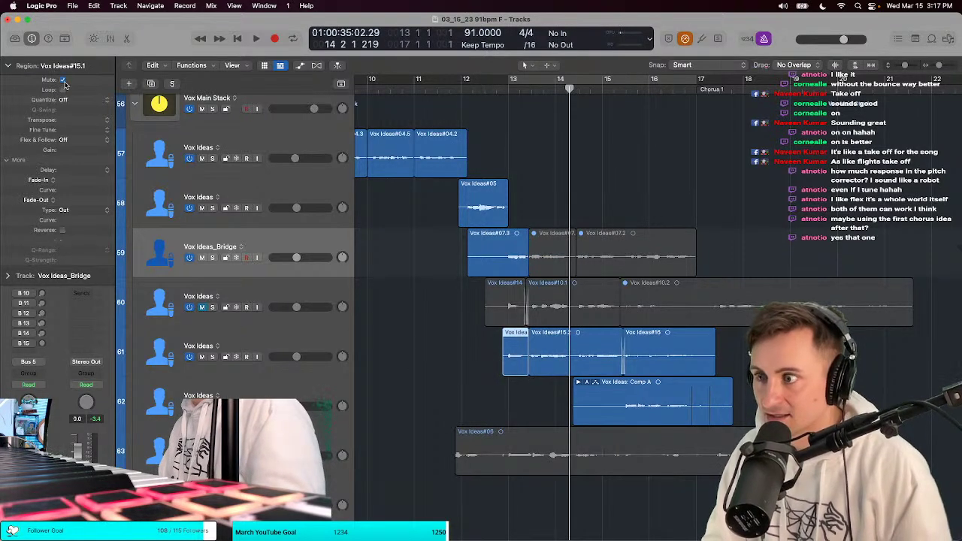
# Step: Play the splice, move the Vox Ideas#07.3 and #15.2 boundaries to shortly before bar 14, and replay from bar 13
pyautogui.press('space')
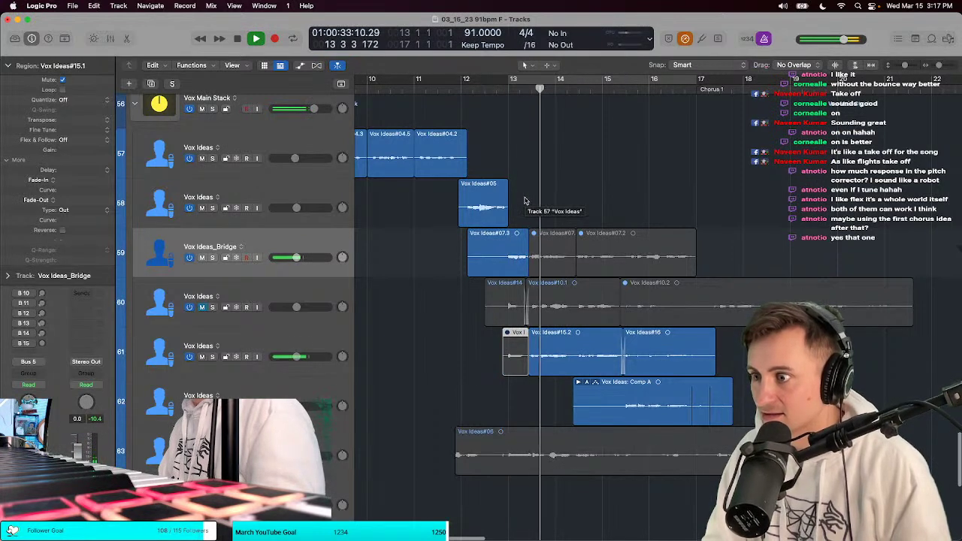
pyautogui.scroll(3, 522, 200)
pyautogui.press('space')
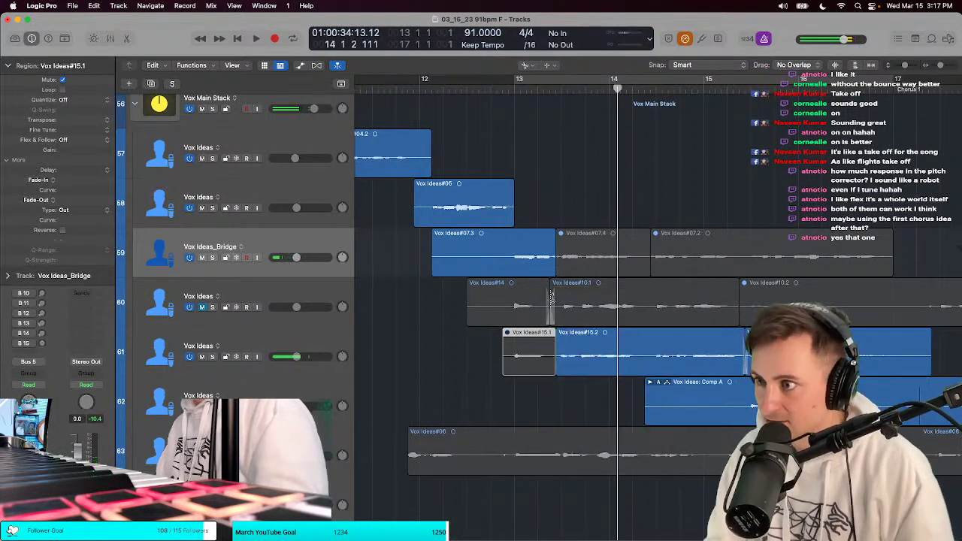
pyautogui.moveTo(554, 235); pyautogui.dragTo(580, 258)
pyautogui.moveTo(554, 332); pyautogui.dragTo(585, 333)
pyautogui.press('space')
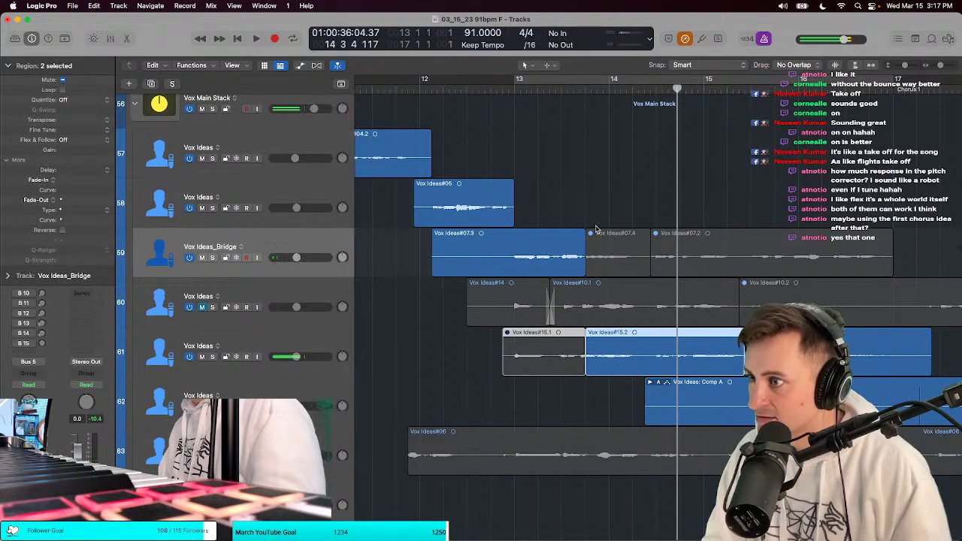
pyautogui.click(529, 89)
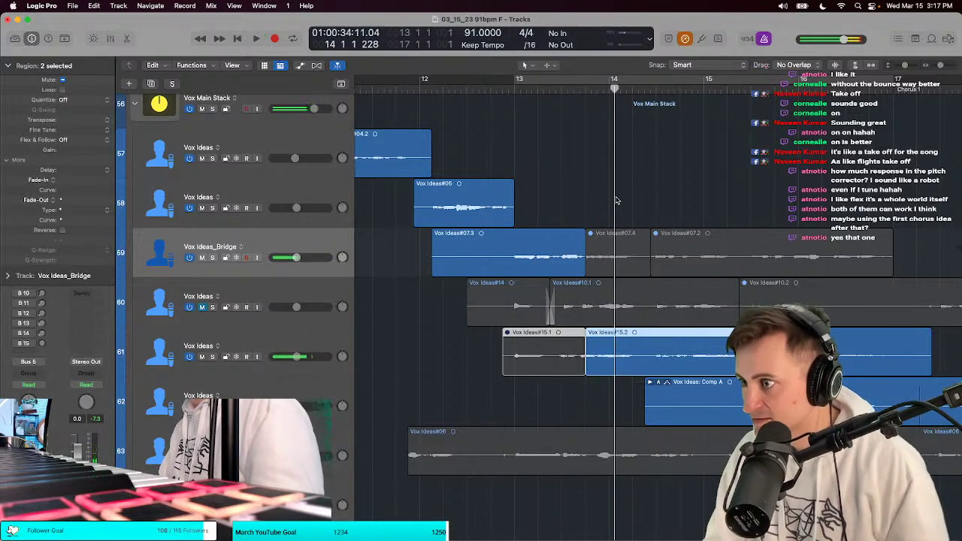
# Step: Move the Vox Ideas#07.3/#07.4 boundary to late bar 13 and the Vox Ideas#15.1/#15.2 boundary to about bar 14, and replay the splice
pyautogui.click(598, 256)
pyautogui.press('space')
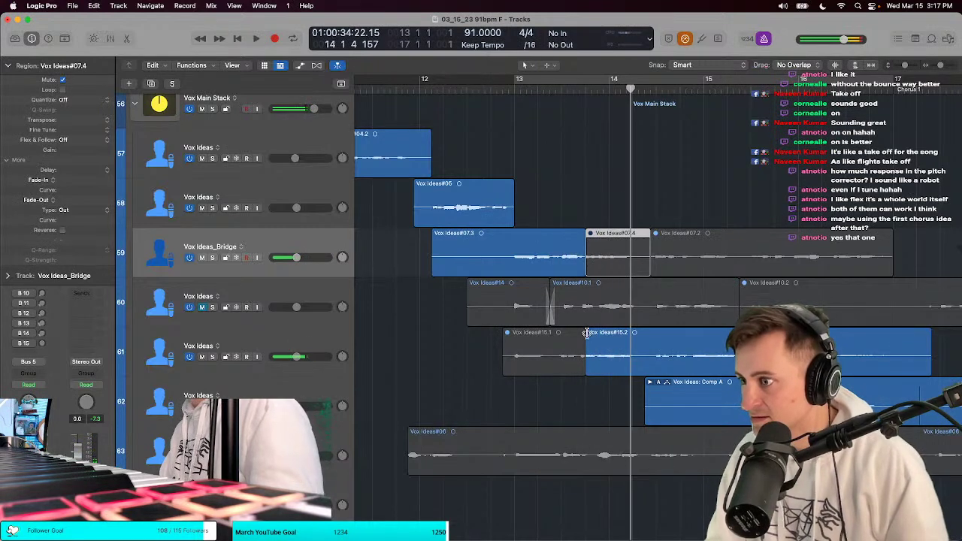
pyautogui.moveTo(585, 353); pyautogui.dragTo(616, 353)
pyautogui.moveTo(586, 234); pyautogui.dragTo(605, 233)
pyautogui.press('space')
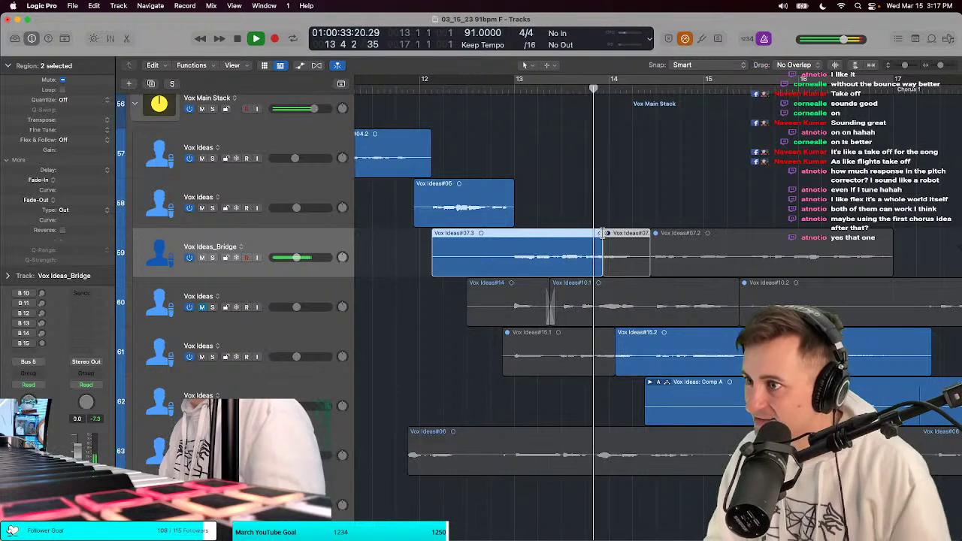
# Step: Try moving the Vox Ideas#15.1/#15.2 boundary back into late bar 13, replay the splice, and undo the boundary moves
pyautogui.moveTo(612, 343); pyautogui.dragTo(604, 341)
pyautogui.press('space')
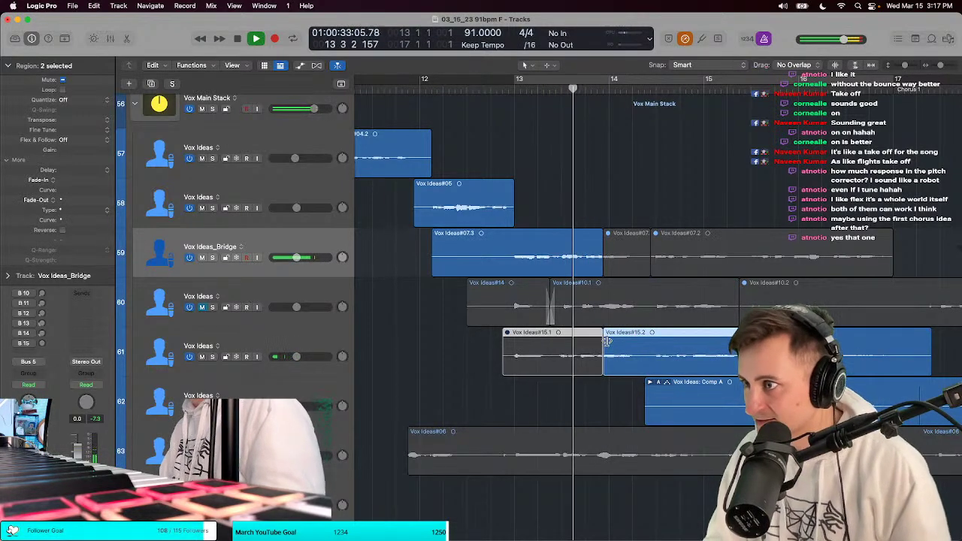
pyautogui.moveTo(605, 339); pyautogui.dragTo(598, 339)
pyautogui.moveTo(599, 232); pyautogui.dragTo(597, 233)
pyautogui.press('space')
pyautogui.press('space')
pyautogui.press('t')
pyautogui.press('t')
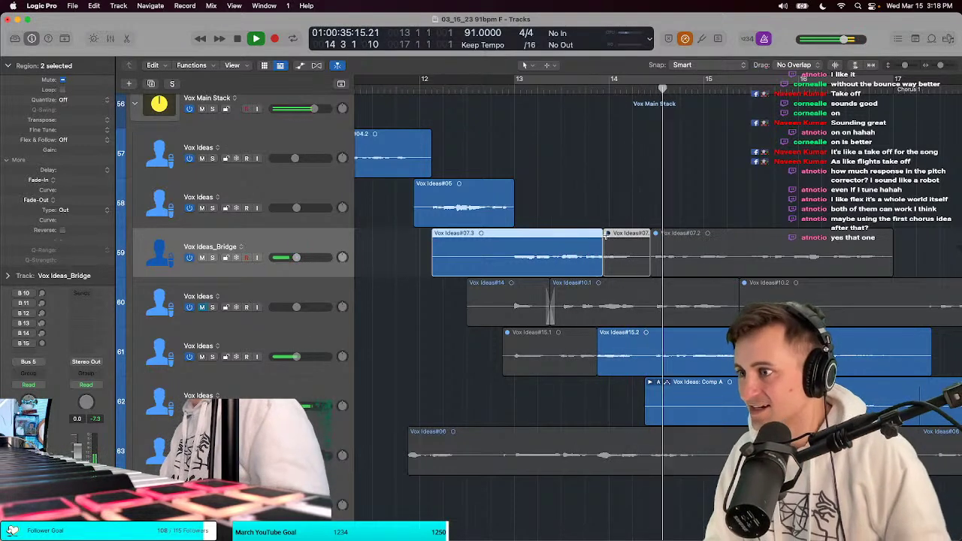
pyautogui.press('super+z')
pyautogui.press('super+z')
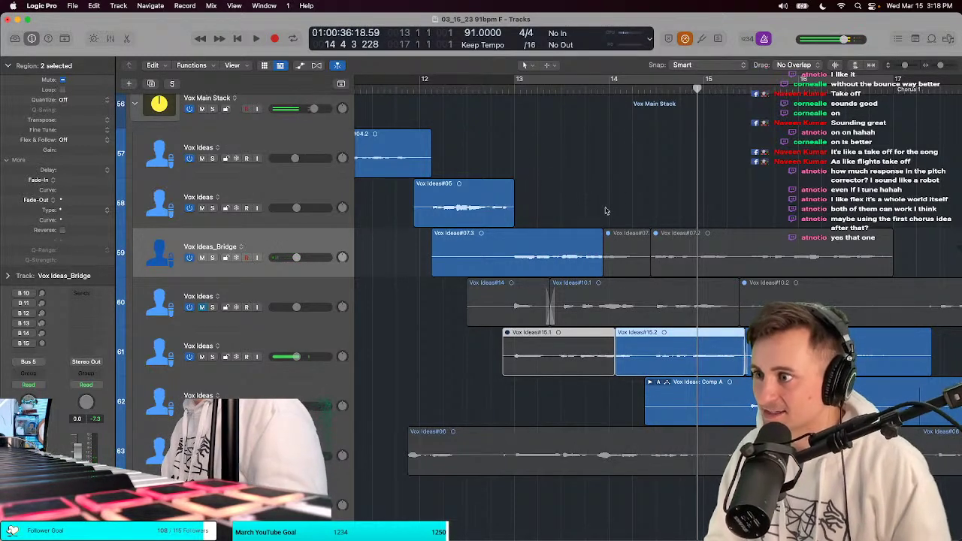
# Step: Unmute Vox Ideas#07.4, move the Vox Ideas#15.2 start to where it ends in bar 14, and play from about bar 13
pyautogui.moveTo(606, 211); pyautogui.dragTo(697, 268)
pyautogui.click(614, 260)
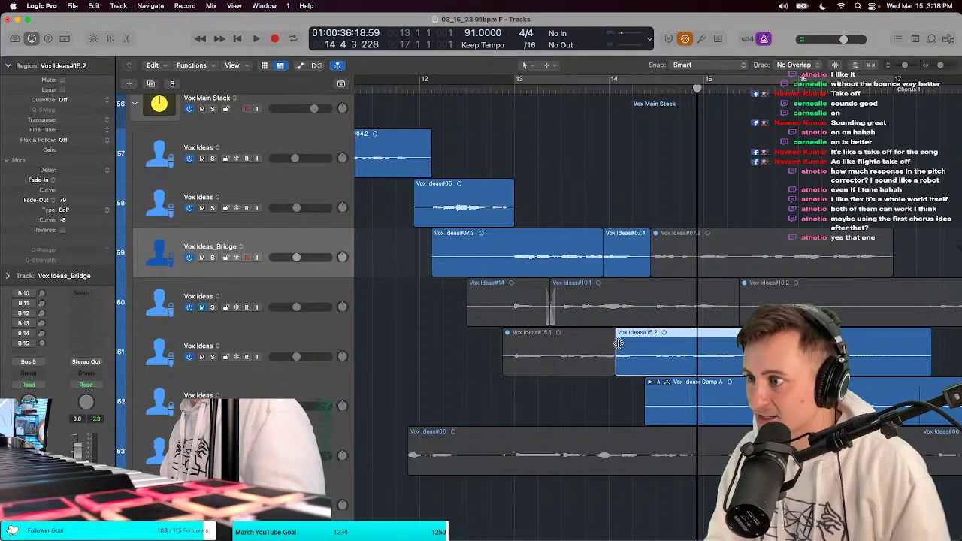
pyautogui.moveTo(634, 340); pyautogui.dragTo(639, 359)
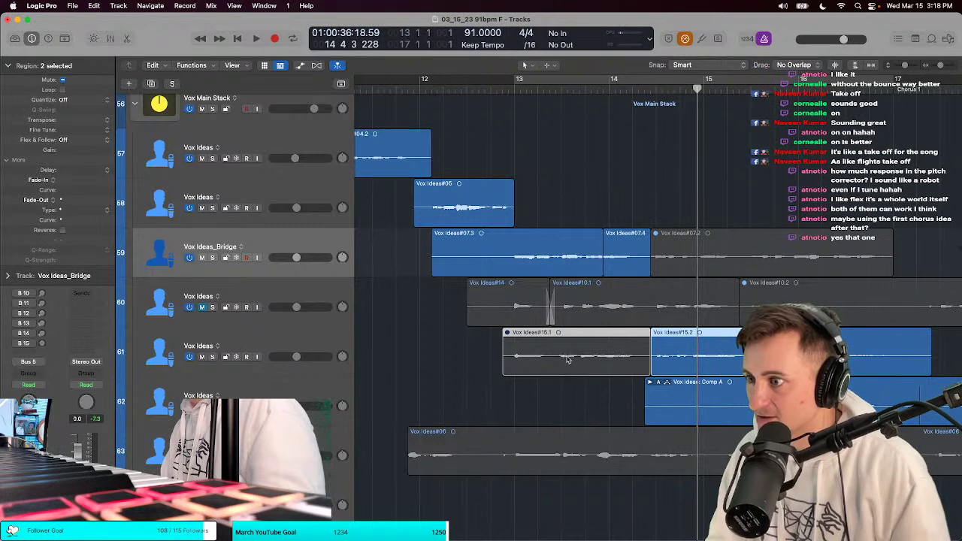
pyautogui.moveTo(591, 191); pyautogui.dragTo(648, 243)
pyautogui.press('super+Left')
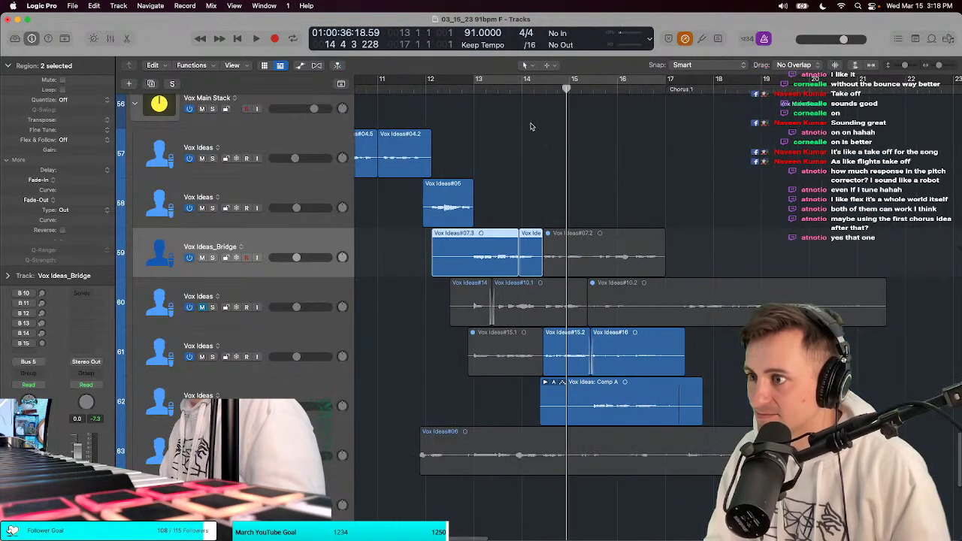
pyautogui.doubleClick(472, 85)
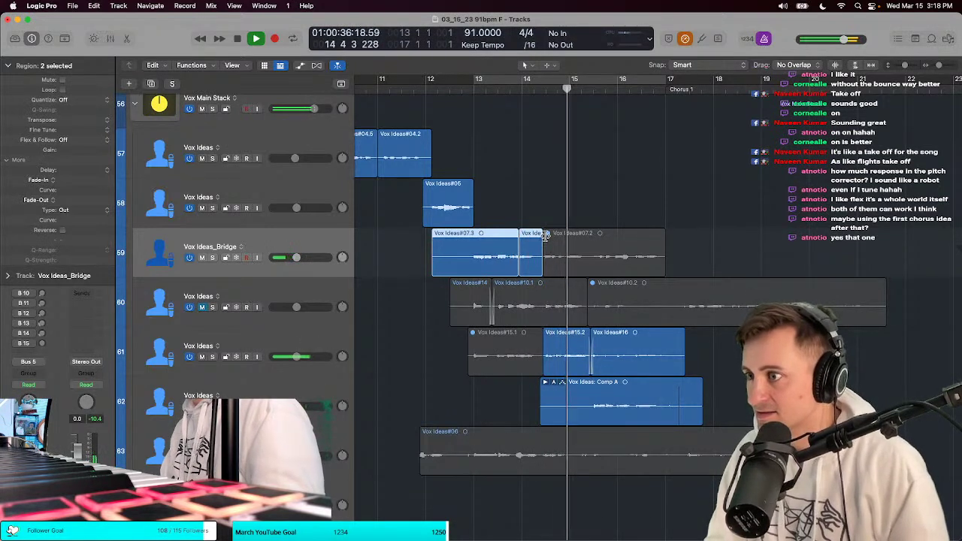
# Step: Try extending Vox Ideas#07.4 into bar 15, toggling the Vox Ideas#15 track's mute to compare, and undo the extension
pyautogui.moveTo(544, 234); pyautogui.dragTo(587, 235)
pyautogui.click(201, 356)
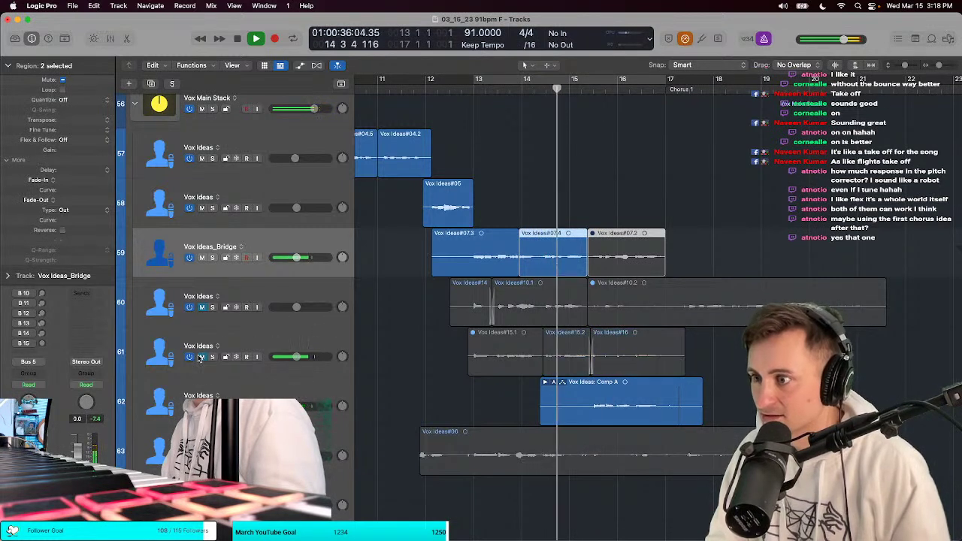
pyautogui.click(202, 356)
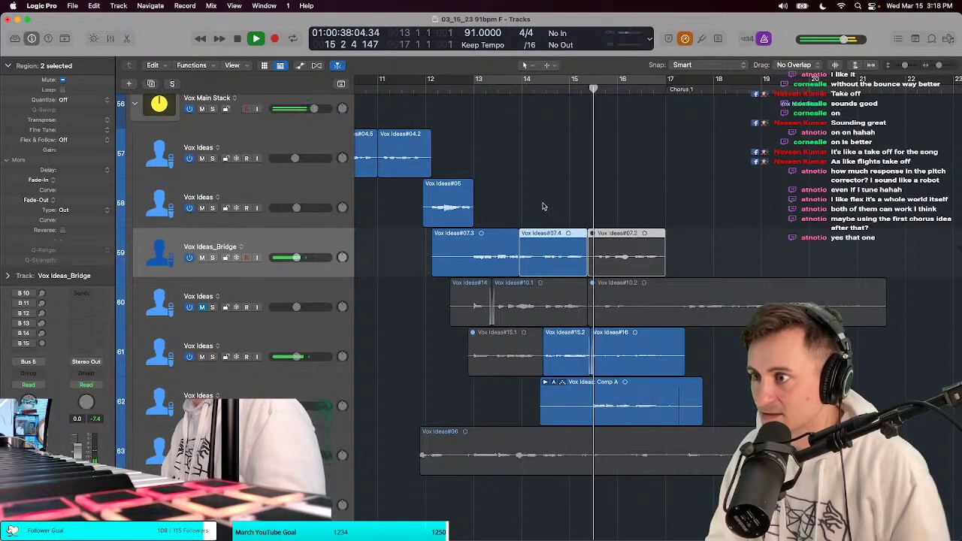
pyautogui.click(546, 235)
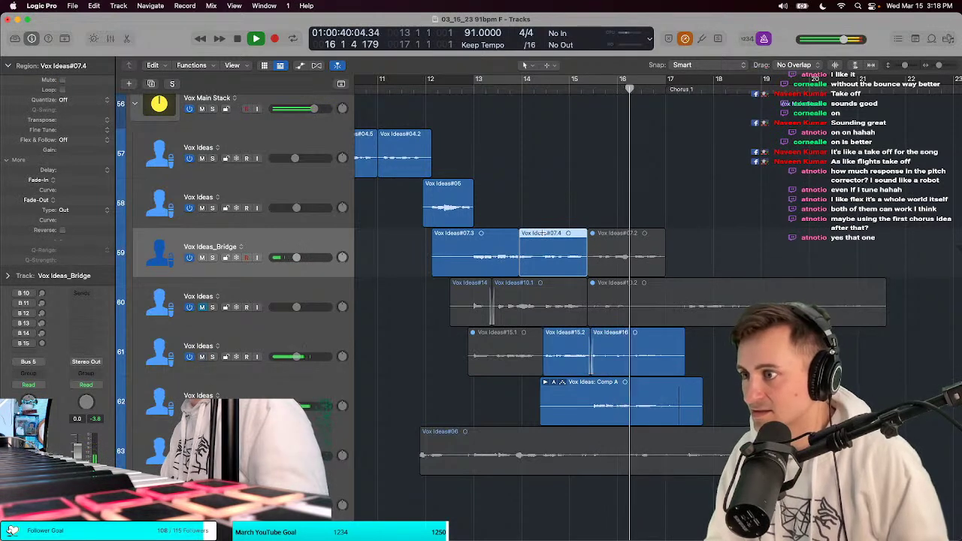
pyautogui.press('super+z')
# Step: Replay from about bar 13 and mute the Vox Ideas#16 region to audition the Vox Ideas: Comp A region instead
pyautogui.click(473, 85)
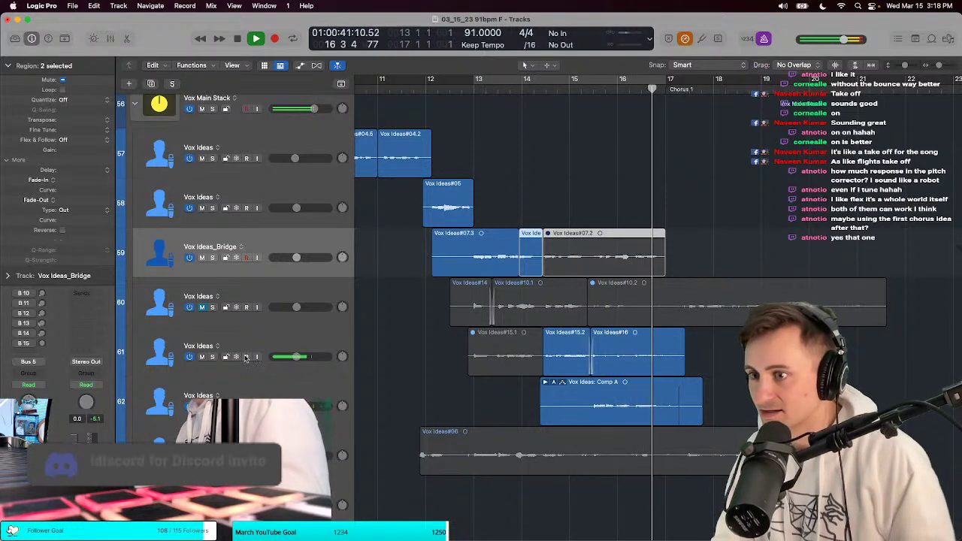
pyautogui.click(645, 357)
pyautogui.press('space')
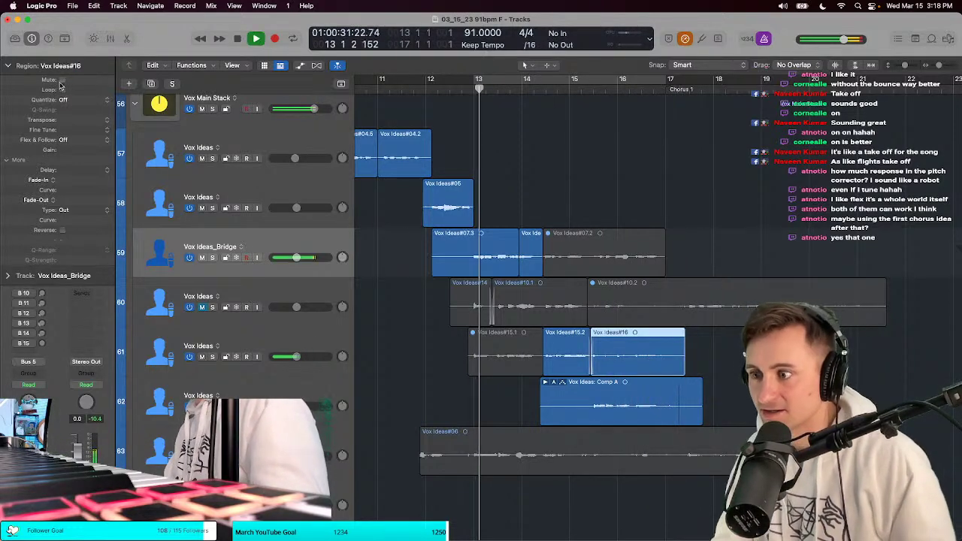
pyautogui.click(62, 80)
pyautogui.press('t')
pyautogui.click(432, 110)
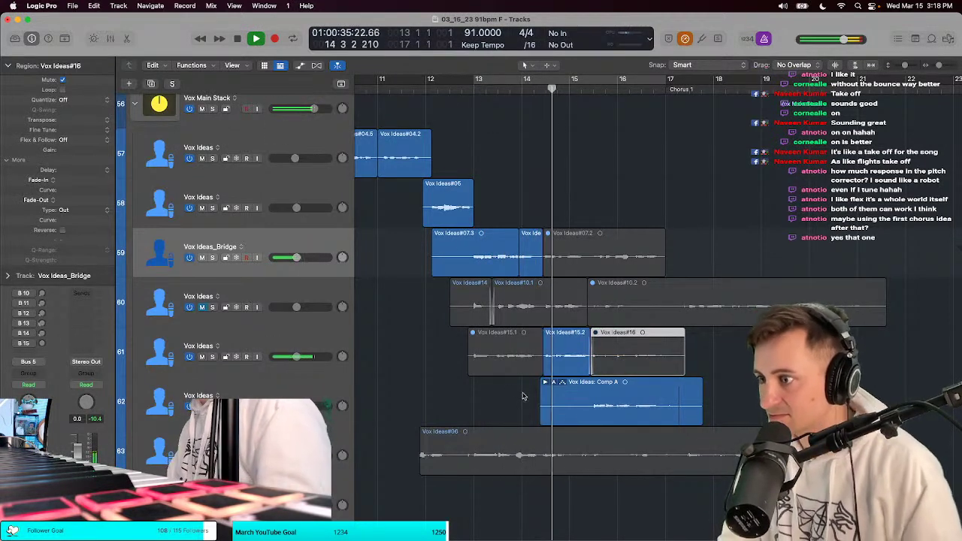
pyautogui.click(543, 391)
pyautogui.press('t')
pyautogui.press('i')
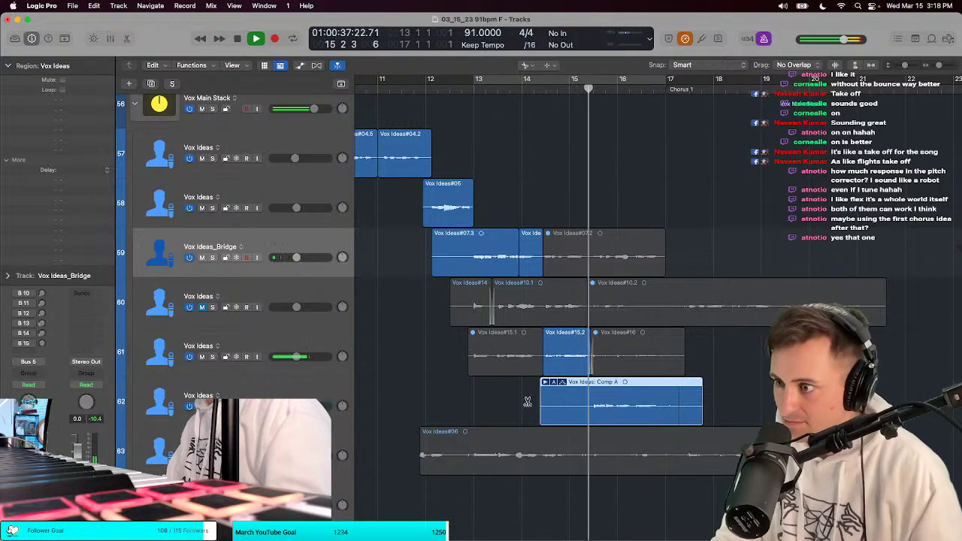
pyautogui.press('t')
pyautogui.press('t')
pyautogui.hscroll(3, 488, 386)
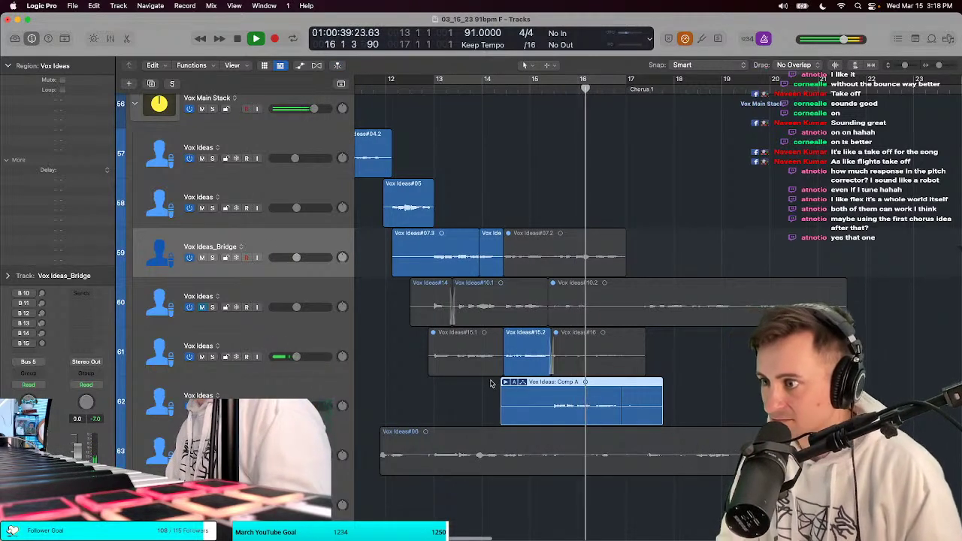
# Step: Unmute Vox Ideas#16, mute the Vox Ideas: Comp A region, and play the passage from about bar 13
pyautogui.click(590, 356)
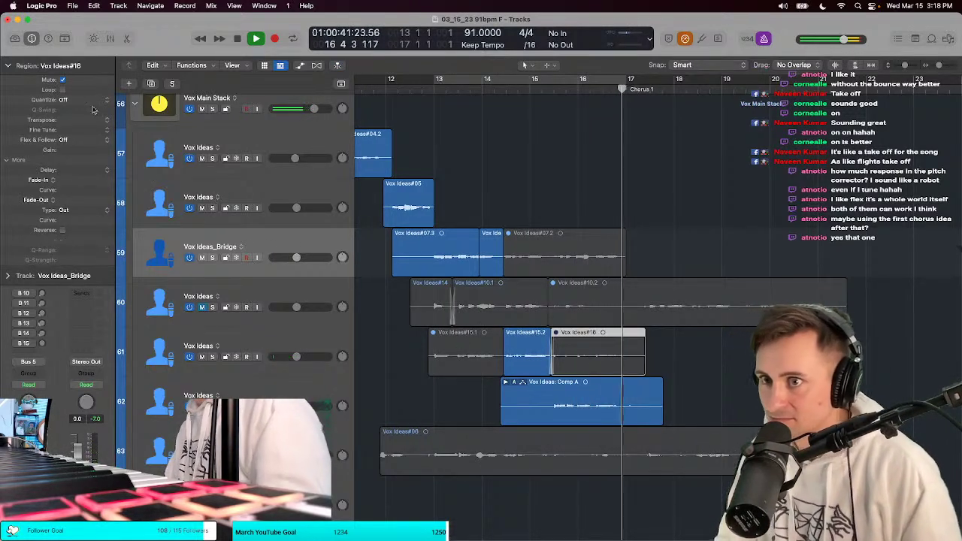
pyautogui.press('m')
pyautogui.press('space')
pyautogui.press('space')
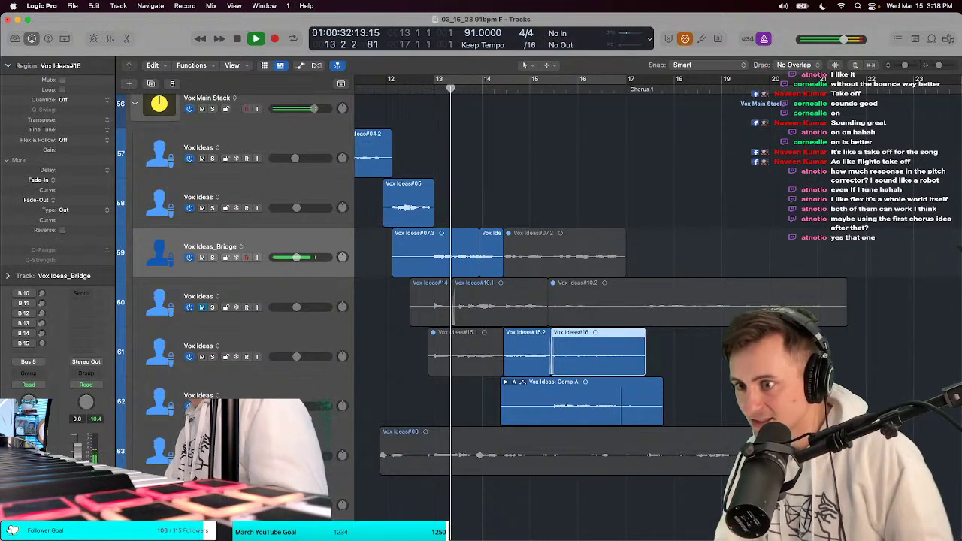
pyautogui.click(571, 399)
pyautogui.press('m')
pyautogui.press('t')
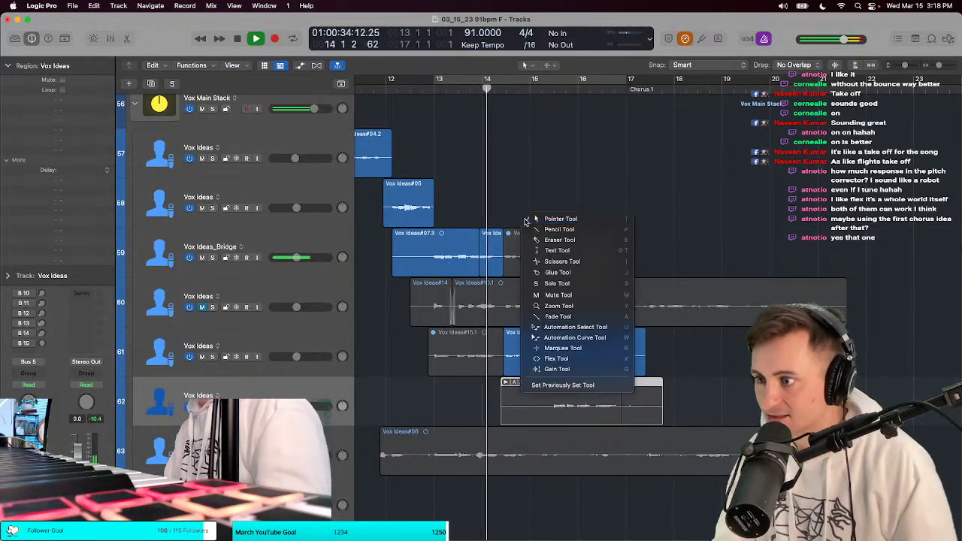
pyautogui.press('Escape')
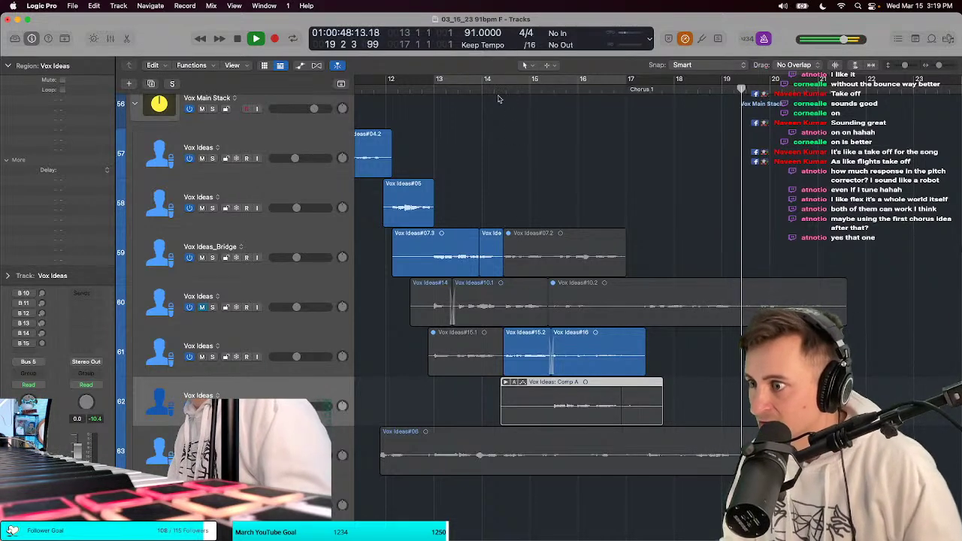
# Step: Mute the Vox Ideas_Bridge track, unmute Vox Ideas#15.1, and trim that region's start to partway through bar 13
pyautogui.click(453, 368)
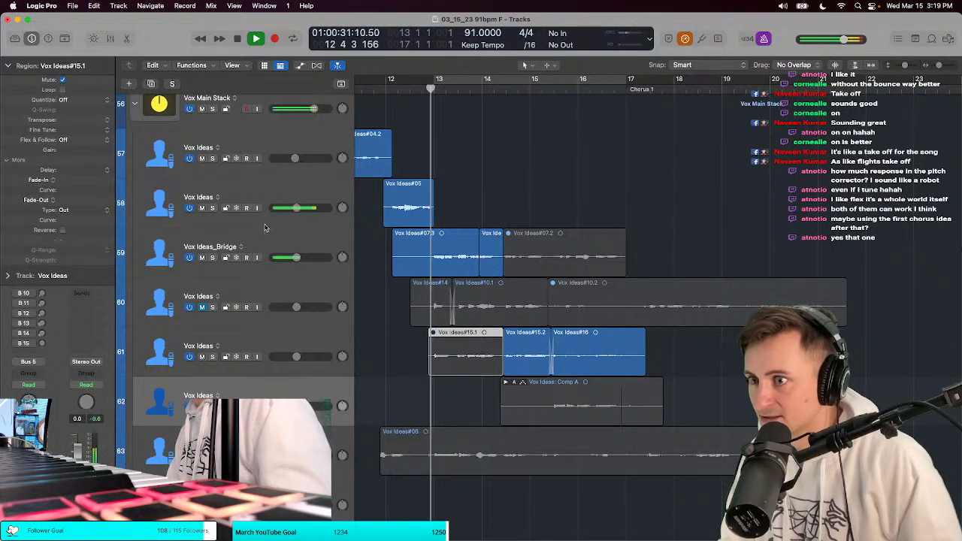
pyautogui.click(201, 258)
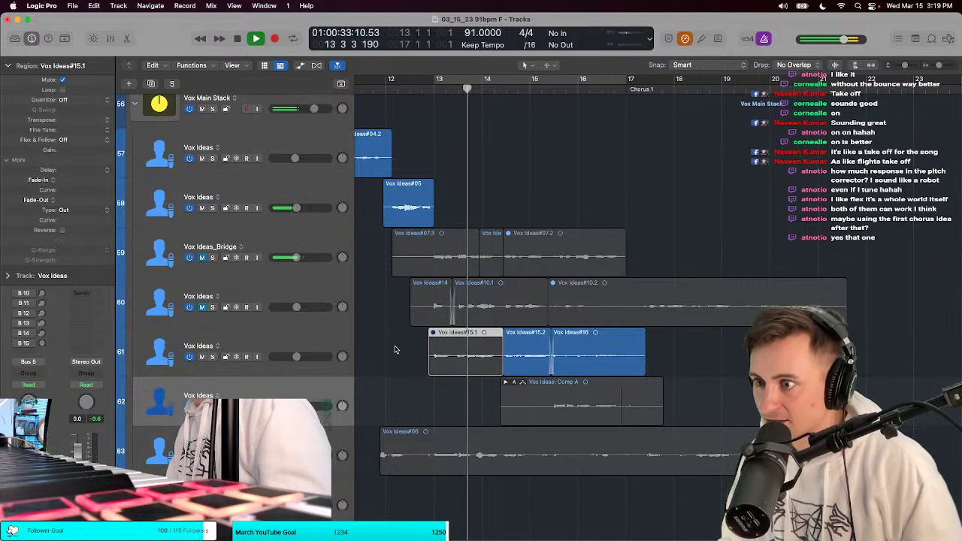
pyautogui.hotkey('ctrl', 'm')
pyautogui.press('space')
pyautogui.press('space')
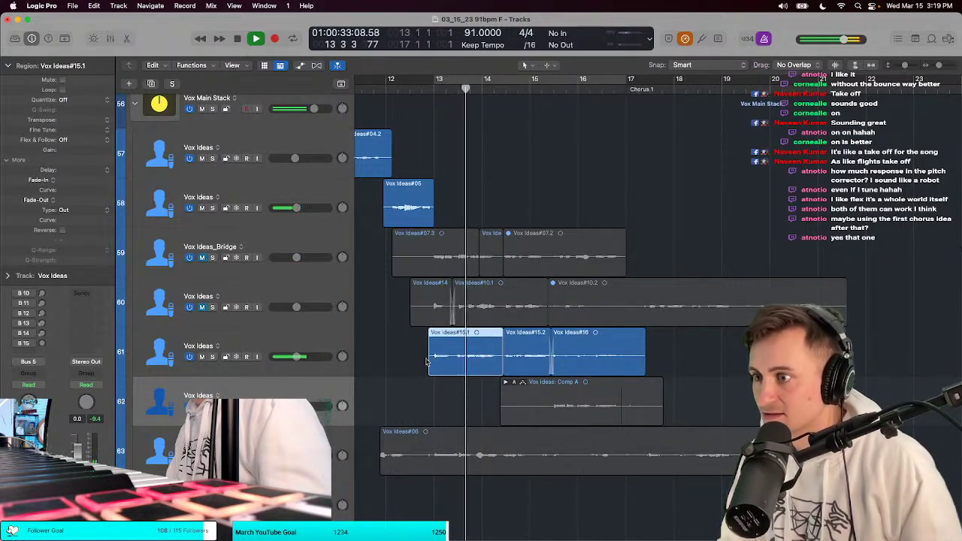
pyautogui.moveTo(431, 358); pyautogui.dragTo(456, 359)
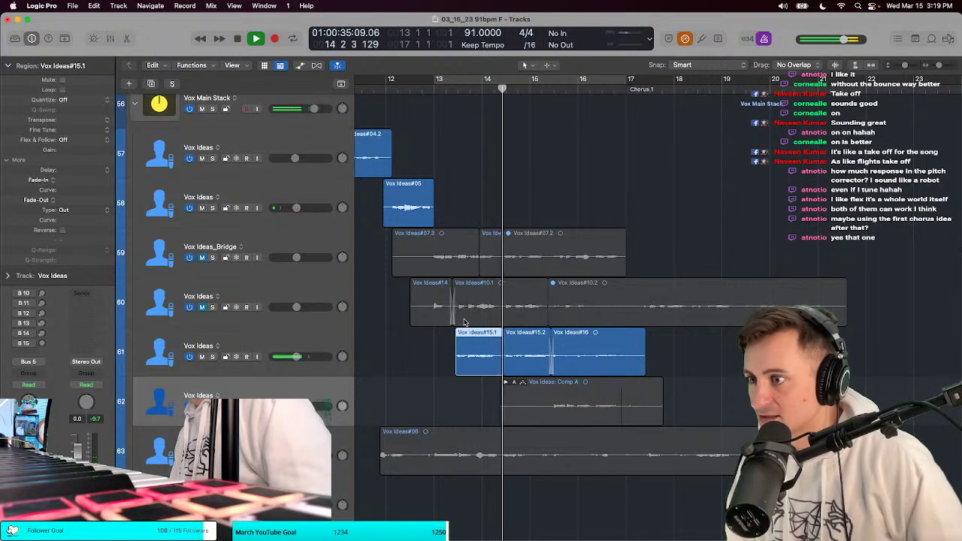
# Step: Split Vox Ideas#10.1 where Vox Ideas#15.2 begins, unmute its track, and mute the Vox Ideas#14 and #10.4 regions around the middle part
pyautogui.click(501, 303)
pyautogui.click(200, 304)
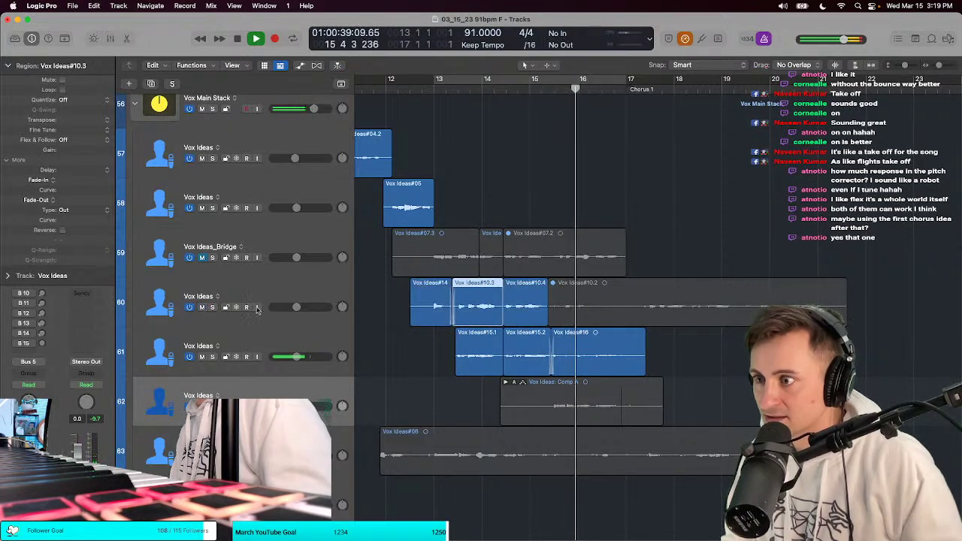
pyautogui.click(62, 80)
pyautogui.click(541, 324)
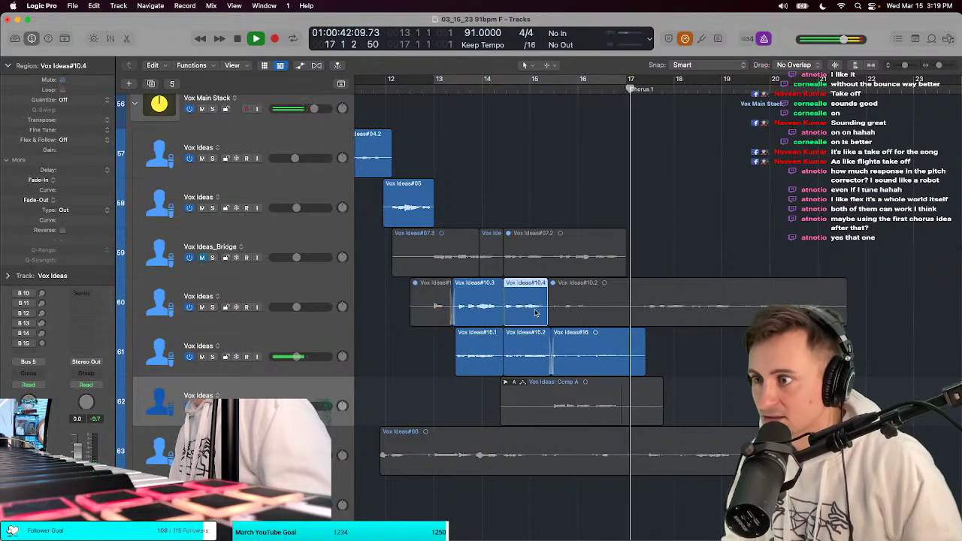
pyautogui.click(62, 81)
# Step: Mute Vox Ideas#15.1 and play from before bar 13 to audition Vox Ideas#10.3 in its place
pyautogui.press('Down')
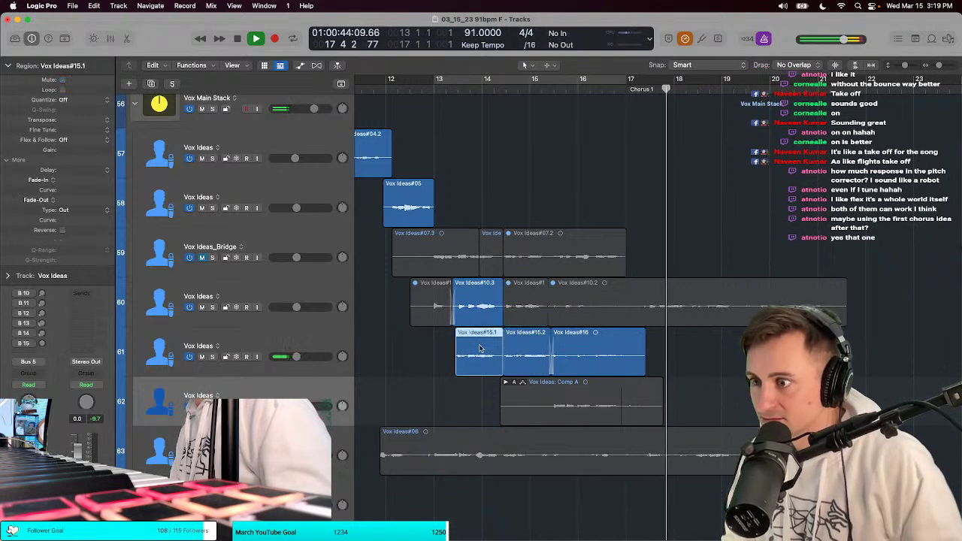
pyautogui.click(62, 80)
pyautogui.click(418, 81)
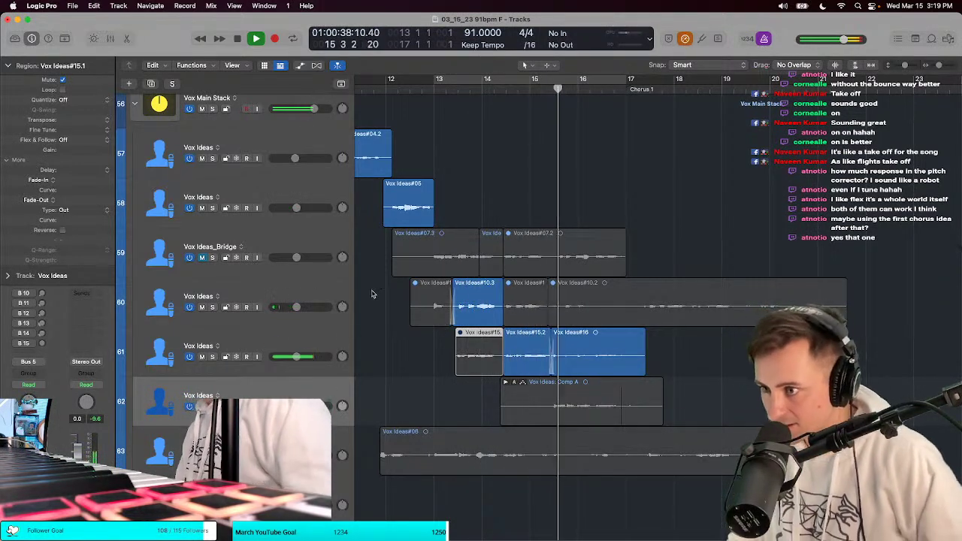
# Step: Unmute Vox Ideas#15.1 and mute Vox Ideas#10.3 along with its track
pyautogui.hotkey('ctrl', 'm')
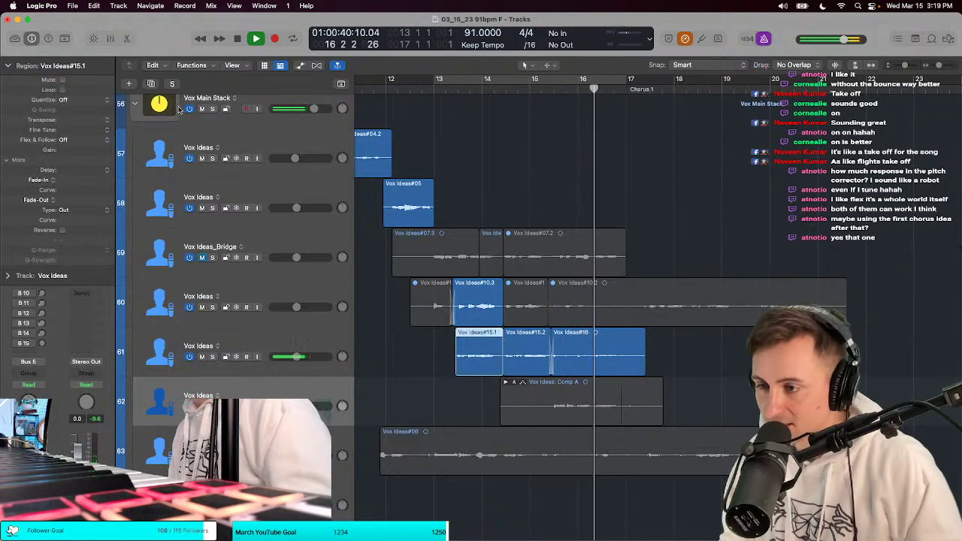
pyautogui.click(455, 296)
pyautogui.click(62, 80)
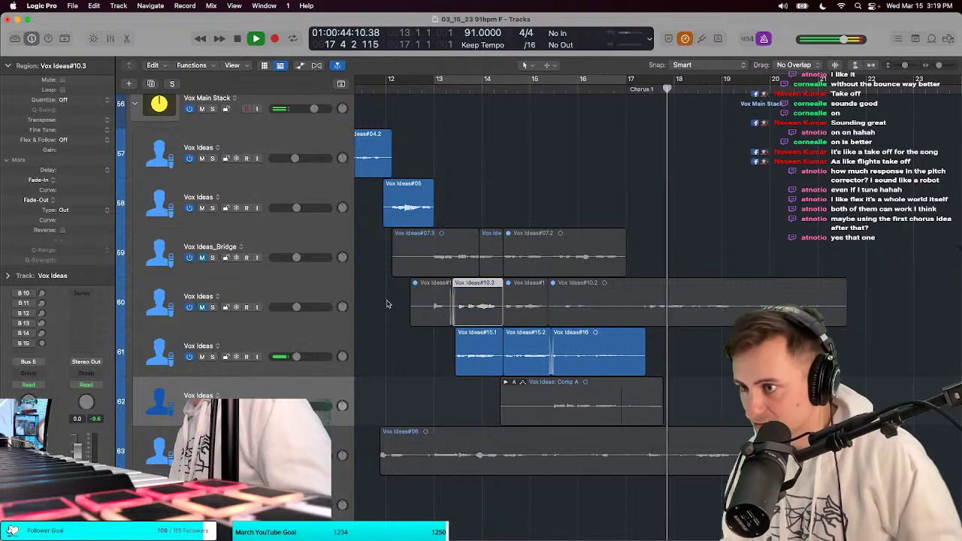
# Step: Copy Vox Ideas#15.1, #15.2 and #16 four bars later on the same track, starting in bar 17
pyautogui.moveTo(388, 303); pyautogui.dragTo(526, 310)
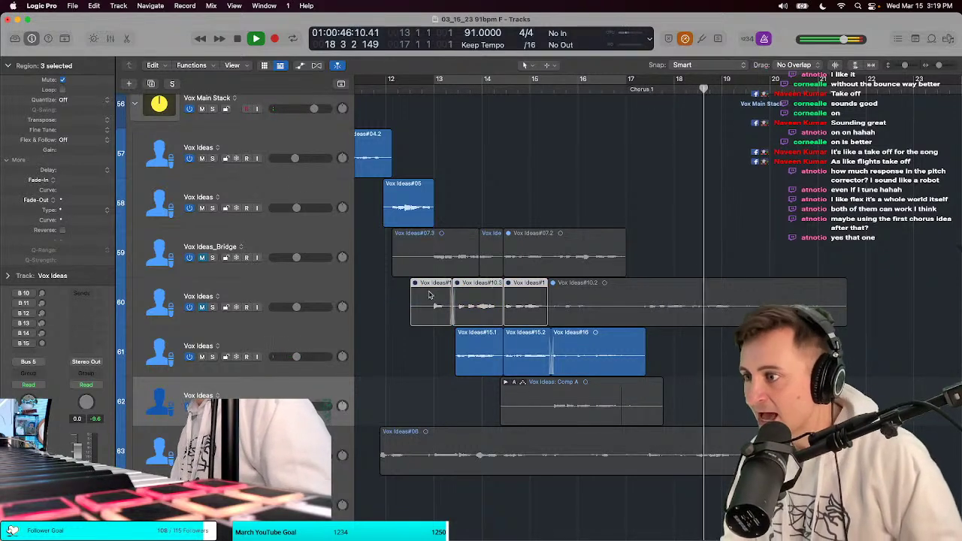
pyautogui.moveTo(439, 335); pyautogui.dragTo(560, 361)
pyautogui.moveTo(471, 352); pyautogui.dragTo(667, 351)
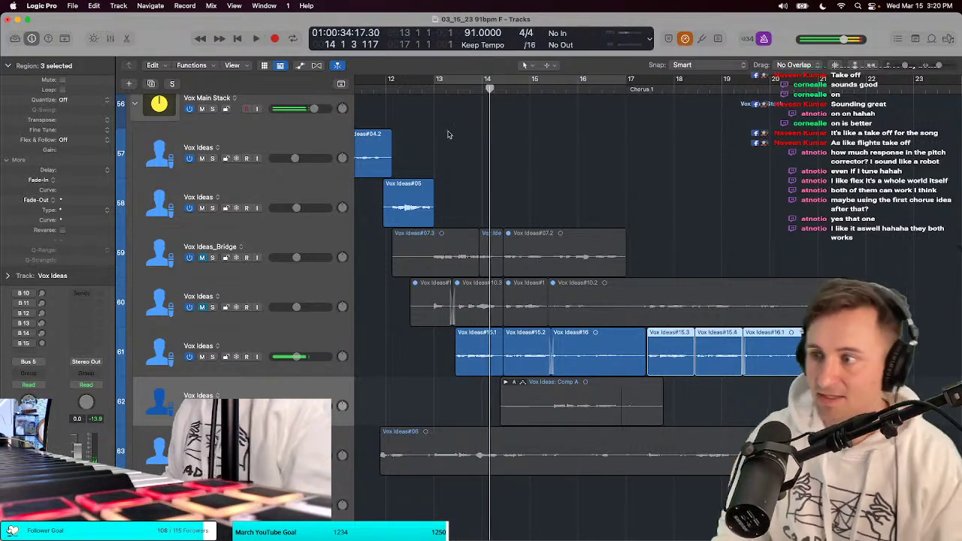
# Step: Play from about bar 13 and examine the transition from Vox Ideas#05 into Vox Ideas#15.1 up close
pyautogui.press('t')
pyautogui.press('Escape')
pyautogui.click(438, 88)
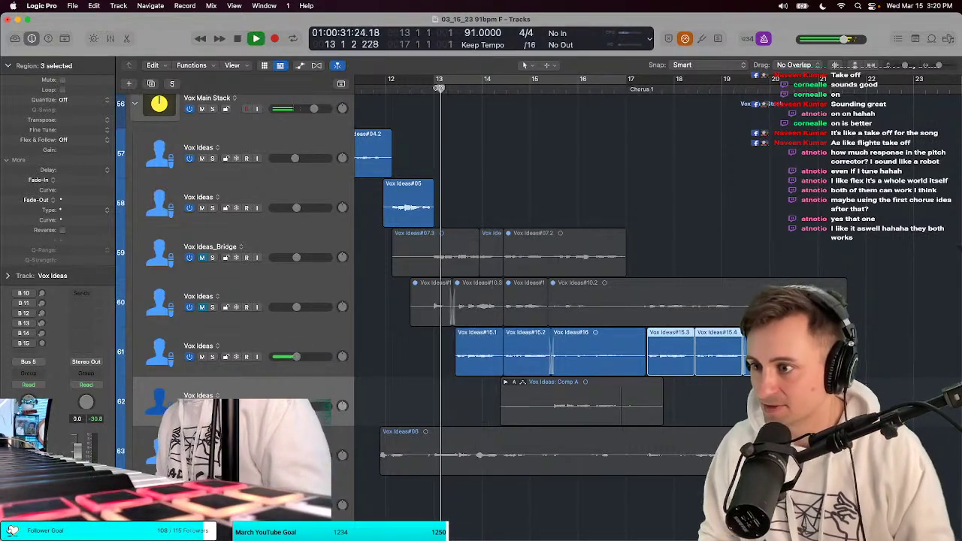
pyautogui.scroll(5, 438, 88)
pyautogui.hscroll(-3, 438, 90)
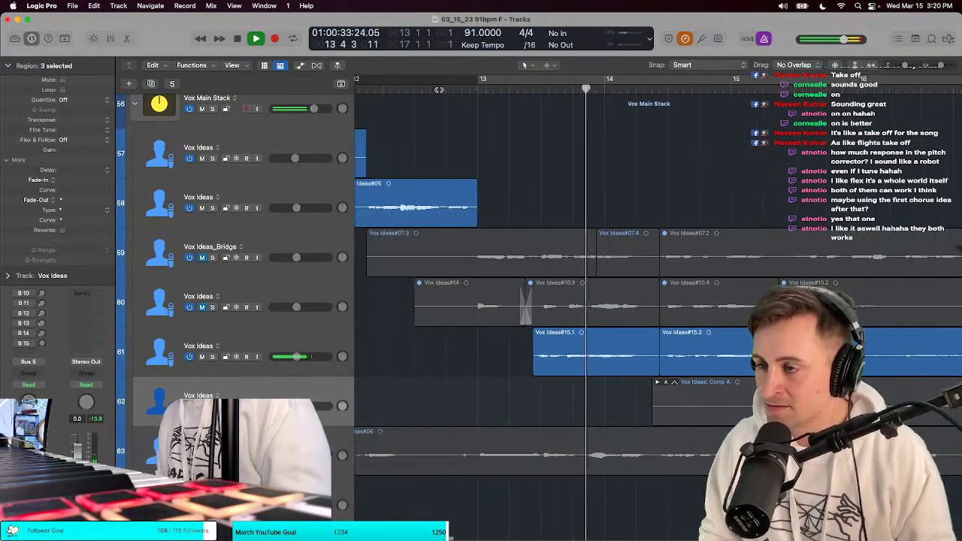
# Step: Try recording a new vocal pass from bar 13 on the Vox Ideas#15.1 track with input monitoring on
pyautogui.press('space')
pyautogui.hscroll(2, 447, 188)
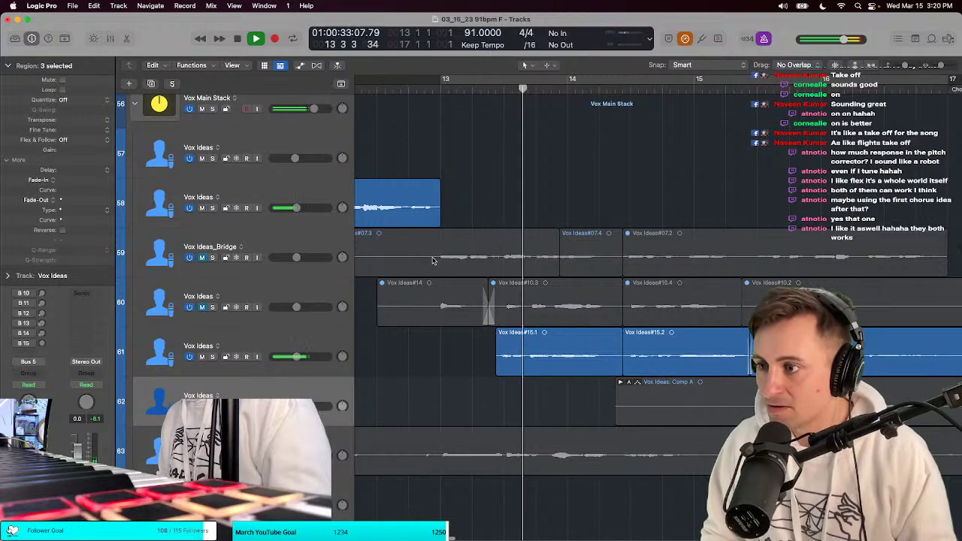
pyautogui.press('space')
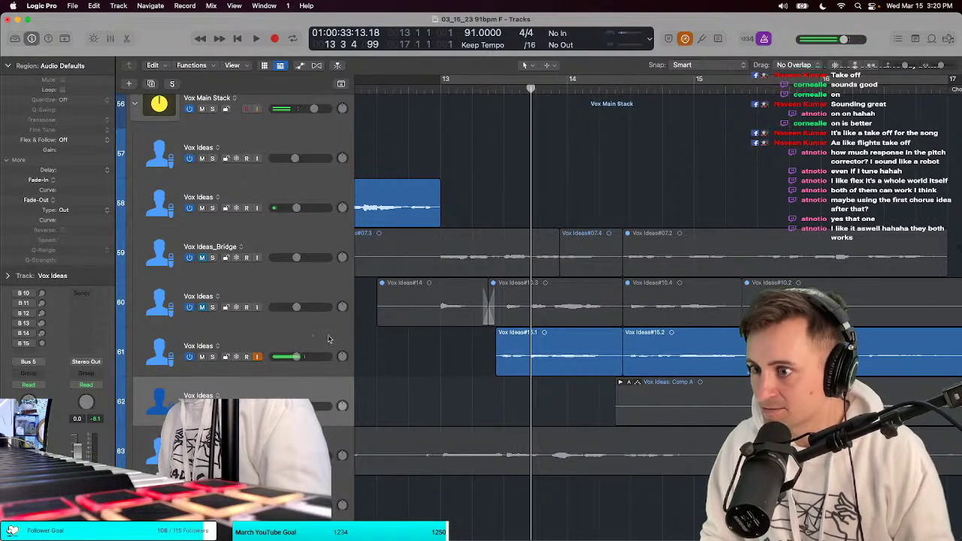
pyautogui.click(328, 339)
pyautogui.press('t')
pyautogui.press('Escape')
pyautogui.press('r')
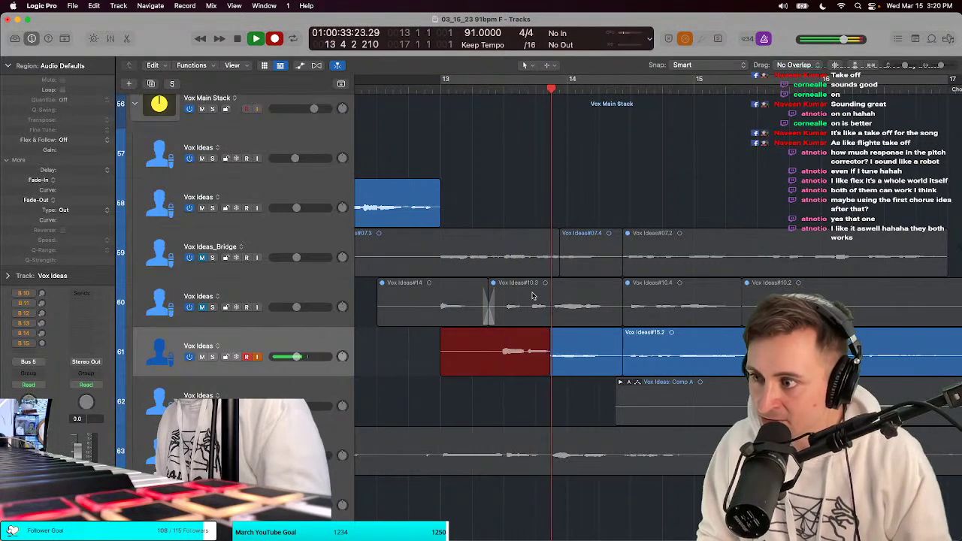
pyautogui.press('space')
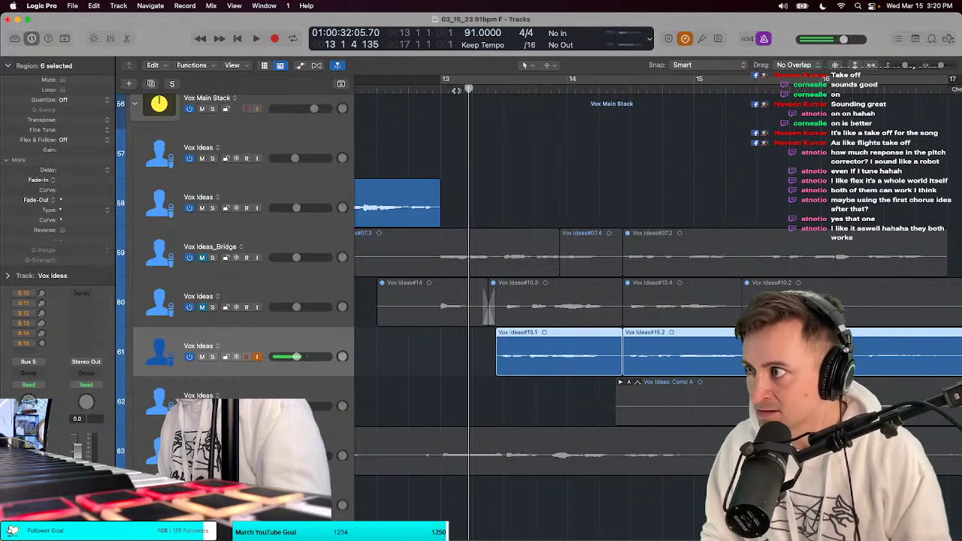
# Step: Record a second take over Vox Ideas#15.1 from just after bar 13 into bar 14, turn off input monitoring, and play it back
pyautogui.press('r')
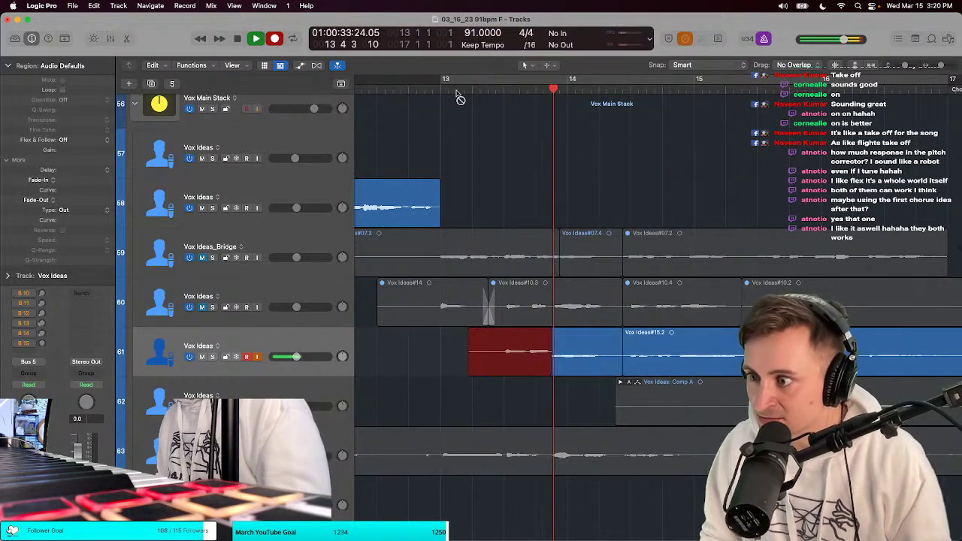
pyautogui.press('space')
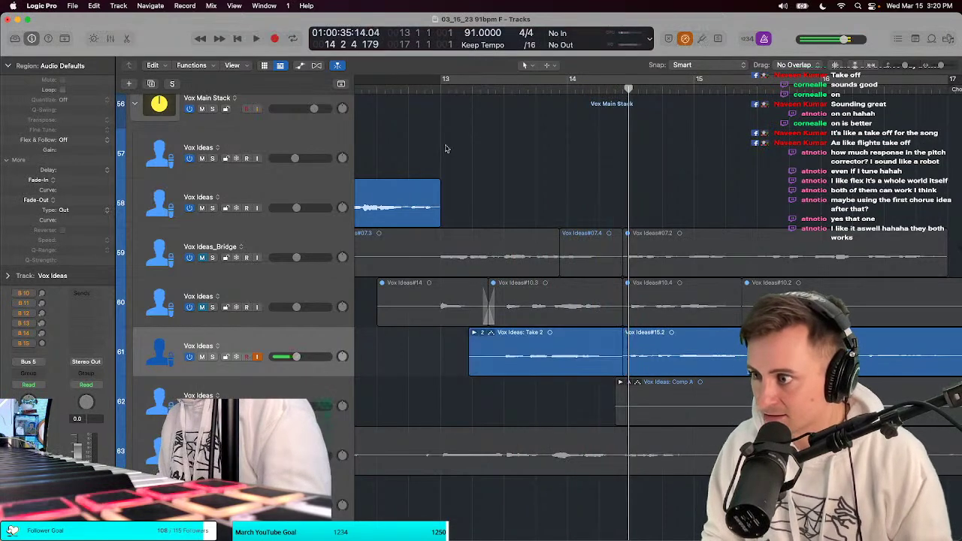
pyautogui.click(475, 334)
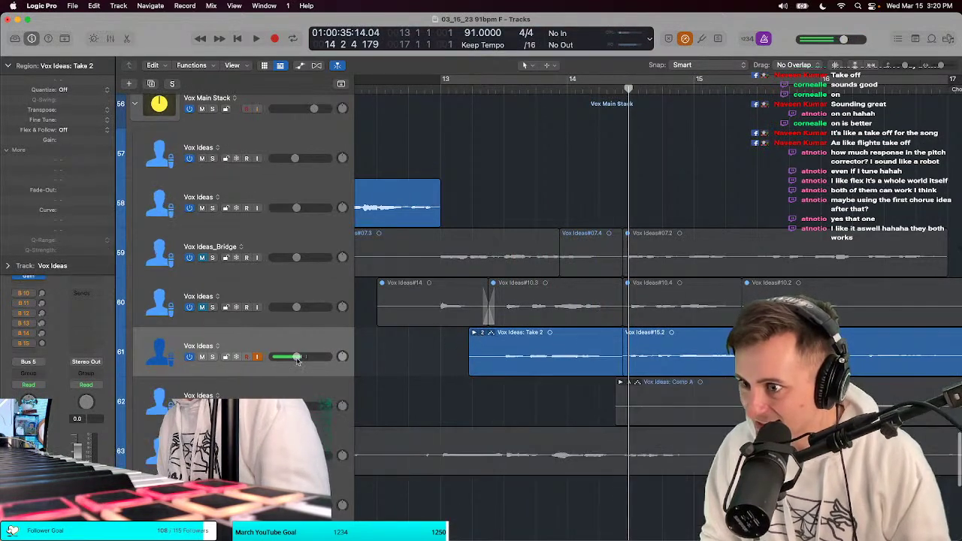
pyautogui.hotkey('shift', 'Return')
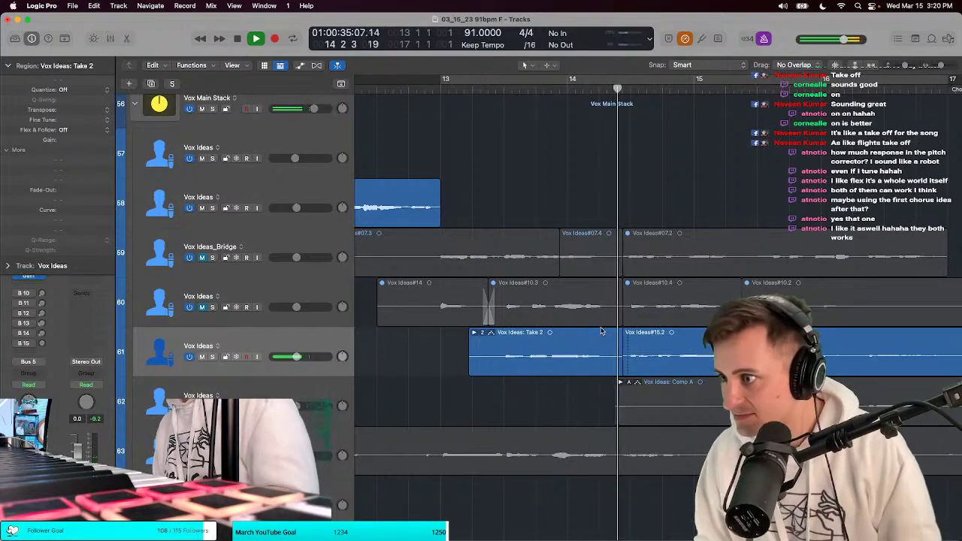
# Step: Replace the old bar 17 copies by copying the new take, Vox Ideas#15.2 and #16 four bars later with the changed region snapping
pyautogui.press('super+Left')
pyautogui.press('super+Left')
pyautogui.moveTo(854, 350); pyautogui.dragTo(666, 90)
pyautogui.click(683, 65)
pyautogui.click(698, 171)
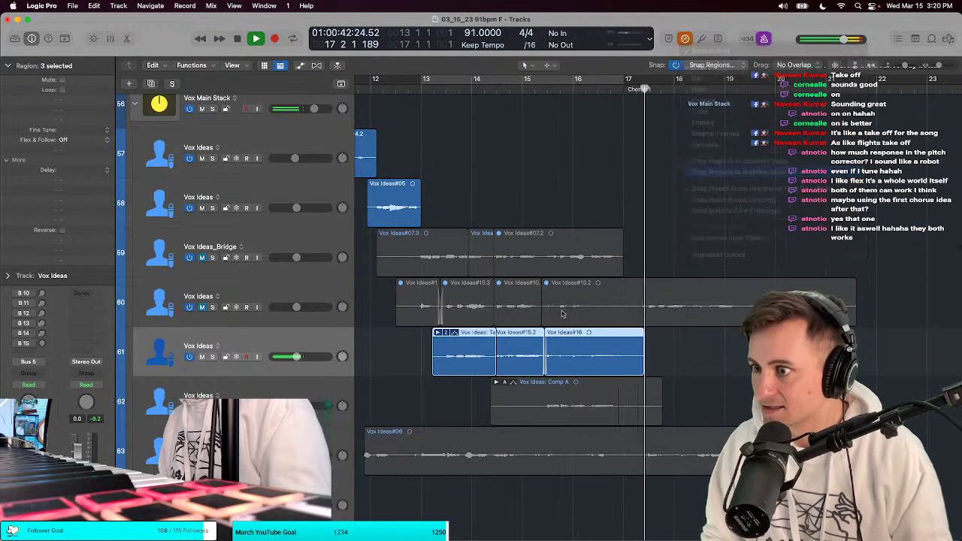
pyautogui.moveTo(472, 347); pyautogui.dragTo(674, 345)
pyautogui.press('space')
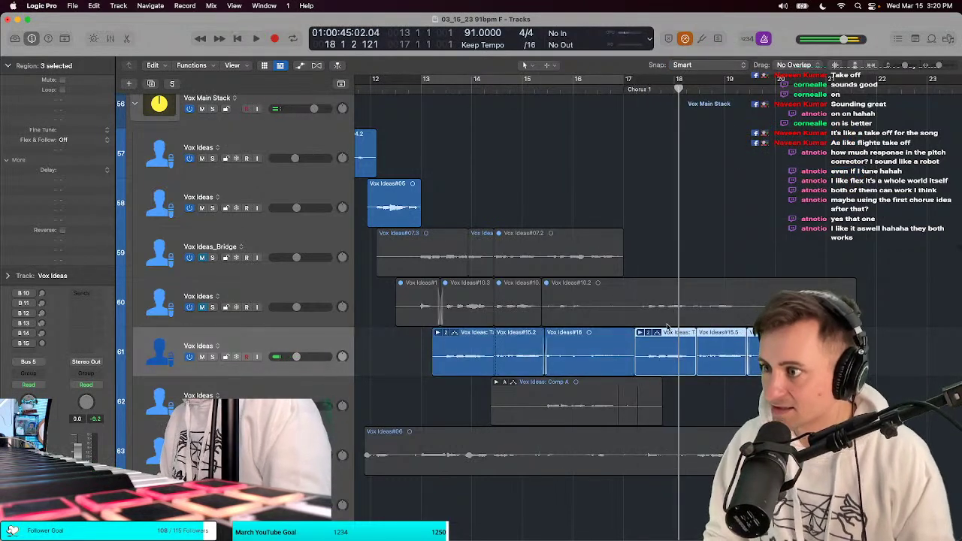
# Step: During playback, fine-tune the new take's track volume and adjust its Bus 11 reverb, Bus 13 delay and Bus 14 widener sends
pyautogui.moveTo(296, 357); pyautogui.dragTo(300, 356)
pyautogui.click(8, 65)
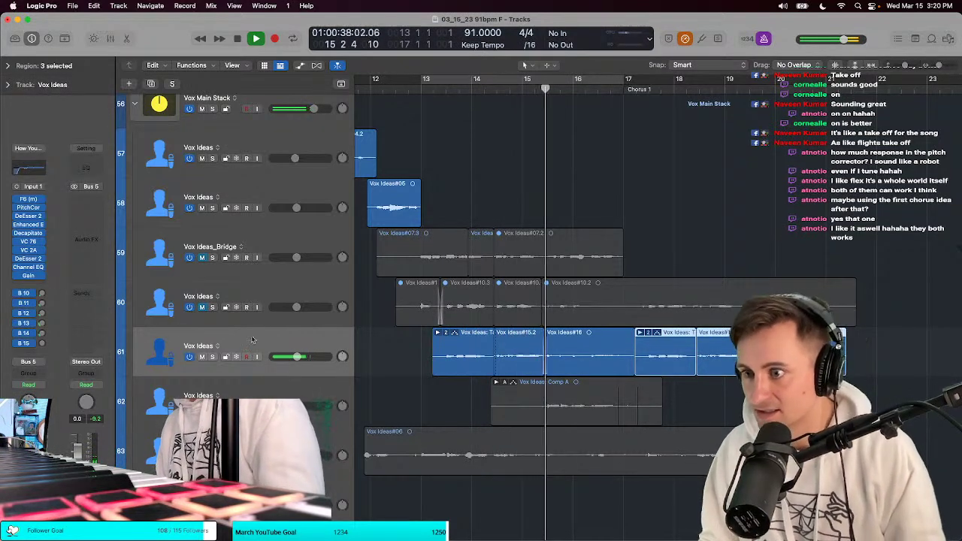
pyautogui.click(39, 302)
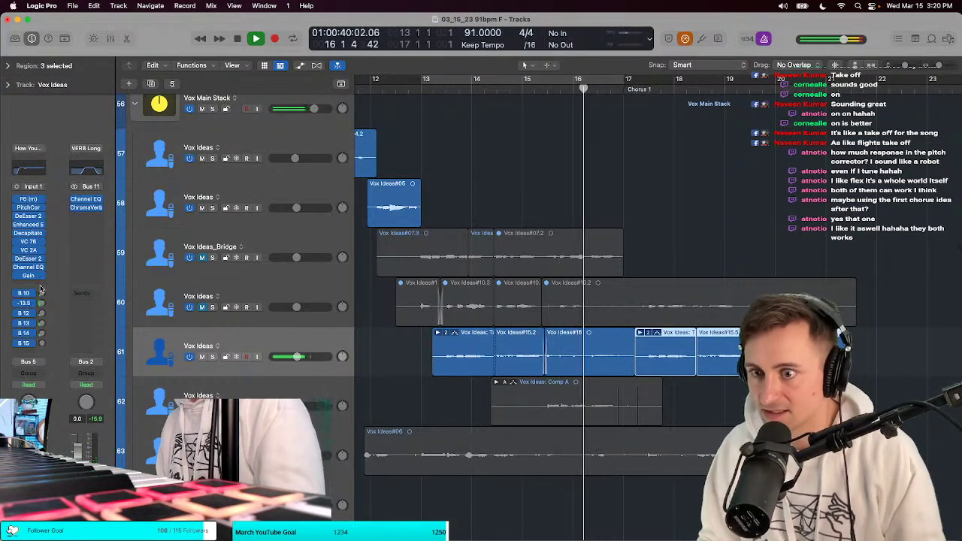
pyautogui.click(39, 323)
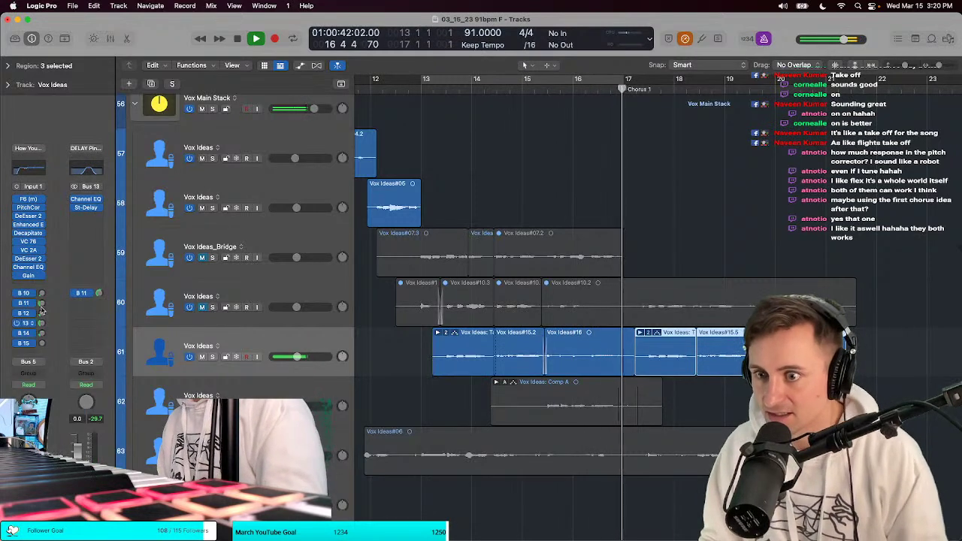
pyautogui.click(41, 333)
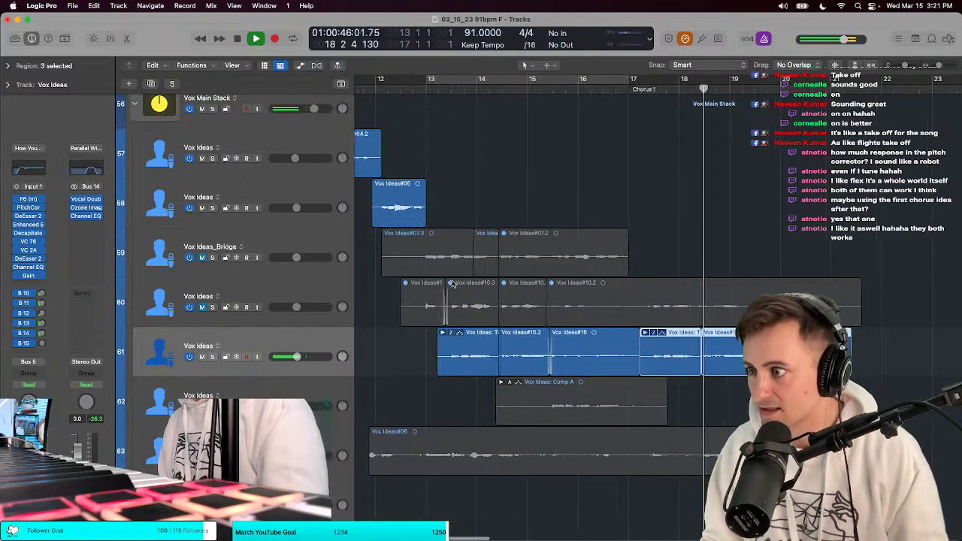
# Step: On the Vox Ideas#04.4 track, set the Bus 12 slap delay send to about -9.1 dB while playing Verse 1
pyautogui.scroll(-5, 451, 282)
pyautogui.press('t')
pyautogui.press('Escape')
pyautogui.scroll(-2, 452, 284)
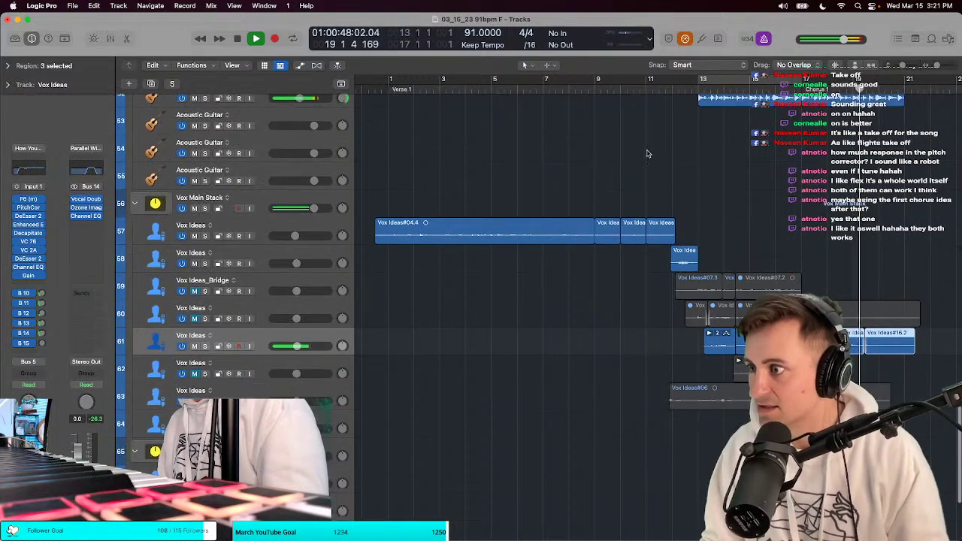
pyautogui.click(299, 227)
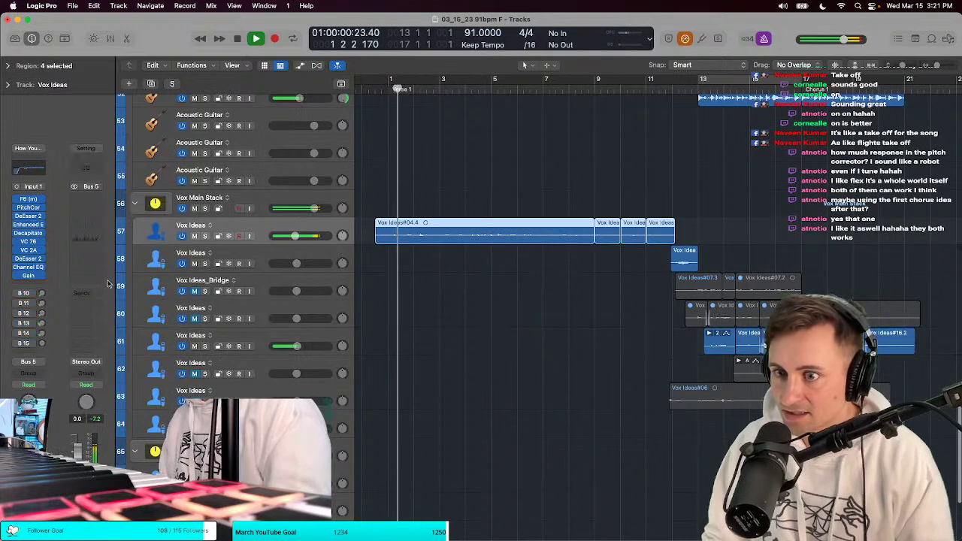
pyautogui.click(24, 303)
pyautogui.click(28, 313)
pyautogui.click(31, 315)
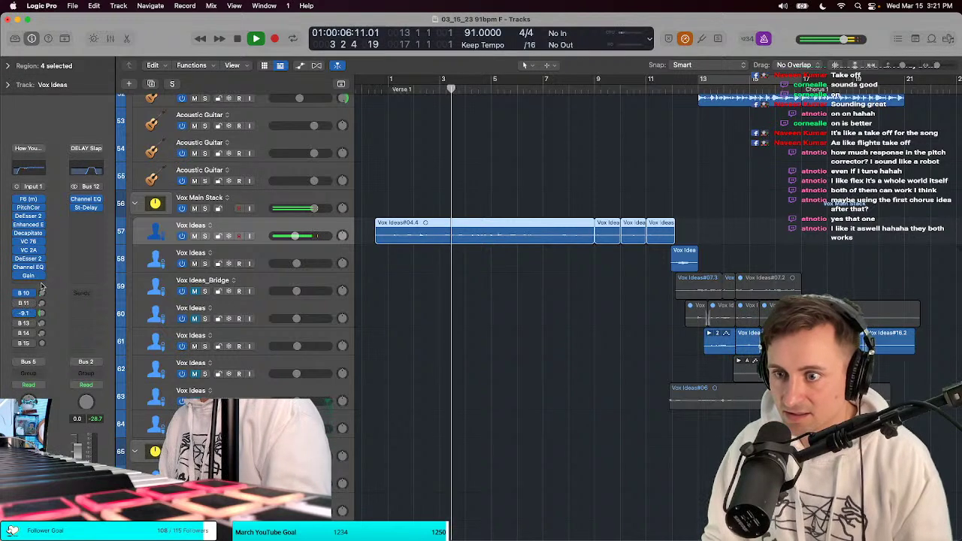
# Step: Set Bus 12's Stereo Delay to 88 ms left and 100 ms right, and readjust the vocal's Bus 12 send while it is soloed
pyautogui.click(87, 207)
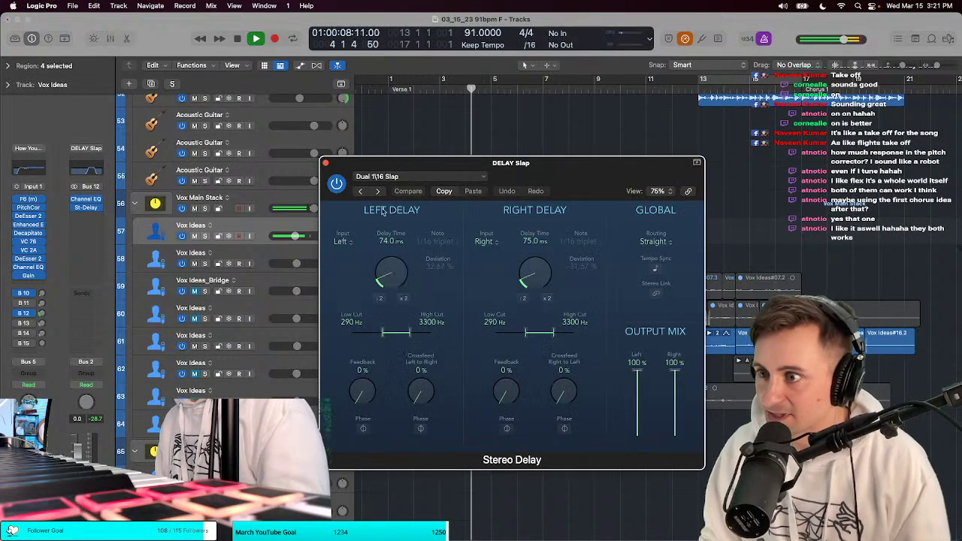
pyautogui.press('s')
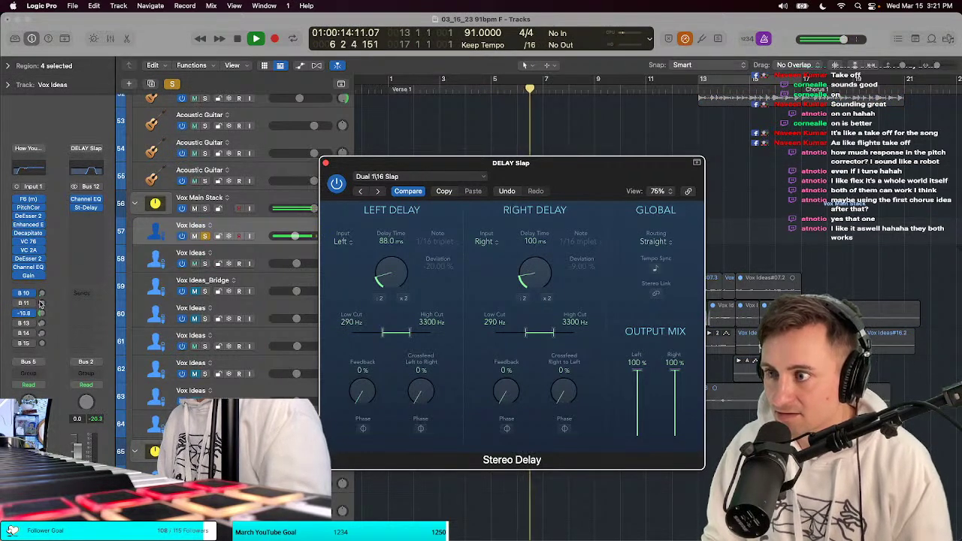
pyautogui.moveTo(42, 313); pyautogui.dragTo(42, 320)
pyautogui.click(261, 198)
pyautogui.press('s')
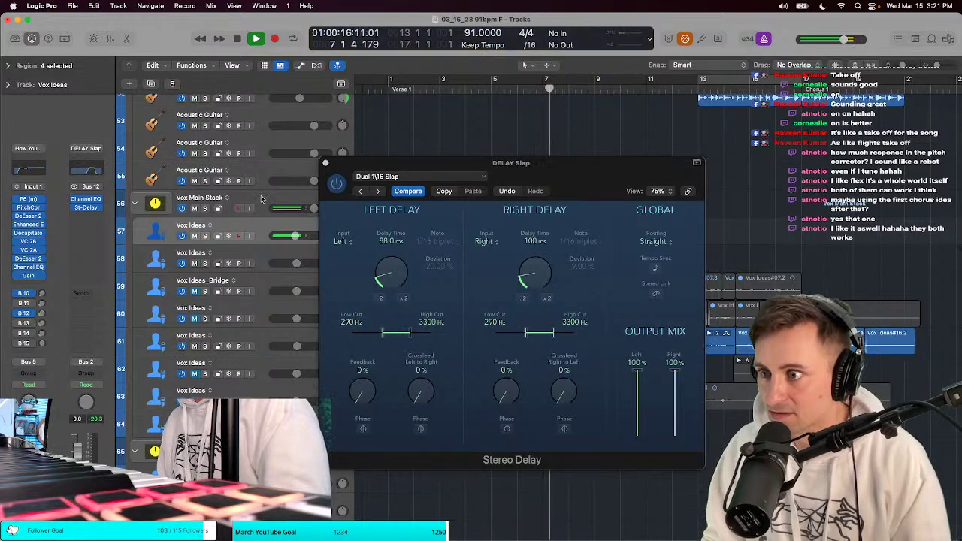
pyautogui.click(327, 165)
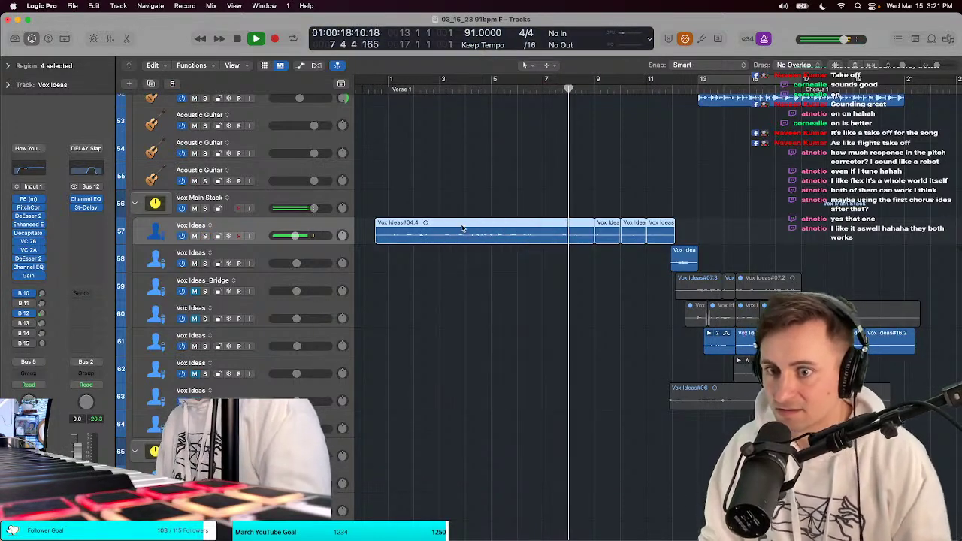
# Step: On the Vox Ideas#05 track, enable the Bus 12 slap delay send and open the Bus 14 widener send's options
pyautogui.hscroll(3, 463, 229)
pyautogui.press('super+Down')
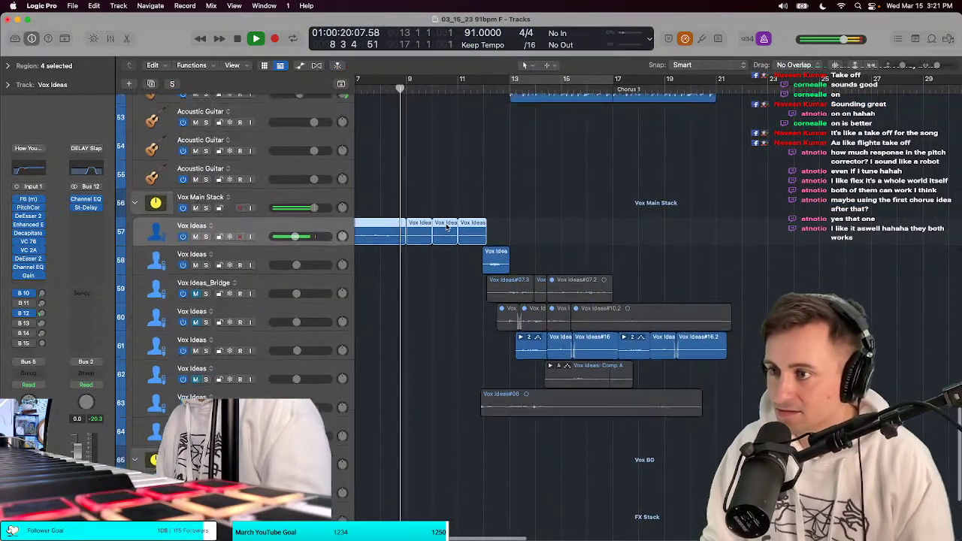
pyautogui.click(194, 262)
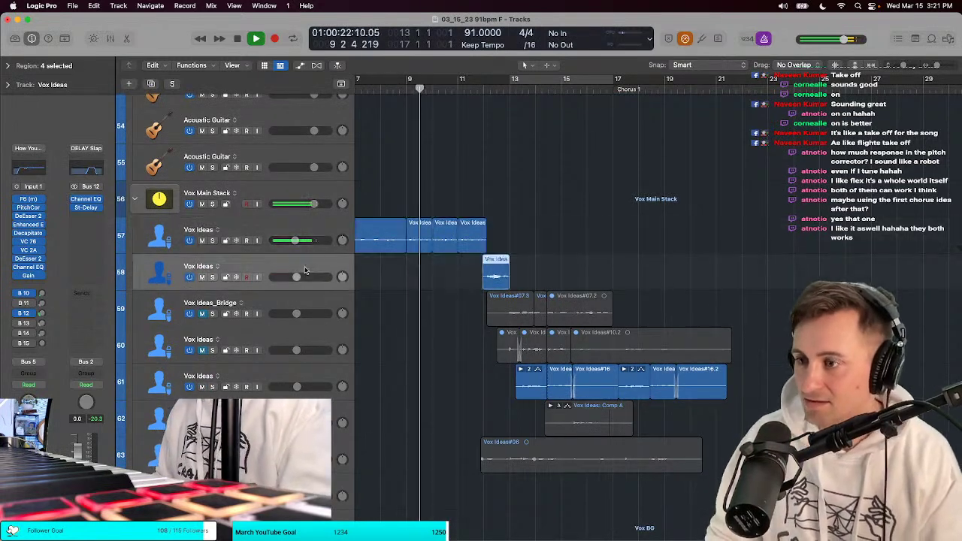
pyautogui.click(20, 313)
pyautogui.click(27, 322)
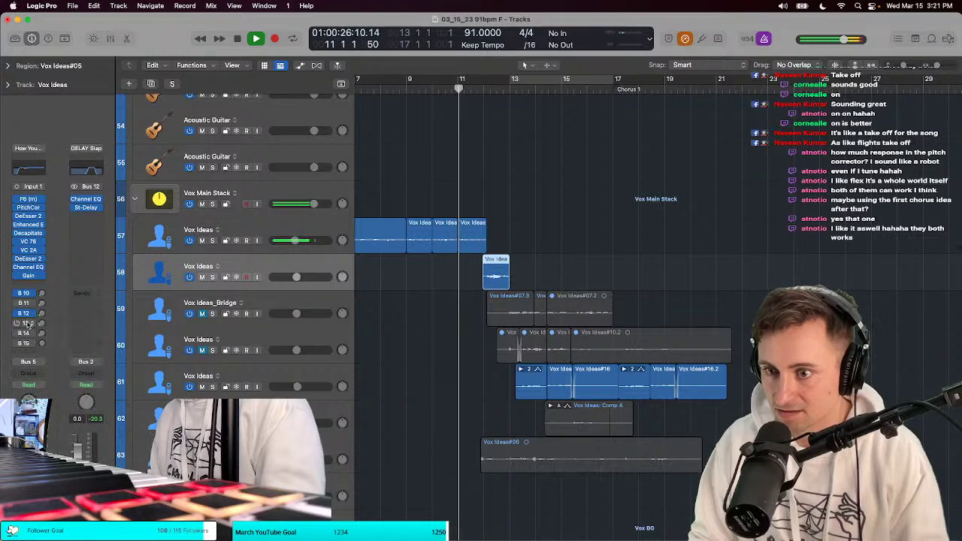
pyautogui.click(27, 324)
pyautogui.click(27, 323)
pyautogui.click(23, 333)
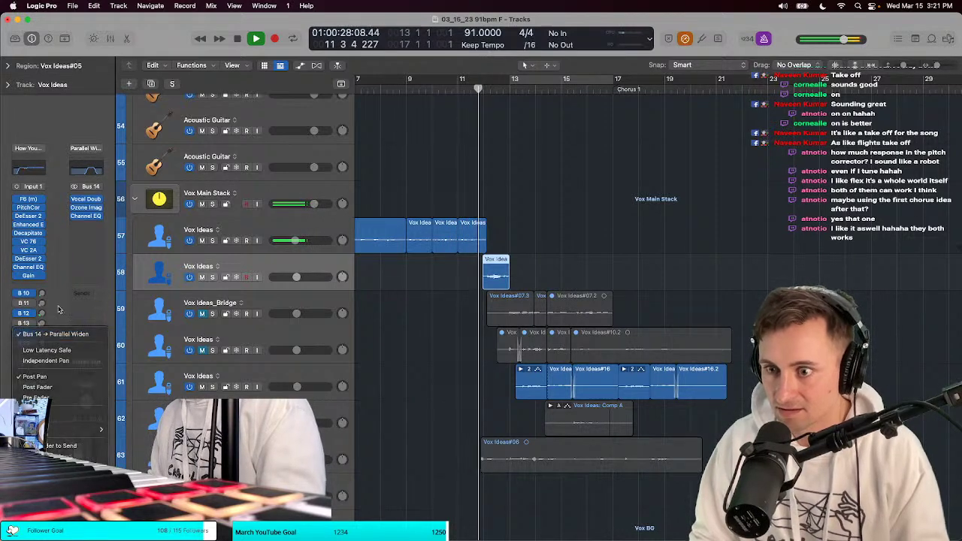
# Step: Enable the Bus 14 widener send on the Vox Ideas#04.4 track, check the Vox Ideas#05 track's volume, and play from bar 12
pyautogui.click(150, 239)
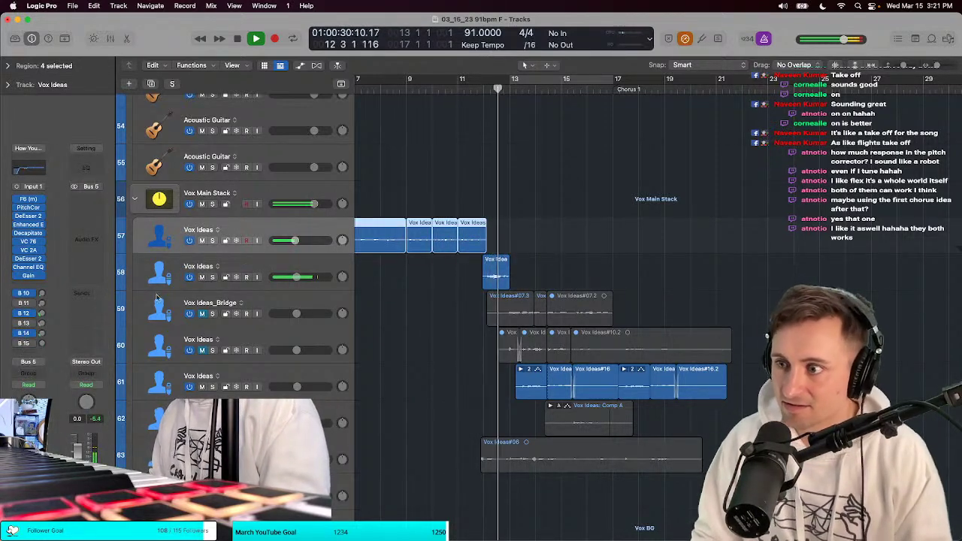
pyautogui.moveTo(297, 277)
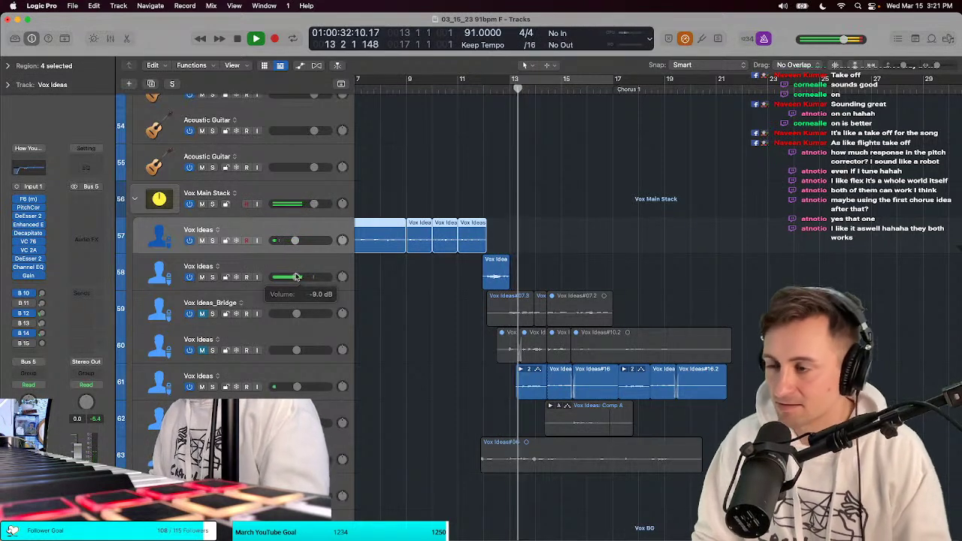
pyautogui.click(488, 93)
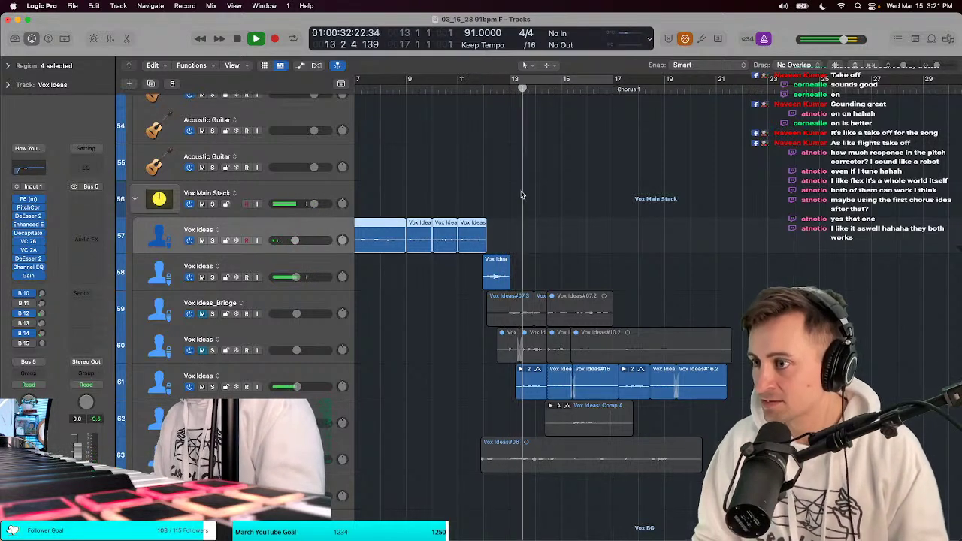
# Step: Try moving Vox Ideas#05 about half a bar later while listening, and undo the move
pyautogui.click(503, 273)
pyautogui.moveTo(503, 273); pyautogui.dragTo(516, 273)
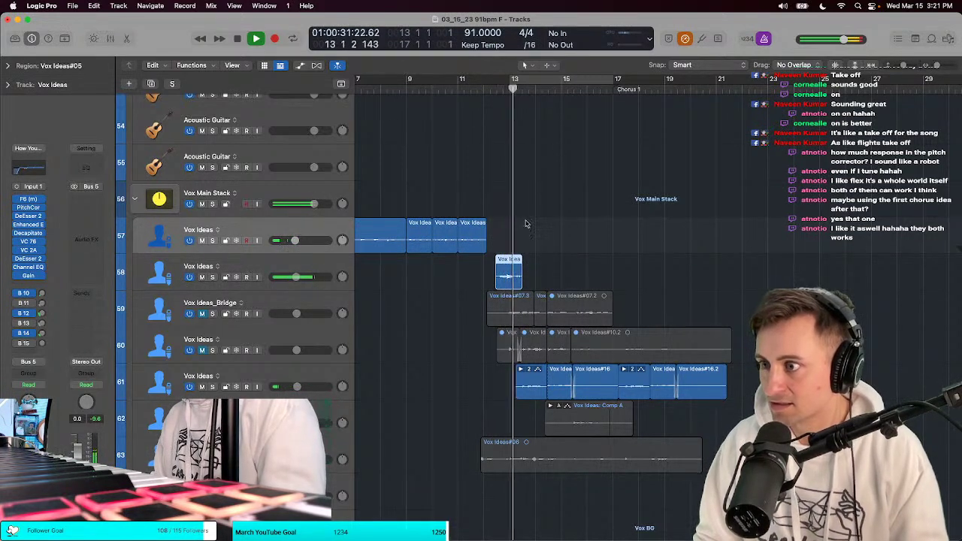
pyautogui.scroll(2, 524, 221)
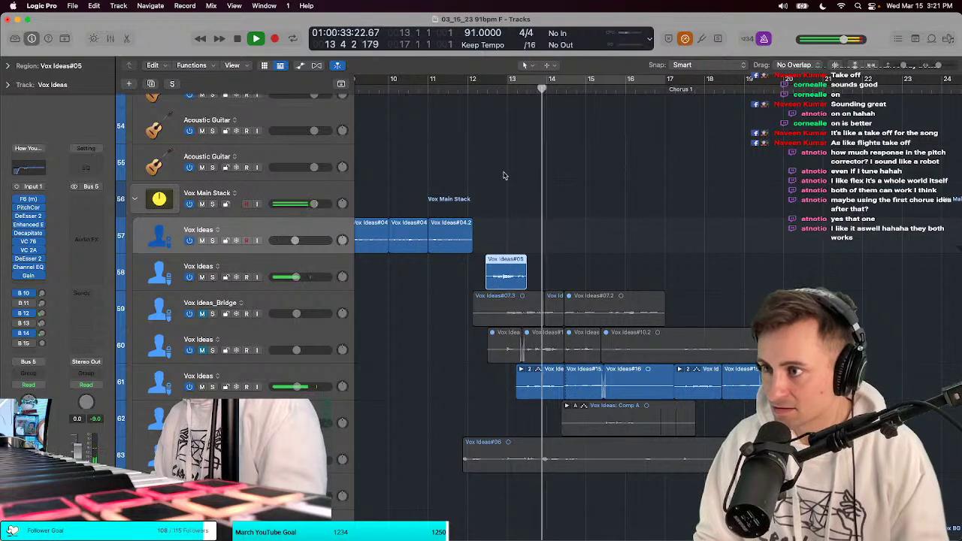
pyautogui.press('super+z')
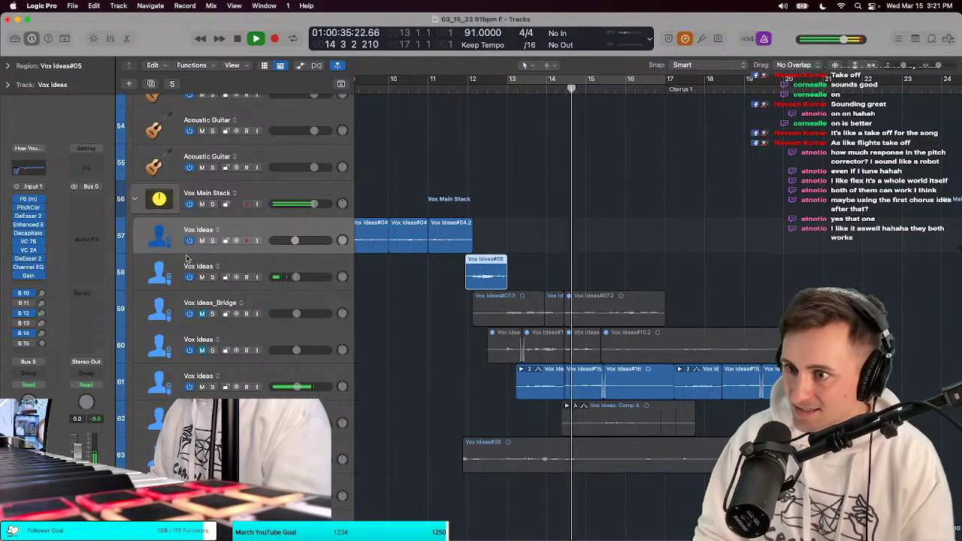
pyautogui.press('t')
pyautogui.click(526, 191)
pyautogui.press('t')
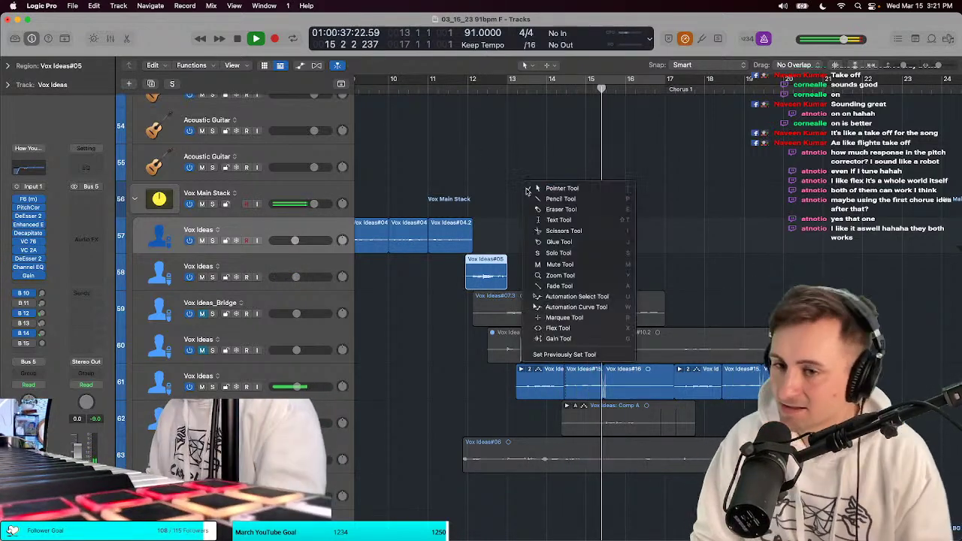
pyautogui.click(526, 192)
pyautogui.hscroll(3, 526, 191)
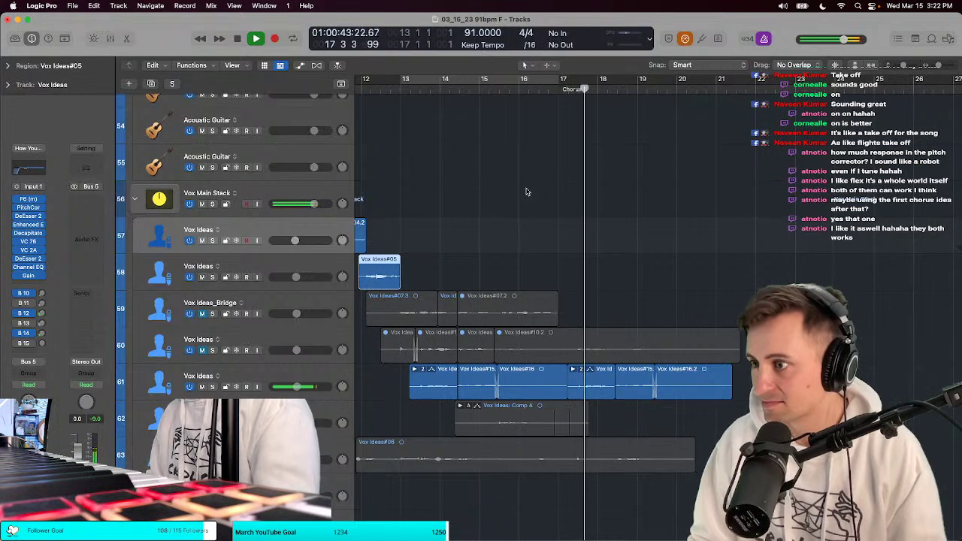
pyautogui.hscroll(-3, 526, 192)
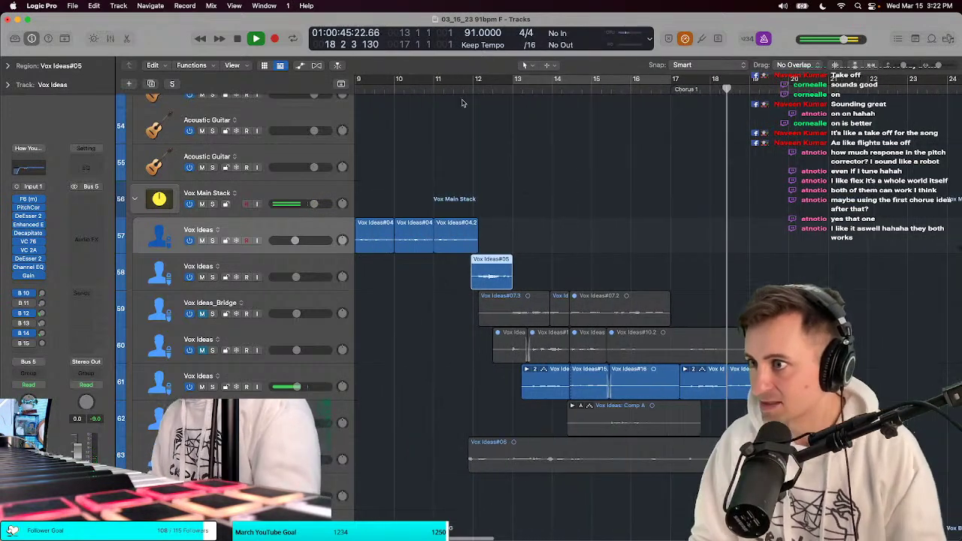
pyautogui.hscroll(2, 653, 128)
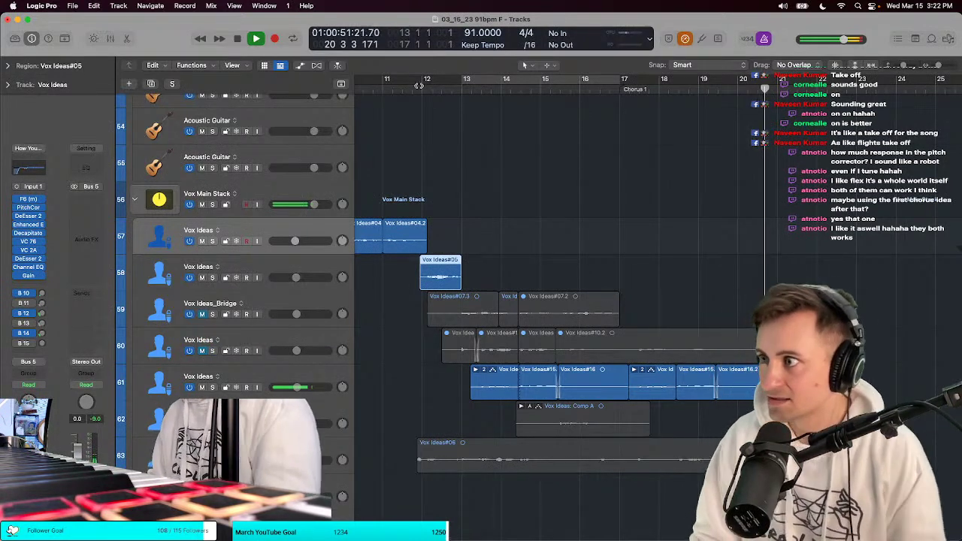
# Step: Replay the end of the verse vocals into the chorus lines from about bar 11
pyautogui.moveTo(419, 86); pyautogui.dragTo(401, 87)
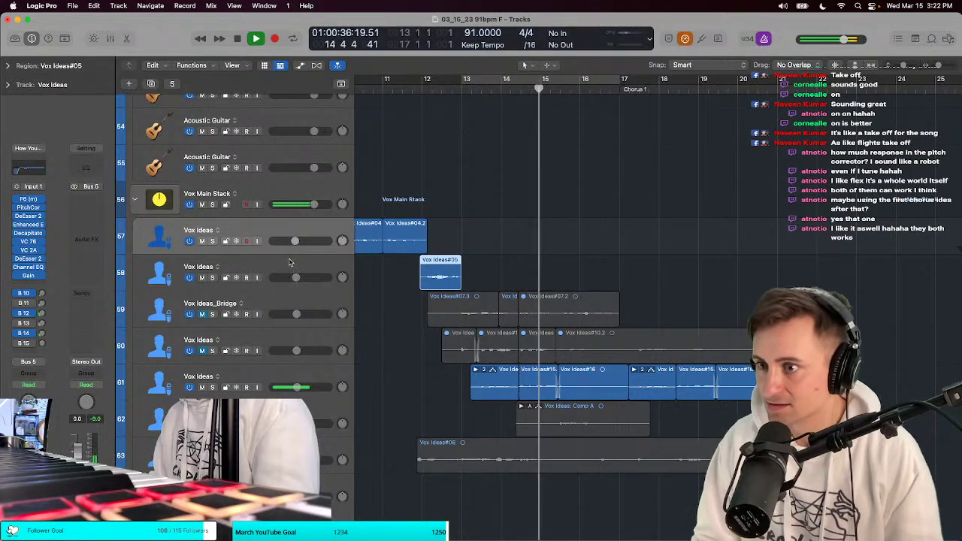
pyautogui.press('super+Left')
pyautogui.press('t')
pyautogui.press('Escape')
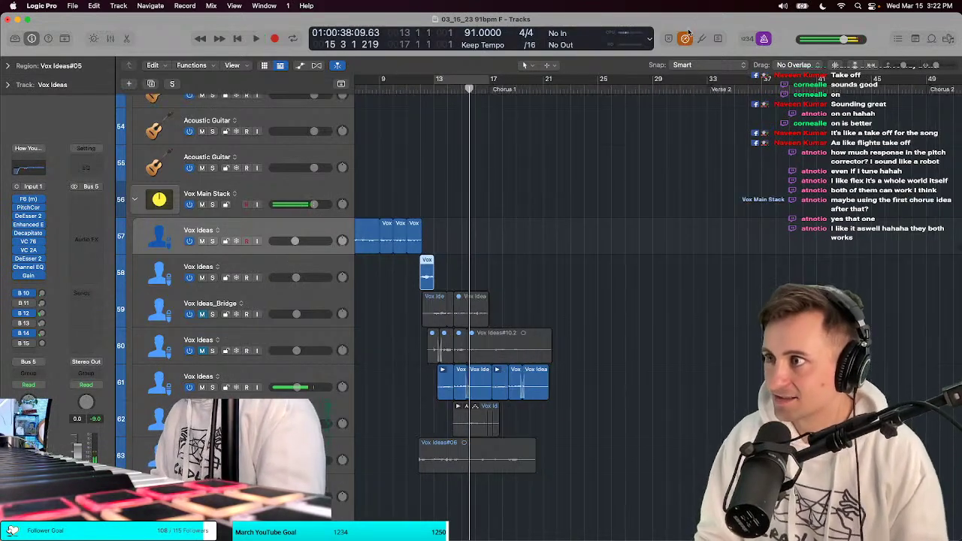
# Step: Stop playback, turn off Low Latency Mode, and play the arrangement from the start of Verse 1
pyautogui.press('space')
pyautogui.click(669, 38)
pyautogui.press('Escape')
pyautogui.press('super+Up')
pyautogui.press('super+Up')
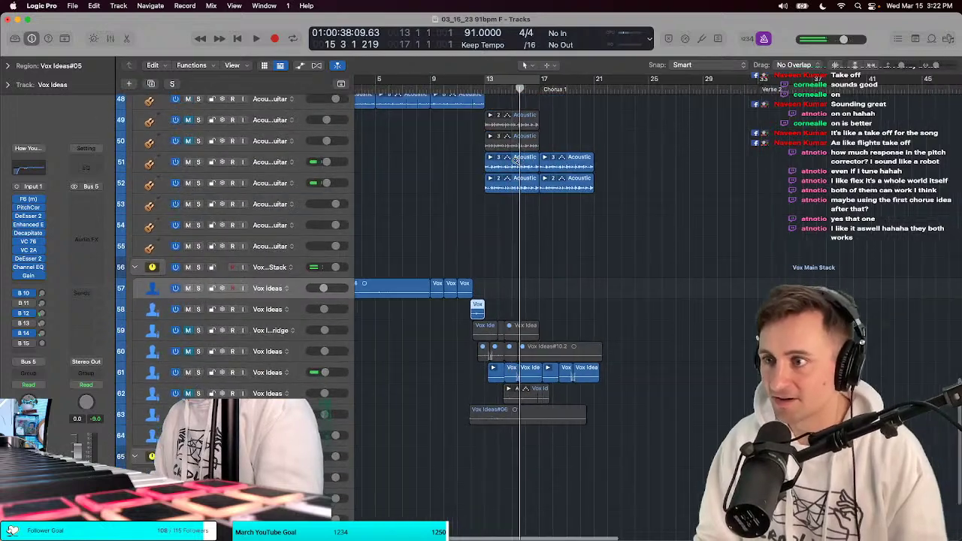
pyautogui.hscroll(-3, 392, 104)
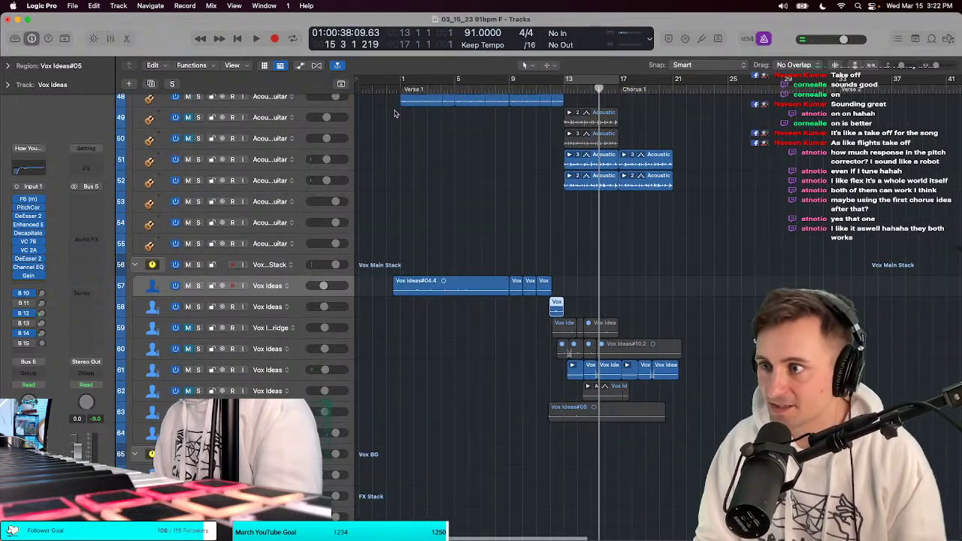
pyautogui.scroll(-1, 396, 113)
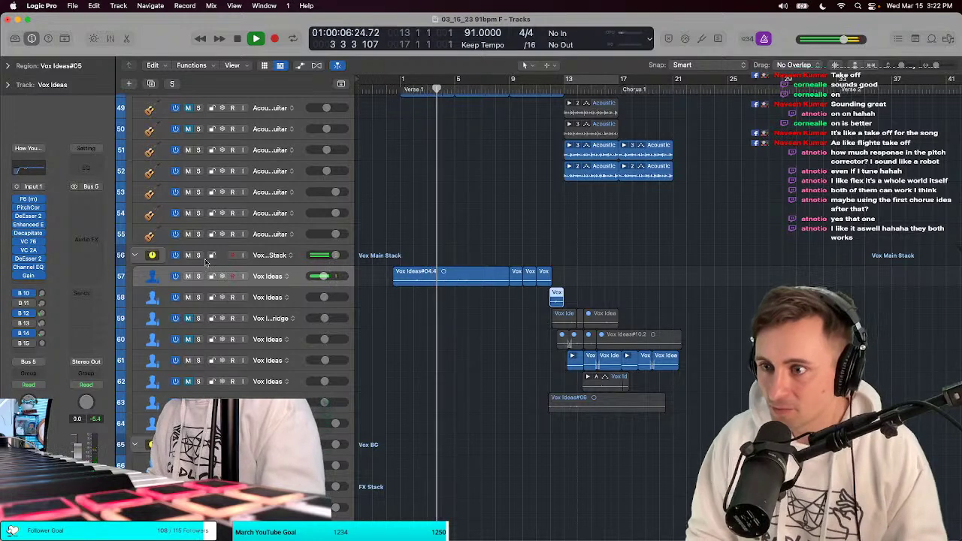
# Step: Select Vox Main Stack, load the Mastering Chain setting on the Stereo Out channel strip, and place the playhead just before bar 1
pyautogui.click(288, 254)
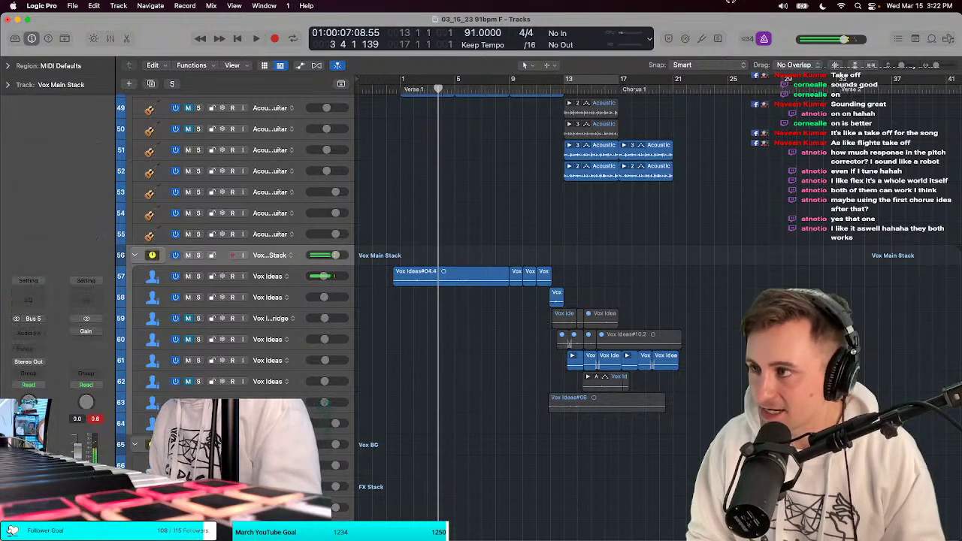
pyautogui.click(87, 281)
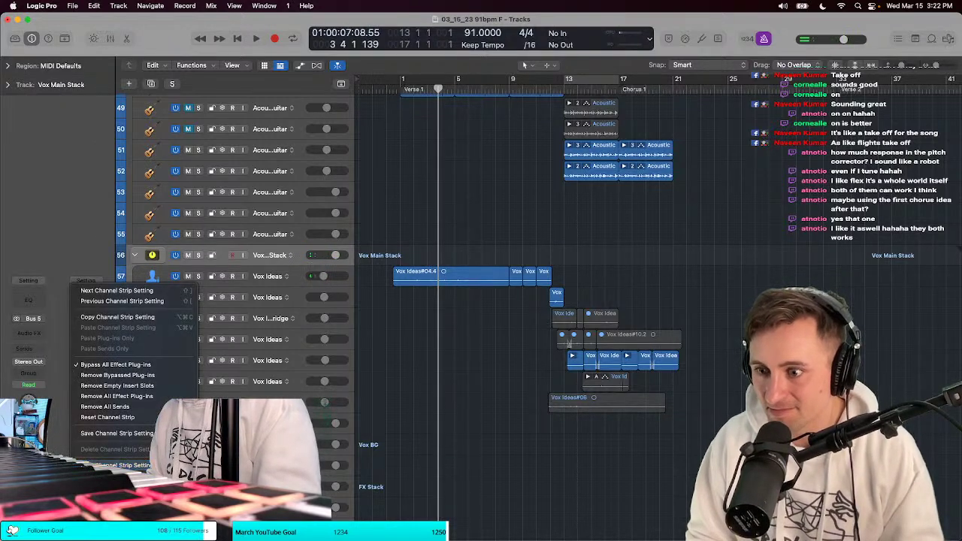
pyautogui.click(229, 312)
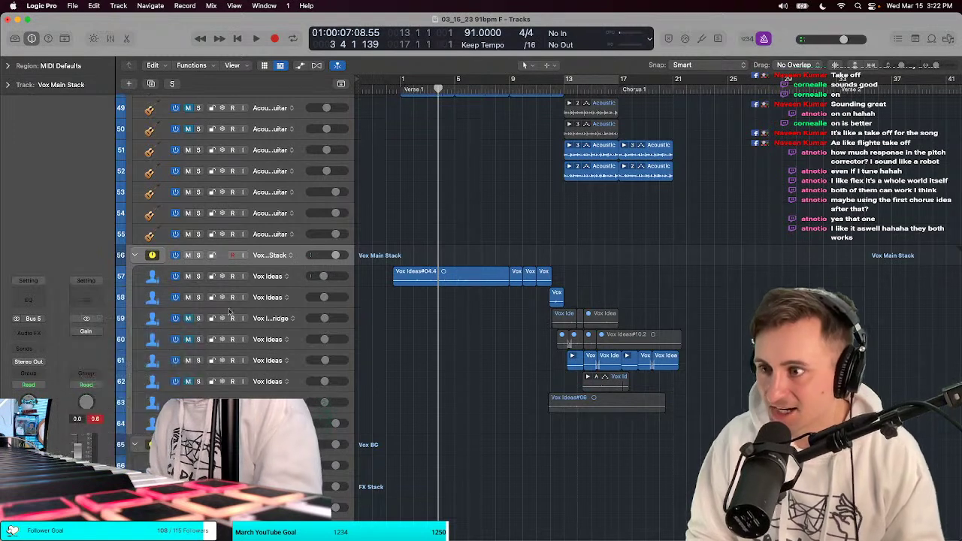
pyautogui.click(396, 90)
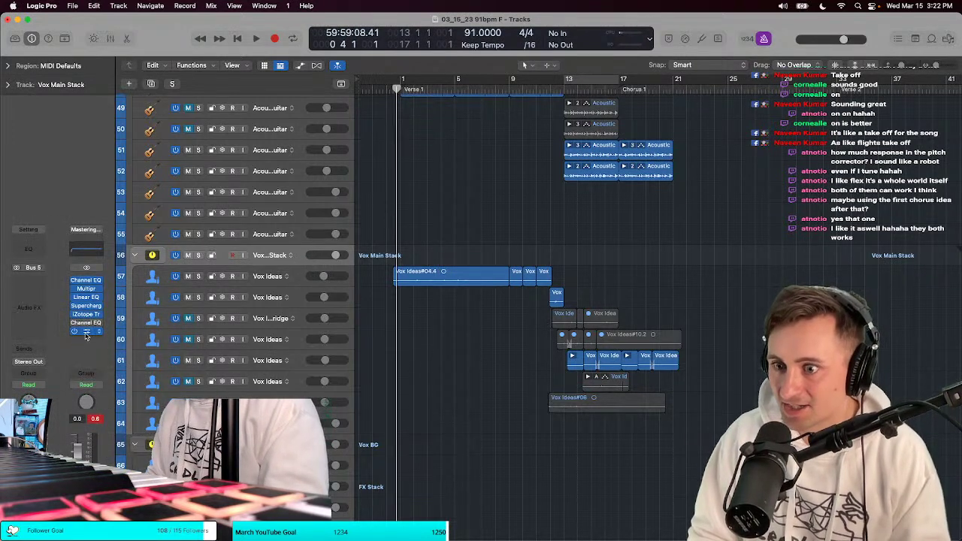
# Step: Open the mastering chain's Pro-L 2 limiter, monitor its gain reduction from bar 13, close it, and look over the playing tracks
pyautogui.click(86, 334)
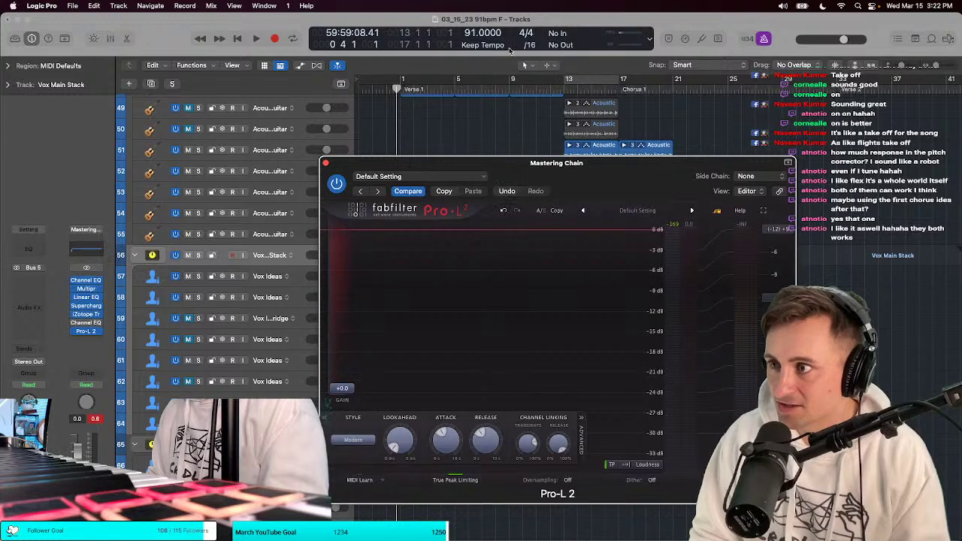
pyautogui.moveTo(557, 89); pyautogui.dragTo(563, 89)
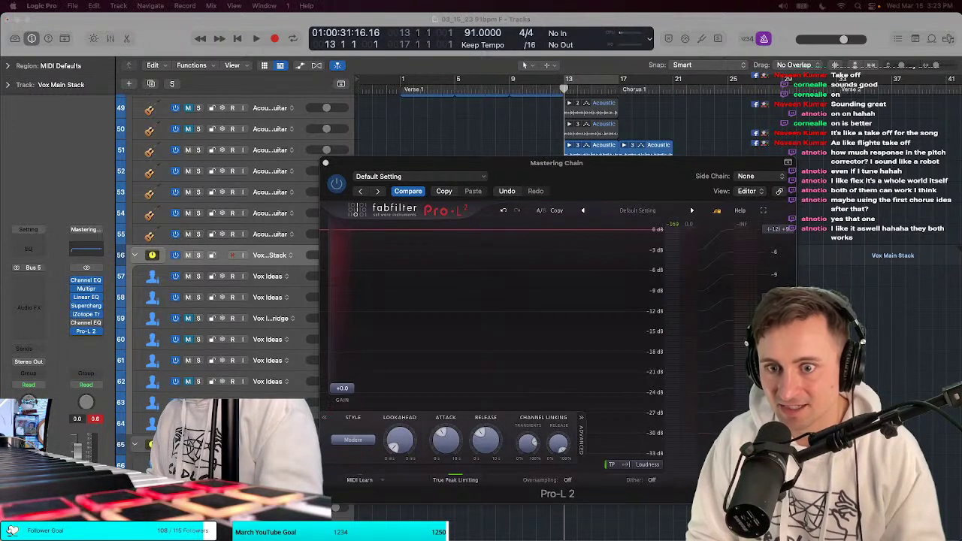
pyautogui.press('space')
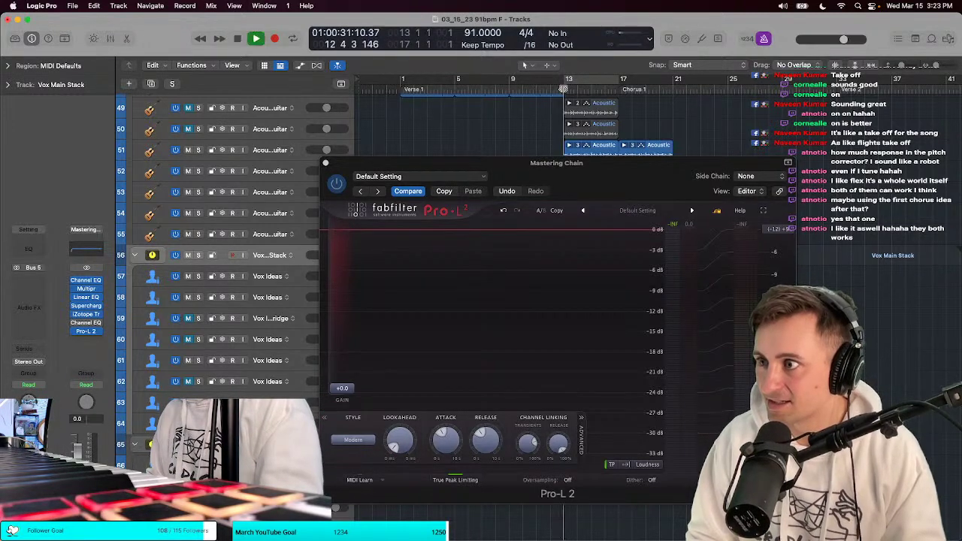
pyautogui.moveTo(582, 163); pyautogui.dragTo(565, 112)
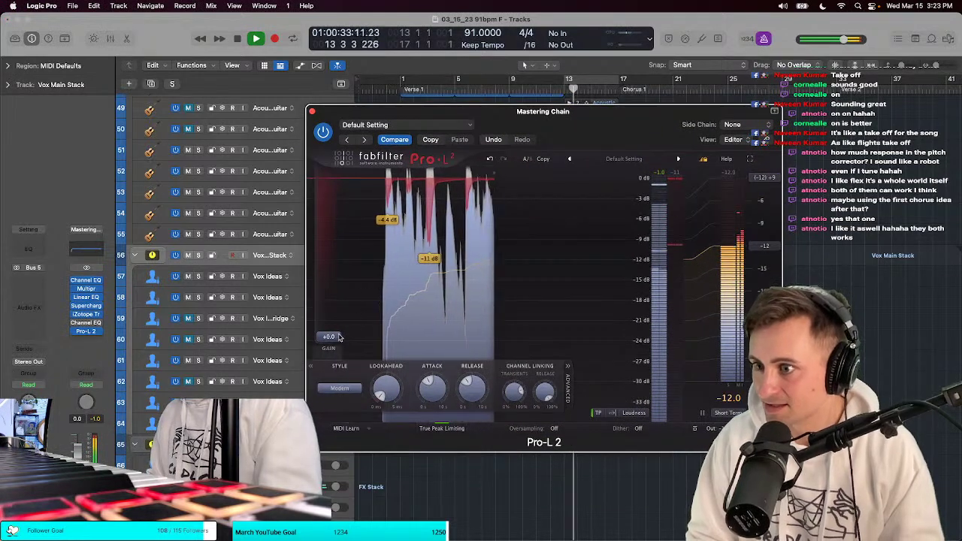
pyautogui.moveTo(329, 352)
pyautogui.mouseDown()
pyautogui.moveTo(335, 321)
pyautogui.moveTo(333, 338)
pyautogui.mouseUp()
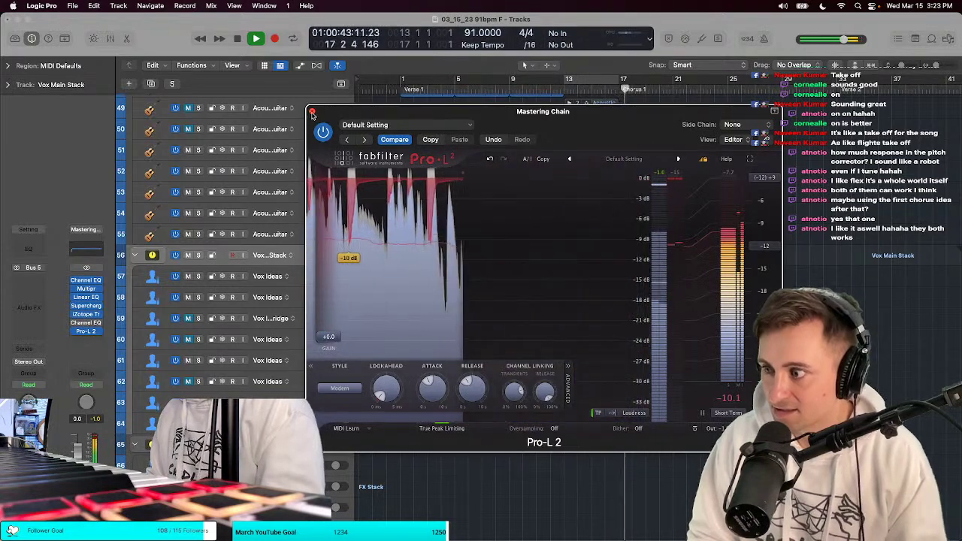
pyautogui.click(313, 113)
pyautogui.scroll(2, 436, 141)
pyautogui.scroll(15, 436, 141)
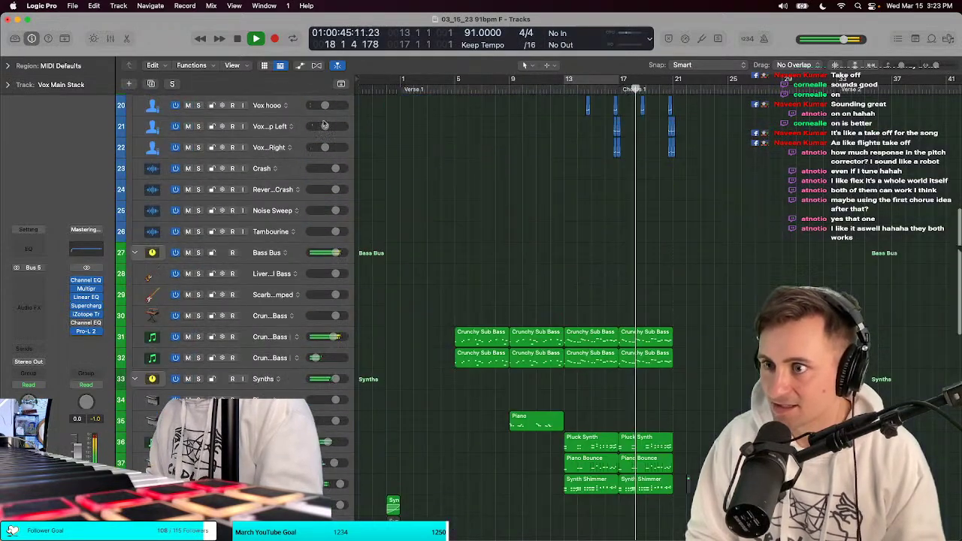
pyautogui.scroll(-10, 393, 185)
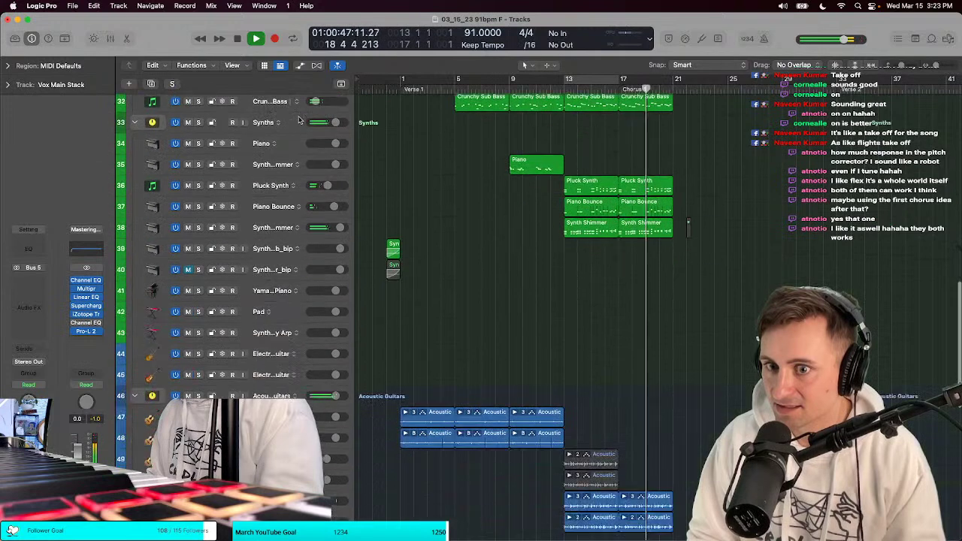
# Step: Play the whole arrangement from beat 3 of bar -1, and check the Pro-L 2 limiter's levels through Chorus 1
pyautogui.click(394, 90)
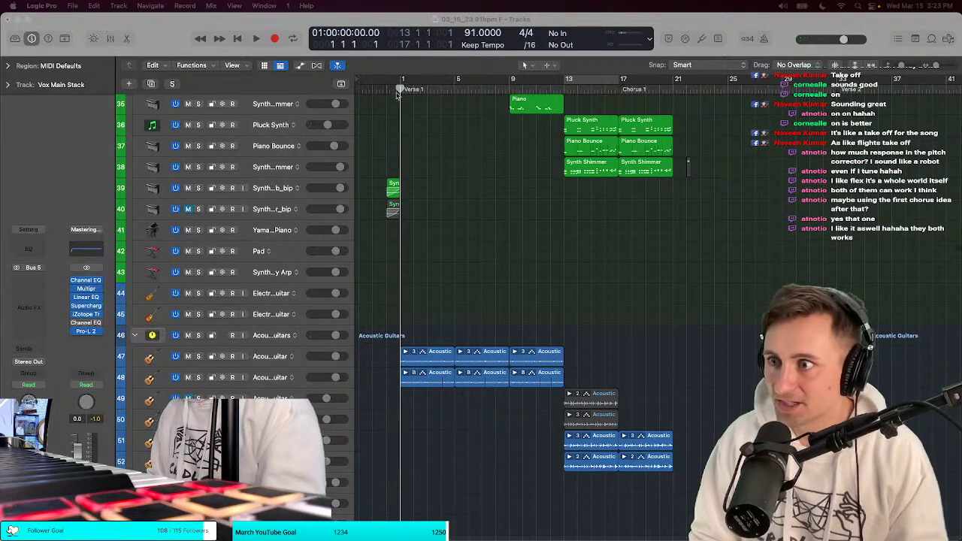
pyautogui.moveTo(399, 89); pyautogui.dragTo(384, 89)
pyautogui.rightClick(385, 88)
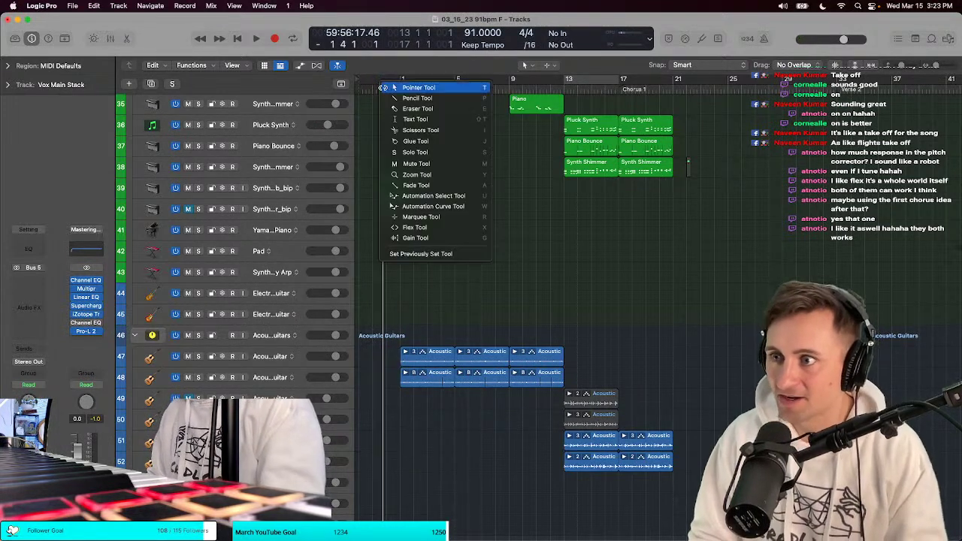
pyautogui.press('Escape')
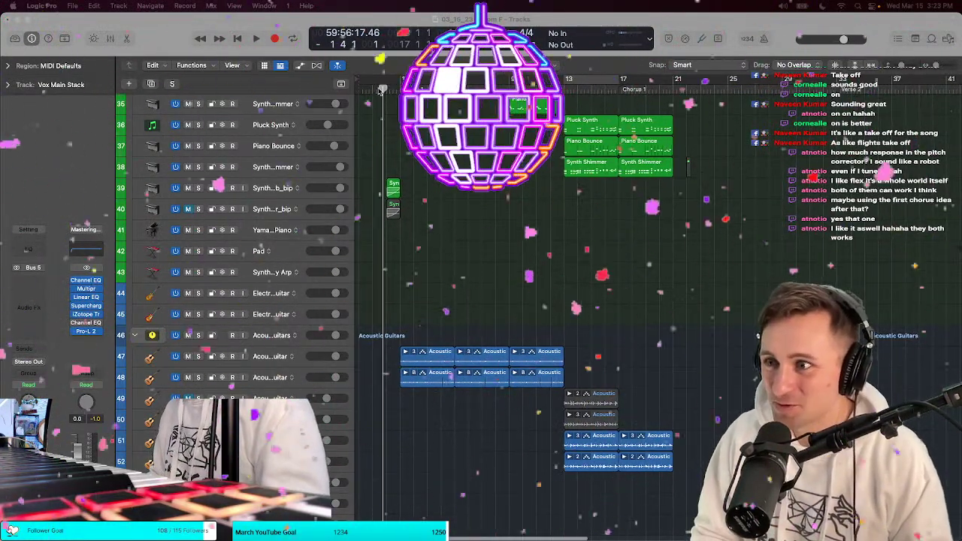
pyautogui.moveTo(383, 88); pyautogui.dragTo(380, 88)
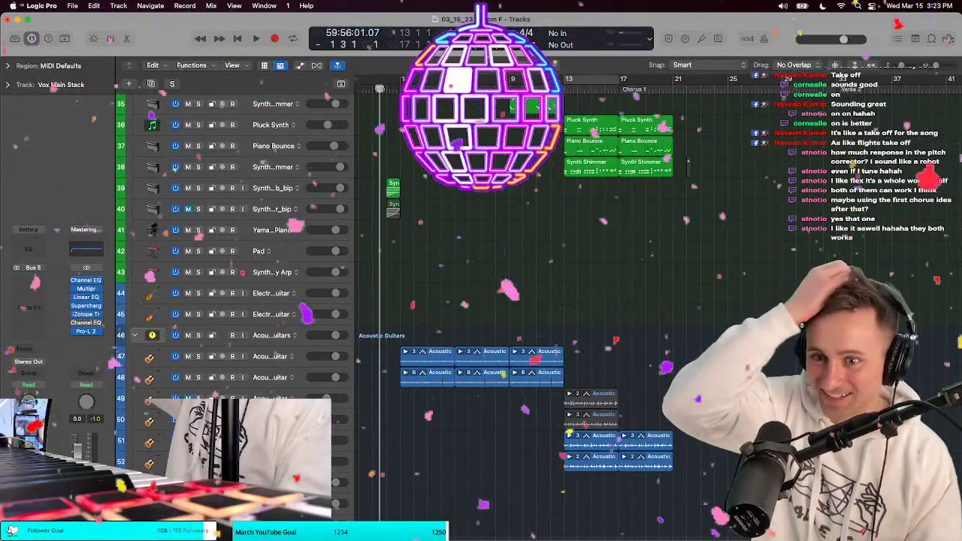
pyautogui.press('space')
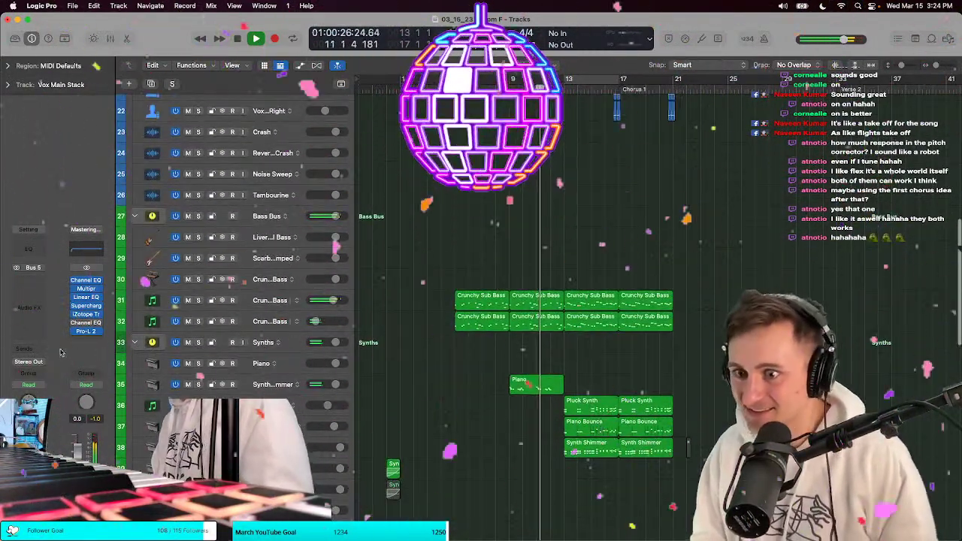
pyautogui.click(86, 331)
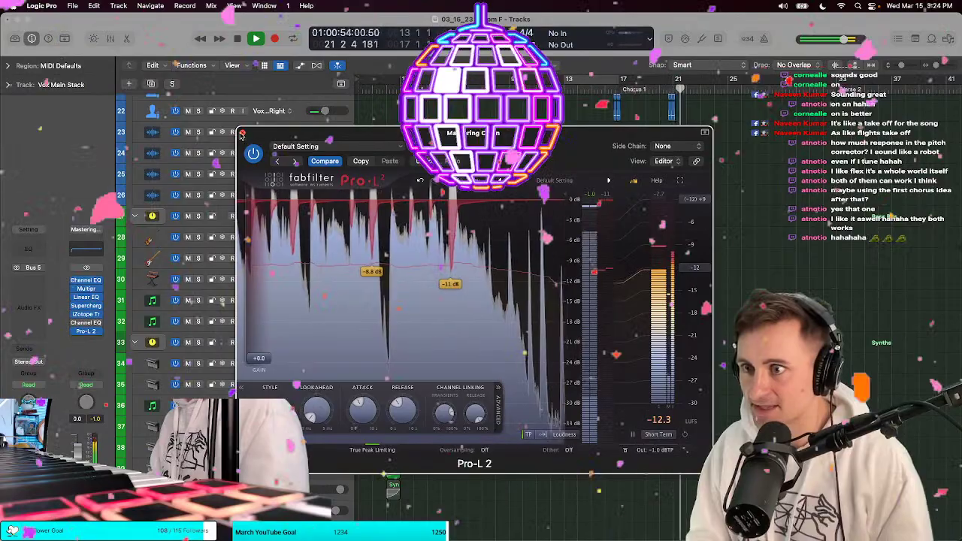
pyautogui.click(242, 134)
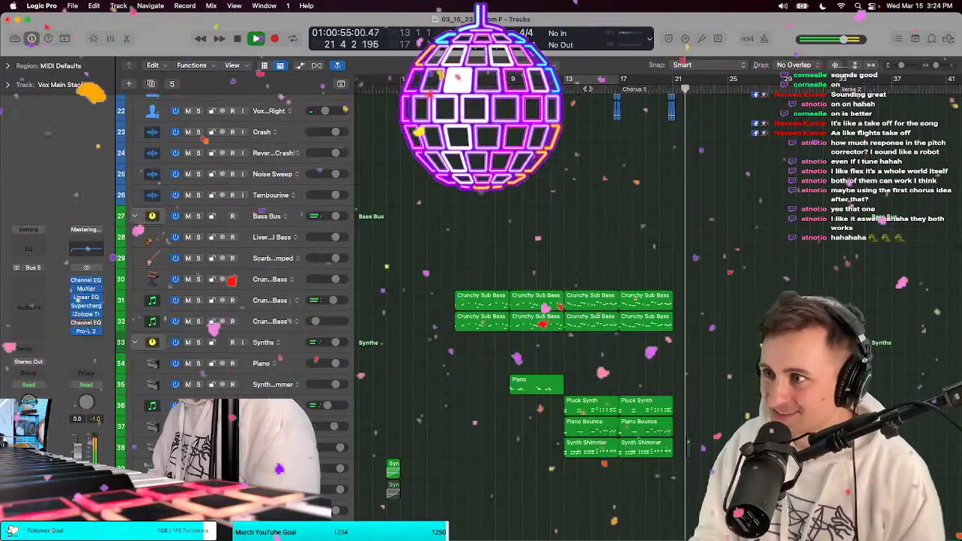
# Step: Replay Chorus 1 from bar 13 with more tracks in view, and restart playback from bar 1
pyautogui.scroll(-8, 518, 301)
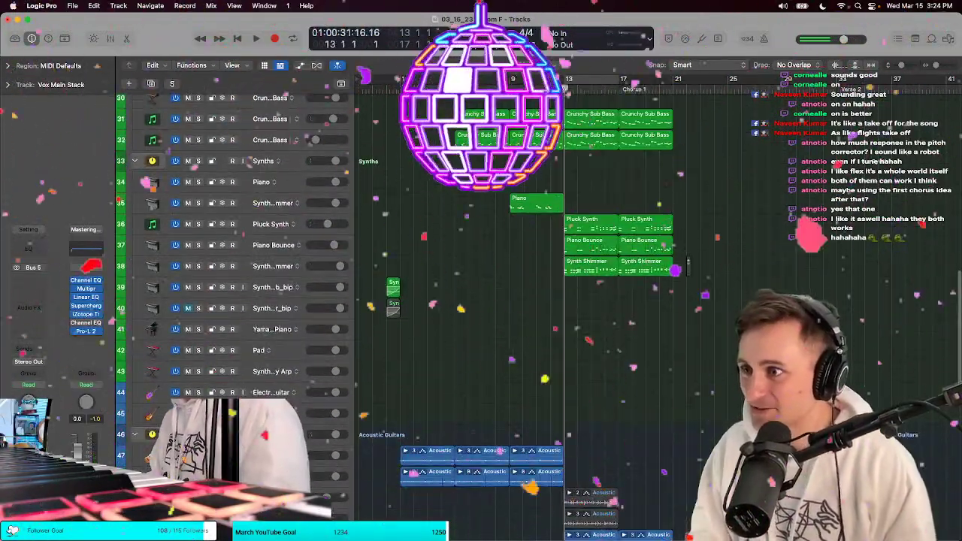
pyautogui.press('space')
pyautogui.press('super+Up')
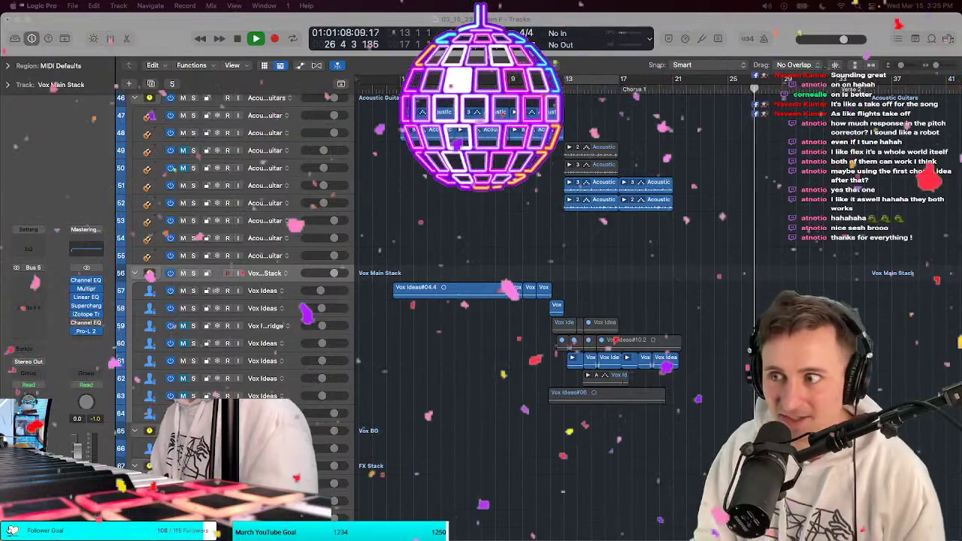
pyautogui.press('Return')
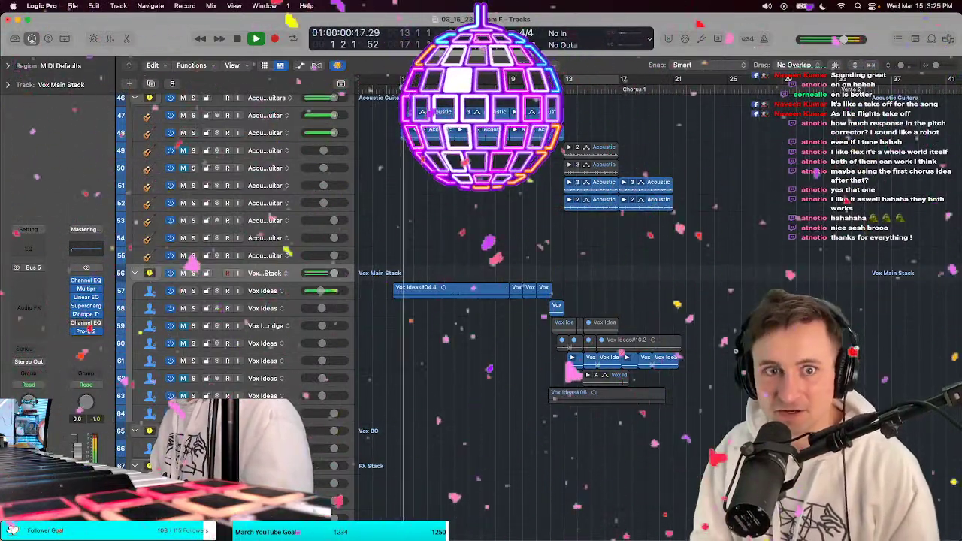